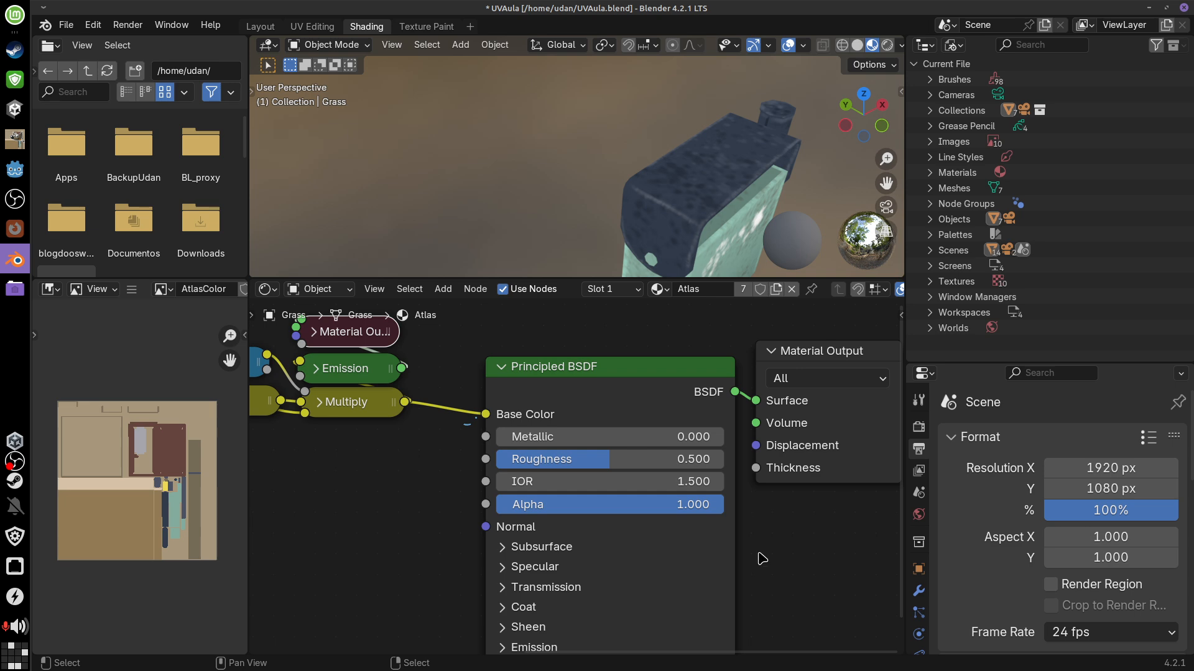
Select the trash bin object in the 3D scene
middle_click_drag(753, 543, 795, 507)
middle_click_drag(726, 158, 726, 183)
scroll(723, 182, "down", 4)
left_click(673, 188)
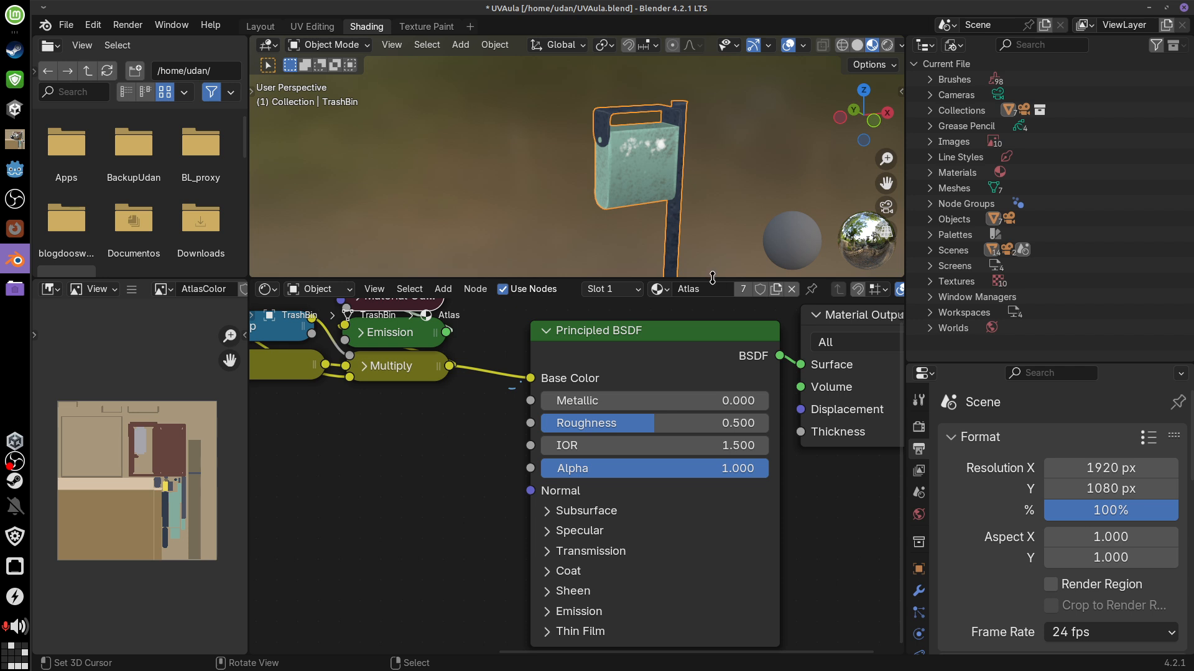
Shrink the 3D viewport's height so the shader node editor has more room for the Principled BSDF node
left_click_drag(712, 278, 715, 352)
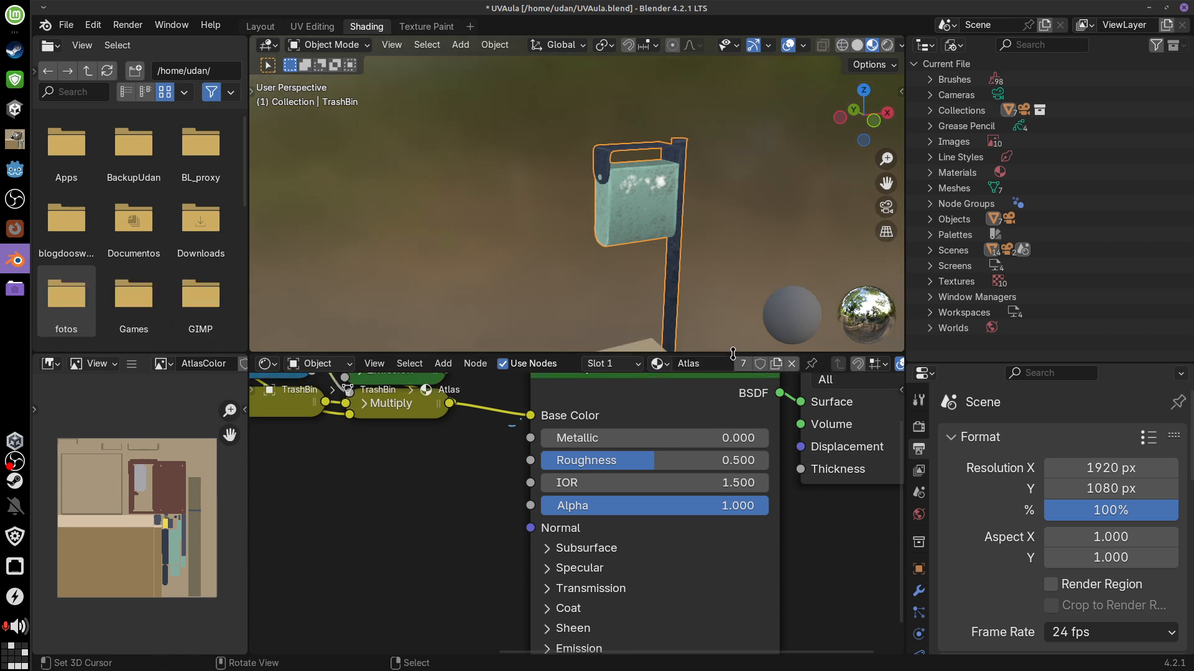
left_click_drag(733, 352, 732, 332)
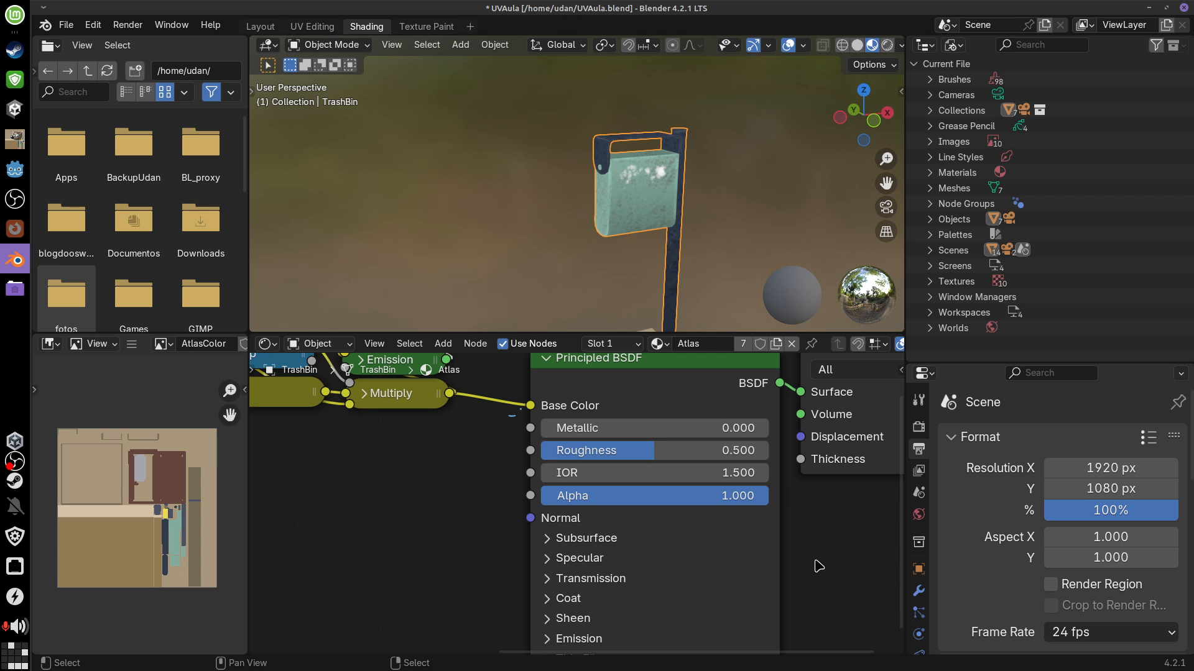
left_click_drag(707, 331, 717, 180)
middle_click_drag(792, 449, 839, 493)
middle_click_drag(498, 452, 508, 427)
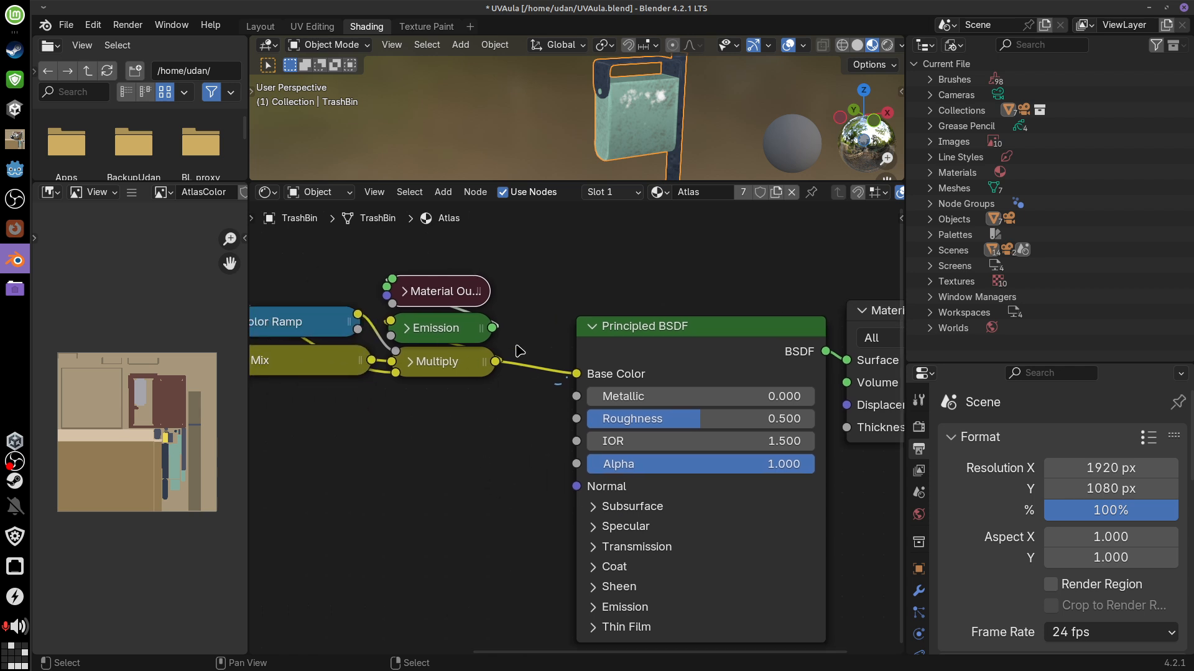
Move the Principled BSDF node closer to the Multiply node and make the expanded Material Output the active output
left_click_drag(680, 331, 660, 319)
left_click_drag(461, 330, 461, 330)
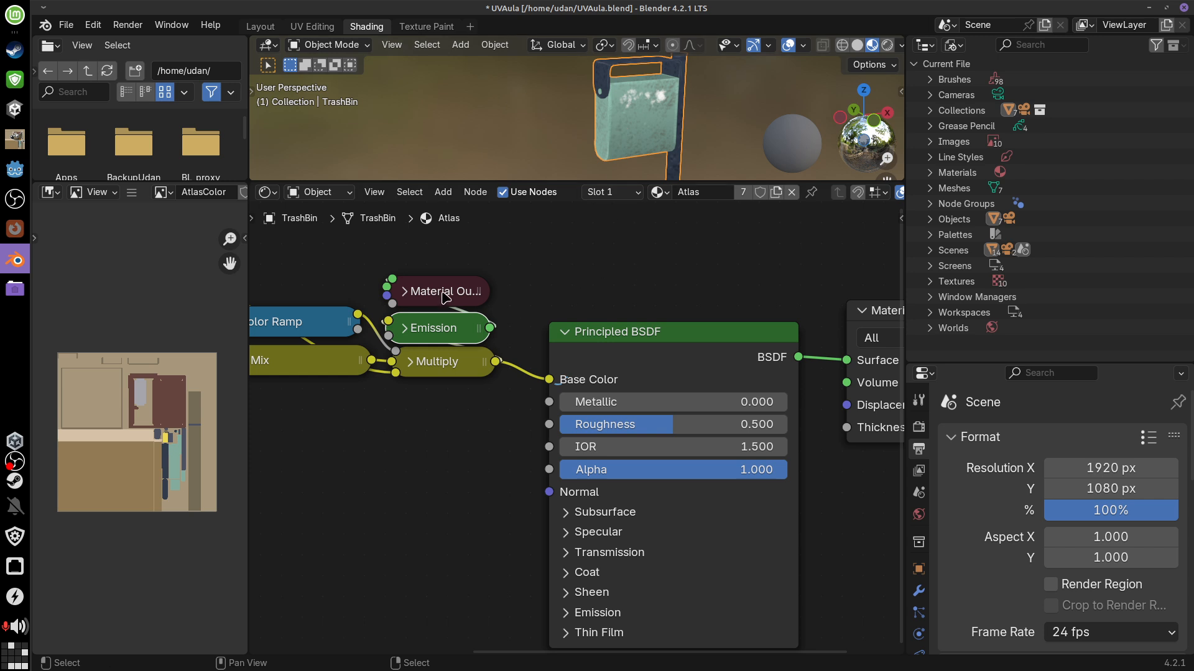
left_click_drag(446, 300, 459, 308)
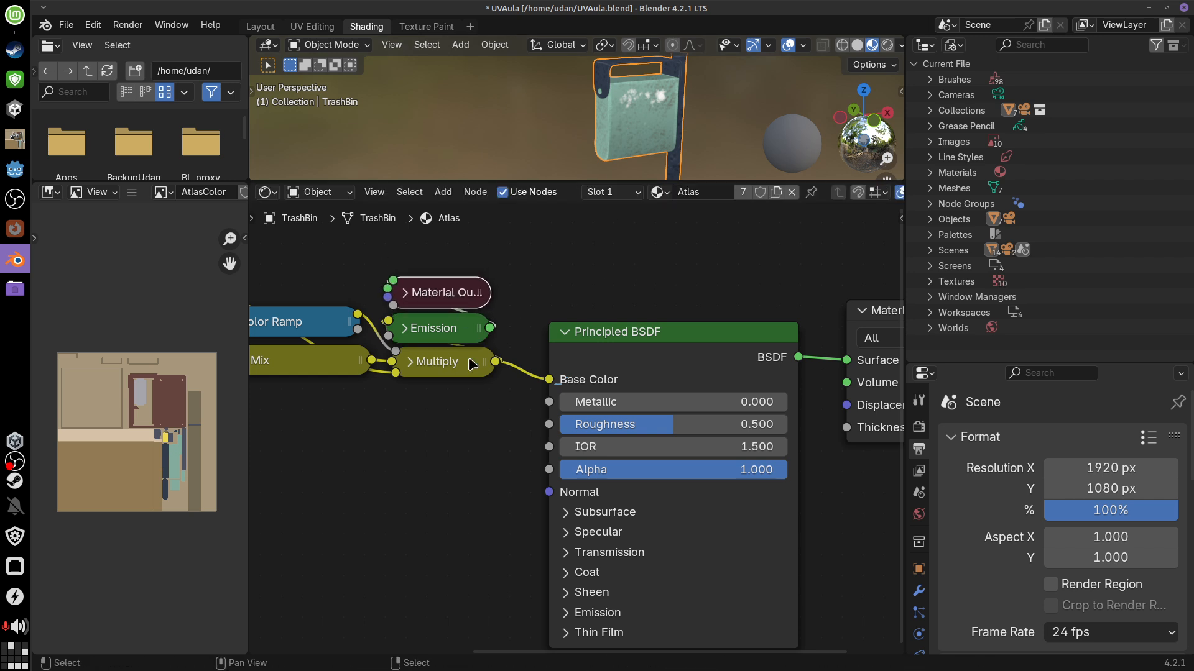
middle_click_drag(833, 469, 704, 479)
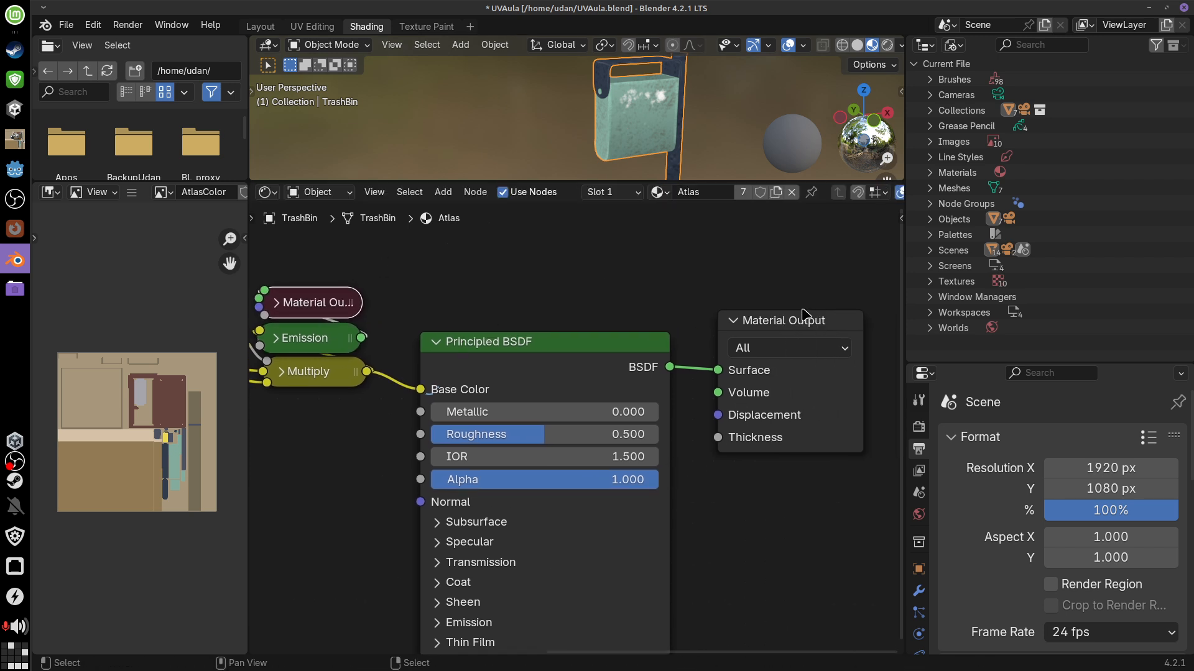
left_click(790, 334)
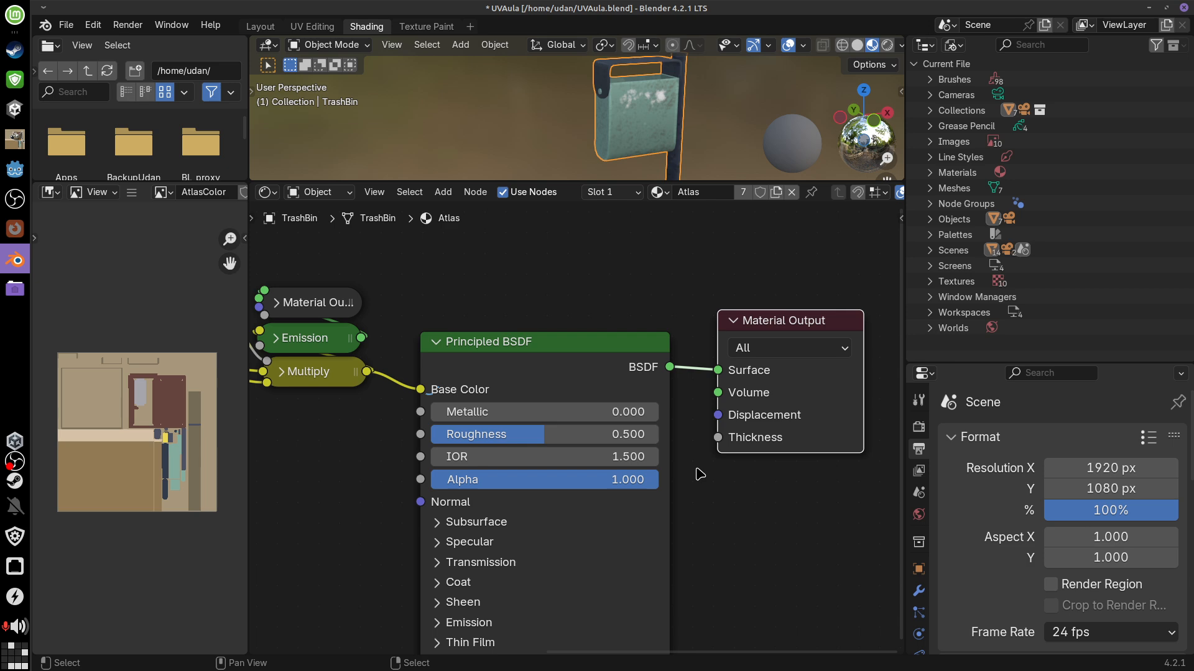
middle_click_drag(697, 475, 754, 481)
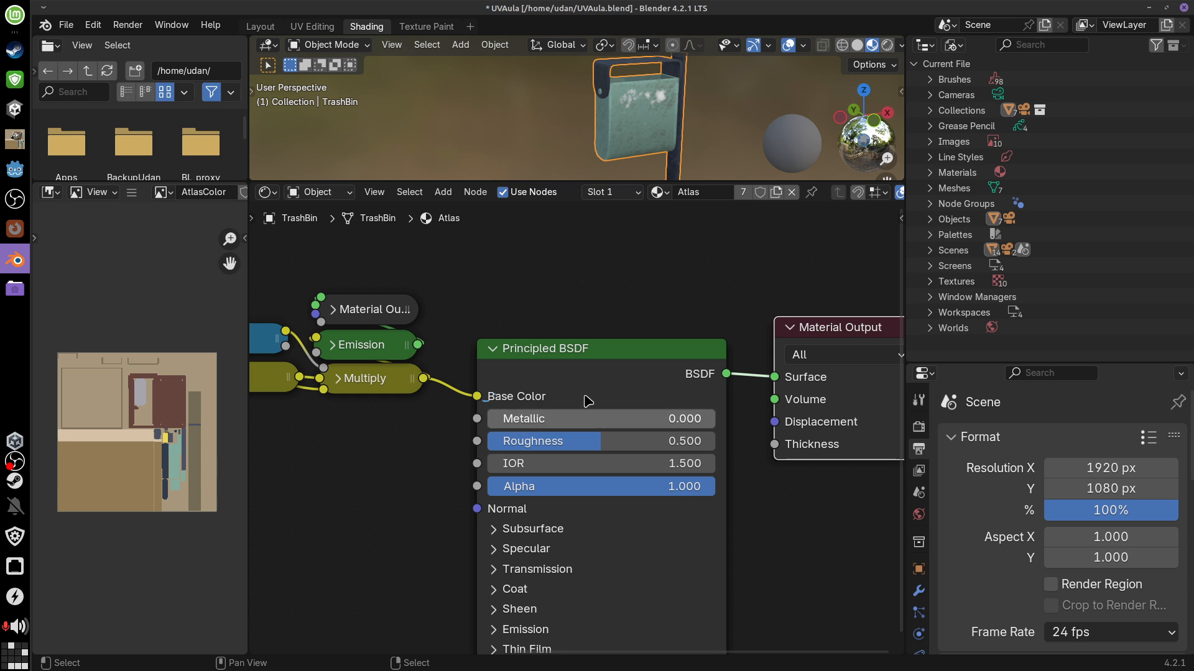
Set the Principled BSDF's roughness to 0.5
mouse_move(505, 421)
left_mouse_down()
mouse_move(773, 430)
mouse_move(431, 437)
left_mouse_up()
left_click_drag(609, 440, 580, 472)
left_click(696, 437)
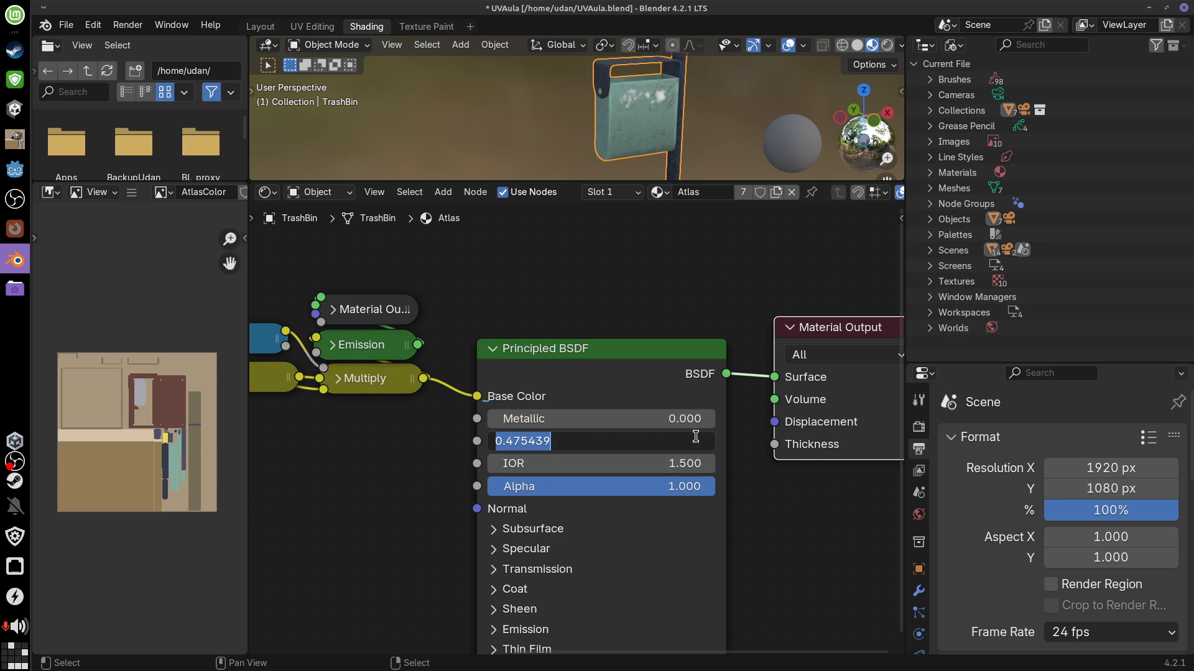
left_click(695, 437)
key("BackSpace")
key("BackSpace")
key("BackSpace")
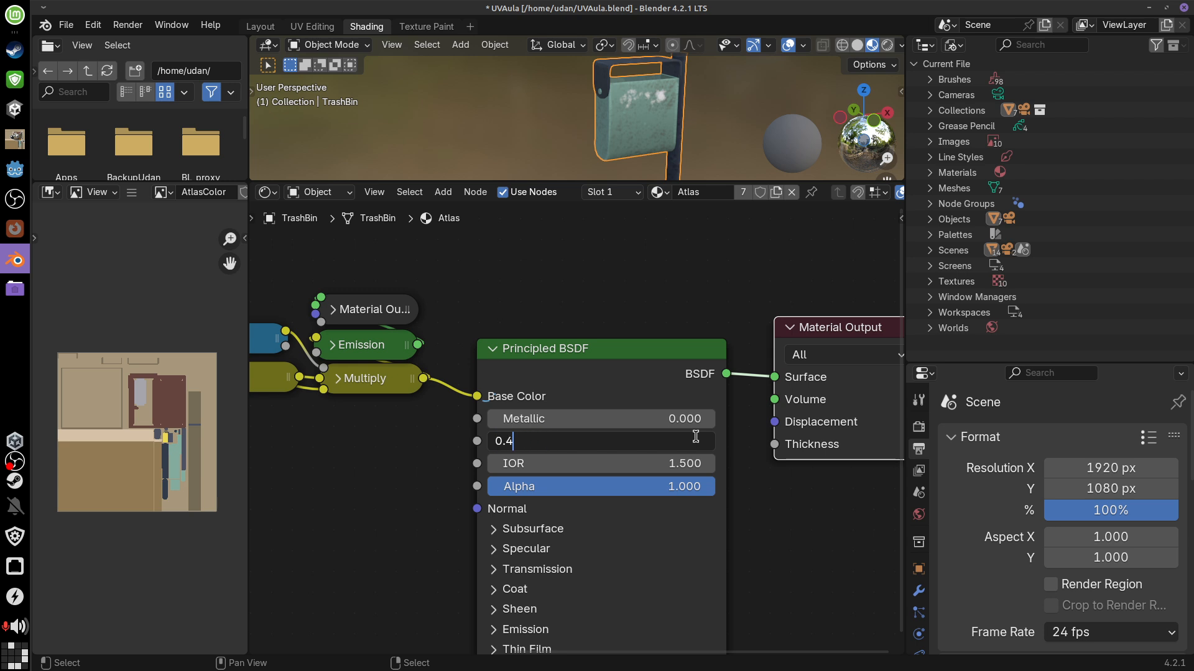
key("Return")
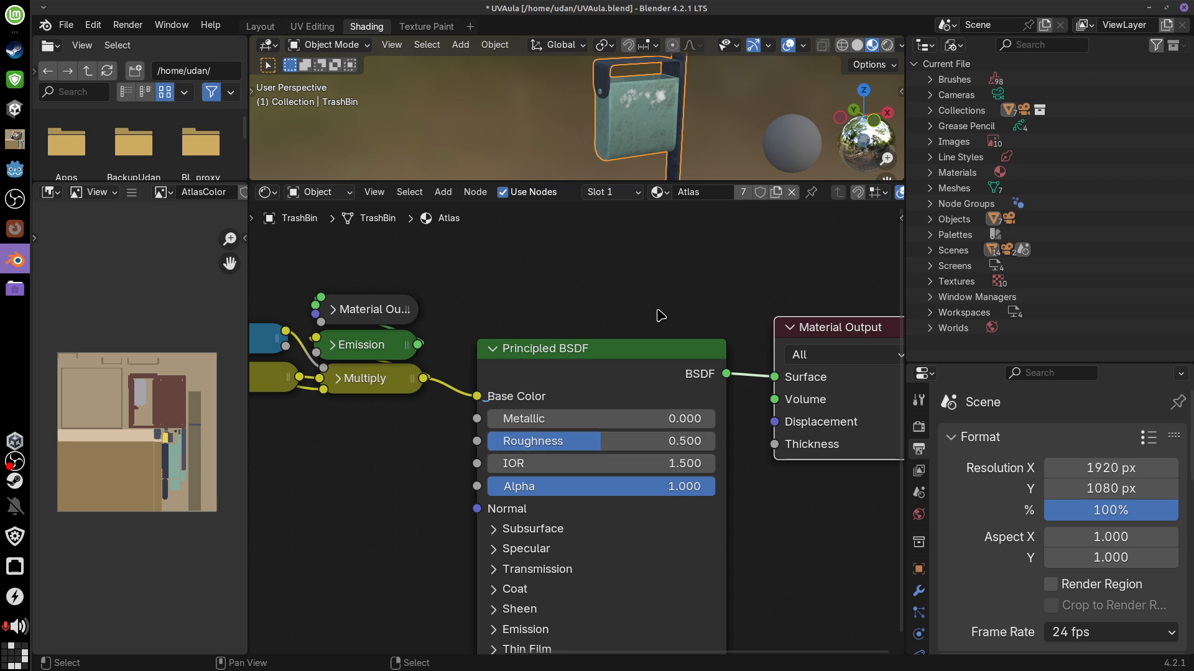
Enlarge the view of the bin's lid and set the Principled BSDF's metallic to 1.000 and roughness to 0.000
left_click_drag(697, 180, 696, 319)
mouse_move(696, 240)
middle_mouse_down()
mouse_move(740, 236)
mouse_move(713, 227)
middle_mouse_up()
scroll(713, 228, "up", 4)
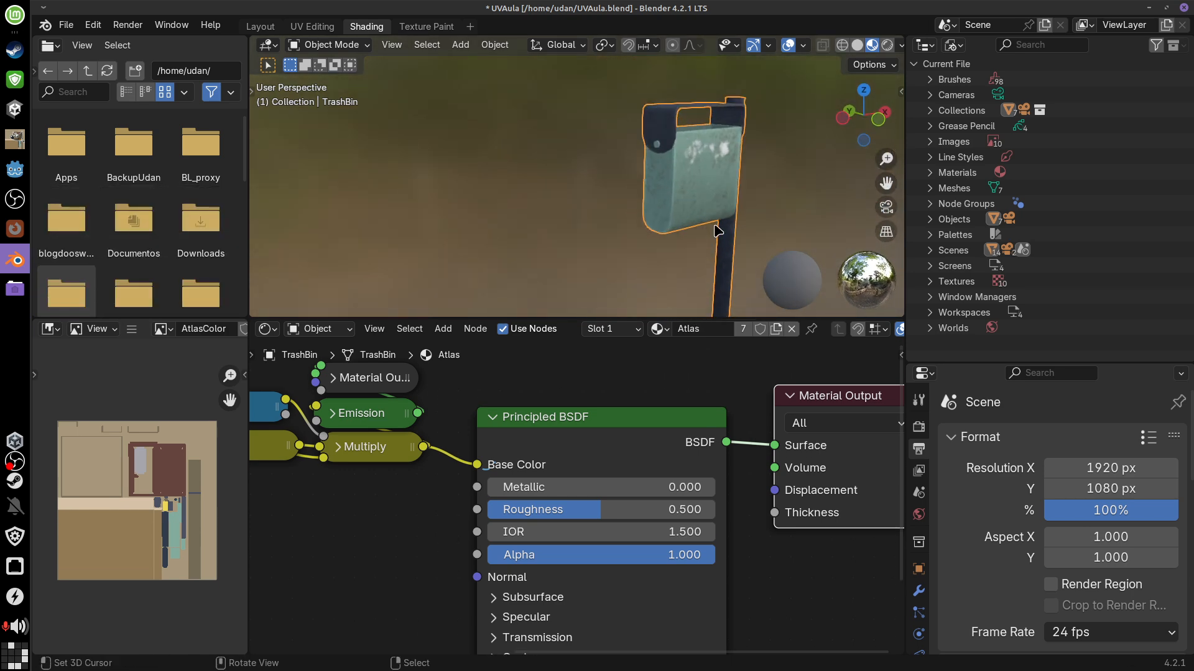
middle_click_drag(785, 148, 689, 199, "shift")
scroll(687, 207, "up", 2)
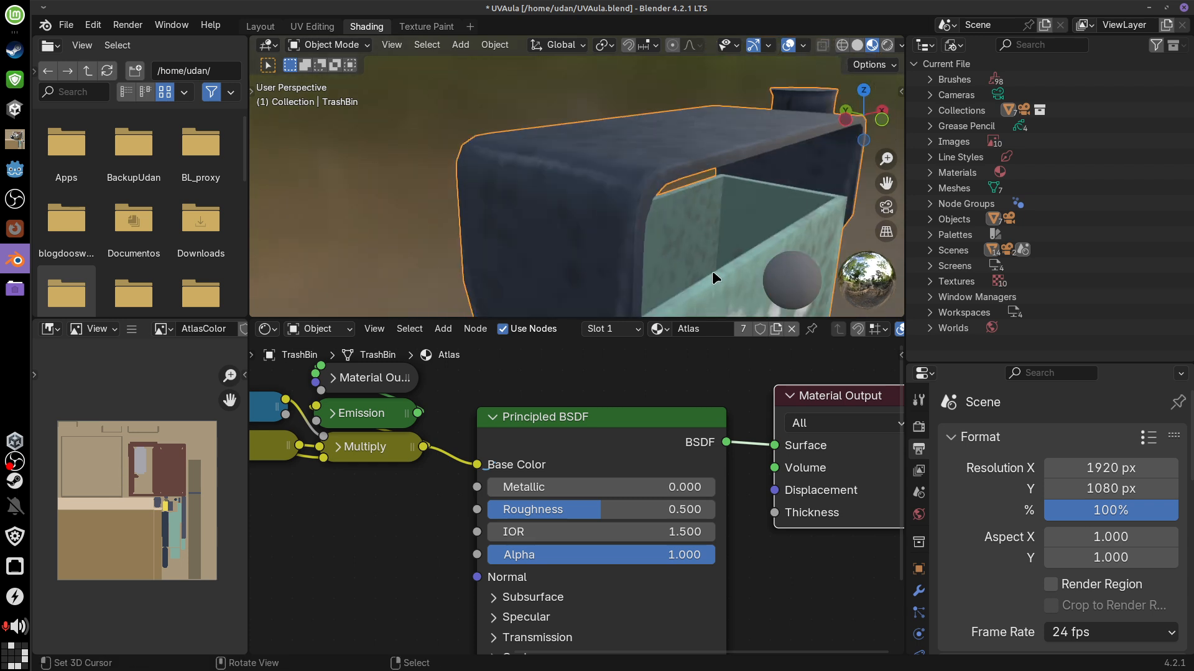
middle_click_drag(713, 271, 695, 208)
left_click_drag(561, 488, 721, 492)
left_click_drag(621, 510, 470, 533)
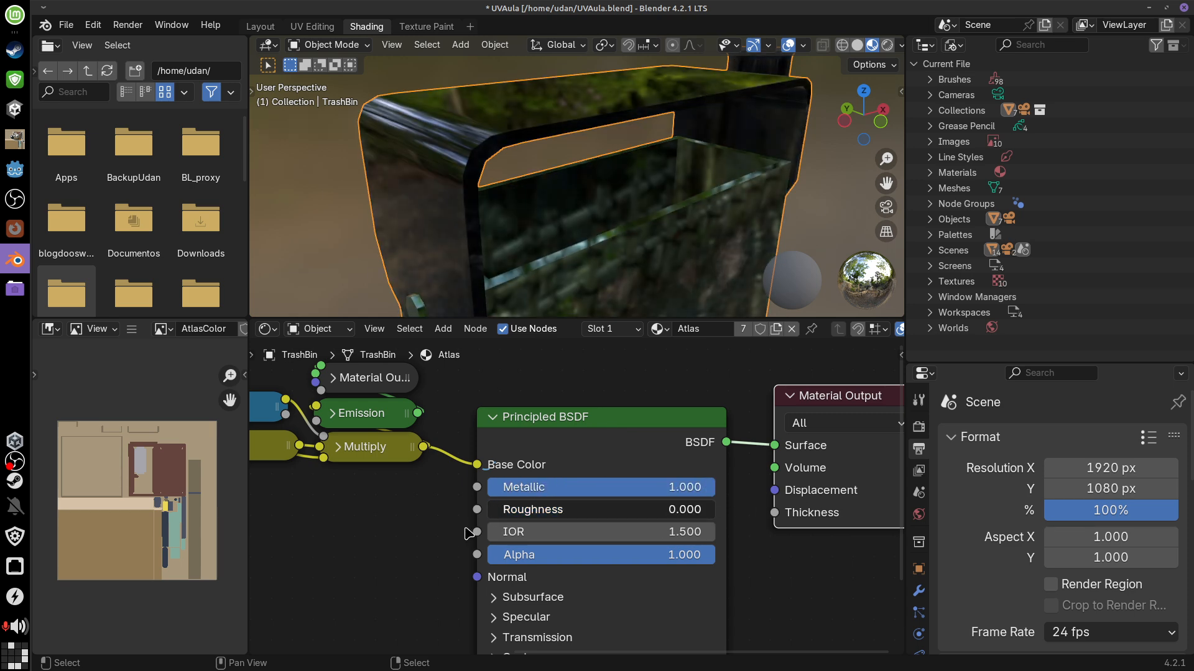
middle_click_drag(634, 255, 747, 225)
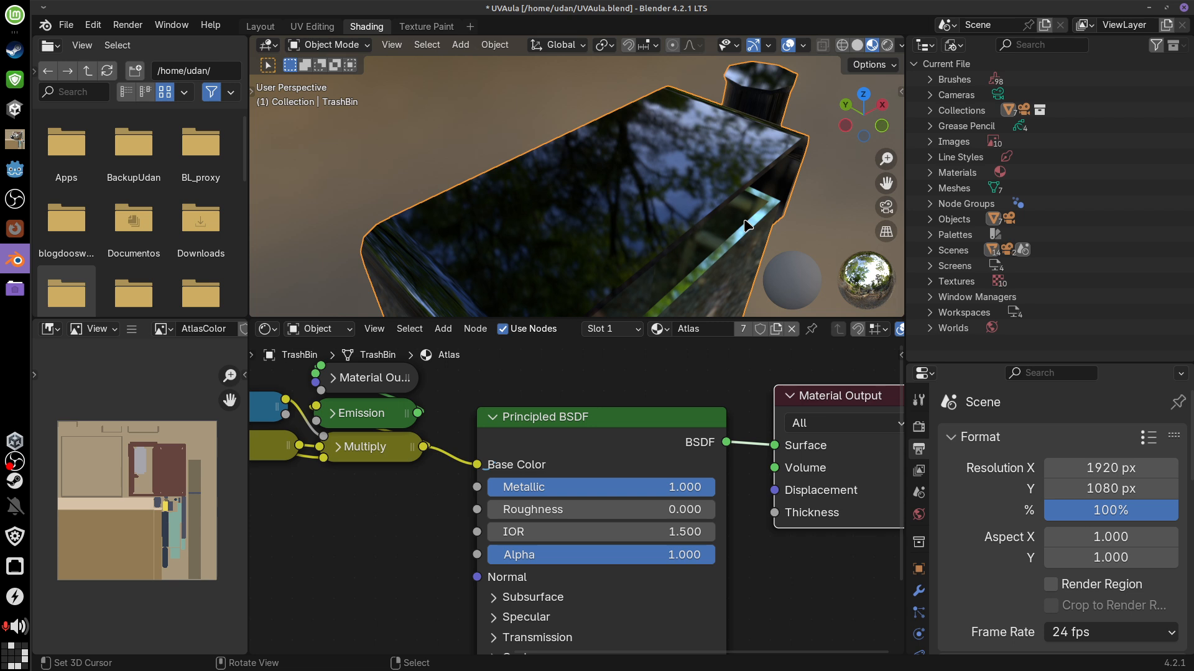
Set the Principled BSDF's metallic to 0.000 and its roughness to 1.000
left_click_drag(718, 491, 492, 488)
middle_click_drag(690, 180, 733, 226)
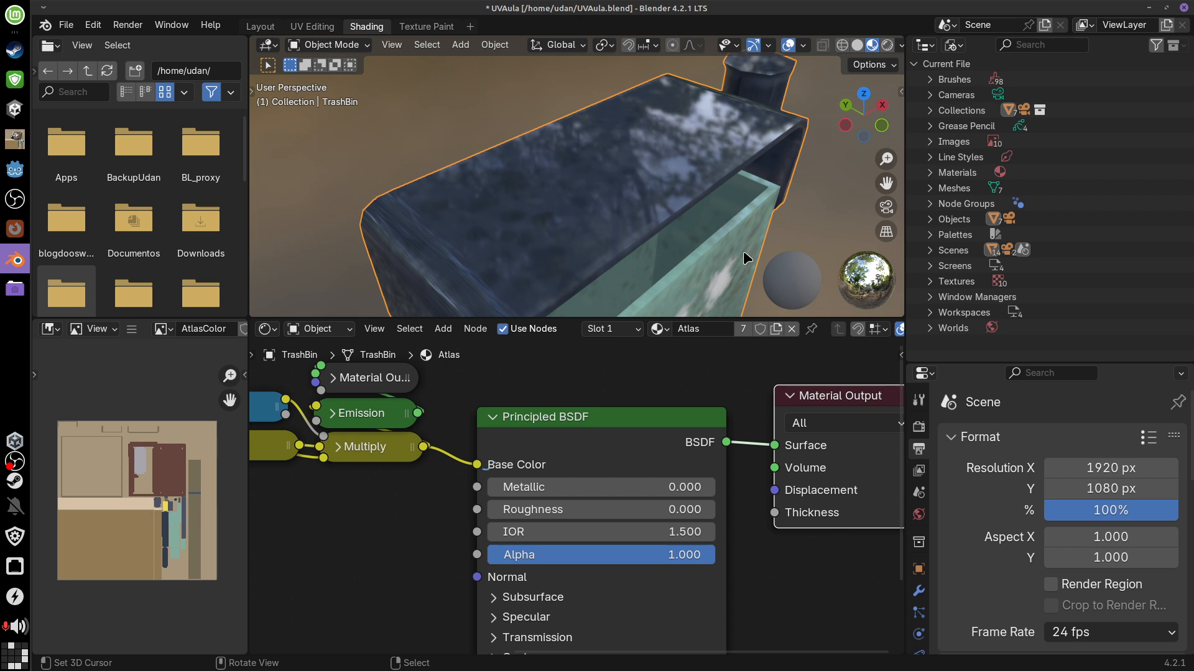
left_click_drag(714, 509, 961, 520)
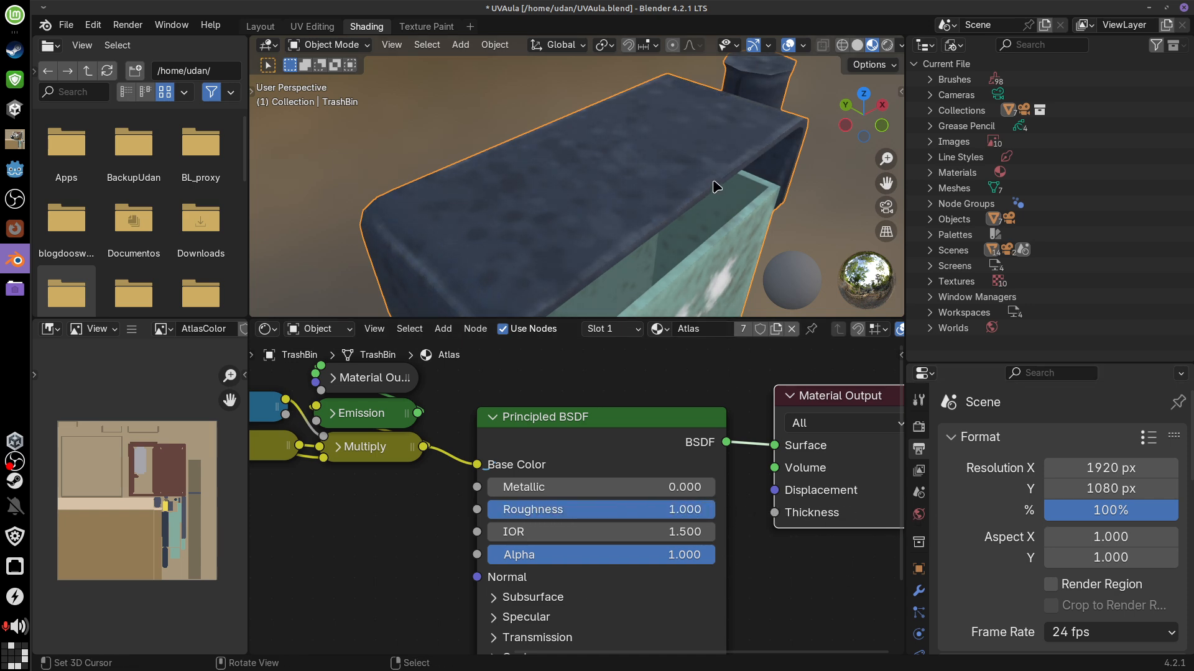
middle_click_drag(716, 187, 714, 188)
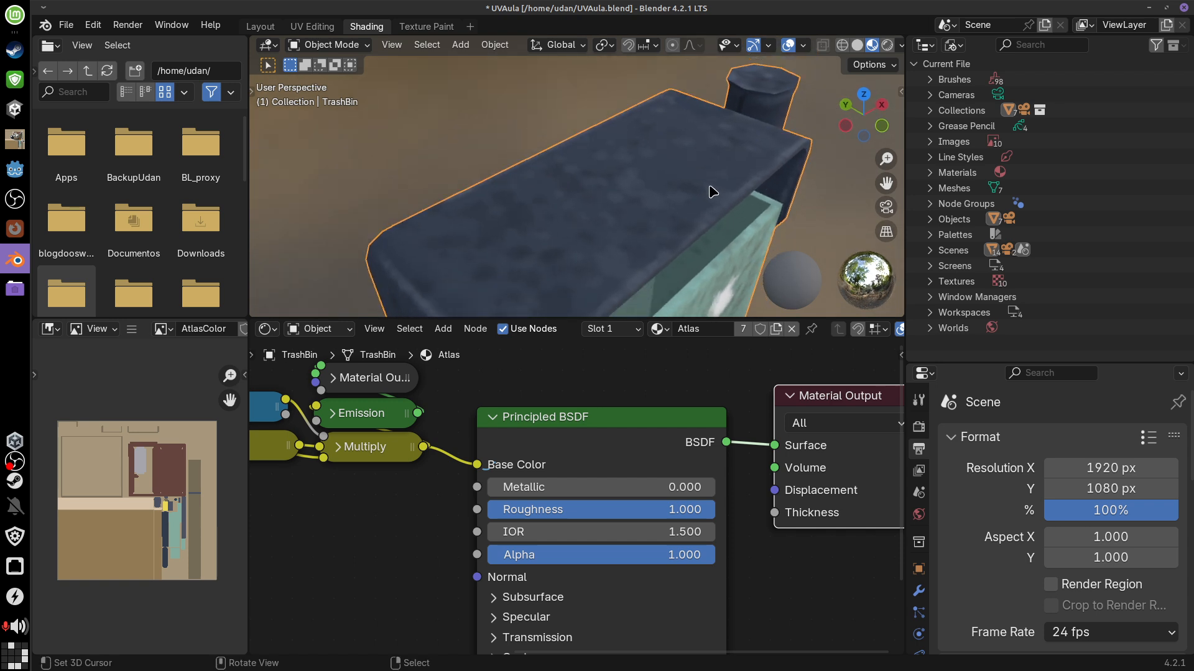
Annotate the Metallic input socket with a circle, a connecting line and the handwritten label "IMAGEM"
left_click_drag(643, 318, 643, 263)
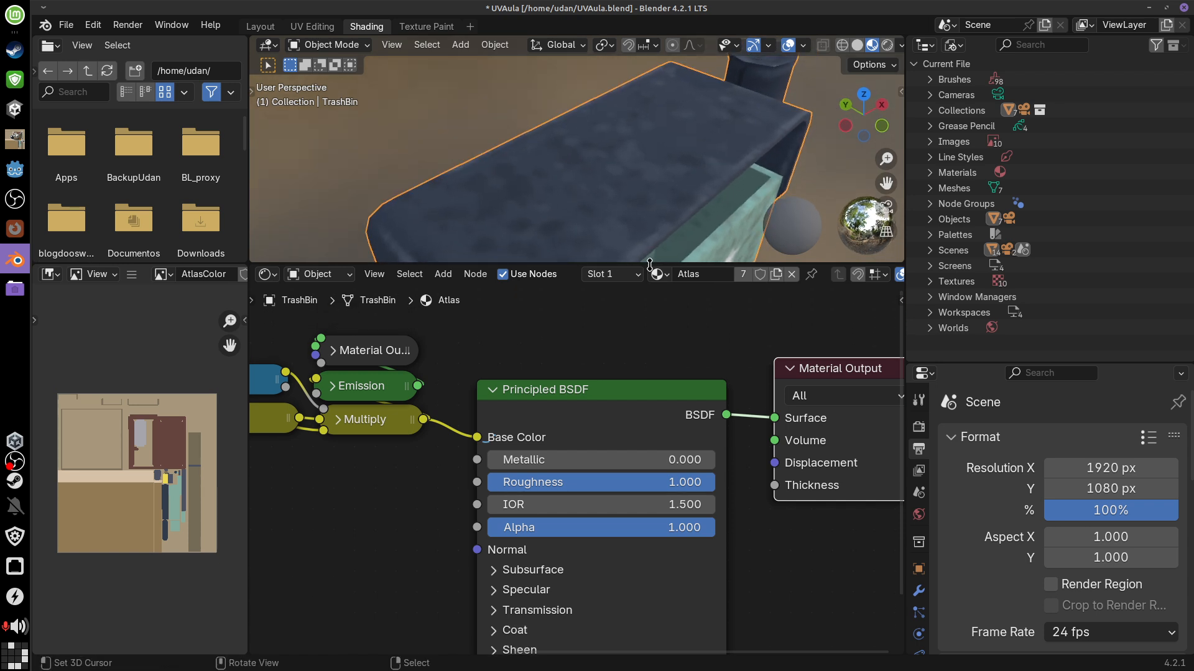
middle_click_drag(746, 526, 787, 461)
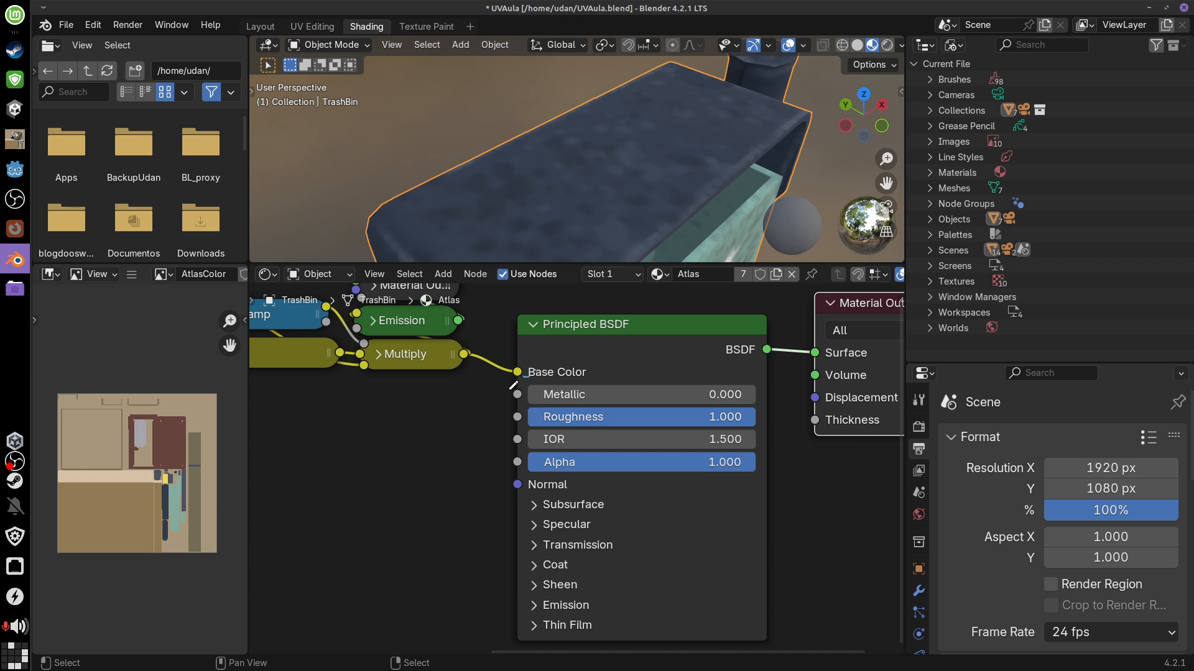
mouse_move(516, 395)
left_mouse_down()
mouse_move(395, 405)
mouse_move(405, 394)
mouse_move(439, 401)
left_mouse_up()
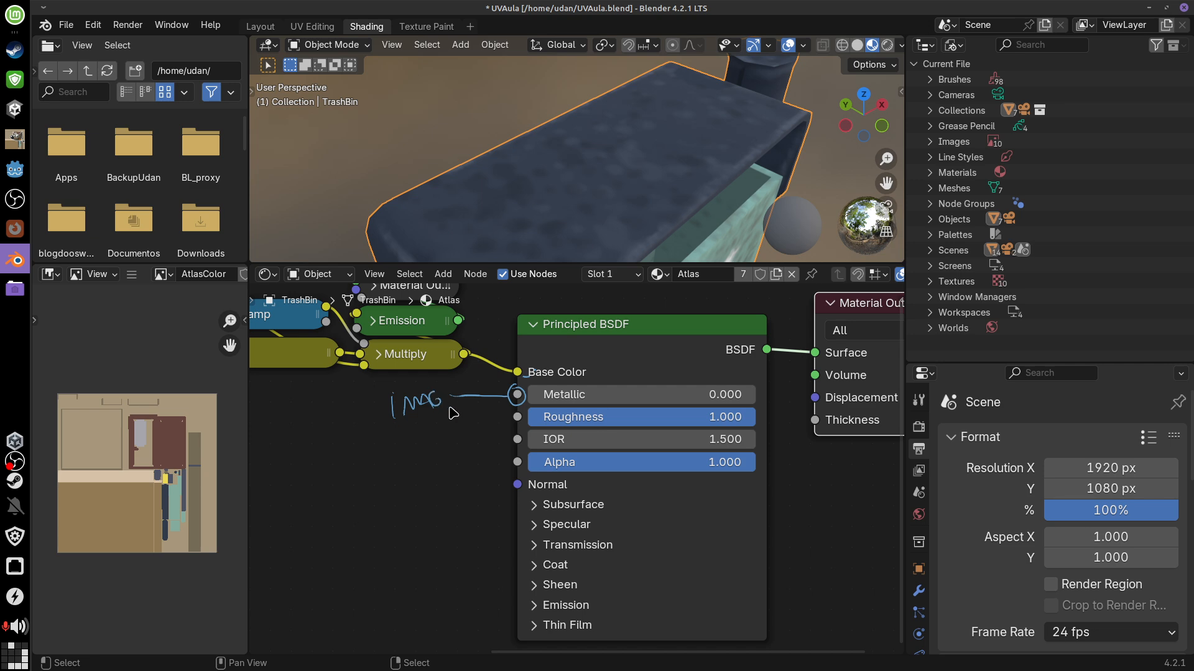
right_click_drag(463, 397, 483, 399)
mouse_move(452, 392)
left_mouse_down()
mouse_move(457, 404)
mouse_move(480, 400)
left_mouse_up()
Draw a rectangle and a circle as annotations on top of the bin's dark lid
middle_click_drag(761, 236, 750, 209)
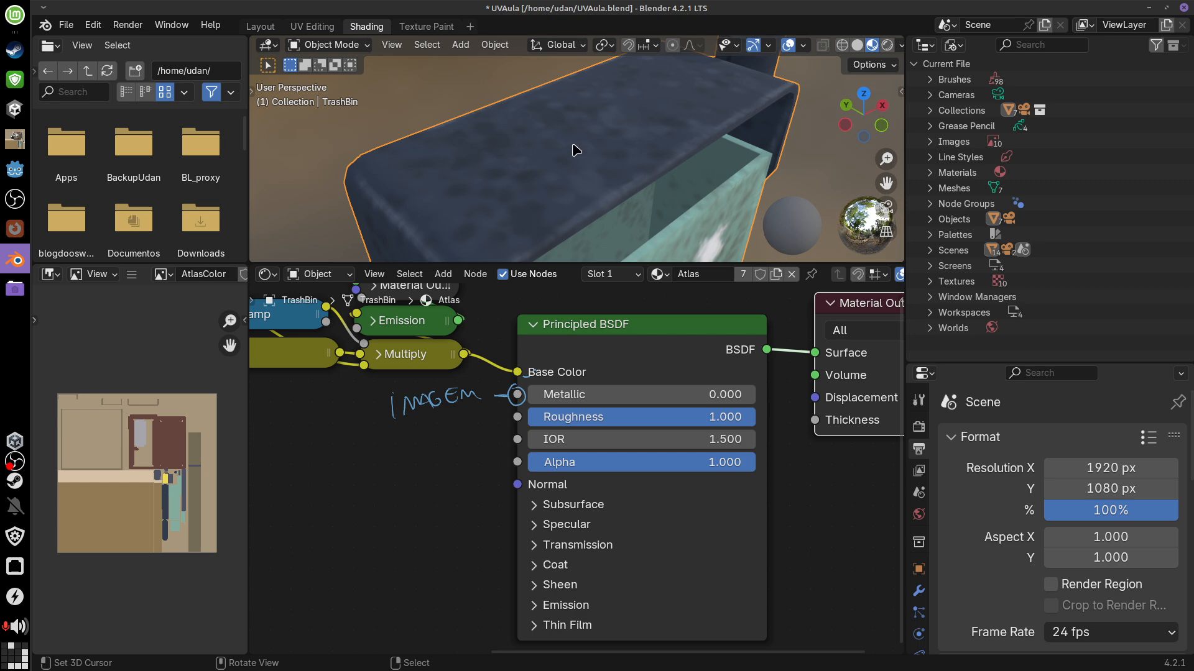
left_click(593, 136)
mouse_move(613, 98)
left_mouse_down()
mouse_move(614, 158)
mouse_move(658, 88)
mouse_move(603, 96)
left_mouse_up()
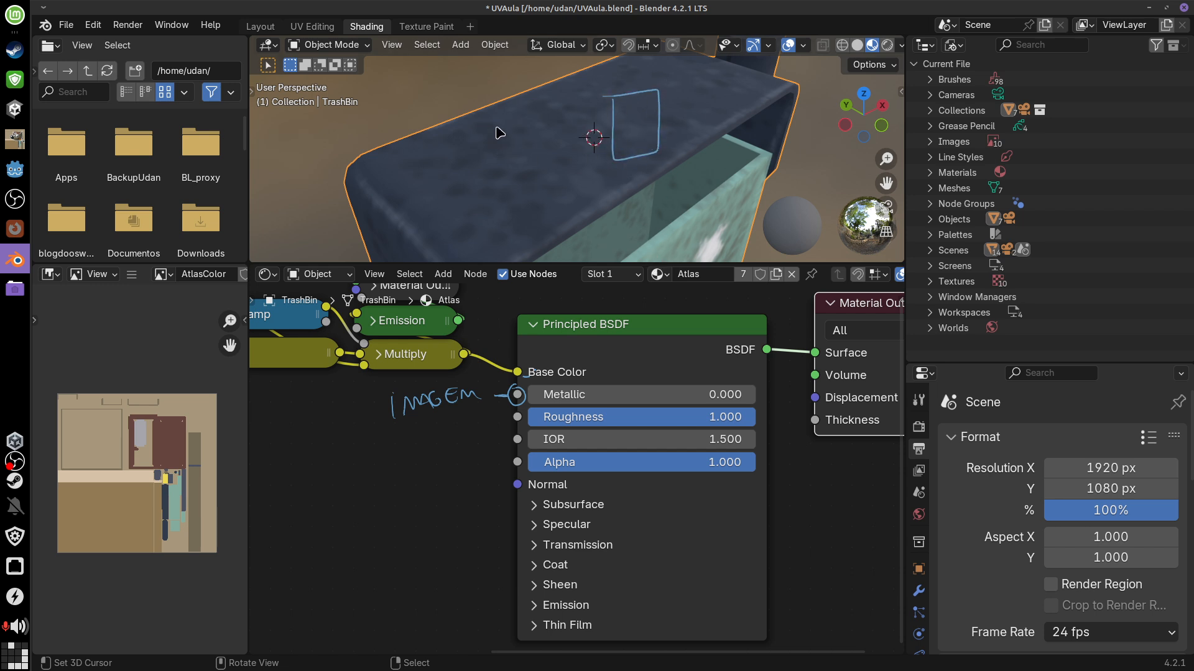
mouse_move(512, 124)
left_mouse_down()
mouse_move(507, 199)
mouse_move(474, 155)
left_mouse_up()
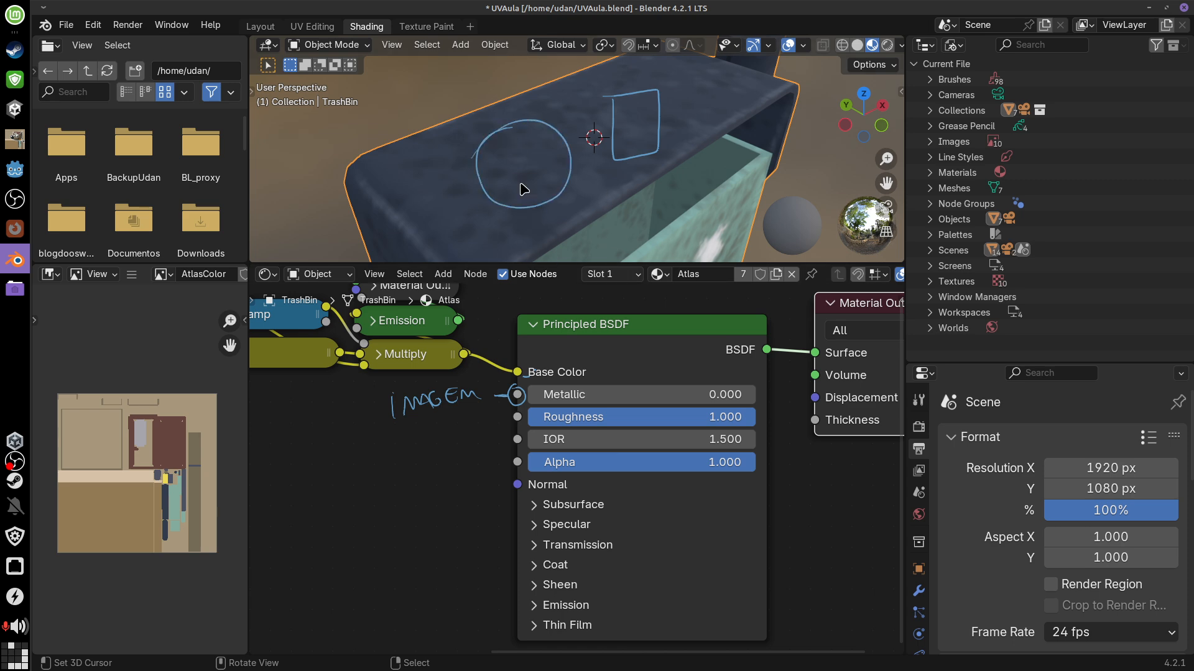
Draw annotation arrows labelled M toward the dark lid and S toward the green container
left_click_drag(814, 168, 743, 202)
mouse_move(825, 179)
left_mouse_down()
mouse_move(841, 153)
mouse_move(848, 176)
mouse_move(823, 174)
left_mouse_up()
key("ctrl+z")
left_click_drag(734, 103, 807, 69)
left_click_drag(735, 96, 744, 110)
left_click_drag(812, 86, 838, 99)
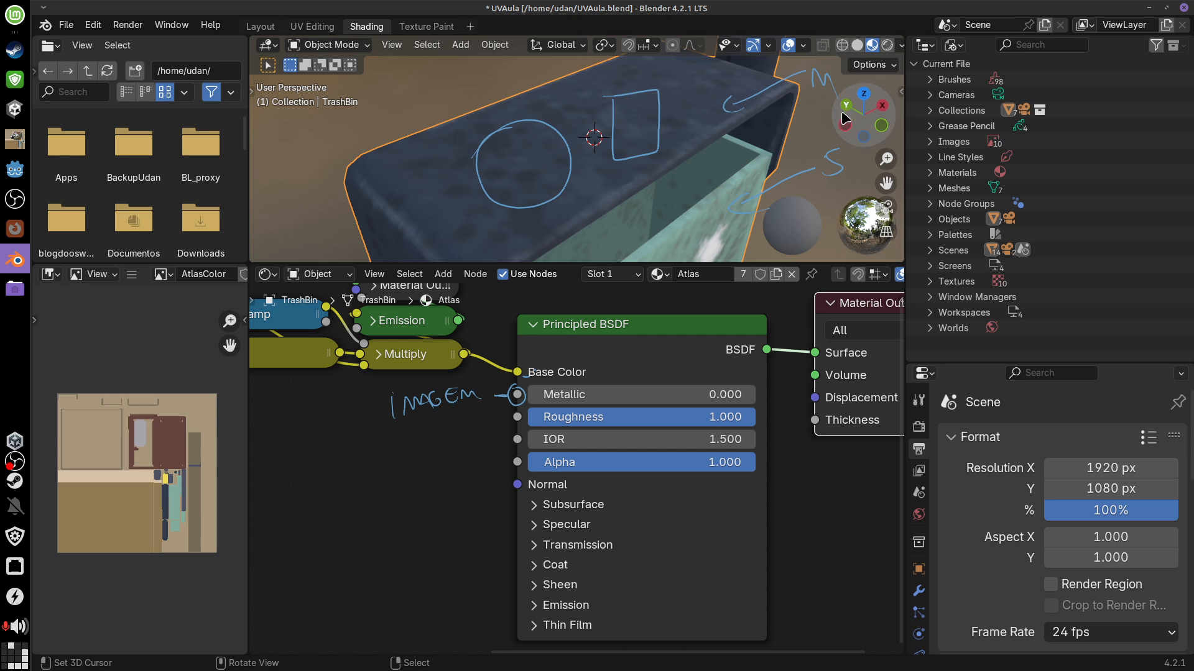
Erase the annotated shapes, arrows and letters drawn over the trash bin
mouse_move(815, 72)
right_mouse_down()
mouse_move(836, 178)
mouse_move(719, 143)
mouse_move(723, 213)
mouse_move(560, 196)
mouse_move(516, 128)
mouse_move(602, 102)
right_mouse_up()
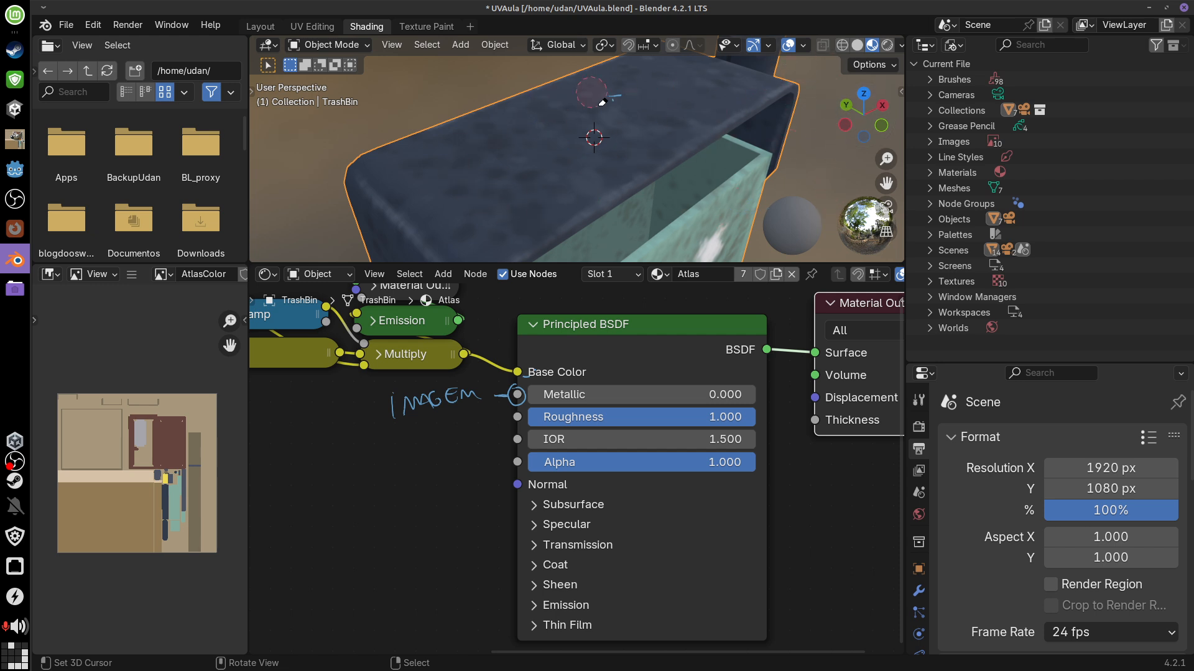
mouse_move(682, 196)
middle_mouse_down()
mouse_move(645, 178)
mouse_move(678, 194)
middle_mouse_up()
scroll(686, 210, "down", 5)
scroll(654, 184, "up", 4)
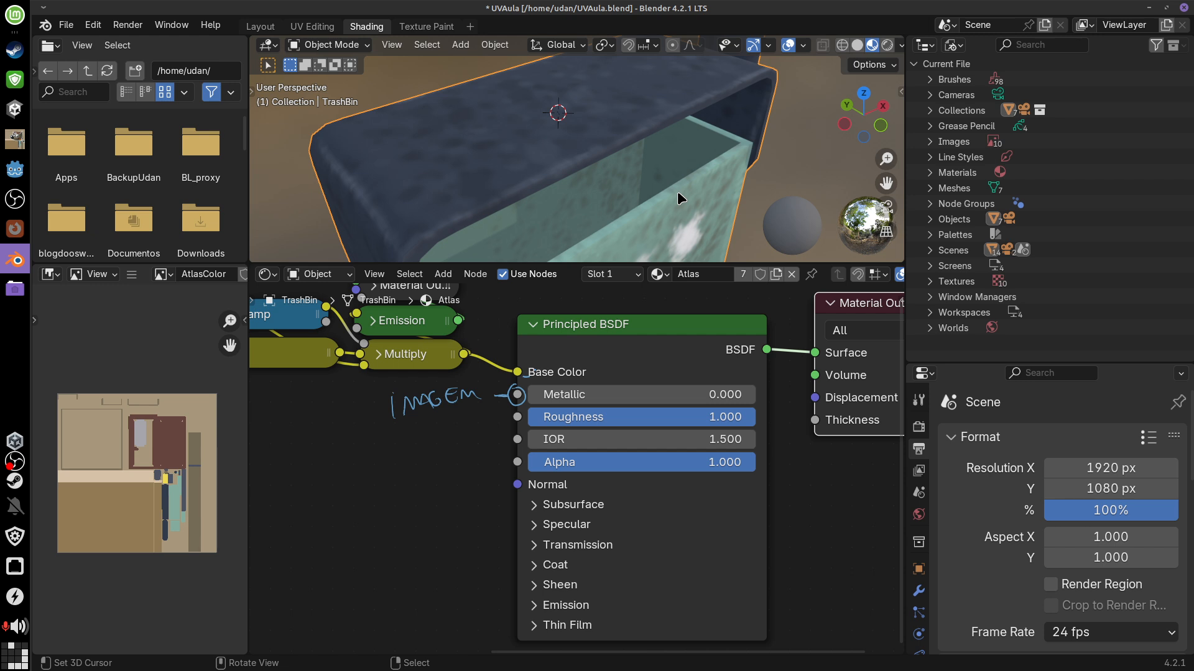
Enlarge the properties editor and show the material properties of the trash bin's Atlas material
left_click(658, 274)
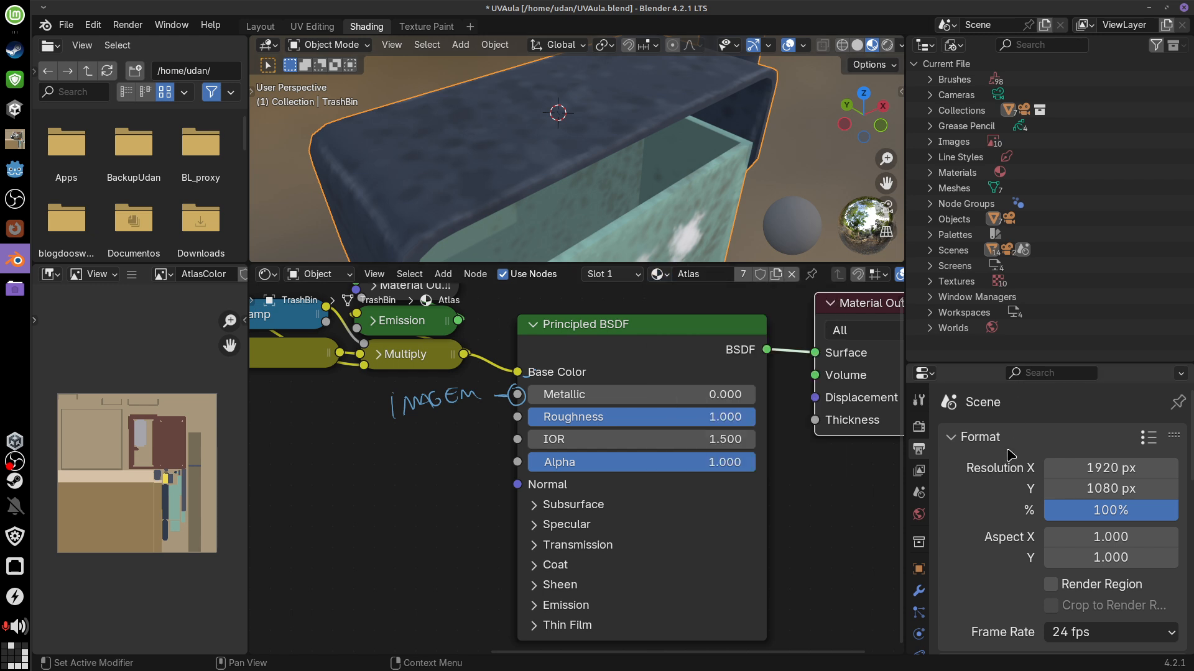
left_click_drag(965, 297, 973, 156)
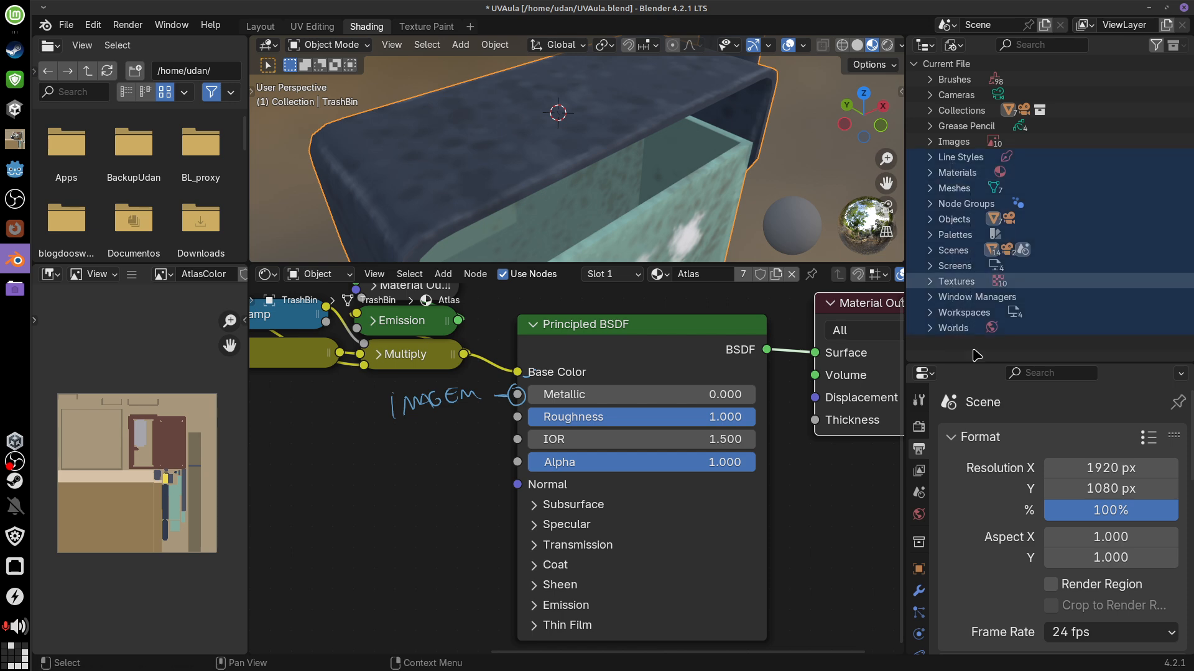
left_click_drag(981, 364, 981, 110)
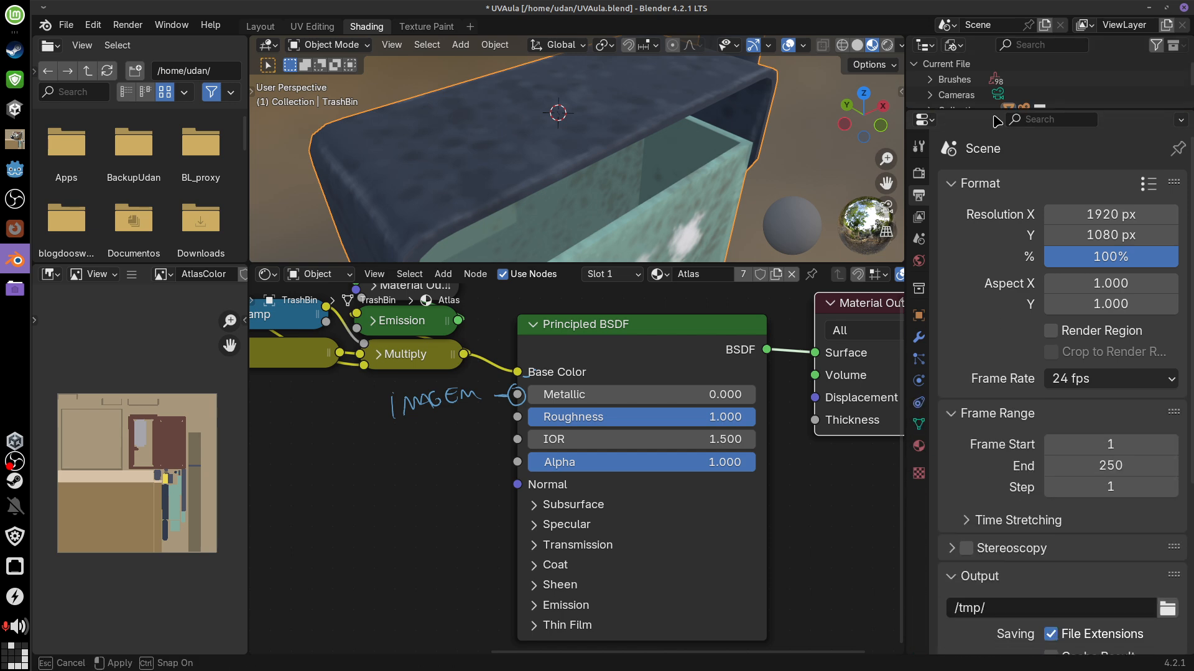
left_click(918, 445)
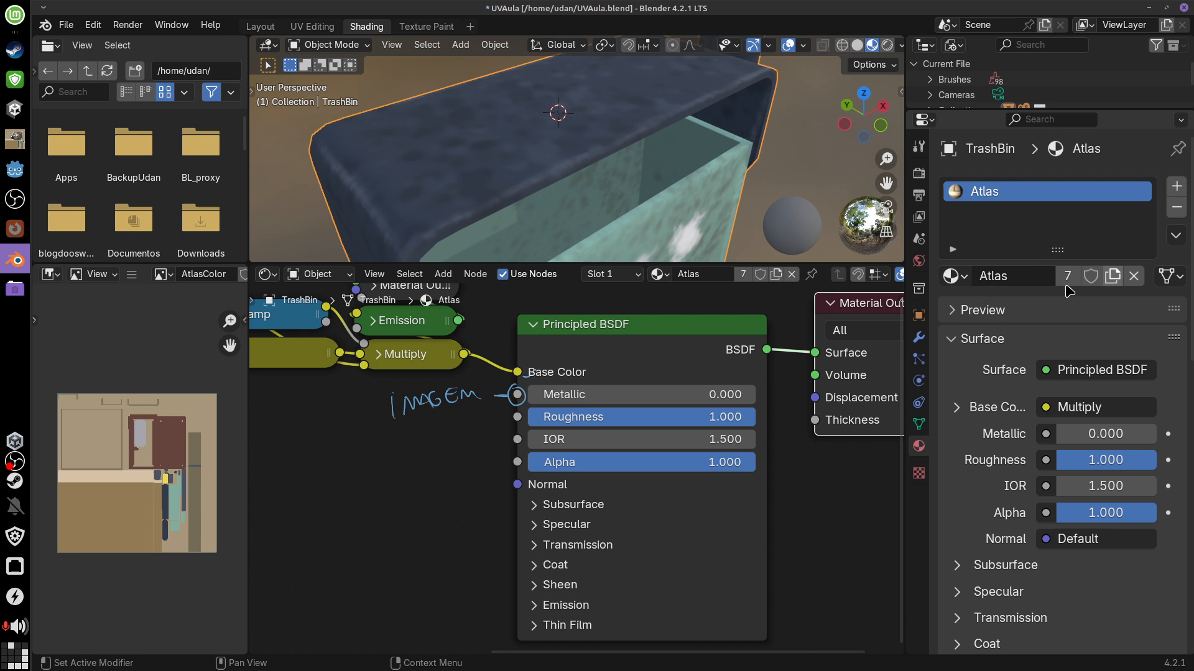
left_click(952, 249)
left_click(953, 249)
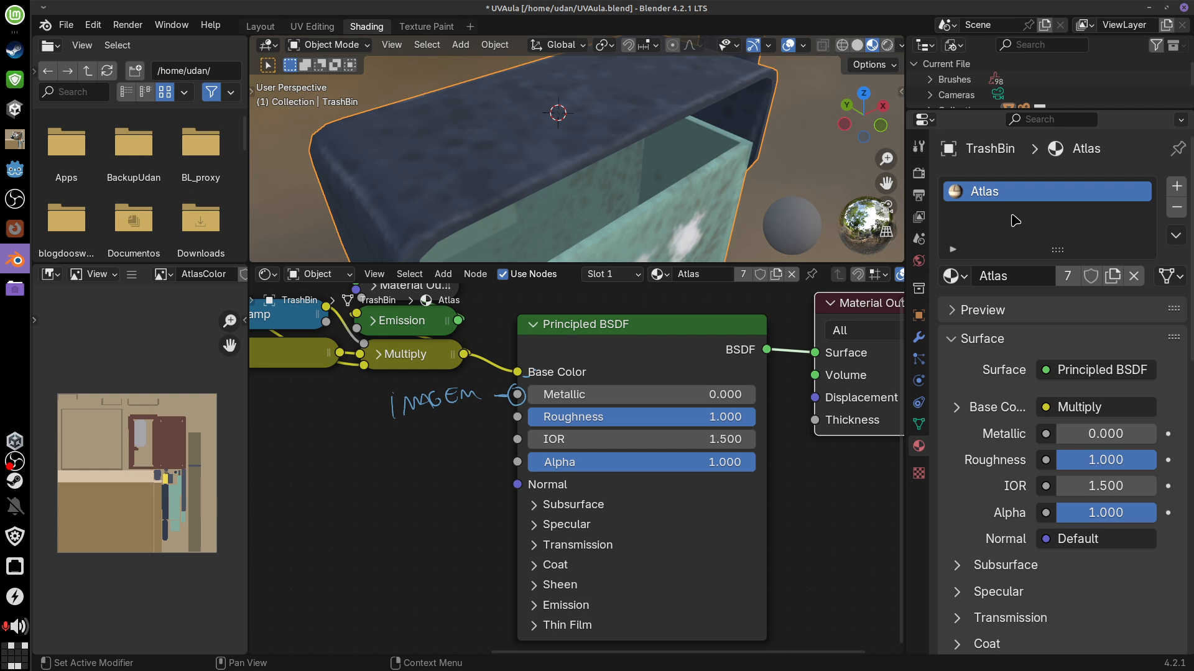
Draw two annotation arrows on the bin's front, one toward the white worn patch and one toward the green paint below
mouse_move(736, 183)
middle_mouse_down()
mouse_move(678, 142)
mouse_move(720, 186)
mouse_move(676, 168)
middle_mouse_up()
key("d")
left_click_drag(781, 186, 678, 177)
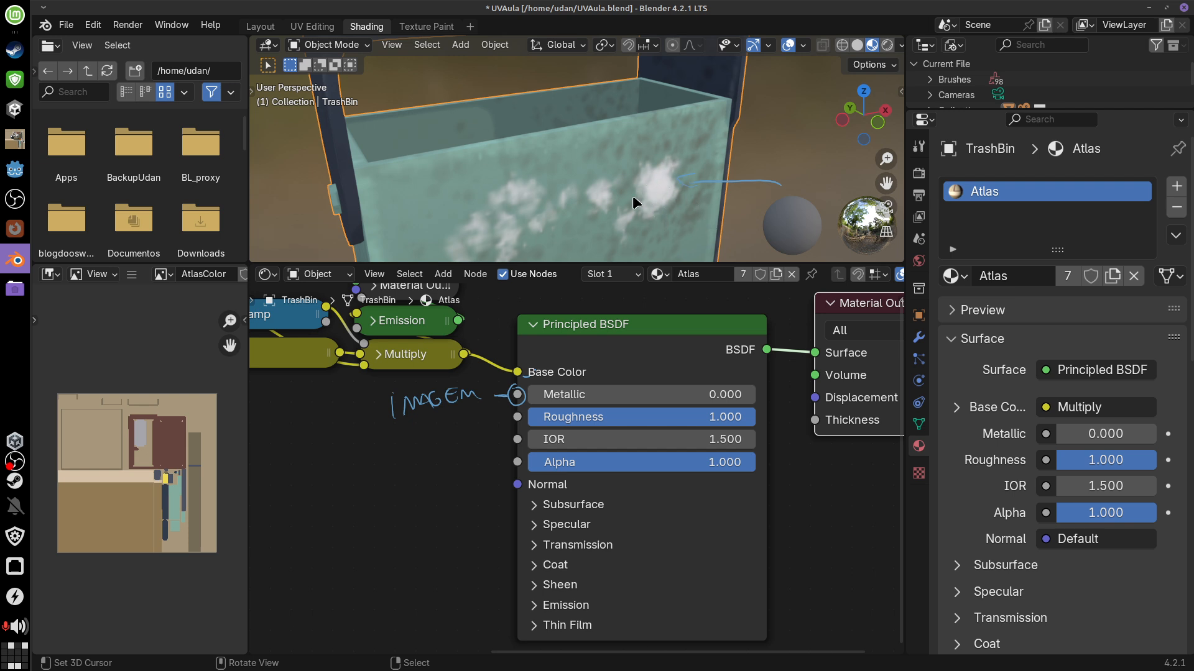
left_click_drag(754, 218, 687, 229)
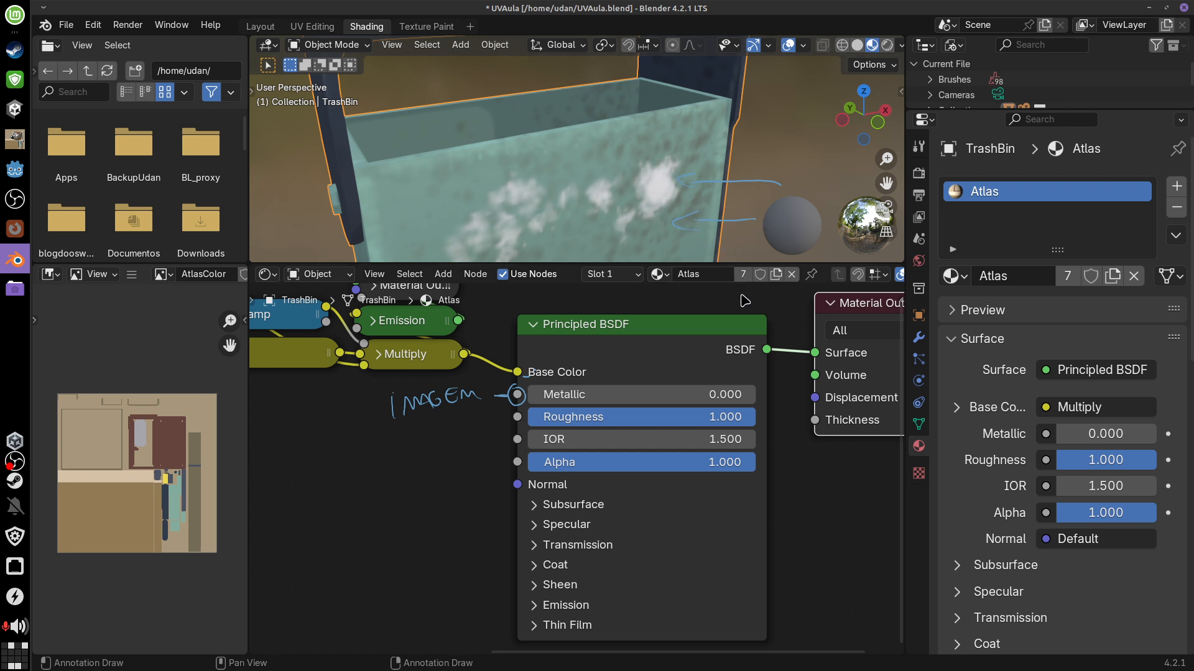
Erase the two annotation arrows drawn on the front of the trash bin
mouse_move(706, 219)
right_mouse_down()
mouse_move(681, 185)
mouse_move(684, 218)
right_mouse_up()
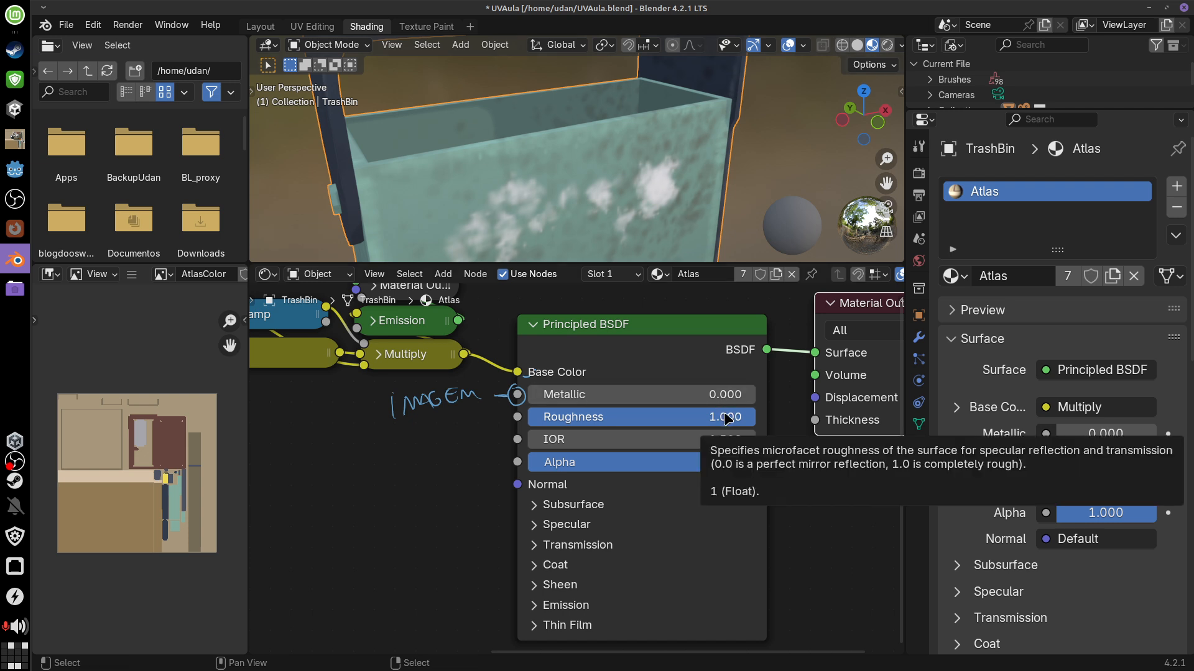
mouse_move(601, 400)
left_mouse_down()
mouse_move(786, 400)
mouse_move(581, 411)
left_mouse_up()
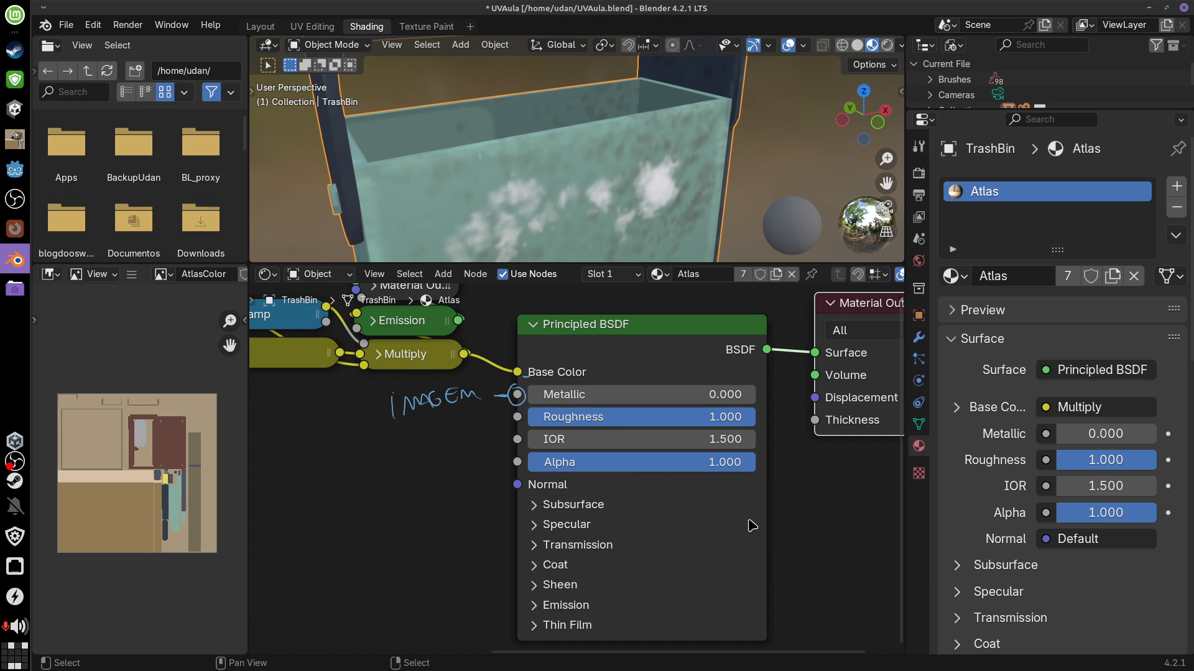
Set the roughness of the Atlas material's Principled BSDF to 0, with the bin's dark lid in view
middle_click_drag(762, 518, 808, 498)
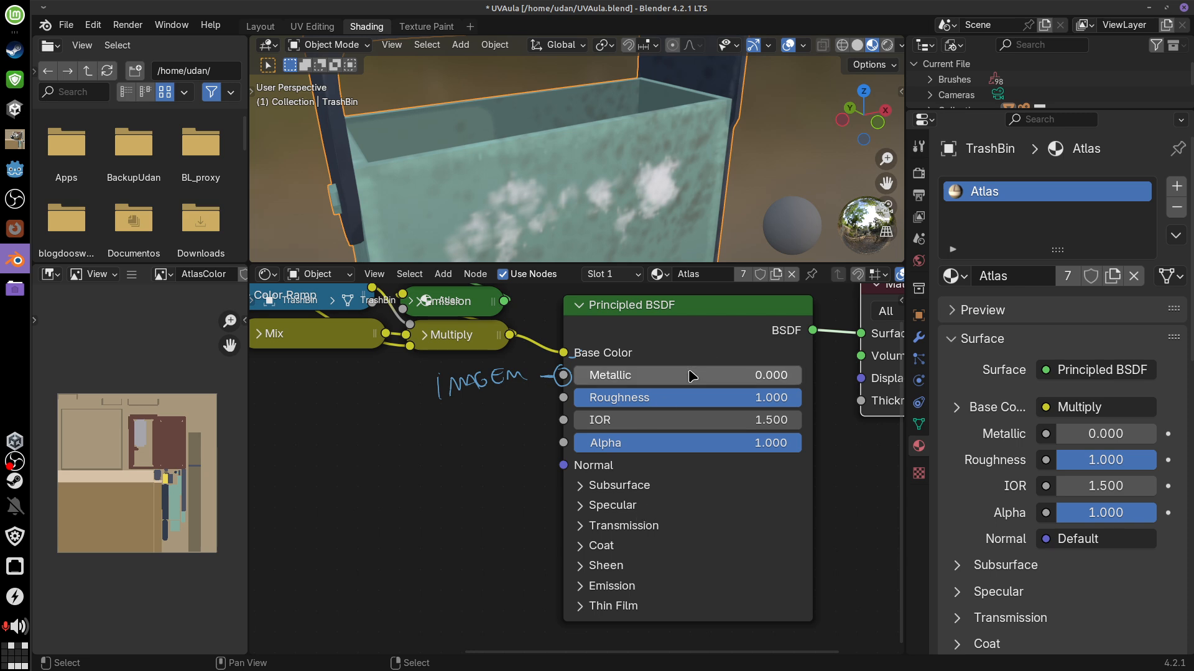
middle_click_drag(641, 235, 638, 179)
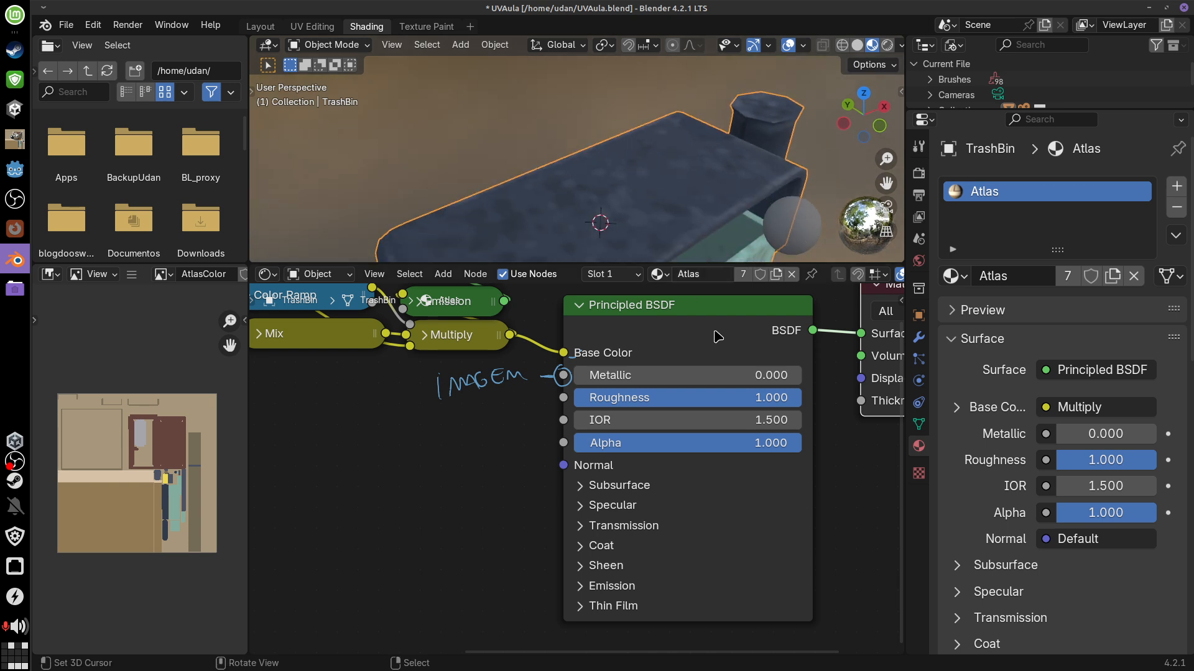
left_click_drag(773, 401, 470, 424)
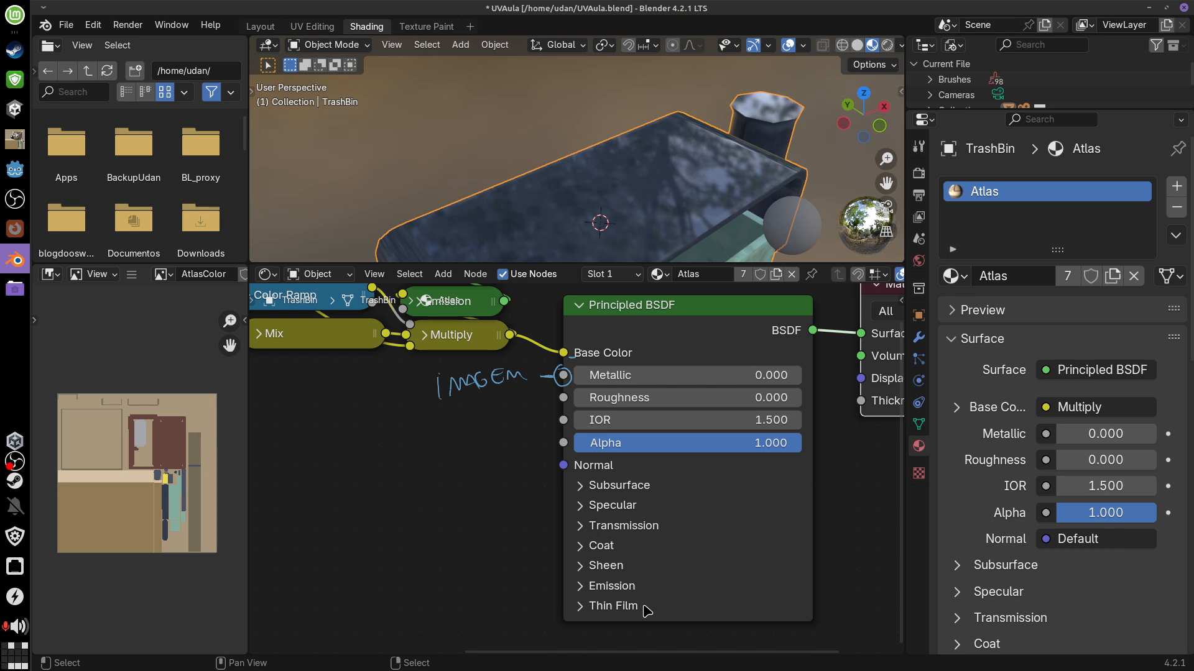
Examine the Thin Film settings of the Principled BSDF and collapse that section again
left_click(581, 608)
scroll(702, 601, "down", 1)
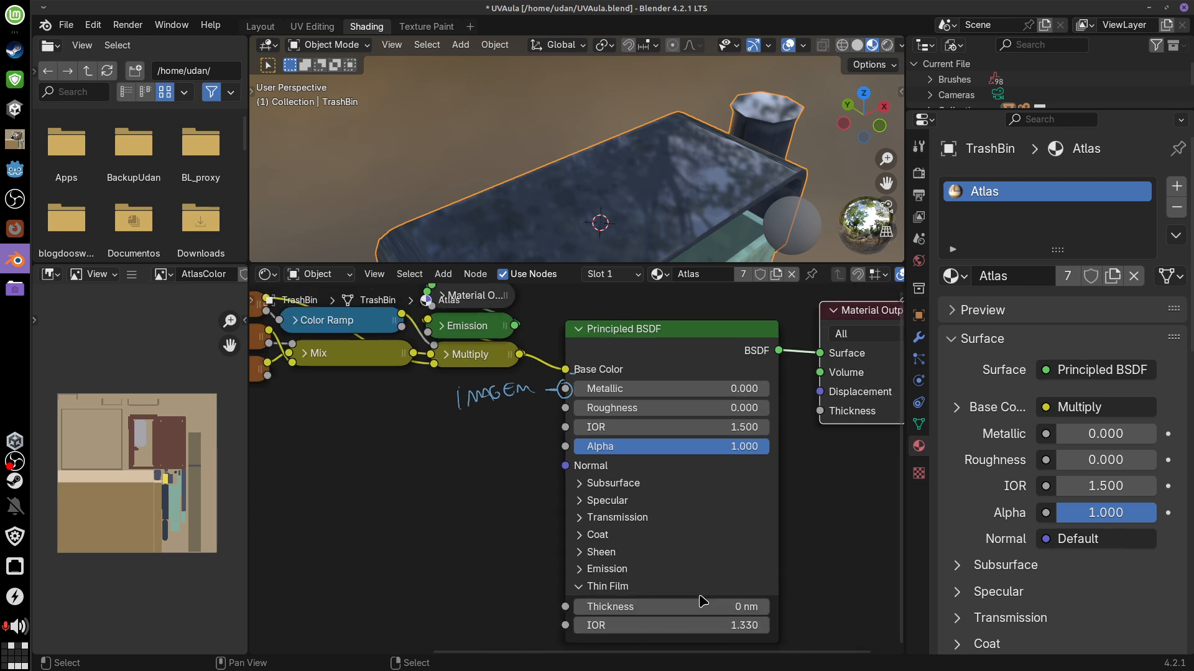
scroll(701, 601, "up", 2)
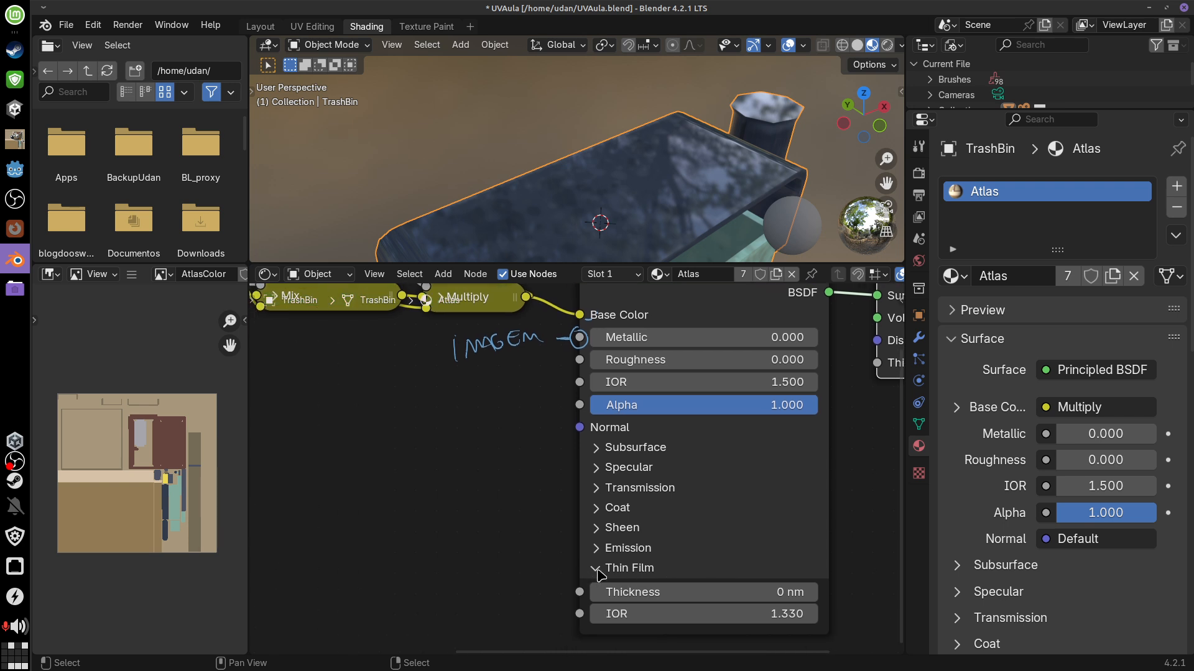
left_click(599, 569)
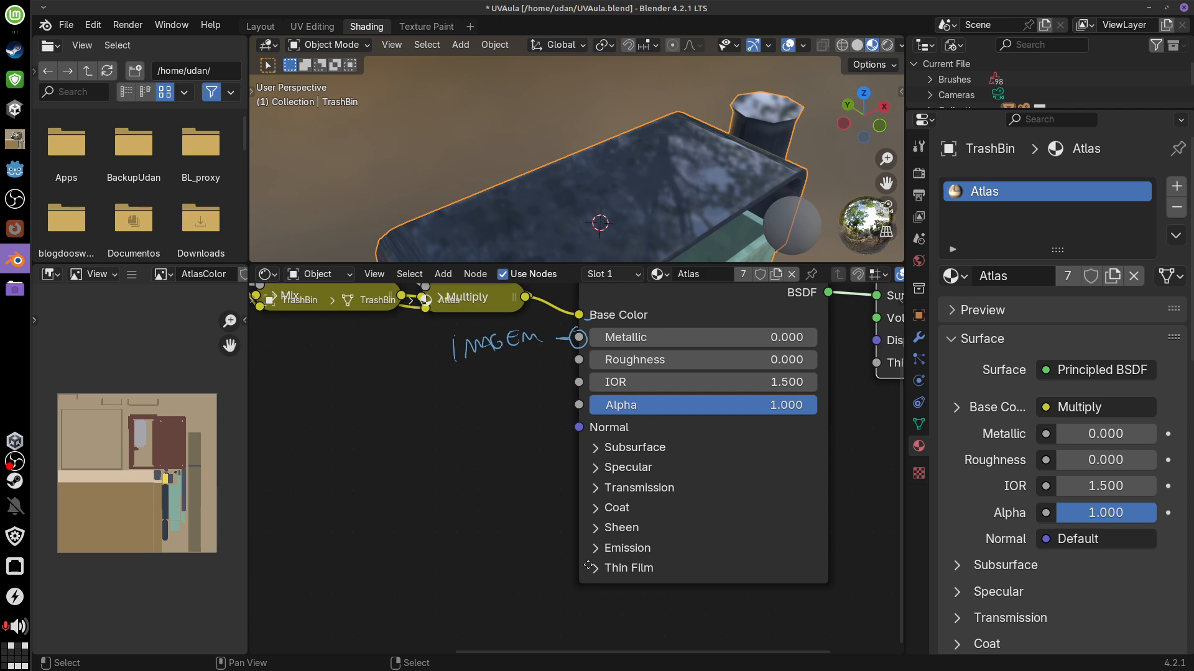
middle_click_drag(600, 569, 579, 608)
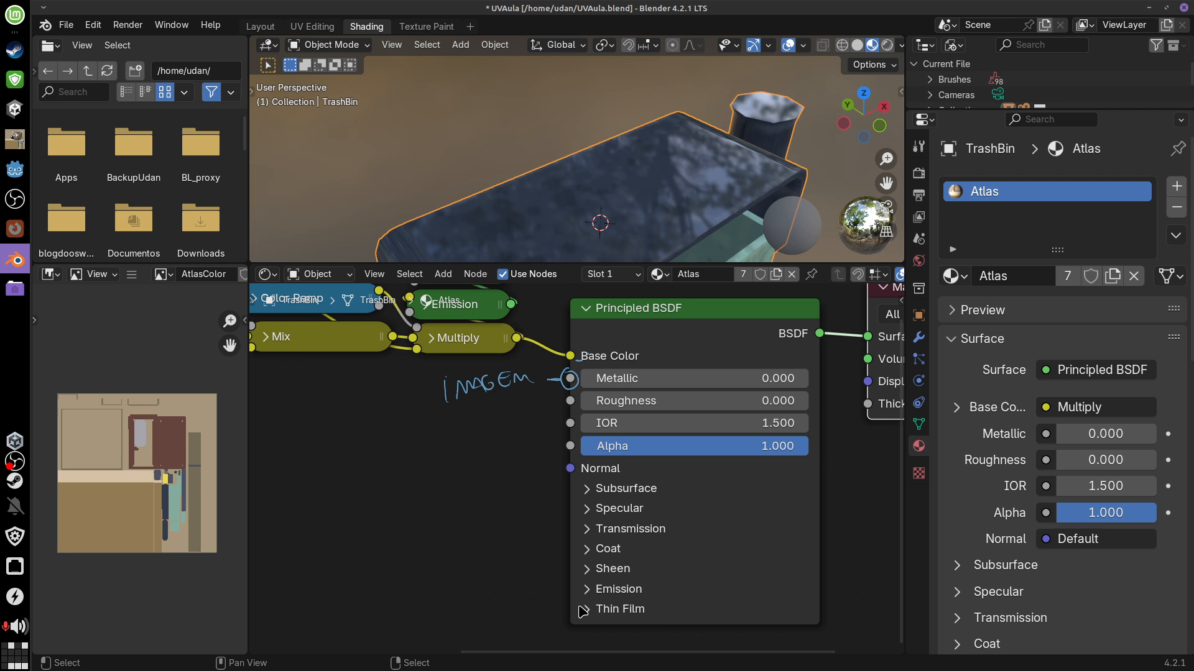
Check the AULATESTE material's inputs in Unity and return to Blender
left_click(15, 110)
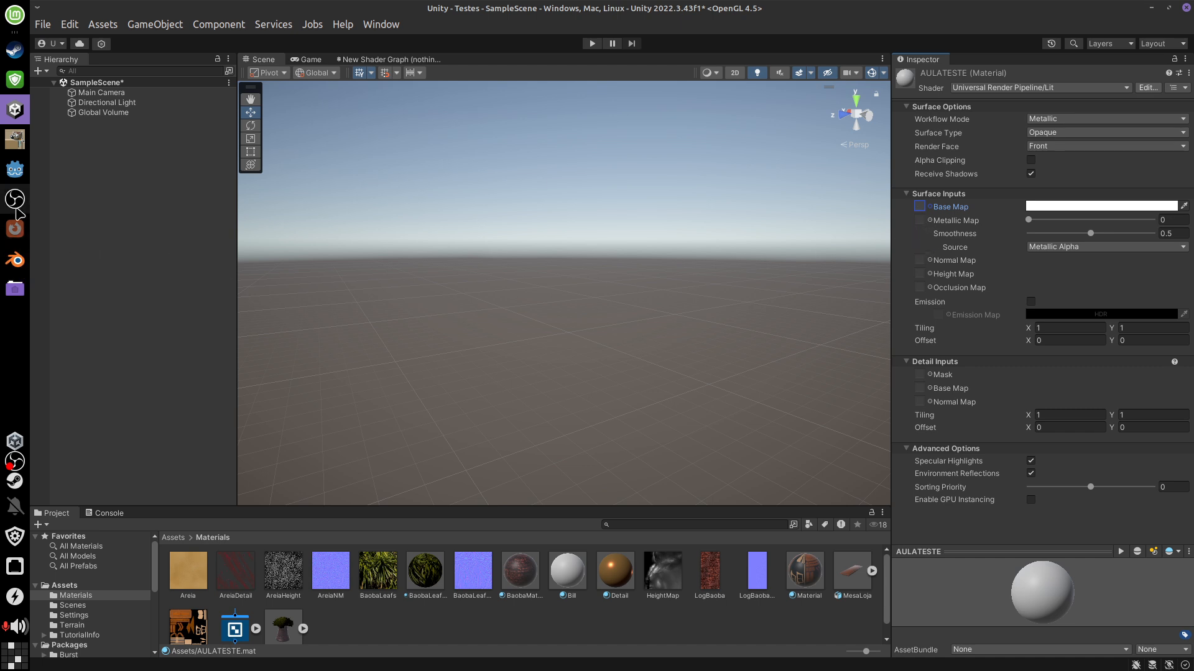
left_click(19, 254)
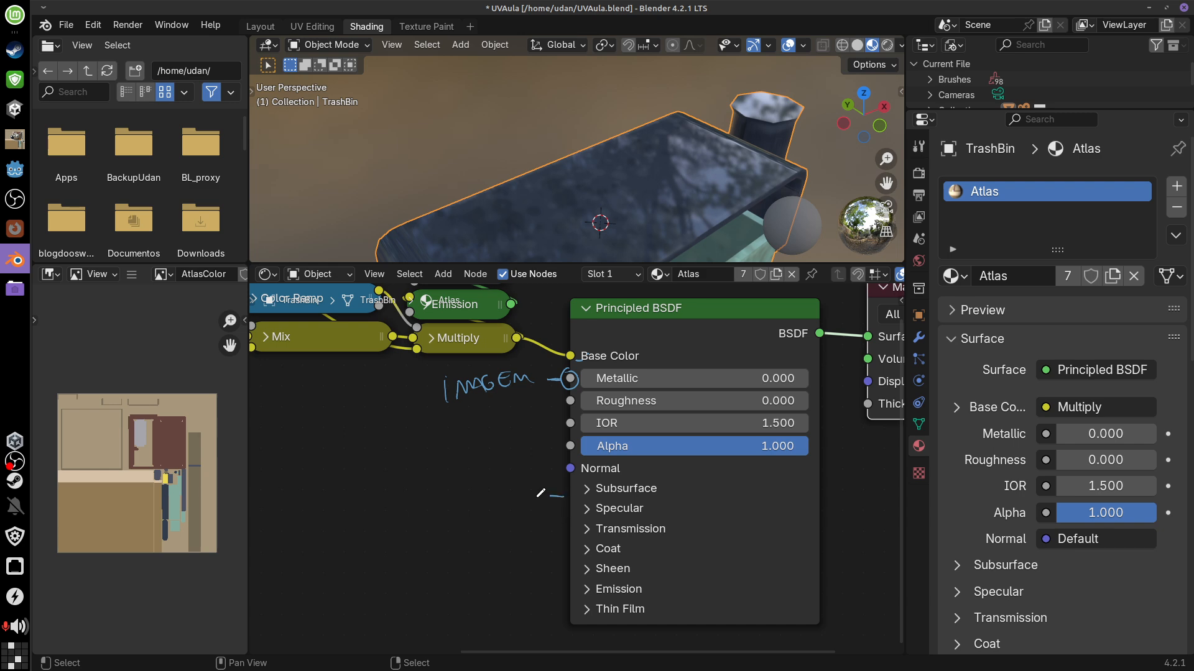
Annotate the Principled BSDF's Subsurface section with a line leading to a circled SSS label
mouse_move(563, 496)
left_mouse_down()
mouse_move(462, 526)
mouse_move(495, 518)
left_mouse_up()
left_click_drag(456, 478, 508, 497)
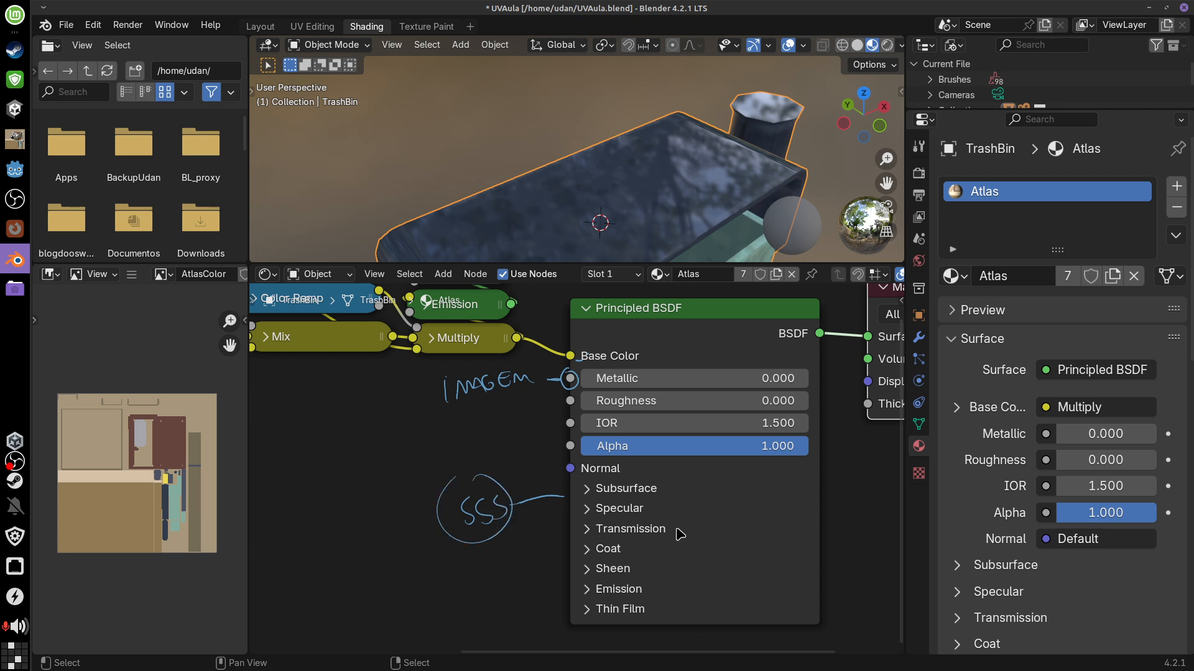
Replace the circled SSS annotation with a circled IMG label at the end of the Subsurface line
mouse_move(489, 491)
right_mouse_down()
mouse_move(447, 486)
mouse_move(498, 501)
right_mouse_up()
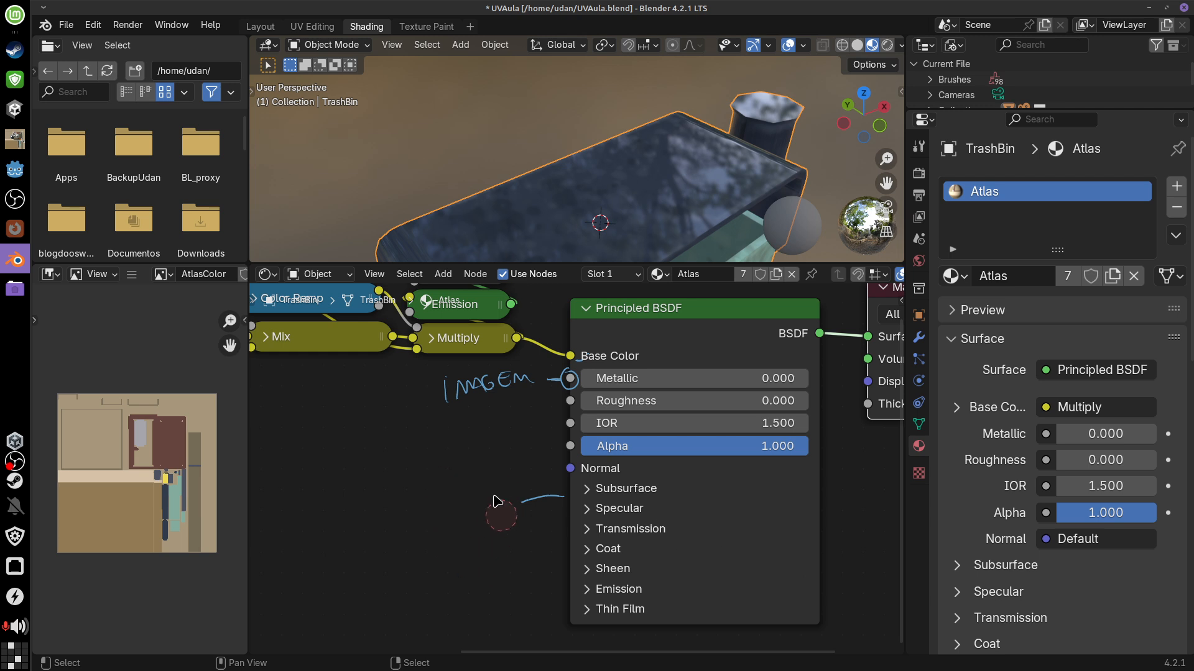
mouse_move(443, 509)
left_mouse_down()
mouse_move(447, 531)
mouse_move(501, 523)
left_mouse_up()
left_click(444, 497)
mouse_move(494, 466)
left_mouse_down()
mouse_move(478, 468)
mouse_move(515, 519)
mouse_move(502, 465)
left_mouse_up()
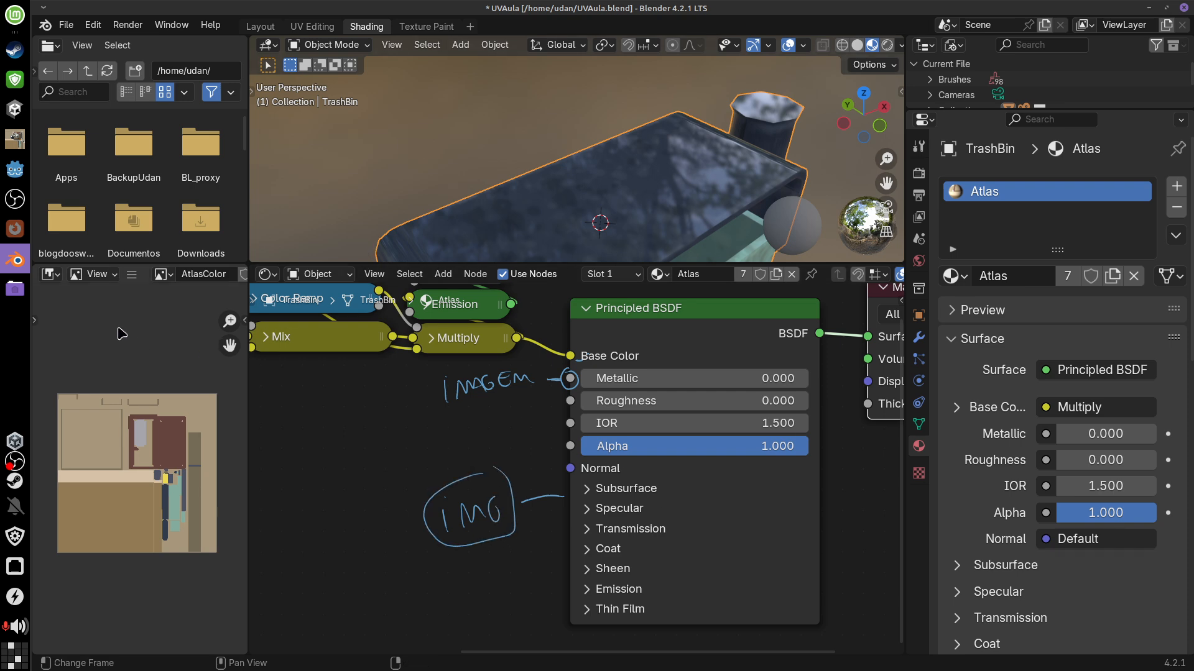
Switch to Unity and point out the AULATESTE material's Metallic, Normal, Height and Occlusion map slots
left_click(15, 112)
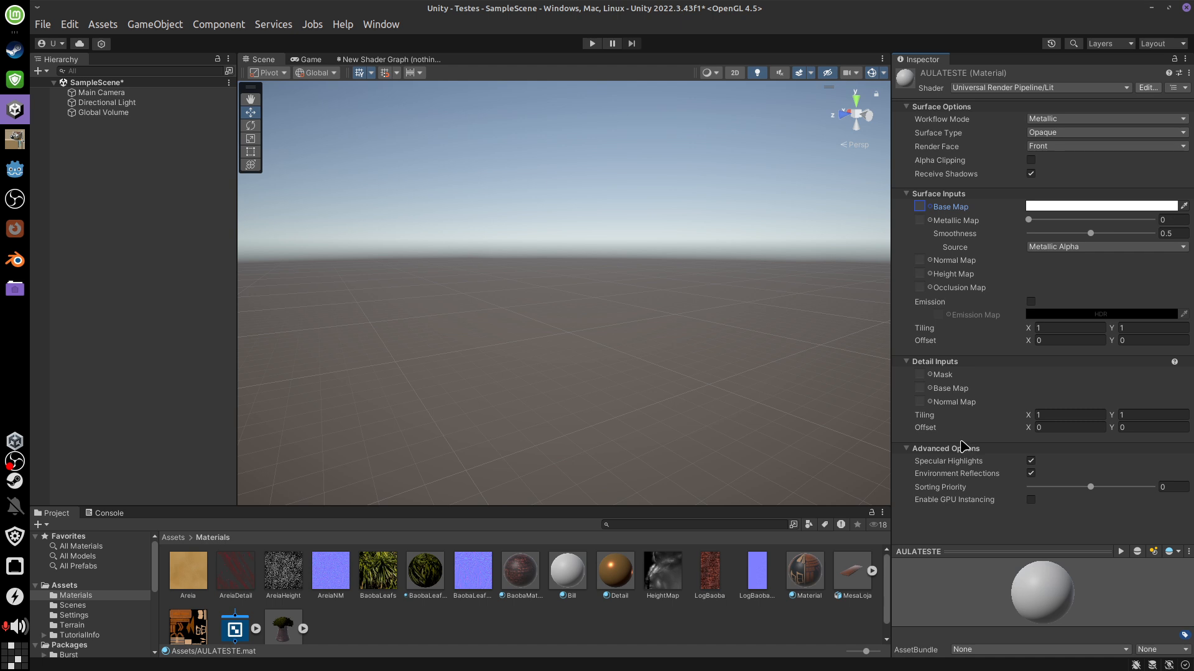
left_click(919, 221)
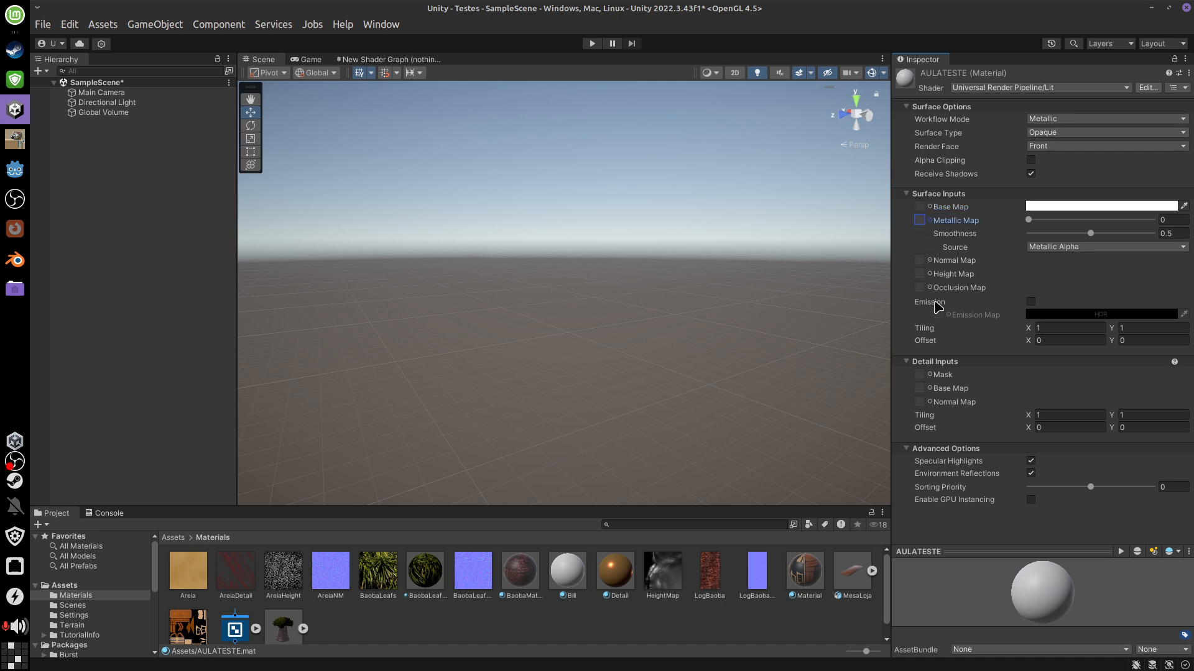
left_click(920, 260)
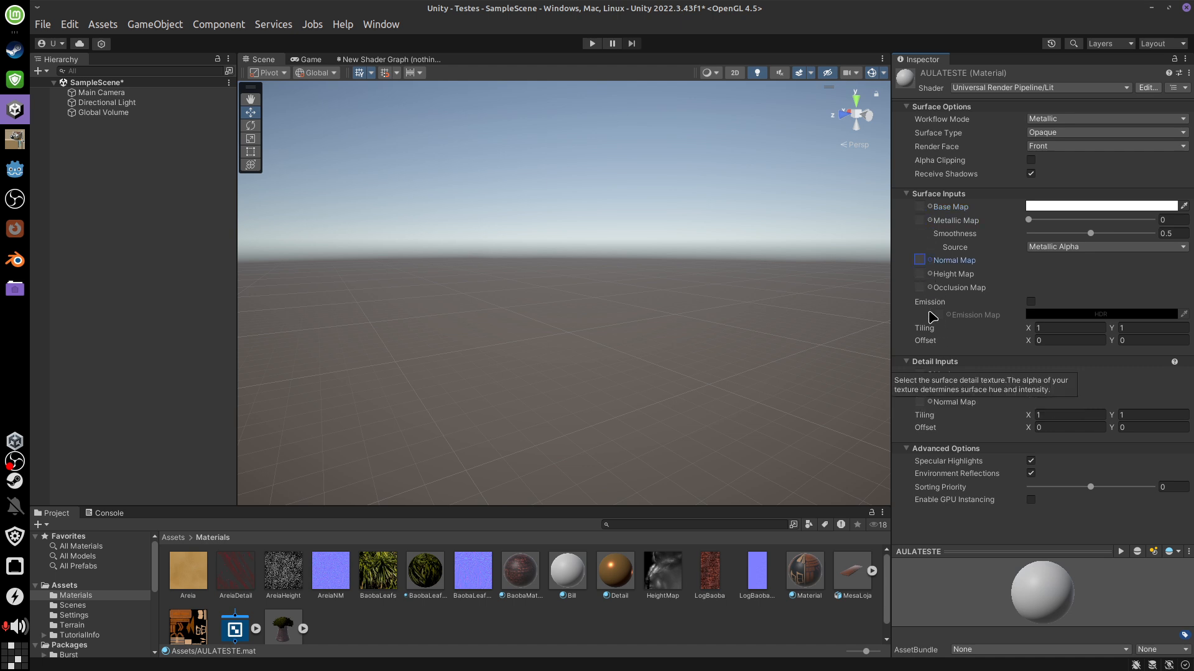
left_click(920, 274)
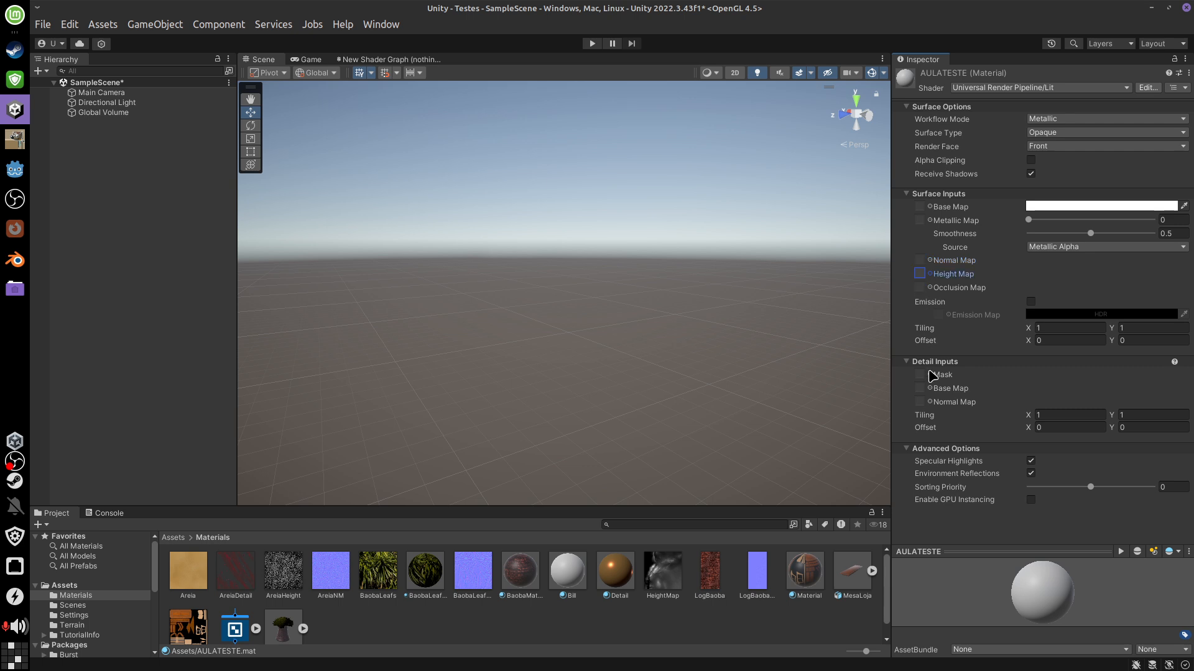
left_click(920, 288)
Change the AULATESTE material's shader to an Autodesk Interactive variant from the Universal Render Pipeline group
left_click(1025, 90)
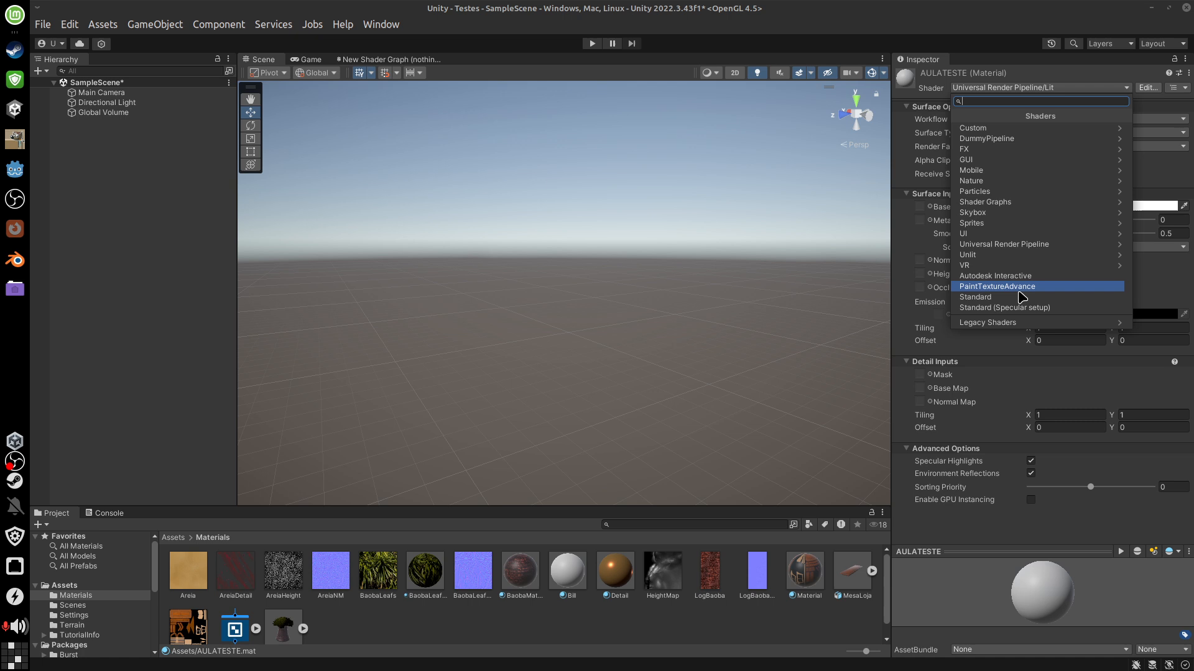
left_click(1026, 246)
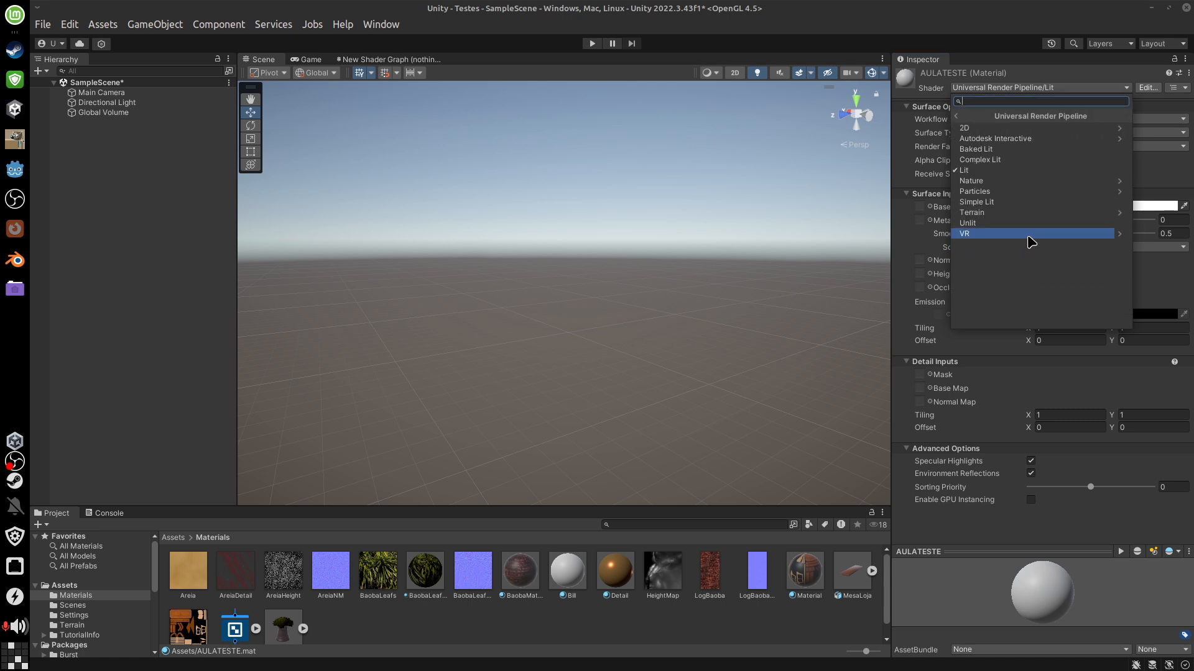
left_click(1047, 139)
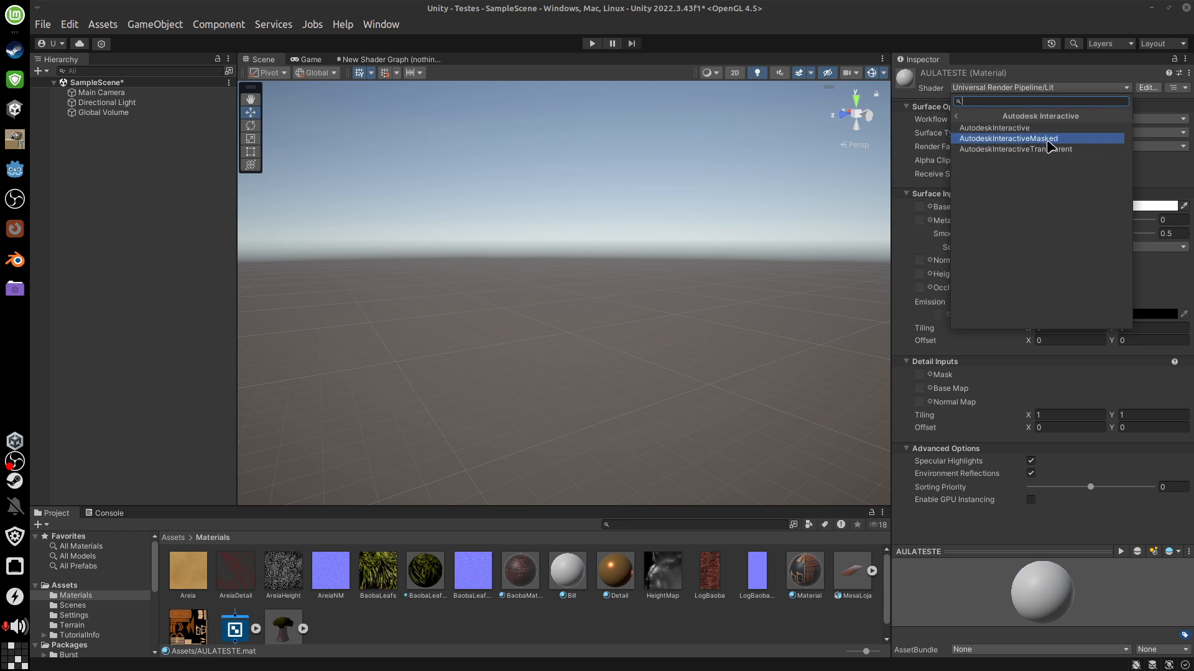
left_click(1080, 134)
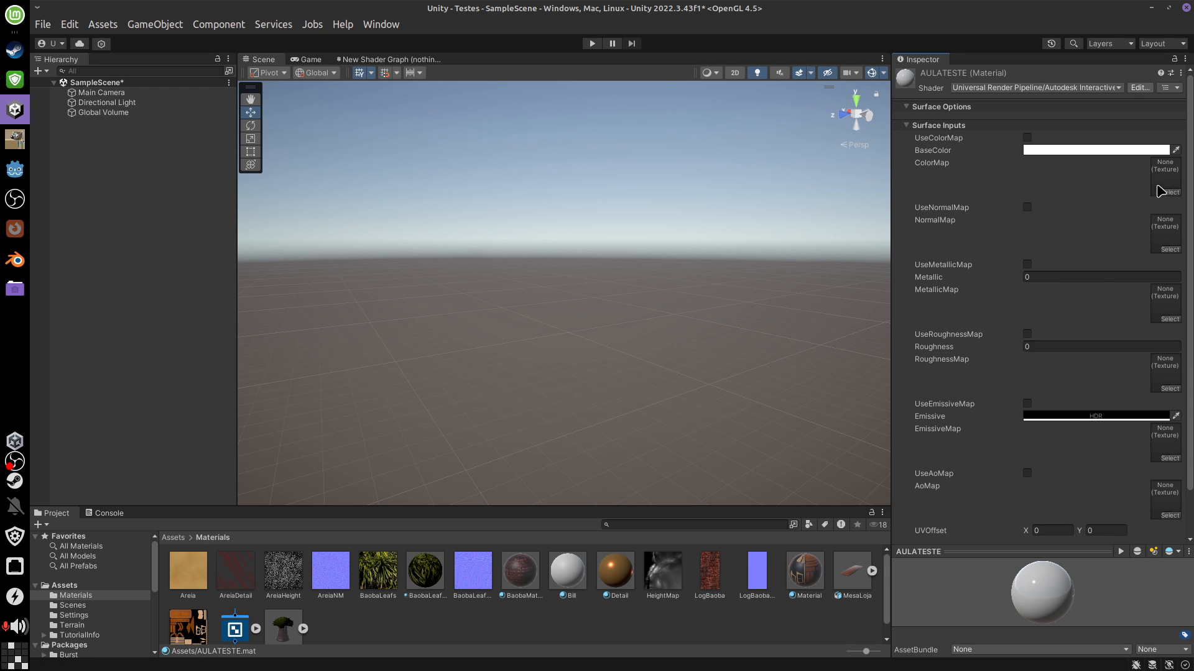
Examine the shader's texture slots for color, normal, metallic, roughness, emissive and ambient occlusion maps
left_click(1167, 185)
left_click(1169, 238)
left_click(1169, 301)
left_click(1173, 372)
left_click(1171, 455)
left_click(1171, 503)
left_click(1169, 459)
left_click(1166, 372)
left_click(1167, 306)
left_click(1165, 244)
left_click(1165, 180)
Switch to Godot and examine the Albedo, Metallic and Roughness sections of the Aula.tres material
left_click(15, 169)
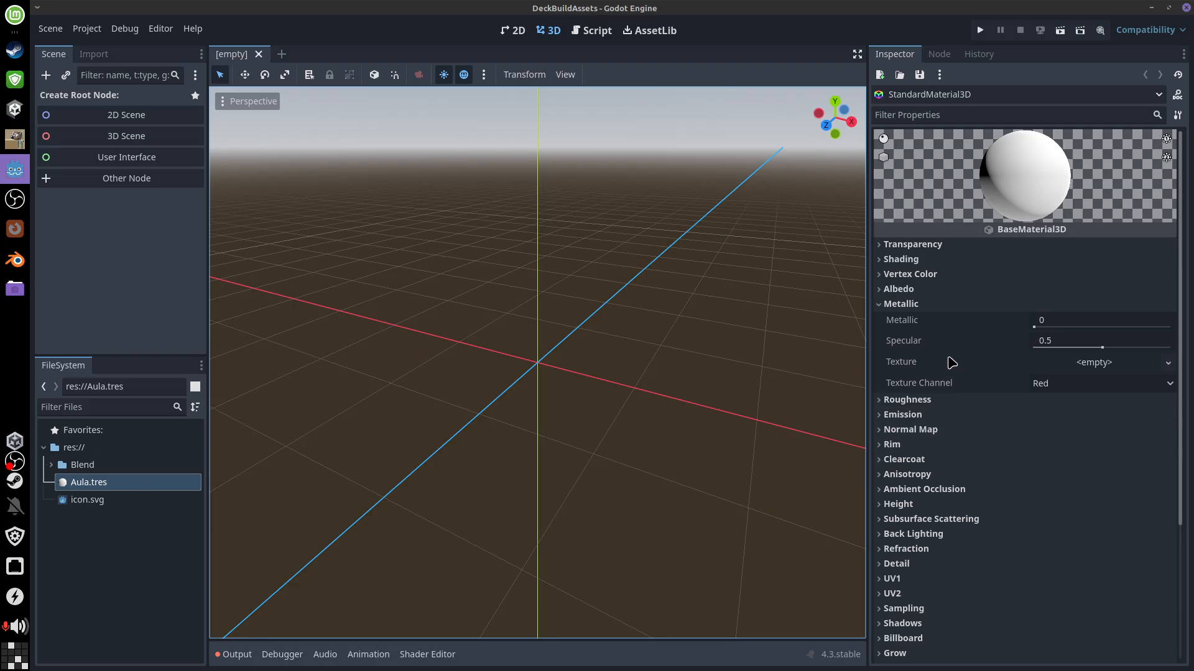
left_click(899, 304)
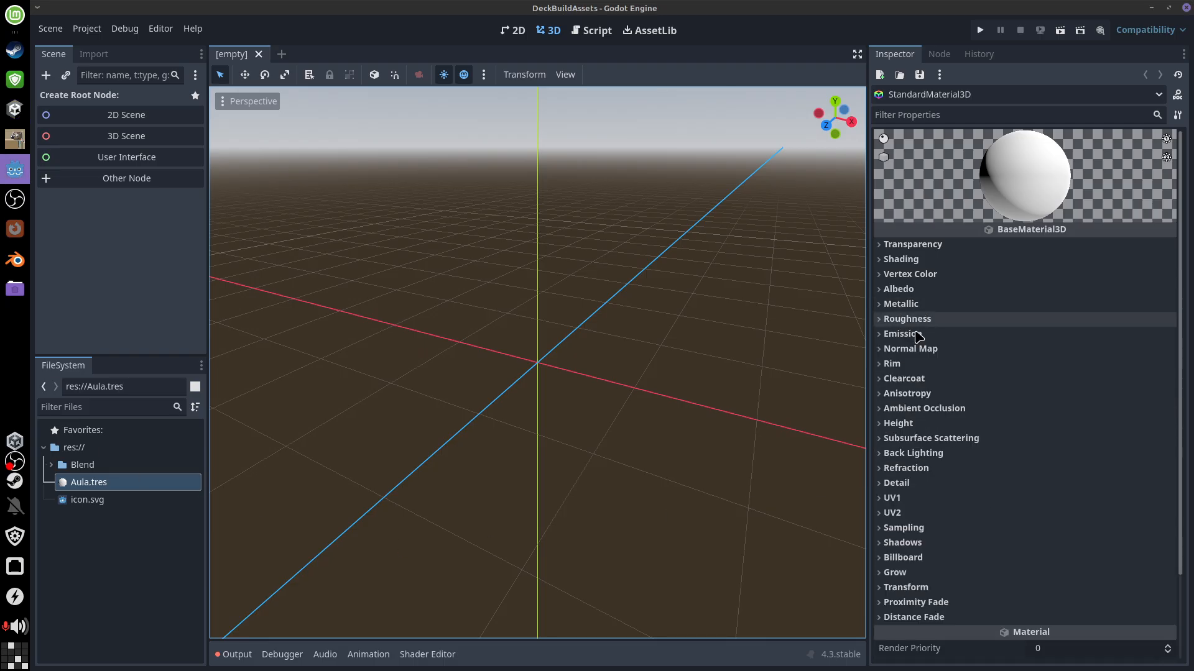
left_click(932, 290)
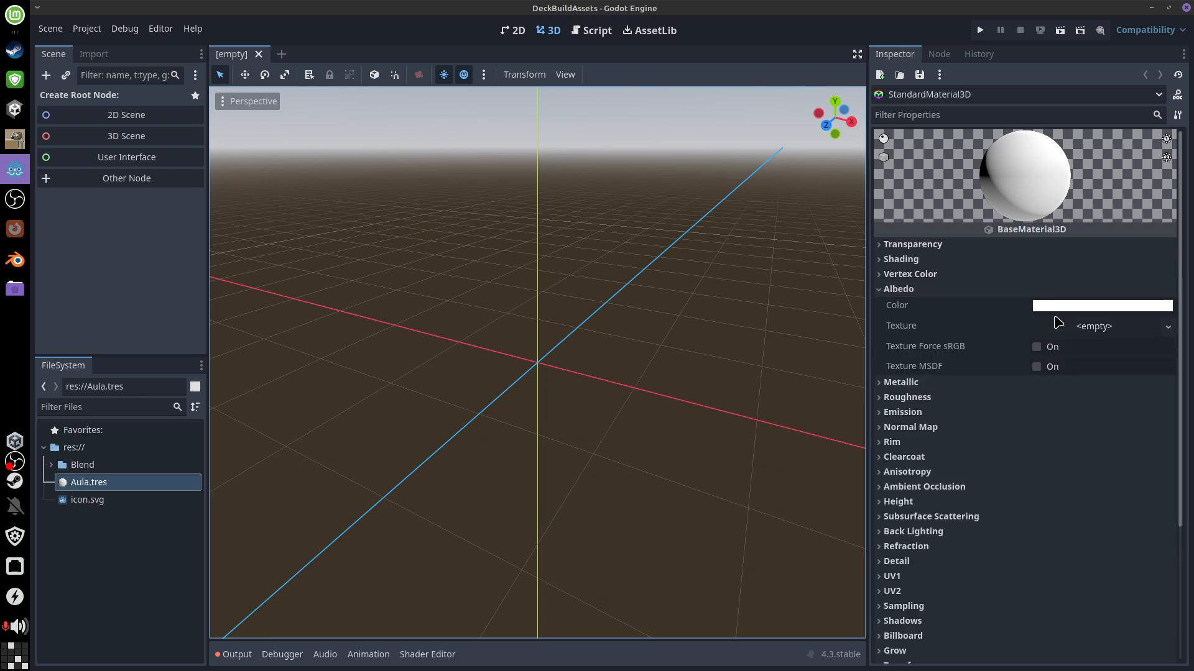
left_click(936, 291)
left_click(973, 306)
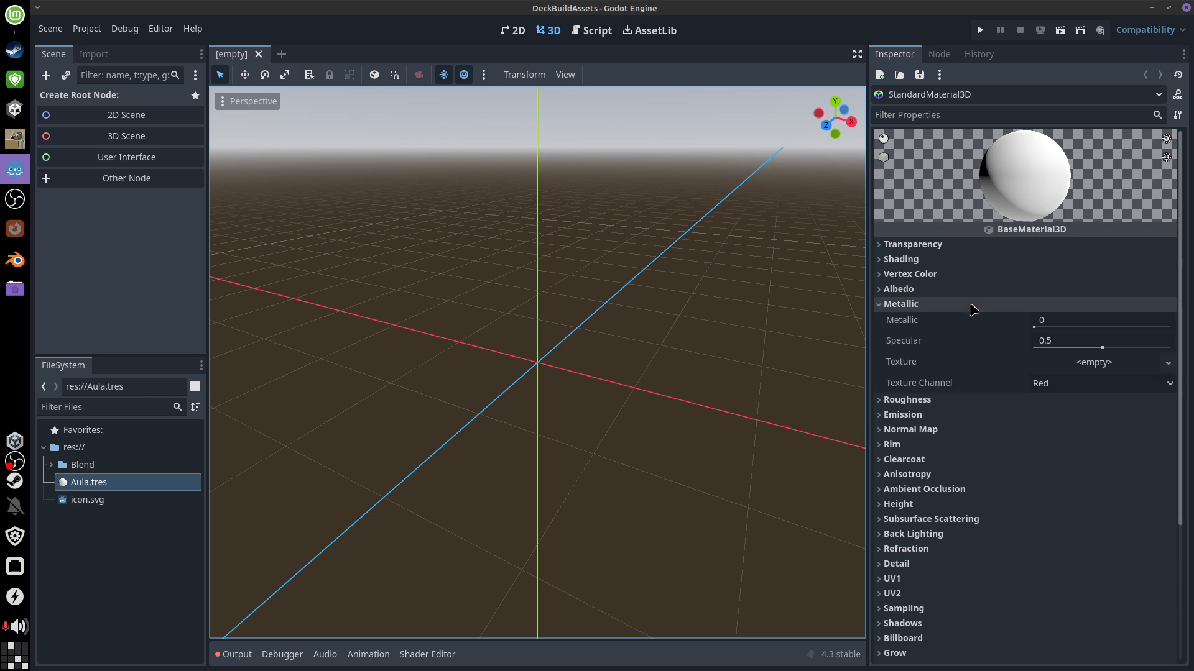
left_click(973, 306)
left_click(987, 319)
left_click(989, 319)
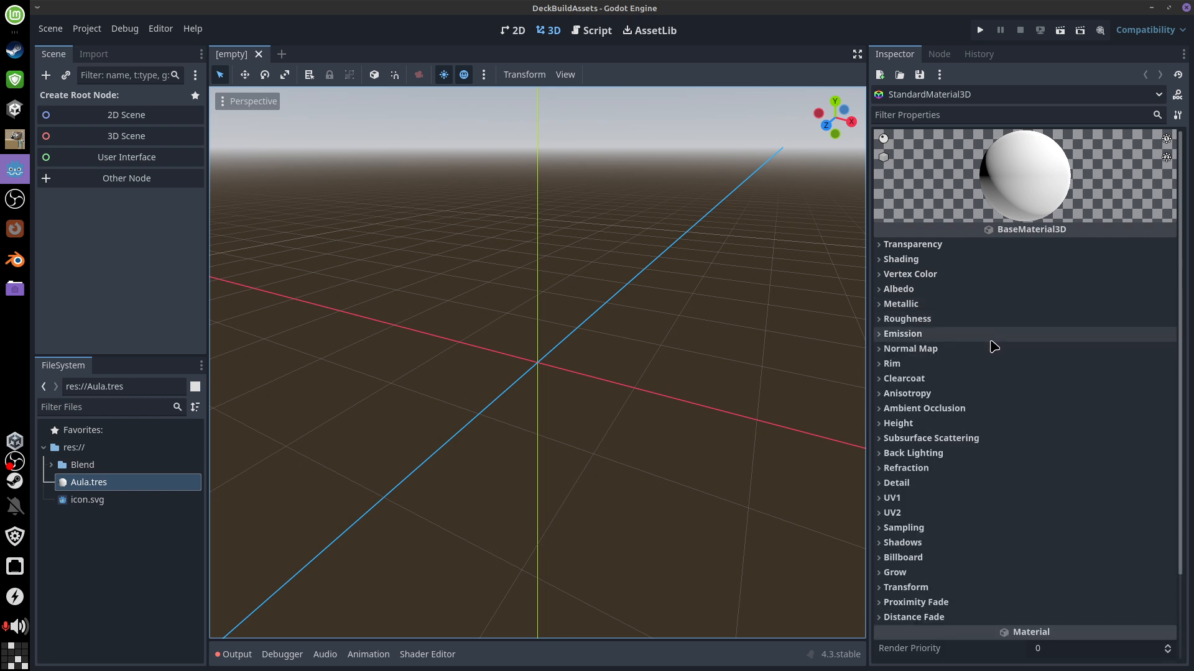
Examine the Aula.tres material's Normal Map, Clearcoat, Anisotropy, Ambient Occlusion, Height and Subsurface Scattering sections
left_click(993, 349)
left_click(990, 348)
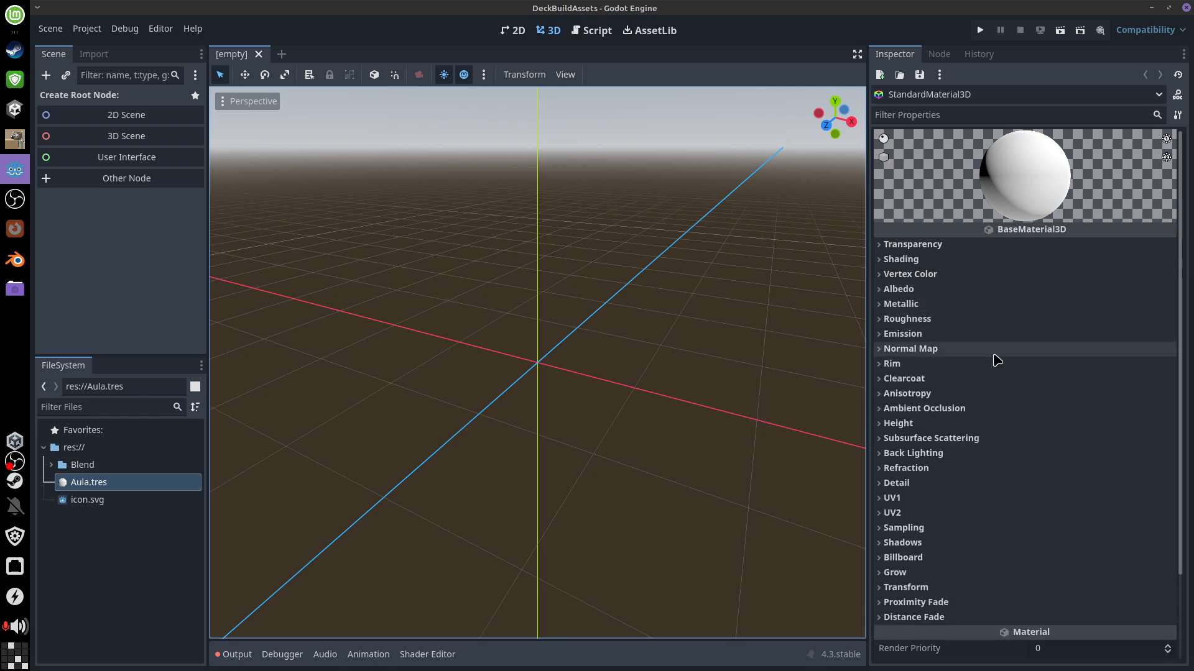
left_click(1002, 379)
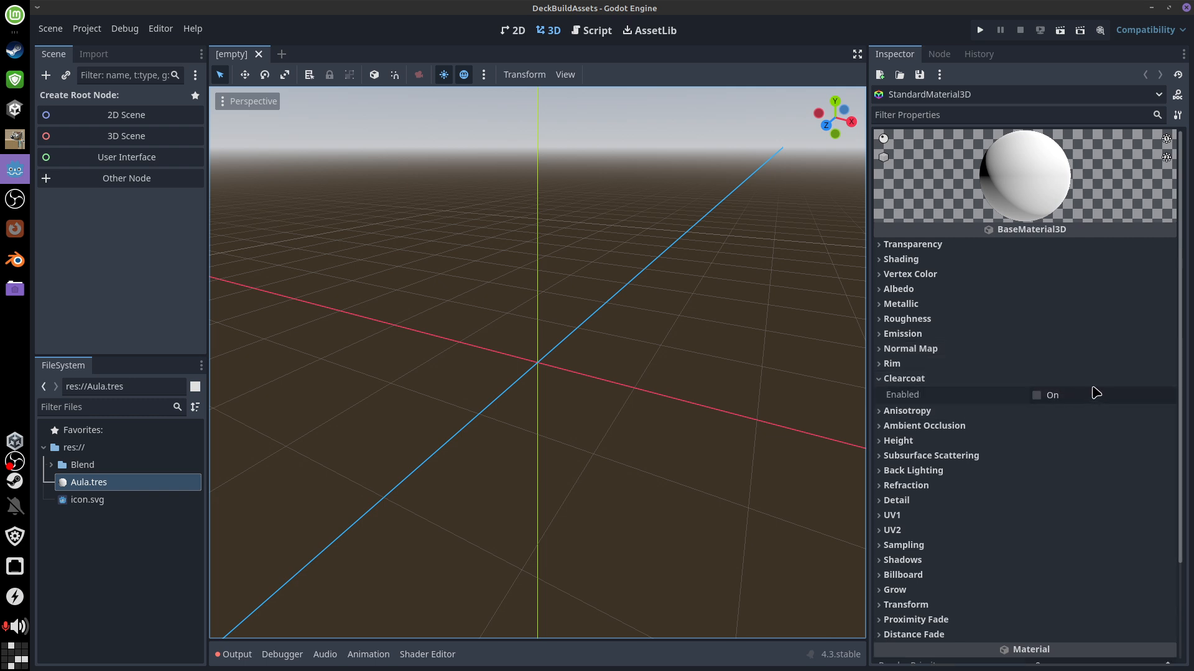
left_click(1048, 381)
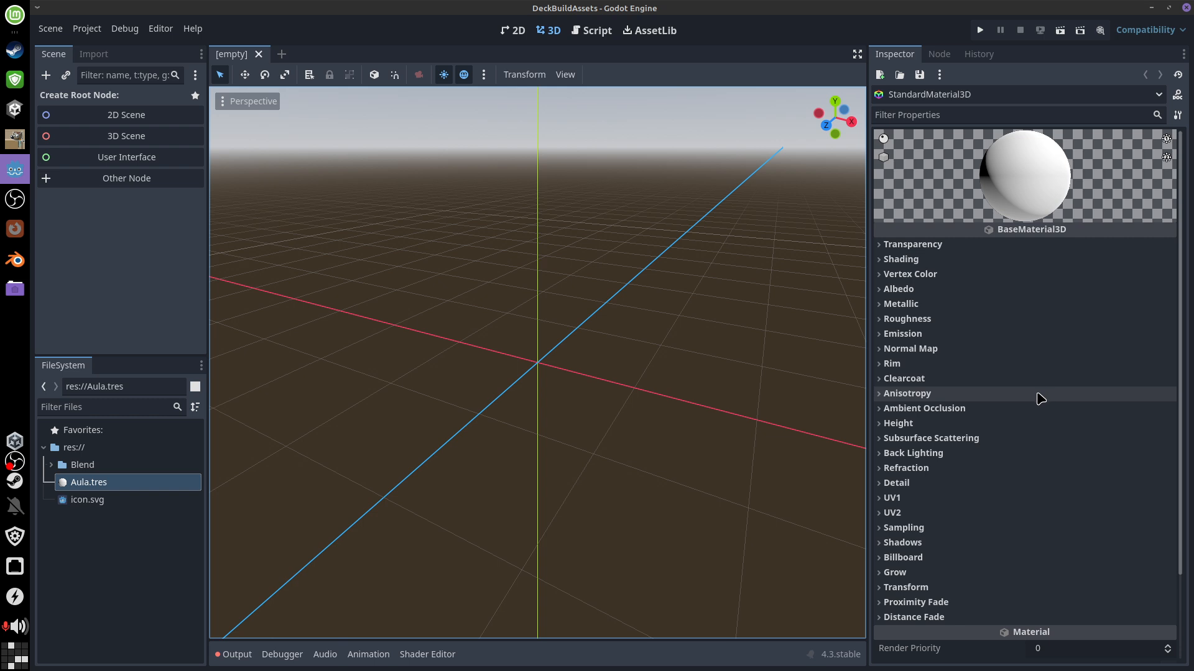
left_click(1030, 398)
left_click(1032, 397)
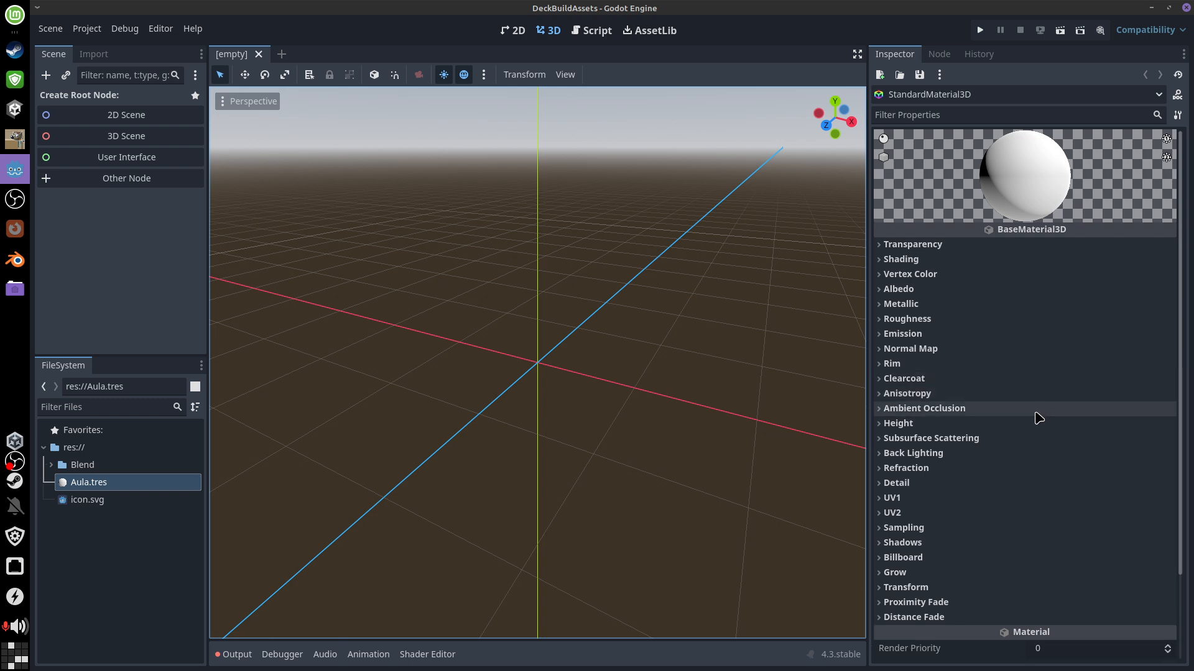
left_click(1040, 409)
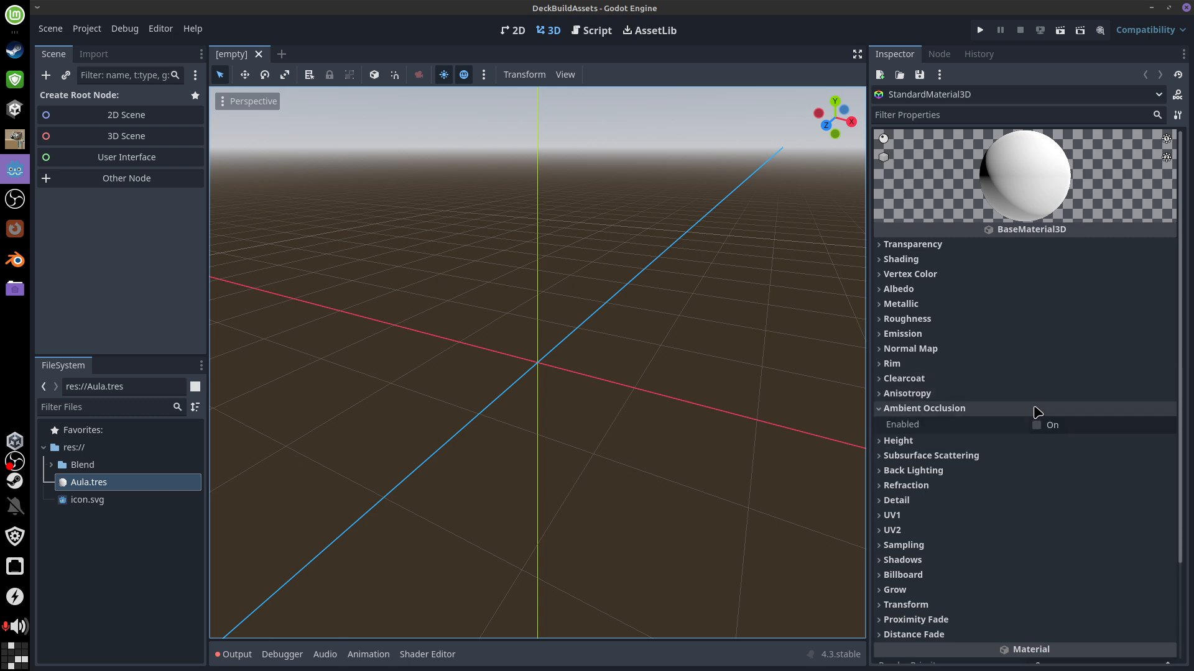
left_click(1037, 410)
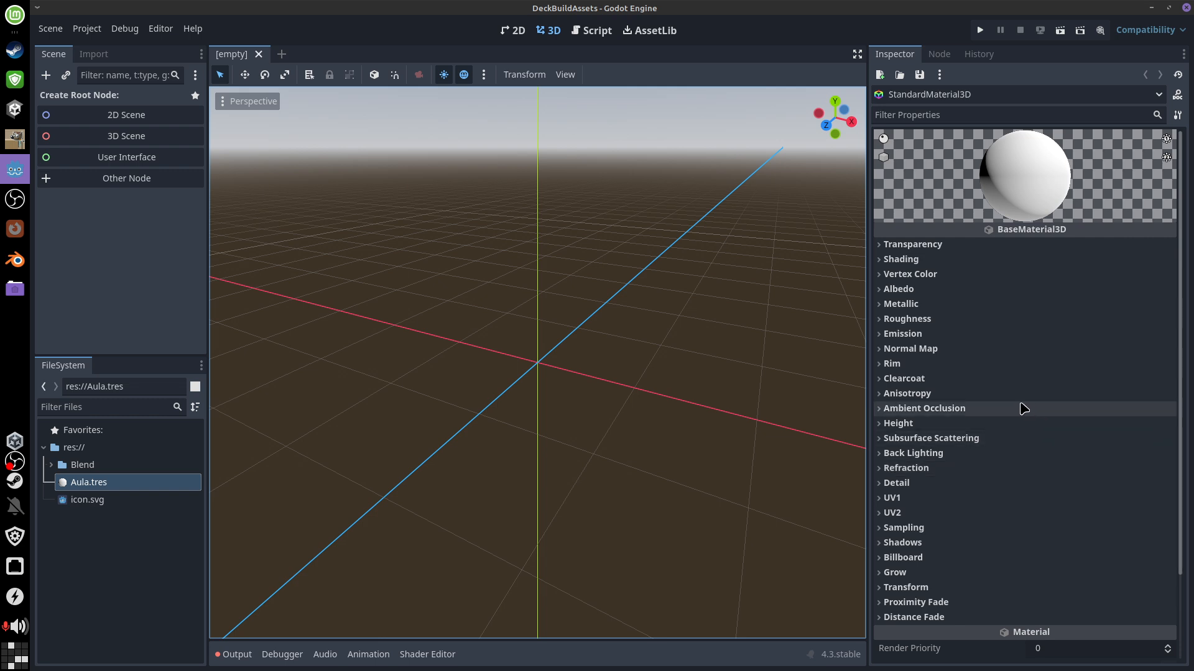
left_click(1036, 424)
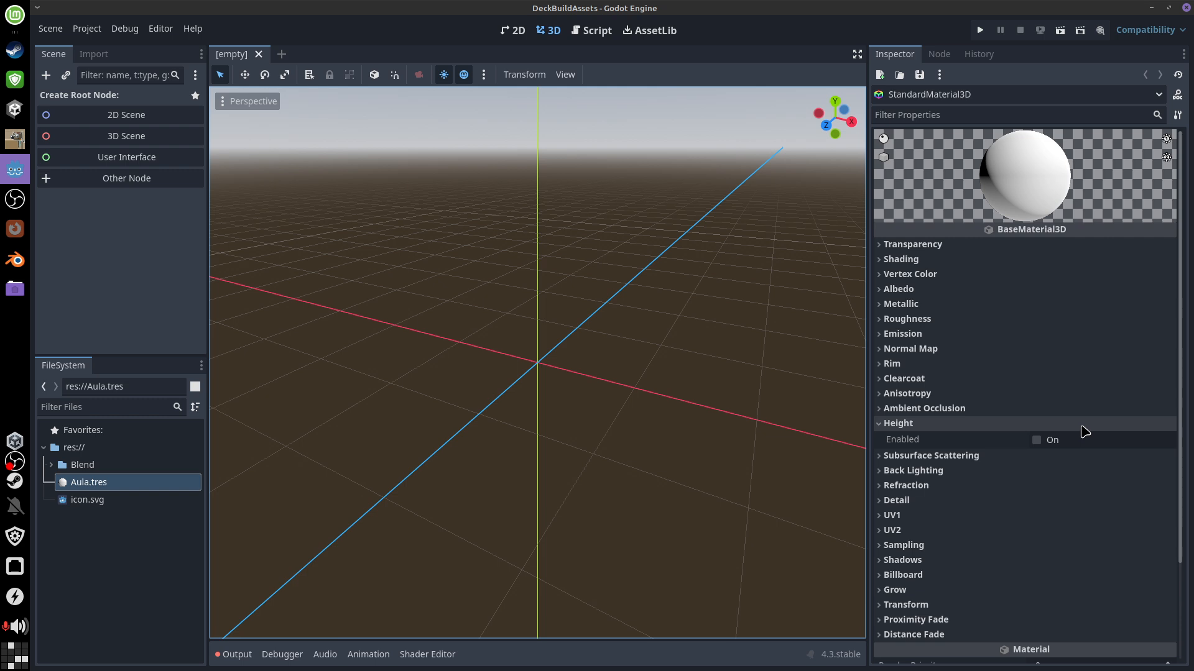
left_click(1081, 425)
left_click(1058, 439)
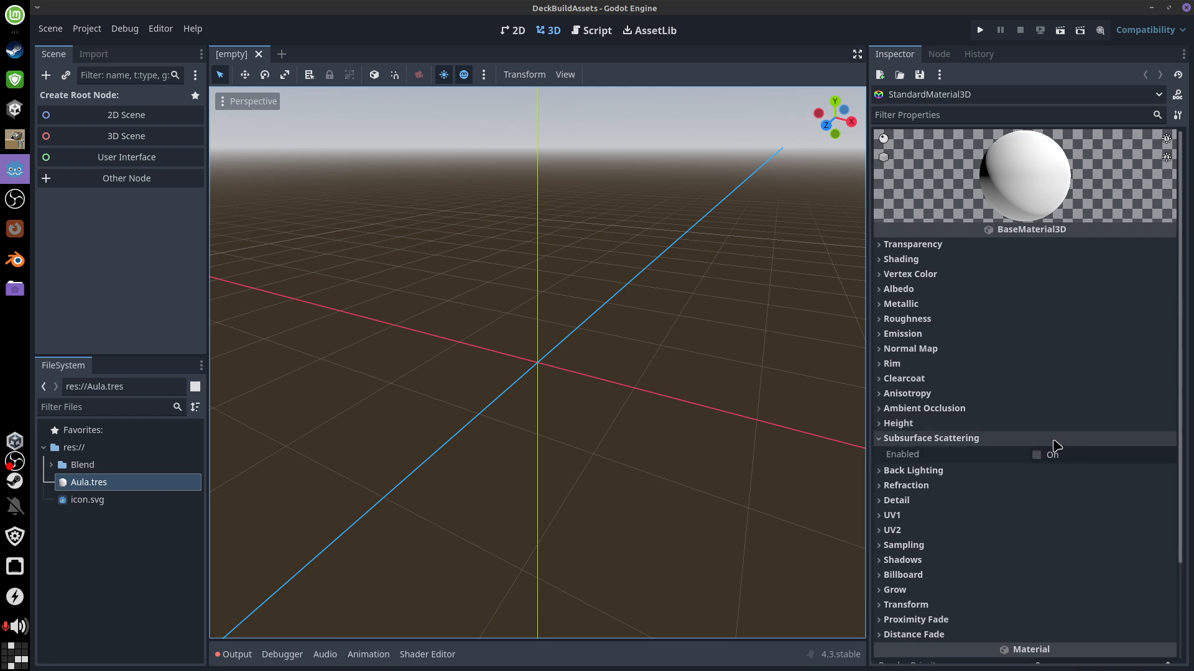
left_click(1052, 440)
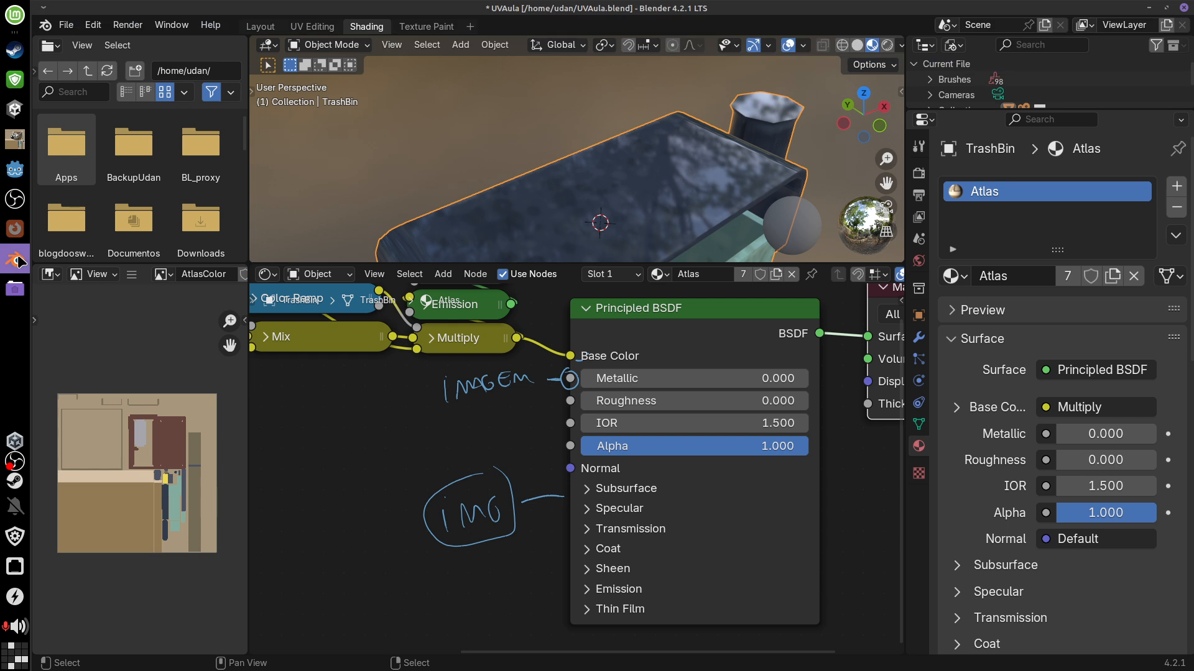
Switch to Blender and point out the Principled BSDF's Metallic, Roughness, Alpha, Normal and Emission Color inputs, checking the Specular and Emission groups
left_click(15, 260)
mouse_move(519, 477)
right_mouse_down()
mouse_move(514, 468)
mouse_move(479, 496)
mouse_move(477, 525)
mouse_move(571, 454)
mouse_move(460, 382)
mouse_move(491, 415)
right_mouse_up()
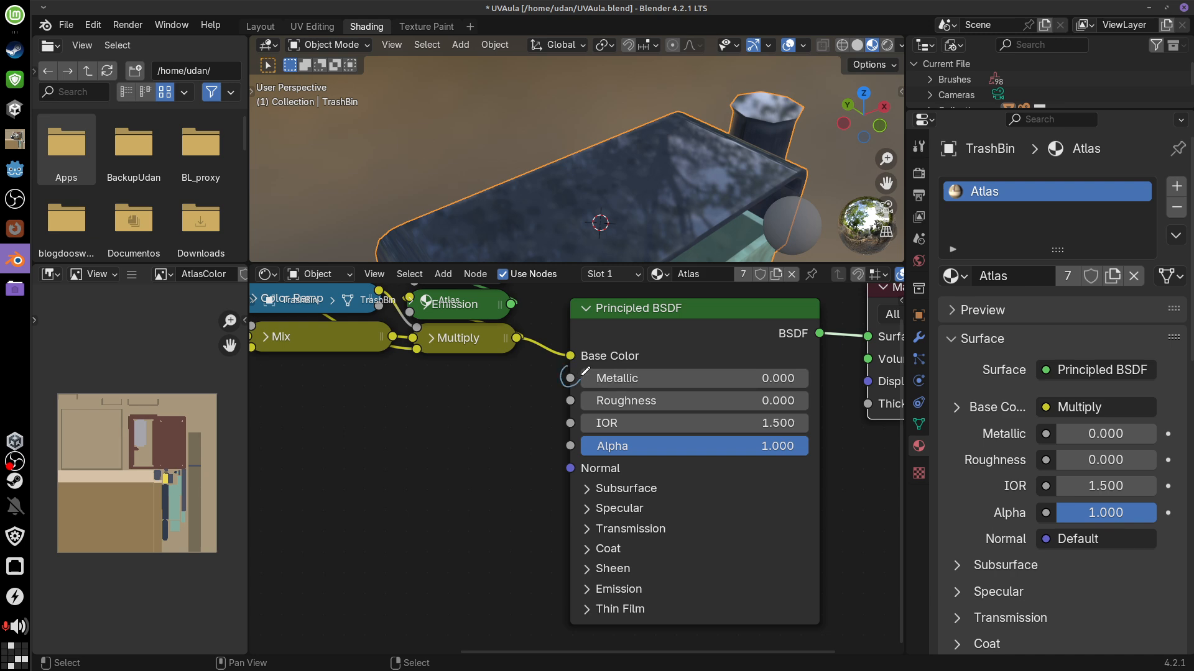
left_click_drag(585, 372, 578, 392)
left_click(591, 511)
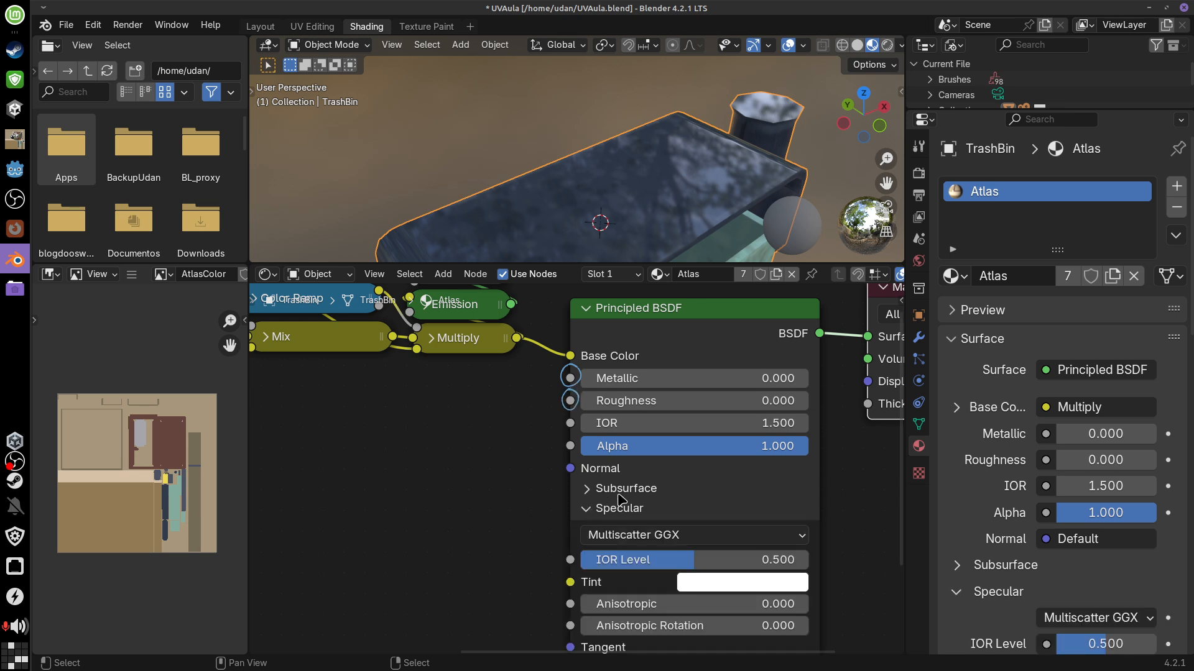
scroll(772, 498, "down", 2, "shift")
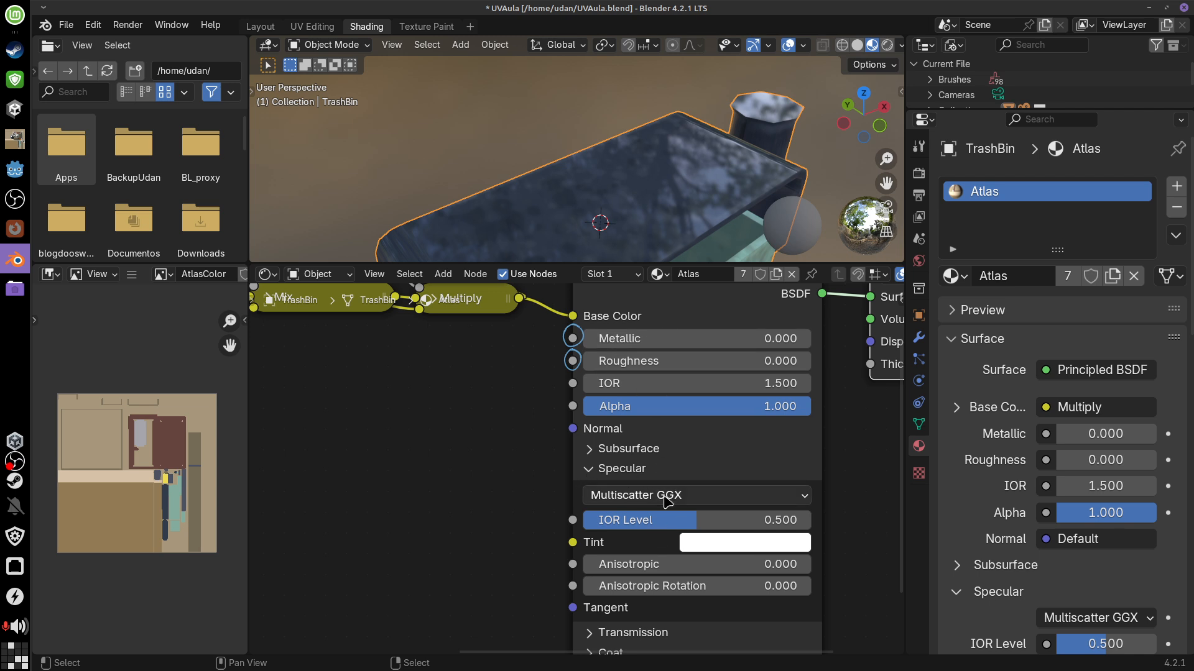
left_click(592, 470)
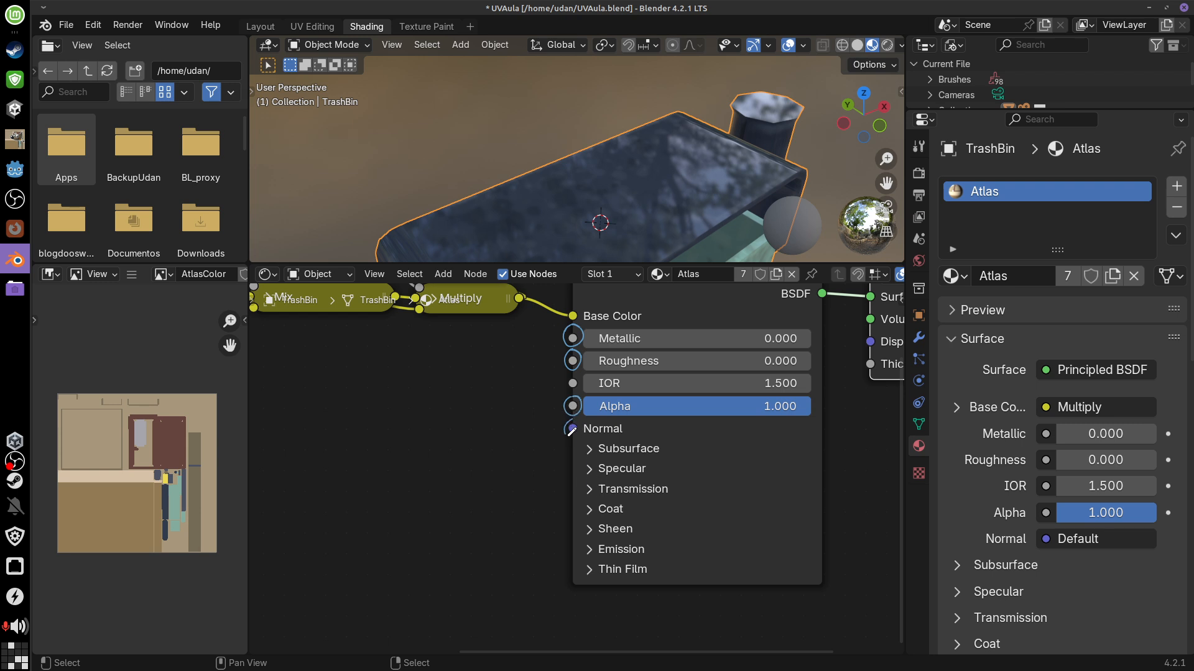
left_click(591, 551)
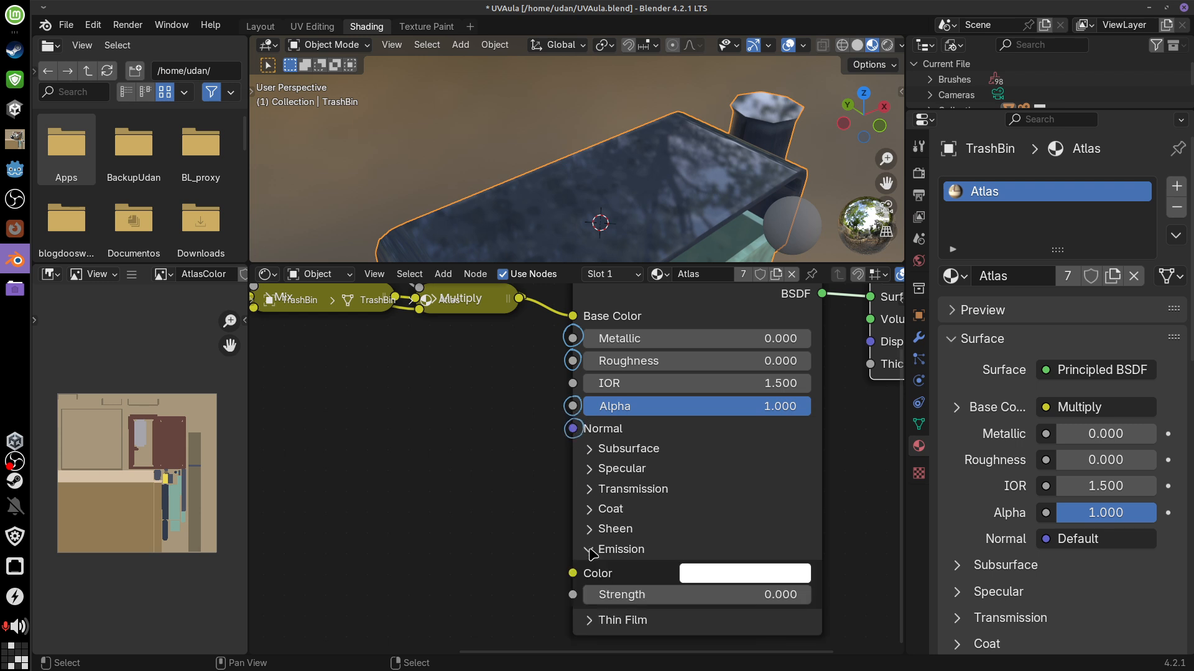
left_click(594, 551)
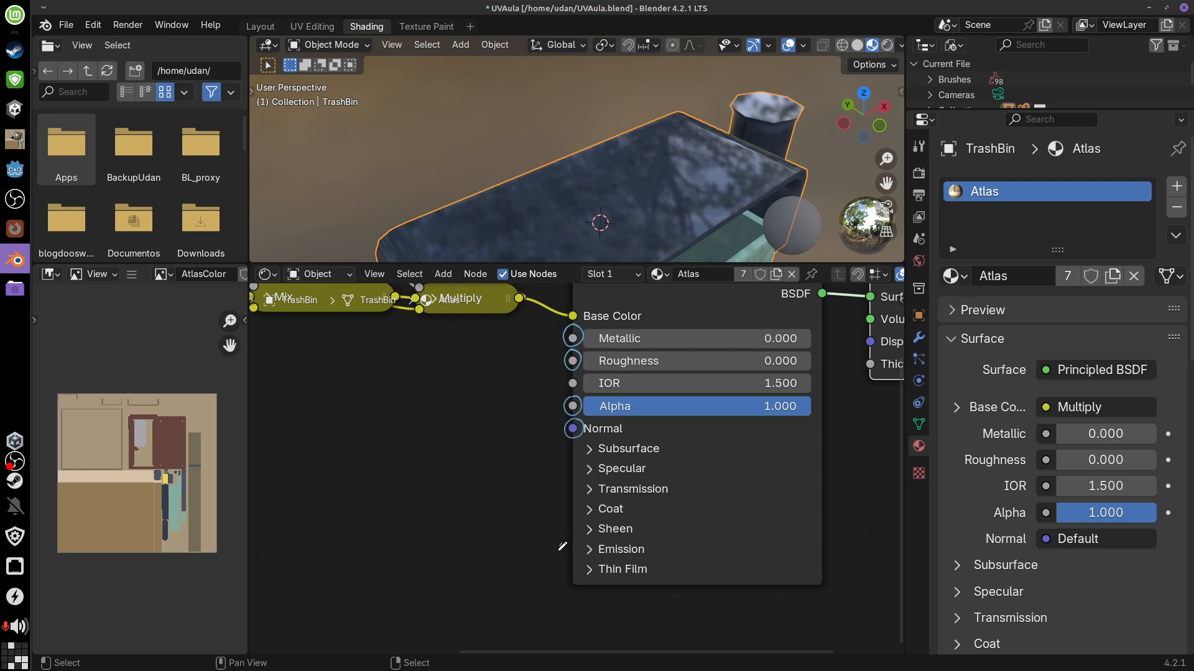
left_click(595, 557)
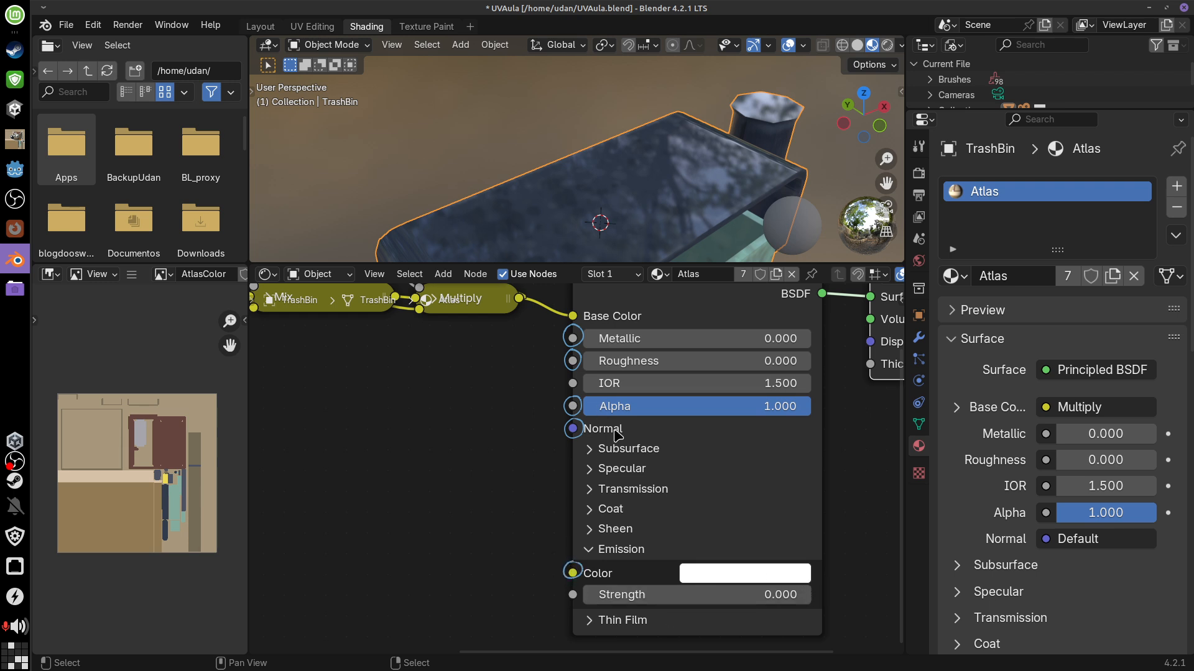
mouse_move(618, 436)
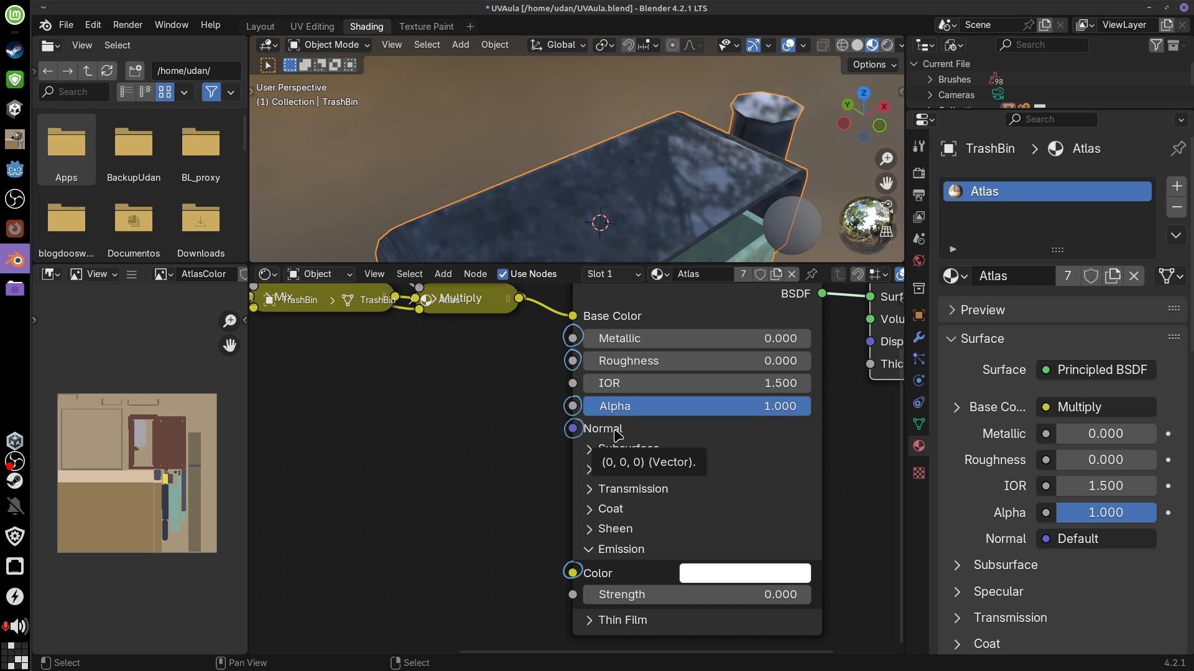
Add an Image Texture node with its Color output linked to the Principled BSDF's Metallic input, placed below the Multiply node
middle_click_drag(730, 480, 806, 507)
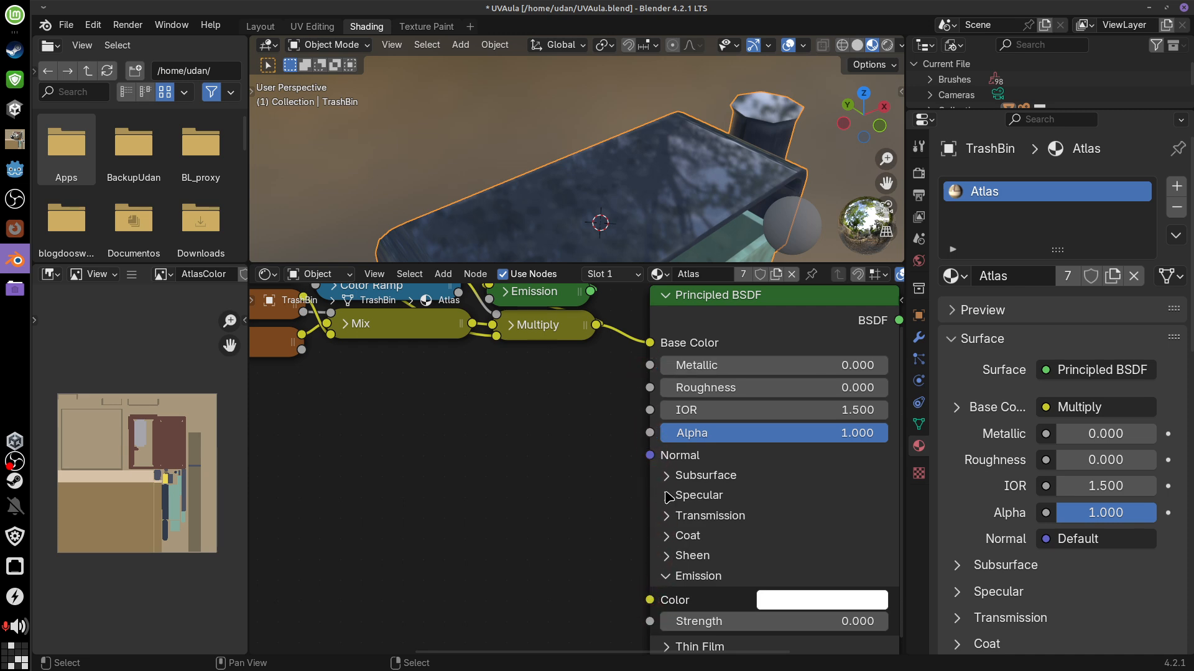
mouse_move(726, 239)
middle_mouse_down()
mouse_move(737, 182)
mouse_move(733, 231)
middle_mouse_up()
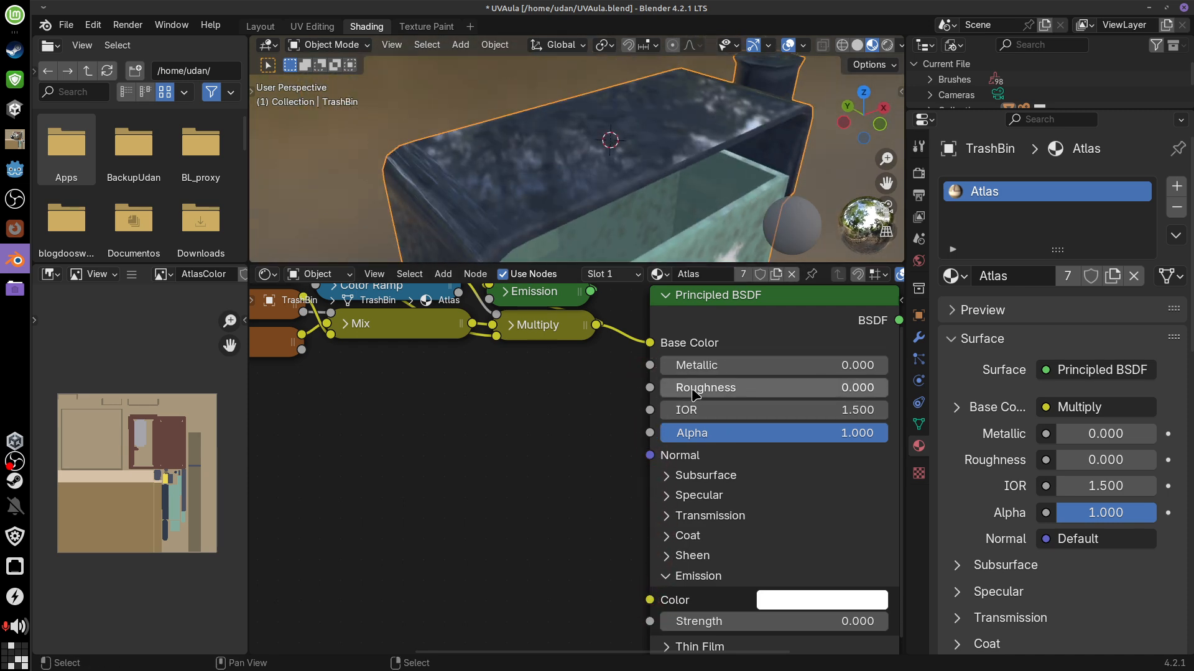
middle_click_drag(746, 471, 874, 506)
middle_click_drag(788, 470, 817, 502)
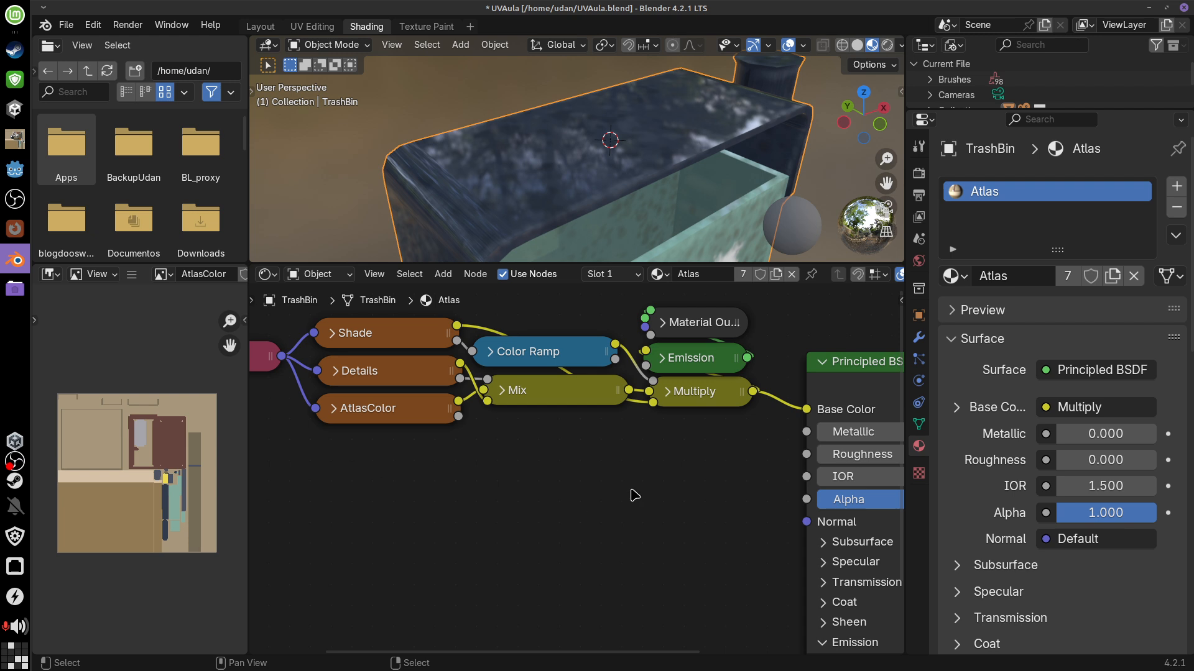
left_click_drag(806, 431, 714, 465)
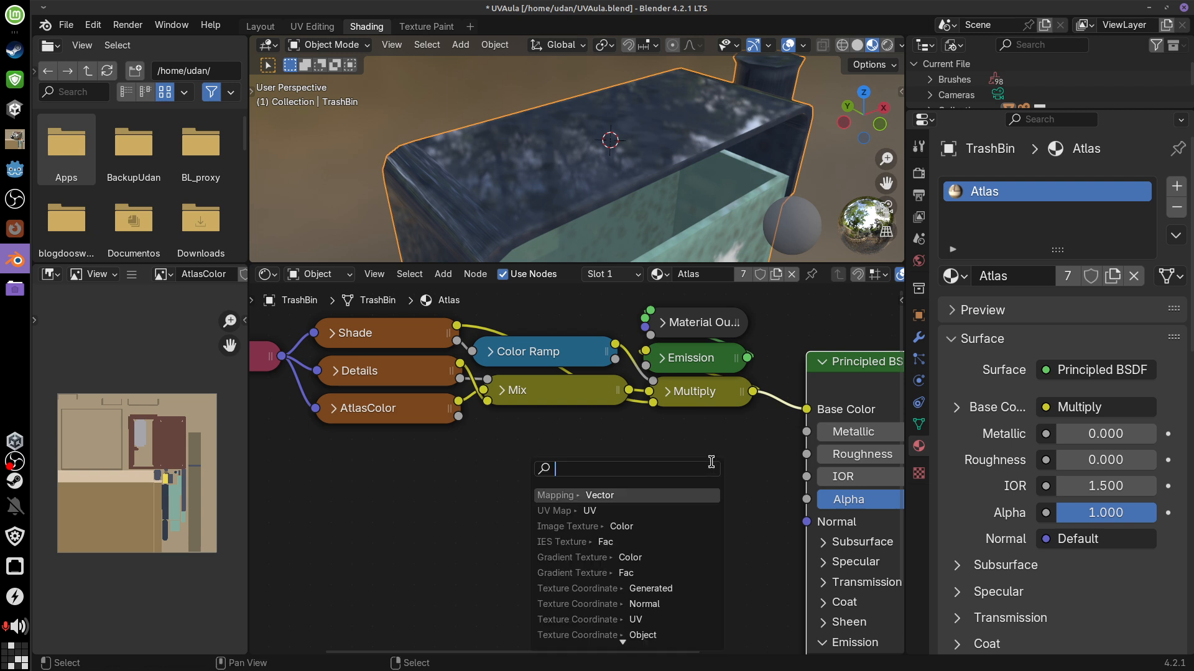
type("imag")
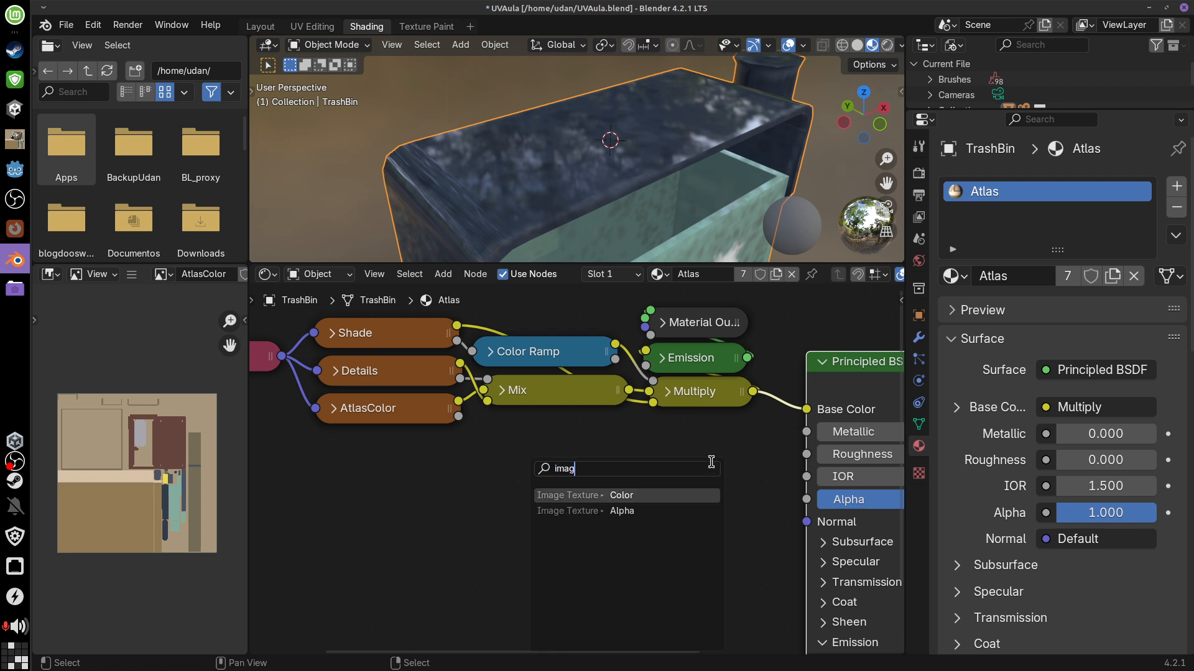
left_click(656, 495)
left_click(657, 491)
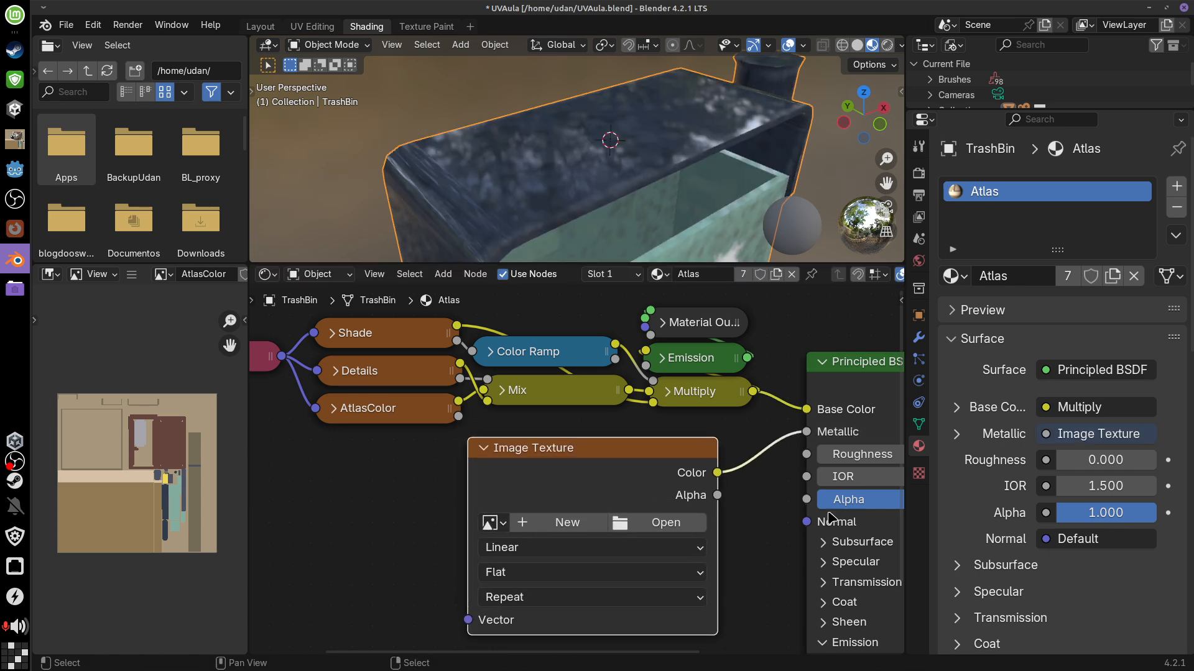
left_click_drag(678, 451, 706, 448)
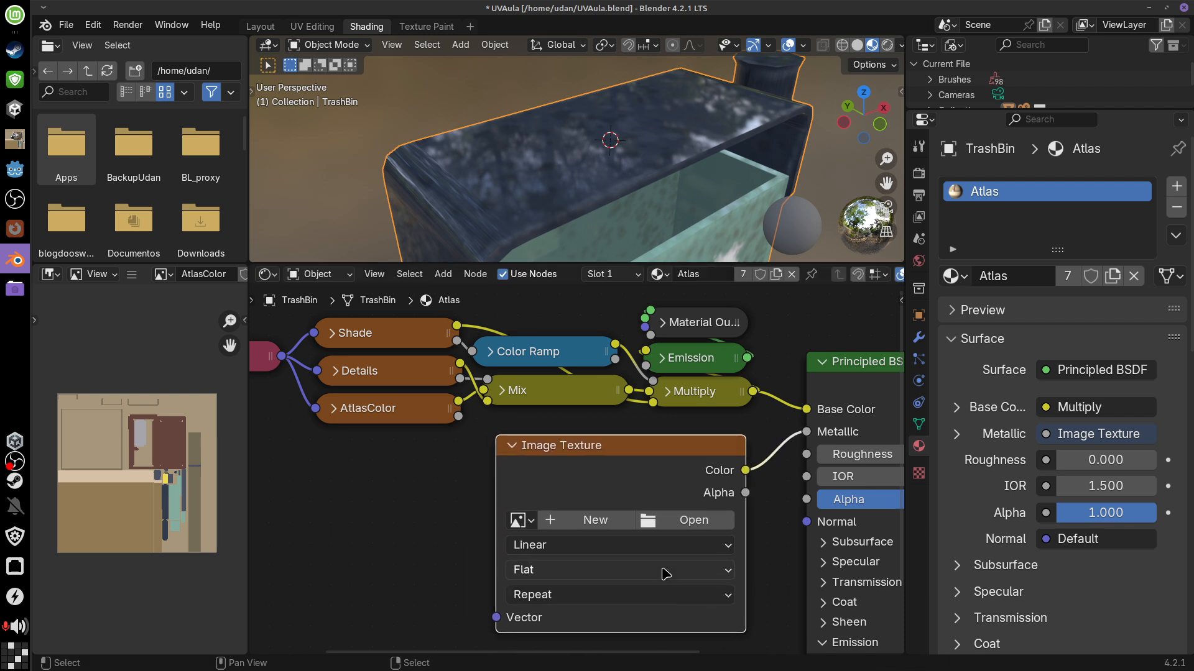
Examine the UV Map node's links to the existing textures and the UV maps of the TrashBin mesh
middle_click_drag(571, 493, 752, 463)
left_click_drag(437, 345, 414, 363)
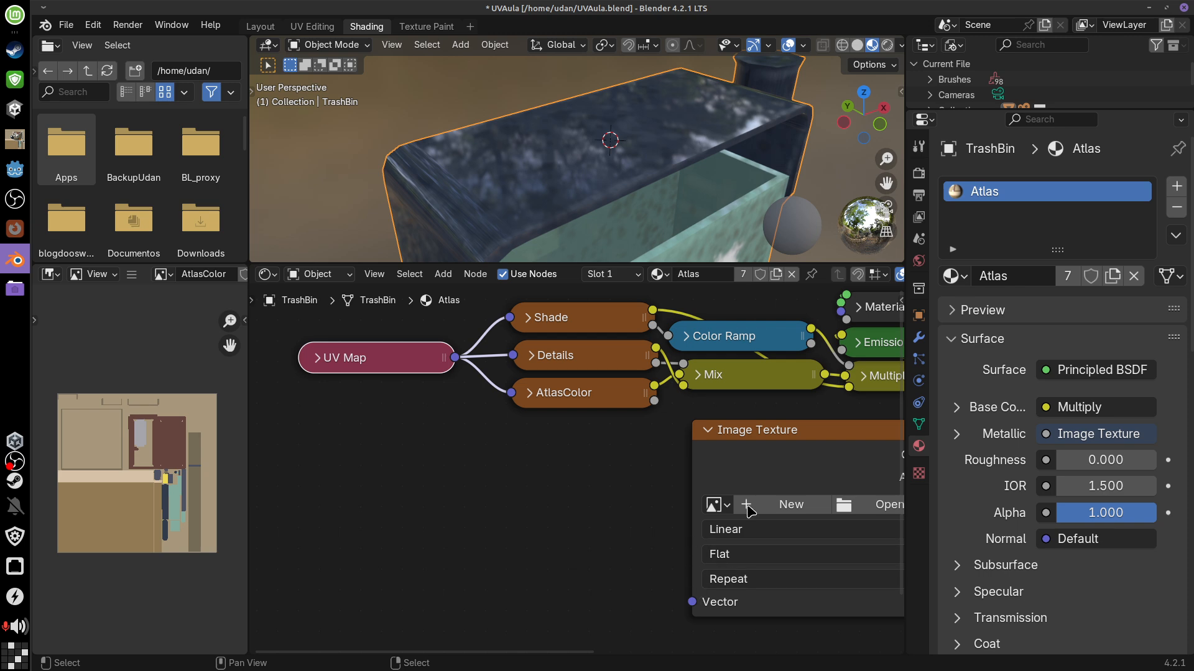
left_click_drag(401, 355, 543, 472)
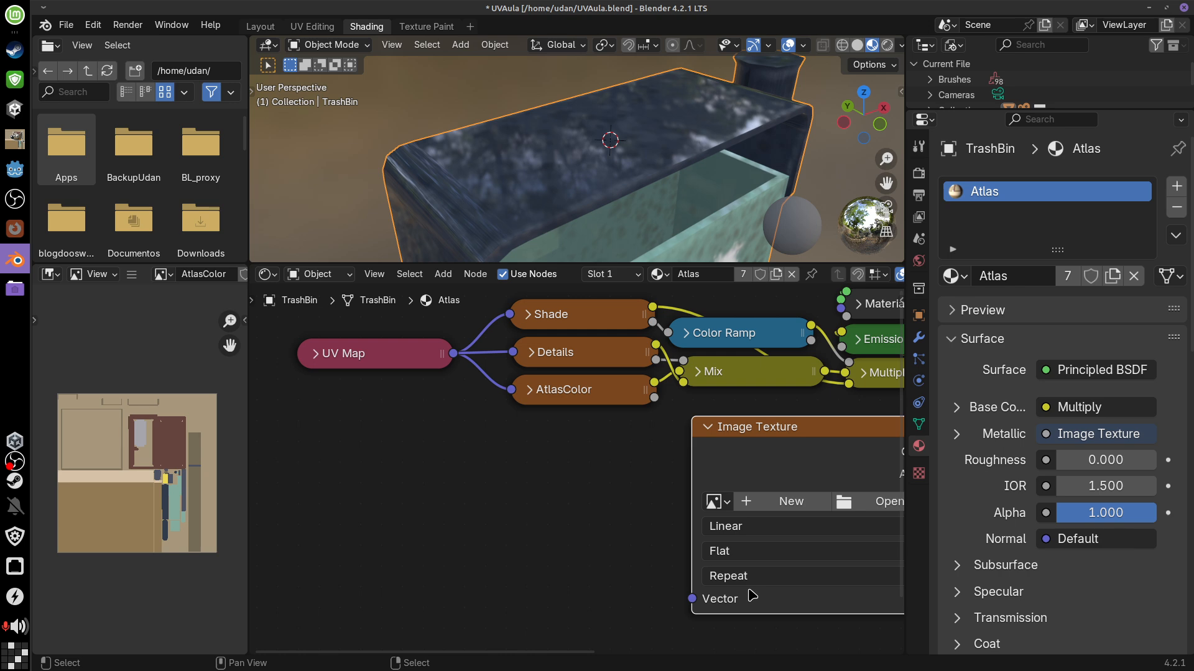
left_click(919, 424)
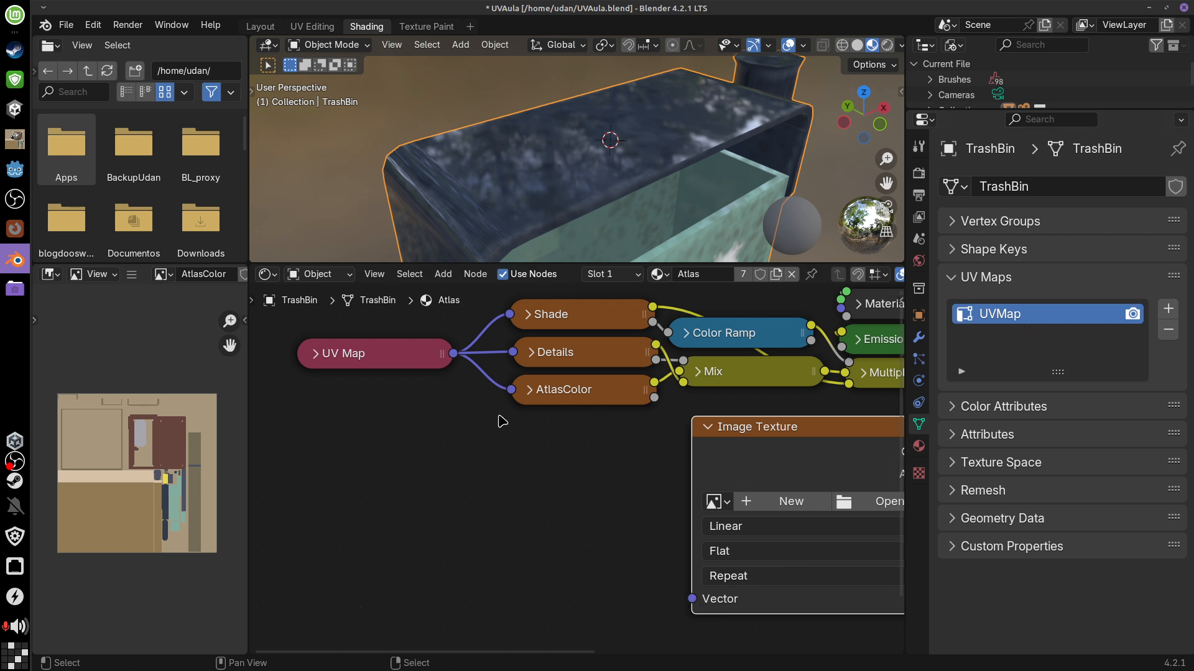
middle_click_drag(786, 550, 667, 565)
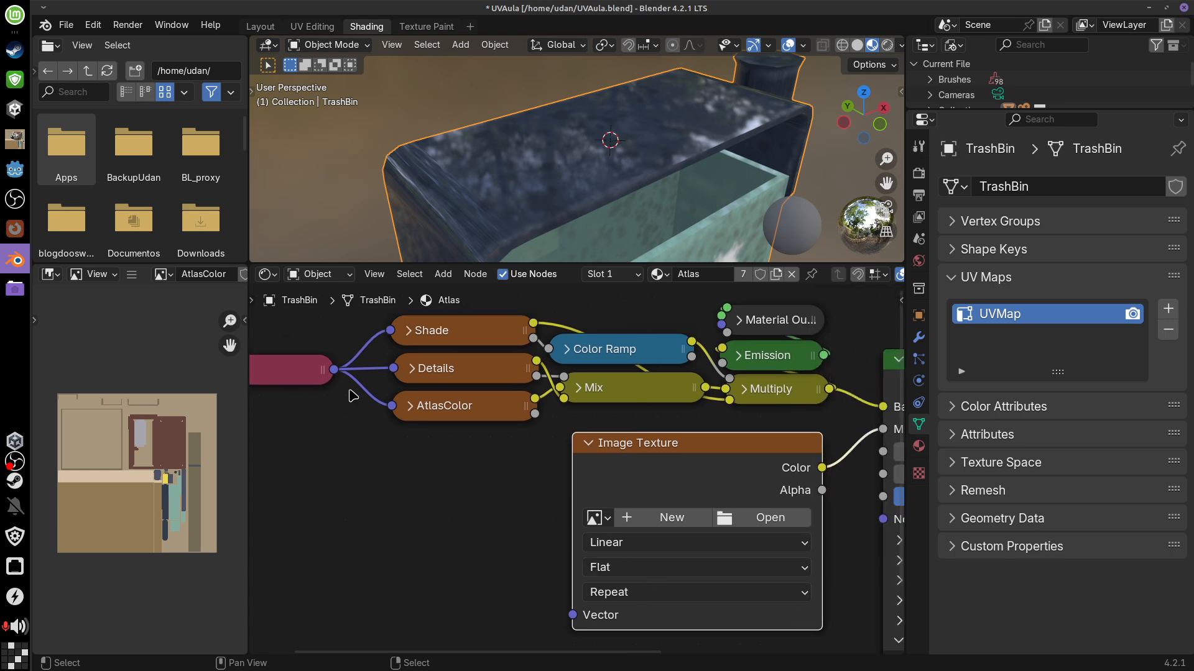
middle_click_drag(814, 568, 744, 566)
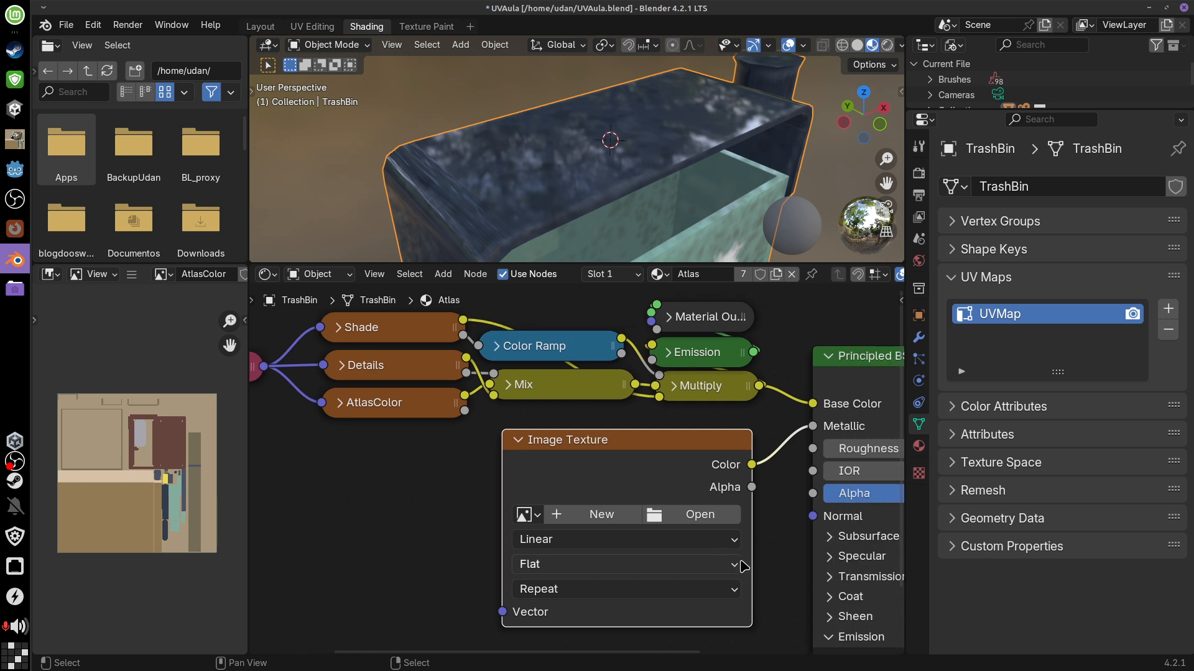
middle_click_drag(511, 482, 520, 477)
left_click_drag(274, 362, 300, 490)
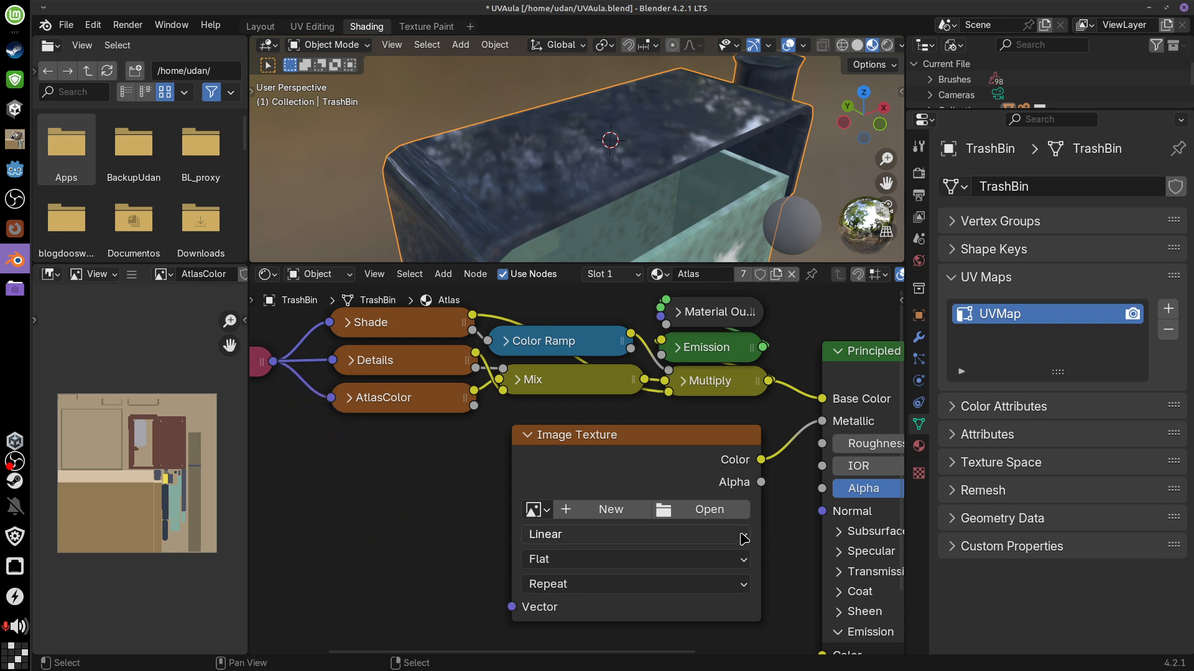
Reposition the Image Texture node and start a new image in it named AtlasMetal
middle_click_drag(664, 533, 753, 513)
left_click_drag(754, 417, 706, 432)
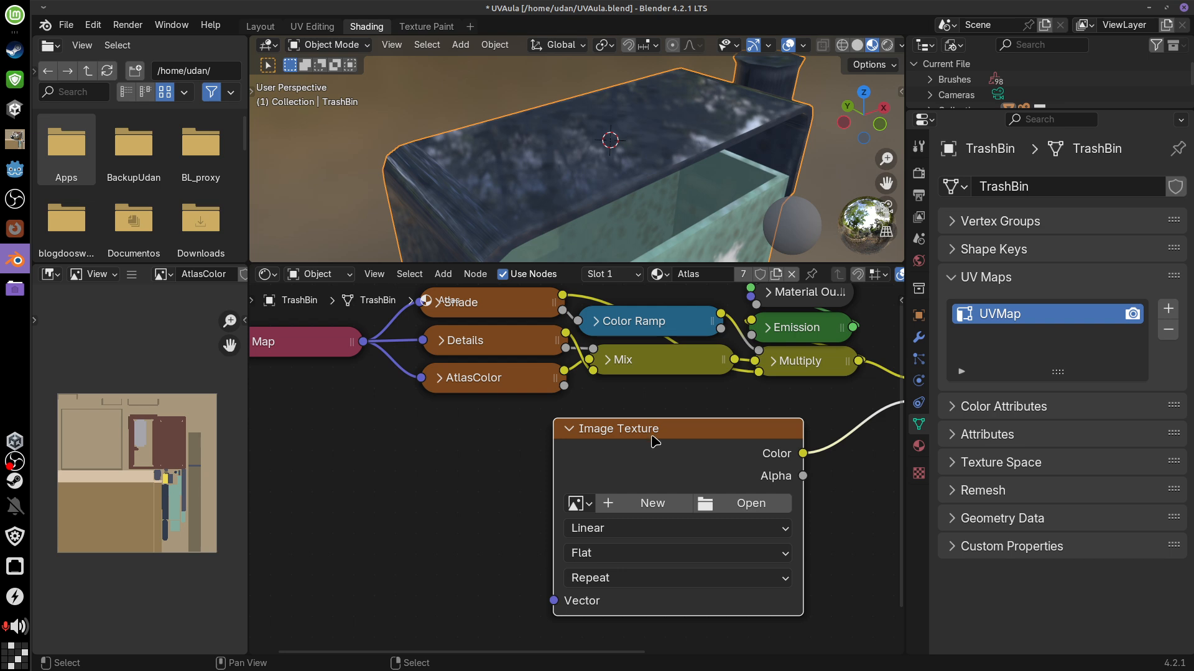
left_click(652, 503)
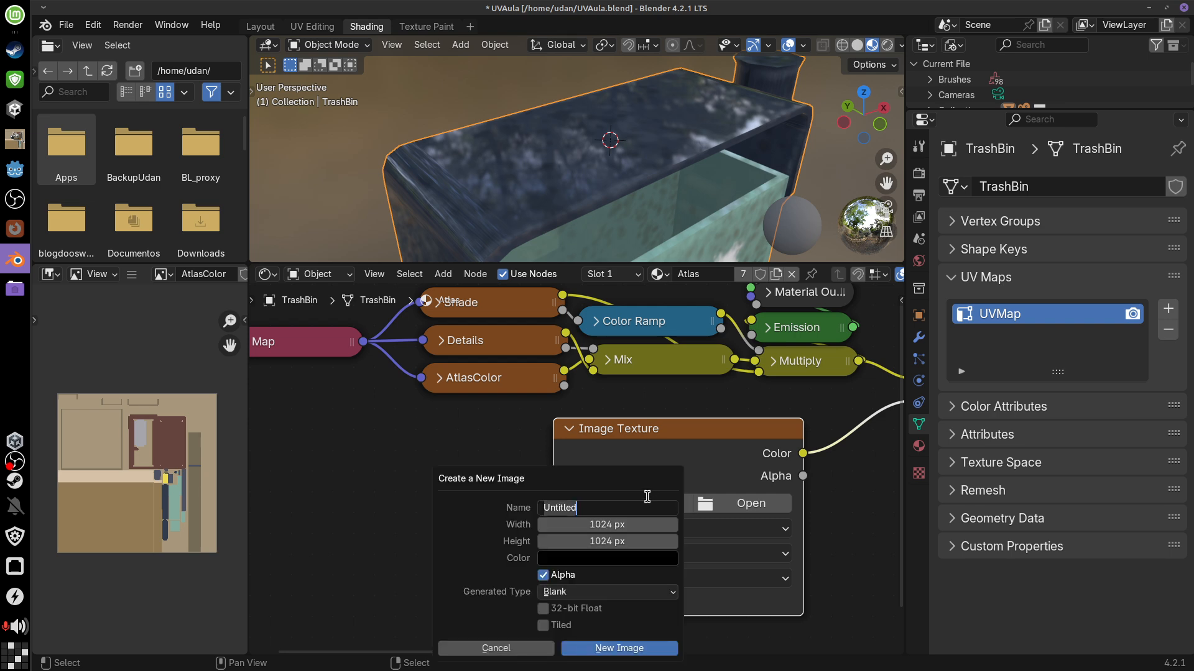
key("BackSpace")
type("M")
type("tlasMe")
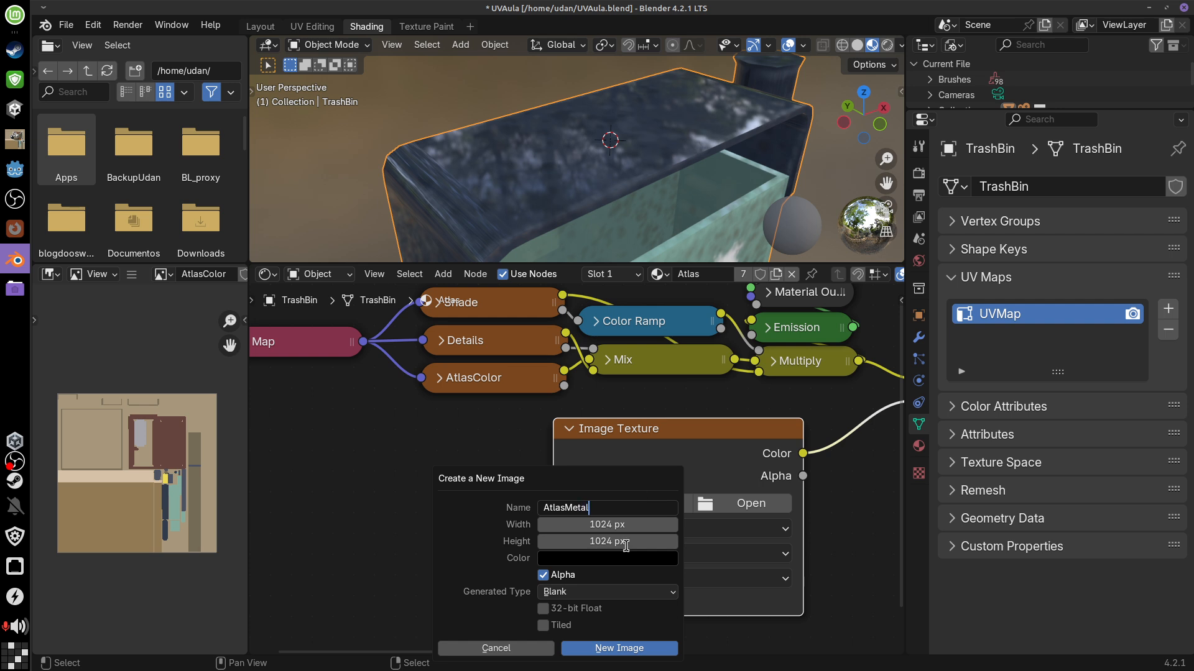
key("Return")
left_click(639, 524)
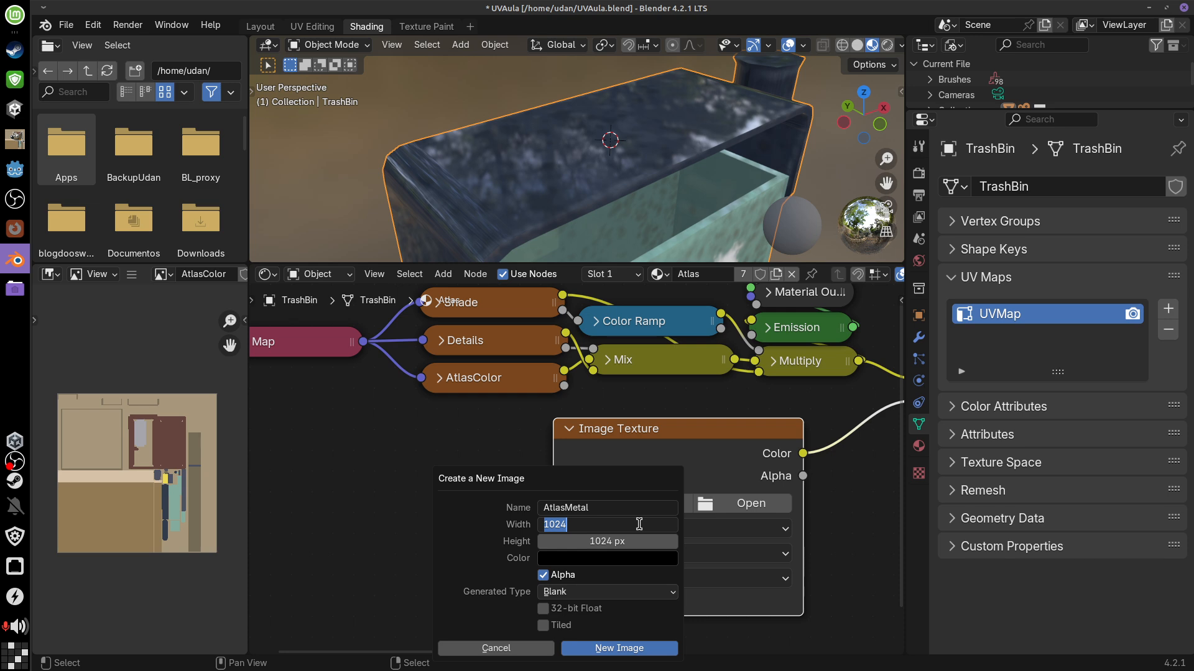
type("2048")
key("Tab")
type("2")
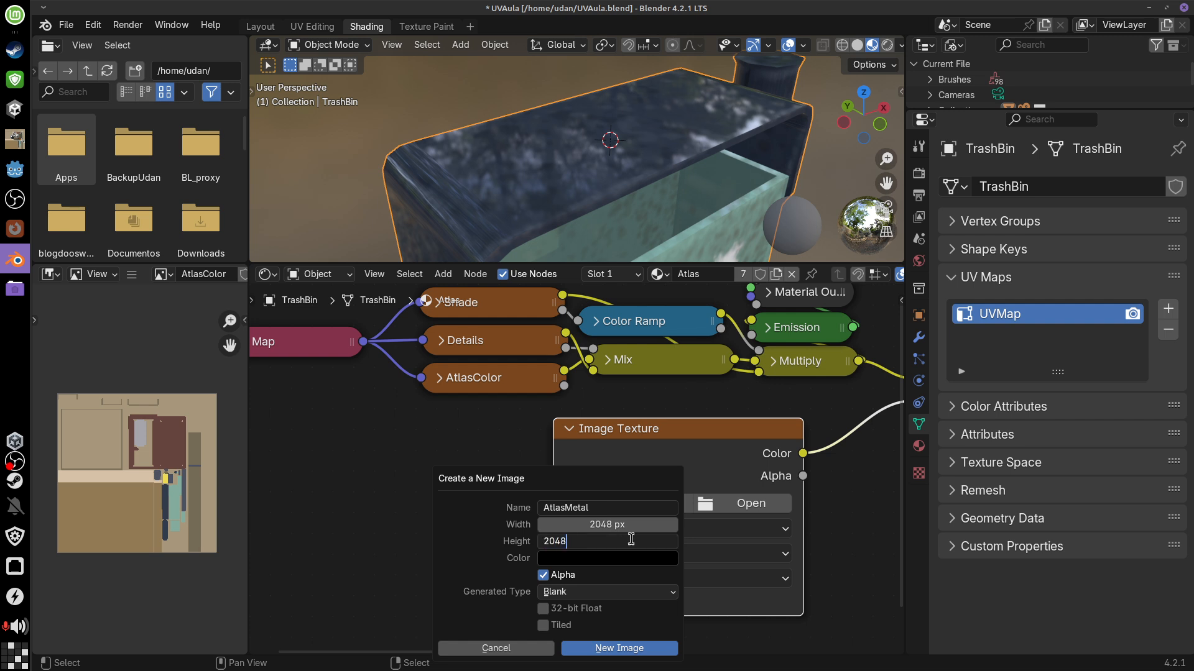
key("Return")
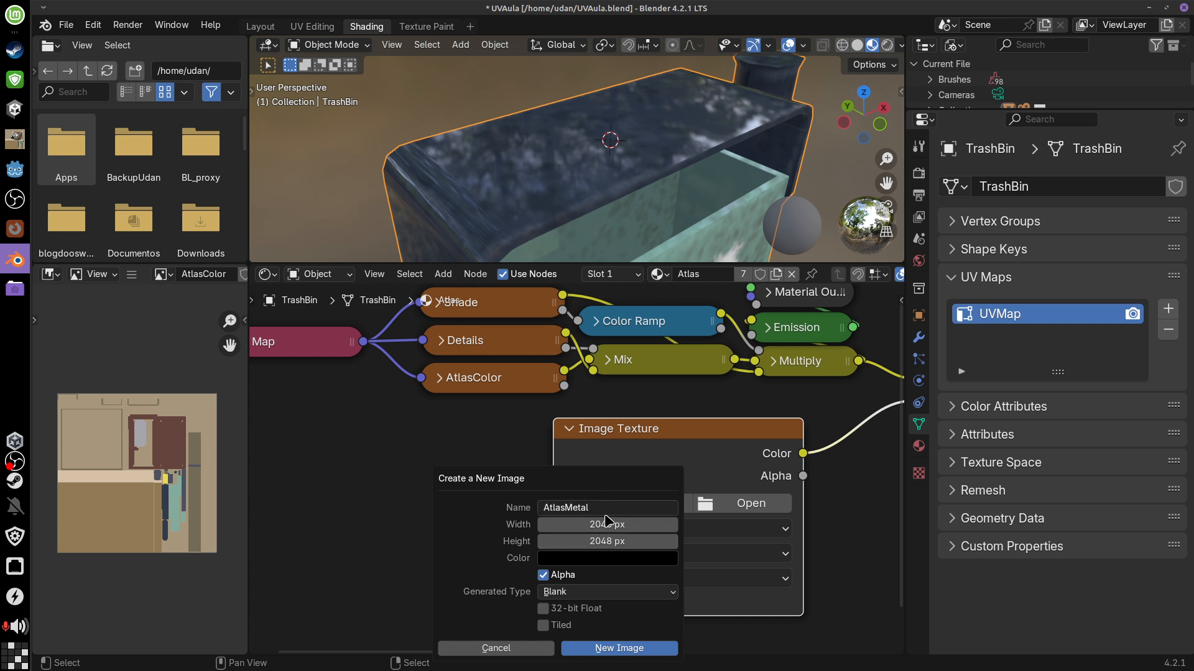
left_click_drag(621, 482, 606, 464)
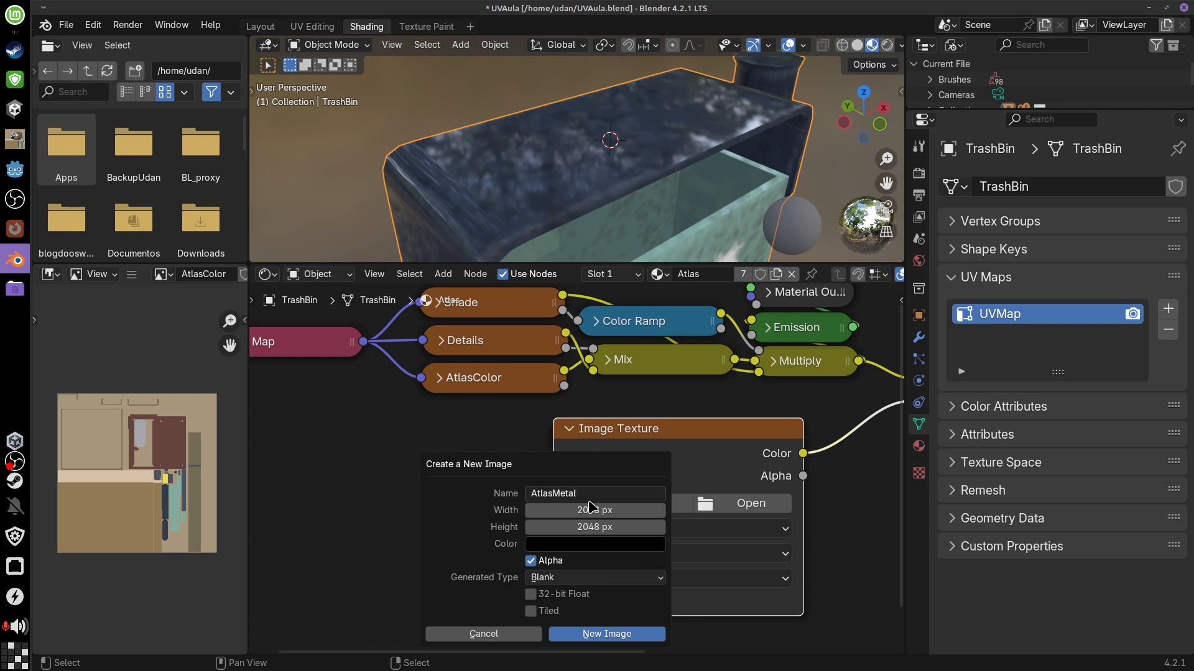
left_click(601, 549)
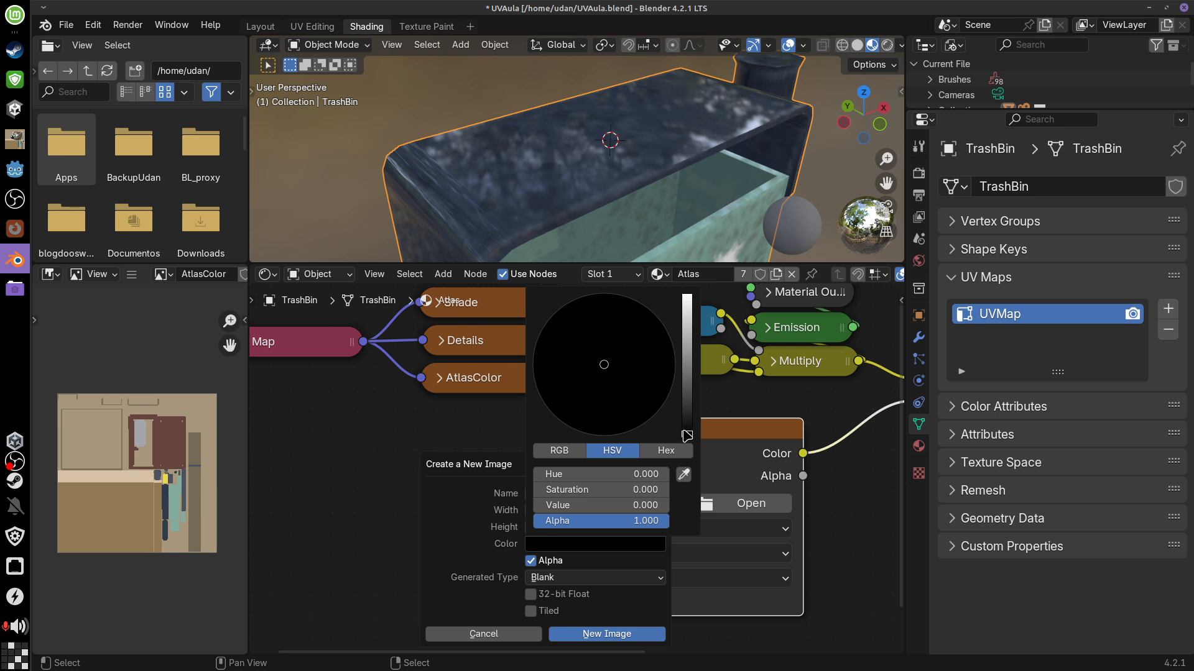
left_click_drag(686, 435, 690, 369)
double_click(655, 505)
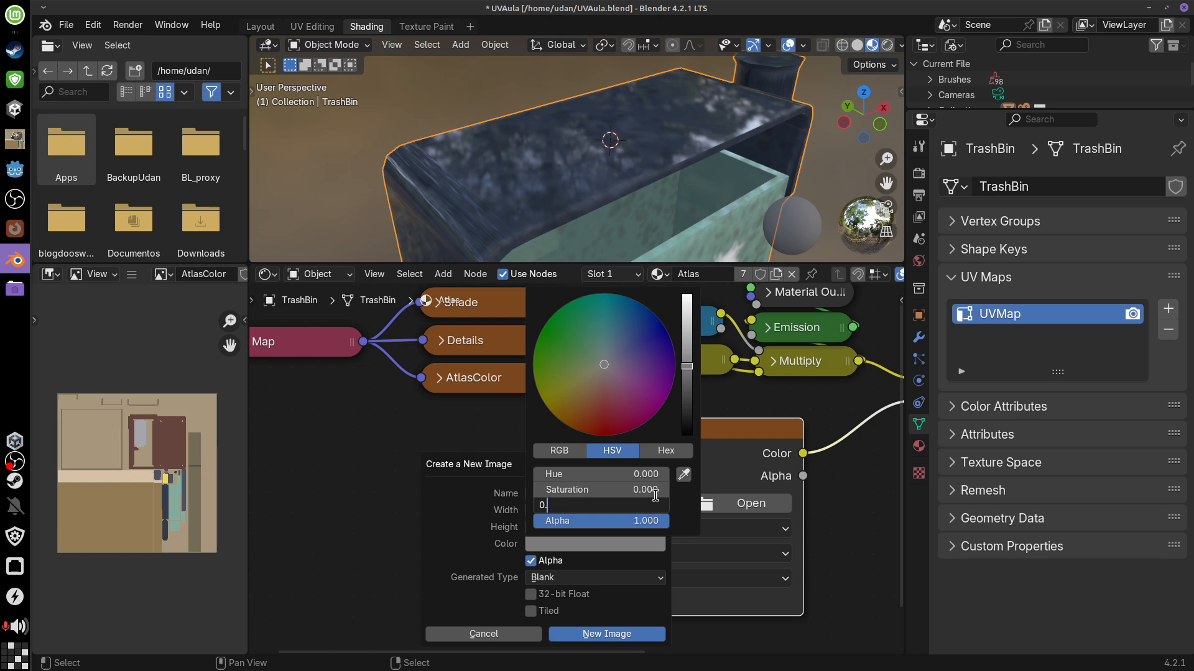
type("5")
key("Return")
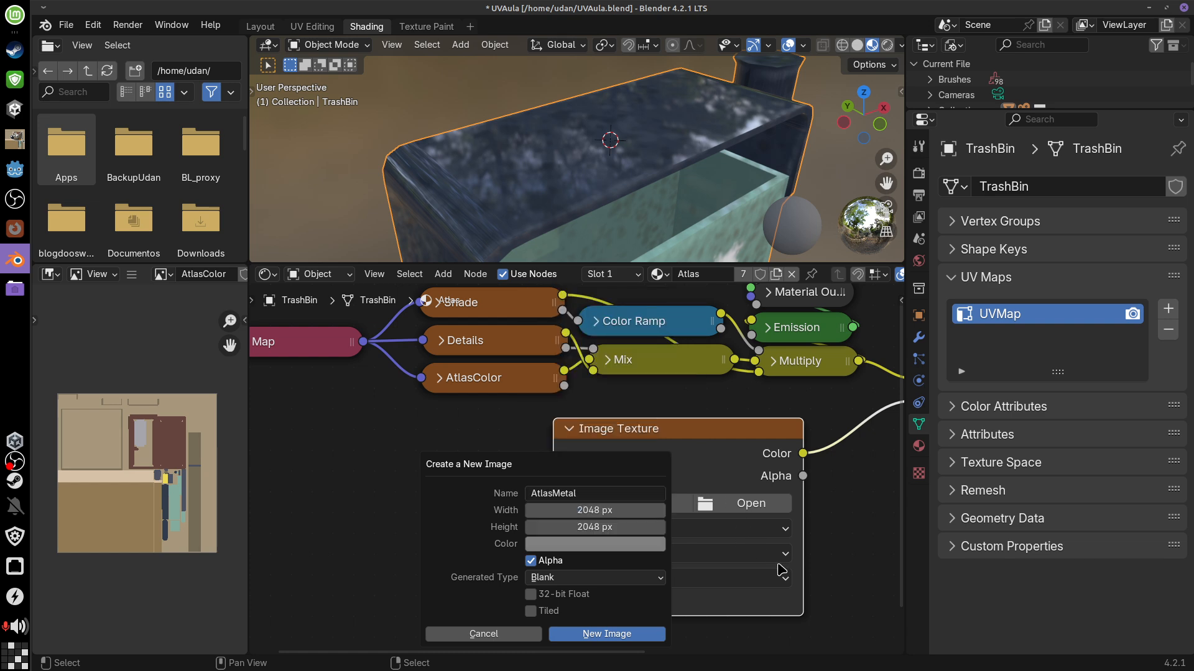
left_click(320, 496)
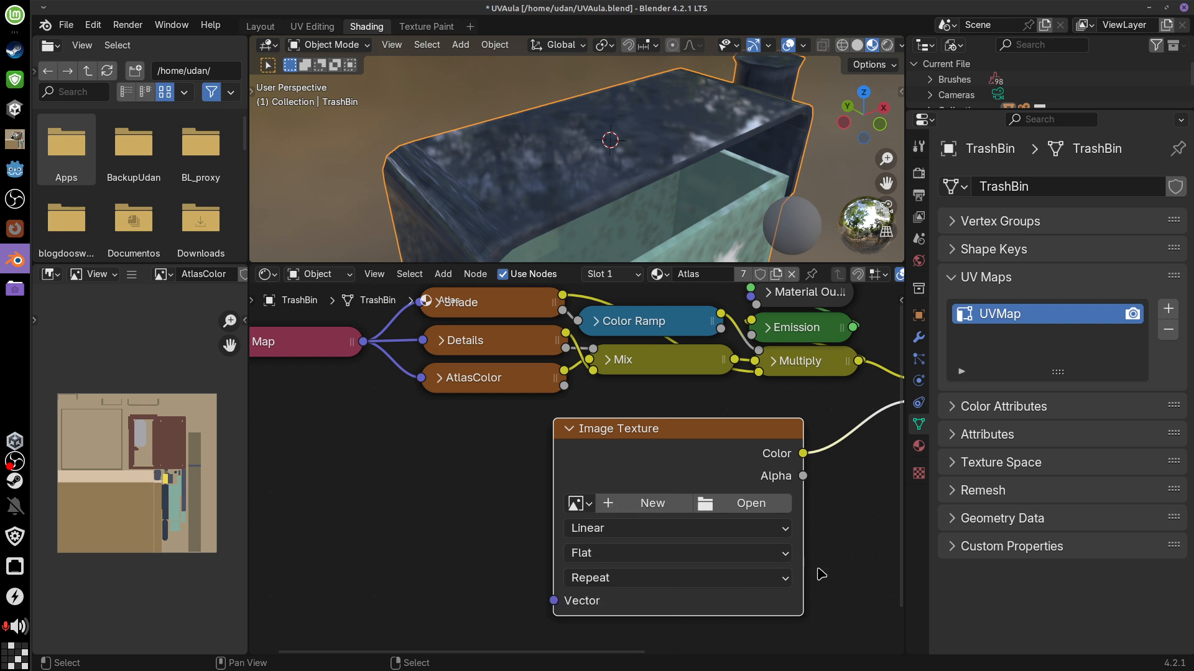
Annotate a circled 0.5 beside the Image Texture node and unlink that node from the Principled BSDF's Metallic input
key("d")
mouse_move(384, 465)
left_mouse_down()
mouse_move(377, 487)
mouse_move(386, 468)
mouse_move(422, 471)
mouse_move(428, 487)
left_mouse_up()
left_click(418, 489)
mouse_move(376, 438)
left_mouse_down()
mouse_move(457, 429)
mouse_move(385, 447)
left_mouse_up()
middle_click_drag(809, 551, 642, 578)
left_click_drag(749, 429, 714, 474)
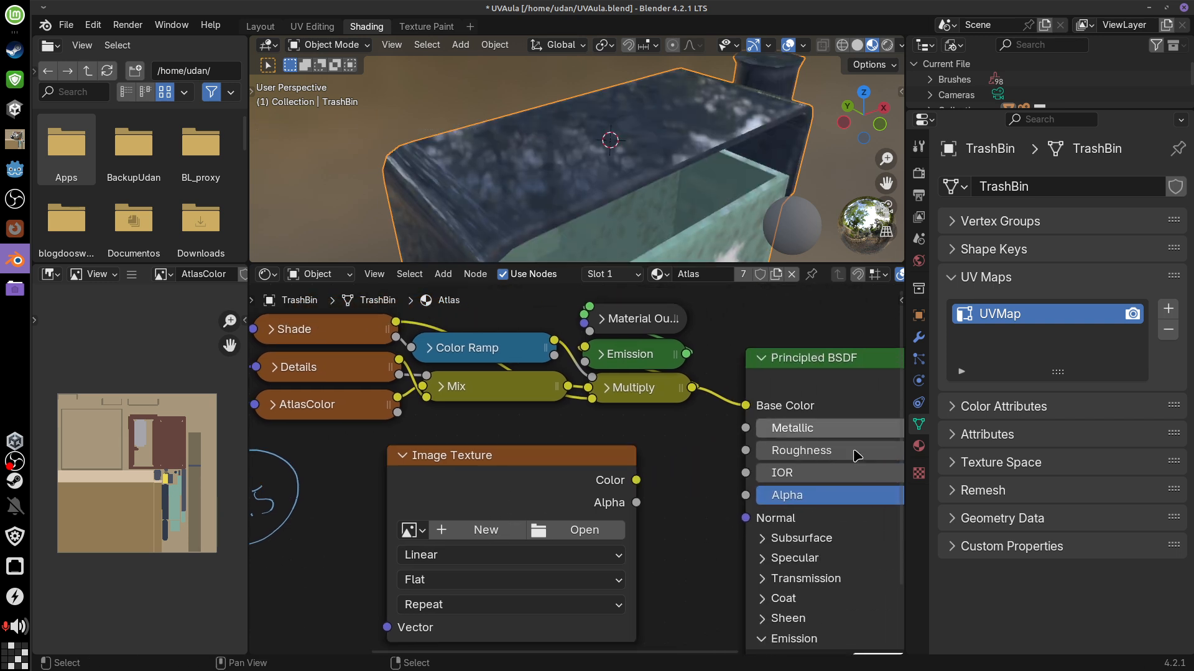
middle_click_drag(851, 442, 749, 439)
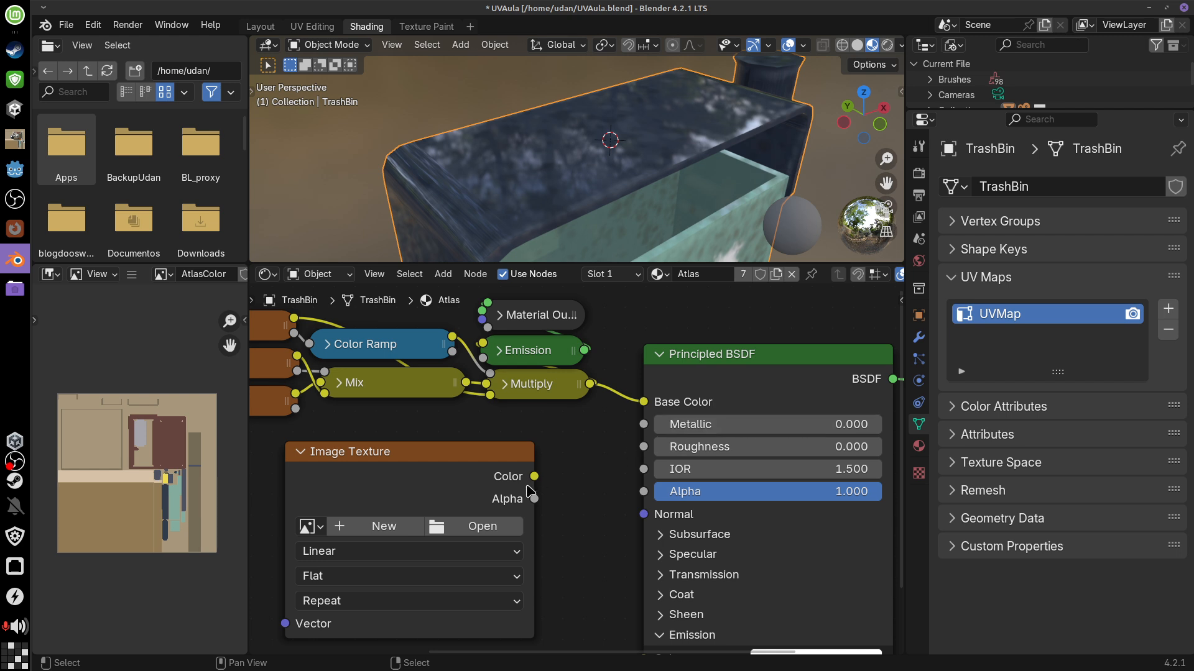
middle_click_drag(436, 524, 672, 467)
middle_click_drag(739, 530, 682, 541)
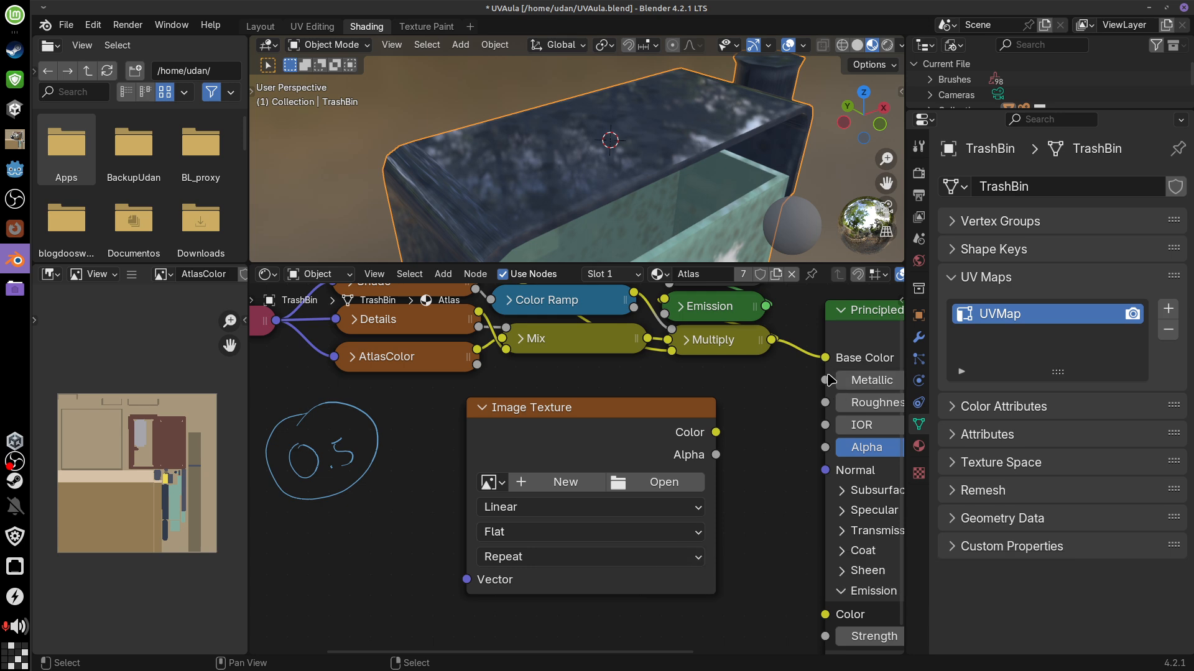
Circle the Principled BSDF's Base Color input socket with a small annotation, undoing stray strokes
left_click_drag(834, 374, 824, 372)
key("ctrl+z")
middle_click_drag(827, 466, 793, 472)
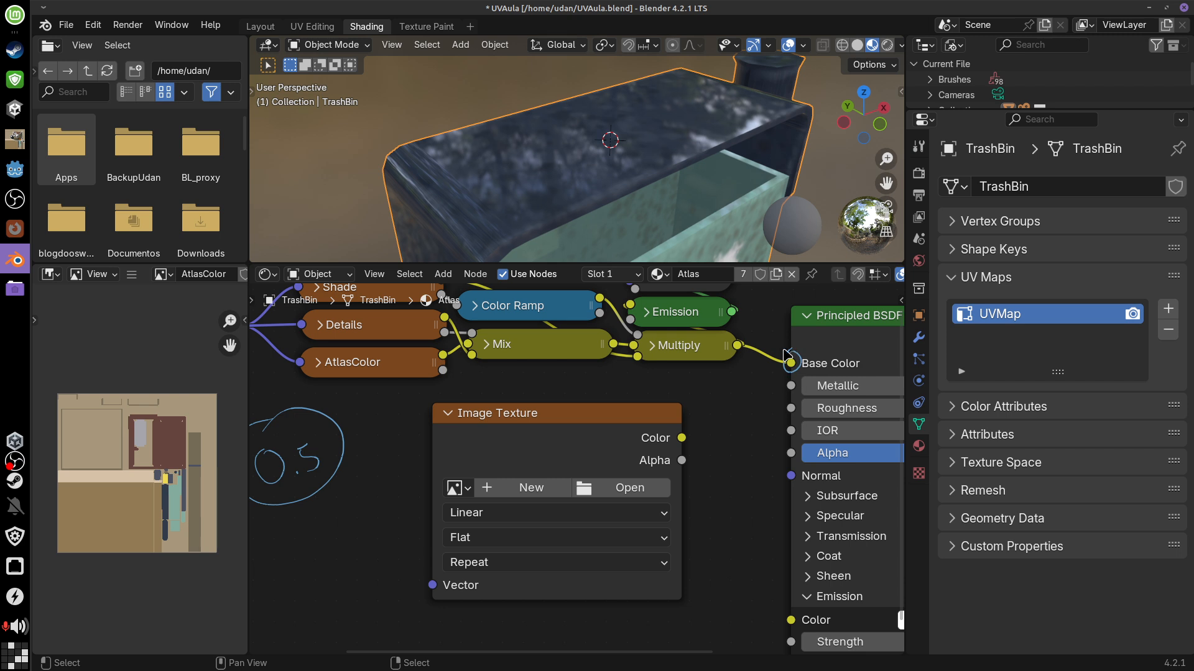
left_click_drag(772, 316, 774, 321)
key("ctrl+z")
key("ctrl+z")
mouse_move(780, 484)
left_mouse_down()
mouse_move(712, 553)
mouse_move(729, 545)
left_mouse_up()
left_click_drag(729, 528, 741, 552)
left_click_drag(742, 525, 740, 555)
Link the Image Texture's Color output back to the Metallic input and erase the circled 0.5 annotation
left_click_drag(681, 438, 790, 386)
middle_click_drag(360, 479, 423, 467)
mouse_move(407, 416)
right_mouse_down()
mouse_move(357, 483)
mouse_move(297, 467)
right_mouse_up()
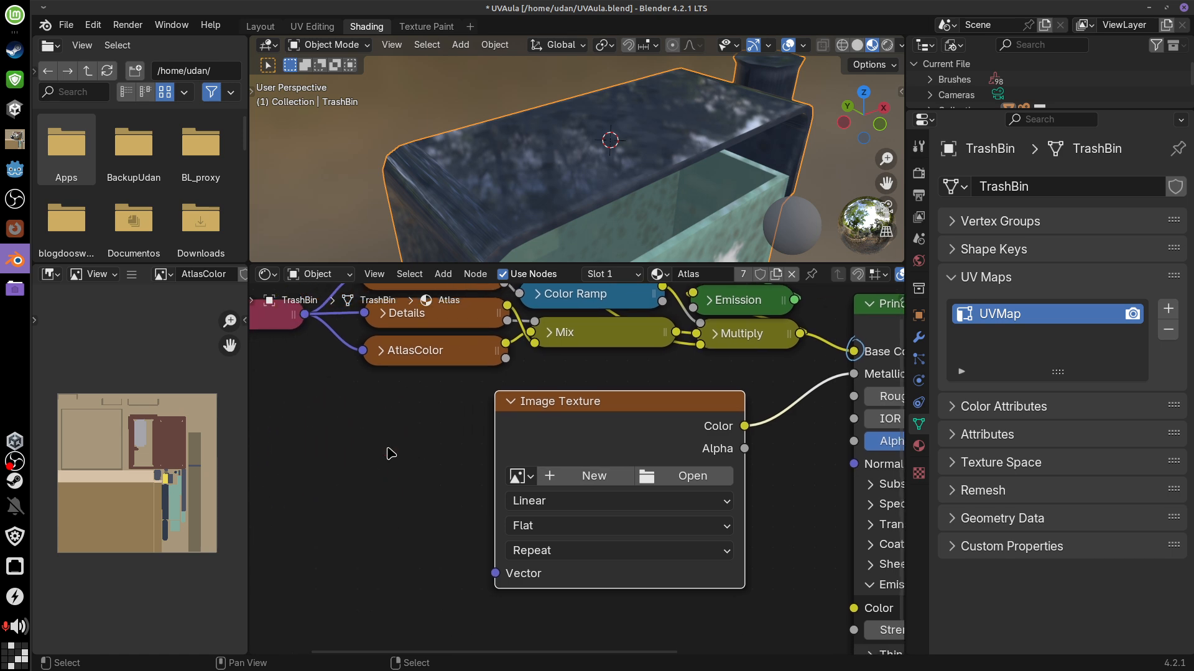
middle_click_drag(710, 509, 671, 512)
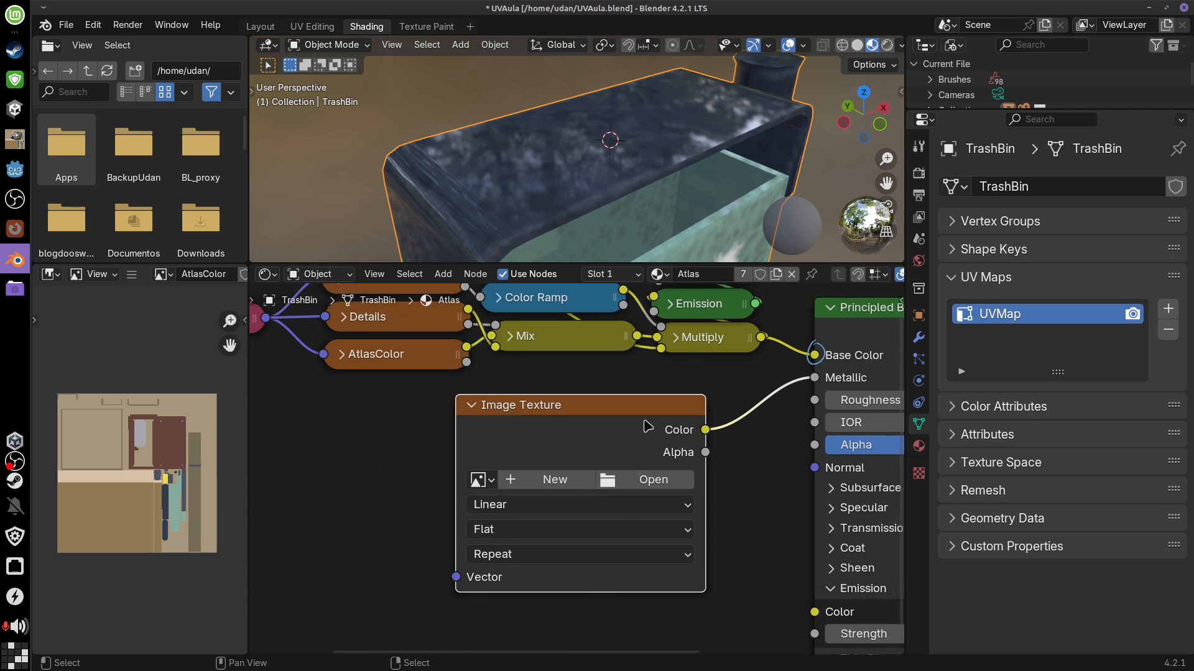
Start a new image in the Image Texture node named AtlasMetal, 2048 px wide and 2048 px high
left_click(557, 488)
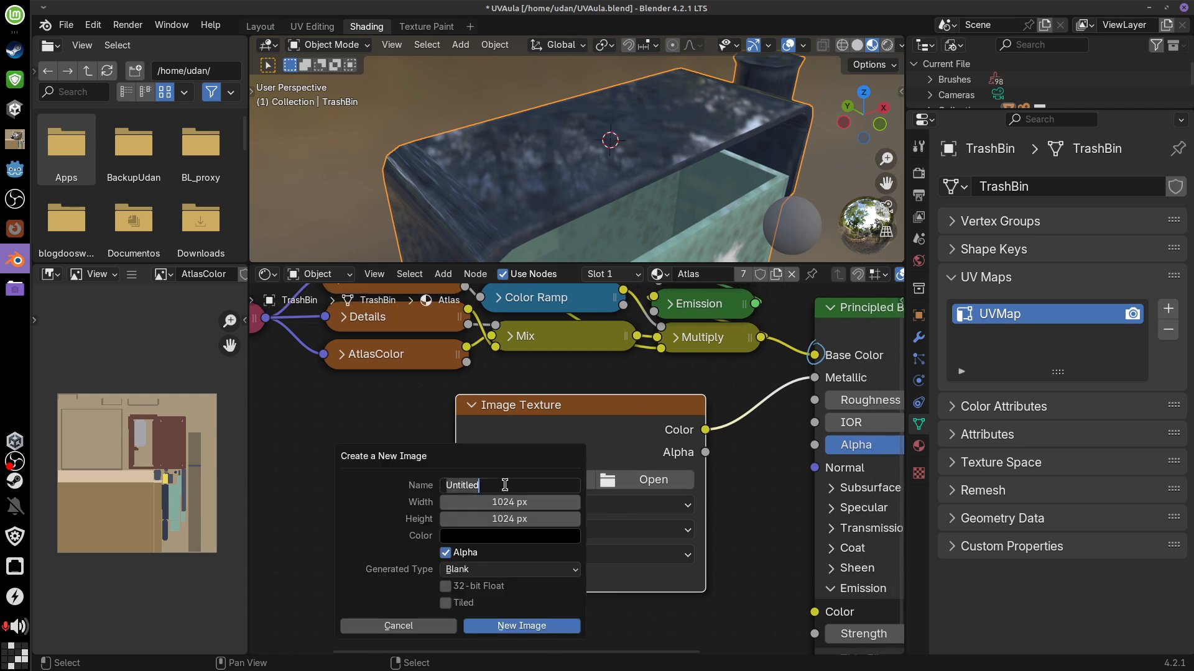
key("BackSpace")
type("AtlasMetal")
left_click(530, 498)
type("2048")
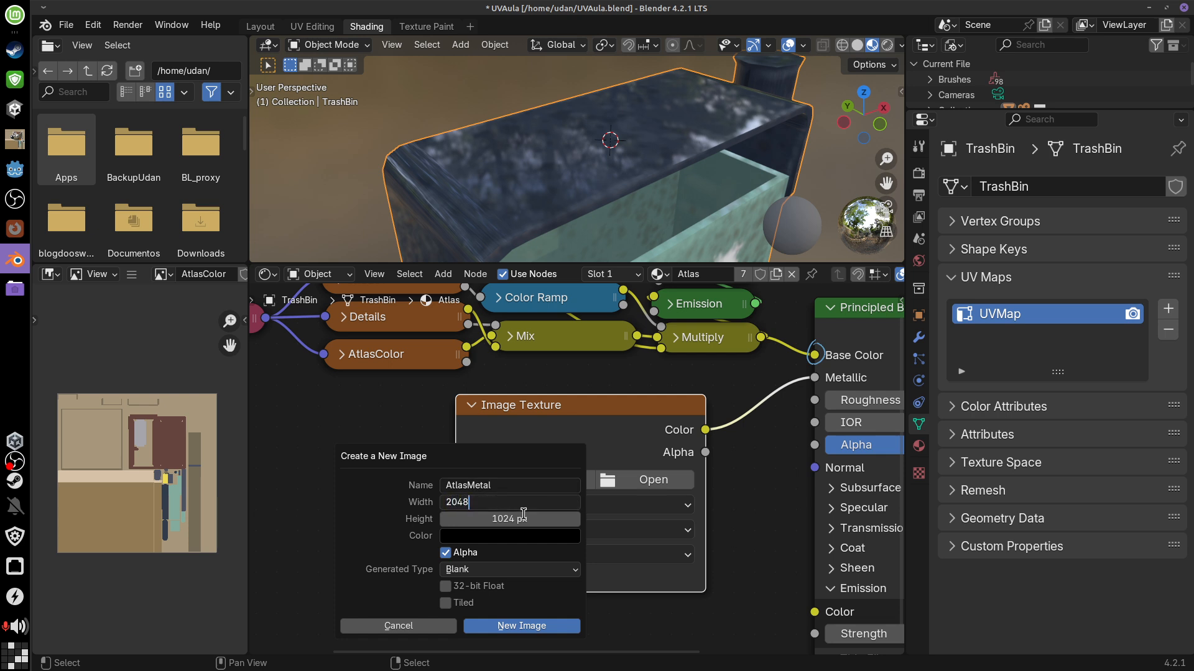
left_click(524, 514)
type("2048")
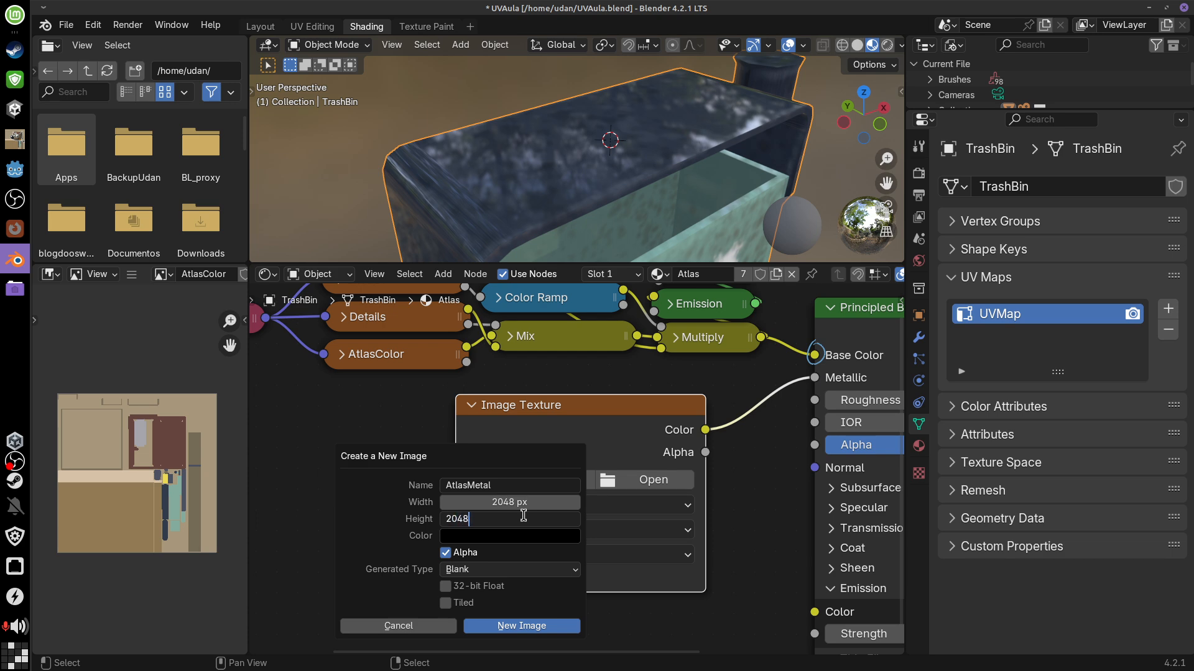
Set the new image's fill color to an HSV value of 0.5 and create the image
left_click(537, 538)
left_click(548, 496)
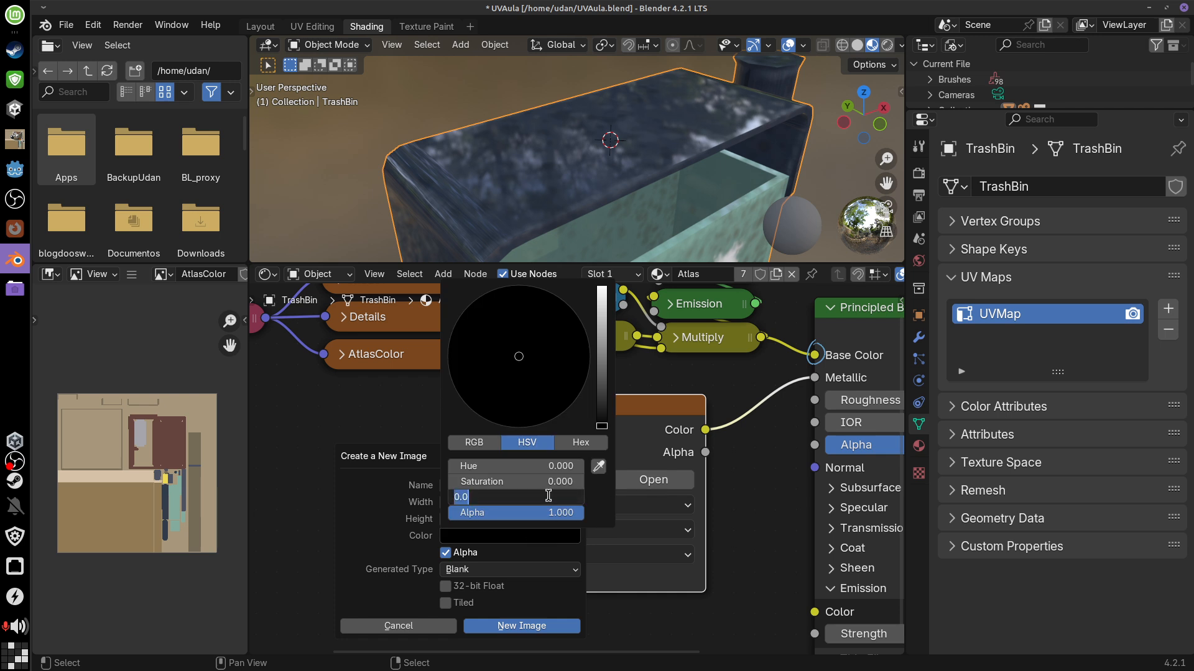
type("0.5")
key("Return")
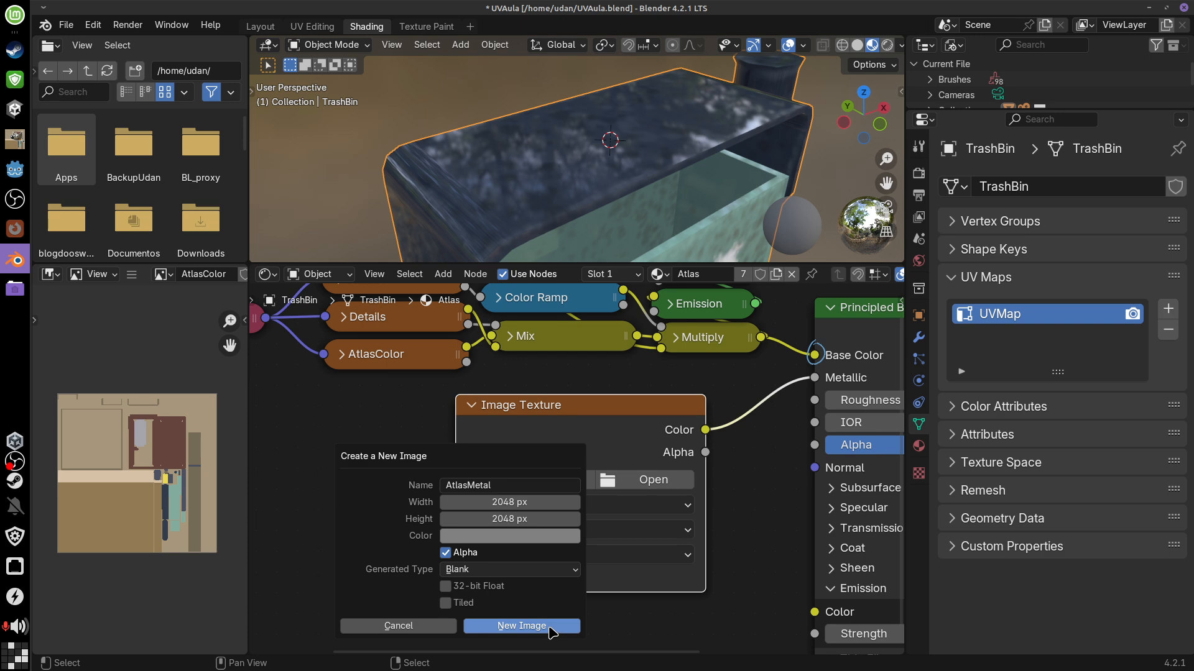
left_click(550, 628)
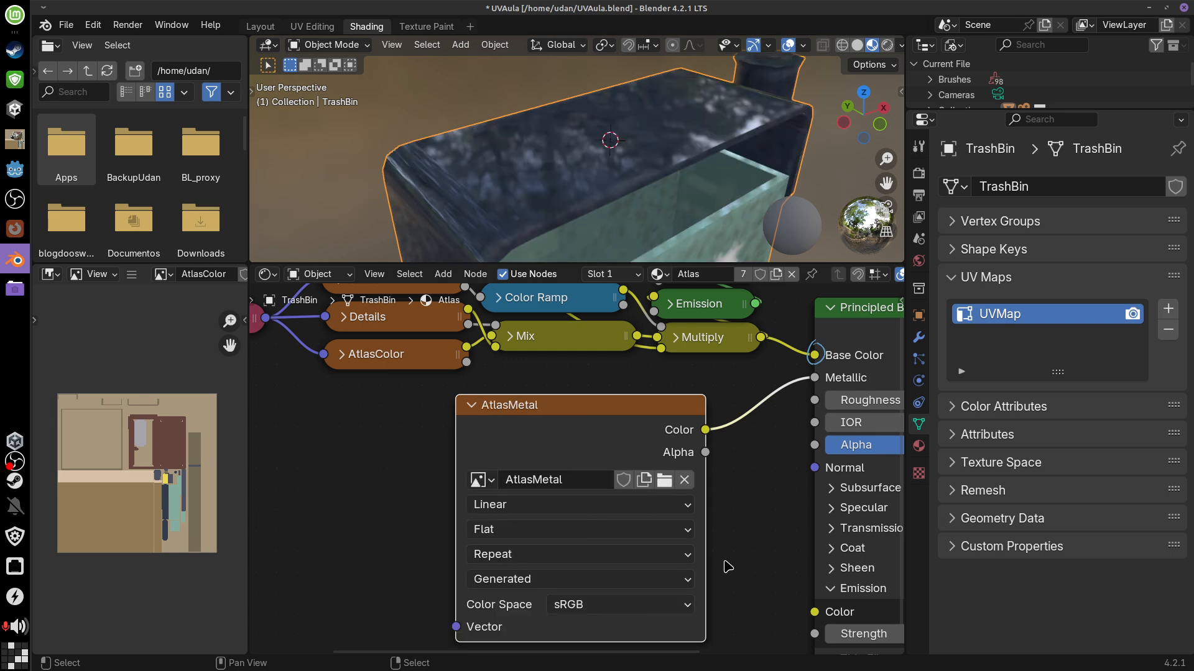
Unlink AtlasMetal from the Principled BSDF and set the Metallic value to 0.5
middle_click_drag(725, 561, 691, 576)
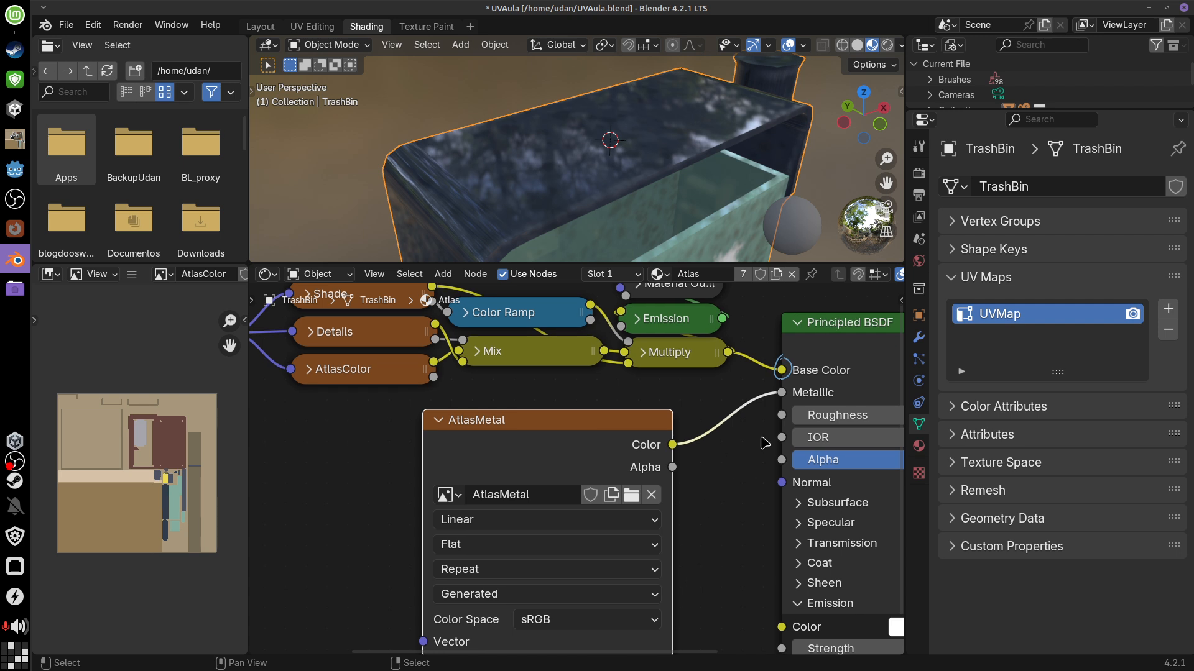
middle_click_drag(764, 443, 744, 445)
left_click_drag(761, 395, 717, 435)
middle_click_drag(777, 474, 658, 487)
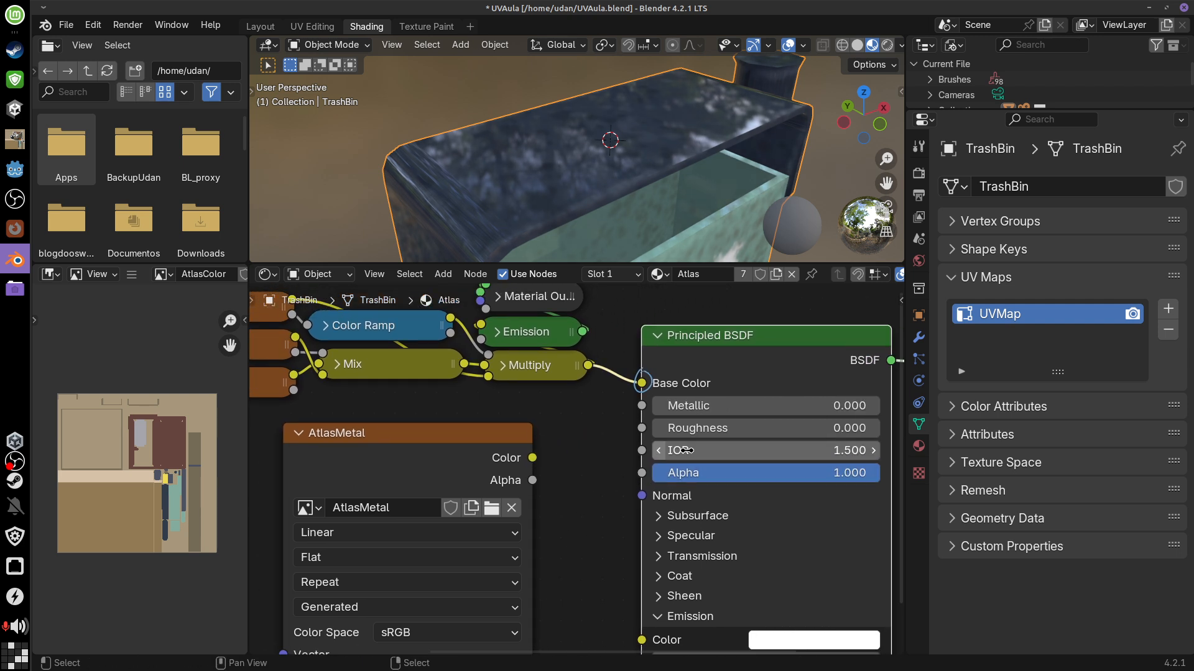
double_click(806, 403)
type("0.0")
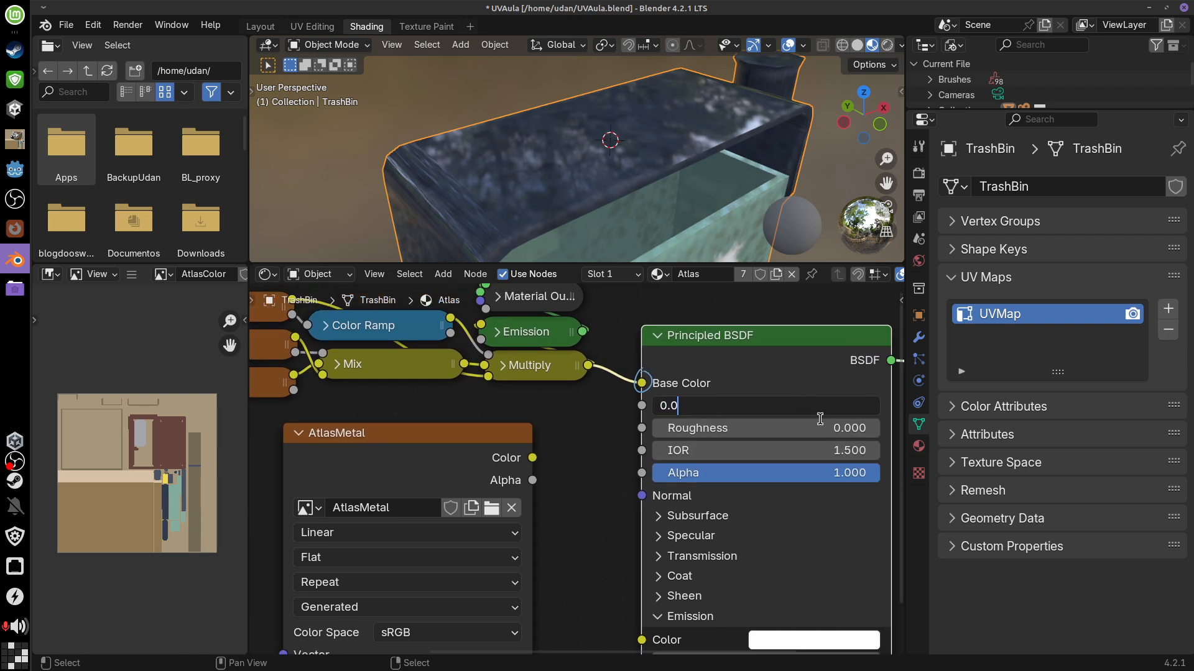
key("Return")
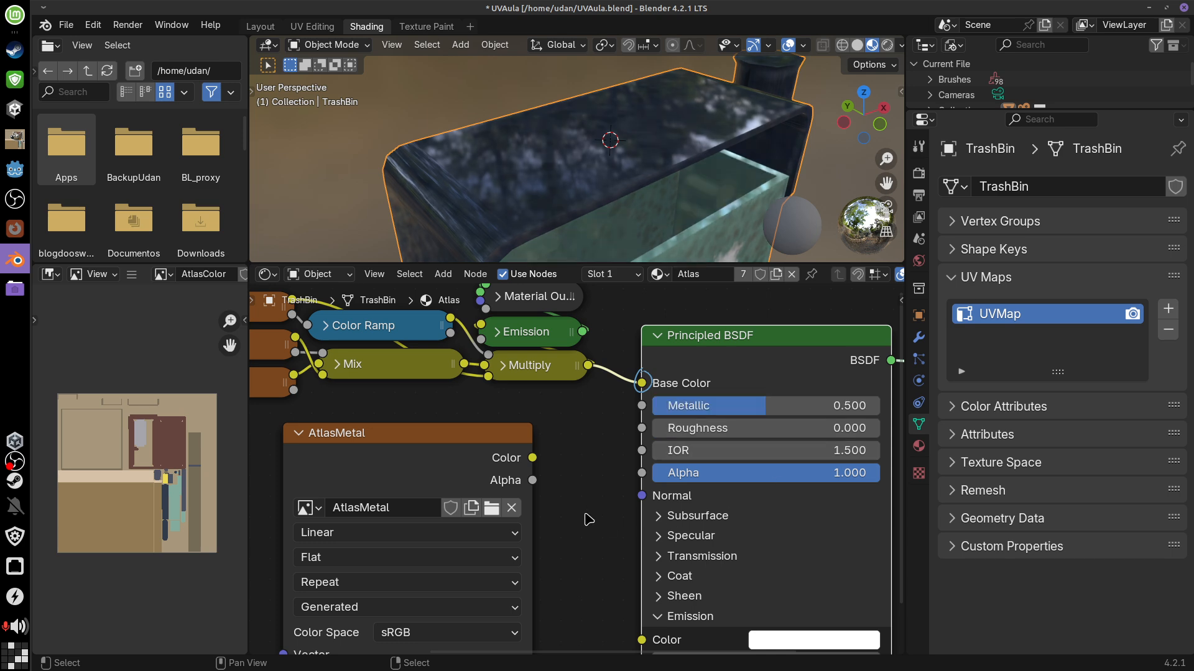
Link AtlasMetal's Color output to the Metallic input, keeping the node's interpolation at Linear
left_click_drag(532, 457, 642, 408)
middle_click_drag(587, 573, 639, 522)
left_click(451, 489)
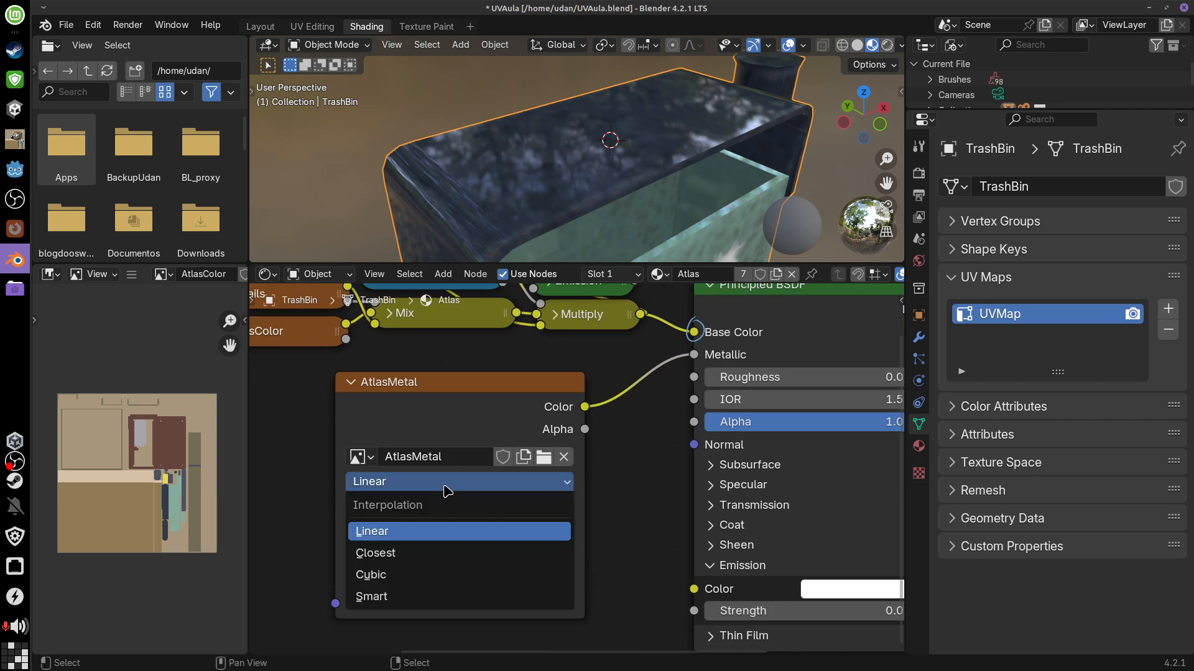
left_click(472, 531)
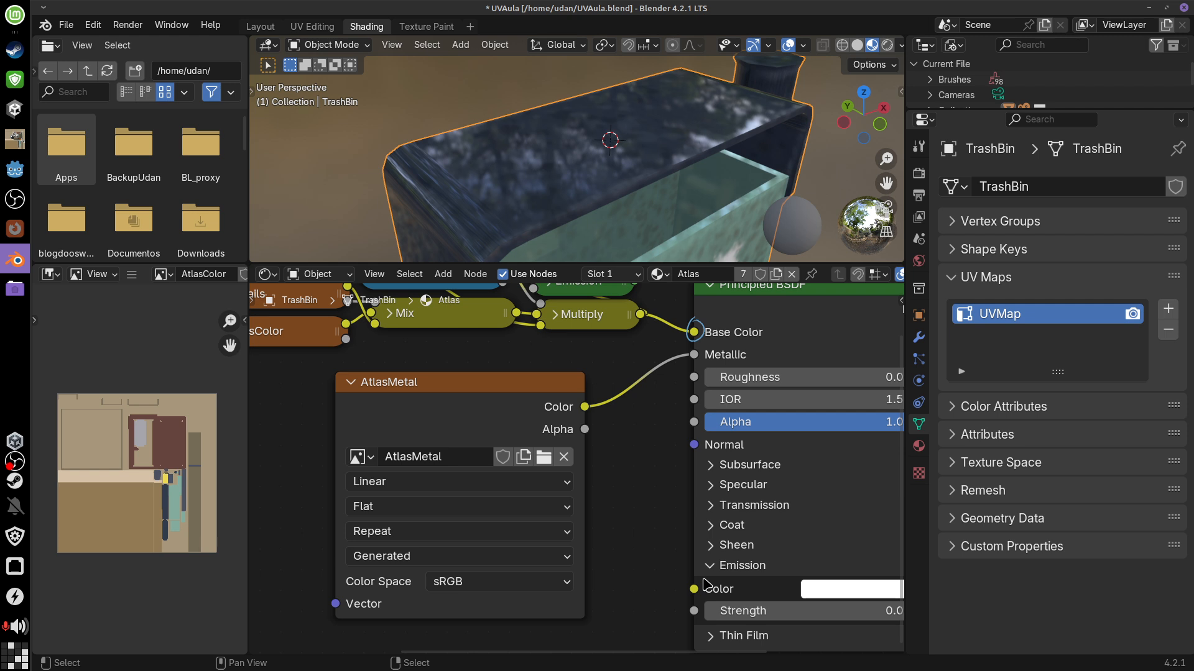
Move the AtlasMetal node slightly closer to the Principled BSDF
left_click_drag(522, 391, 570, 385)
left_click_drag(476, 370, 513, 368)
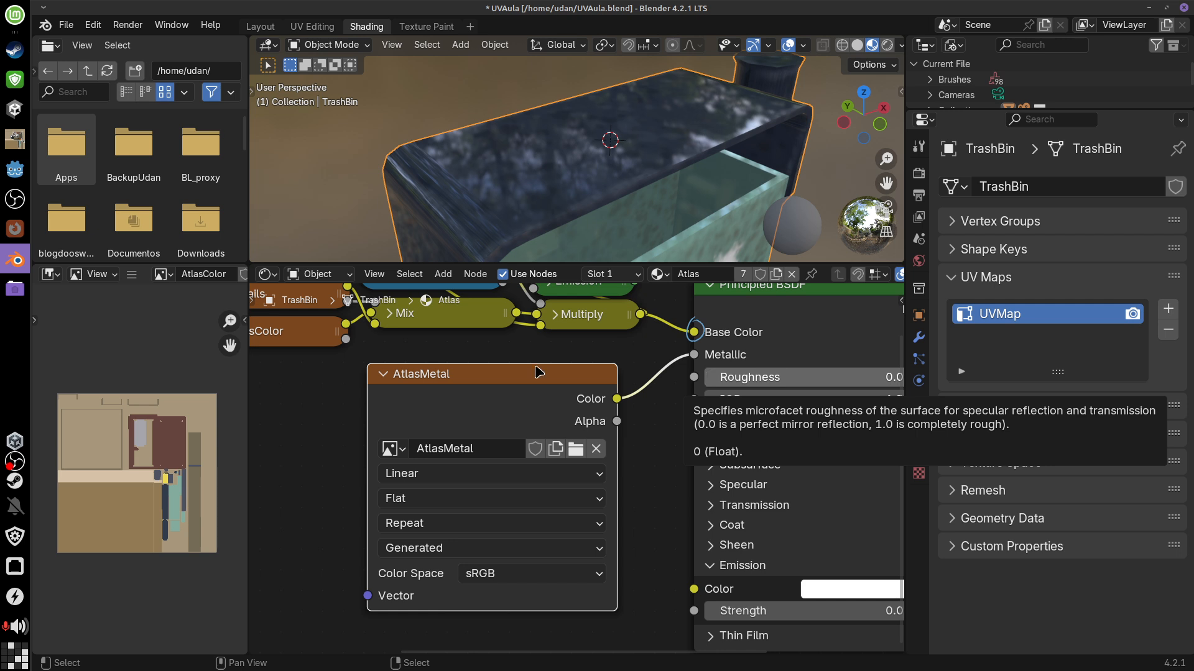
left_click_drag(540, 374, 543, 373)
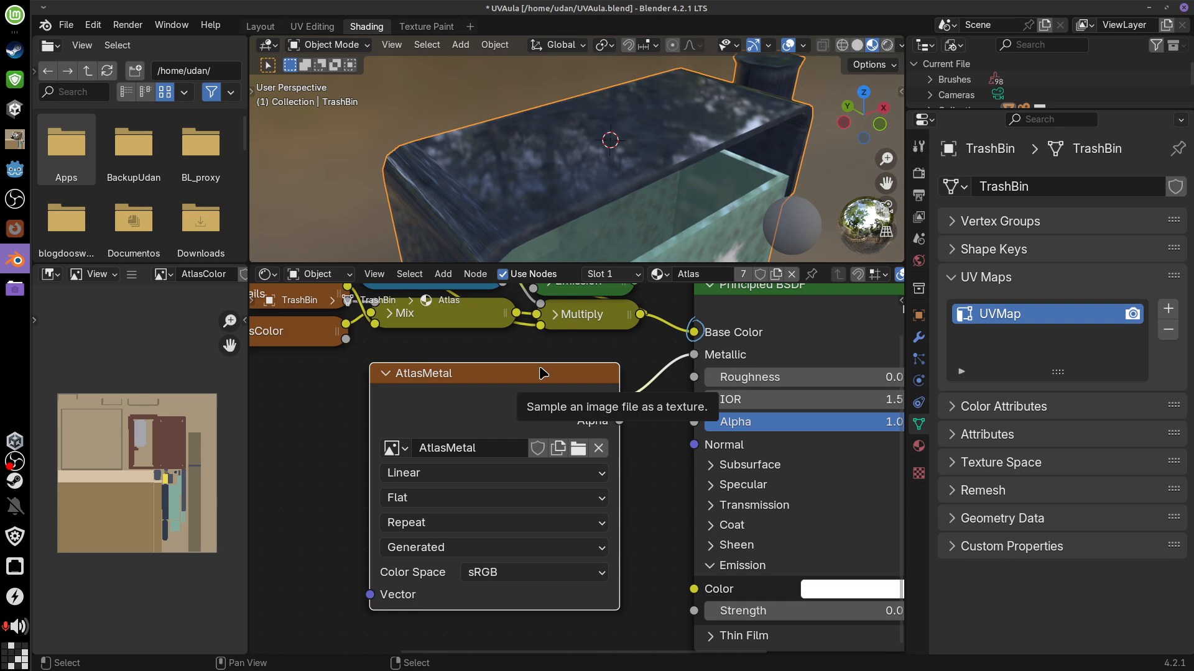
left_click_drag(540, 373, 532, 374)
Switch to the Texture Paint workspace and isolate the trash bin in local view, with the AtlasMetal UV layout in view
left_click(434, 27)
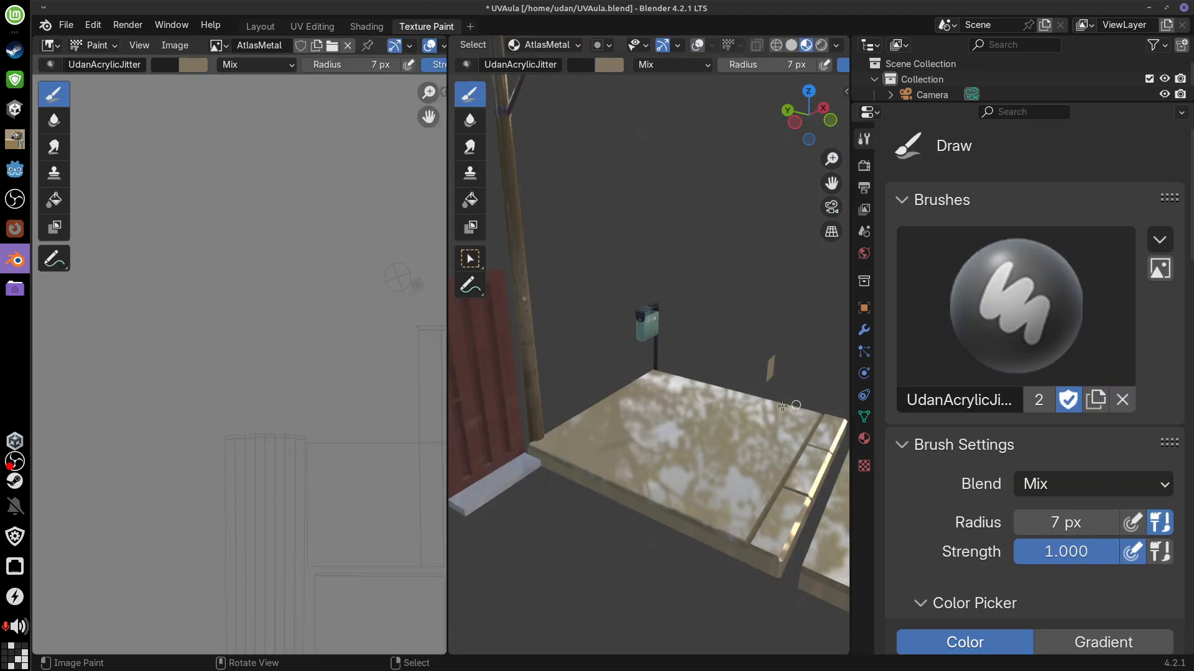
middle_click_drag(782, 406, 661, 328)
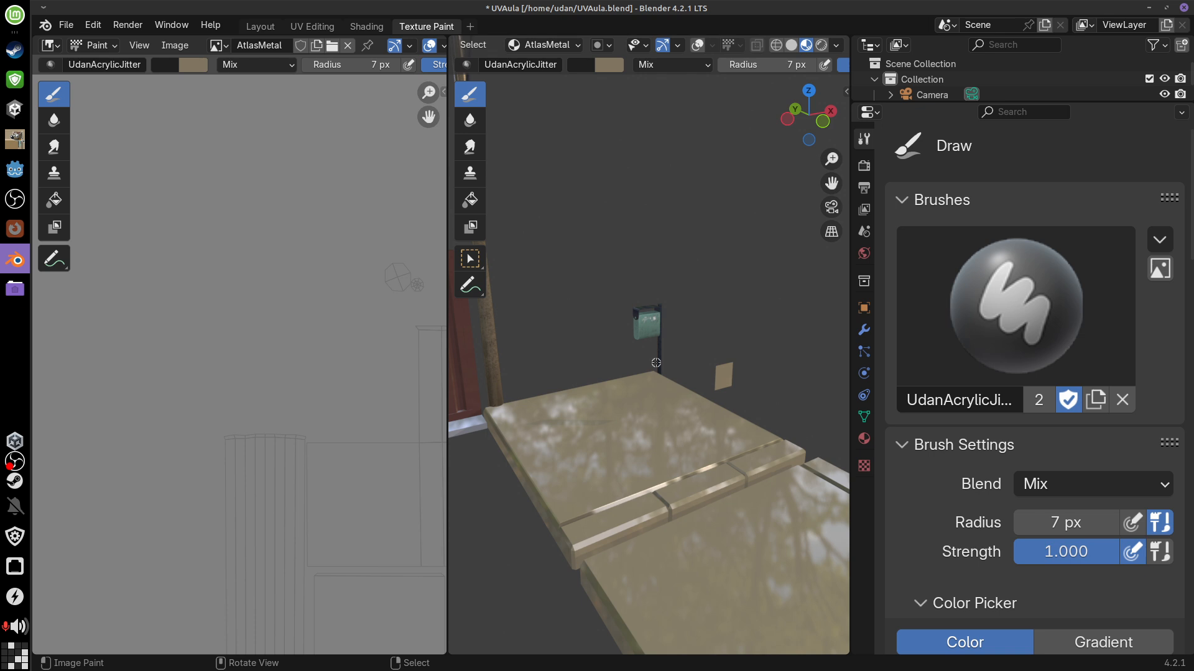
key("KP_Divide")
mouse_move(693, 355)
middle_mouse_down()
mouse_move(795, 443)
mouse_move(725, 420)
mouse_move(797, 317)
mouse_move(611, 436)
middle_mouse_up()
middle_click_drag(407, 496, 358, 414)
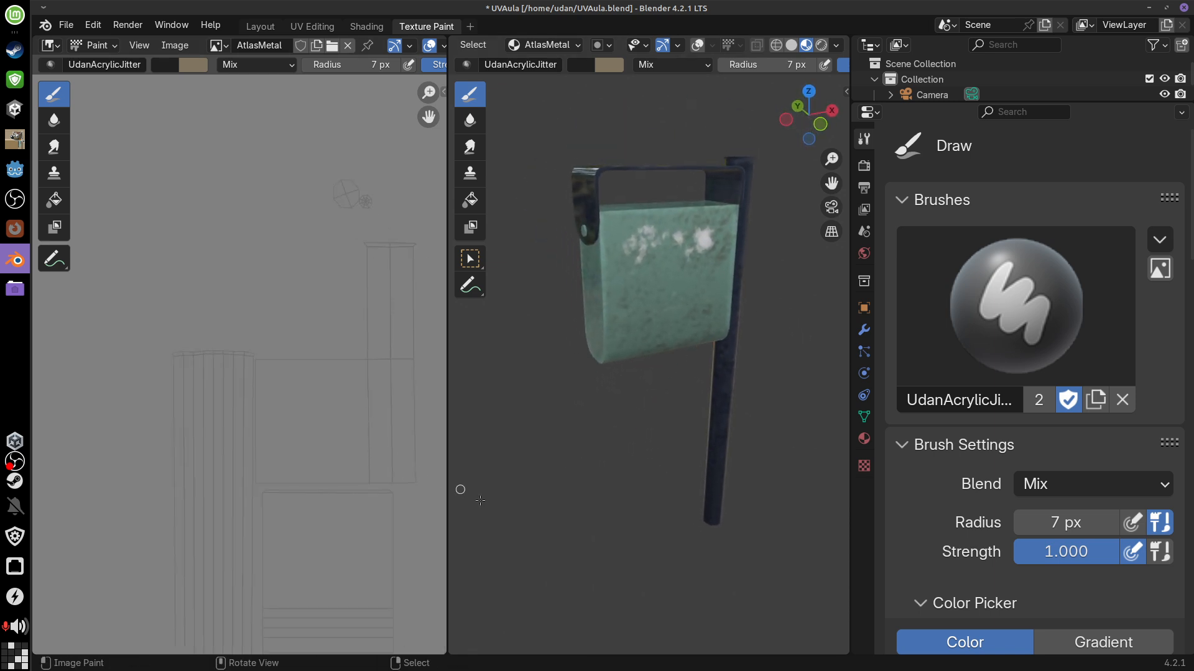
middle_click_drag(372, 486, 287, 469)
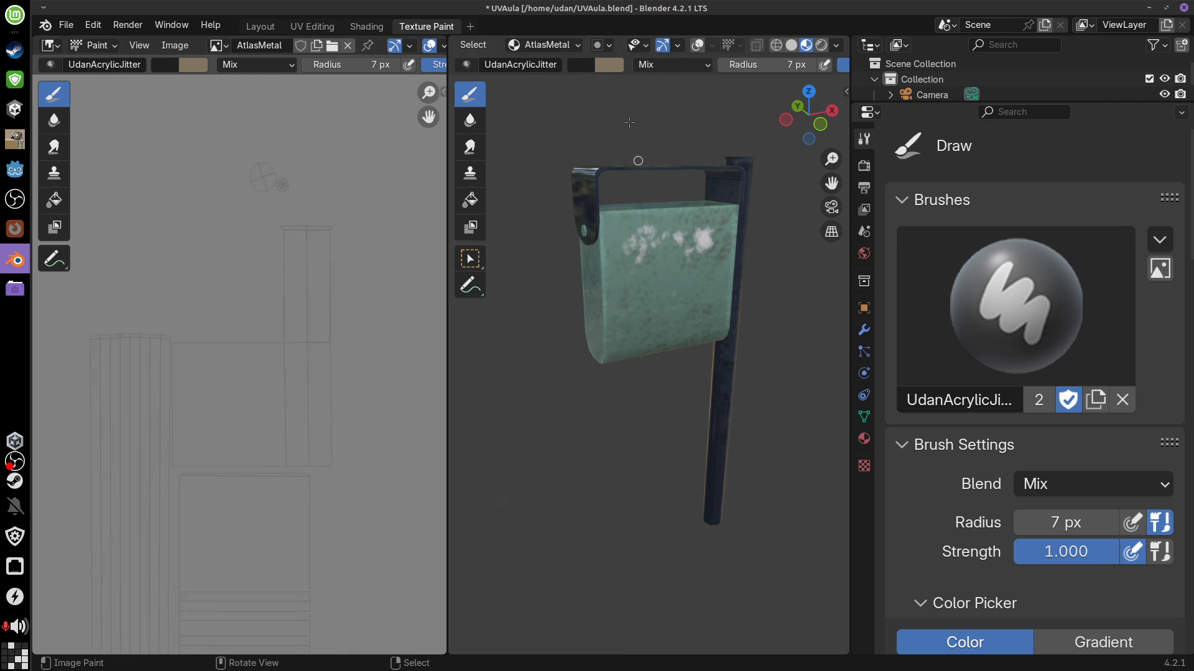
Turn on the viewport overlays in the 3D view of the trash bin
scroll(669, 44, "up", 5)
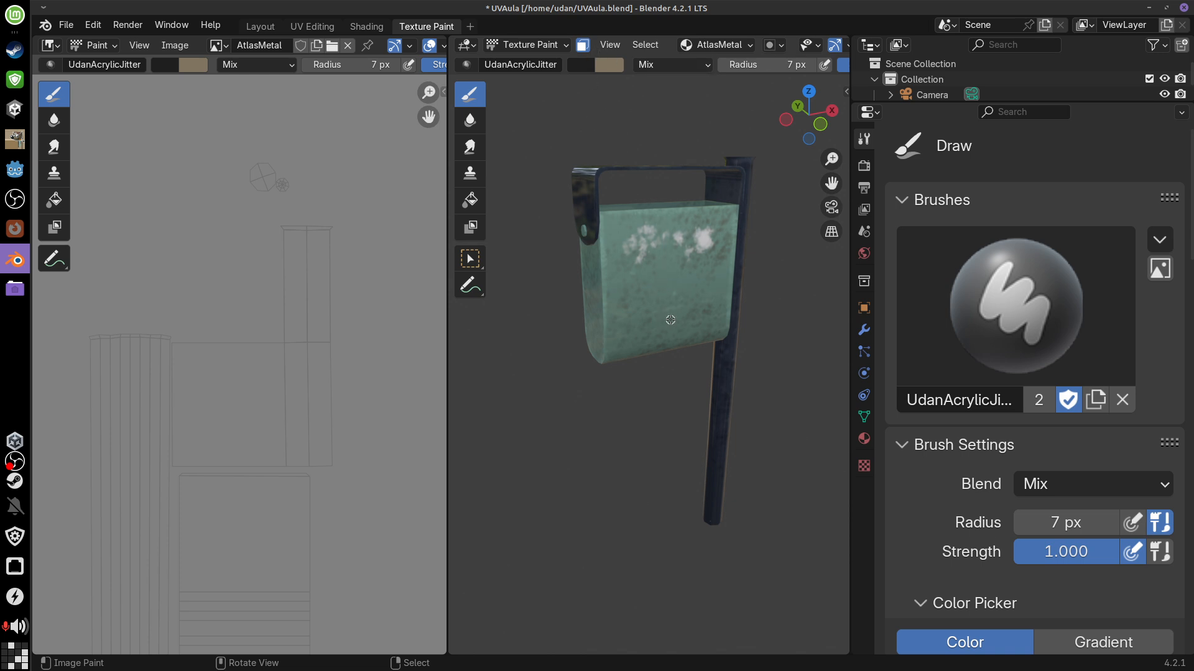
scroll(730, 42, "down", 4)
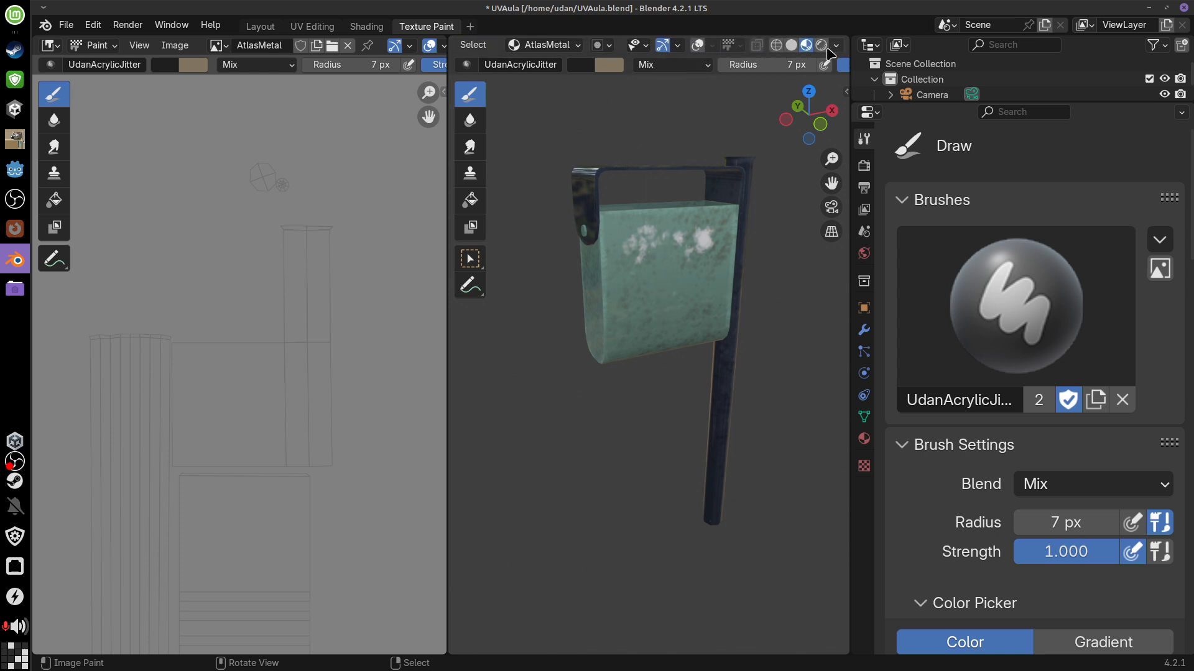
left_click(696, 45)
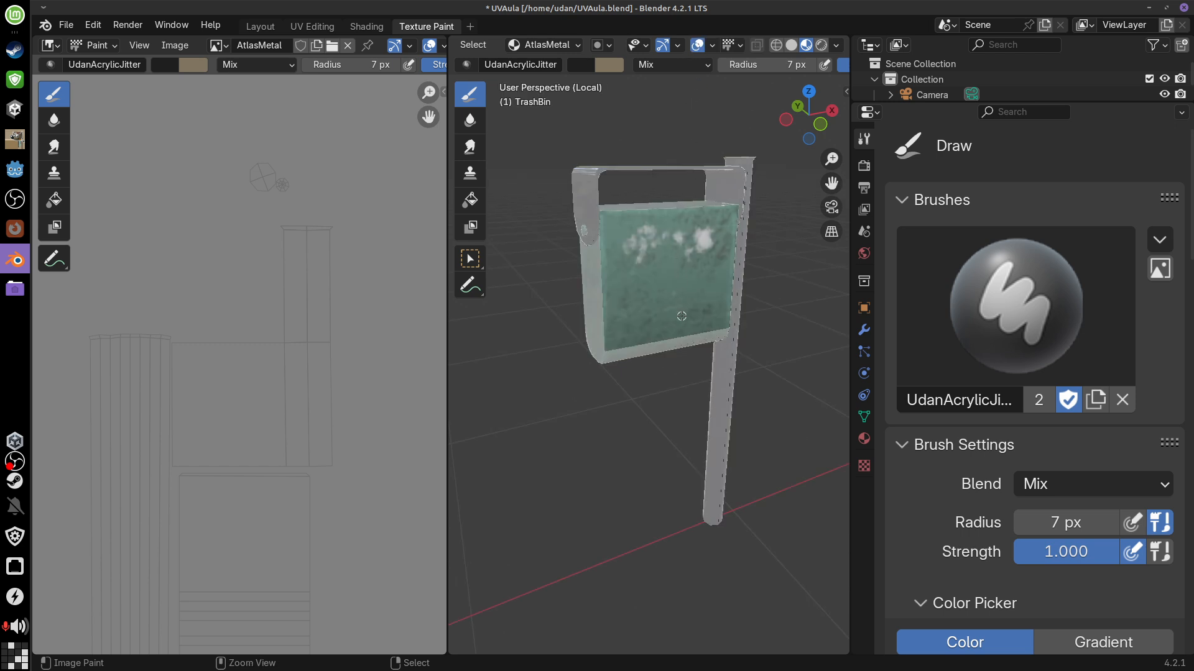
Select the green bin body and its side bolt, including all linked faces, in Edit Mode and return to Texture Paint mode
middle_click_drag(684, 346, 715, 295)
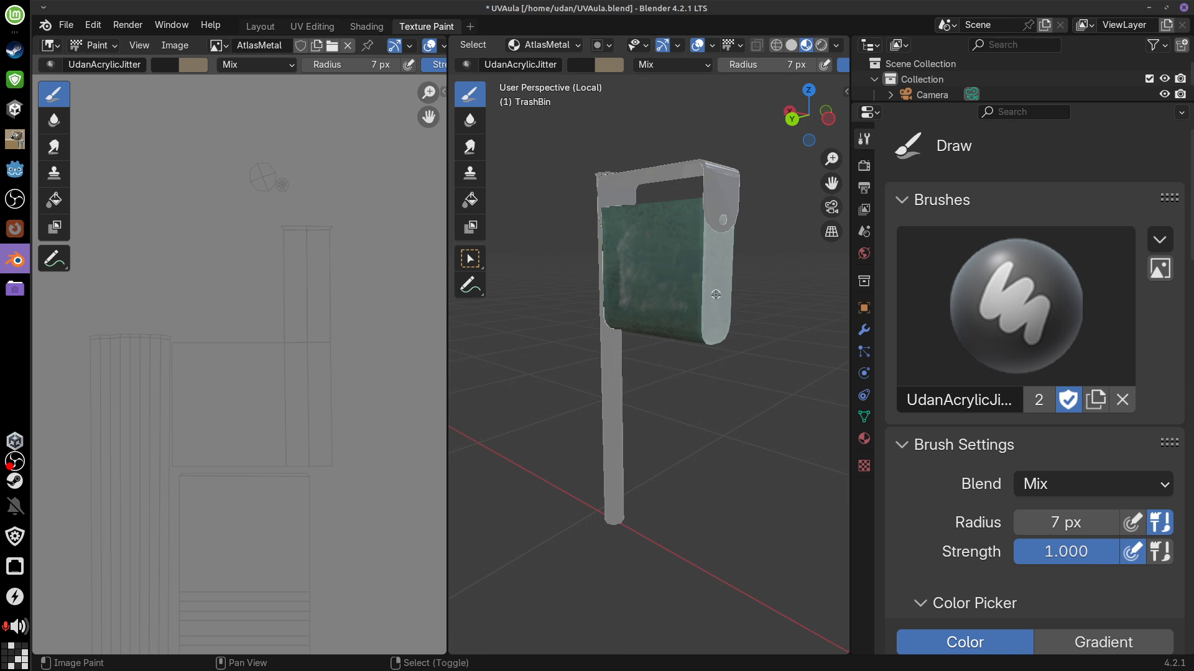
key("Tab")
middle_click_drag(734, 343, 638, 343)
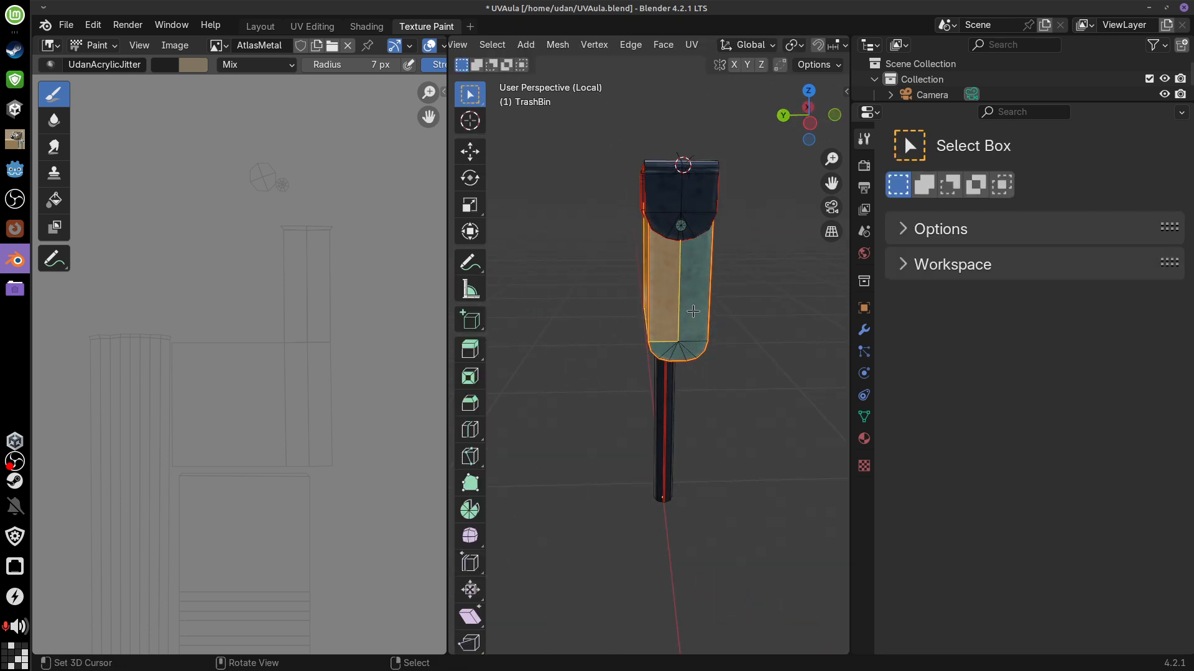
middle_click_drag(693, 311, 669, 367)
key("ctrl+l")
scroll(648, 251, "up", 3)
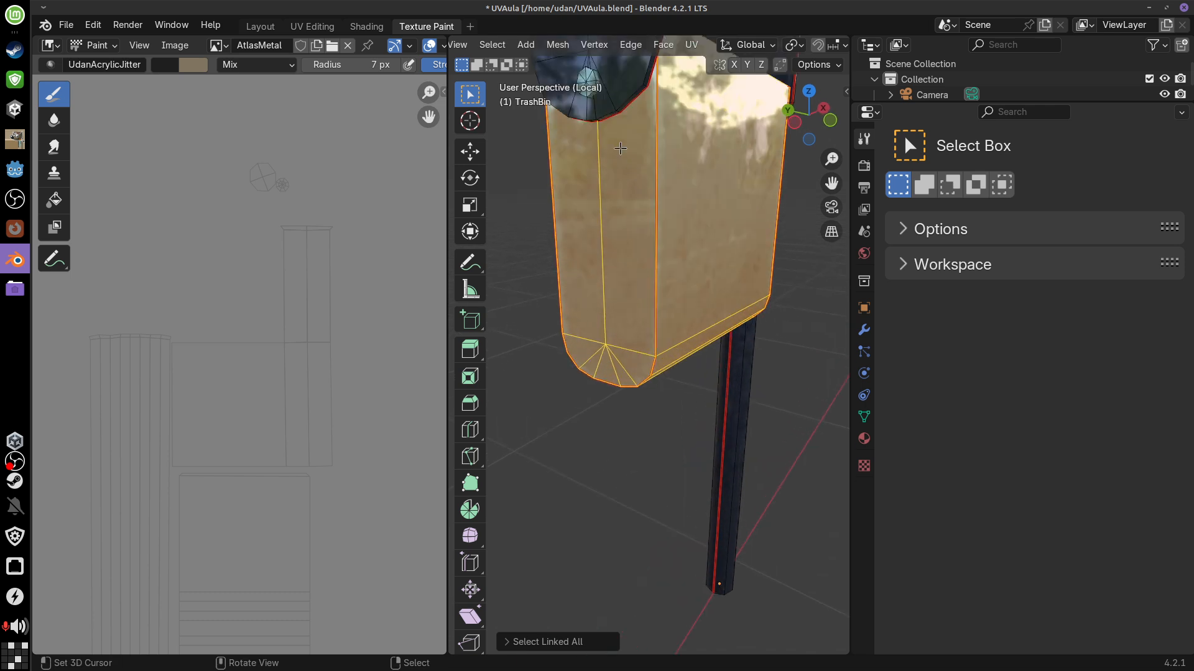
middle_click_drag(620, 148, 647, 296, "shift")
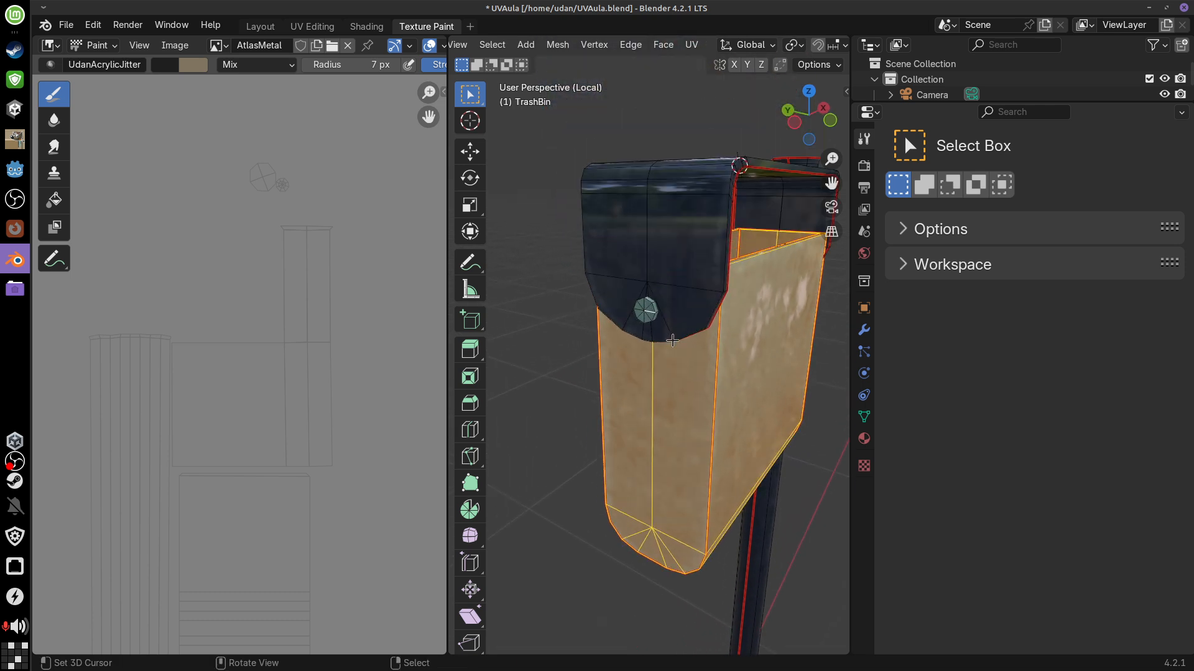
middle_click_drag(695, 368, 725, 427)
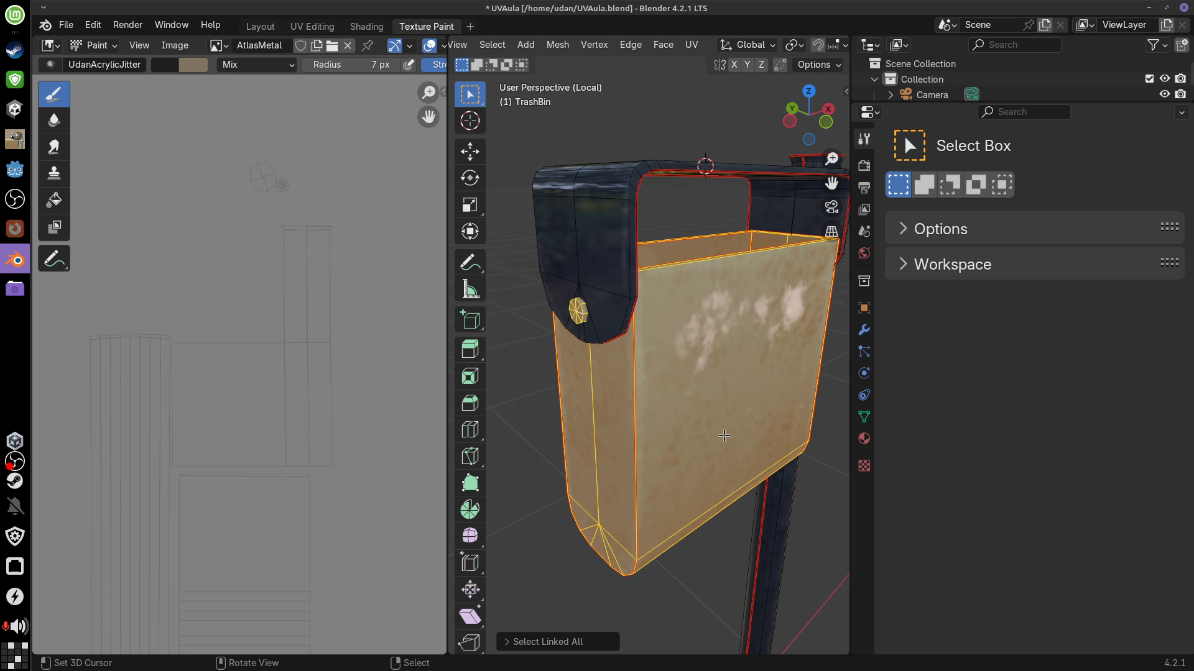
mouse_move(724, 436)
middle_mouse_down()
mouse_move(786, 361)
mouse_move(735, 422)
middle_mouse_up()
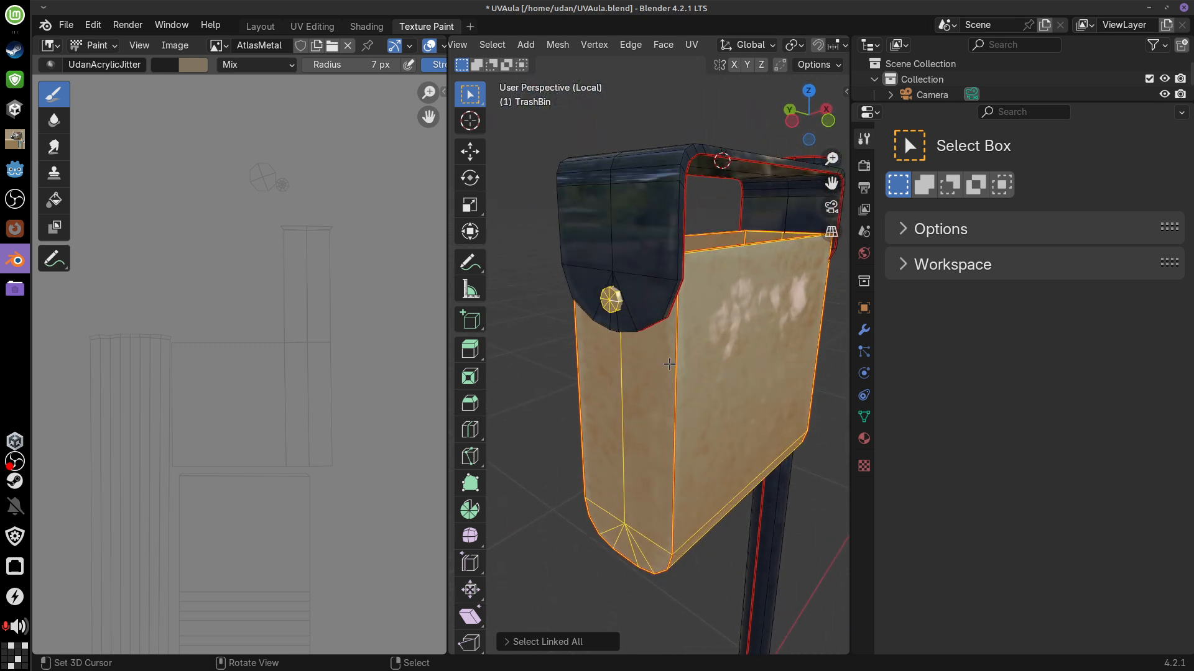
scroll(498, 44, "up", 5)
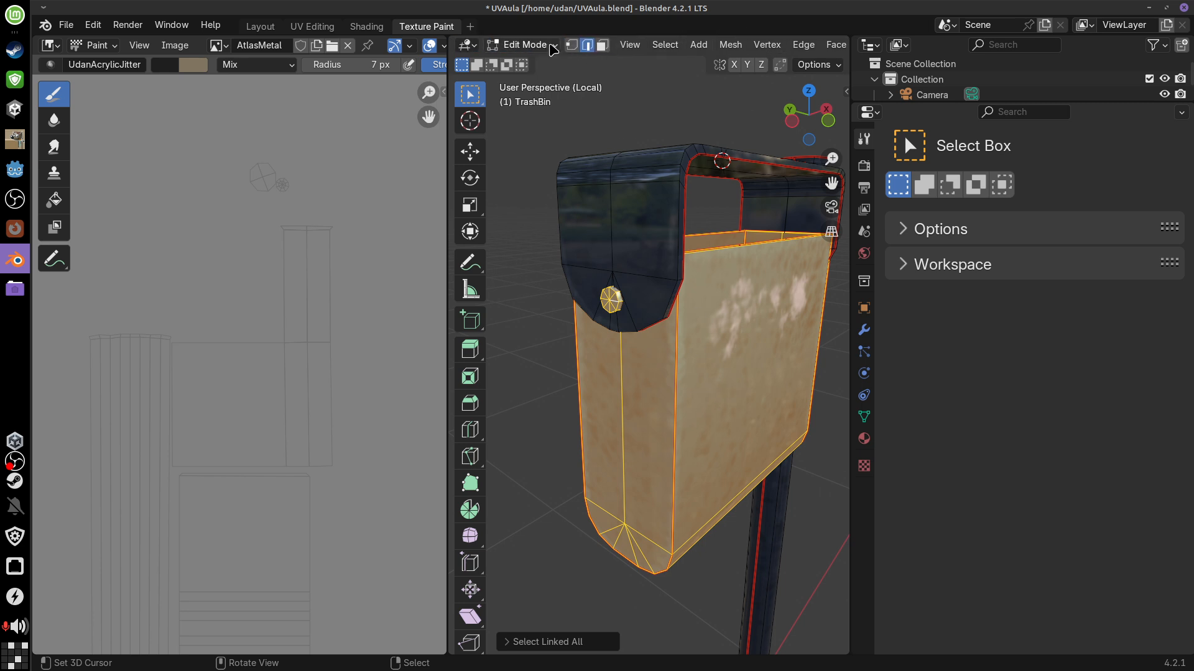
left_click(525, 45)
left_click(563, 145)
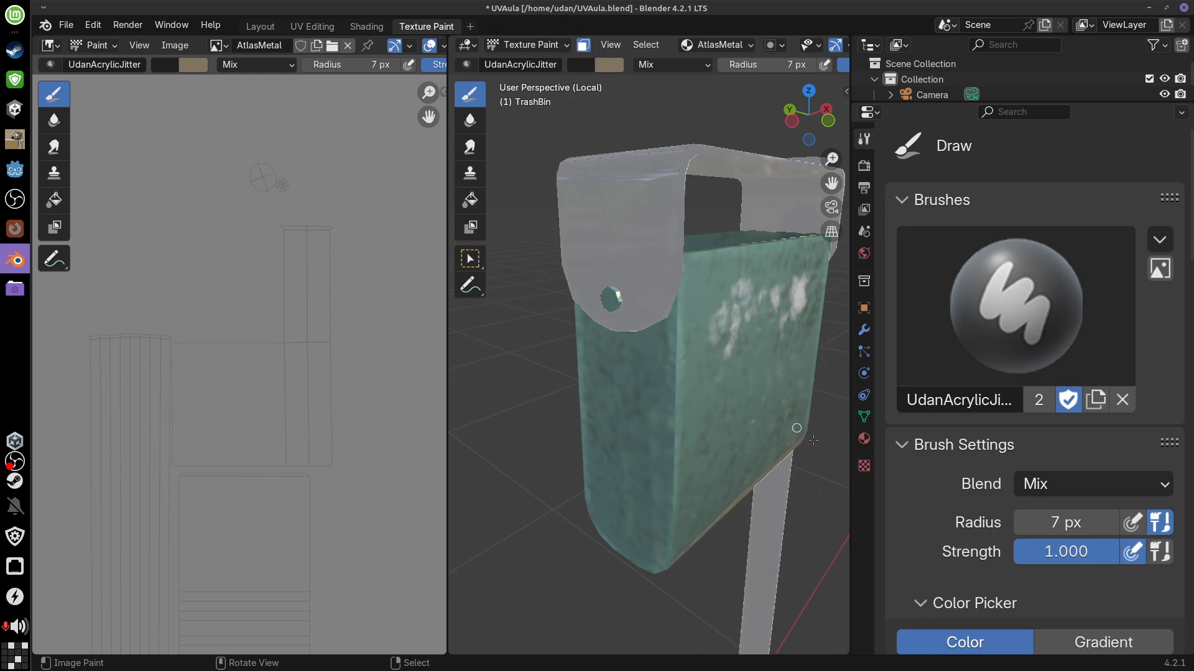
Set the Draw brush's primary color to black, with a Value of 0
middle_click_drag(814, 440, 716, 313)
left_click(587, 66)
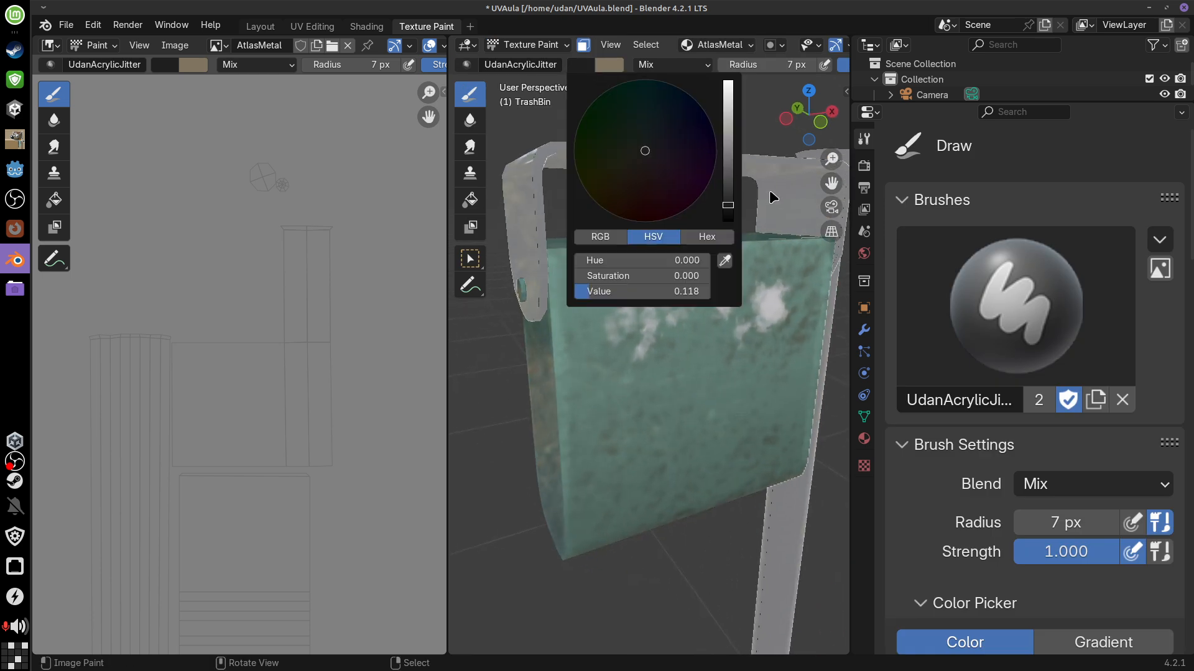
left_click_drag(729, 210, 730, 233)
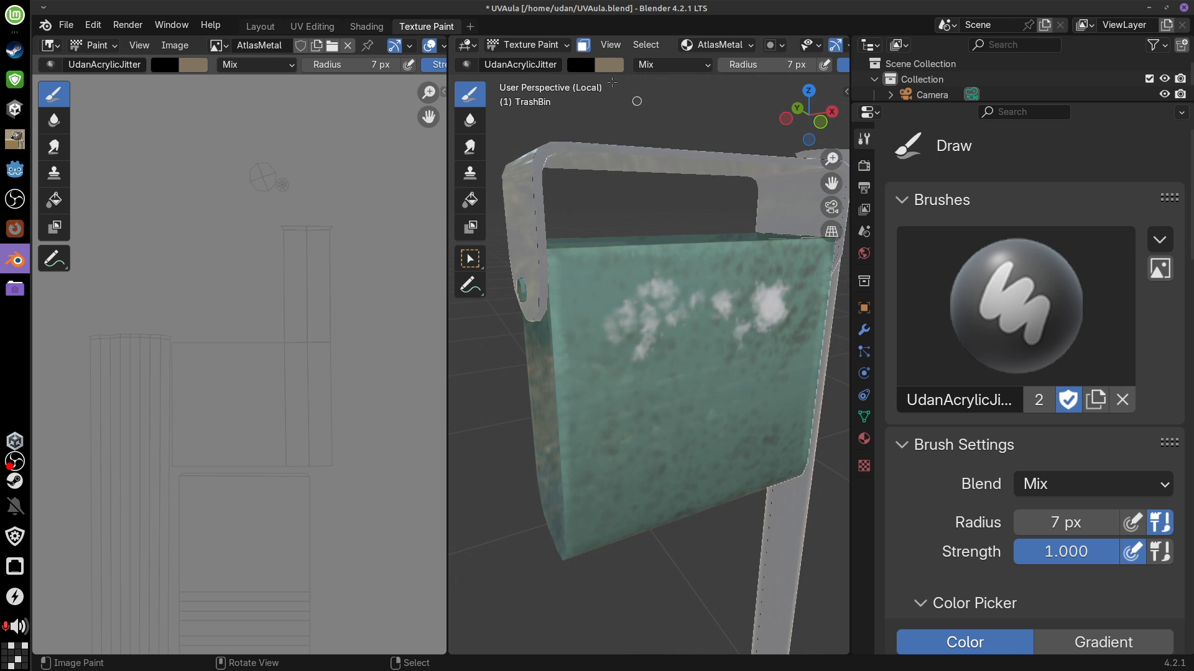
left_click(587, 66)
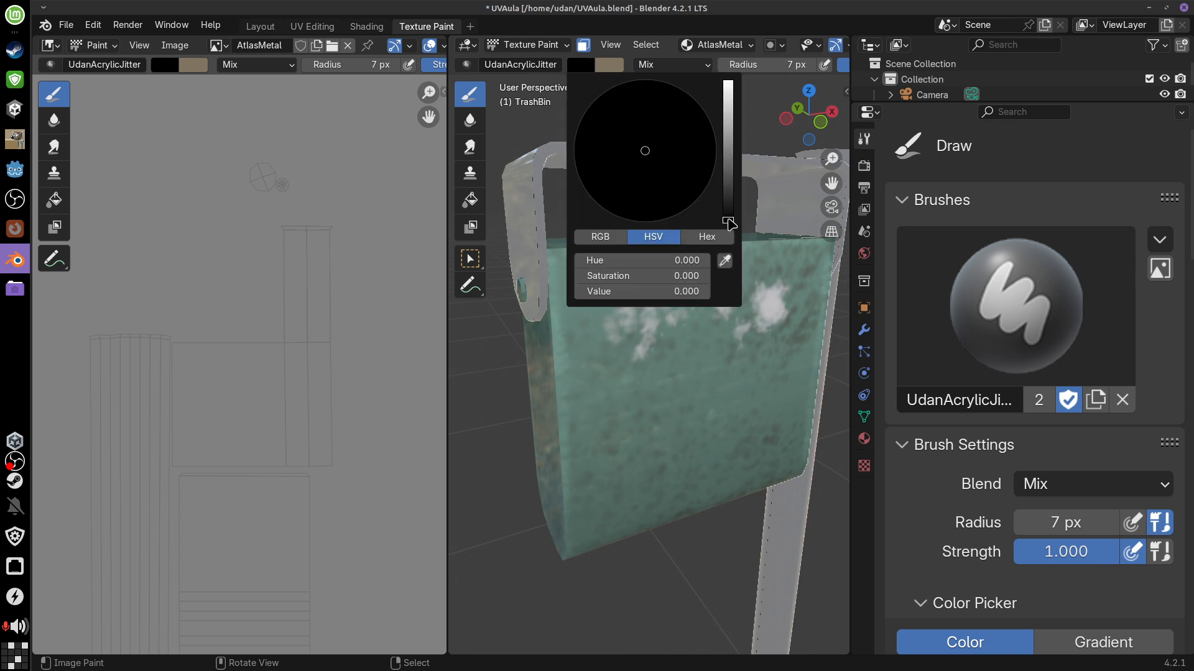
mouse_move(730, 224)
left_mouse_down()
mouse_move(738, 77)
mouse_move(737, 233)
left_mouse_up()
mouse_move(731, 406)
middle_mouse_down()
mouse_move(748, 391)
mouse_move(737, 395)
middle_mouse_up()
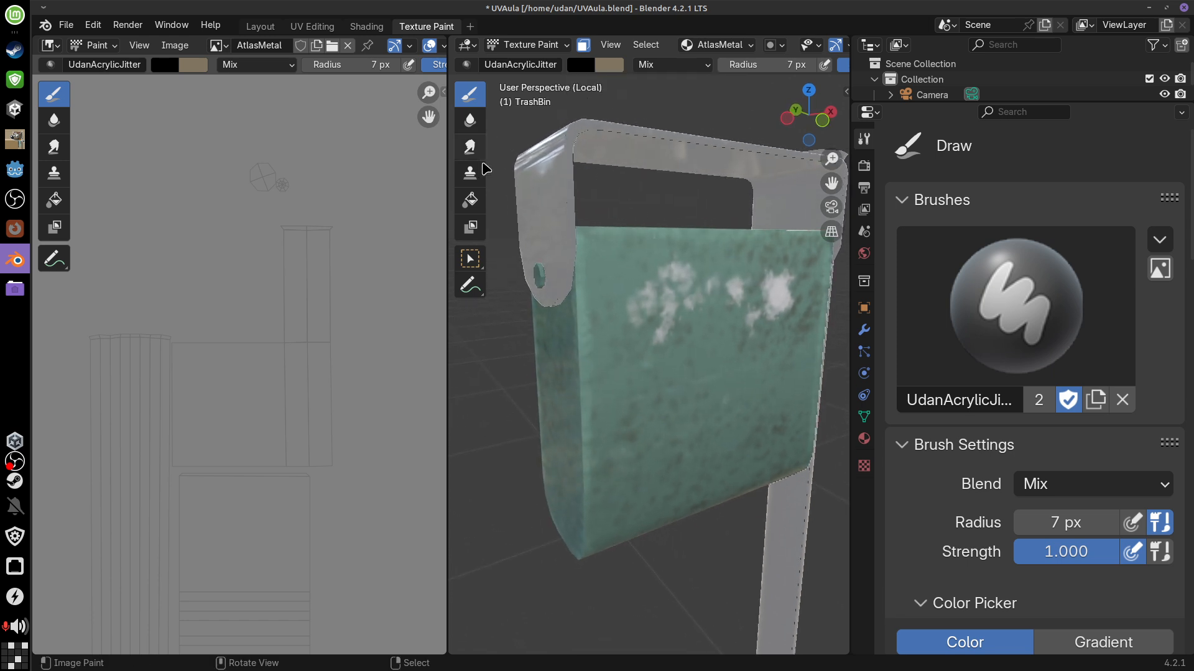
Switch to the Fill tool and swap its colors so that black, Value 0, is the primary color
left_click(472, 200)
left_click(581, 66)
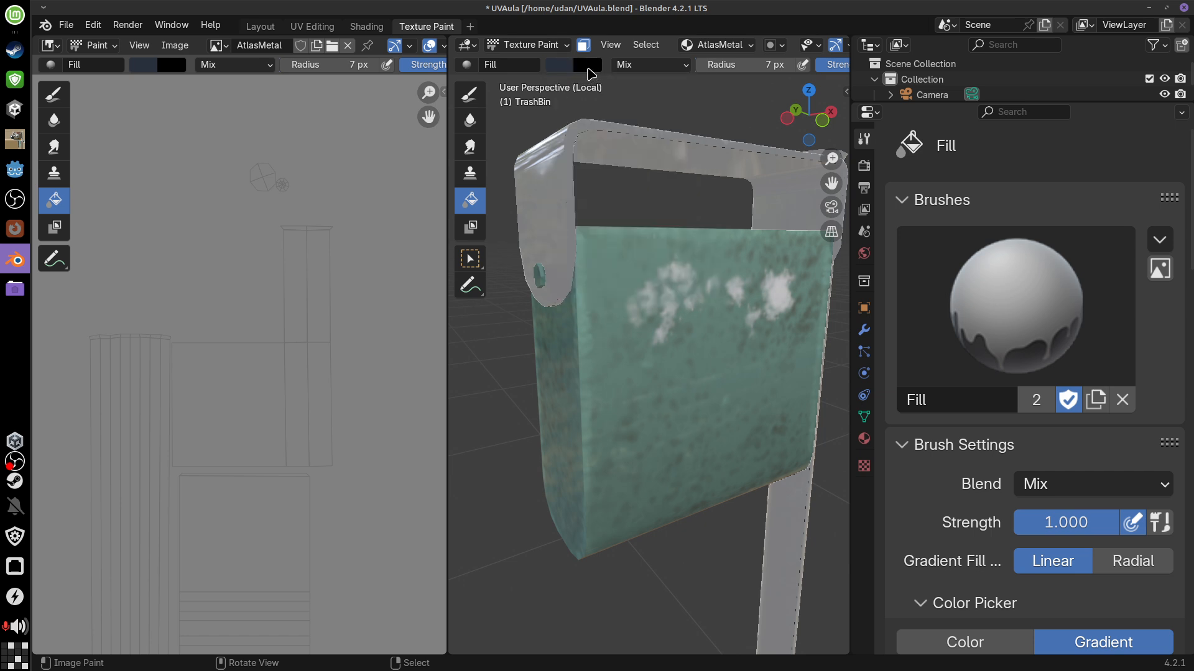
key("x")
left_click(558, 64)
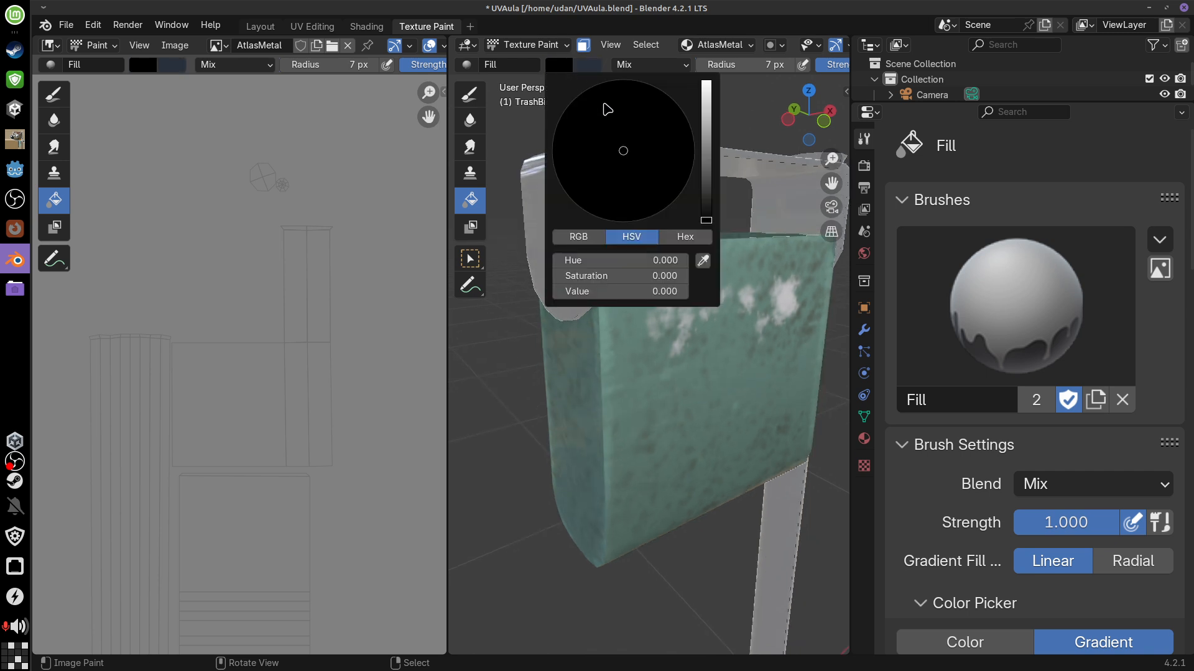
left_click_drag(709, 221, 710, 246)
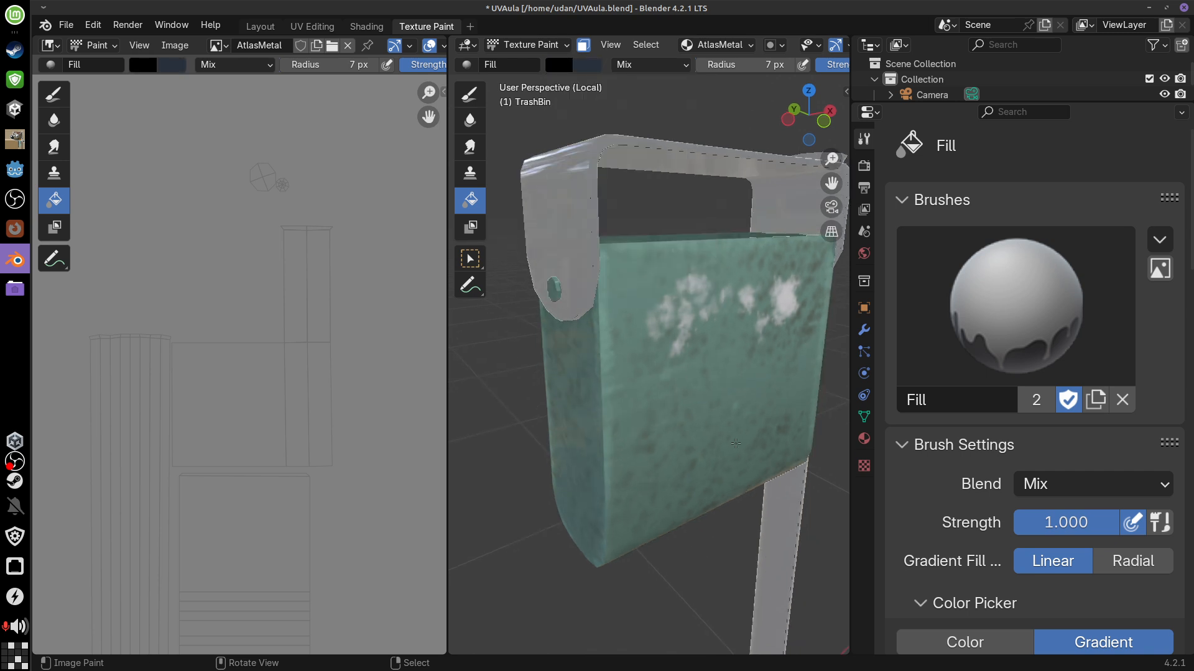
Try filling the masked bin faces with the Fill brush still in Gradient mode, and undo the gradient fills
left_click(720, 403)
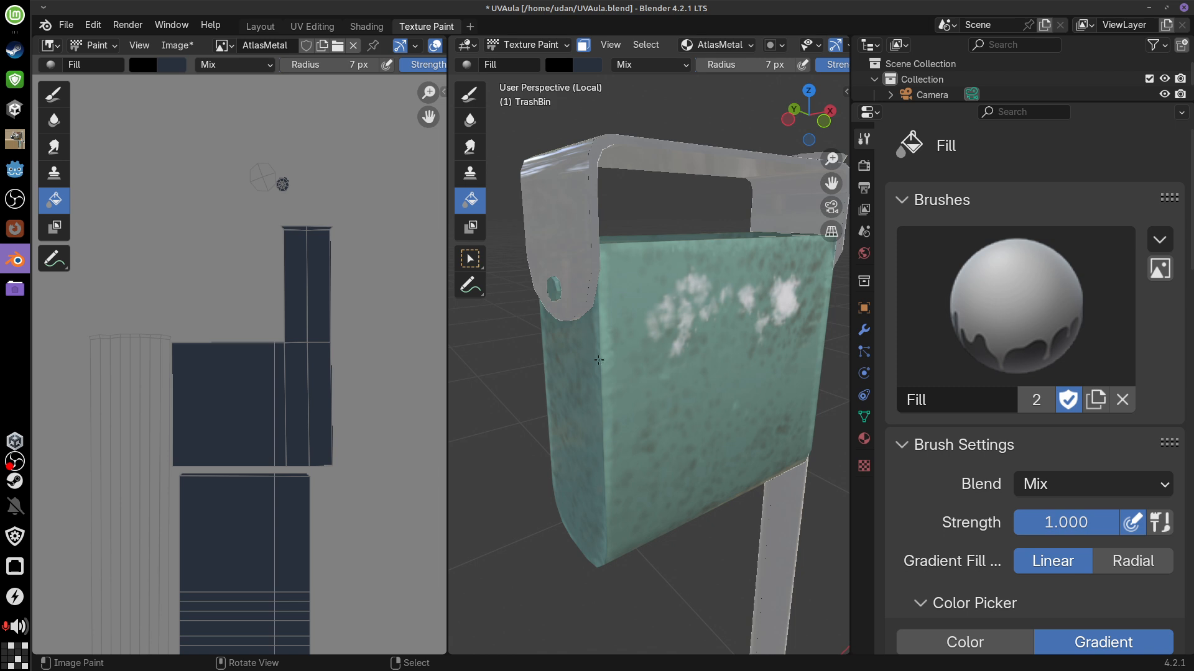
key("x")
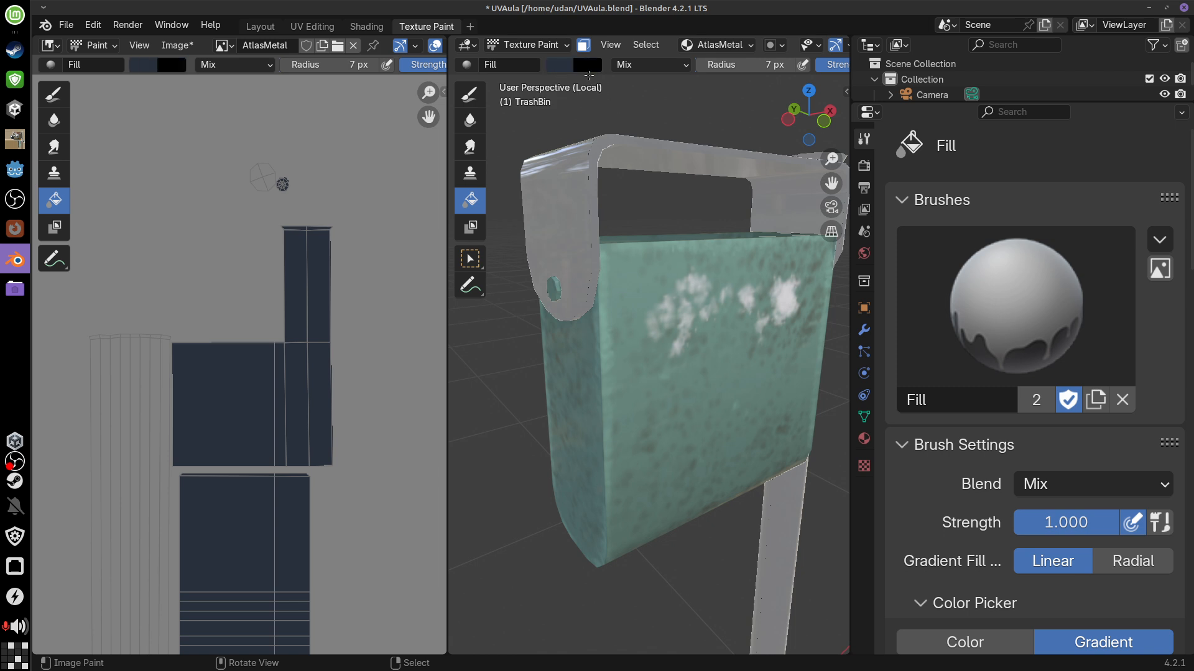
key("x")
left_click_drag(666, 320, 690, 375)
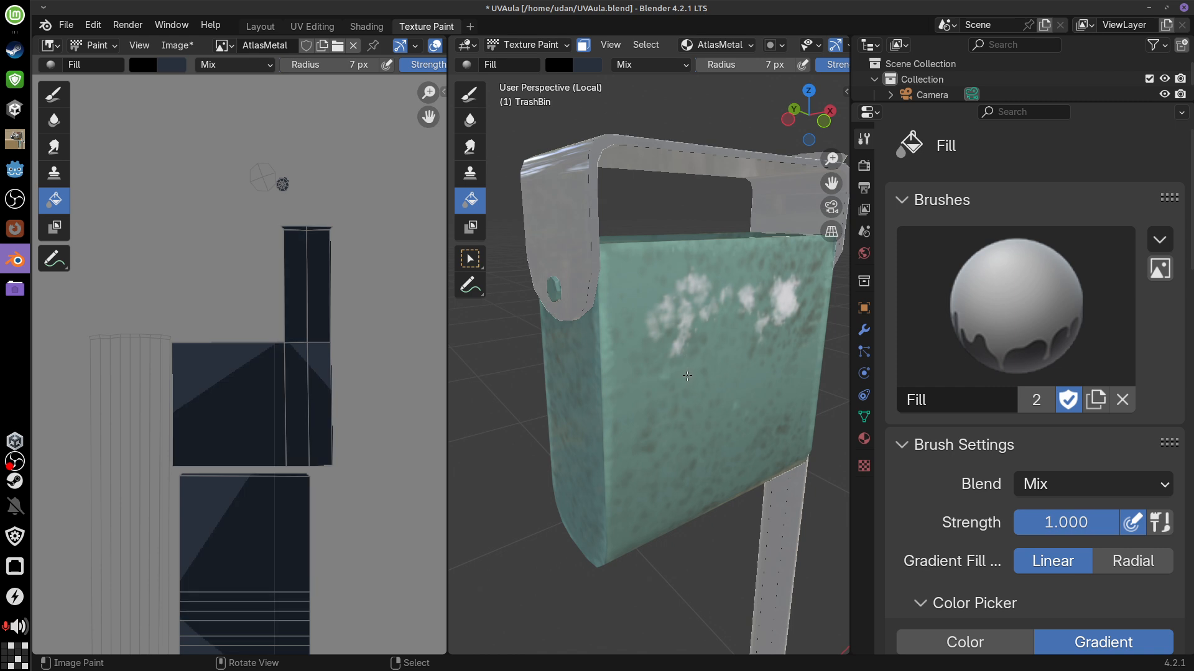
key("ctrl+z")
key("ctrl+z")
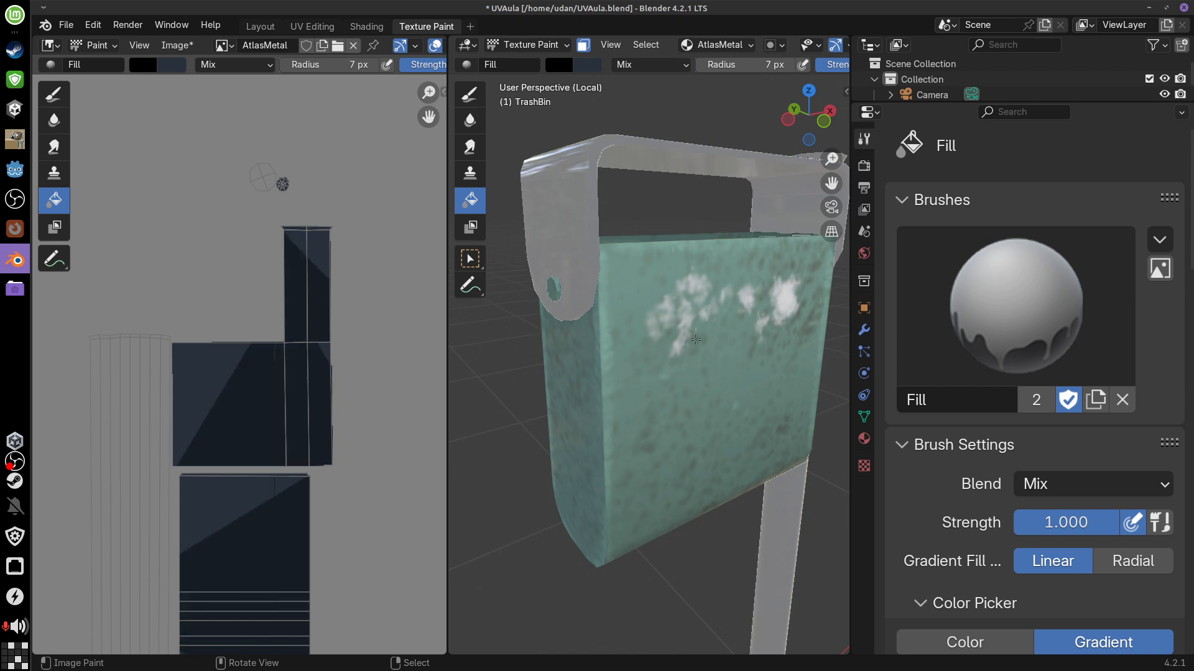
Change the Fill brush from Gradient to Color and fill the masked bin body and bolt with solid black
scroll(764, 69, "down", 5)
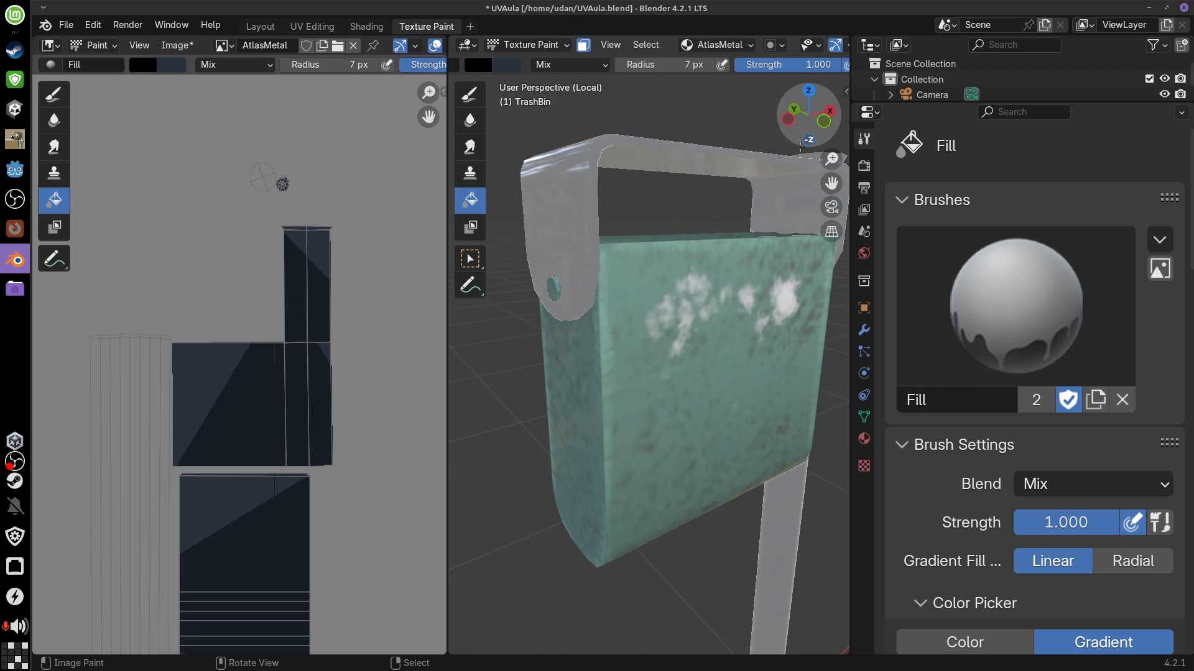
left_click(775, 65)
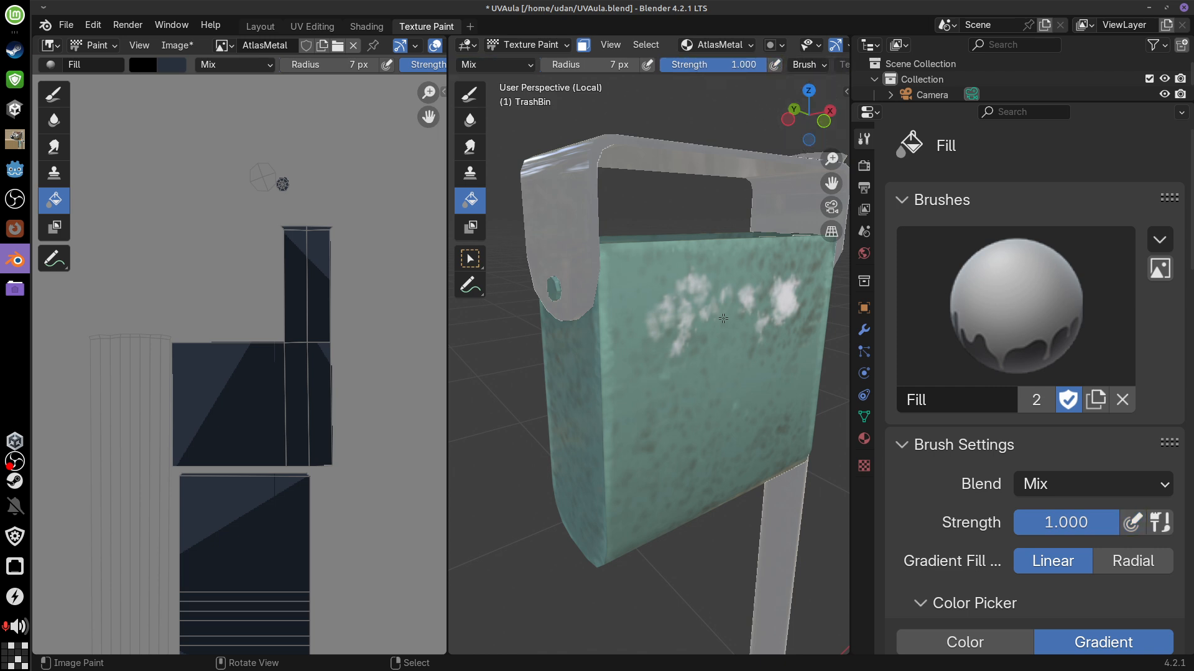
middle_click_drag(723, 318, 726, 302)
middle_click_drag(352, 486, 373, 240)
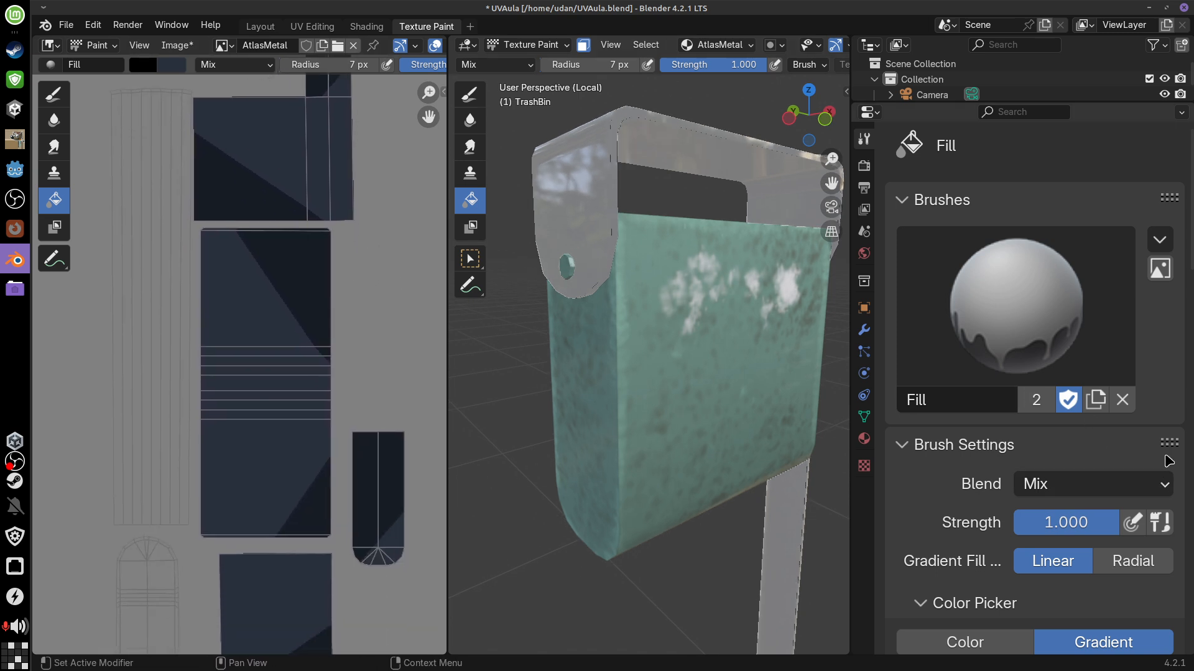
scroll(1169, 461, "down", 5)
left_click(965, 400)
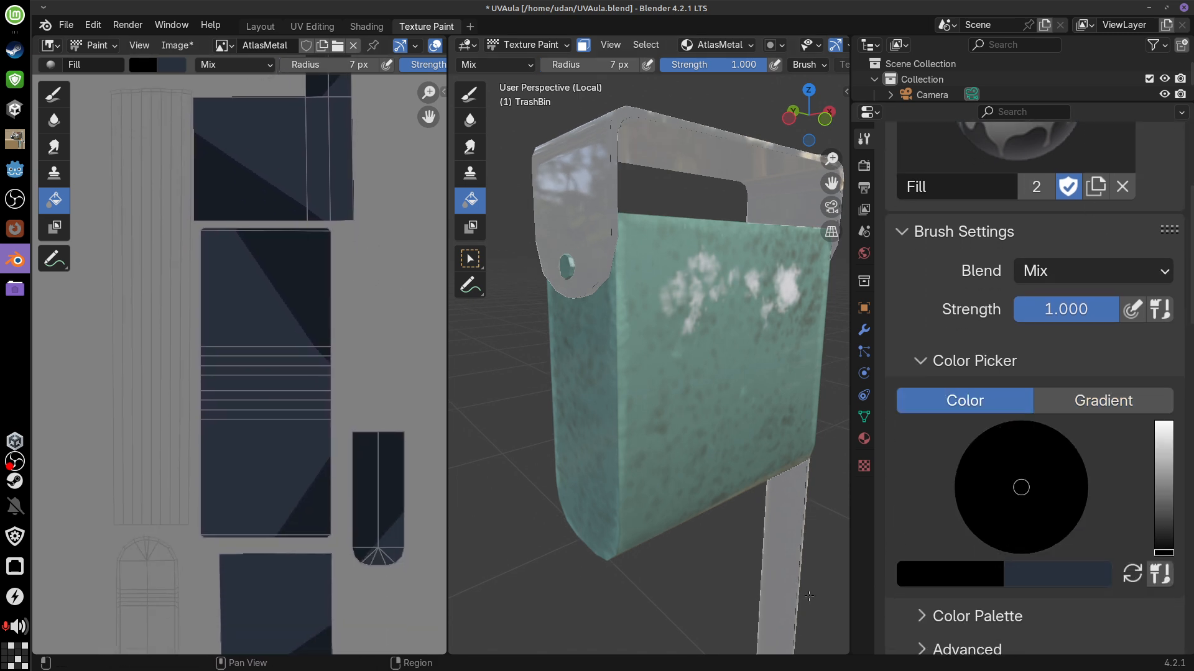
middle_click_drag(739, 429, 711, 427)
left_click(676, 373)
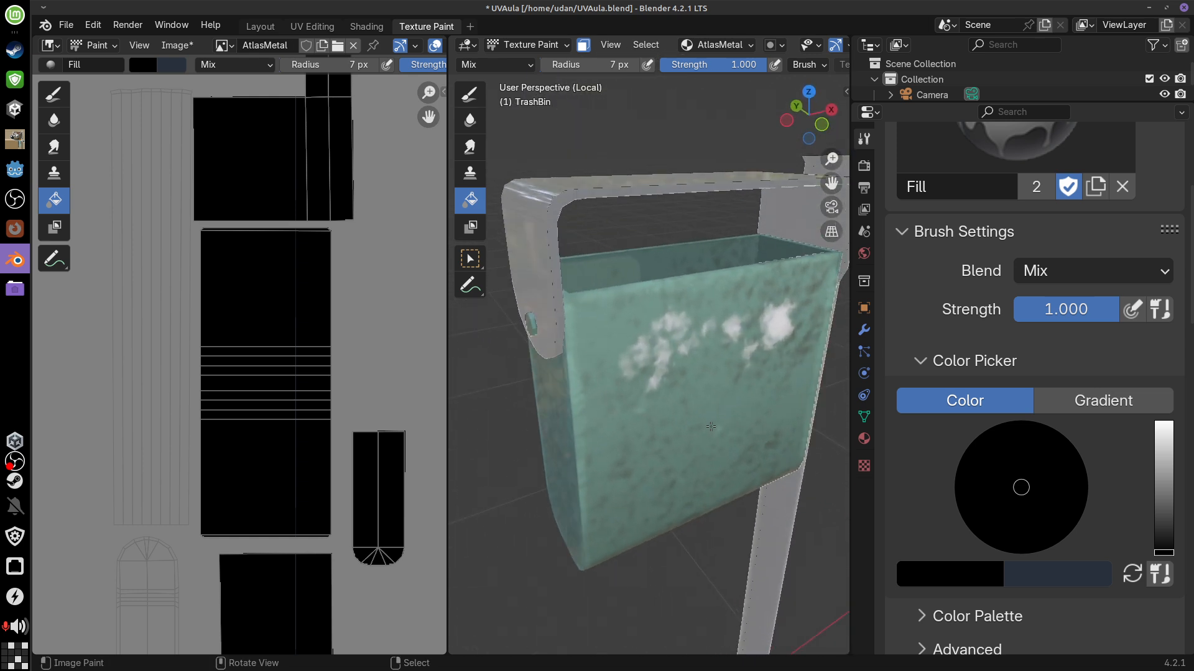
Invert the face selection and fill the bin's frame and pole with white on the metal map
key("ctrl+i")
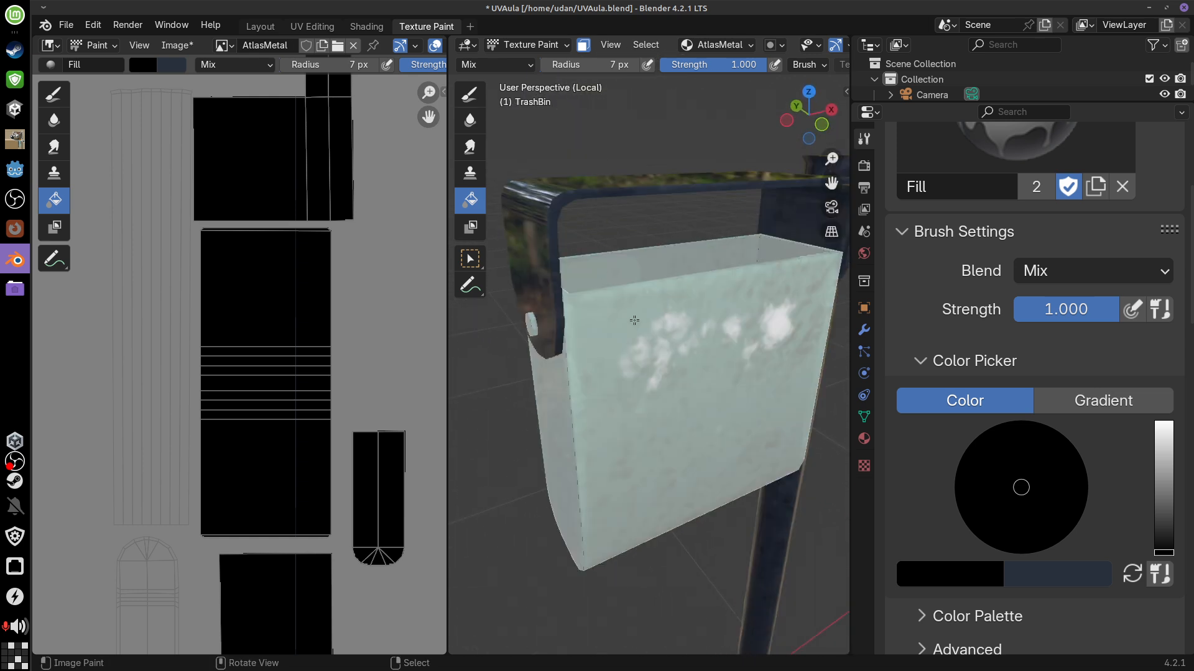
middle_click_drag(691, 402, 589, 89)
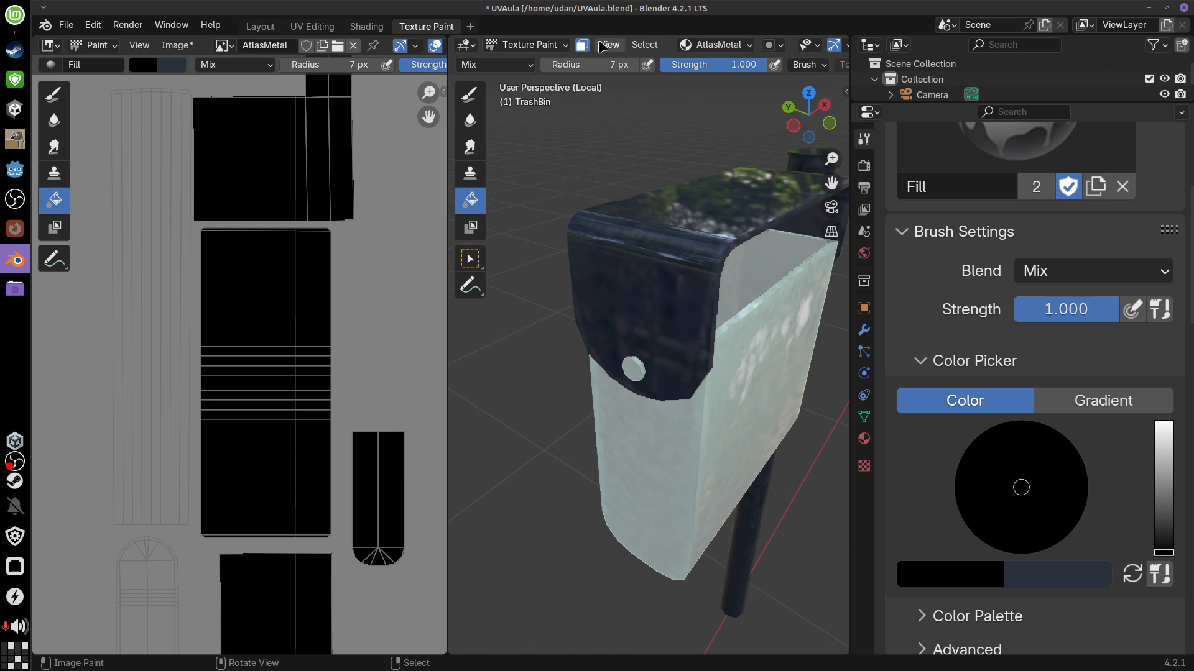
middle_click_drag(651, 48, 800, 56)
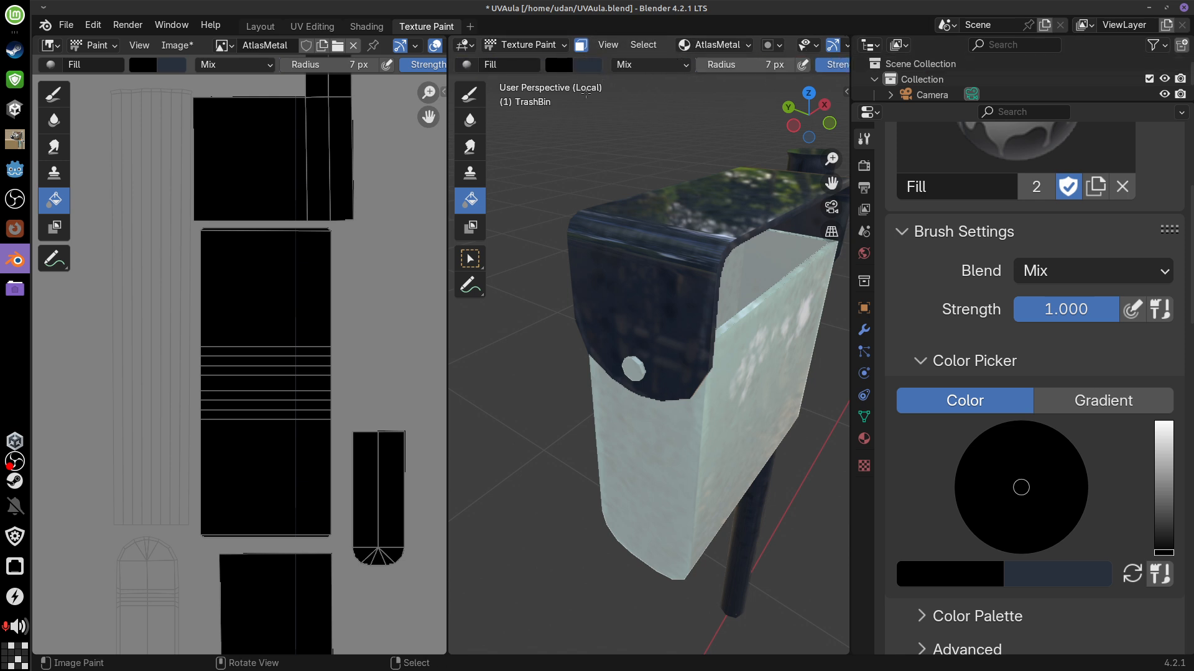
left_click(558, 64)
left_click_drag(706, 184, 706, 84)
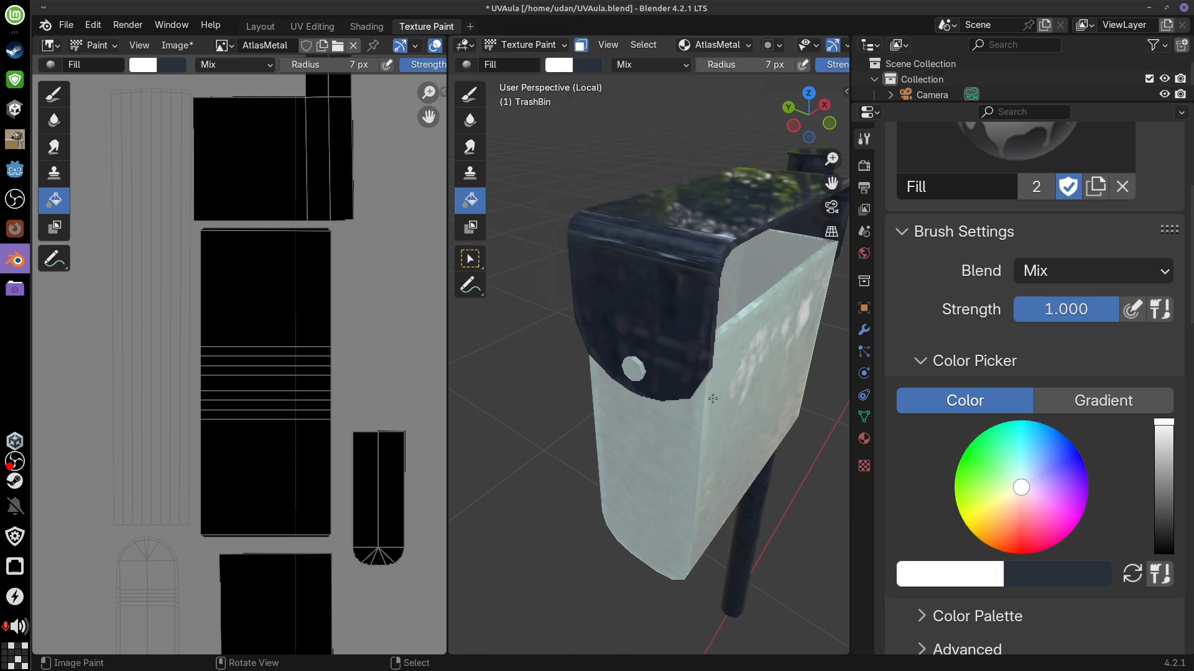
left_click(680, 277)
mouse_move(681, 278)
middle_mouse_down()
mouse_move(791, 460)
mouse_move(400, 472)
mouse_move(344, 548)
mouse_move(382, 563)
middle_mouse_up()
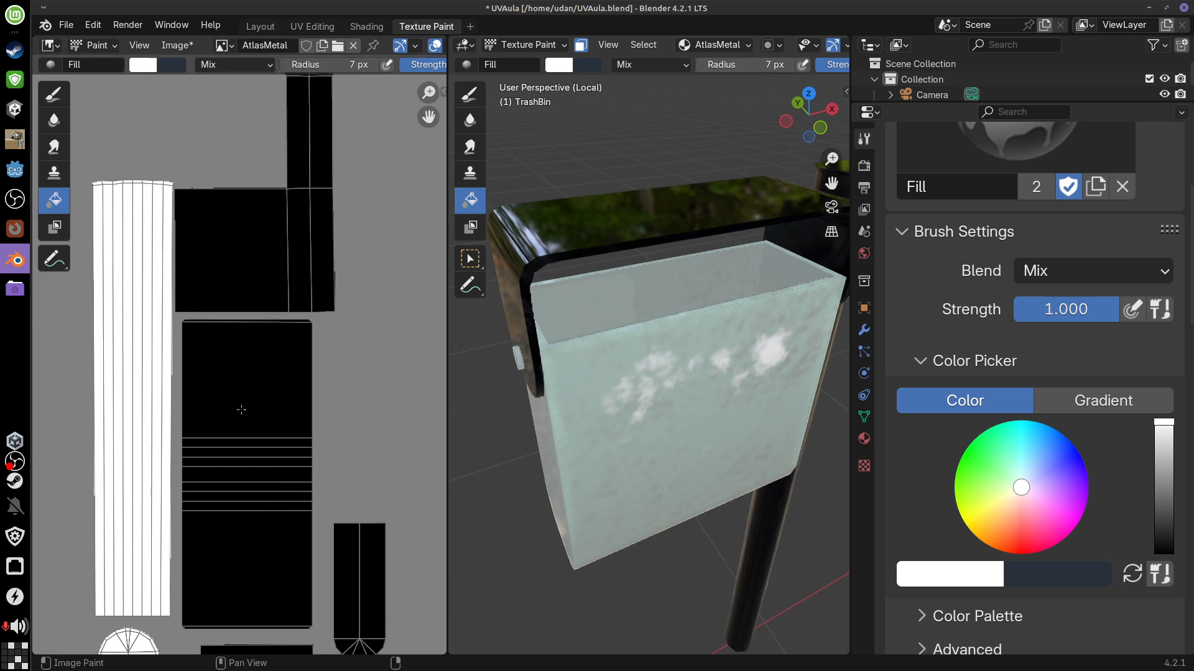
Switch to the Draw tool with the UdanAcrylicJitter brush and set its color to dark gray, Value about 0.245
middle_click_drag(761, 505, 699, 455)
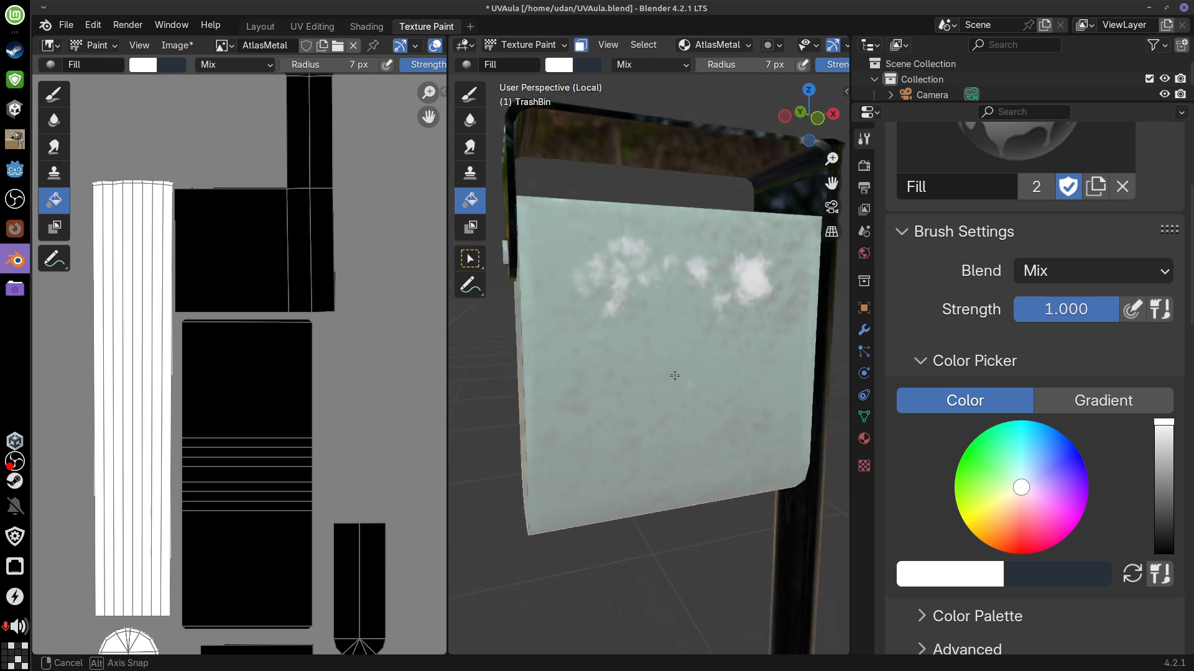
left_click(472, 93)
left_click(586, 67)
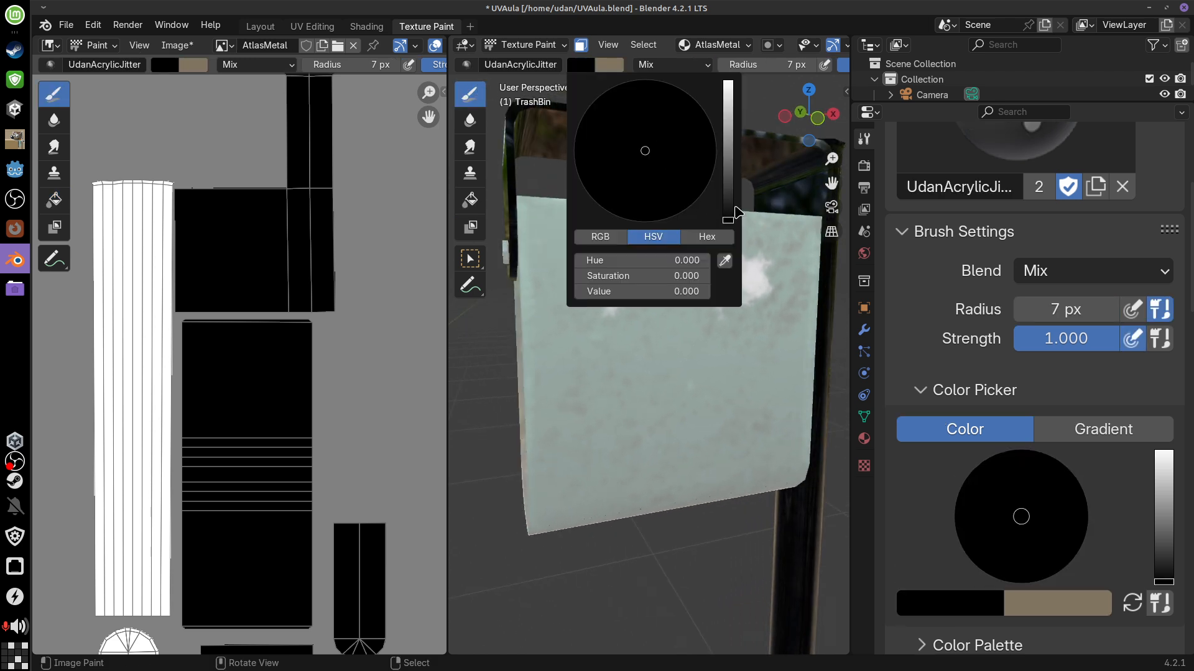
left_click_drag(729, 215, 734, 188)
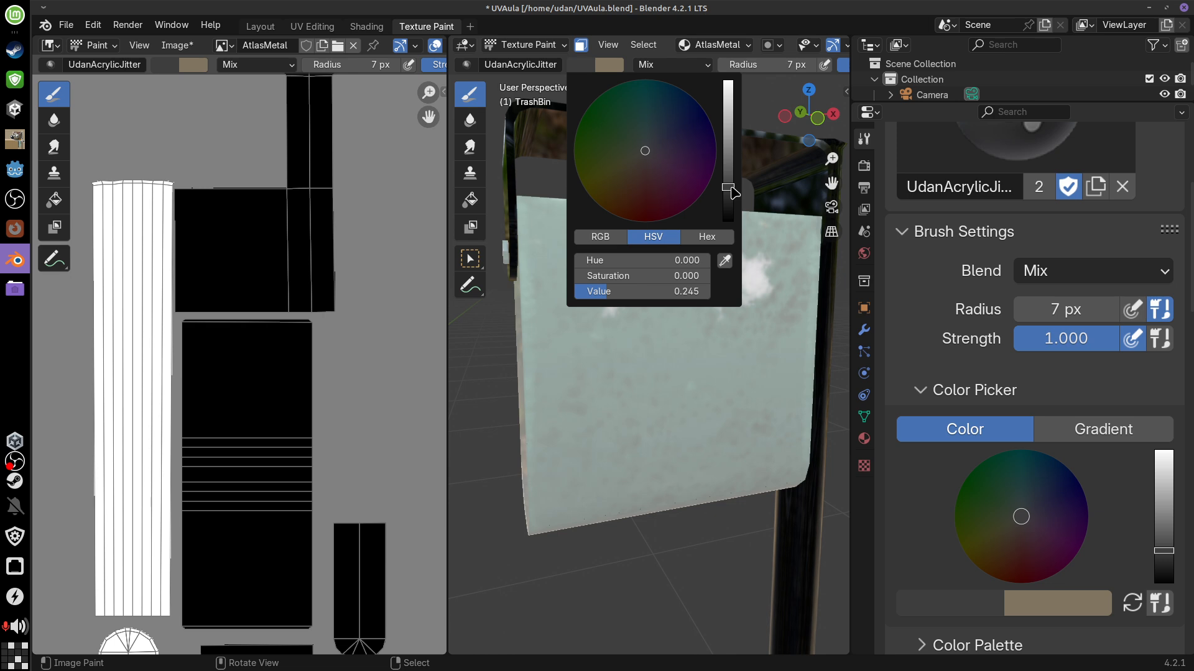
middle_click_drag(612, 538, 753, 324)
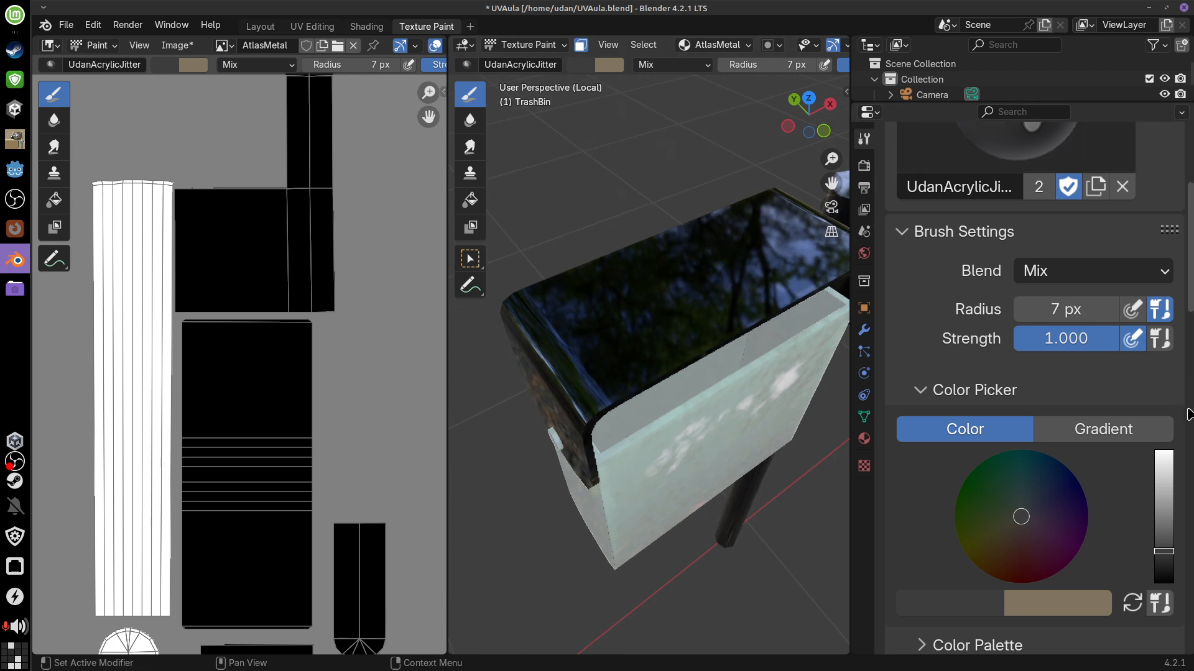
scroll(1190, 296, "up", 5)
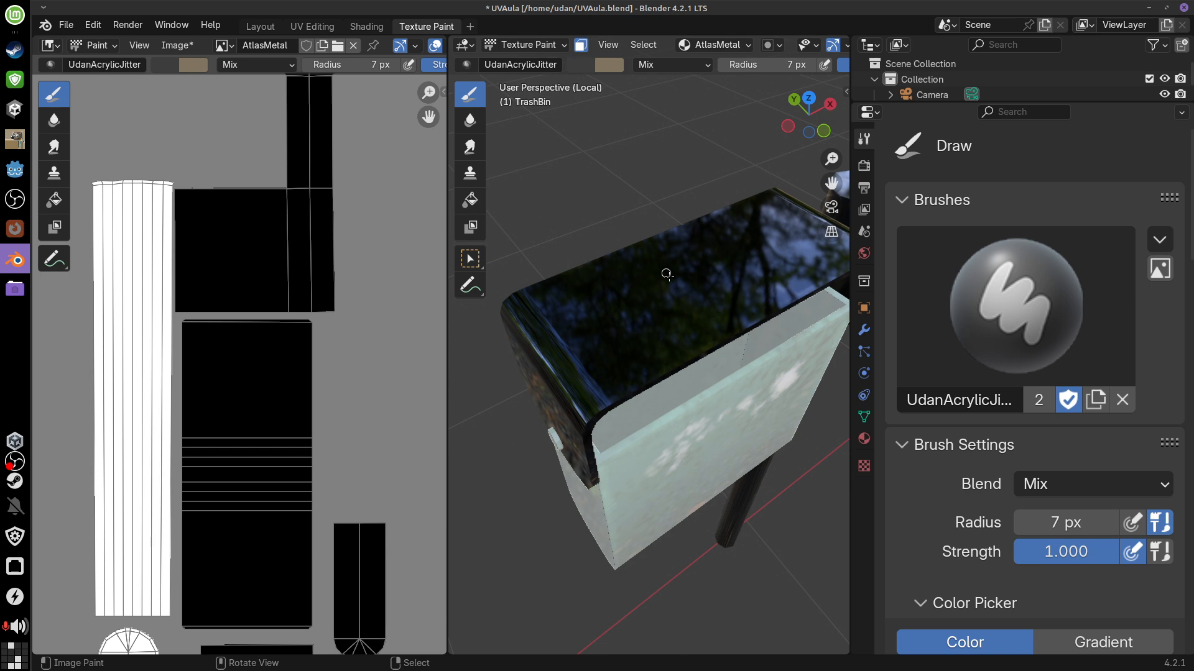
mouse_move(809, 330)
middle_mouse_down()
mouse_move(747, 334)
mouse_move(726, 358)
mouse_move(720, 347)
mouse_move(725, 393)
middle_mouse_up()
scroll(715, 406, "up", 2)
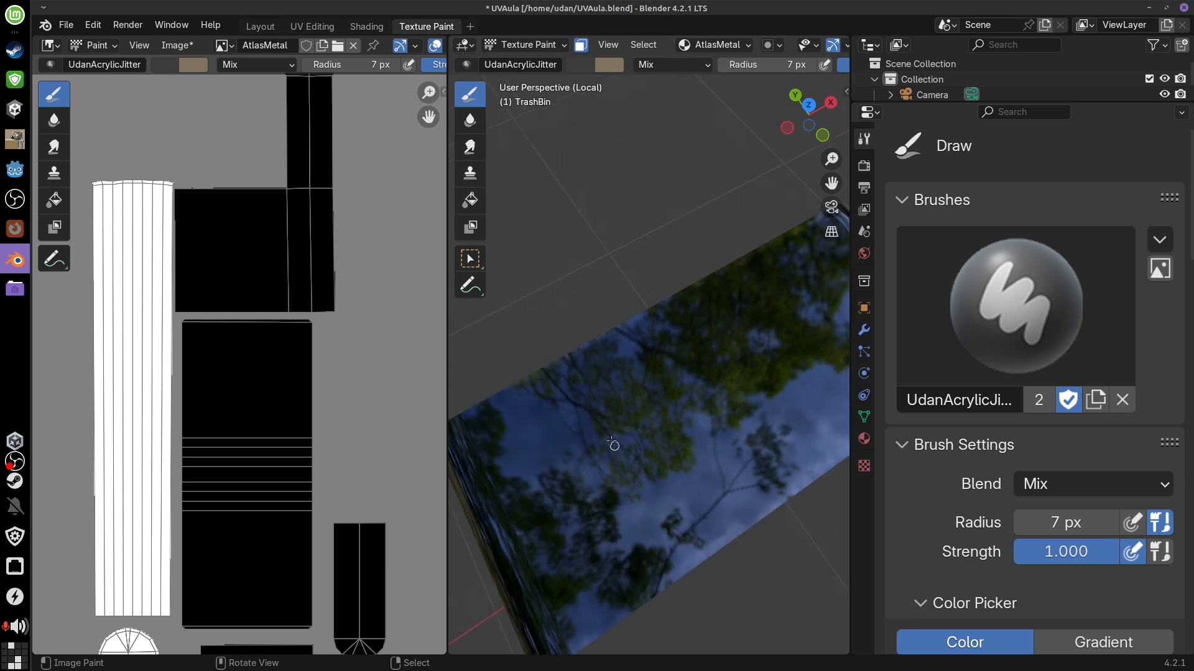
Enlarge the Draw brush radius to 151 px and paint dark gray variation over the top of the bin's frame
key("f")
left_click(707, 435)
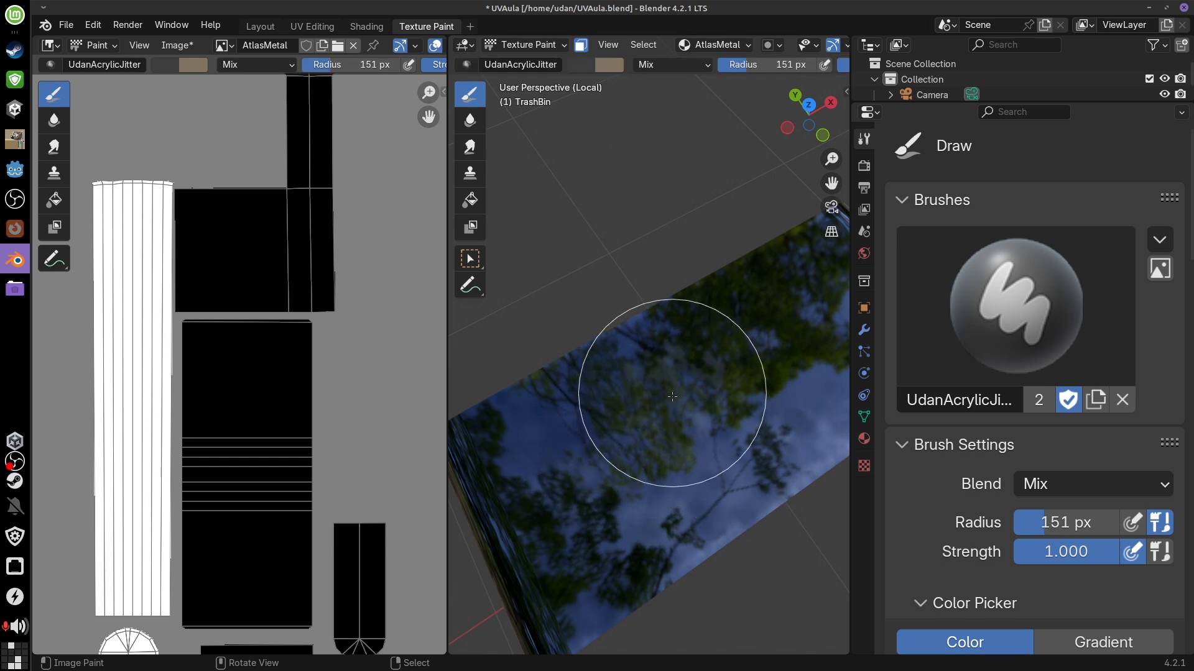
mouse_move(672, 394)
left_mouse_down()
mouse_move(736, 367)
mouse_move(733, 498)
mouse_move(588, 410)
mouse_move(591, 501)
left_mouse_up()
mouse_move(709, 432)
middle_mouse_down()
mouse_move(685, 424)
mouse_move(674, 398)
mouse_move(640, 419)
mouse_move(608, 405)
mouse_move(704, 307)
middle_mouse_up()
mouse_move(728, 394)
middle_mouse_down()
mouse_move(715, 439)
mouse_move(724, 378)
mouse_move(640, 373)
middle_mouse_up()
mouse_move(714, 346)
middle_mouse_down()
mouse_move(660, 393)
mouse_move(759, 381)
mouse_move(722, 342)
middle_mouse_up()
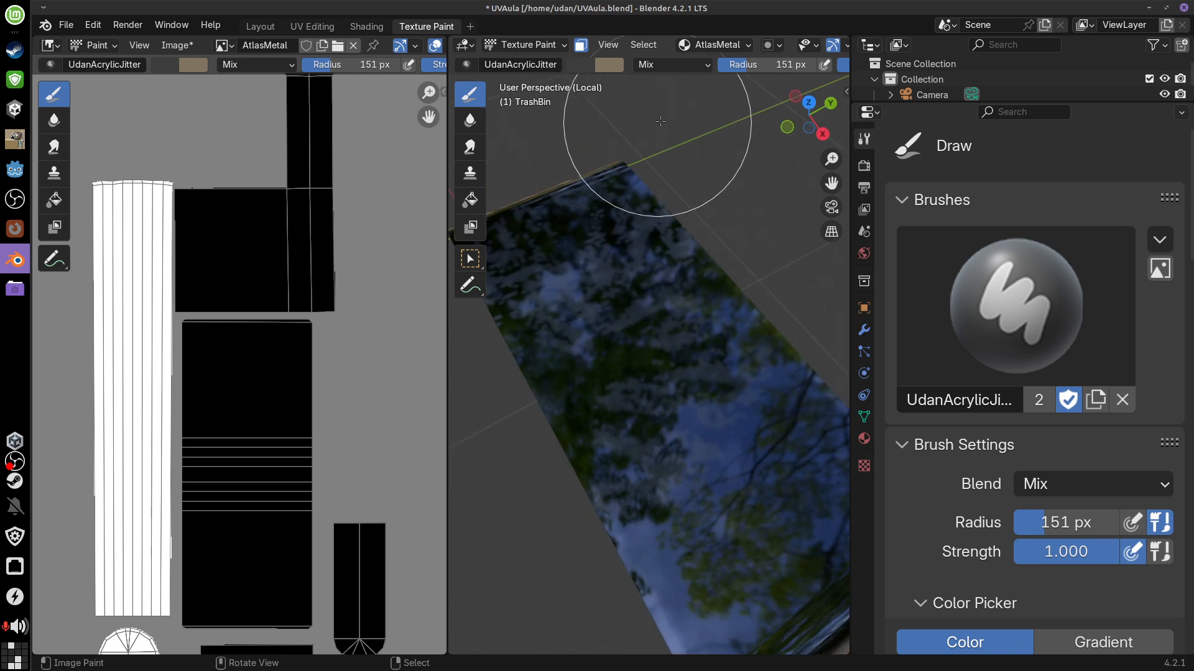
Lighten the brush color to gray with Value 0.694 and reduce the brush radius to 32 px
left_click(609, 64)
left_click(729, 173)
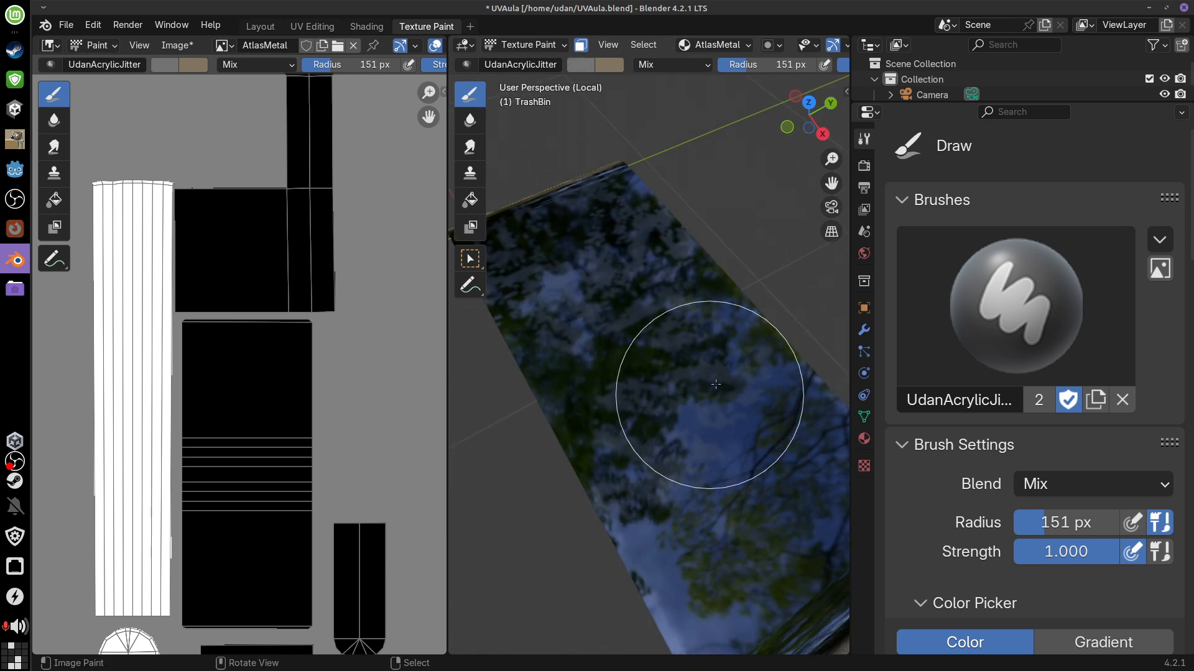
middle_click_drag(695, 329, 720, 293)
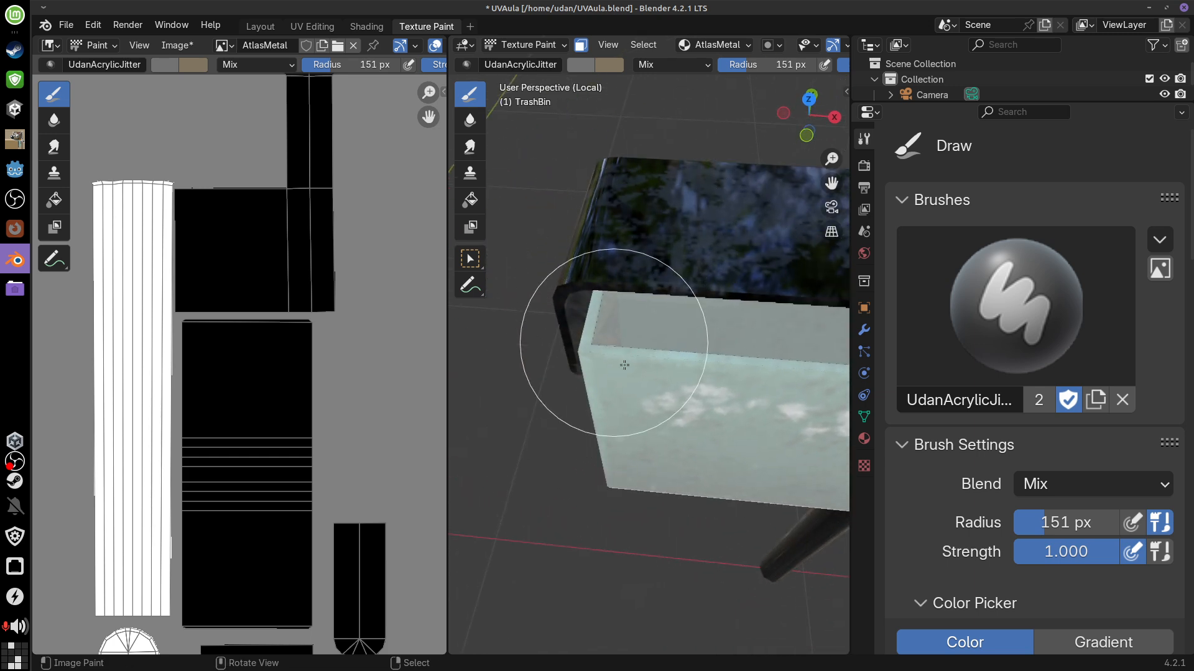
mouse_move(613, 346)
middle_mouse_down()
mouse_move(706, 178)
mouse_move(707, 266)
middle_mouse_up()
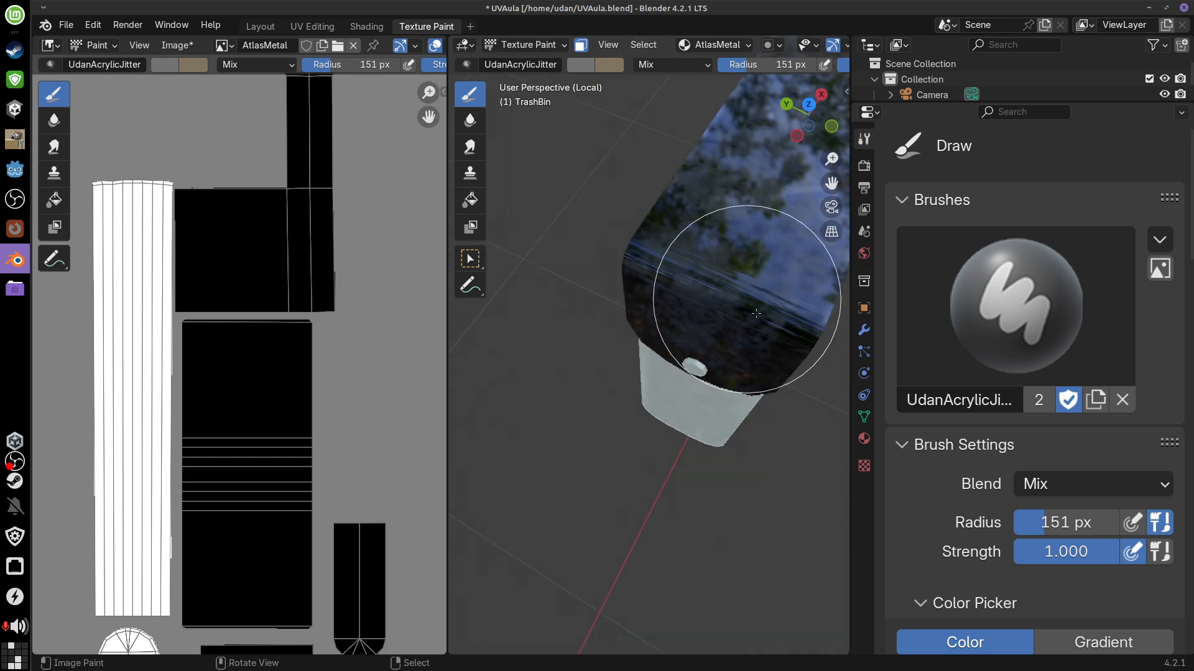
left_click(580, 64)
left_click_drag(728, 158, 728, 127)
key("bracketleft")
key("bracketleft")
key("bracketleft")
key("bracketleft")
key("bracketleft")
key("bracketleft")
key("bracketleft")
key("bracketleft")
key("bracketleft")
key("bracketleft")
key("bracketleft")
key("bracketleft")
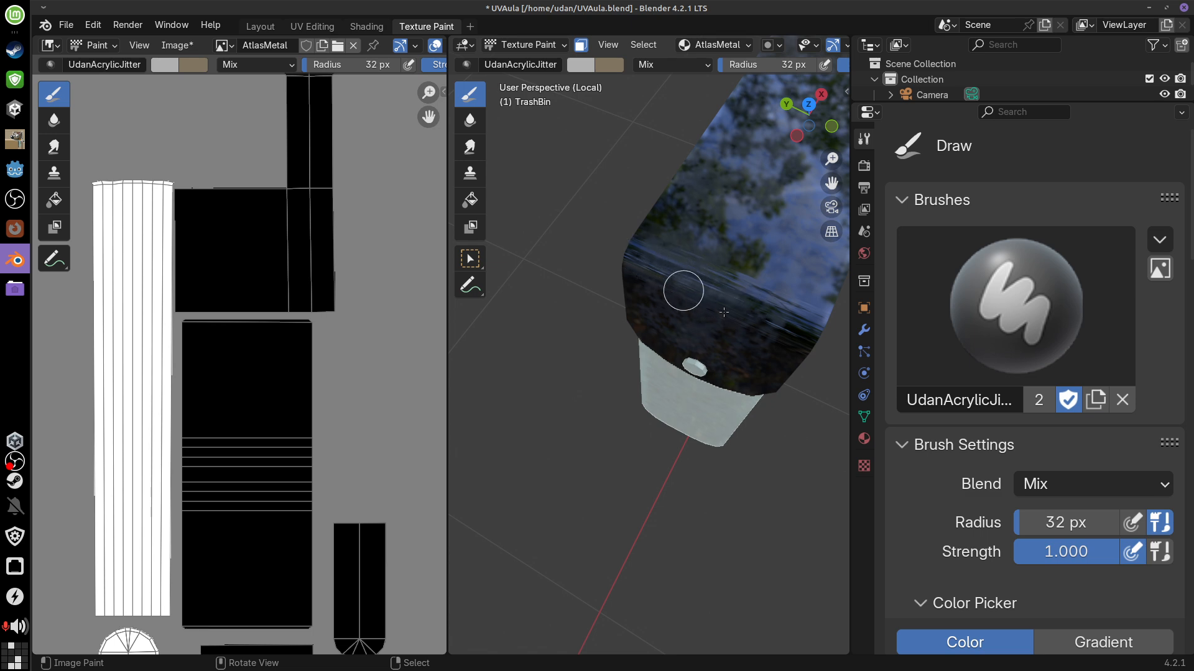
Paint light gray strokes over the lower end of the pole
middle_click_drag(725, 312, 727, 327)
middle_click_drag(668, 265, 796, 239)
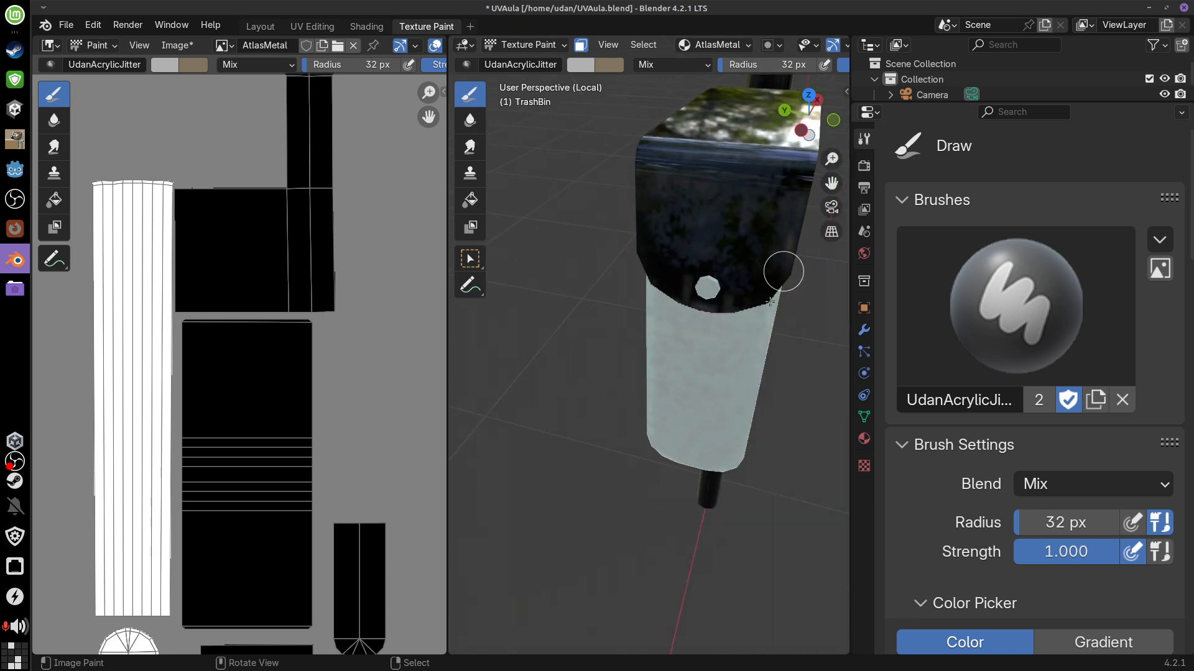
middle_click_drag(710, 279, 720, 252)
middle_click_drag(775, 294, 699, 305)
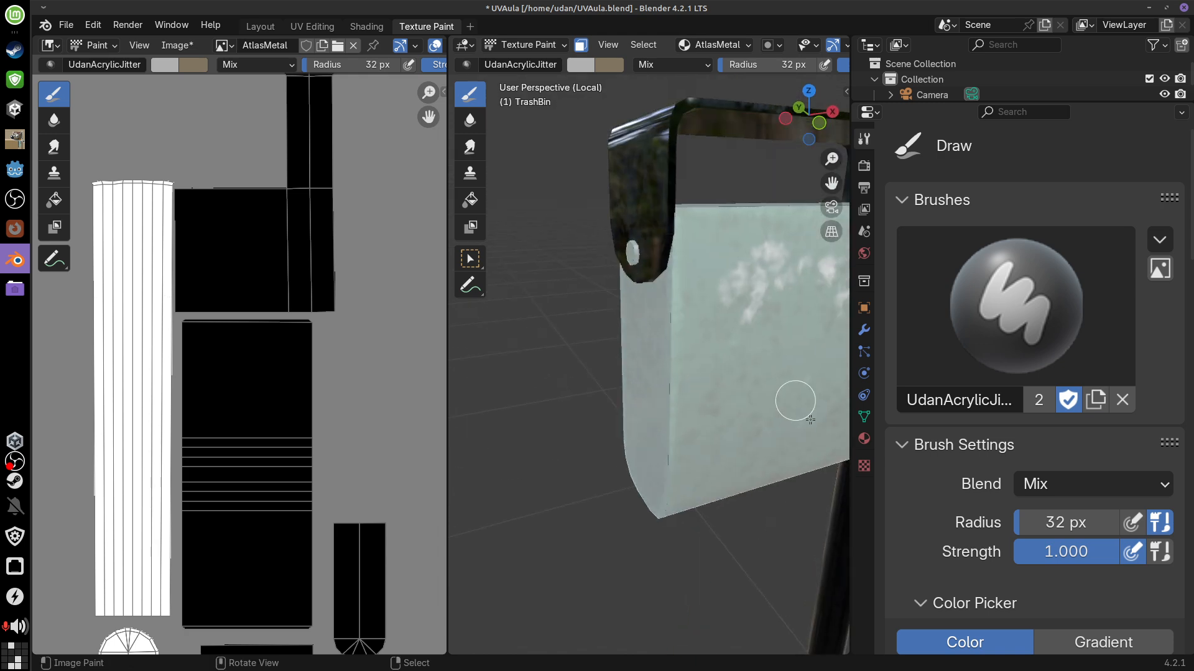
middle_click_drag(795, 400, 725, 348)
middle_click_drag(749, 398, 728, 429, "shift")
mouse_move(712, 428)
left_mouse_down()
mouse_move(688, 423)
mouse_move(690, 462)
left_mouse_up()
middle_click_drag(746, 434, 689, 482)
mouse_move(684, 479)
left_mouse_down()
mouse_move(695, 430)
mouse_move(659, 348)
mouse_move(677, 249)
left_mouse_up()
Darken the brush color to Value 0.310 and paint over the base of the pole from the first sides
left_click(587, 65)
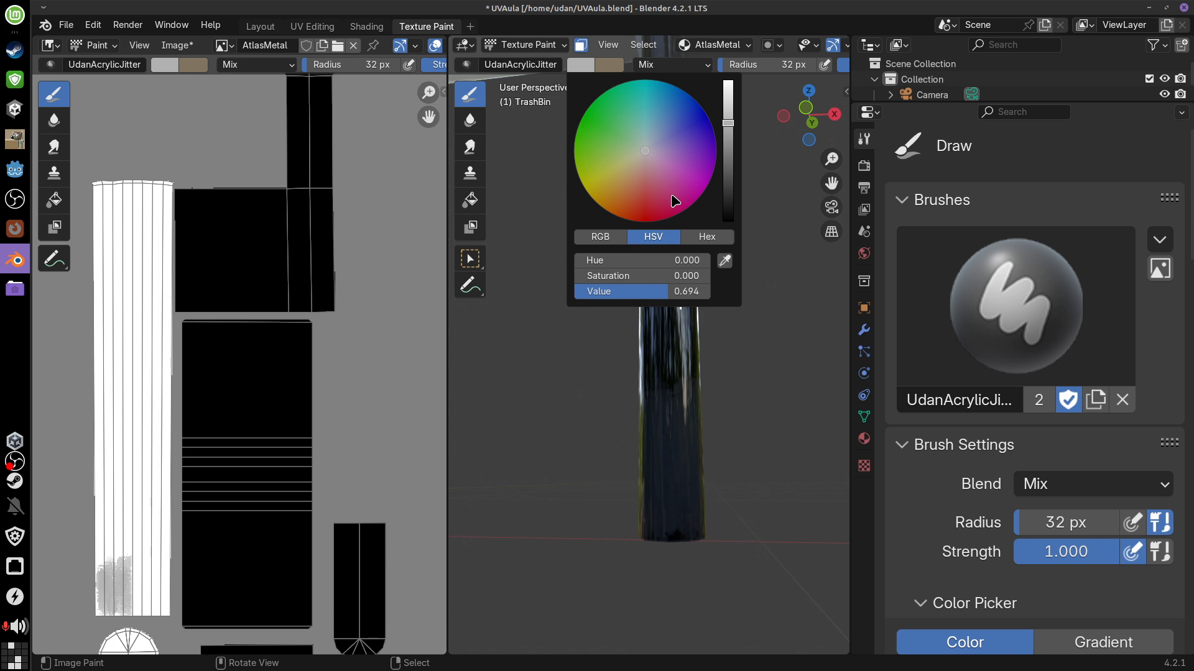
left_click_drag(735, 138, 727, 179)
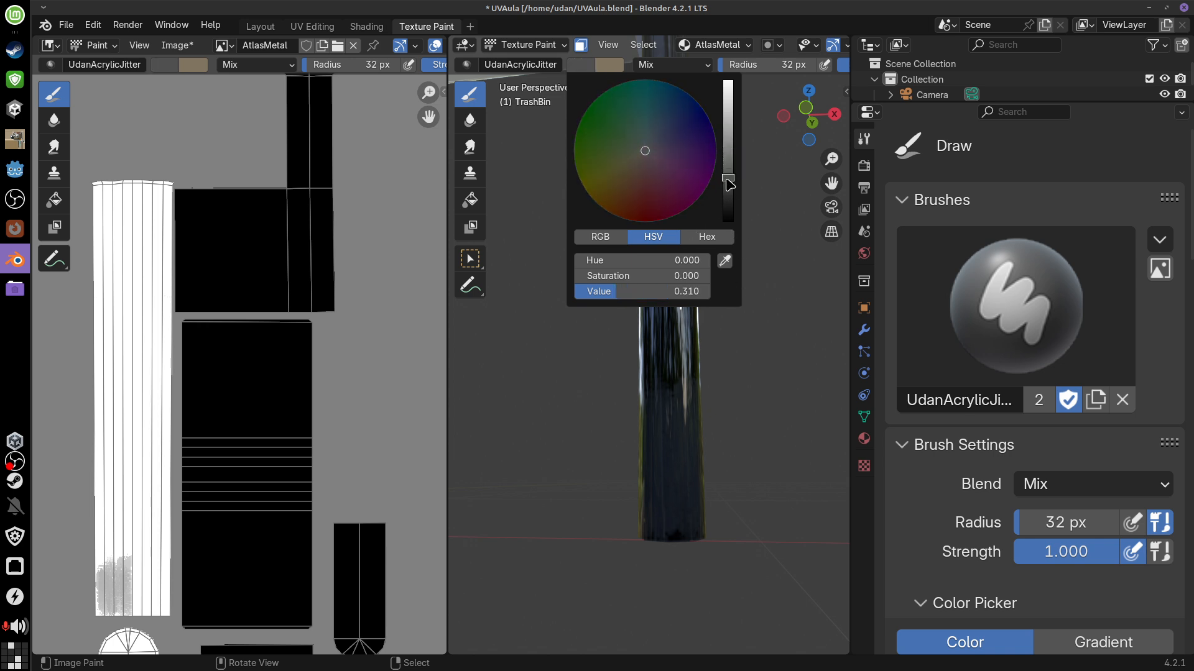
mouse_move(696, 541)
left_mouse_down()
mouse_move(666, 445)
mouse_move(717, 523)
left_mouse_up()
middle_click_drag(716, 523, 677, 515)
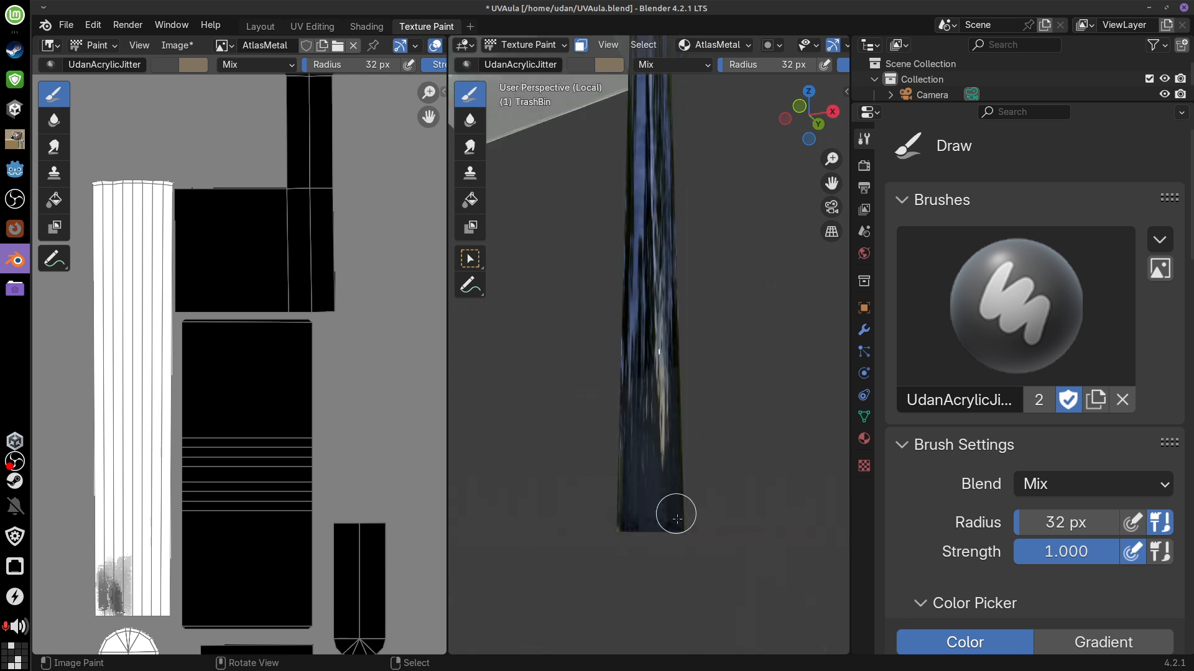
mouse_move(677, 514)
left_mouse_down()
mouse_move(674, 399)
mouse_move(676, 491)
left_mouse_up()
mouse_move(676, 504)
middle_mouse_down()
mouse_move(776, 520)
mouse_move(772, 538)
middle_mouse_up()
left_click_drag(724, 437, 709, 413)
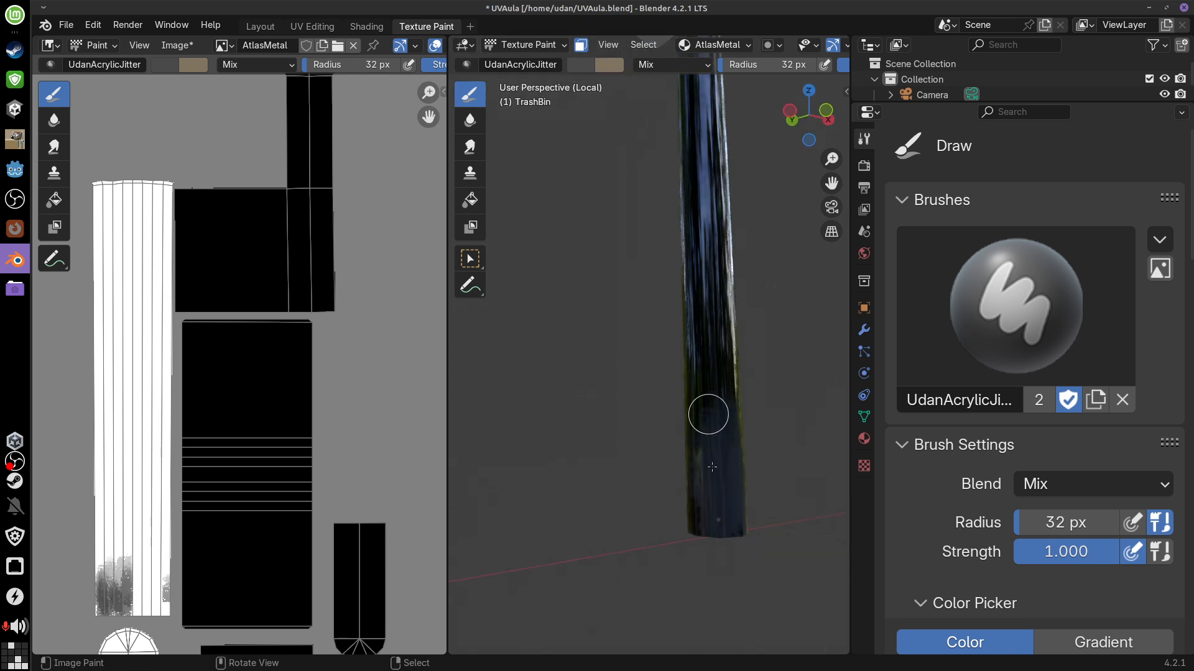
Paint dark gray vertical strokes around the remaining sides of the pole's base
middle_click_drag(709, 412, 801, 418)
mouse_move(714, 517)
left_mouse_down()
mouse_move(690, 519)
mouse_move(696, 448)
left_mouse_up()
mouse_move(696, 448)
middle_mouse_down()
mouse_move(814, 469)
mouse_move(647, 493)
middle_mouse_up()
left_click_drag(647, 493, 618, 476)
left_click_drag(621, 417, 643, 502)
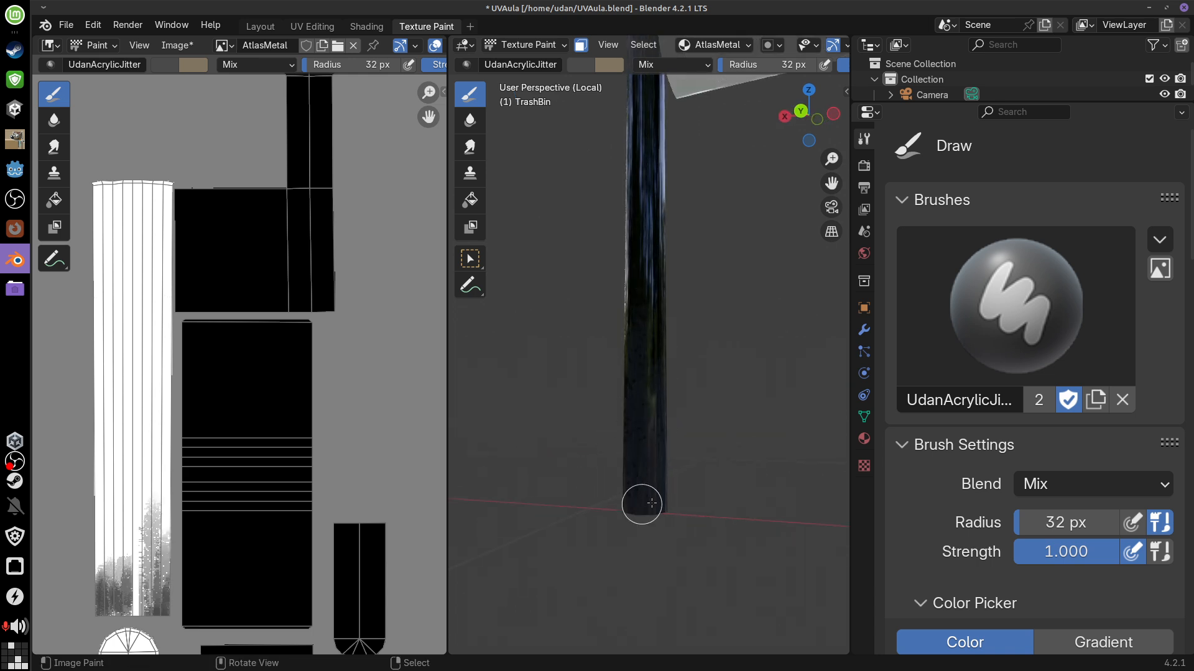
middle_click_drag(669, 488, 689, 491)
mouse_move(642, 429)
left_mouse_down()
mouse_move(618, 366)
mouse_move(617, 547)
left_mouse_up()
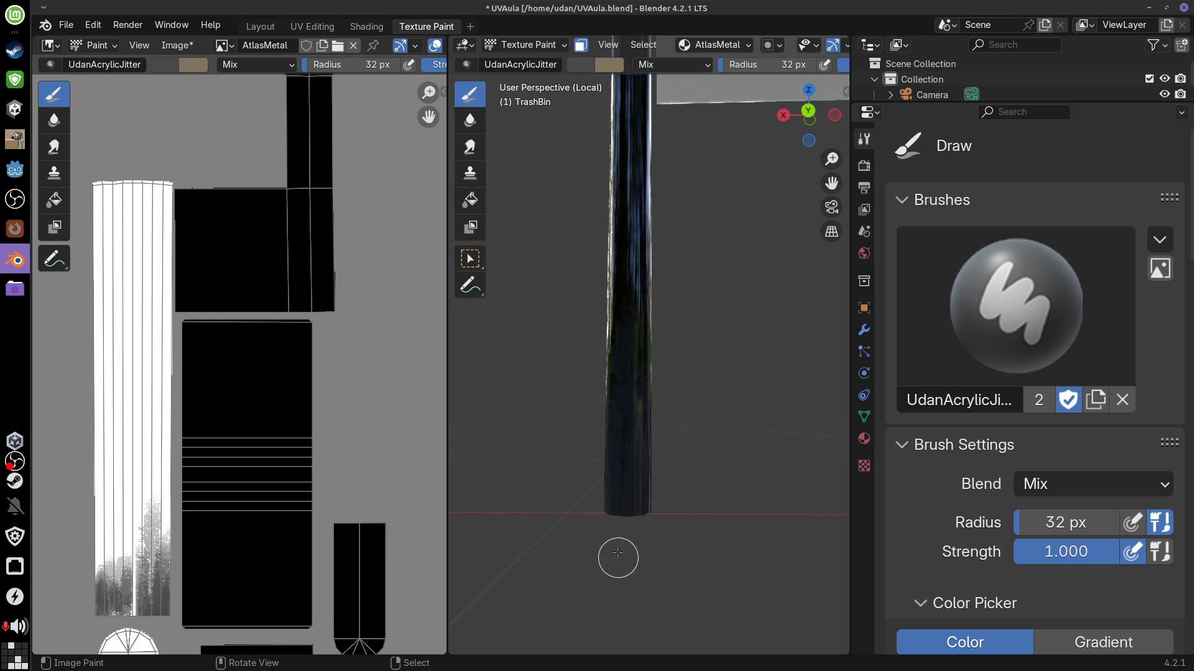
Fill the white gaps around the pole's base and extend the dark gray strokes unevenly up the pole
middle_click_drag(617, 485, 674, 511)
left_click_drag(582, 462, 582, 447)
middle_click_drag(582, 449, 622, 465)
left_click_drag(585, 508, 578, 516)
mouse_move(653, 469)
middle_mouse_down()
mouse_move(728, 437)
mouse_move(684, 526)
middle_mouse_up()
middle_click_drag(743, 524, 711, 535)
left_click_drag(713, 475, 721, 330)
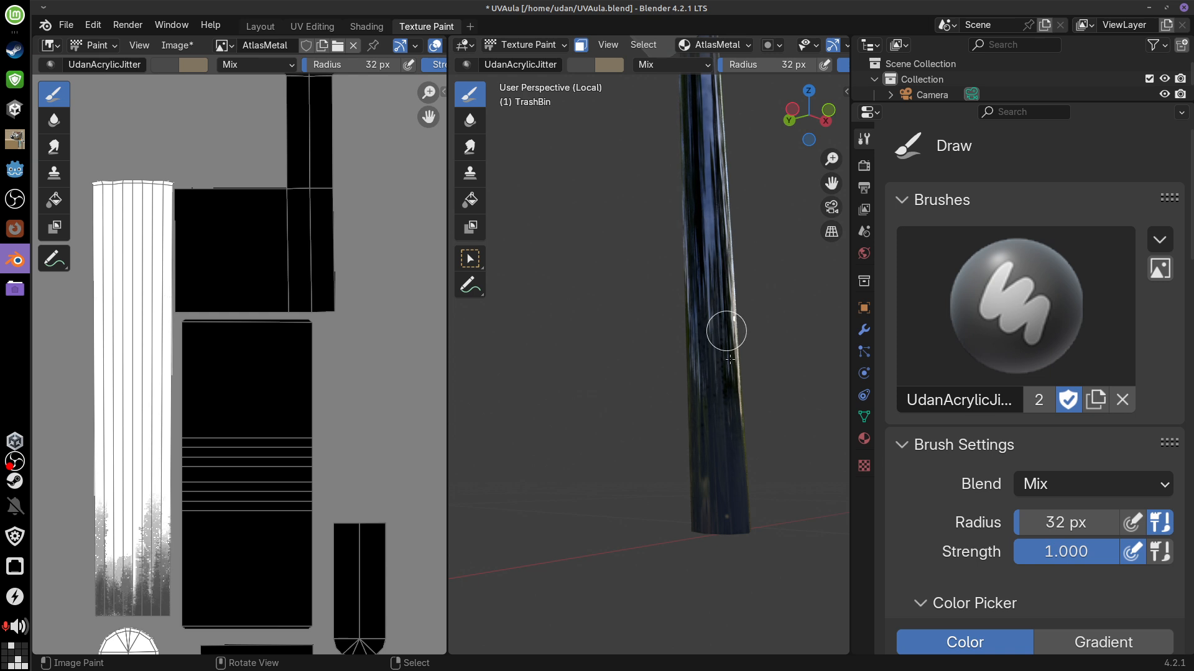
mouse_move(708, 323)
middle_mouse_down()
mouse_move(771, 361)
mouse_move(777, 323)
middle_mouse_up()
left_click_drag(721, 453, 734, 317)
Try a long dark gray stroke up the middle of the pole and undo it
mouse_move(740, 308)
middle_mouse_down()
mouse_move(696, 221)
mouse_move(719, 368)
mouse_move(696, 522)
mouse_move(728, 250)
middle_mouse_up()
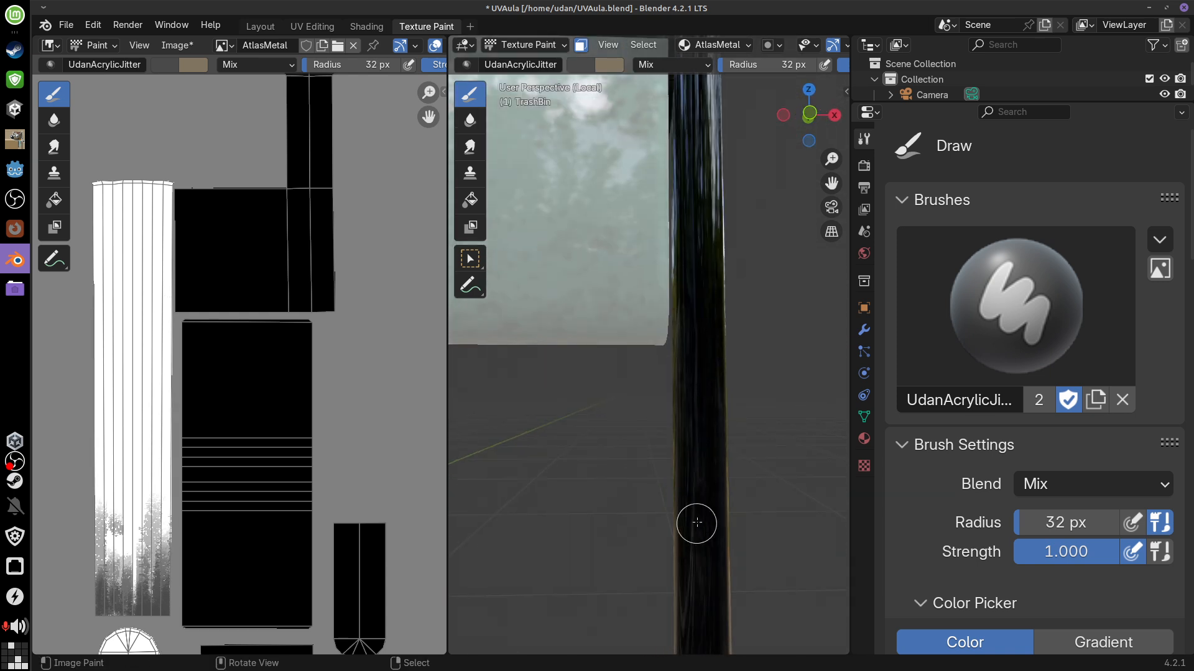
left_click_drag(692, 520, 715, 213)
key("ctrl+z")
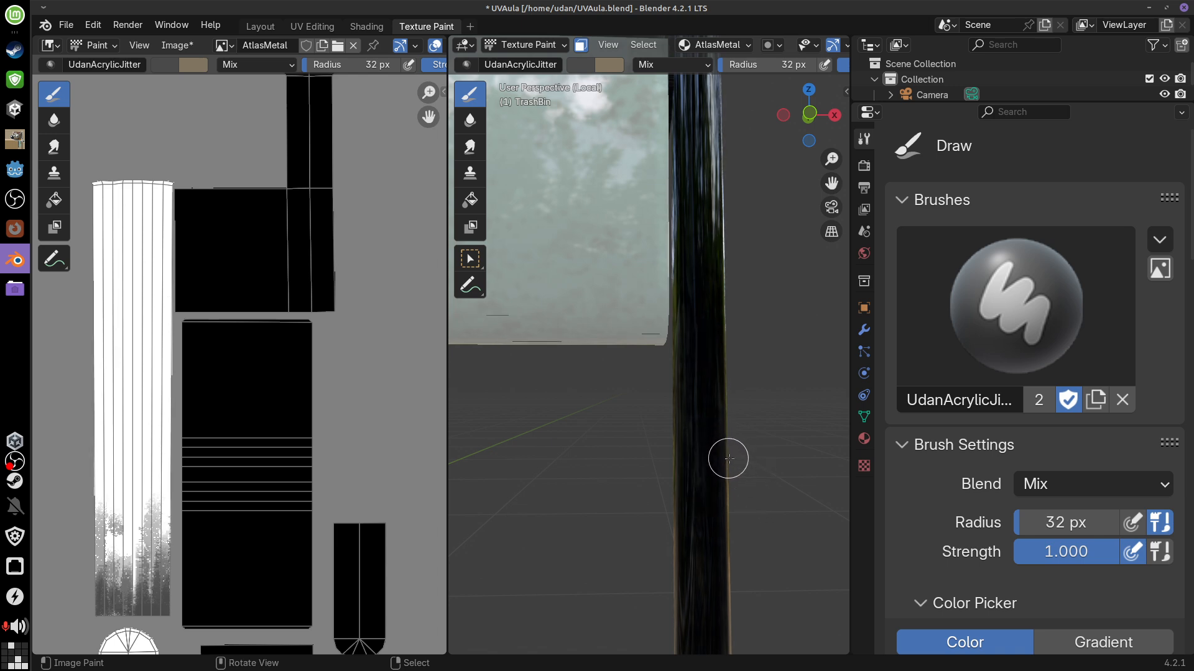
Try painting the pole's UV strip directly on the image with a 134 px brush, and undo the stroke
key("f")
left_click(813, 465)
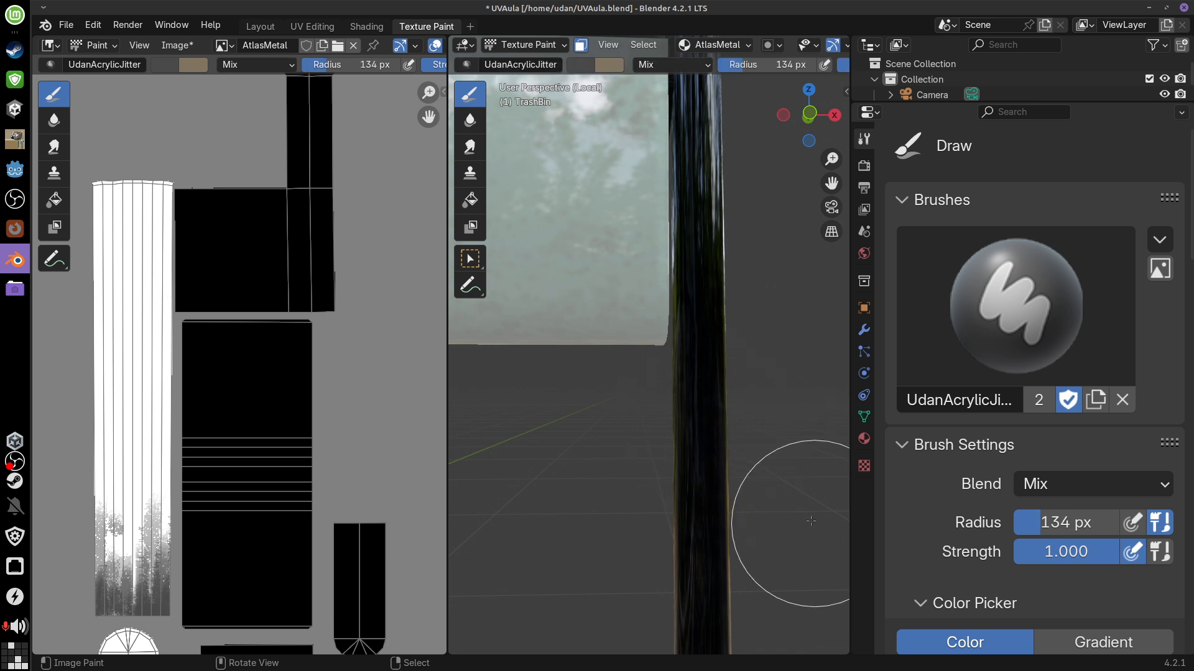
middle_click_drag(817, 524, 735, 502)
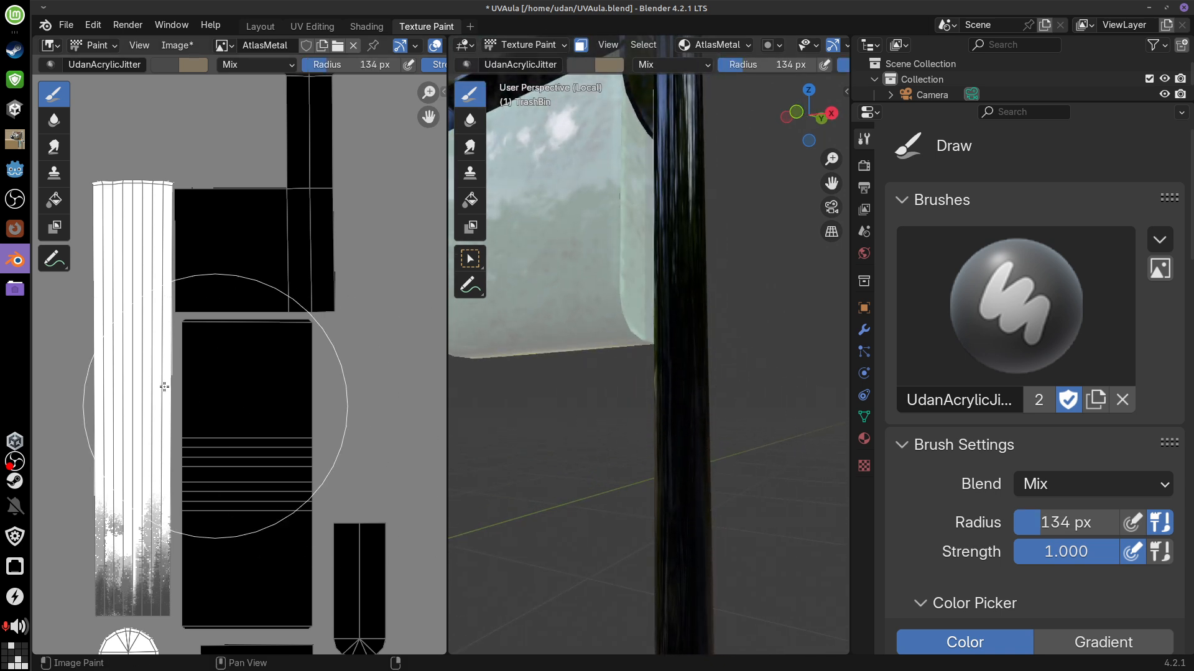
left_click_drag(163, 382, 125, 395)
key("ctrl+z")
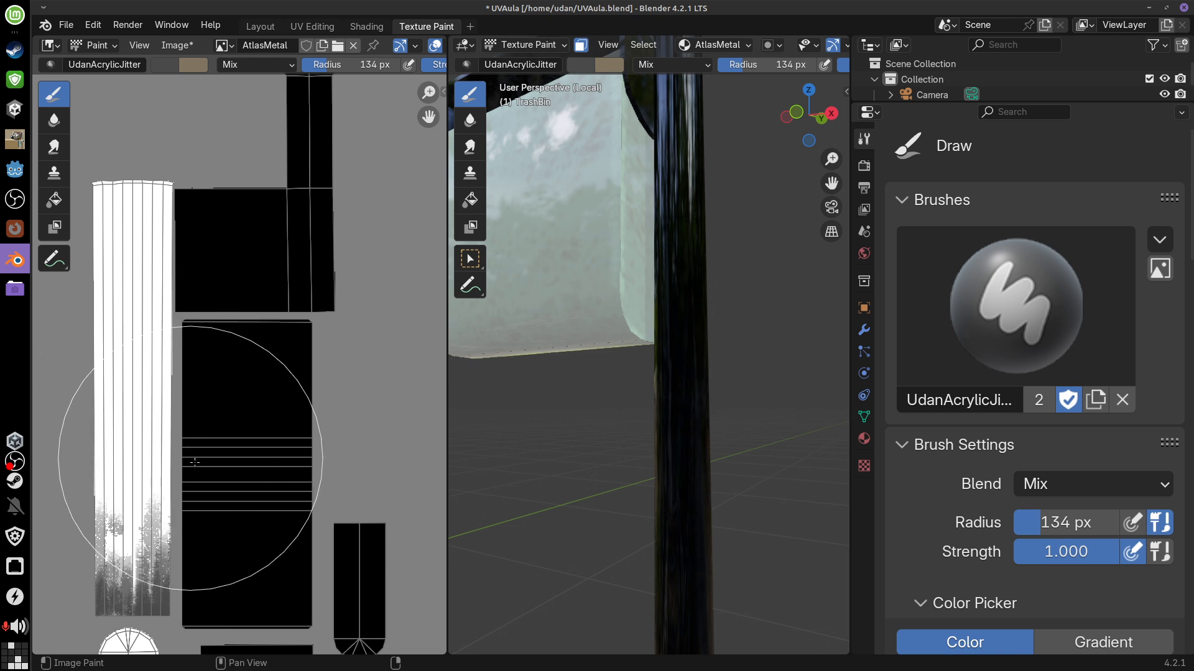
Reduce the brush radius to 51 px to fit the width of the pole's UV strip
key("f")
left_click(160, 474)
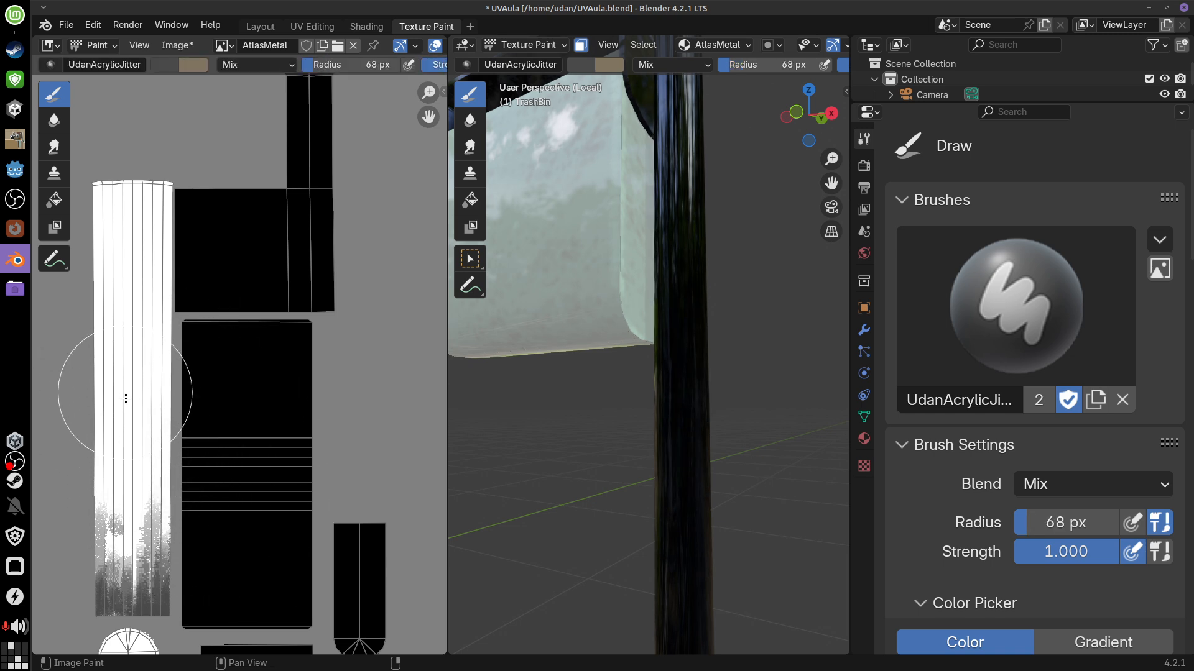
middle_click_drag(189, 452, 275, 452)
middle_click_drag(230, 372, 238, 408)
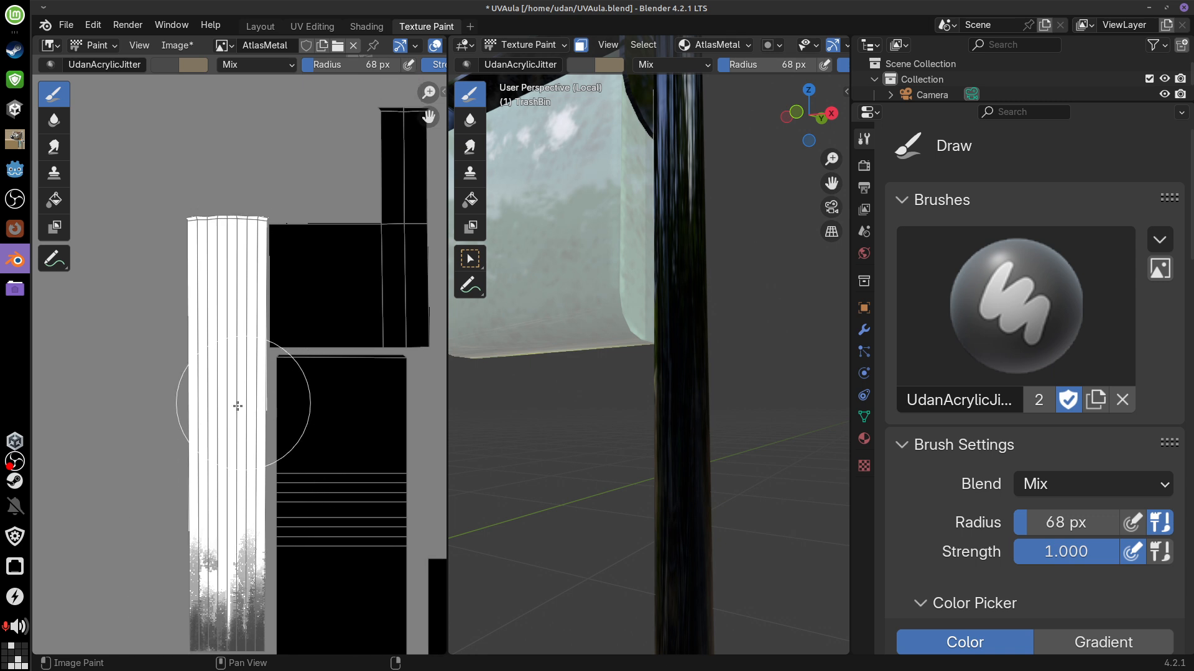
key("f")
left_click(235, 446)
middle_click_drag(228, 448, 240, 419)
Try dabbing dark gray and a slightly lighter gray on the pole's UV strip, and undo the dabs
mouse_move(240, 419)
left_mouse_down()
mouse_move(241, 373)
mouse_move(258, 424)
mouse_move(240, 439)
left_mouse_up()
key("ctrl+z")
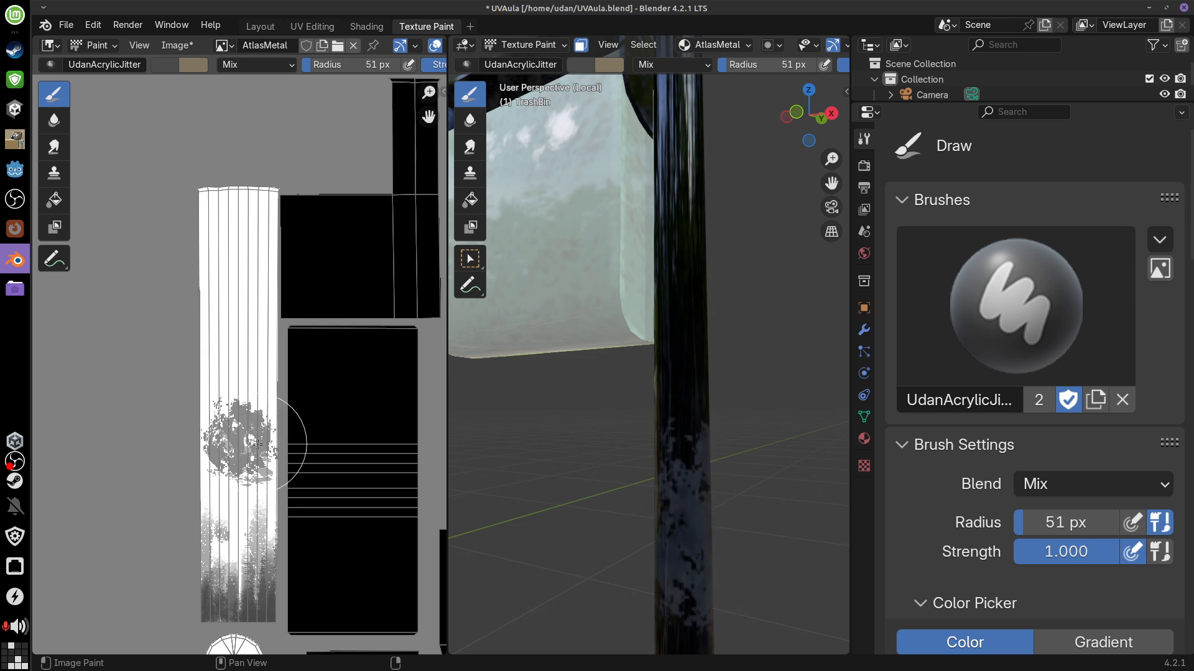
key("ctrl+z")
left_click(167, 65)
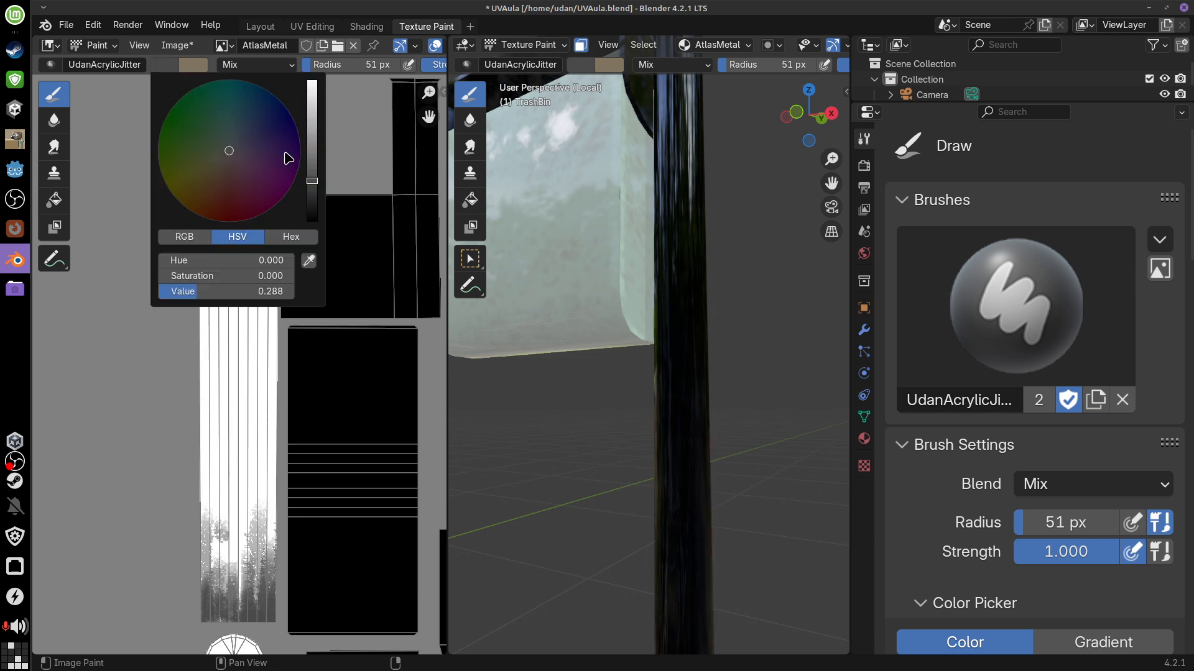
left_click_drag(314, 180, 313, 163)
left_click_drag(236, 452, 228, 422)
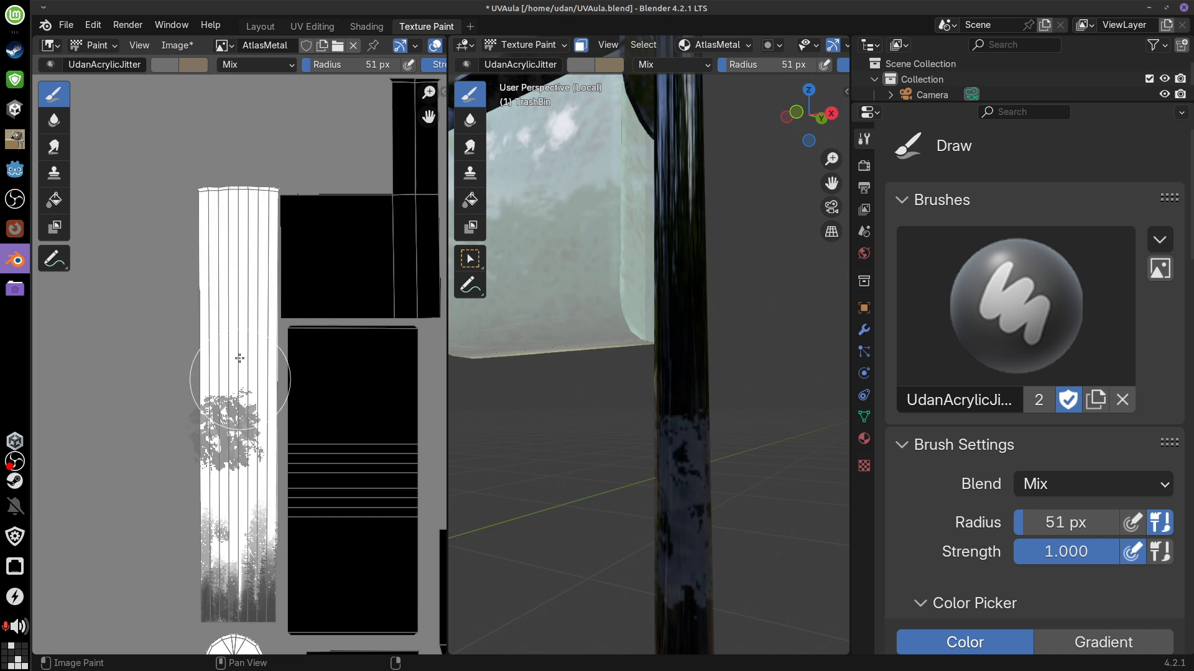
key("ctrl+z")
Set the brush color to Value 0.546 and dab gray patches along the pole's UV strip up to its top end
left_click(167, 65)
left_click_drag(313, 159, 313, 144)
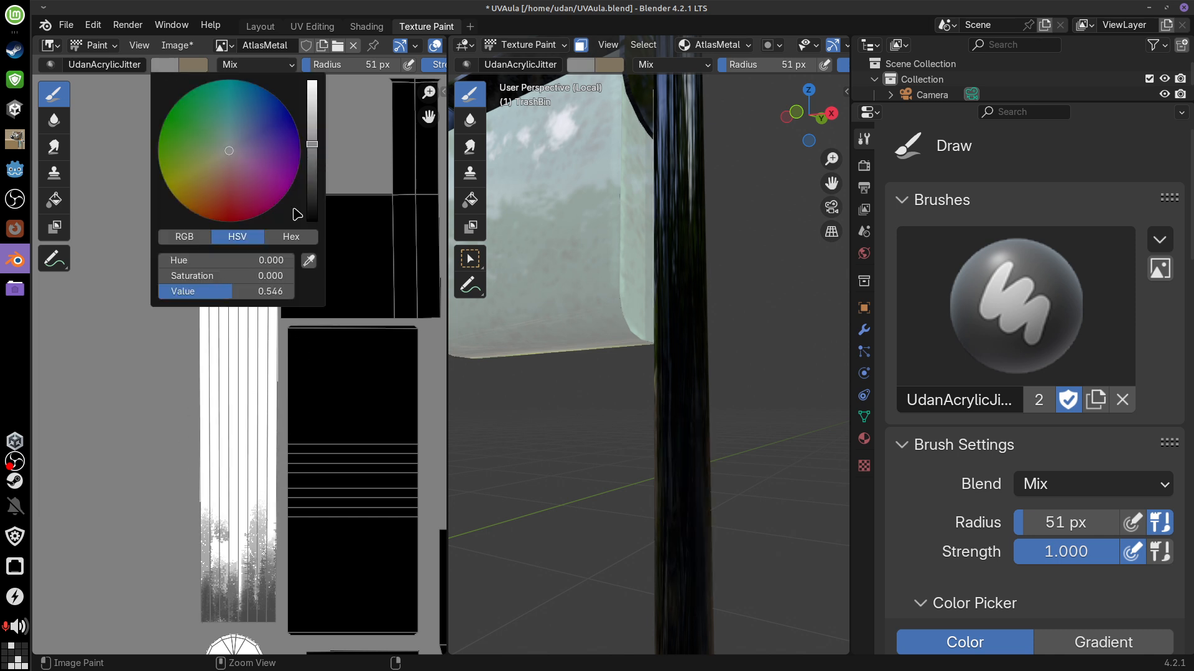
left_click_drag(239, 443, 231, 429)
left_click_drag(239, 361, 240, 342)
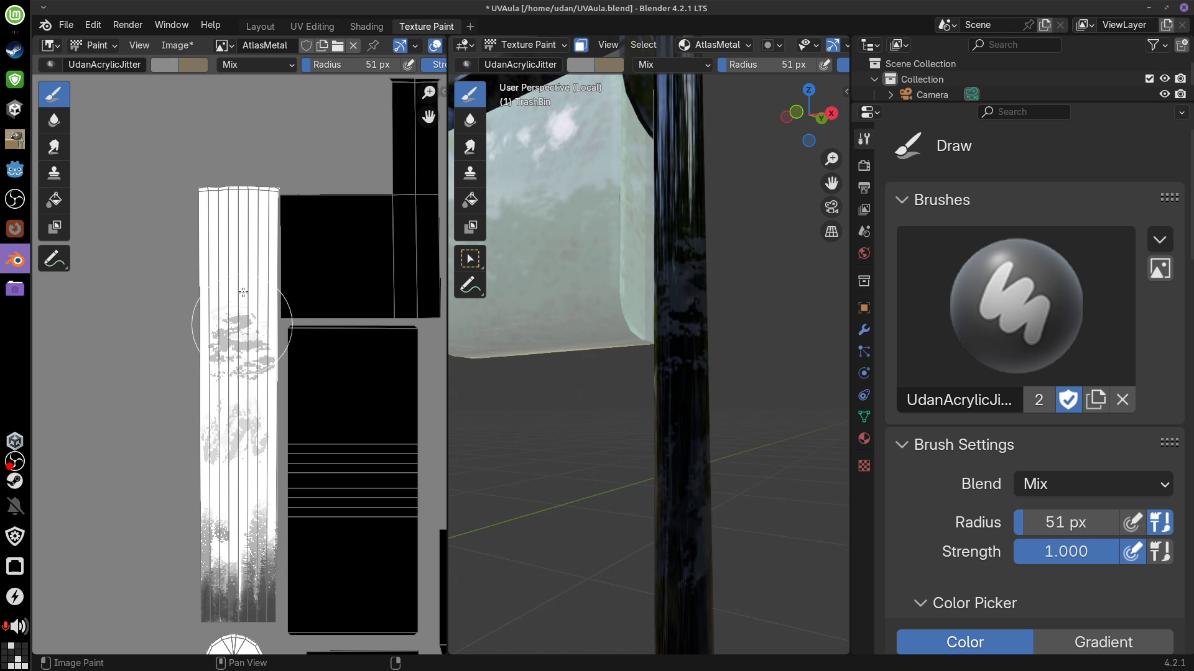
left_click_drag(243, 264, 242, 246)
key("ctrl+z")
left_click(240, 211)
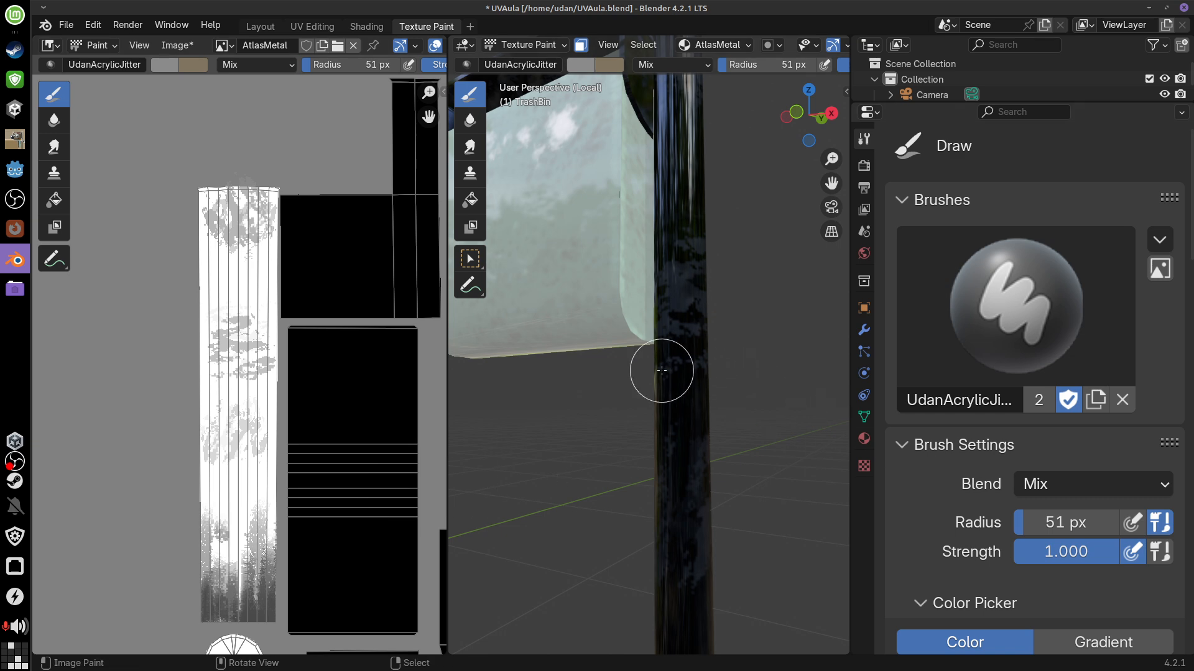
Examine the metallic reflections on the pole, frame and bin body from several angles
middle_click_drag(661, 367, 770, 445)
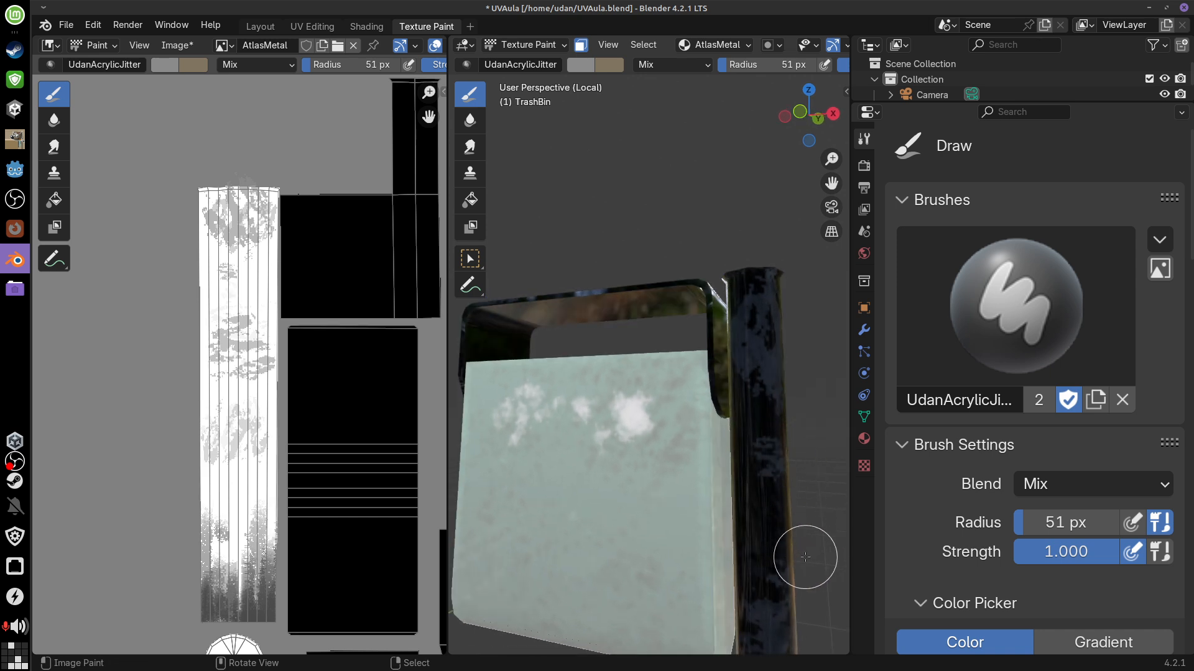
middle_click_drag(773, 495, 751, 507)
right_click(687, 521)
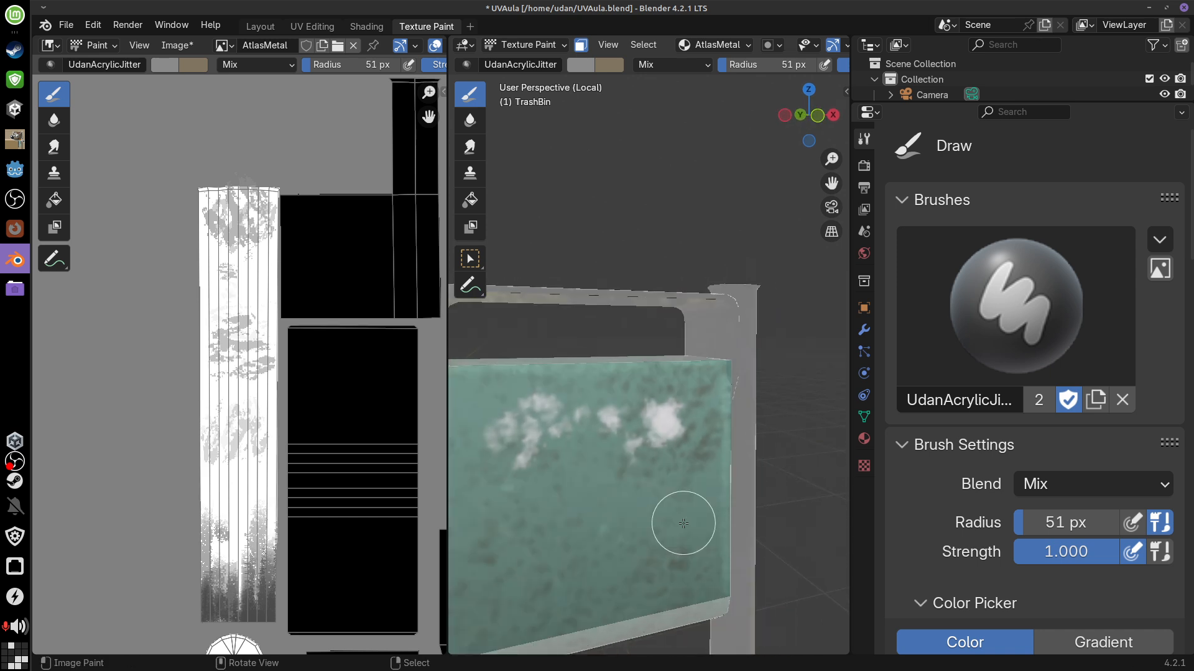
right_click(691, 563, "shift")
mouse_move(724, 555)
middle_mouse_down()
mouse_move(777, 533)
mouse_move(663, 408)
mouse_move(706, 467)
mouse_move(693, 467)
mouse_move(690, 488)
mouse_move(765, 503)
middle_mouse_up()
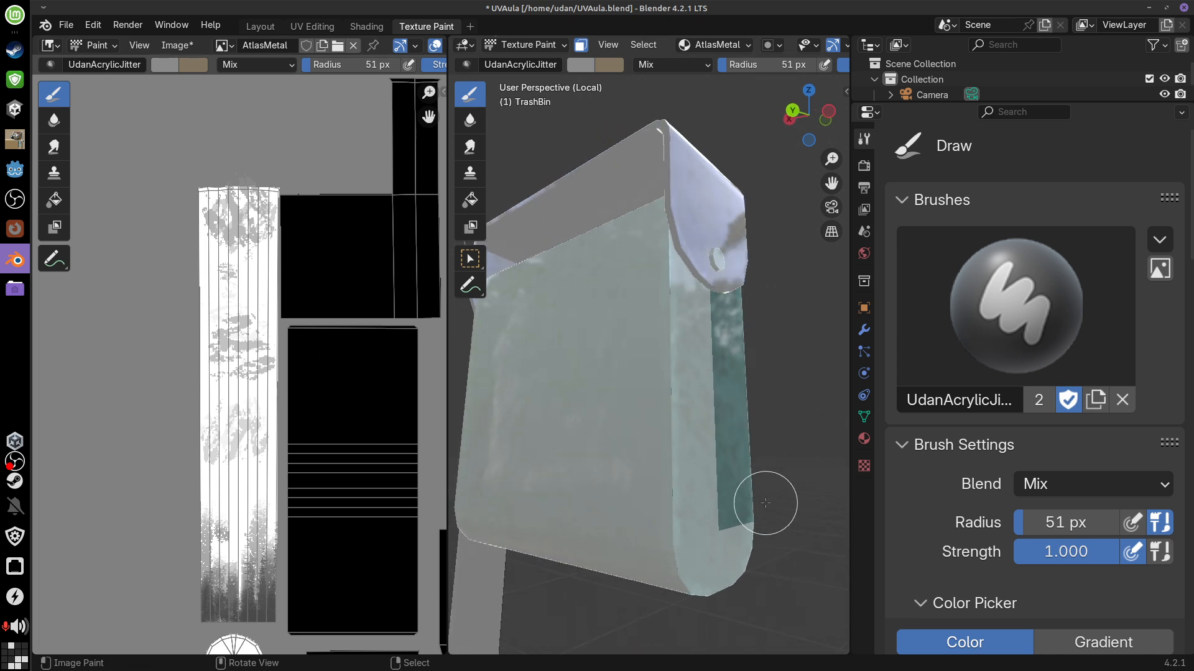
middle_click_drag(765, 503, 618, 365)
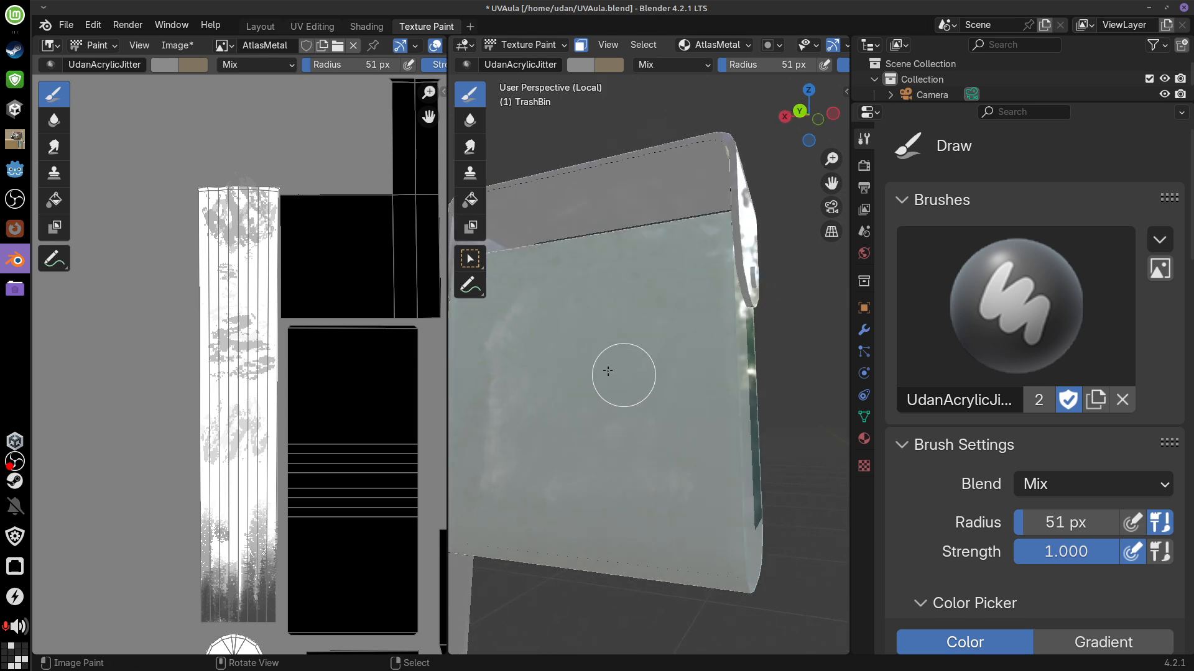
middle_click_drag(618, 421, 746, 458)
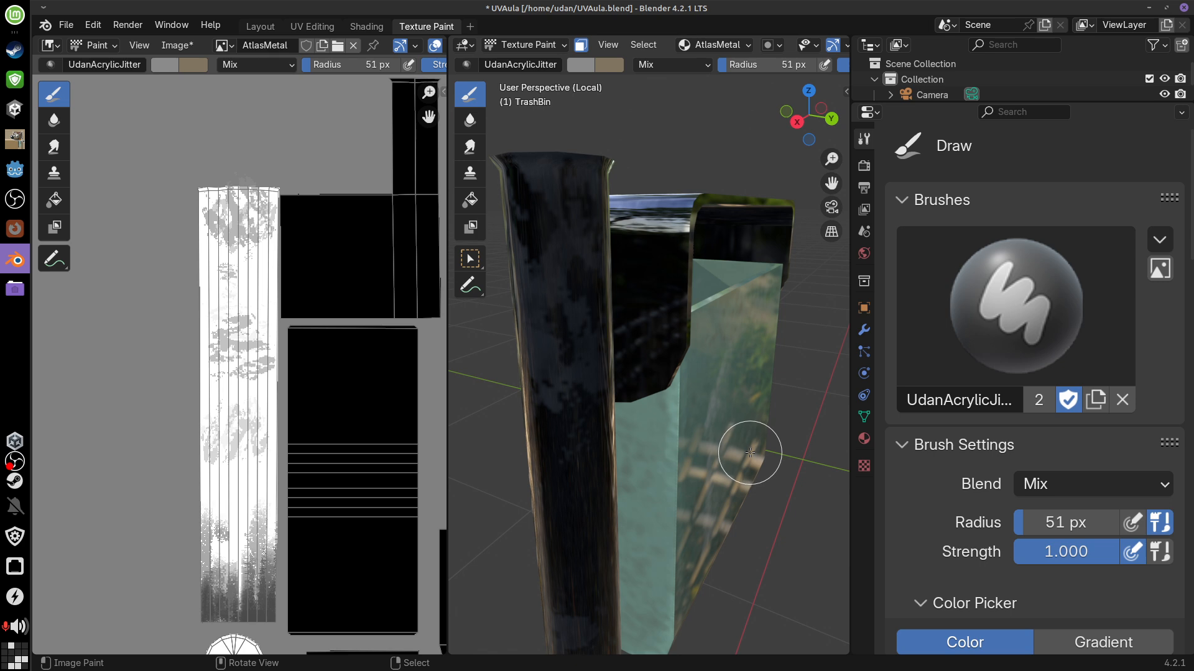
middle_click_drag(751, 452, 715, 387)
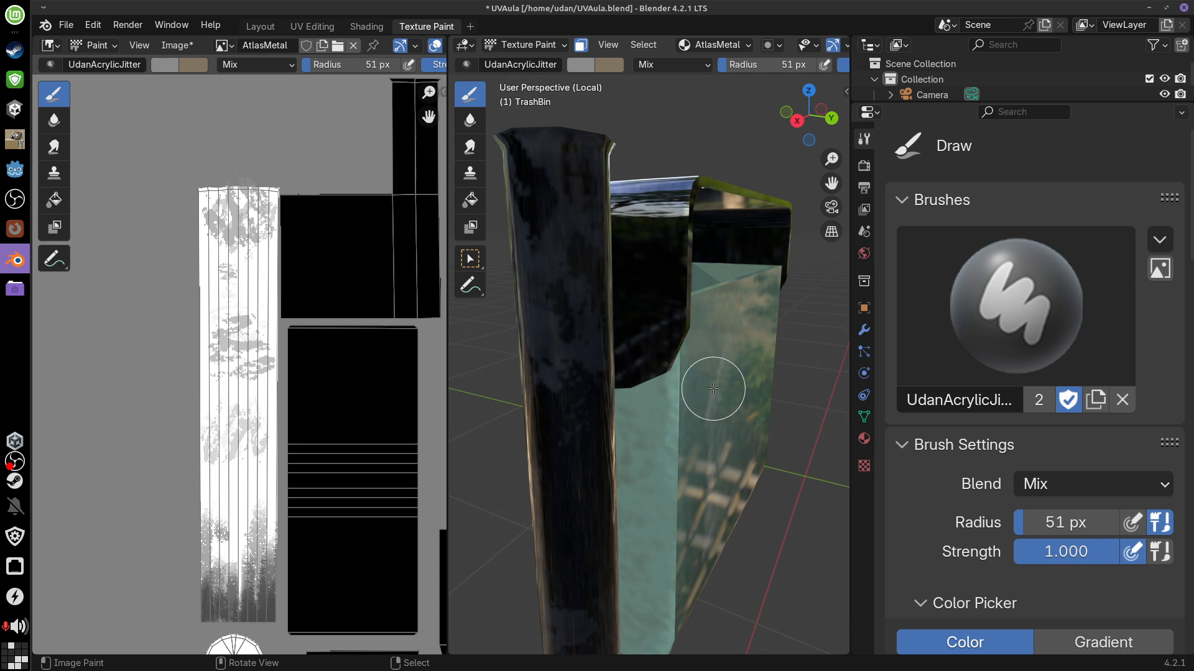
middle_click_drag(713, 388, 663, 393)
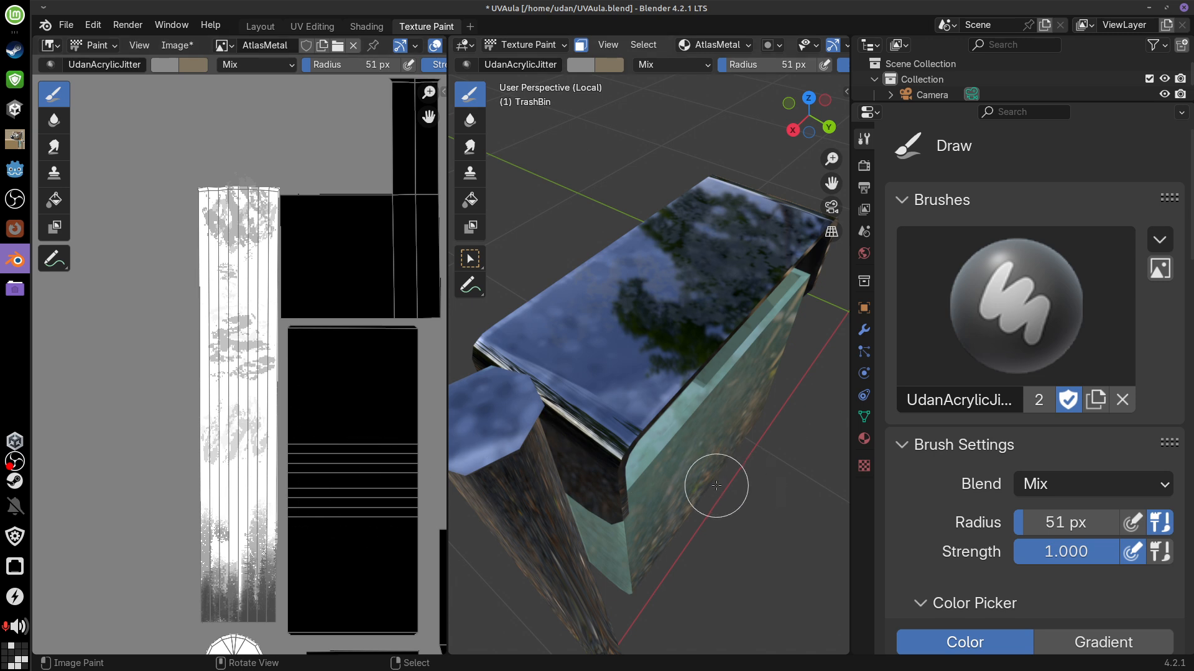
Examine the worn gray patches on the AtlasMetal UV layout and the resulting reflections on the pole, frame and bin body
middle_click_drag(716, 486, 699, 365)
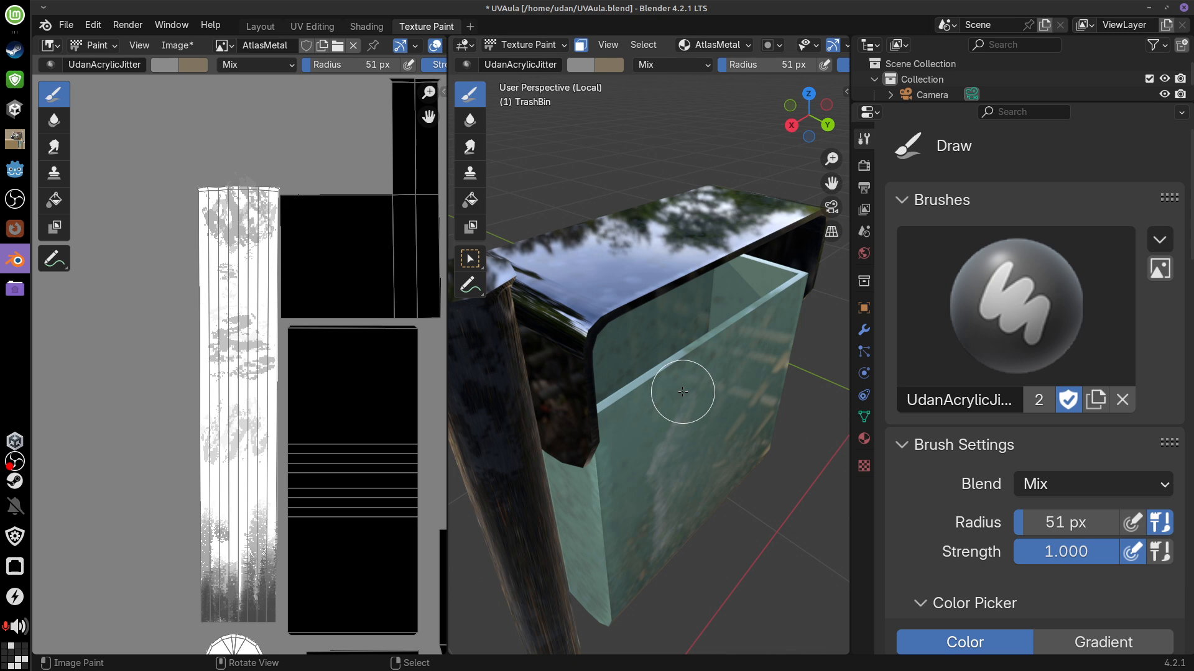
scroll(272, 292, "up", 3)
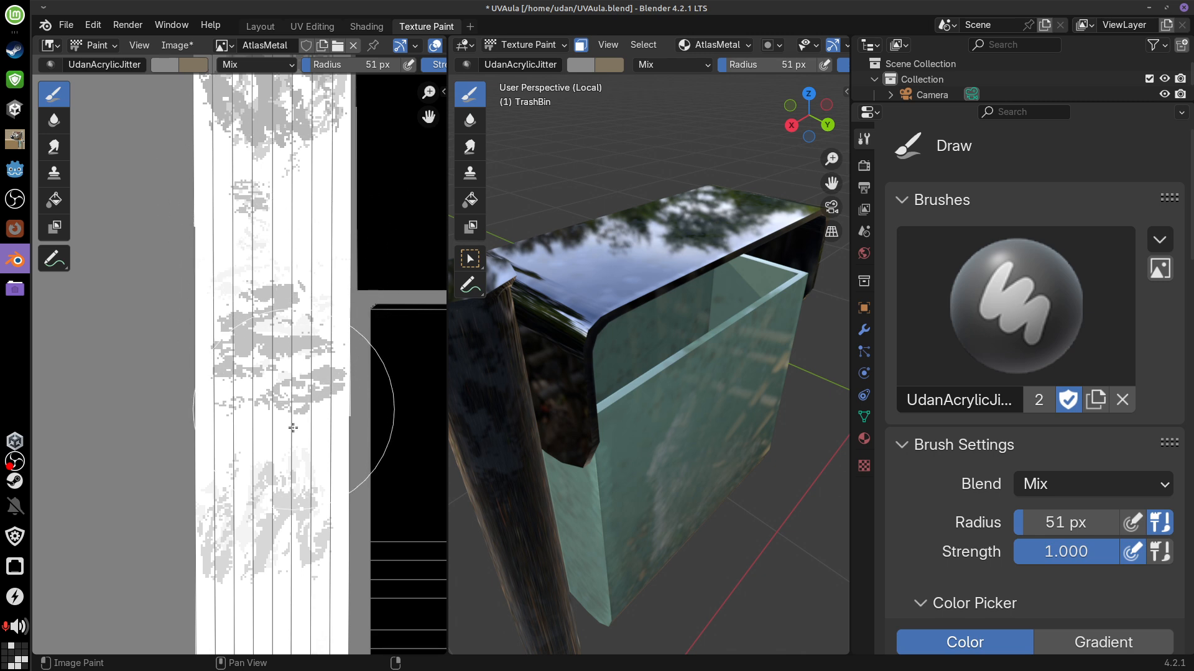
middle_click_drag(297, 436, 310, 184)
middle_click_drag(300, 491, 292, 300)
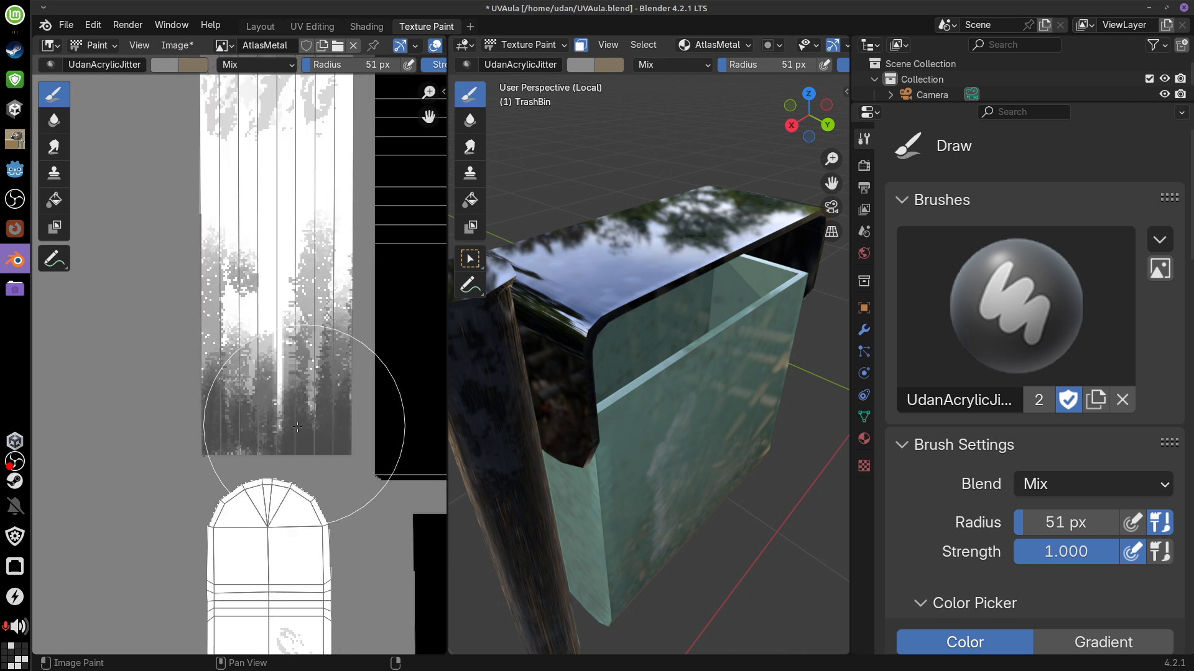
middle_click_drag(292, 413, 253, 434)
middle_click_drag(339, 411, 266, 424)
middle_click_drag(350, 381, 373, 259)
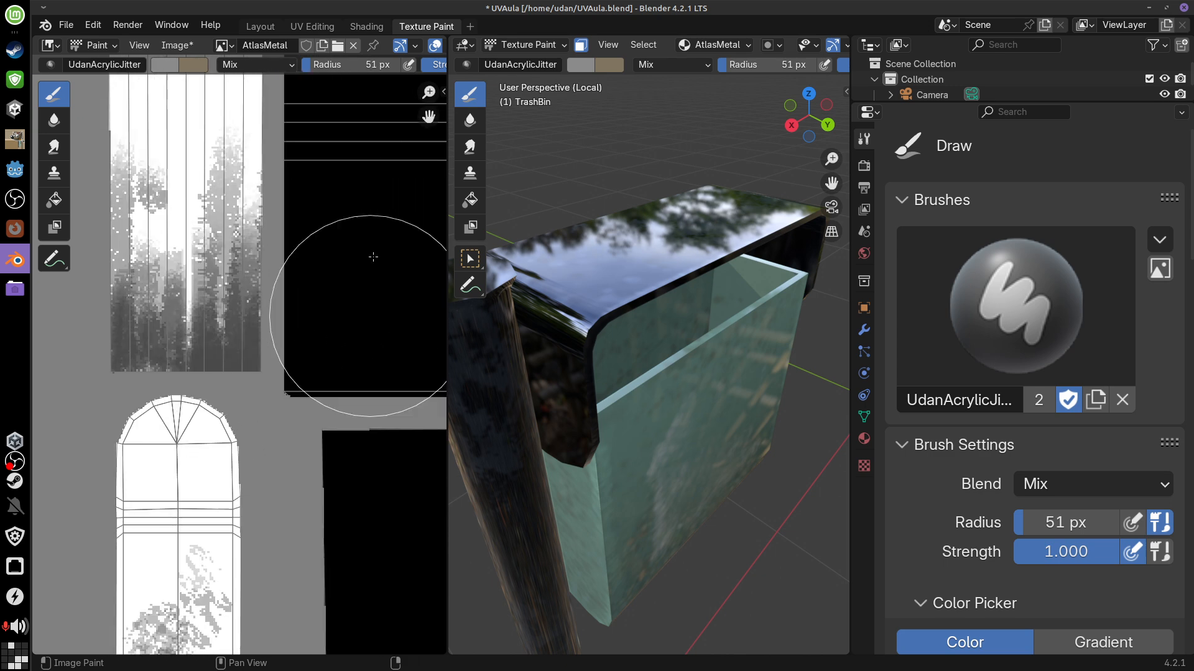
middle_click_drag(341, 422, 347, 255)
middle_click_drag(327, 360, 296, 386)
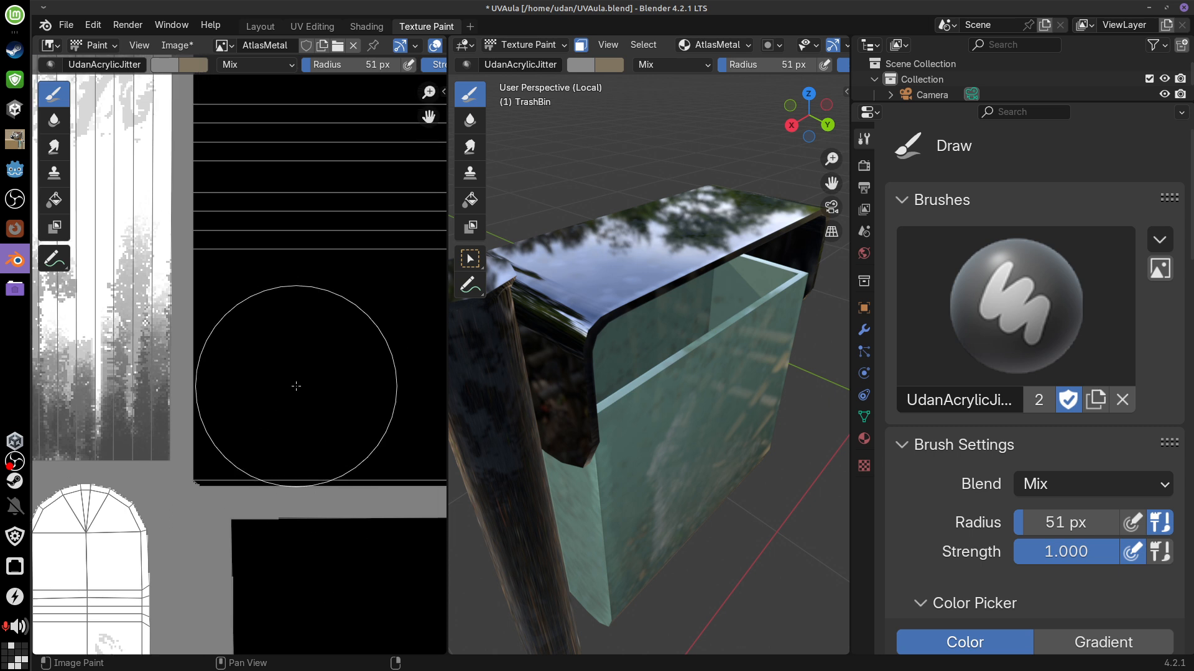
middle_click_drag(213, 511, 281, 375)
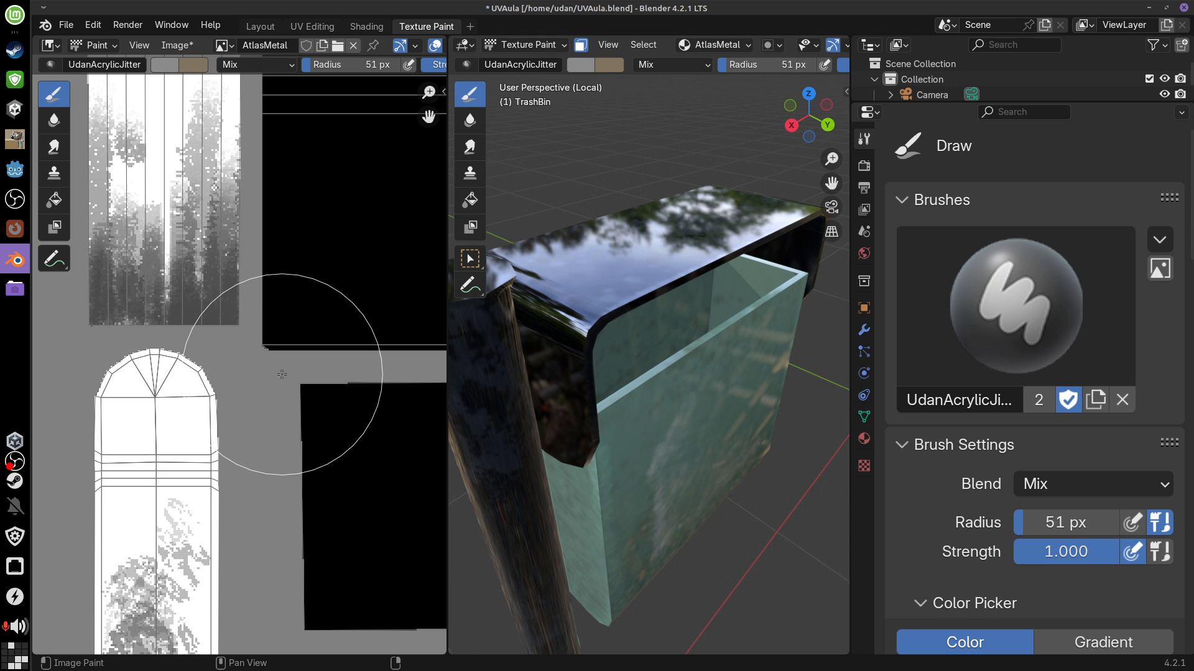
middle_click_drag(669, 398, 732, 363)
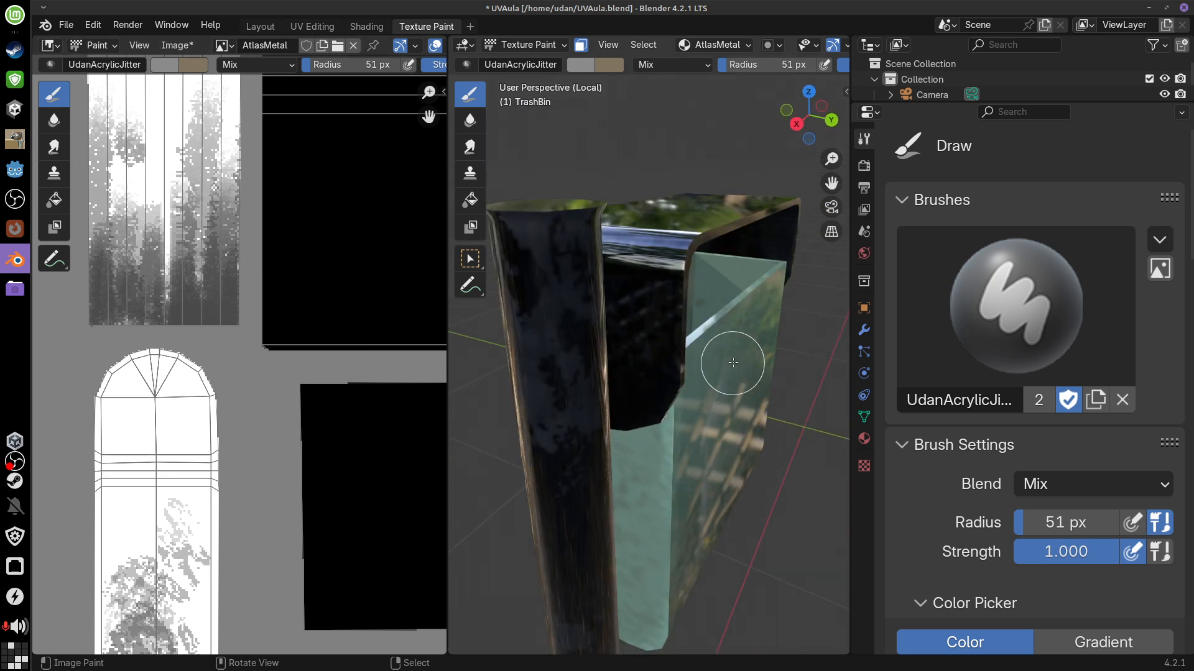
In the Shading workspace, collapse and narrow the AtlasMetal node and align it with the shader's Metallic input
left_click(367, 27)
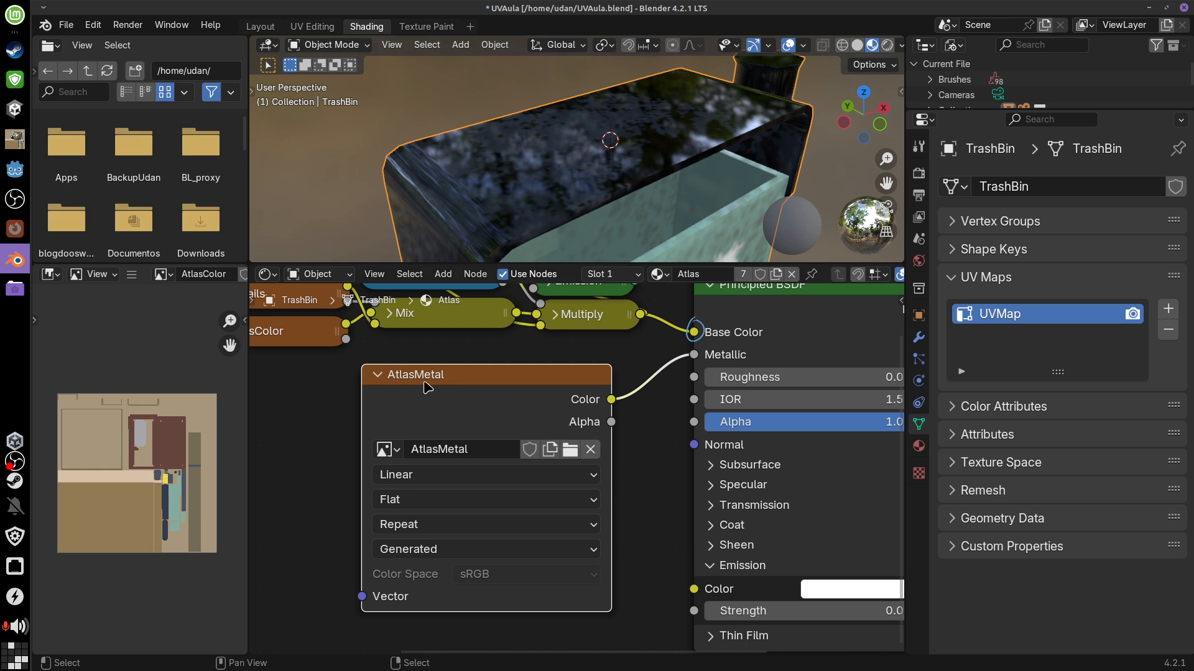
left_click(378, 375)
left_click_drag(526, 391, 502, 360)
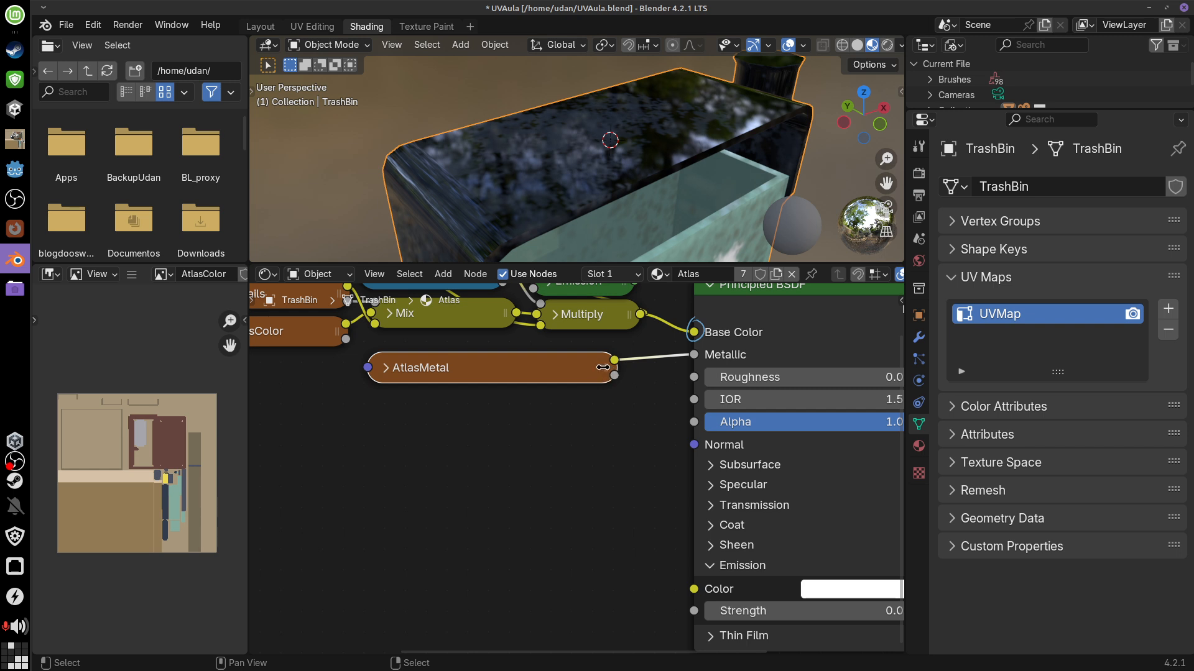
left_click_drag(603, 367, 501, 368)
middle_click_drag(574, 487, 591, 484)
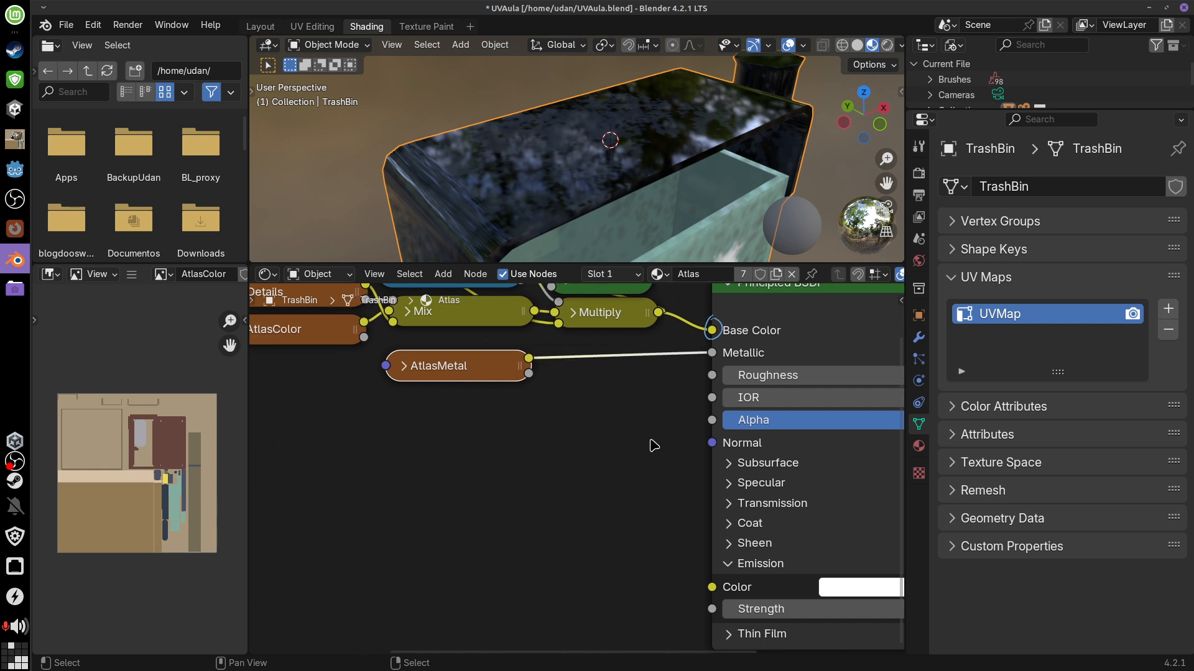
mouse_move(460, 360)
left_mouse_down()
mouse_move(461, 371)
mouse_move(461, 340)
mouse_move(464, 361)
left_mouse_up()
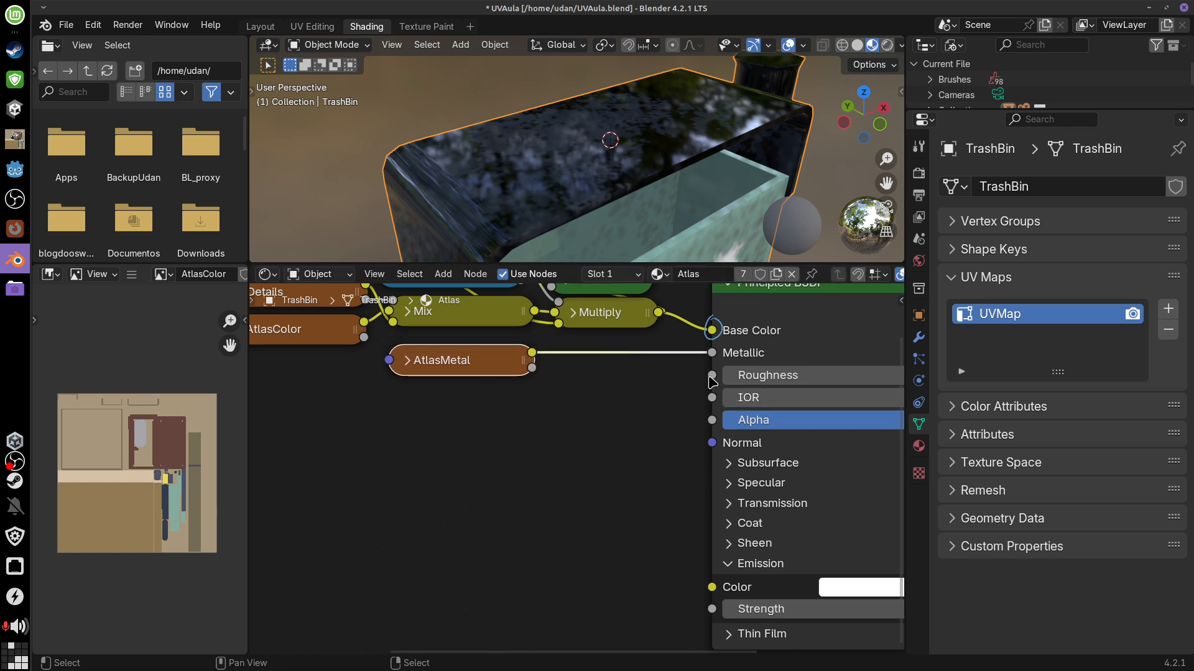
Feed the shader's Roughness input from a new Image Texture node holding a blank 2048 × 2048 px image named AtlasRough
left_click_drag(712, 377, 549, 415)
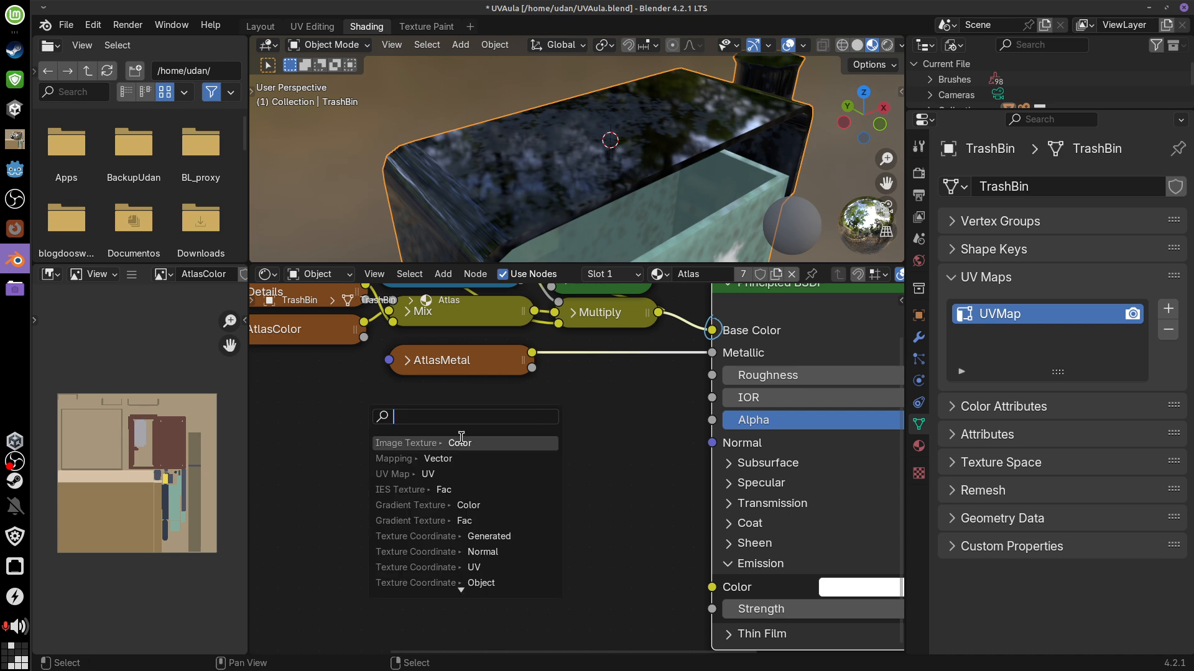
key("Return")
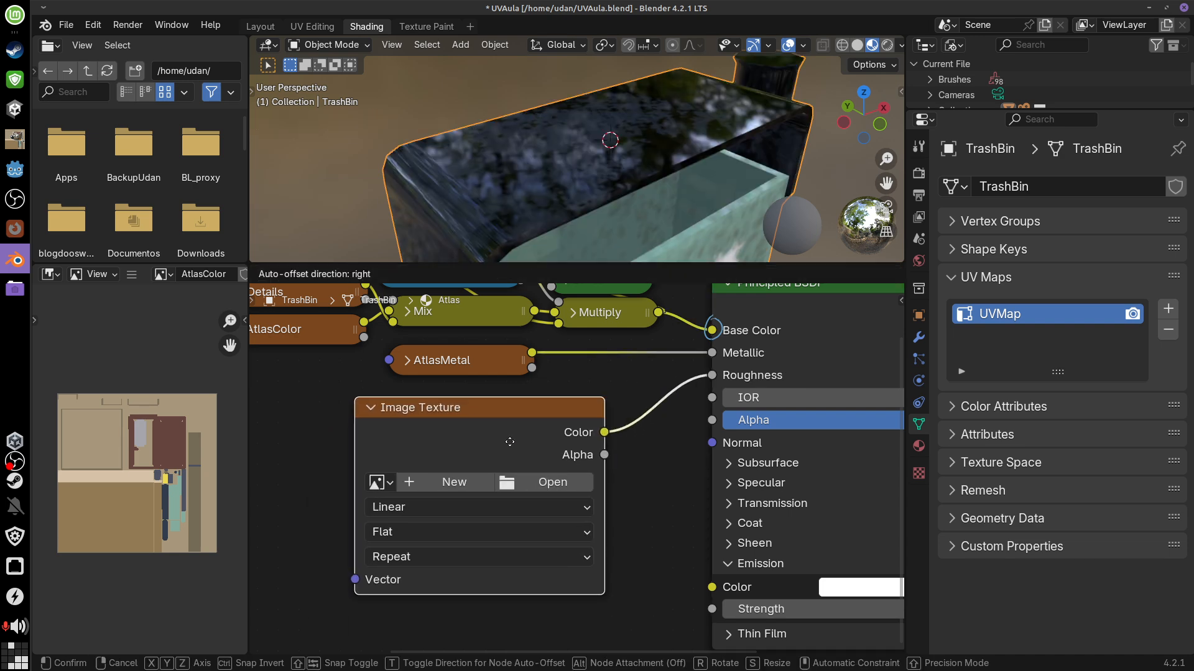
left_click(529, 451)
left_click(466, 484)
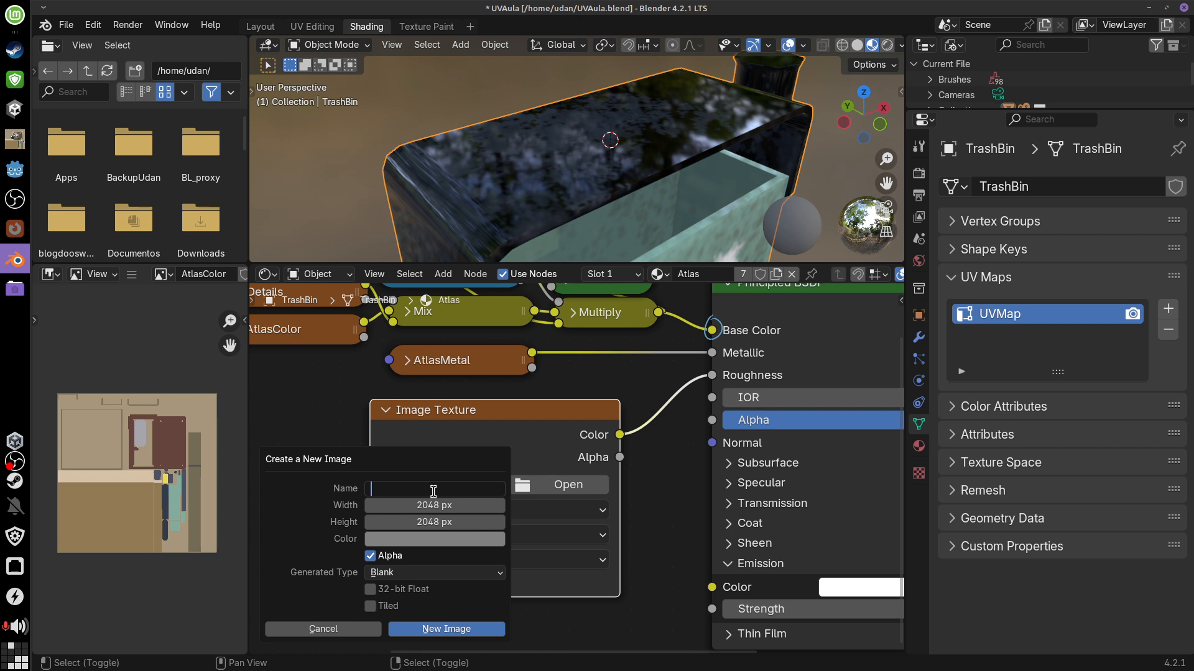
type("AtlasRough")
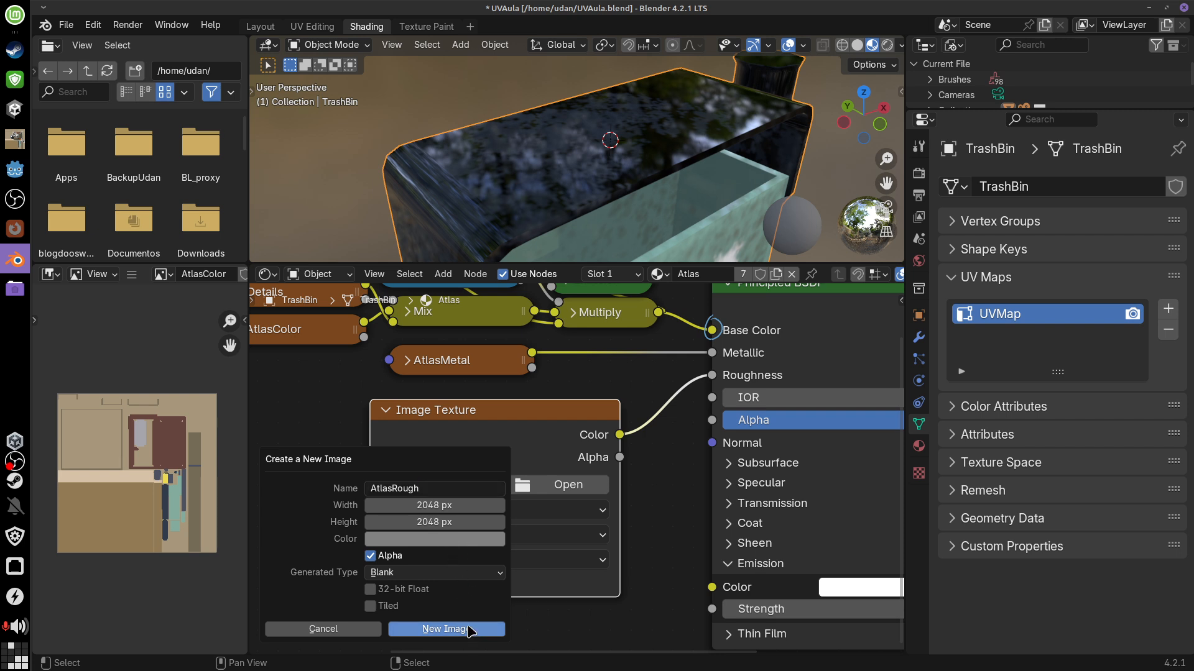
left_click(471, 628)
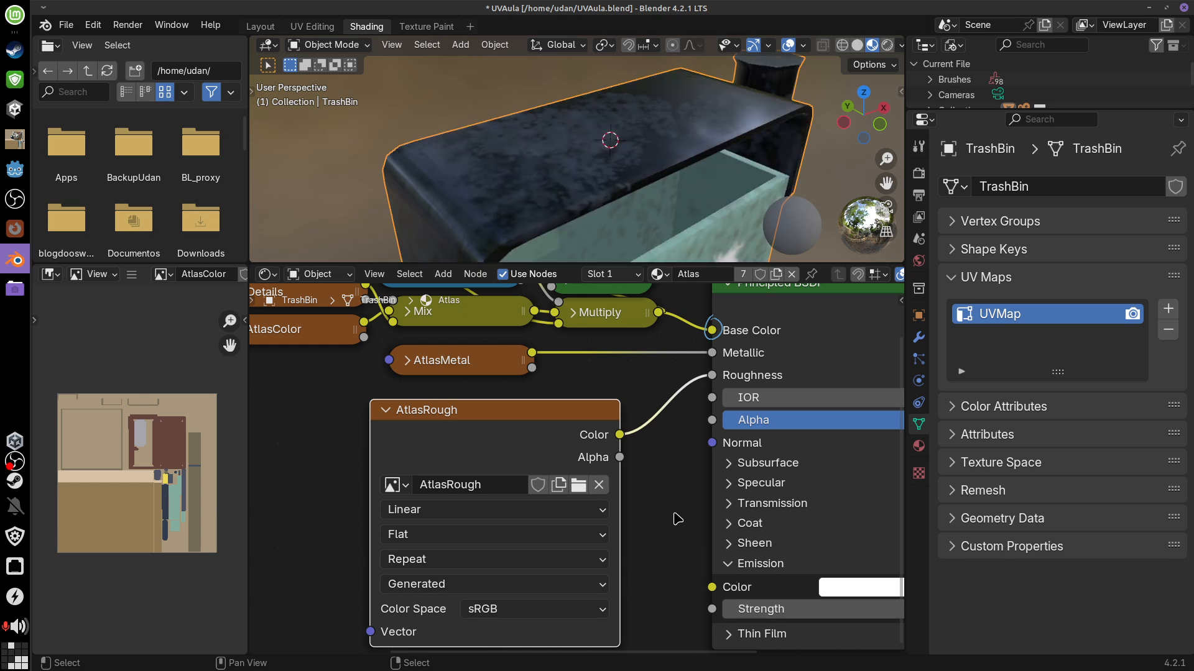
Collapse the AtlasRough node, narrow it to match AtlasMetal and place it directly beneath that node
left_click_drag(476, 421, 483, 417)
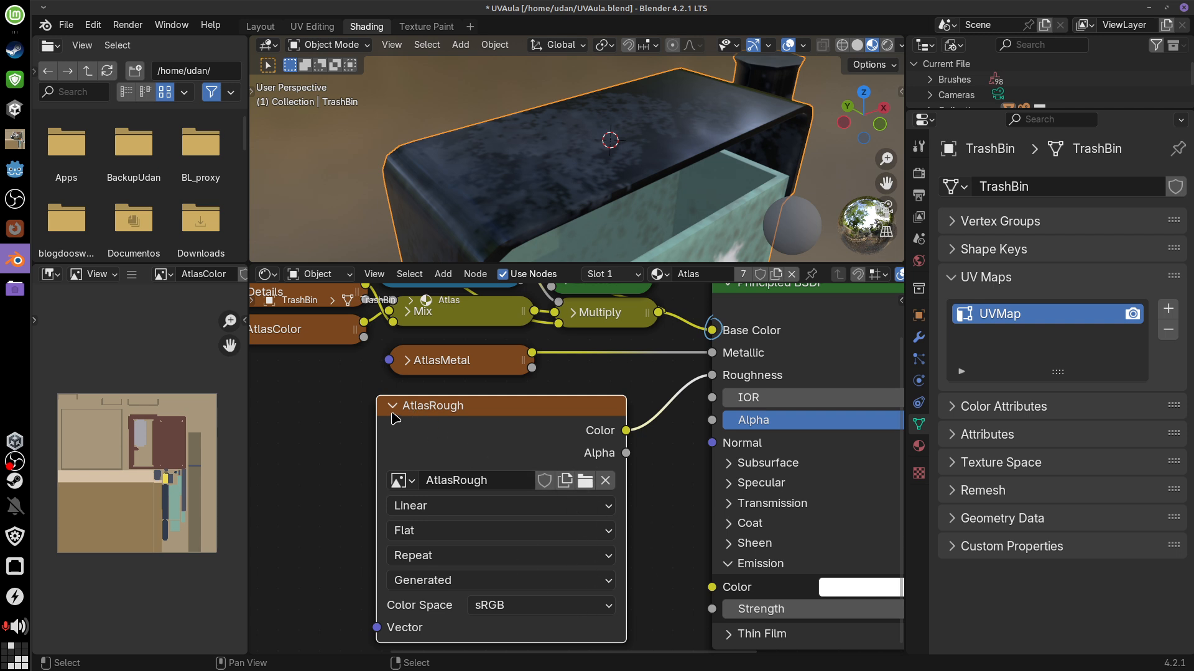
left_click(393, 407)
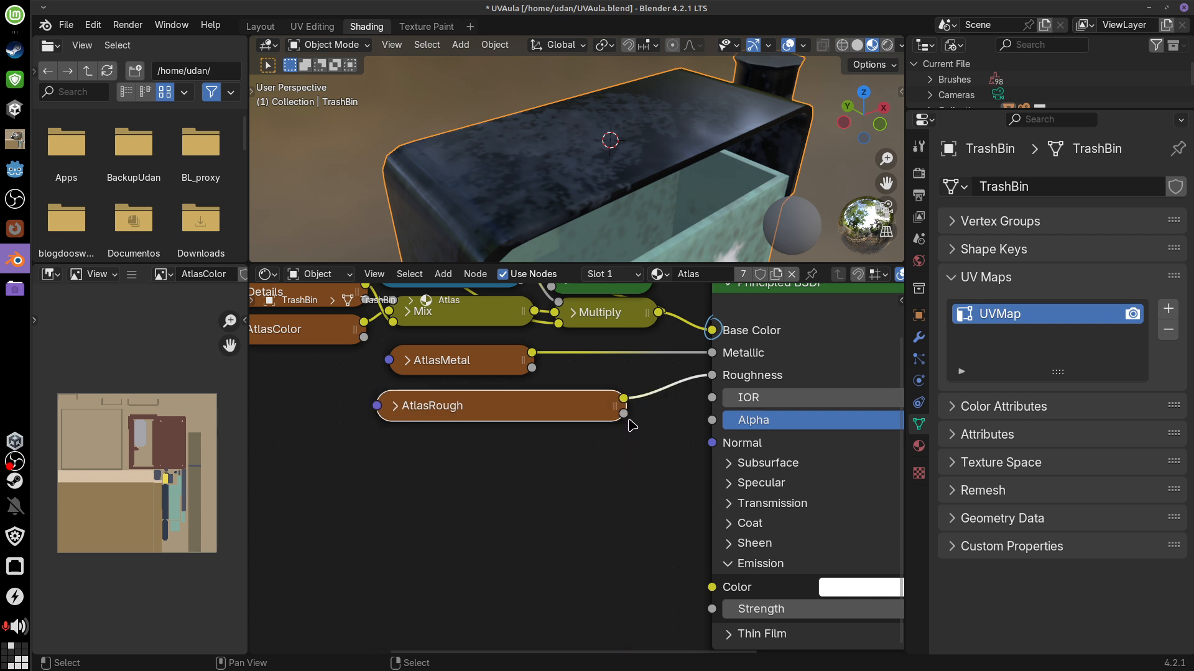
left_click_drag(611, 406, 488, 413)
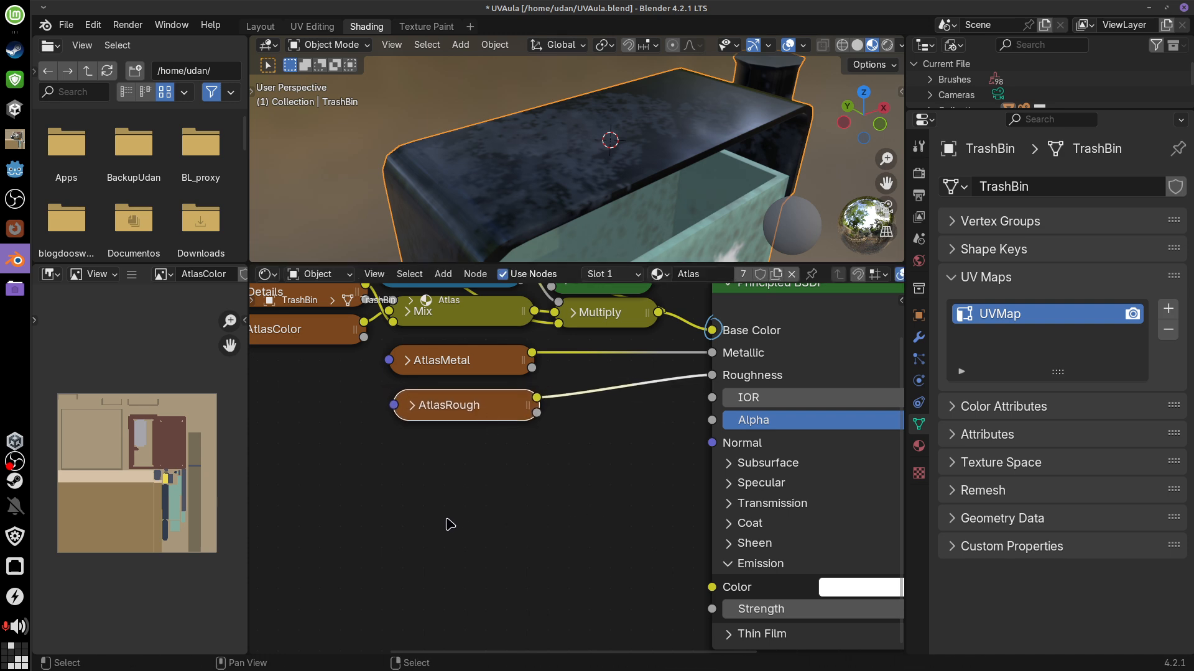
Inspect the frame's reflections up close and annotate a light ray bouncing off a flat surface below the AtlasRough node
middle_click_drag(650, 198, 627, 189)
scroll(632, 159, "down", 6)
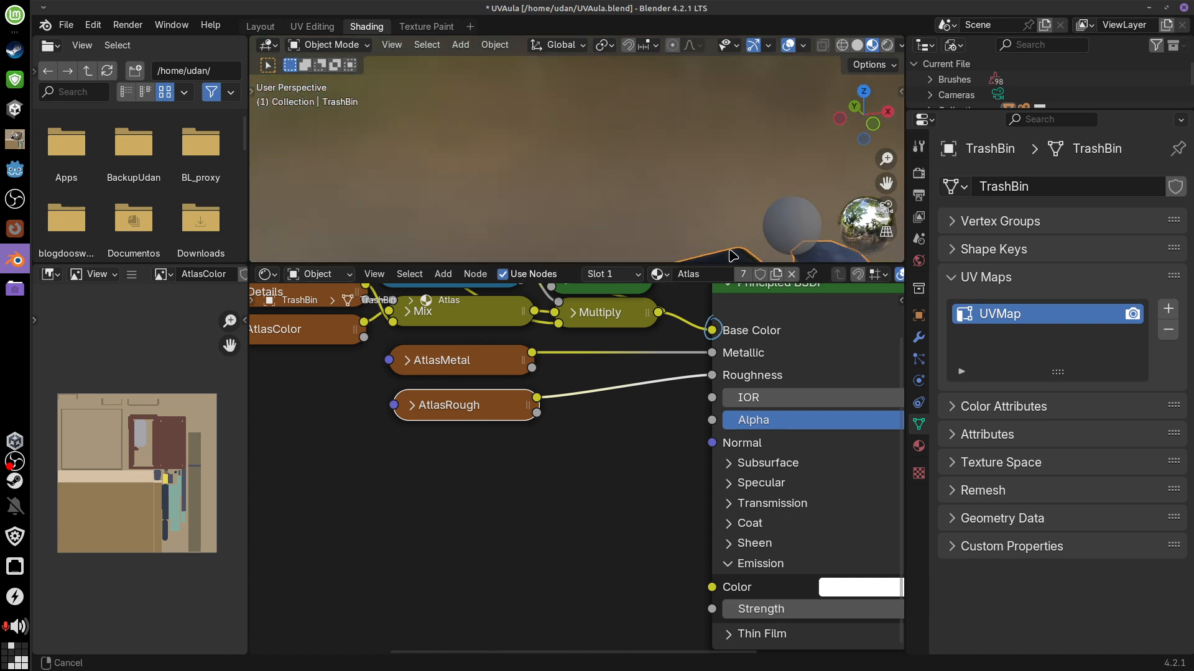
scroll(699, 193, "down", 4)
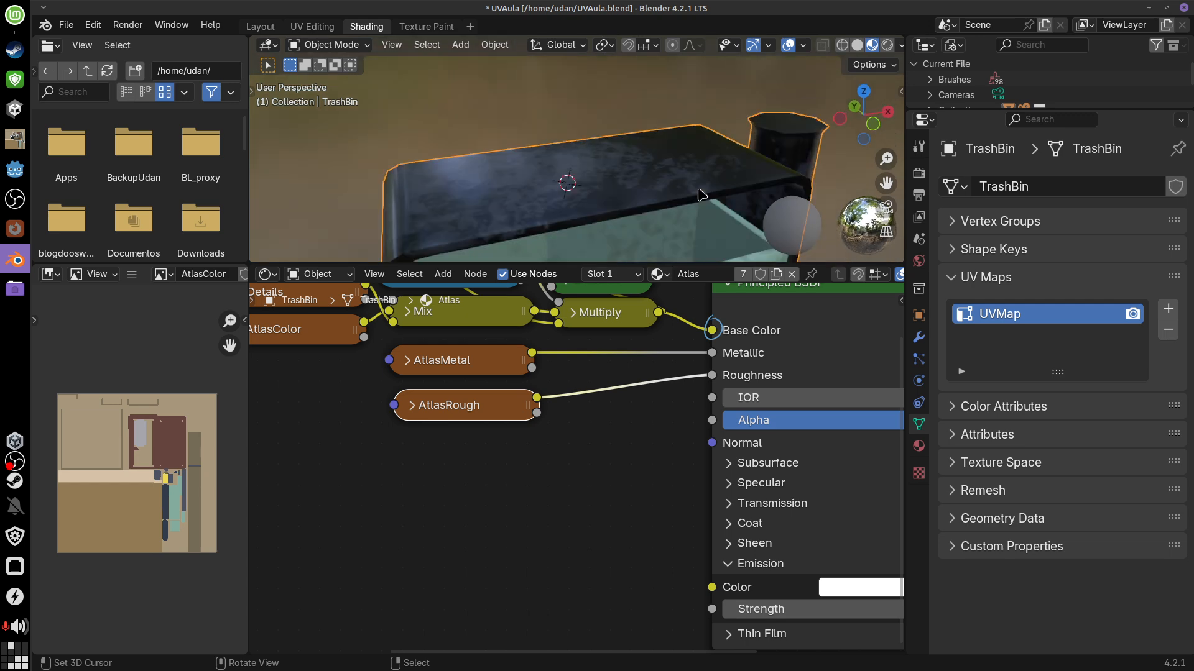
scroll(698, 194, "up", 4)
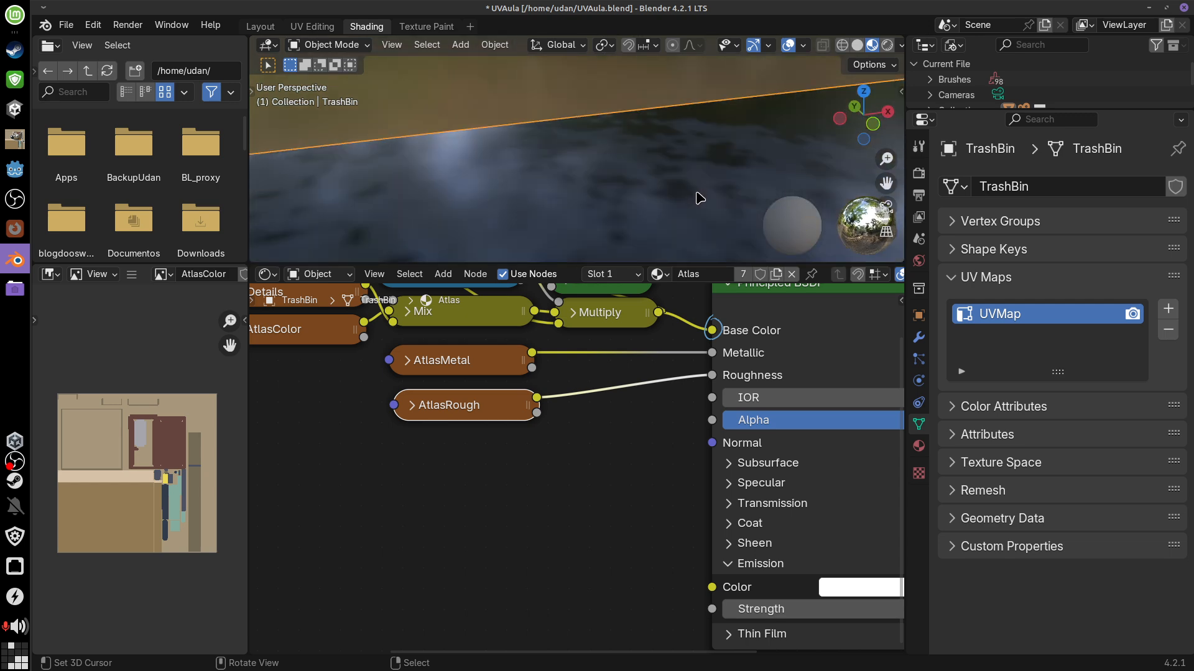
scroll(699, 197, "down", 5)
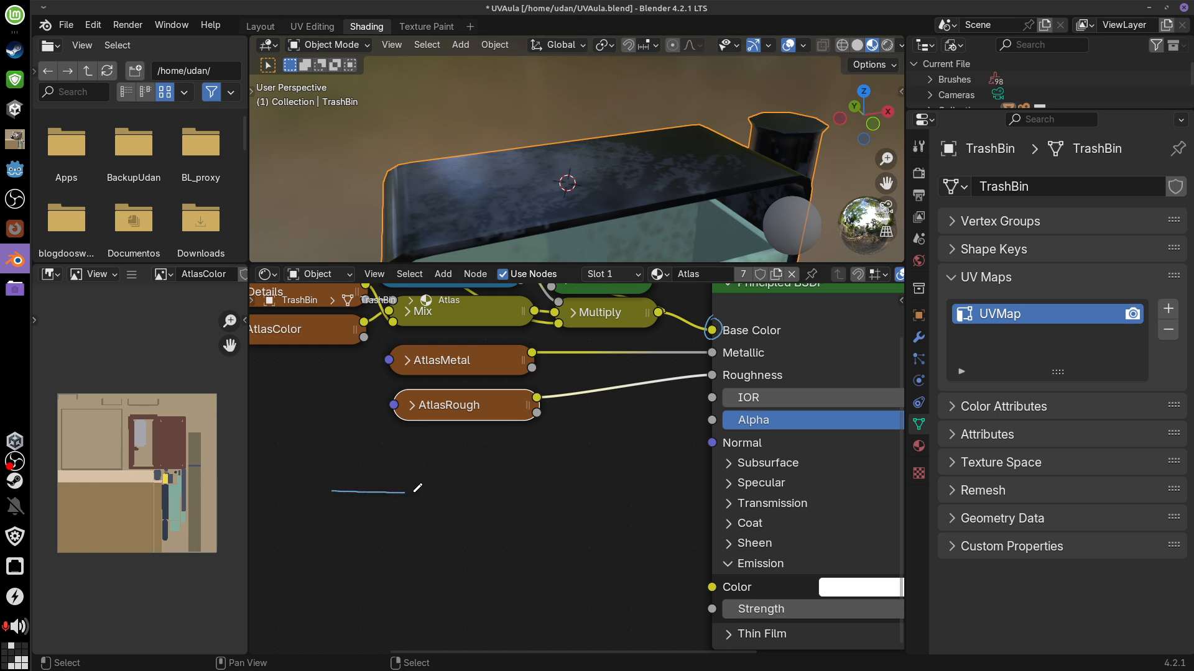
left_click_drag(537, 492, 558, 493)
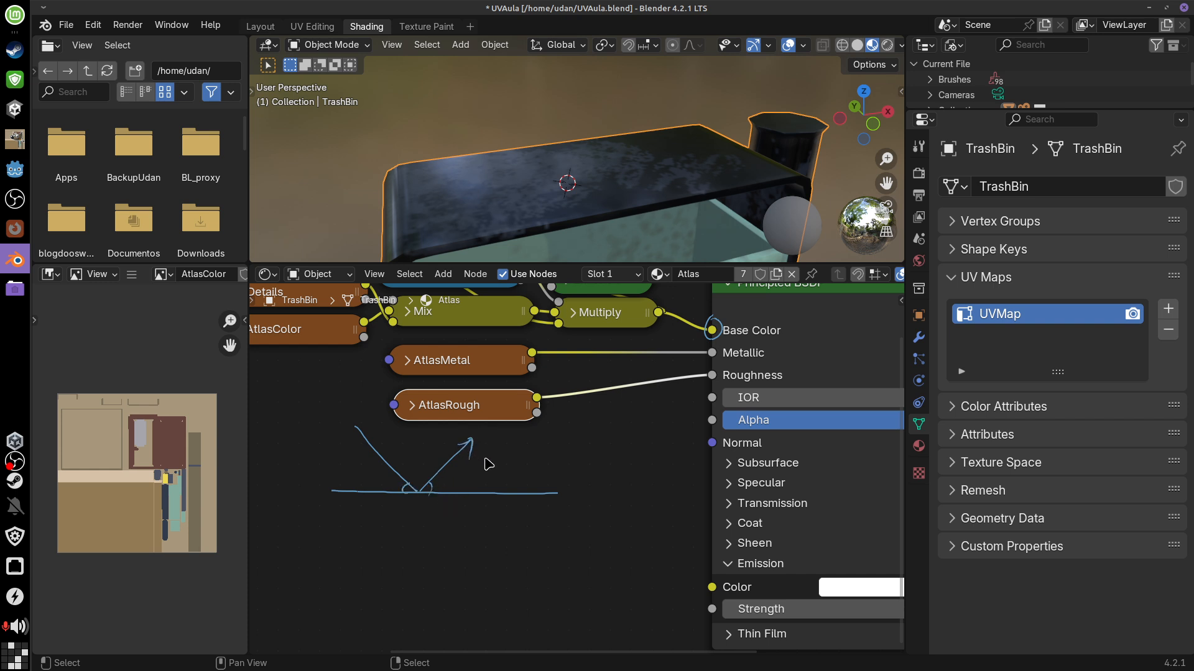
Disconnect AtlasRough from the shader and test Roughness at 1.000 and back at 0.000, erasing the reflection annotation
left_click_drag(713, 379, 606, 407)
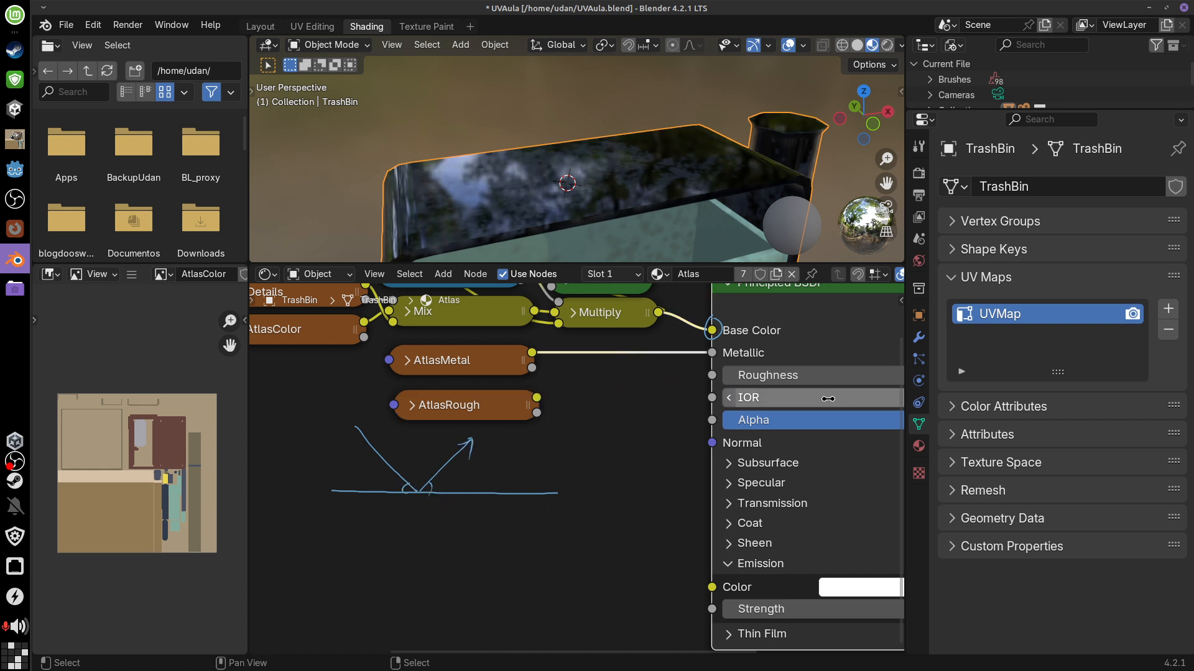
middle_click_drag(804, 378, 731, 376)
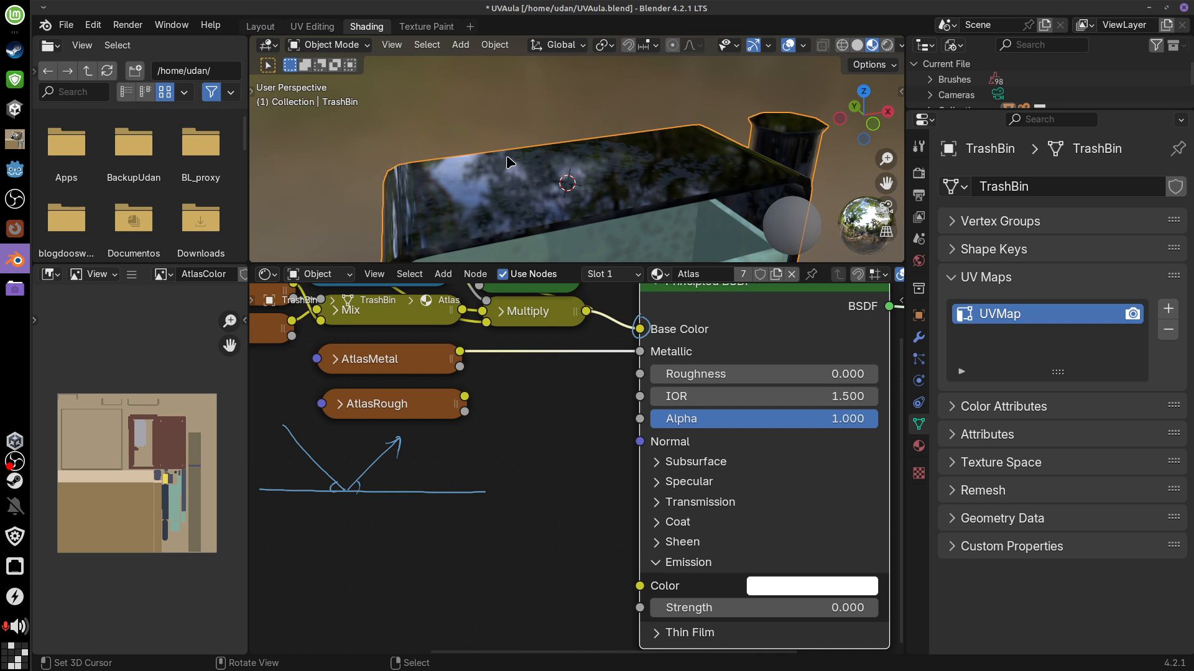
mouse_move(663, 377)
left_mouse_down()
mouse_move(804, 377)
mouse_move(636, 377)
mouse_move(896, 373)
left_mouse_up()
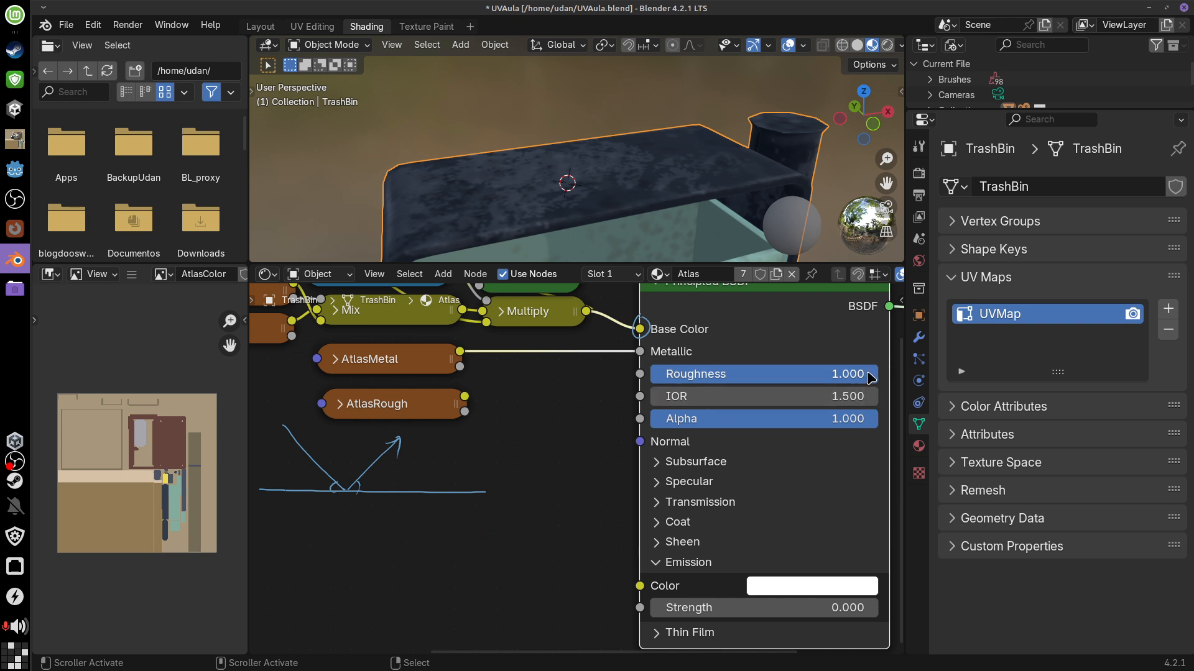
left_click_drag(868, 377, 535, 422)
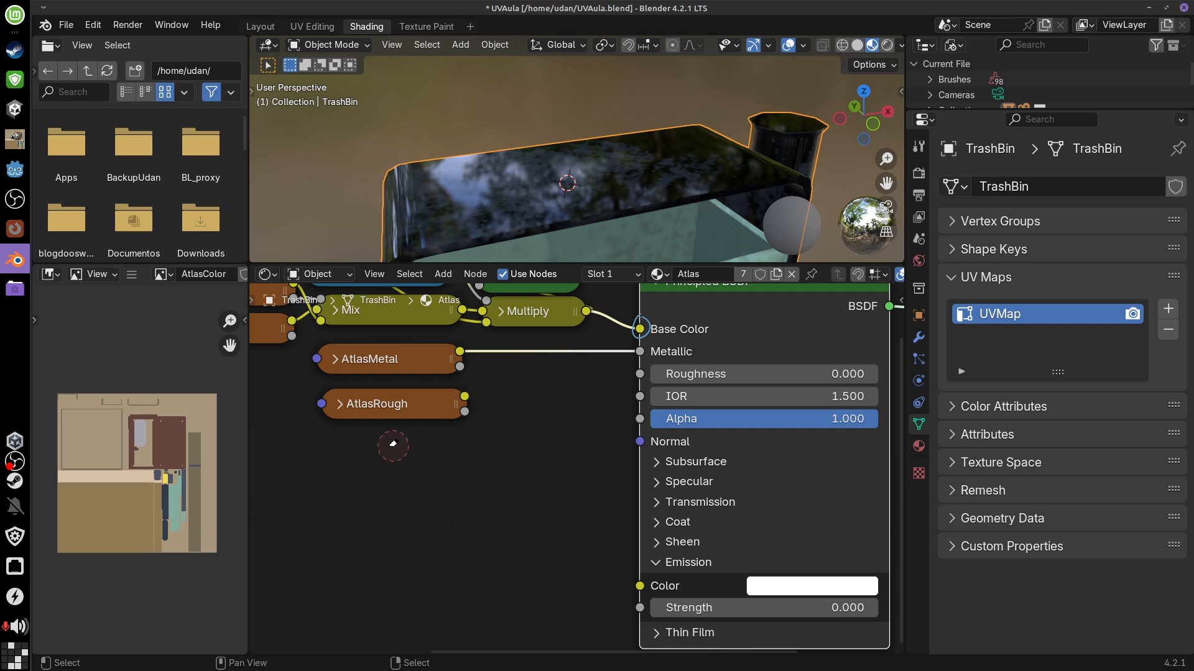
Connect AtlasRough's color output to the shader's Roughness input again and align the node under AtlasMetal
left_click(341, 403)
left_click(344, 405)
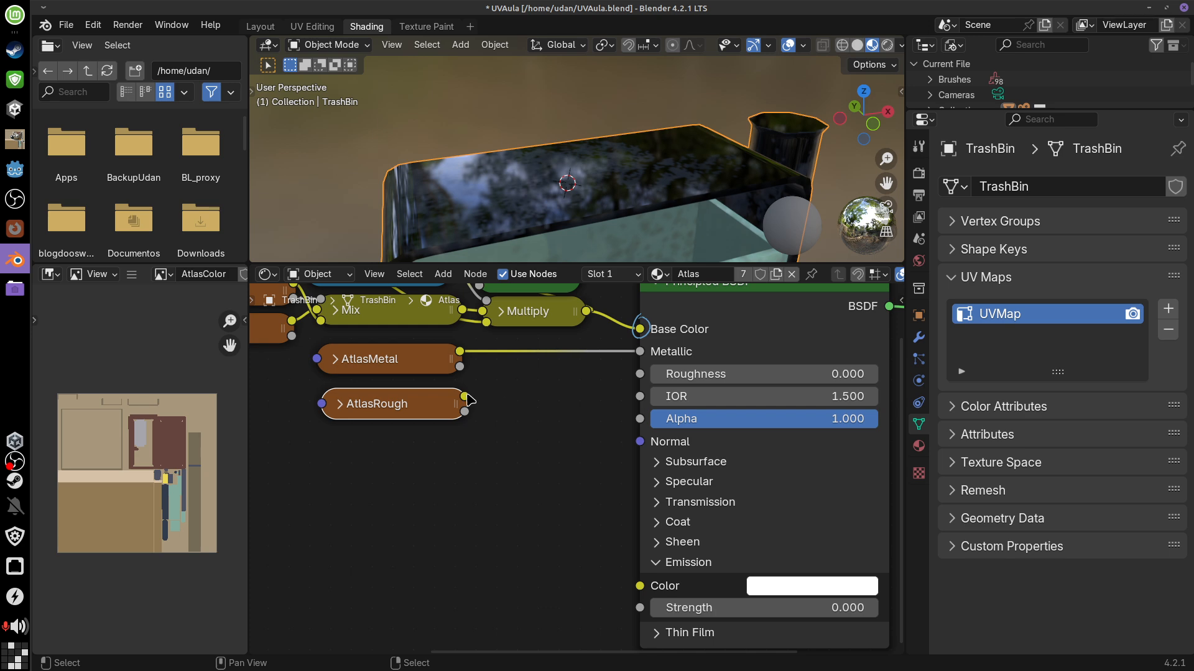
left_click_drag(464, 396, 640, 375)
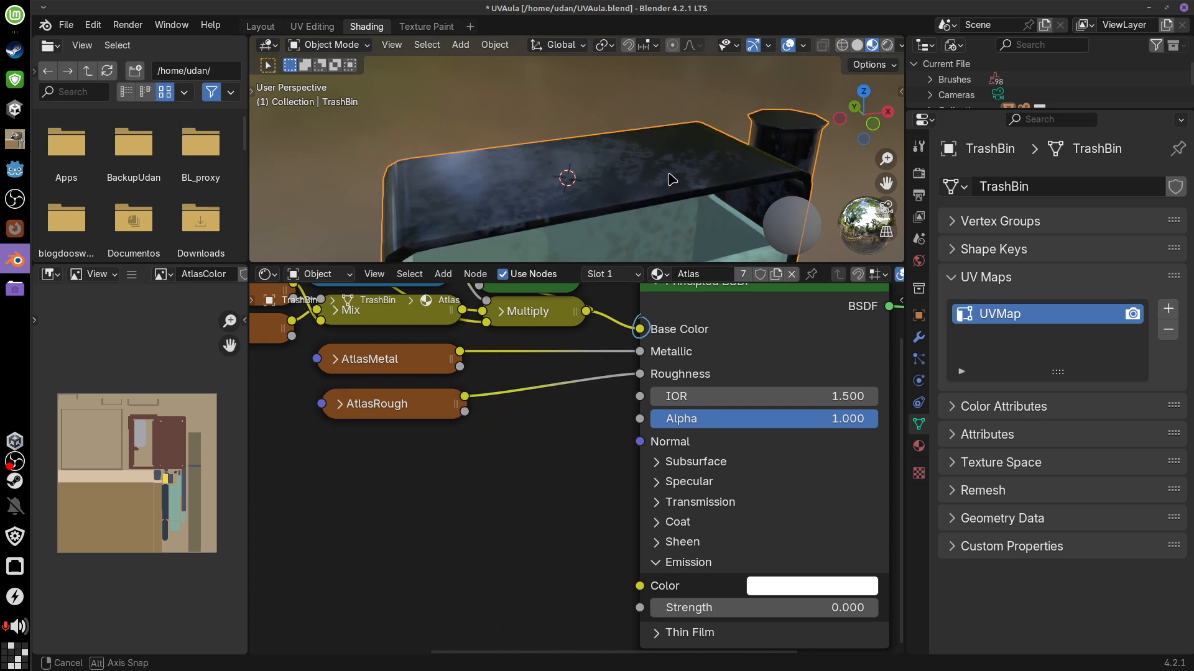
middle_click_drag(671, 180, 490, 173)
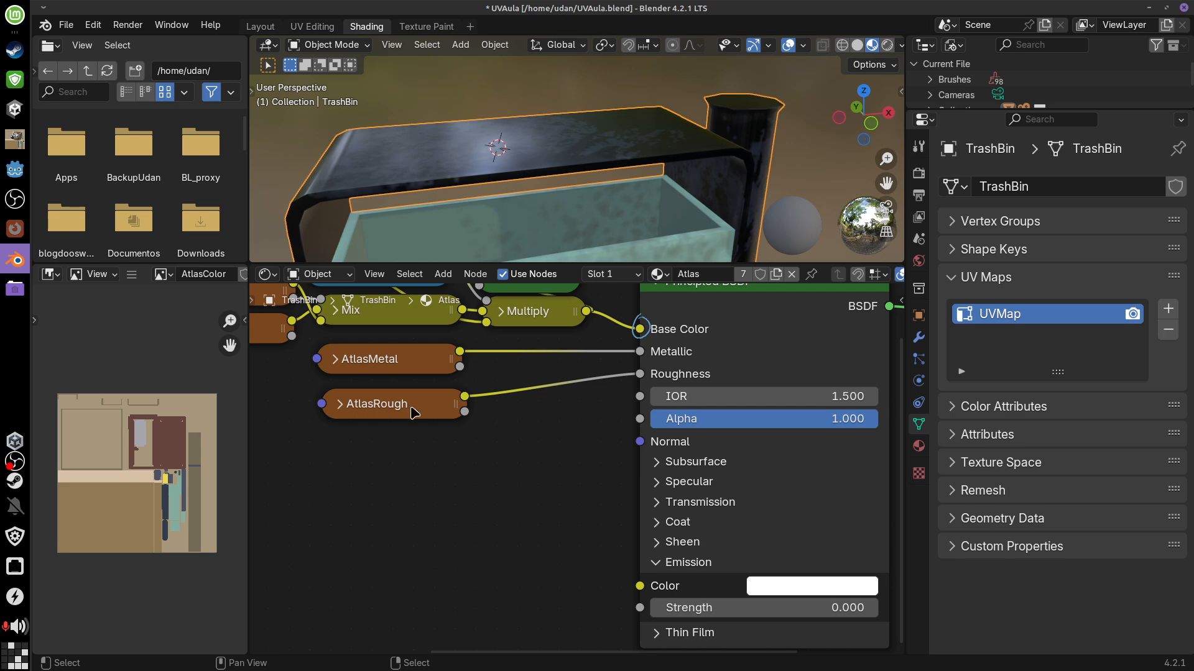
left_click_drag(414, 412, 407, 408)
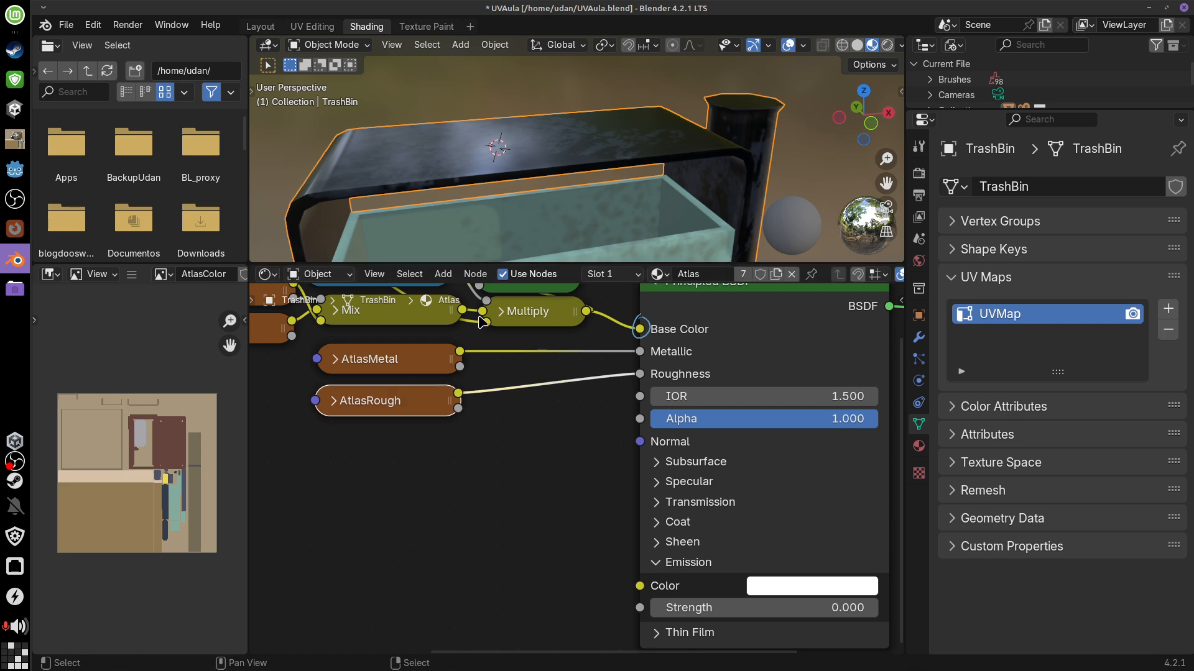
Return to the Texture Paint workspace with AtlasRough as the painted map and set the brush color to white, Value 1.000
left_click(428, 26)
left_click(736, 47)
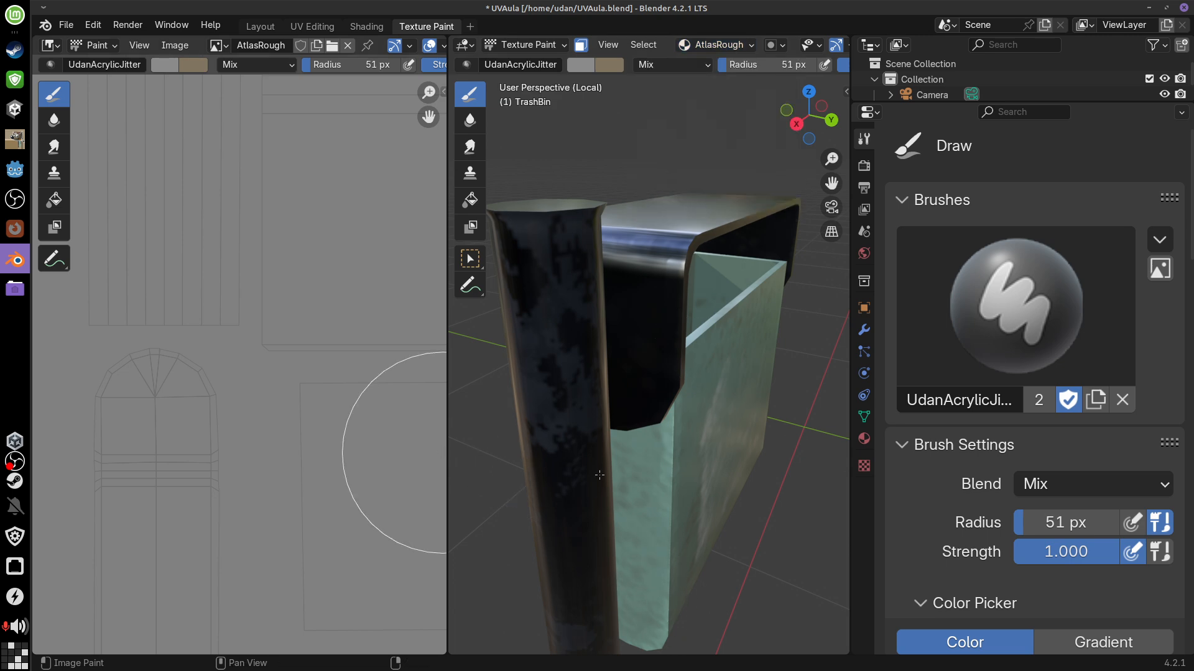
mouse_move(773, 500)
middle_mouse_down()
mouse_move(722, 477)
mouse_move(712, 487)
mouse_move(660, 310)
middle_mouse_up()
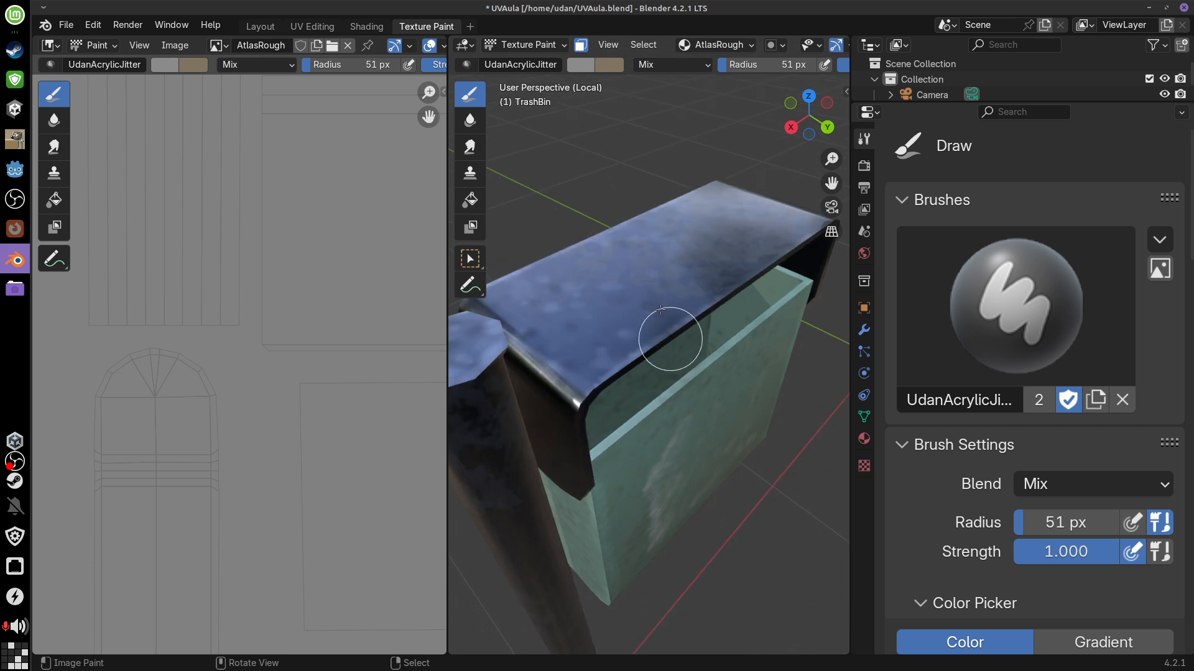
left_click(583, 64)
left_click_drag(733, 147, 729, 81)
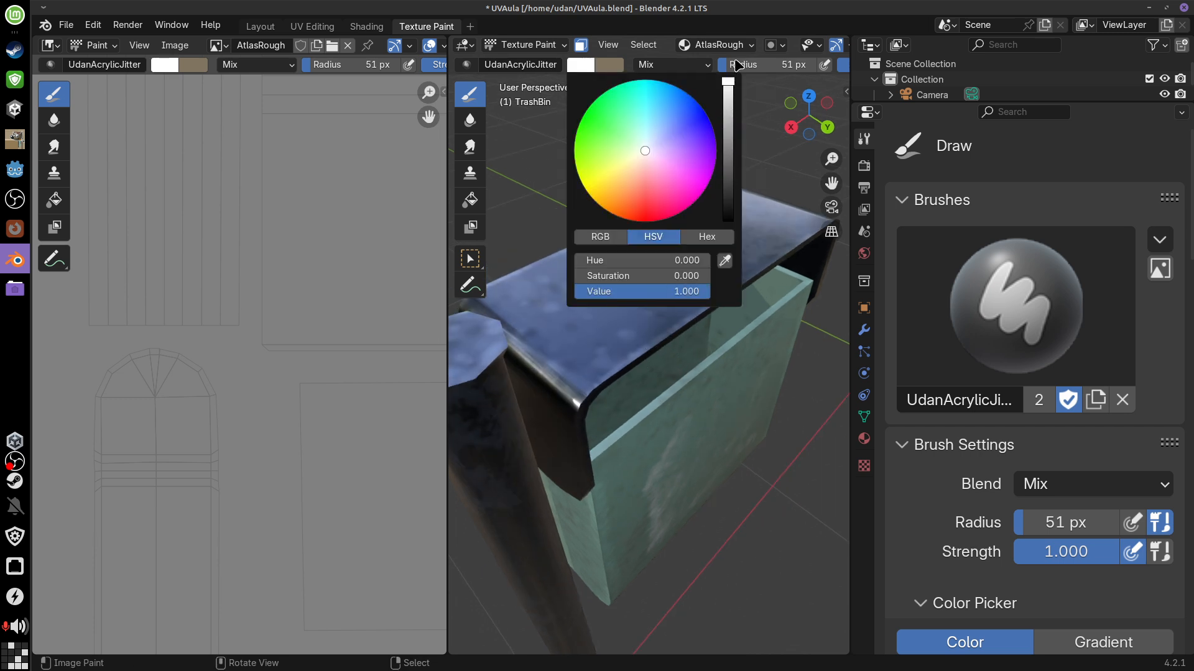
Paint white roughness patches on AtlasRough across the top of the frame's metal hood and along its bent edge
middle_click_drag(706, 547, 682, 312)
mouse_move(662, 333)
left_mouse_down()
mouse_move(701, 298)
mouse_move(666, 253)
mouse_move(666, 300)
mouse_move(567, 294)
mouse_move(560, 338)
mouse_move(594, 346)
mouse_move(677, 266)
left_mouse_up()
mouse_move(677, 266)
middle_mouse_down()
mouse_move(642, 299)
mouse_move(658, 315)
mouse_move(725, 301)
mouse_move(721, 280)
middle_mouse_up()
scroll(720, 280, "up", 1)
mouse_move(747, 324)
left_mouse_down()
mouse_move(761, 294)
mouse_move(758, 239)
left_mouse_up()
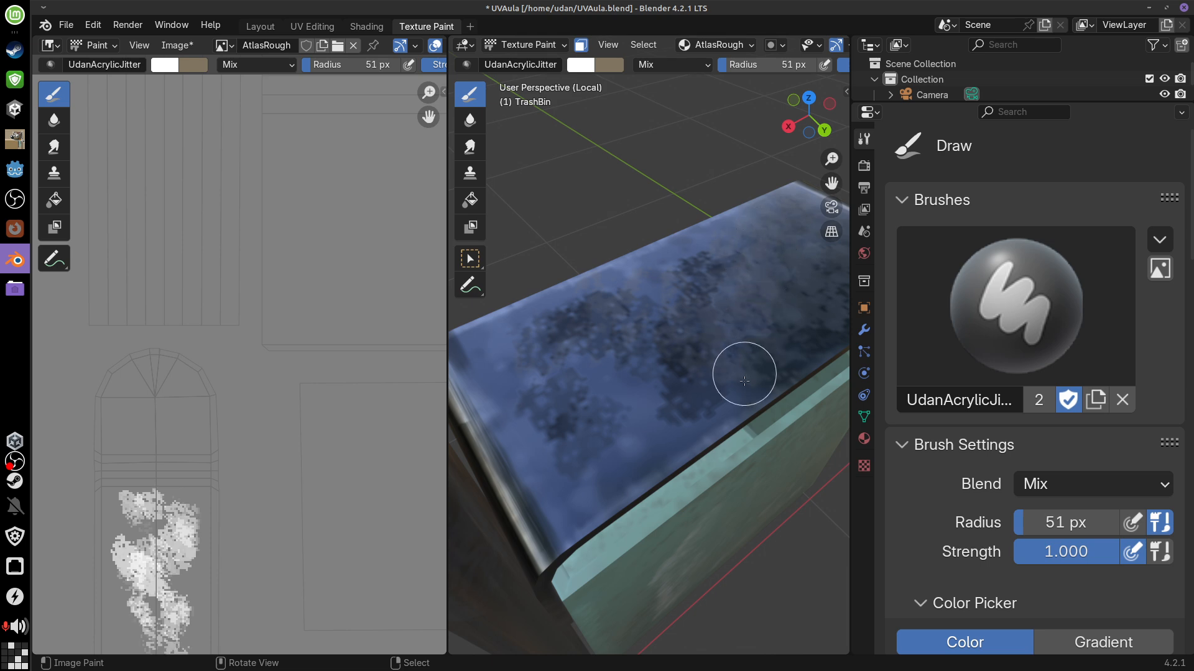
middle_click_drag(736, 326, 715, 316)
left_click_drag(657, 309, 591, 315)
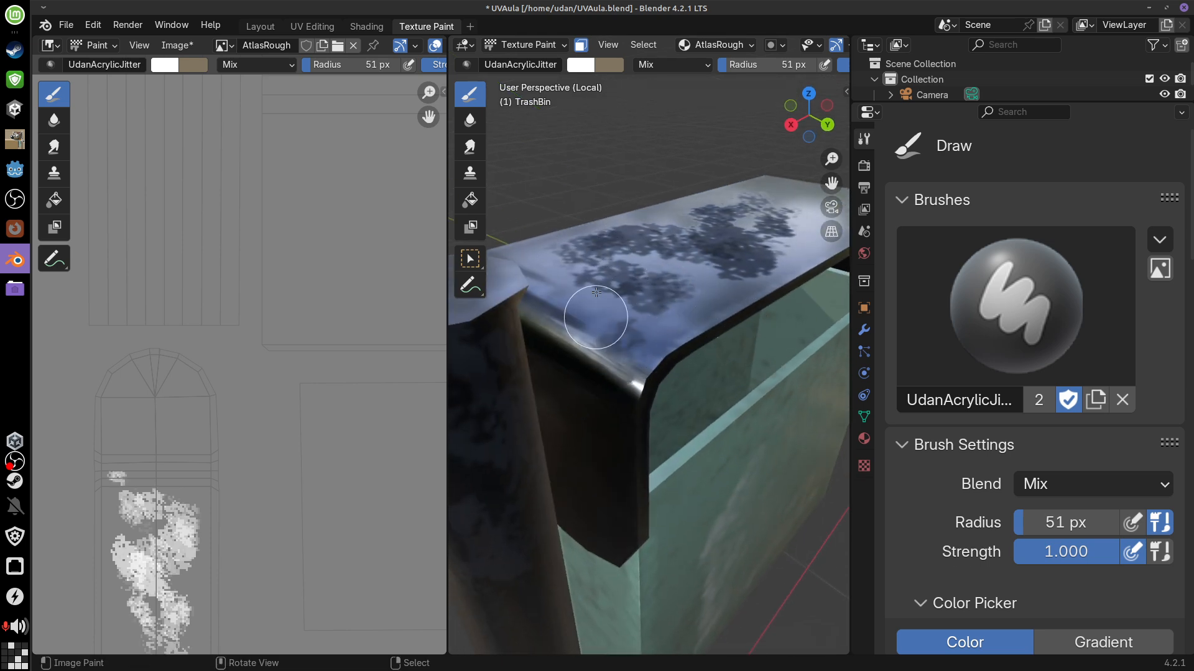
mouse_move(591, 314)
middle_mouse_down()
mouse_move(762, 330)
mouse_move(733, 341)
mouse_move(709, 373)
mouse_move(669, 373)
middle_mouse_up()
Paint white roughness onto the lower part of the support post from several sides
mouse_move(611, 405)
middle_mouse_down()
mouse_move(667, 442)
mouse_move(680, 495)
middle_mouse_up()
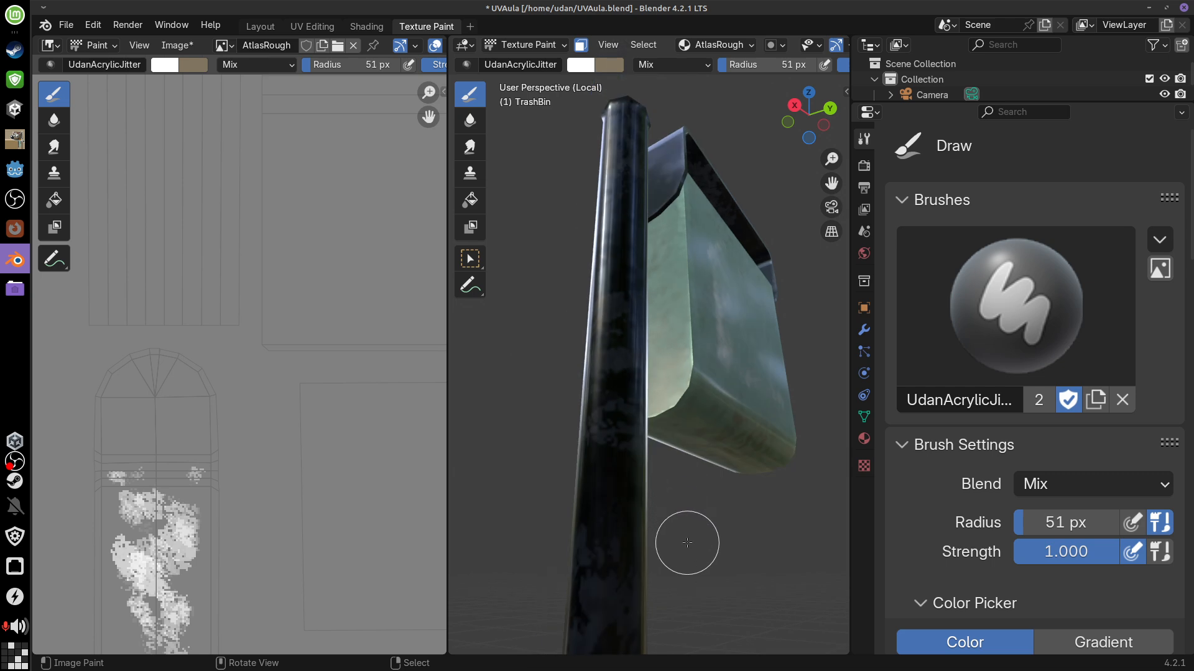
mouse_move(687, 543)
middle_mouse_down()
mouse_move(712, 379)
mouse_move(693, 498)
mouse_move(706, 319)
mouse_move(685, 443)
mouse_move(709, 445)
mouse_move(634, 551)
middle_mouse_up()
mouse_move(634, 551)
left_mouse_down()
mouse_move(657, 549)
mouse_move(663, 522)
left_mouse_up()
middle_click_drag(663, 523, 775, 514)
left_click_drag(776, 514, 777, 510)
middle_click_drag(777, 509, 827, 505)
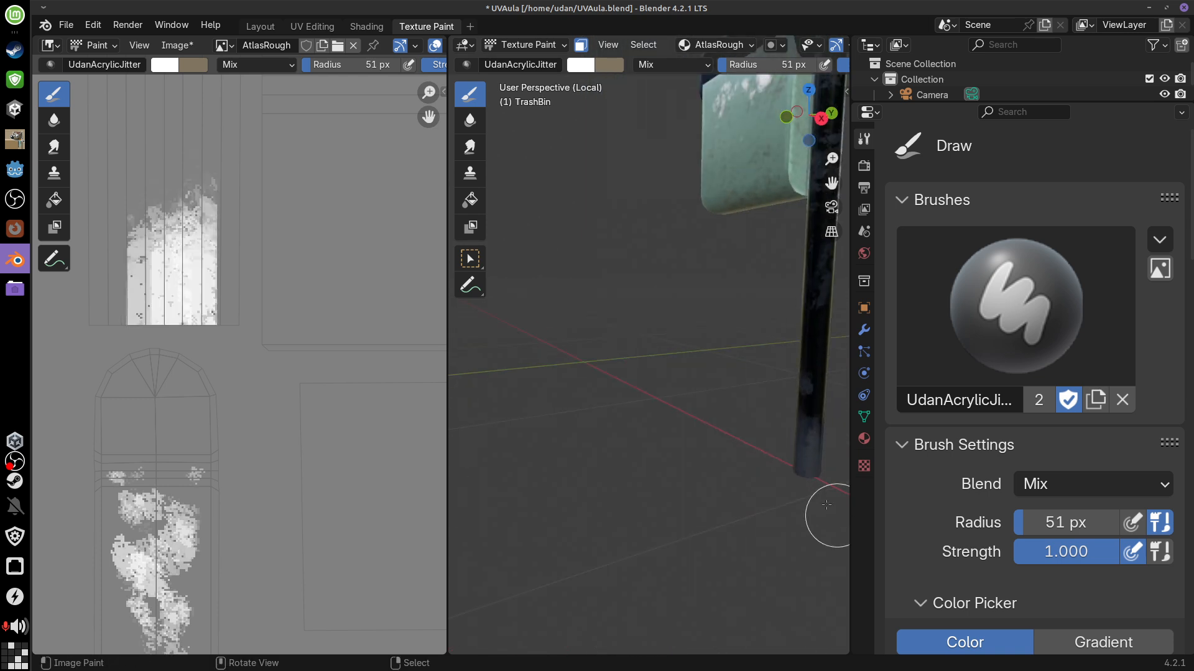
left_click_drag(827, 505, 791, 415)
middle_click_drag(803, 506, 702, 366)
Lower the brush color to a light gray of Value 0.686 and paint it around the base of the post
left_click(589, 69)
left_click(729, 127)
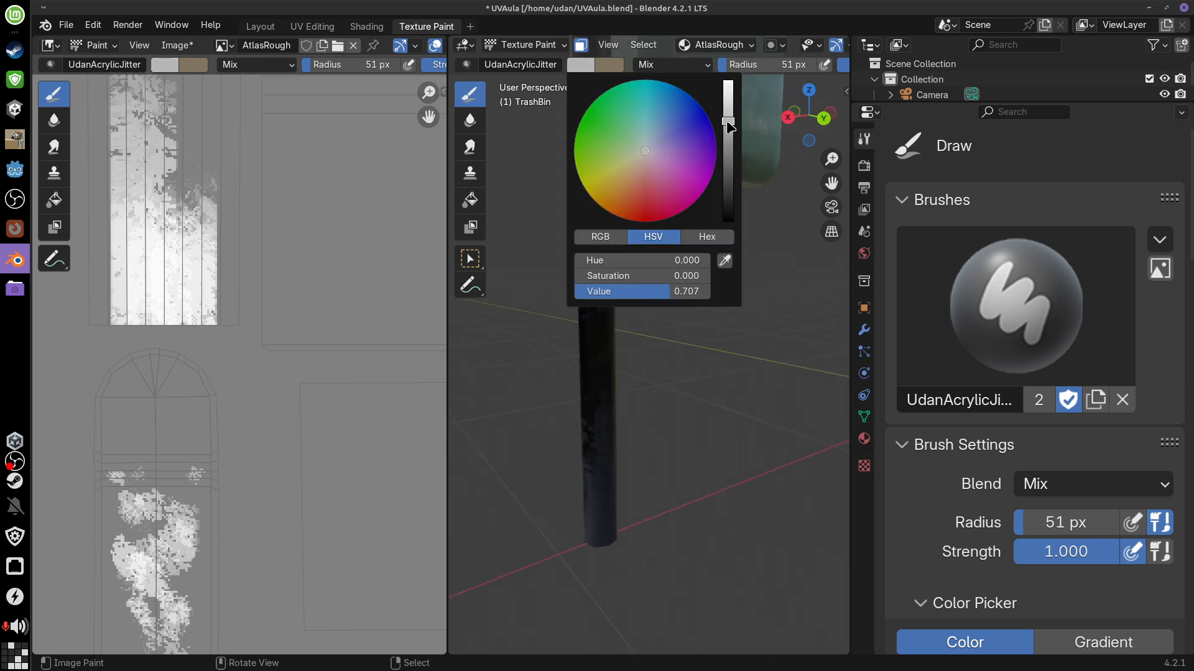
left_click_drag(605, 550, 605, 488)
middle_click_drag(615, 511, 699, 507)
left_click_drag(724, 426, 721, 504)
middle_click_drag(711, 528, 772, 514)
left_click_drag(790, 394, 804, 457)
middle_click_drag(802, 484, 842, 499)
mouse_move(820, 466)
left_mouse_down()
mouse_move(815, 367)
mouse_move(812, 432)
left_mouse_up()
mouse_move(726, 448)
middle_mouse_down()
mouse_move(614, 452)
mouse_move(674, 354)
middle_mouse_up()
scroll(769, 422, "down", 3)
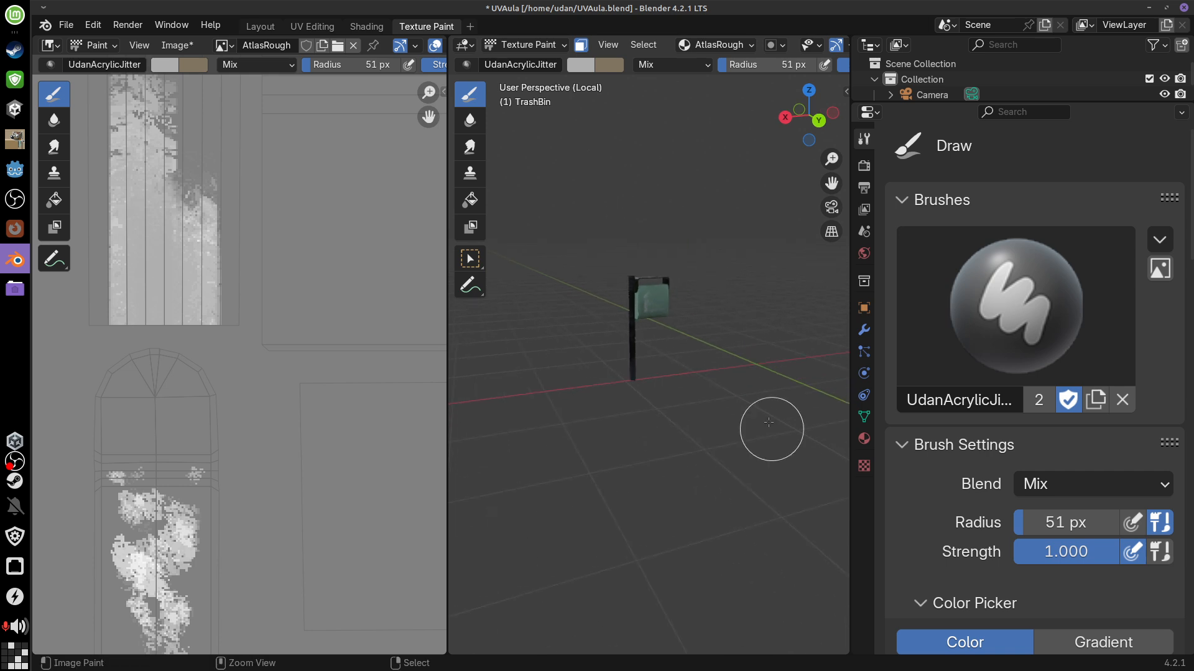
Paint light gray patches higher up the post's long UV strip directly on the flat AtlasRough image
scroll(737, 372, "up", 8)
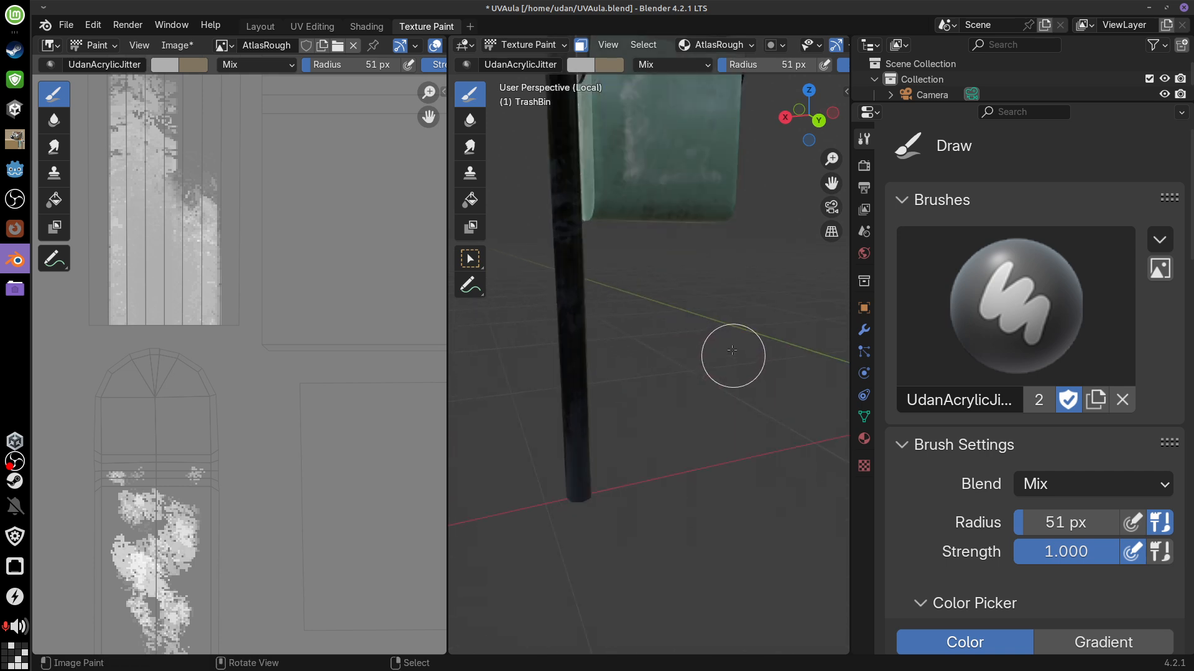
middle_click_drag(685, 258, 698, 421, "shift")
middle_click_drag(672, 315, 696, 465)
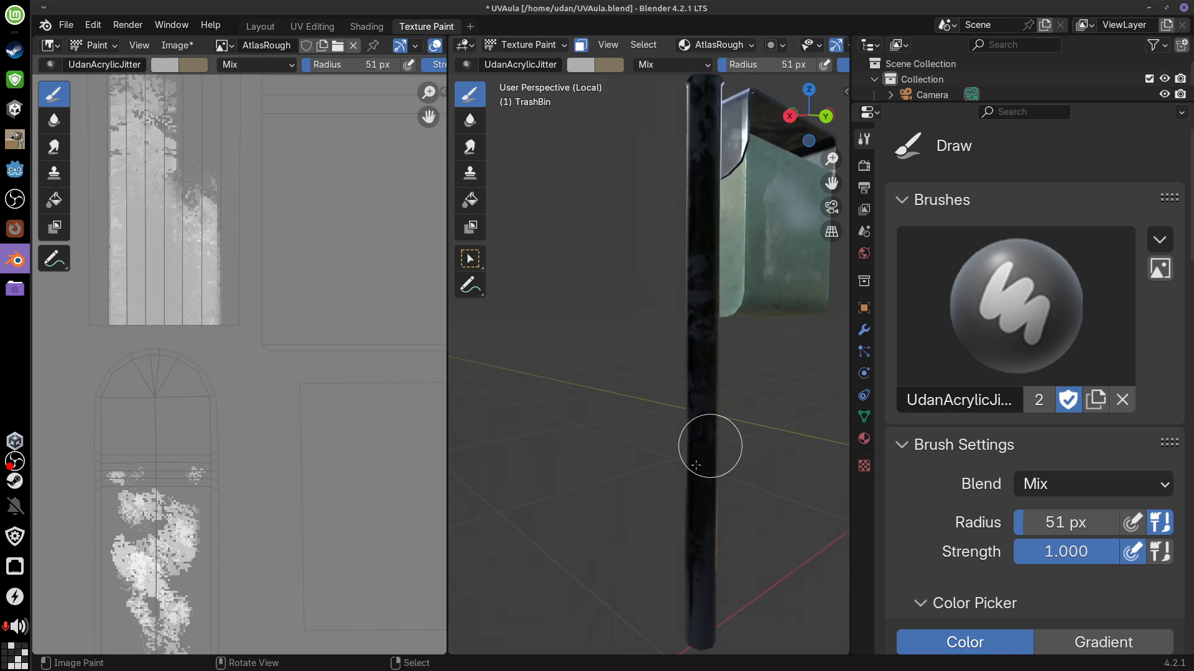
scroll(329, 447, "up", 2)
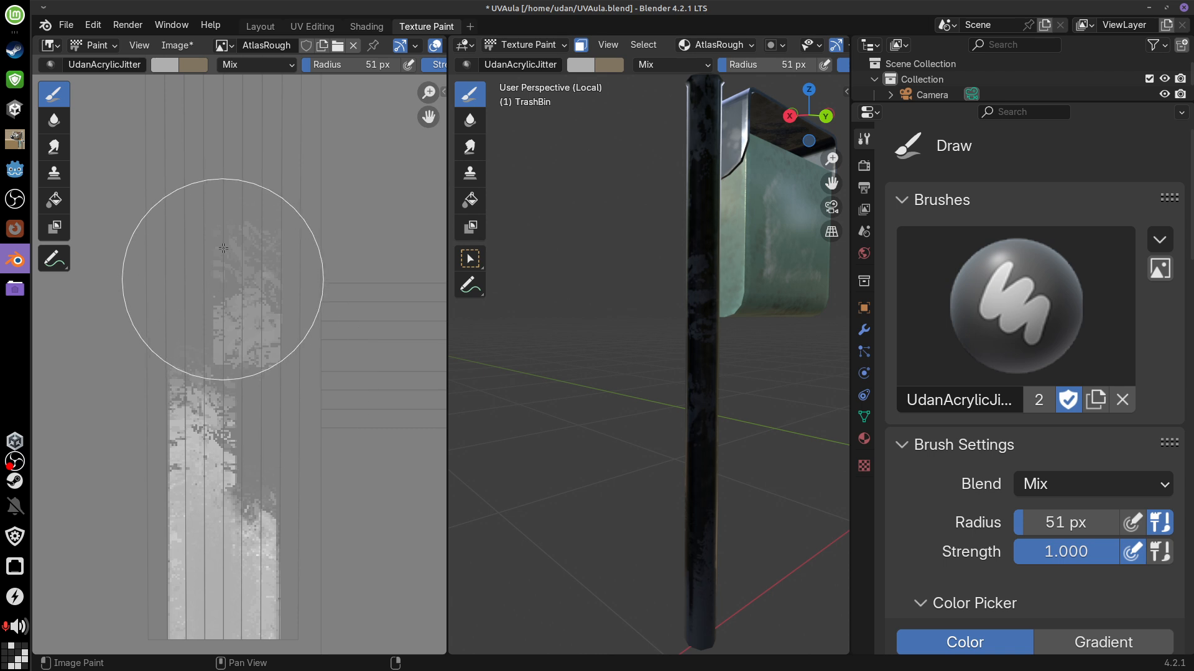
middle_click_drag(241, 353, 253, 552)
left_click_drag(245, 348, 236, 271)
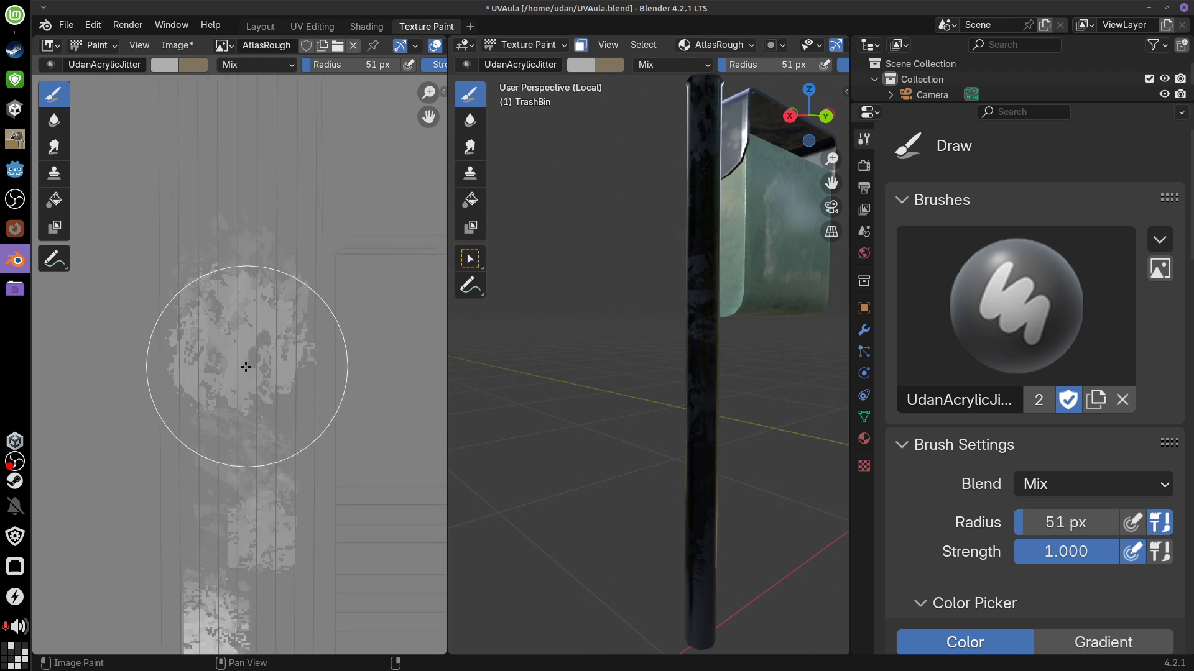
scroll(247, 373, "down", 4)
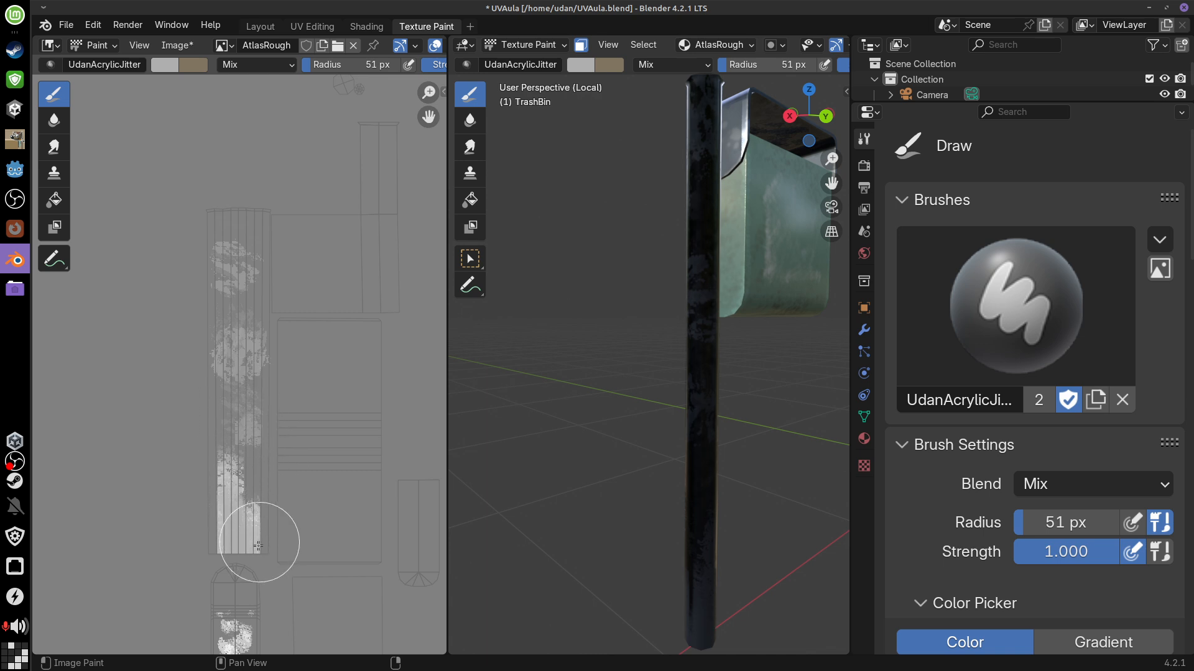
Brush light gray strokes over the hood's rounded UV island on the flat AtlasRough image
middle_click_drag(258, 546, 253, 405)
left_click_drag(250, 454, 222, 546)
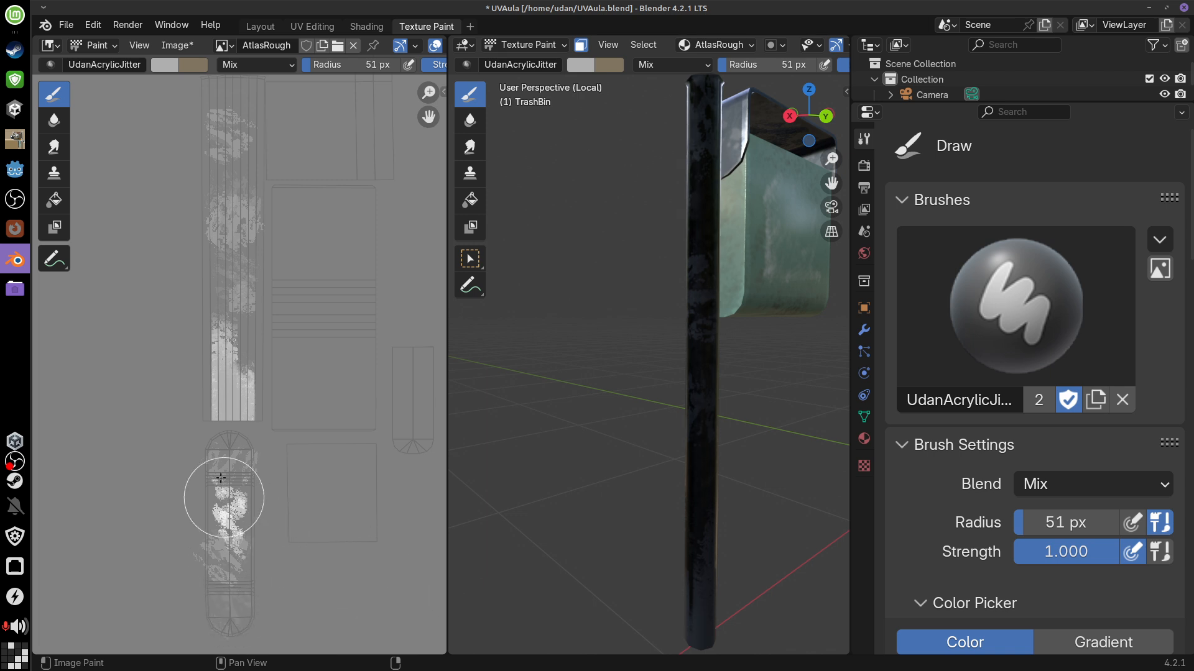
left_click_drag(221, 478, 224, 457)
Limit the face mask to the bin body's linked faces and paint a diagonal gray stroke on its upper UV island
middle_click_drag(314, 313, 283, 418)
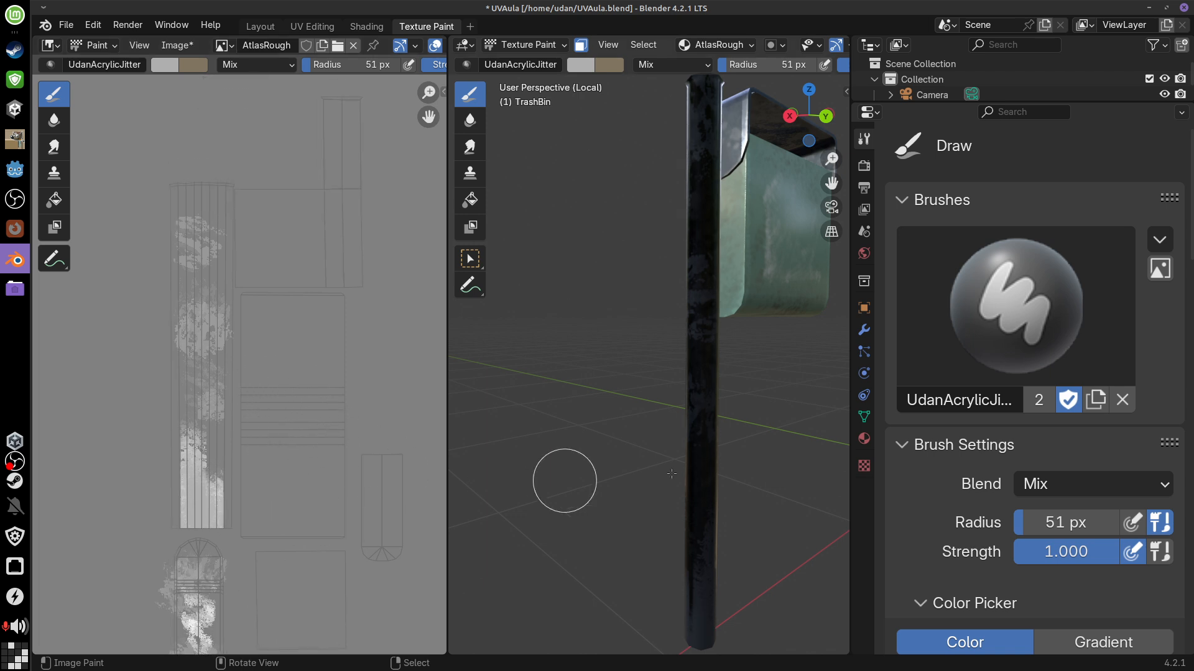
mouse_move(763, 341)
middle_mouse_down()
mouse_move(728, 379)
mouse_move(692, 311)
middle_mouse_up()
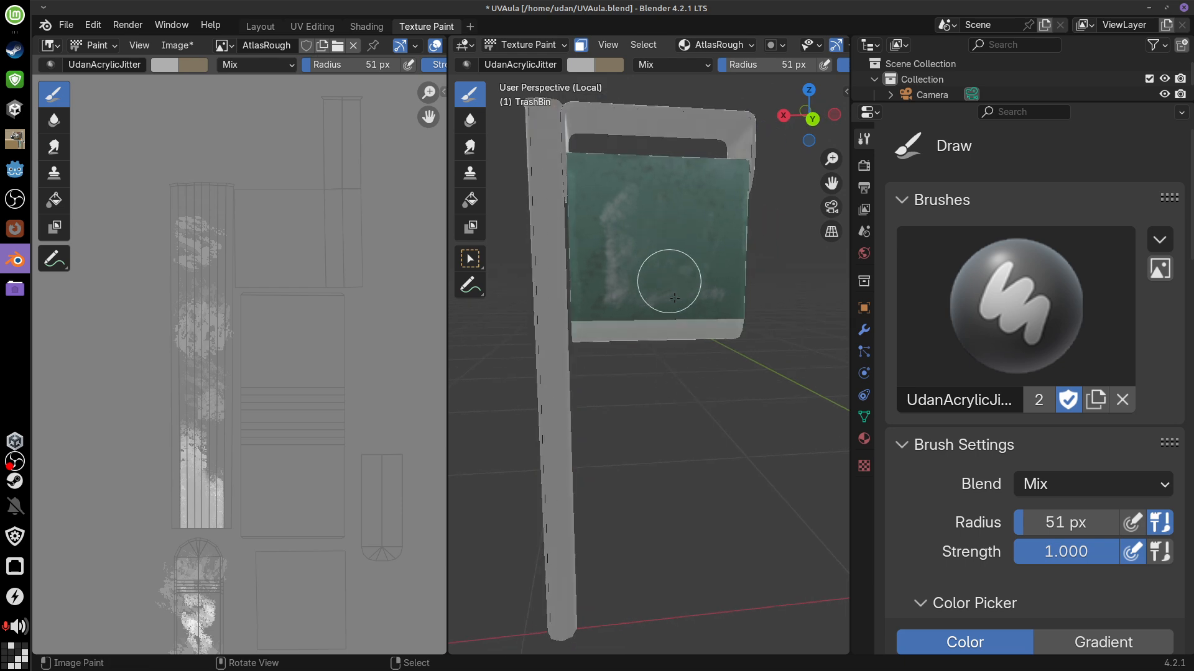
key("ctrl+l")
middle_click_drag(373, 433, 402, 435)
scroll(370, 428, "up", 2)
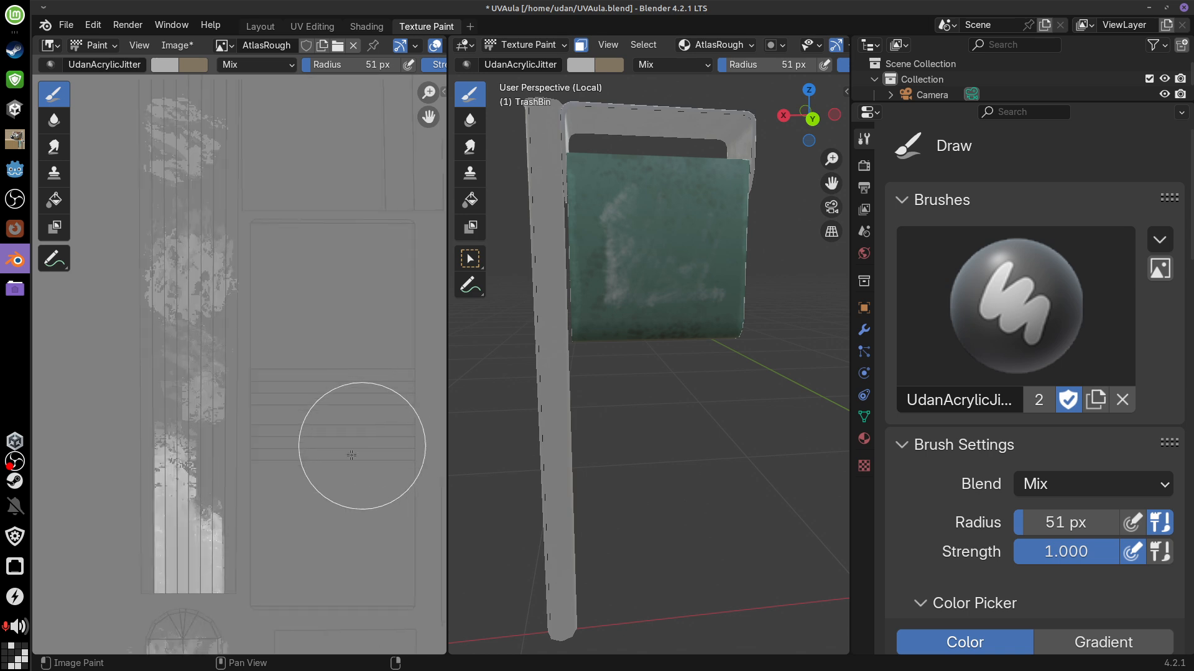
scroll(367, 472, "up", 2)
middle_click_drag(706, 304, 535, 308)
left_click_drag(267, 316, 336, 429)
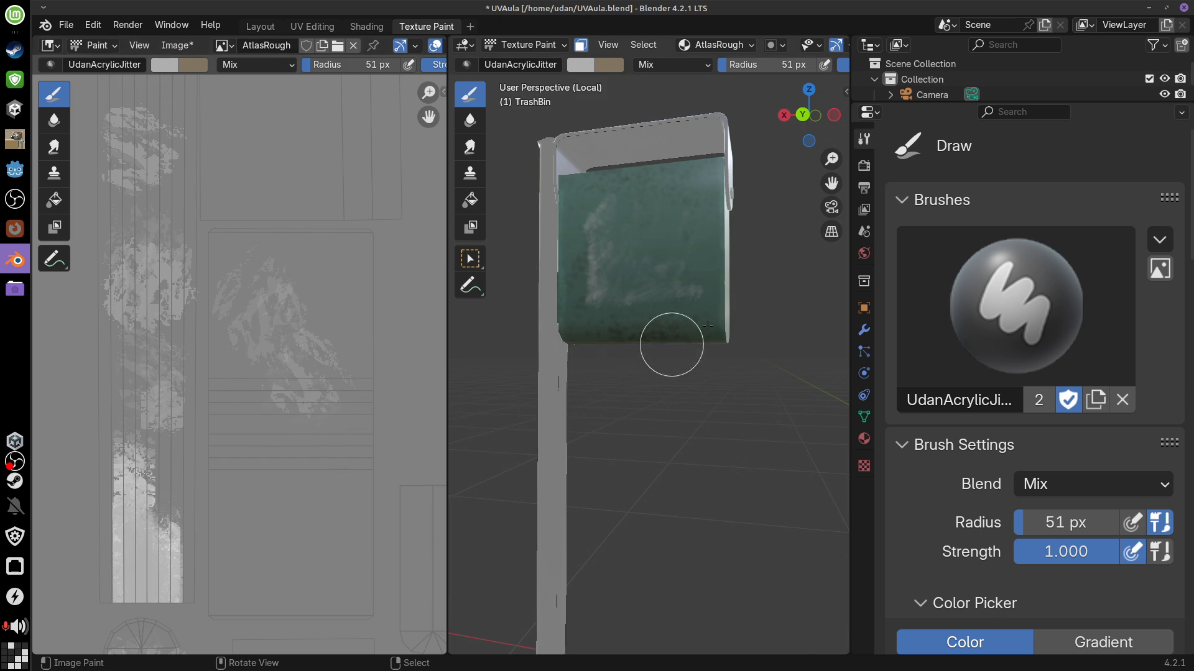
Paint light gray roughness on the bin's wide panel with the white scuff patches and on the adjoining narrow side
mouse_move(669, 342)
middle_mouse_down()
mouse_move(584, 360)
mouse_move(624, 296)
mouse_move(667, 371)
mouse_move(613, 386)
mouse_move(659, 345)
middle_mouse_up()
scroll(659, 345, "up", 5)
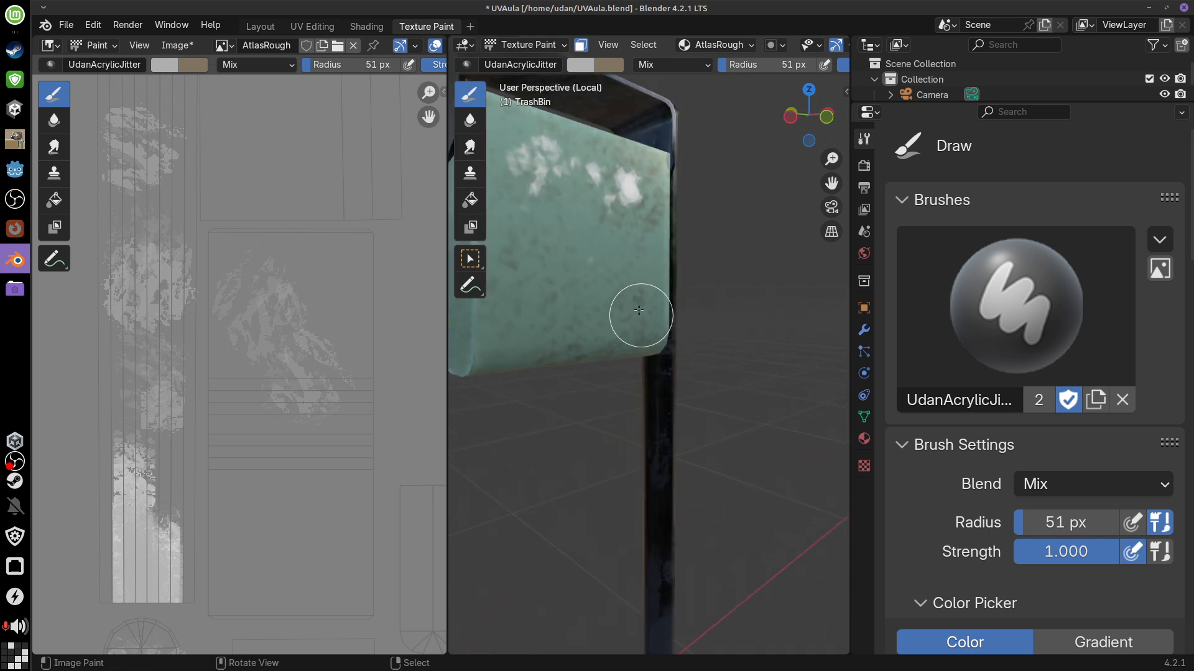
mouse_move(623, 341)
left_mouse_down()
mouse_move(610, 221)
mouse_move(690, 192)
mouse_move(720, 200)
mouse_move(606, 259)
left_mouse_up()
middle_click_drag(652, 249, 691, 246)
mouse_move(624, 323)
left_mouse_down()
mouse_move(657, 399)
mouse_move(631, 240)
left_mouse_up()
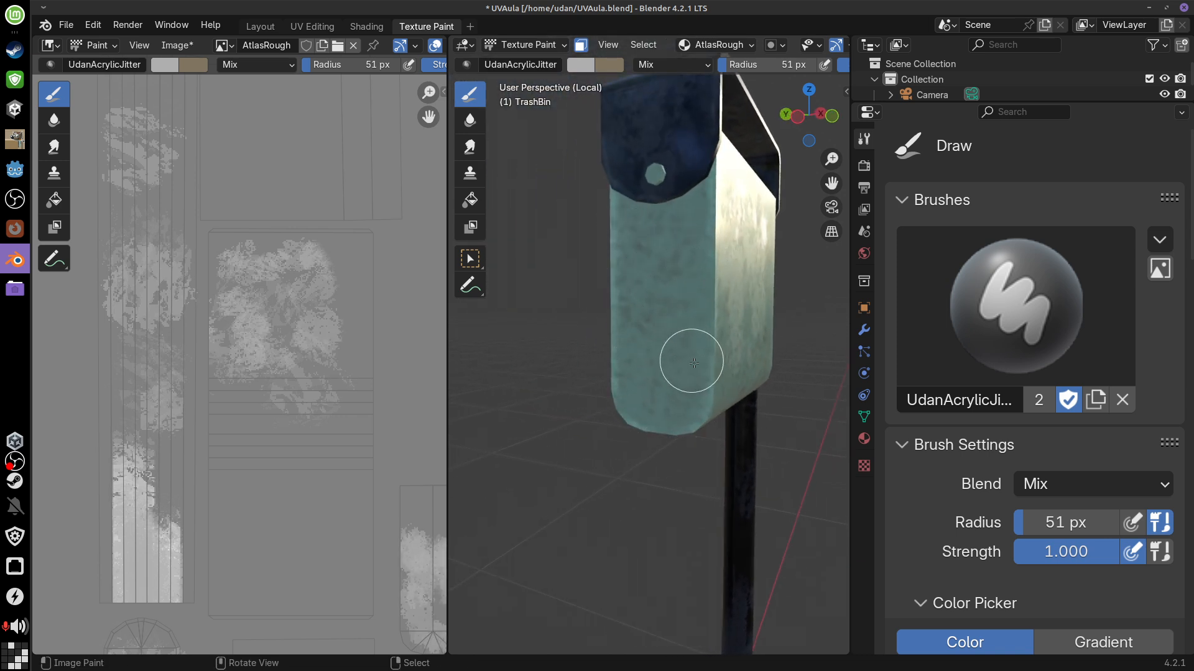
Paint light gray roughness strokes across the bin's wide panel with the L-shaped scratches
mouse_move(694, 363)
middle_mouse_down()
mouse_move(754, 352)
mouse_move(767, 334)
middle_mouse_up()
middle_click_drag(596, 338, 756, 326, "shift")
mouse_move(756, 298)
left_mouse_down()
mouse_move(747, 270)
mouse_move(576, 218)
mouse_move(576, 349)
mouse_move(574, 215)
left_mouse_up()
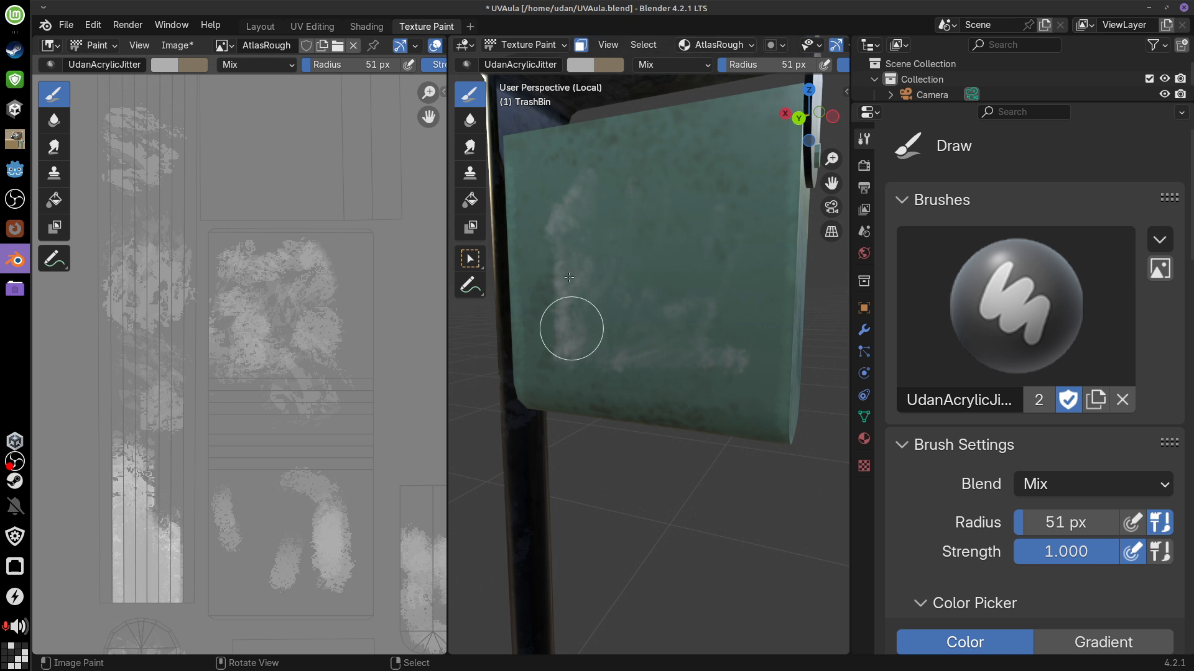
mouse_move(571, 329)
left_mouse_down()
mouse_move(589, 346)
mouse_move(662, 352)
left_mouse_up()
mouse_move(576, 285)
left_mouse_down()
mouse_move(591, 274)
mouse_move(602, 296)
mouse_move(690, 292)
left_mouse_up()
mouse_move(691, 292)
middle_mouse_down()
mouse_move(831, 309)
mouse_move(803, 372)
mouse_move(730, 384)
mouse_move(726, 335)
mouse_move(733, 384)
middle_mouse_up()
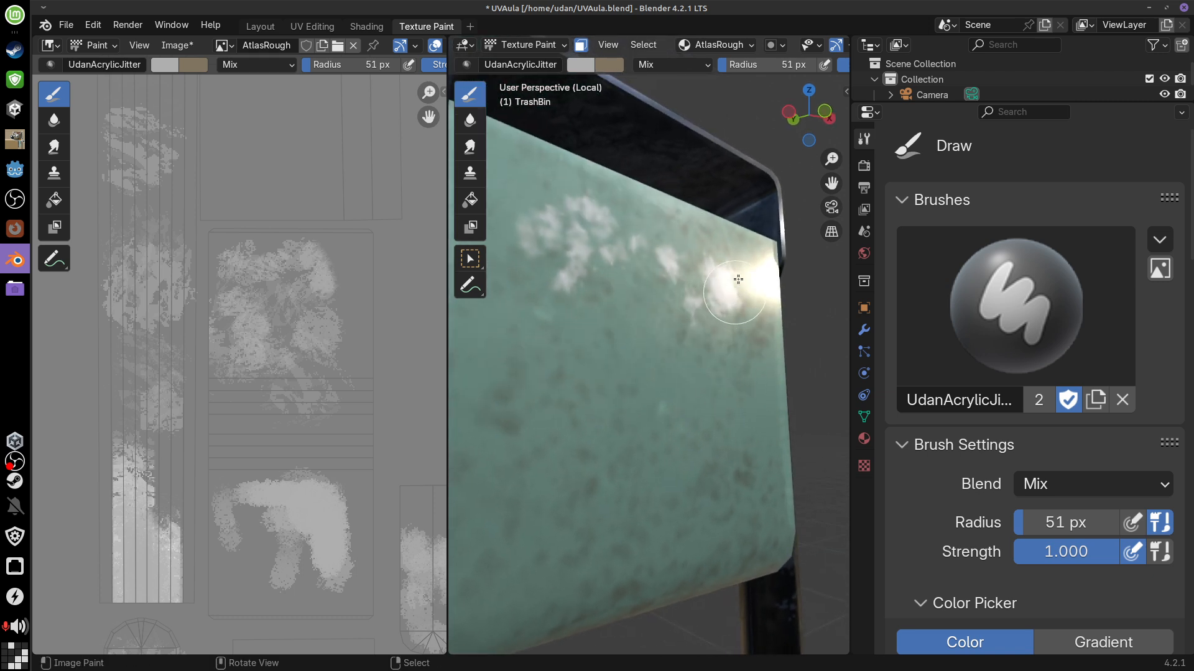
Build up more light gray roughness on the white-scuffed panel, checking how the sun reflection breaks up across it
middle_click_drag(618, 259, 724, 309)
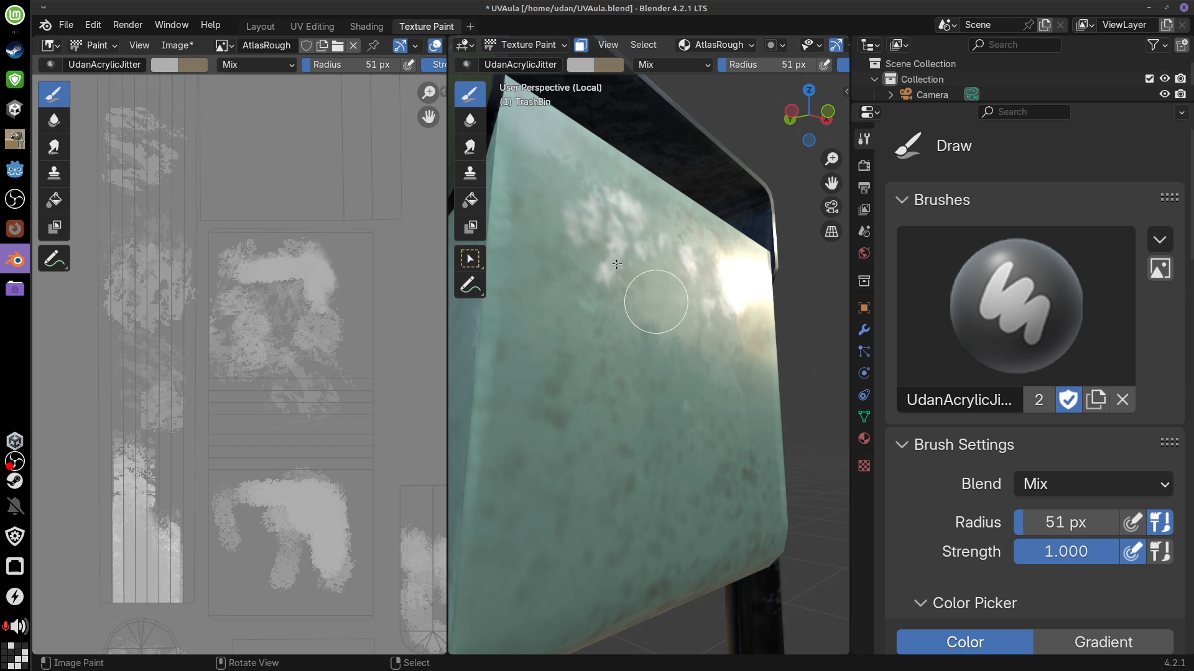
left_click_drag(616, 265, 721, 391)
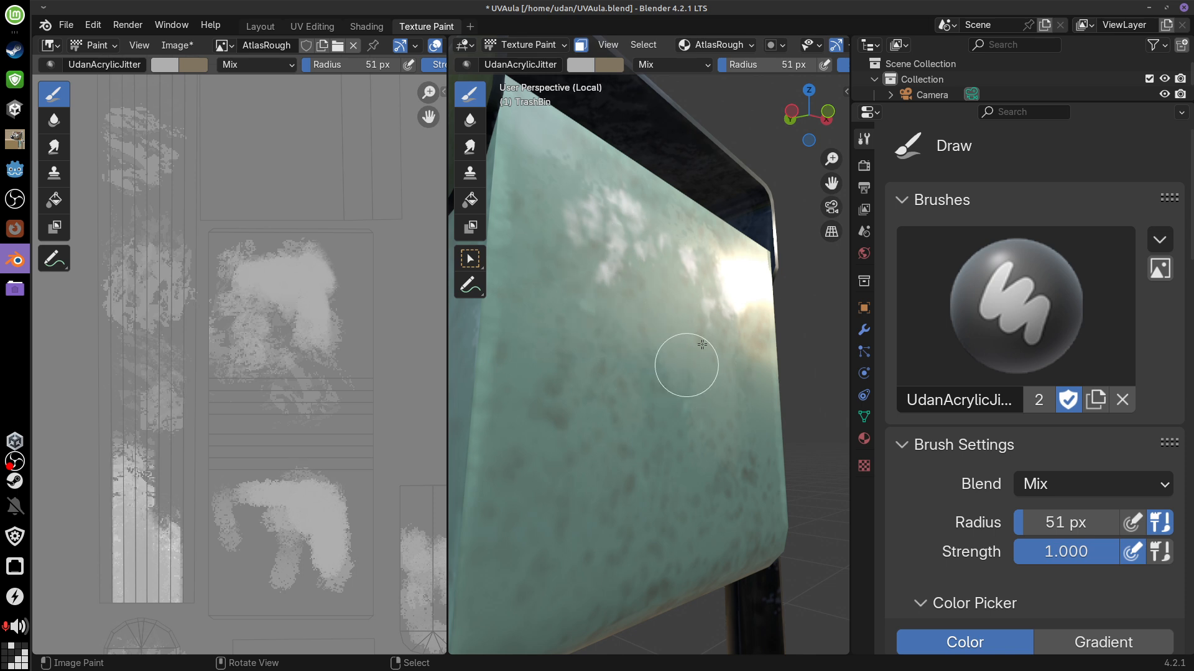
middle_click_drag(702, 344, 720, 271)
middle_click_drag(741, 359, 734, 327)
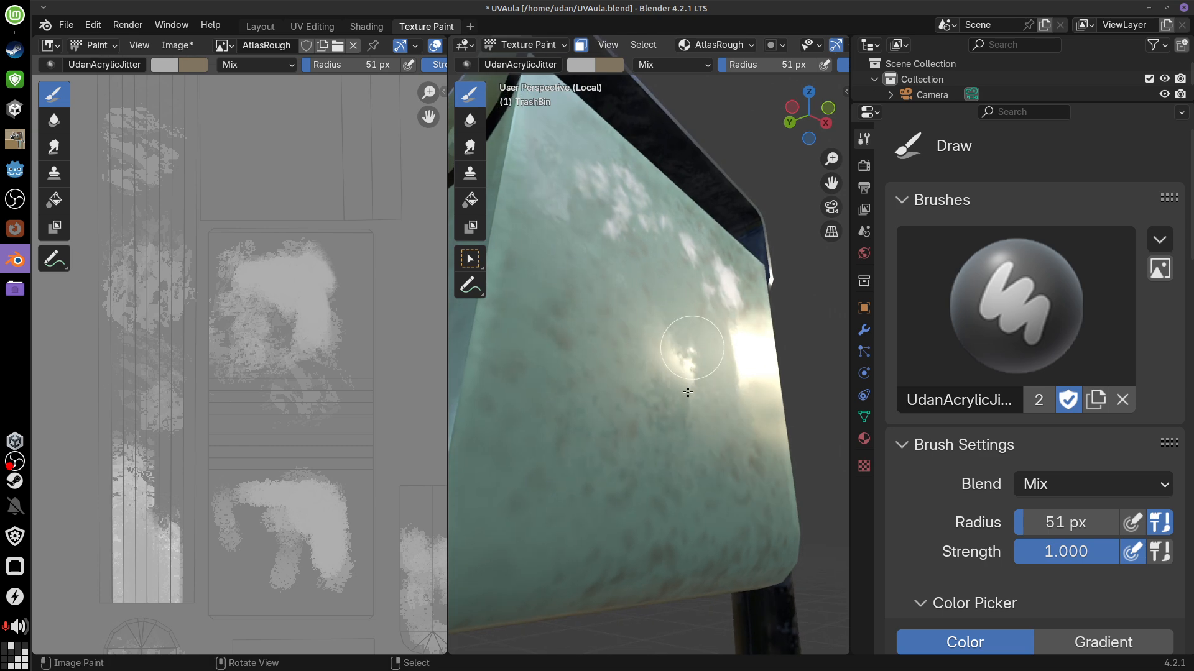
middle_click_drag(601, 367, 634, 300)
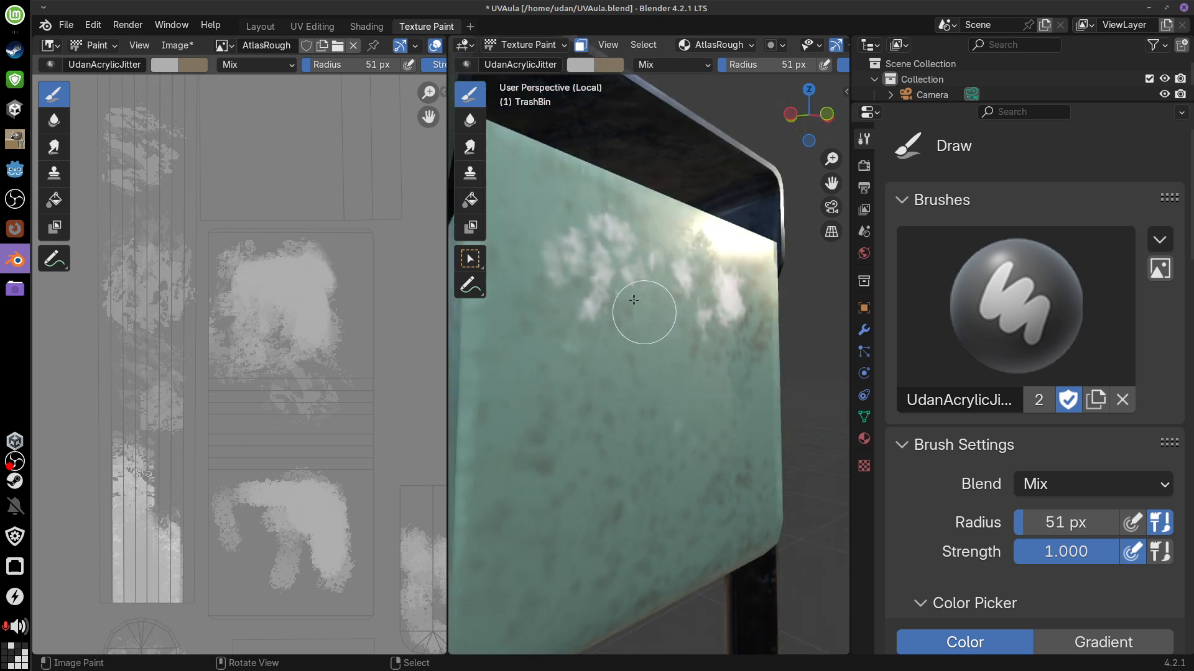
middle_click_drag(736, 283, 587, 292)
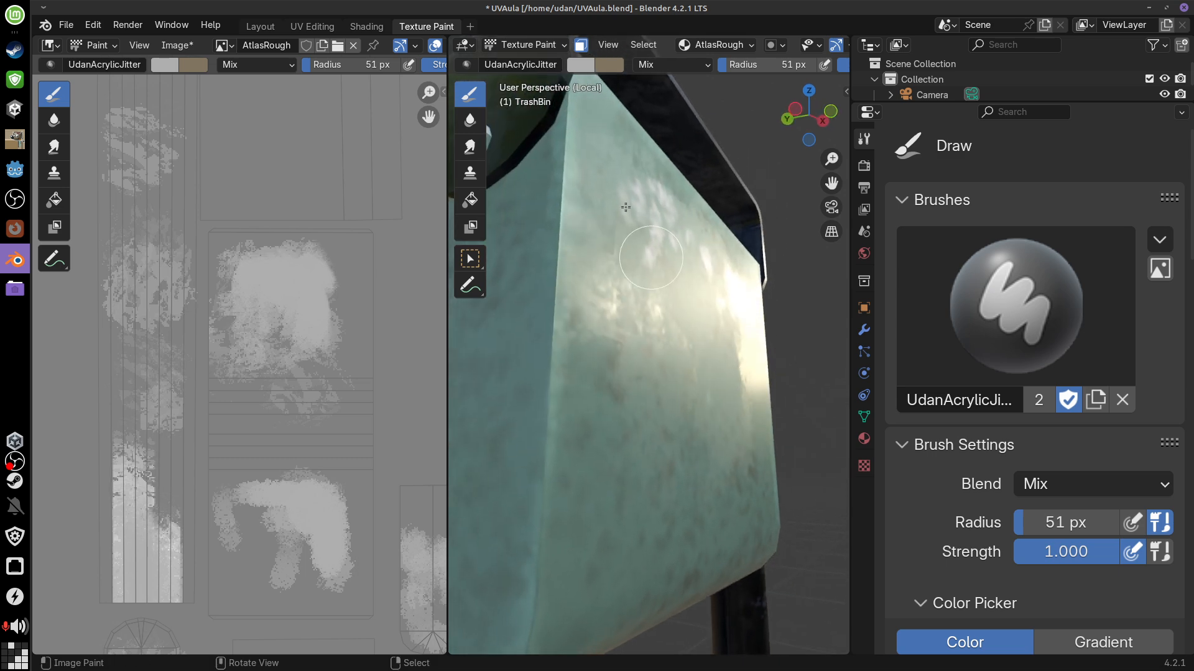
middle_click_drag(651, 440, 789, 421)
Cover the bin's curved underside with light gray roughness strokes
middle_click_drag(759, 506, 722, 384)
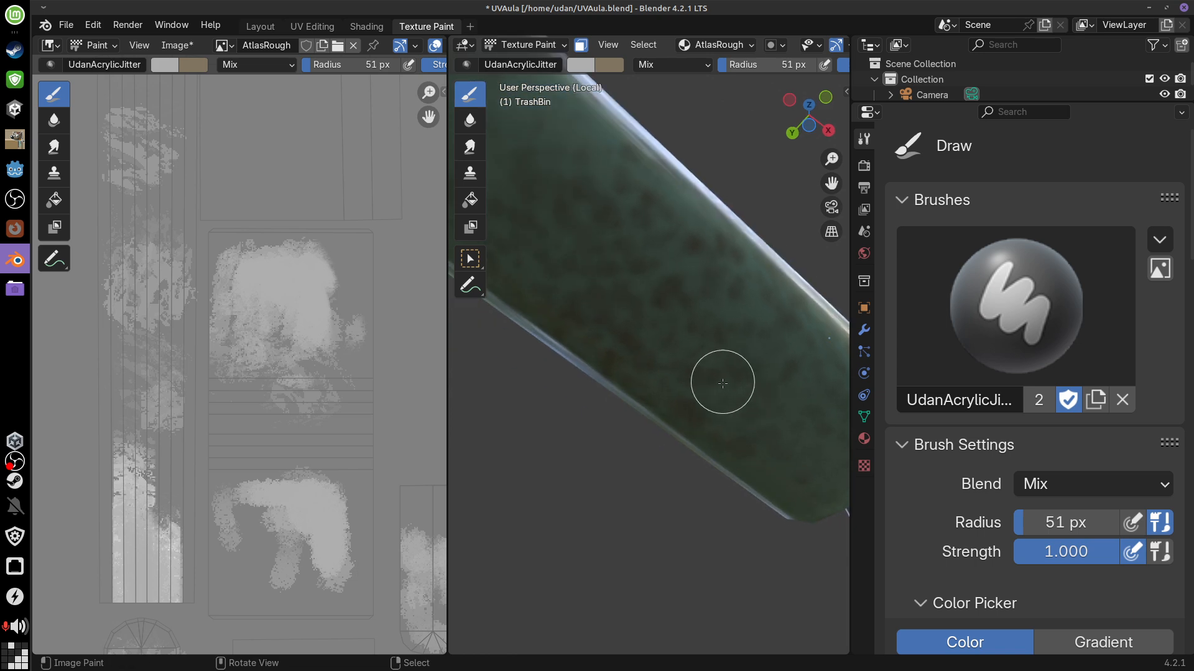
scroll(722, 389, "down", 1)
mouse_move(562, 258)
left_mouse_down()
mouse_move(760, 424)
mouse_move(715, 407)
left_mouse_up()
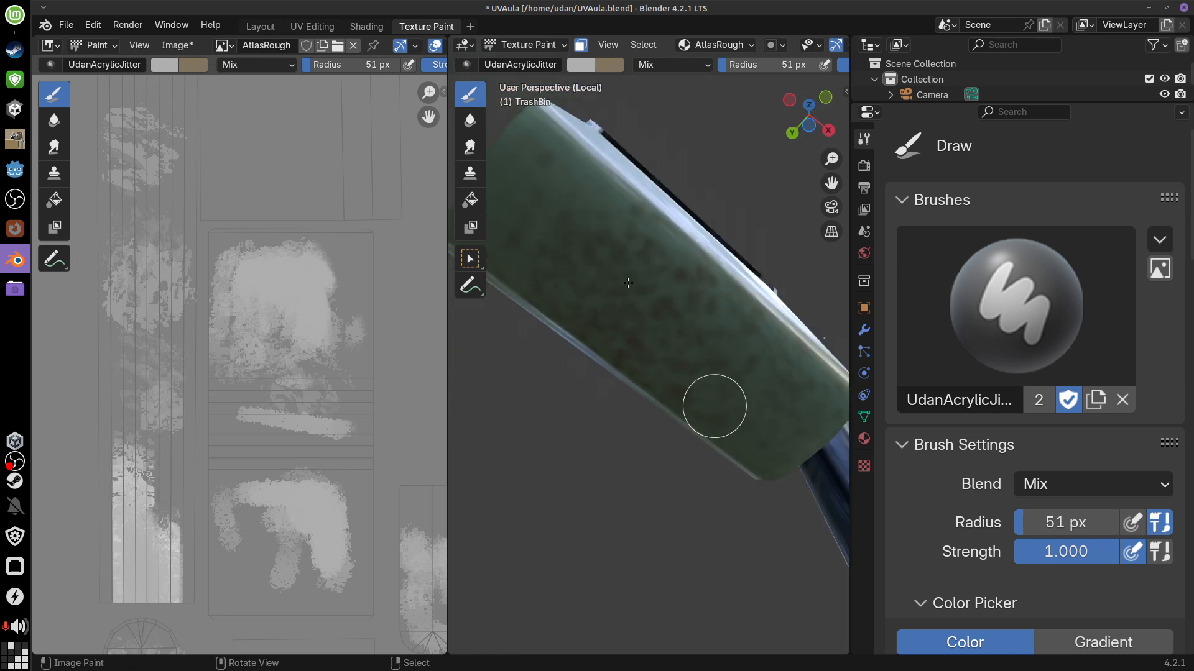
left_click_drag(575, 233, 700, 332)
left_click_drag(625, 213, 762, 399)
middle_click_drag(762, 400, 757, 330)
mouse_move(659, 284)
left_mouse_down()
mouse_move(667, 365)
mouse_move(569, 315)
mouse_move(730, 376)
mouse_move(724, 338)
left_mouse_up()
Brighten the brush color to near white and add a lighter roughness stroke across the bin's underside
left_click(581, 65)
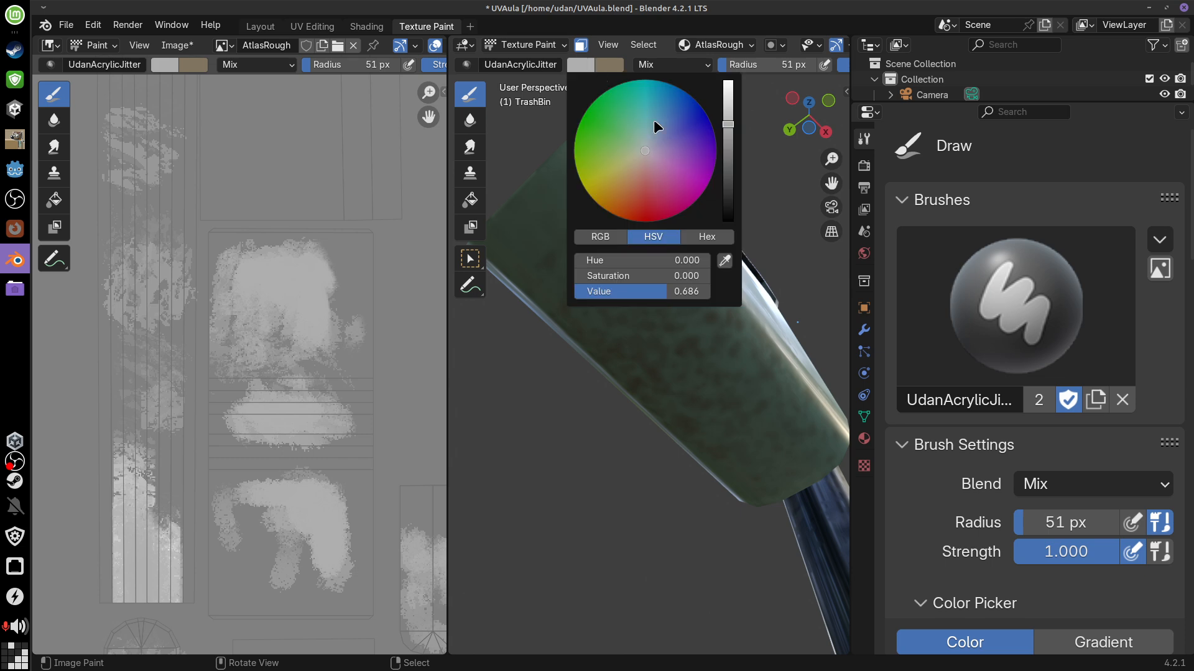
left_click_drag(732, 128, 731, 87)
mouse_move(622, 258)
left_mouse_down()
mouse_move(681, 275)
mouse_move(600, 269)
mouse_move(744, 397)
mouse_move(772, 388)
left_mouse_up()
middle_click_drag(772, 388, 740, 423)
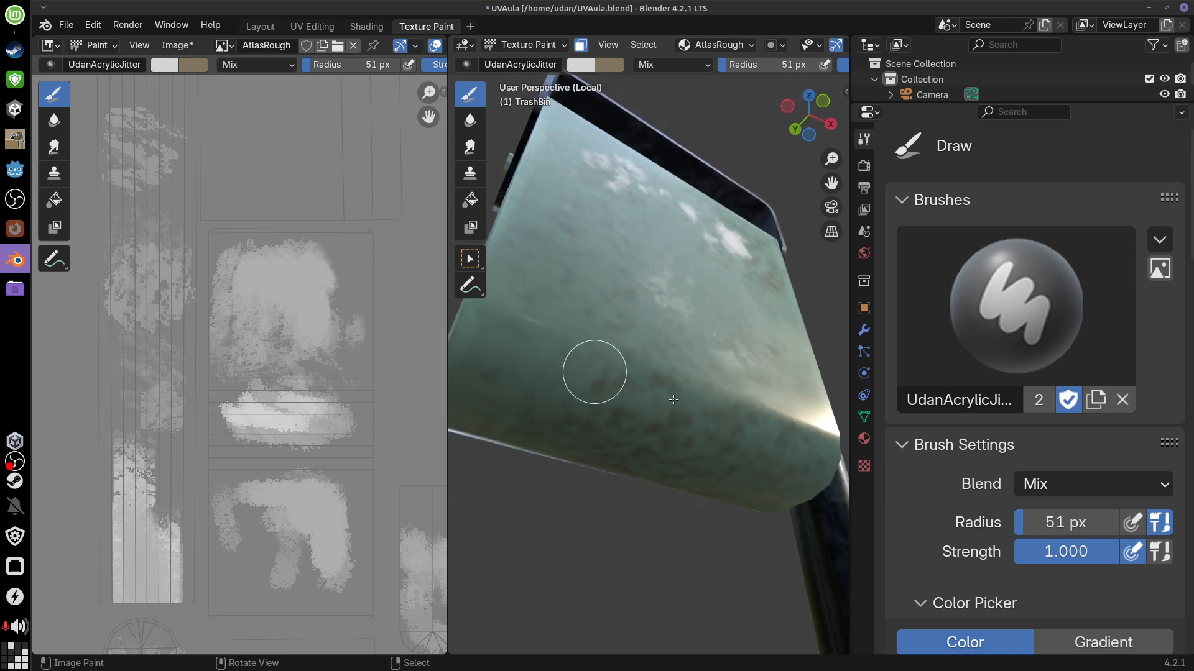
Paint near-white roughness patches over the bin's white-scuffed panel around the sun reflection
left_click_drag(595, 372, 599, 341)
middle_click_drag(599, 341, 782, 352)
left_click_drag(747, 404, 748, 398)
middle_click_drag(748, 398, 762, 429)
middle_click_drag(762, 430, 768, 373)
mouse_move(734, 299)
left_mouse_down()
mouse_move(716, 343)
mouse_move(676, 251)
mouse_move(644, 230)
left_mouse_up()
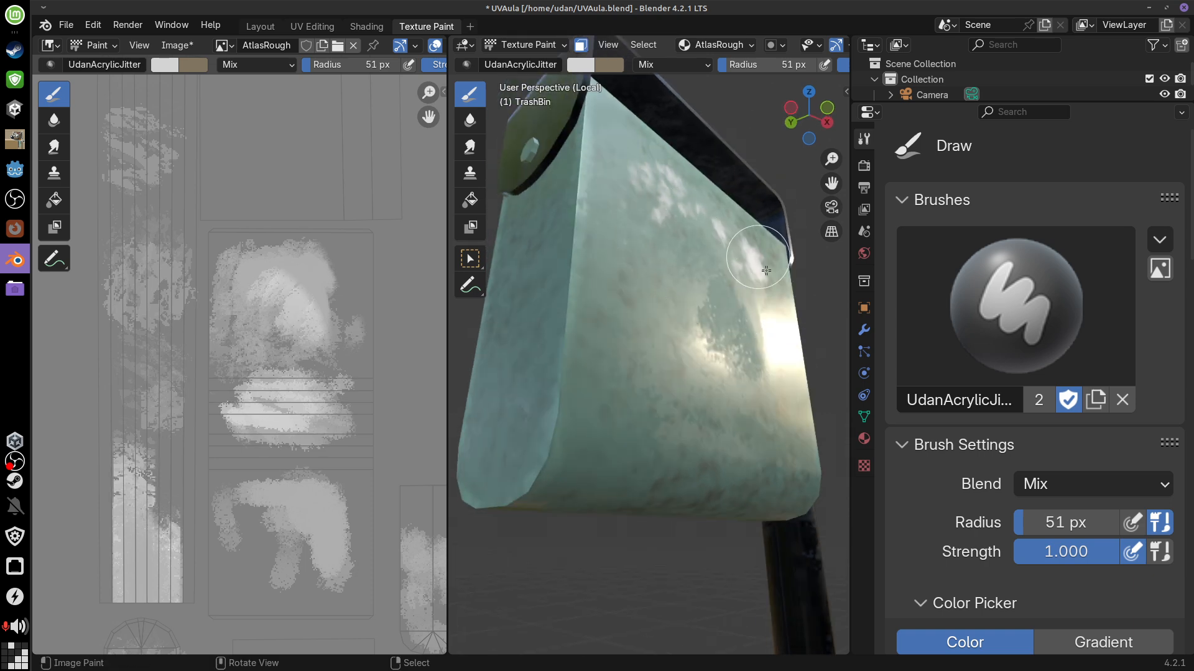
middle_click_drag(758, 257, 711, 315)
mouse_move(711, 313)
left_mouse_down()
mouse_move(695, 298)
mouse_move(738, 326)
left_mouse_up()
mouse_move(738, 326)
middle_mouse_down()
mouse_move(784, 308)
mouse_move(753, 258)
mouse_move(755, 304)
middle_mouse_up()
left_click_drag(705, 261, 711, 243)
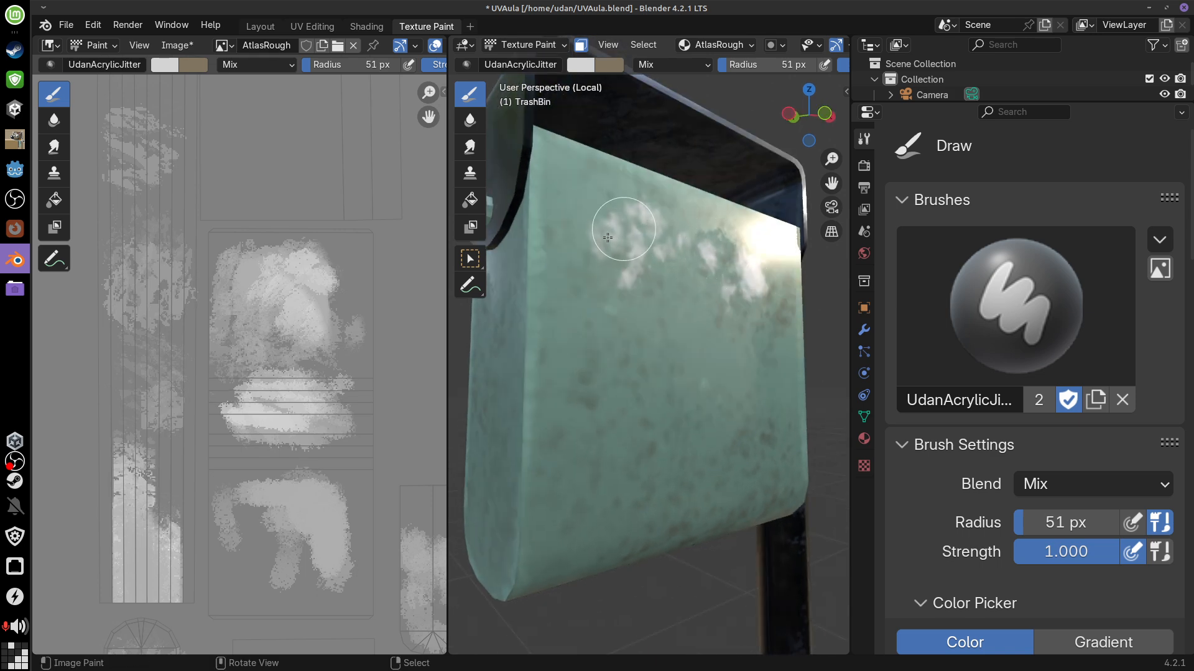
left_click_drag(623, 227, 631, 291)
Paint near-white roughness along the L-shaped scratches on the bin's opposite panel and check the reflections around the bin
mouse_move(764, 367)
middle_mouse_down()
mouse_move(794, 378)
mouse_move(714, 395)
middle_mouse_up()
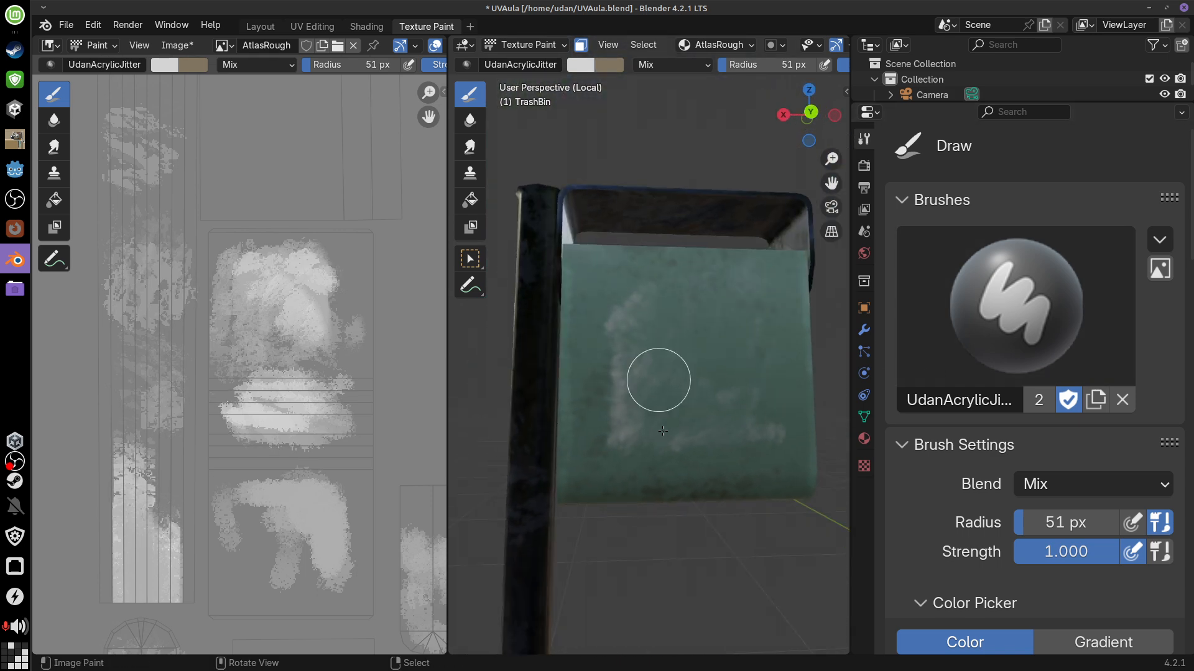
left_click_drag(657, 398, 643, 329)
left_click_drag(727, 418, 656, 314)
left_click_drag(742, 380, 708, 375)
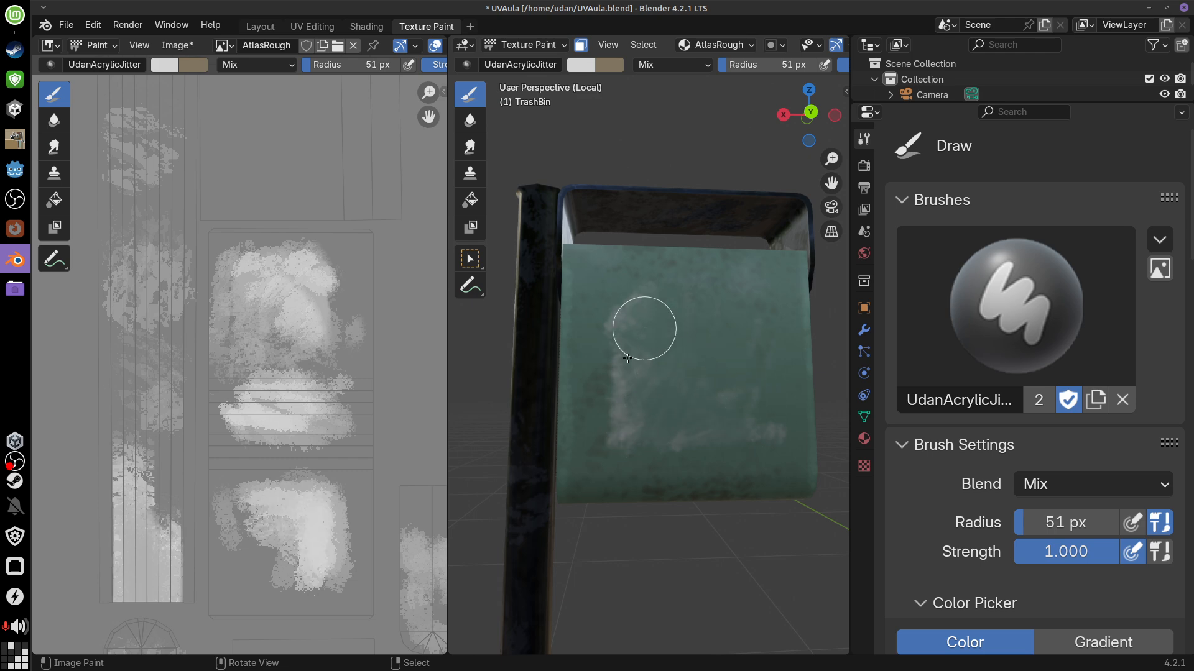
left_click_drag(626, 339, 635, 408)
mouse_move(778, 428)
middle_mouse_down()
mouse_move(724, 426)
mouse_move(719, 365)
mouse_move(777, 378)
mouse_move(799, 341)
mouse_move(792, 349)
middle_mouse_up()
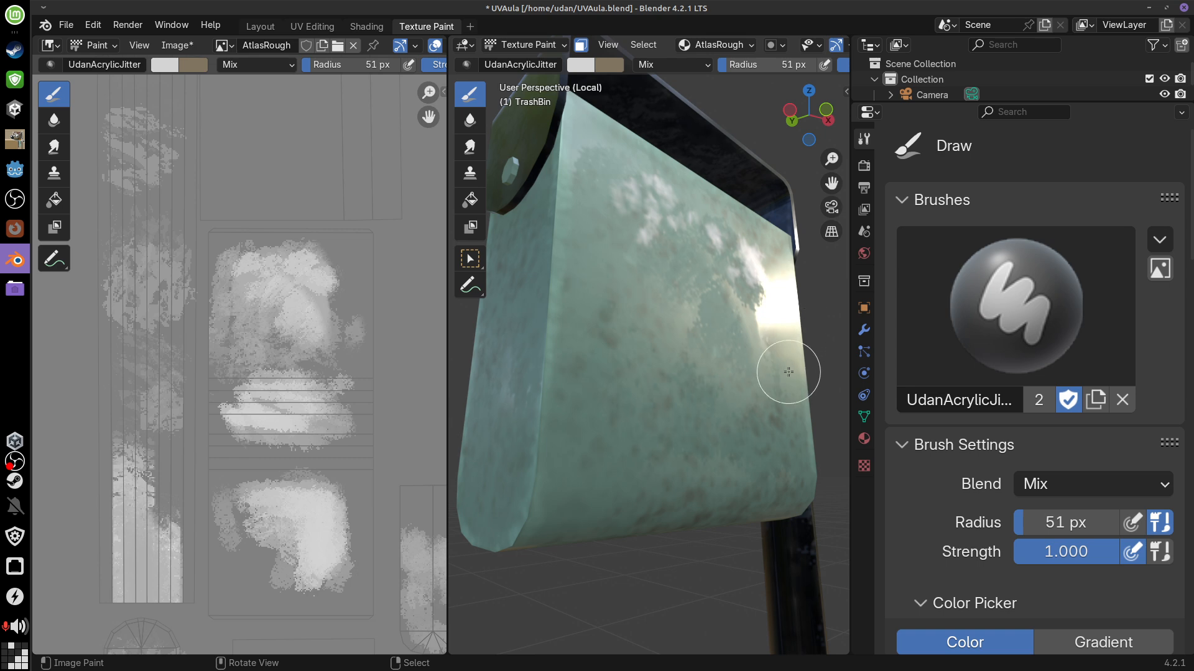
middle_click_drag(788, 344, 819, 343)
middle_click_drag(804, 346, 885, 370)
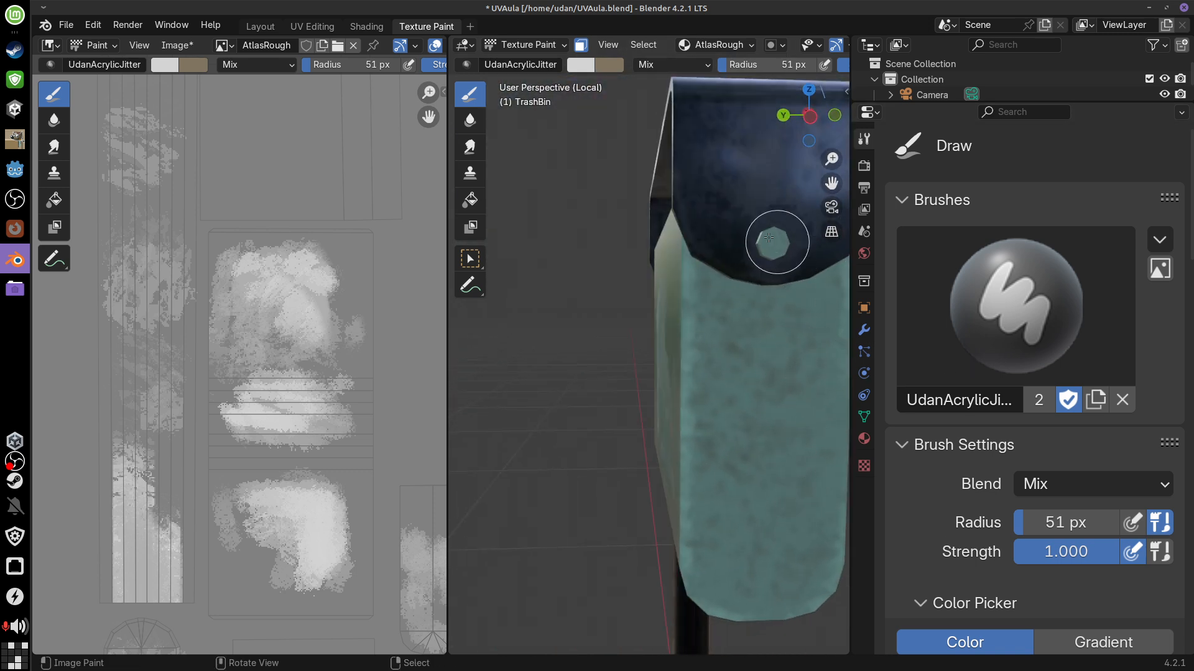
Switch to the UdanNoiseScratch brush and change its black color to light gray for roughness painting on the bin
left_click(1036, 303)
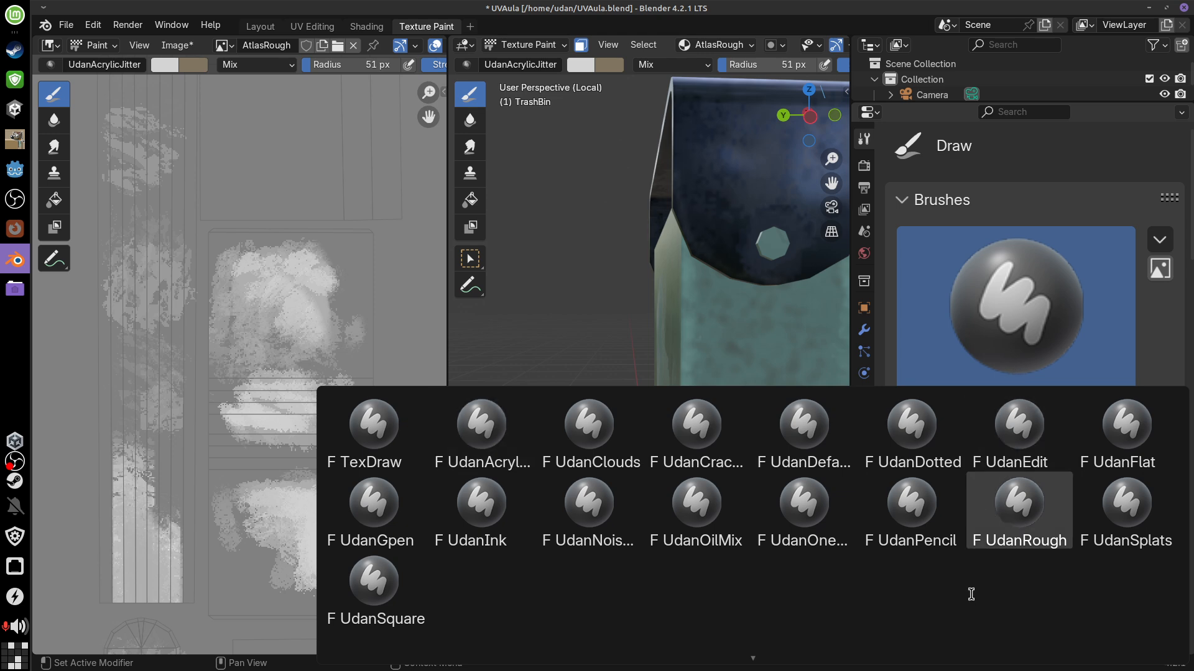
left_click(638, 542)
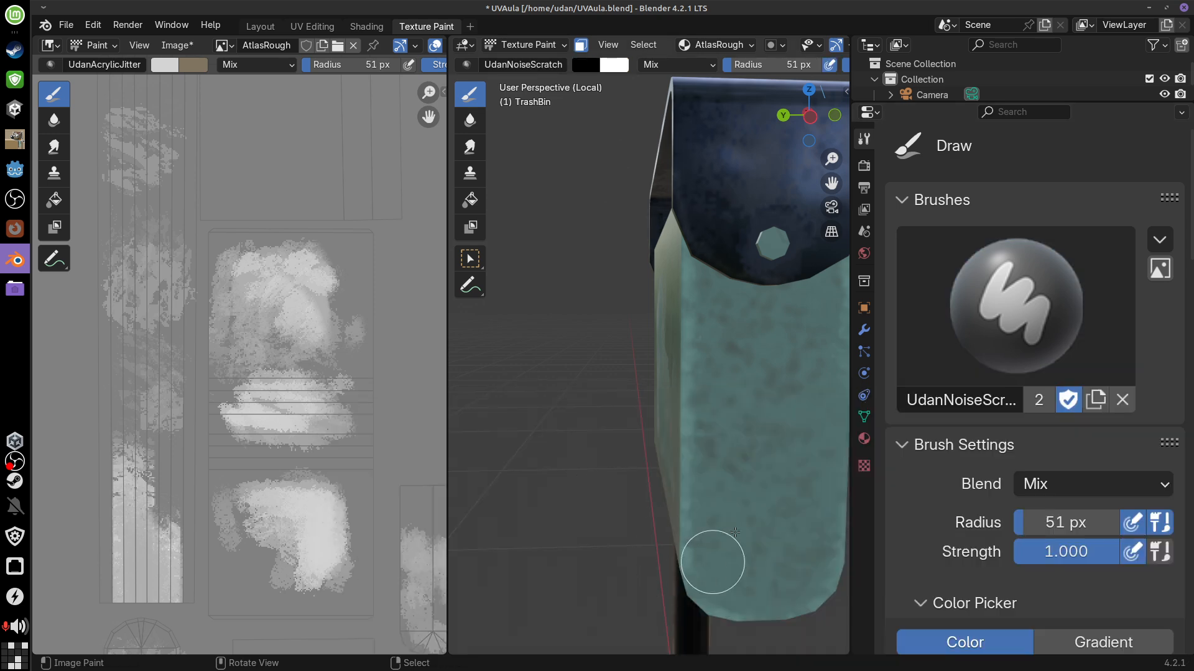
mouse_move(714, 560)
middle_mouse_down()
mouse_move(709, 320)
mouse_move(778, 295)
mouse_move(784, 340)
middle_mouse_up()
middle_click_drag(792, 399, 793, 355)
mouse_move(783, 414)
middle_mouse_down()
mouse_move(766, 435)
mouse_move(731, 407)
mouse_move(696, 323)
middle_mouse_up()
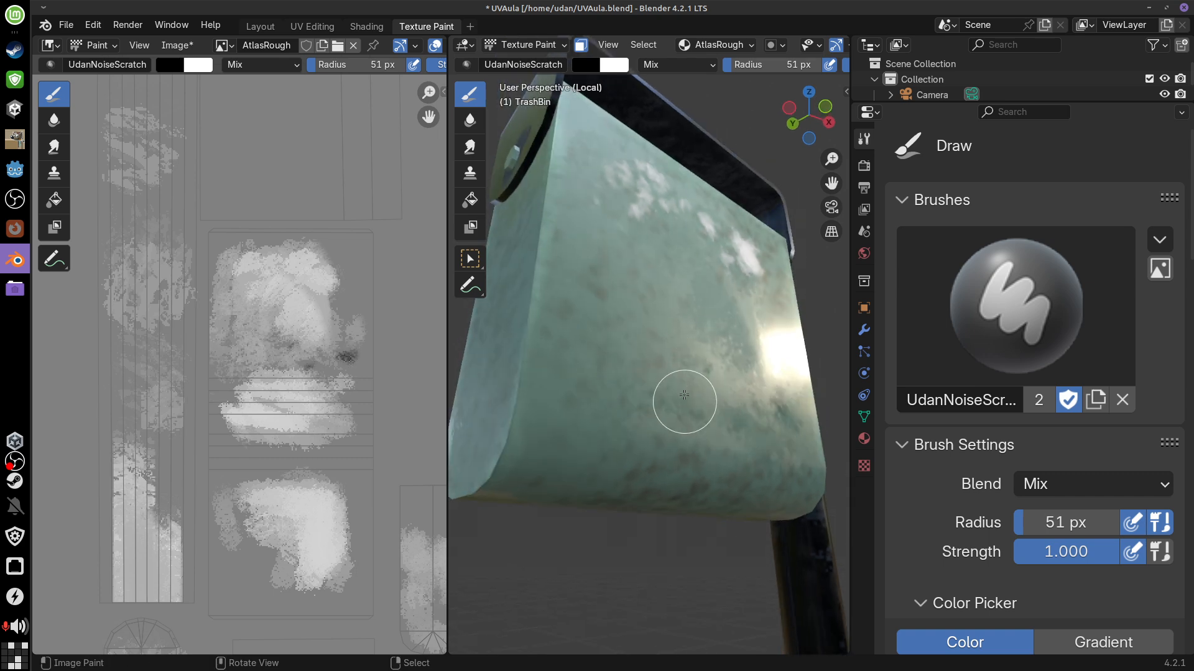
left_click(598, 65)
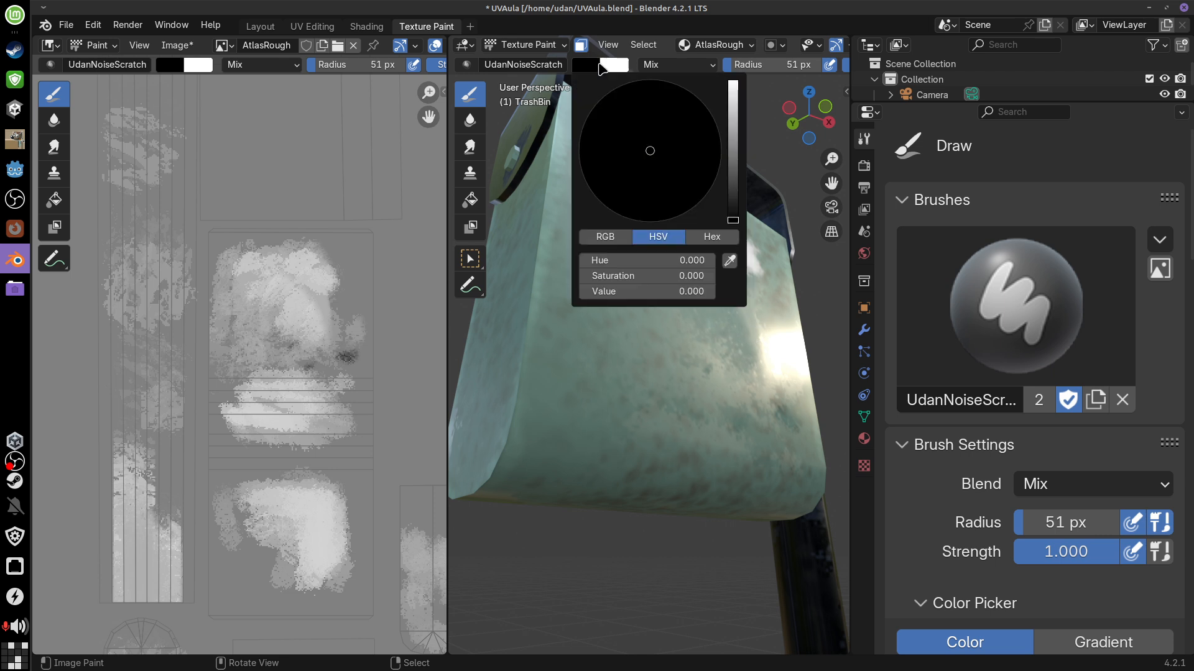
mouse_move(730, 142)
left_mouse_down()
mouse_move(734, 103)
mouse_move(736, 119)
left_mouse_up()
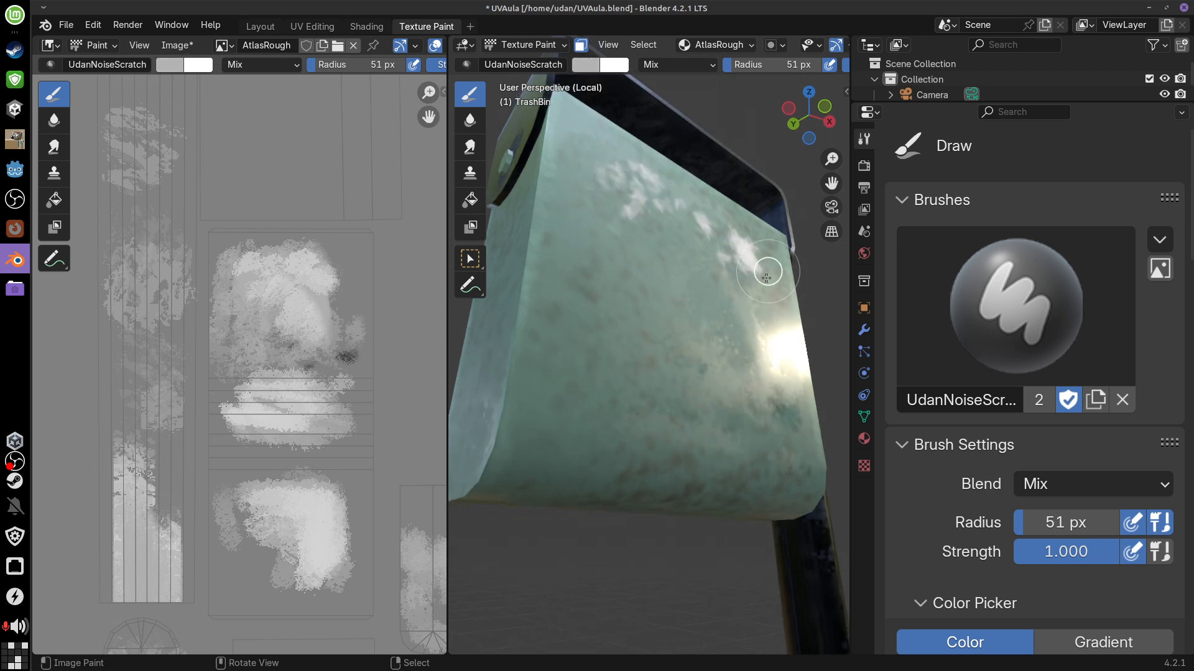
Paint light gray noise scratches over the bin's side and panels, also covering the long striped strip and panel islands directly in AtlasRough
middle_click_drag(565, 361, 638, 249)
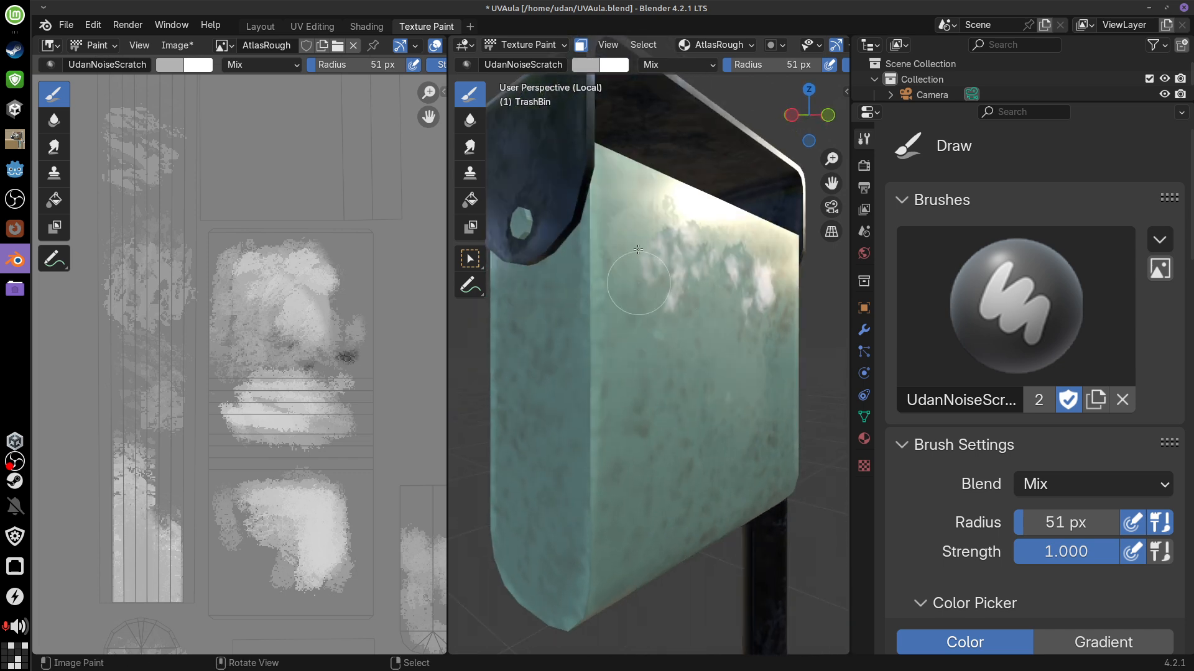
middle_click_drag(681, 195, 792, 248)
middle_click_drag(769, 376, 772, 365)
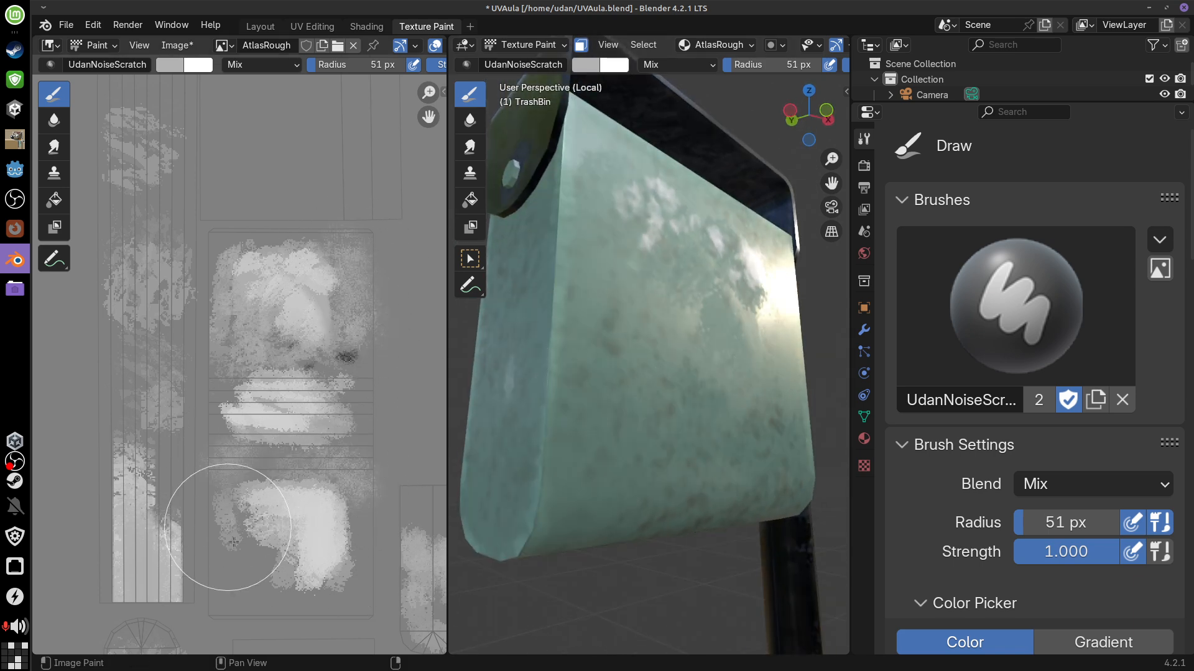
left_click_drag(158, 473, 166, 202)
mouse_move(213, 274)
middle_mouse_down()
mouse_move(208, 320)
mouse_move(241, 443)
middle_mouse_up()
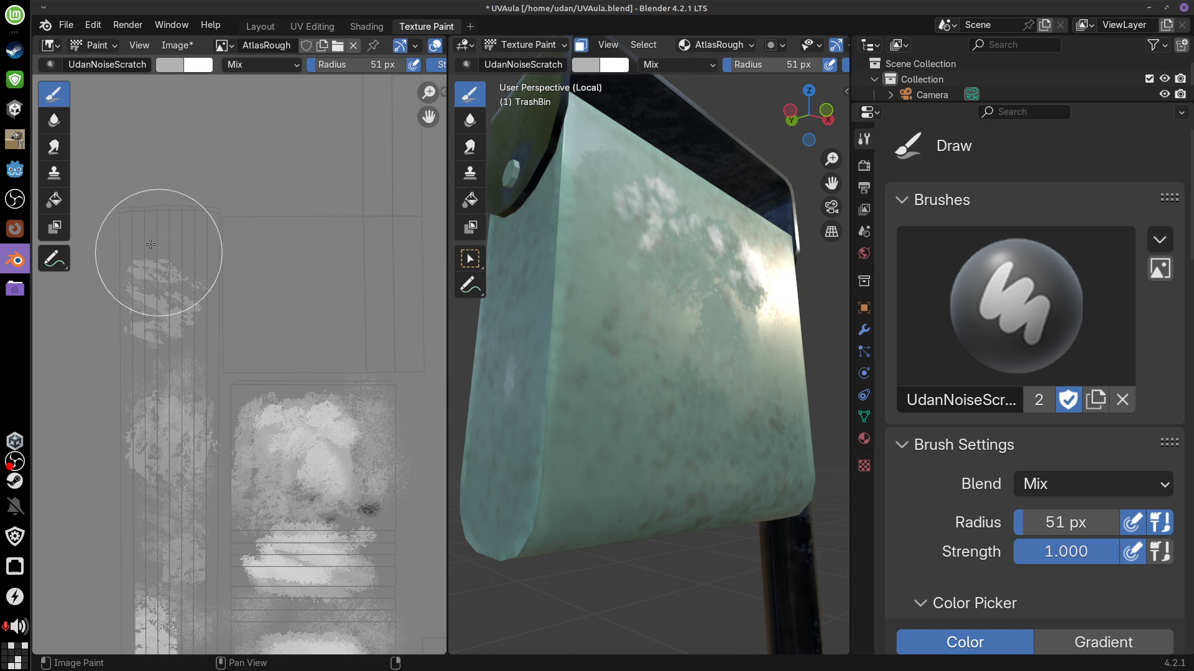
middle_click_drag(368, 538, 340, 267)
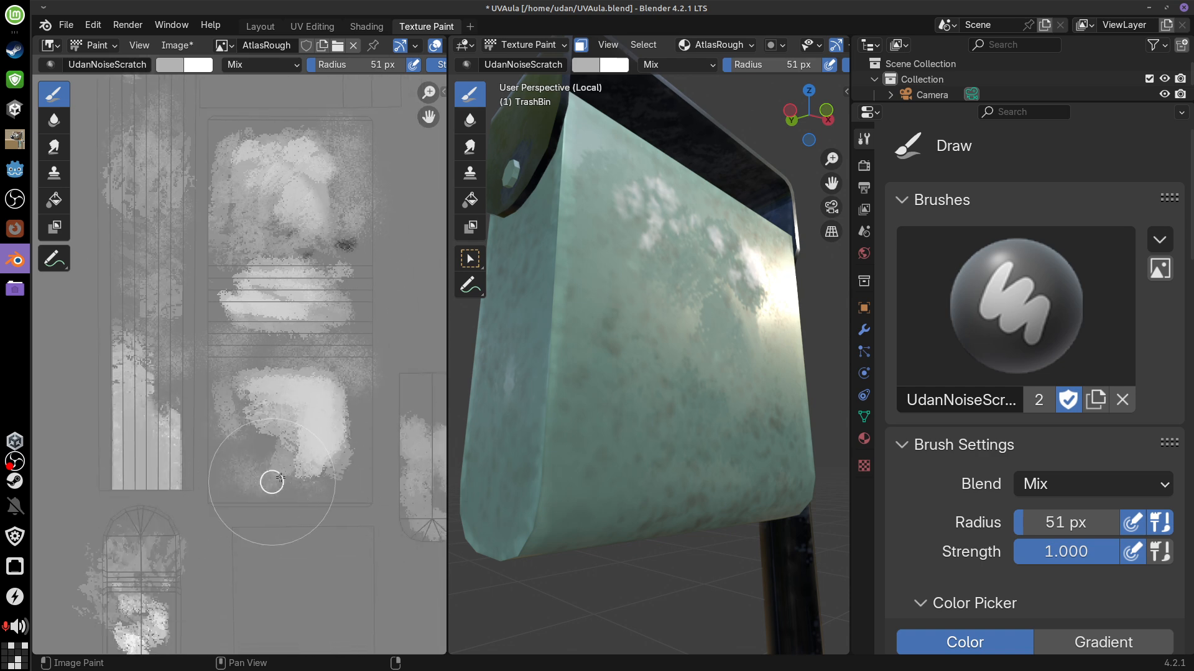
mouse_move(767, 431)
middle_mouse_down()
mouse_move(779, 404)
mouse_move(740, 458)
mouse_move(832, 496)
mouse_move(755, 373)
middle_mouse_up()
scroll(739, 458, "down", 4)
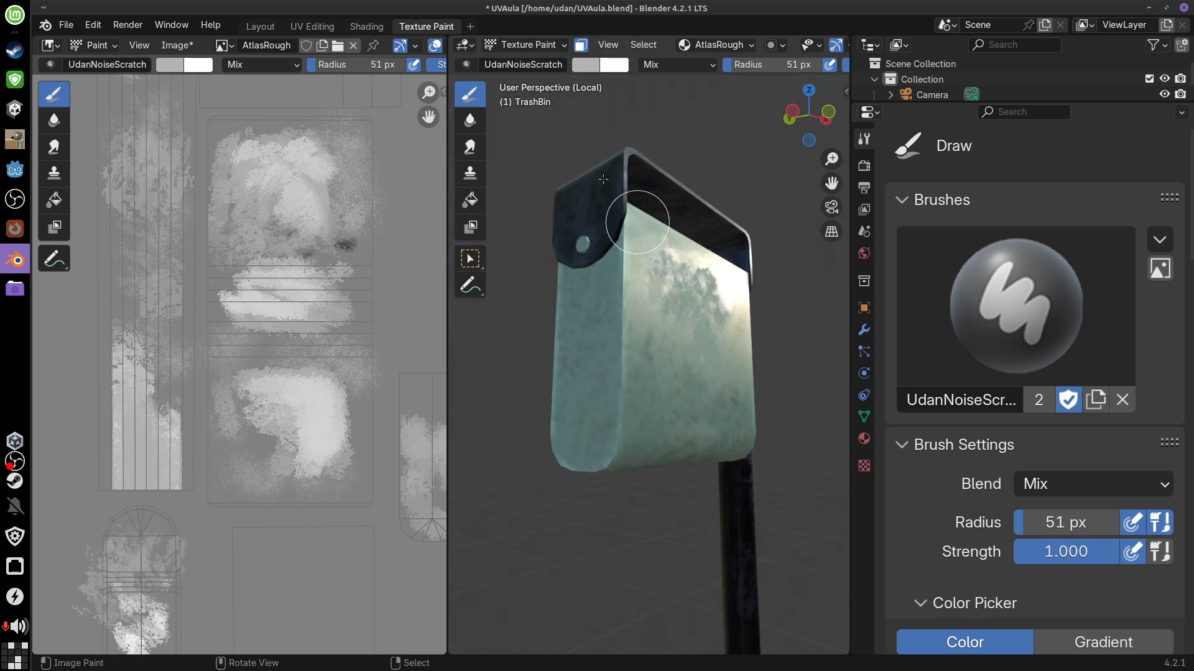
Open the Shading workspace, frame the bin's white-scuffed panel, and enlarge the 3D viewport above the node editor
left_click(367, 26)
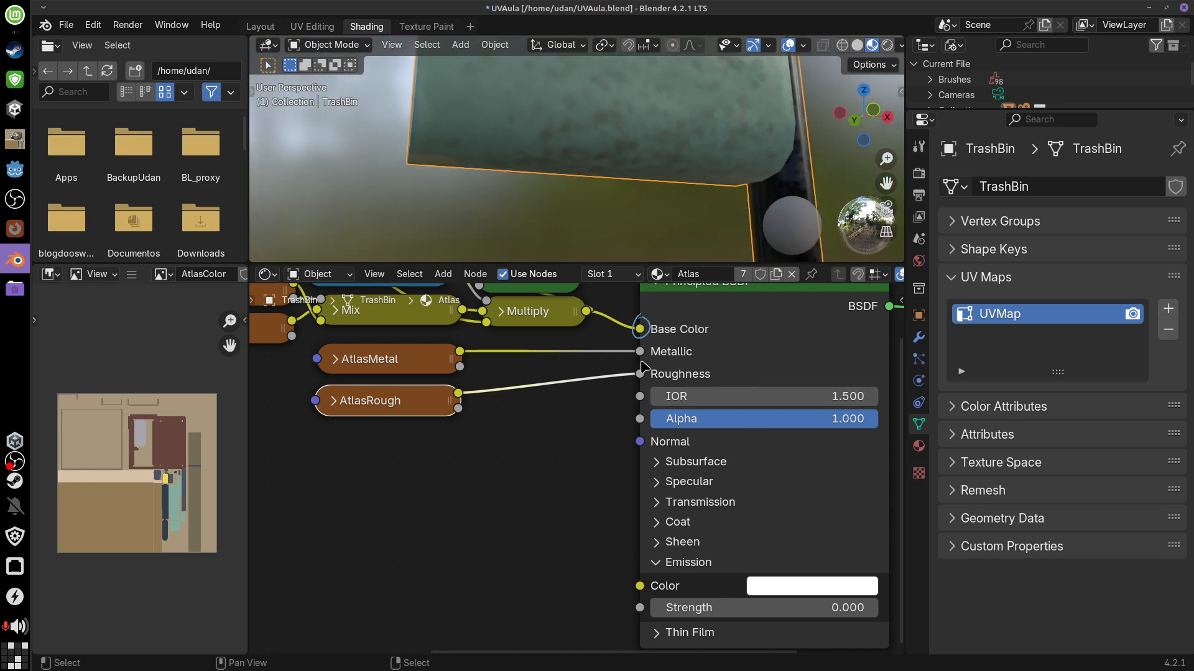
middle_click_drag(641, 322, 606, 389)
middle_click_drag(566, 145, 674, 203)
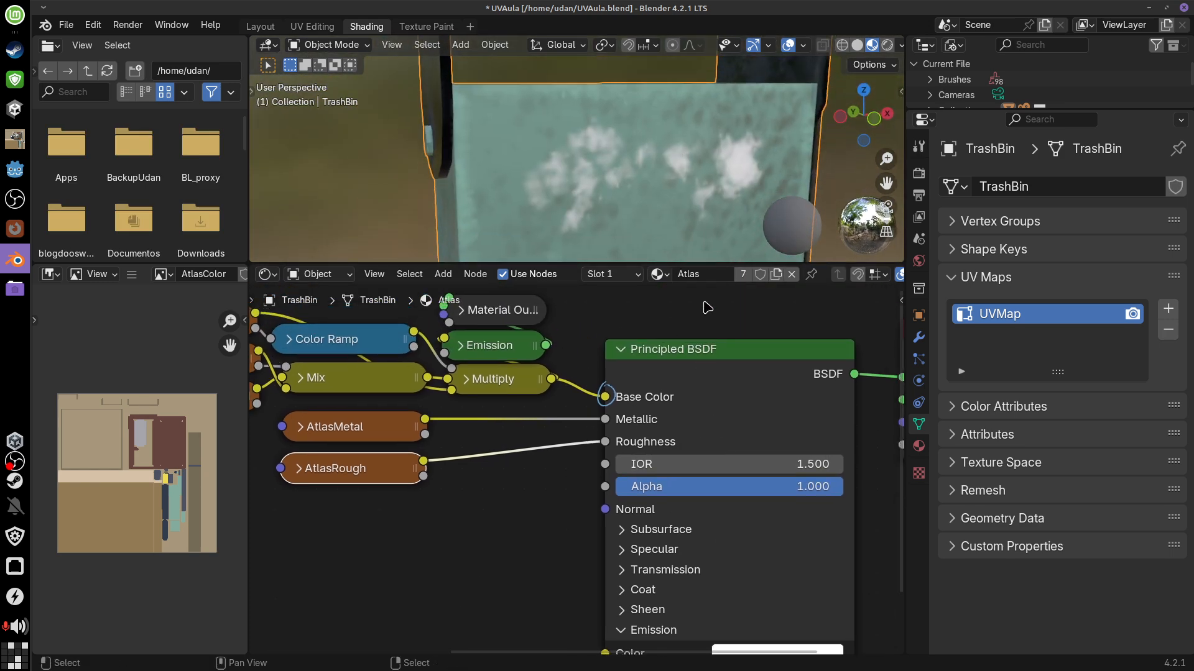
left_click_drag(714, 264, 715, 393)
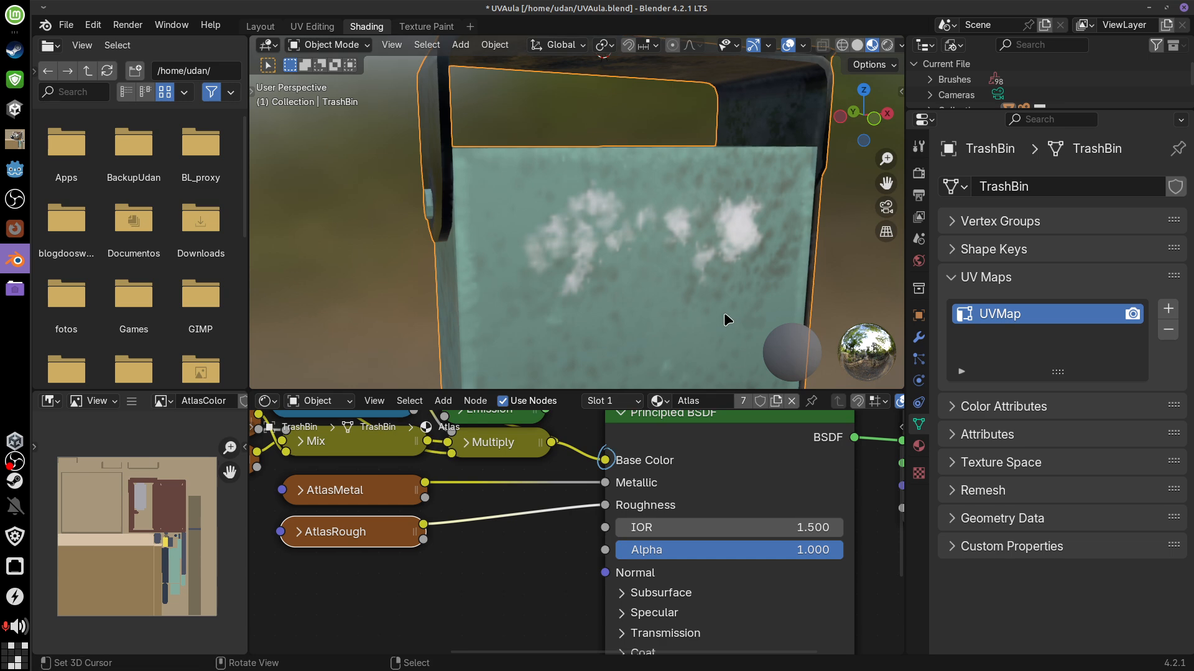
Disconnect the Multiply, AtlasRough and AtlasMetal links from the Principled BSDF to compare the bin without its maps
left_click_drag(614, 462, 584, 463)
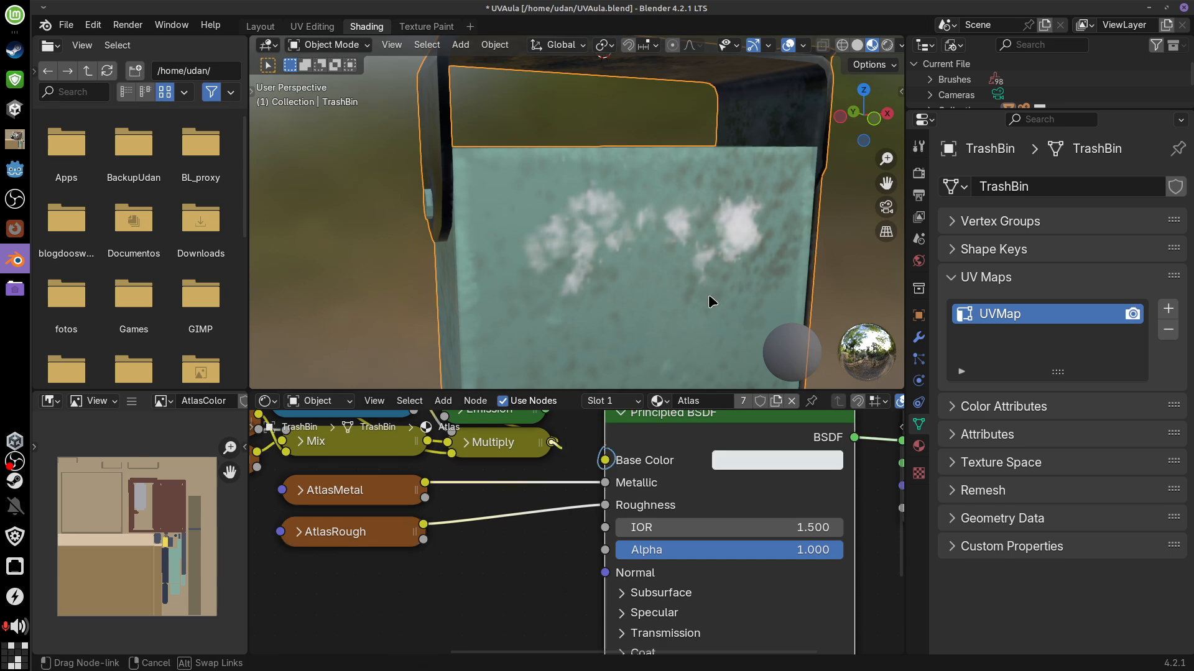
left_click_drag(707, 294, 708, 294)
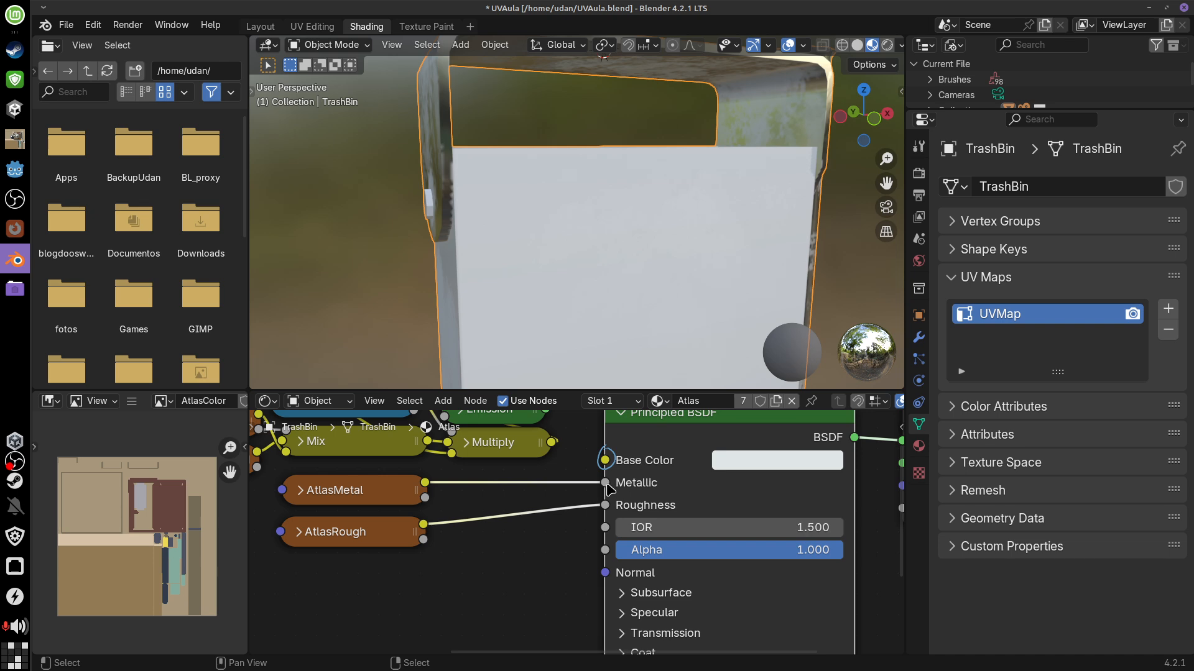
left_click_drag(605, 505, 520, 532)
left_click_drag(712, 258, 722, 256)
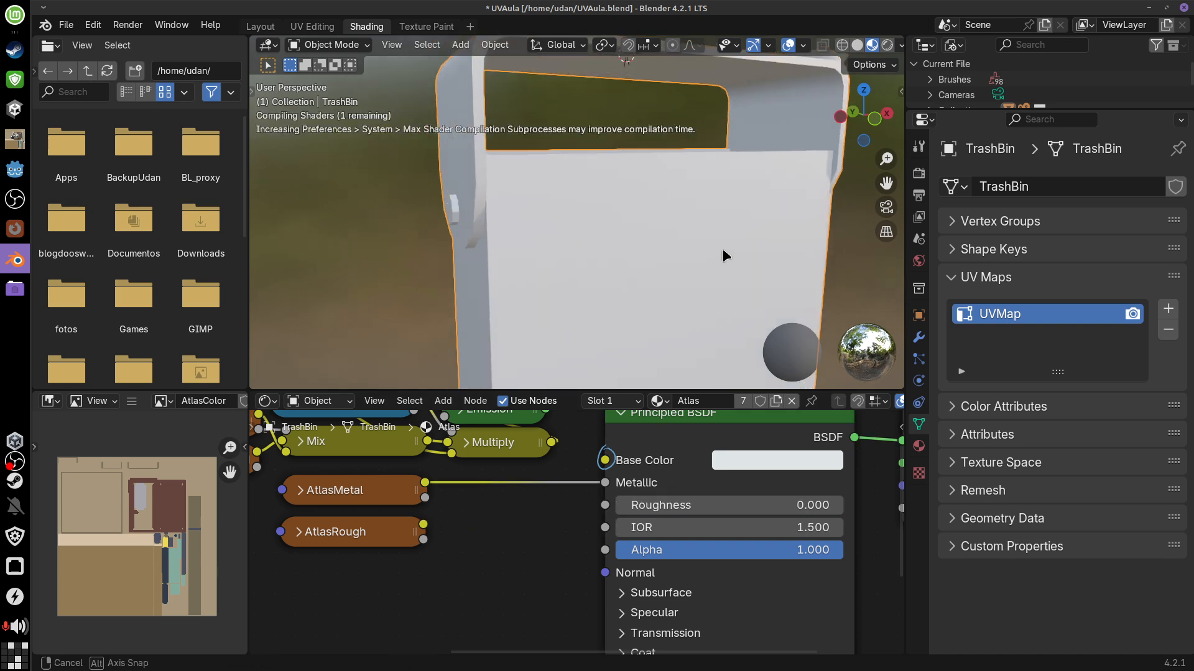
middle_click_drag(722, 256, 871, 275)
left_click_drag(605, 483, 507, 495)
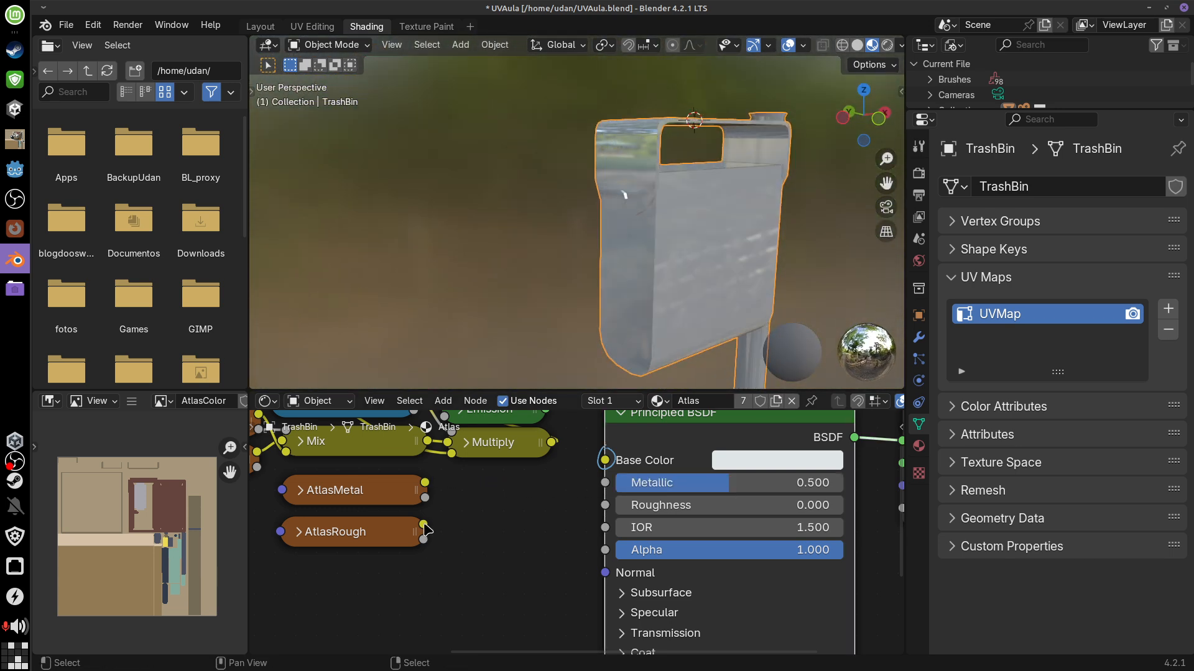
Reconnect AtlasRough to Roughness, Multiply to Base Color and AtlasMetal to Metallic on the Principled BSDF
left_click_drag(423, 525, 605, 505)
middle_click_drag(781, 245, 692, 274)
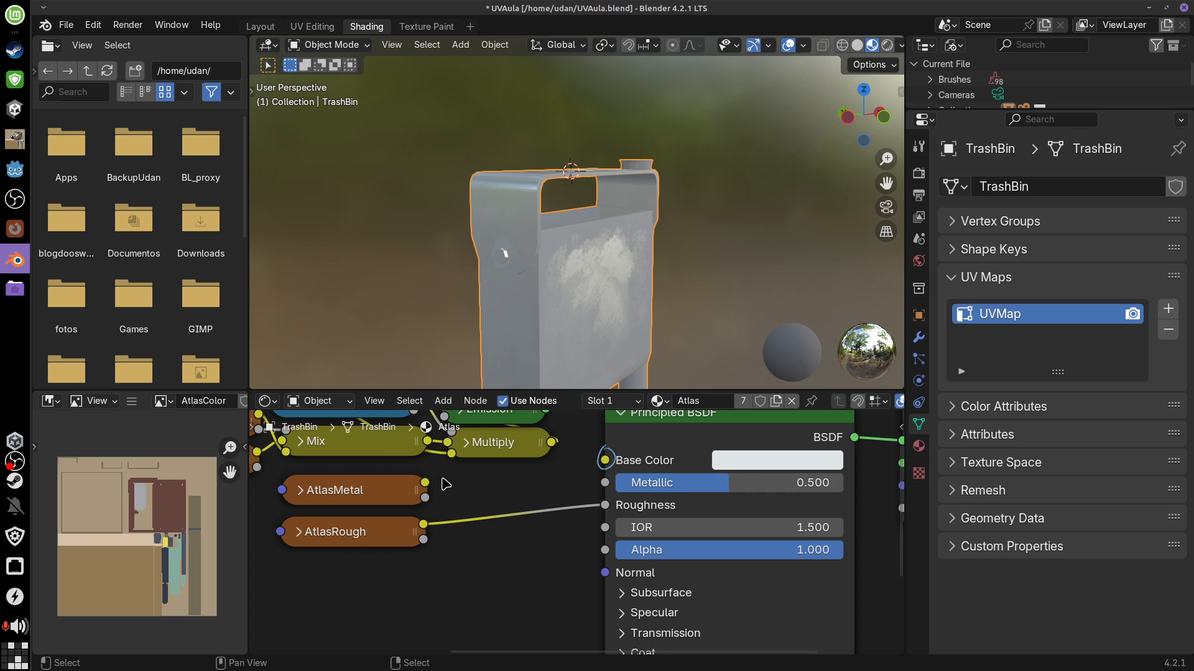
left_click_drag(557, 444, 606, 462)
left_click_drag(428, 489, 609, 485)
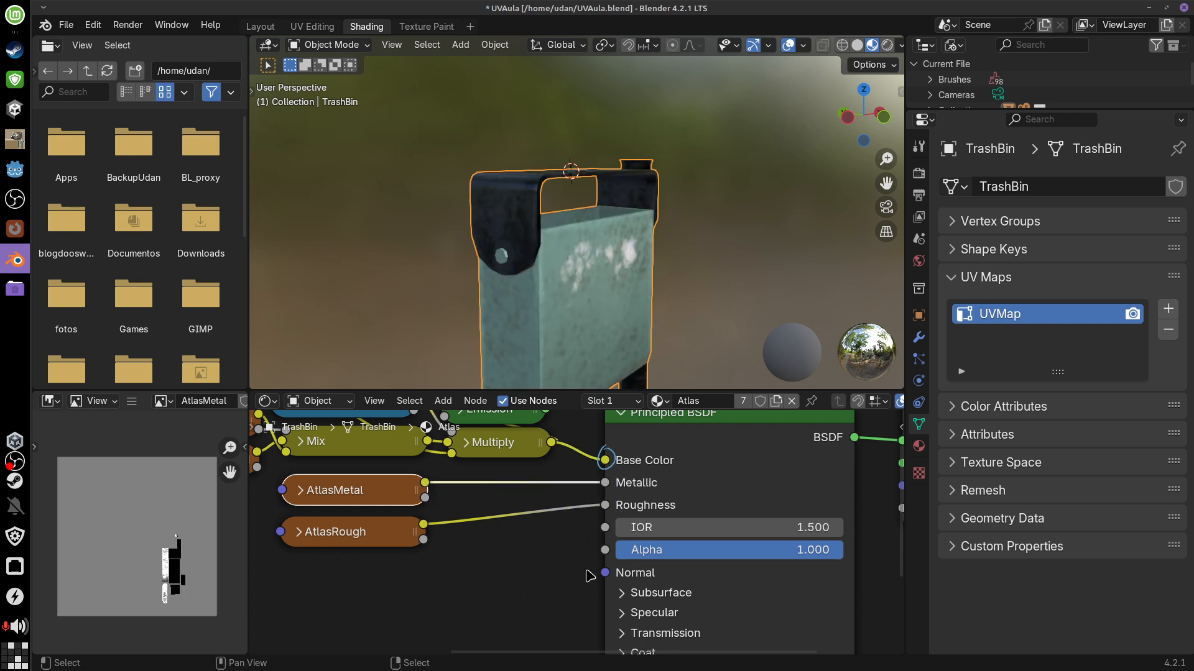
Move the AtlasRough and AtlasMetal nodes down to open a gap between them
middle_click_drag(567, 560, 696, 600)
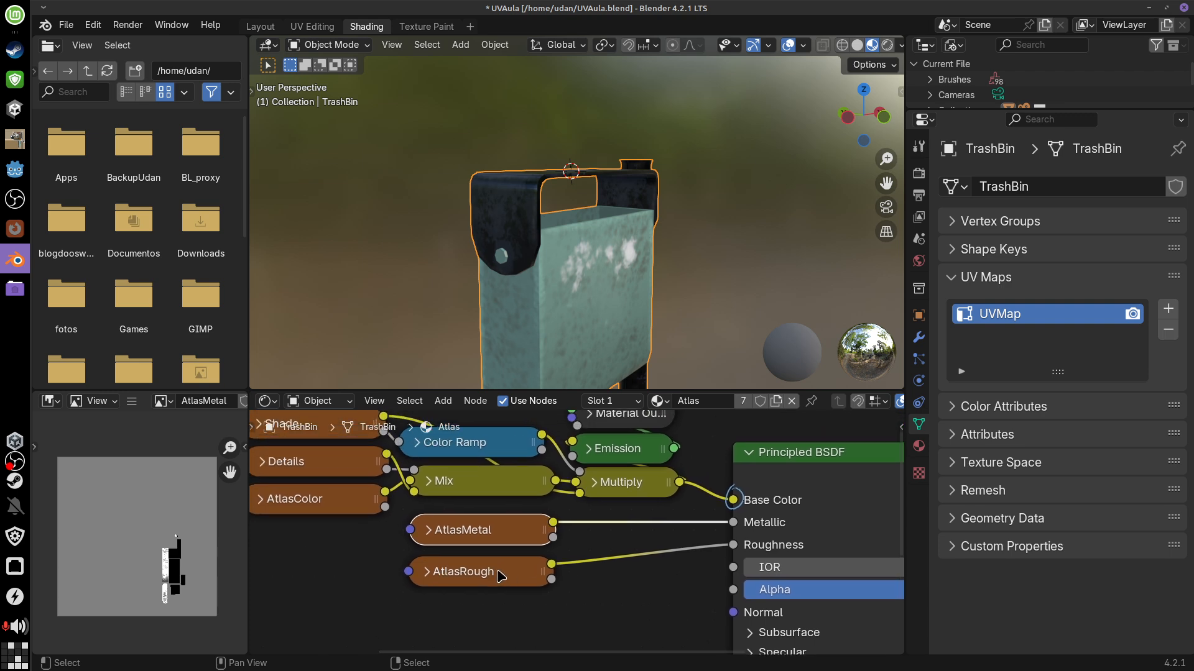
left_click_drag(505, 576, 512, 622)
left_click_drag(512, 535, 512, 555)
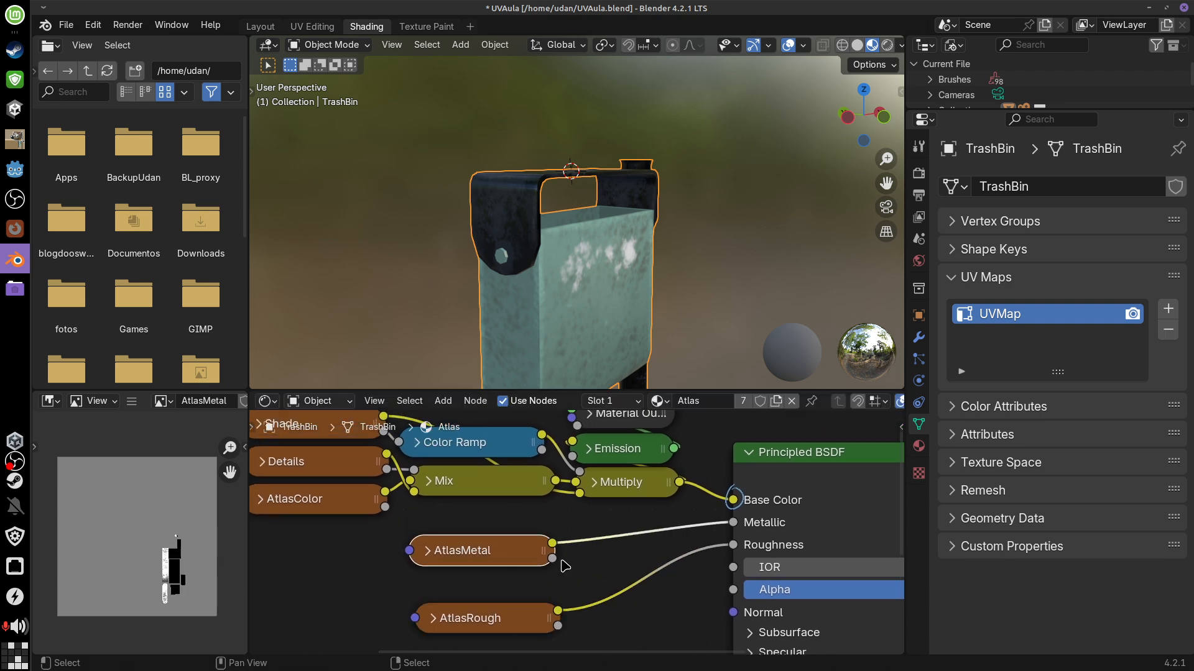
Duplicate the Material Output and Emission nodes together and place the copies below AtlasColor
middle_click_drag(725, 597, 729, 632)
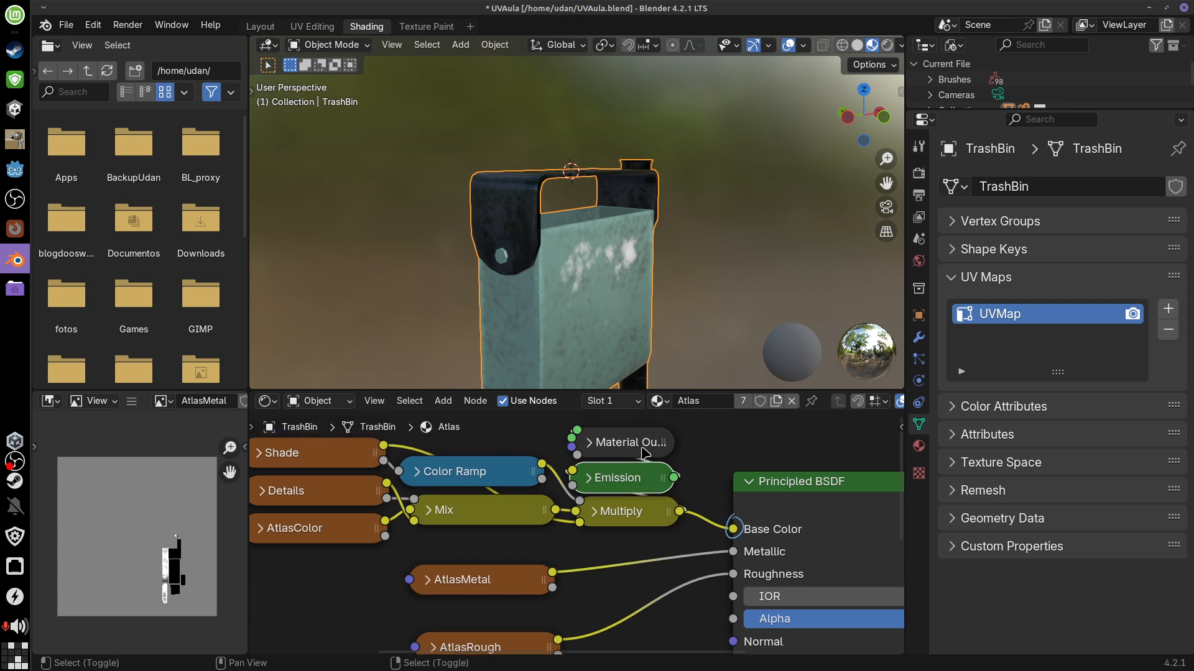
left_click(645, 454)
middle_click_drag(646, 494, 667, 464)
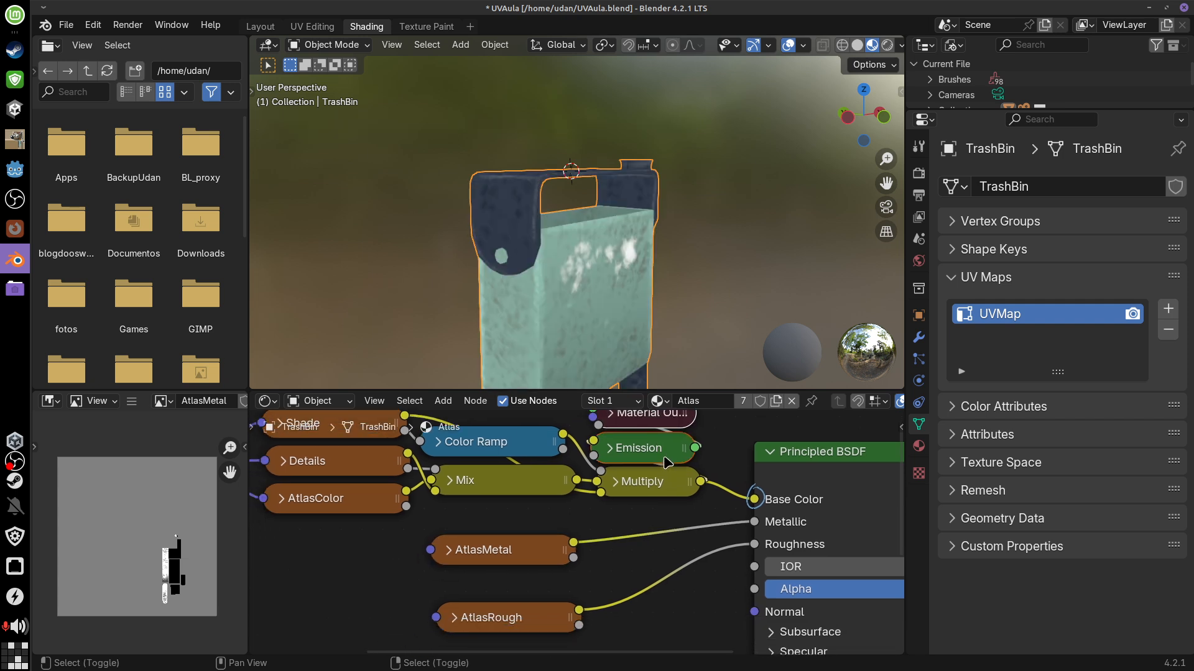
key("shift+d")
left_click(340, 603)
Shift AtlasRough and AtlasMetal lower and stack the duplicated Material Output and Emission pair just above AtlasMetal
middle_click_drag(497, 558, 686, 517)
left_click_drag(685, 582, 679, 616)
left_click_drag(694, 510, 686, 549)
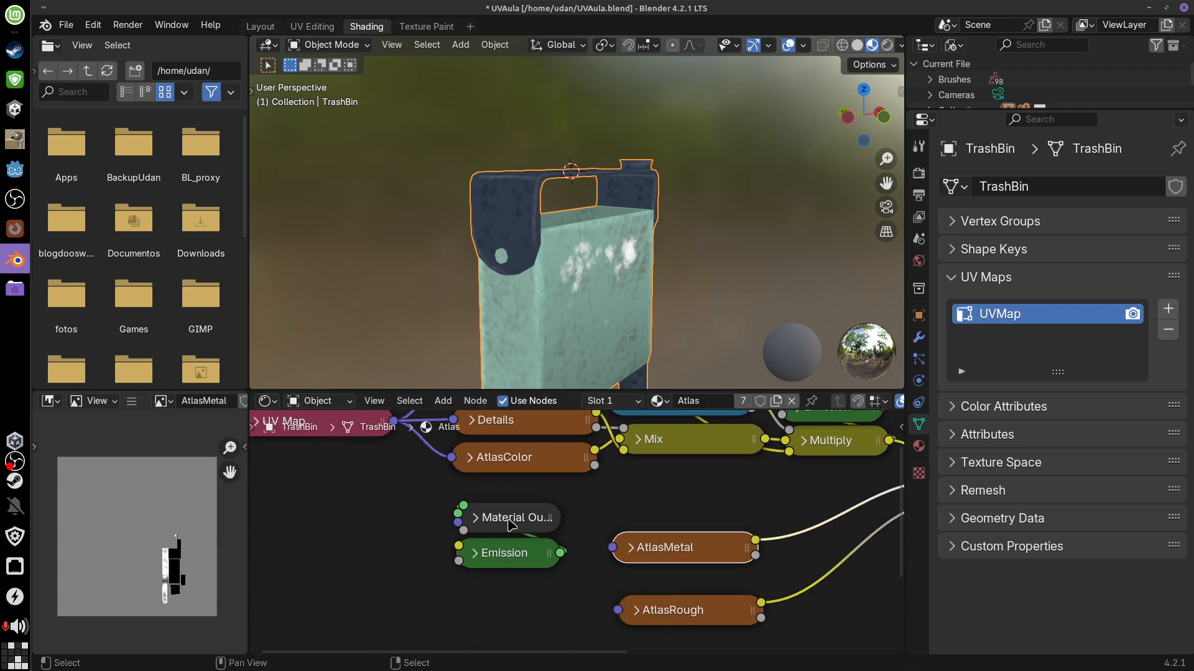
left_click(515, 562, "ctrl+shift")
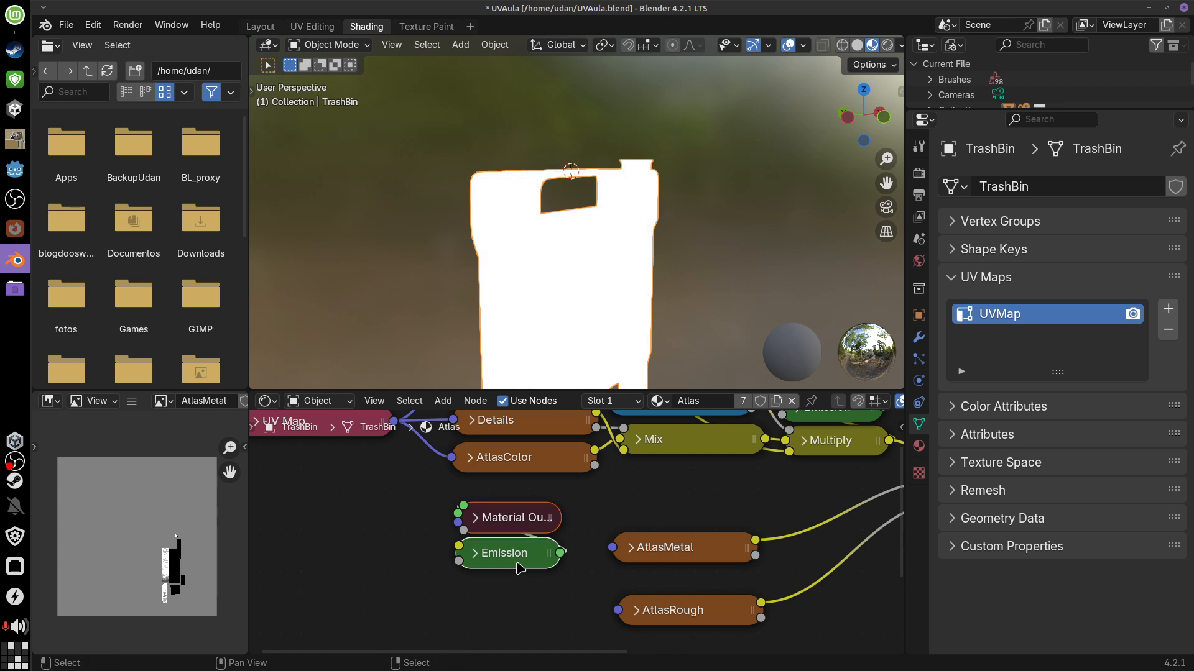
left_click_drag(509, 563, 646, 520)
Connect AtlasMetal's color to the duplicated Emission and activate its Material Output to preview the metal map on the bin
left_click_drag(772, 553, 773, 553)
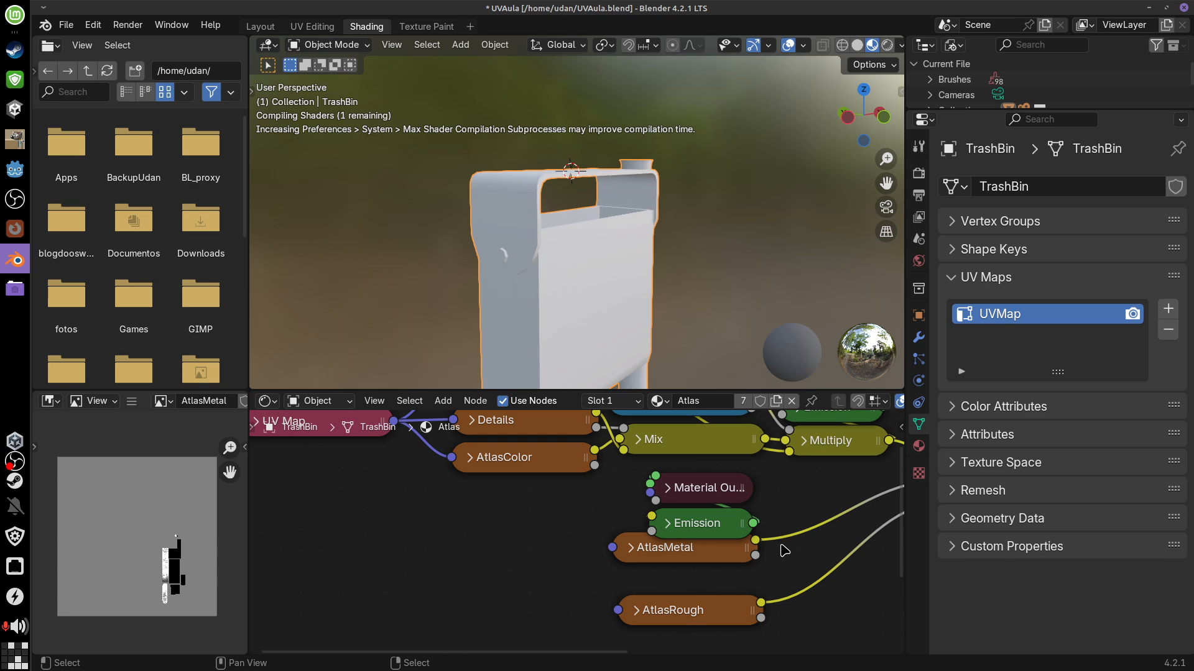
left_click_drag(714, 525, 715, 525)
left_click(717, 489)
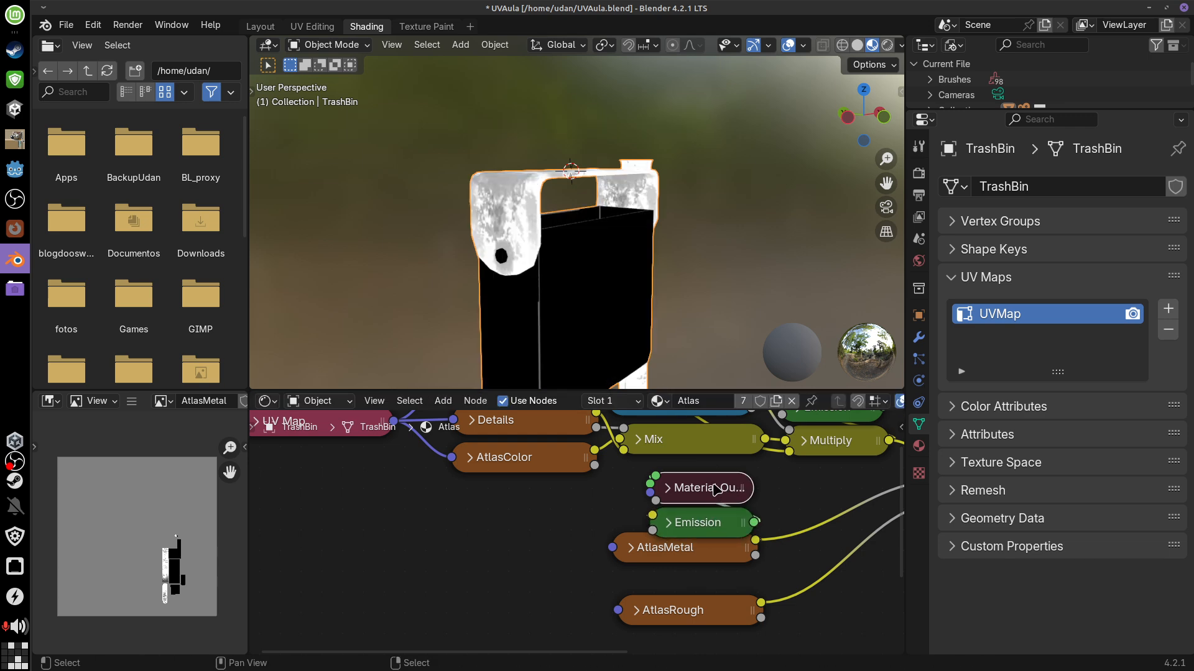
middle_click_drag(617, 224, 653, 280)
Lower the AtlasRough node, then duplicate AtlasMetal's Material Output and Emission pair and place the copy below AtlasRough
left_click_drag(723, 526, 731, 503)
middle_click_drag(762, 598, 777, 546)
left_click_drag(737, 562, 718, 586)
left_click(736, 438)
left_click(738, 470, "shift")
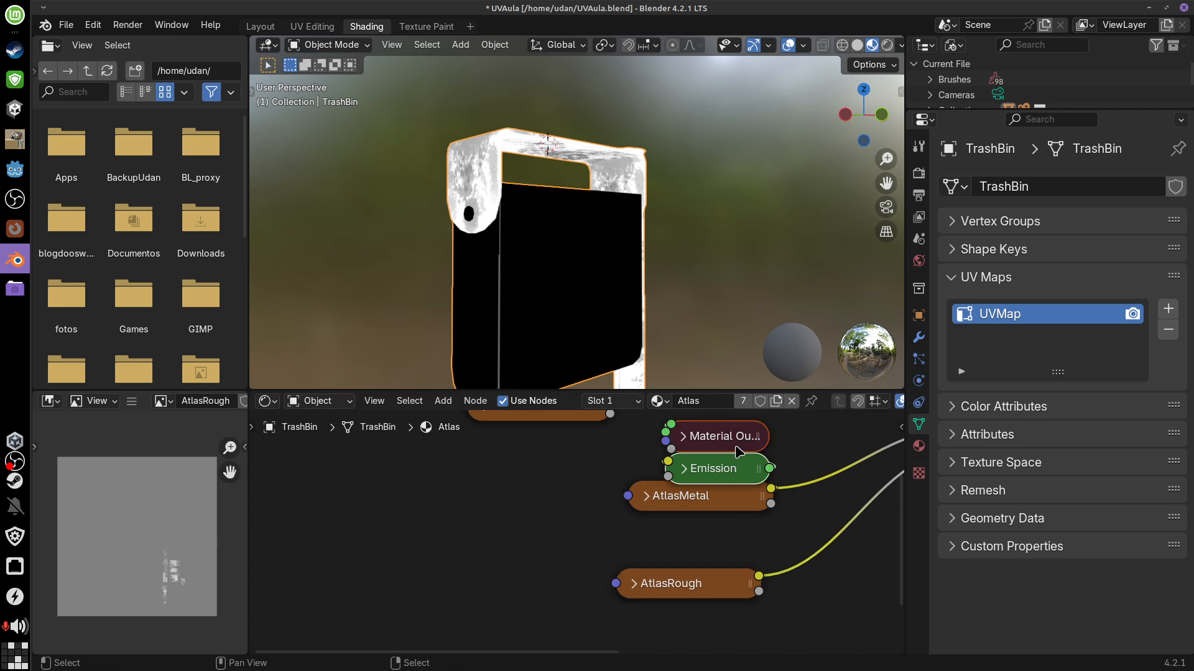
key("shift+d")
left_click(562, 547)
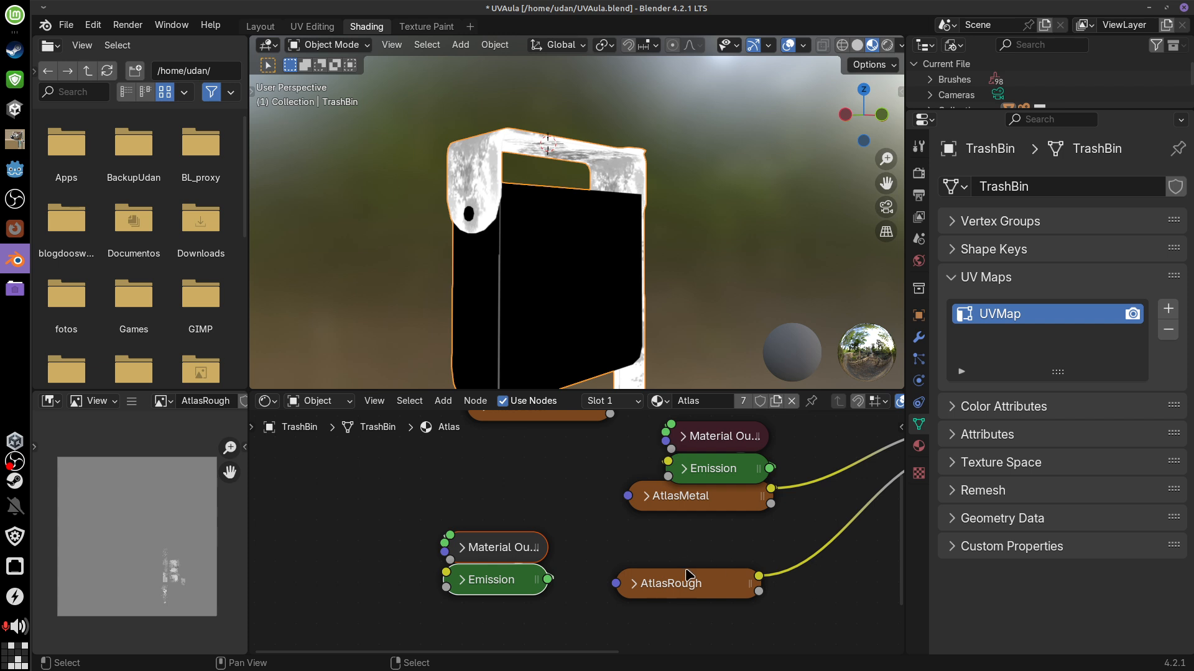
left_click_drag(519, 584, 858, 637)
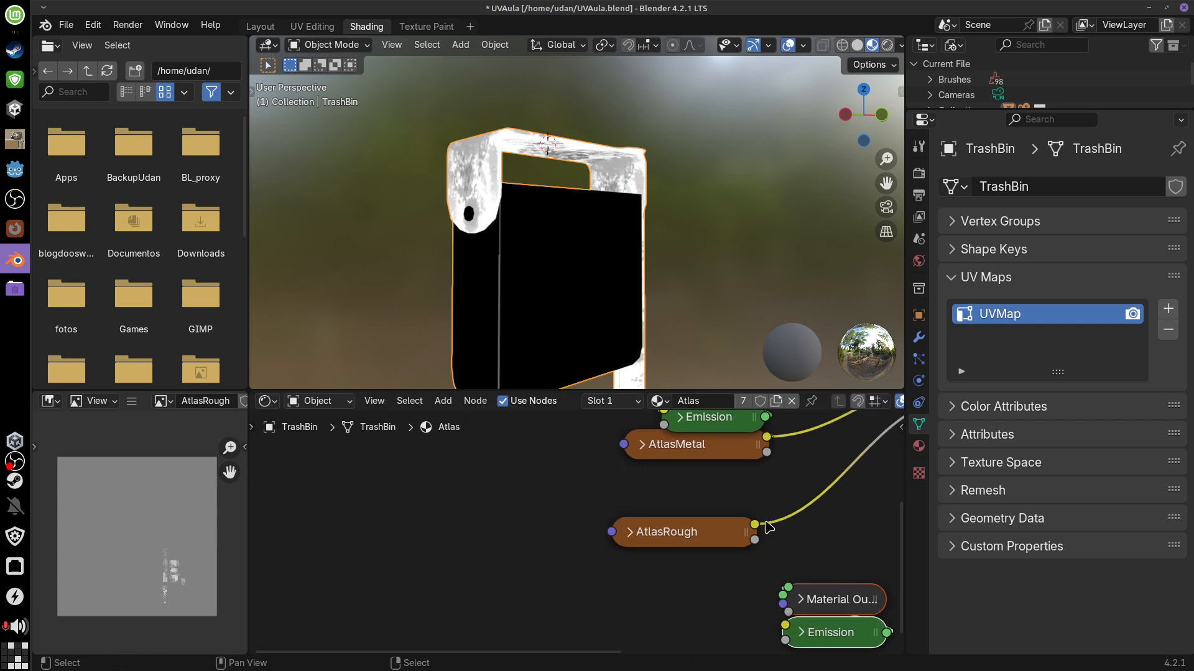
left_click_drag(755, 526, 776, 569)
left_click_drag(778, 632, 780, 626)
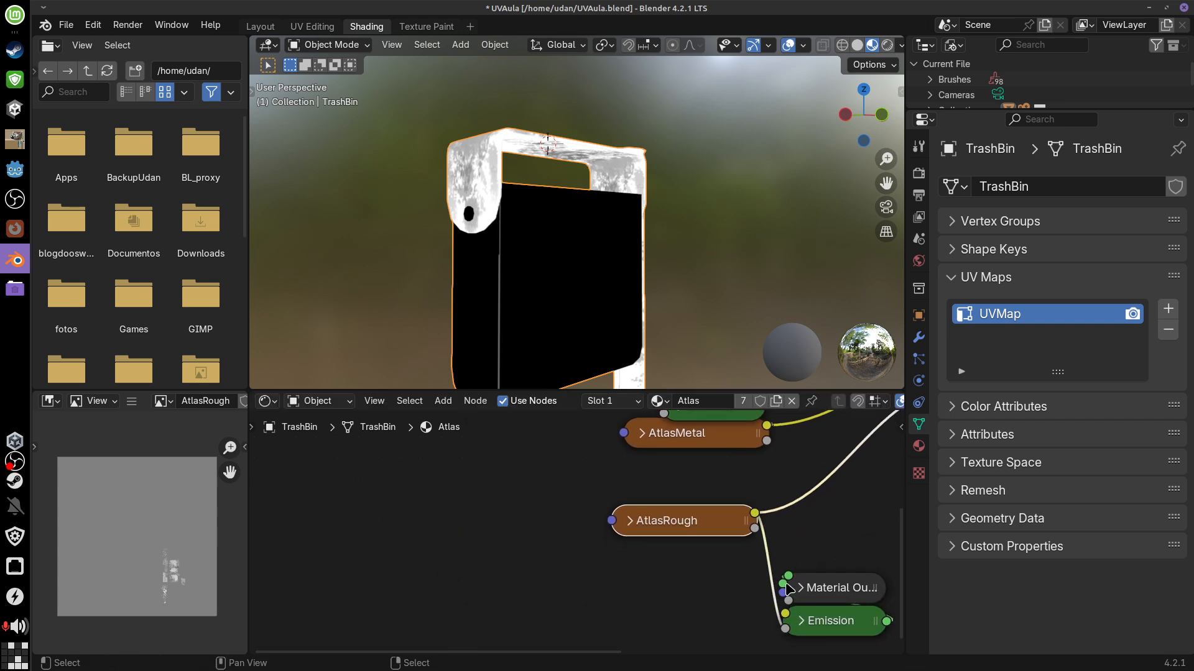
left_click(781, 628)
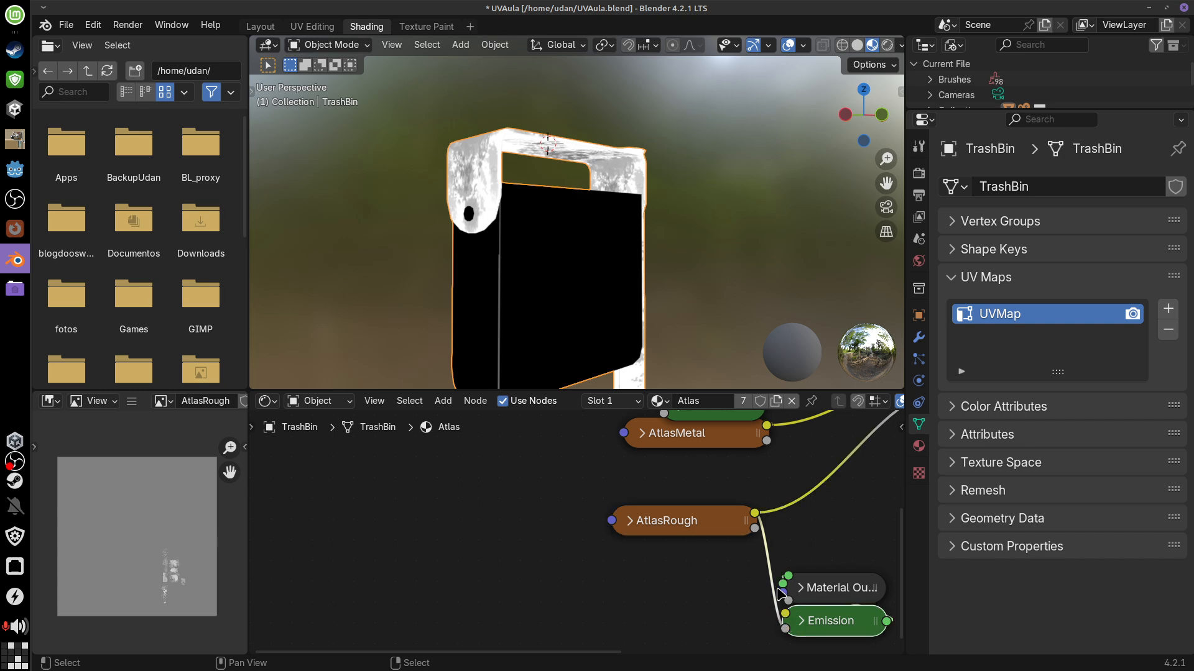
key("ctrl+z")
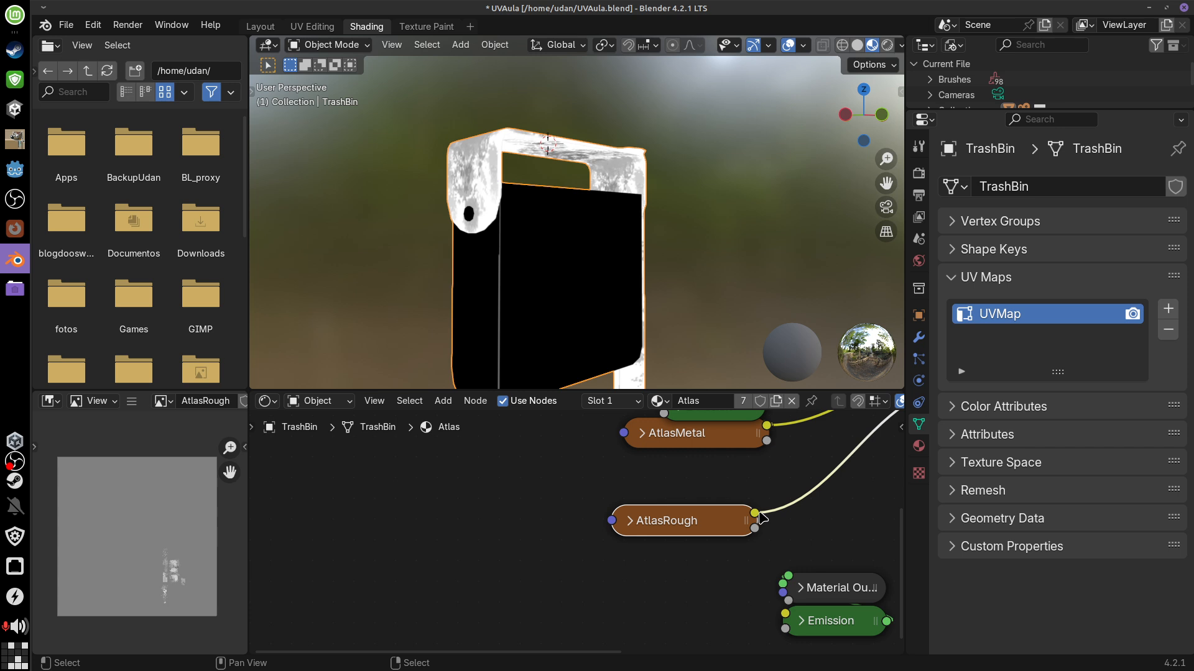
Connect AtlasRough's color to the new Emission's color input, activate its Material Output, and stack the pair just above AtlasRough
left_click_drag(755, 514, 786, 614)
left_click(848, 599)
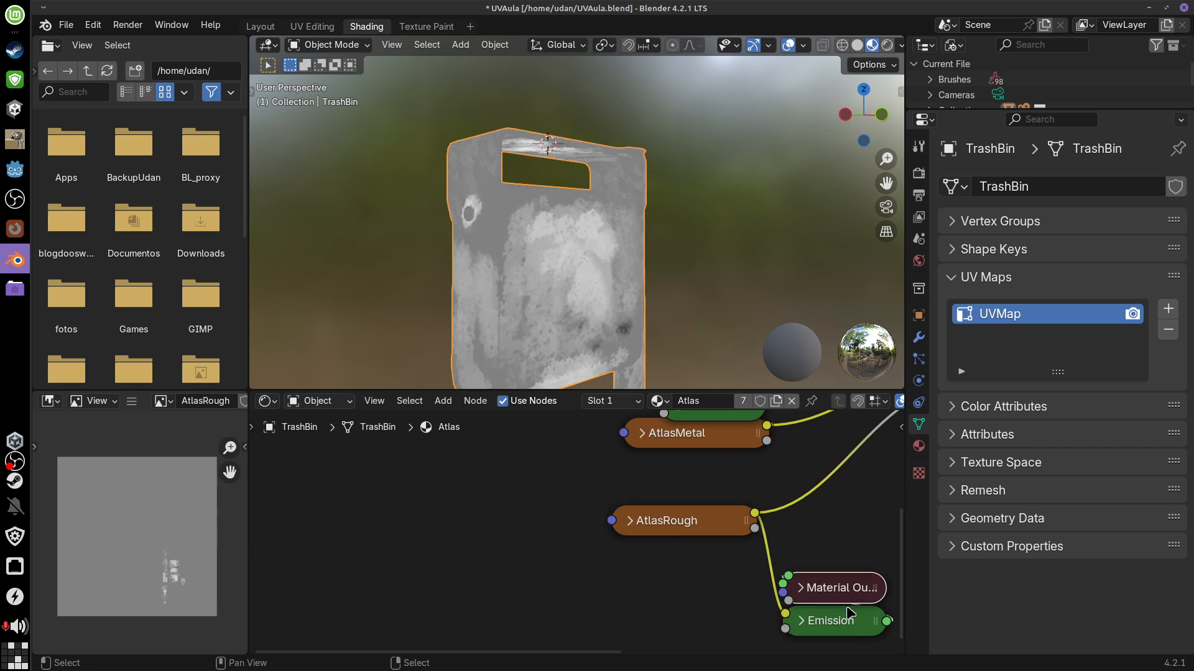
left_click(847, 624, "shift")
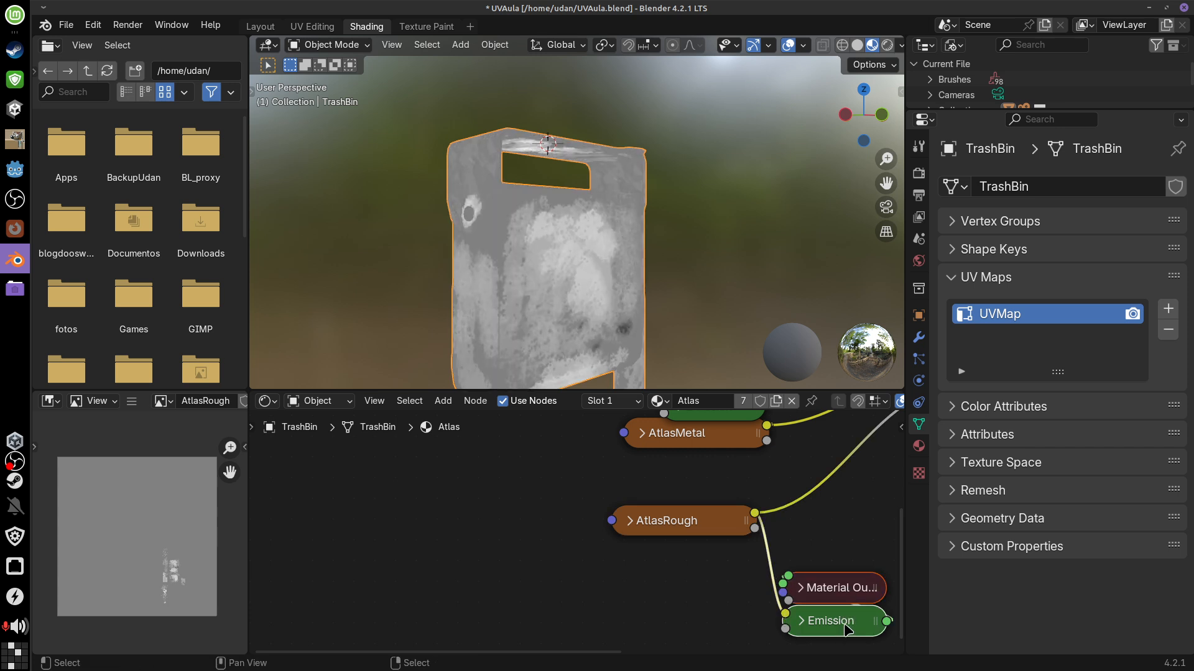
left_click_drag(845, 625, 720, 504)
middle_click_drag(789, 536, 802, 622)
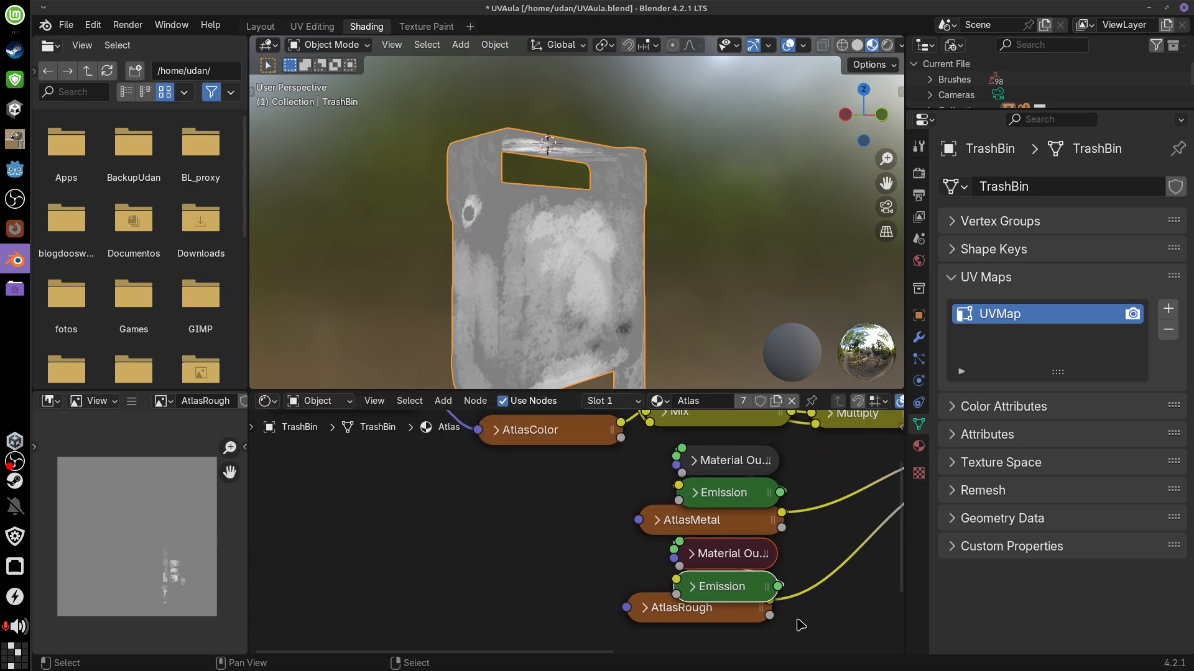
Space out the stacked preview nodes, then switch the active Material Output from the AtlasMetal preview to the AtlasRough preview
left_click_drag(746, 565, 748, 568)
left_click_drag(717, 615, 716, 631)
left_click_drag(742, 528, 736, 532)
left_click(741, 467)
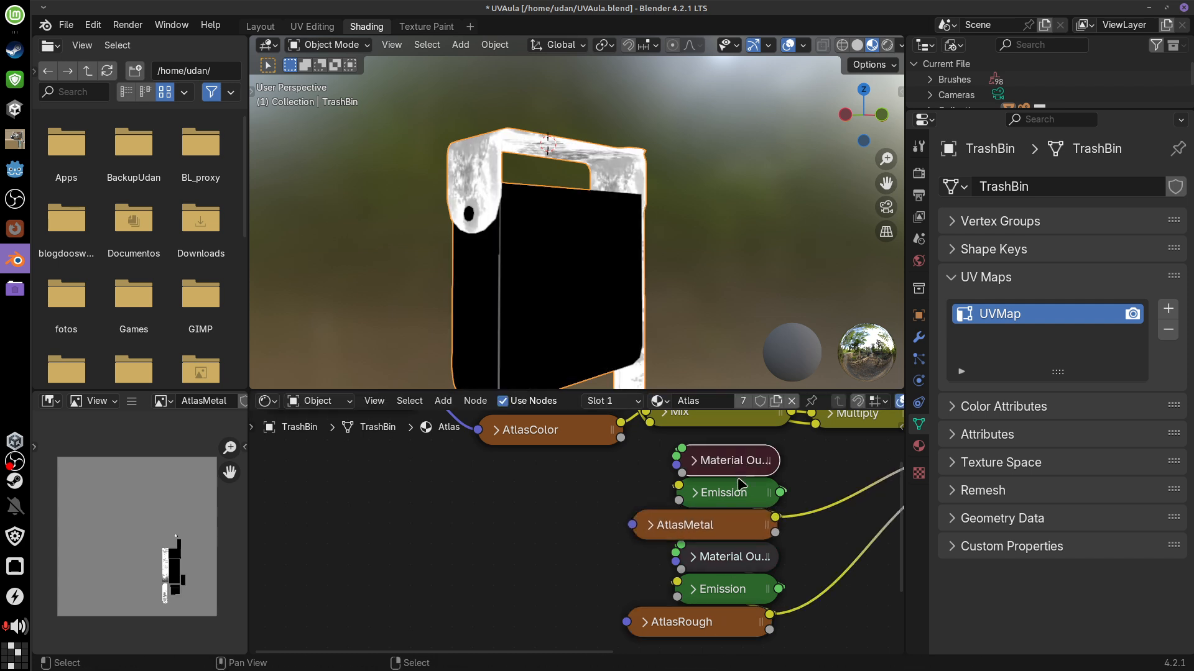
left_click(741, 559)
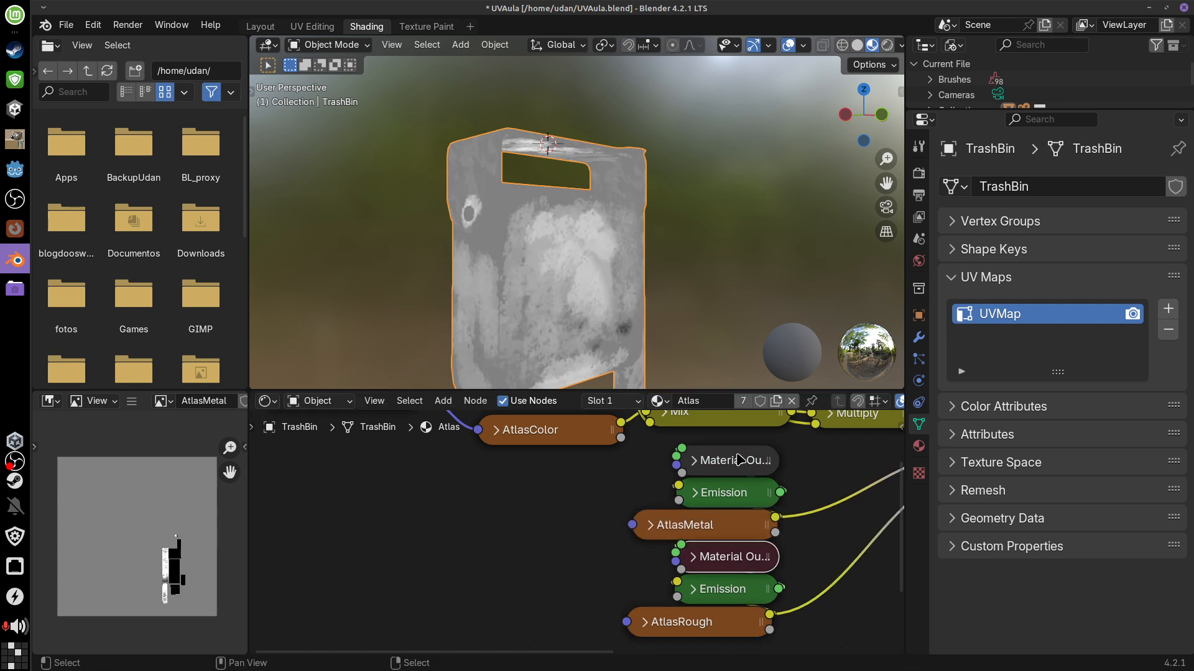
Compare the metallic and roughness previews on the trash bin by alternating which of their Material Output nodes is active
left_click(739, 460)
left_click(746, 556)
left_click(743, 464)
left_click(740, 560)
left_click(736, 474)
left_click(738, 555)
left_click(739, 468)
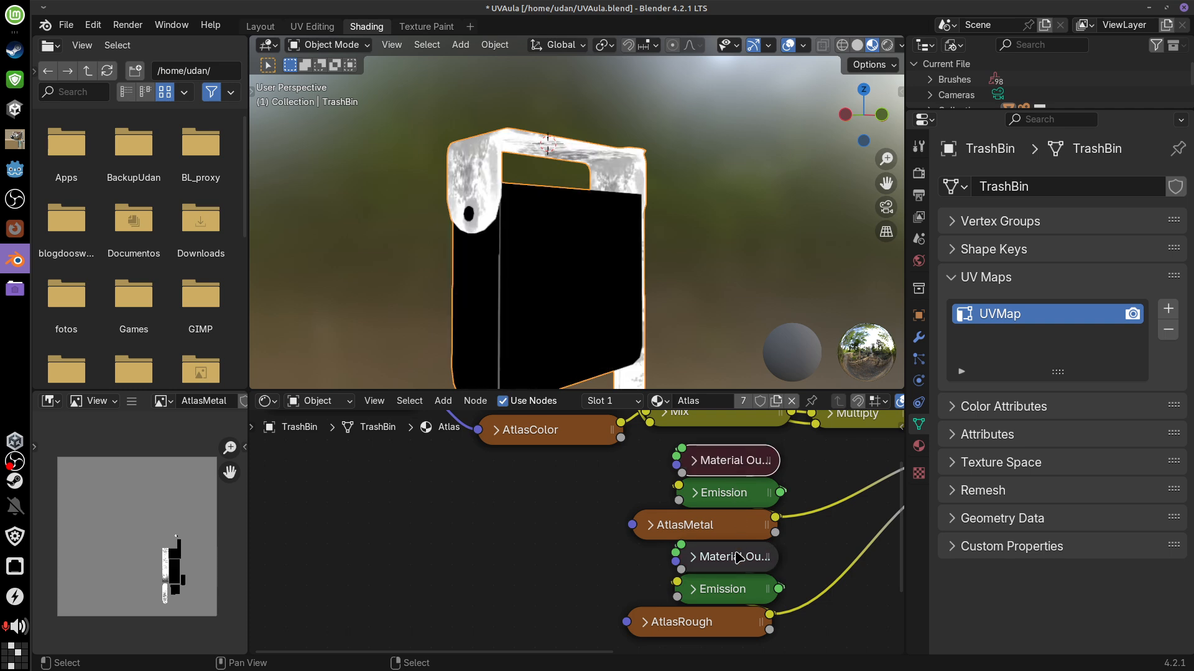
left_click(738, 558)
Move the AtlasMetal and AtlasRough texture nodes up so each overlaps its own Emission node
middle_click_drag(864, 600, 773, 598)
middle_click_drag(831, 526, 765, 548)
middle_click_drag(545, 519, 575, 487)
middle_click_drag(796, 576, 735, 602)
left_click_drag(547, 563, 553, 514)
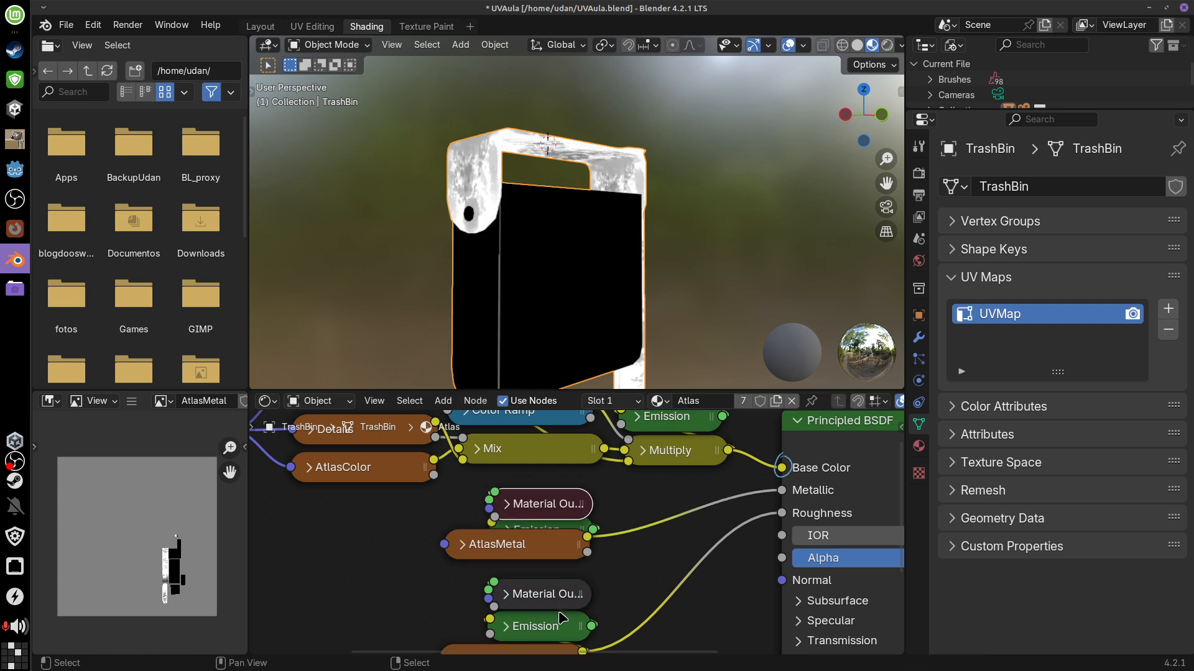
middle_click_drag(557, 627, 579, 566)
left_click_drag(579, 596, 585, 533)
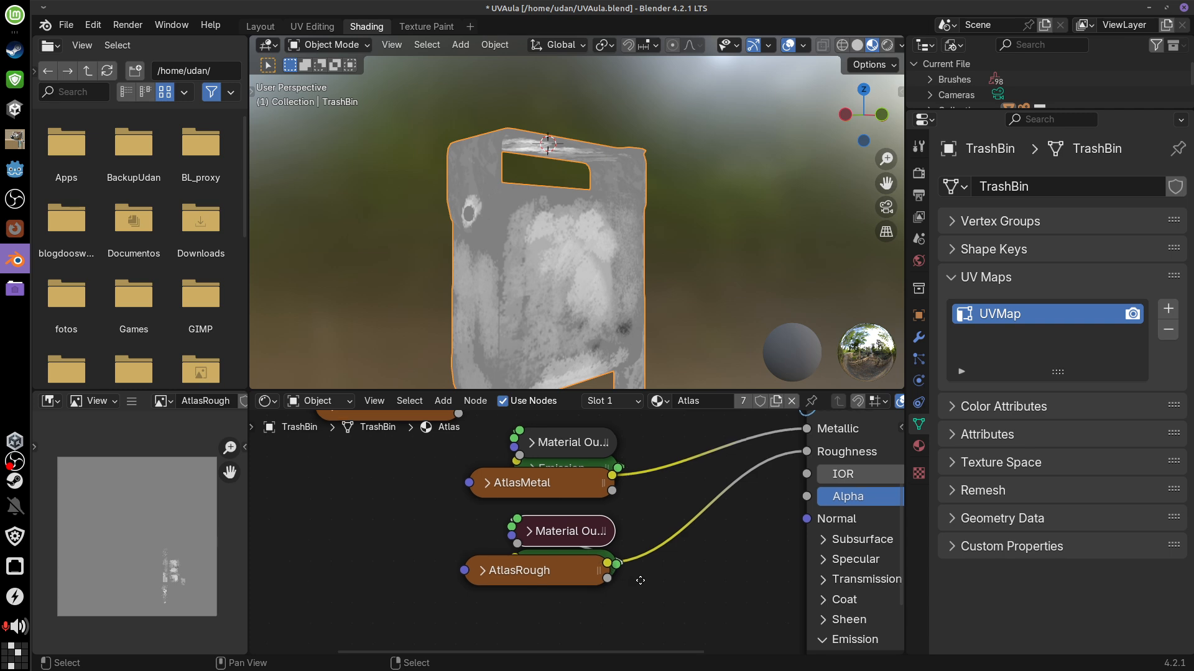
Move the AtlasMetal node group and the AtlasRough node group upward, stacking them compactly beneath the Mix node
middle_click_drag(620, 556, 631, 597)
left_click_drag(477, 475, 624, 529)
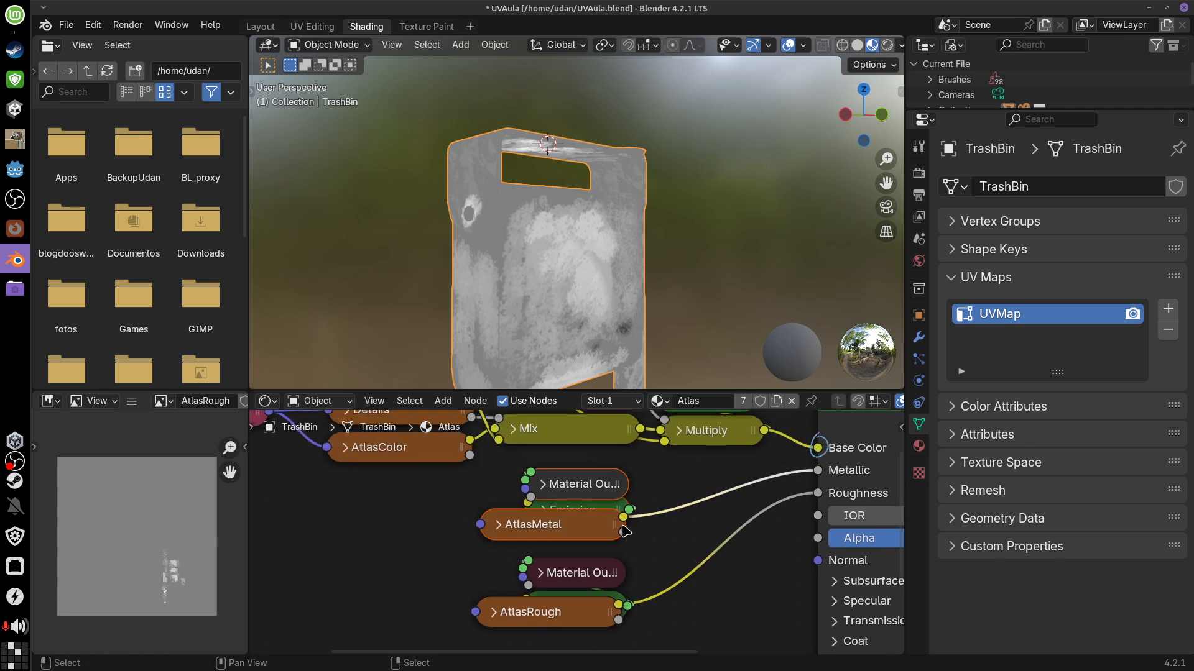
key("g")
left_click(614, 505)
middle_click_drag(538, 538, 547, 524)
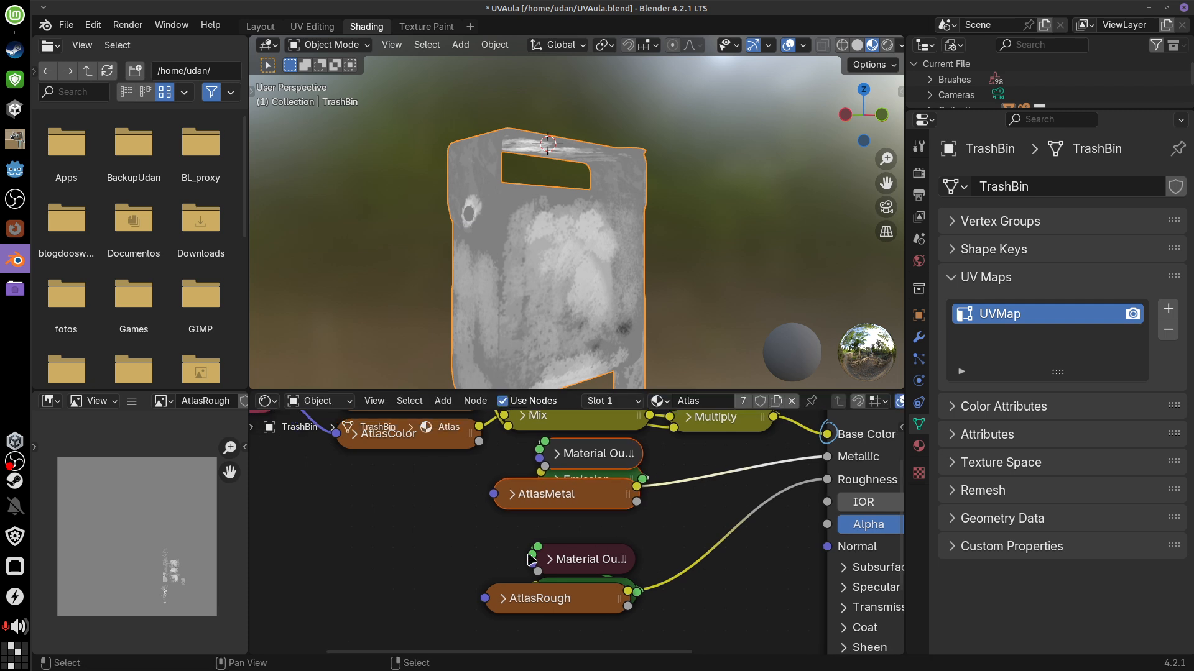
left_click_drag(465, 533, 653, 645)
key("g")
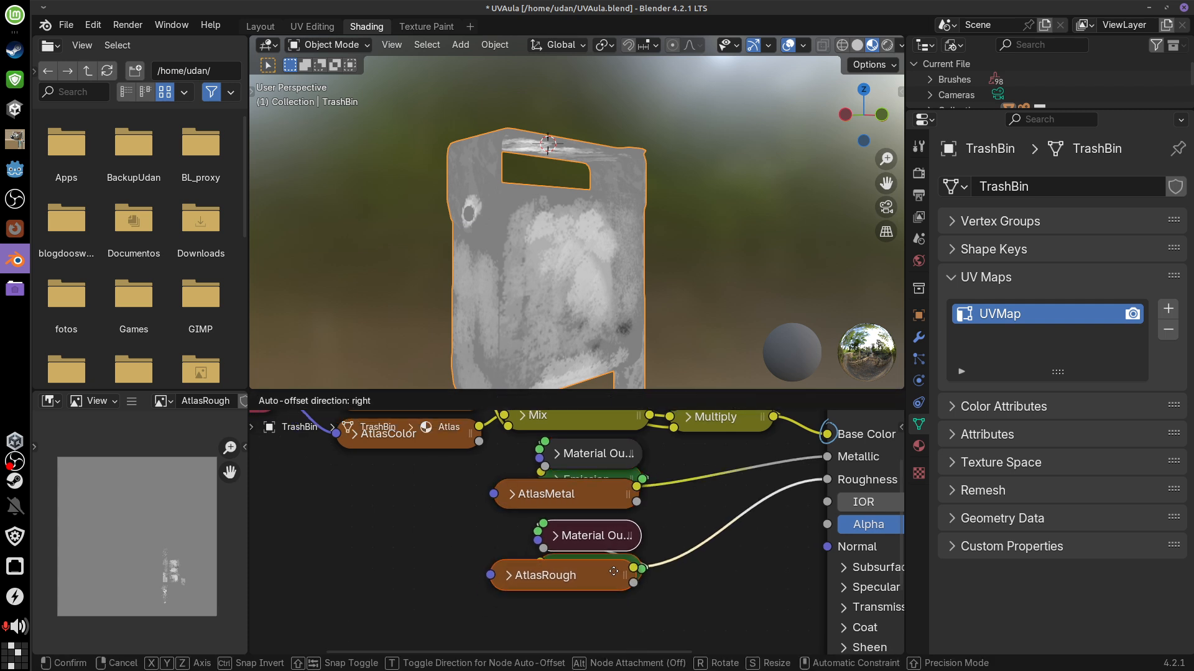
left_click(657, 620)
Expand the AtlasColor texture node to examine its Color and Alpha outputs, shifting it slightly away from the neighbouring nodes
middle_click_drag(825, 581, 759, 518)
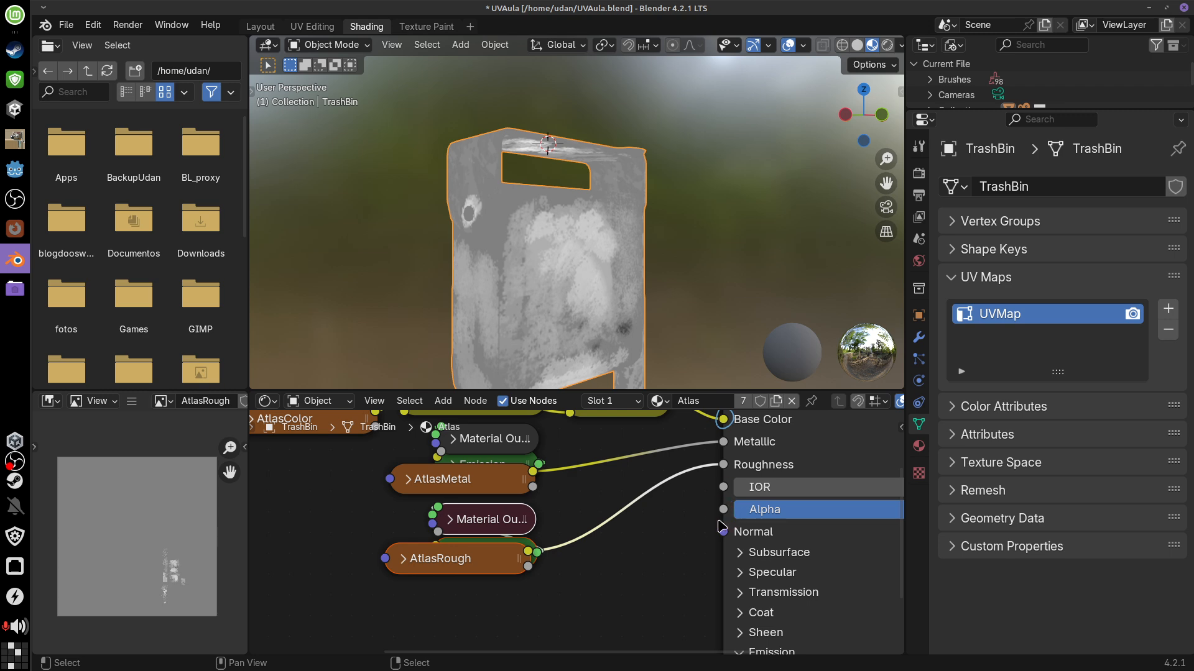
middle_click_drag(647, 547, 804, 577)
mouse_move(477, 471)
left_mouse_down()
mouse_move(477, 461)
mouse_move(468, 469)
left_mouse_up()
key("h")
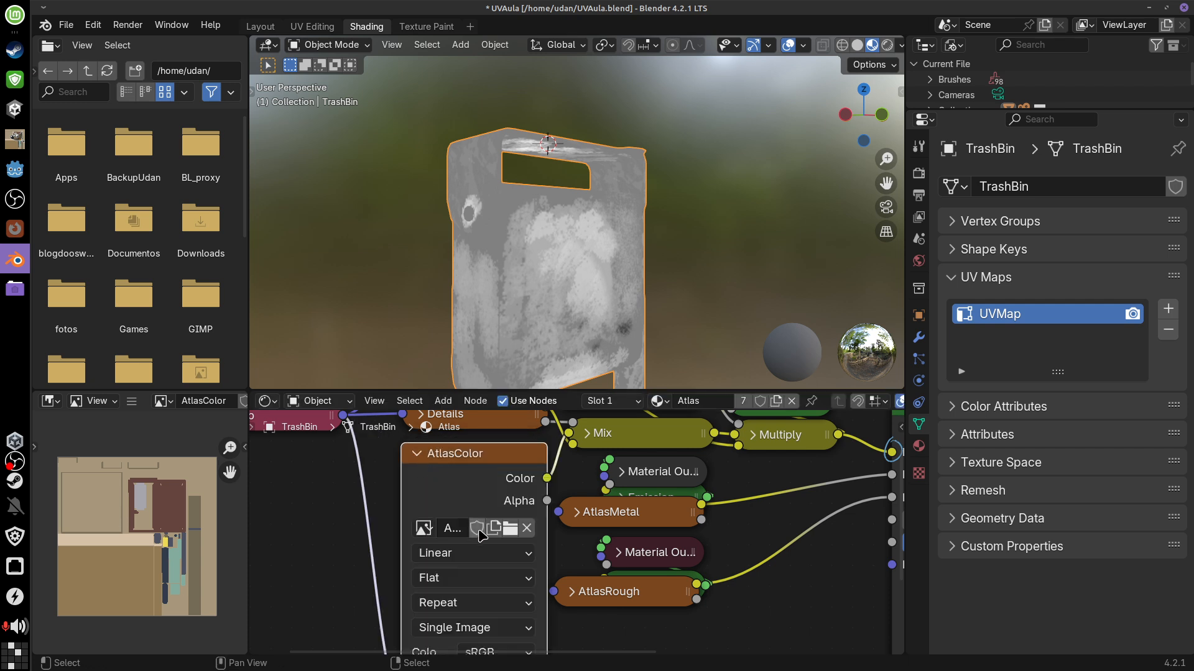
left_click_drag(535, 513, 515, 503)
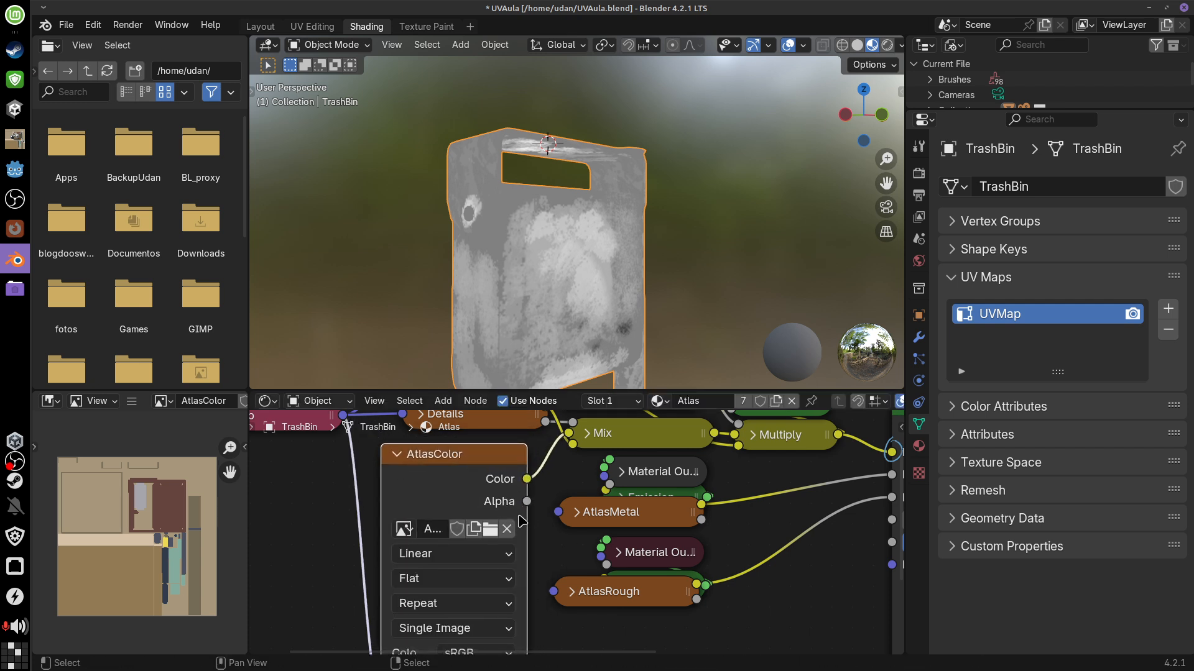
Examine the AtlasColor texture closely, maximizing the image editor to see the whole atlas
scroll(154, 550, "up", 5)
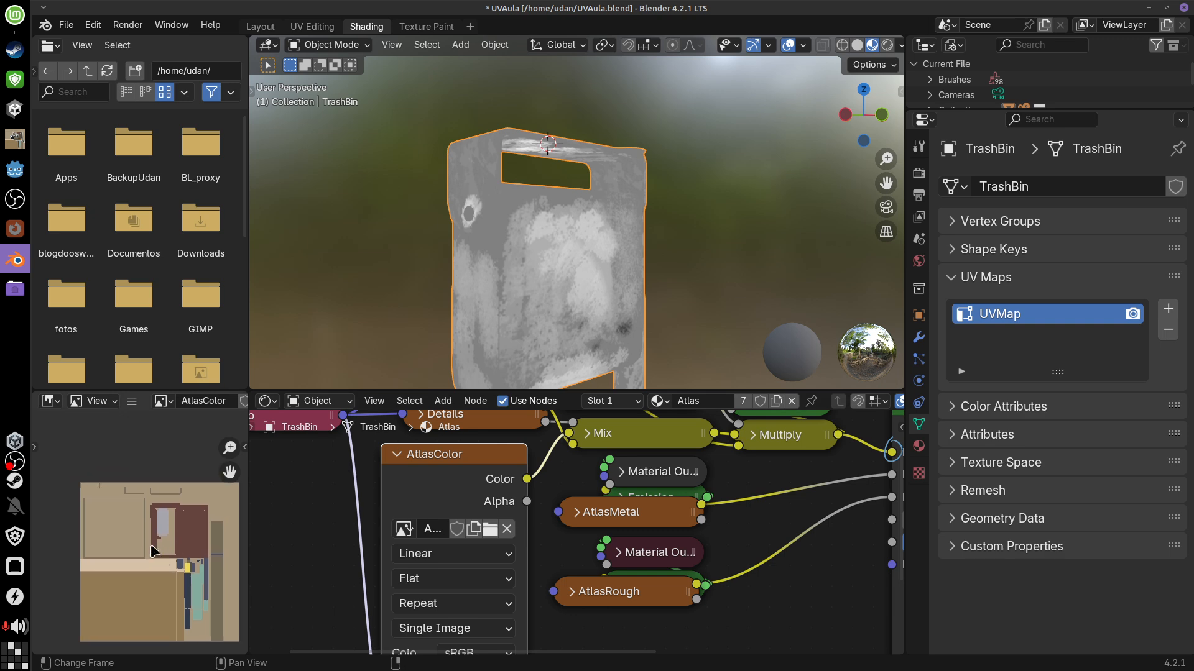
scroll(153, 550, "up", 4)
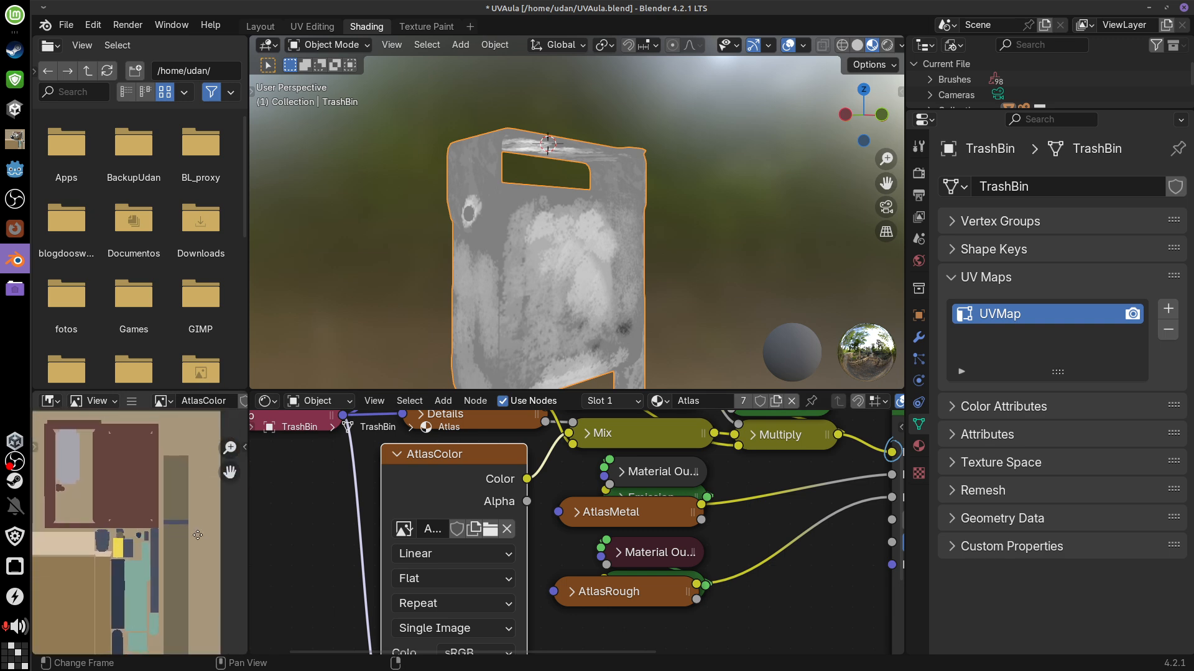
scroll(159, 579, "down", 2)
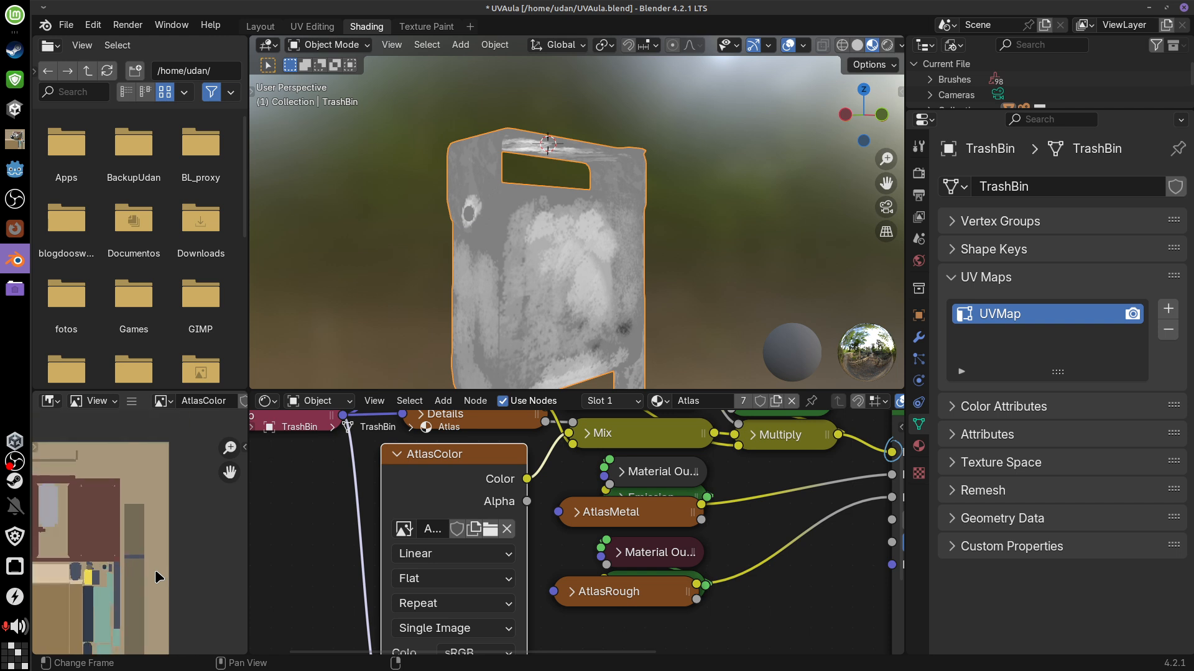
middle_click_drag(523, 547, 533, 528)
middle_click_drag(149, 574, 199, 543)
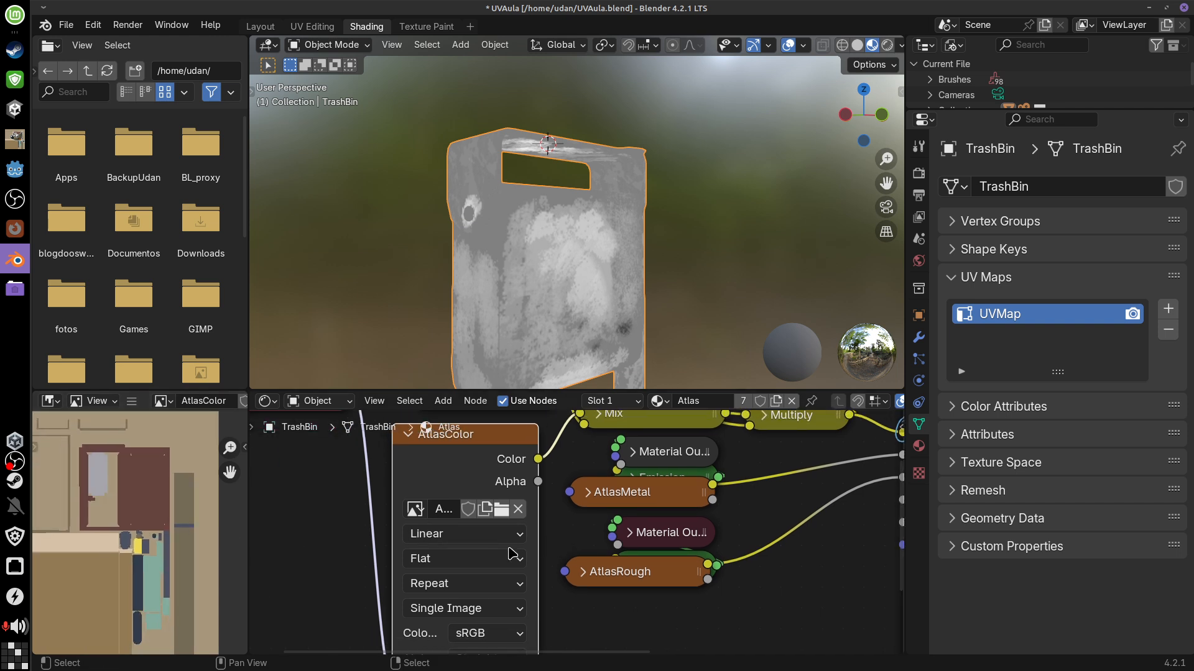
key("ctrl+space")
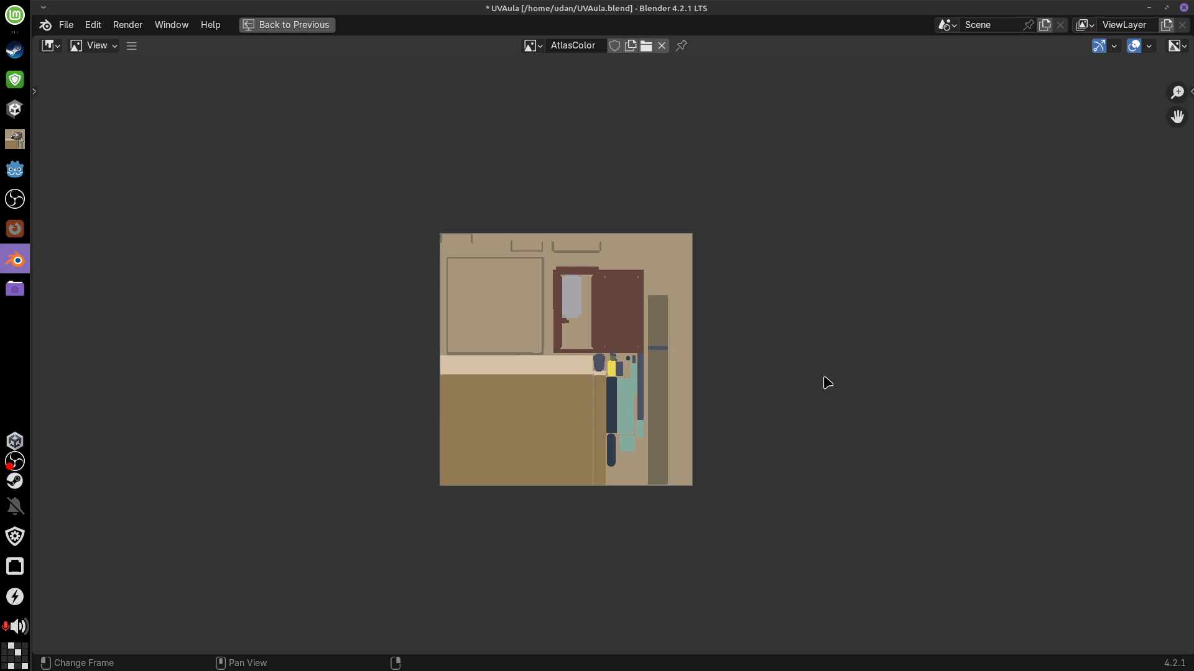
scroll(828, 382, "up", 3)
middle_click_drag(823, 373, 858, 334)
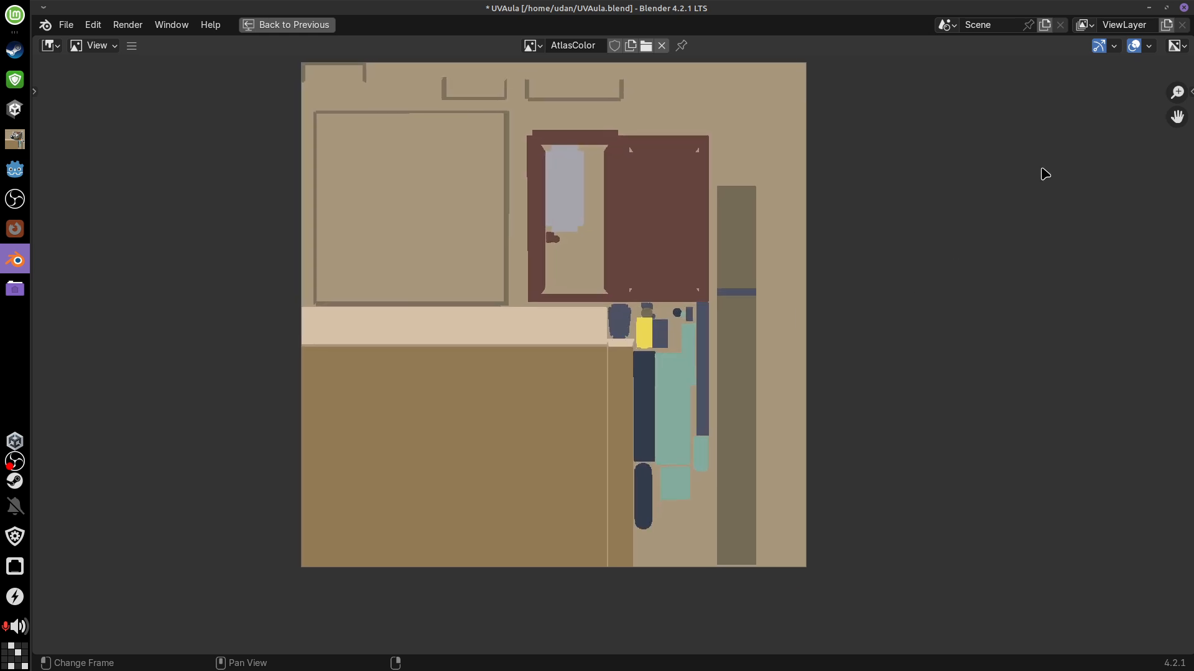
Inspect only the Alpha channel of AtlasColor, switch the display back to Color & Alpha and restore the full layout
left_click(1180, 46)
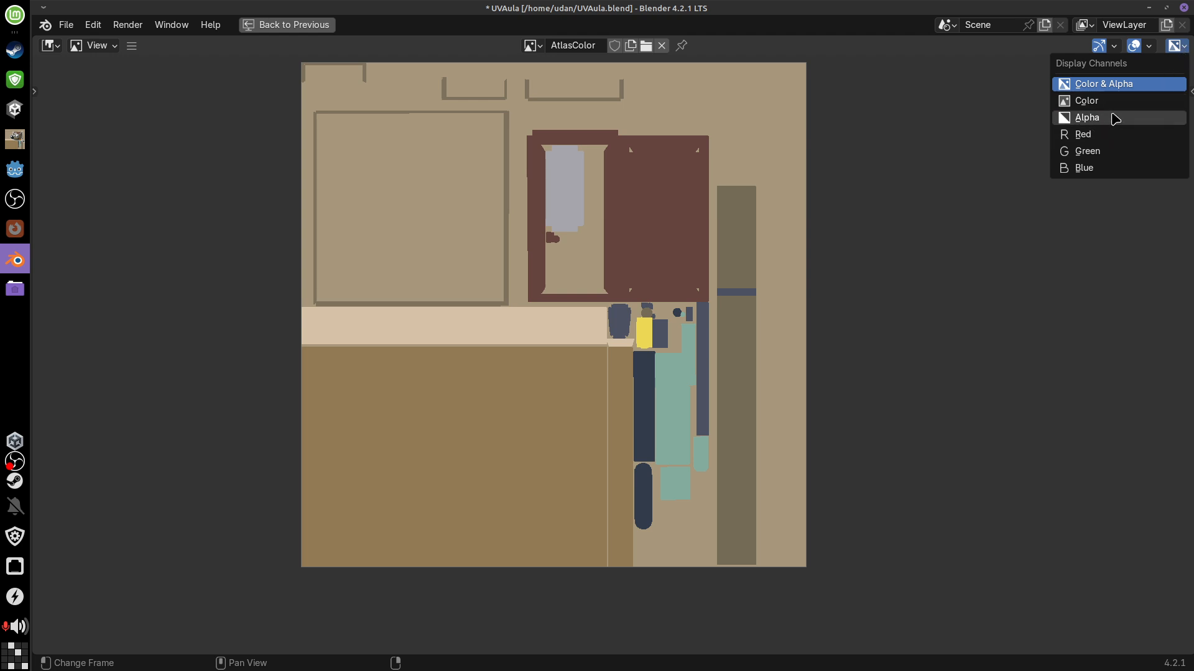
left_click(1089, 119)
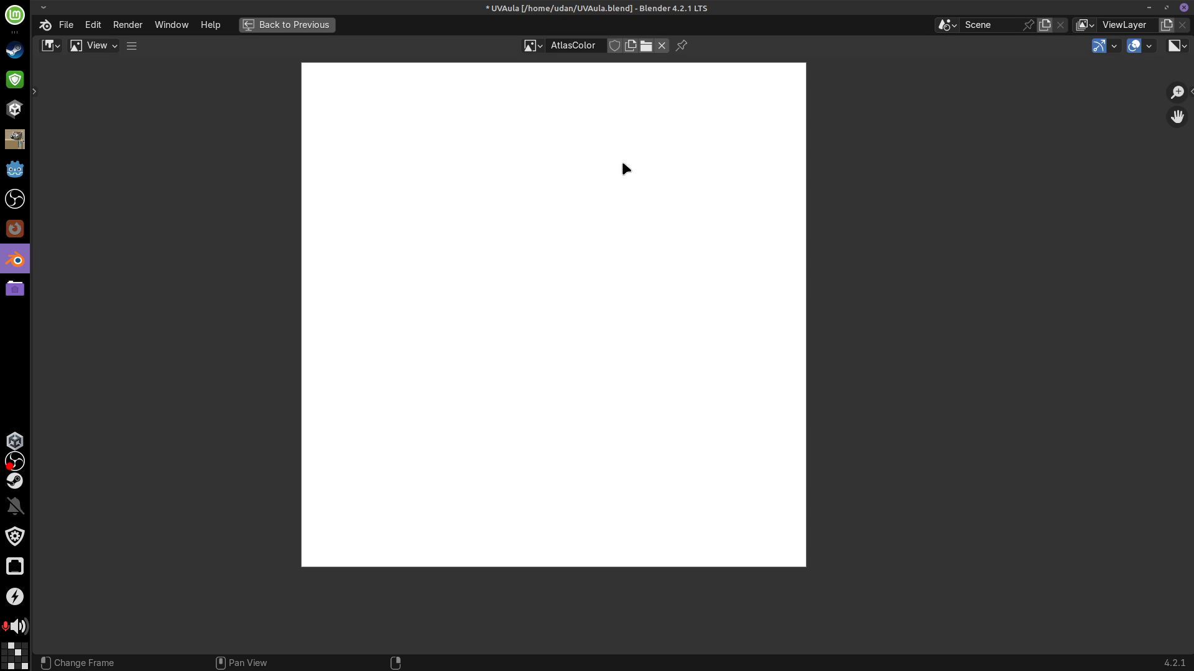
left_click(1180, 47)
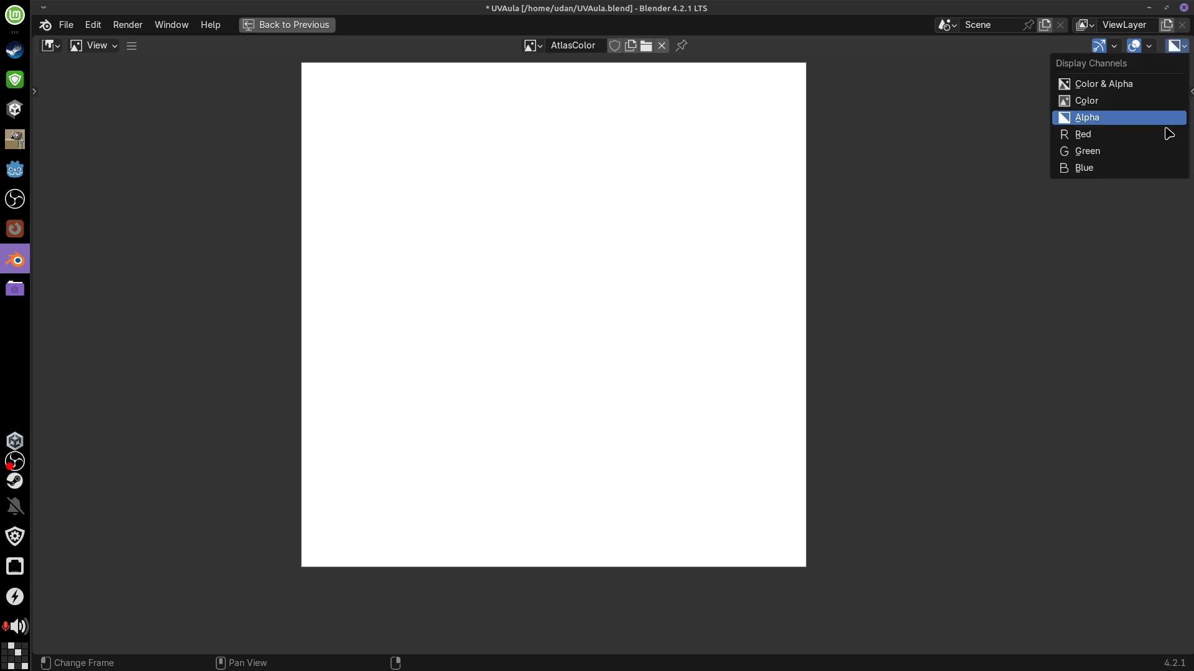
left_click(1124, 86)
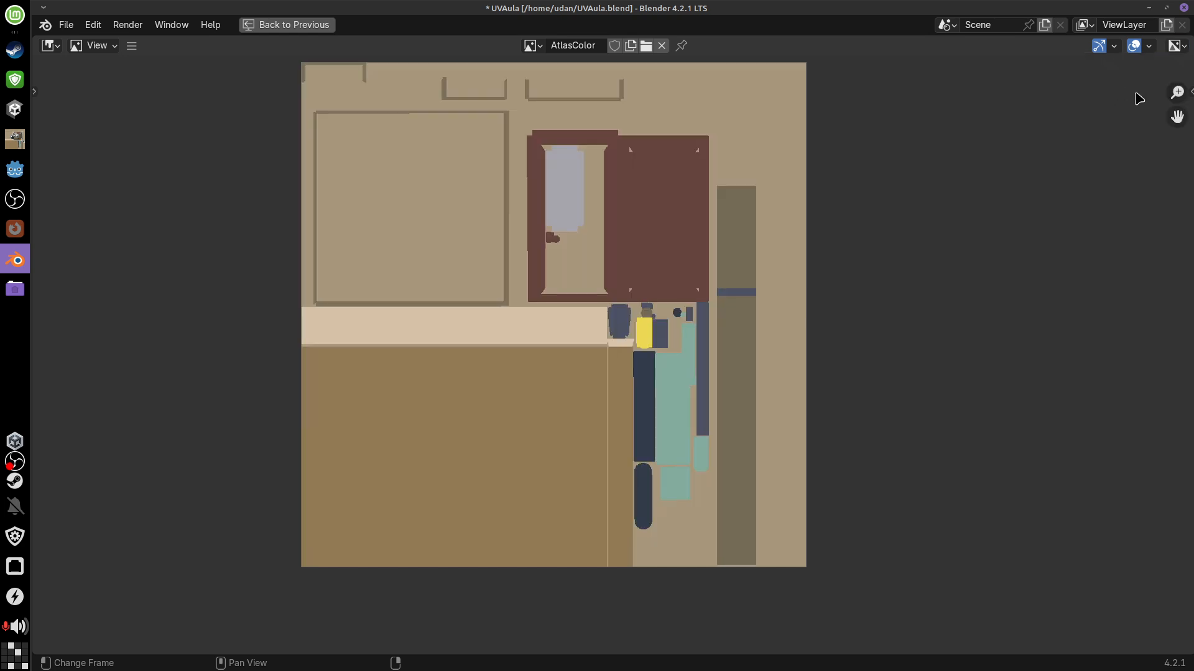
left_click(1185, 41)
middle_click_drag(836, 324, 829, 360)
key("ctrl+space")
Collapse the AtlasColor node and move it into the free space below the AtlasRough node
mouse_move(766, 544)
middle_mouse_down()
mouse_move(805, 583)
mouse_move(751, 582)
middle_mouse_up()
left_click(348, 471)
middle_click_drag(666, 582, 799, 539)
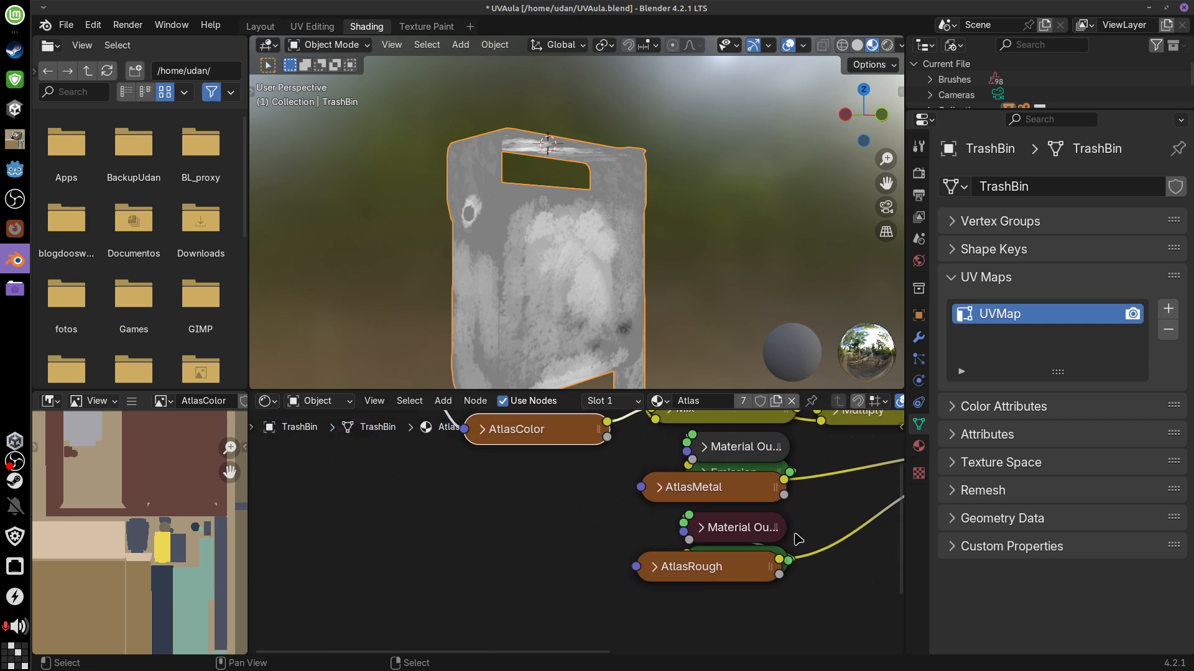
left_click_drag(542, 433, 500, 600)
middle_click_drag(818, 609, 732, 553)
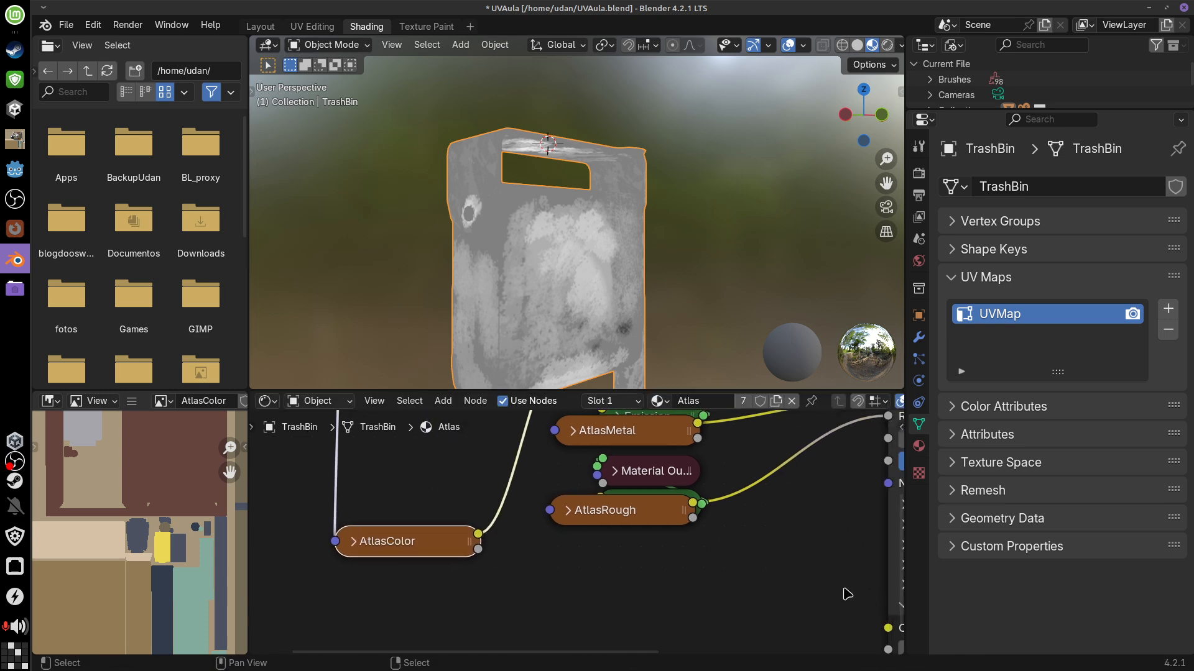
middle_click_drag(847, 594, 779, 590)
Expand the AtlasColor node and connect its Alpha output to the Alpha input of the Principled BSDF
left_click(287, 543)
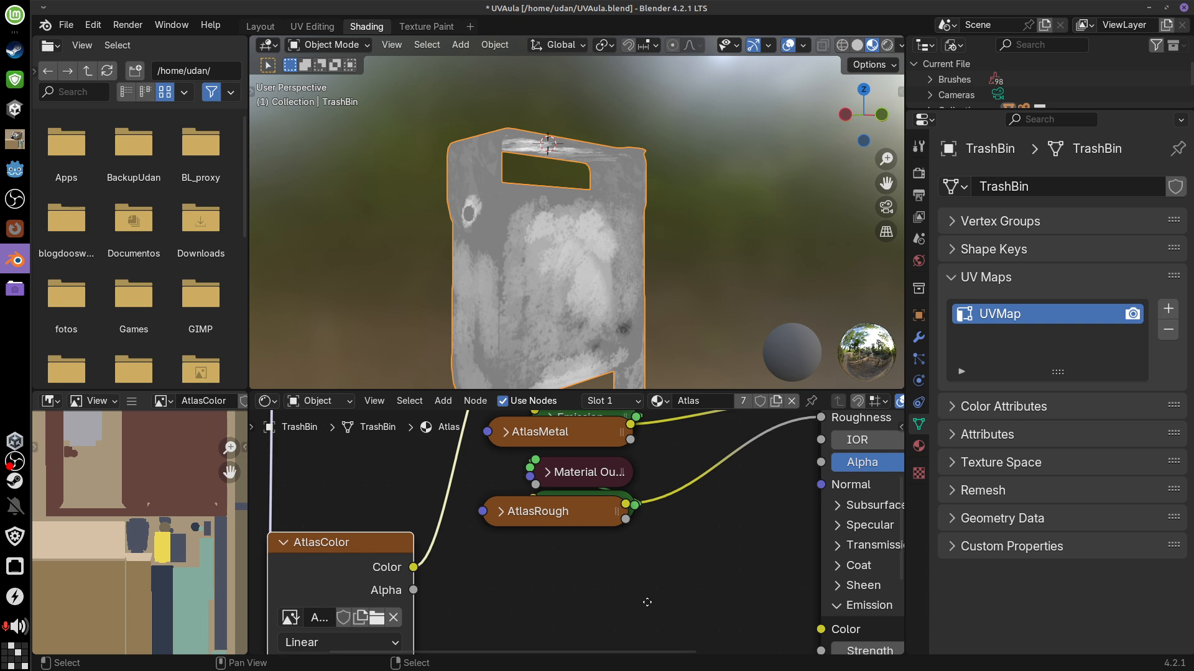
middle_click_drag(647, 602, 614, 582)
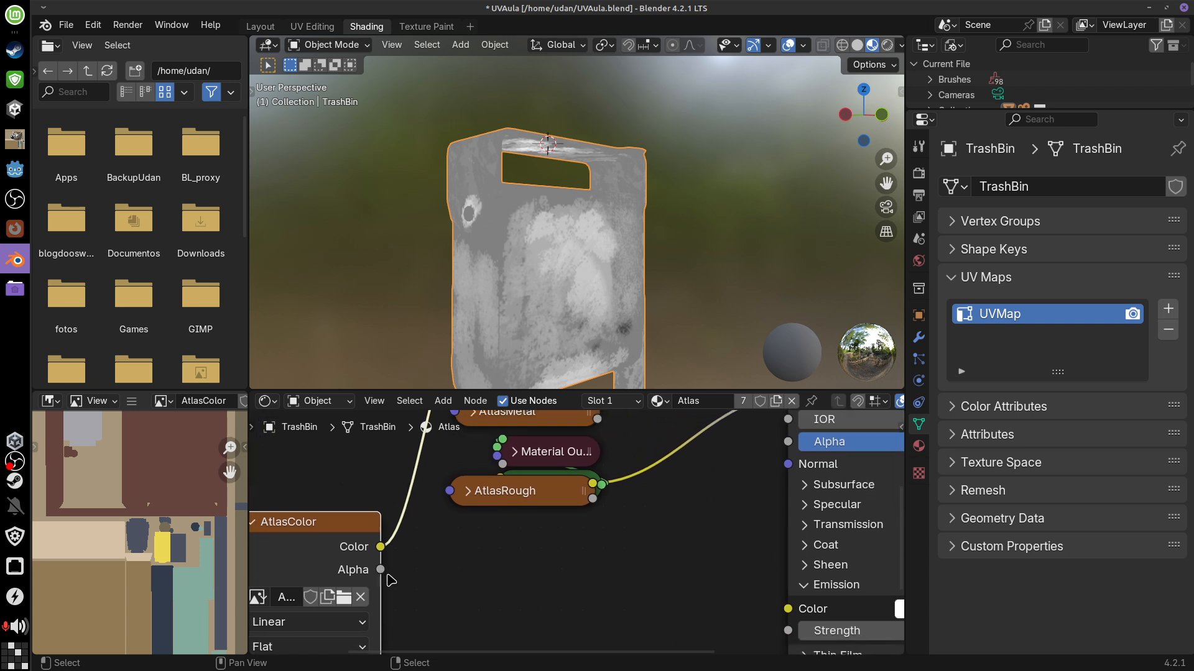
left_click_drag(386, 576, 788, 447)
left_click_drag(338, 543, 343, 581)
middle_click_drag(449, 643, 456, 593)
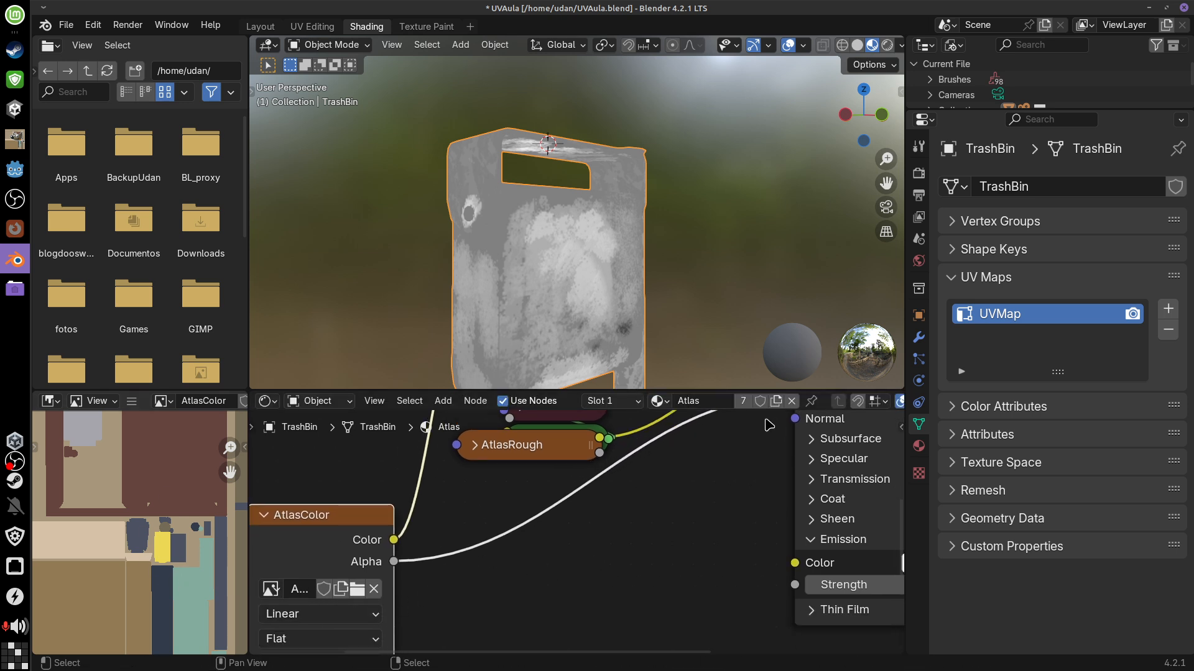
middle_click_drag(766, 486, 812, 474)
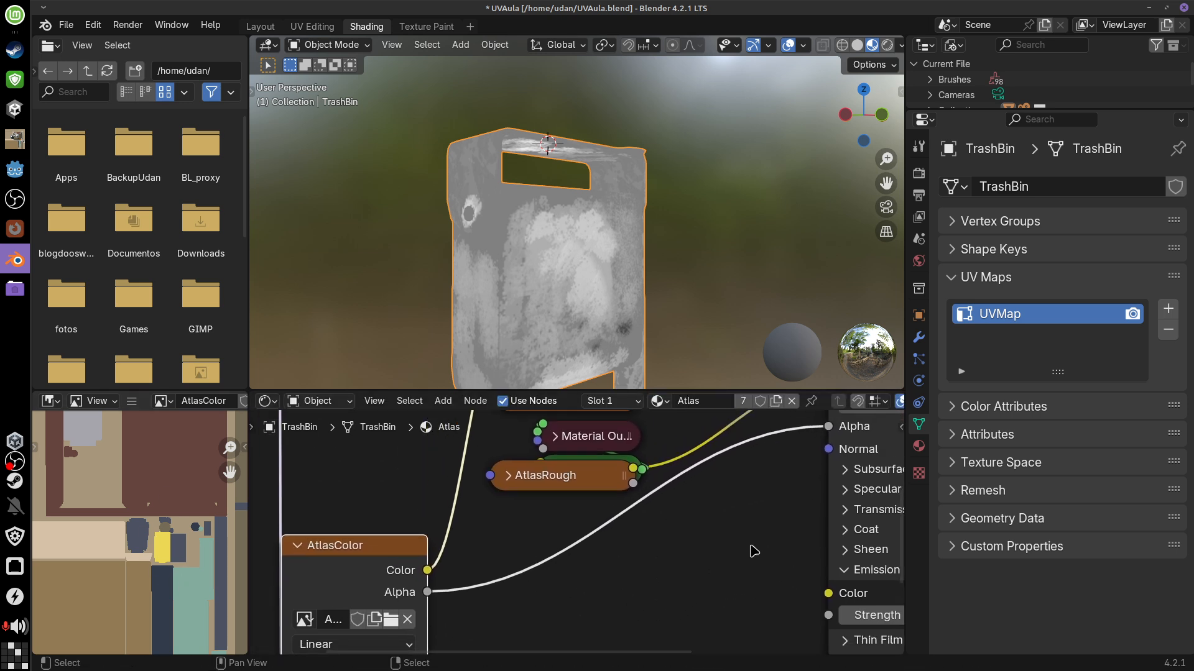
Maximize the shader editor and move the UV Map node down and outward, away from the Shade and Details nodes
key("ctrl+space")
middle_click_drag(770, 507, 819, 491)
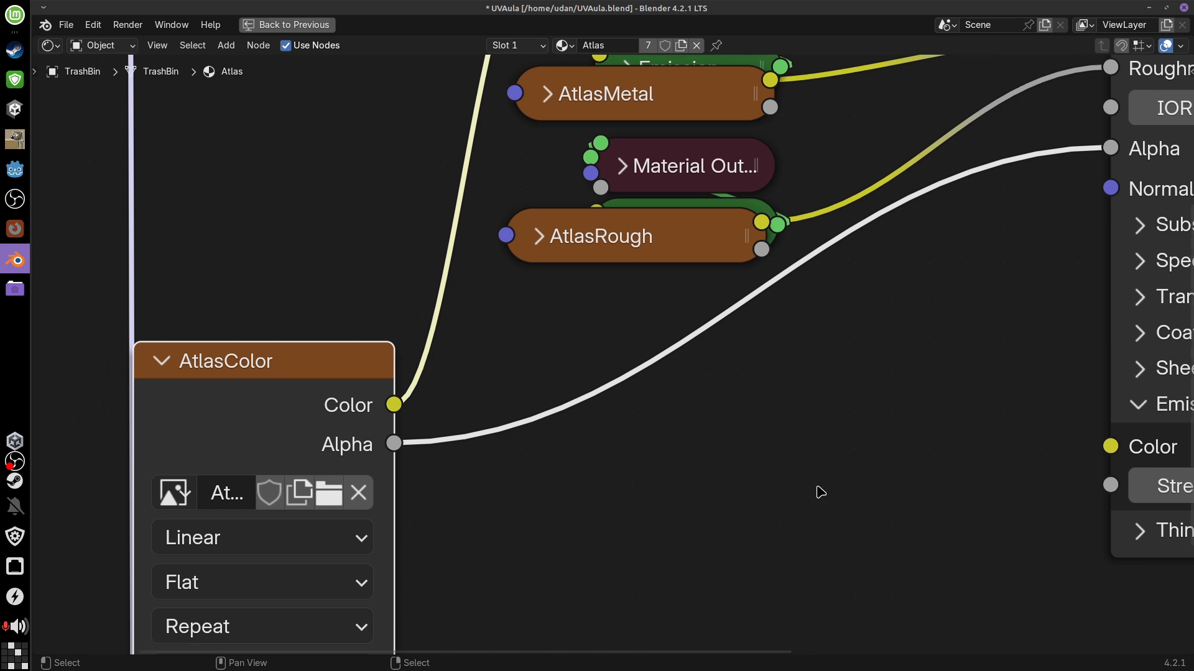
scroll(818, 492, "down", 2)
scroll(808, 497, "down", 2)
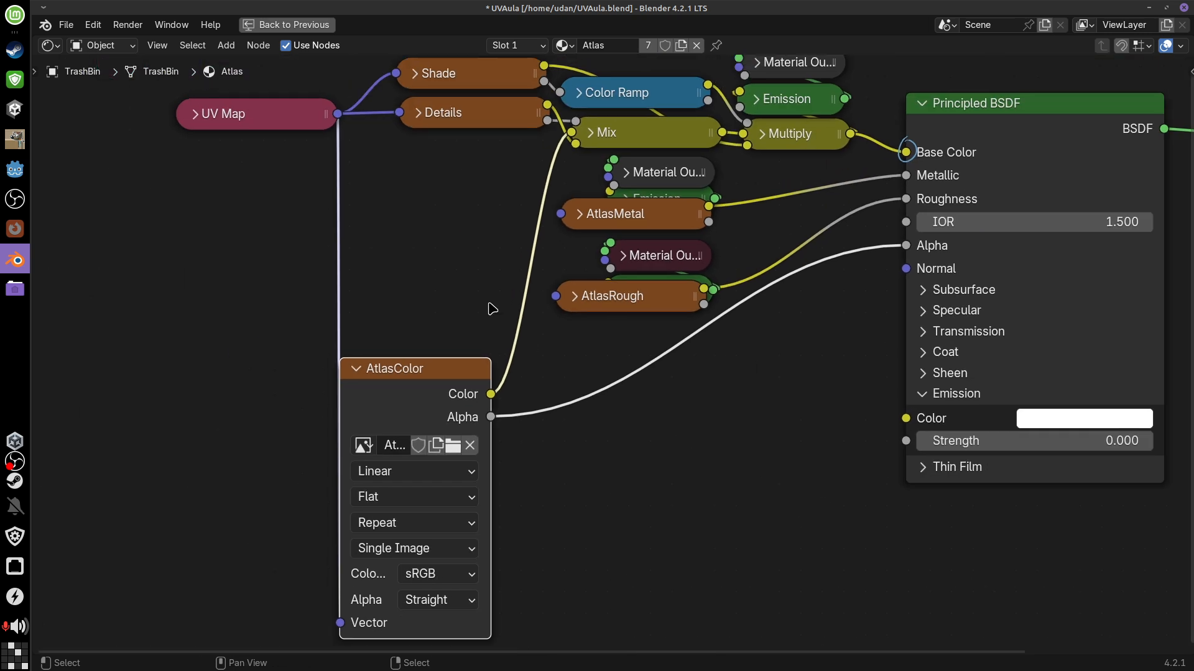
left_click_drag(283, 127, 160, 246)
left_click_drag(418, 381, 427, 389)
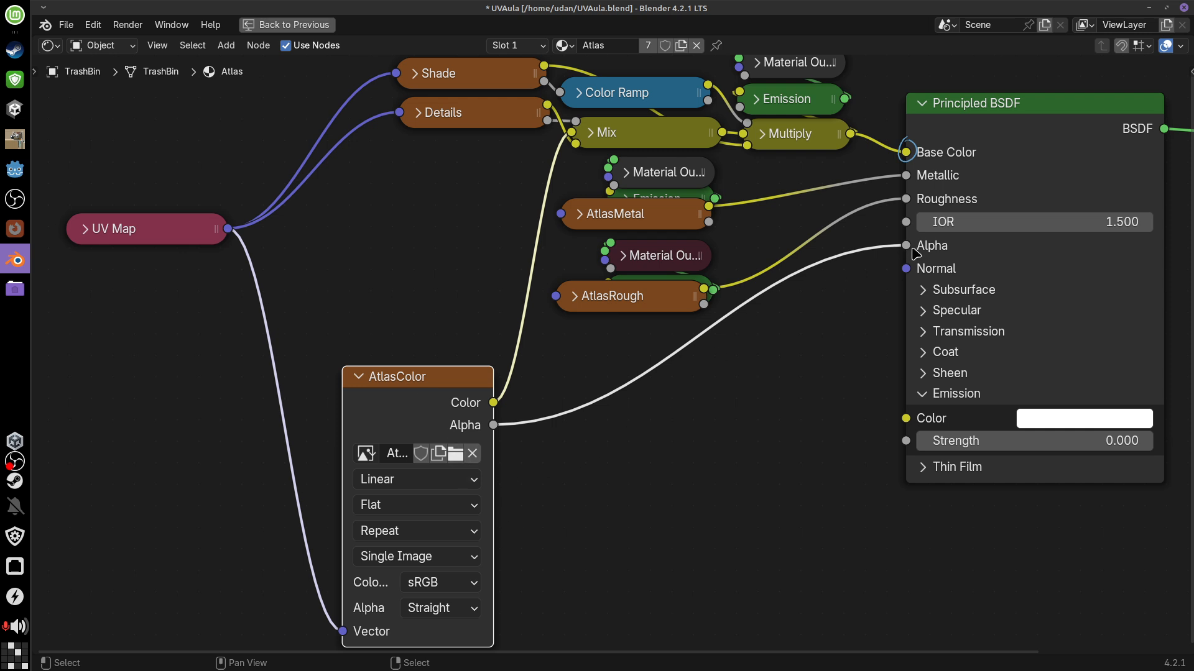
Collapse the AtlasColor node, adjust its position below AtlasRough and restore the full layout
left_click(363, 376)
left_click_drag(416, 373, 466, 388)
left_click(381, 406)
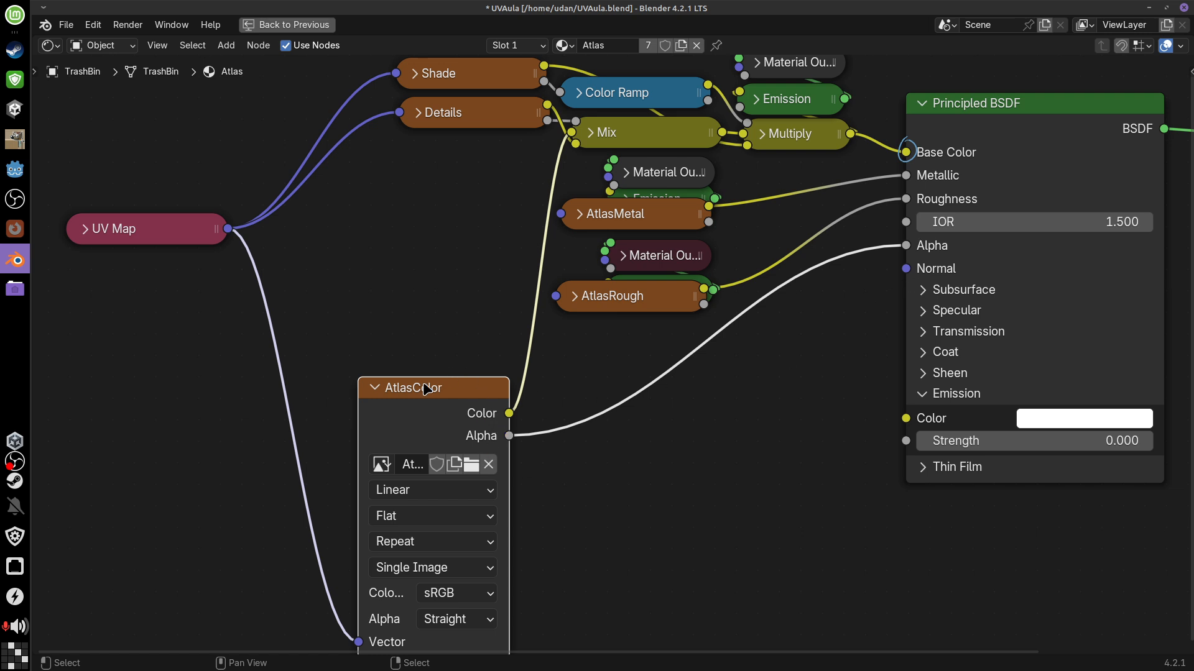
left_click(379, 389)
left_click_drag(473, 403, 476, 381)
key("ctrl+space")
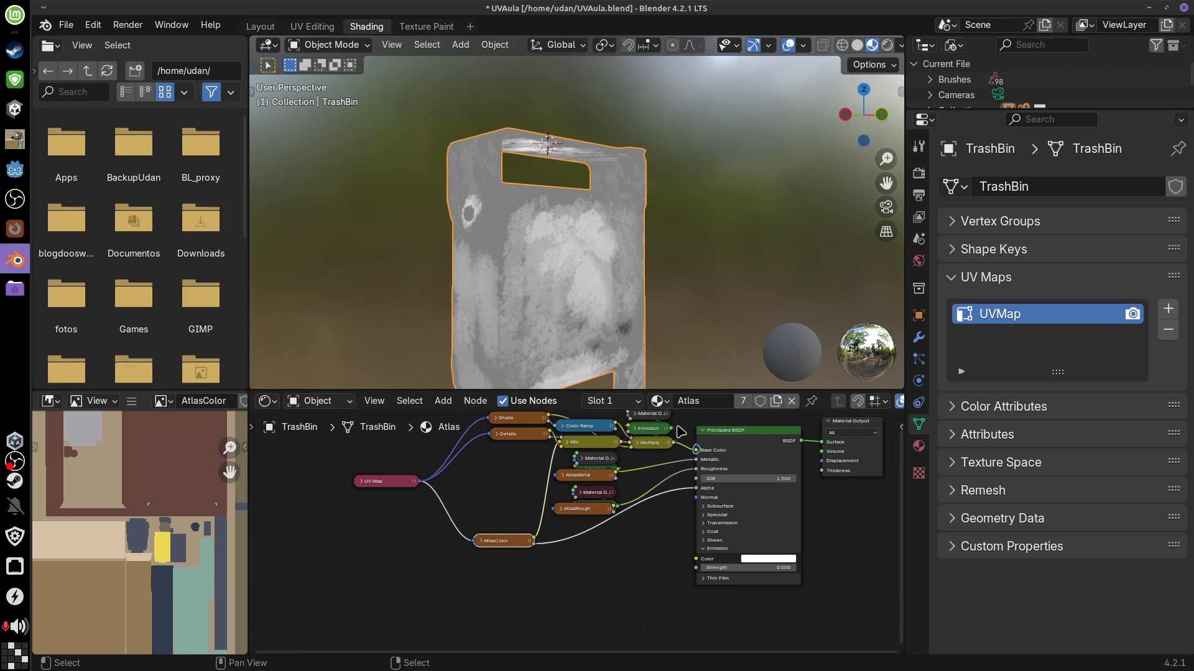
Activate the Material Output fed by the Principled BSDF and view the complete material on the whole trash bin
middle_click_drag(787, 230, 734, 258)
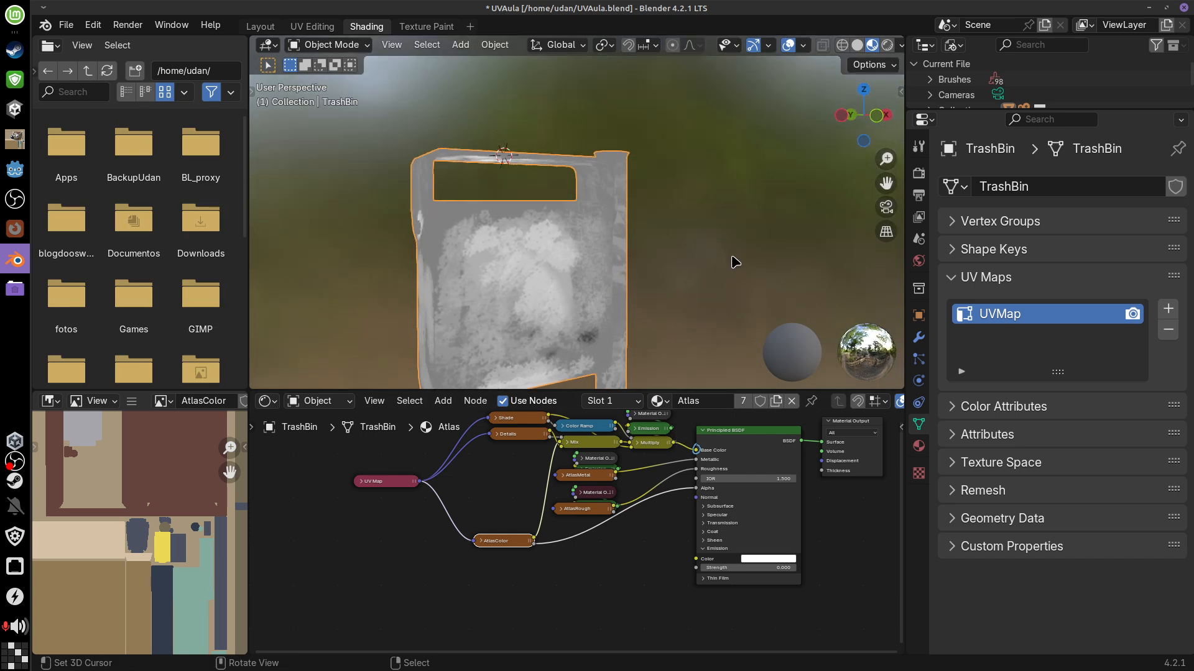
middle_click_drag(873, 426, 744, 488)
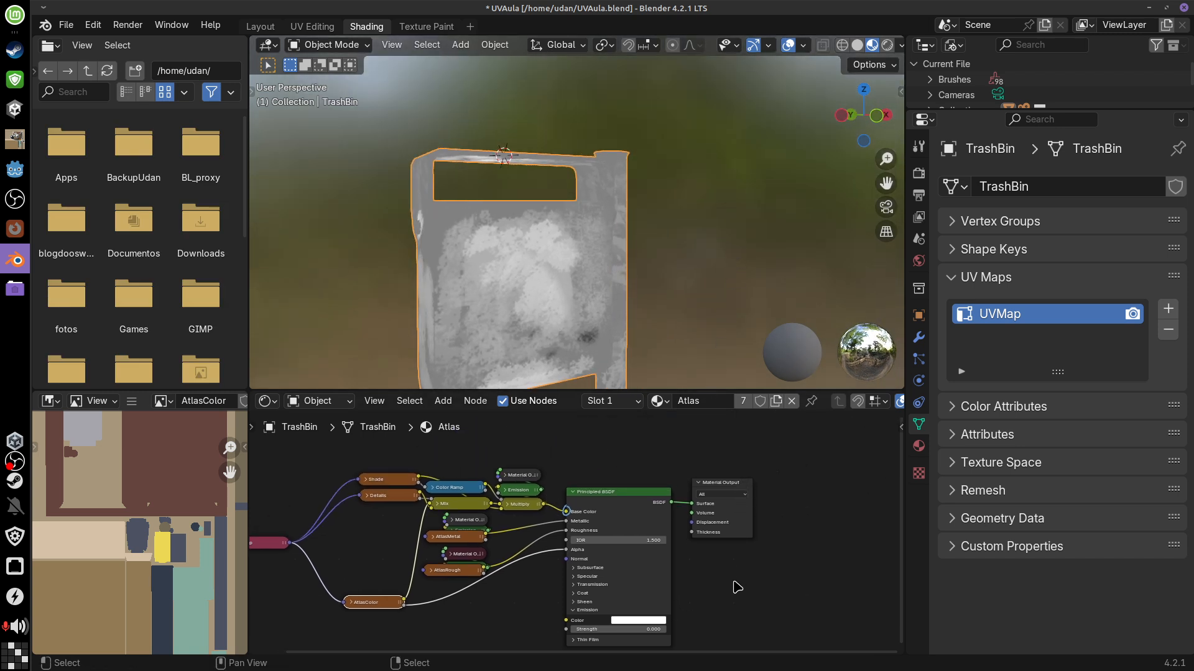
left_click(727, 484)
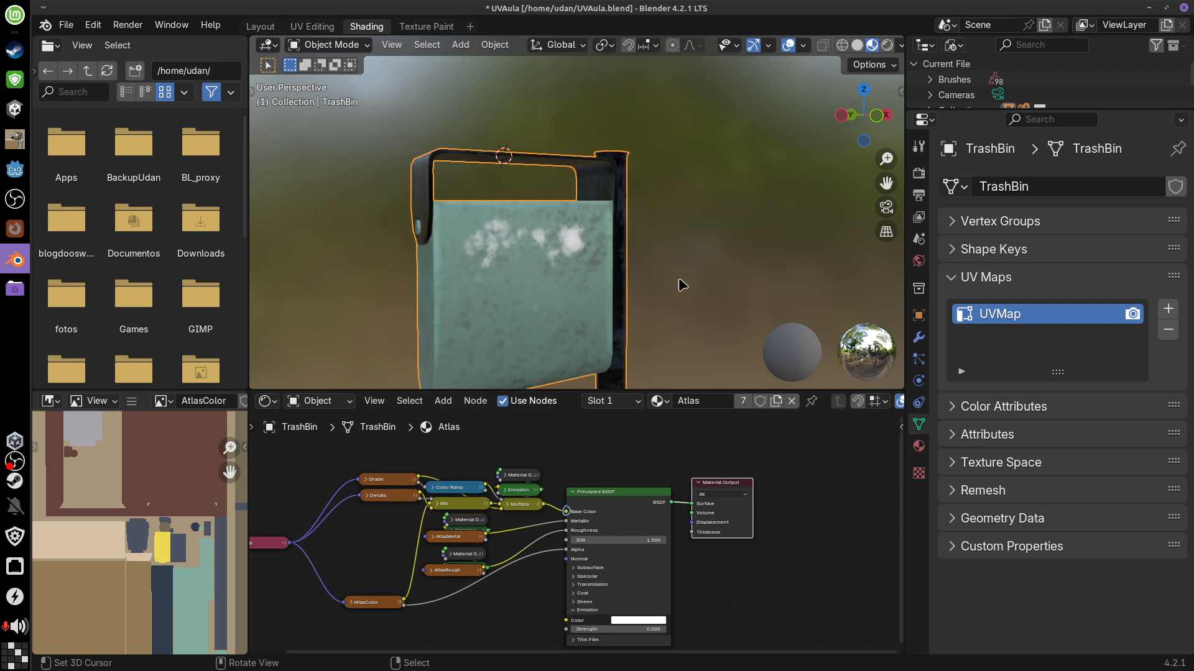
middle_click_drag(697, 302, 737, 276, "shift")
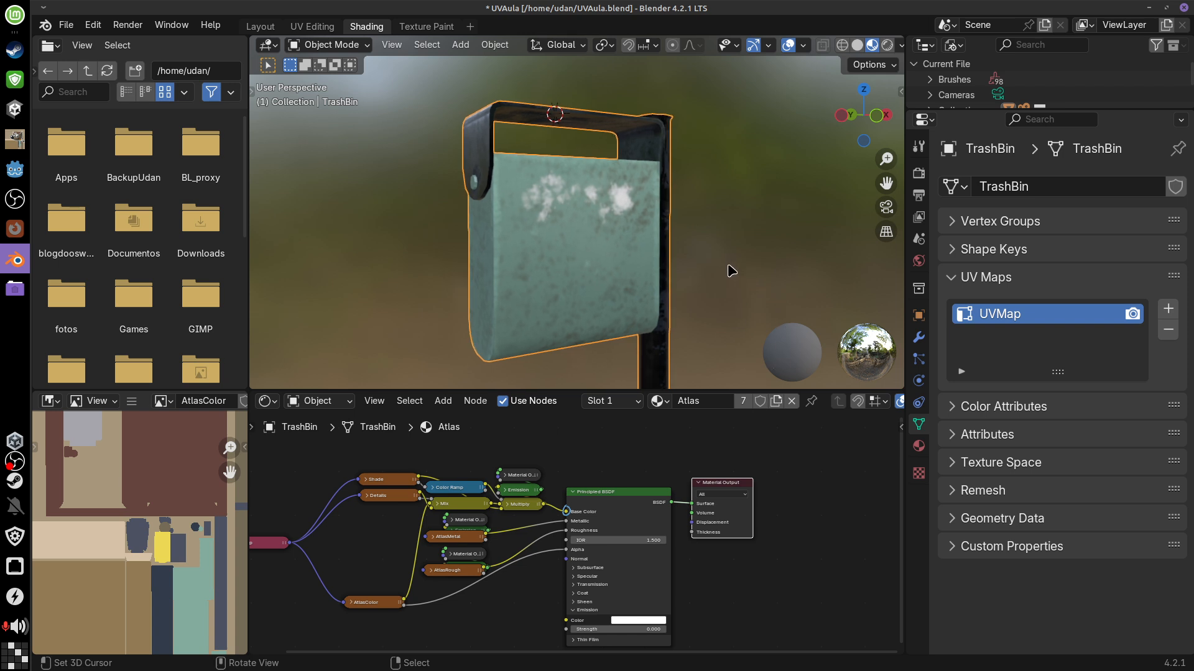
scroll(732, 271, "down", 4)
middle_click_drag(740, 304, 793, 336)
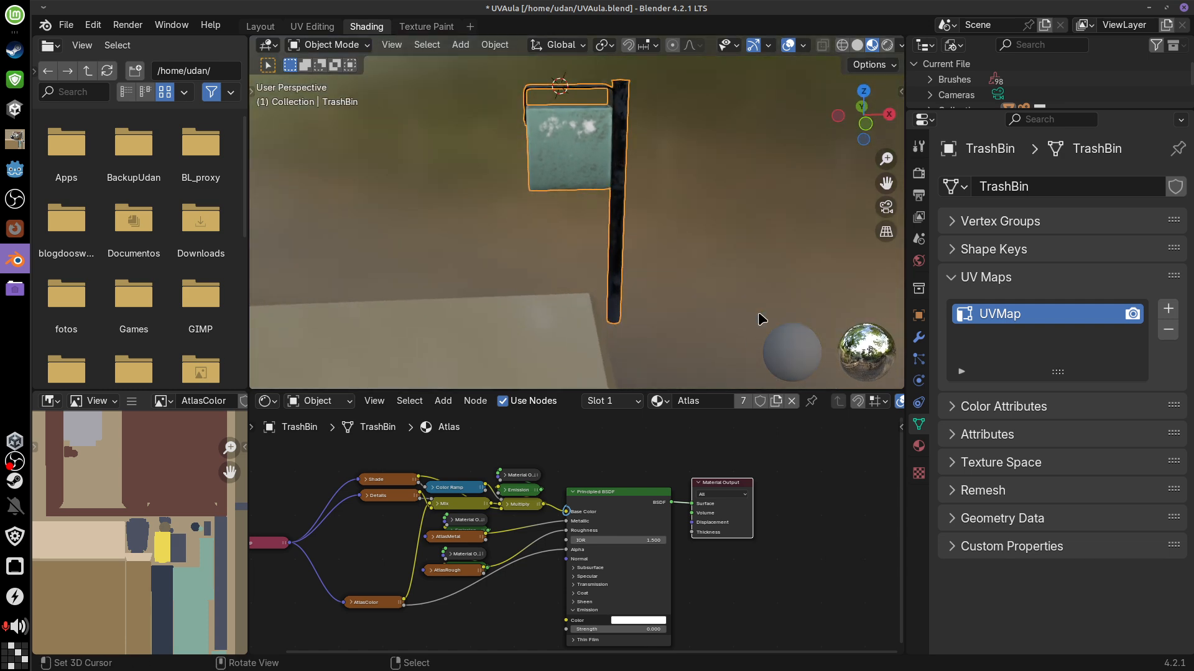
Select the small Grass plane beside the trash bin's post and isolate it in local view
scroll(695, 314, "down", 4)
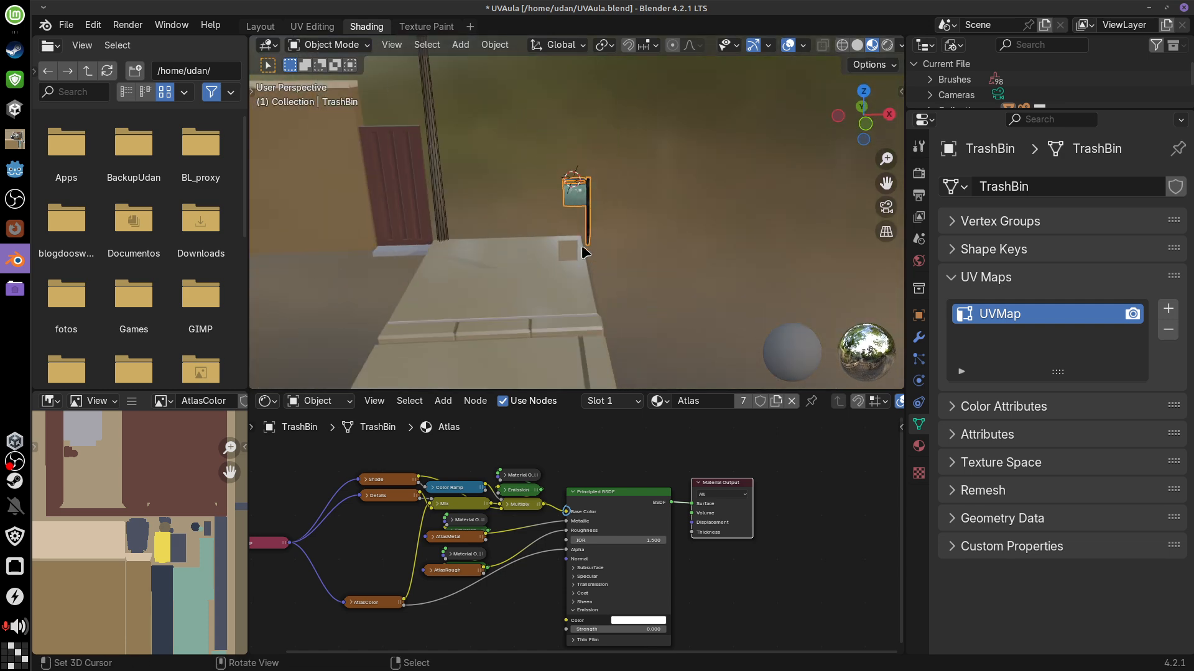
left_click(585, 252)
mouse_move(675, 255)
middle_mouse_down()
mouse_move(685, 230)
mouse_move(674, 240)
mouse_move(696, 250)
middle_mouse_up()
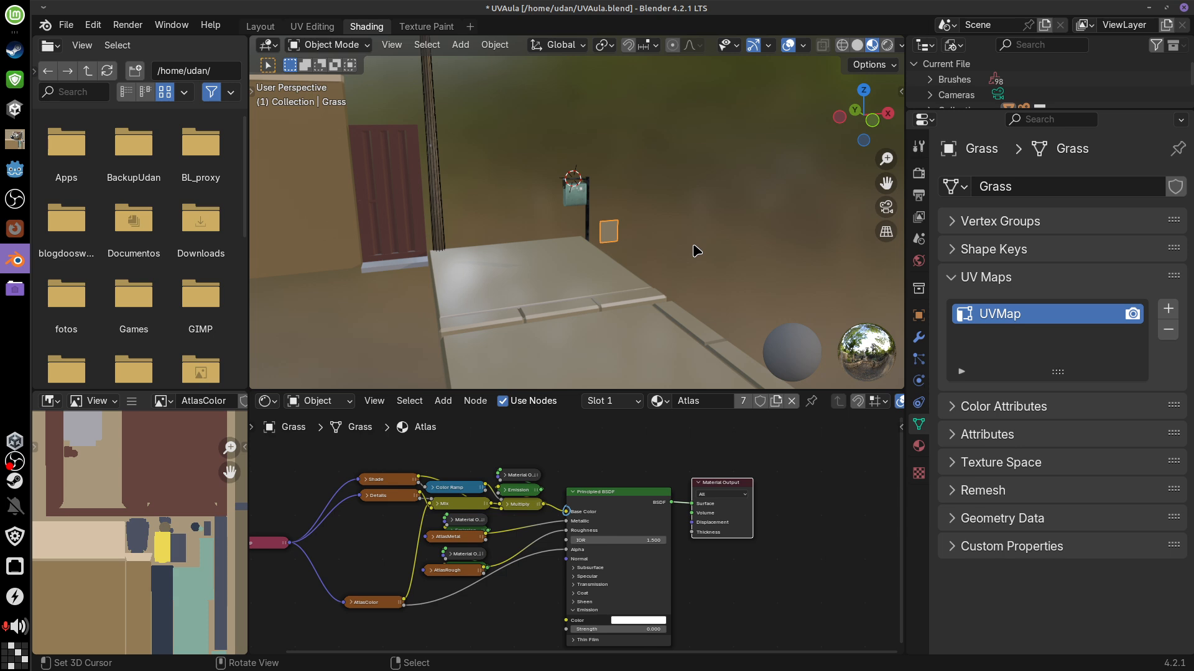
key("KP_Divide")
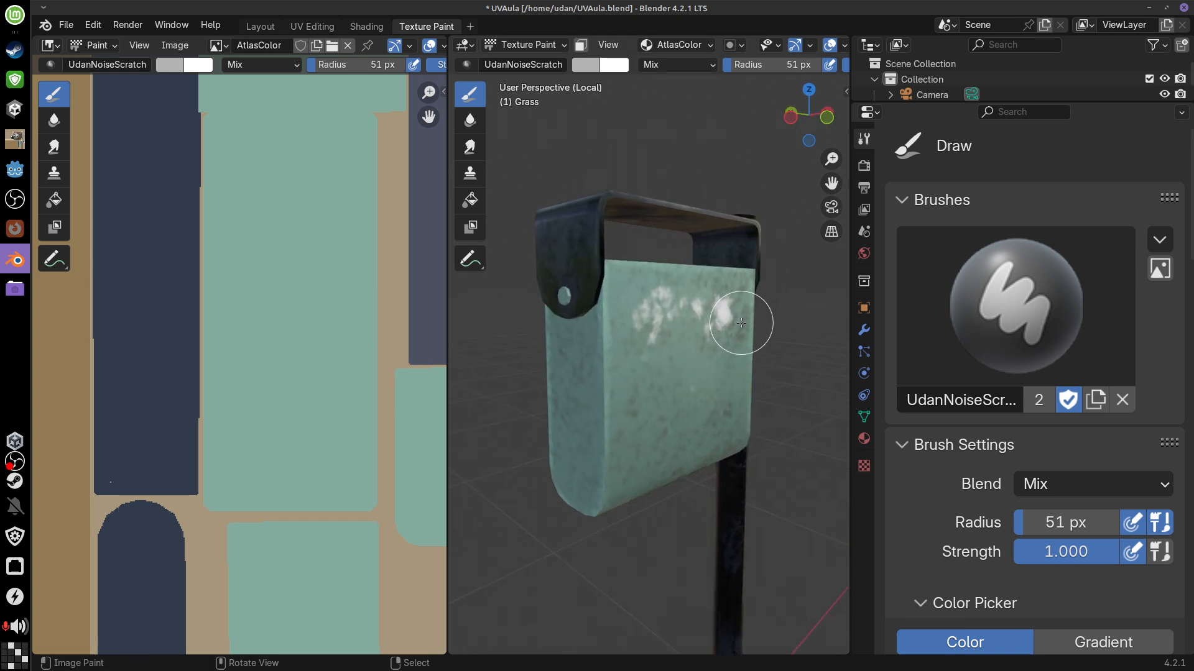
In the Texture Paint workspace, isolate the Grass plane in place of the trash bin and widen the 3D viewport
key("KP_Divide")
key("KP_Divide")
mouse_move(741, 322)
middle_mouse_down()
mouse_move(694, 274)
mouse_move(658, 278)
mouse_move(694, 290)
middle_mouse_up()
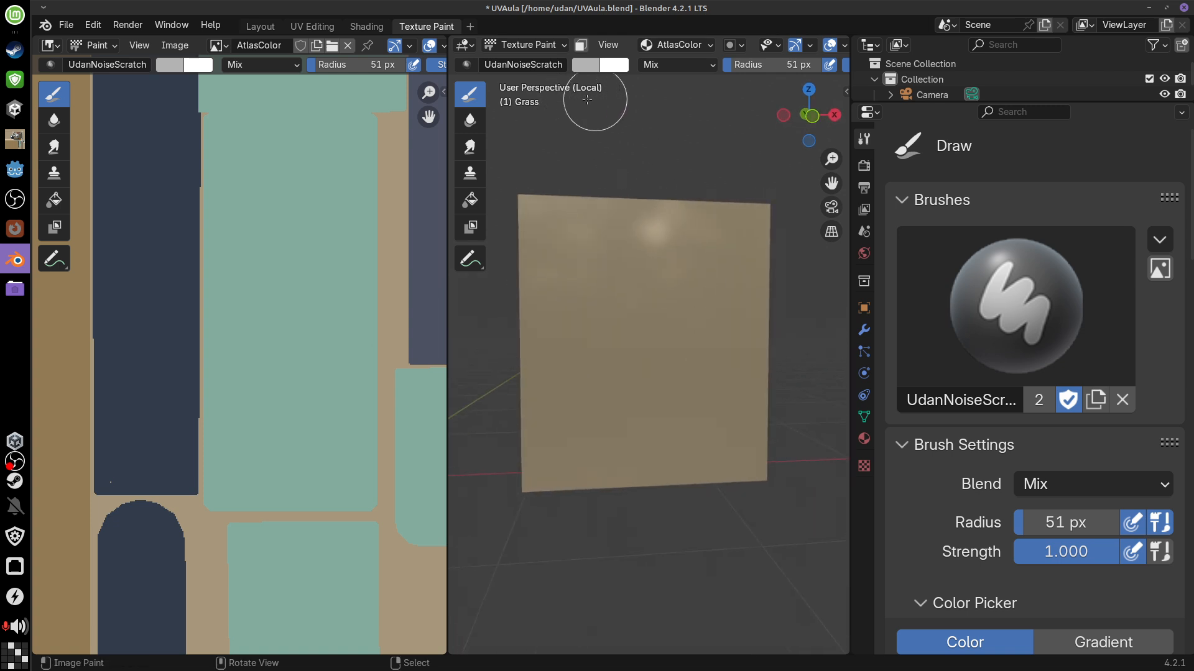
left_click_drag(445, 392, 341, 394)
mouse_move(736, 421)
middle_mouse_down()
mouse_move(771, 429)
mouse_move(759, 429)
middle_mouse_up()
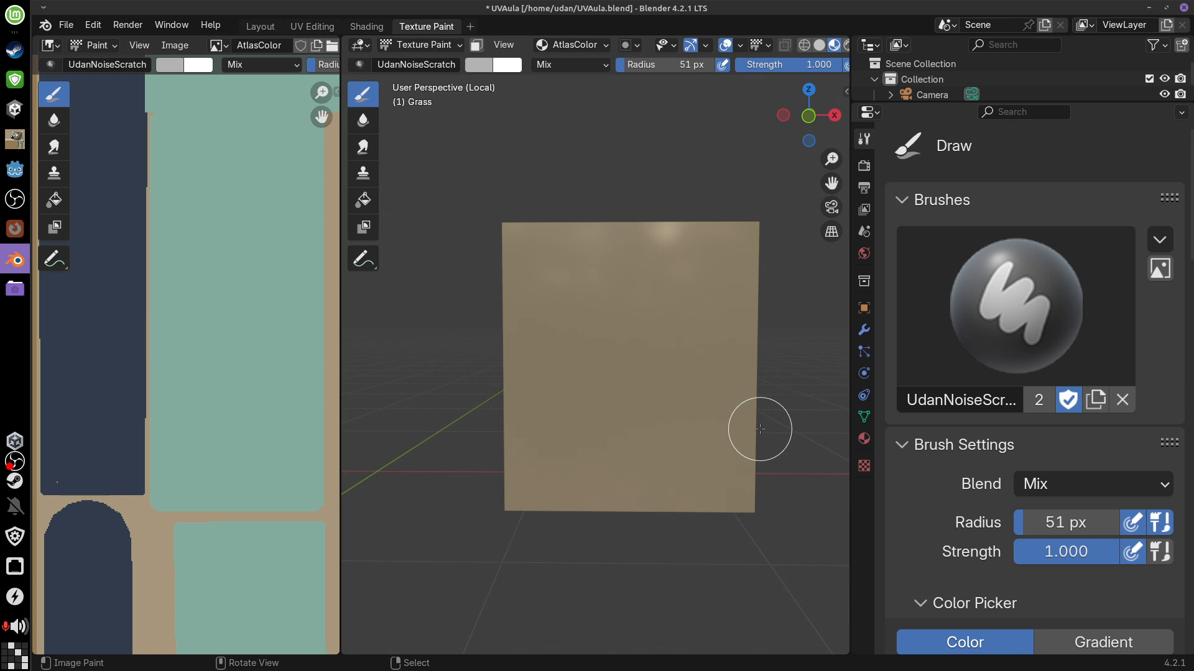
middle_click_drag(703, 411, 717, 414)
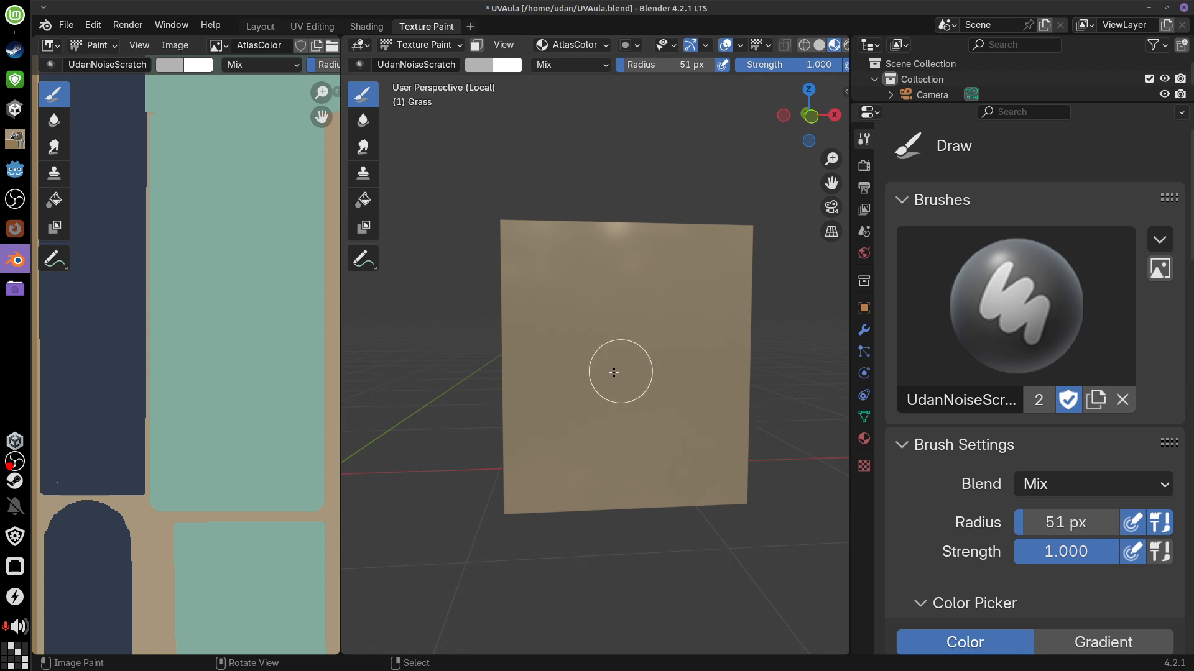
Sketch annotation outlines of two tall central grass blades and shorter side blades over the plane
mouse_move(563, 468)
left_mouse_down()
mouse_move(576, 341)
mouse_move(604, 278)
mouse_move(591, 458)
mouse_move(536, 419)
mouse_move(552, 487)
mouse_move(597, 426)
mouse_move(631, 337)
mouse_move(624, 465)
mouse_move(588, 452)
mouse_move(603, 500)
mouse_move(639, 471)
mouse_move(687, 335)
mouse_move(634, 459)
mouse_move(696, 446)
mouse_move(703, 479)
mouse_move(698, 389)
mouse_move(663, 330)
mouse_move(596, 315)
left_mouse_up()
mouse_move(575, 394)
right_mouse_down()
mouse_move(666, 491)
mouse_move(719, 500)
right_mouse_up()
mouse_move(619, 480)
left_mouse_down()
mouse_move(568, 259)
mouse_move(637, 465)
mouse_move(699, 244)
left_mouse_up()
mouse_move(718, 243)
left_mouse_down()
mouse_move(709, 328)
mouse_move(658, 498)
left_mouse_up()
left_click_drag(660, 474, 682, 446)
mouse_move(608, 472)
left_mouse_down()
mouse_move(593, 492)
mouse_move(533, 373)
mouse_move(618, 488)
mouse_move(688, 458)
mouse_move(692, 476)
mouse_move(706, 404)
mouse_move(692, 469)
left_mouse_up()
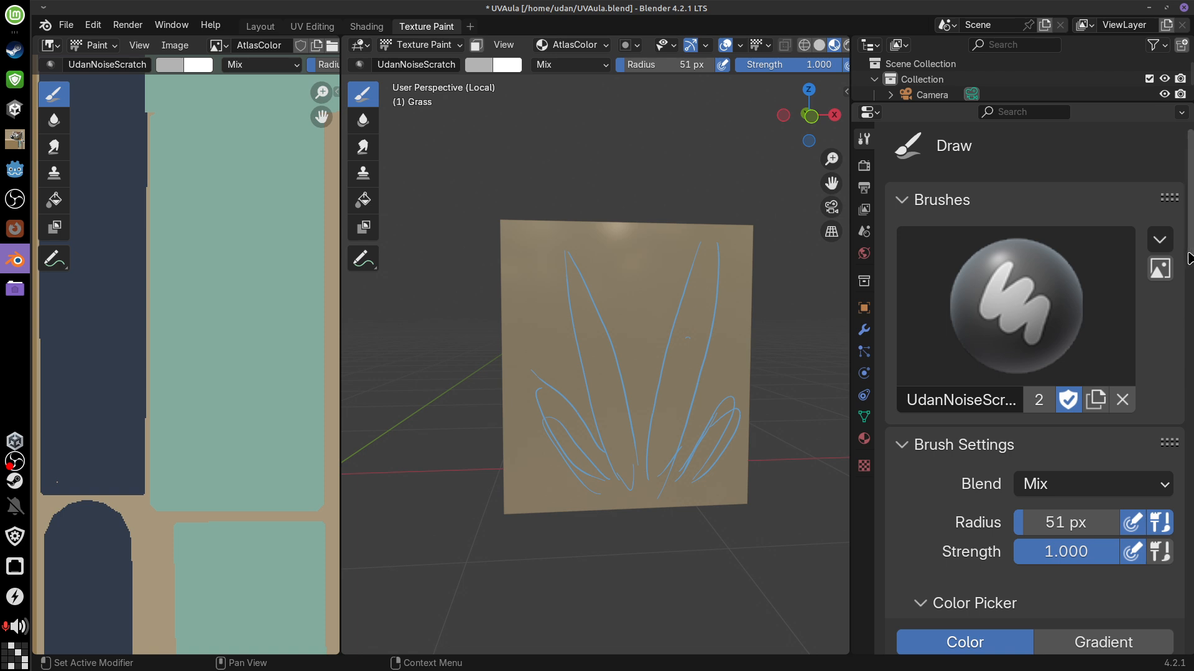
Set the UdanNoiseScratch brush's blend mode to Erase Alpha and make a test stroke on the plane's lower right corner
scroll(1189, 258, "down", 6)
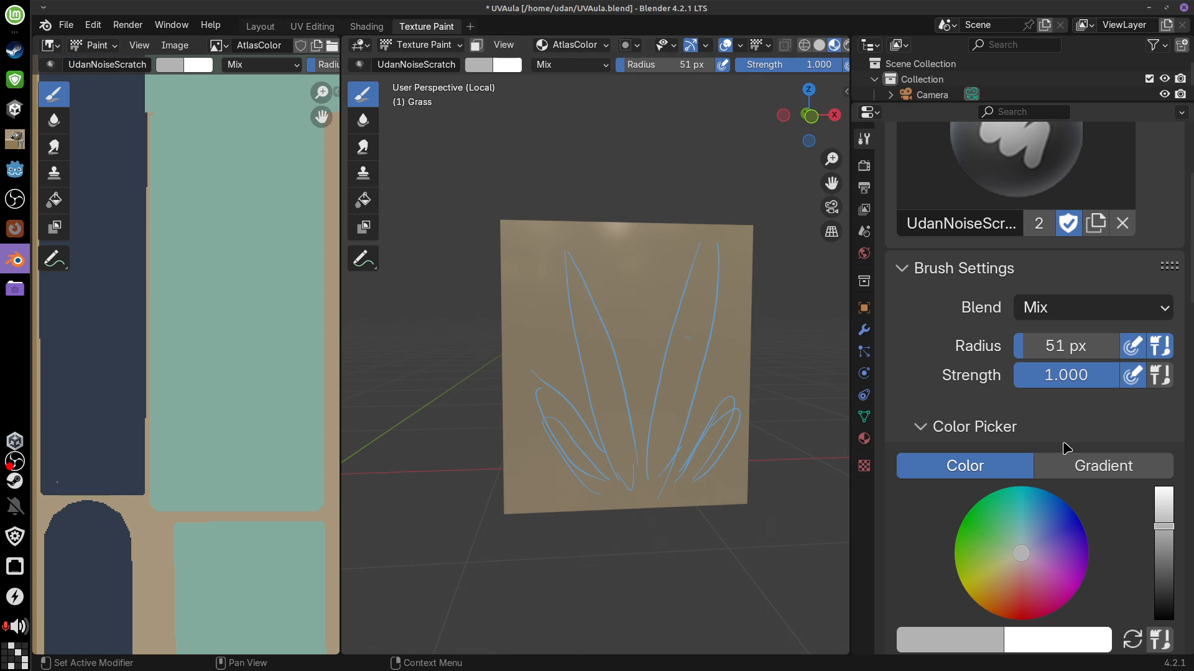
left_click(1123, 311)
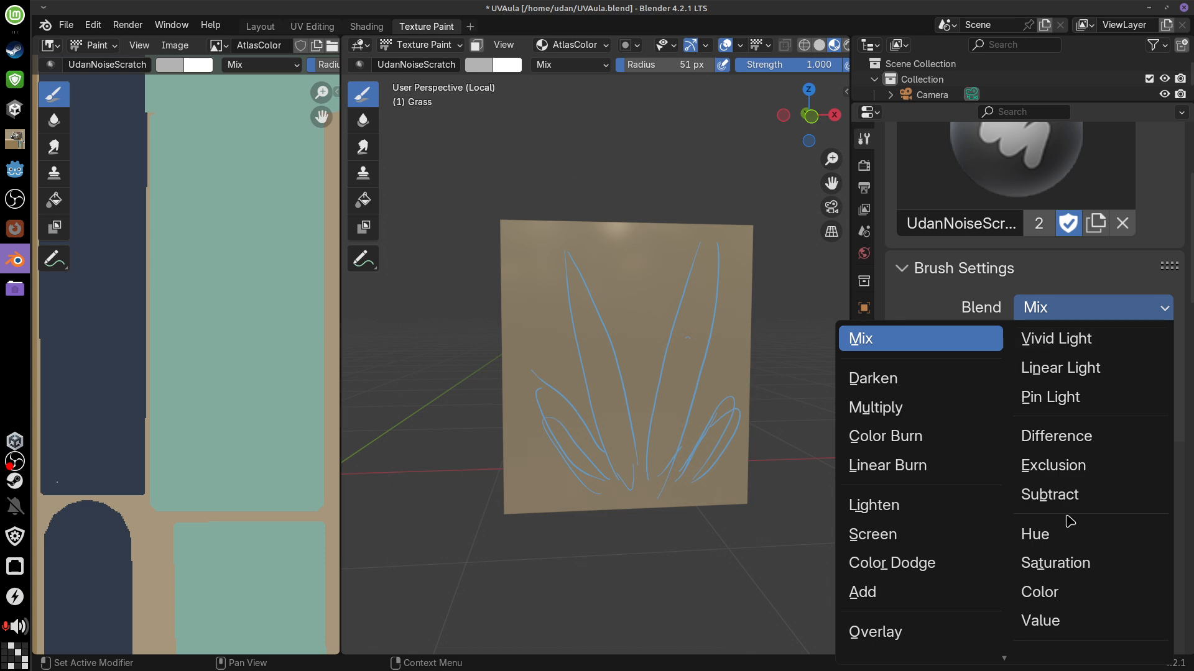
scroll(1066, 572, "down", 2)
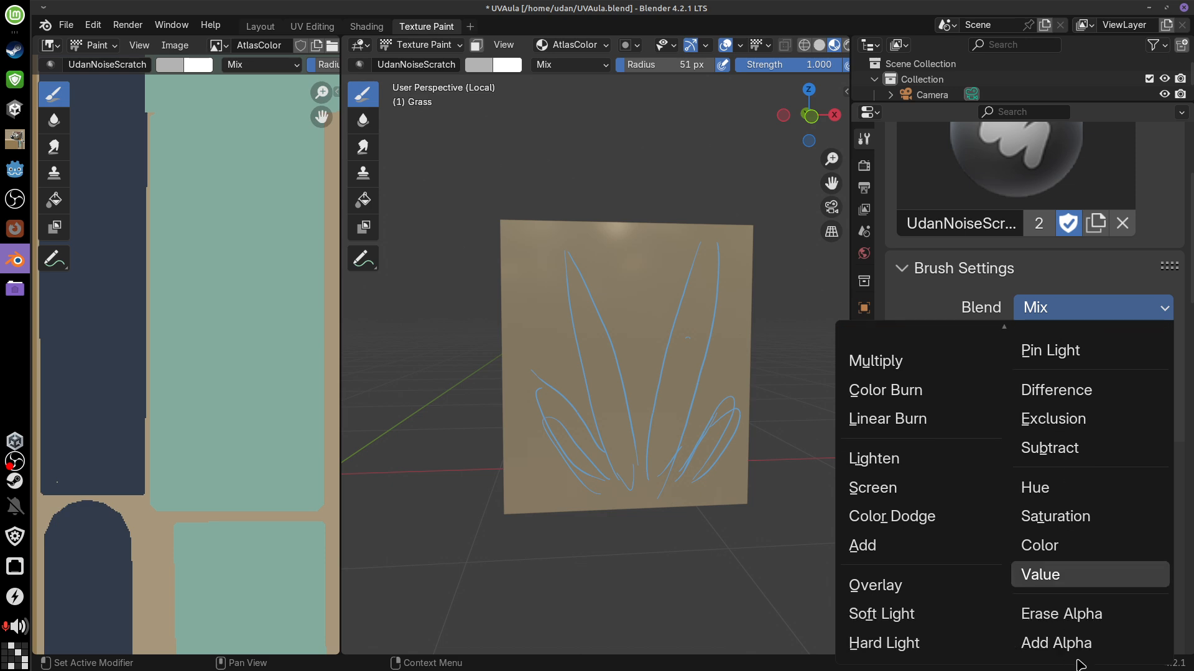
left_click(1099, 616)
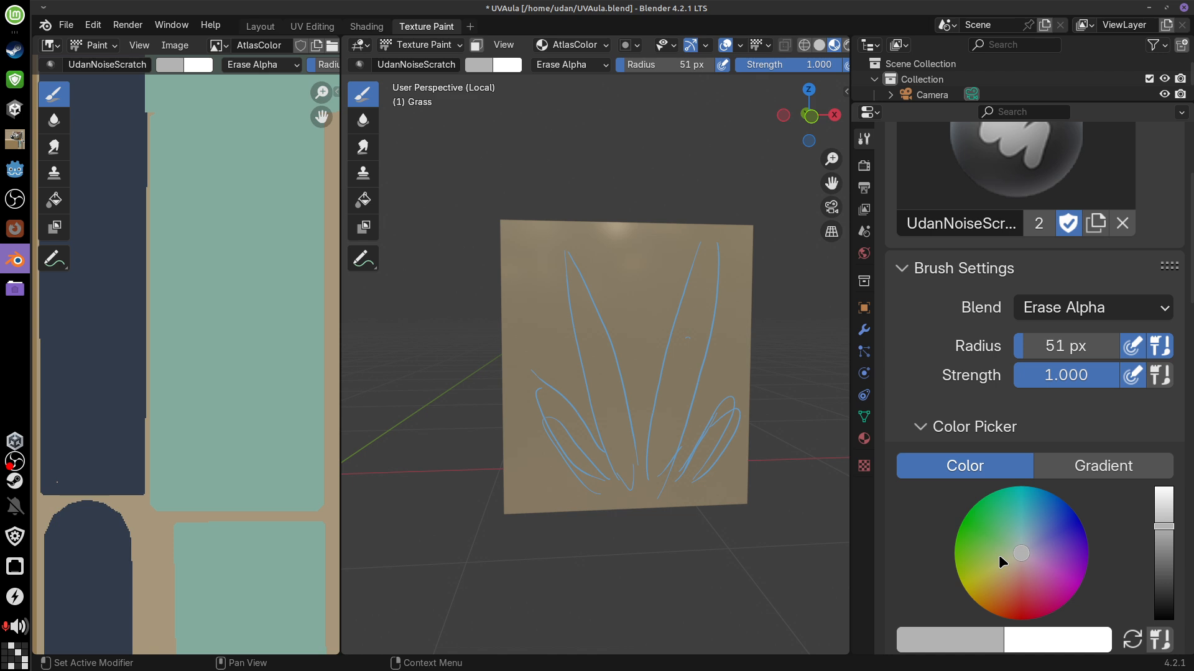
mouse_move(730, 498)
left_mouse_down()
mouse_move(743, 472)
mouse_move(756, 509)
mouse_move(746, 445)
left_mouse_up()
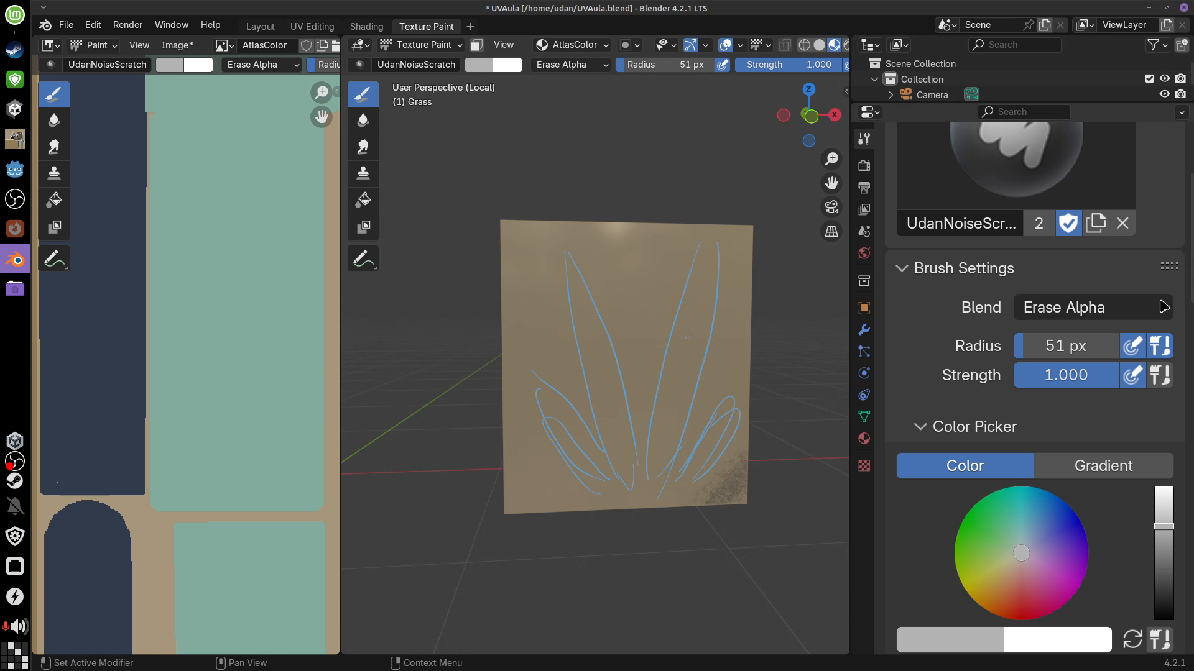
Switch to the TexDraw brush, then make and undo a test stroke on the plane's lower right corner
left_click(1046, 167)
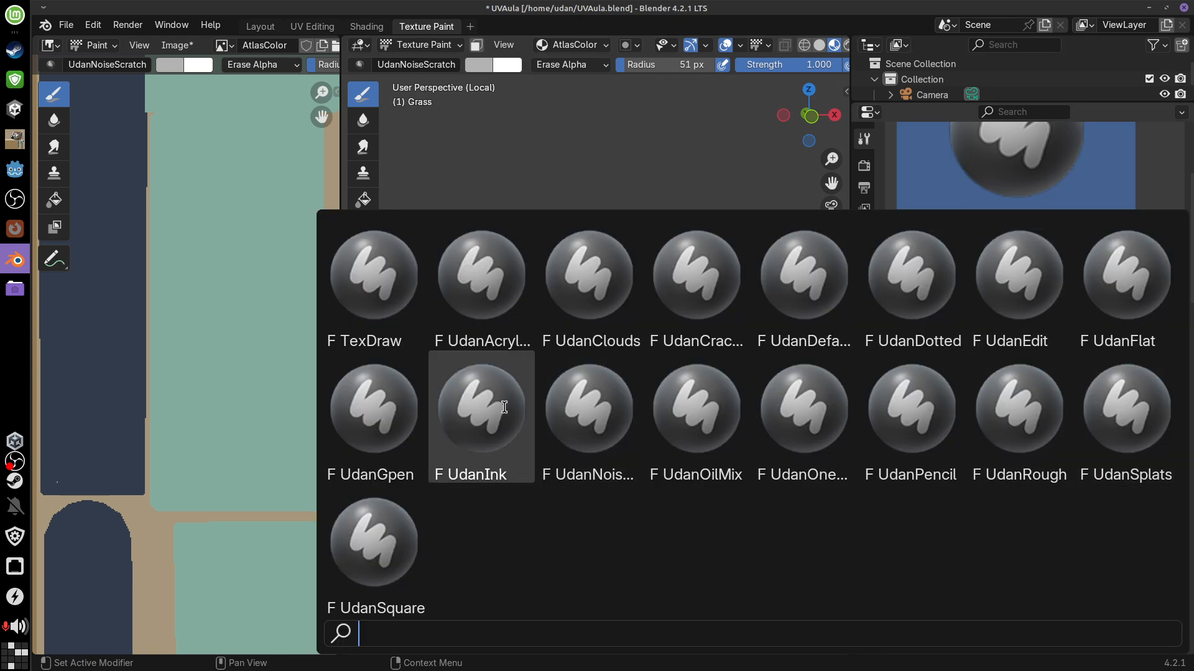
left_click(373, 283)
left_click_drag(754, 498, 752, 466)
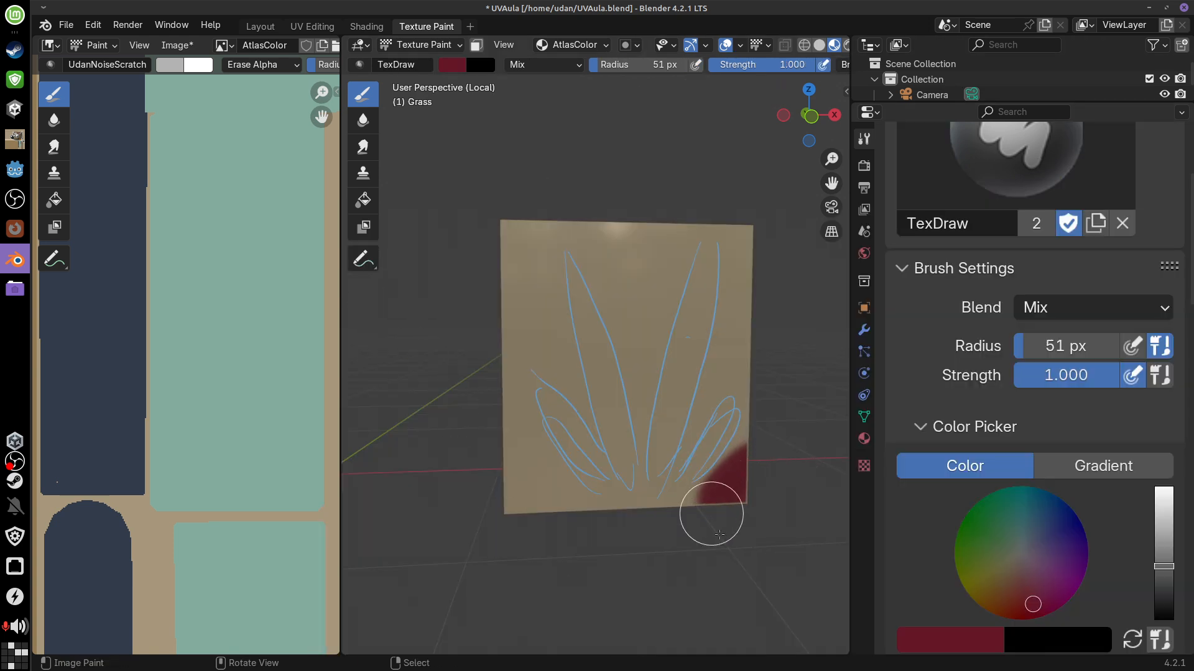
key("ctrl+z")
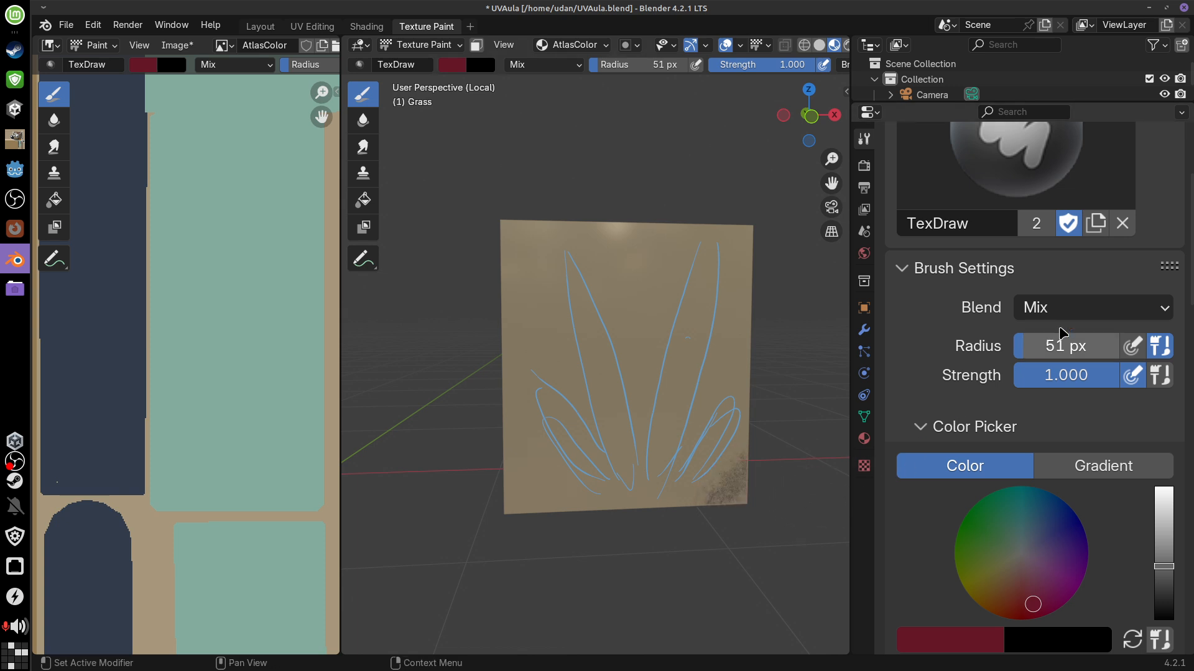
Set TexDraw to Erase Alpha with black as the primary color and erase the plane's lower right corner
left_click(1035, 306)
scroll(1188, 297, "down", 7)
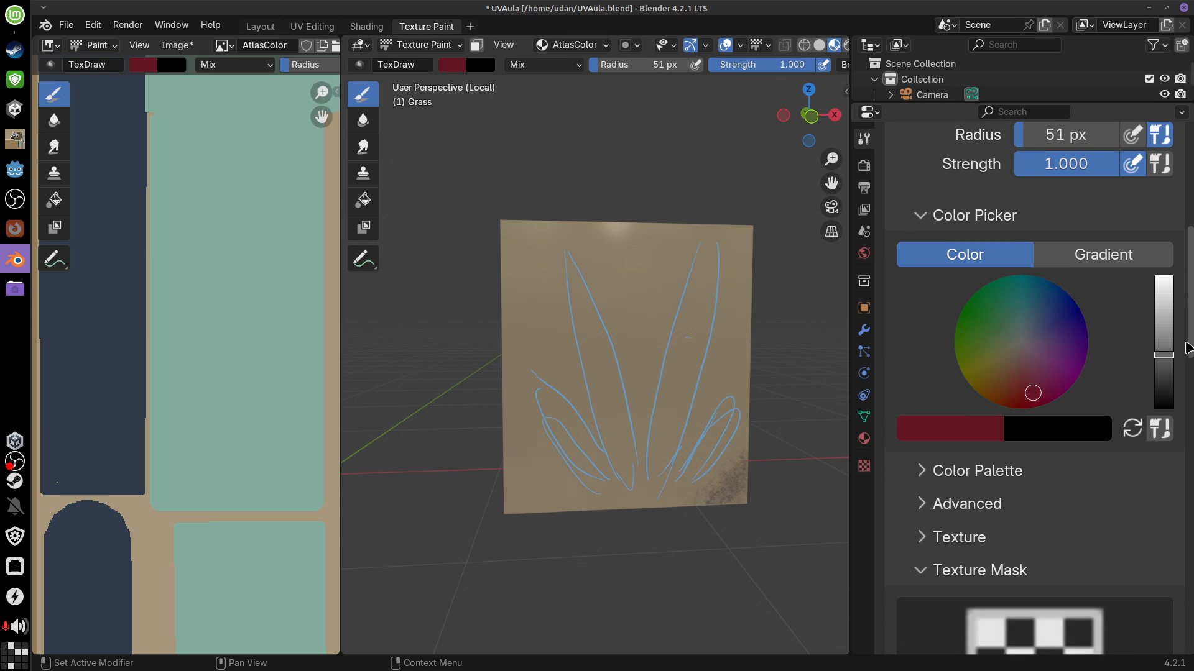
scroll(1189, 297, "up", 11)
left_click(1107, 427)
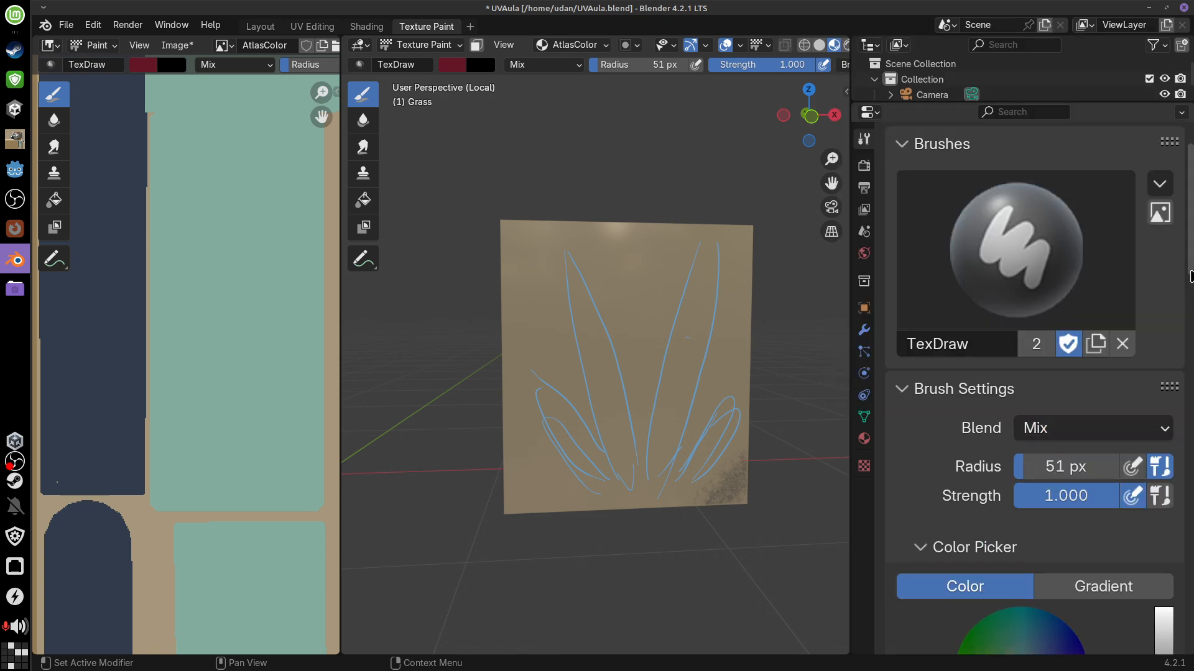
left_click(1122, 432)
left_click(1088, 372)
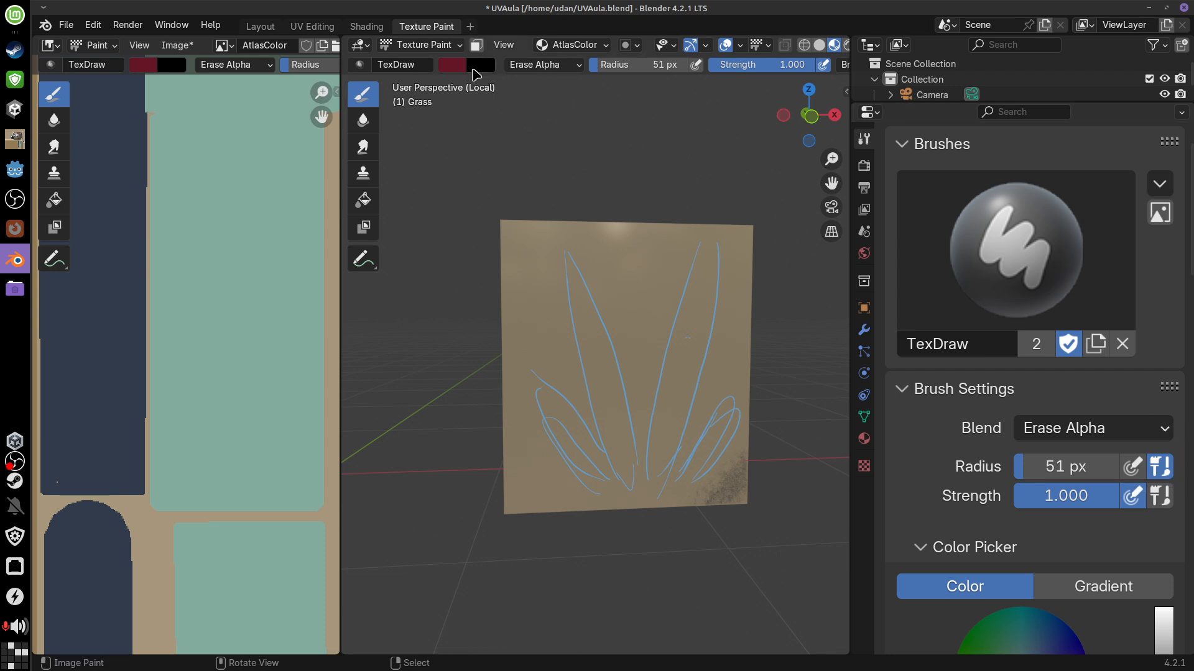
key("x")
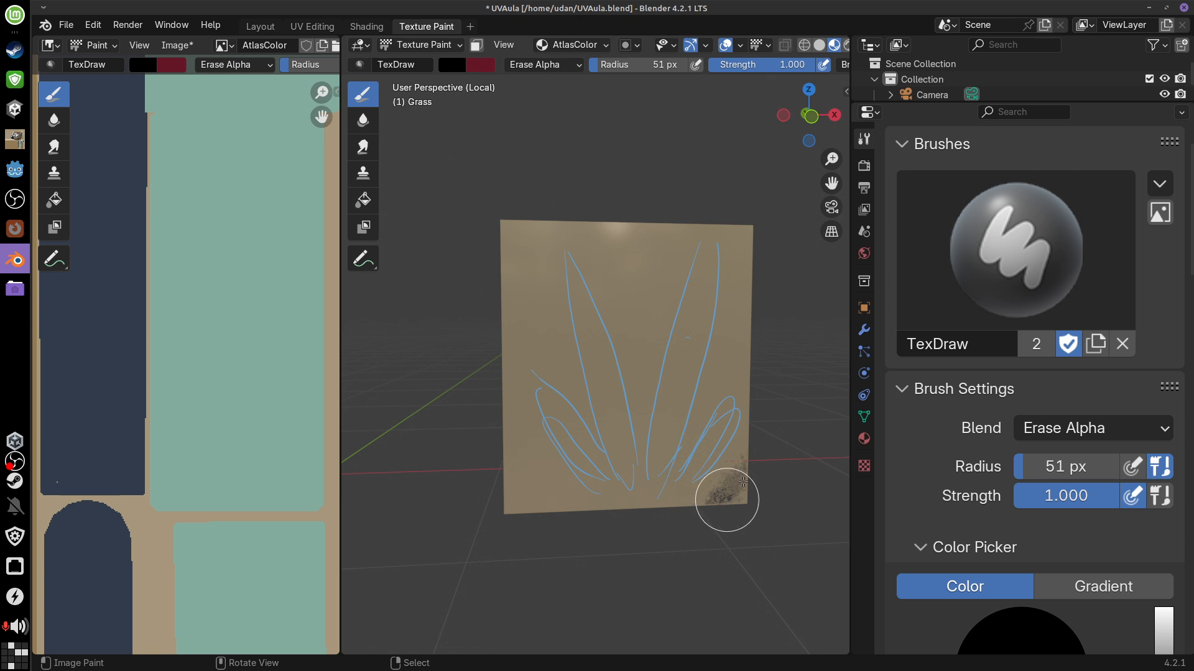
mouse_move(726, 498)
left_mouse_down()
mouse_move(742, 480)
mouse_move(711, 506)
mouse_move(762, 458)
mouse_move(762, 432)
mouse_move(746, 462)
left_mouse_up()
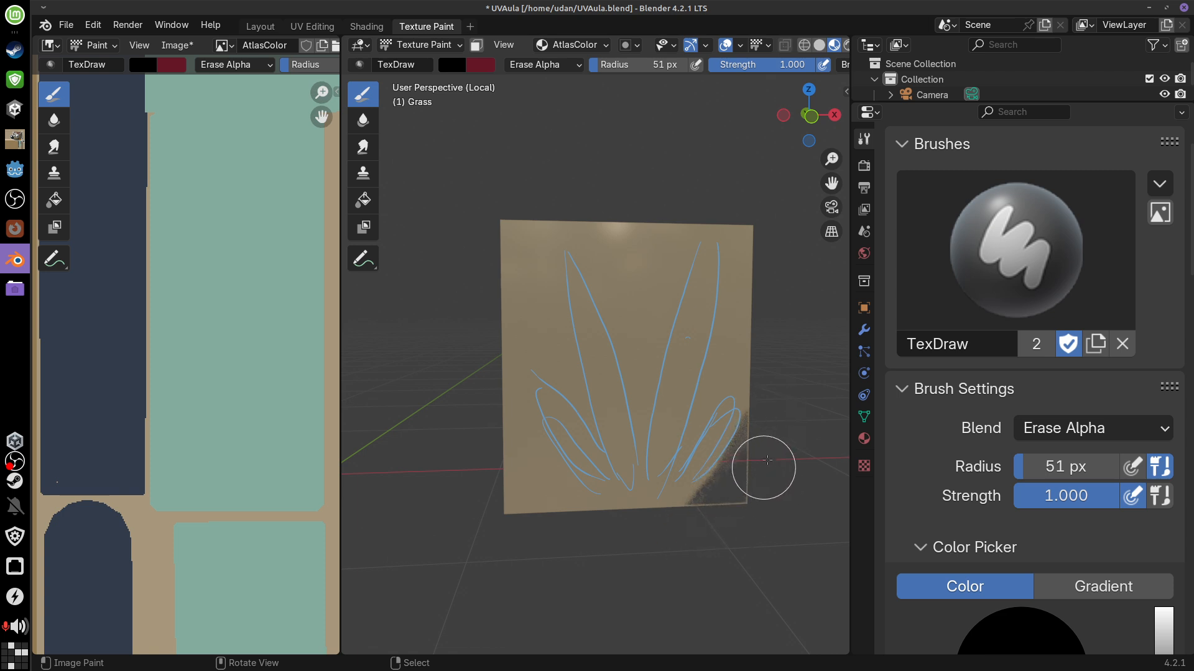
Replace the annotation sketch with new outlines of four grass blades over the plane in front orthographic view
mouse_move(765, 467)
middle_mouse_down()
mouse_move(797, 482)
mouse_move(768, 413)
middle_mouse_up()
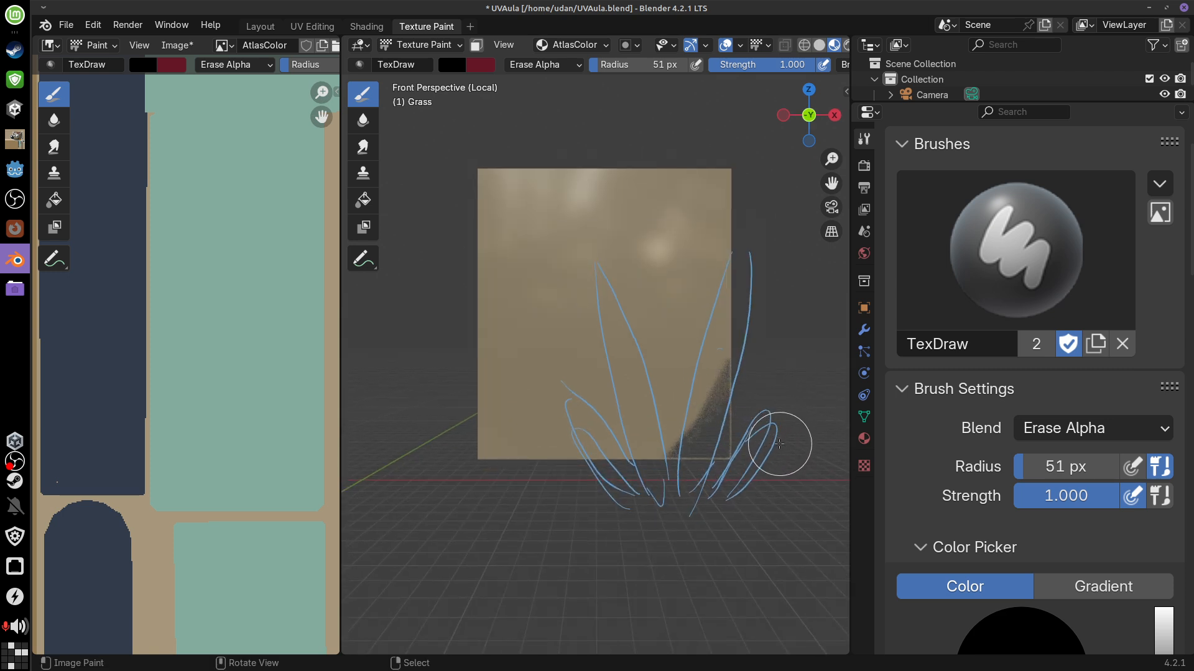
key("KP_5")
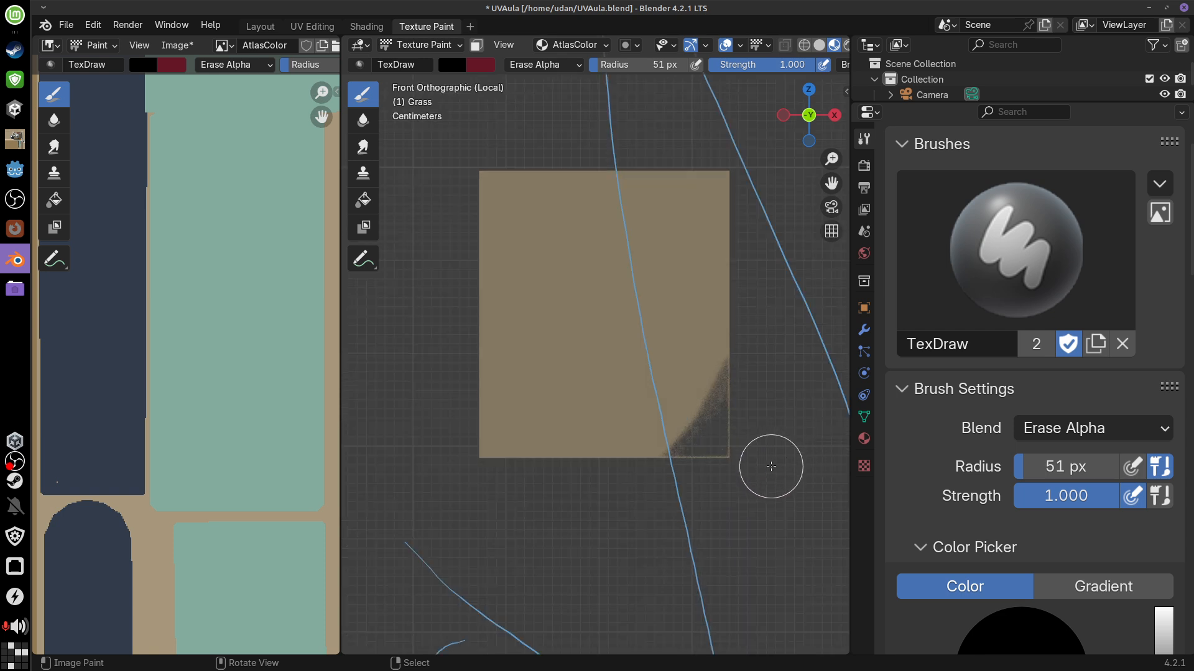
key("KP_0")
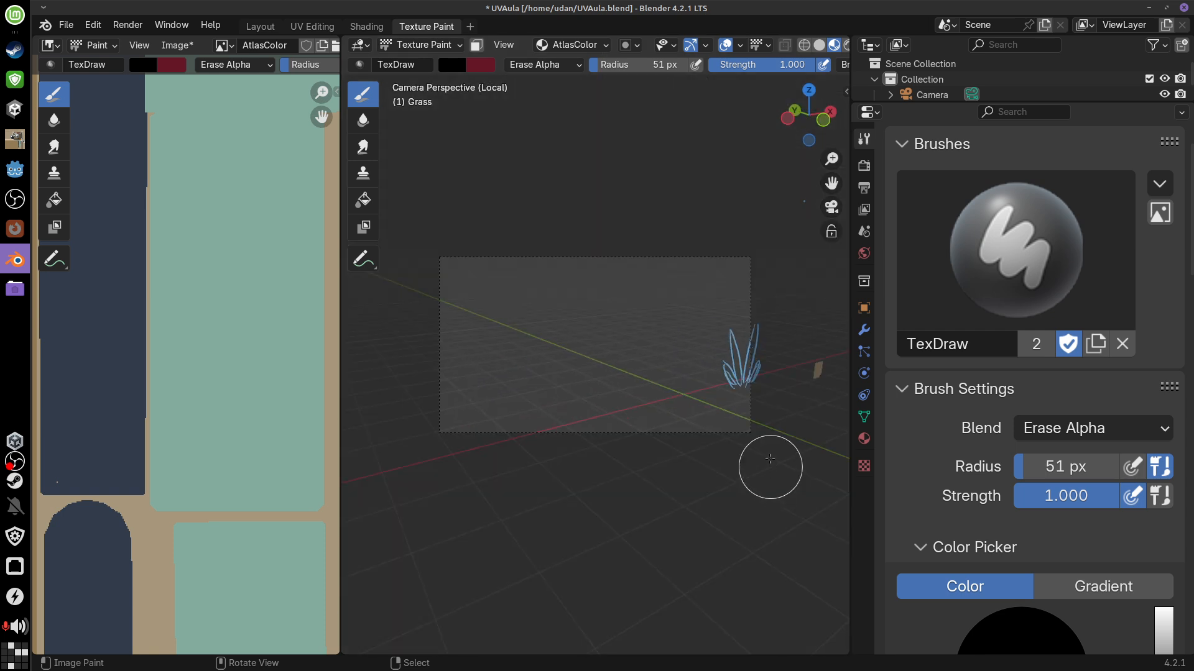
mouse_move(754, 365)
left_mouse_down()
mouse_move(714, 400)
mouse_move(750, 353)
mouse_move(702, 337)
left_mouse_up()
key("KP_1")
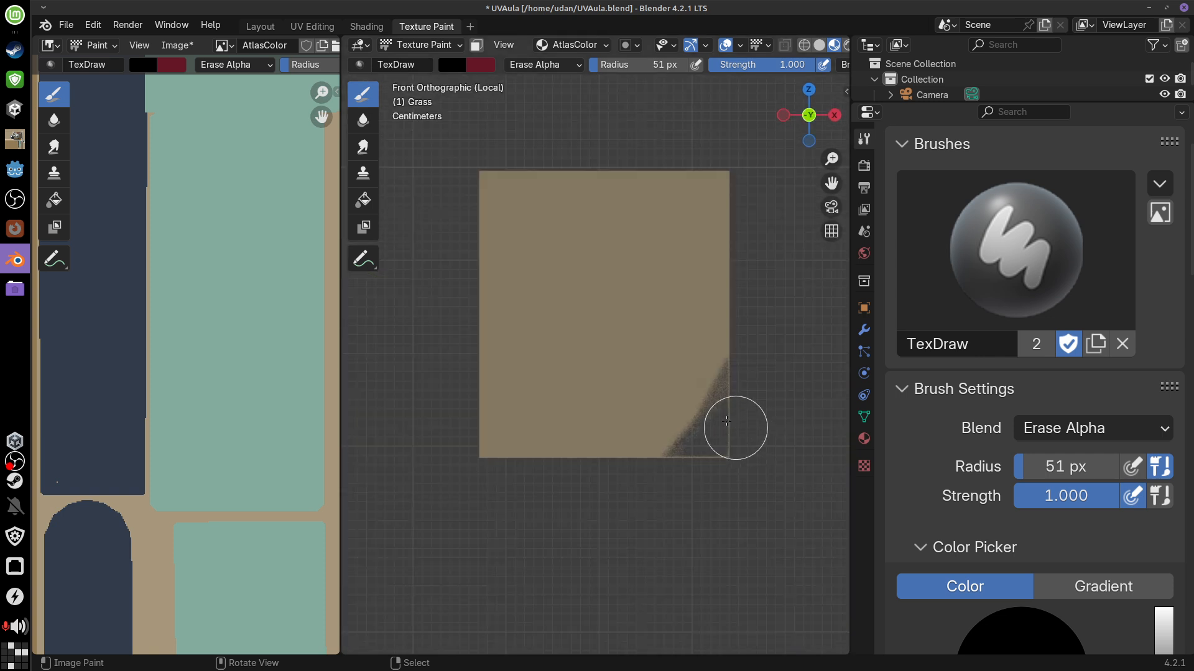
mouse_move(558, 440)
left_mouse_down()
mouse_move(528, 398)
mouse_move(519, 317)
mouse_move(576, 413)
mouse_move(572, 293)
mouse_move(594, 333)
mouse_move(599, 400)
mouse_move(669, 283)
mouse_move(621, 413)
mouse_move(687, 349)
mouse_move(655, 431)
mouse_move(700, 387)
mouse_move(631, 420)
mouse_move(634, 445)
mouse_move(538, 340)
mouse_move(514, 392)
mouse_move(642, 408)
mouse_move(709, 461)
mouse_move(723, 399)
mouse_move(730, 419)
mouse_move(690, 458)
mouse_move(712, 412)
mouse_move(696, 434)
mouse_move(743, 306)
mouse_move(744, 325)
mouse_move(740, 362)
mouse_move(715, 392)
mouse_move(729, 239)
left_mouse_up()
Reduce the brush radius to 22 px and erase the texture's alpha around the outlines of the four grass blades
key("bracketleft")
key("bracketleft")
key("bracketleft")
key("bracketleft")
key("bracketleft")
key("bracketleft")
key("bracketleft")
key("bracketleft")
key("bracketleft")
key("bracketright")
mouse_move(619, 442)
left_mouse_down()
mouse_move(647, 357)
mouse_move(699, 307)
left_mouse_up()
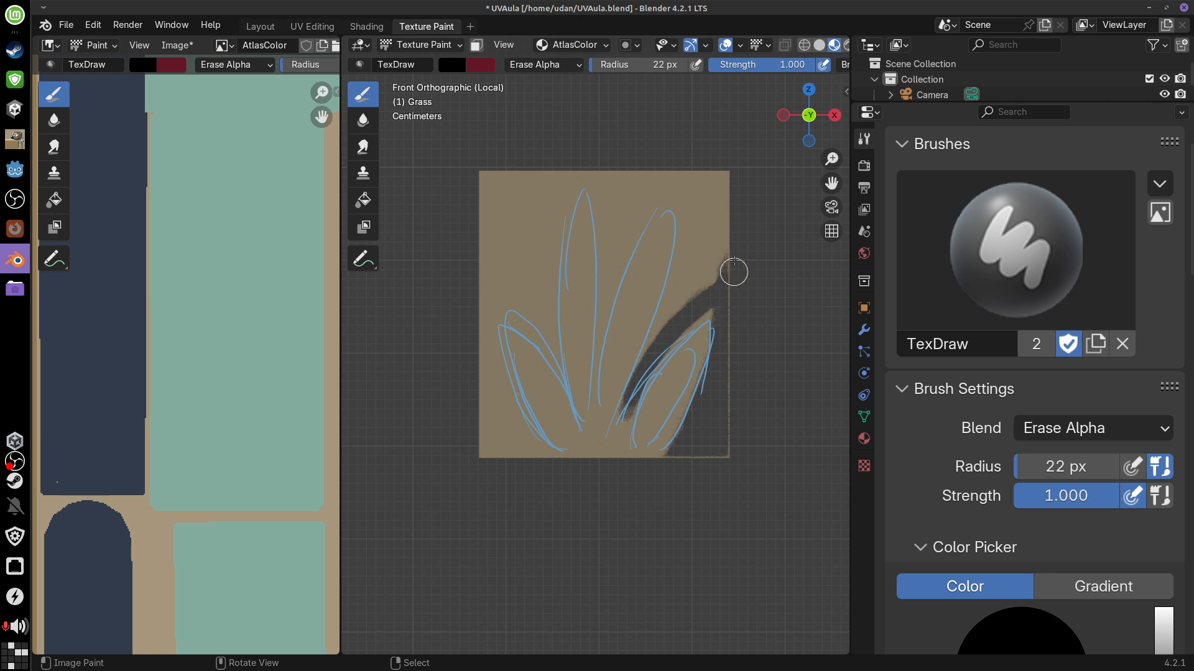
mouse_move(651, 365)
left_mouse_down()
mouse_move(687, 303)
mouse_move(701, 160)
left_mouse_up()
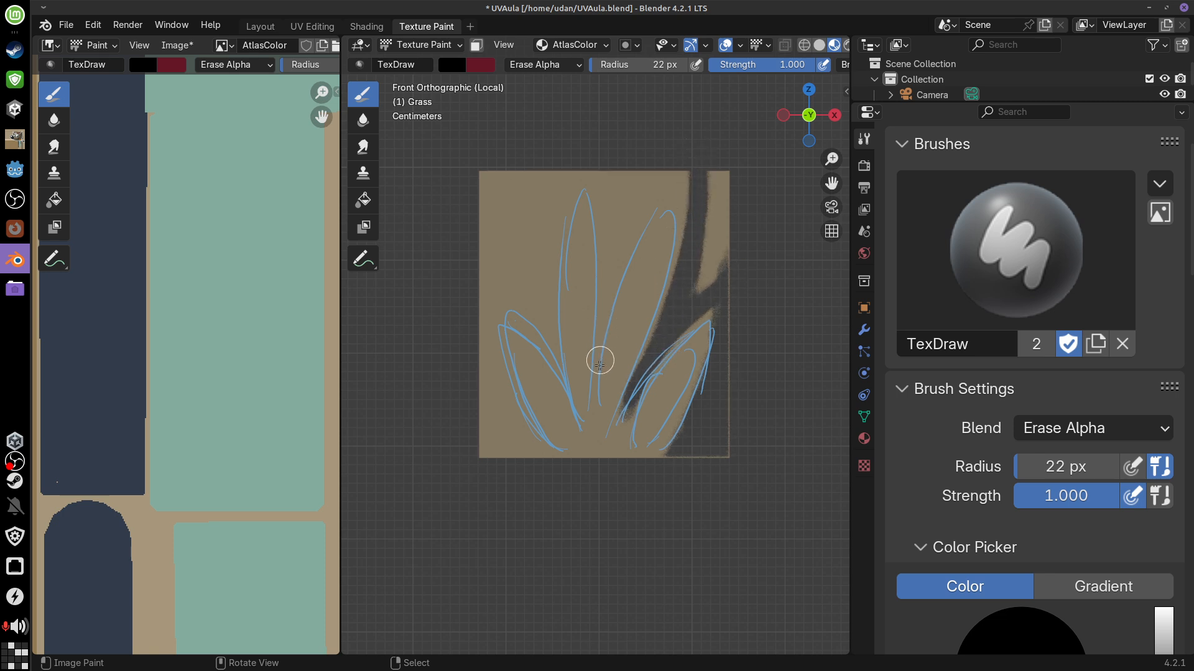
mouse_move(598, 368)
left_mouse_down()
mouse_move(611, 285)
mouse_move(606, 297)
mouse_move(636, 237)
mouse_move(691, 189)
mouse_move(628, 268)
mouse_move(597, 381)
mouse_move(603, 213)
mouse_move(601, 234)
left_mouse_up()
mouse_move(560, 360)
left_mouse_down()
mouse_move(559, 214)
mouse_move(576, 160)
mouse_move(592, 153)
mouse_move(560, 370)
mouse_move(551, 341)
mouse_move(498, 293)
mouse_move(536, 445)
mouse_move(567, 478)
left_mouse_up()
left_click_drag(528, 429, 570, 472)
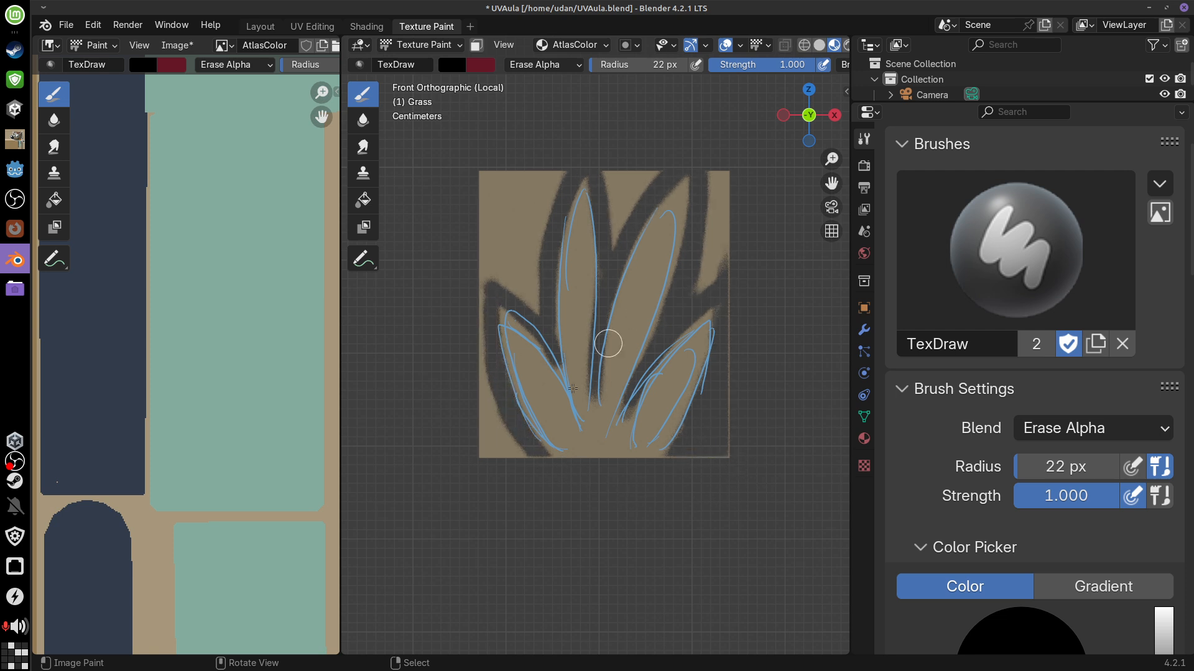
Erase the leftover background patches along the plane's sides, upper corners and between the blade tips
mouse_move(491, 357)
left_mouse_down()
mouse_move(482, 373)
mouse_move(504, 487)
mouse_move(477, 347)
mouse_move(488, 177)
left_mouse_up()
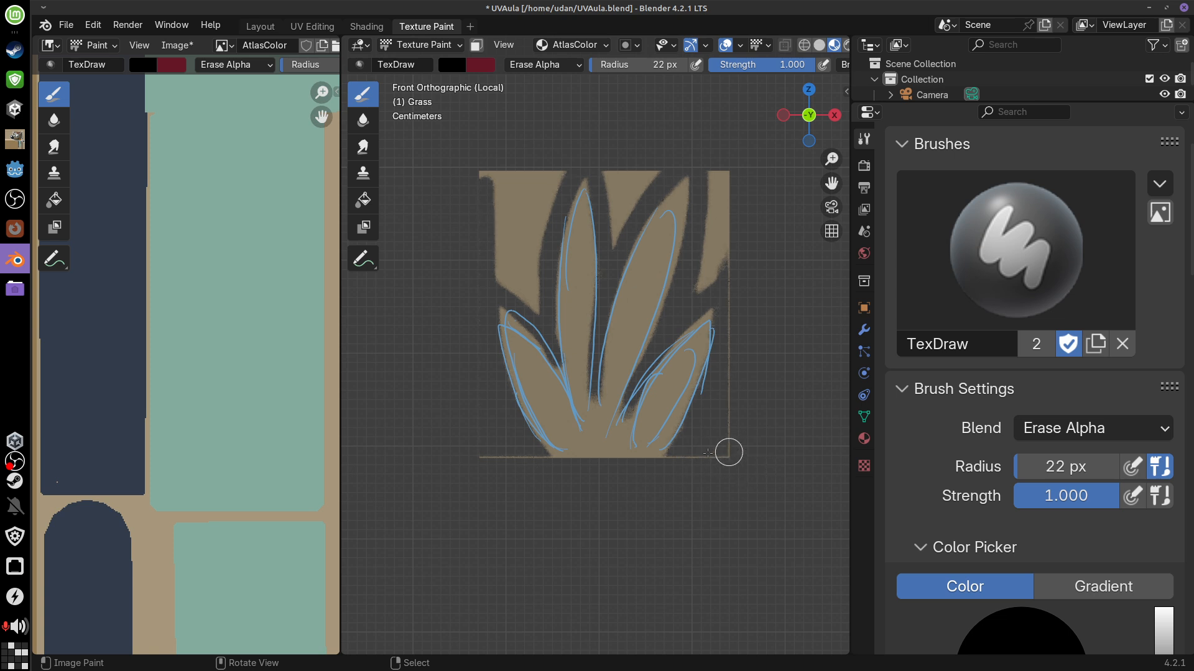
mouse_move(729, 293)
left_mouse_down()
mouse_move(722, 240)
mouse_move(706, 269)
mouse_move(729, 175)
left_mouse_up()
mouse_move(616, 213)
left_mouse_down()
mouse_move(647, 160)
mouse_move(627, 197)
mouse_move(666, 168)
left_mouse_up()
mouse_move(541, 178)
left_mouse_down()
mouse_move(534, 300)
mouse_move(506, 180)
mouse_move(493, 230)
mouse_move(528, 186)
mouse_move(516, 277)
mouse_move(535, 296)
mouse_move(566, 158)
mouse_move(541, 283)
mouse_move(525, 259)
left_mouse_up()
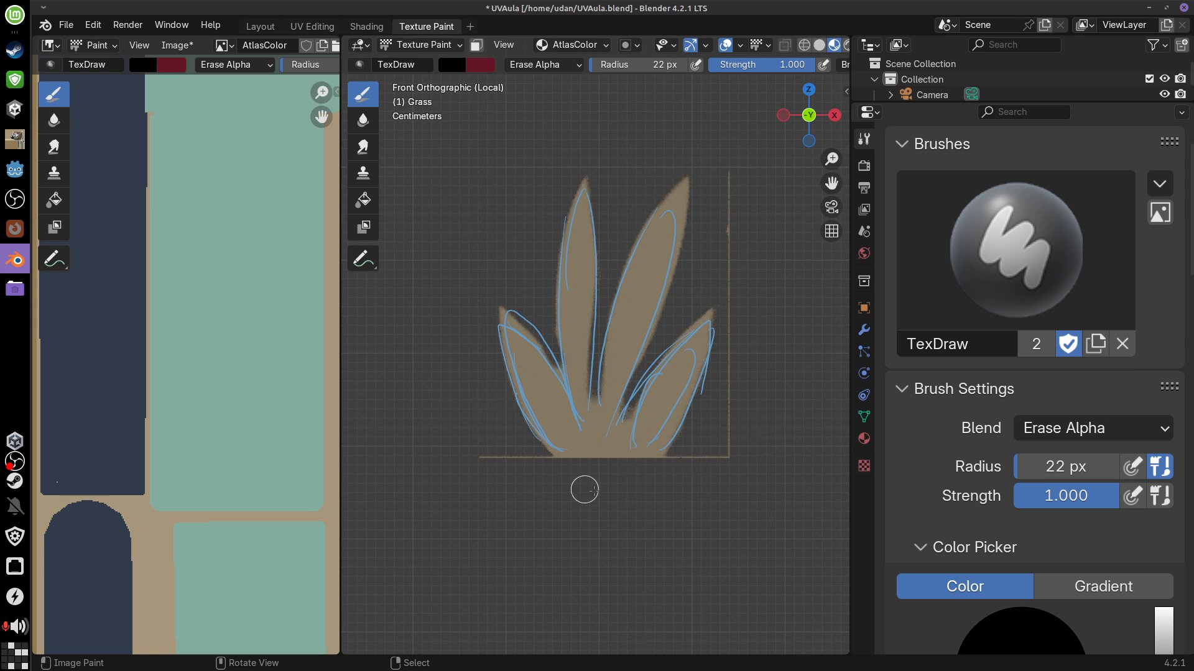
Undo the wide cut at the blades' base, set the brush radius to 8 px and erase narrow gaps separating the blade bases
left_click_drag(586, 477, 597, 470)
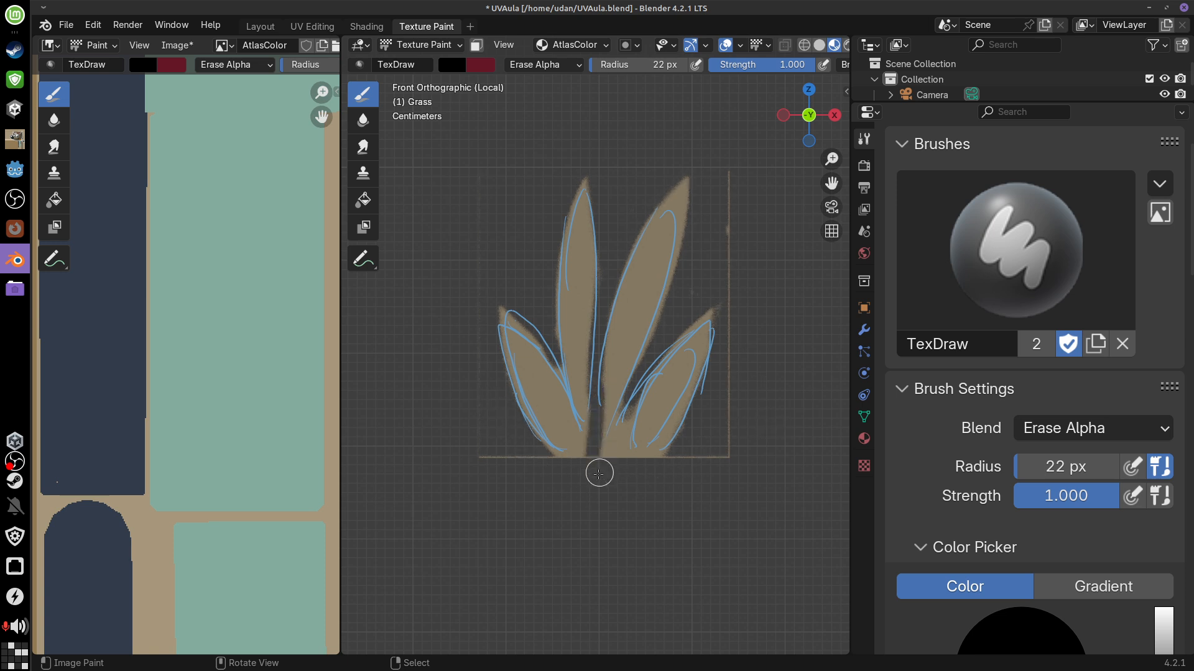
key("ctrl+z")
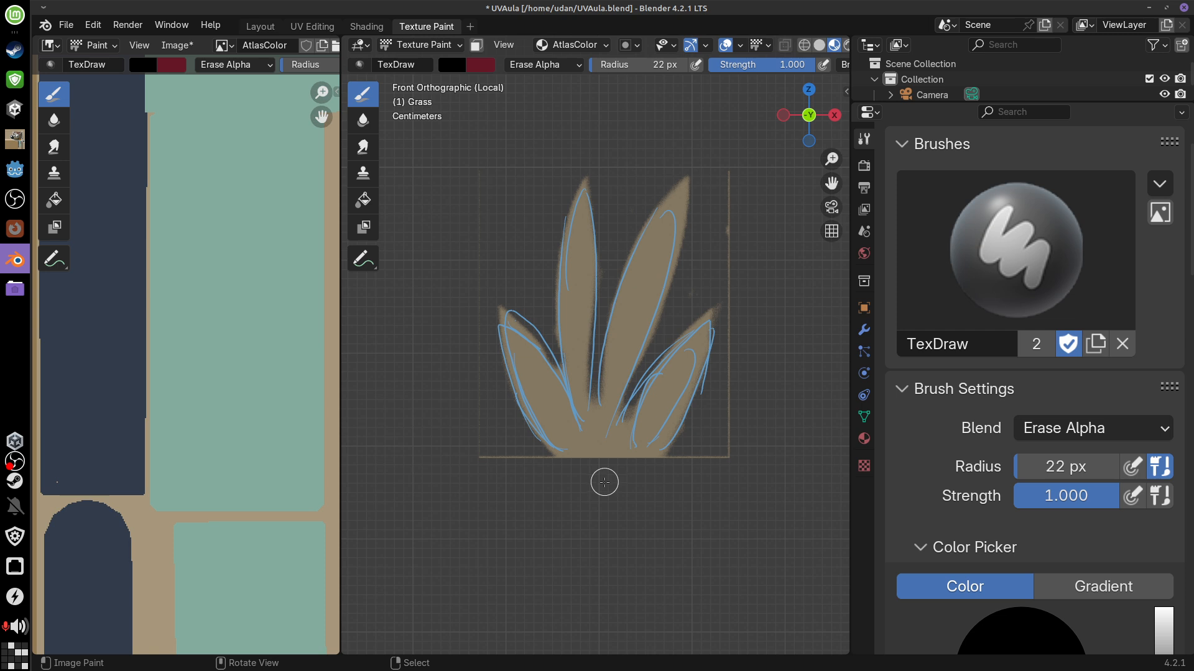
key("bracketleft")
key("bracketleft")
key("bracketleft")
key("bracketleft")
key("bracketleft")
key("bracketleft")
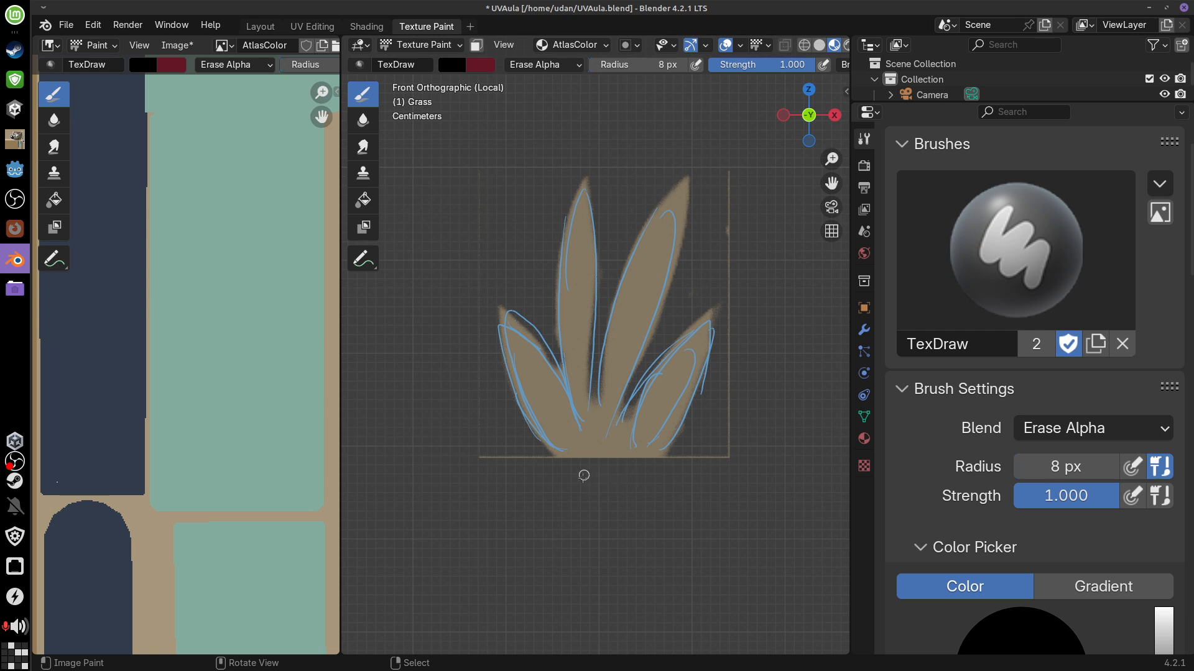
left_click_drag(584, 476, 587, 467)
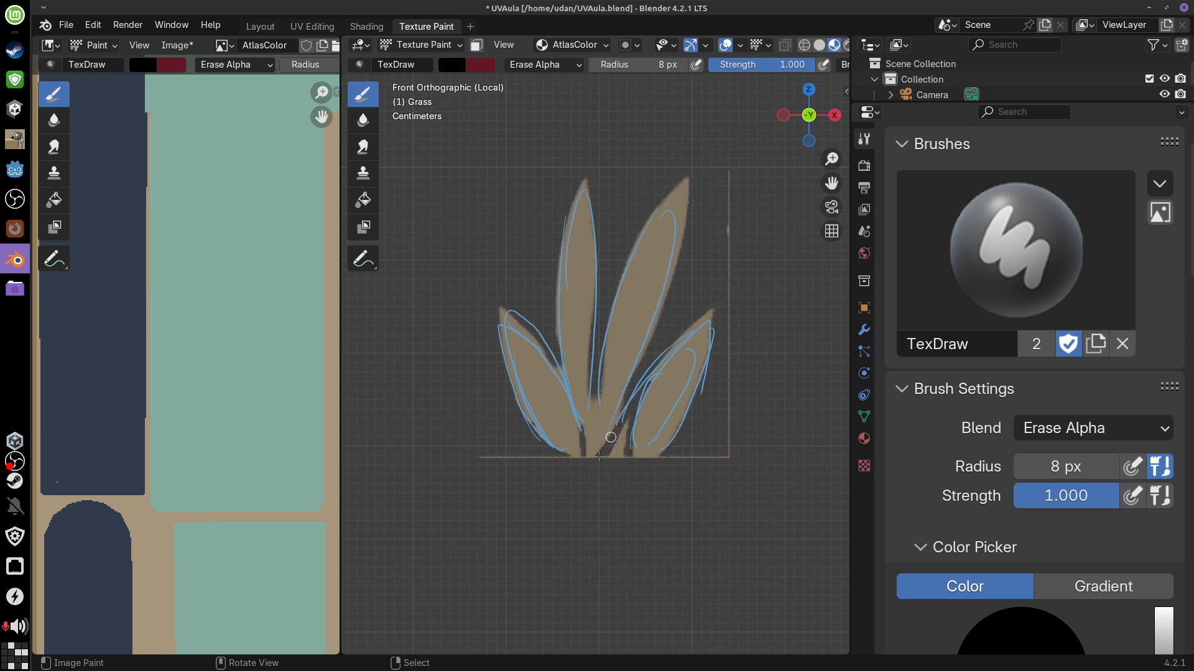
left_click_drag(621, 454, 626, 416)
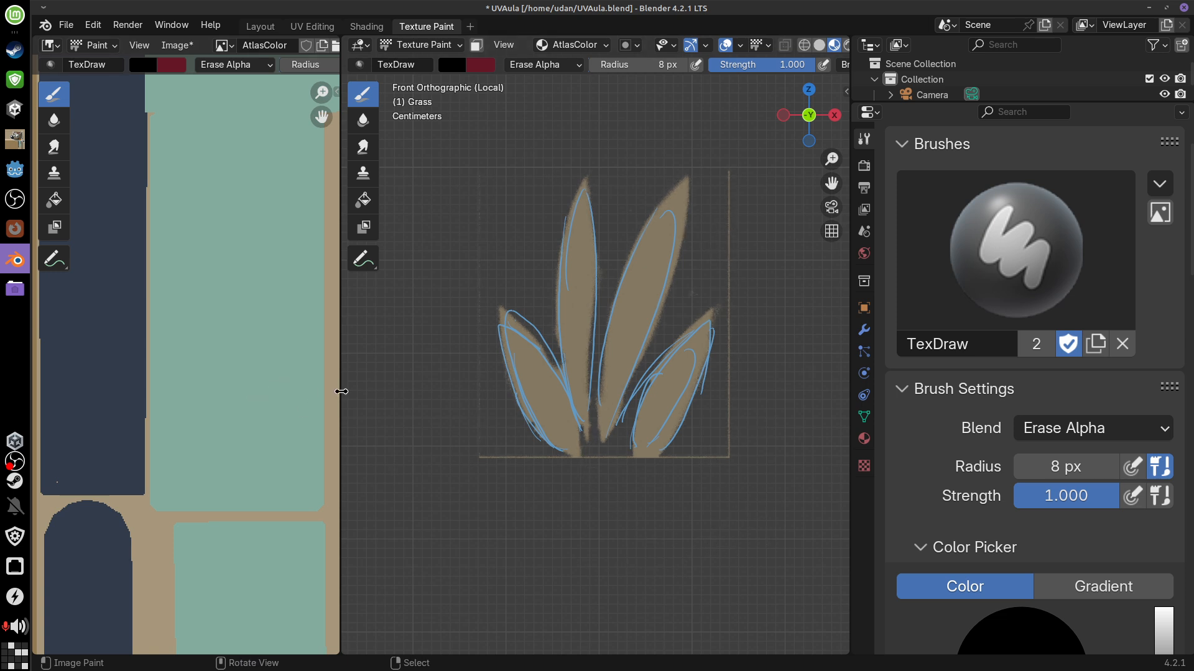
Widen the image editor and frame the grass-blade cutout in the AtlasColor texture
left_click_drag(340, 391, 686, 391)
middle_click_drag(676, 237, 522, 579)
middle_click_drag(627, 249, 473, 584)
middle_click_drag(587, 307, 399, 592)
middle_click_drag(603, 125, 442, 579)
middle_click_drag(434, 259, 520, 384)
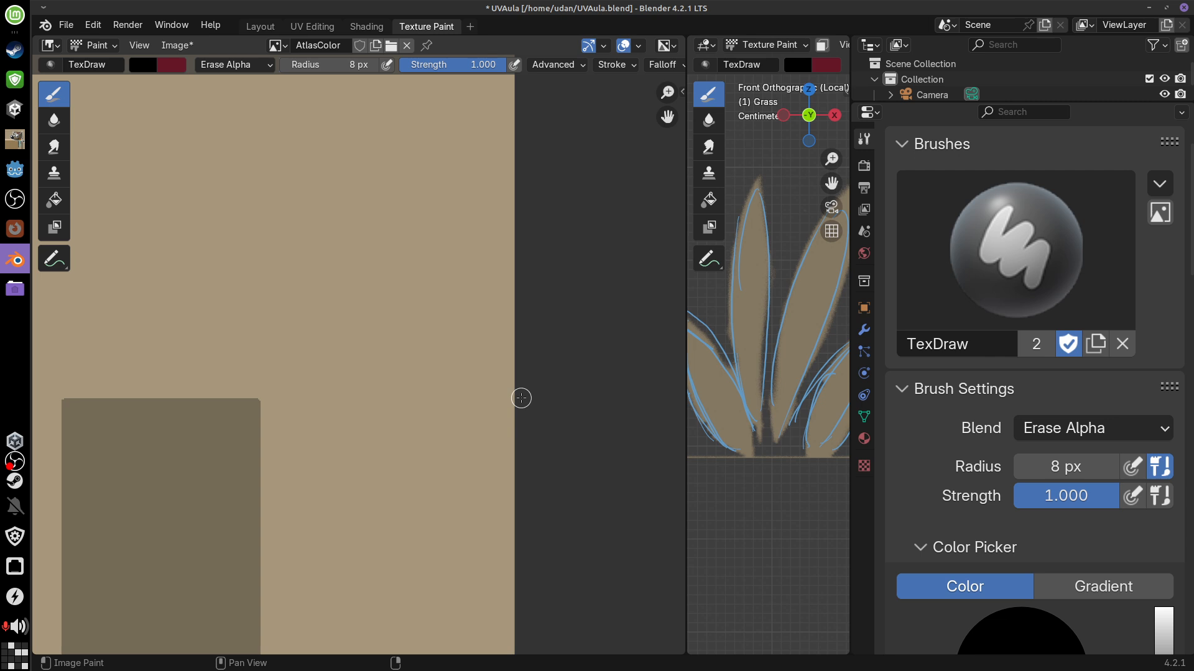
scroll(522, 404, "down", 4)
middle_click_drag(421, 593, 573, 173)
middle_click_drag(482, 376, 540, 169)
scroll(469, 454, "down", 2)
scroll(462, 477, "up", 6)
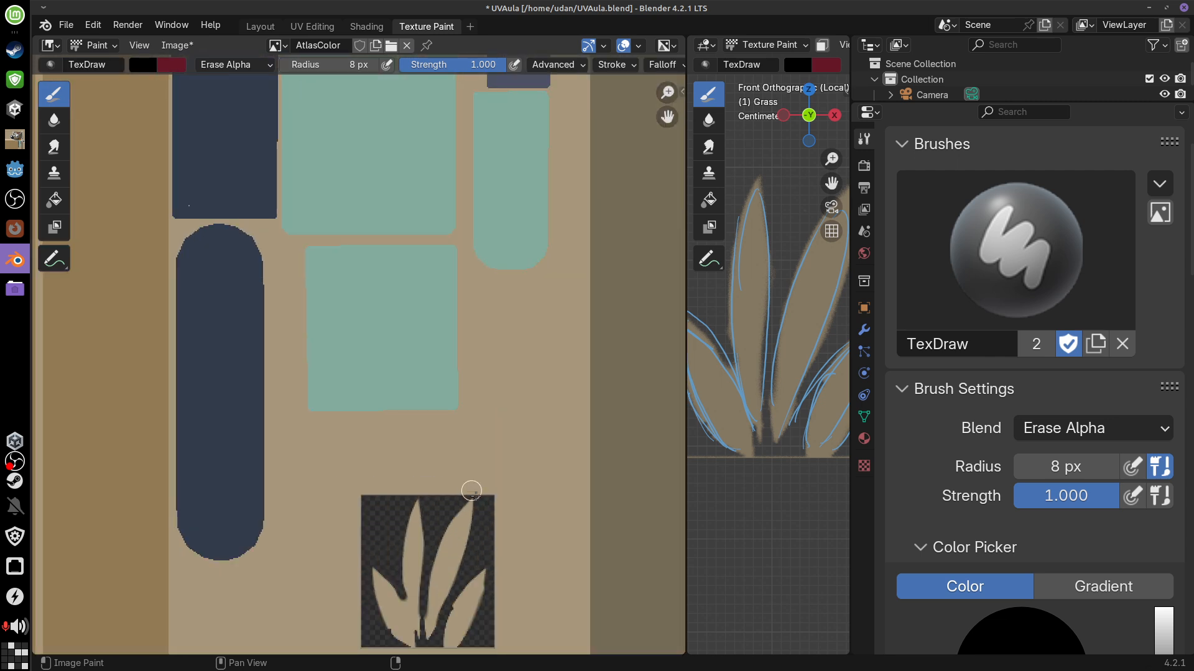
middle_click_drag(469, 487, 494, 348)
scroll(497, 360, "up", 2)
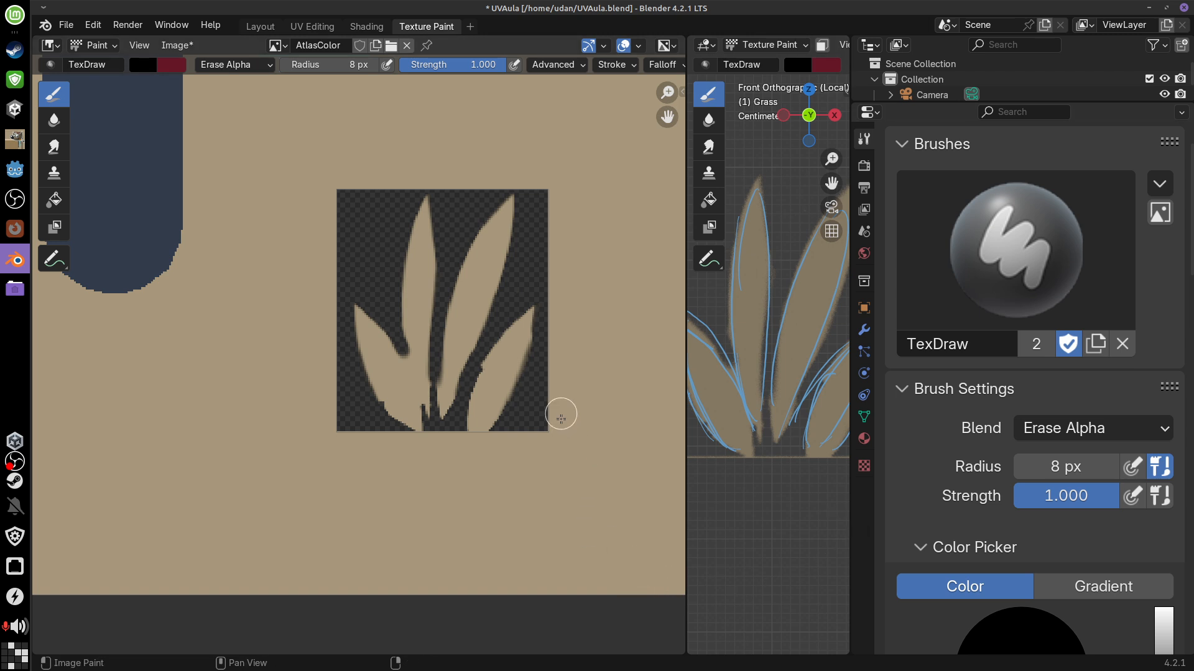
Erase the alpha in straight strokes around the cutout's rectangular border, using the Line stroke method and a 4 px brush radius
left_click_drag(1193, 266, 1184, 581)
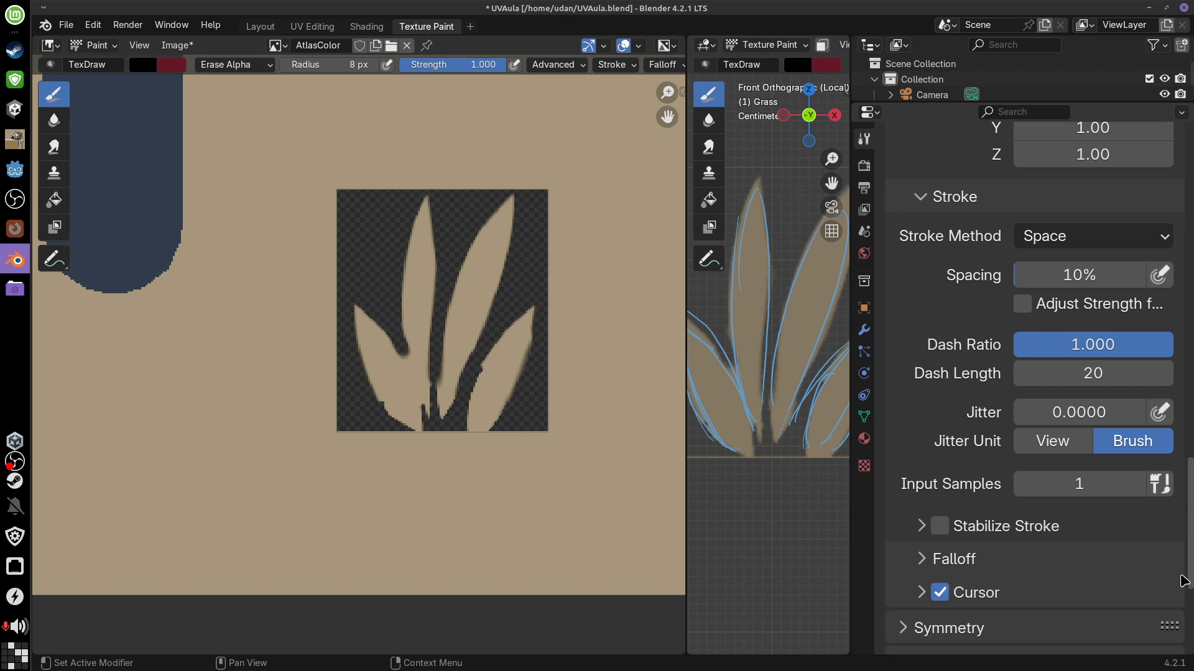
scroll(1106, 373, "up", 1)
left_click(1093, 262)
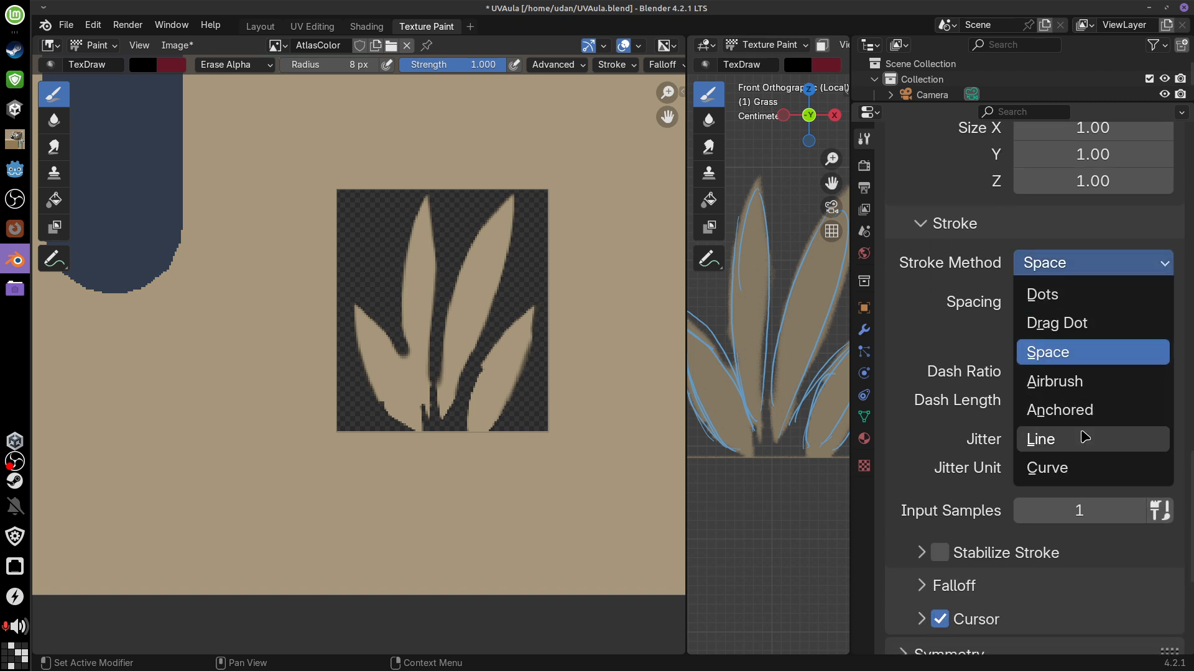
left_click(1085, 439)
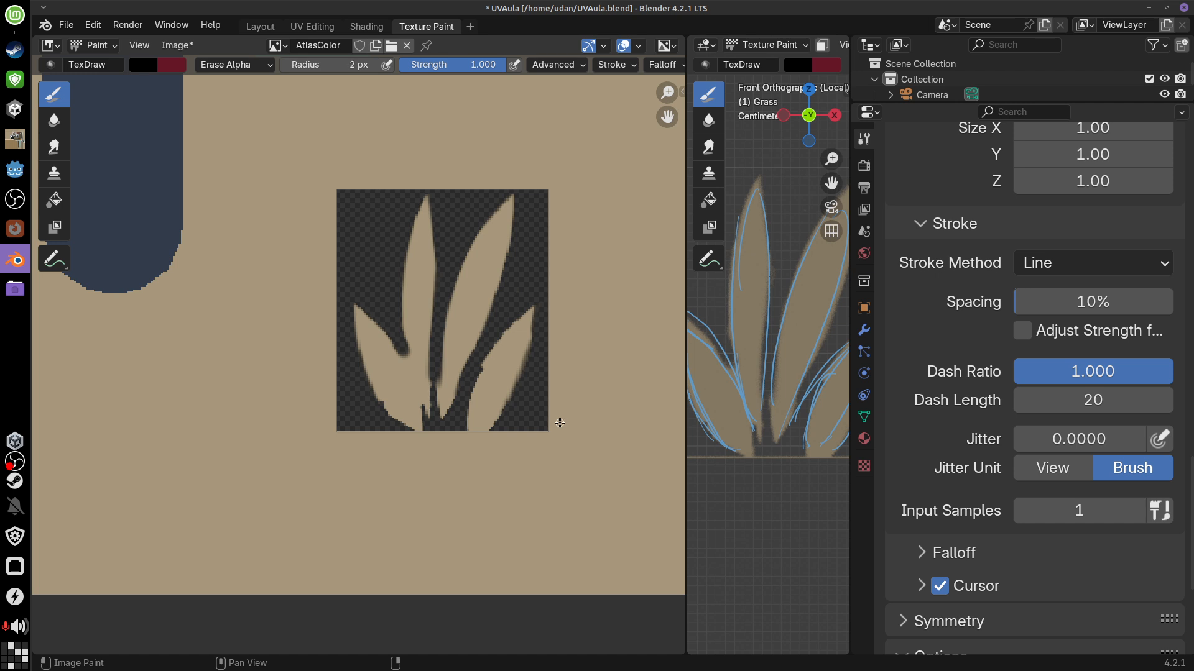
left_click_drag(549, 431, 549, 190)
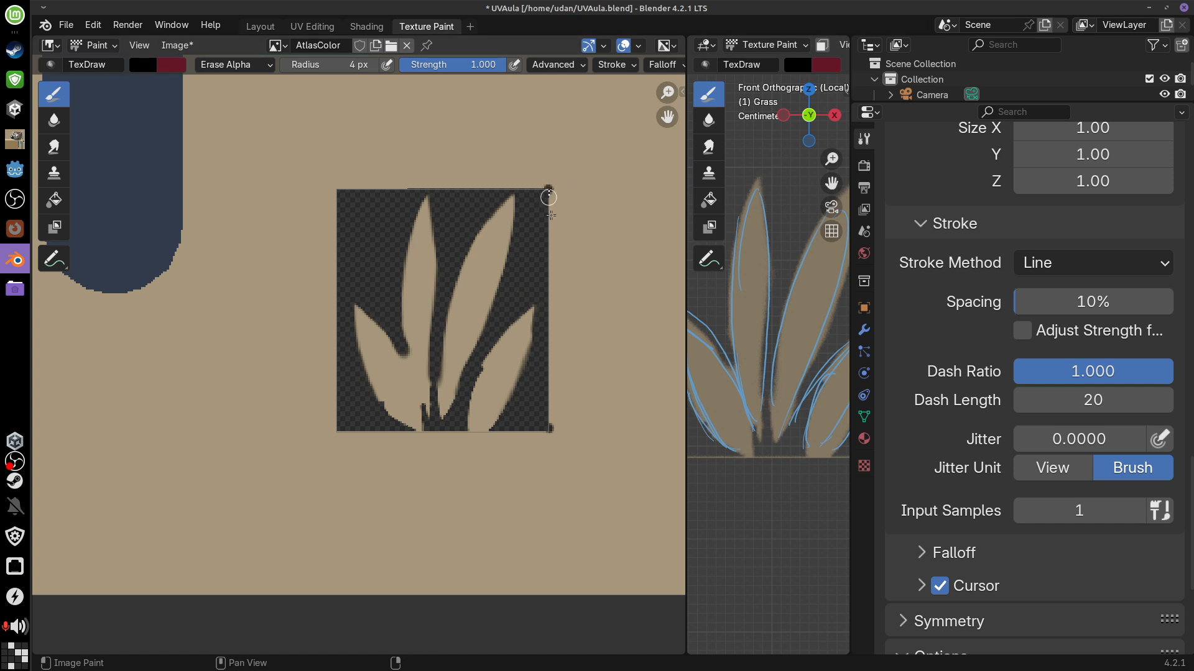
left_click_drag(549, 190, 549, 432)
mouse_move(550, 187)
left_mouse_down()
mouse_move(482, 176)
mouse_move(338, 184)
mouse_move(334, 243)
mouse_move(340, 434)
mouse_move(573, 445)
mouse_move(550, 436)
left_mouse_up()
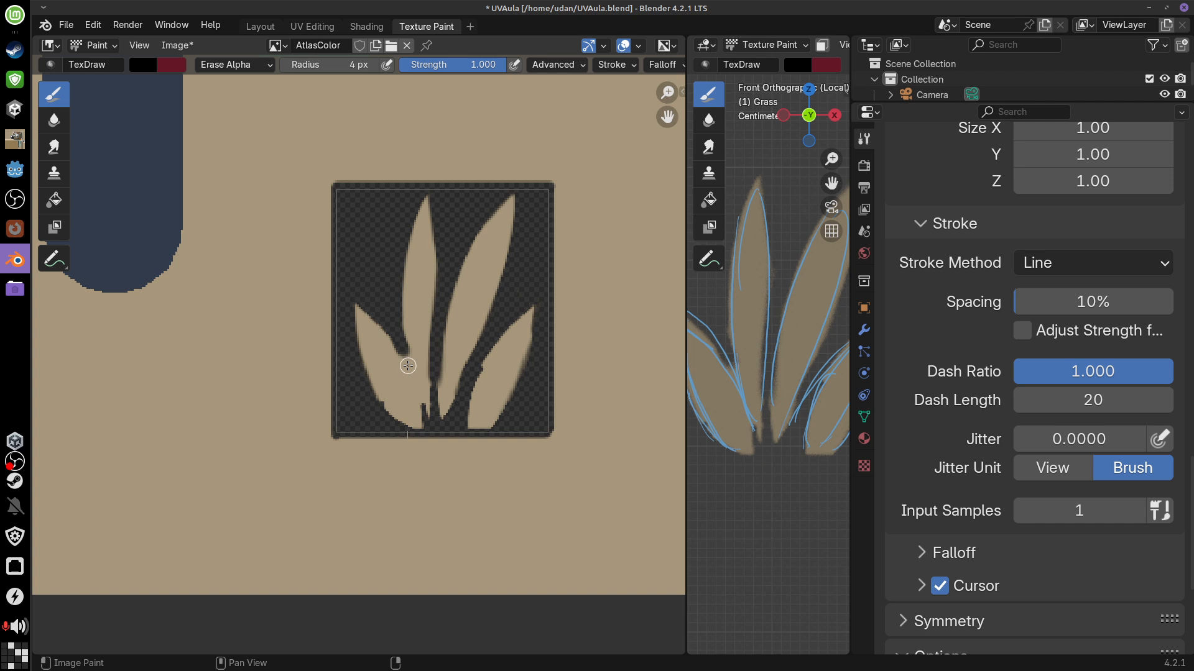
Reduce the brush radius to 2 px and erase straight lines along the far-left blade's inner edge and diagonally across that blade
scroll(408, 366, "up", 2)
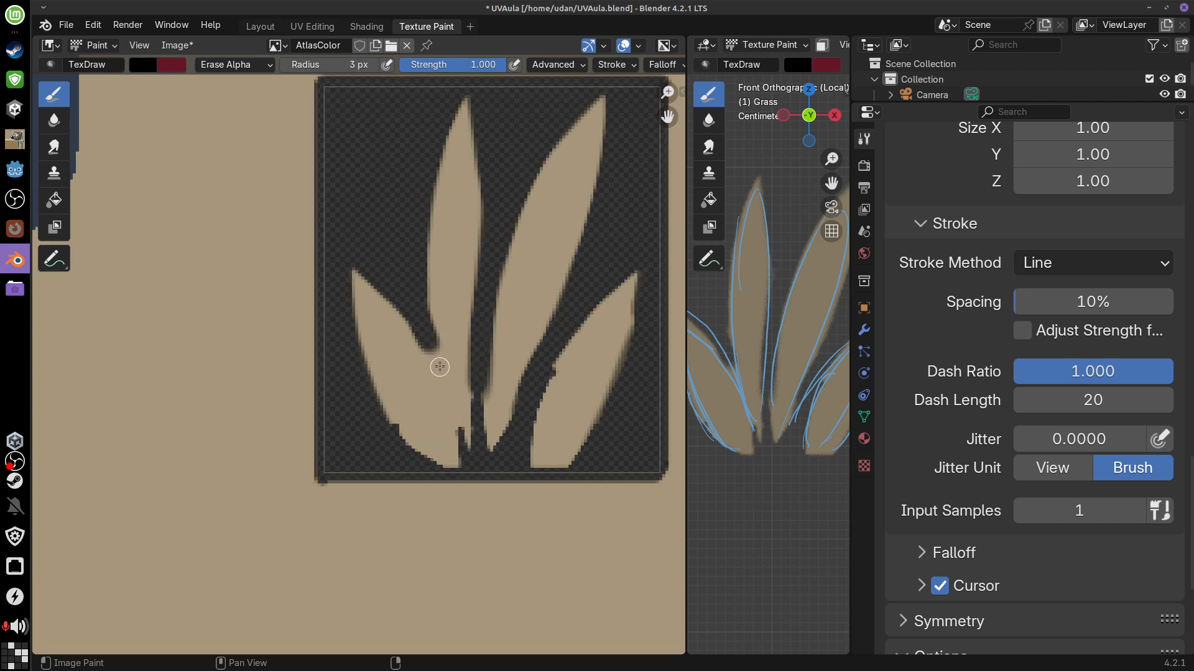
key("bracketleft")
mouse_move(443, 384)
left_mouse_down()
mouse_move(423, 312)
mouse_move(479, 517)
left_mouse_up()
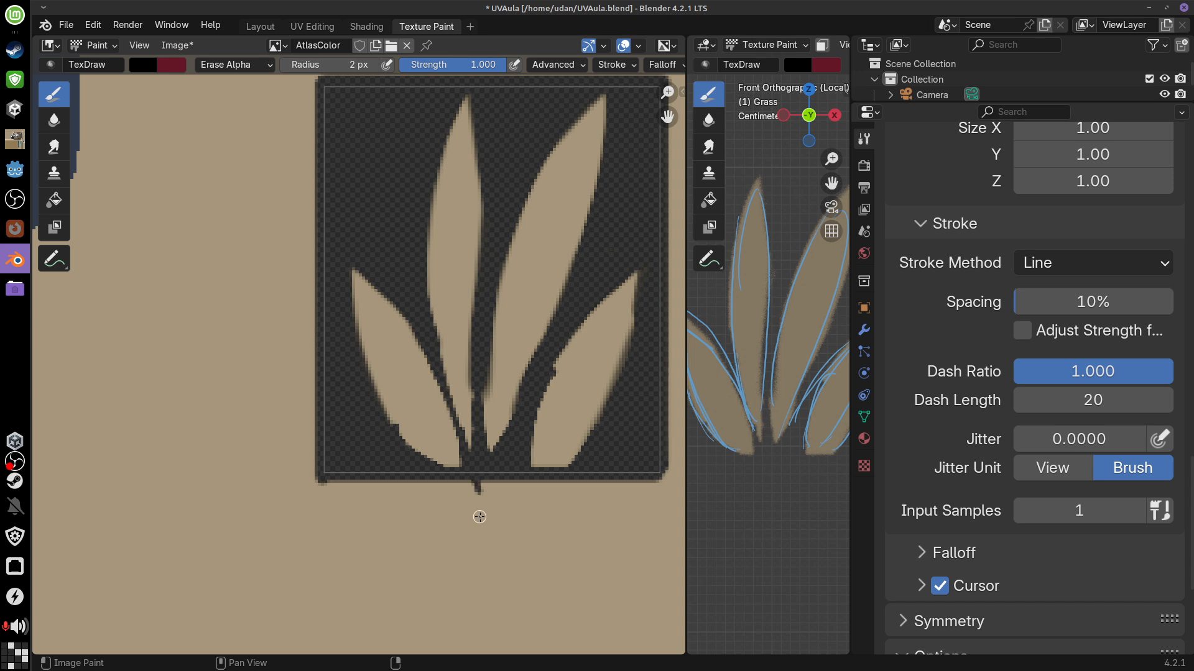
key("ctrl+z")
left_click_drag(447, 392, 478, 467)
left_click_drag(372, 377, 413, 309)
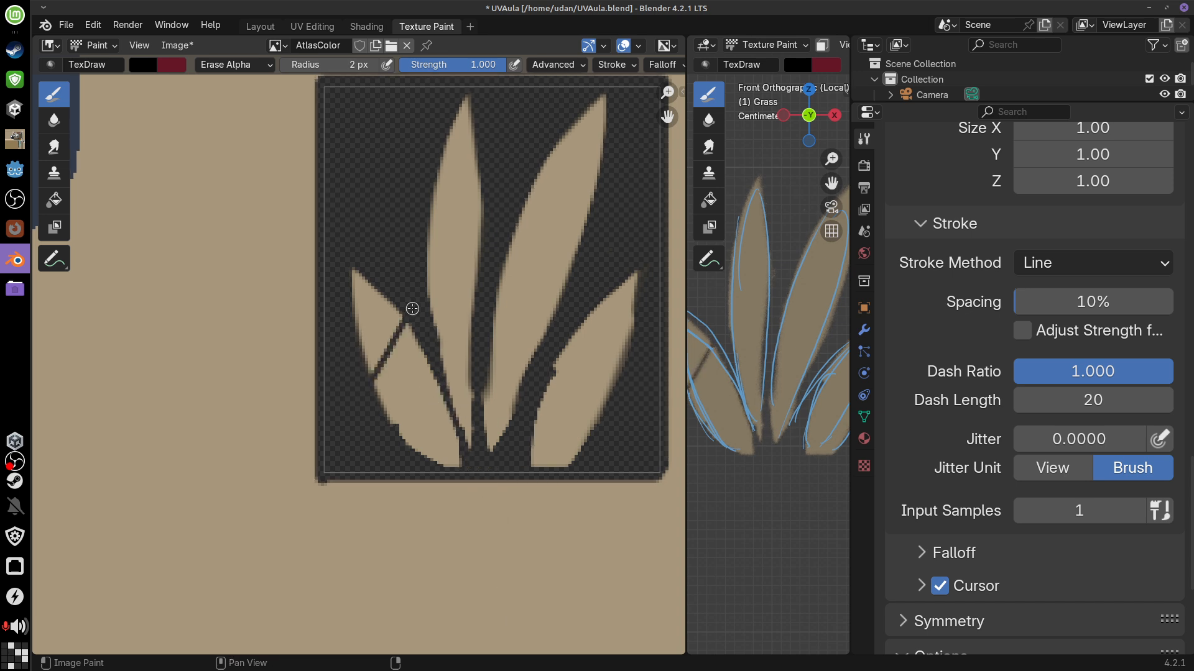
Set the blend mode to Add Alpha with a white brush color and restore the far-left blade's cut and the blades' rough edges
left_click_drag(1191, 507, 1189, 183)
left_click(1124, 367)
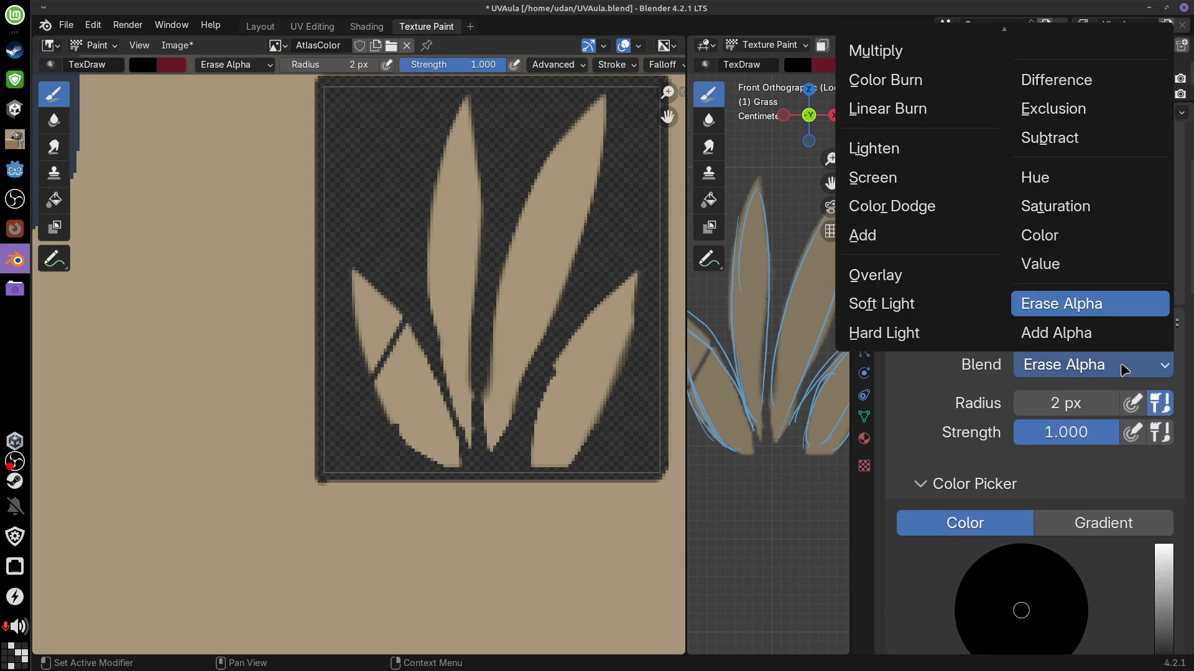
left_click(1101, 334)
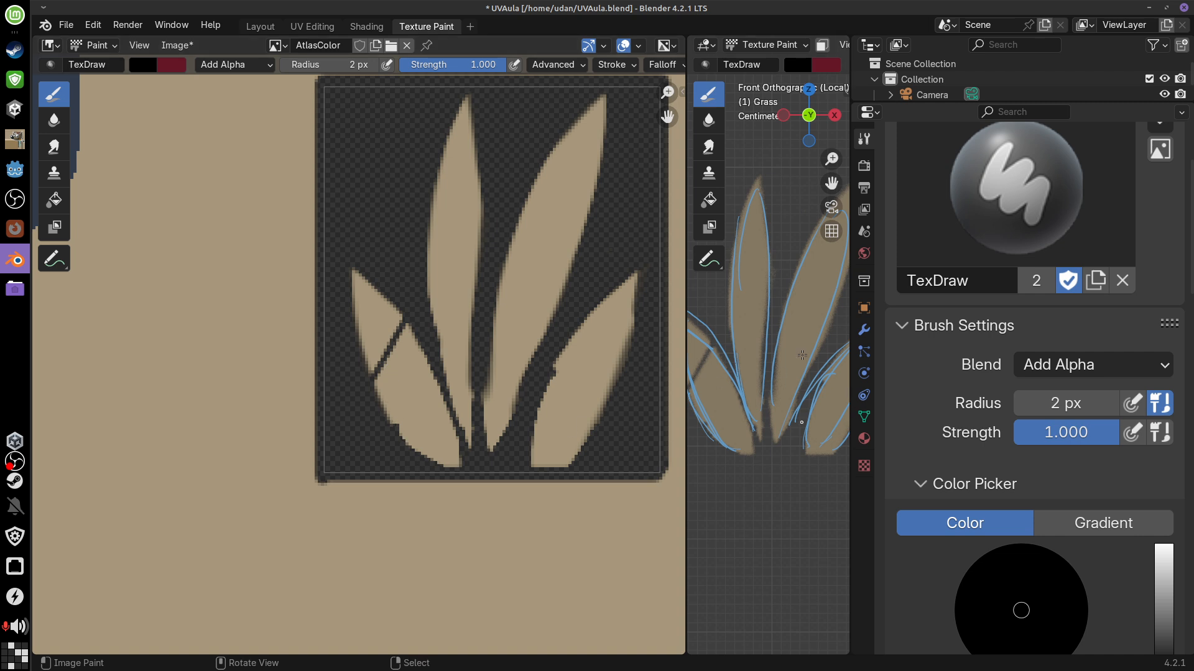
left_click(798, 65)
left_click_drag(948, 137, 945, 79)
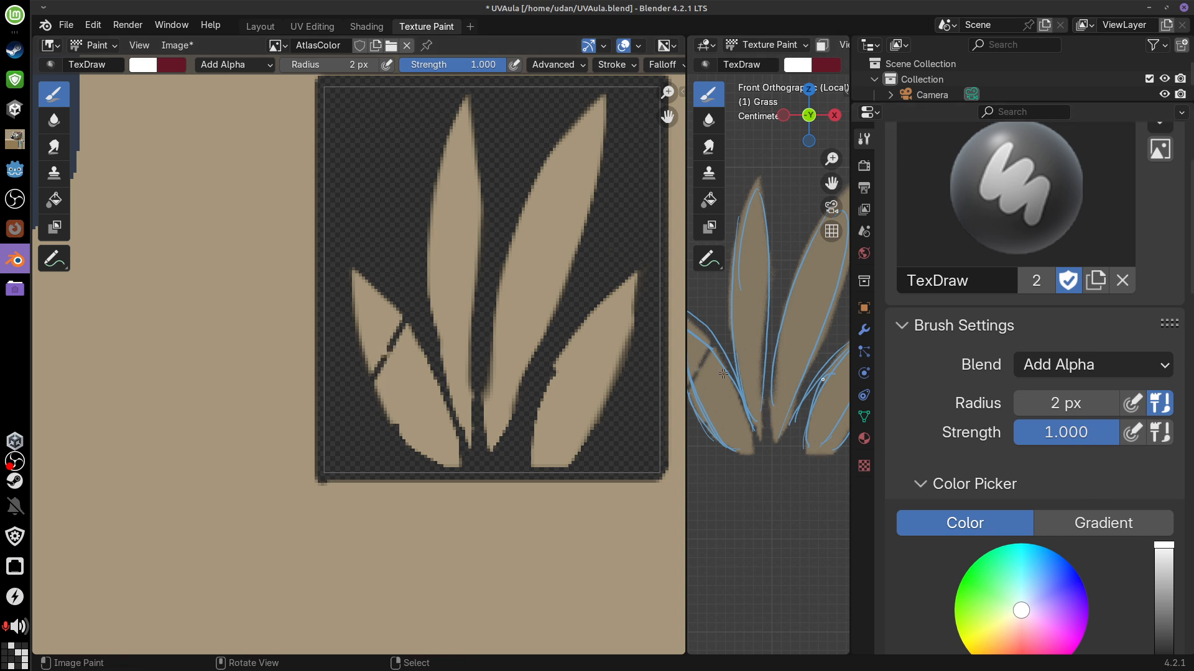
left_click_drag(398, 329, 401, 342)
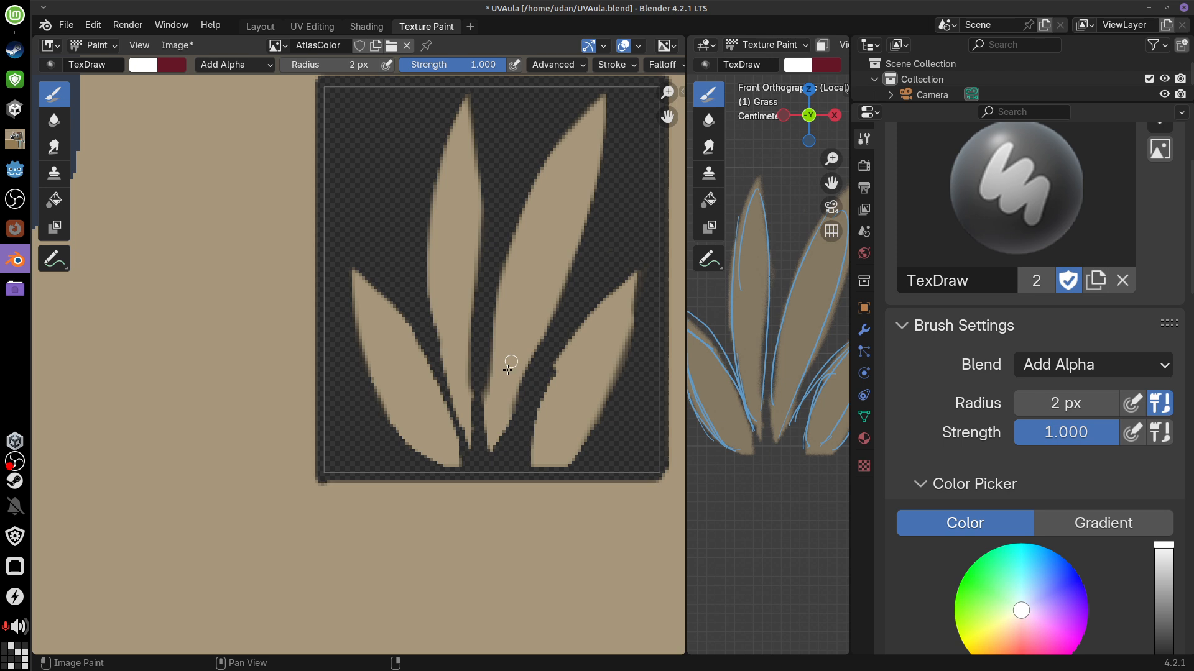
left_click_drag(486, 392, 501, 304)
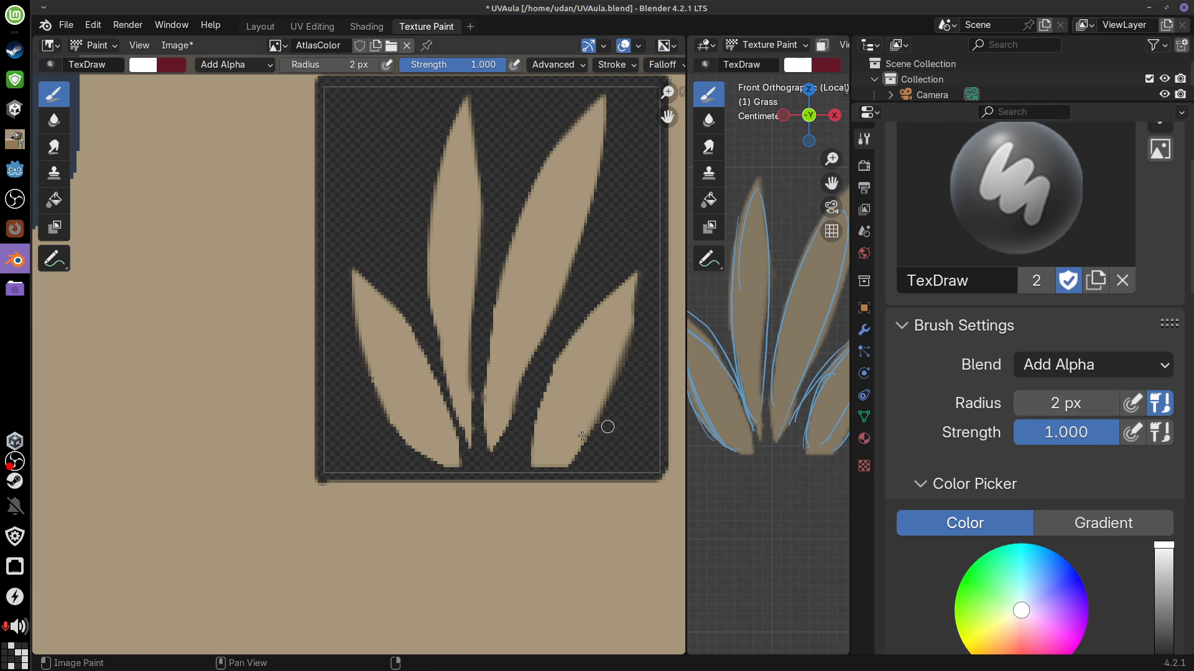
mouse_move(576, 448)
left_mouse_down()
mouse_move(633, 354)
mouse_move(635, 292)
mouse_move(634, 320)
left_mouse_up()
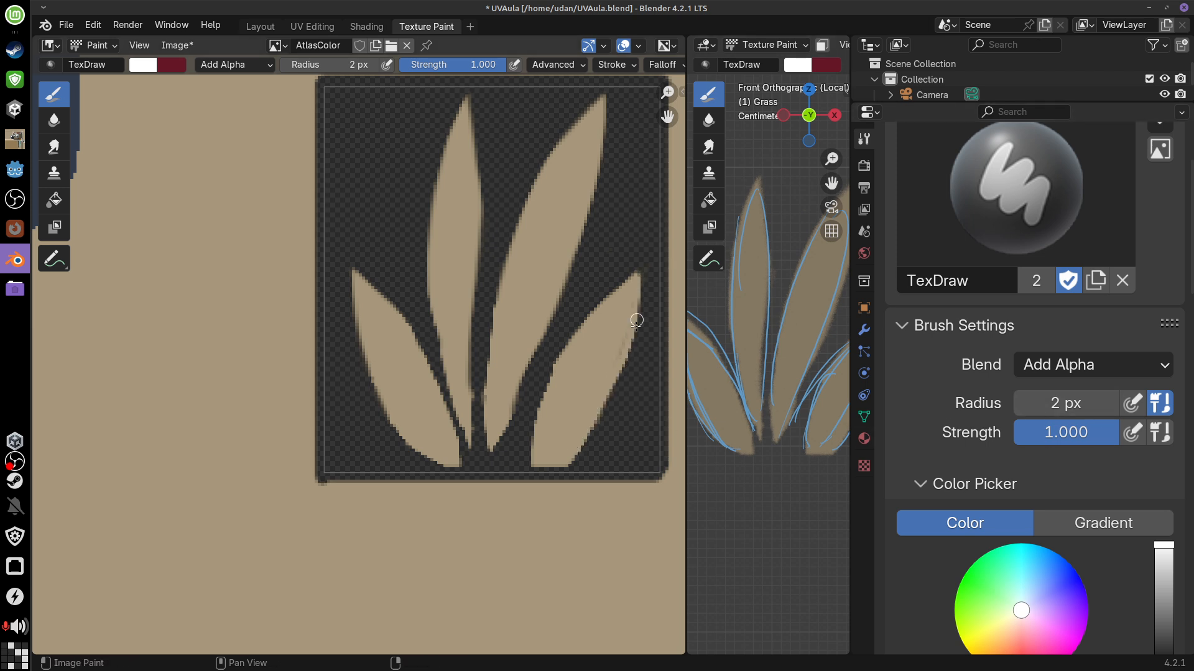
Set the blend mode back to Erase Alpha and trim the inner edge at the base of the far-right blade
left_click(1135, 373)
left_click(1095, 302)
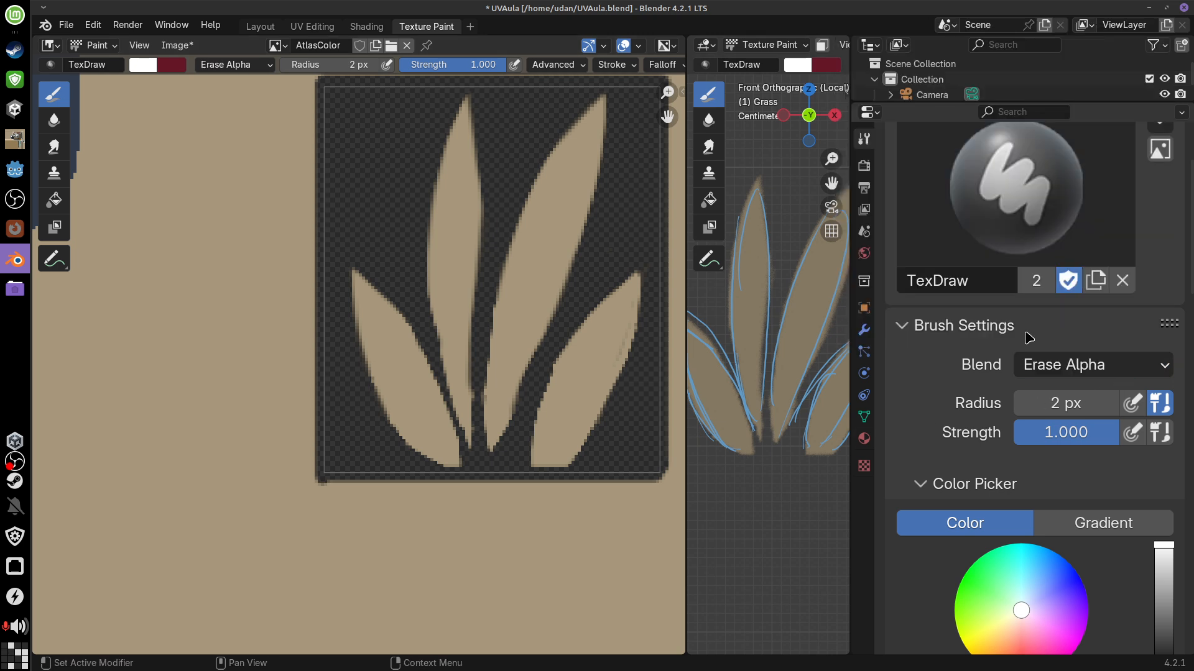
left_click_drag(535, 474, 535, 475)
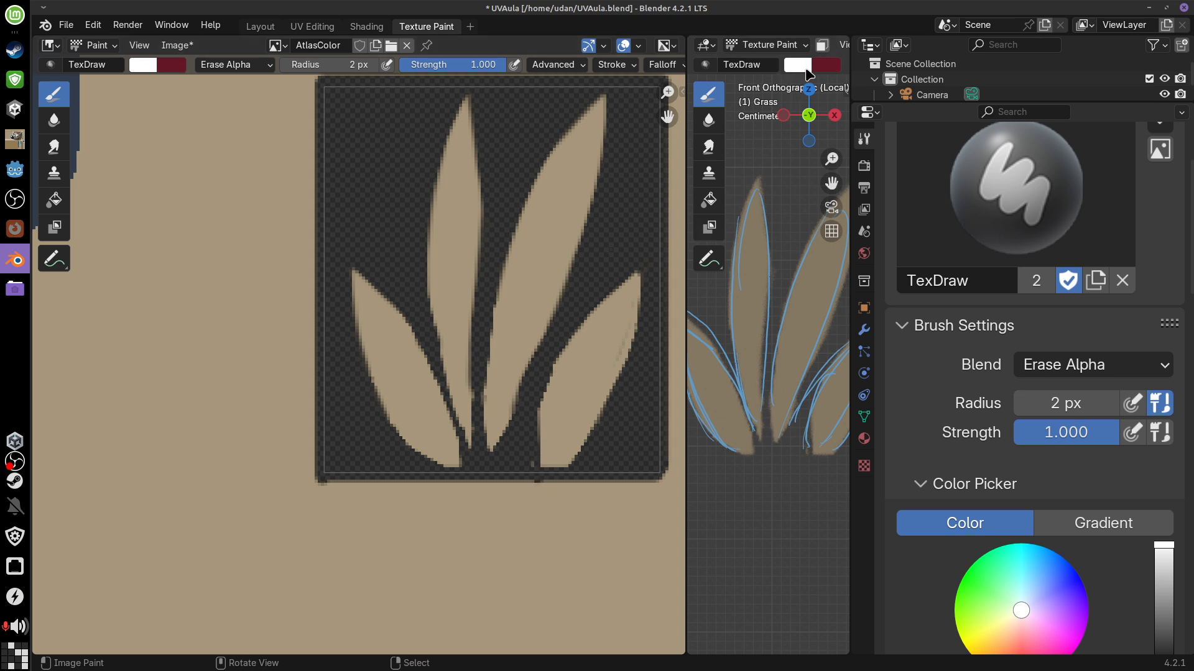
Darken the brush color to black and return it to white
left_click(806, 74)
left_click_drag(948, 141, 942, 288)
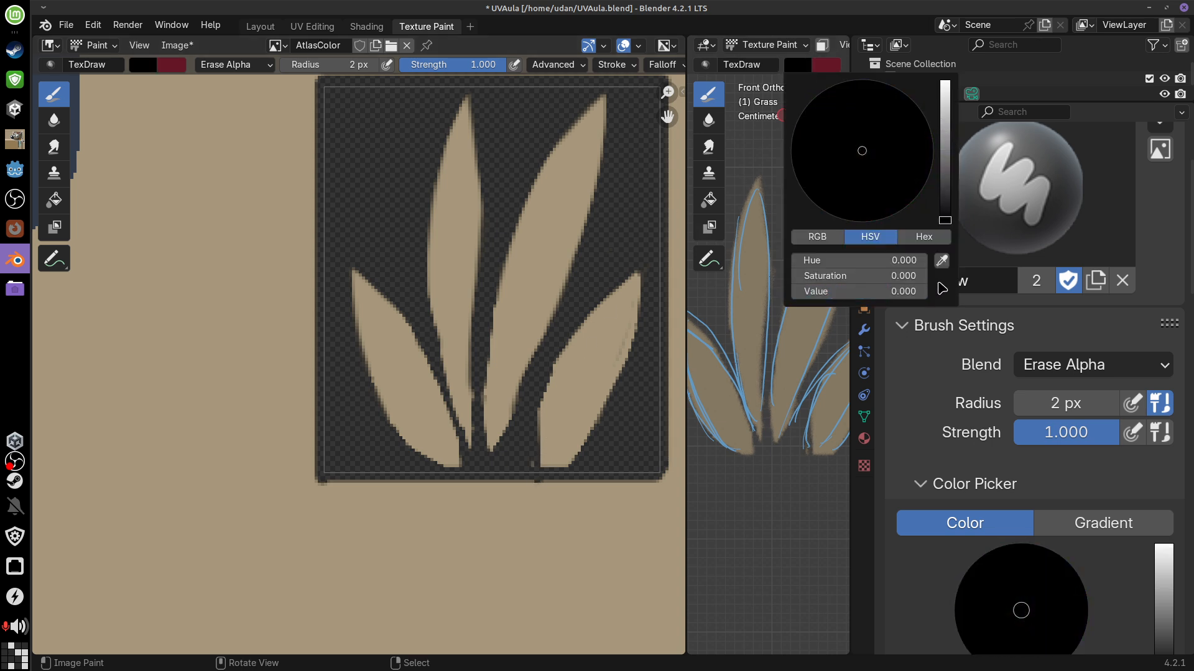
left_click(945, 82)
left_click_drag(960, 64, 951, 247)
left_click_drag(953, 207, 965, 62)
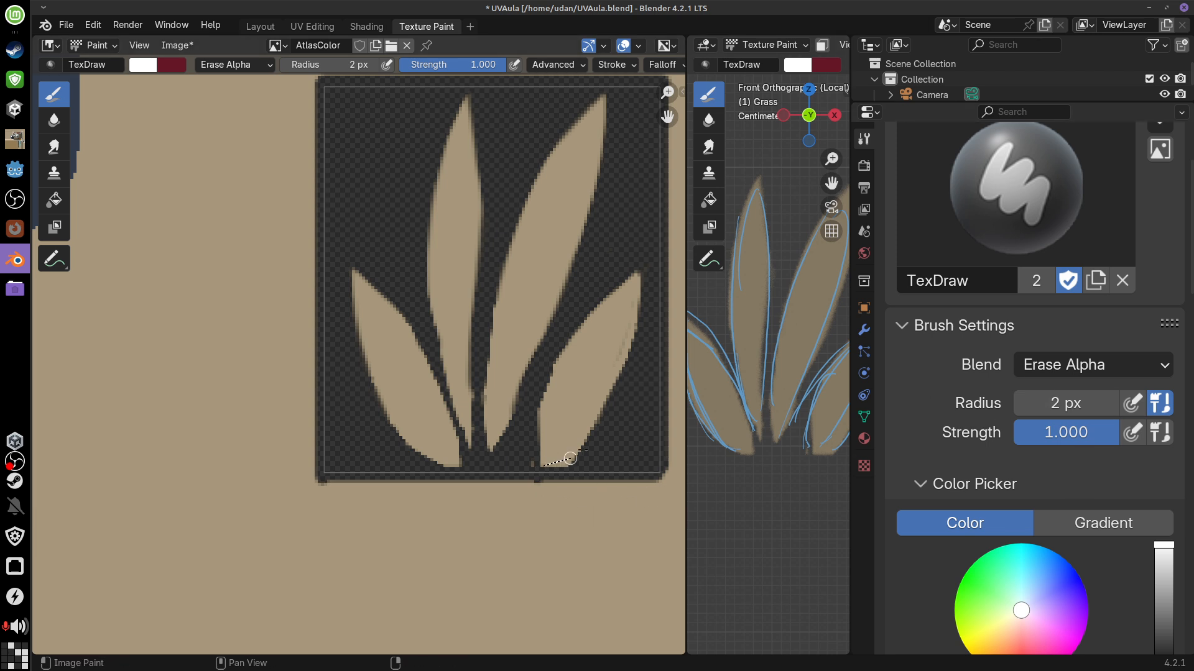
Erase the outer lower corner of the far-right blade and display only the image's alpha channel
mouse_move(582, 450)
left_mouse_down()
mouse_move(600, 412)
mouse_move(578, 461)
left_mouse_up()
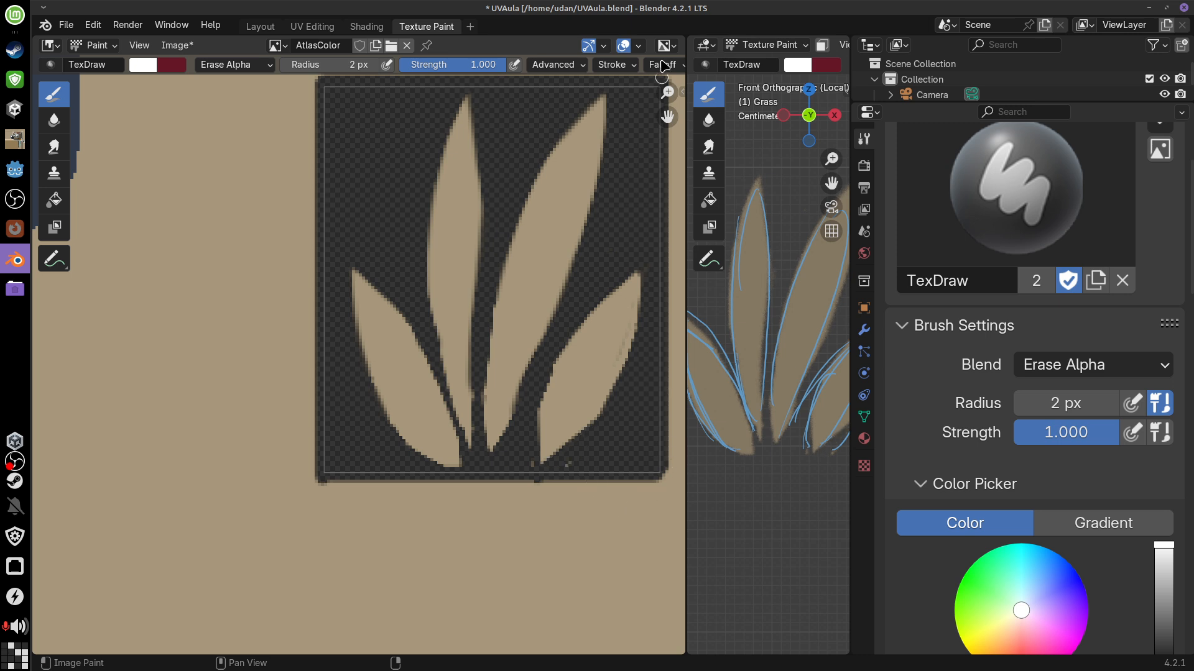
scroll(664, 65, "down", 5)
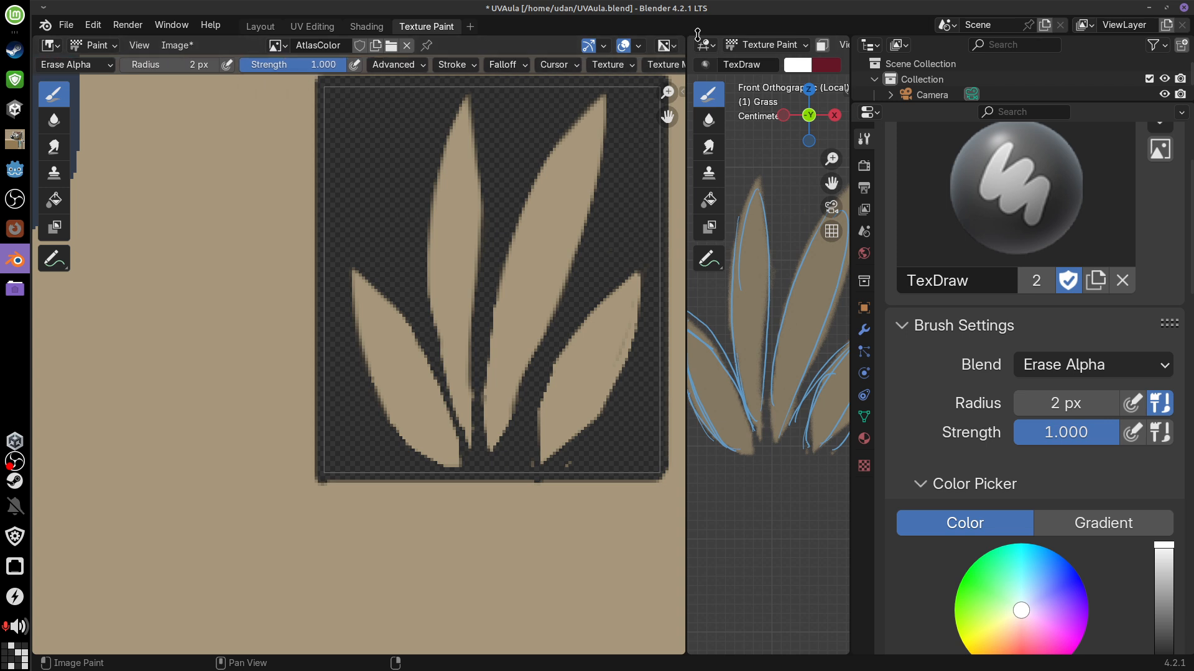
left_click(668, 45)
left_click(734, 120)
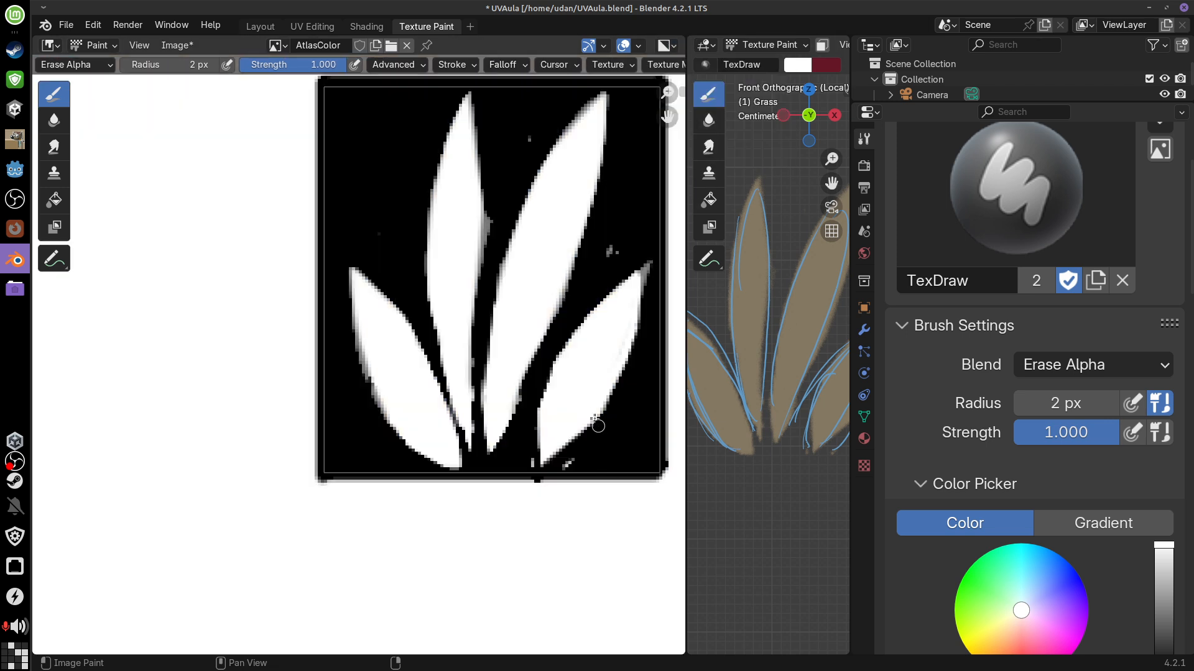
Erase the stray alpha speck above the tip of the far-right blade
scroll(590, 424, "down", 2)
scroll(590, 426, "down", 1)
scroll(590, 427, "up", 1)
scroll(599, 254, "up", 3)
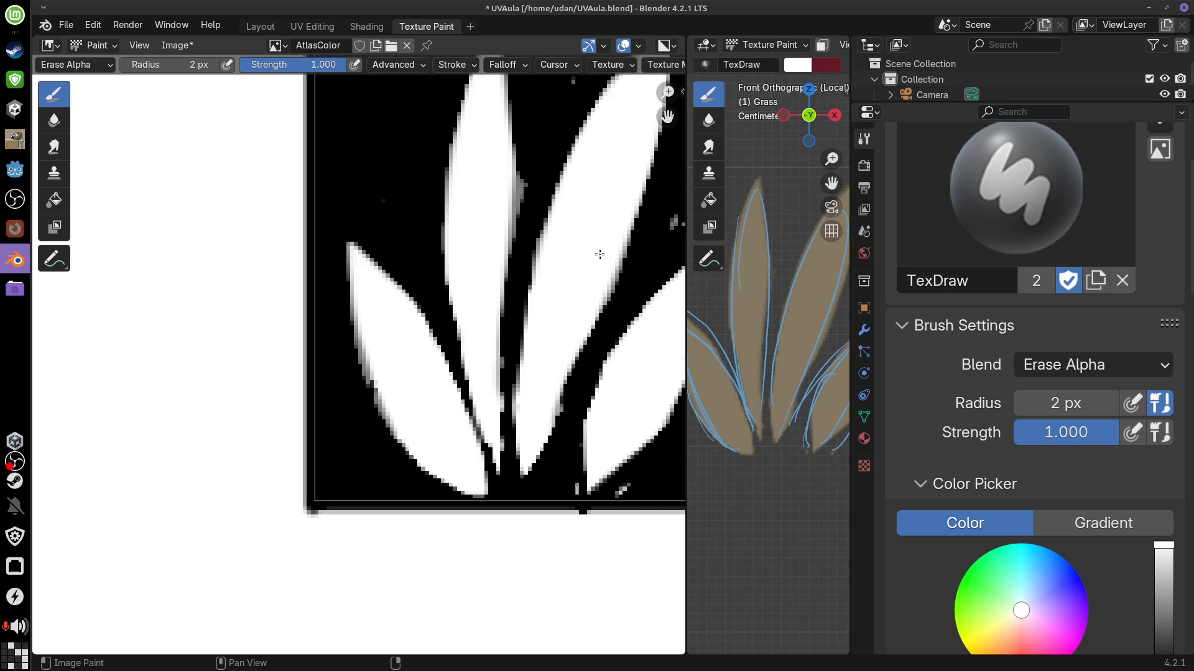
key("Home")
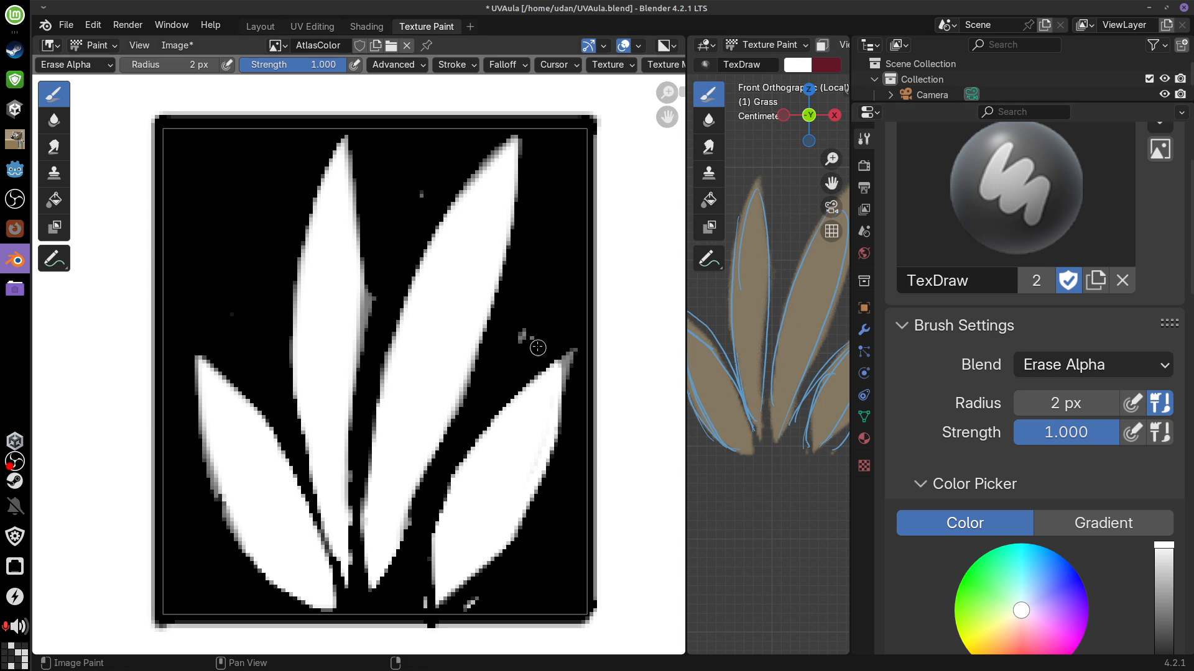
left_click(521, 338)
Look through the brush's Stroke, Cursor and Options settings
scroll(1177, 330, "down", 15)
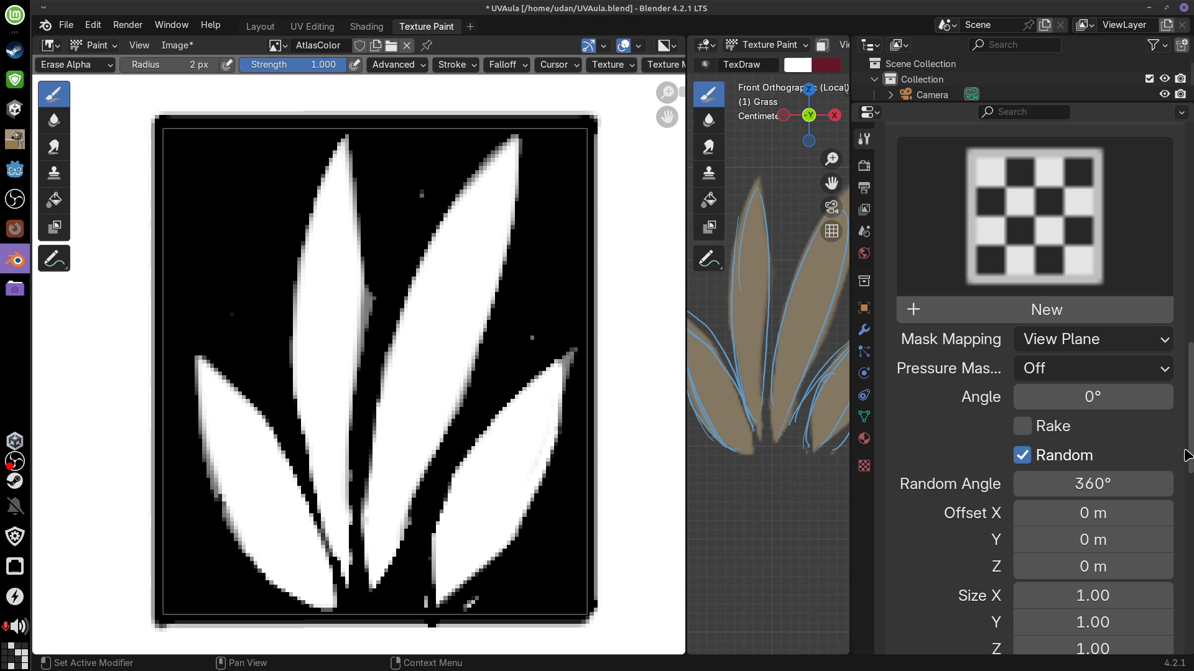
scroll(1154, 456, "down", 15)
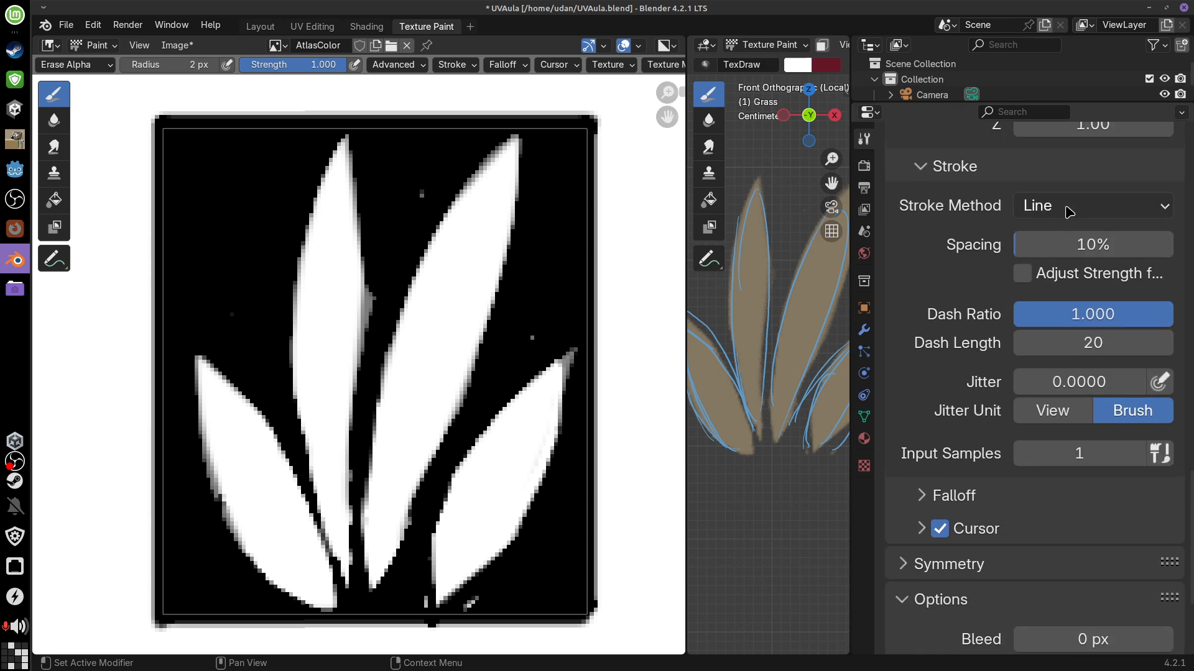
left_click(1068, 211)
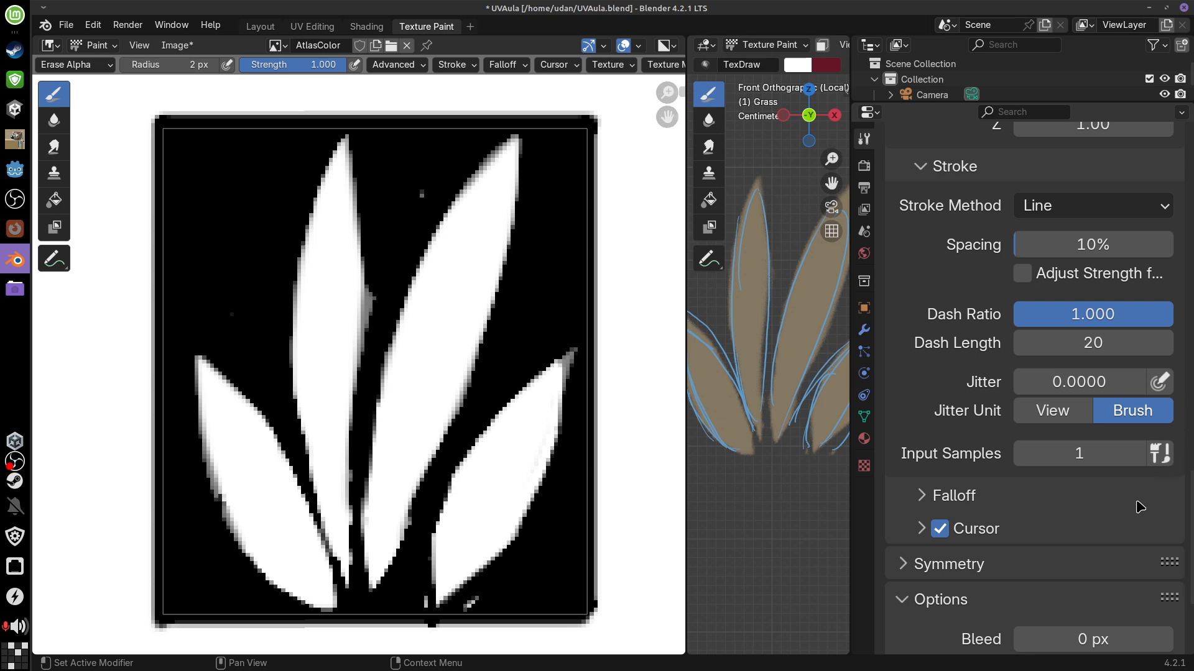
left_click_drag(1191, 482, 1192, 550)
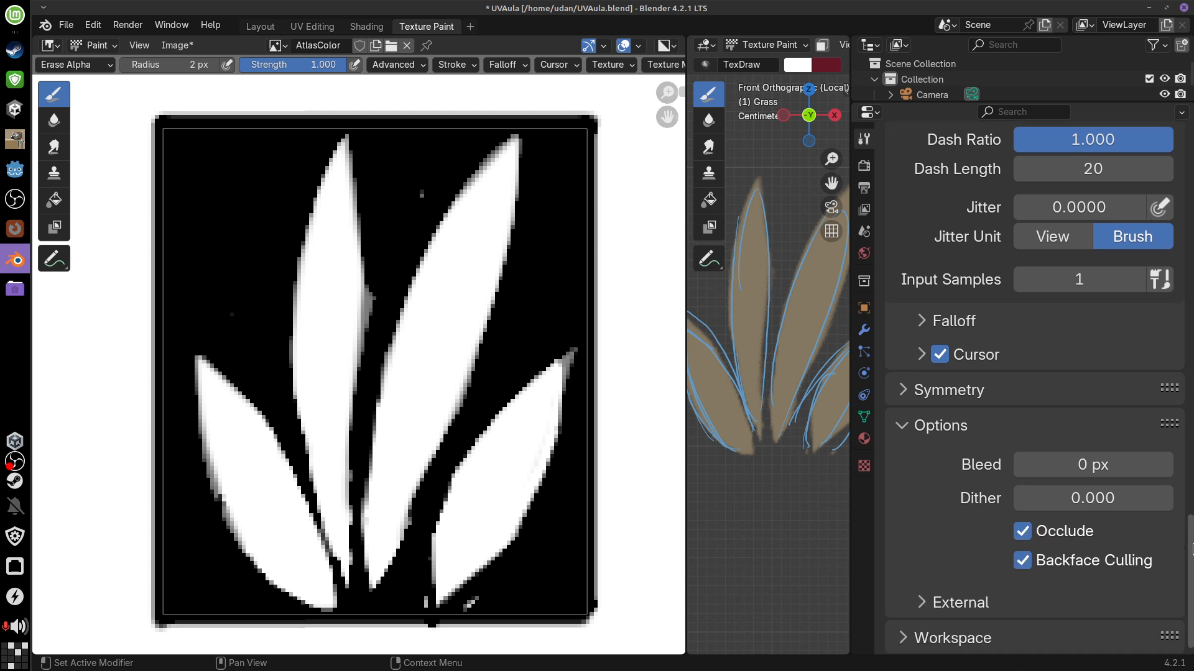
scroll(1119, 485, "up", 4)
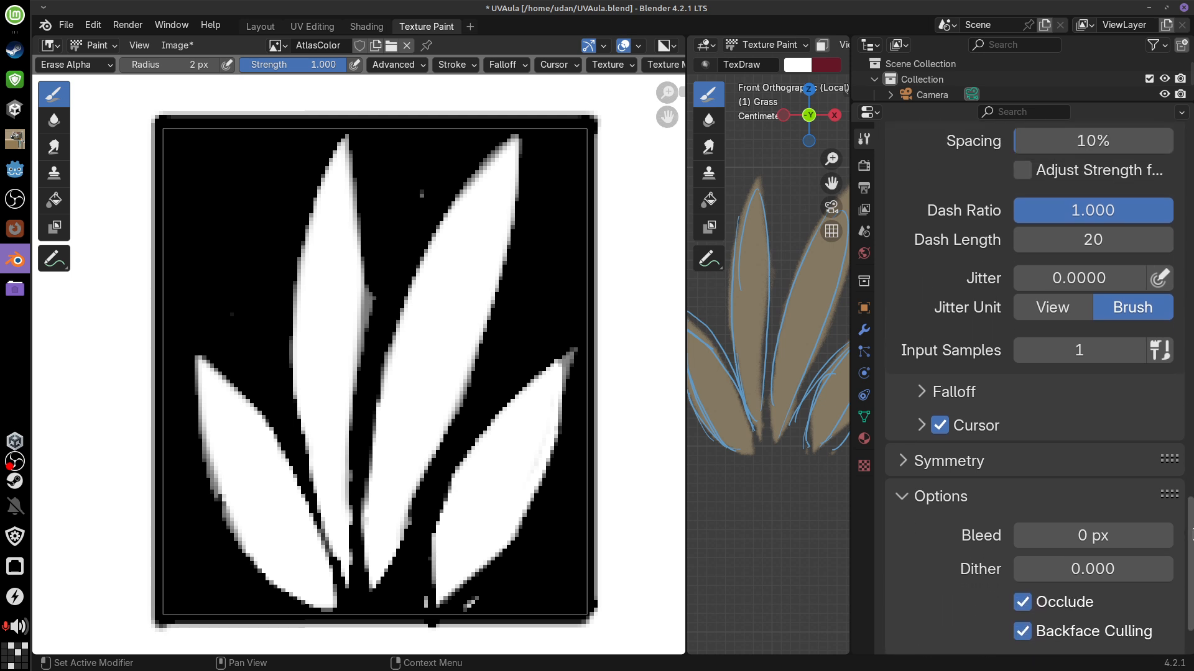
left_click(1057, 420)
left_click(1098, 413)
left_click(1109, 459)
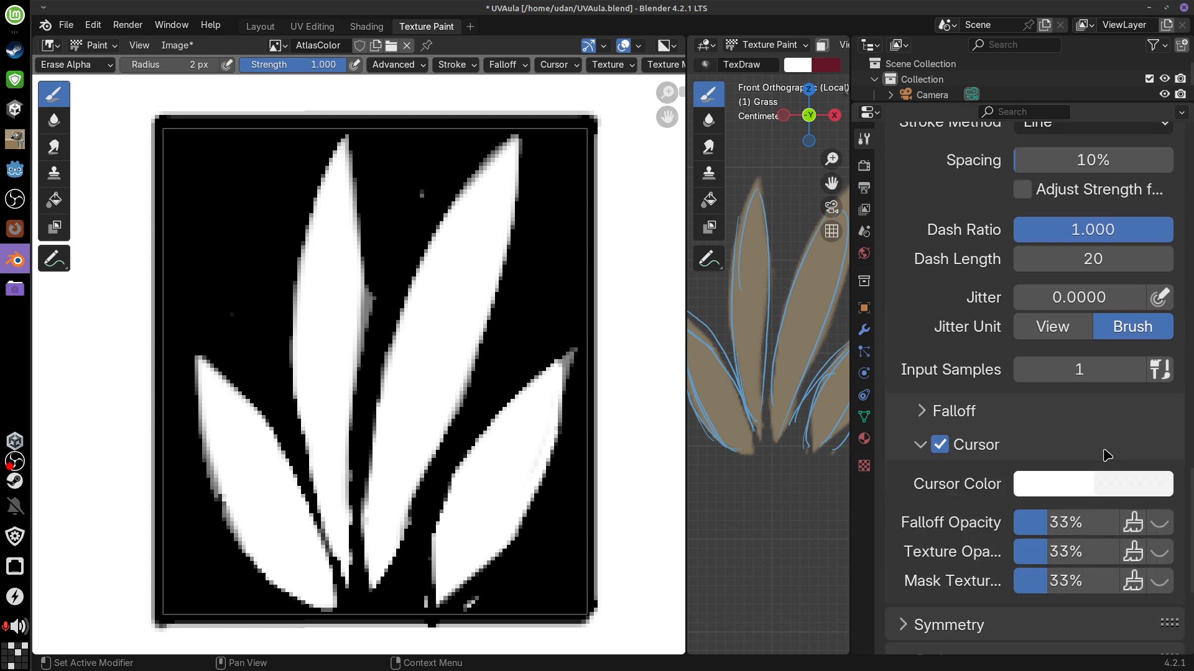
left_click(1109, 454)
left_click_drag(1190, 498, 1192, 438)
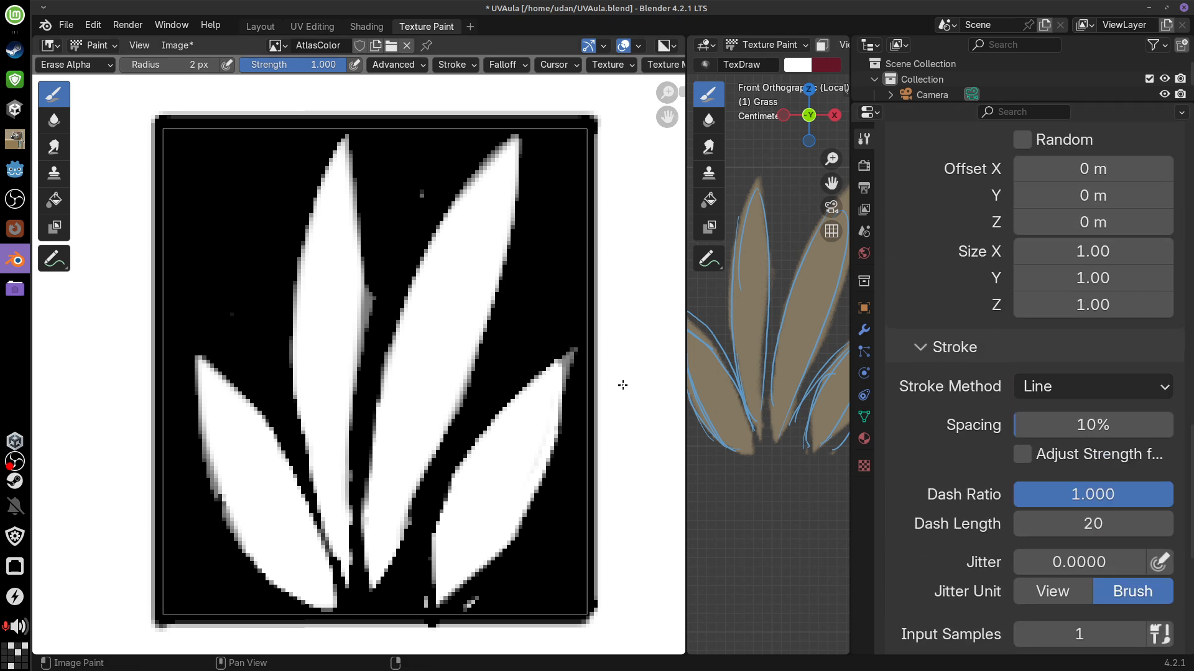
Try a line stroke above the far-right blade and set the brush's stroke method back to Space
left_click_drag(543, 326, 569, 299)
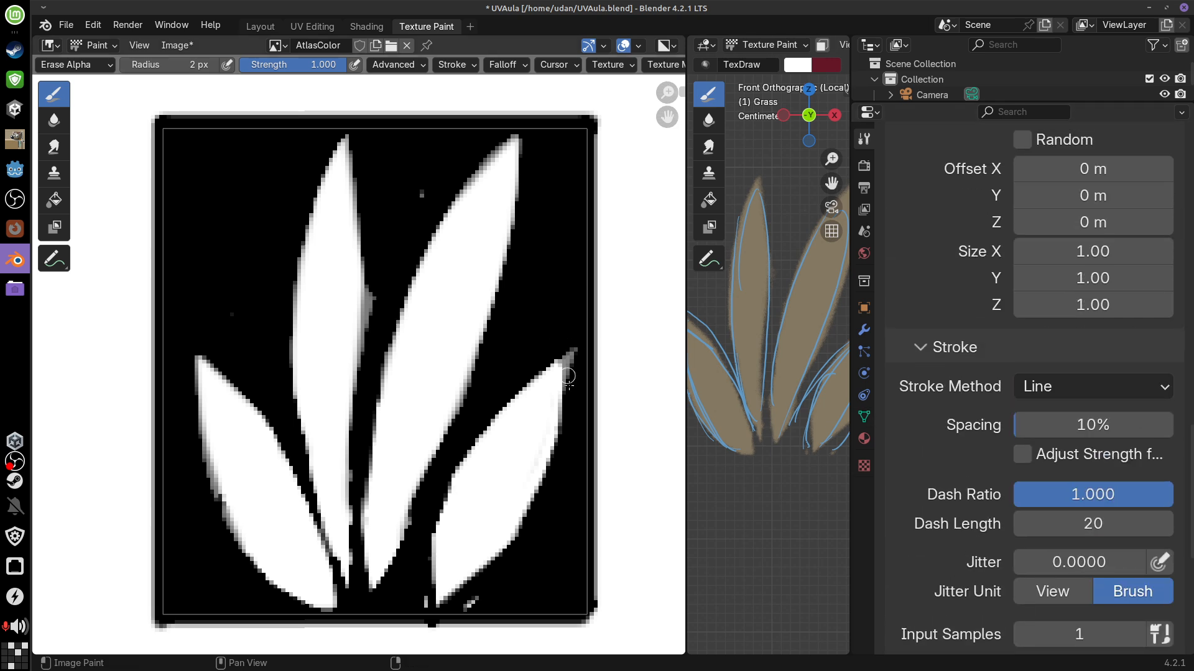
left_click(1106, 389)
left_click(1084, 476)
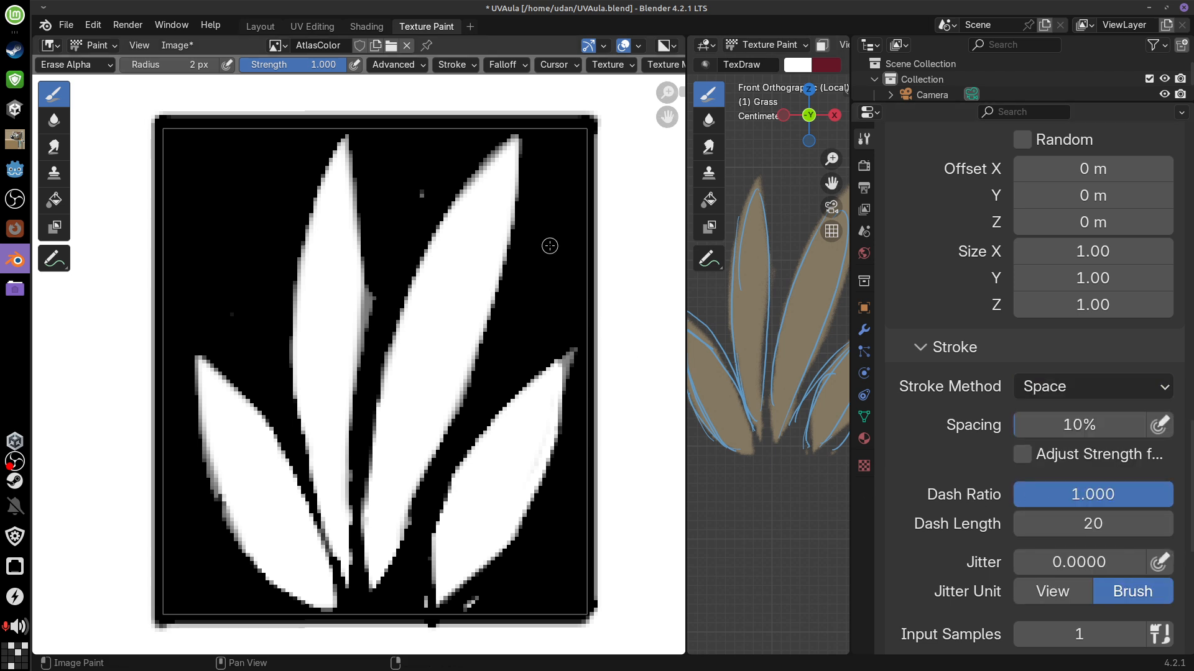
Erase the stray alpha specks around the blades and the smudge at the far-right blade's tip, and widen the cutout's right border
left_click_drag(374, 288, 368, 357)
mouse_move(427, 605)
left_mouse_down()
mouse_move(477, 599)
mouse_move(468, 603)
left_mouse_up()
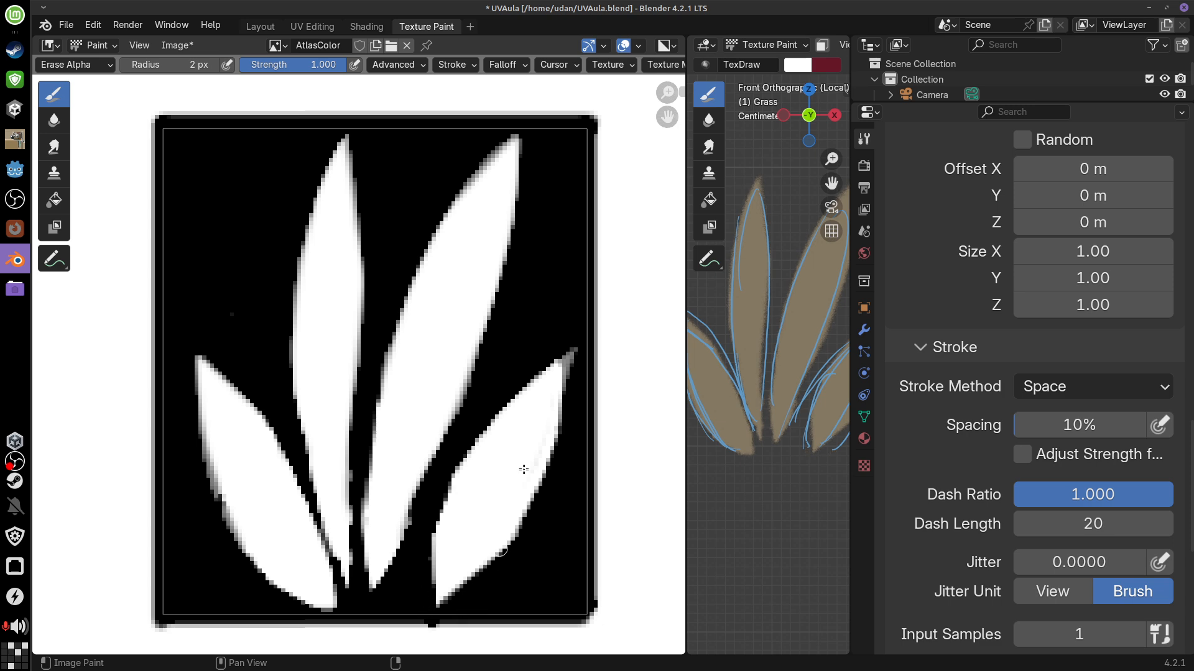
left_click_drag(574, 342, 577, 416)
left_click_drag(571, 367, 571, 337)
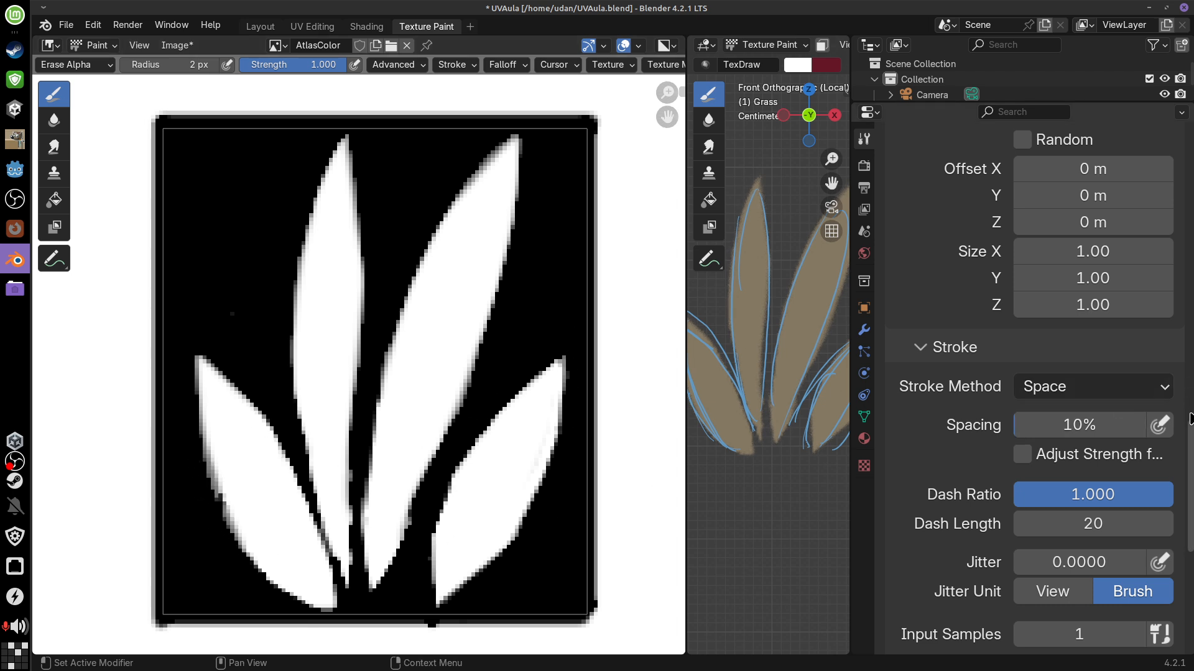
scroll(1192, 377, "up", 4)
scroll(1191, 377, "up", 10)
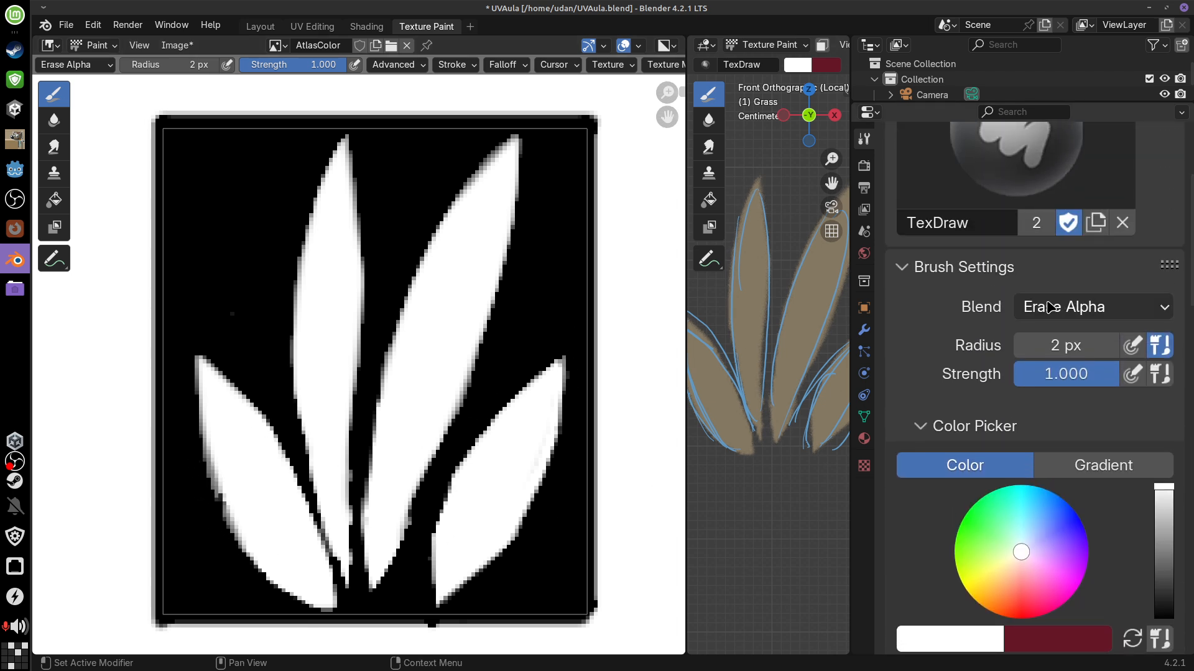
mouse_move(591, 606)
left_mouse_down()
mouse_move(590, 139)
mouse_move(597, 476)
left_mouse_up()
Set the brush's blend mode to Add Alpha, test it along the far-left blade up past its tip, and undo the stroke
left_click(1119, 307)
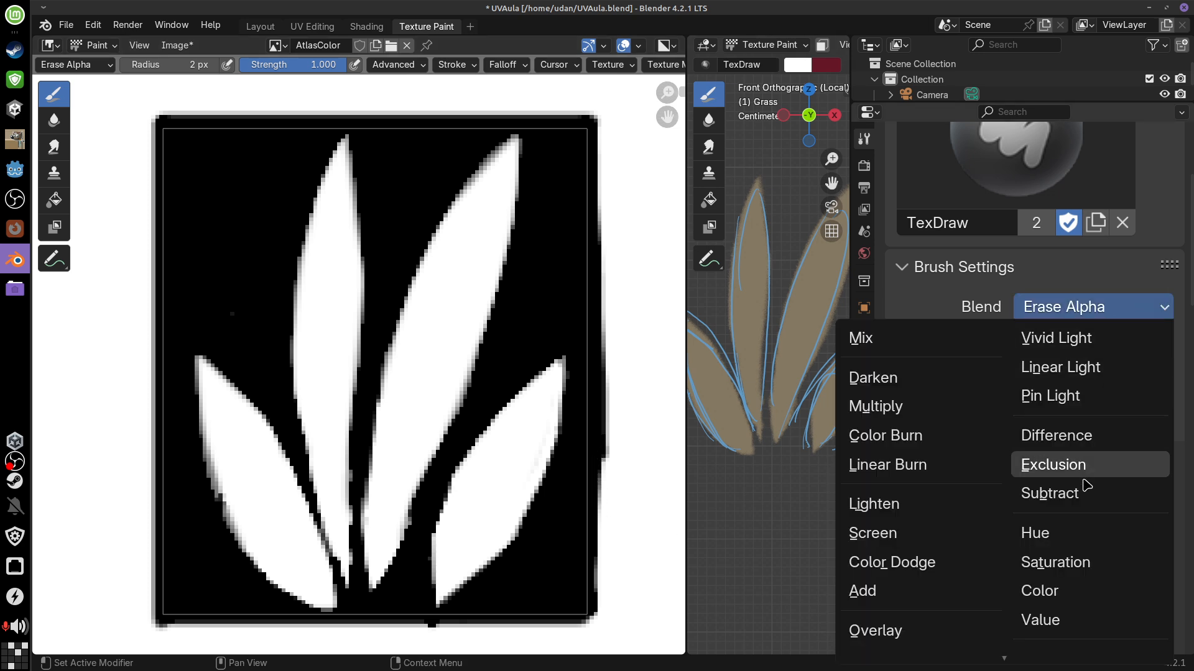
left_click(1177, 421)
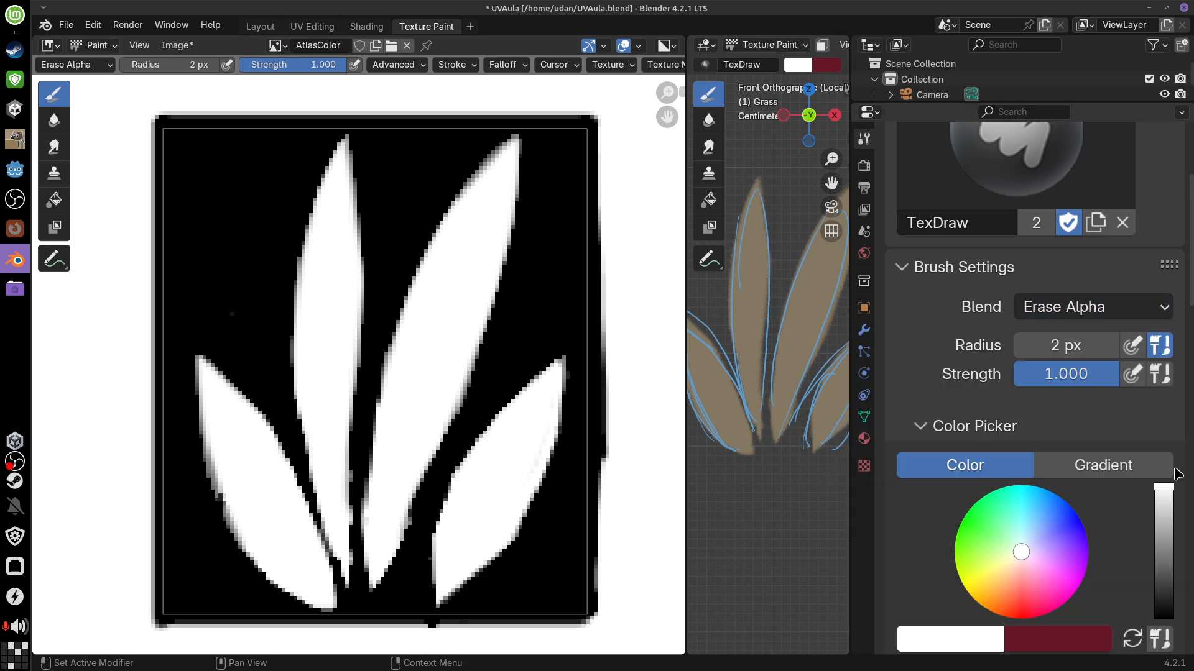
left_click(1112, 309)
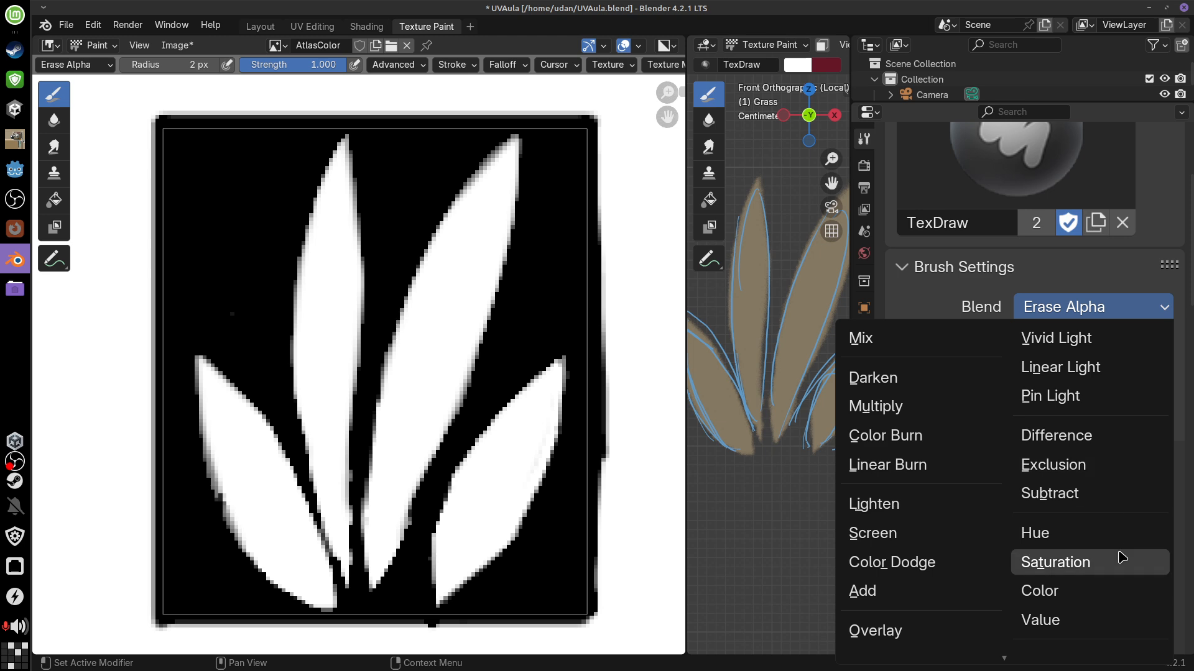
scroll(1081, 668, "down", 4)
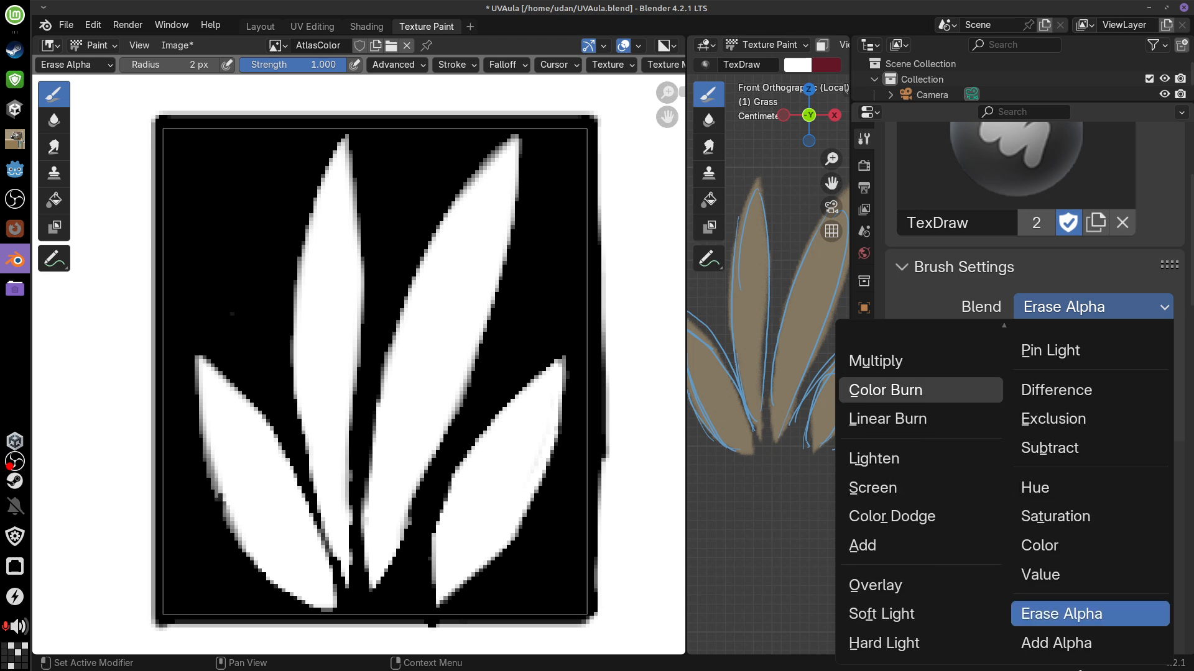
left_click(1067, 645)
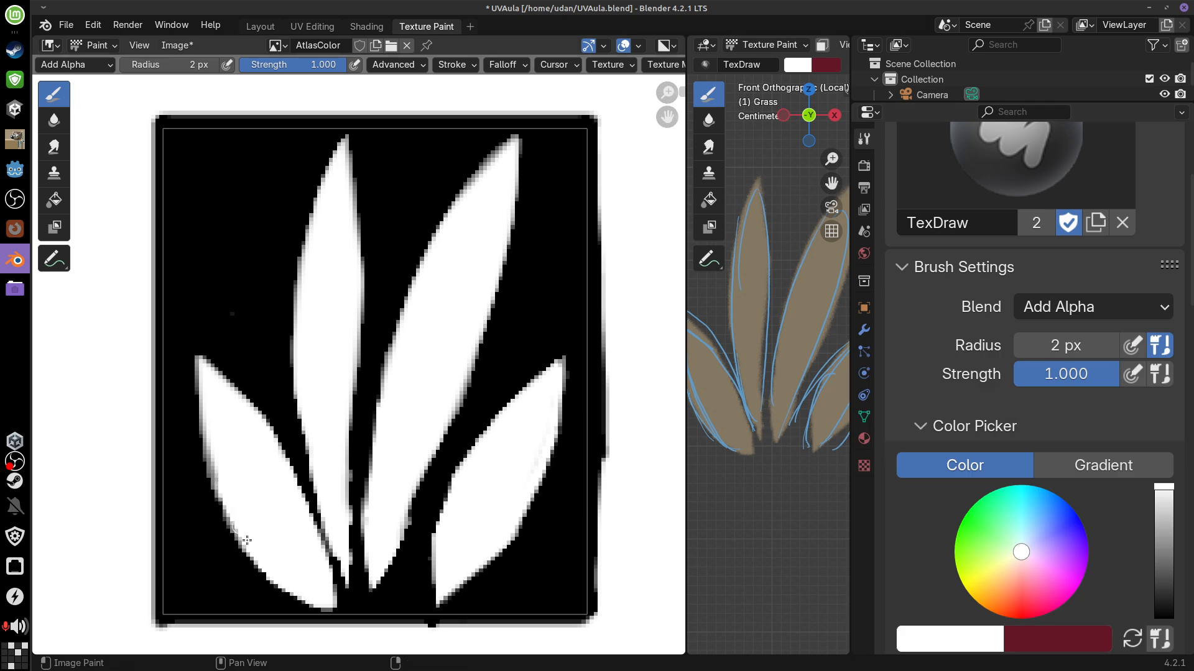
mouse_move(246, 540)
left_mouse_down()
mouse_move(206, 457)
mouse_move(202, 345)
left_mouse_up()
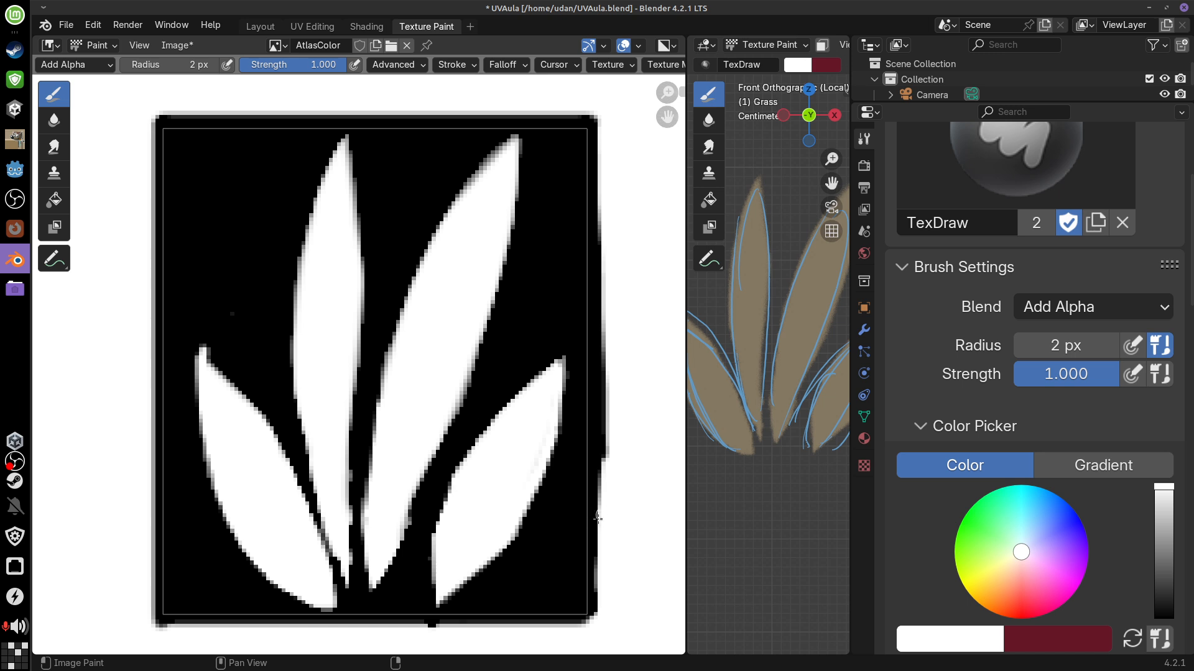
key("ctrl+z")
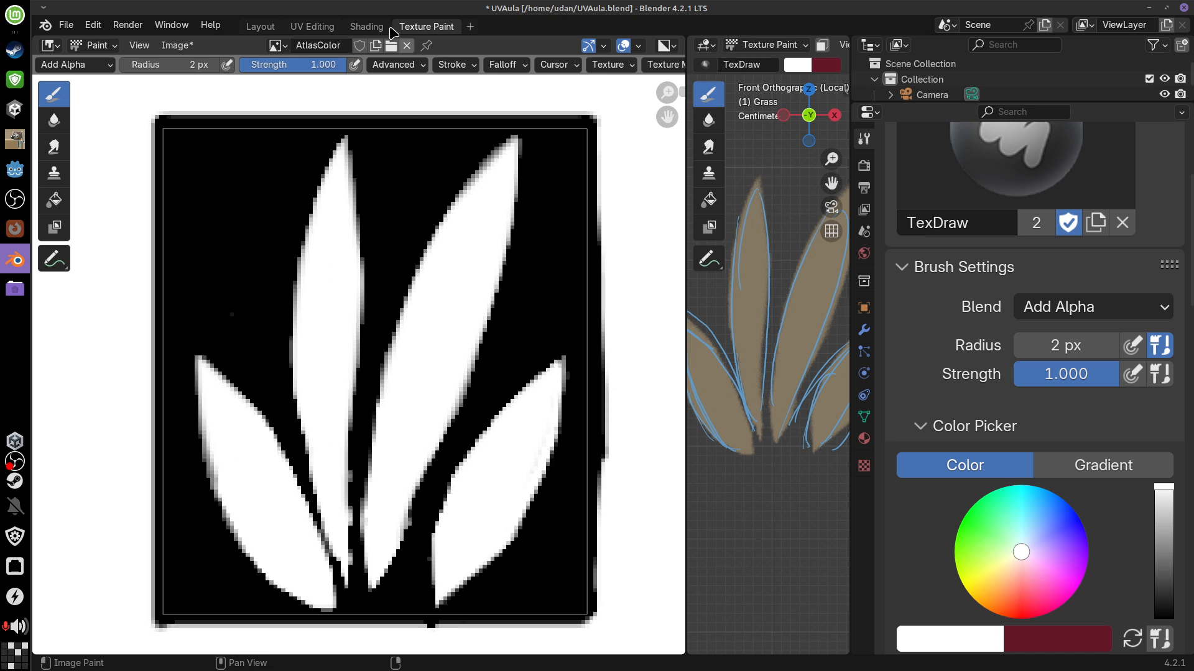
In the Shading workspace, disconnect the AtlasColor alpha from the Principled BSDF's Alpha input and reconnect it
left_click(367, 26)
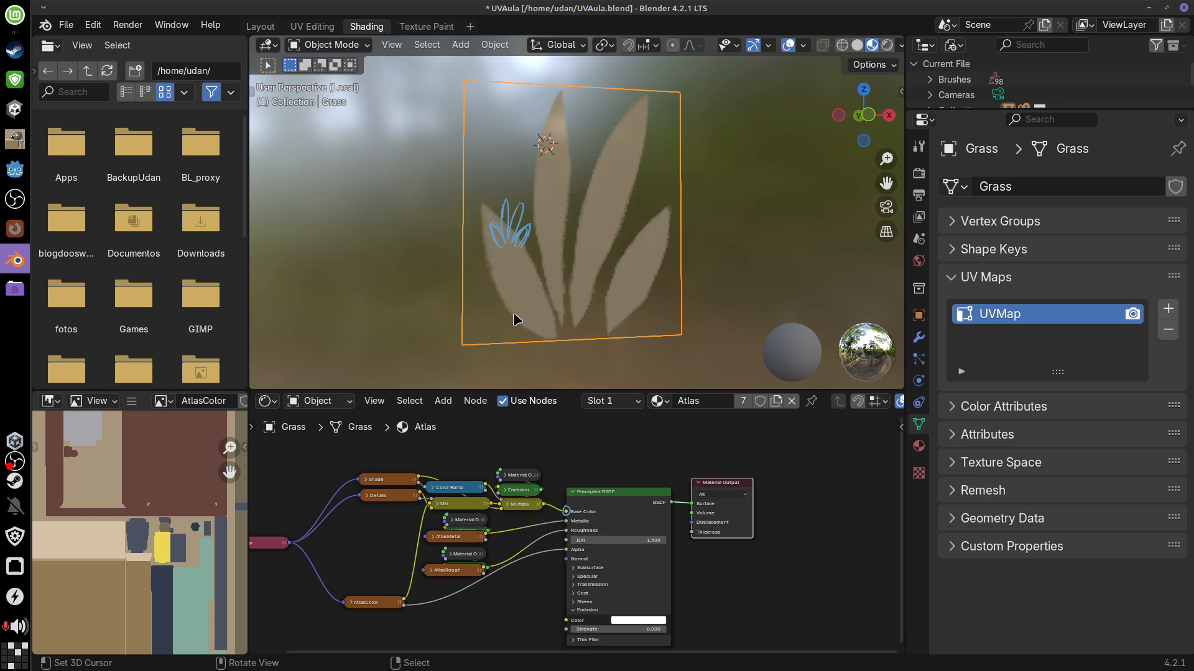
scroll(810, 535, "left", 3)
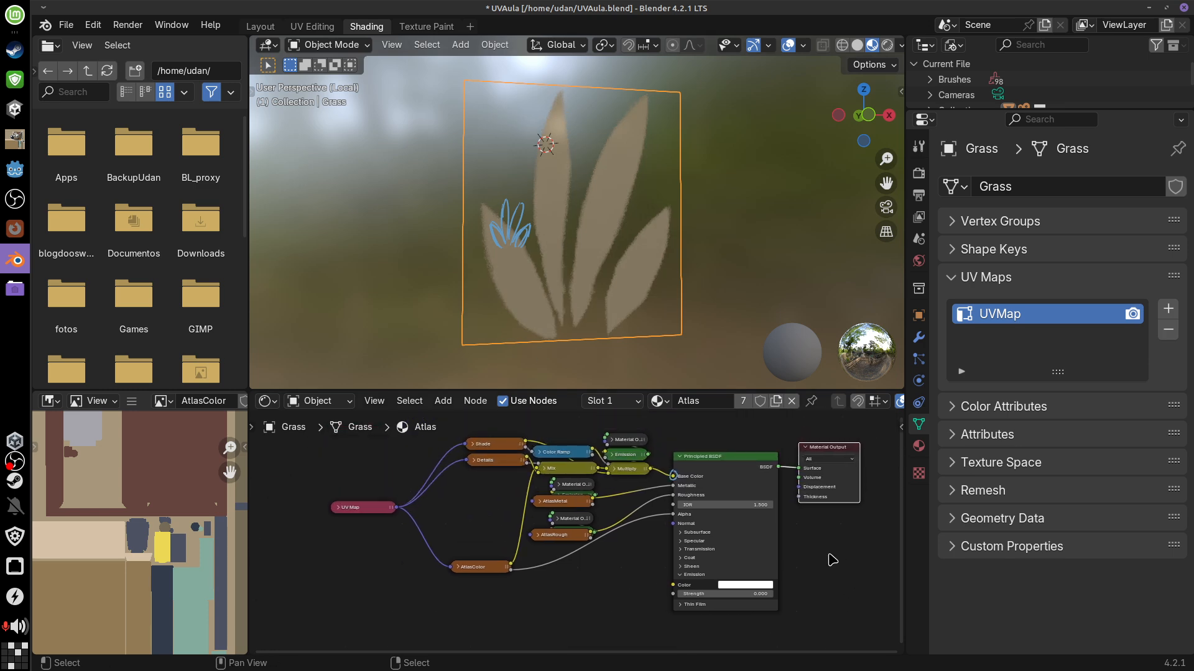
scroll(823, 562, "up", 5)
mouse_move(768, 610)
middle_mouse_down()
mouse_move(750, 622)
mouse_move(750, 598)
middle_mouse_up()
left_click_drag(827, 496, 787, 521)
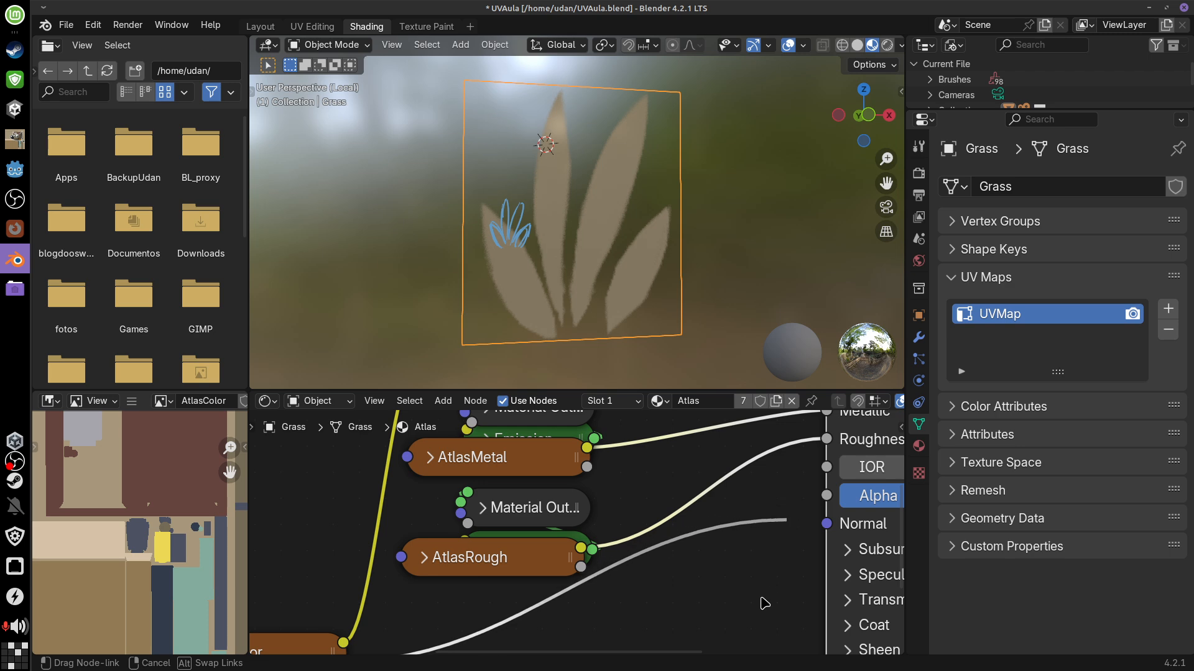
left_click_drag(765, 603, 761, 617)
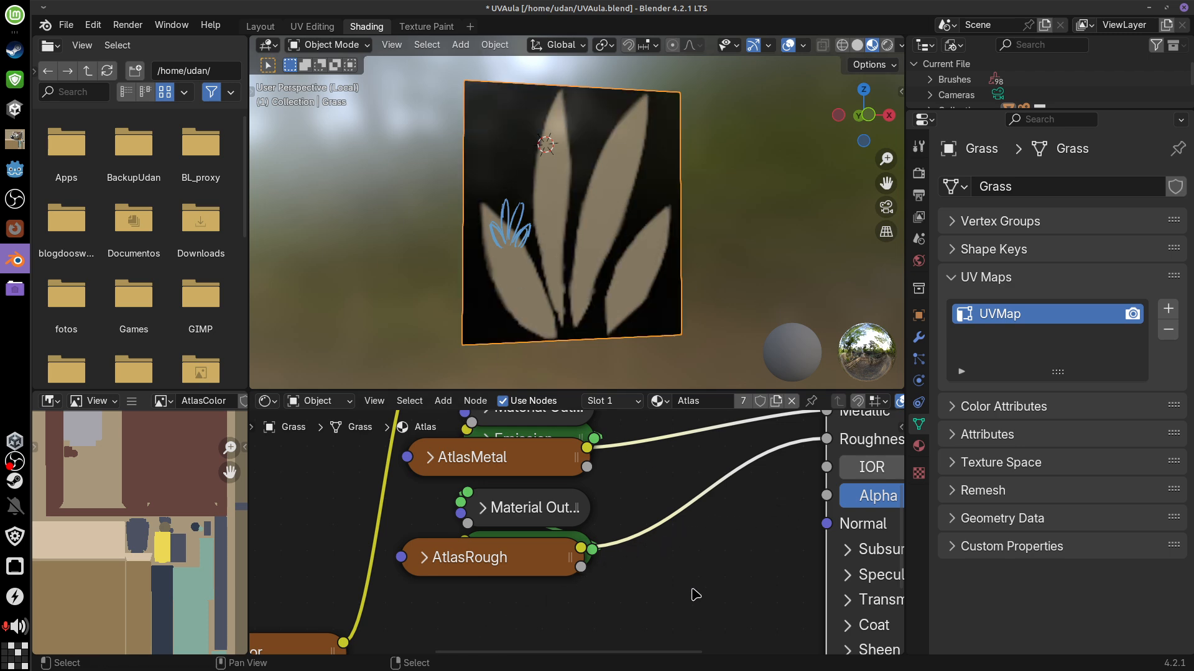
middle_click_drag(692, 591, 711, 493)
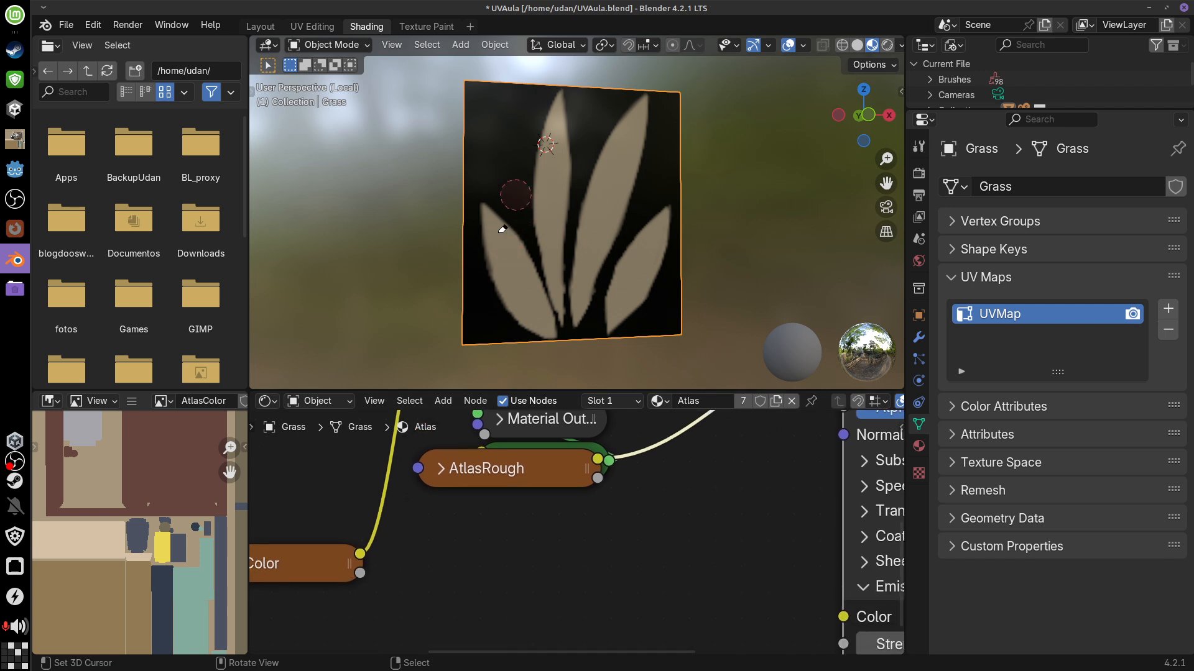
left_click_drag(362, 577, 841, 476)
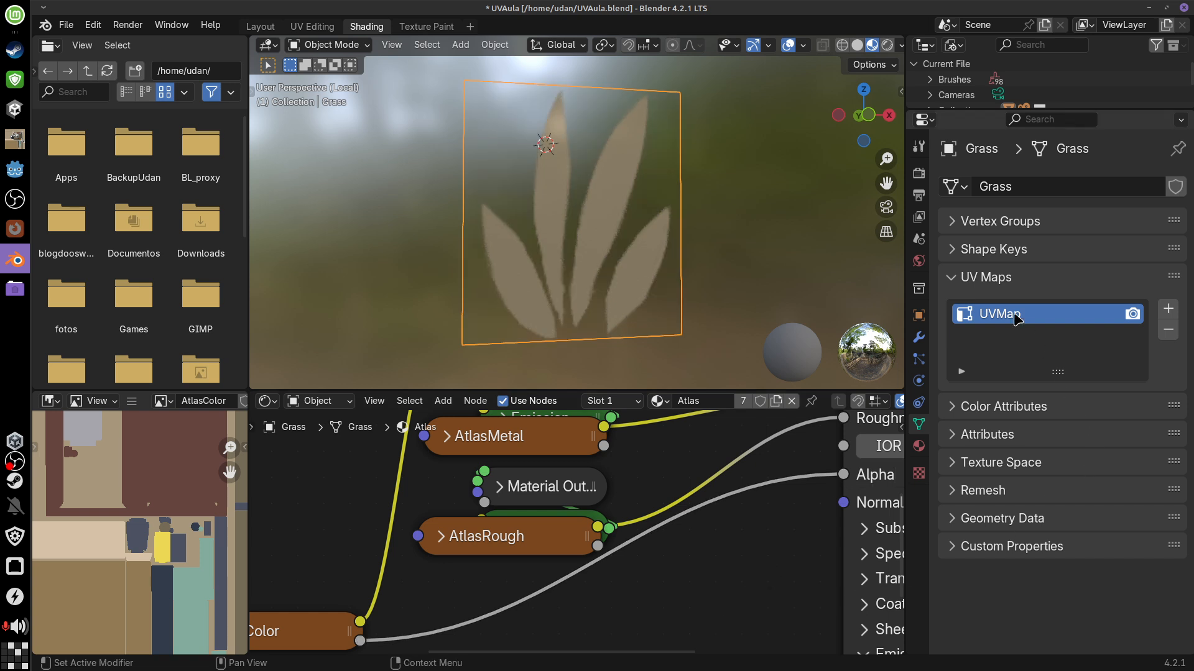
Set the Atlas material's render method to Blended and examine the grass blades' edges up close
left_click(973, 277)
left_click(918, 445)
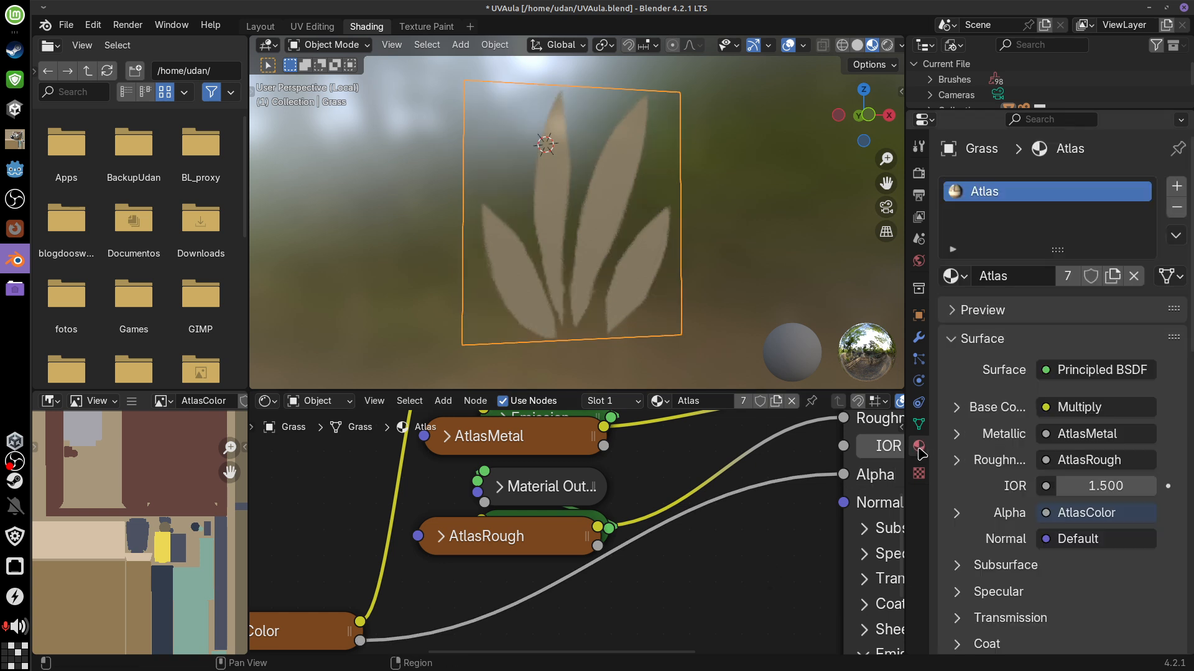
left_click(1020, 341)
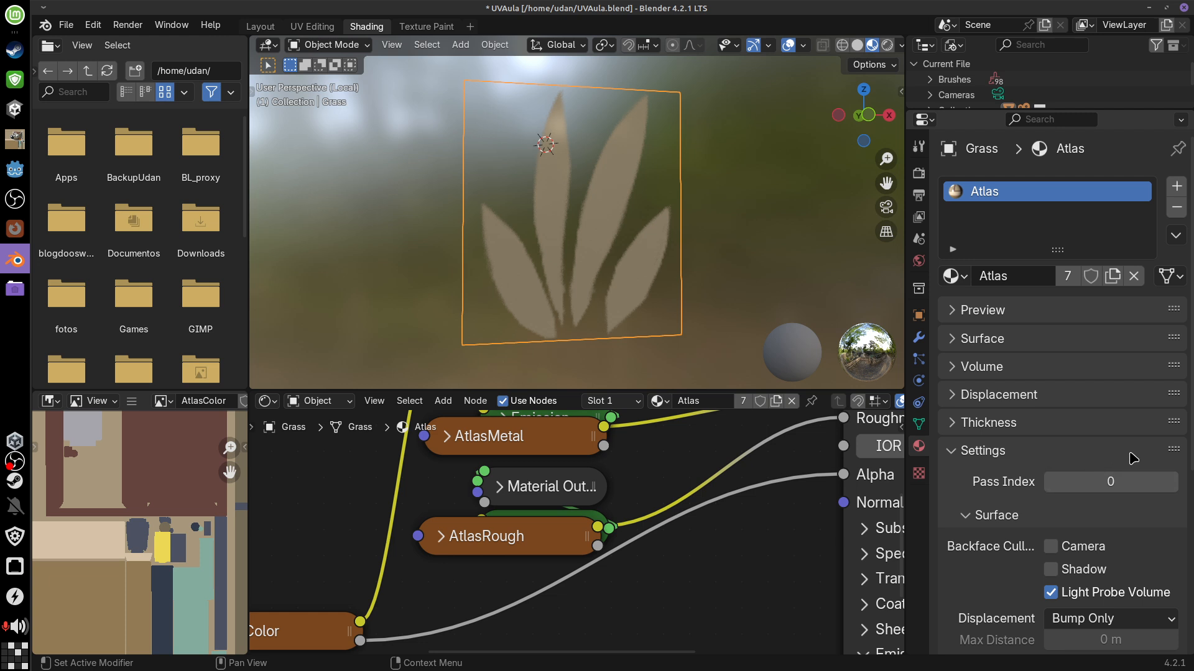
left_click_drag(1189, 444, 1189, 599)
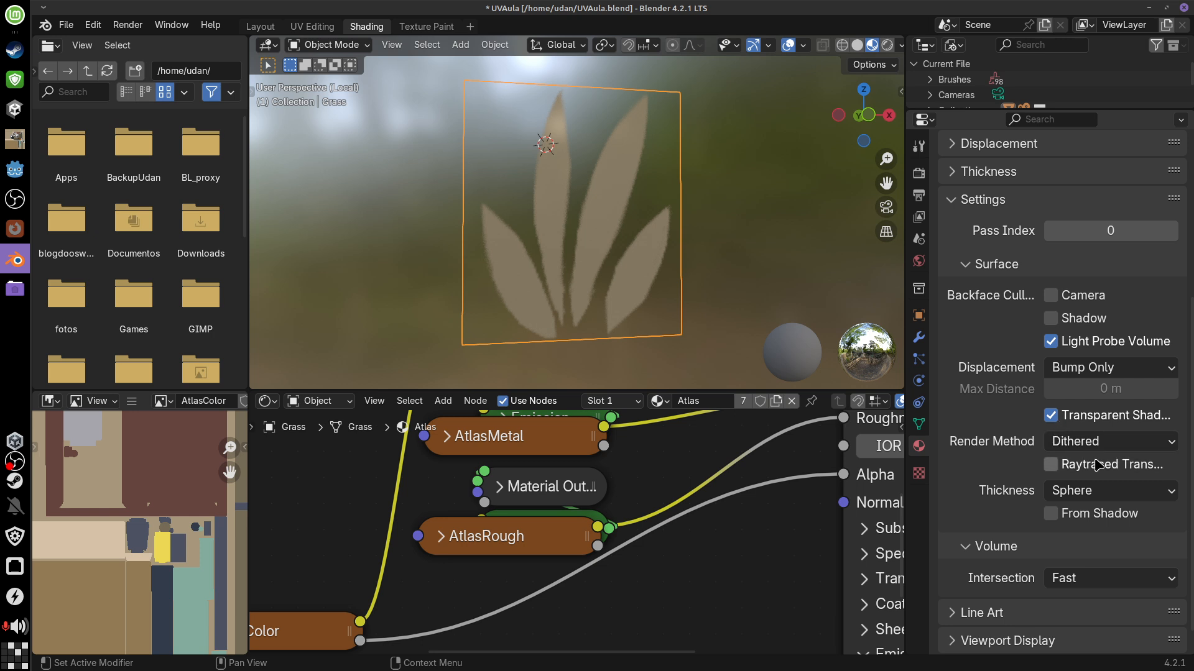
left_click(1117, 446)
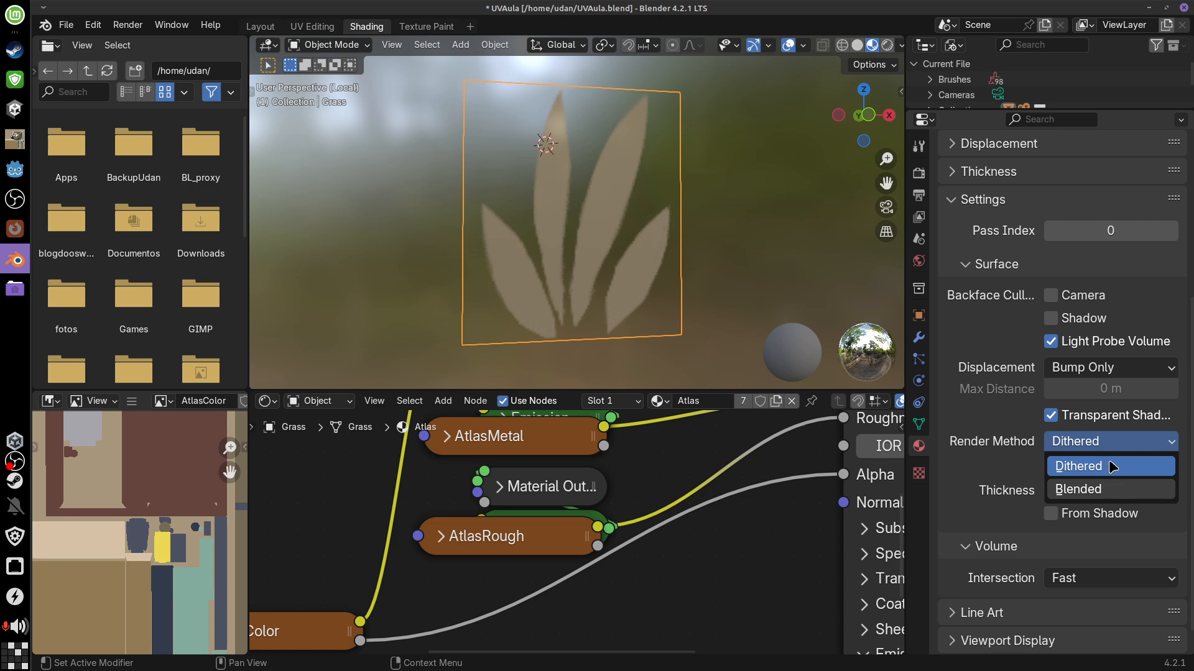
left_click(1084, 488)
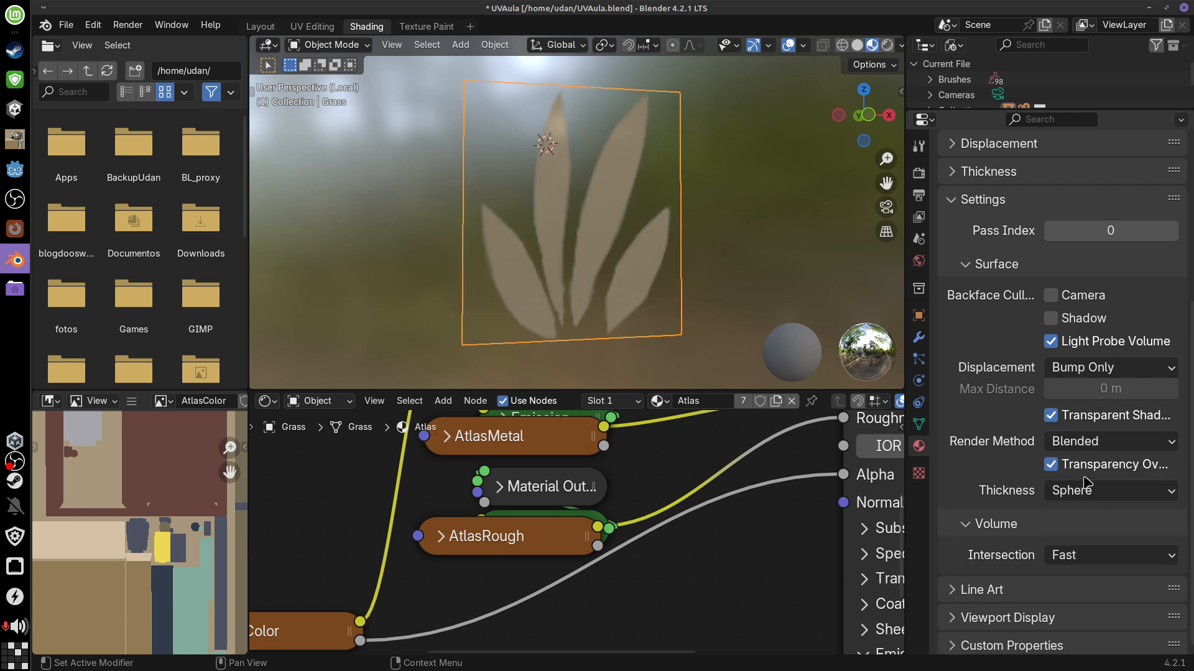
scroll(627, 275, "up", 6)
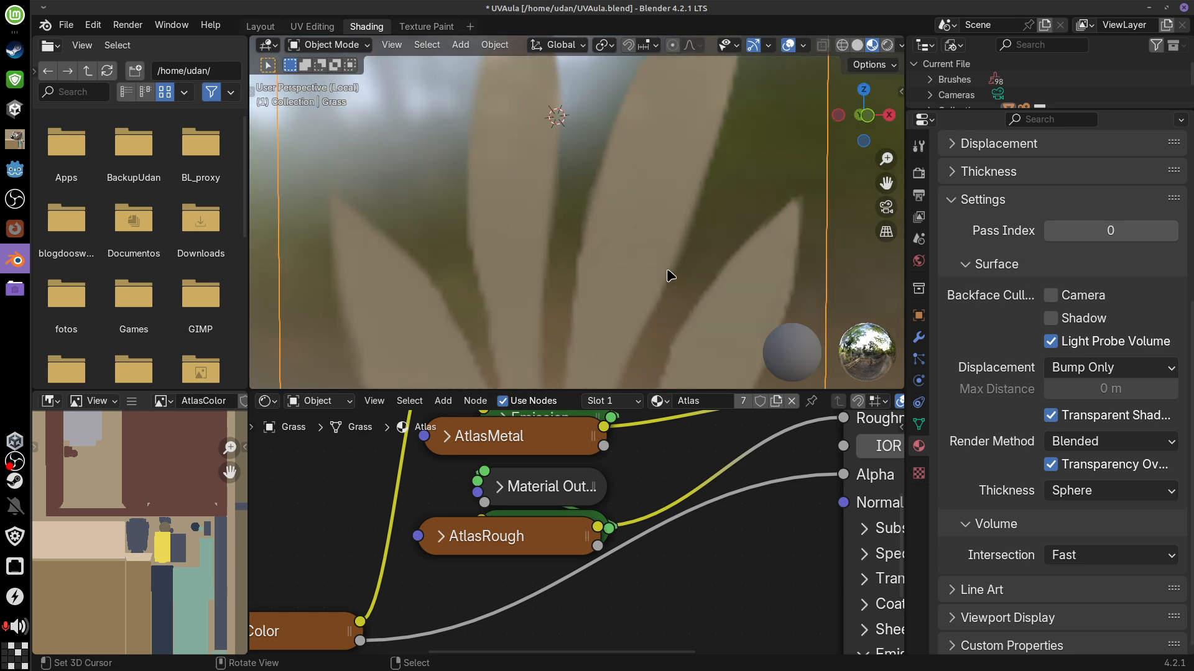
scroll(670, 276, "up", 2)
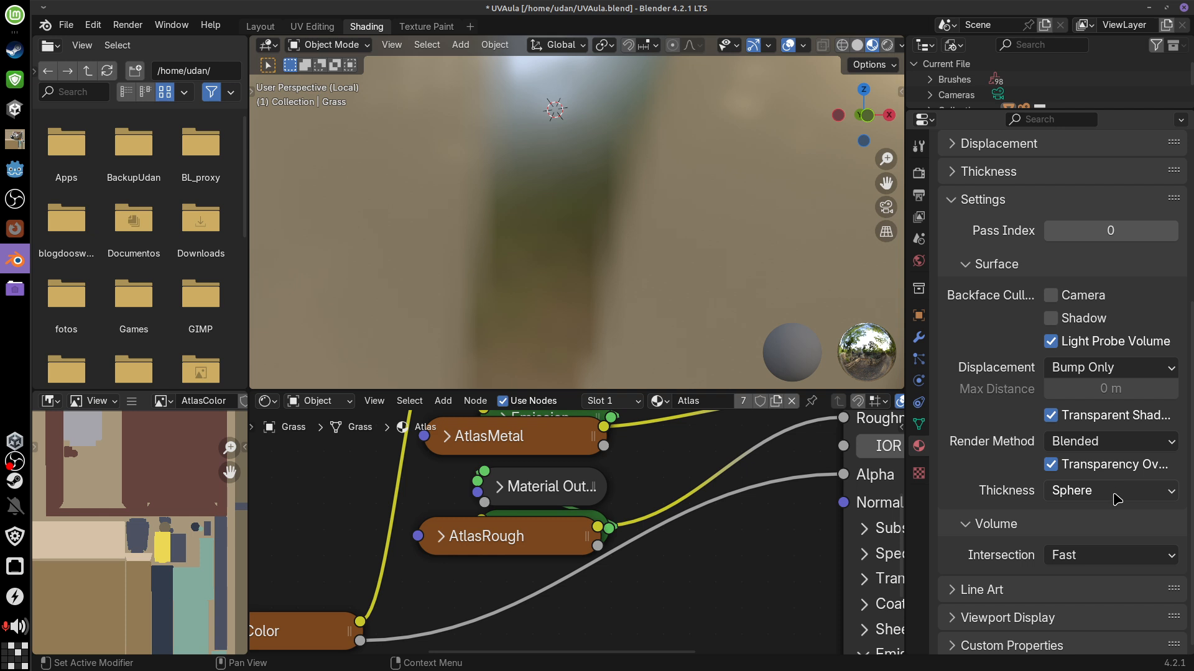
Set the Atlas material's render method back to Dithered and examine the blade edges from several distances and angles
left_click(1117, 441)
left_click(1111, 466)
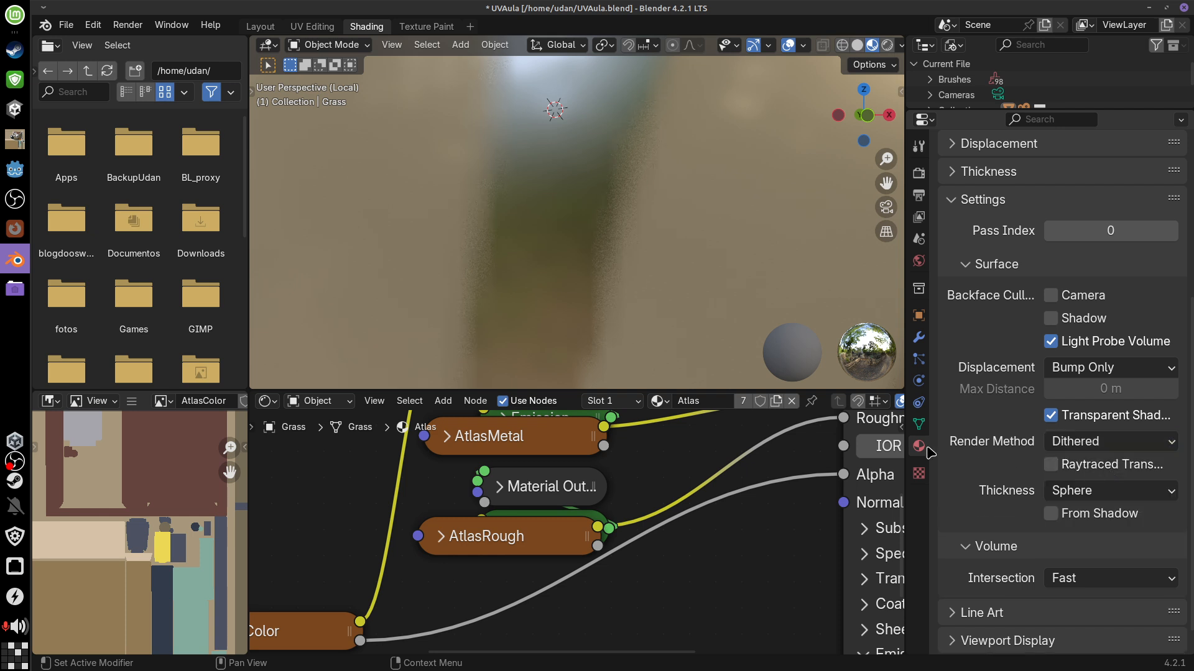
mouse_move(653, 181)
middle_mouse_down()
mouse_move(664, 232)
mouse_move(673, 230)
mouse_move(641, 170)
middle_mouse_up()
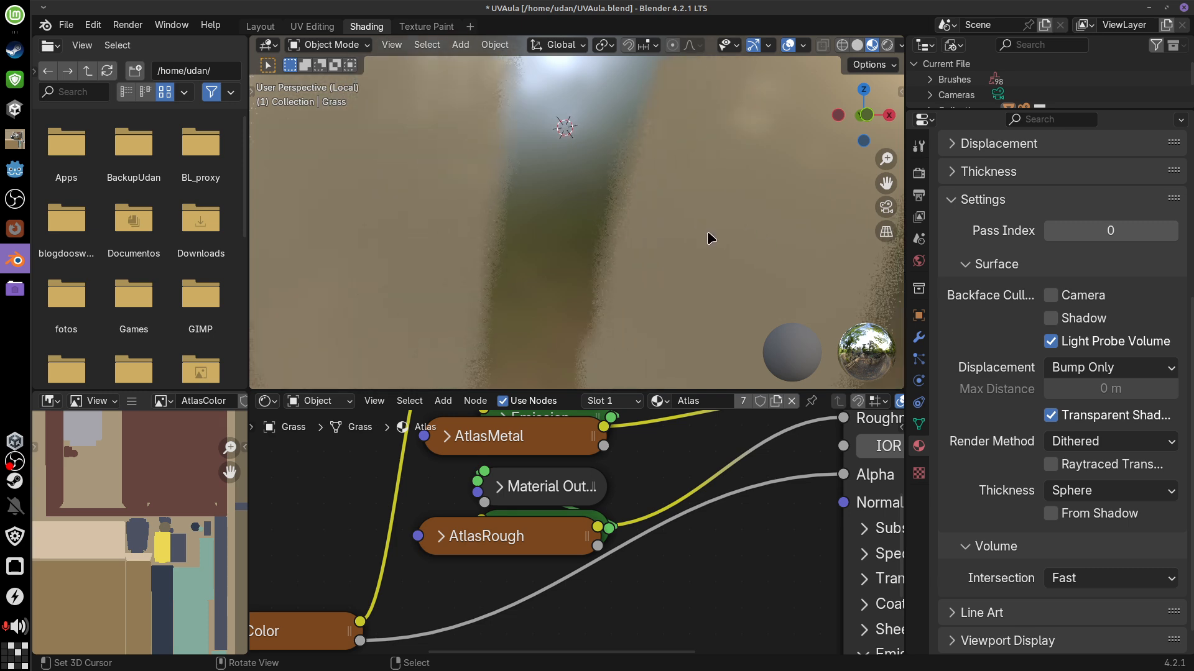
middle_click_drag(708, 245, 746, 272)
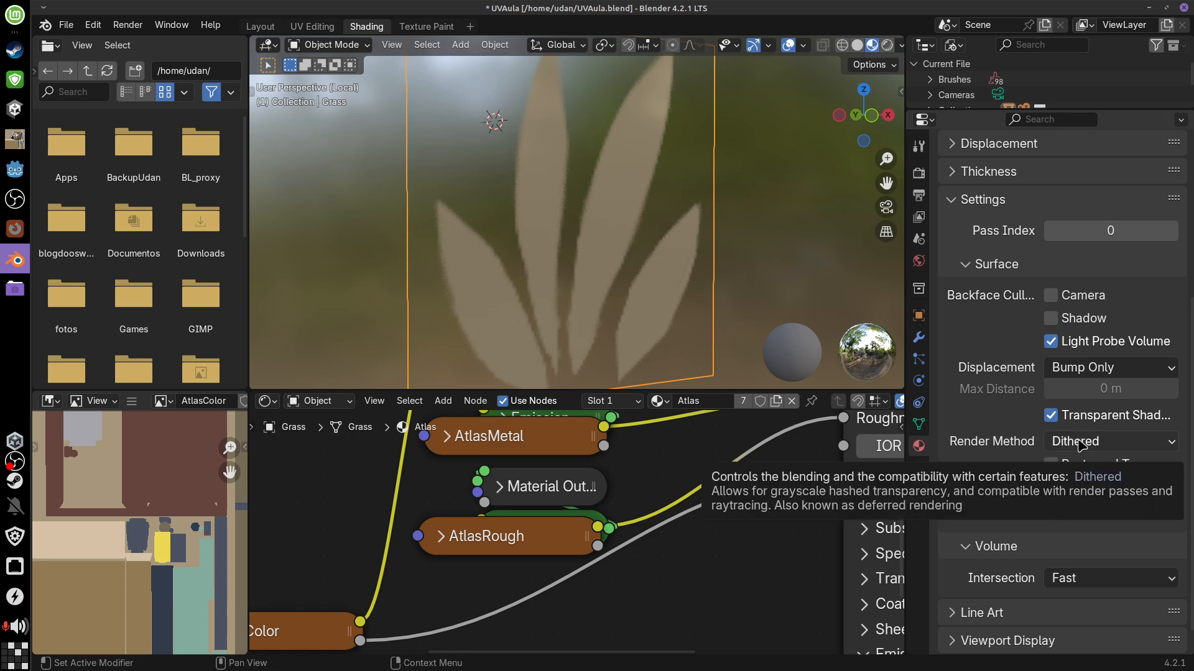
middle_click_drag(667, 609, 691, 582)
mouse_move(679, 277)
middle_mouse_down()
mouse_move(664, 252)
mouse_move(687, 279)
middle_mouse_up()
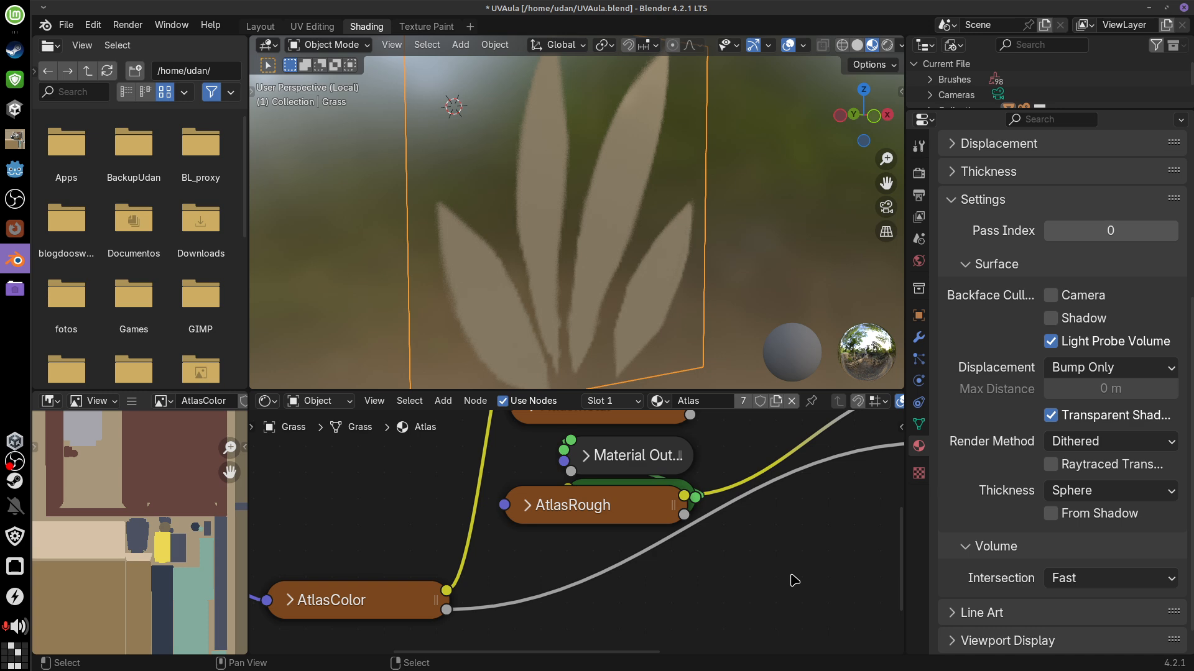
mouse_move(727, 540)
middle_mouse_down()
mouse_move(749, 517)
mouse_move(745, 529)
middle_mouse_up()
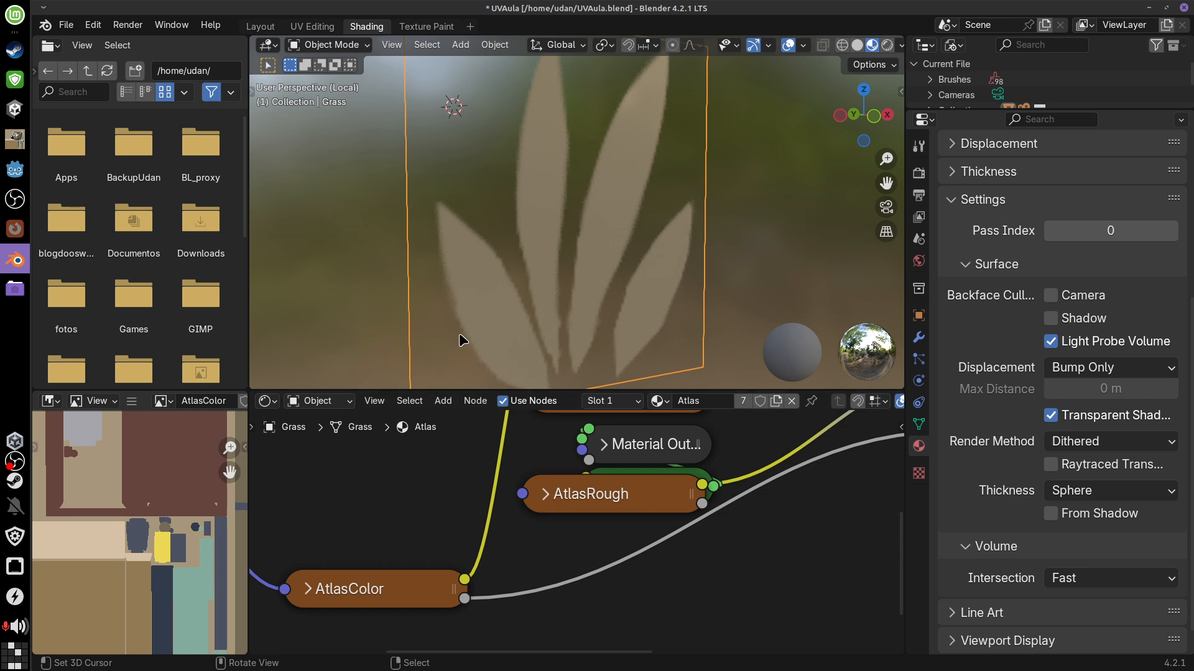
Back in the Texture Paint workspace, turn off the brush's Affect Alpha option and display the image with its color and alpha
left_click(440, 29)
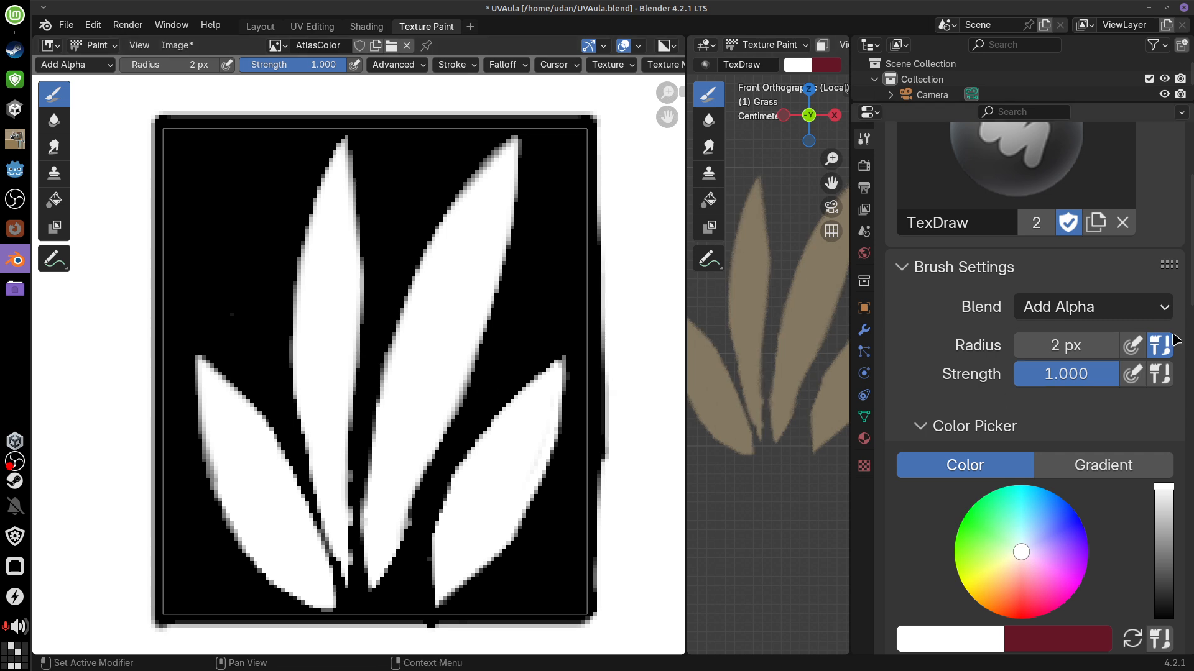
scroll(1029, 268, "down", 10)
scroll(1029, 269, "up", 3)
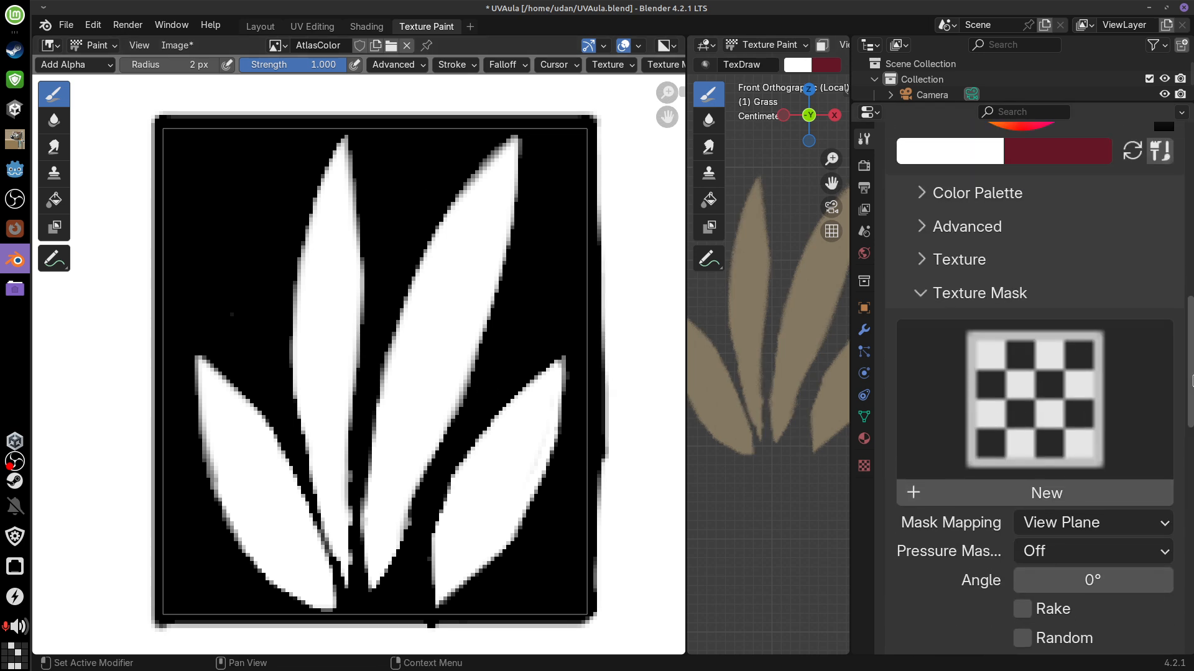
left_click(1036, 269)
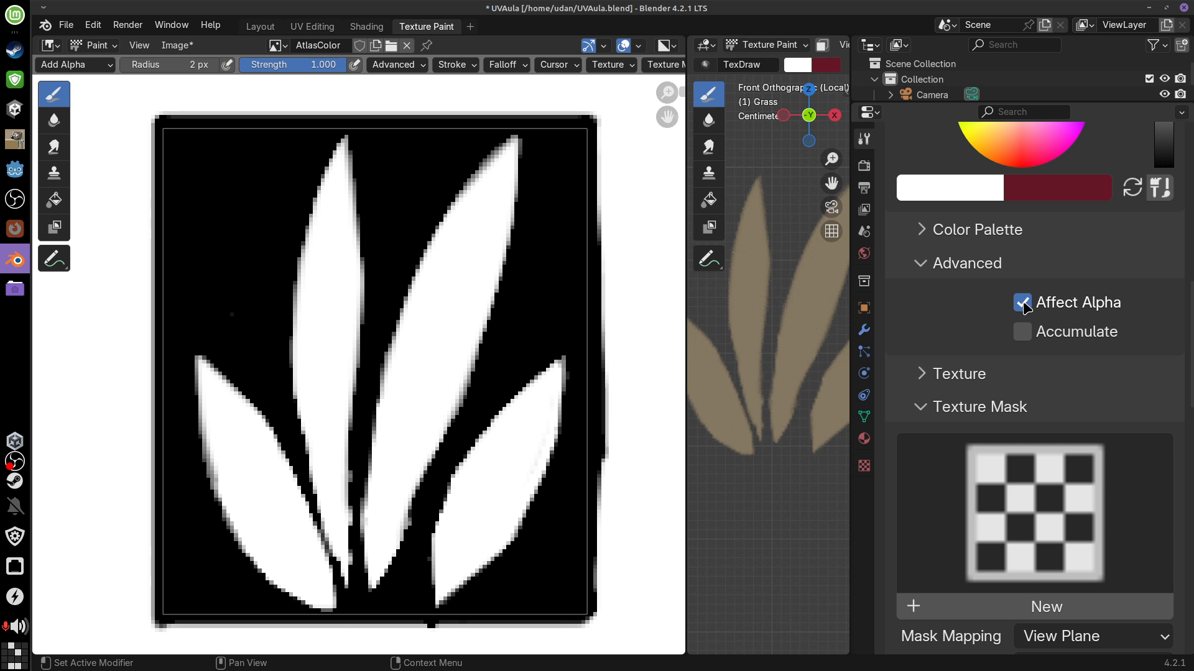
left_click(1023, 303)
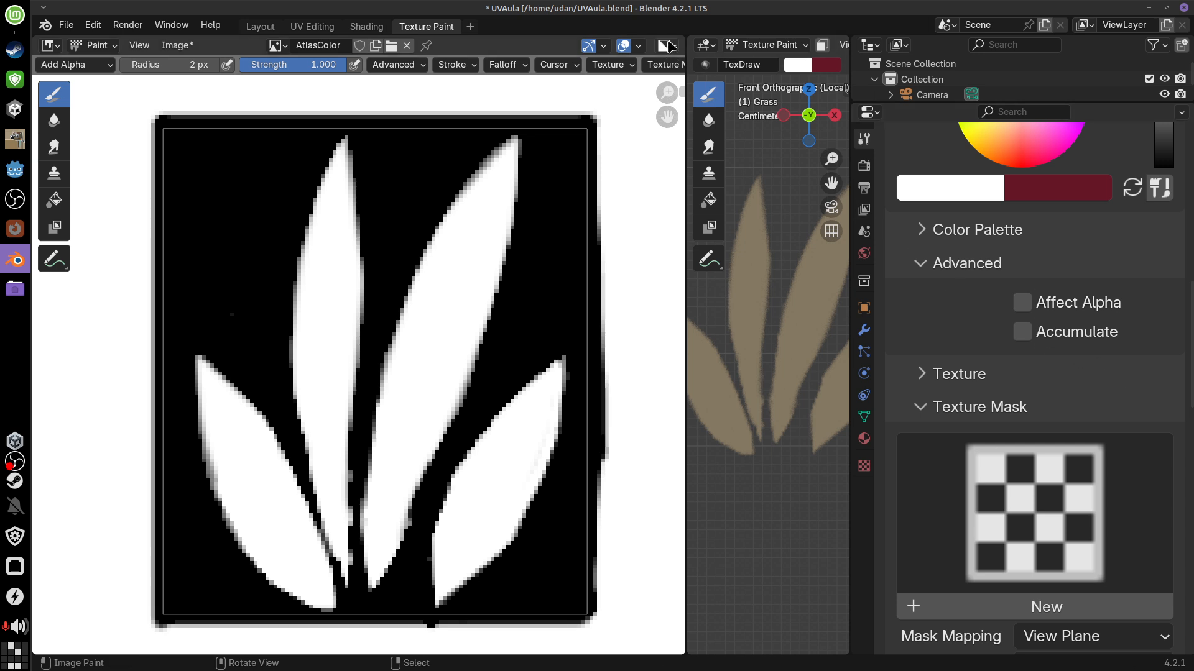
left_click(669, 46)
left_click(749, 86)
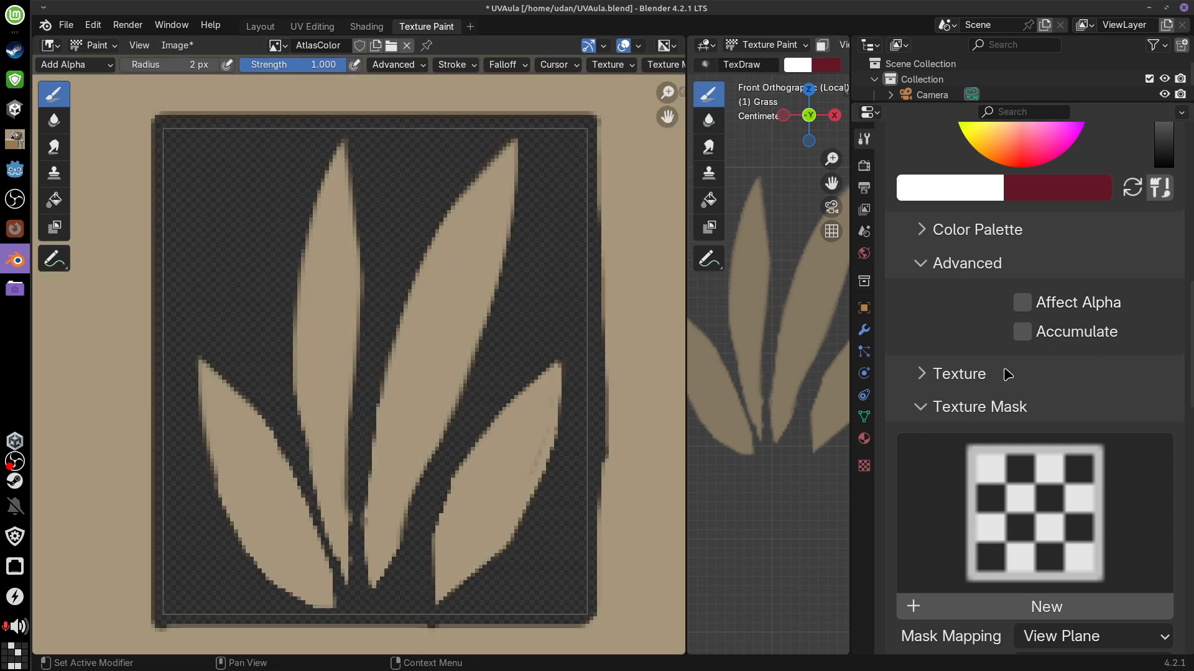
Change the brush color to a muted, medium-bright green
left_click_drag(1190, 385, 1190, 310)
left_click_drag(1017, 434, 973, 408)
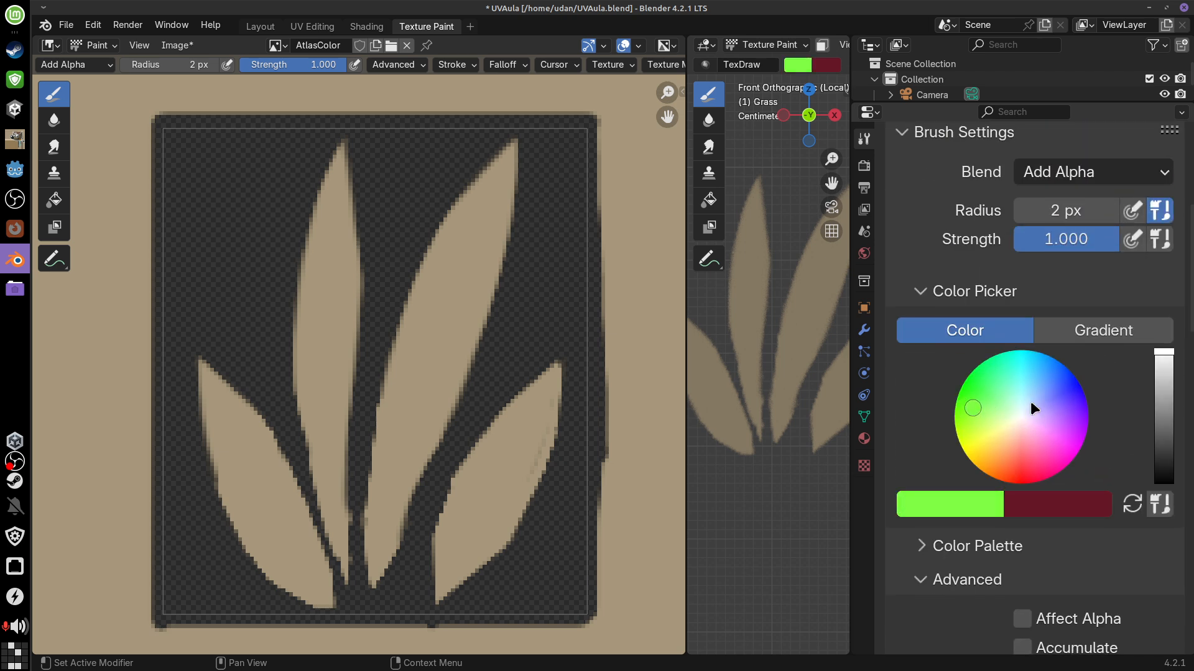
left_click_drag(1162, 373, 1163, 396)
left_click(993, 417)
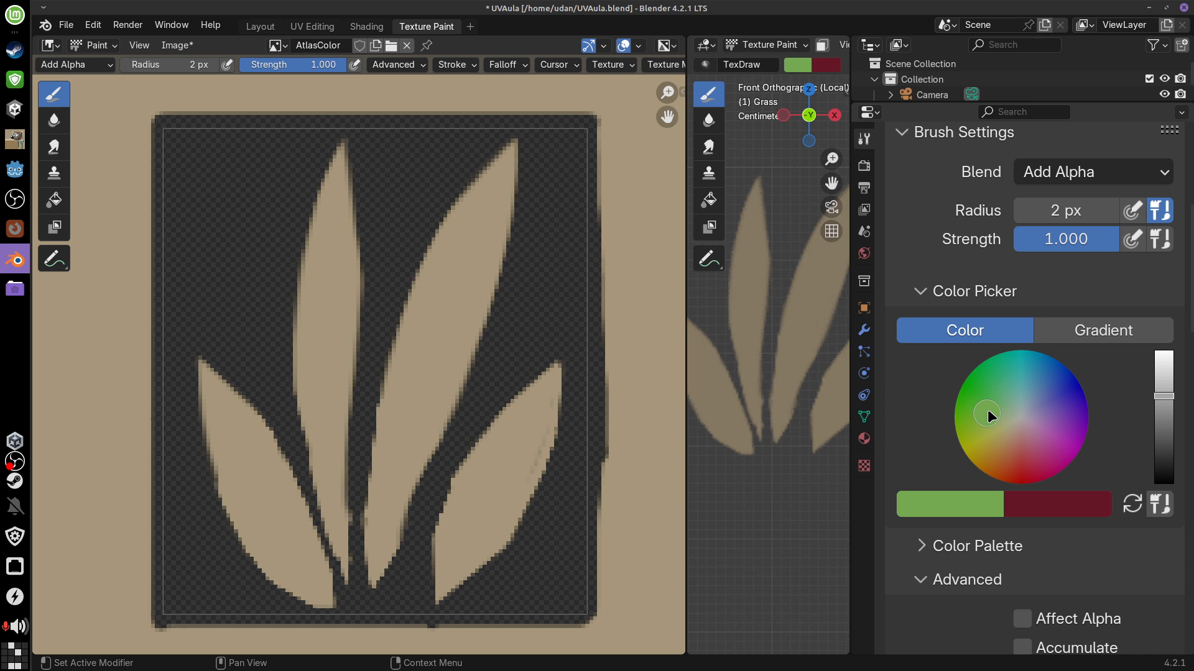
Shift the brush color to a slightly cooler green and set the brush's blend mode to Mix
left_click_drag(990, 415, 995, 402)
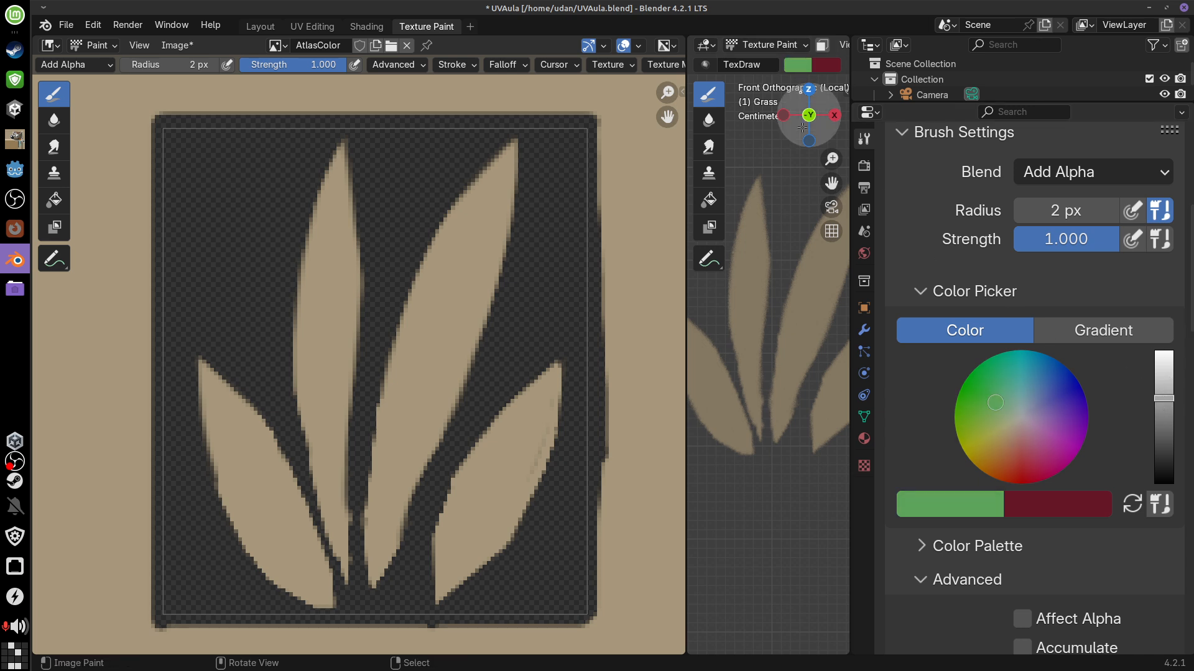
left_click_drag(687, 276, 588, 274)
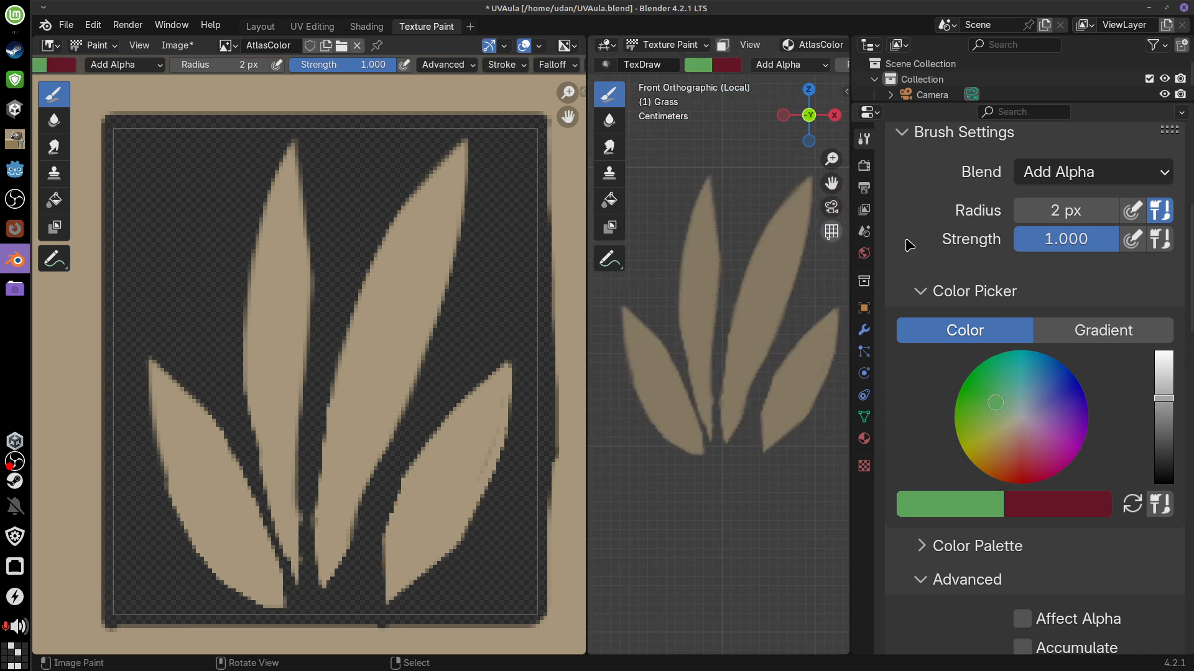
scroll(1189, 306, "up", 1)
scroll(1189, 306, "up", 4)
left_click(1106, 338)
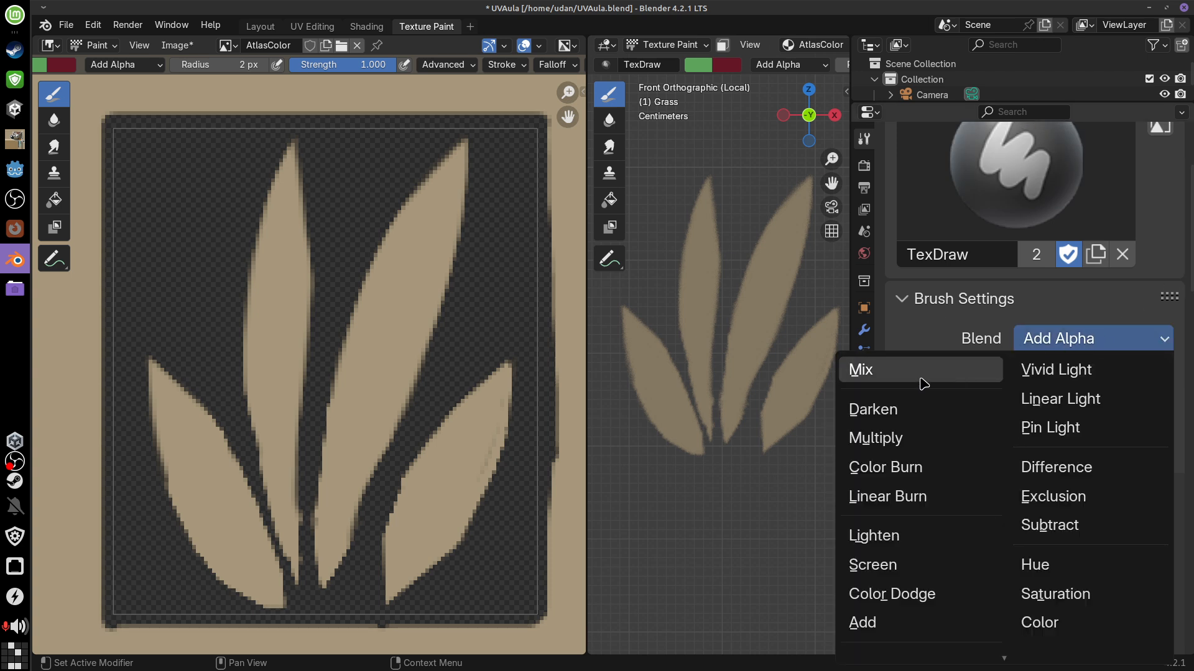
left_click(914, 373)
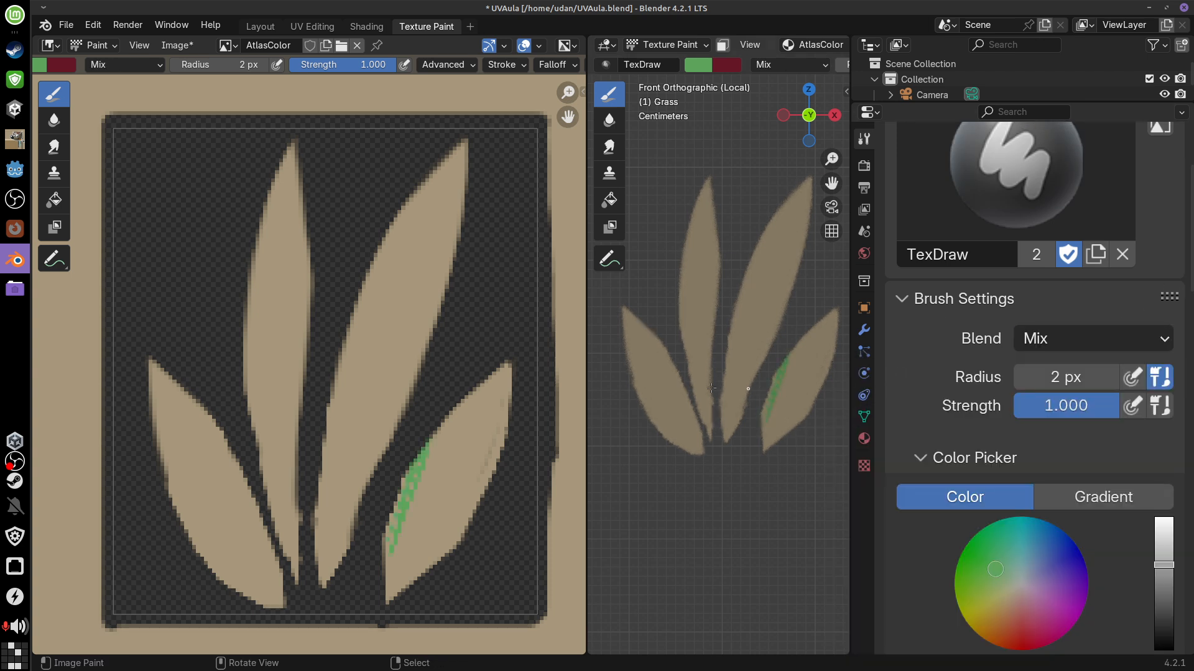
Try painting green over the small right blade in the image editor, undo the stroke, and check the brush's Advanced options
mouse_move(454, 488)
left_mouse_down()
mouse_move(475, 389)
mouse_move(507, 491)
left_mouse_up()
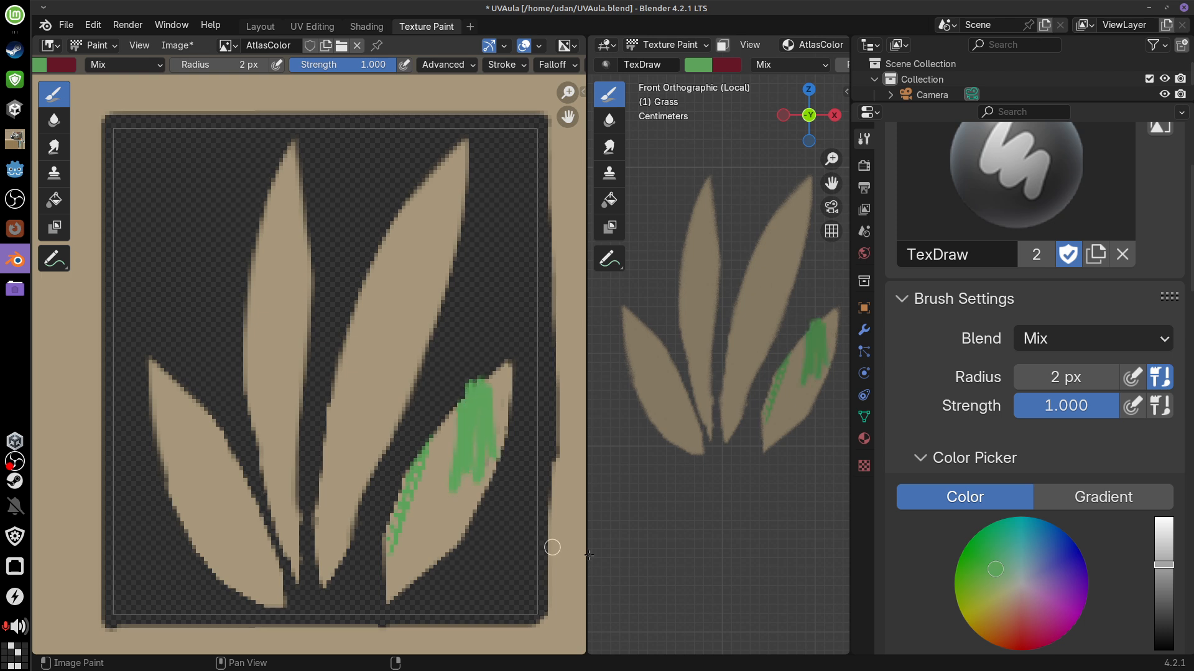
key("ctrl+z")
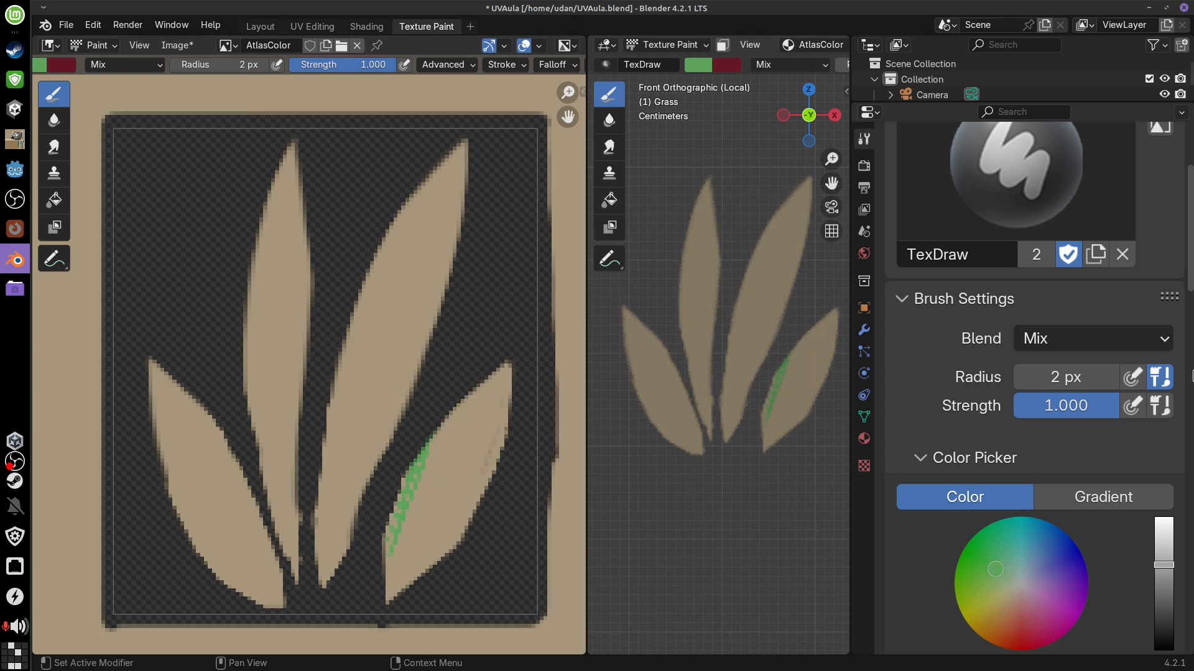
scroll(1190, 379, "down", 10)
scroll(1060, 386, "up", 4)
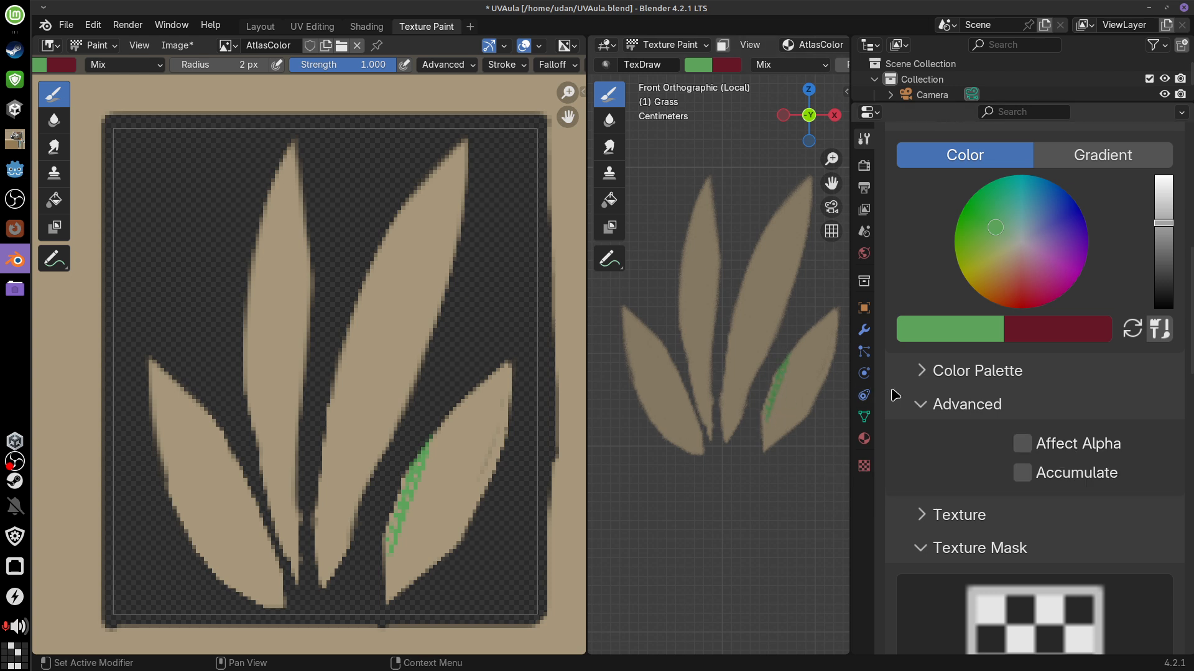
left_click_drag(1190, 383, 1192, 296)
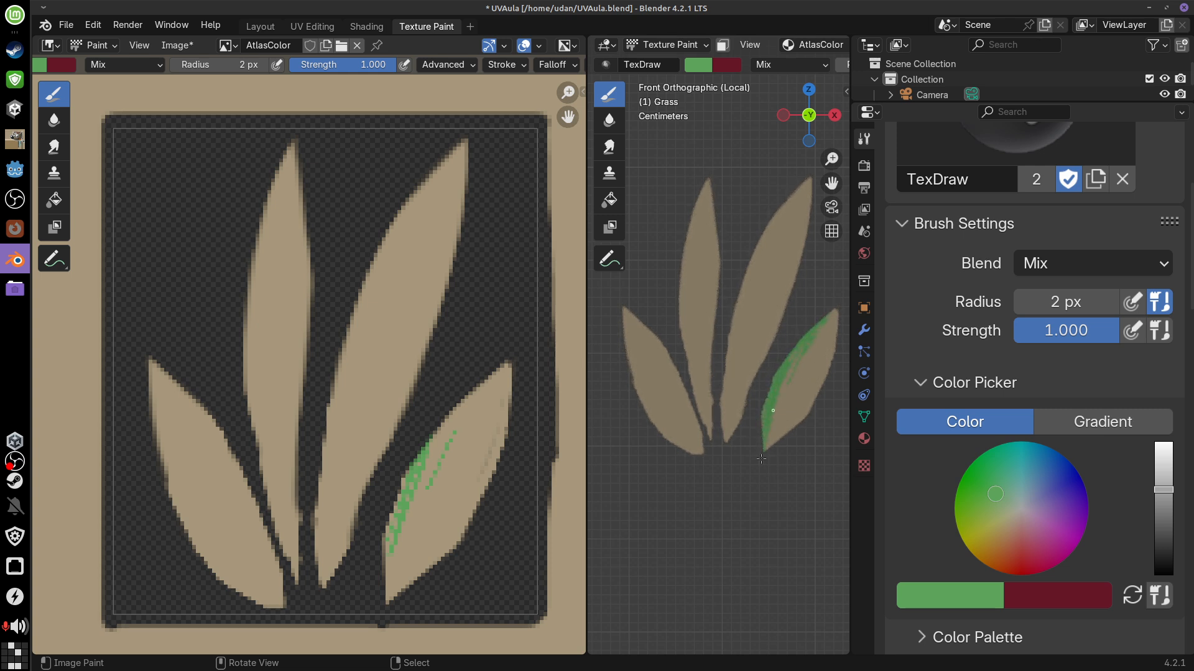
Paint the small right blade green on the model in the 3D viewport, enlarging the brush radius to 17 px
left_click_drag(794, 377, 769, 225)
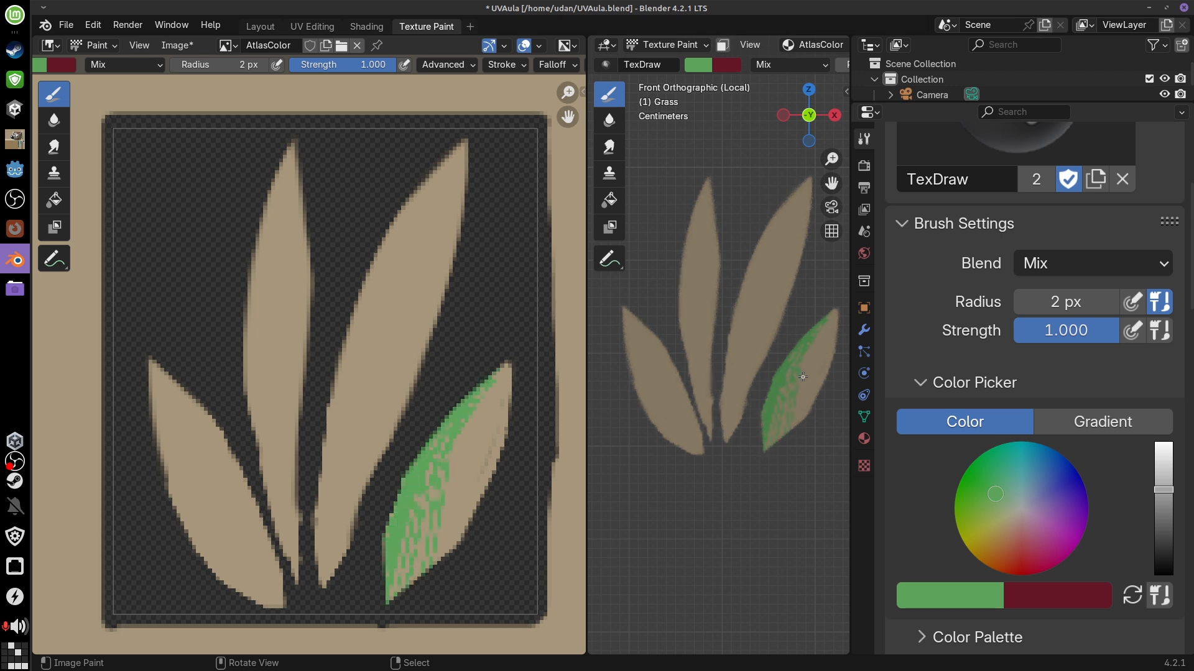
key("bracketright")
key("bracketright")
key("bracketright")
key("bracketright")
key("bracketright")
key("bracketright")
key("bracketright")
key("bracketright")
key("bracketright")
key("bracketright")
key("bracketright")
mouse_move(799, 389)
left_mouse_down()
mouse_move(772, 448)
mouse_move(788, 387)
mouse_move(837, 314)
left_mouse_up()
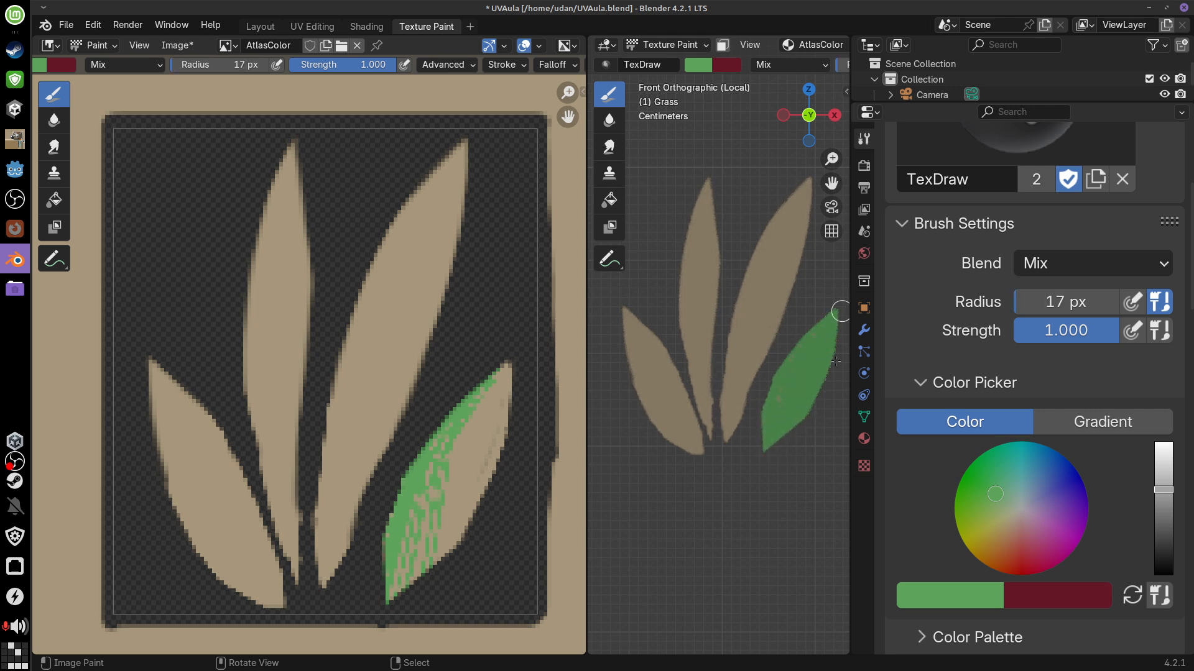
Paint the two tall blades and the small left blade green on the model in the 3D viewport
mouse_move(765, 355)
left_mouse_down()
mouse_move(714, 426)
mouse_move(782, 214)
mouse_move(791, 274)
left_mouse_up()
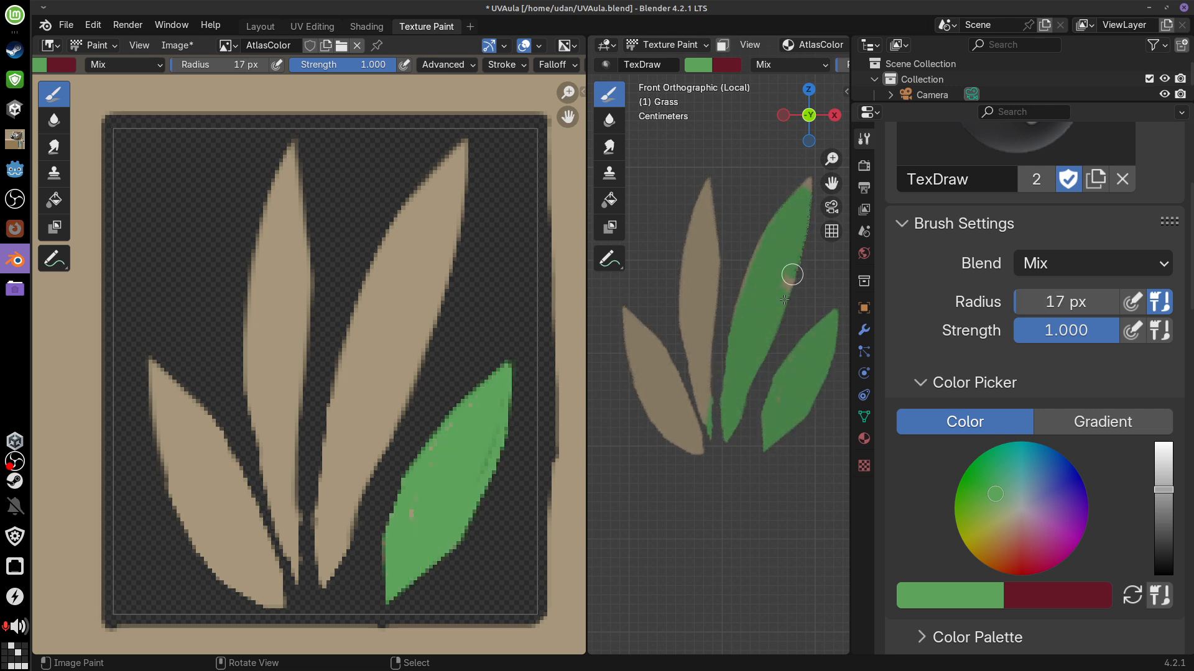
left_click_drag(714, 338, 706, 216)
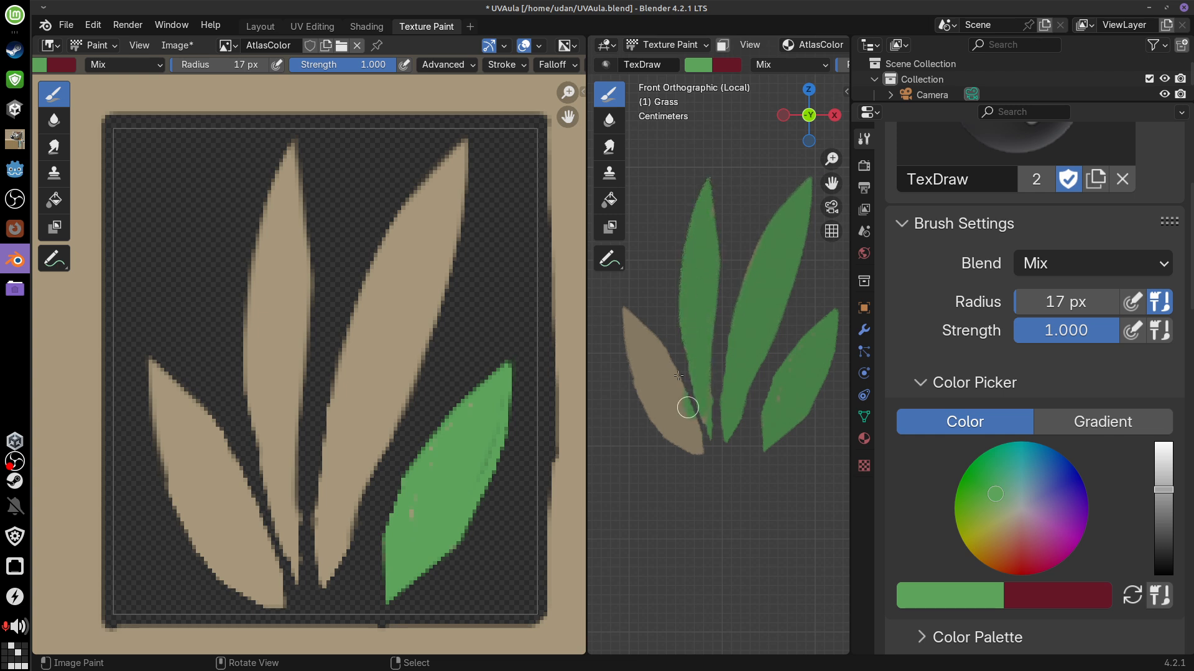
mouse_move(687, 405)
left_mouse_down()
mouse_move(666, 333)
mouse_move(660, 435)
mouse_move(626, 300)
left_mouse_up()
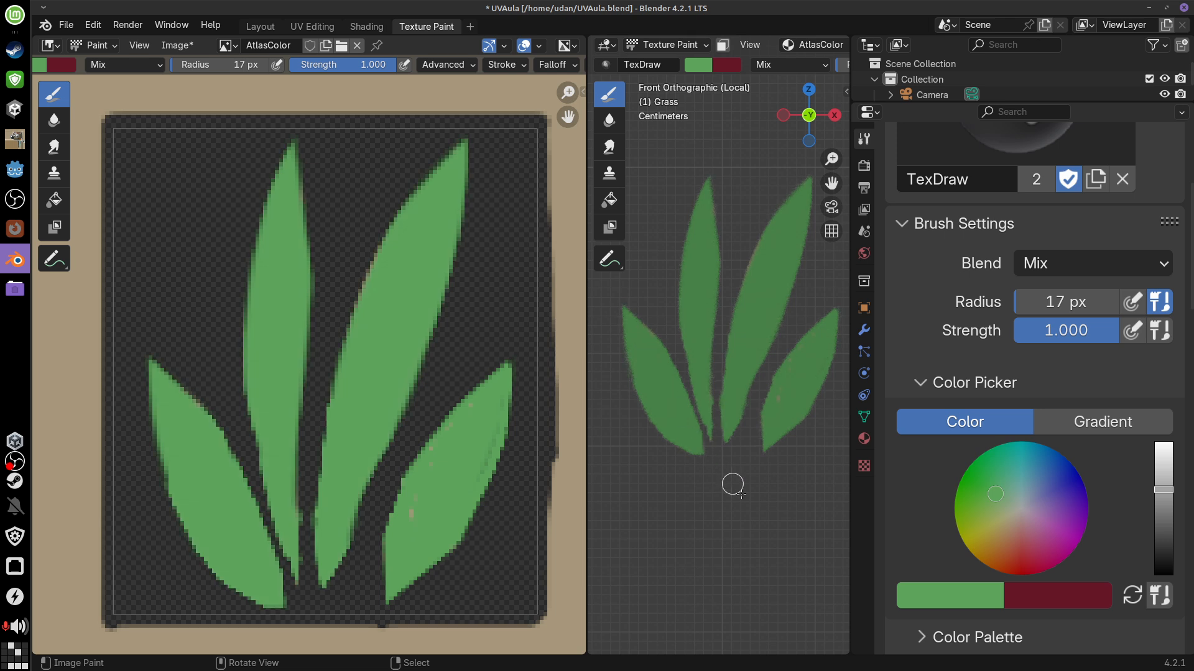
Try a green stroke between two blades in the image editor, undo it, and compare the brush's Advanced options in both editors
left_click_drag(421, 317, 442, 403)
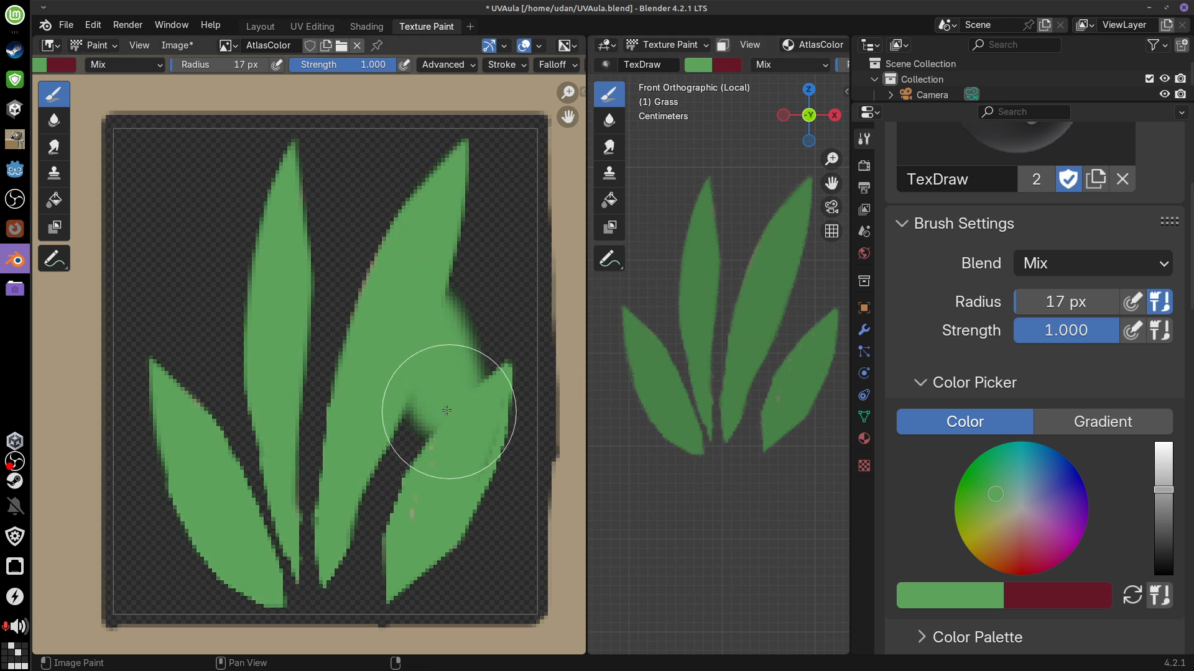
key("ctrl+z")
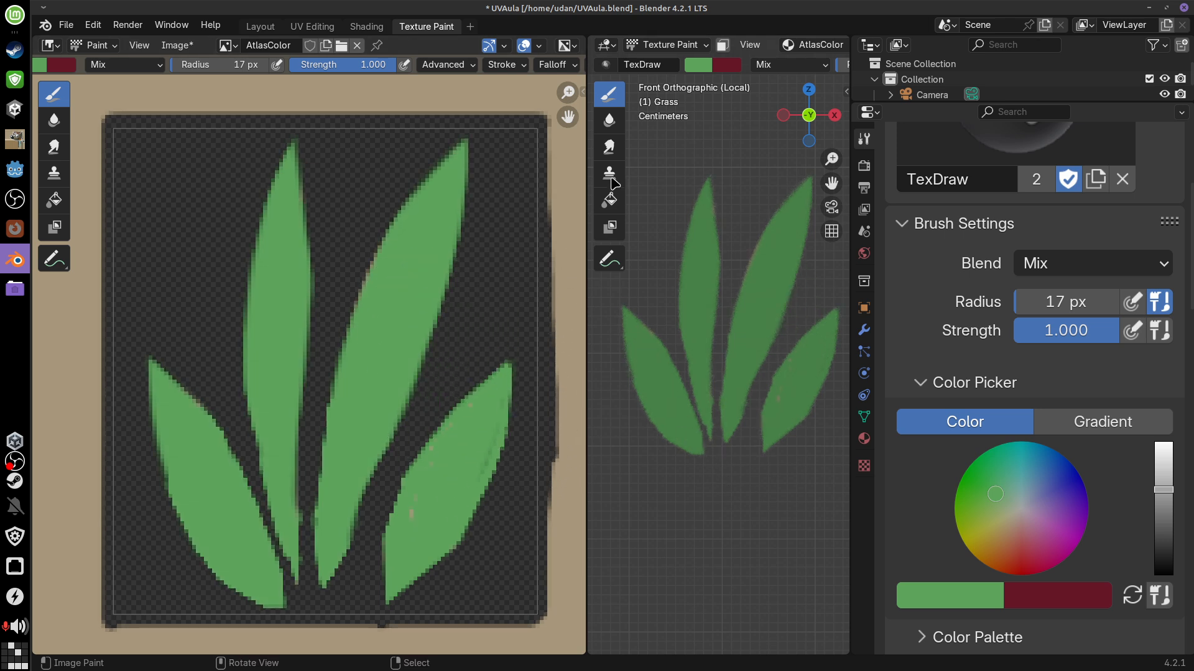
left_click(584, 89)
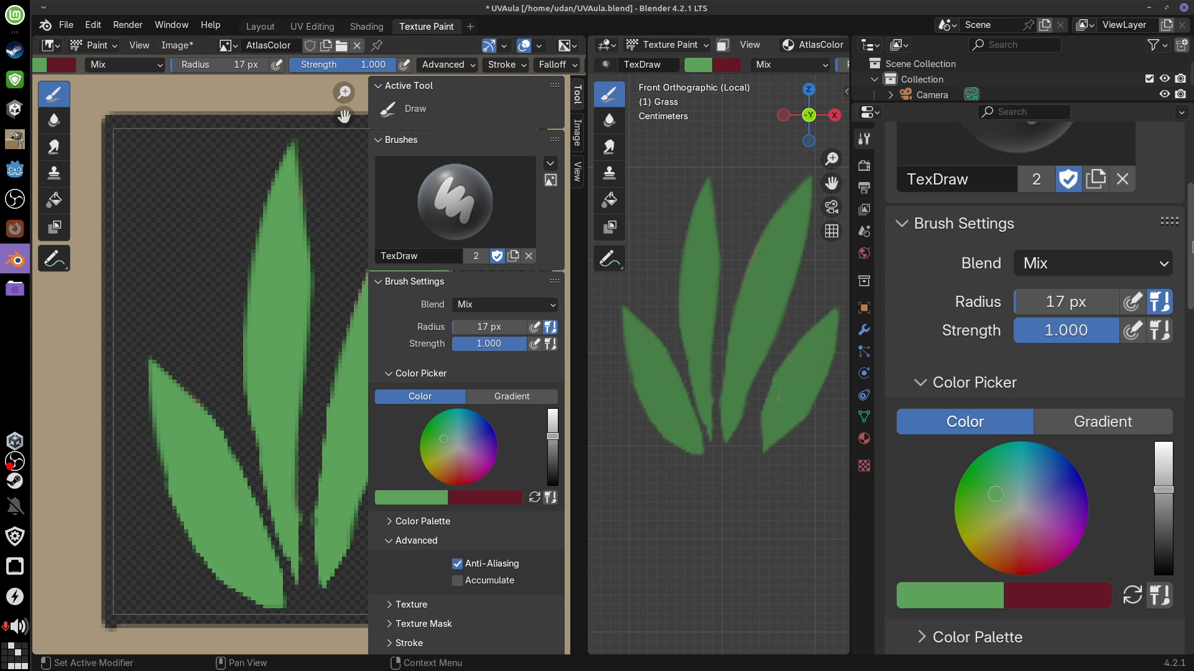
scroll(1188, 342, "down", 10)
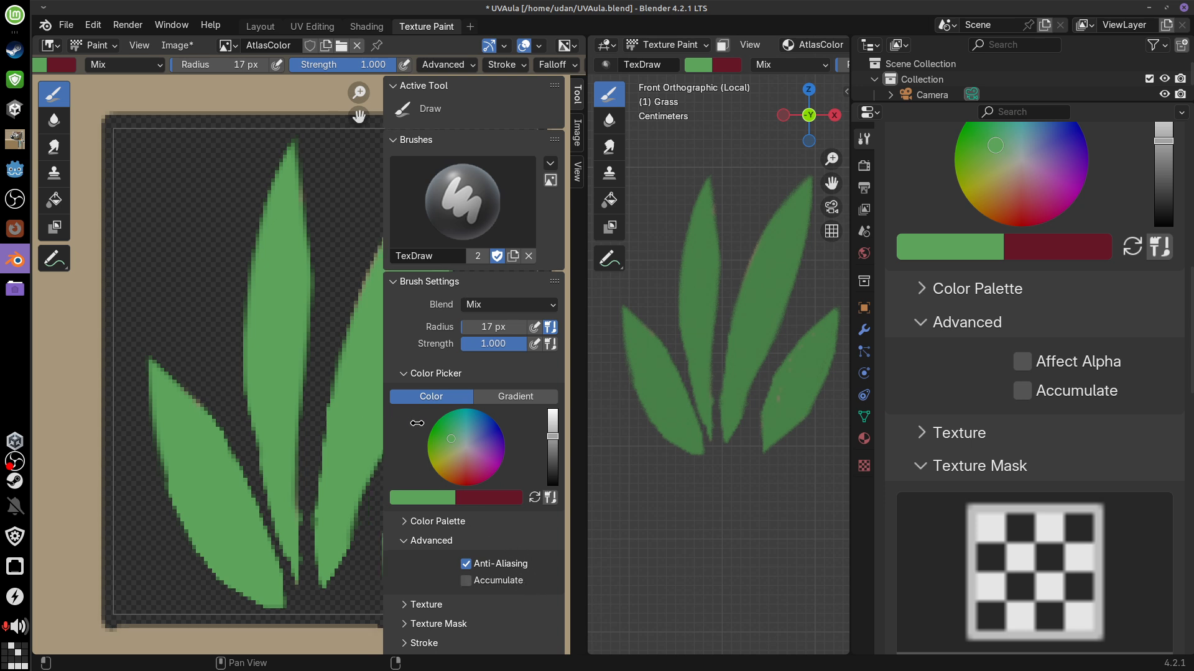
left_click_drag(368, 421, 578, 411)
Set the brush color to a lighter green with hue 0.301, saturation 0.483 and value 0.747
left_click(698, 64)
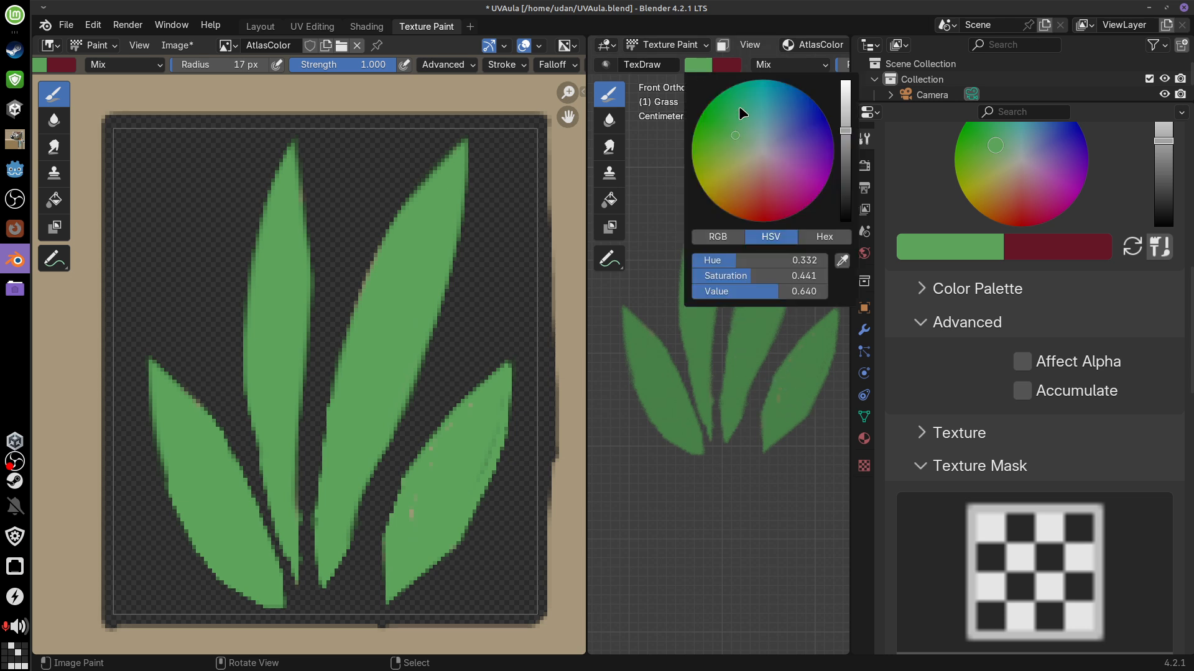
left_click_drag(852, 132, 846, 116)
left_click(728, 142)
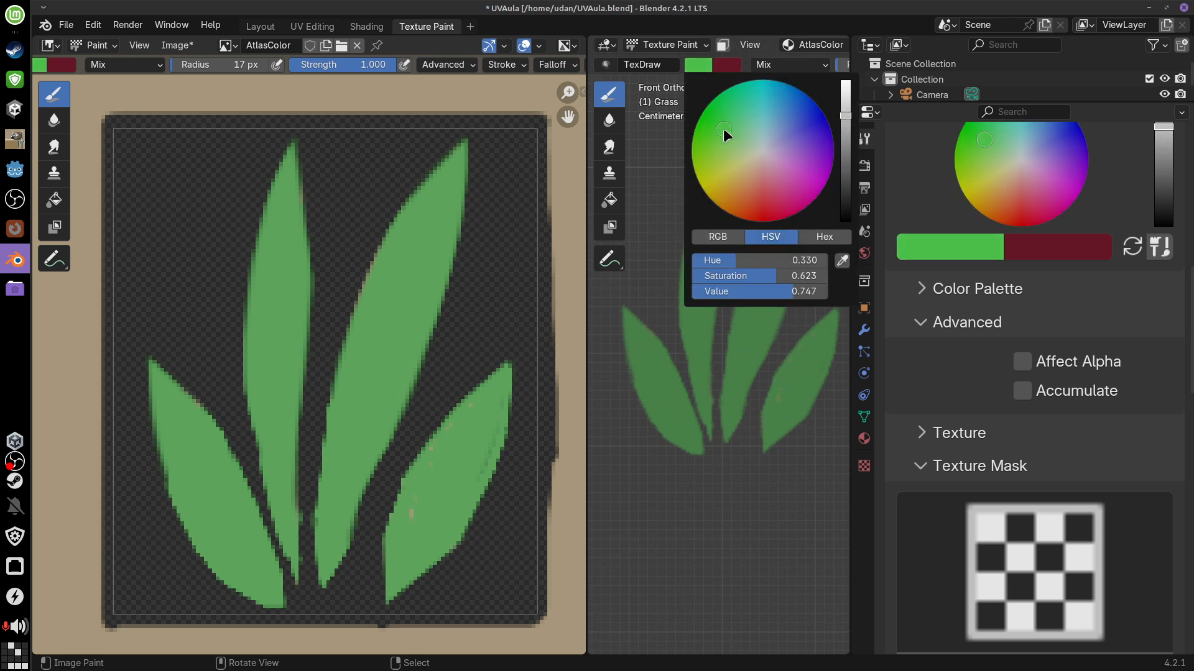
Paint light green highlights along the tips and upper edges of all four grass blades in the 3D viewport
mouse_move(697, 228)
left_mouse_down()
mouse_move(712, 176)
mouse_move(688, 304)
left_mouse_up()
mouse_move(713, 180)
left_mouse_down()
mouse_move(722, 295)
mouse_move(717, 251)
mouse_move(720, 284)
left_mouse_up()
left_click_drag(624, 309, 641, 401)
mouse_move(621, 306)
left_mouse_down()
mouse_move(633, 379)
mouse_move(646, 379)
left_mouse_up()
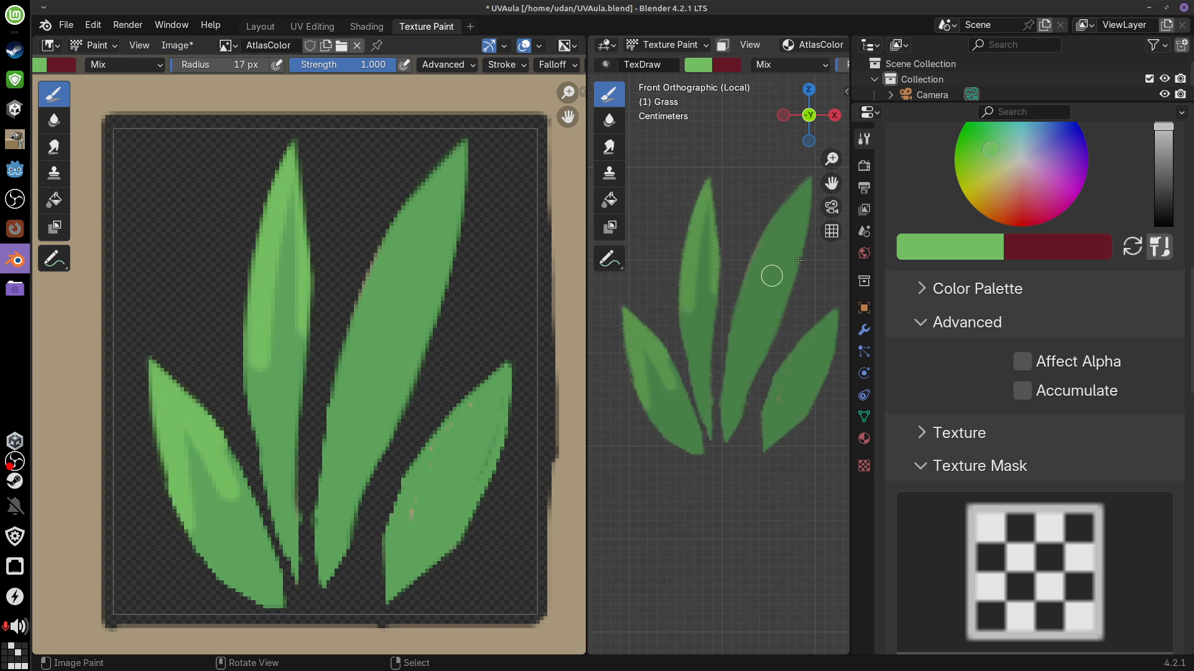
mouse_move(802, 186)
left_mouse_down()
mouse_move(749, 264)
mouse_move(803, 200)
mouse_move(781, 311)
mouse_move(802, 380)
left_mouse_up()
left_click_drag(830, 317, 802, 416)
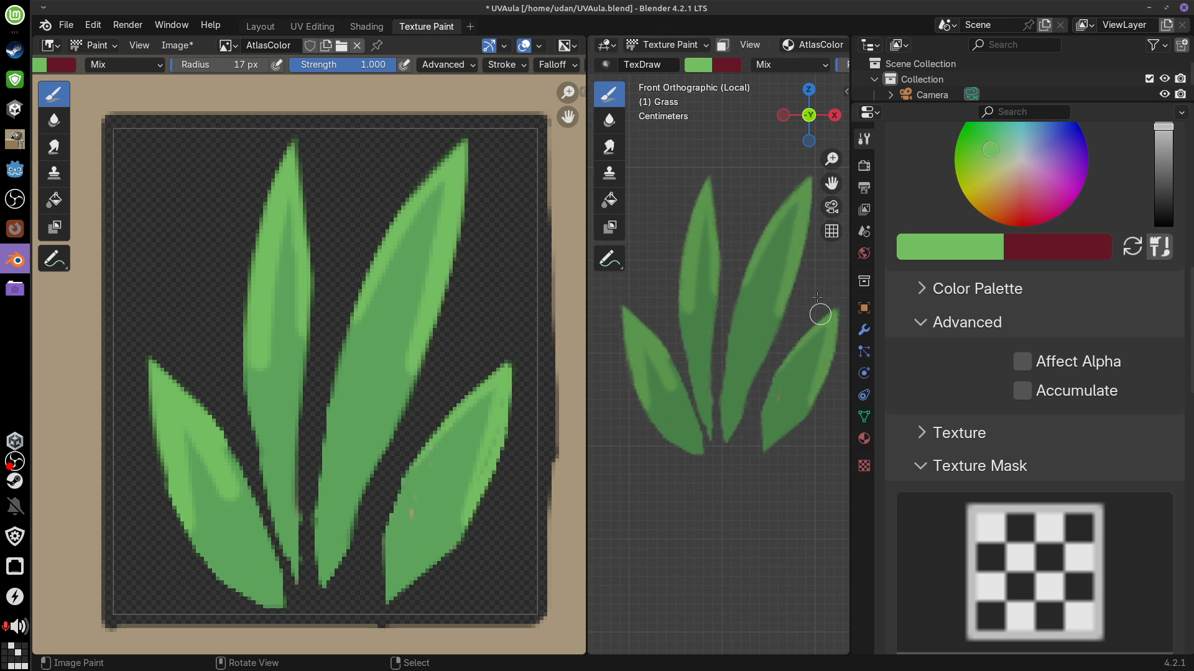
left_click_drag(805, 214, 753, 360)
Try a darker grayish-green stroke with hue 0.271 and saturation 0.295 down the tall right blade, and undo it
left_click(699, 65)
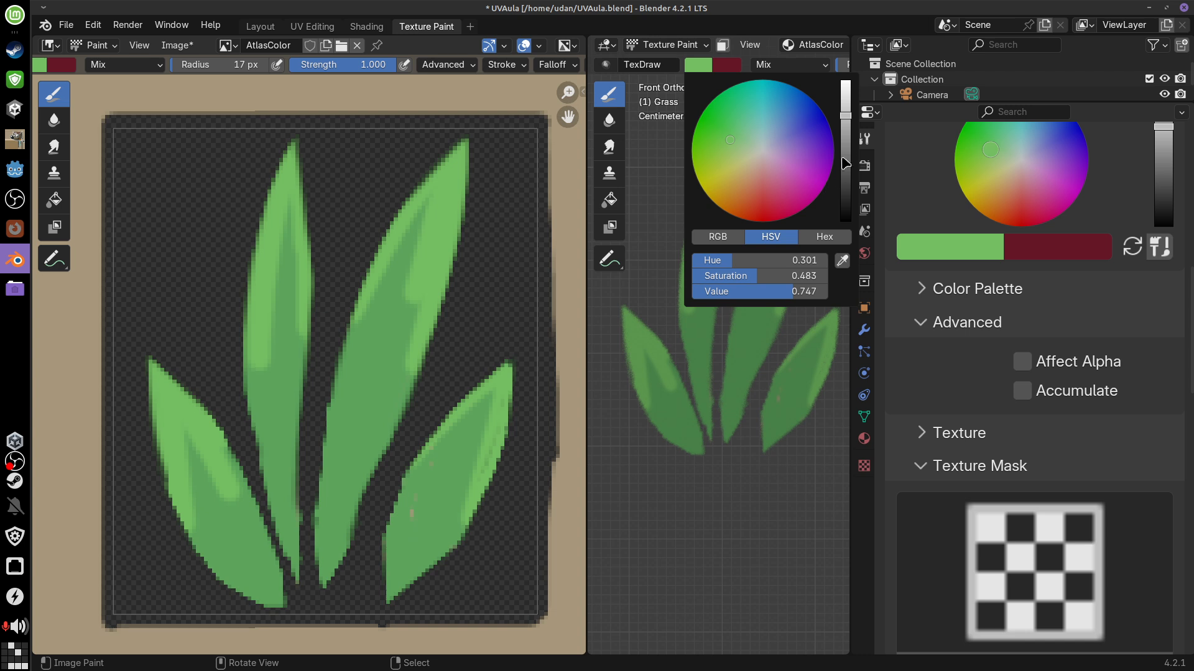
left_click_drag(846, 164, 845, 139)
left_click_drag(715, 141, 741, 148)
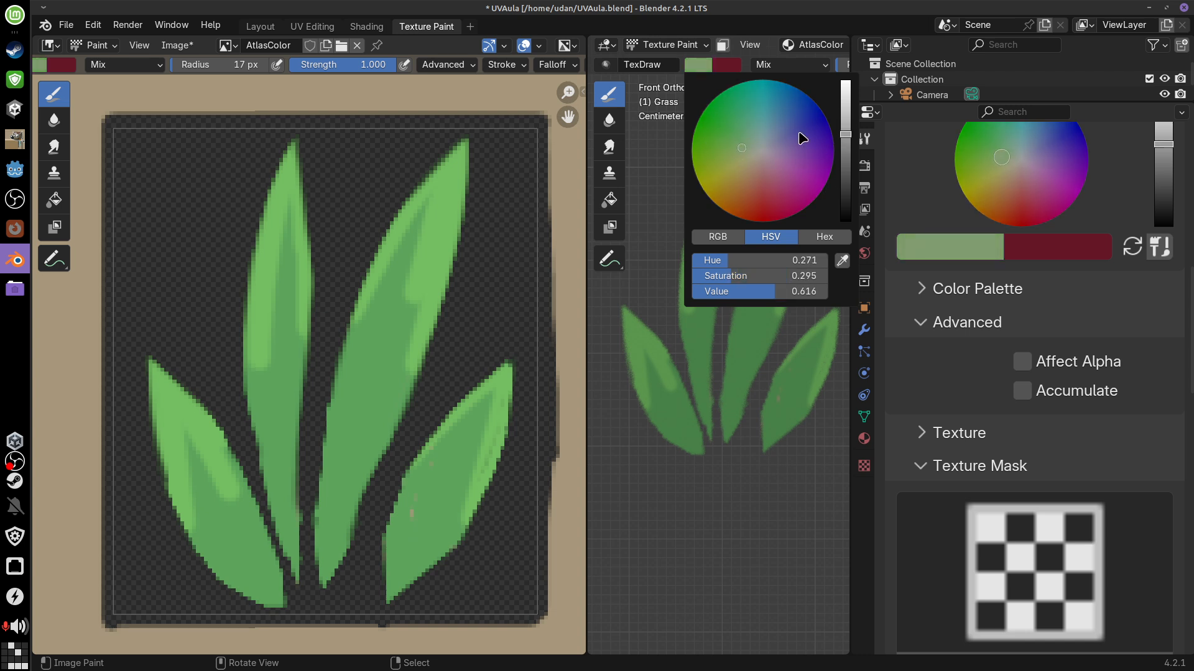
left_click_drag(846, 137, 846, 148)
left_click_drag(762, 283, 734, 428)
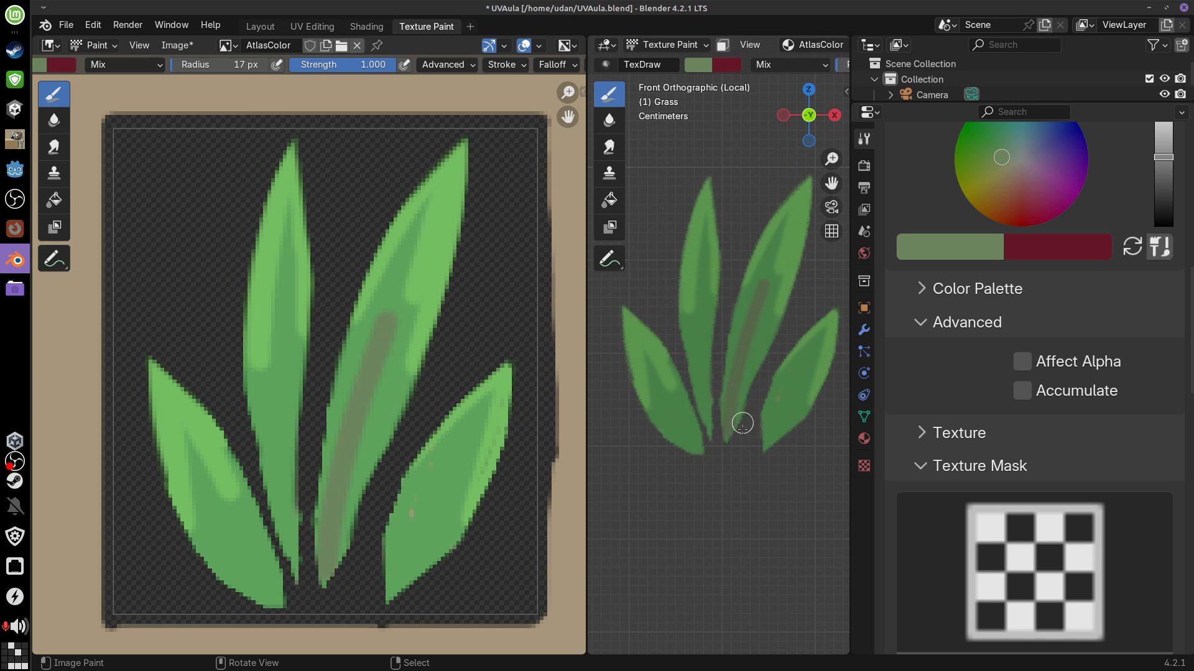
key("ctrl+z")
Set the brush color to a darker, more saturated green for shading the blades
left_click(707, 66)
left_click_drag(845, 148, 845, 155)
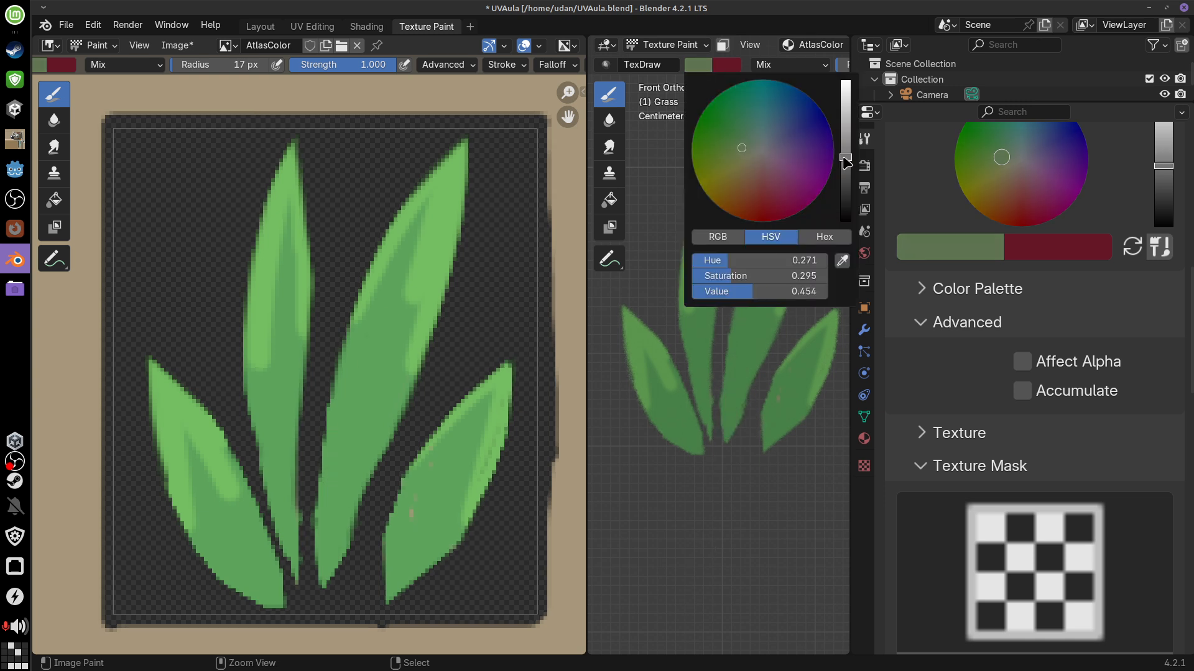
left_click_drag(741, 148, 730, 142)
Try dark green strokes from the base up the middle of the tall right blade, and undo them
left_click_drag(729, 439, 750, 326)
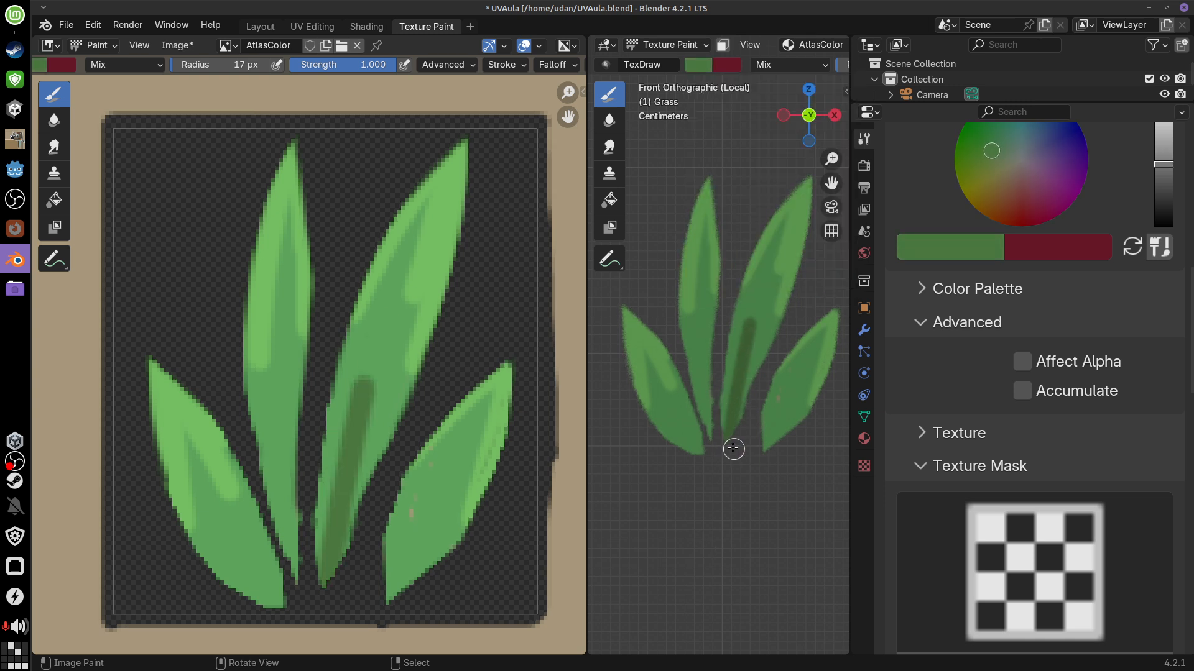
key("ctrl+z")
left_click_drag(725, 454, 765, 306)
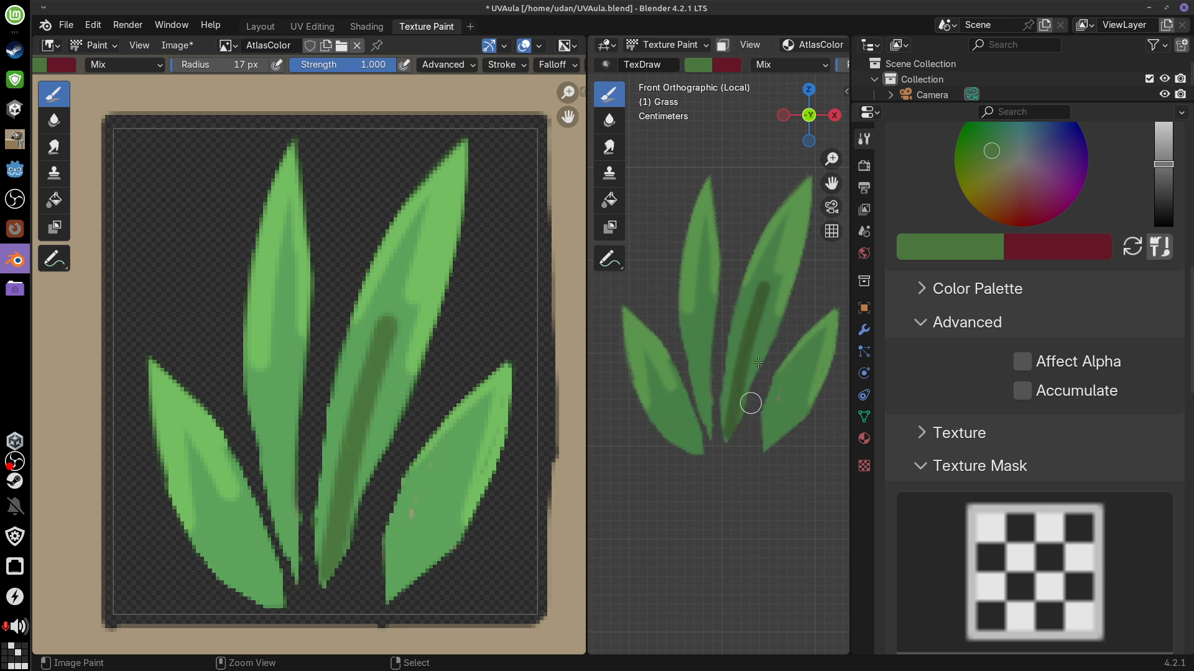
key("ctrl+z")
Enable pen pressure for the brush's radius and strength, and shade the lower parts of all four blades with dark green strokes
scroll(802, 45, "down", 5)
scroll(796, 65, "down", 5)
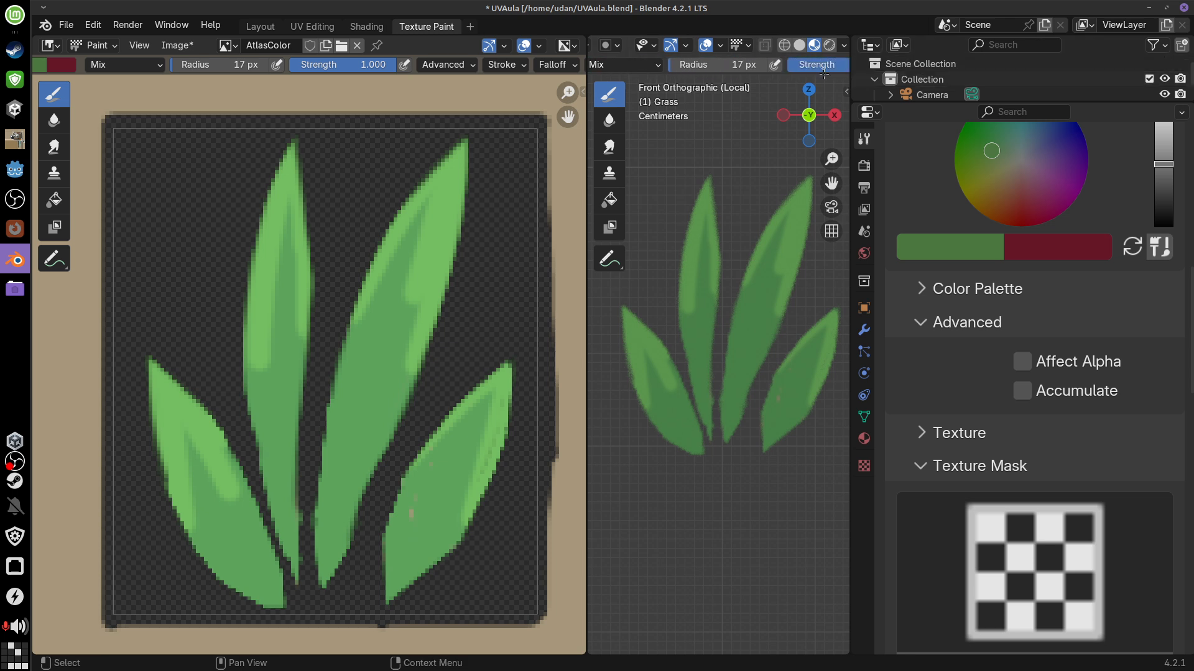
scroll(797, 64, "down", 3)
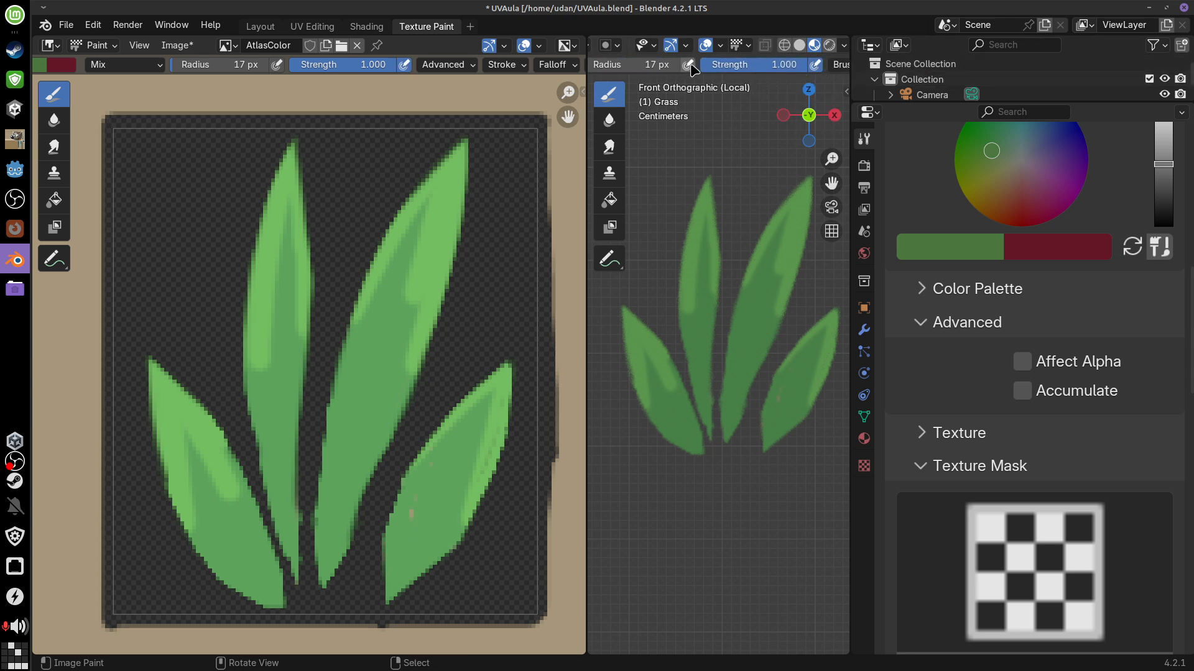
mouse_move(766, 440)
left_mouse_down()
mouse_move(781, 458)
mouse_move(791, 400)
mouse_move(764, 440)
mouse_move(782, 379)
left_mouse_up()
mouse_move(722, 422)
left_mouse_down()
mouse_move(747, 336)
mouse_move(712, 426)
mouse_move(696, 381)
mouse_move(711, 442)
mouse_move(681, 435)
mouse_move(669, 401)
left_mouse_up()
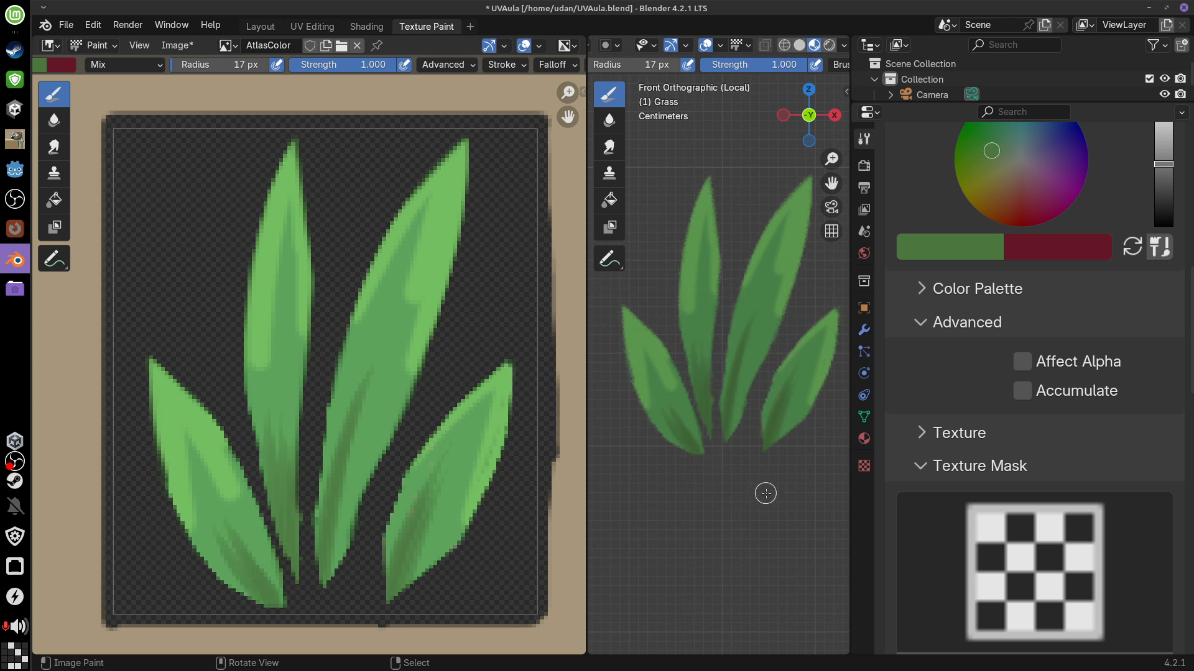
Examine the painted grass plane from a distance and from several angles
scroll(765, 493, "down", 8)
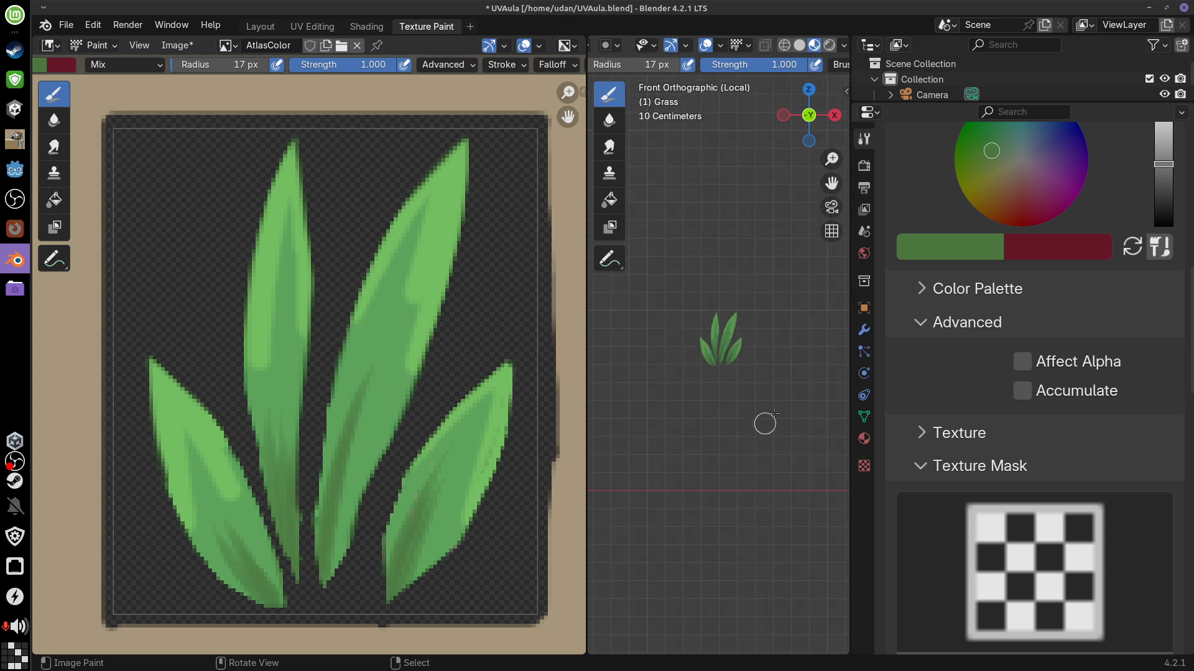
middle_click_drag(765, 423, 796, 430)
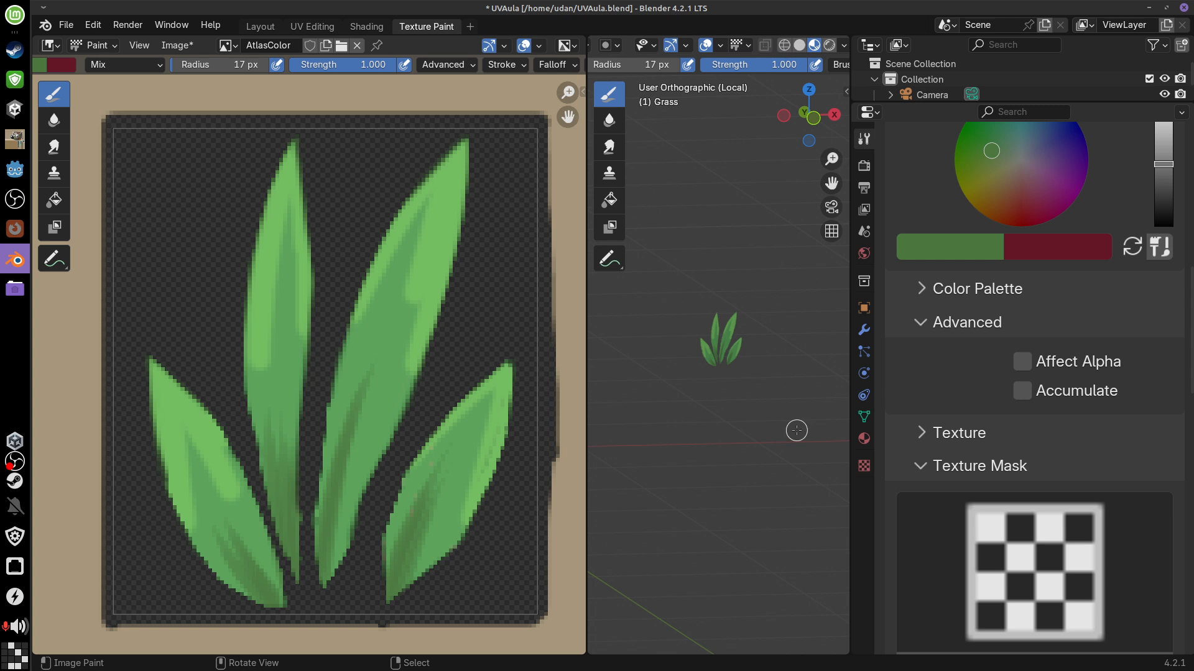
middle_click_drag(796, 431, 754, 424)
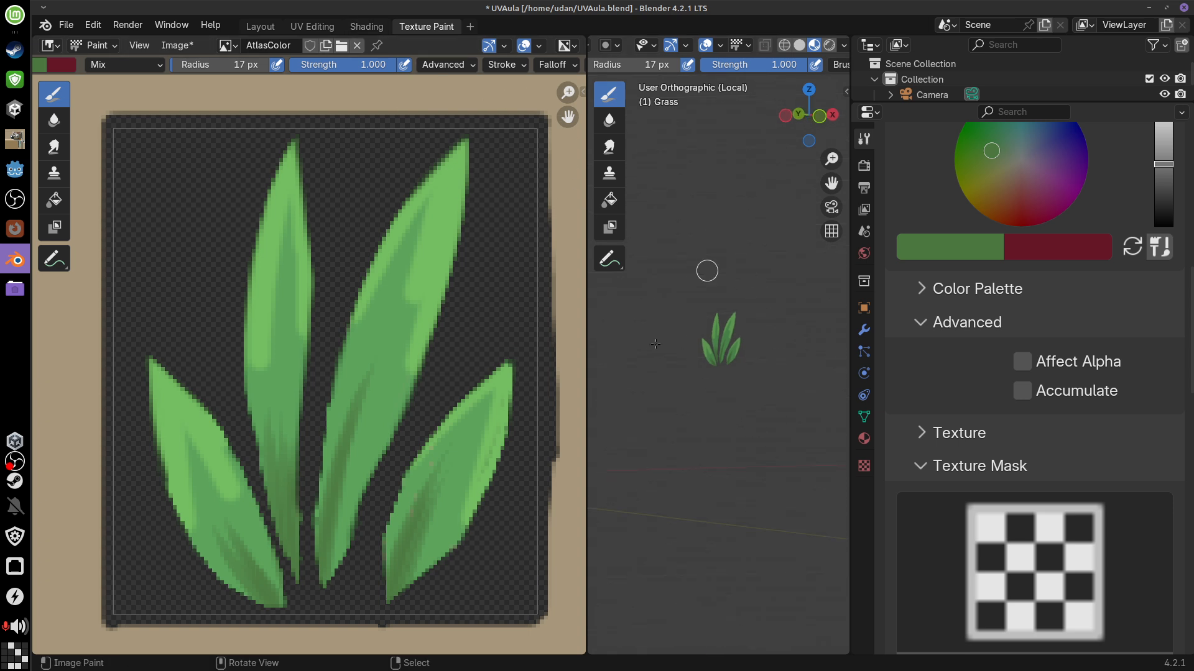
middle_click_drag(700, 413, 821, 385)
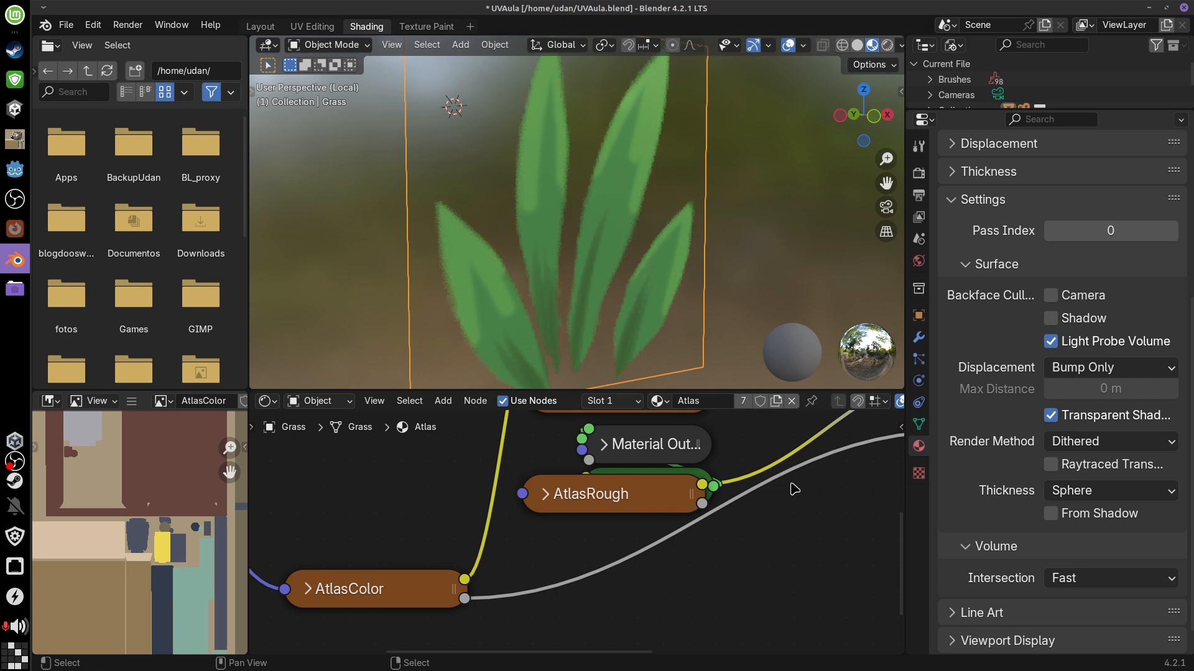
In the Shading workspace, view the connections from the AtlasColor texture node to the shader in the Atlas material
mouse_move(794, 489)
middle_mouse_down()
mouse_move(667, 608)
mouse_move(799, 502)
mouse_move(815, 592)
mouse_move(833, 594)
mouse_move(765, 579)
mouse_move(798, 556)
mouse_move(807, 566)
middle_mouse_up()
scroll(801, 561, "down", 3)
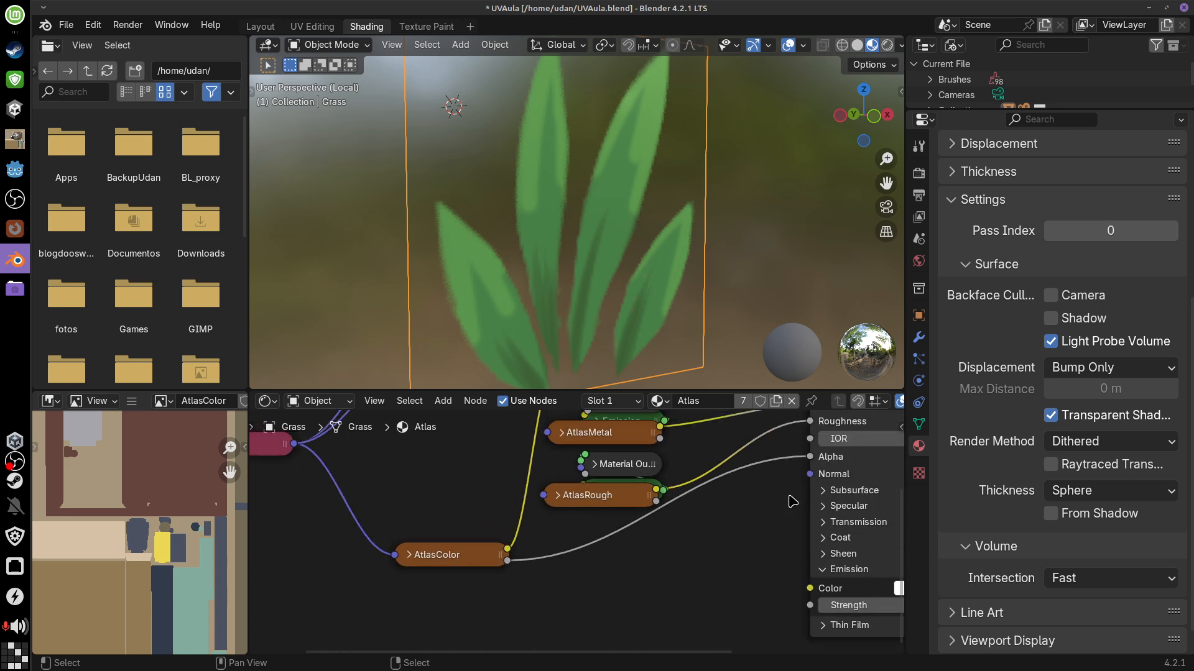
Move the AtlasColor texture node up to sit directly below the Details node
middle_click_drag(709, 553, 789, 592)
left_click_drag(465, 609, 488, 476)
middle_click_drag(710, 545, 762, 575)
Examine the Shade, Details, AtlasColor, AtlasMetal and AtlasRough texture nodes one by one, comparing their images and shader connections
left_click(514, 452)
left_click(521, 480)
left_click(522, 507)
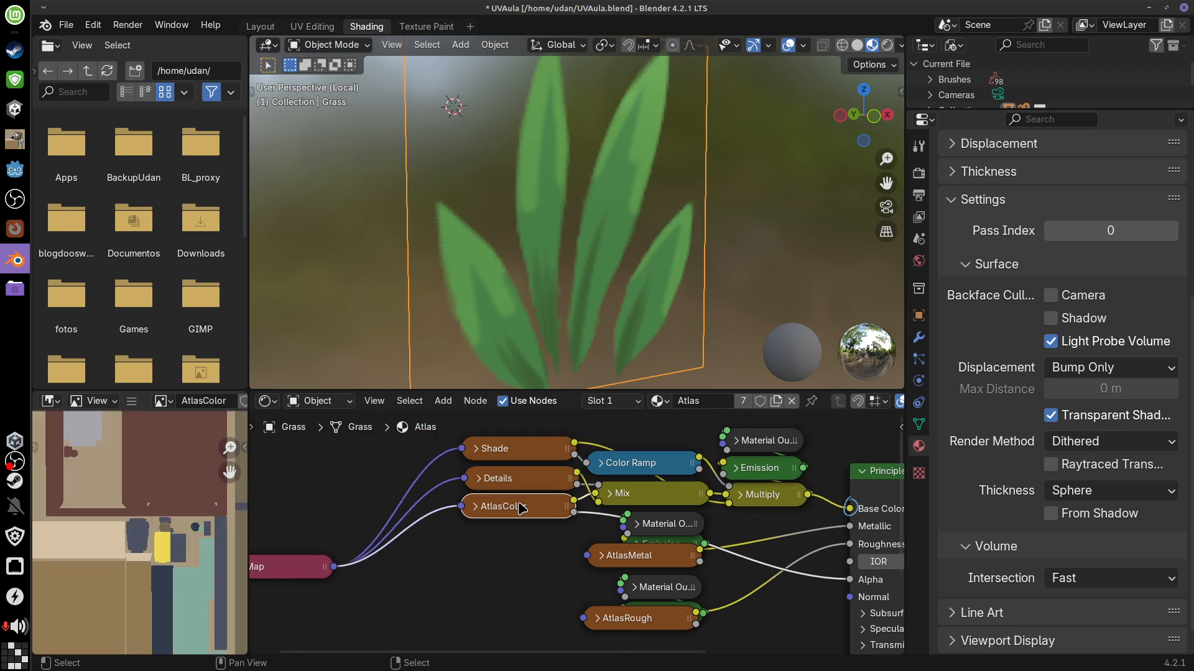
middle_click_drag(661, 558, 651, 508)
left_click(650, 508)
left_click(640, 569)
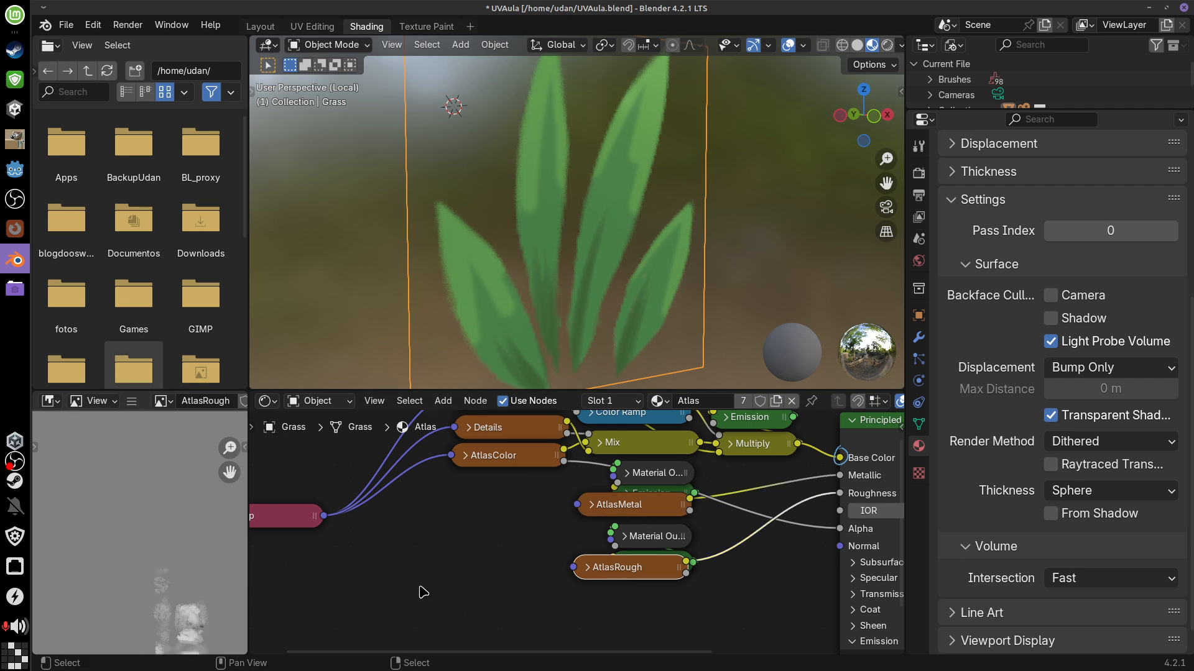
left_click(641, 503)
left_click(642, 567)
left_click(644, 508)
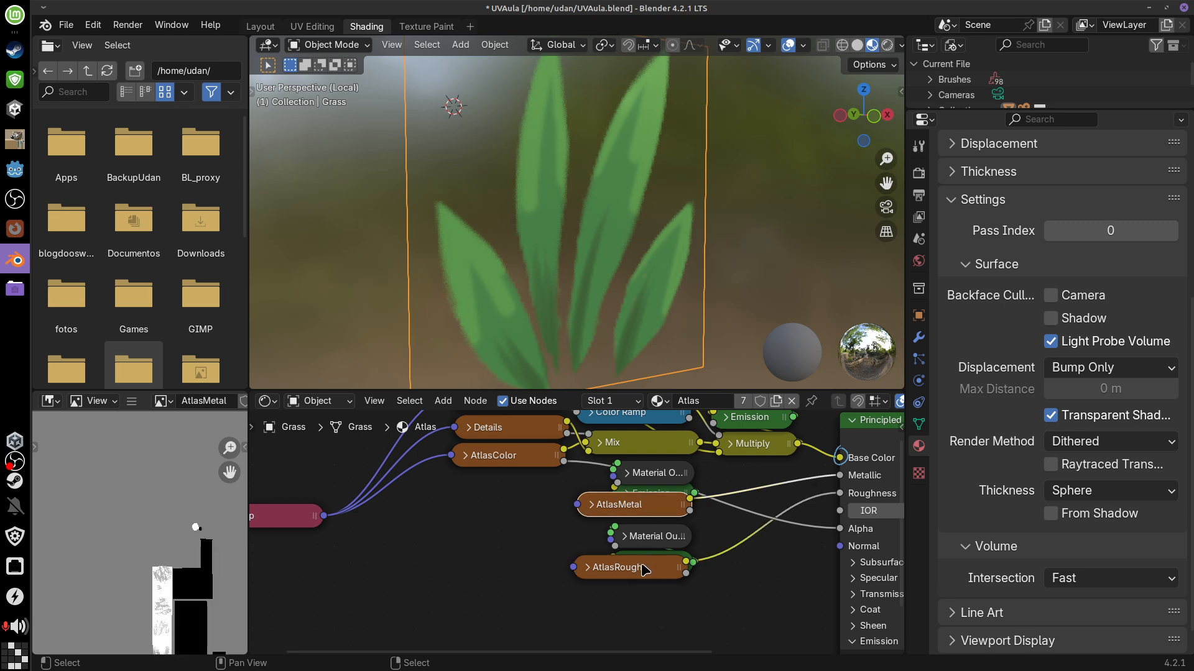
left_click(641, 569)
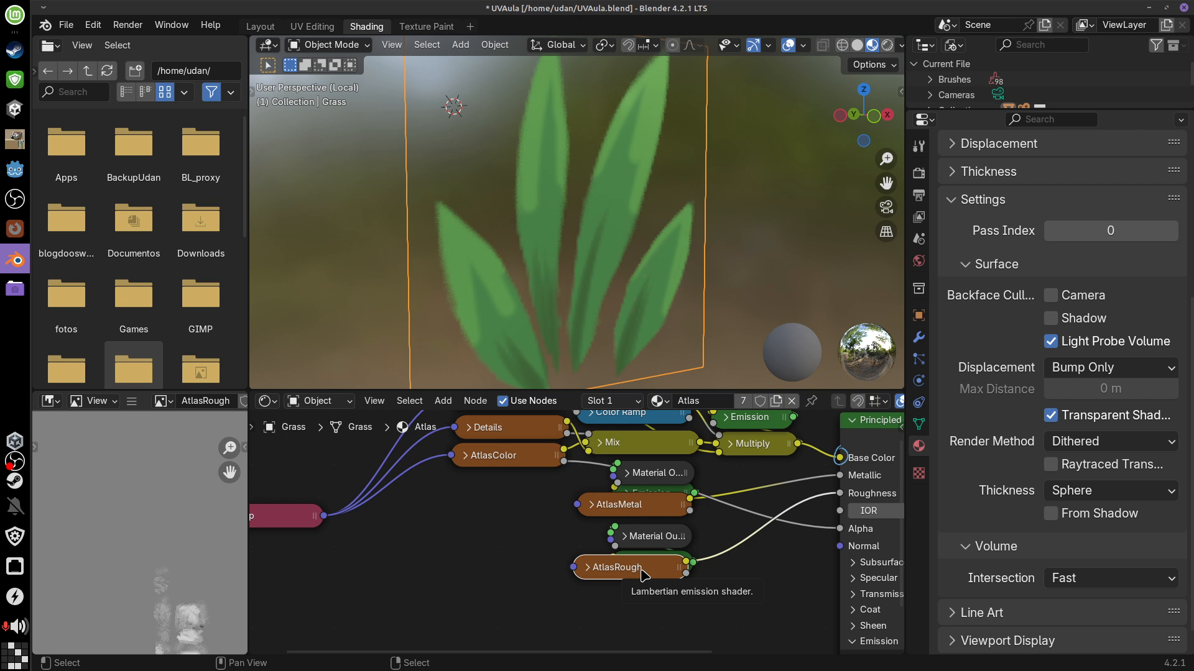
middle_click_drag(844, 570, 853, 511)
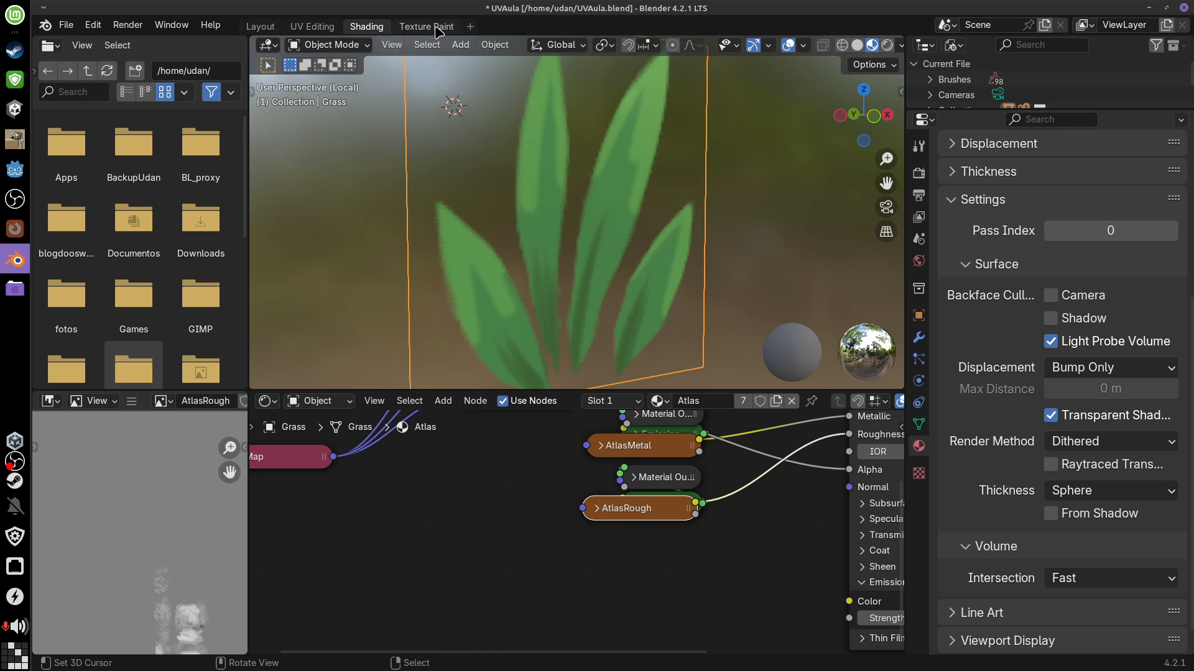
In the Texture Paint workspace, leave local view and bring the large tan wall into view
left_click(411, 30)
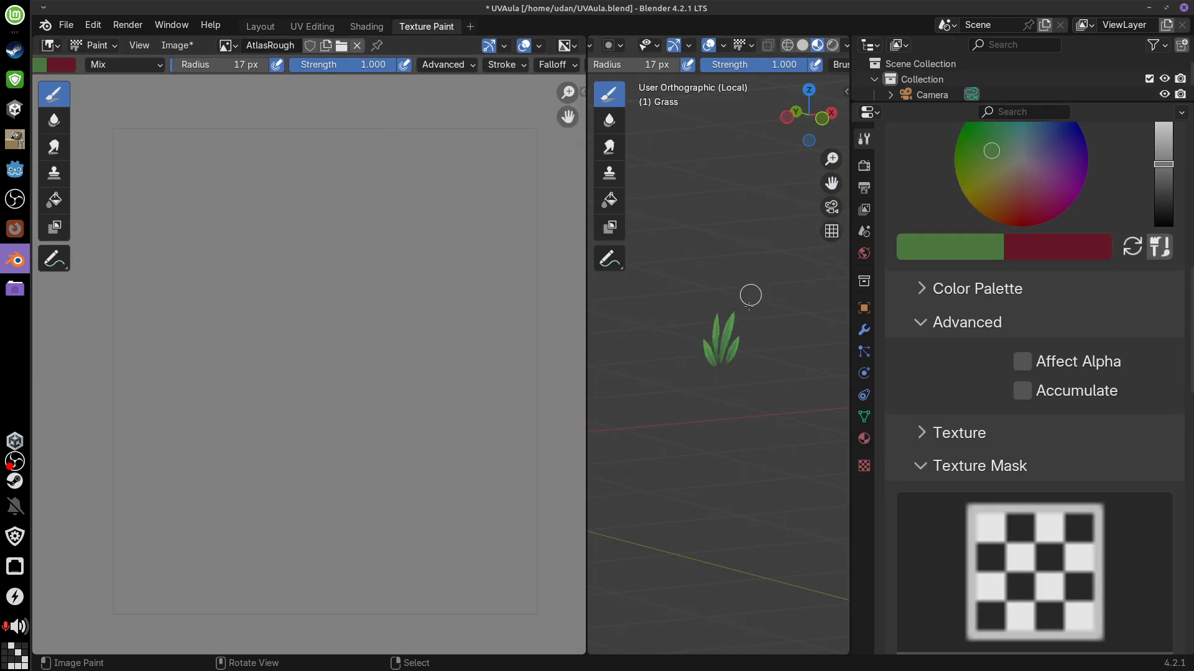
key("KP_Divide")
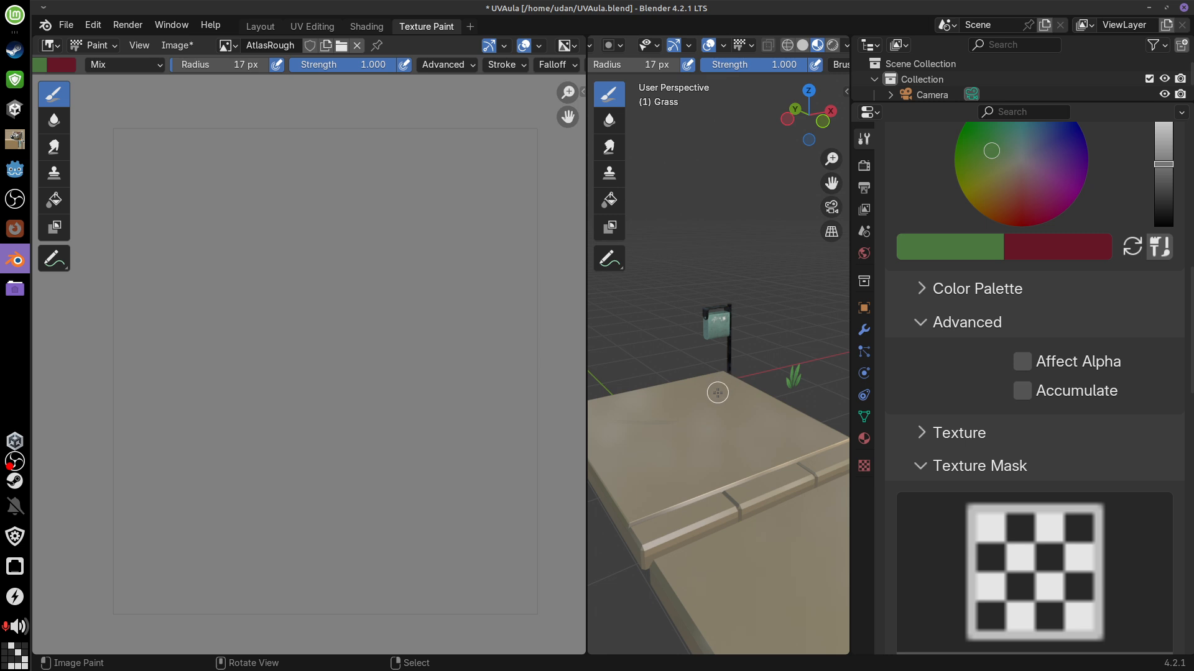
scroll(718, 392, "down", 6)
middle_click_drag(669, 394, 813, 371)
middle_click_drag(760, 325, 731, 306)
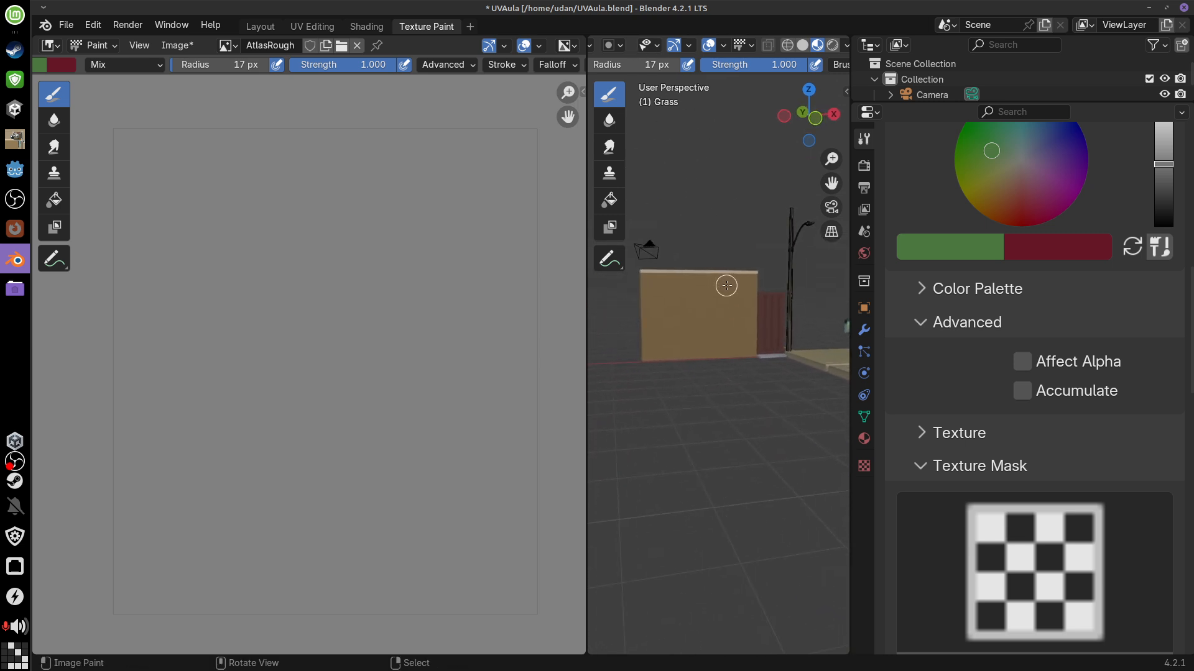
scroll(730, 338, "up", 2)
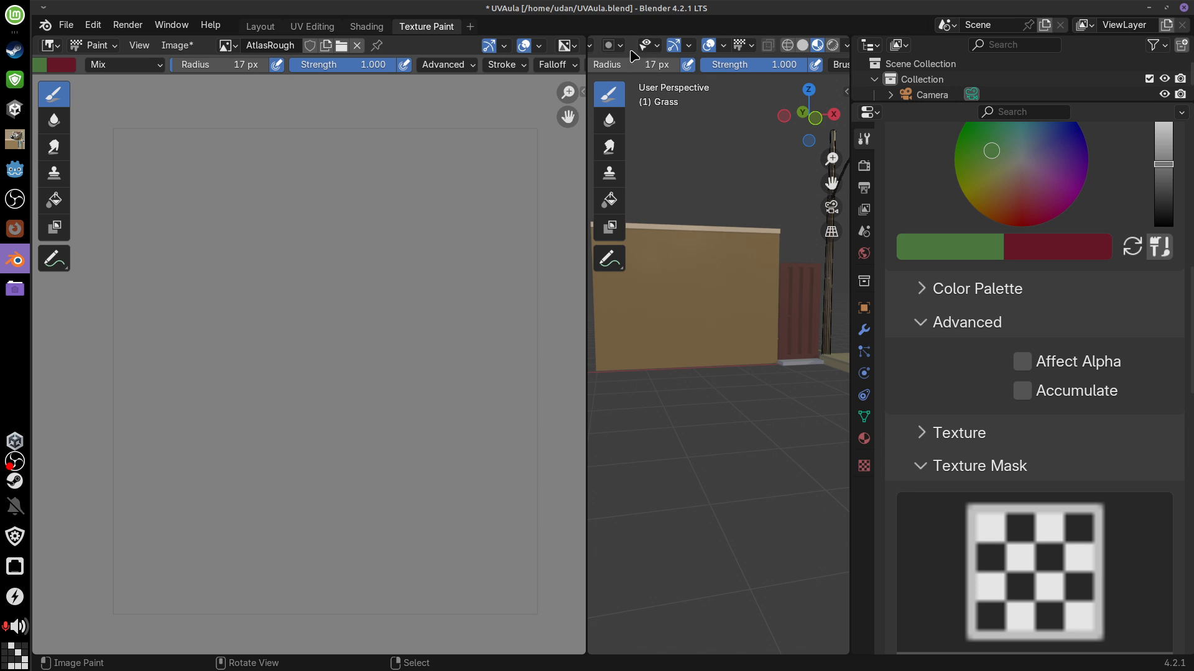
scroll(703, 44, "up", 5)
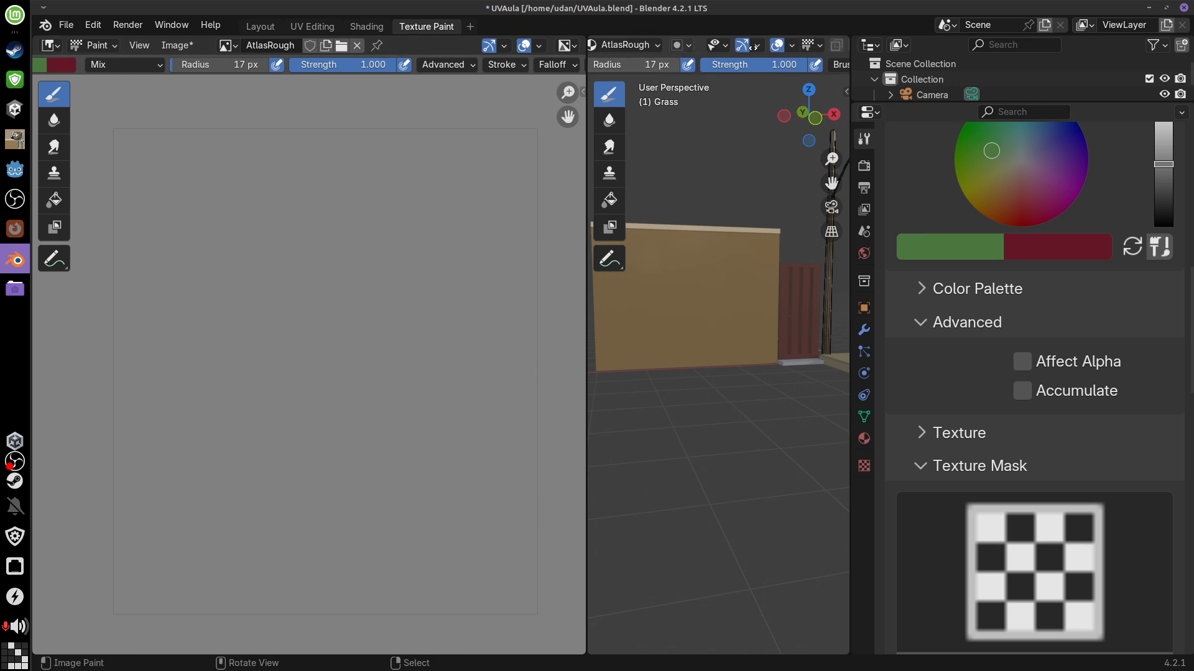
Select the tan wall in Object Mode and put it into Texture Paint mode
left_click(701, 45)
left_click(677, 63)
left_click(695, 325)
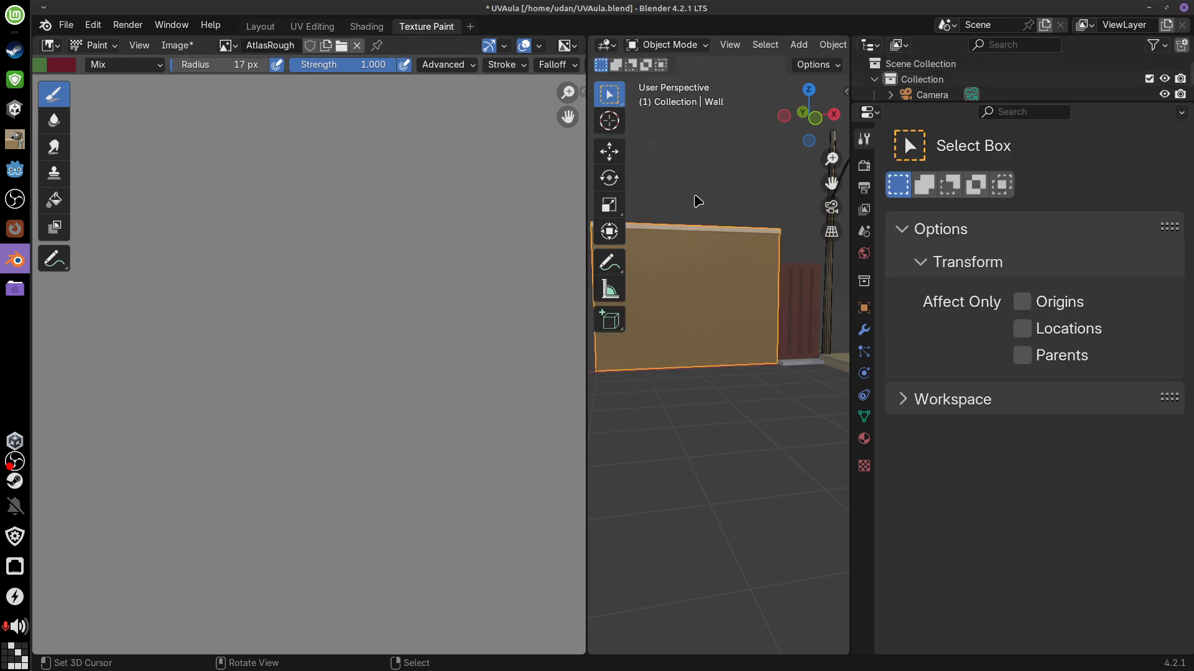
left_click(667, 45)
left_click(675, 146)
mouse_move(720, 386)
middle_mouse_down()
mouse_move(722, 343)
mouse_move(672, 337)
middle_mouse_up()
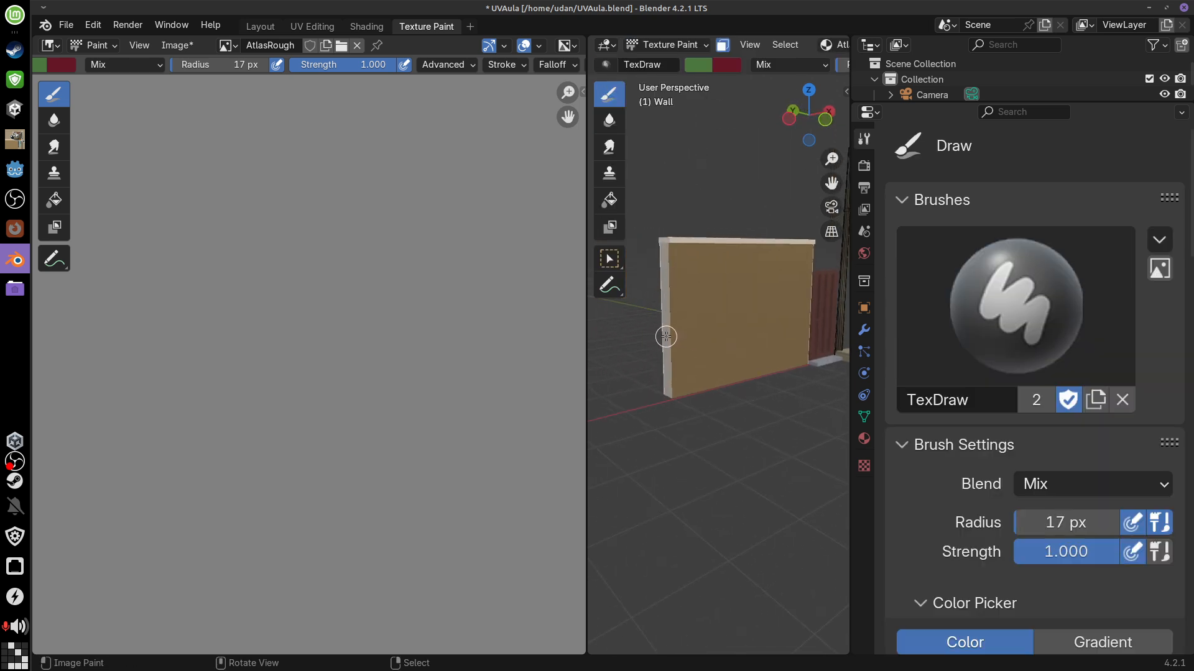
In Edit Mode, use face selection to select the wall's narrow end face, and return to Texture Paint mode
key("Tab")
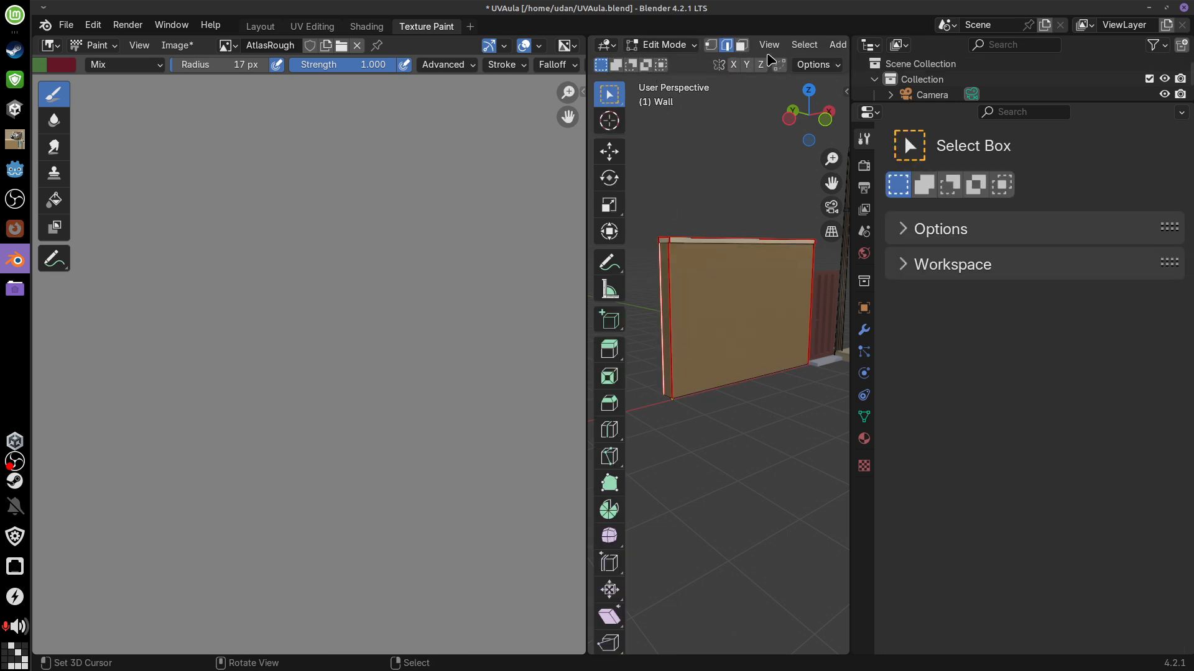
left_click(742, 45)
left_click(669, 338)
mouse_move(773, 405)
middle_mouse_down()
mouse_move(725, 407)
mouse_move(768, 393)
middle_mouse_up()
key("Tab")
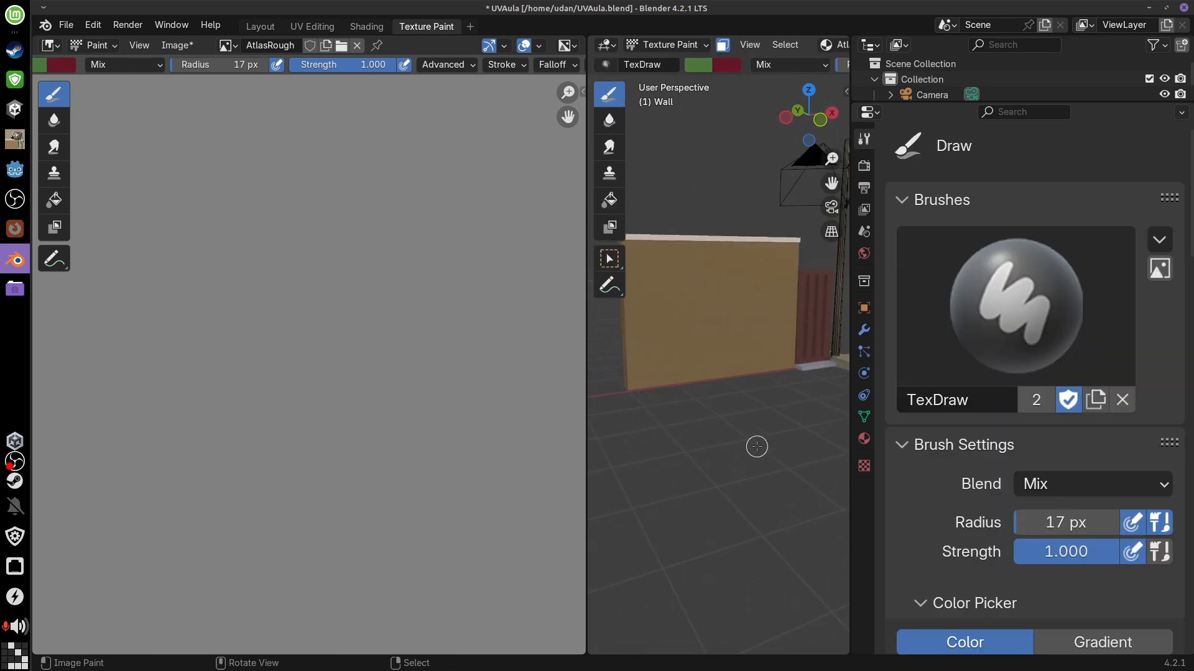
Choose the UdanDotted brush for painting on the wall
scroll(757, 447, "up", 4)
left_click(1027, 311)
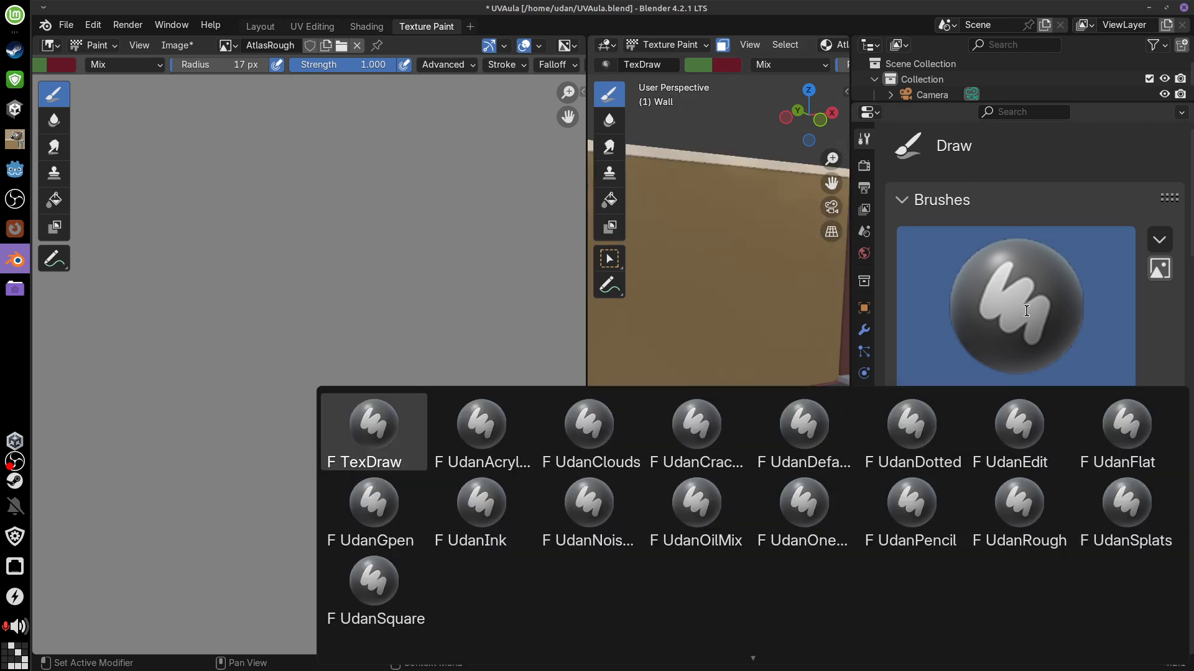
left_click(912, 429)
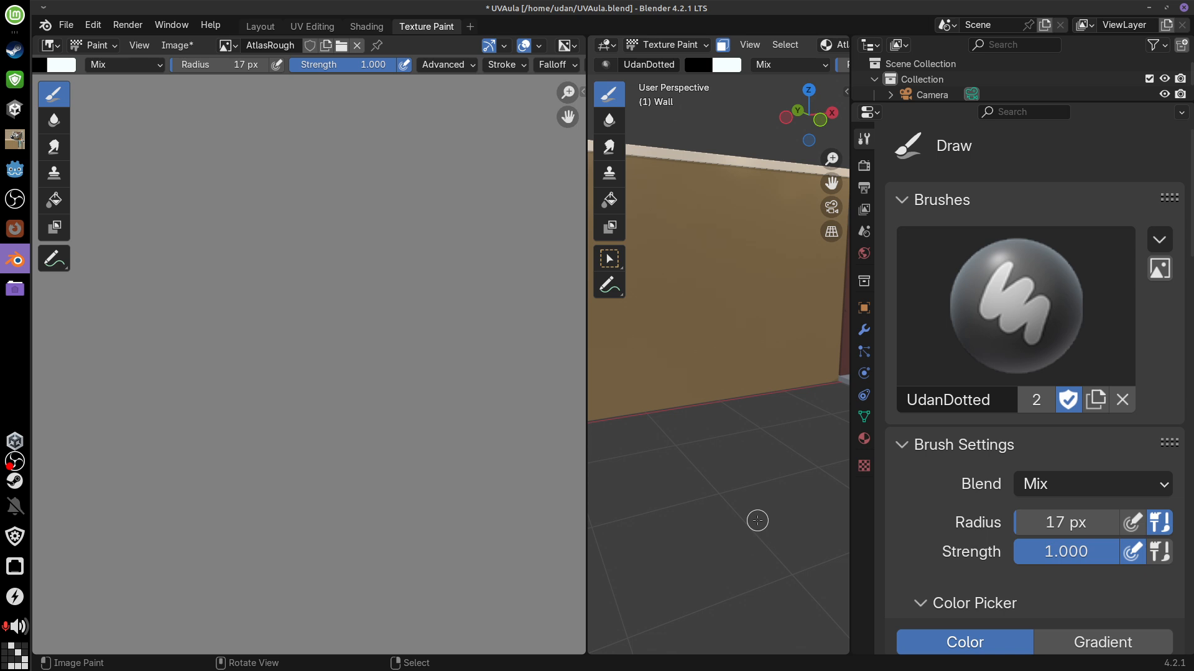
Make AtlasColor the active paint texture for the wall
mouse_move(757, 521)
middle_mouse_down()
mouse_move(734, 516)
mouse_move(754, 522)
middle_mouse_up()
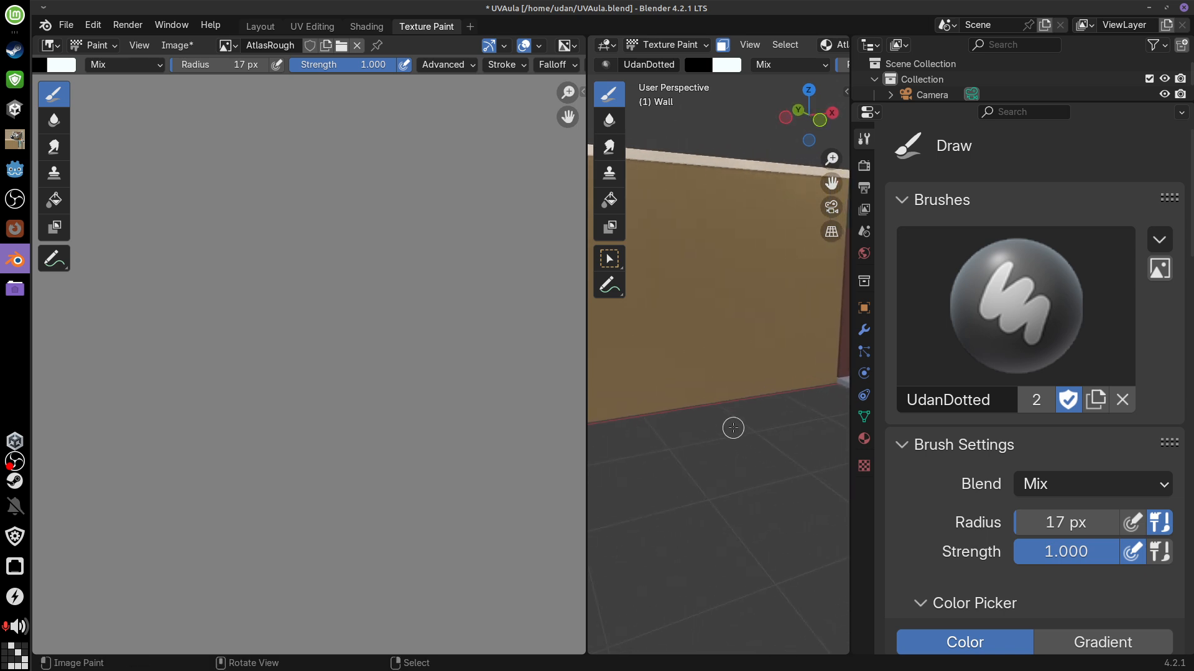
scroll(783, 45, "down", 5)
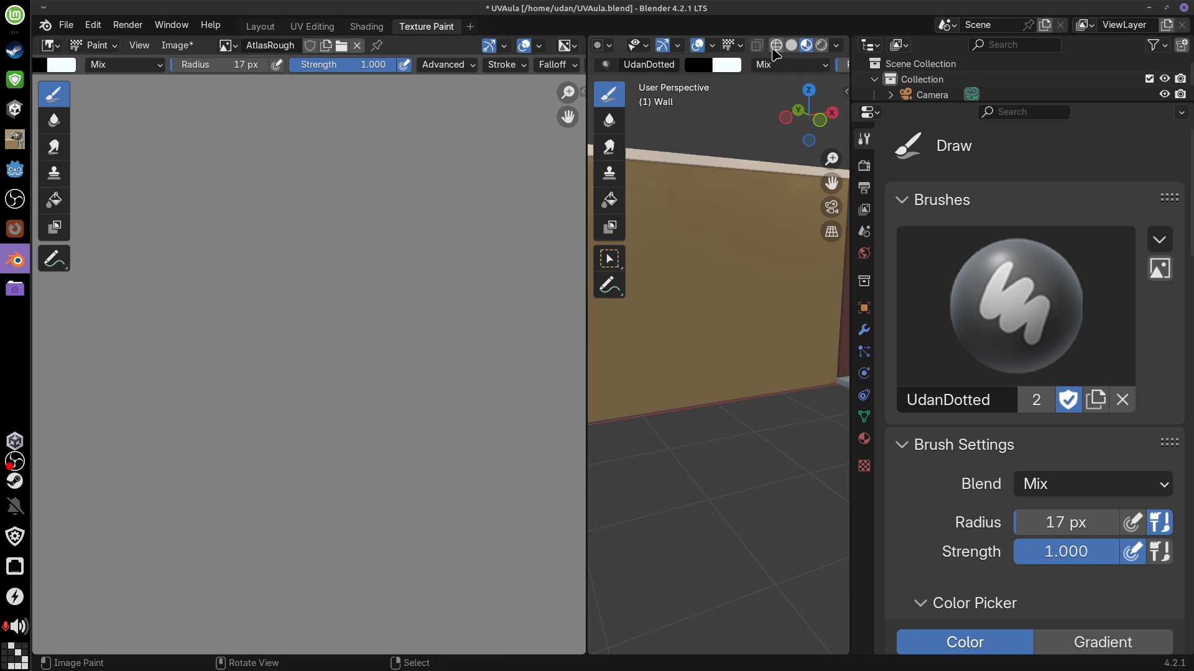
scroll(774, 49, "up", 5)
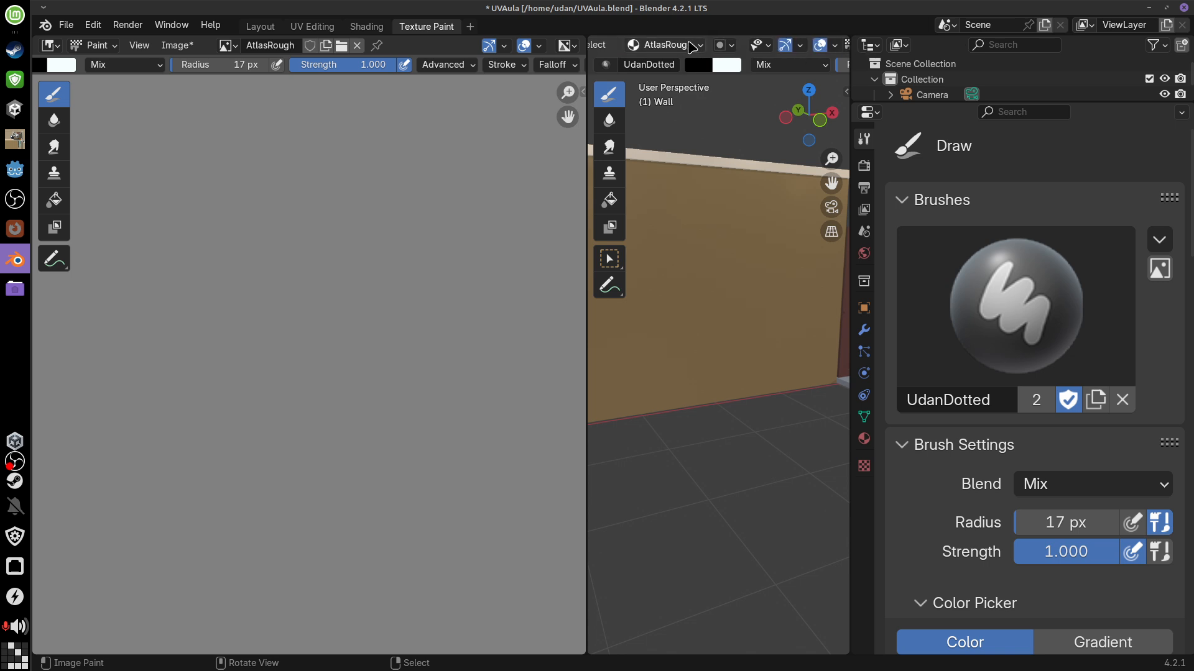
left_click(692, 48)
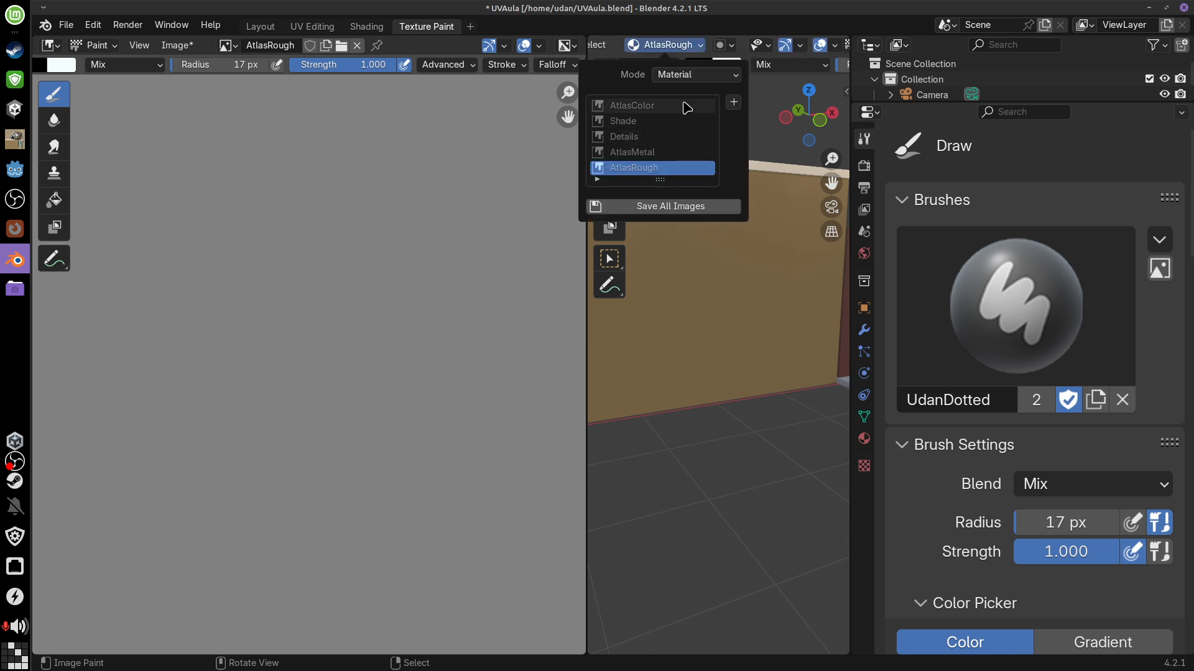
left_click(684, 106)
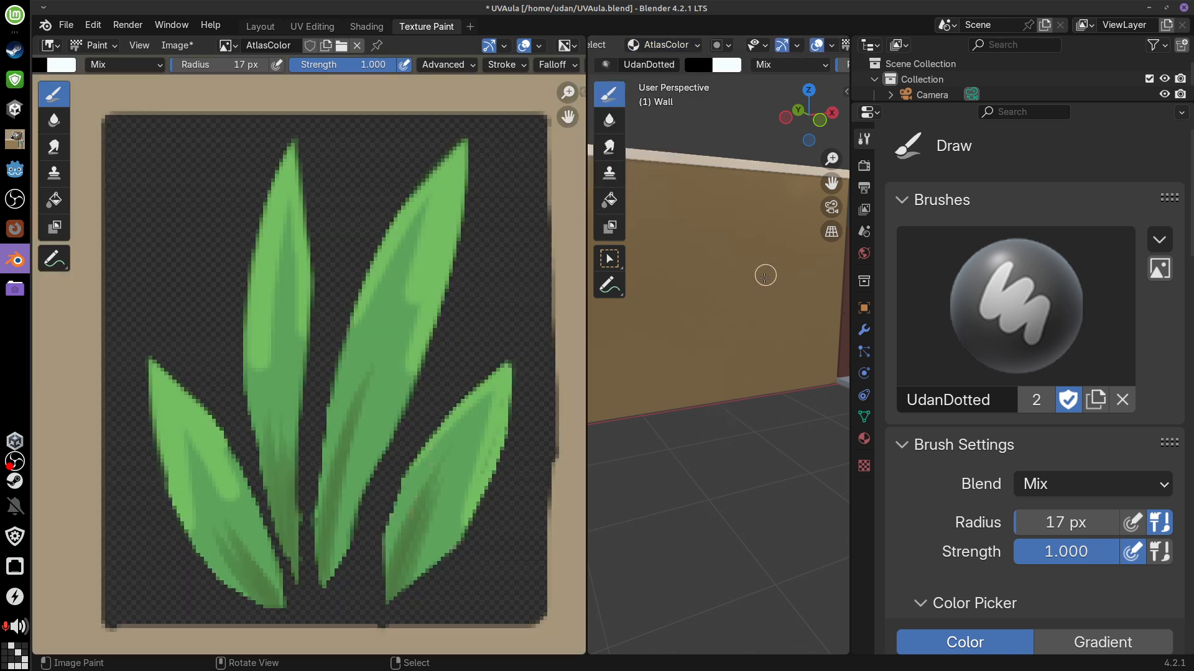
Enlarge the brush radius to 72 px over the wall
middle_click_drag(754, 287, 779, 300)
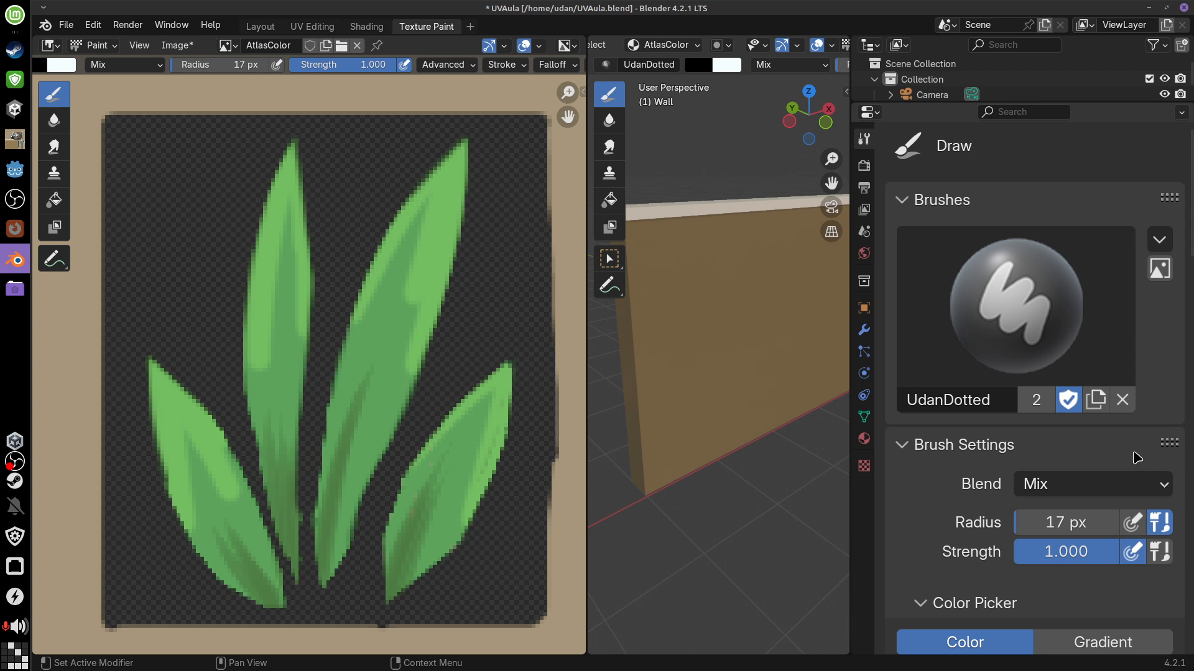
key("f")
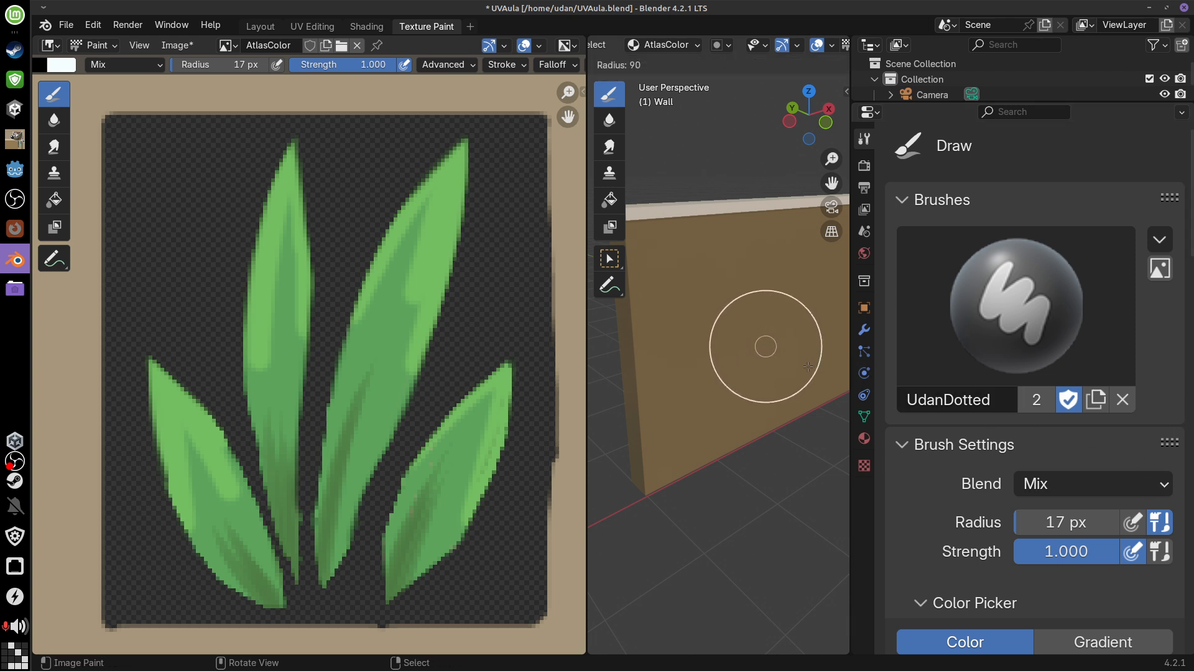
left_click(808, 379)
Try the UdanNoiseScratch brush in black on the wall, and undo the stroke
left_click(1042, 324)
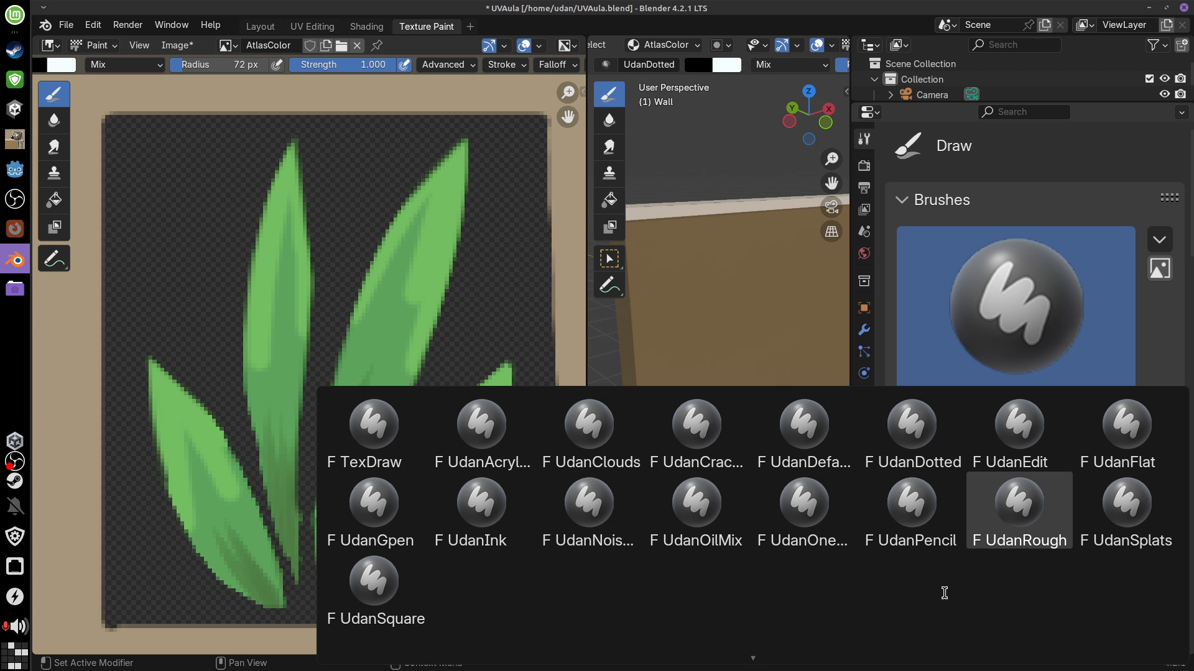
left_click(607, 508)
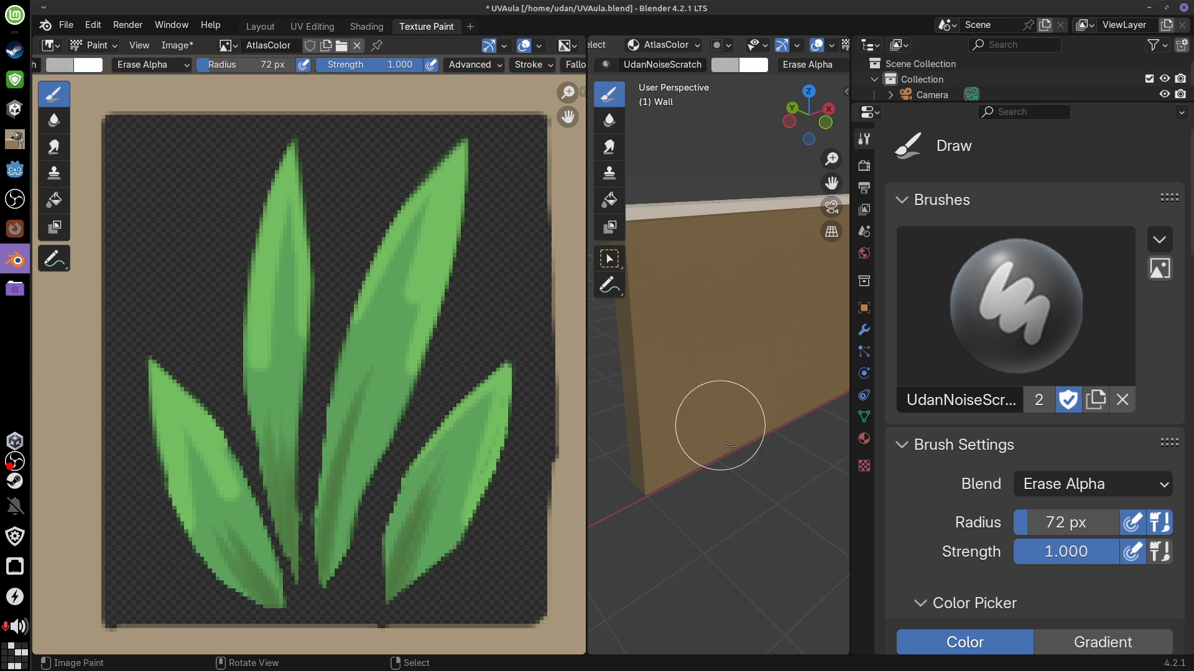
middle_click_drag(762, 507, 731, 440)
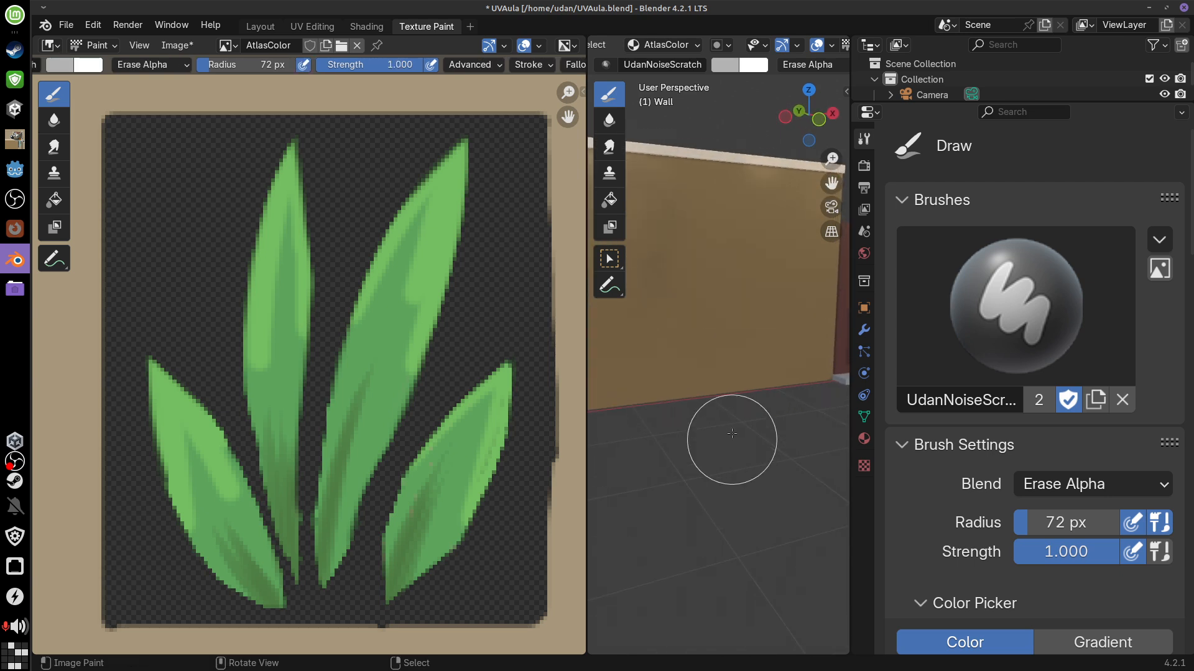
left_click(726, 65)
mouse_move(877, 173)
left_mouse_down()
mouse_move(873, 88)
mouse_move(873, 223)
left_mouse_up()
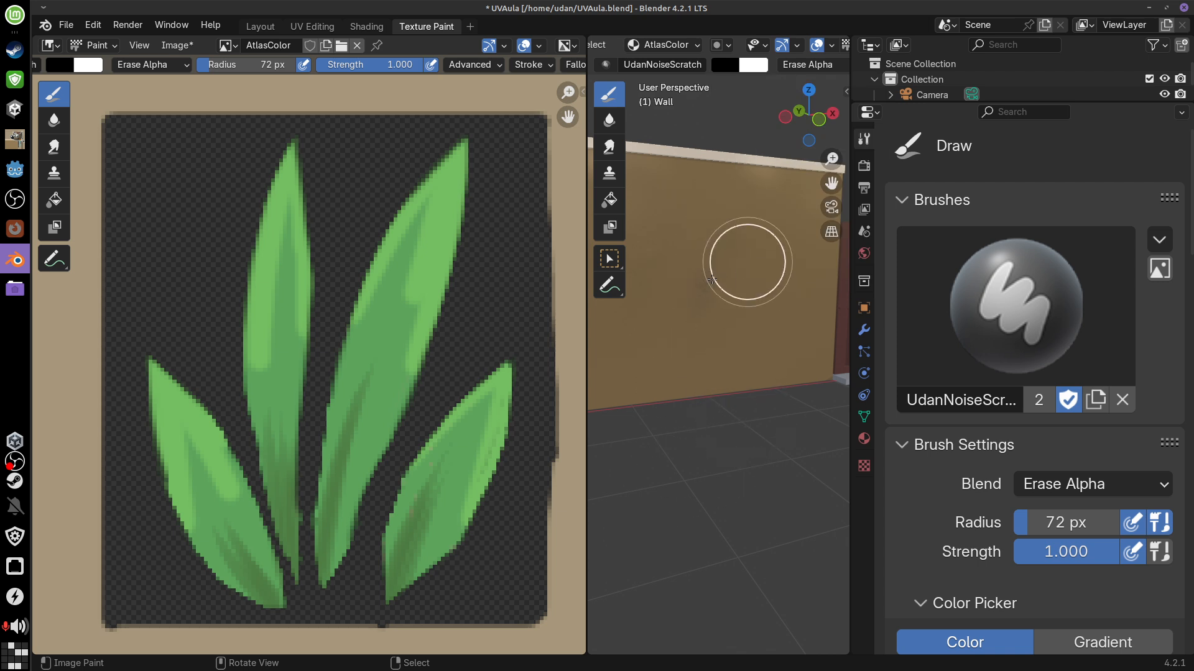
left_click(703, 288)
mouse_move(758, 351)
middle_mouse_down()
mouse_move(732, 345)
mouse_move(807, 359)
mouse_move(765, 353)
middle_mouse_up()
scroll(731, 345, "up", 2)
key("ctrl+z")
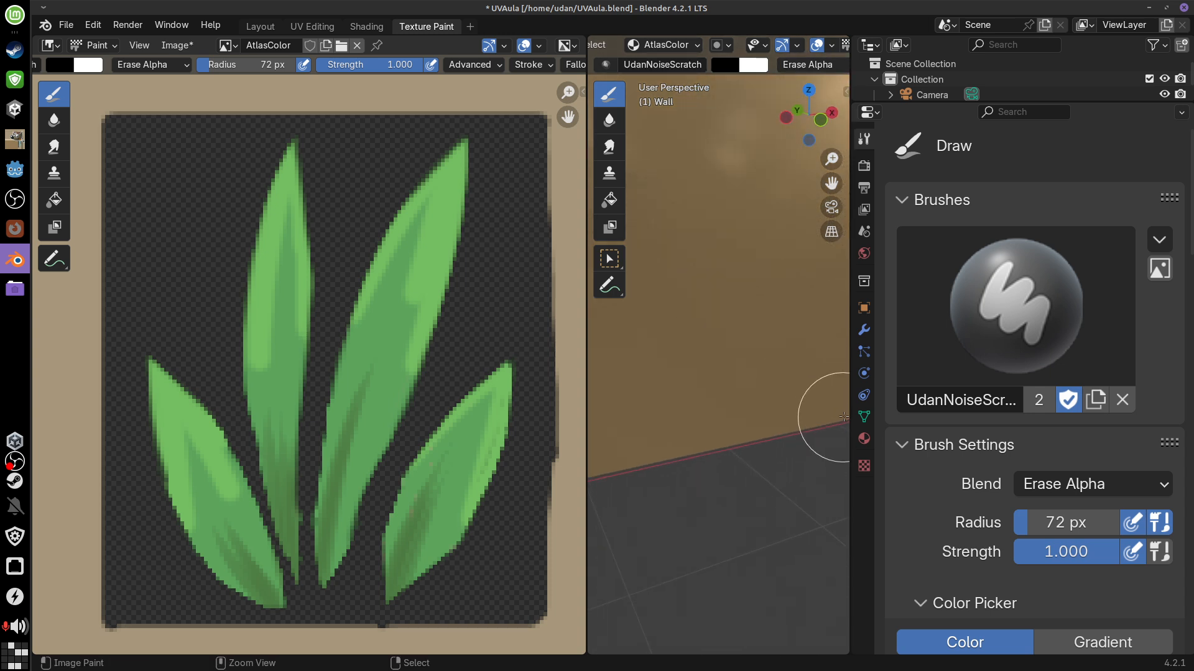
Switch to the UdanCracked brush and replace it with the UdanAcrylicJitter brush
left_click(1016, 304)
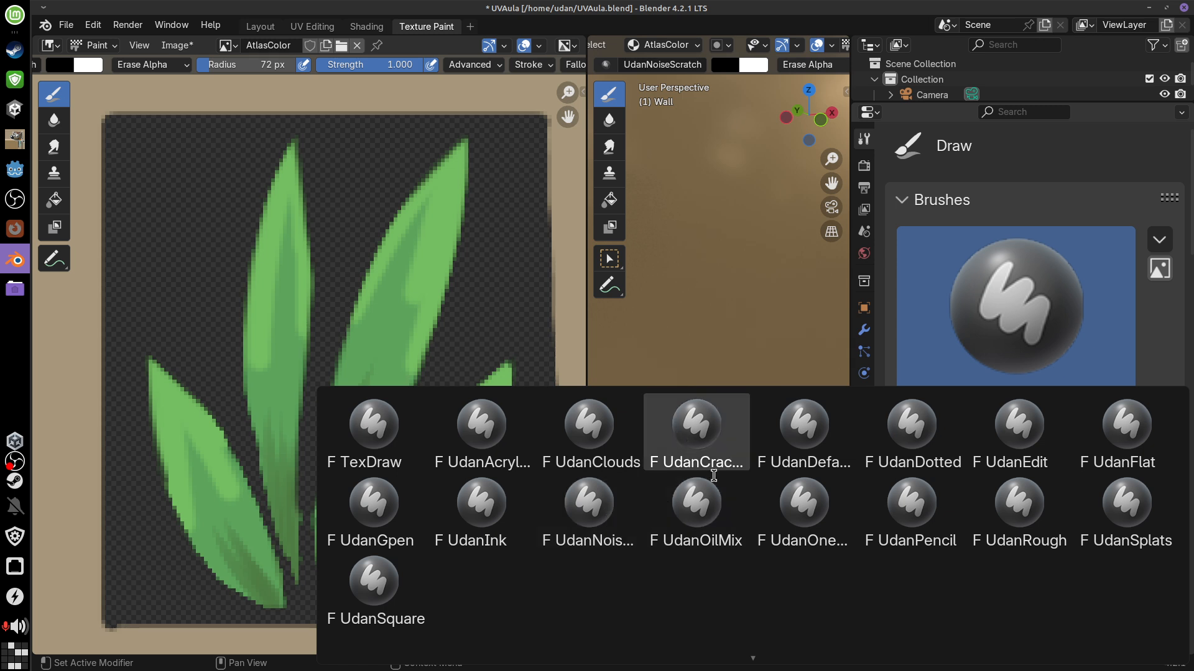
left_click(729, 457)
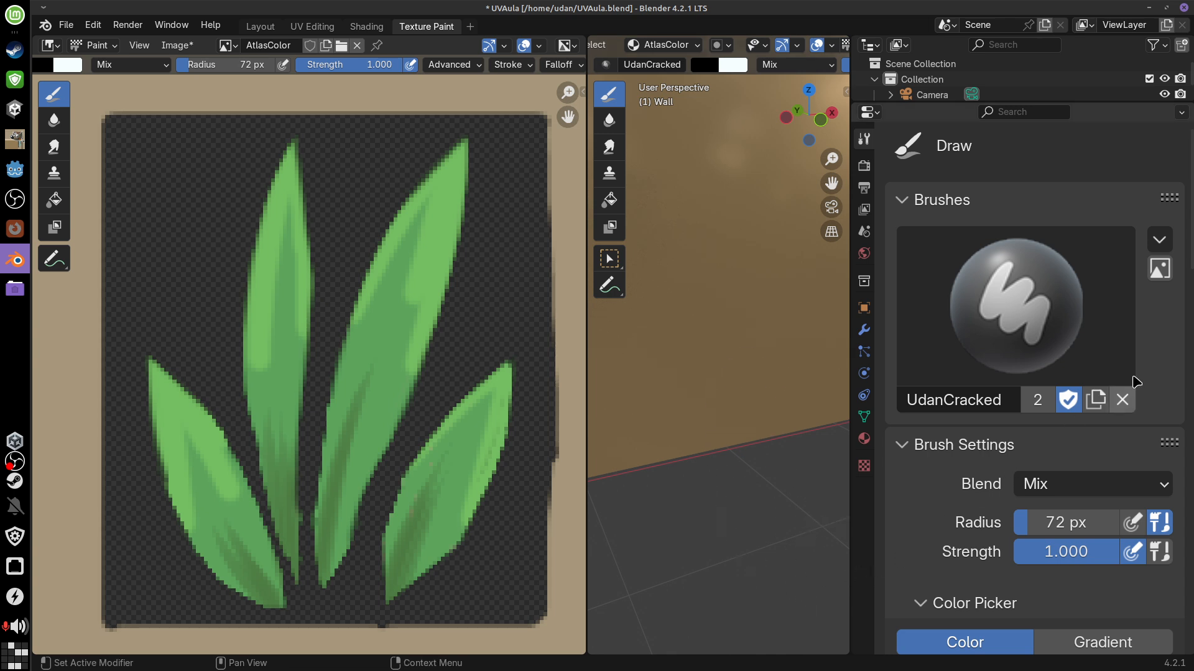
left_click(1029, 309)
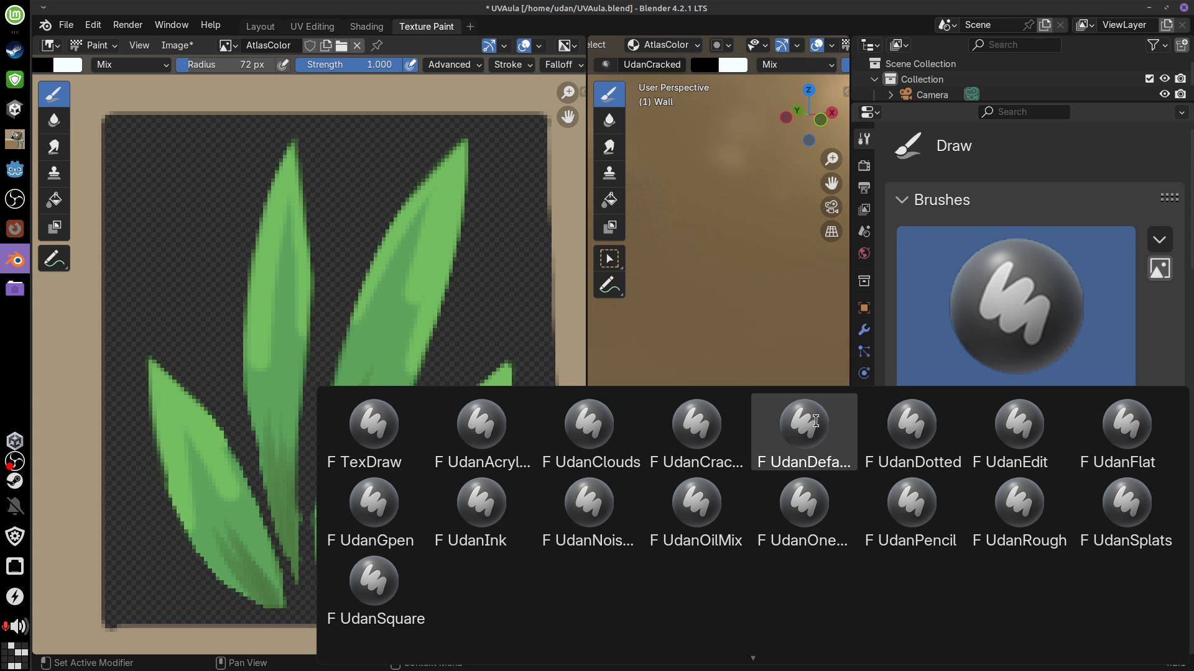
left_click(482, 415)
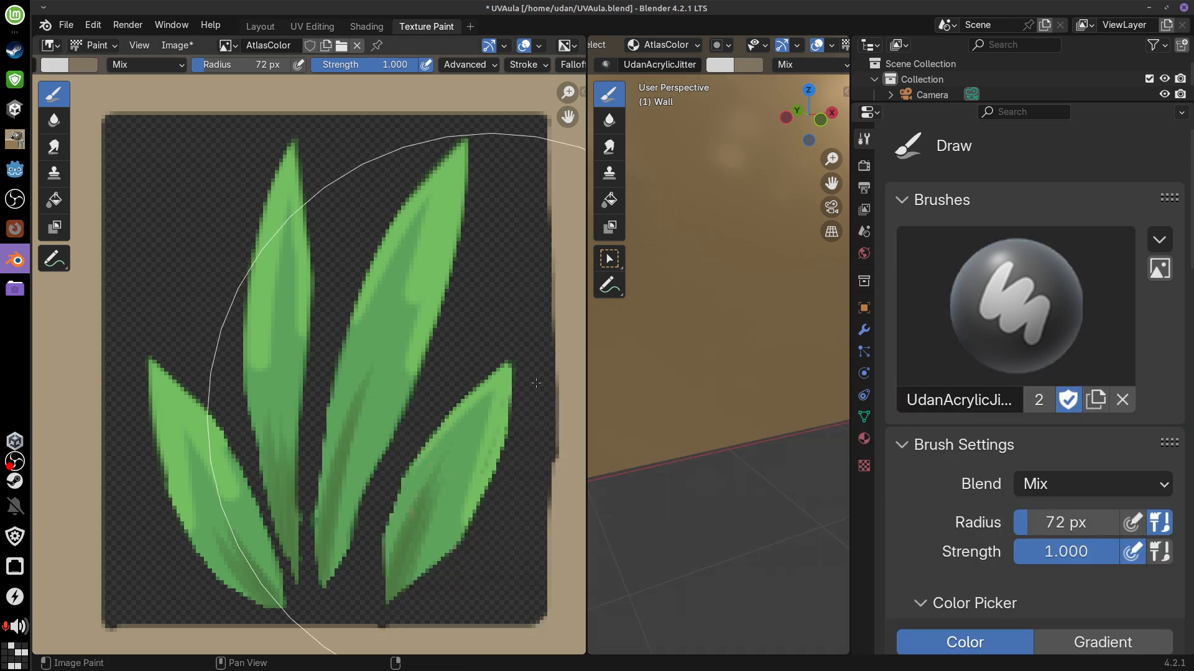
Try two light gray acrylic strokes on the wall, undoing each one
left_click_drag(714, 266, 725, 317)
key("ctrl+z")
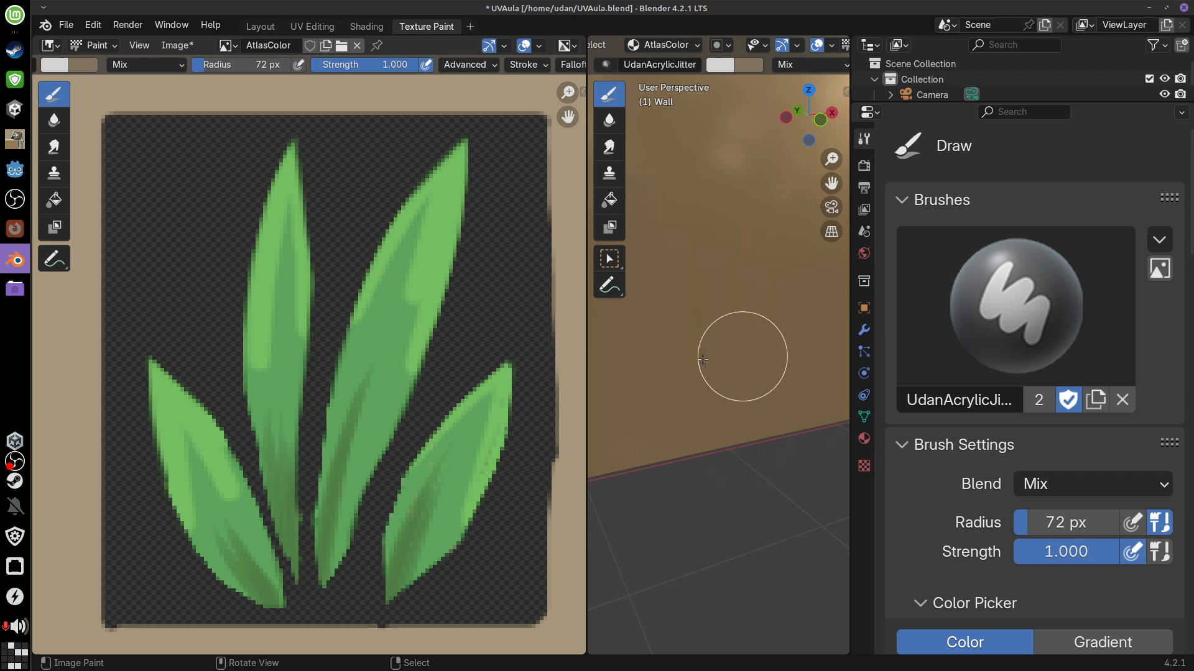
left_click_drag(687, 352, 736, 202)
key("ctrl+z")
Set the brush color to a dark muted reddish brown with hue 0.040, saturation 0.230 and value 0.371
left_click(720, 64)
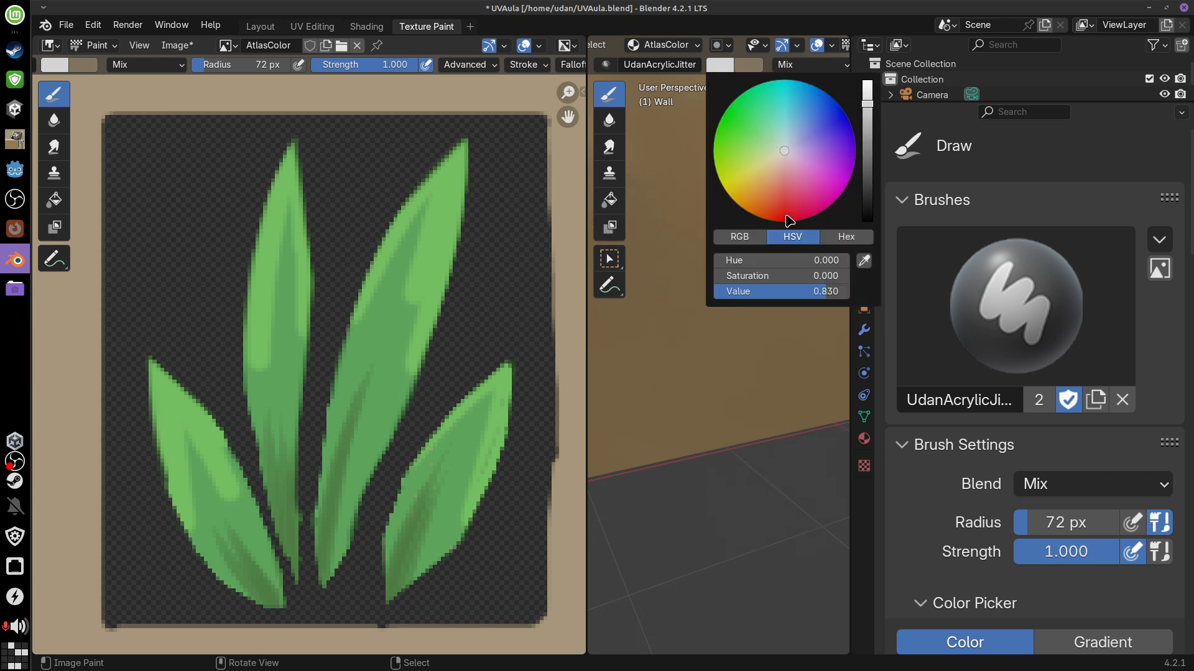
left_click_drag(868, 128, 867, 100)
mouse_move(794, 191)
left_mouse_down()
mouse_move(775, 186)
mouse_move(748, 214)
mouse_move(776, 152)
left_mouse_up()
left_click_drag(865, 132, 782, 180)
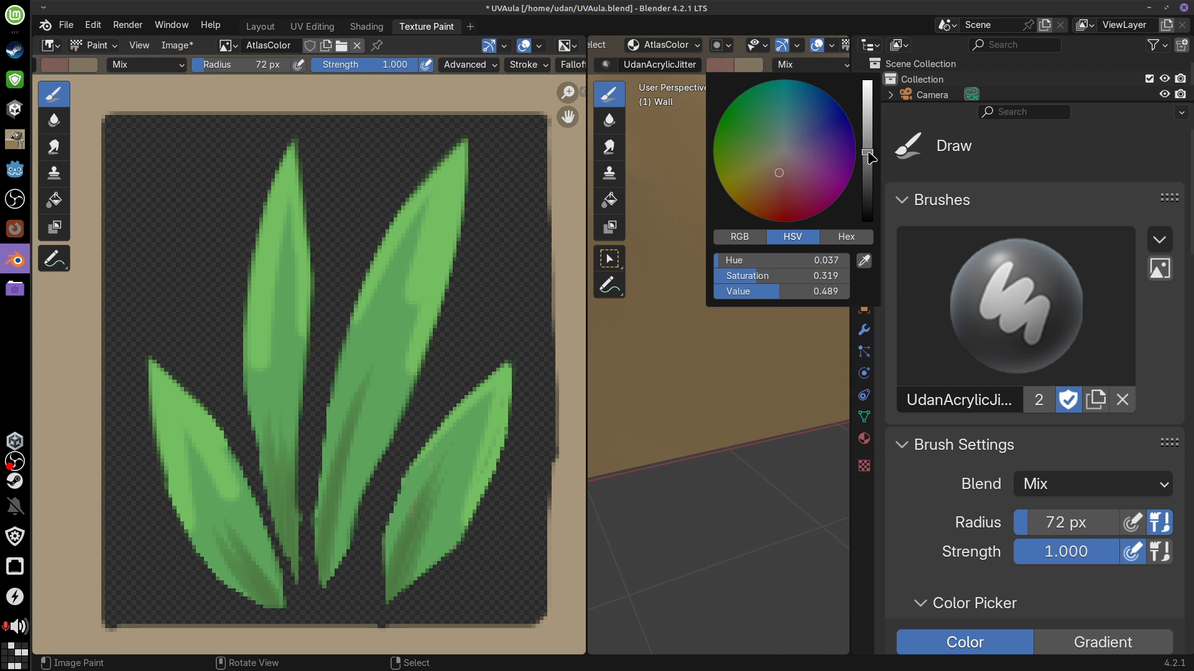
mouse_move(867, 152)
left_mouse_down()
mouse_move(866, 181)
mouse_move(867, 168)
left_mouse_up()
left_click_drag(785, 179, 782, 168)
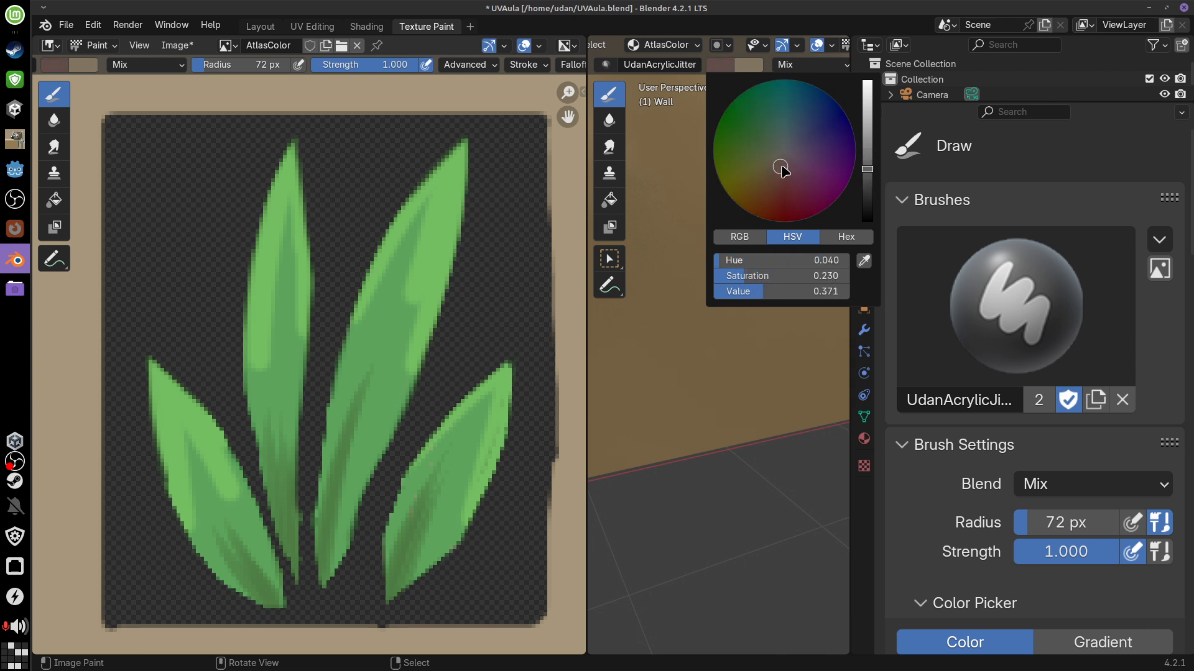
Try two dark brown acrylic dabs on the wall, and undo both
left_click(705, 336)
left_click(724, 249)
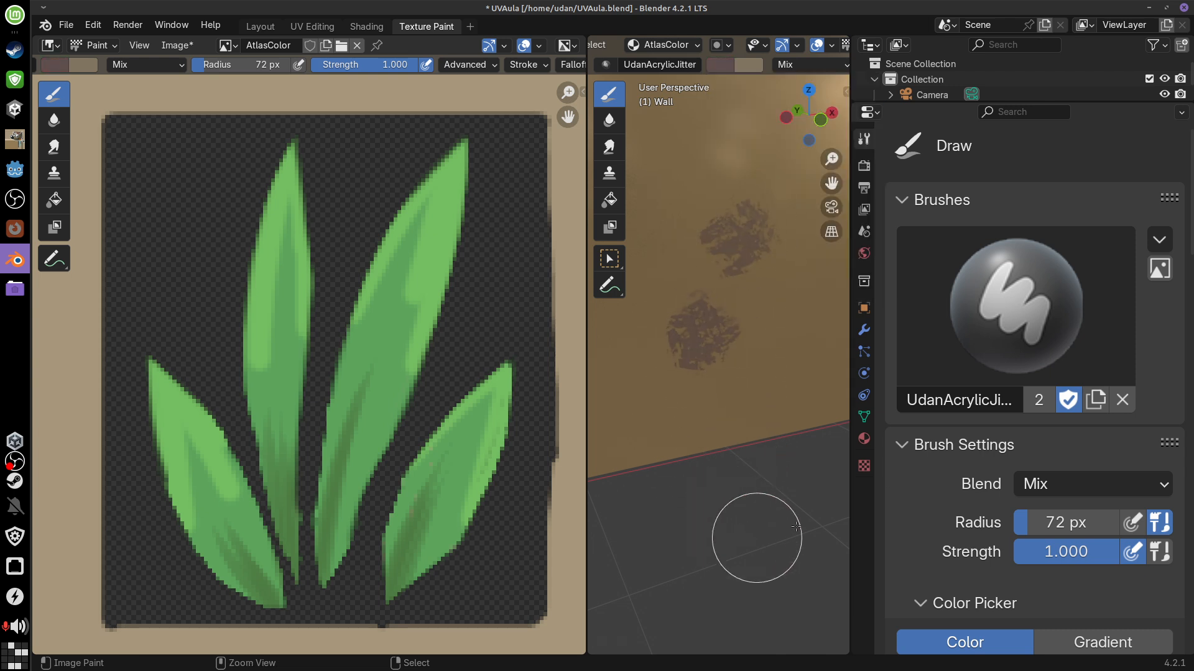
key("ctrl+z")
key("ctrl+z")
Try broad dark brown acrylic strokes across the wall, undoing them
middle_click_drag(757, 367, 746, 338)
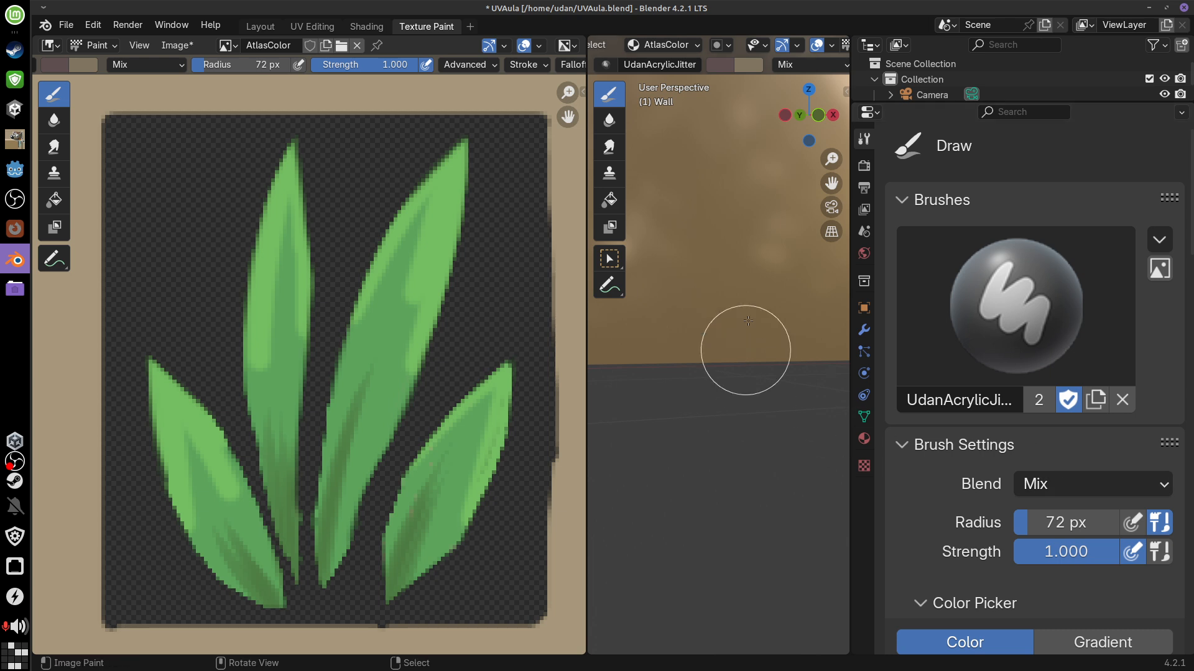
left_click_drag(746, 355, 754, 214)
key("ctrl+z")
mouse_move(754, 310)
middle_mouse_down()
mouse_move(783, 313)
mouse_move(772, 350)
middle_mouse_up()
left_click_drag(769, 304, 760, 316)
left_click_drag(736, 382, 679, 400)
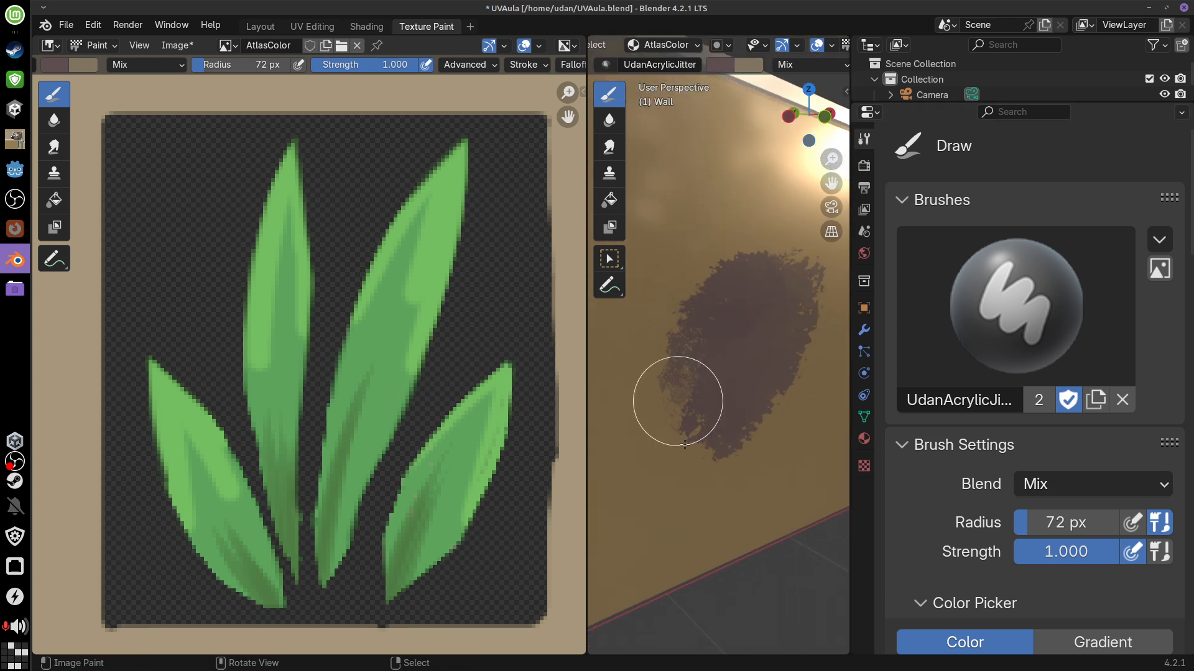
key("ctrl+z")
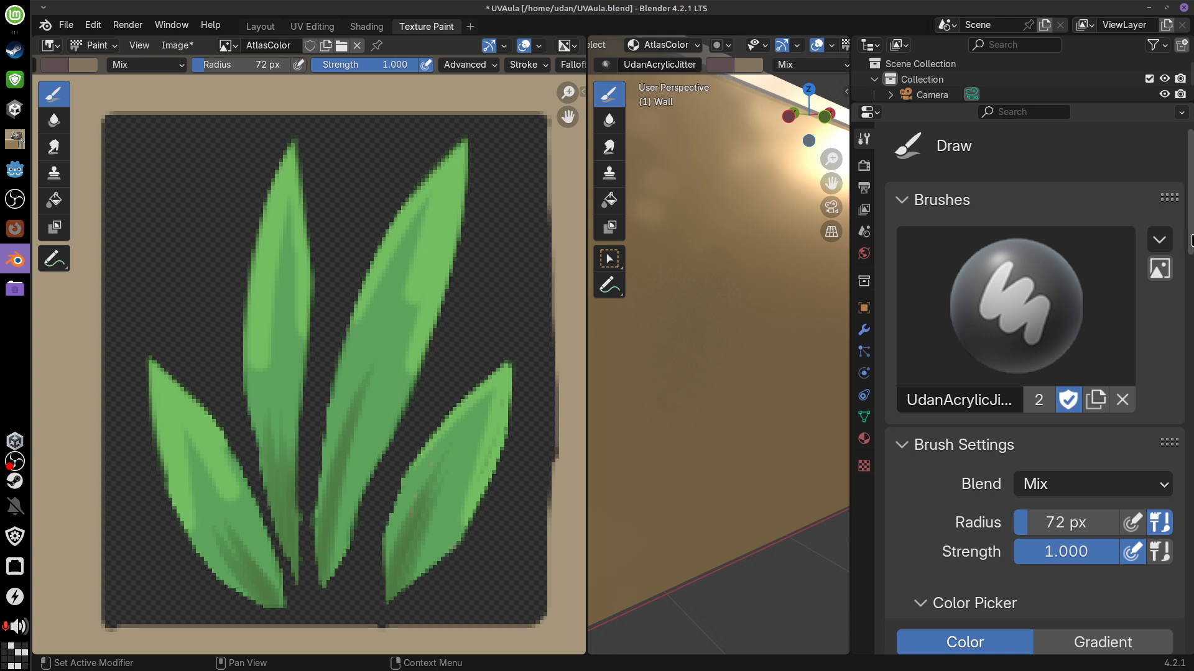
Reduce the brush radius to 7 px
scroll(1183, 373, "down", 12)
scroll(1169, 447, "up", 10)
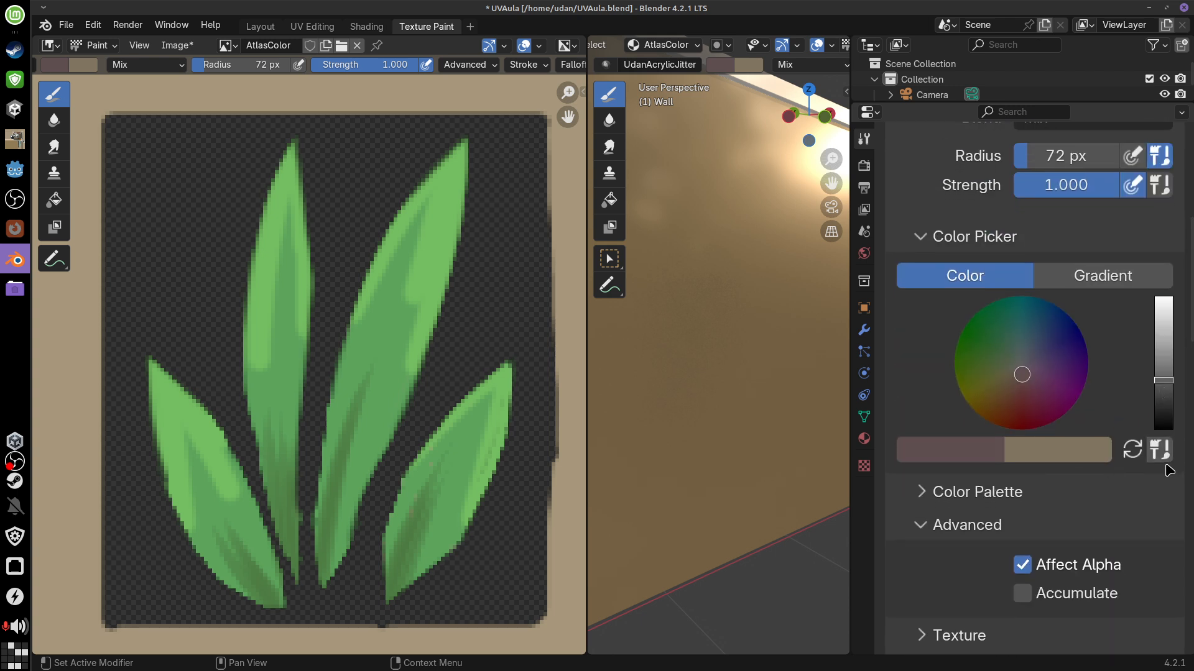
left_click_drag(1031, 156, 1005, 181)
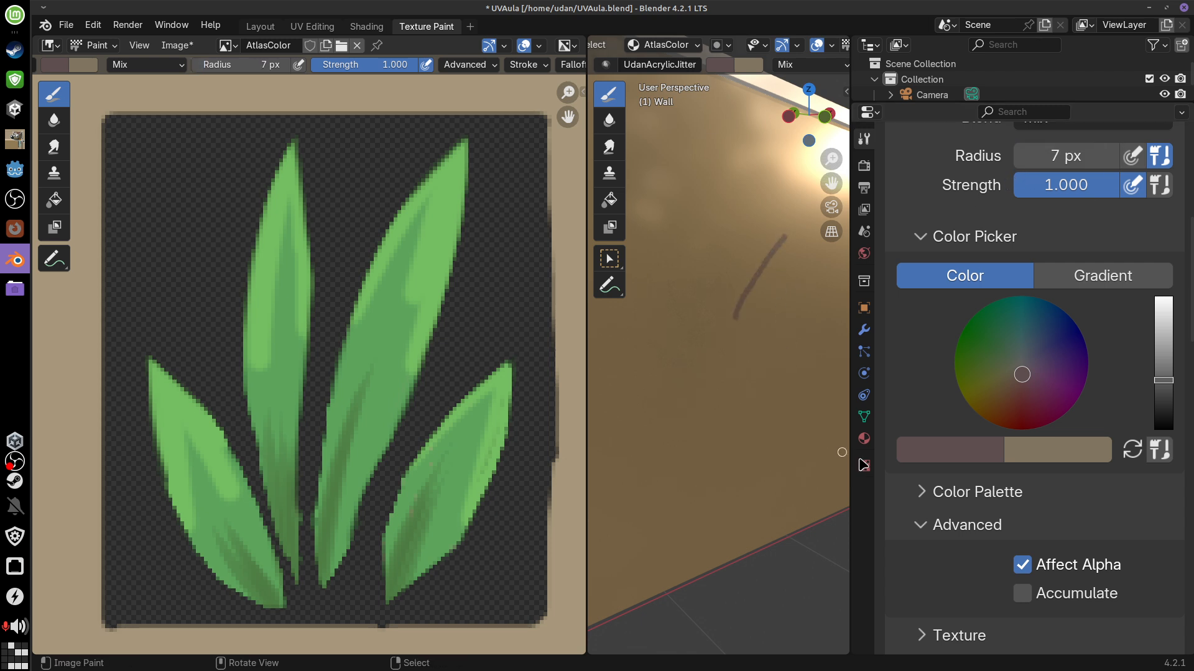
Set the brush's stroke spacing to 110% and its jitter to 2.0
scroll(1188, 388, "down", 15)
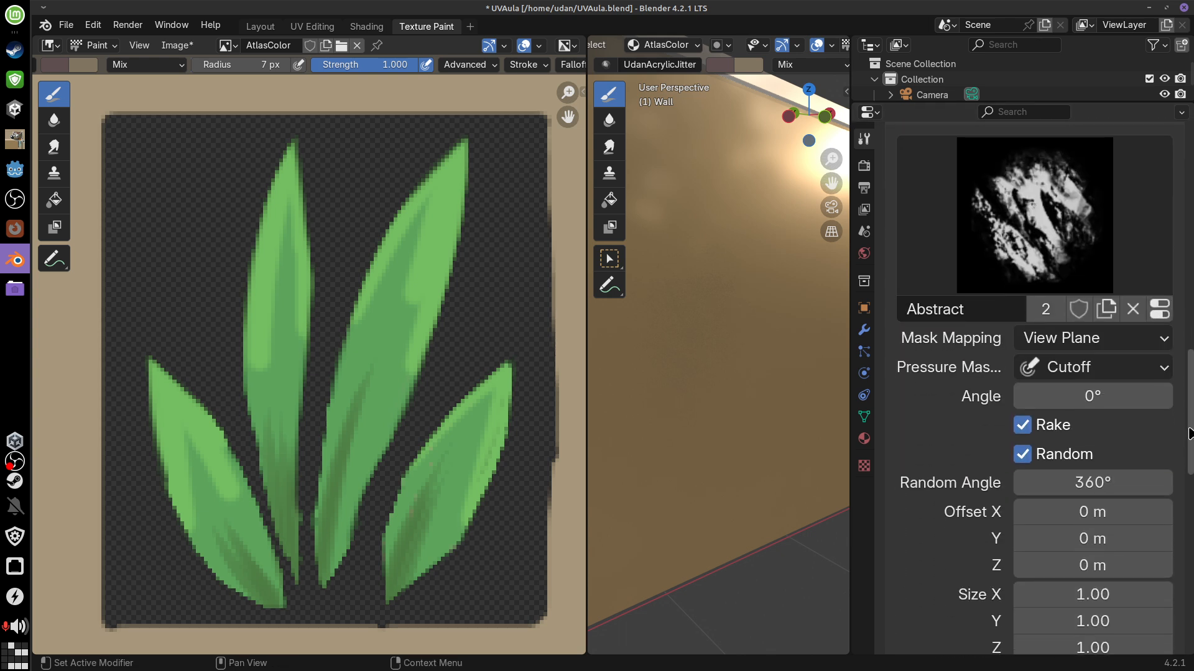
mouse_move(1188, 446)
left_mouse_down()
mouse_move(1188, 415)
mouse_move(1188, 516)
left_mouse_up()
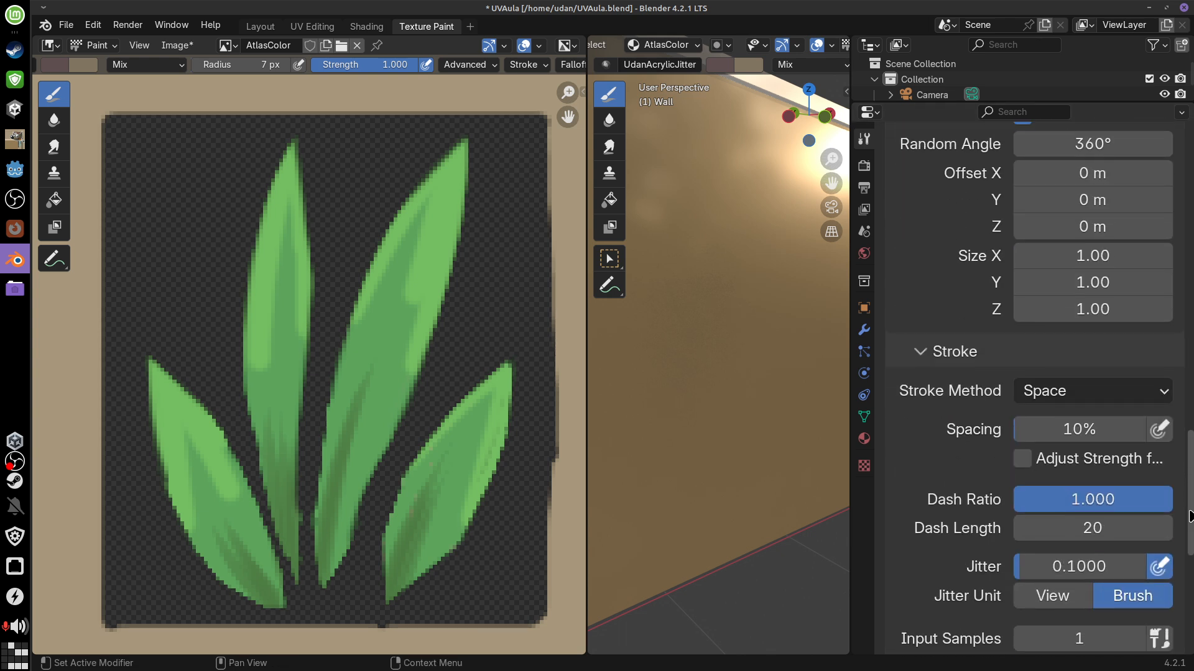
left_click_drag(1042, 427, 1071, 429)
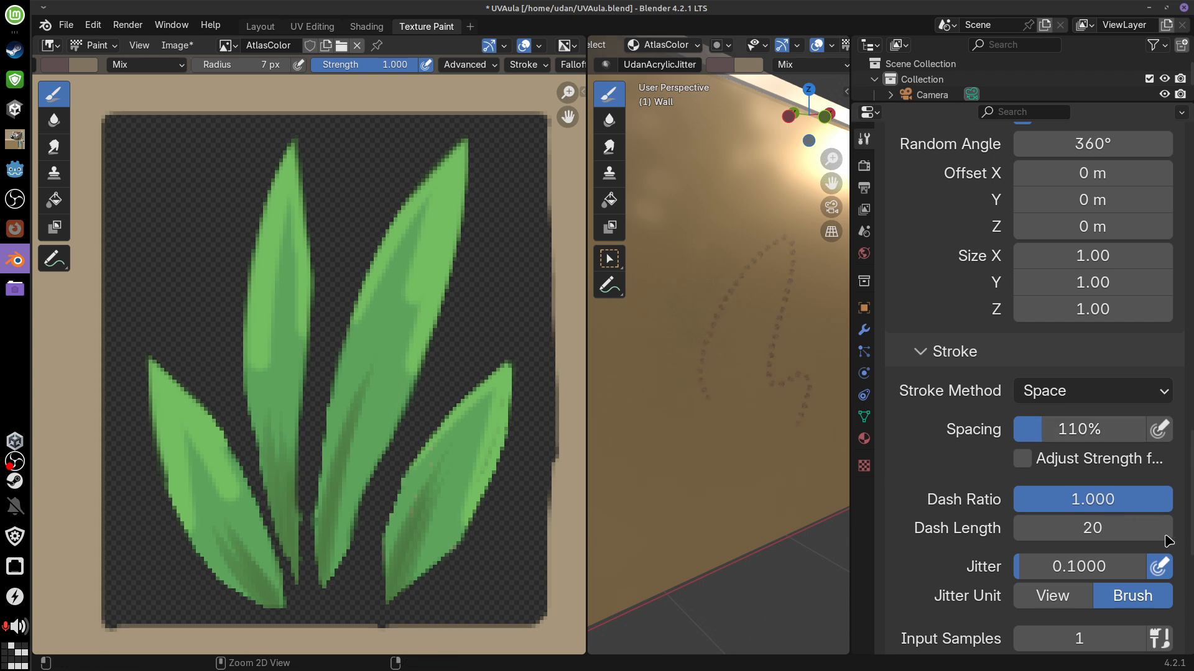
scroll(1190, 531, "down", 5)
scroll(1190, 532, "up", 1)
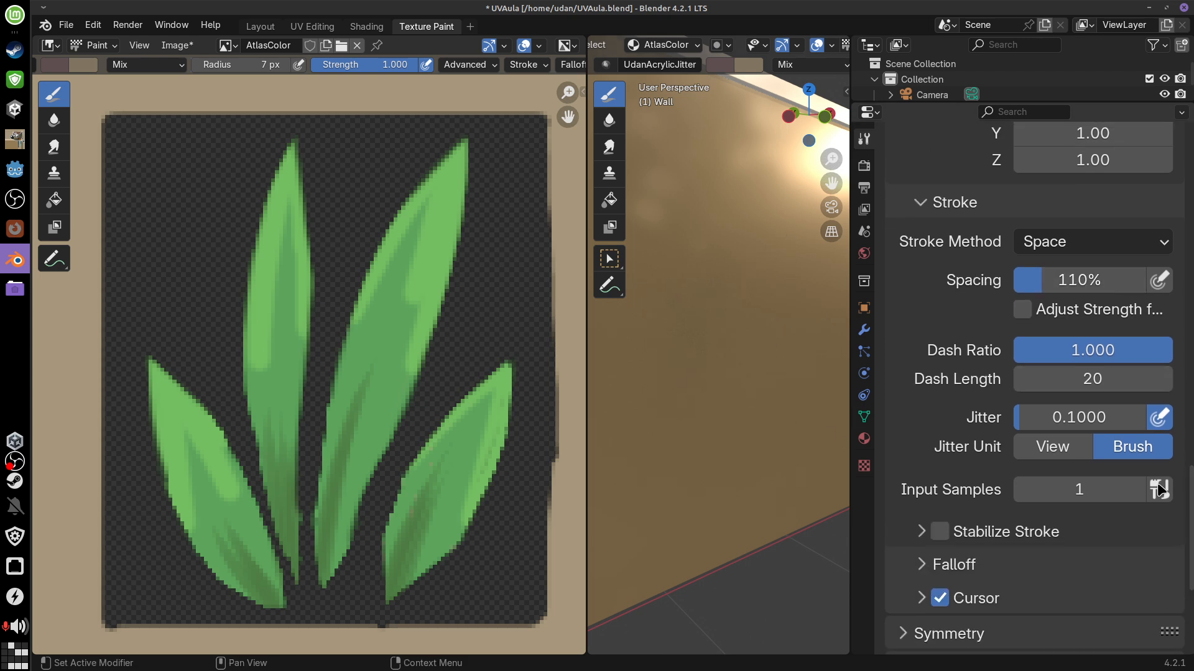
left_click_drag(1057, 417, 1147, 417)
Try scattered speckle strokes on the wall with the jittered brush, undoing them
left_click_drag(711, 320, 796, 328)
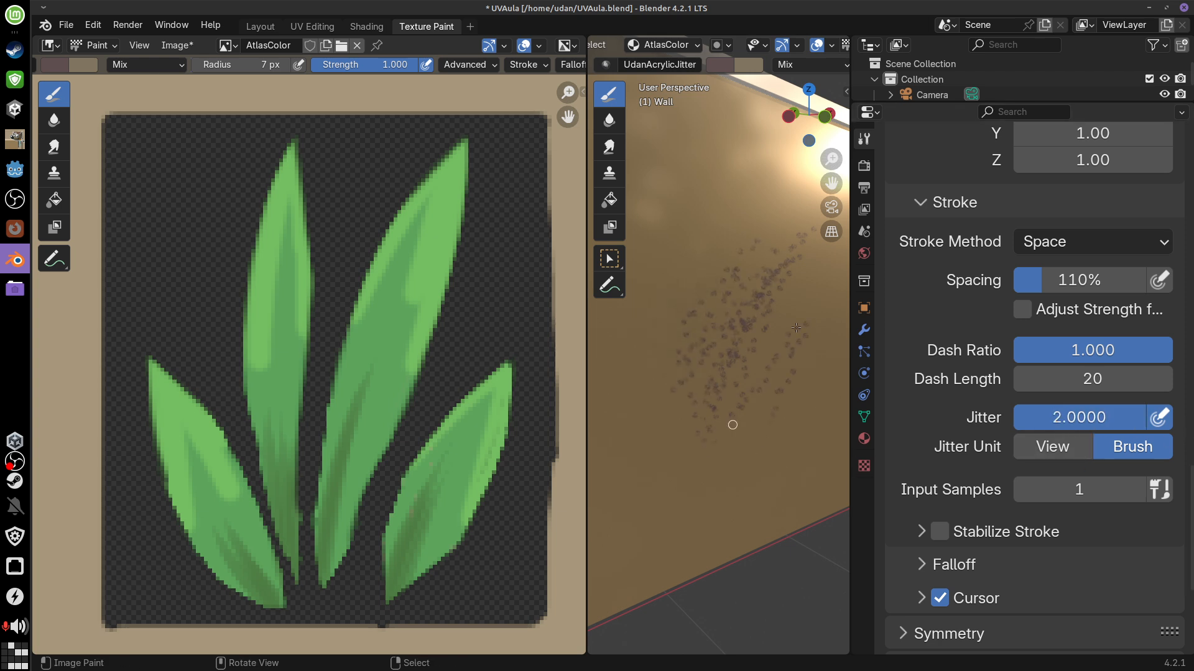
key("ctrl+z")
key("ctrl+z")
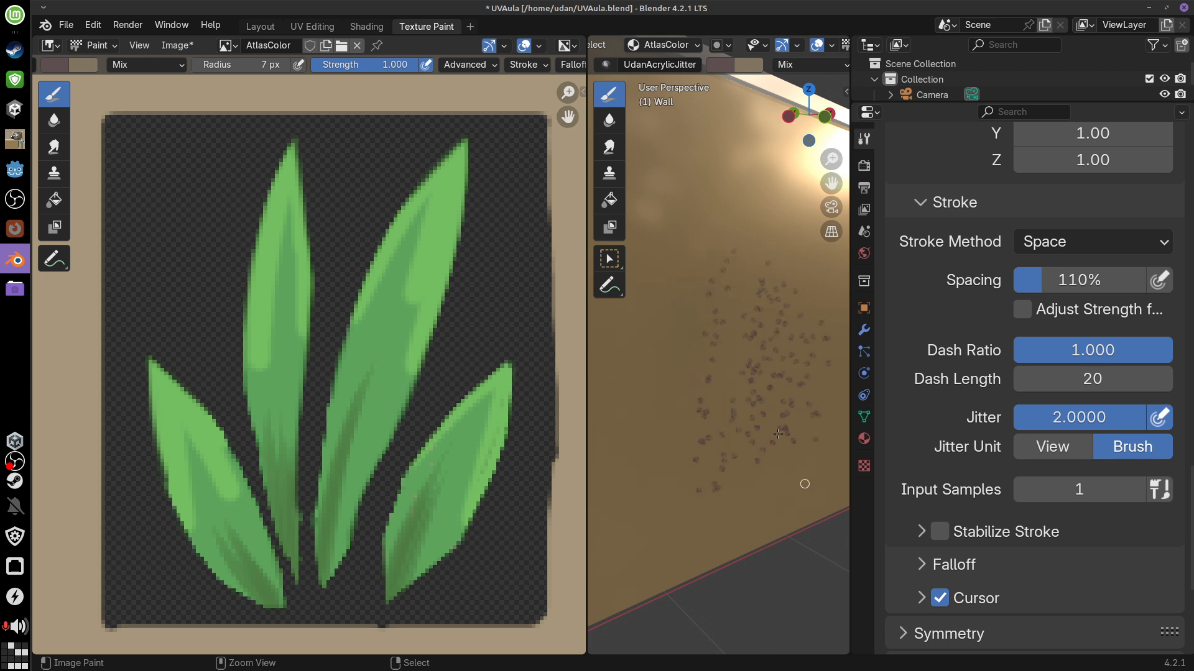
key("ctrl+z")
key("ctrl+z")
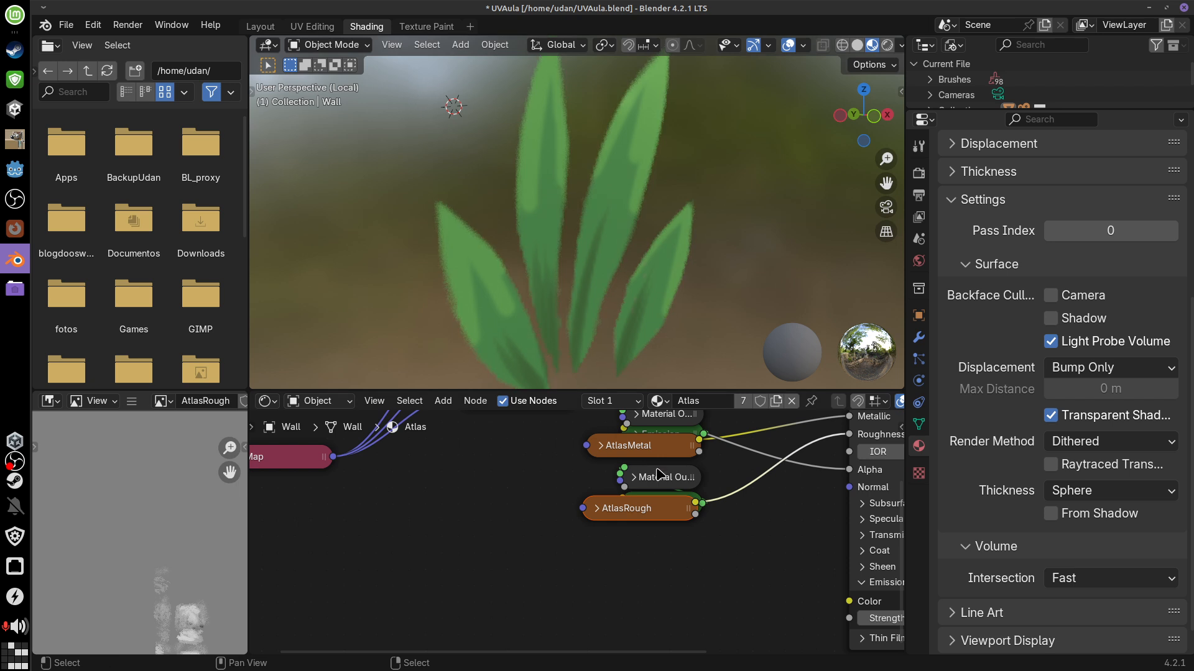
mouse_move(749, 498)
middle_mouse_down()
mouse_move(770, 466)
mouse_move(725, 572)
middle_mouse_up()
middle_click_drag(829, 472, 787, 515)
scroll(775, 513, "up", 2)
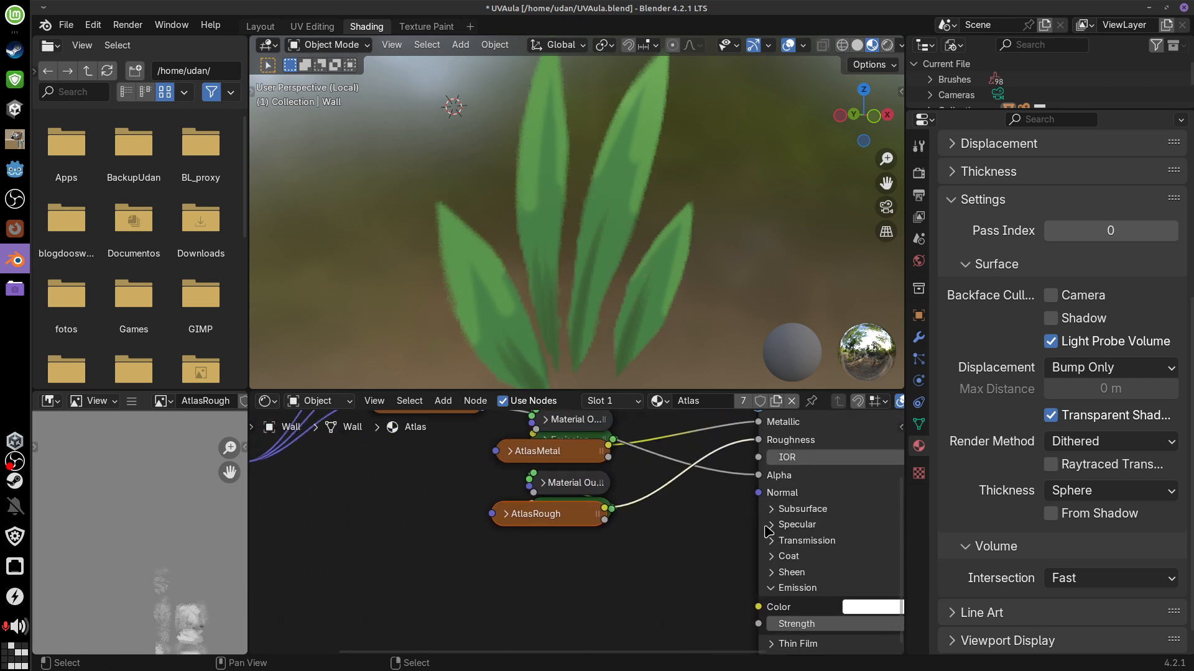
left_click_drag(806, 483, 730, 561)
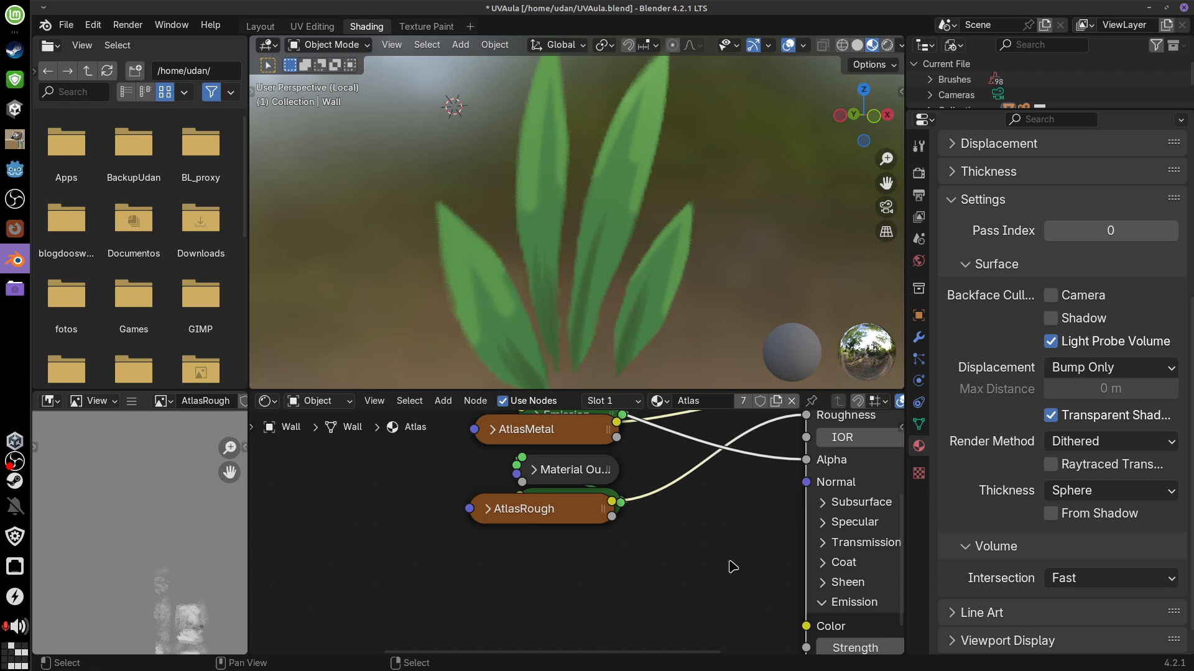
left_click_drag(807, 482, 707, 603)
left_click_drag(806, 483, 715, 570)
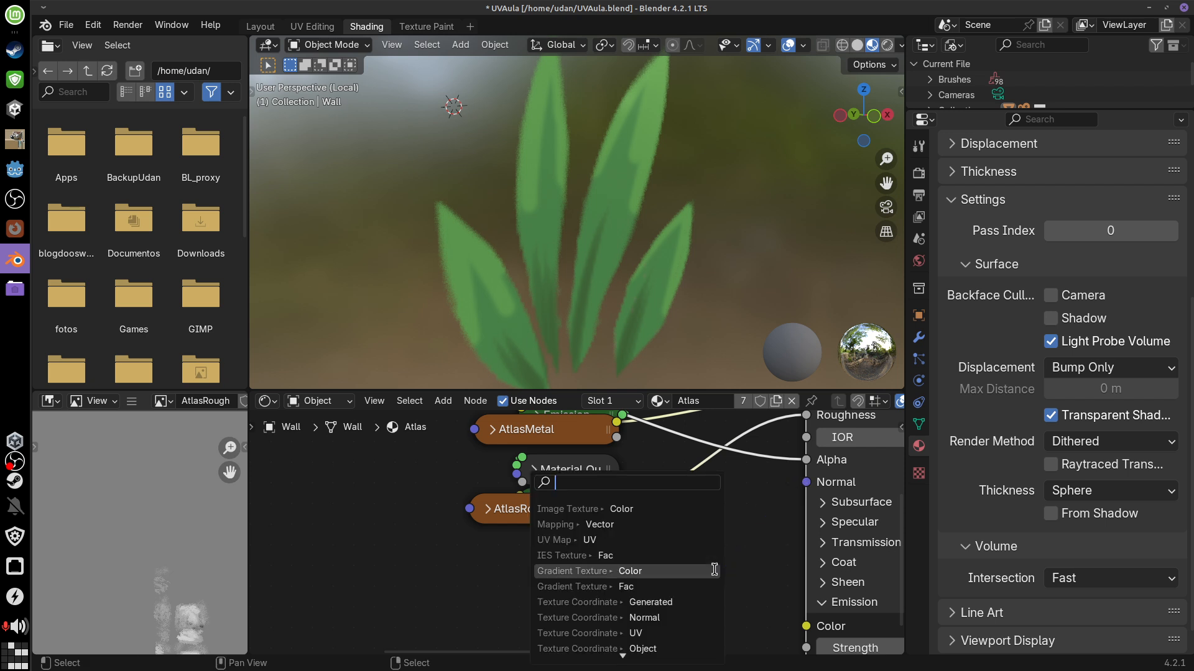
key("Escape")
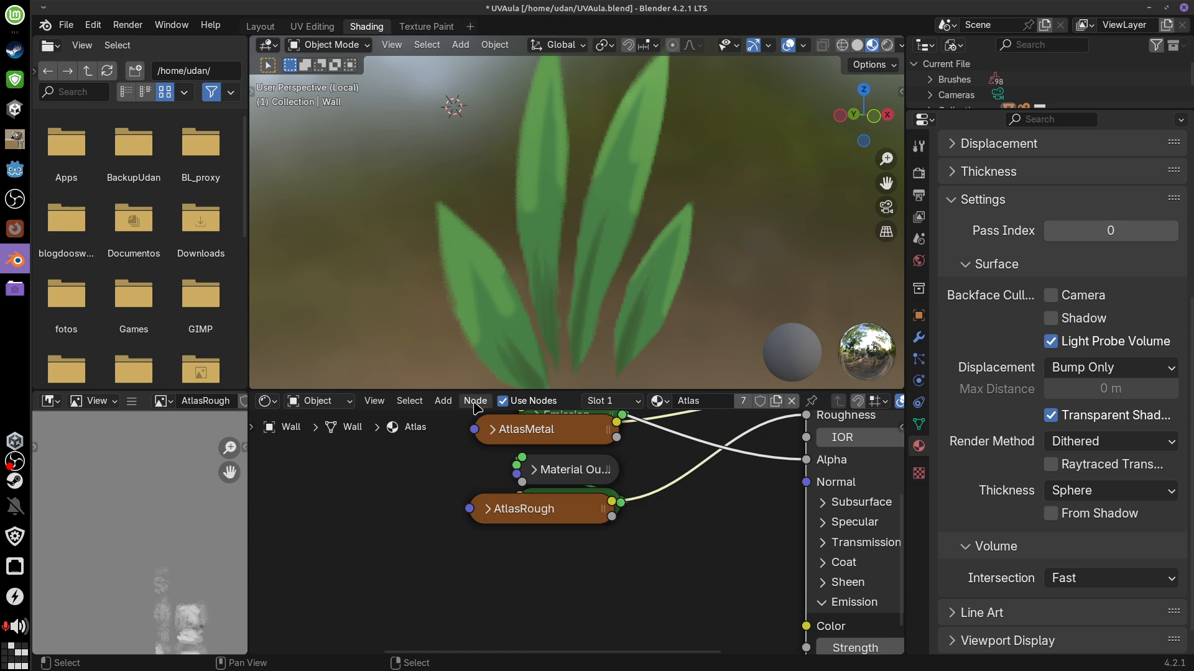
Add a Bump node to the Atlas material, placed below the AtlasRough node
left_click(442, 401)
mouse_move(493, 525)
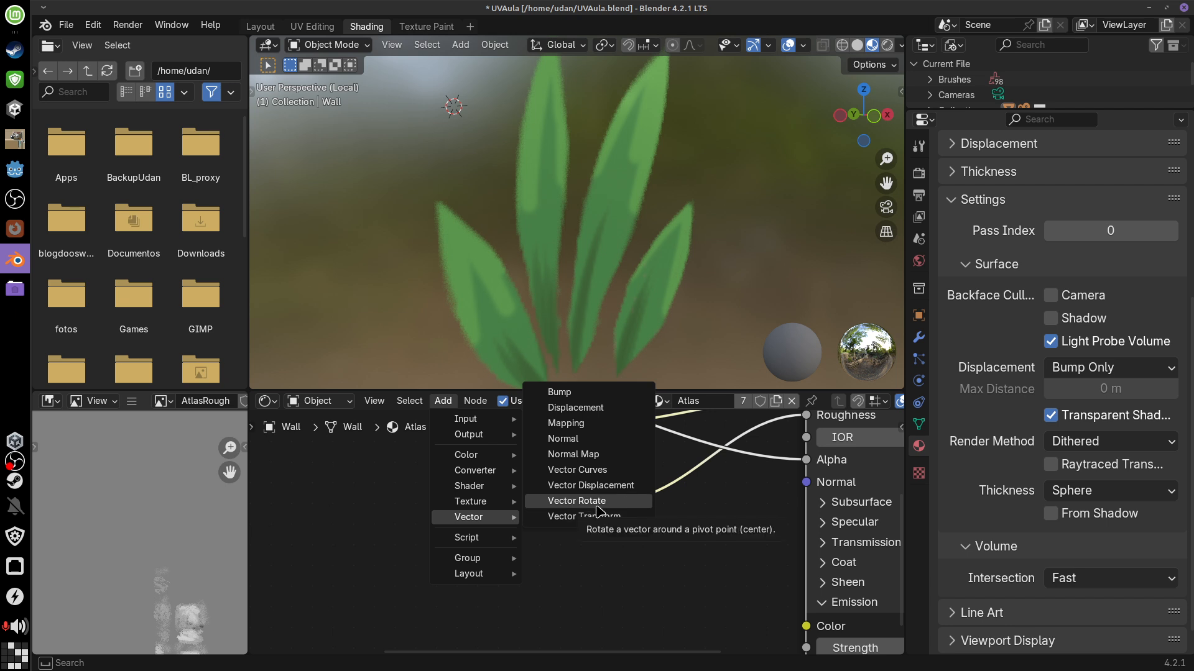
left_click(590, 398)
left_click(669, 561)
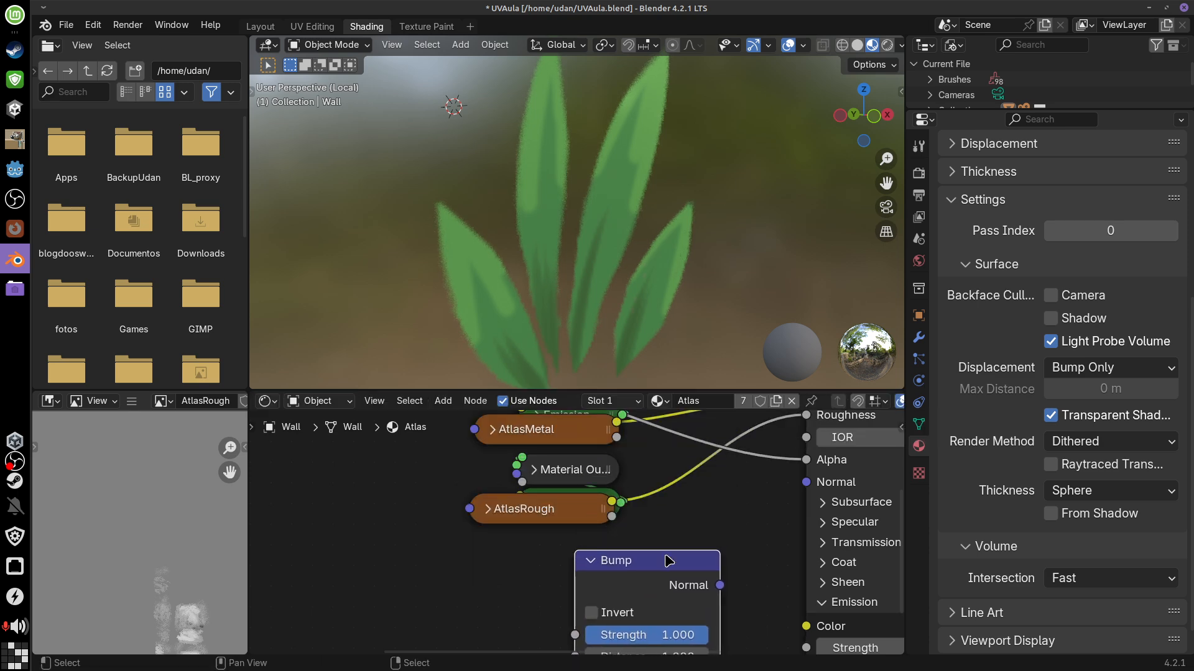
Connect the Bump node's Normal output to the shader's Normal input
middle_click_drag(758, 582, 786, 520)
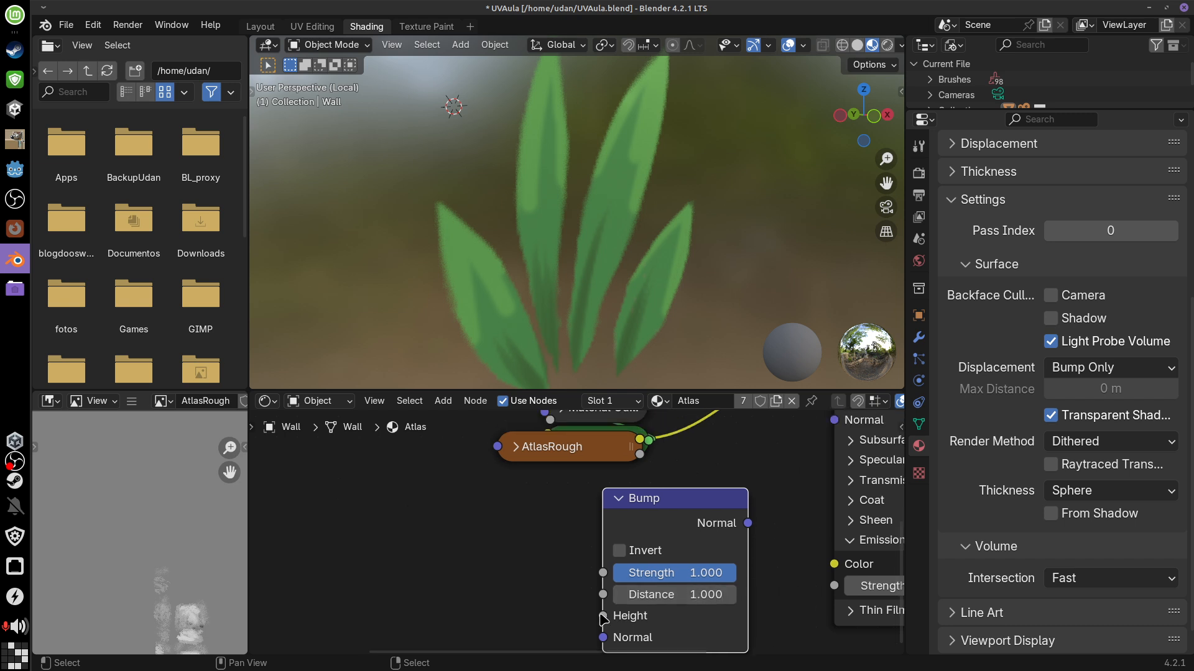
left_click_drag(603, 618, 544, 577)
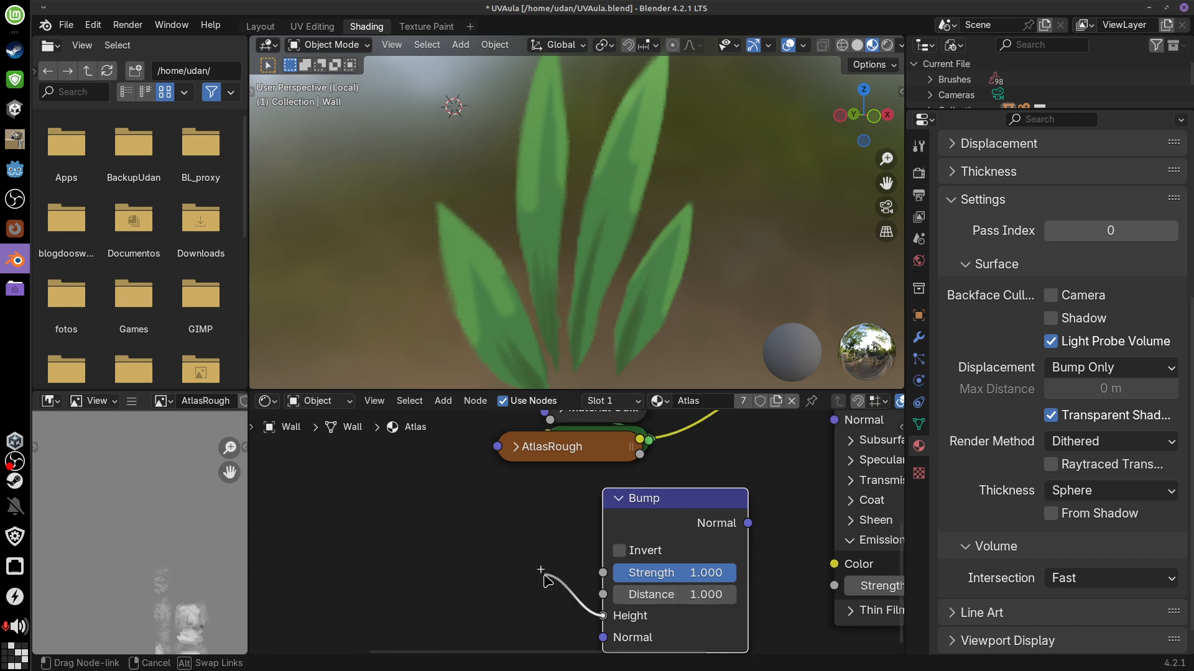
right_click(544, 577)
left_click_drag(750, 525, 796, 470)
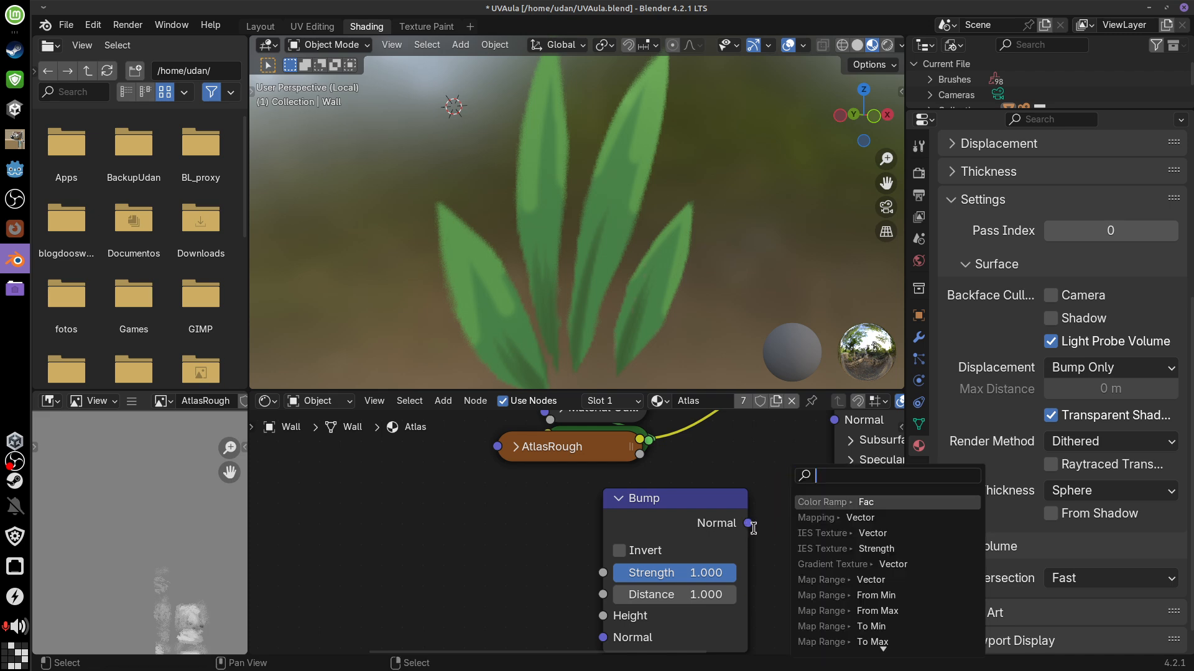
key("Escape")
left_click_drag(750, 525, 828, 570)
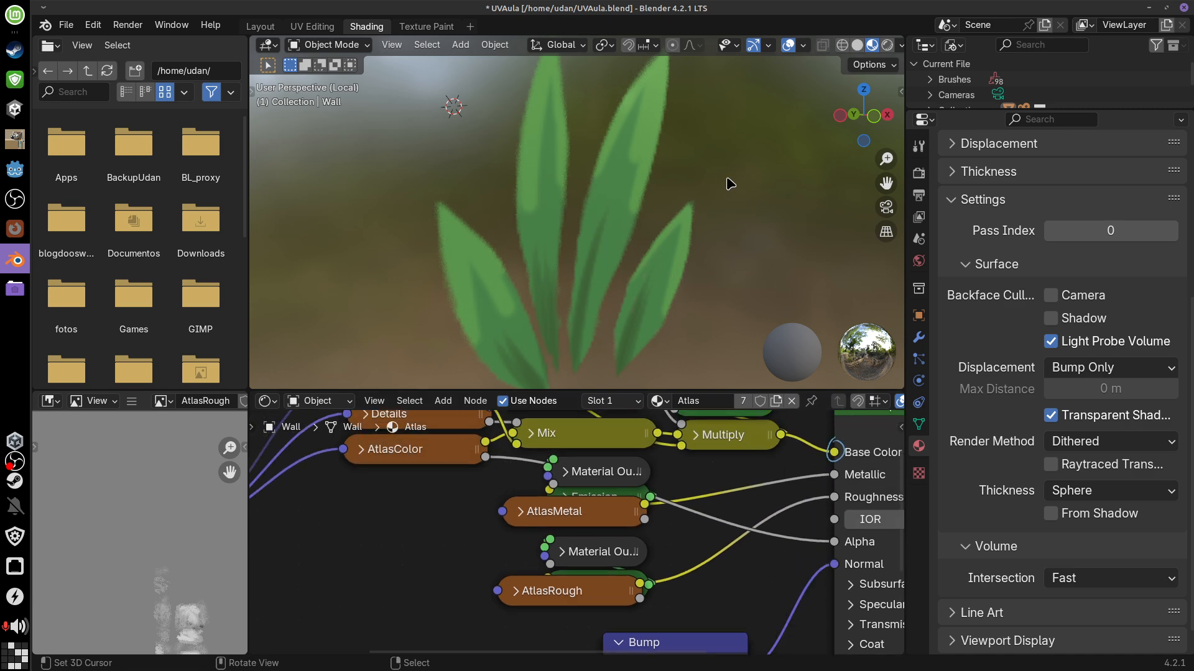
Bring the whole wall into view and move the Bump node slightly farther from the shader node
middle_click_drag(731, 183, 700, 185)
scroll(701, 221, "up", 2)
middle_click_drag(723, 550, 789, 416)
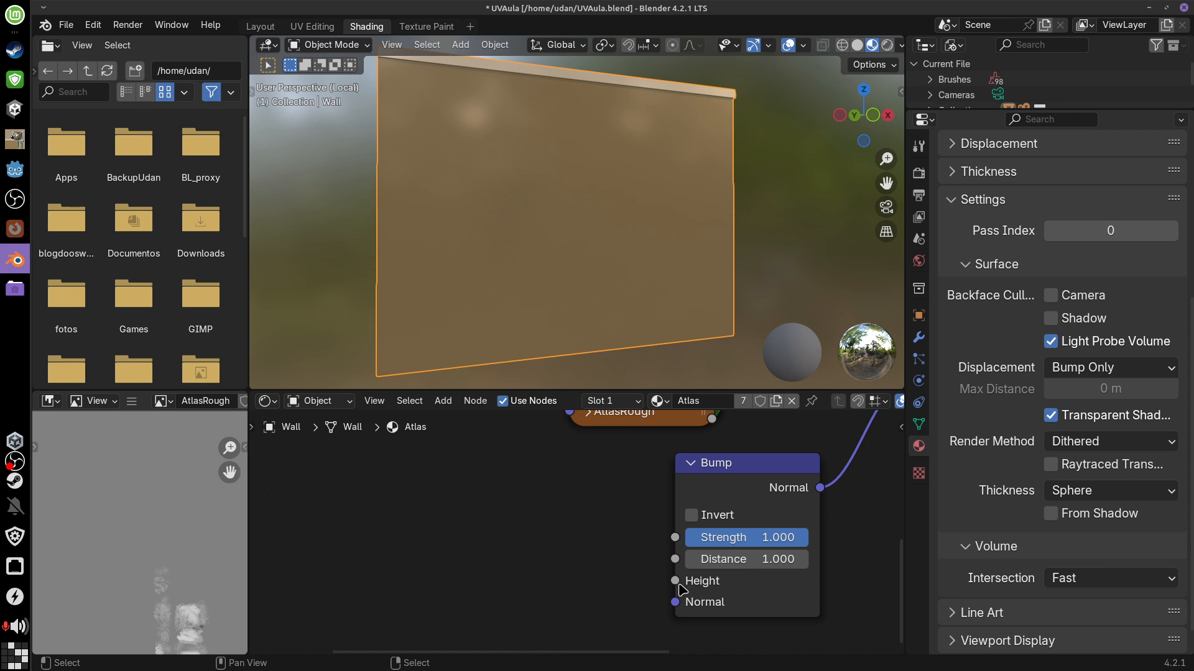
left_click_drag(680, 585, 566, 545)
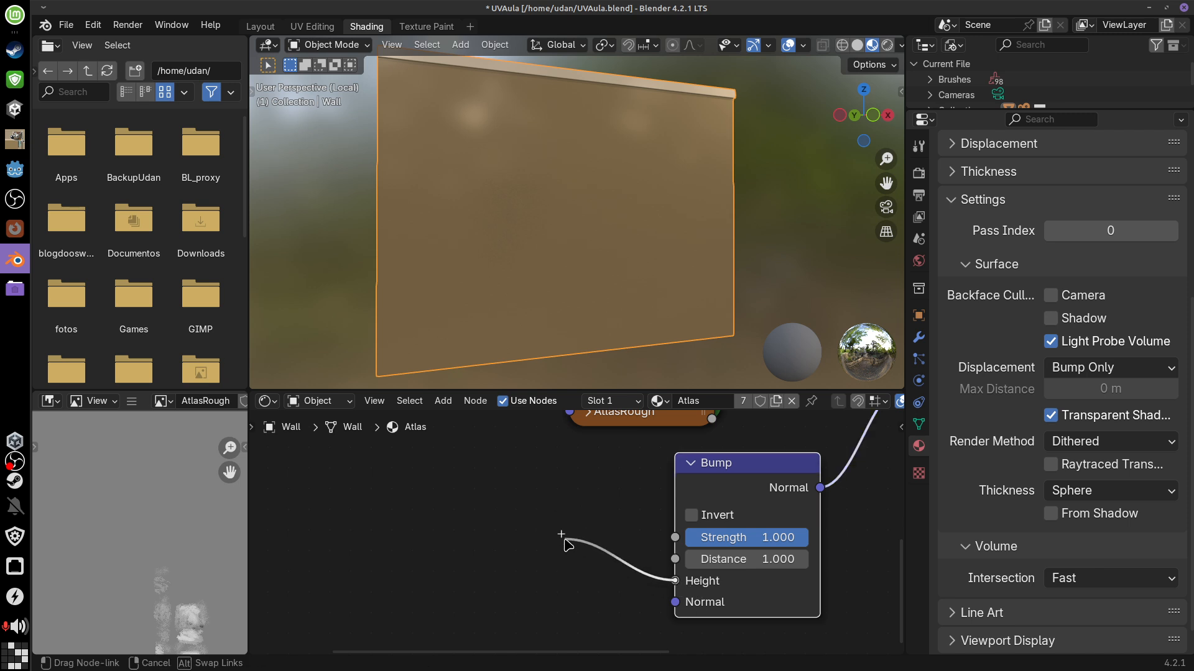
right_click(565, 540)
middle_click_drag(823, 578, 691, 650)
middle_click_drag(723, 575, 733, 548)
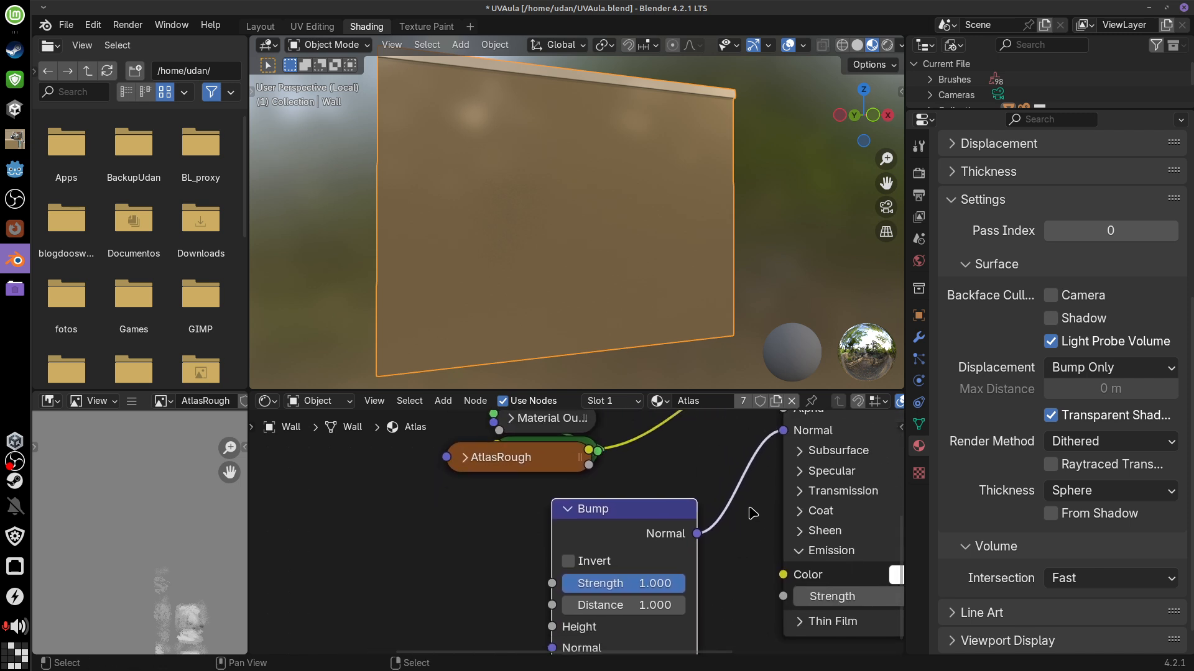
left_click_drag(683, 509, 651, 508)
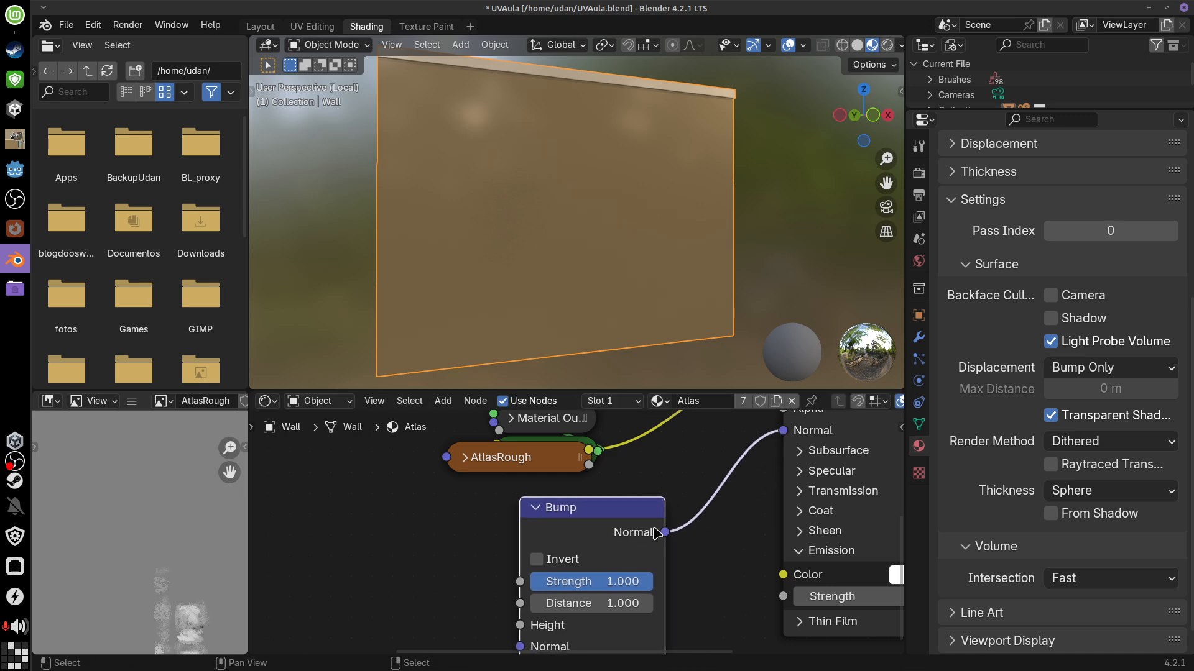
middle_click_drag(744, 535, 821, 499)
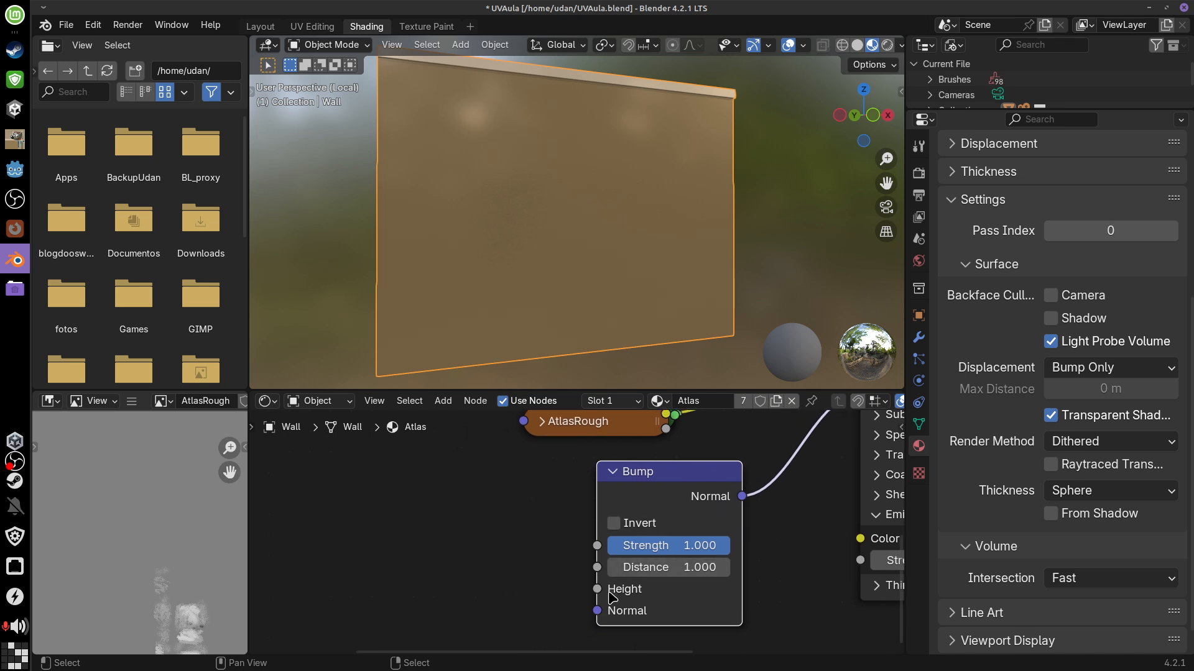
Add an Image Texture node beside the Bump node, with its Color output feeding the Bump's Height input
left_click_drag(598, 589, 510, 511)
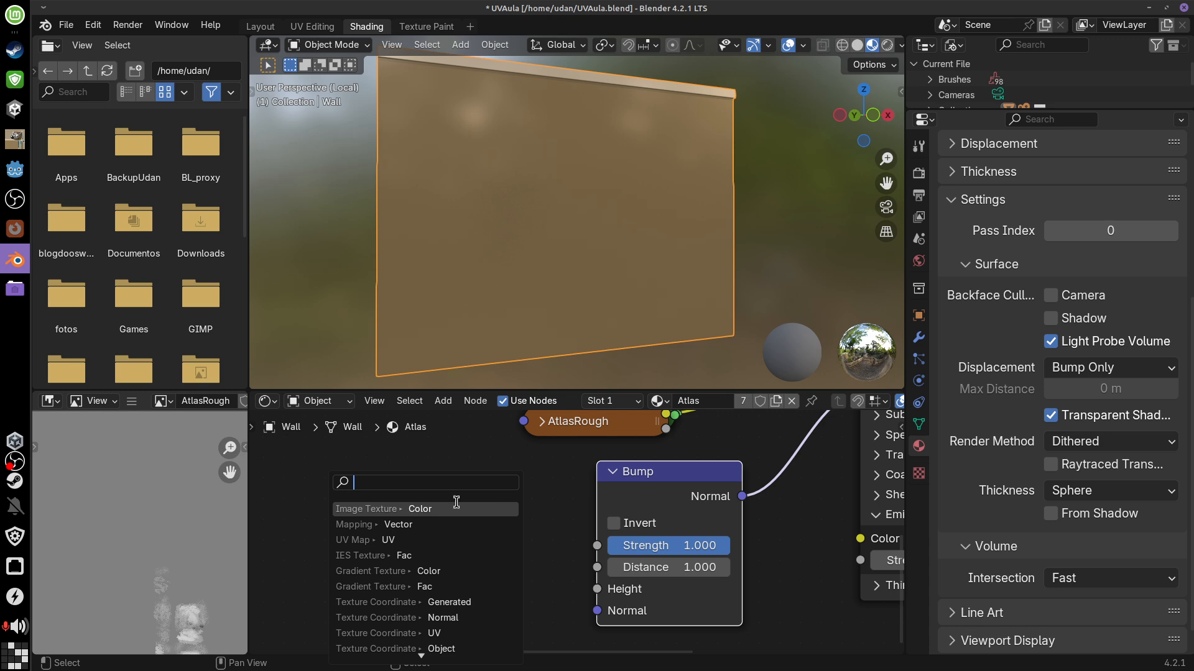
left_click(420, 509)
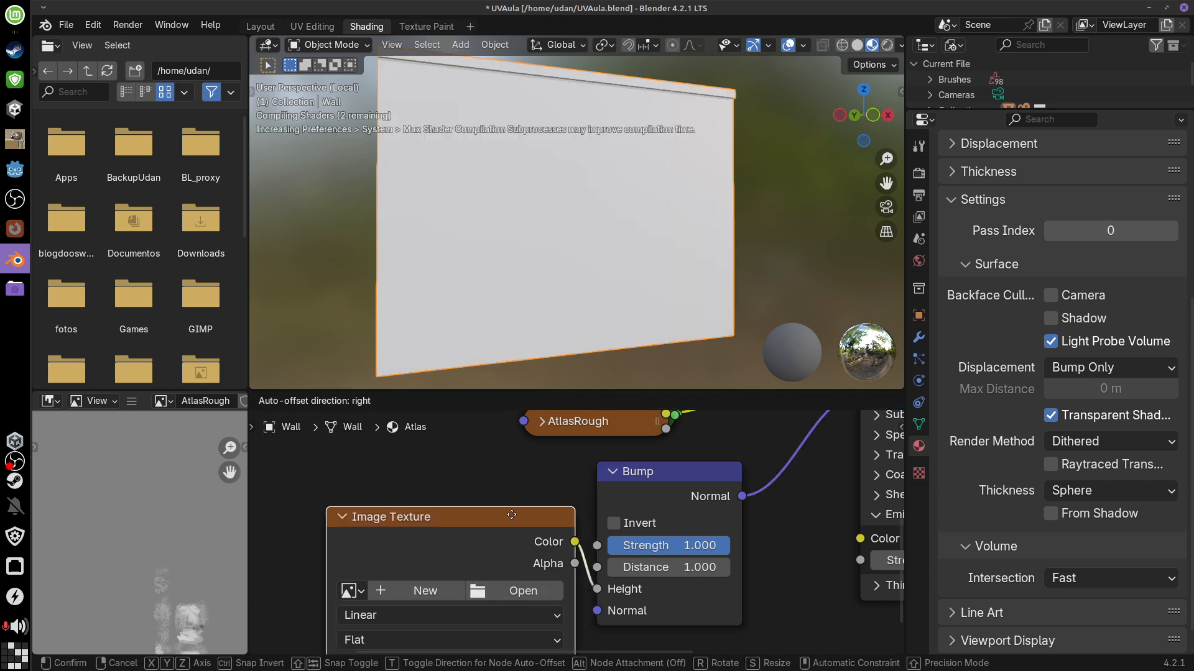
left_click(601, 537)
middle_click_drag(600, 537, 740, 522)
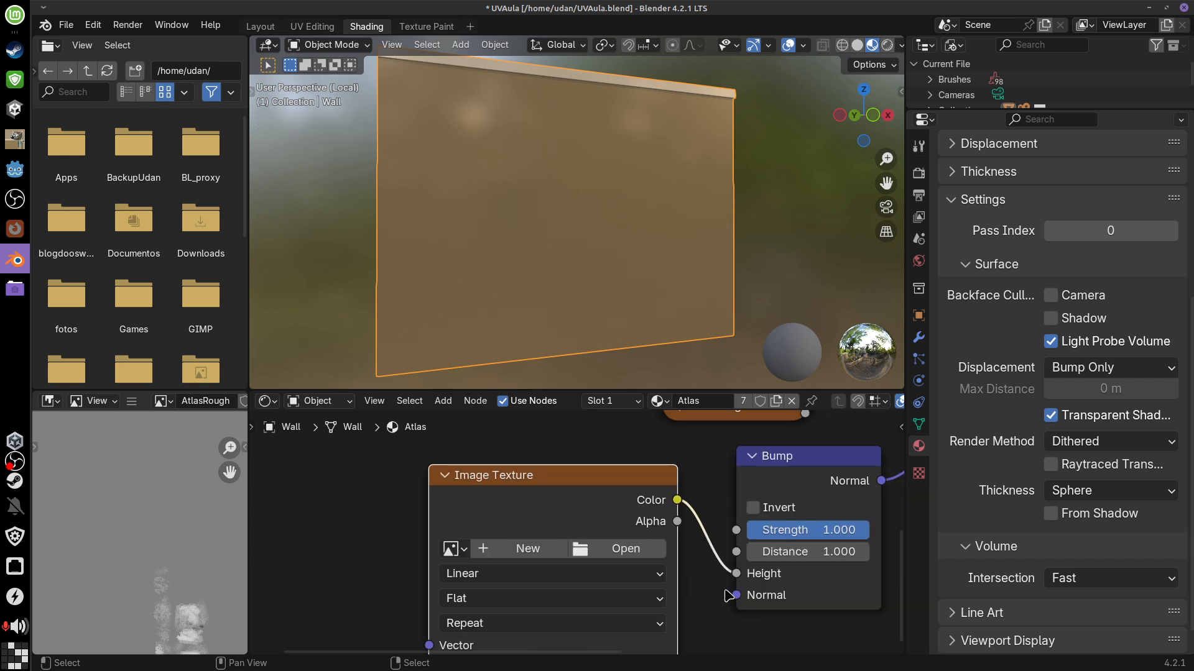
middle_click_drag(799, 616, 790, 606)
left_click_drag(612, 463, 611, 471)
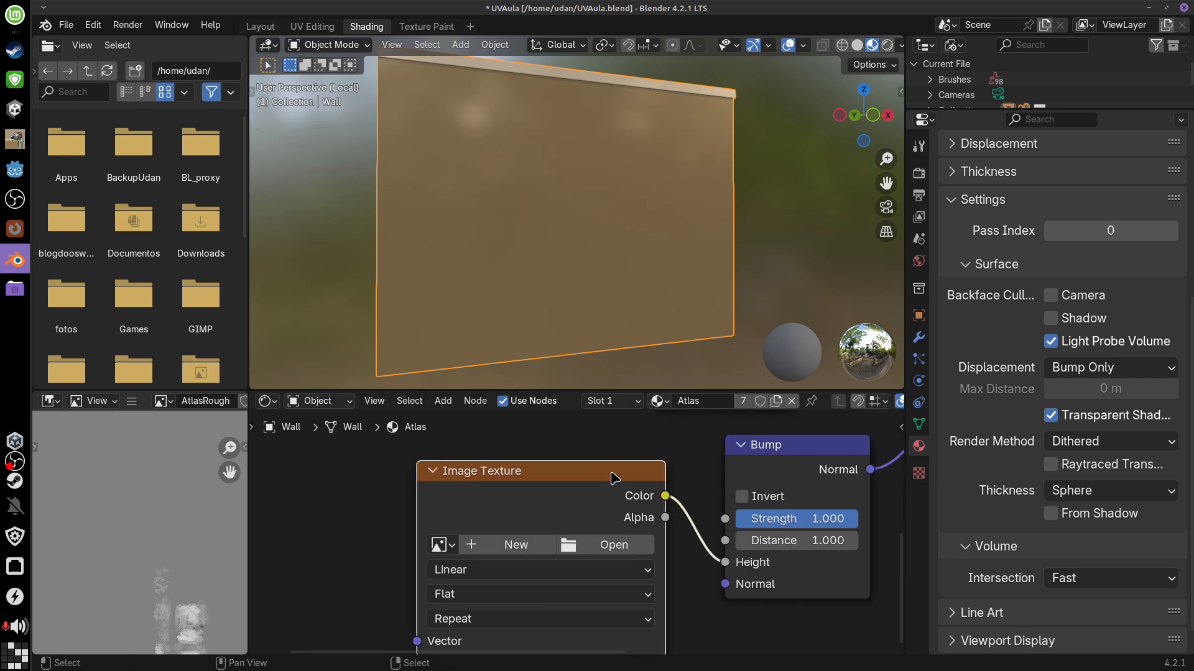
Reposition the Image Texture node slightly and create a new blank image named AtlasBump in it
middle_click_drag(802, 616, 810, 605)
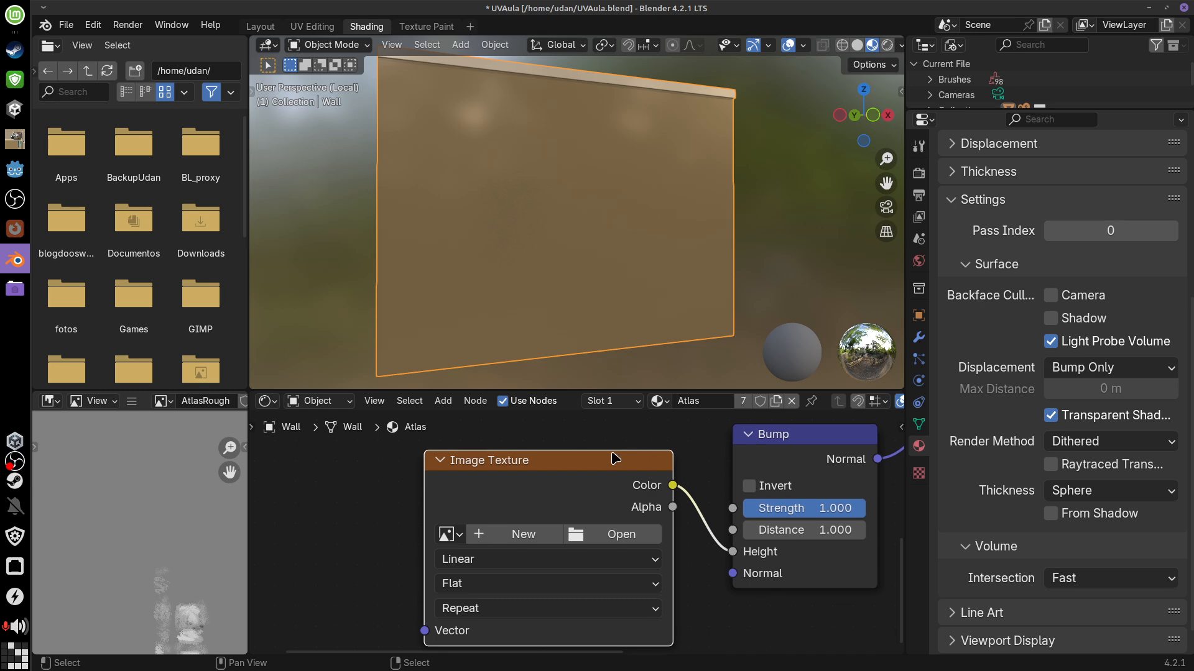
left_click_drag(615, 459, 602, 467)
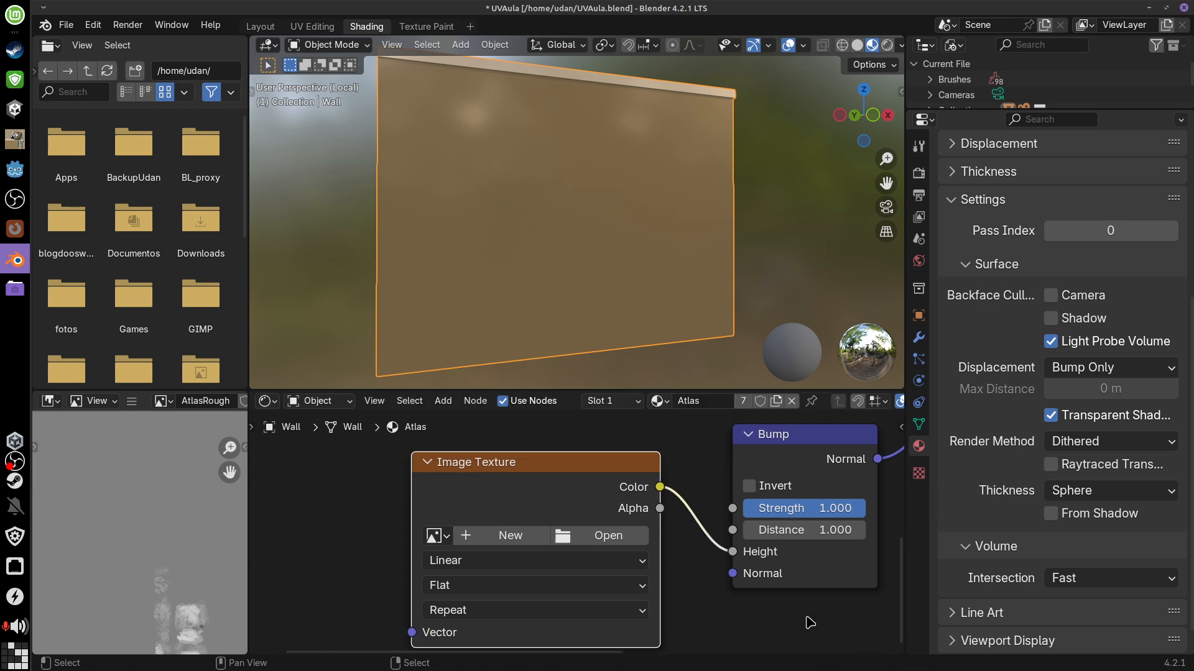
left_click(521, 538)
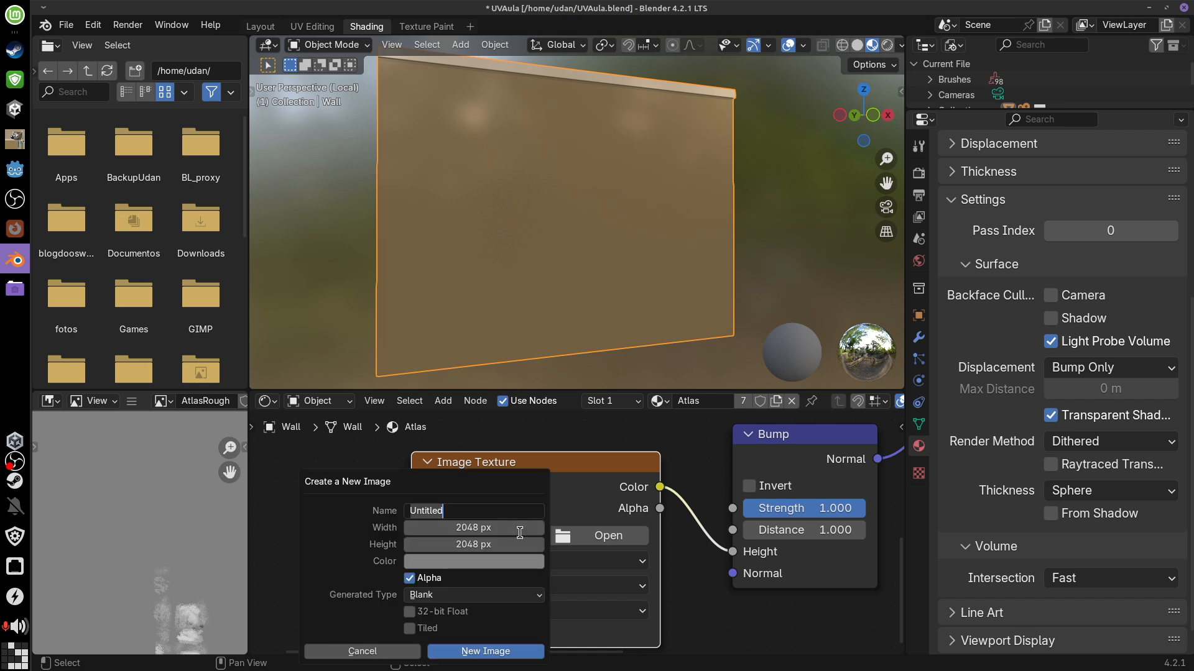
key("BackSpace")
key("Left")
key("Home")
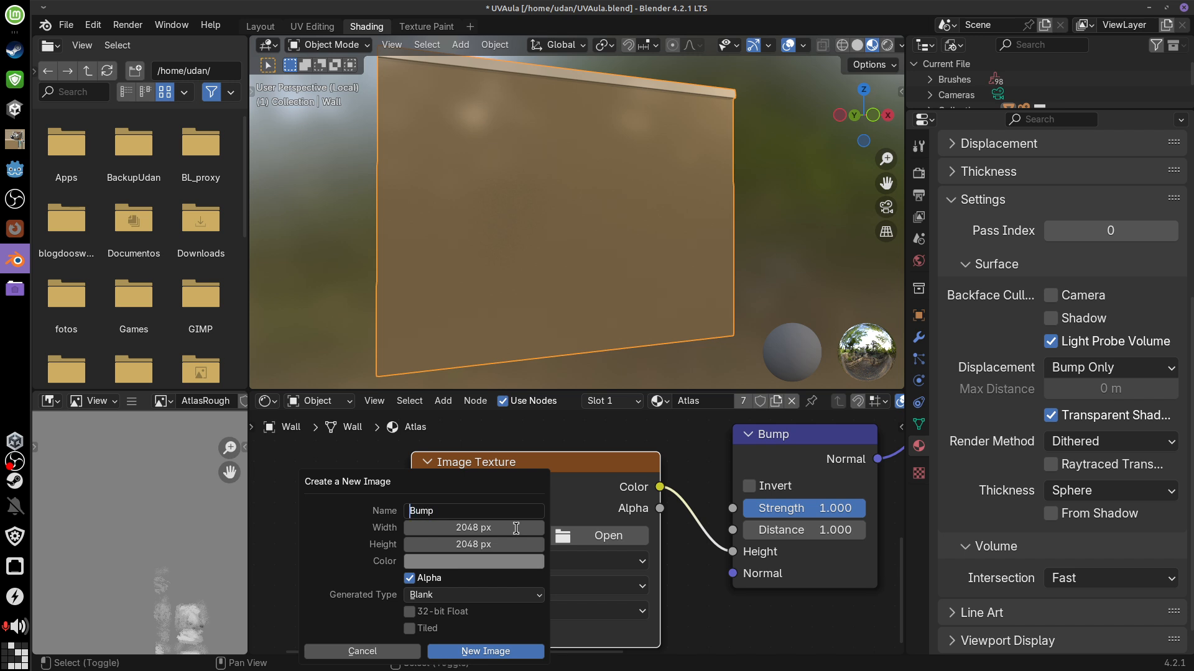
type("Atlas")
key("Return")
left_click(508, 653)
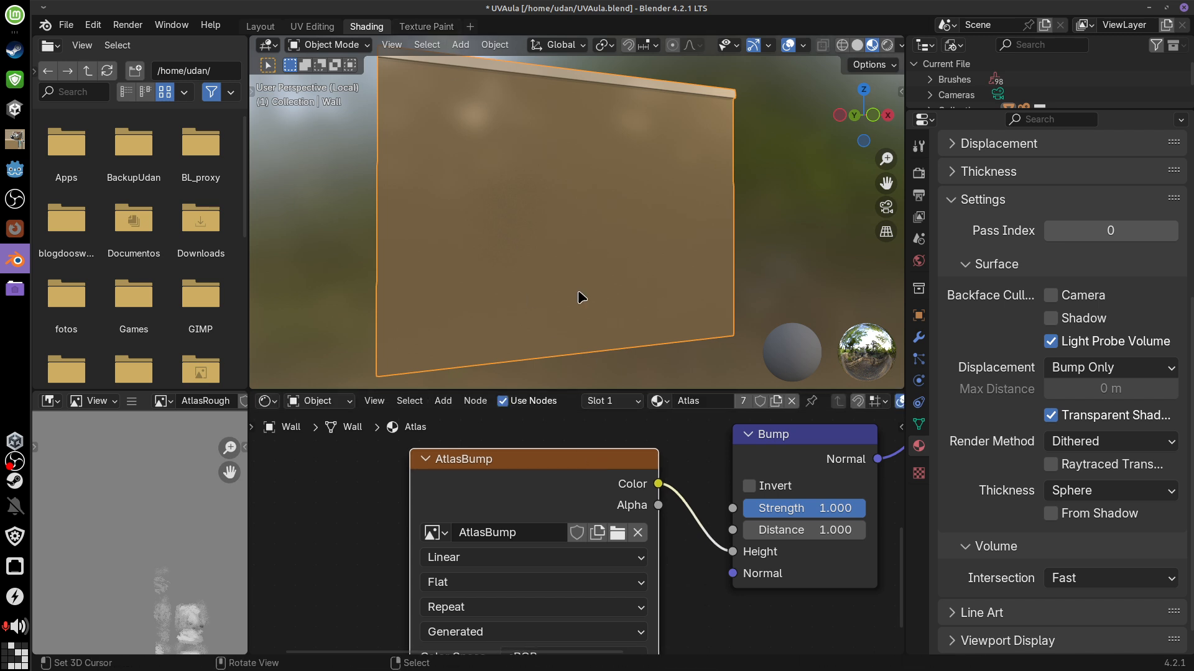
Switch to the Texture Paint workspace, try a jittered brush stroke on the wall, and undo it
left_click(435, 26)
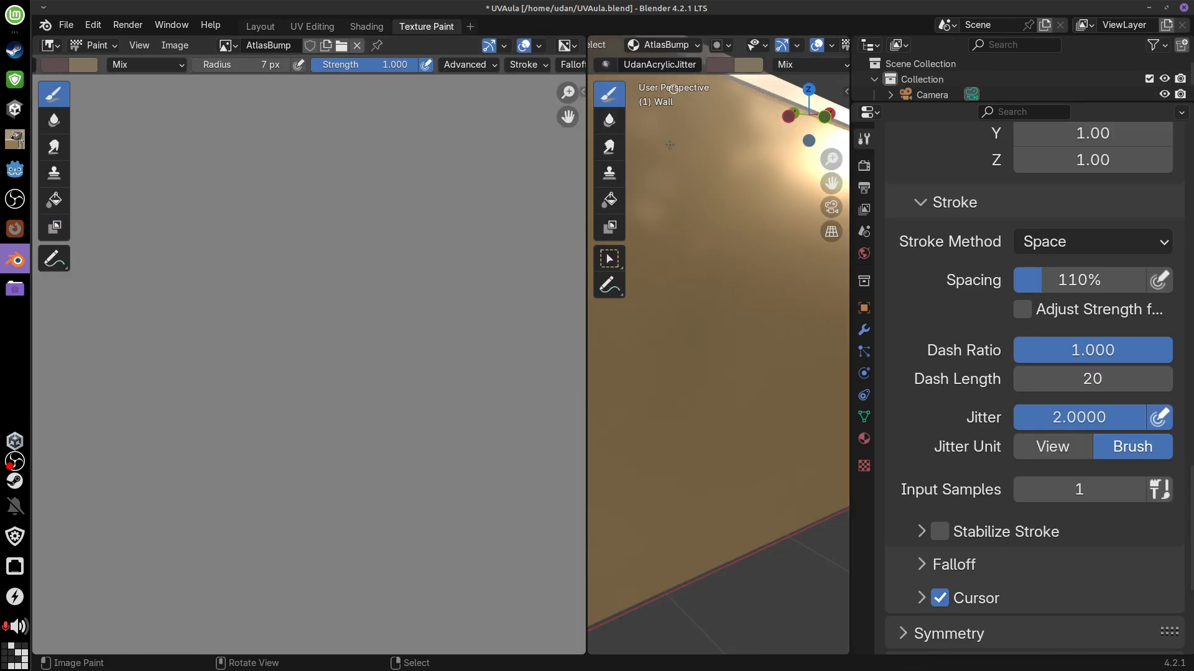
mouse_move(724, 320)
left_mouse_down()
mouse_move(768, 222)
mouse_move(714, 413)
mouse_move(781, 431)
mouse_move(782, 399)
left_mouse_up()
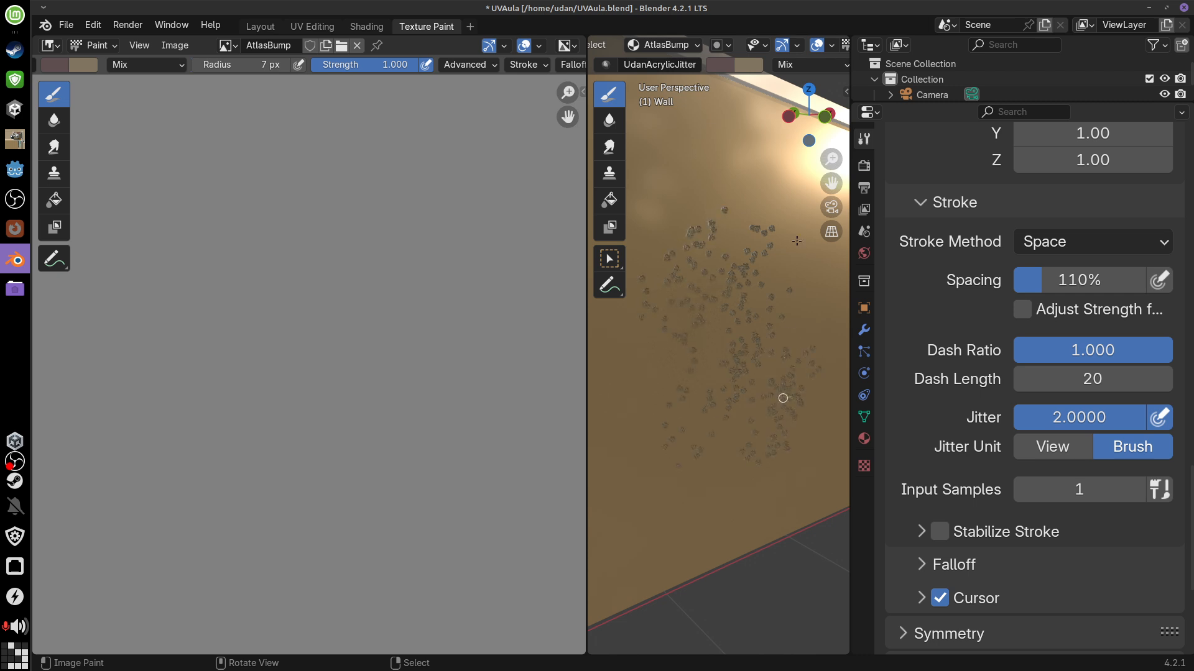
key("ctrl+z")
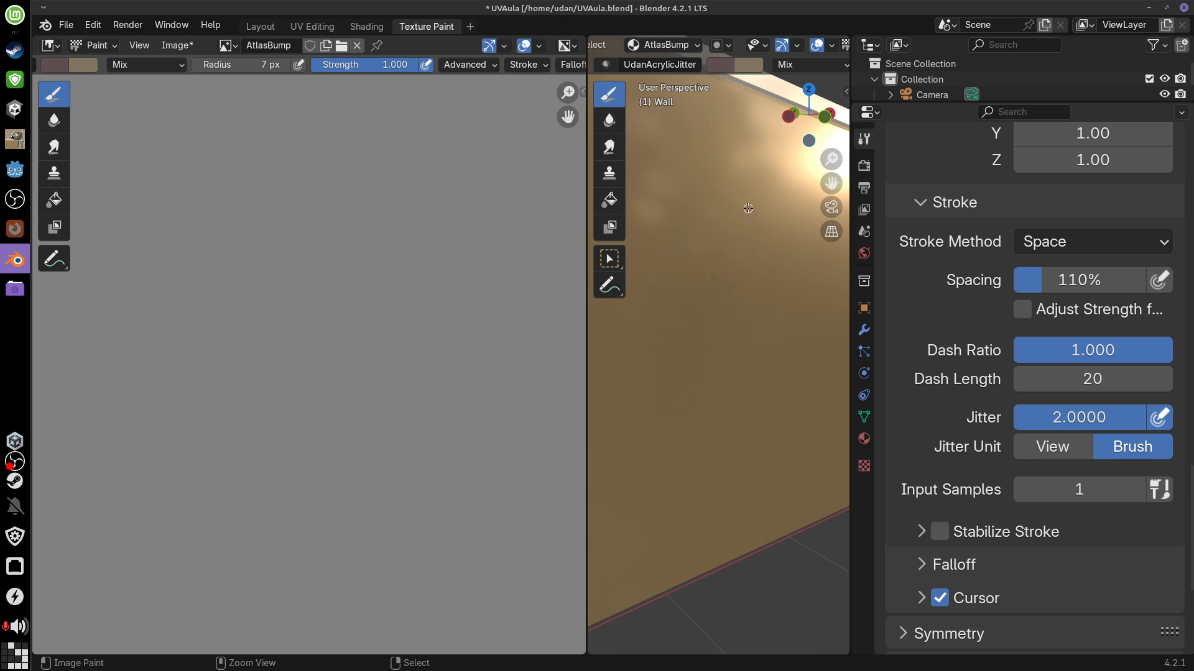
Set the brush color to black and paint scattered bump dabs across the middle of the wall
left_click(728, 68)
mouse_move(826, 168)
left_mouse_down()
mouse_move(792, 152)
mouse_move(842, 165)
mouse_move(794, 152)
left_mouse_up()
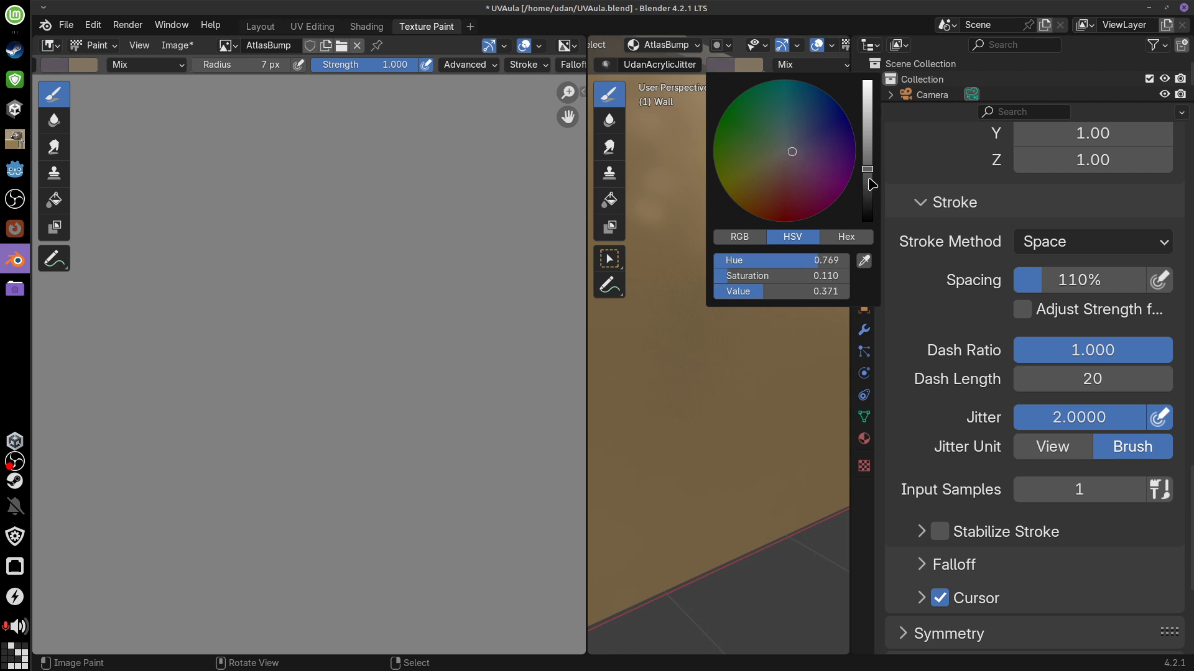
left_click_drag(866, 169, 869, 229)
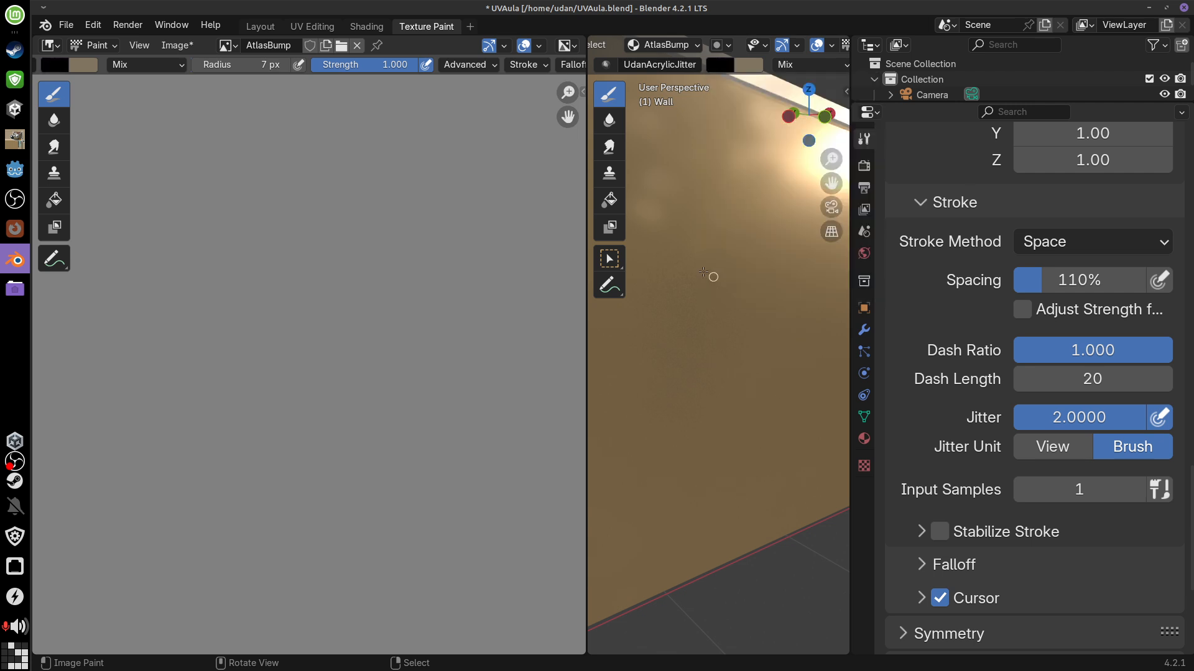
left_click_drag(771, 326, 774, 304)
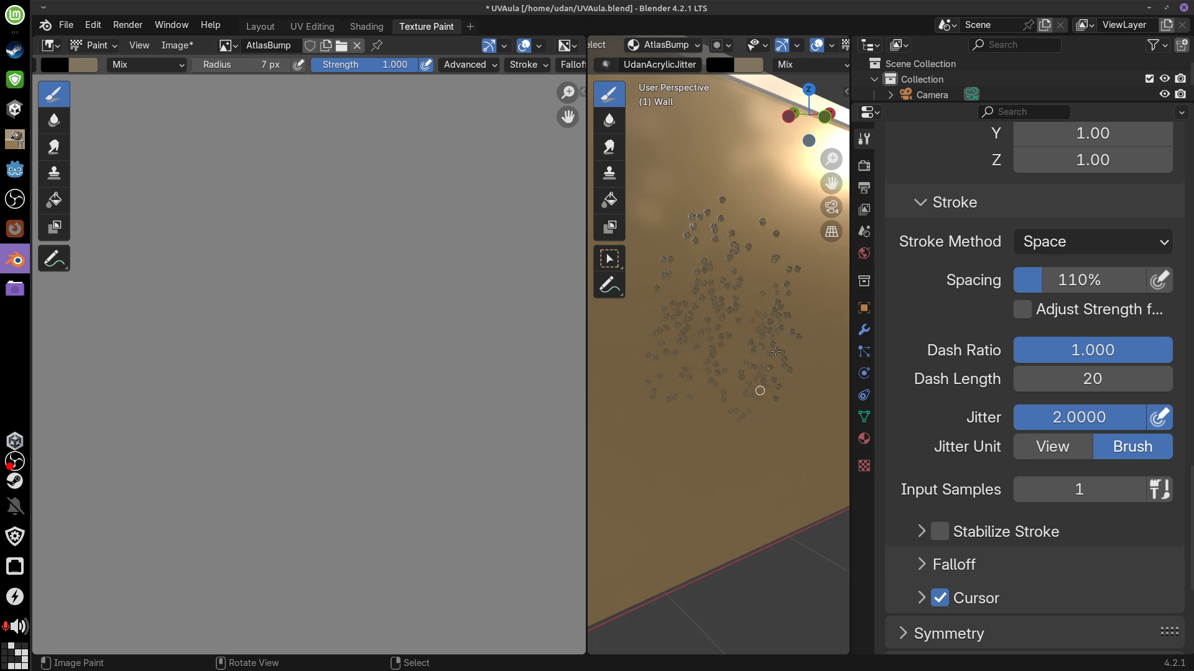
Enlarge the brush radius to 41 px and paint more black bump strokes around the existing dabs on the wall
scroll(775, 352, "up", 6)
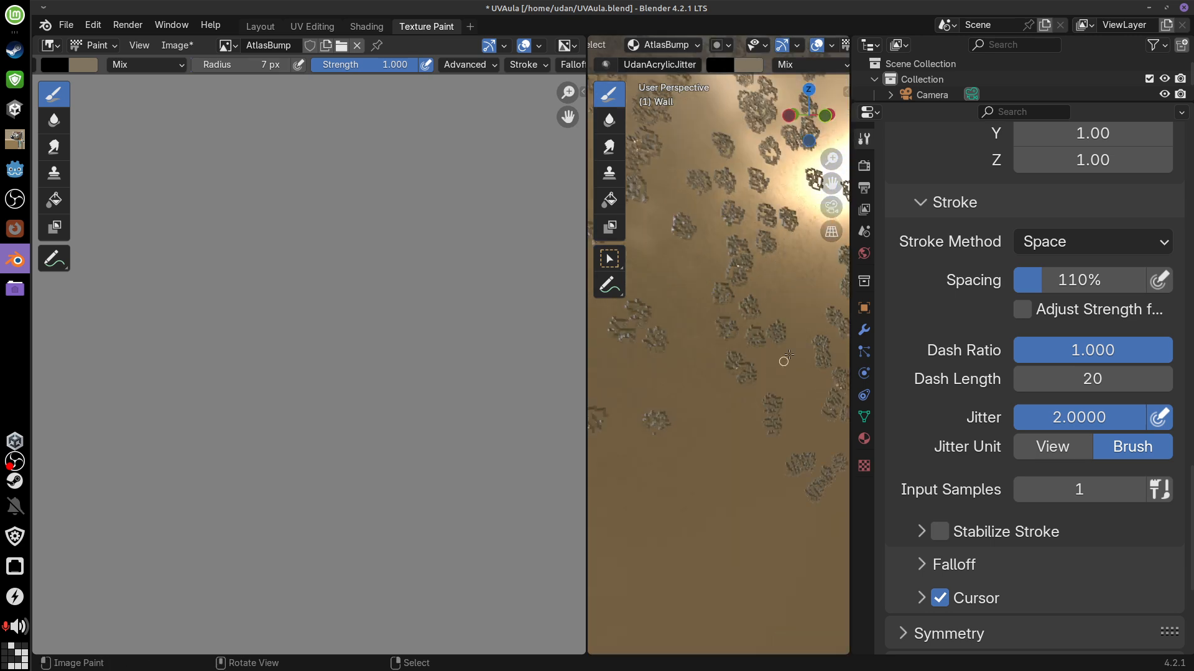
middle_click_drag(786, 357, 774, 330)
middle_click_drag(796, 254, 770, 351, "shift")
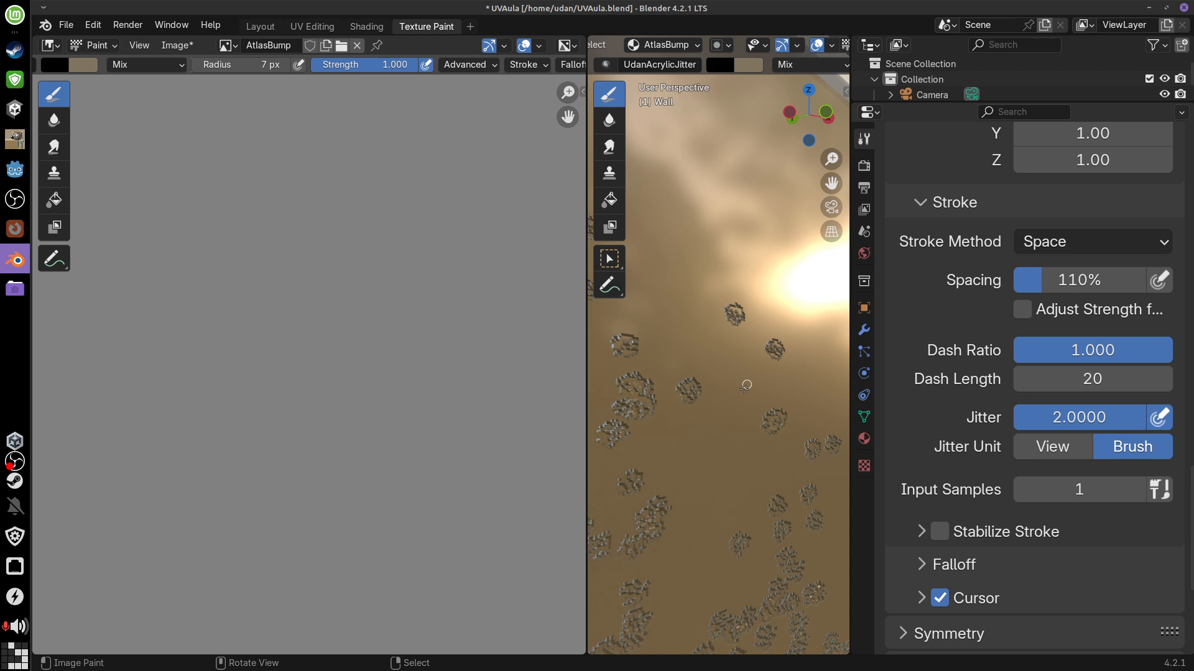
key("f")
left_click(770, 410)
mouse_move(766, 352)
middle_mouse_down()
mouse_move(756, 372)
mouse_move(770, 410)
mouse_move(760, 421)
mouse_move(697, 401)
mouse_move(765, 295)
middle_mouse_up()
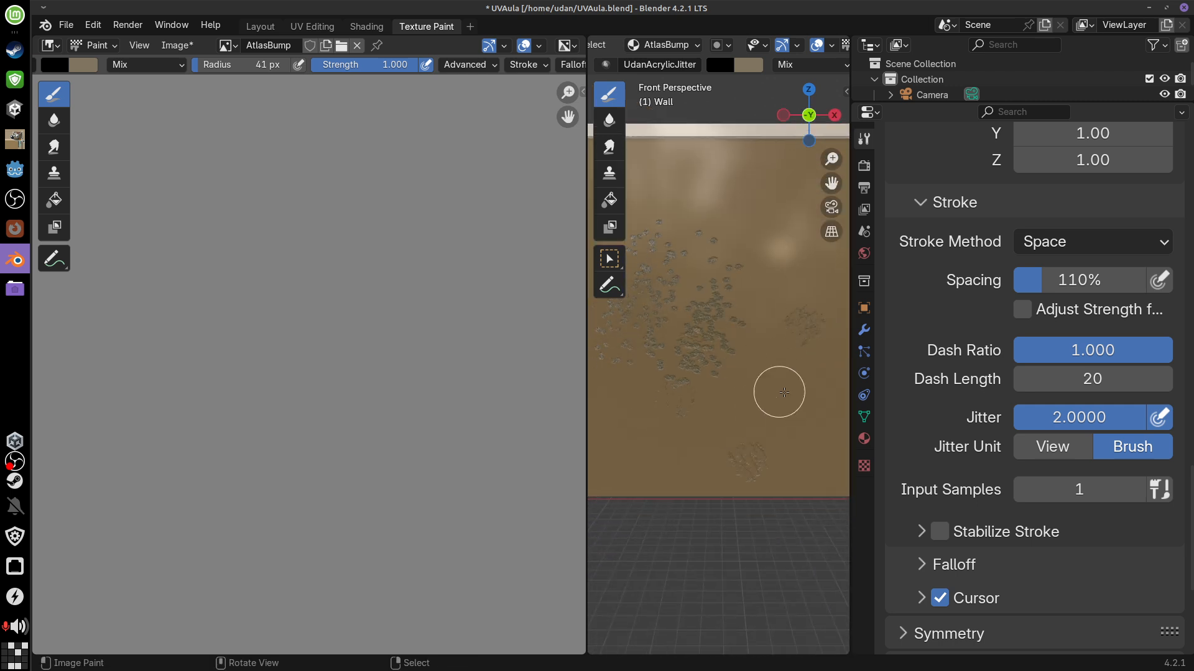
left_click_drag(784, 392, 785, 357)
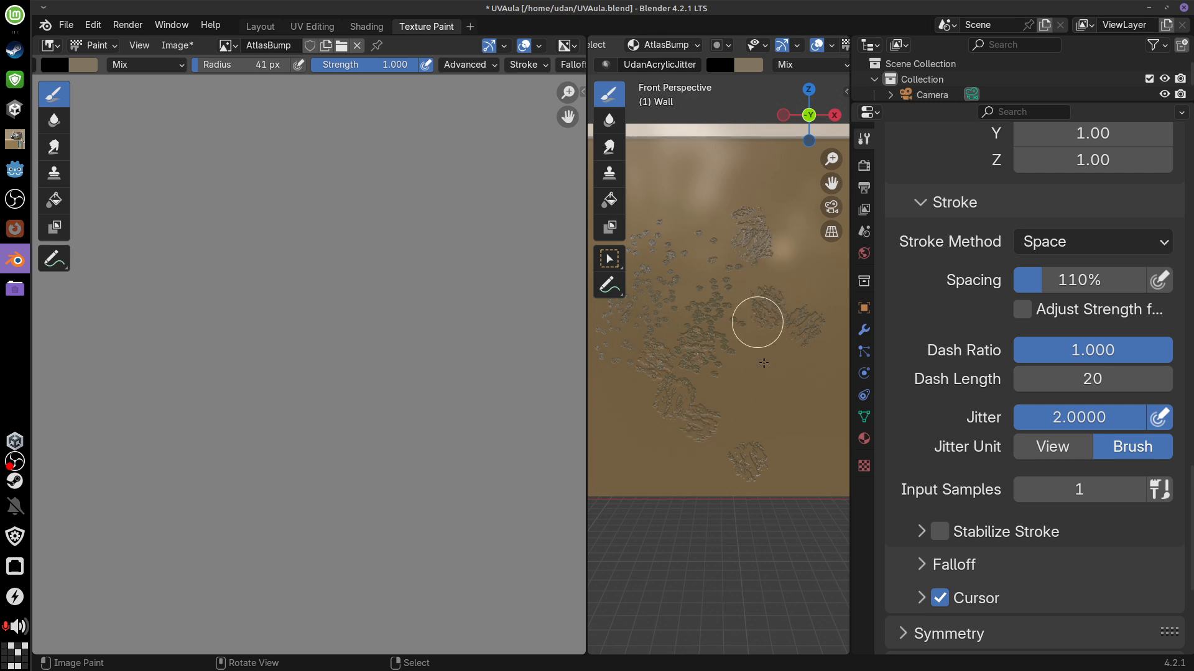
Set the brush color to white and paint bump strokes over the wall area beside the black dabs
mouse_move(764, 363)
middle_mouse_down()
mouse_move(682, 421)
mouse_move(776, 383)
middle_mouse_up()
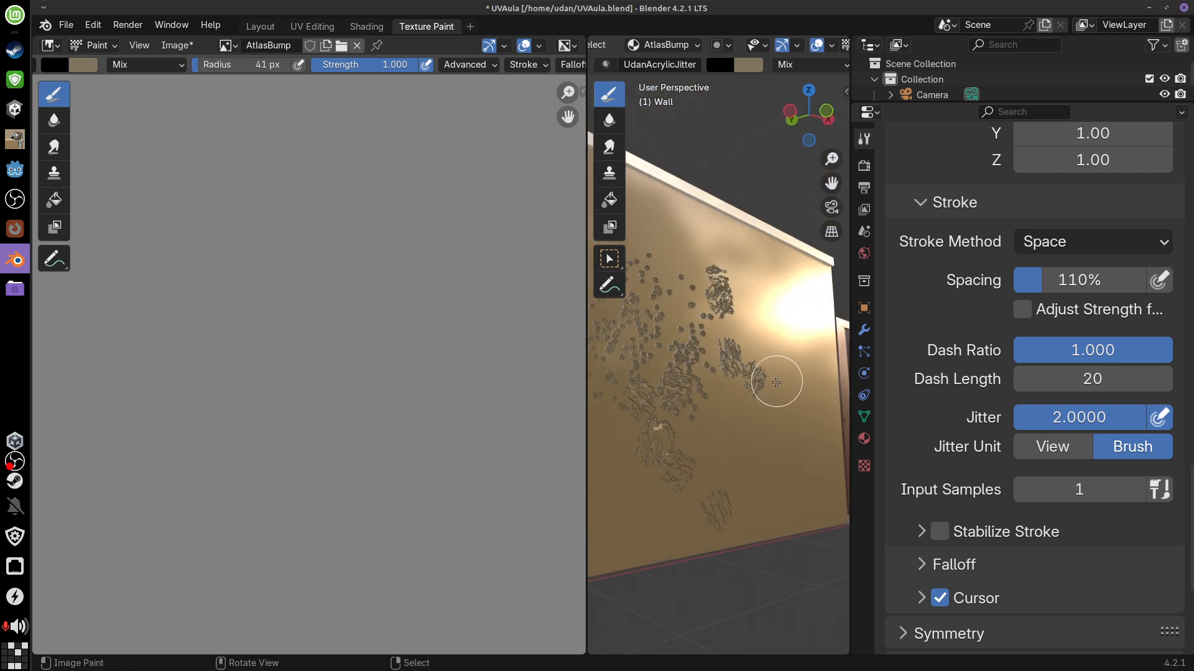
scroll(777, 382, "up", 5)
mouse_move(782, 275)
middle_mouse_down()
mouse_move(788, 343)
mouse_move(743, 407)
middle_mouse_up()
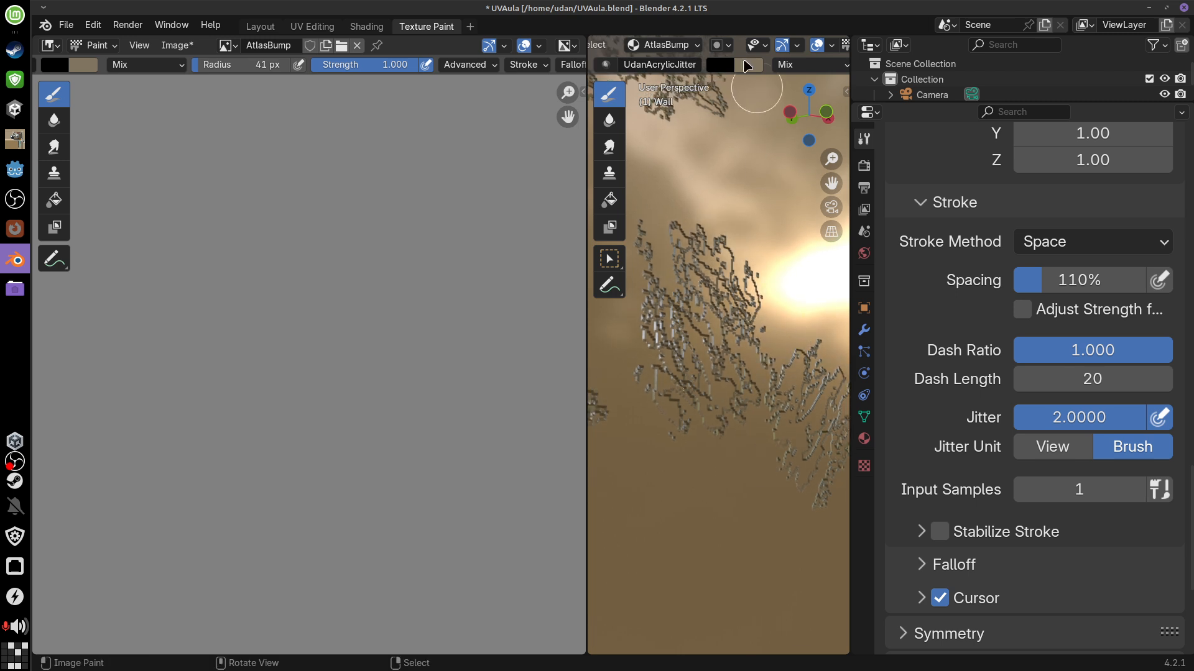
left_click(722, 65)
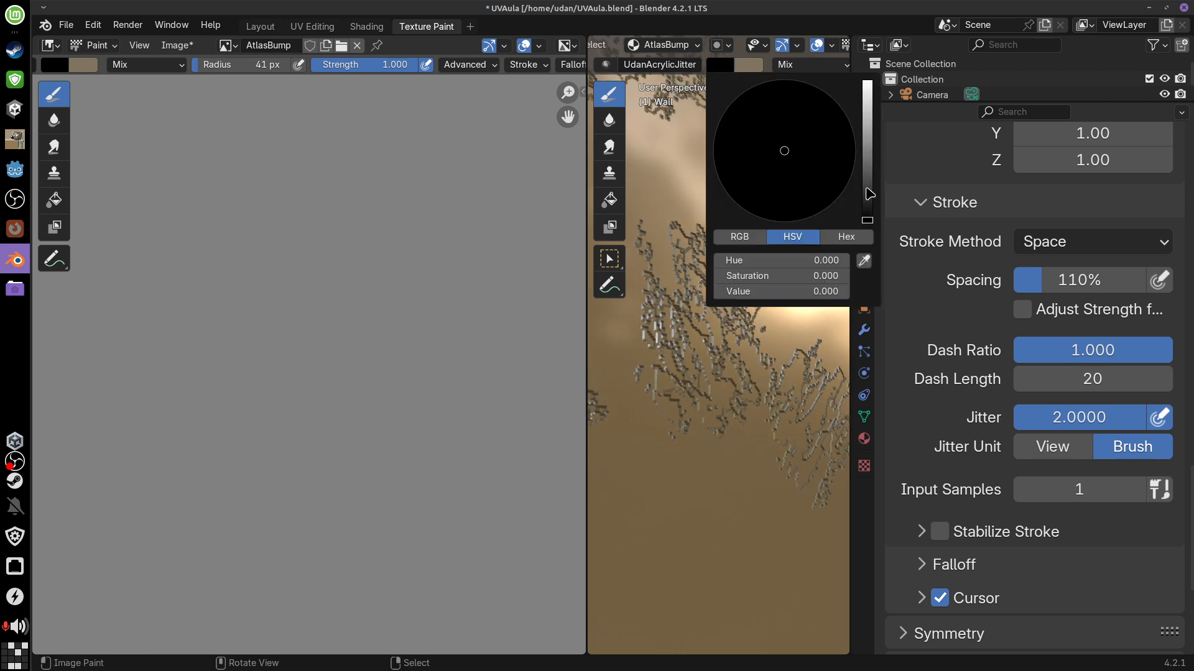
left_click_drag(869, 194, 868, 82)
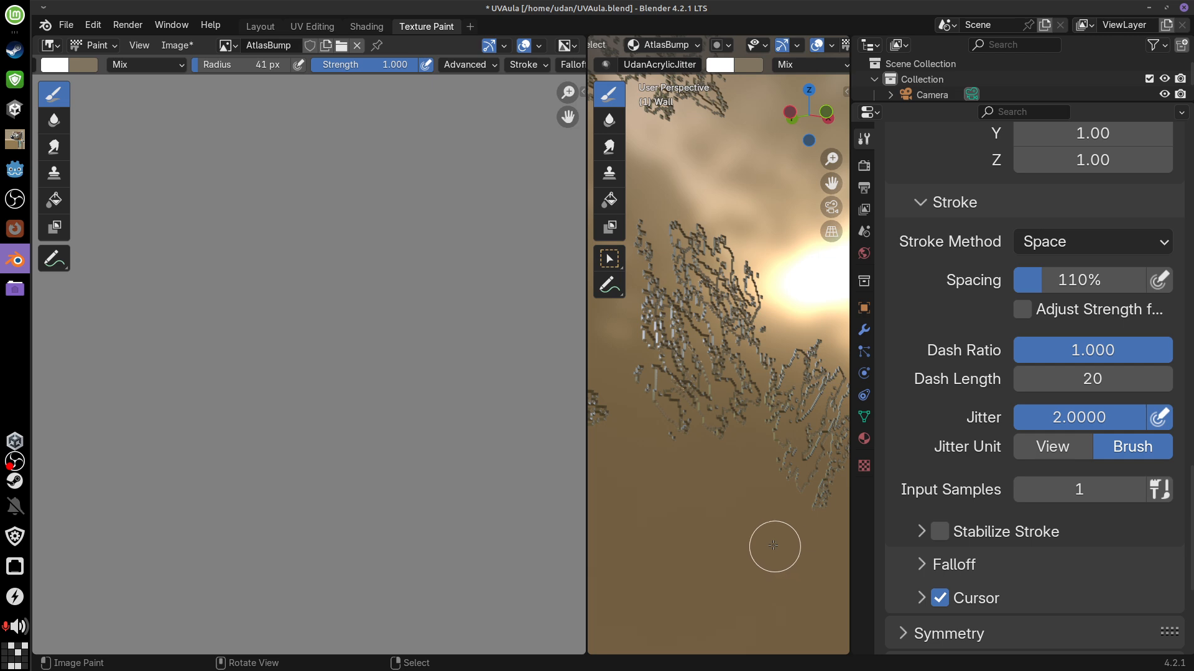
mouse_move(764, 497)
middle_mouse_down()
mouse_move(731, 503)
mouse_move(744, 490)
middle_mouse_up()
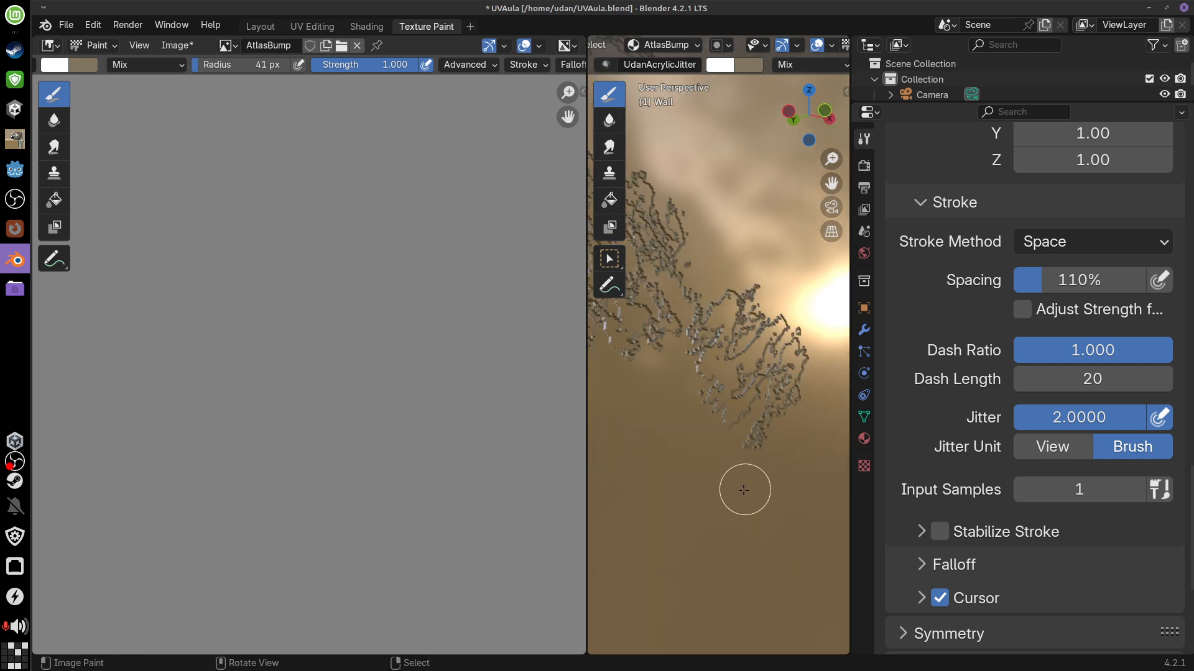
scroll(744, 490, "down", 6)
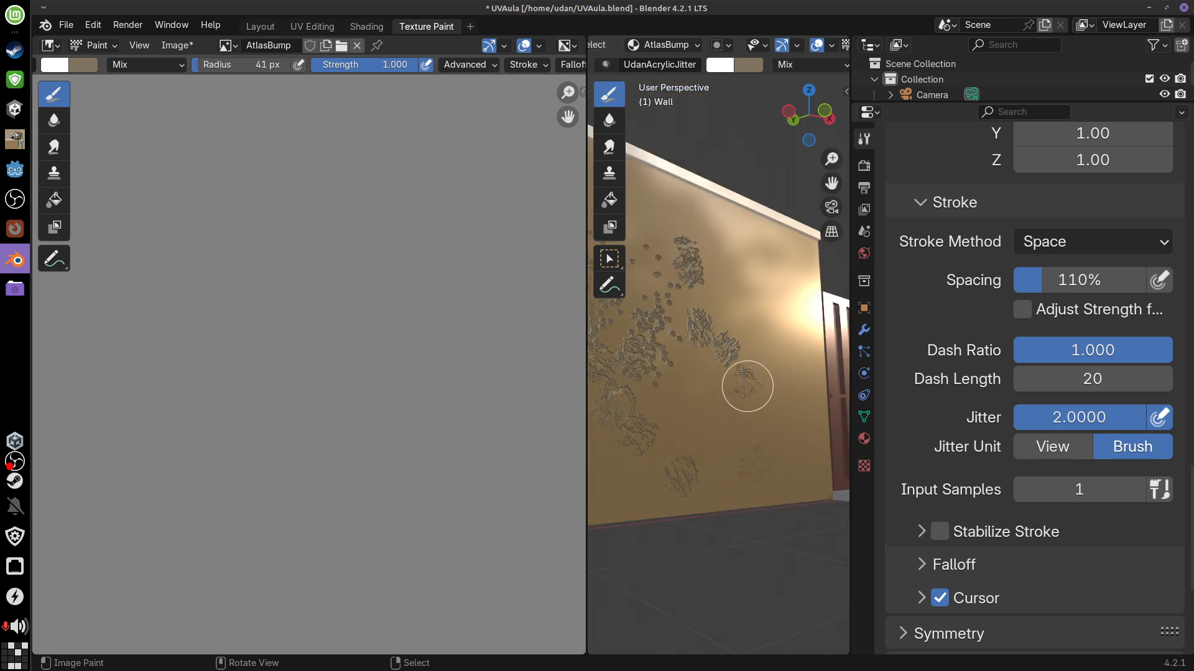
mouse_move(751, 408)
middle_mouse_down()
mouse_move(709, 354)
mouse_move(741, 350)
middle_mouse_up()
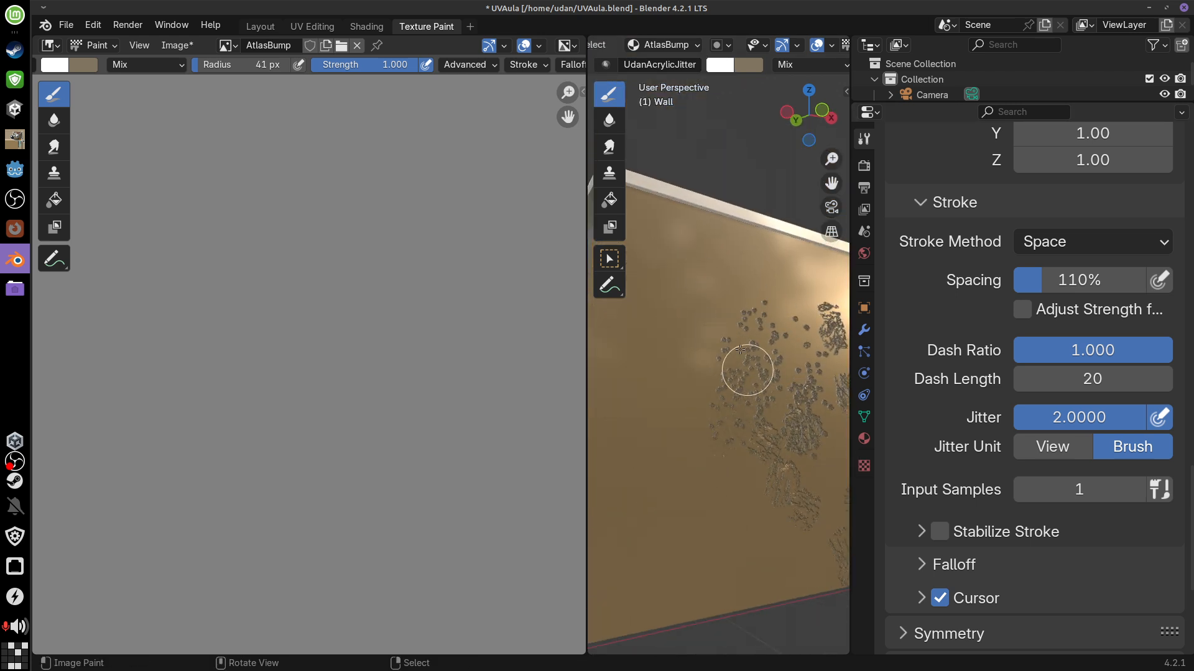
mouse_move(683, 351)
left_mouse_down()
mouse_move(725, 365)
mouse_move(709, 517)
left_mouse_up()
middle_click_drag(709, 517, 702, 491)
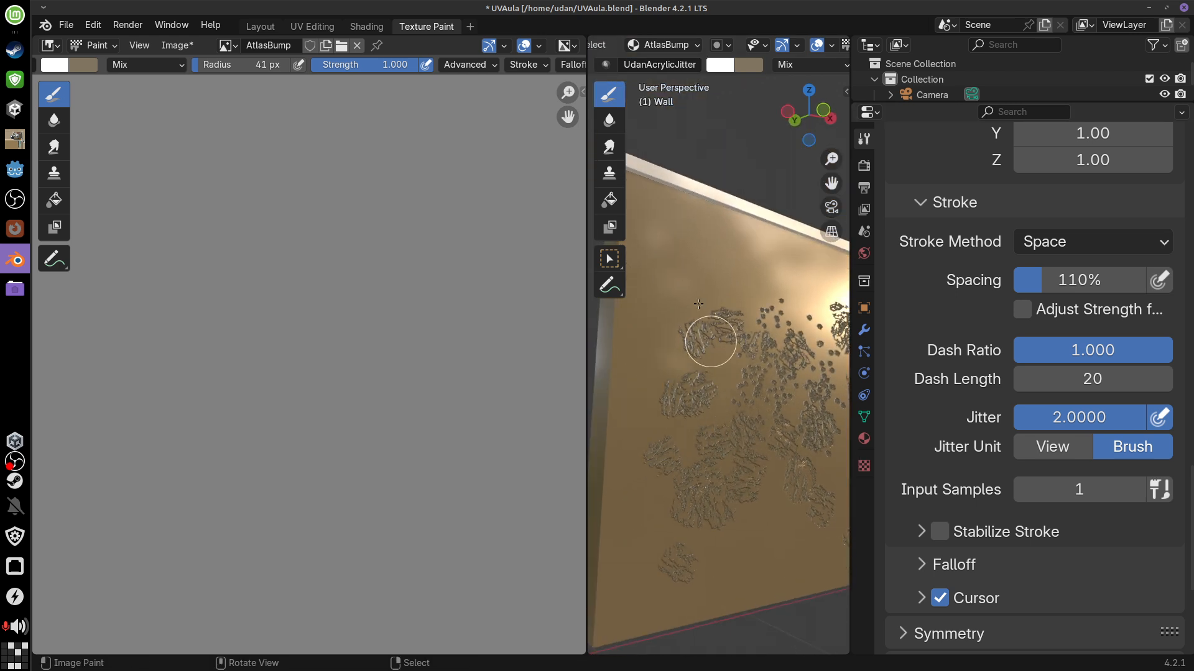
left_click_drag(711, 341, 706, 337)
Return to the Shading workspace and disconnect the Multiply node from the Principled BSDF's Base Color input
middle_click_drag(738, 400, 736, 401)
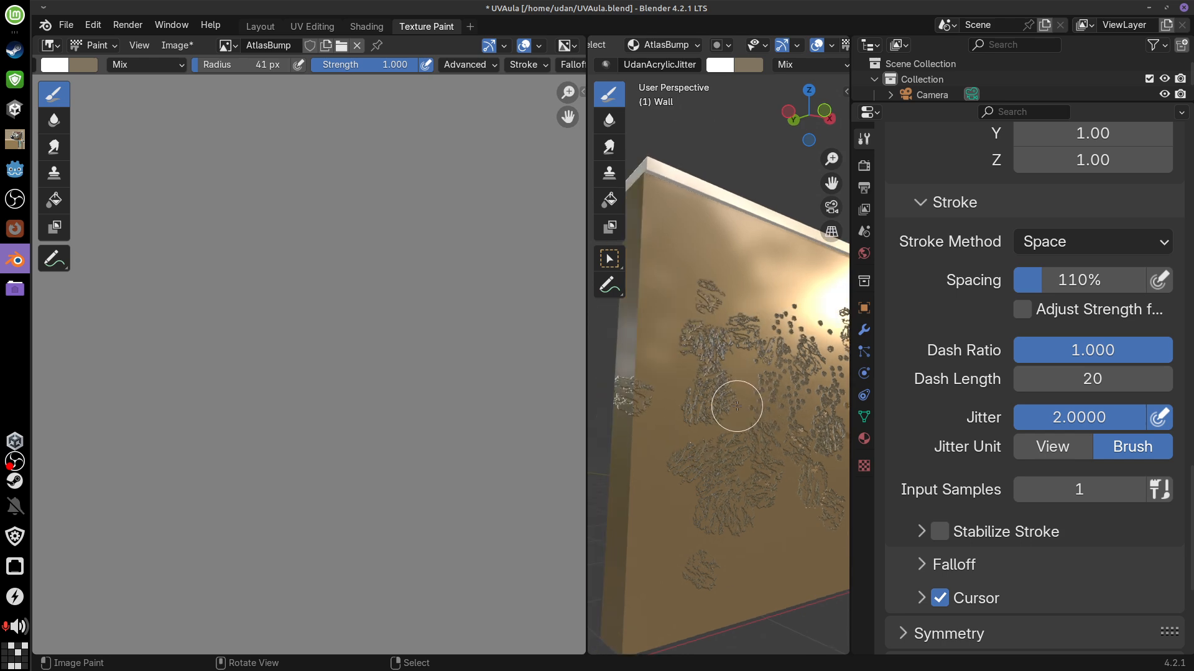
scroll(737, 405, "up", 6)
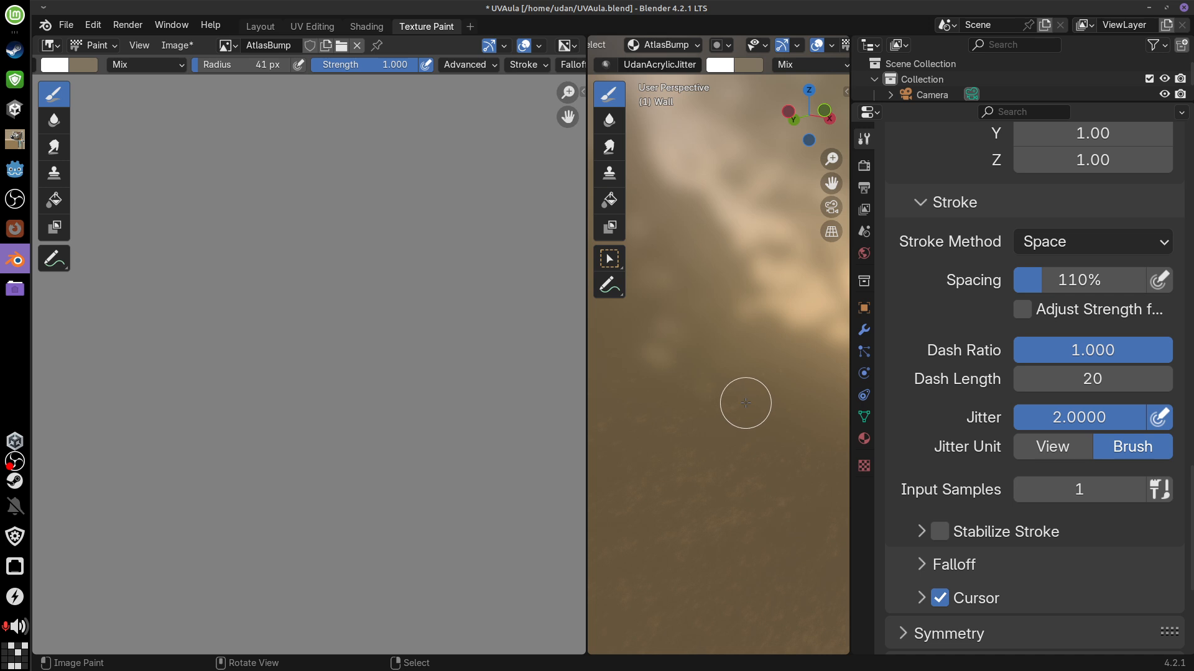
scroll(744, 404, "down", 4)
mouse_move(743, 405)
middle_mouse_down()
mouse_move(754, 416)
mouse_move(772, 405)
mouse_move(765, 433)
middle_mouse_up()
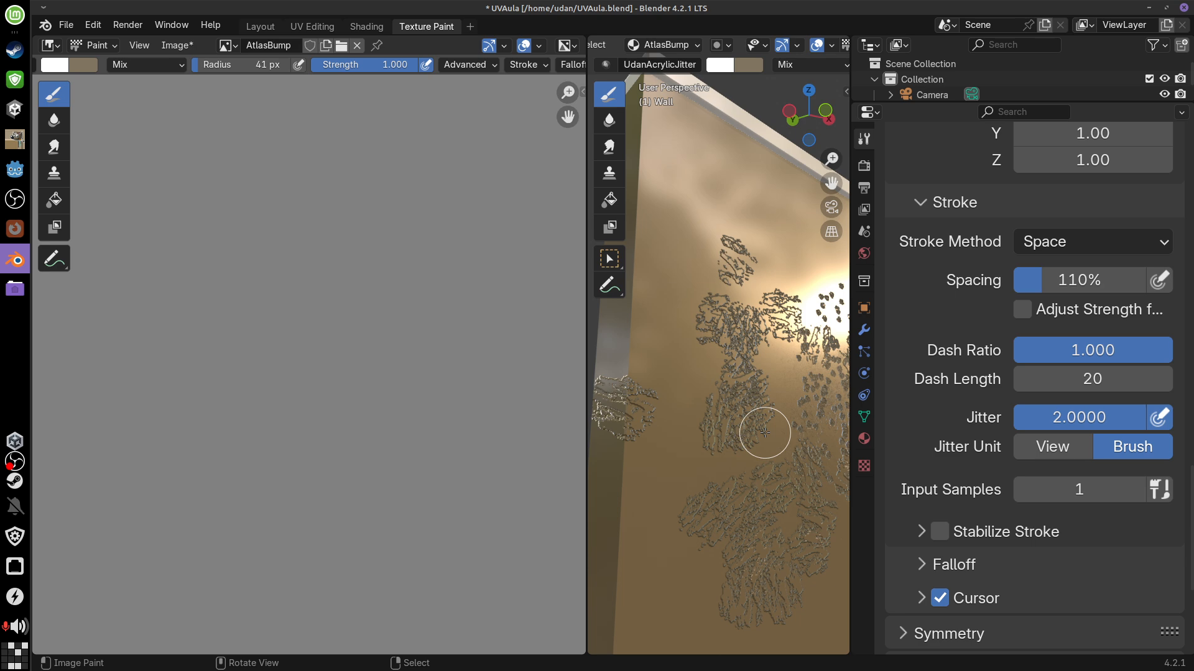
left_click(366, 26)
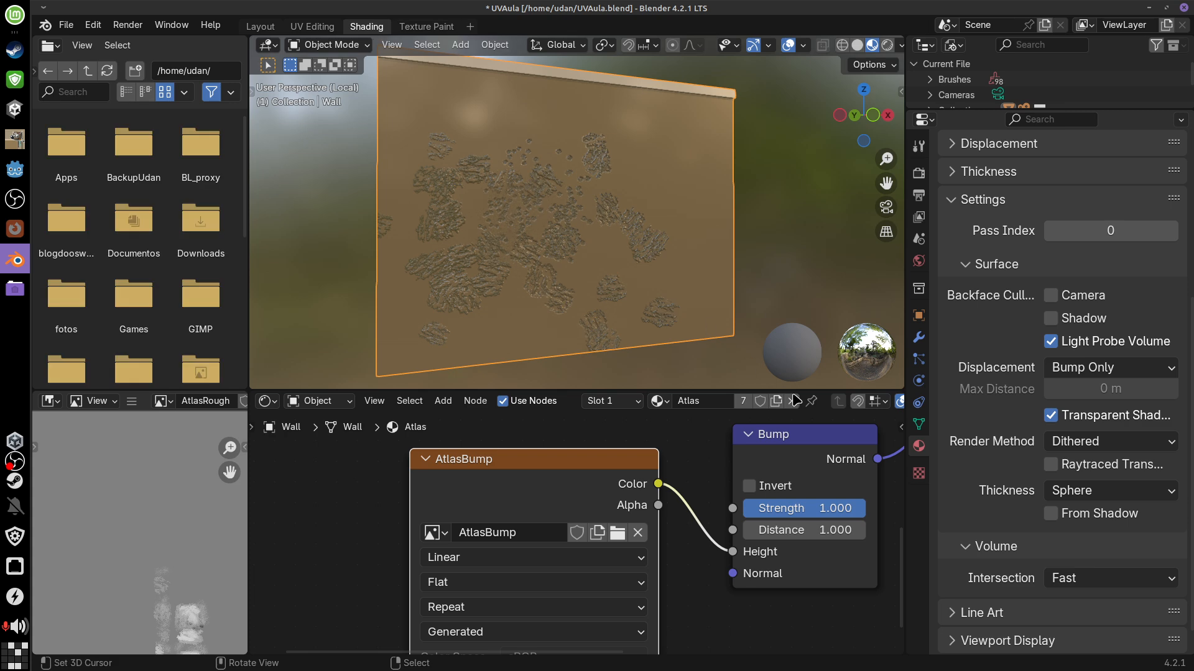
middle_click_drag(848, 570, 674, 618)
middle_click_drag(798, 413, 670, 614)
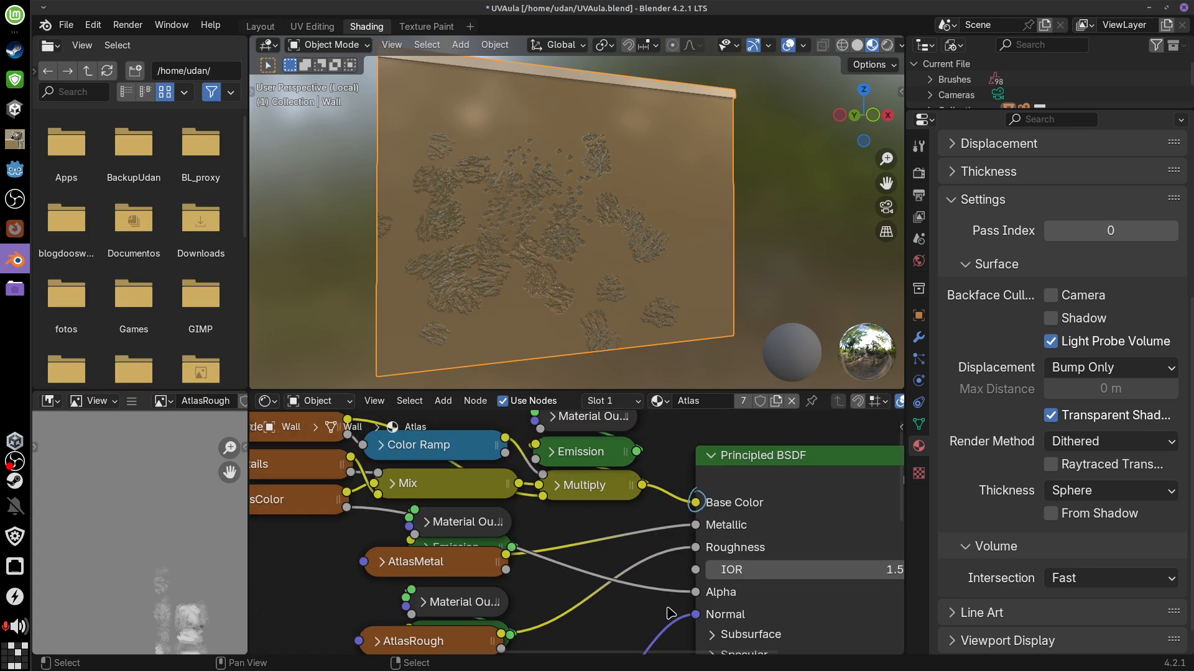
left_click_drag(696, 503, 665, 494)
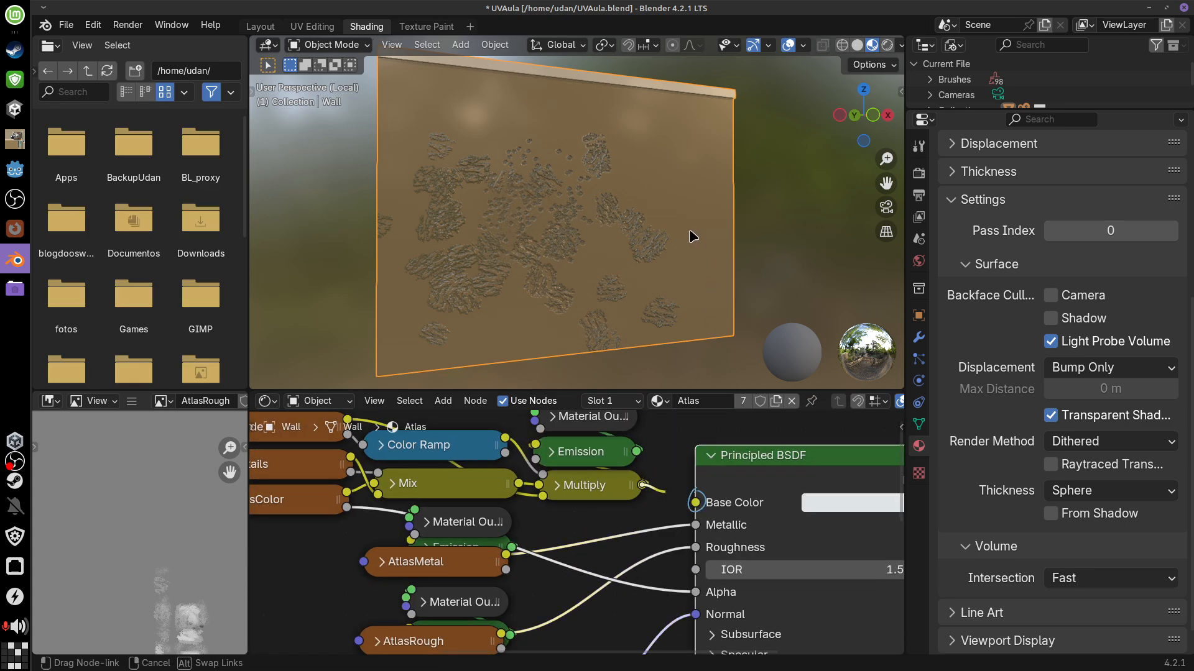
left_click_drag(689, 229, 689, 222)
Set the Bump node's Strength to 0.135 and check the relief on the wall up close
mouse_move(703, 206)
middle_mouse_down()
mouse_move(718, 197)
mouse_move(709, 244)
mouse_move(673, 266)
mouse_move(707, 229)
mouse_move(684, 267)
mouse_move(584, 278)
mouse_move(628, 261)
mouse_move(642, 276)
mouse_move(695, 191)
middle_mouse_up()
scroll(668, 262, "up", 5)
middle_click_drag(577, 643, 751, 383)
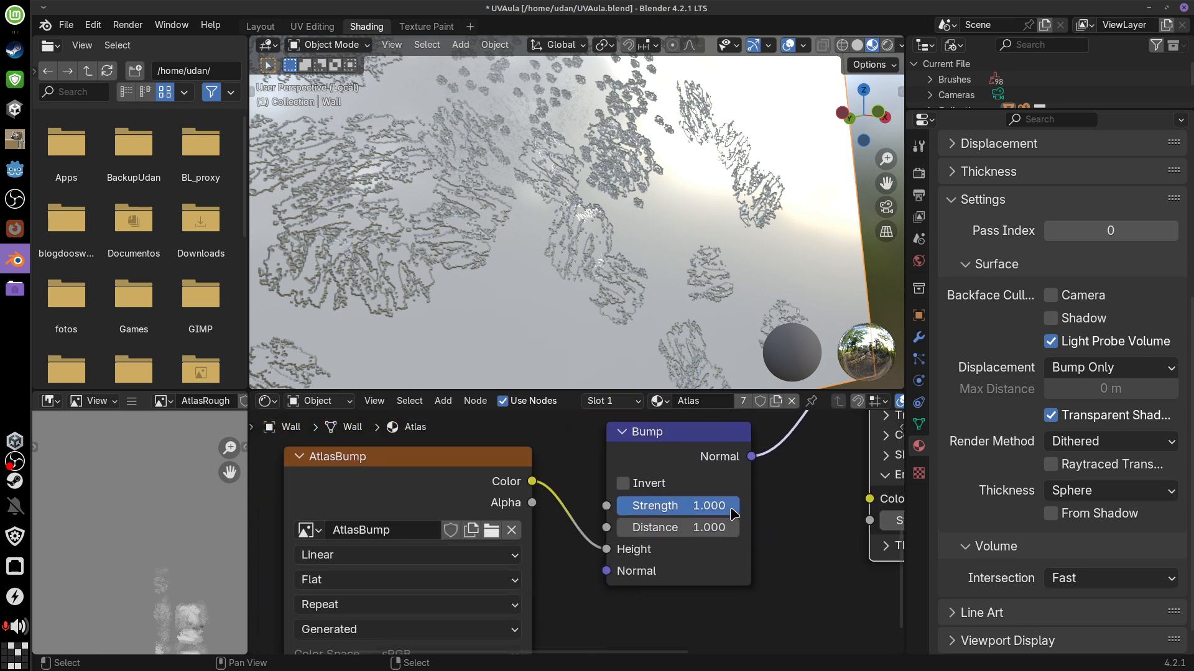
left_click_drag(727, 510, 620, 525)
middle_click_drag(662, 345, 738, 264)
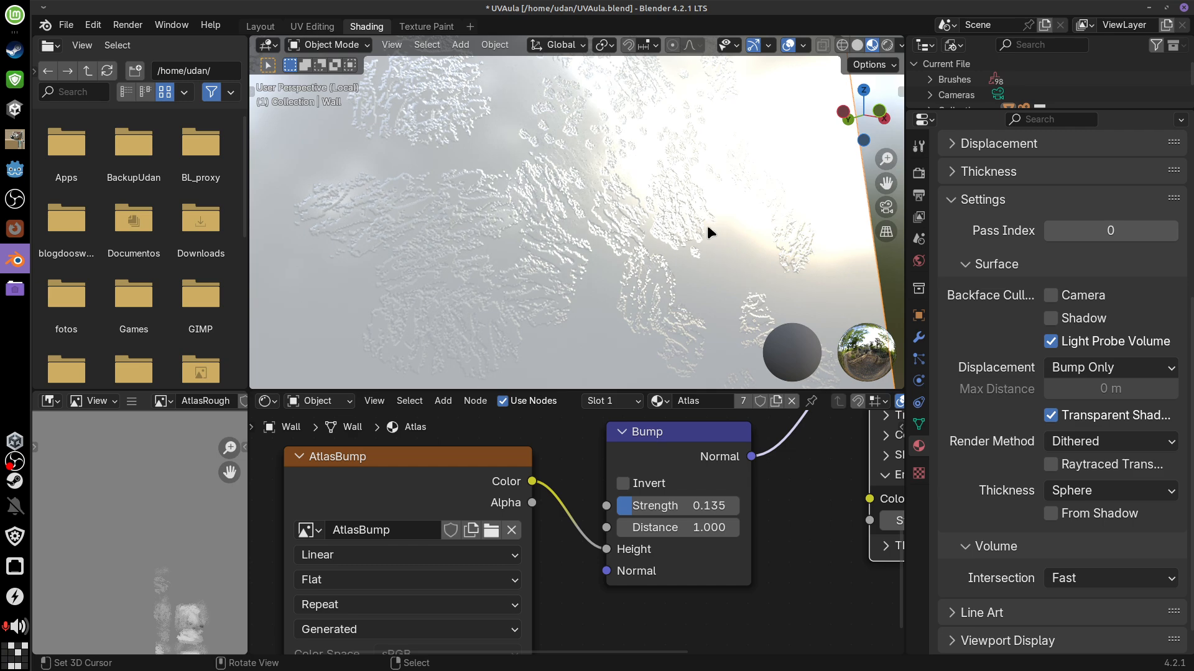
scroll(708, 225, "up", 3)
middle_click_drag(708, 215, 723, 277)
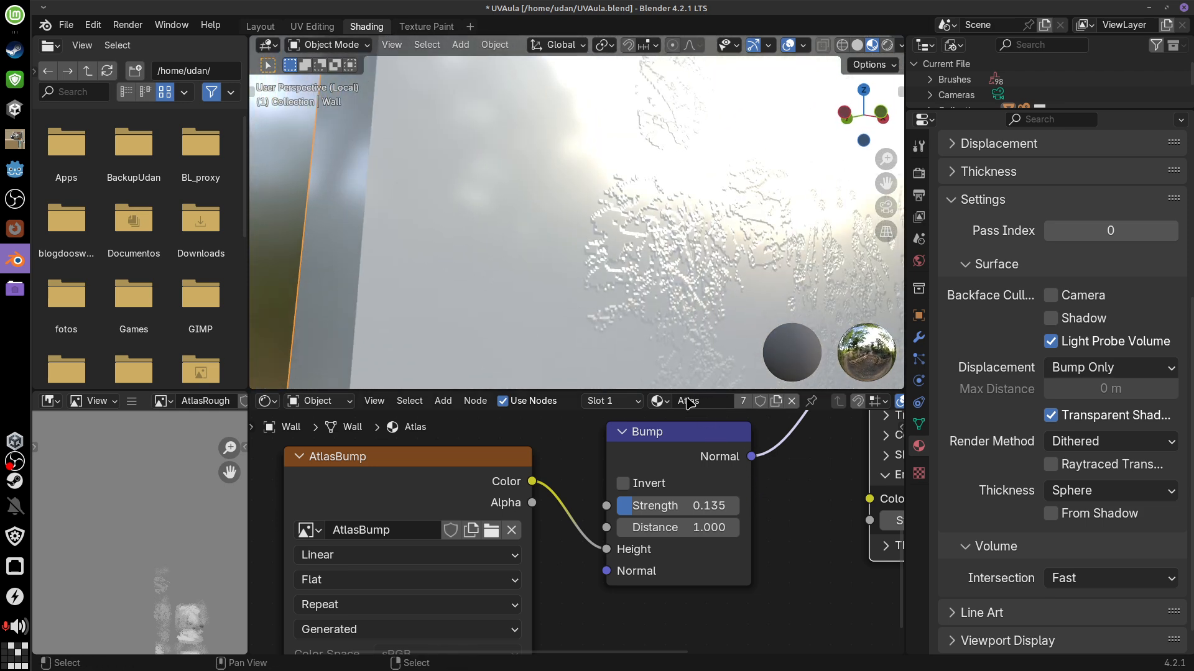
Return to the Texture Paint workspace and set the UdanAcrylicJitter brush color to grey with a value of 0.50
left_click(427, 27)
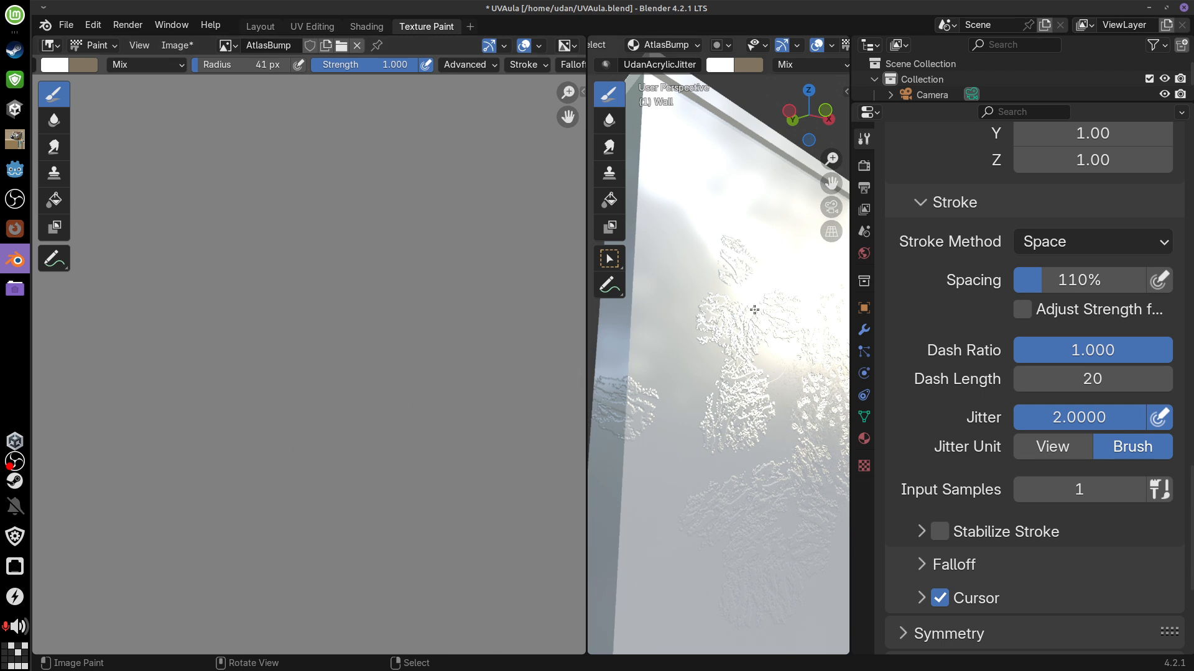
left_click(721, 65)
left_click(868, 151)
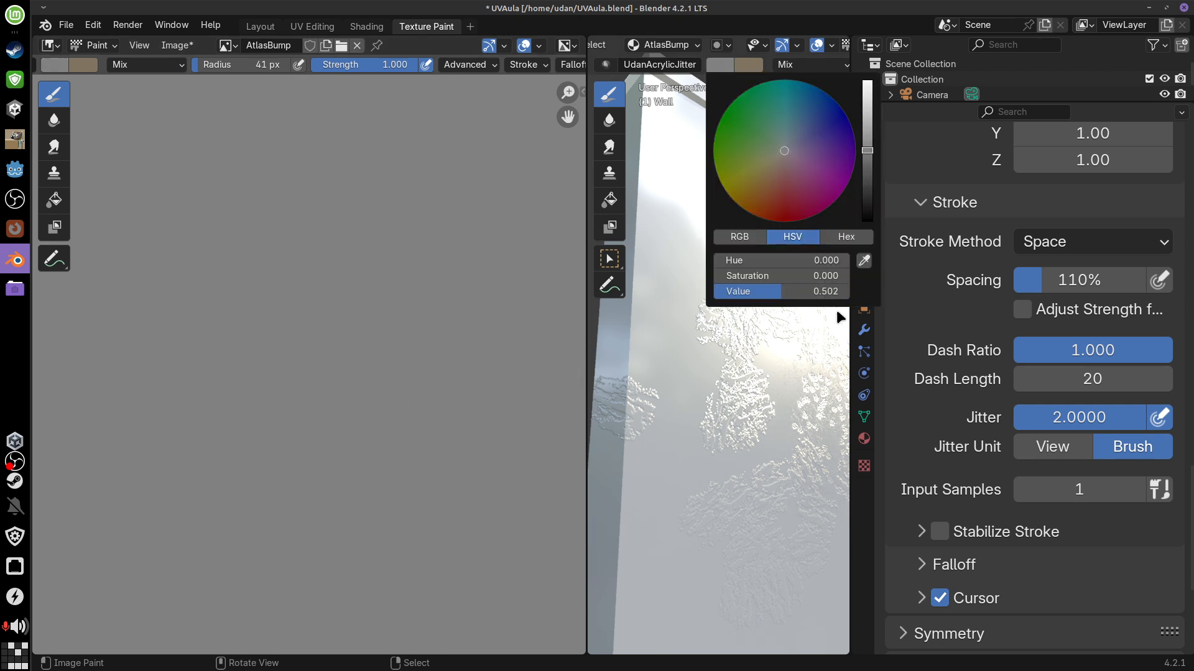
left_click(841, 292)
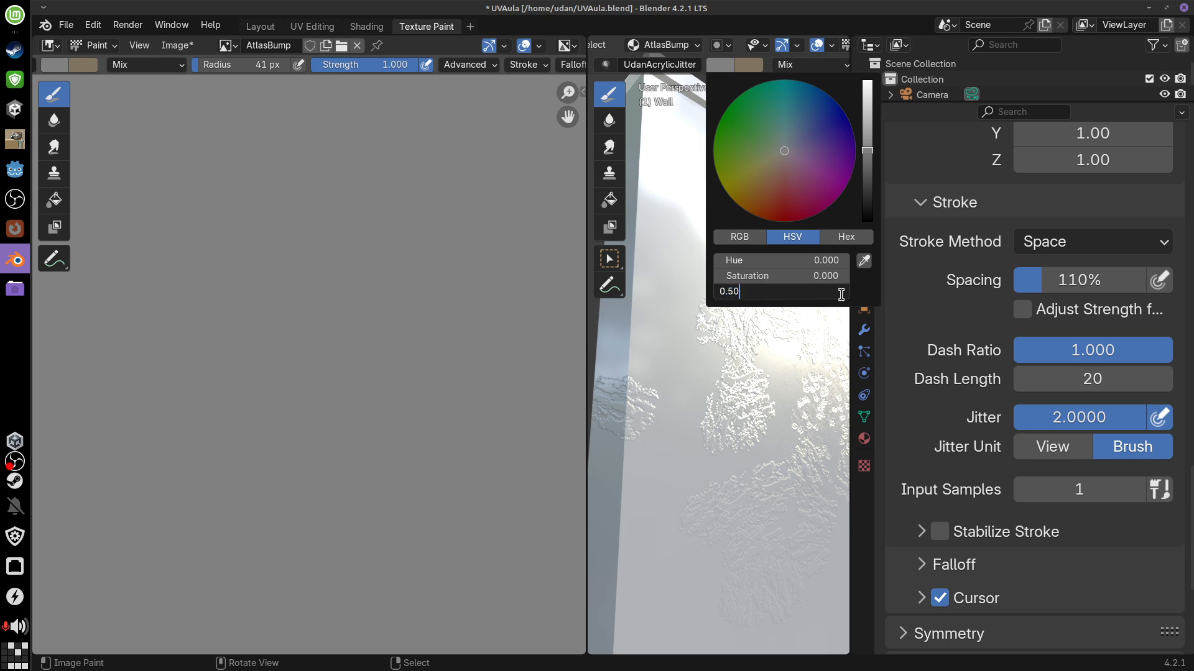
key("Return")
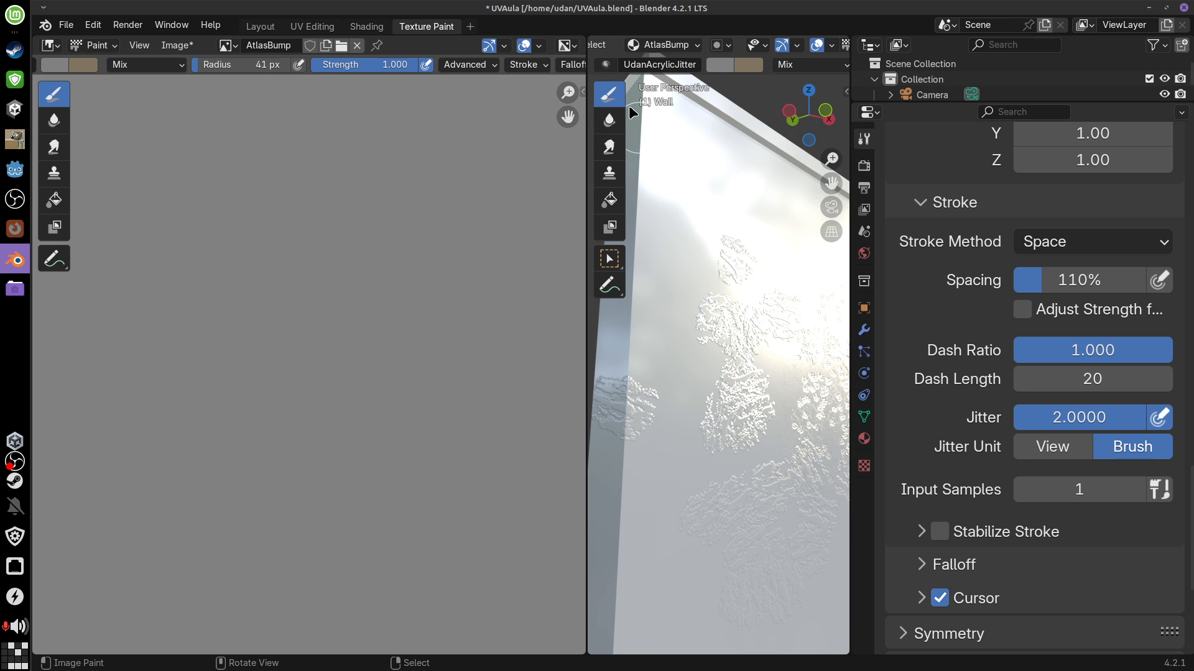
Set the Fill tool's color value to 0.5 and fill the wall with that neutral grey to clear the painted relief
left_click(612, 199)
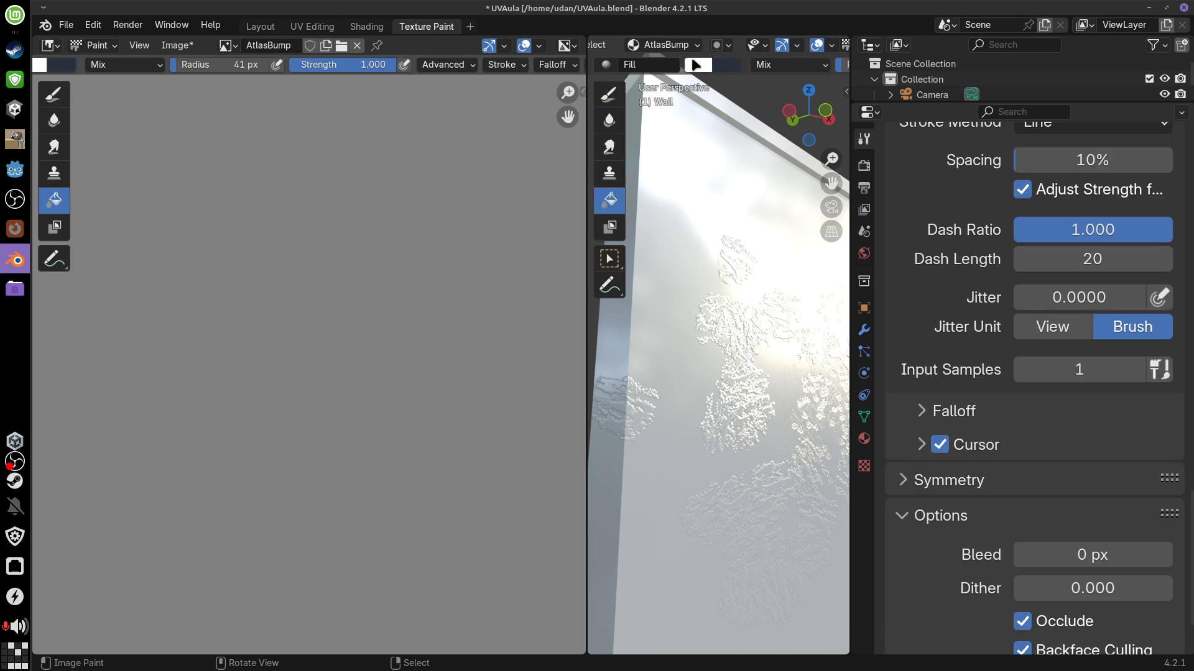
left_click(696, 65)
left_click(800, 288)
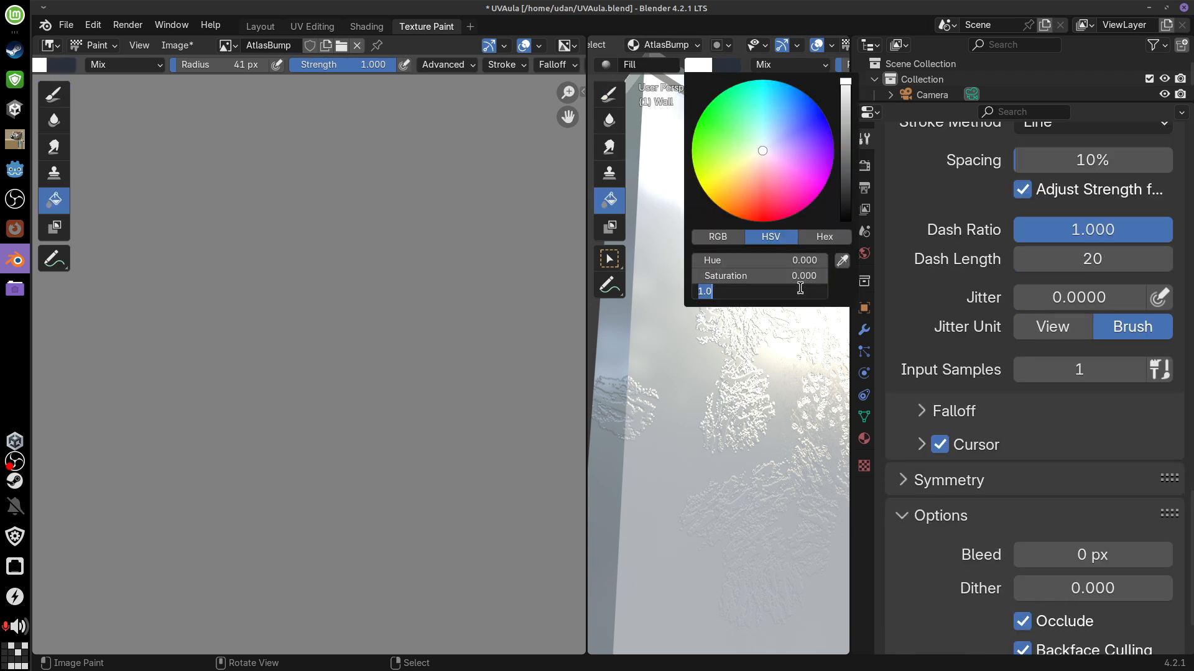
type("0.5")
key("Return")
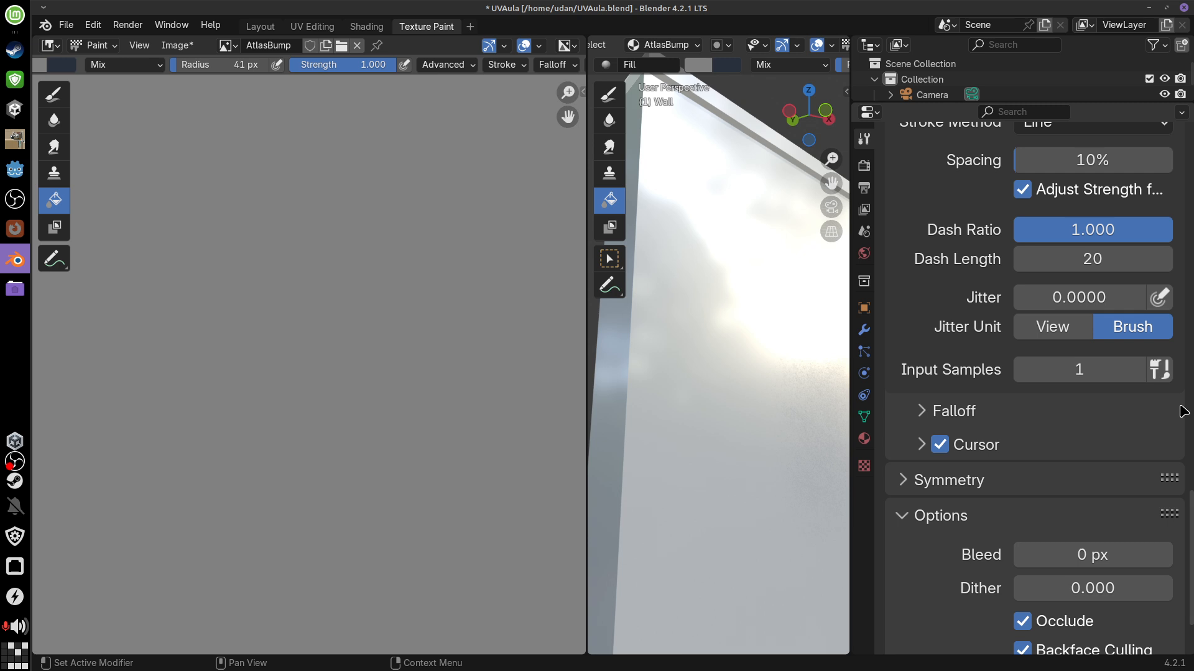
Switch back to the Draw tool and choose the TexDraw brush
left_click_drag(1184, 412, 1188, 134)
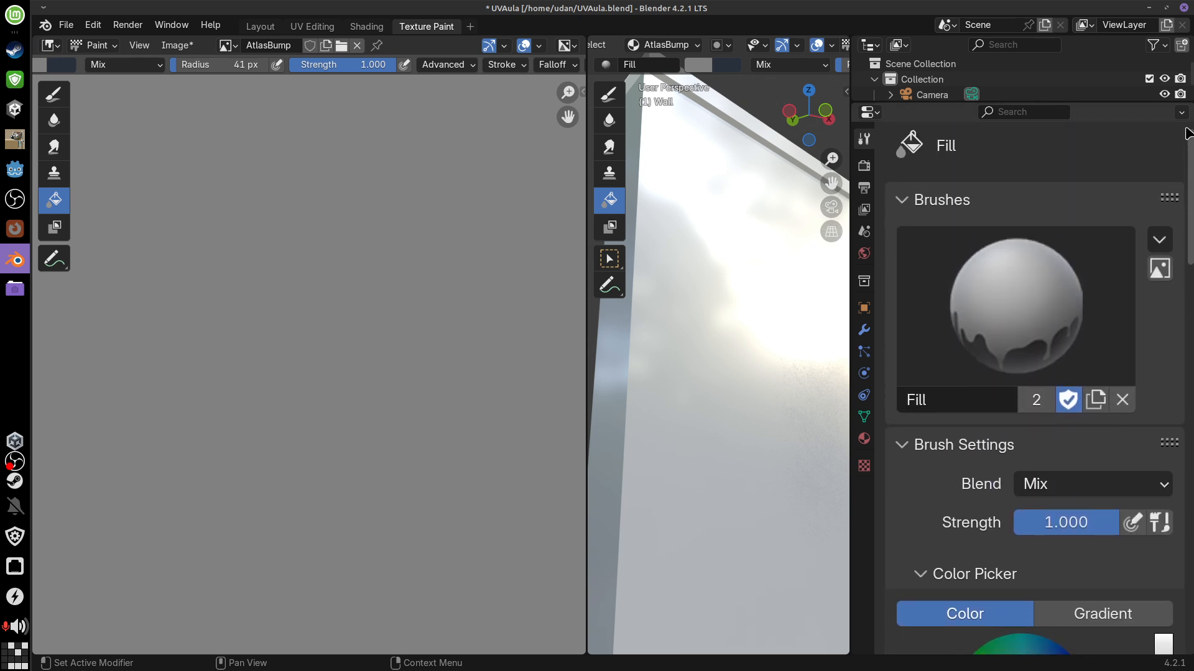
left_click(610, 94)
left_click(1031, 318)
left_click(405, 423)
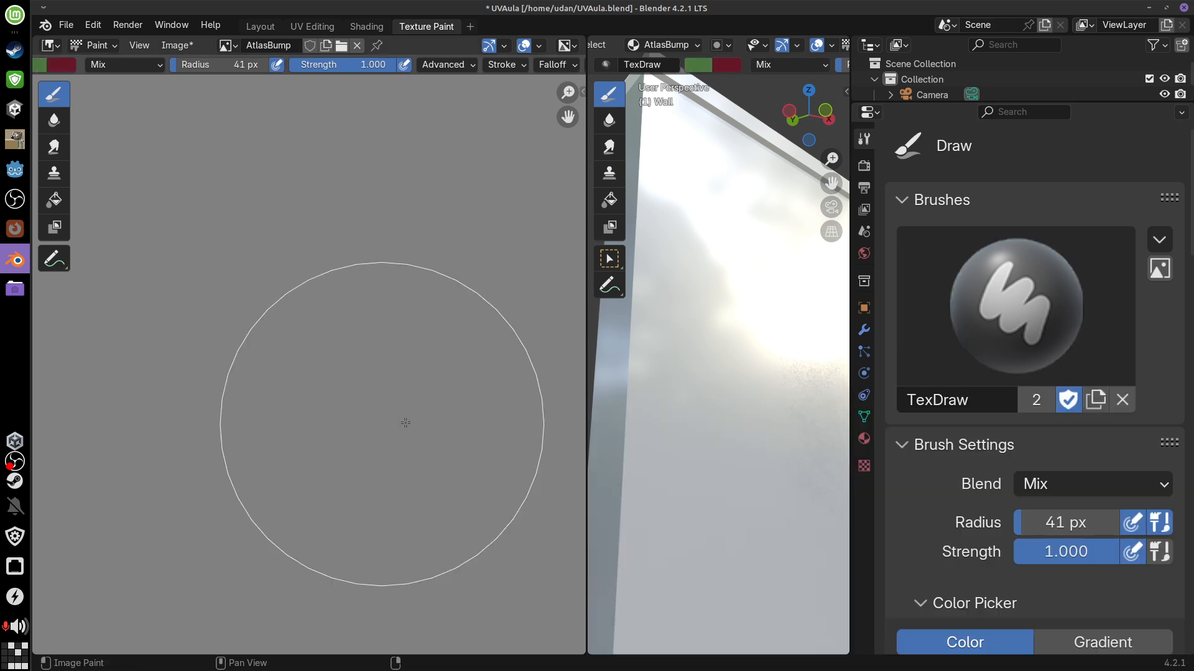
Try wavy TexDraw strokes on the wall in the current green color and undo them
left_click_drag(714, 373, 770, 444)
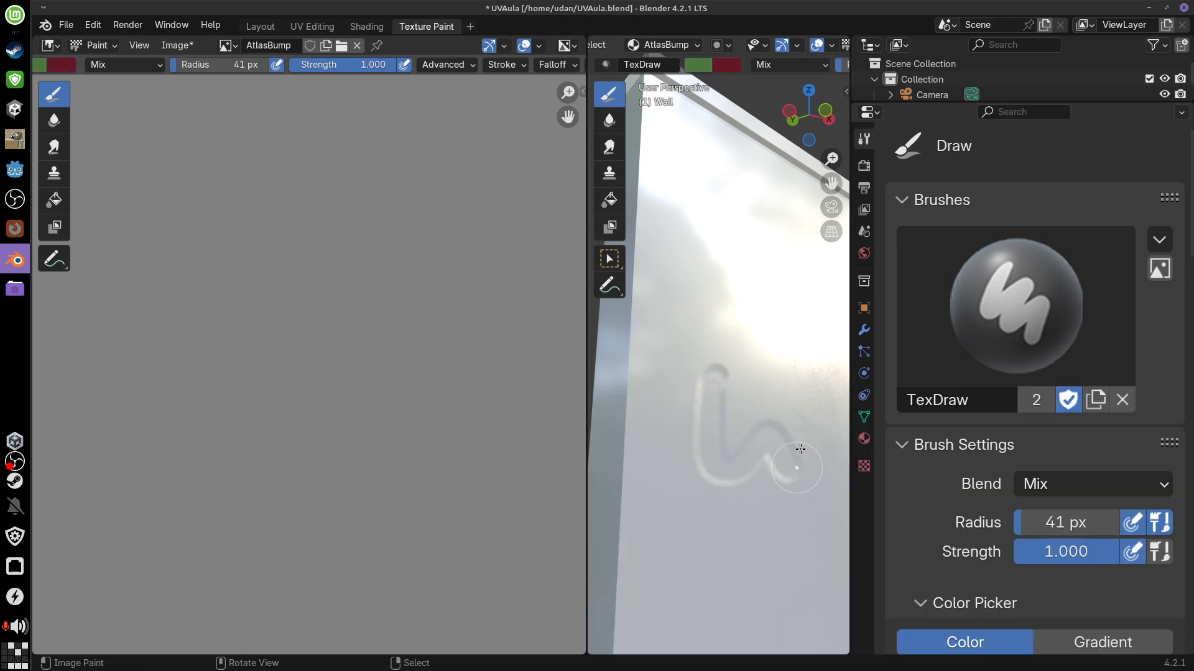
key("ctrl+z")
middle_click_drag(776, 421, 752, 379)
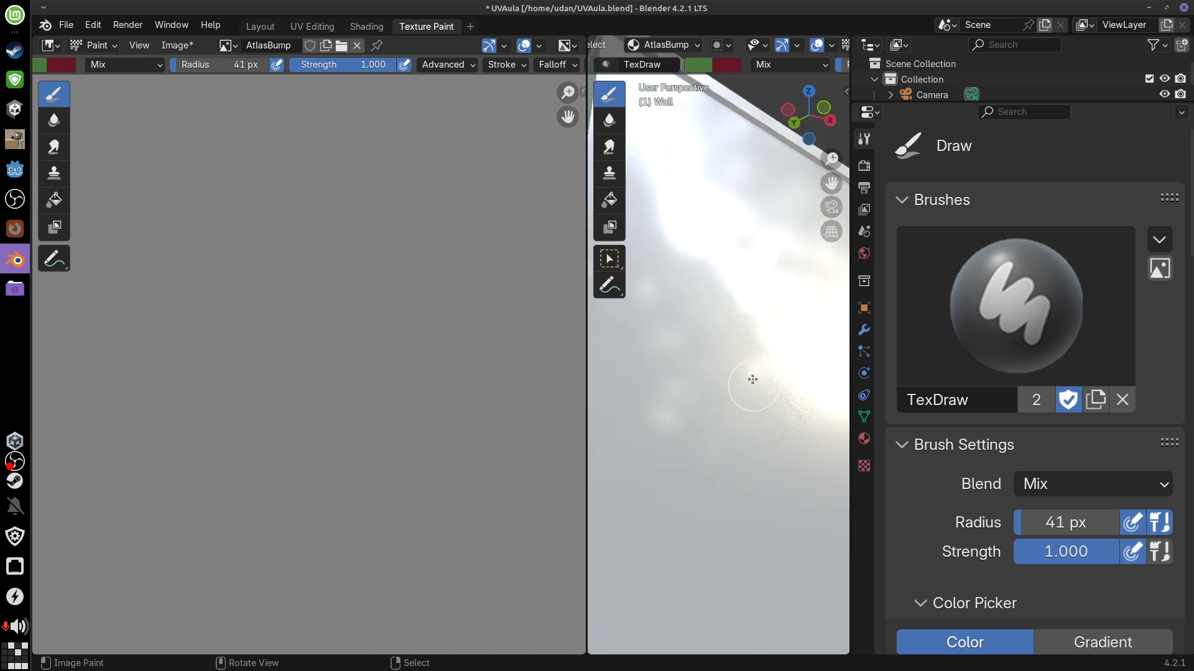
mouse_move(684, 239)
left_mouse_down()
mouse_move(725, 315)
mouse_move(827, 359)
left_mouse_up()
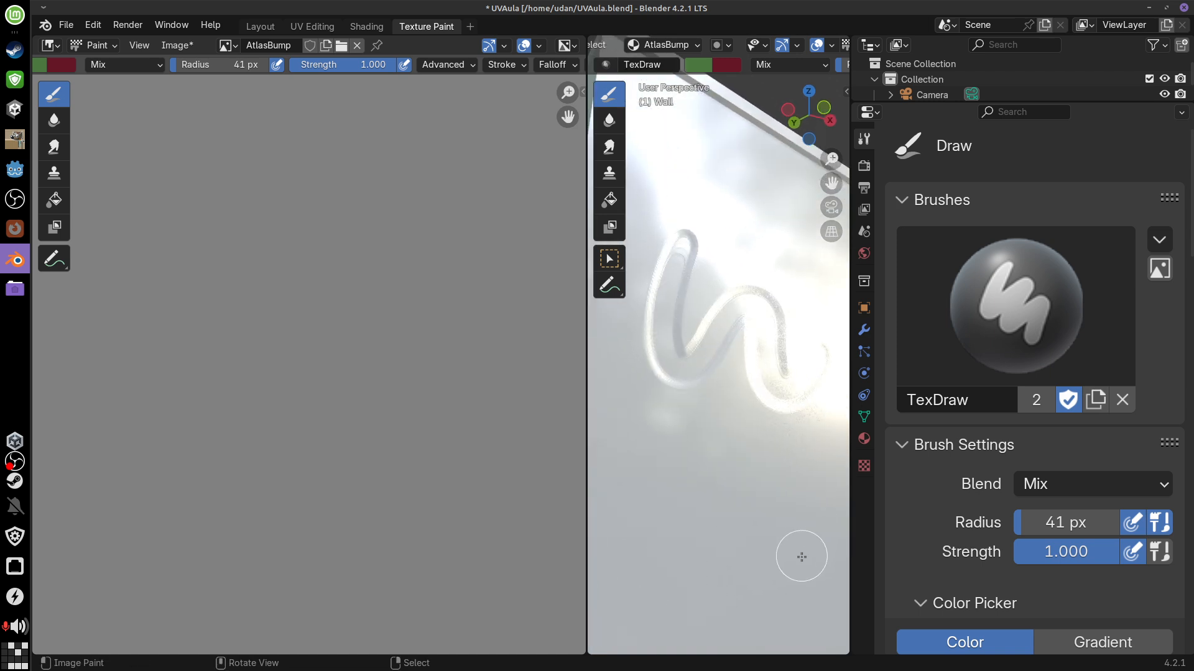
key("ctrl+z")
Paint a wavy black bump stroke on the wall and a wavy white one below it
left_click(705, 66)
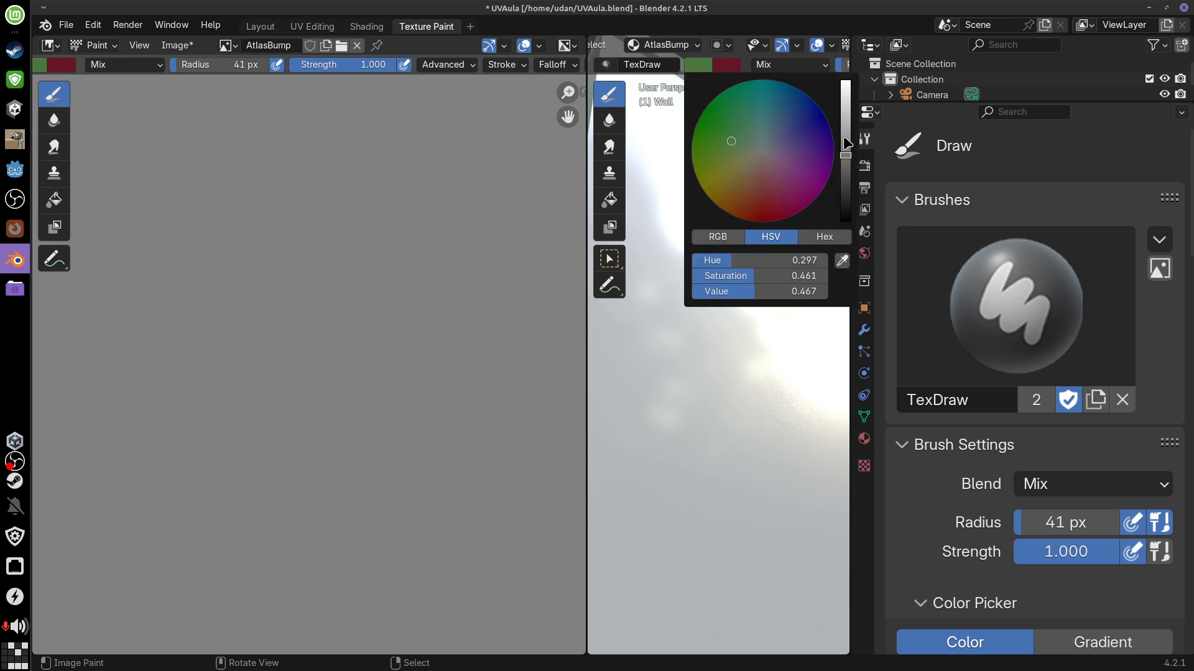
left_click_drag(850, 152, 847, 232)
mouse_move(683, 264)
left_mouse_down()
mouse_move(671, 311)
mouse_move(767, 323)
mouse_move(808, 436)
left_mouse_up()
left_click(703, 66)
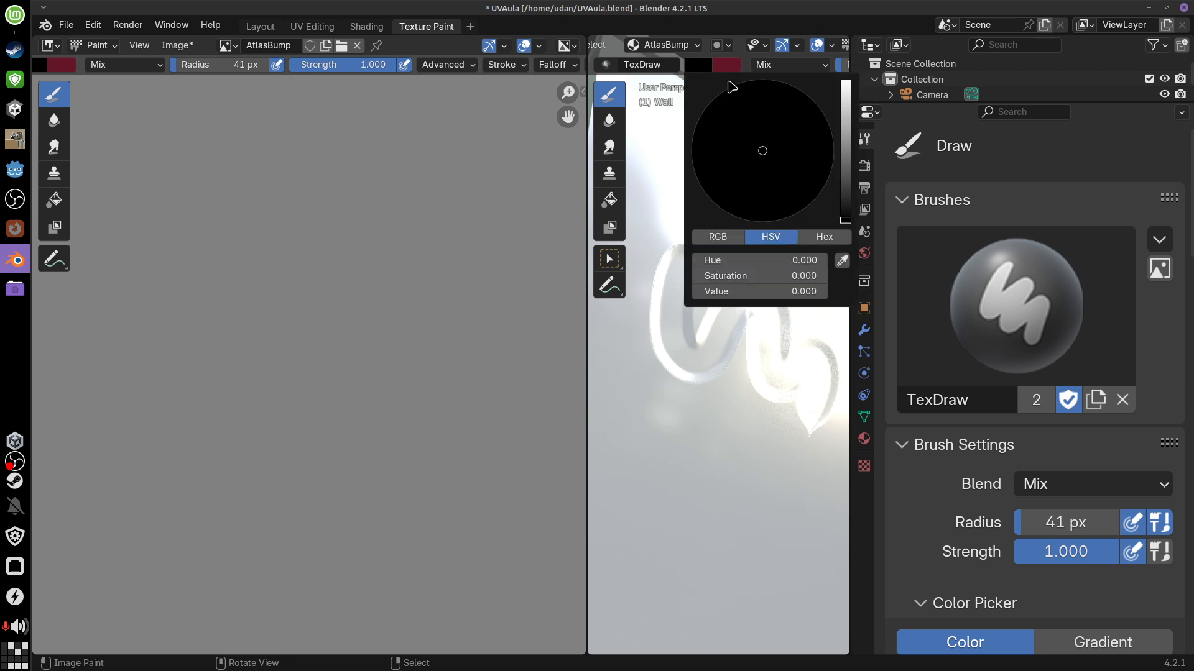
left_click_drag(845, 194, 847, 79)
mouse_move(665, 436)
left_mouse_down()
mouse_move(679, 493)
mouse_move(824, 535)
left_mouse_up()
Check the relief of both strokes from another angle and fill the wall with neutral grey again
middle_click_drag(802, 578, 794, 563)
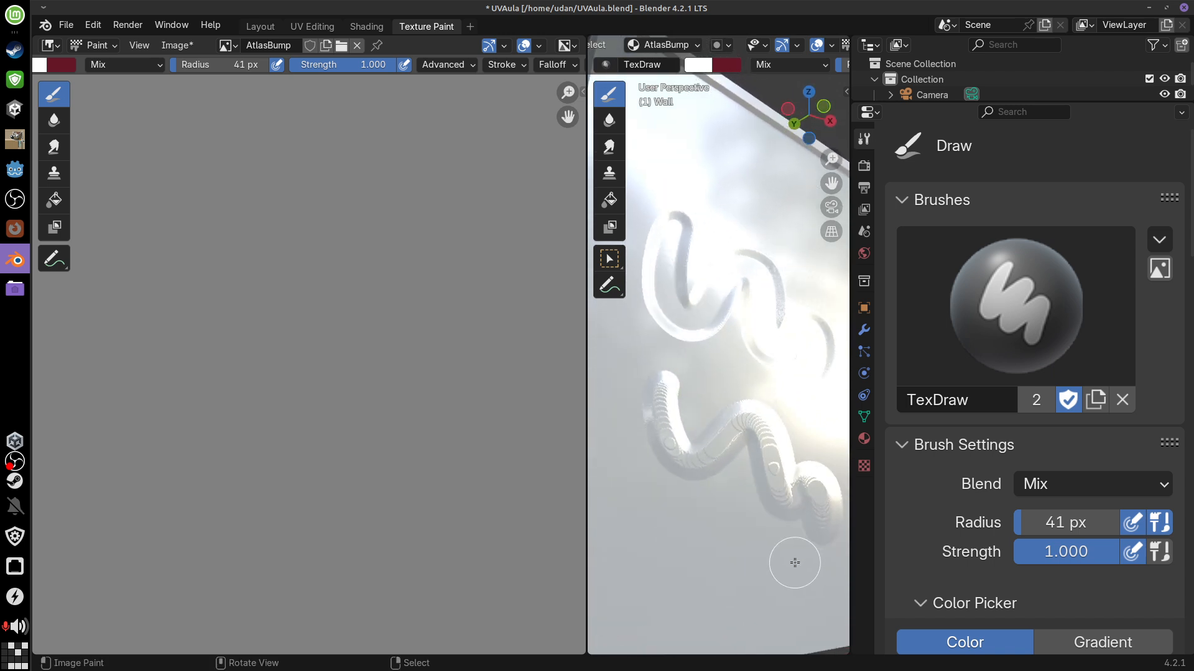
mouse_move(785, 372)
middle_mouse_down()
mouse_move(830, 373)
mouse_move(757, 377)
mouse_move(827, 368)
mouse_move(725, 355)
mouse_move(810, 350)
mouse_move(824, 410)
mouse_move(764, 439)
mouse_move(786, 419)
mouse_move(809, 439)
mouse_move(816, 549)
middle_mouse_up()
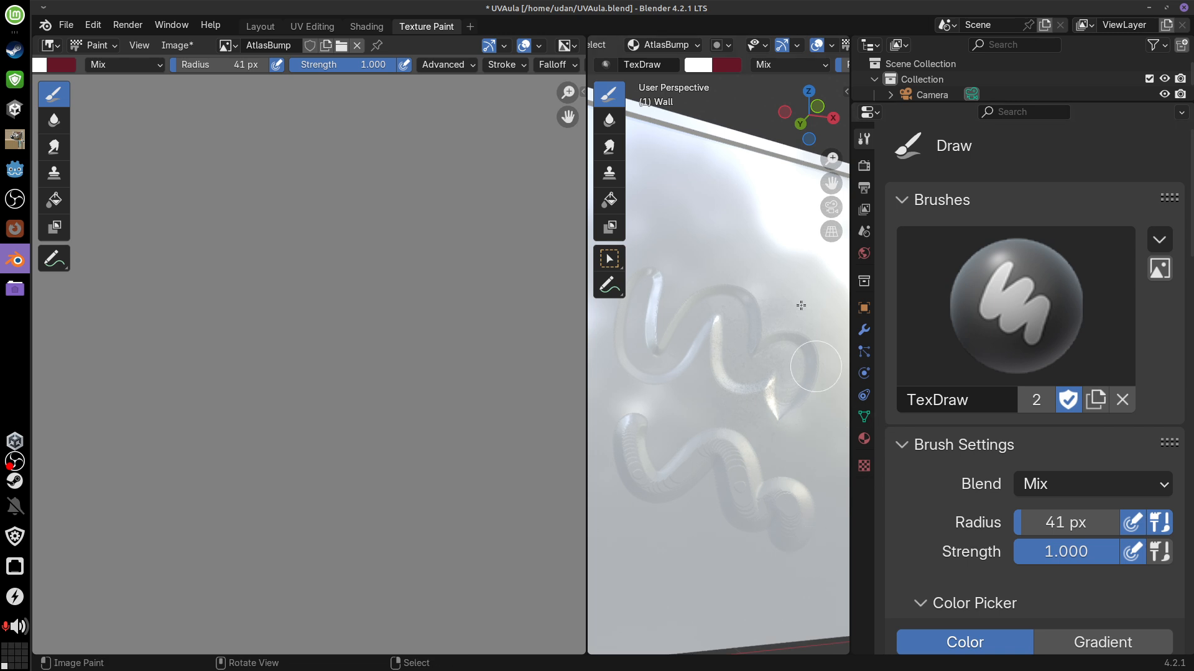
left_click(609, 200)
left_click(737, 328)
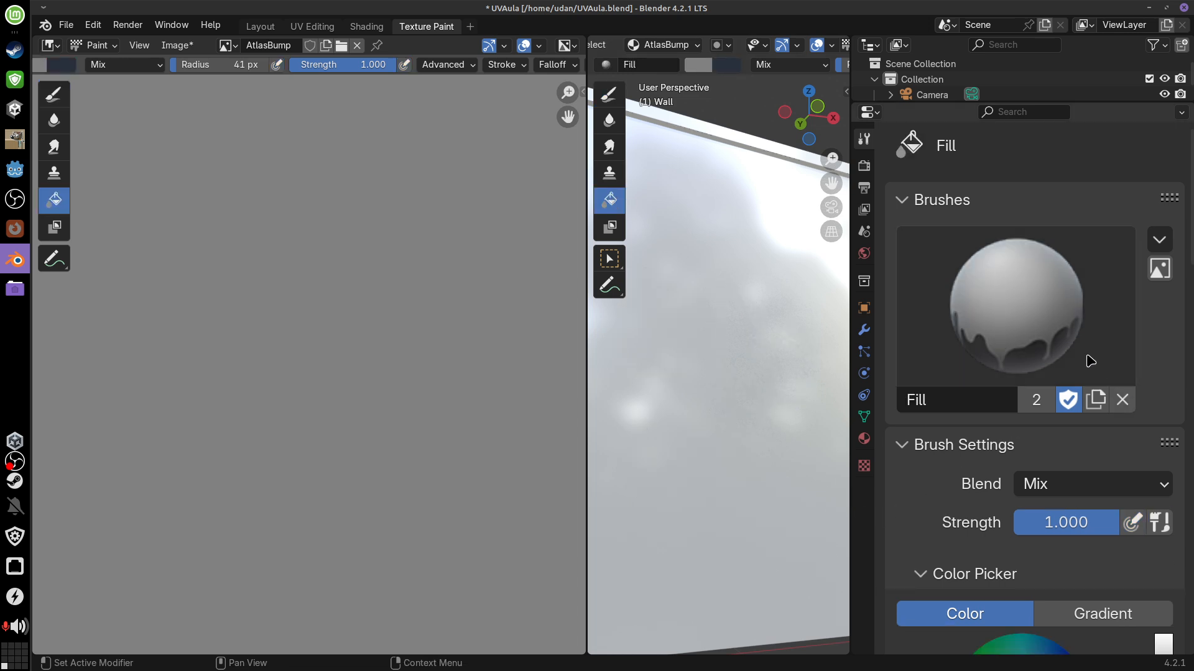
Return to the TexDraw brush and set its stroke jitter to 2.0 and spacing to 317%
left_click(613, 88)
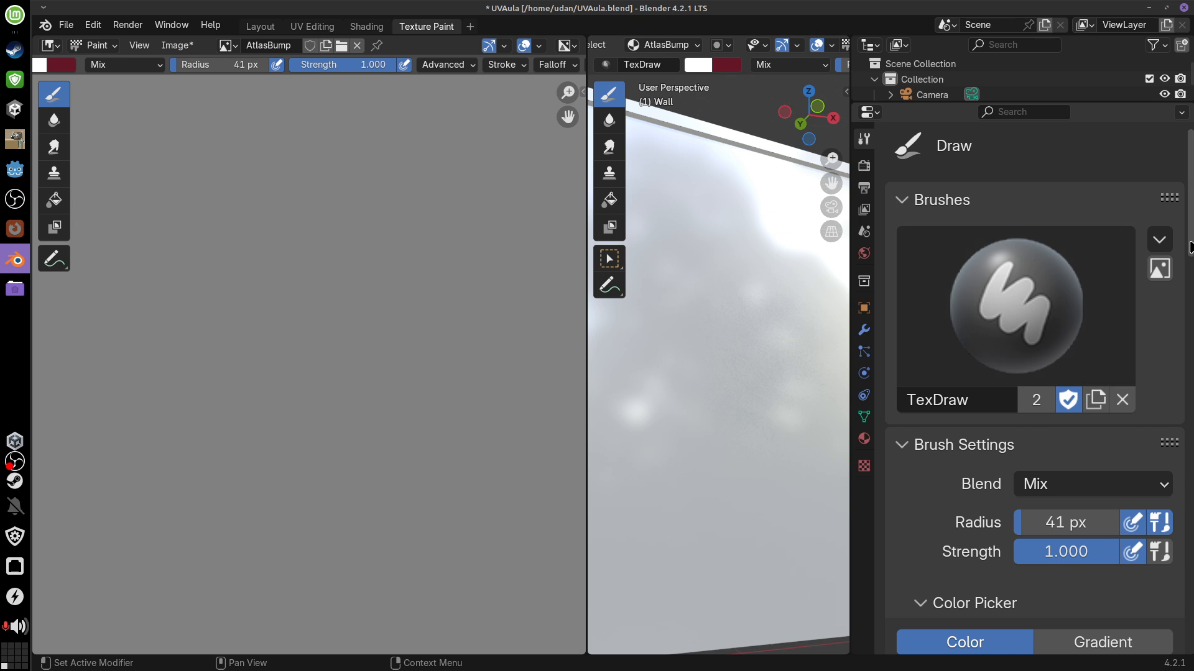
mouse_move(1190, 246)
left_mouse_down()
mouse_move(1183, 413)
mouse_move(1183, 392)
mouse_move(1158, 368)
left_mouse_up()
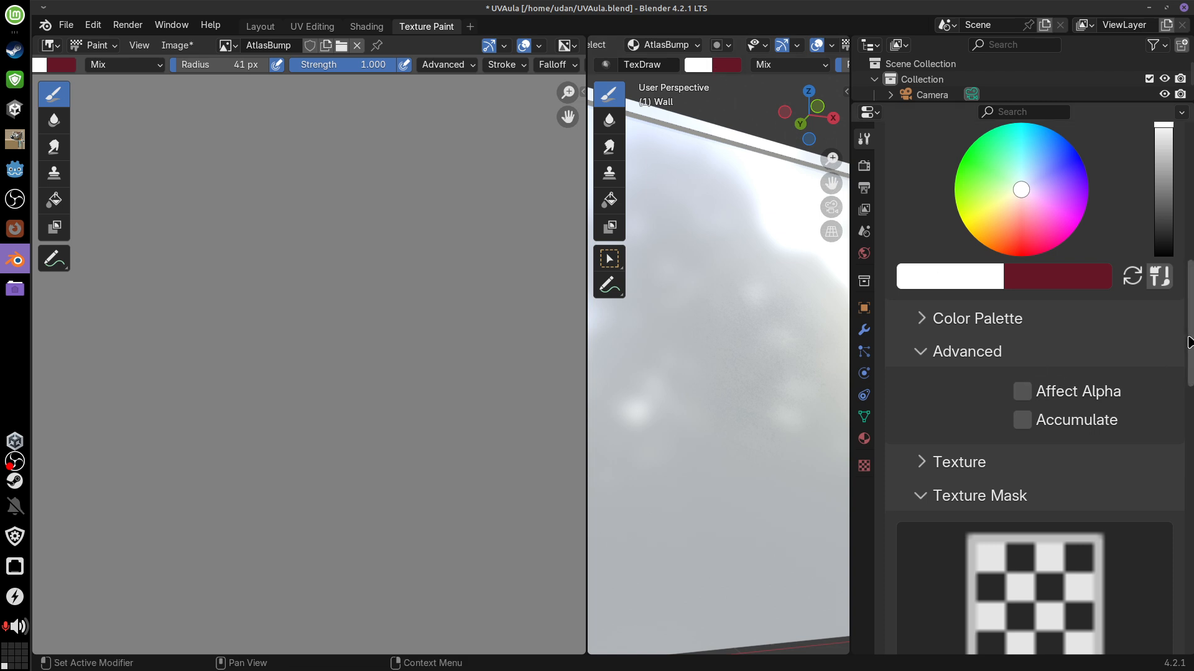
left_click_drag(1188, 339, 1169, 546)
left_click_drag(1075, 424, 1193, 430)
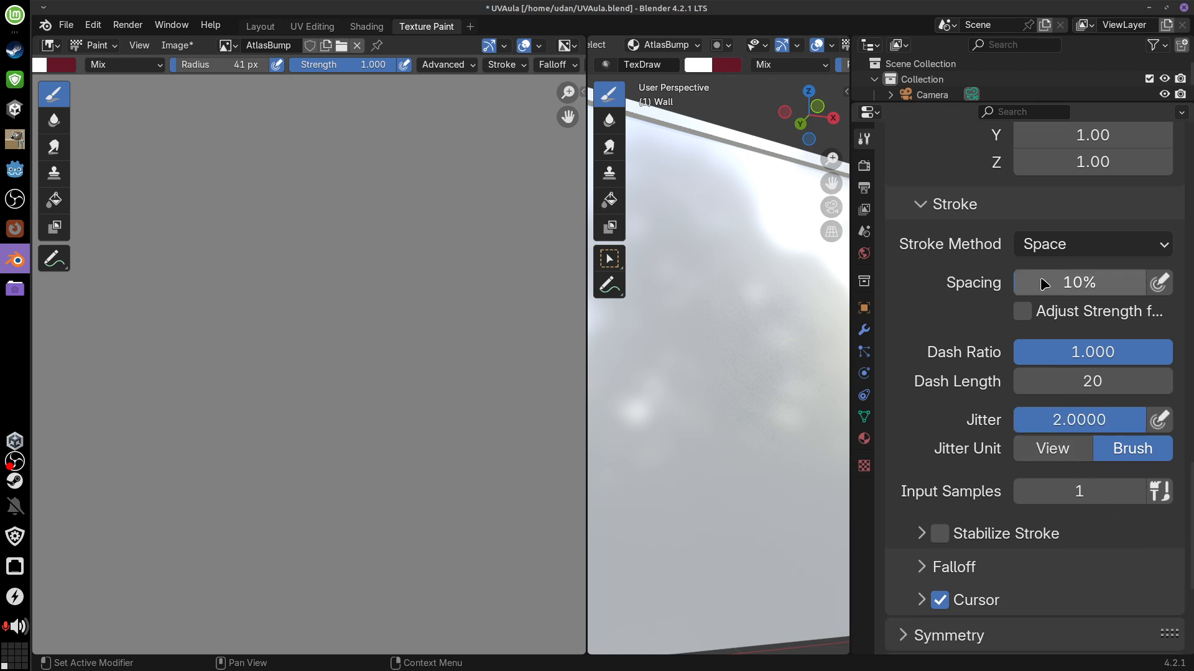
left_click_drag(1117, 286, 1022, 311)
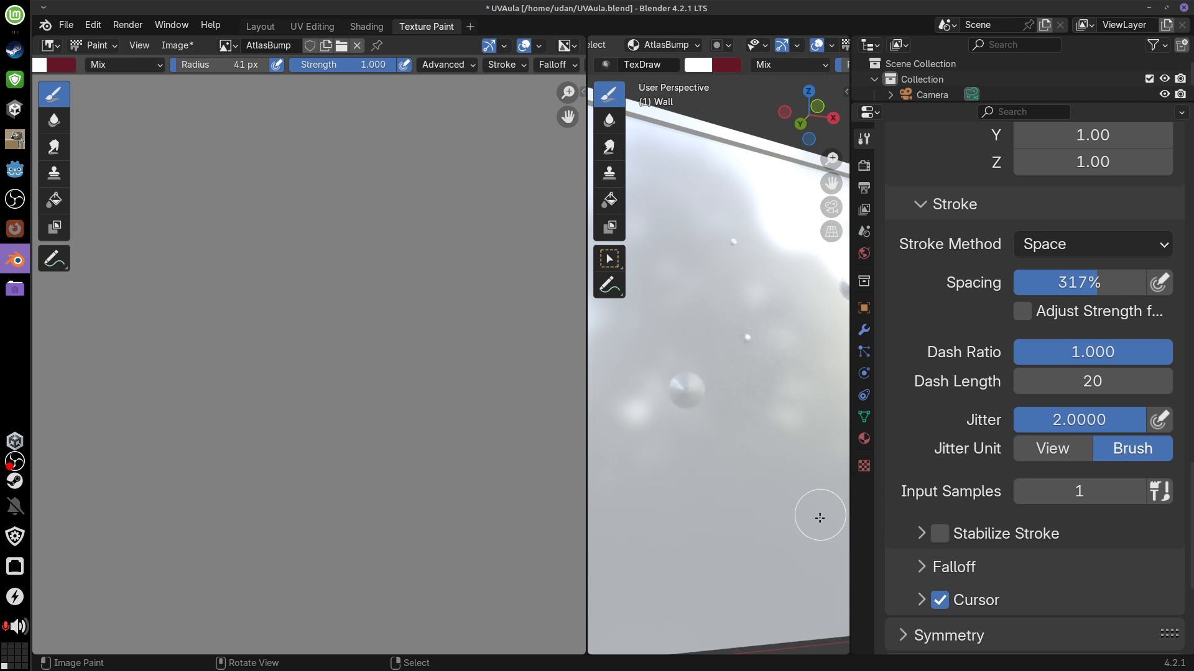
Reduce the brush radius to 19 px and scatter white bump dots over the wall
mouse_move(800, 475)
middle_mouse_down()
mouse_move(760, 459)
mouse_move(775, 458)
middle_mouse_up()
key("f")
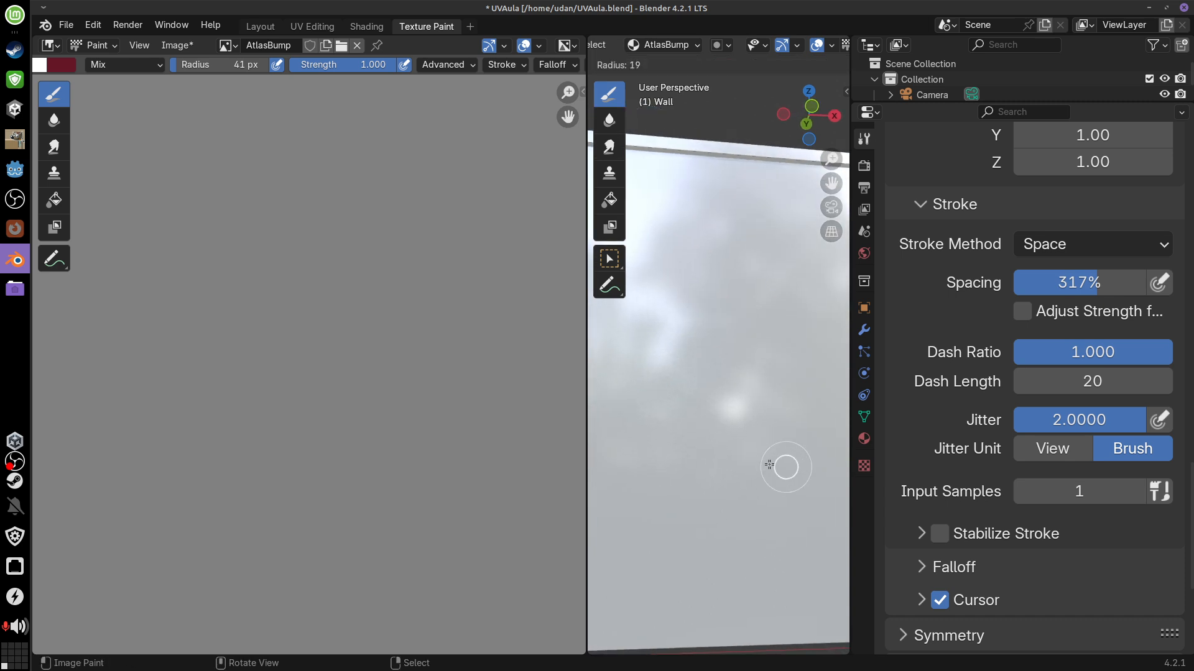
left_click(776, 468)
left_click_drag(771, 410, 773, 369)
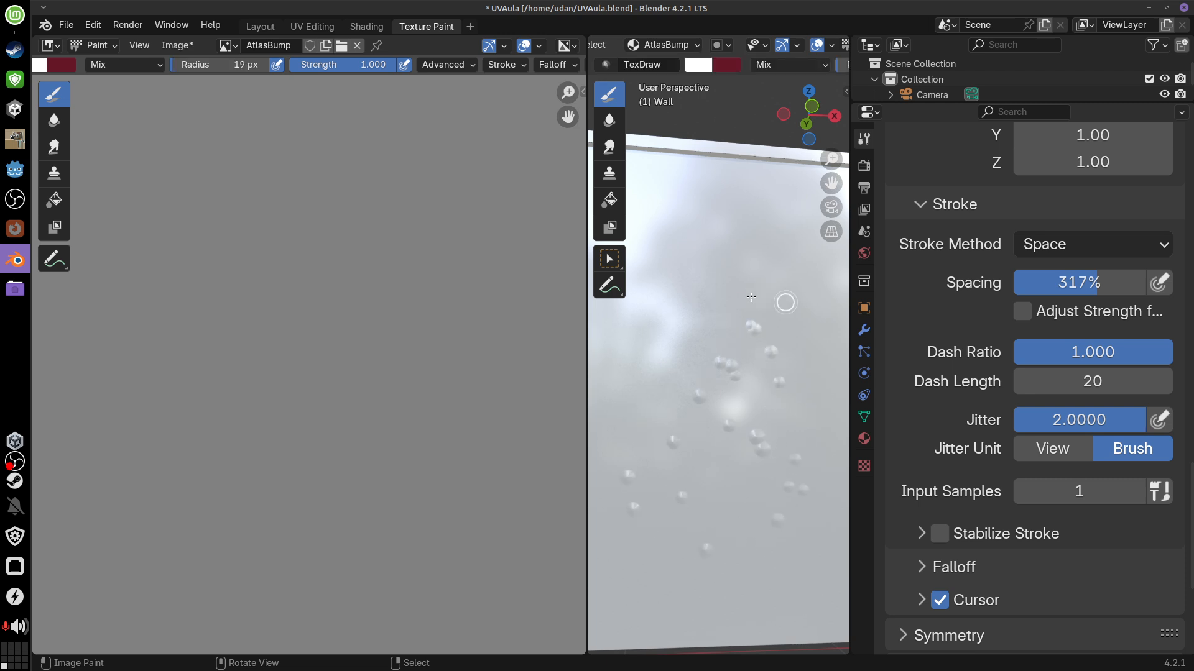
left_click_drag(751, 297, 699, 370)
Try scattering more 19 px dots on the bare part of the wall and undo them
mouse_move(812, 466)
middle_mouse_down("shift")
mouse_move(747, 430)
mouse_move(755, 450)
middle_mouse_up("shift")
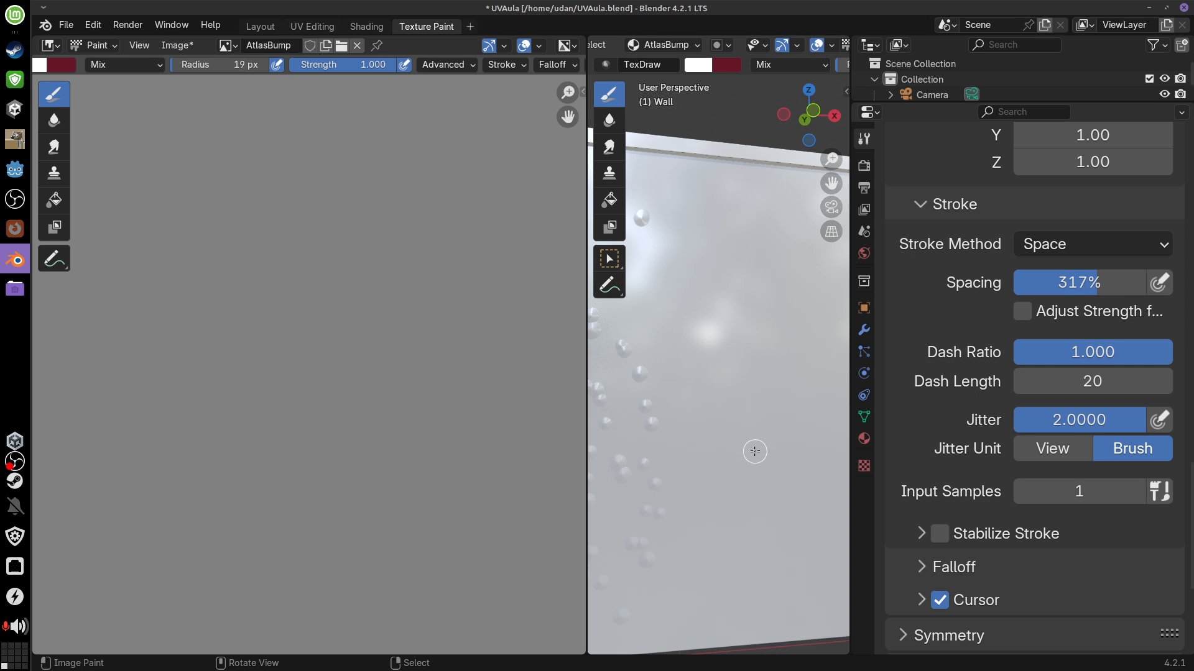
scroll(755, 451, "down", 3)
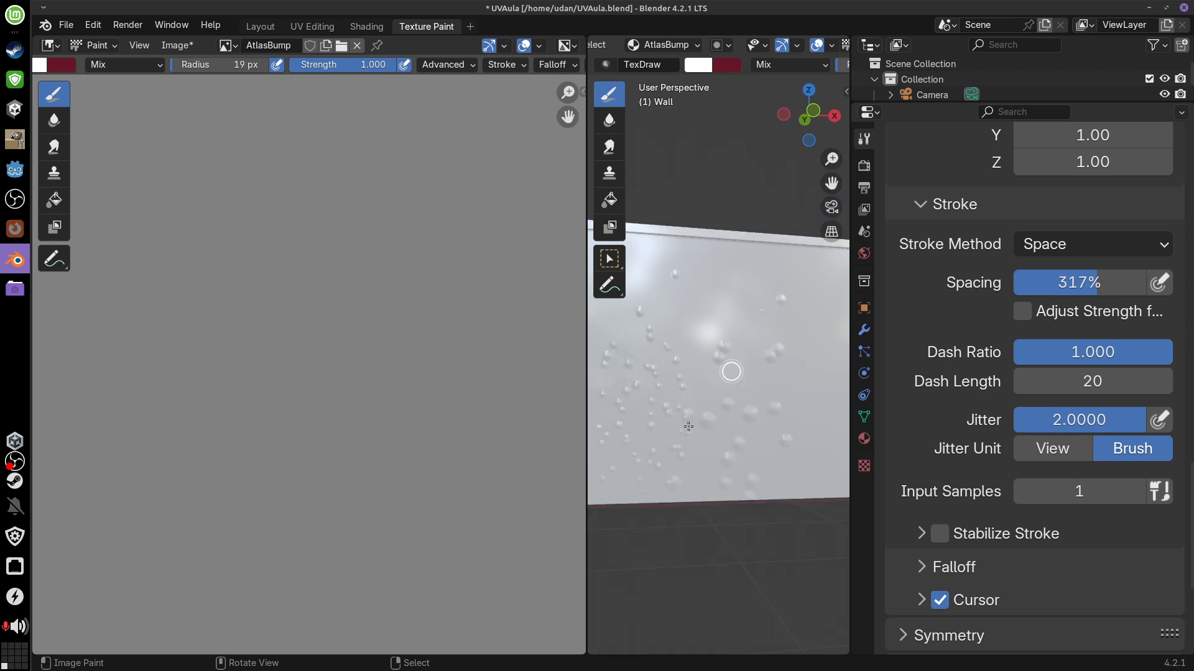
key("ctrl+z")
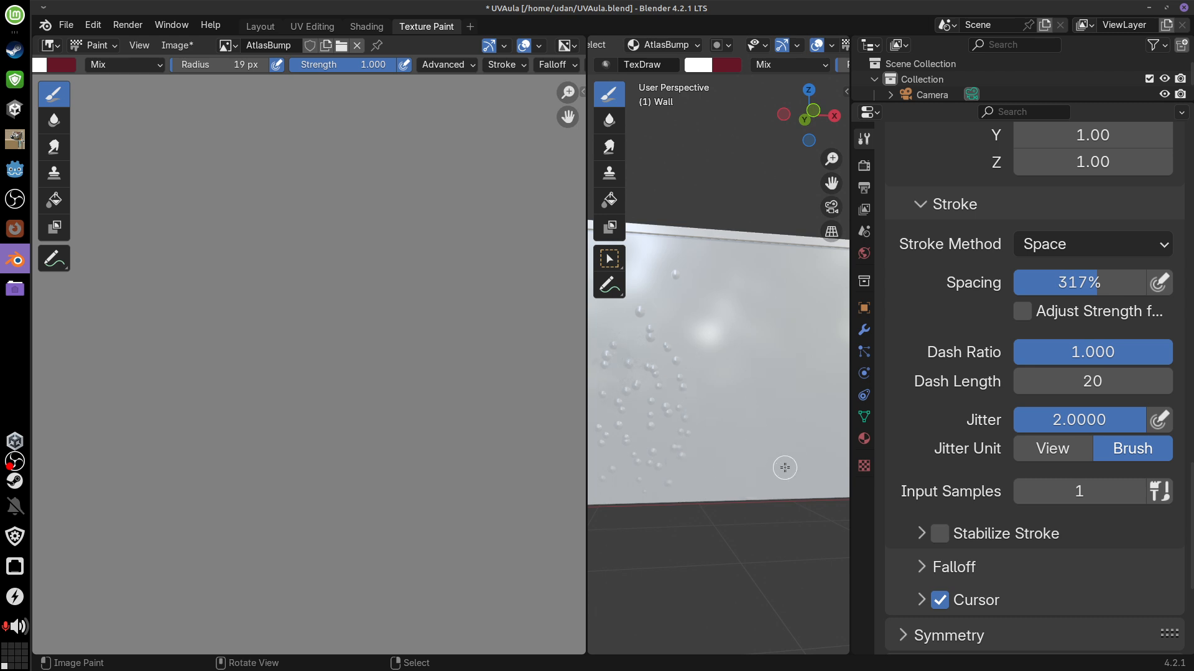
Reduce the brush radius to 11 px and scatter white bump dots across the whole wall
key("f")
left_click(781, 473)
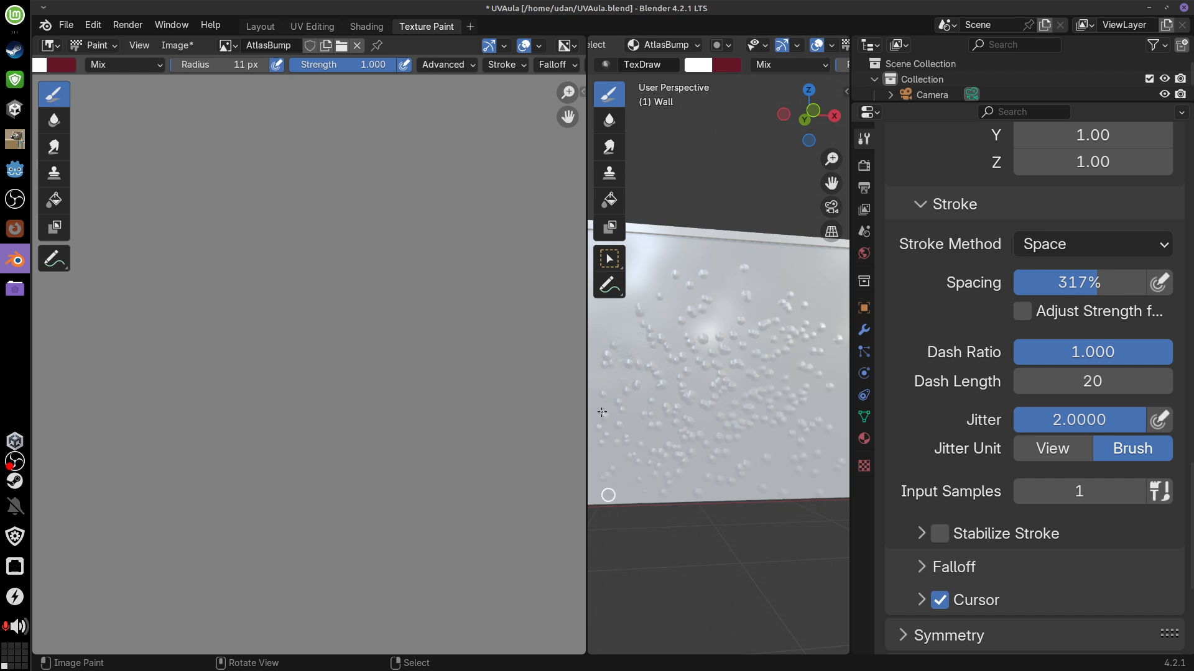
middle_click_drag(717, 432, 848, 435, "shift")
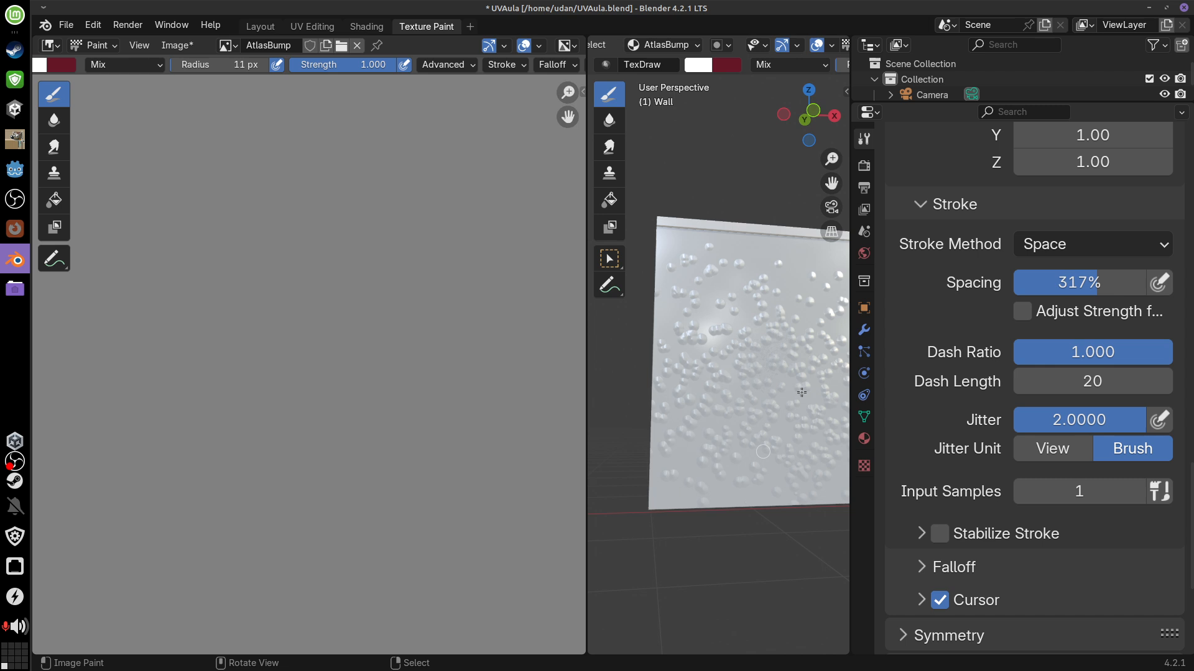
middle_click_drag(805, 507, 657, 511, "shift")
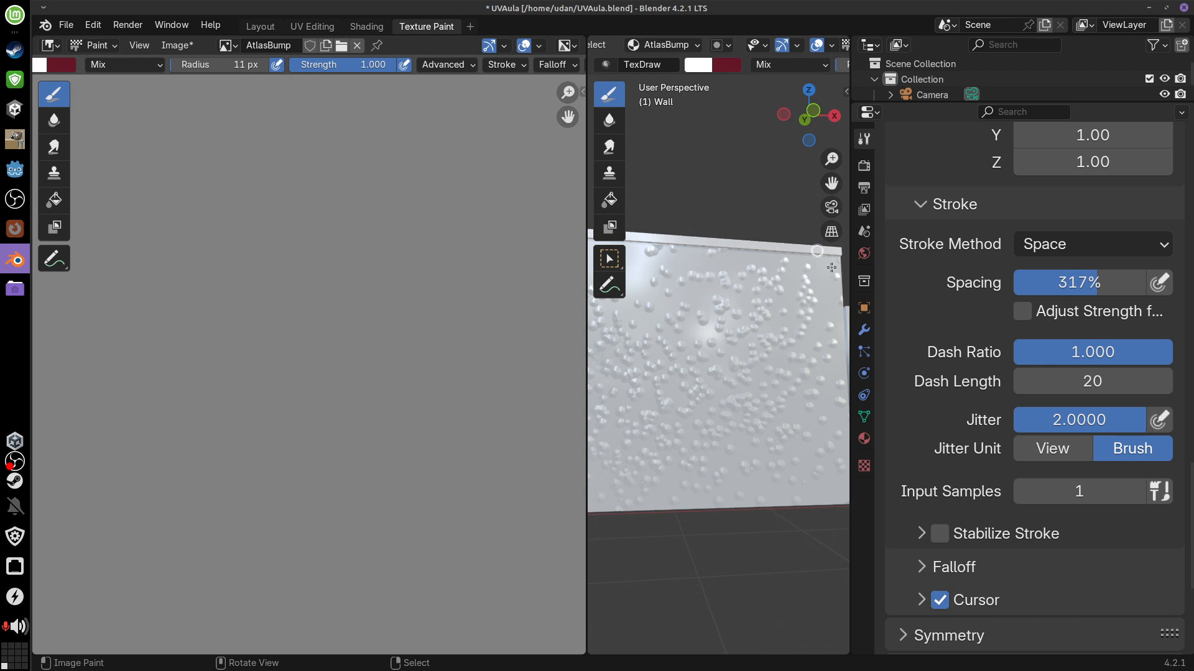
middle_click_drag(831, 268, 769, 281)
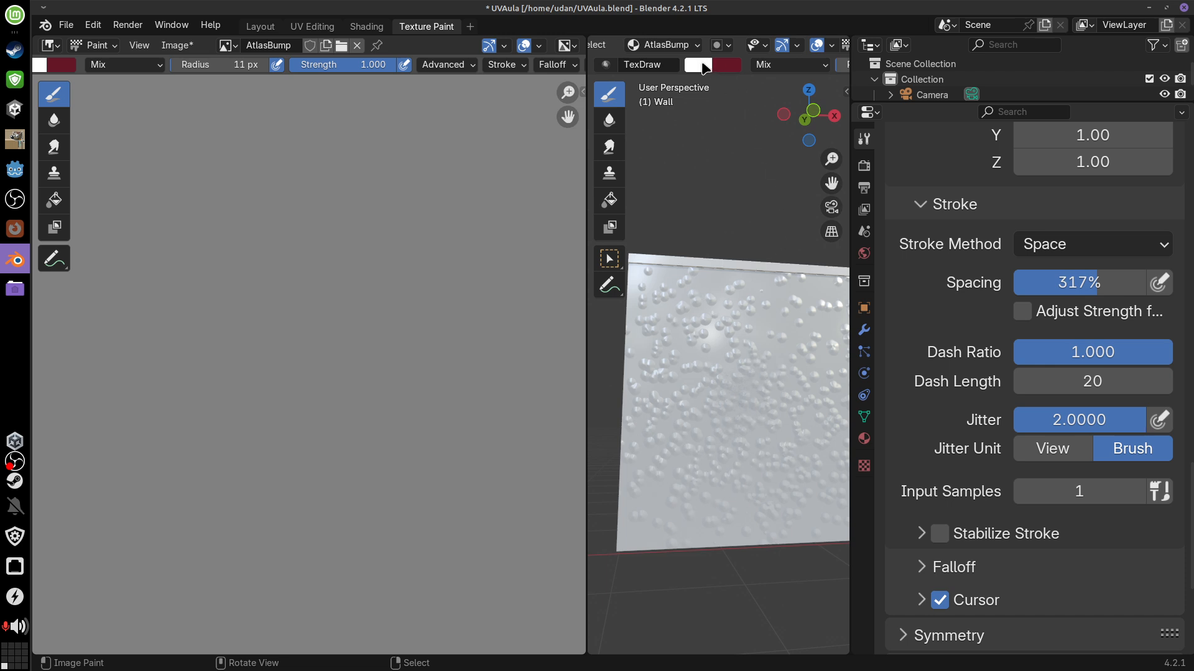
Set the brush color to black and scatter bump dots between the white ones across the wall
left_click(699, 65)
left_click_drag(849, 149, 826, 365)
middle_click_drag(800, 508, 707, 510, "shift")
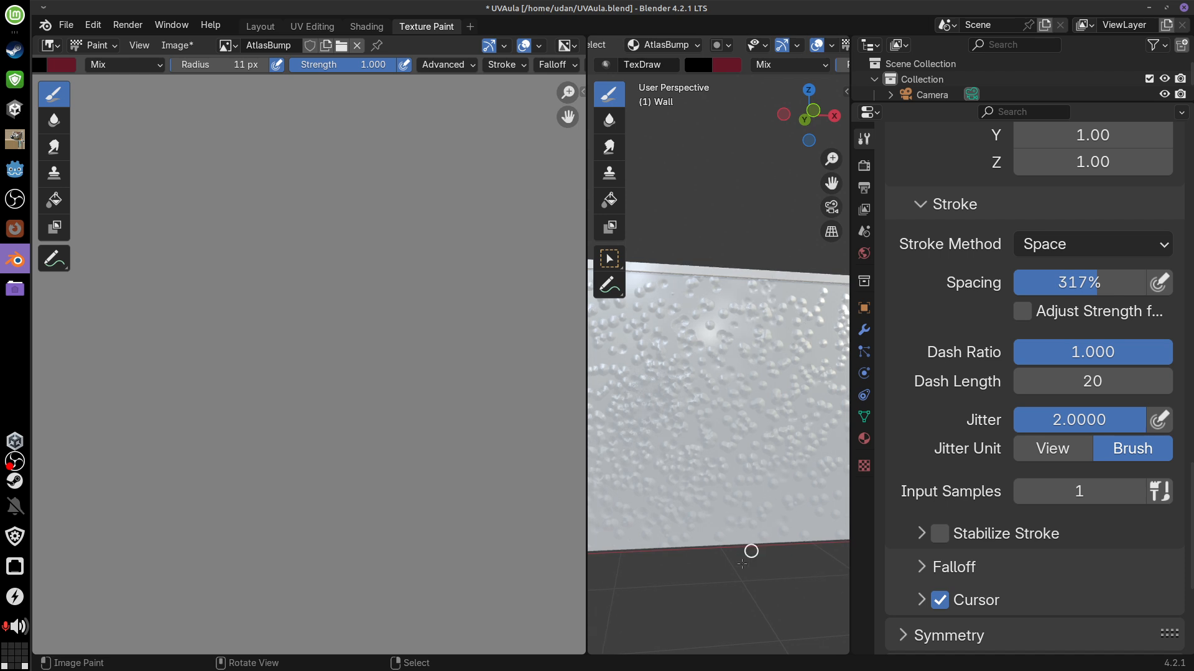
middle_click_drag(742, 563, 756, 470)
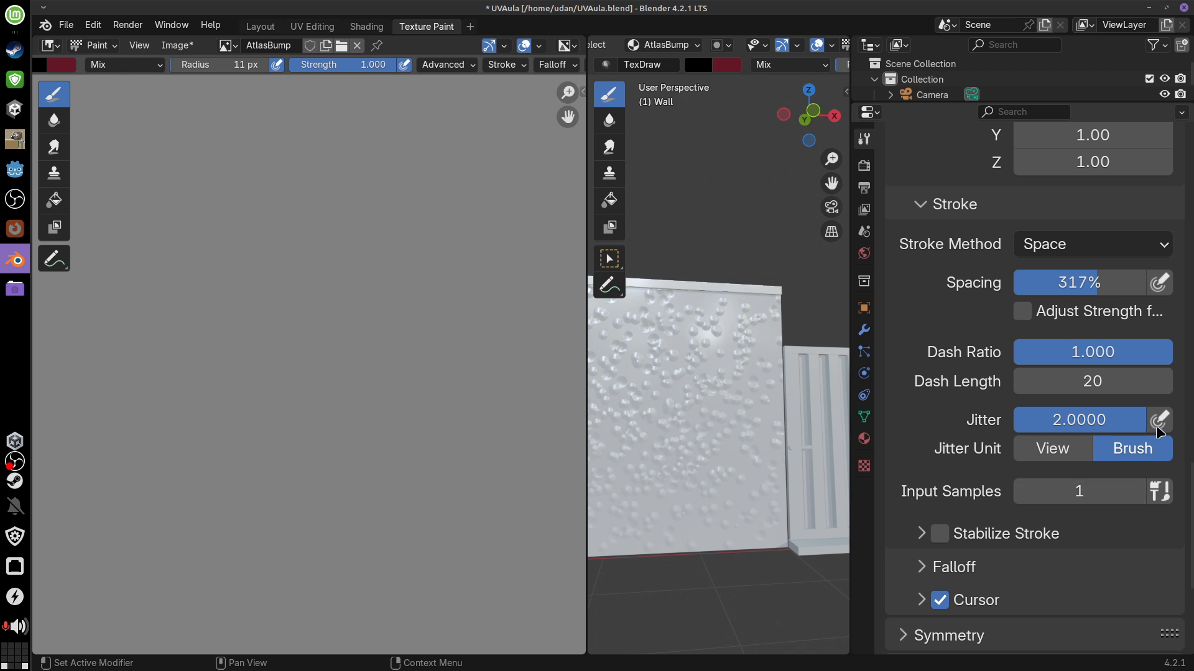
Open the selection of available paint brushes for the Draw tool
left_click_drag(1190, 489, 1192, 127)
left_click(1016, 236)
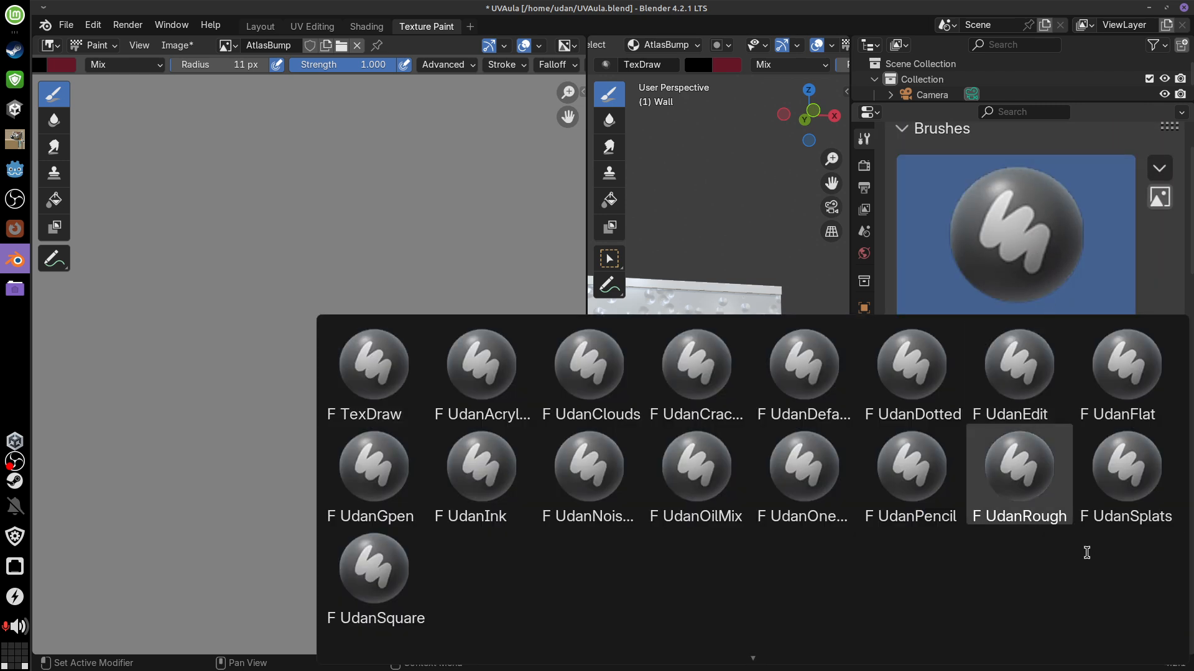
Switch the paint brush to UdanNoiseScratch and set its radius to 46 px
left_click(1054, 517)
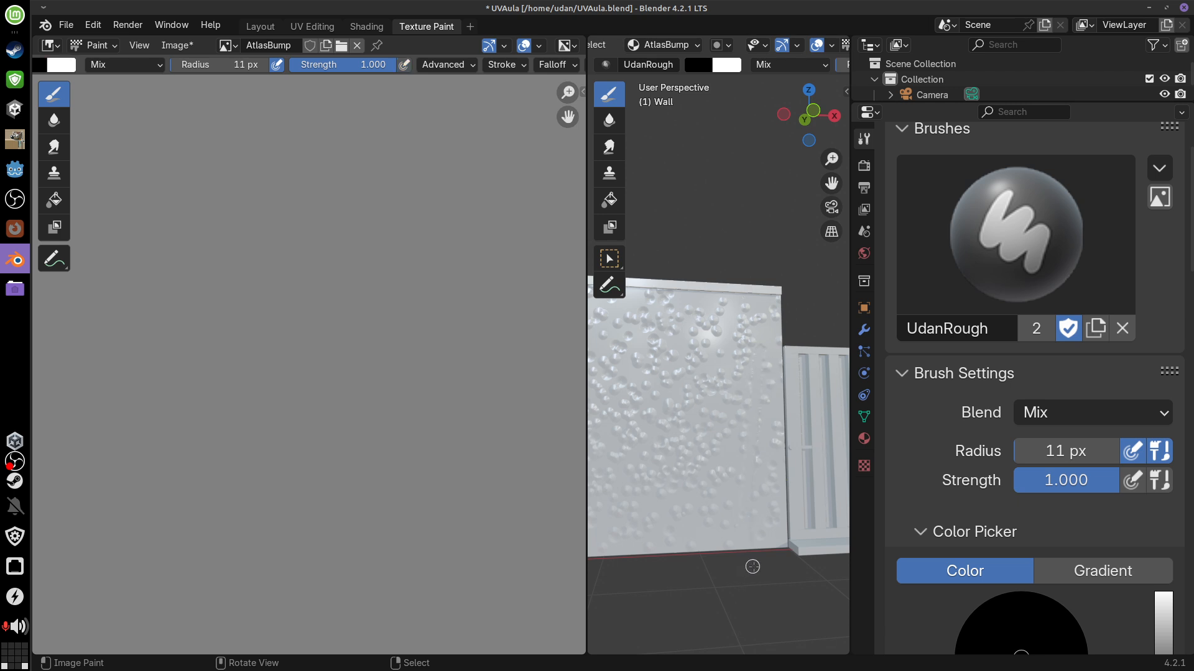
left_click(1037, 248)
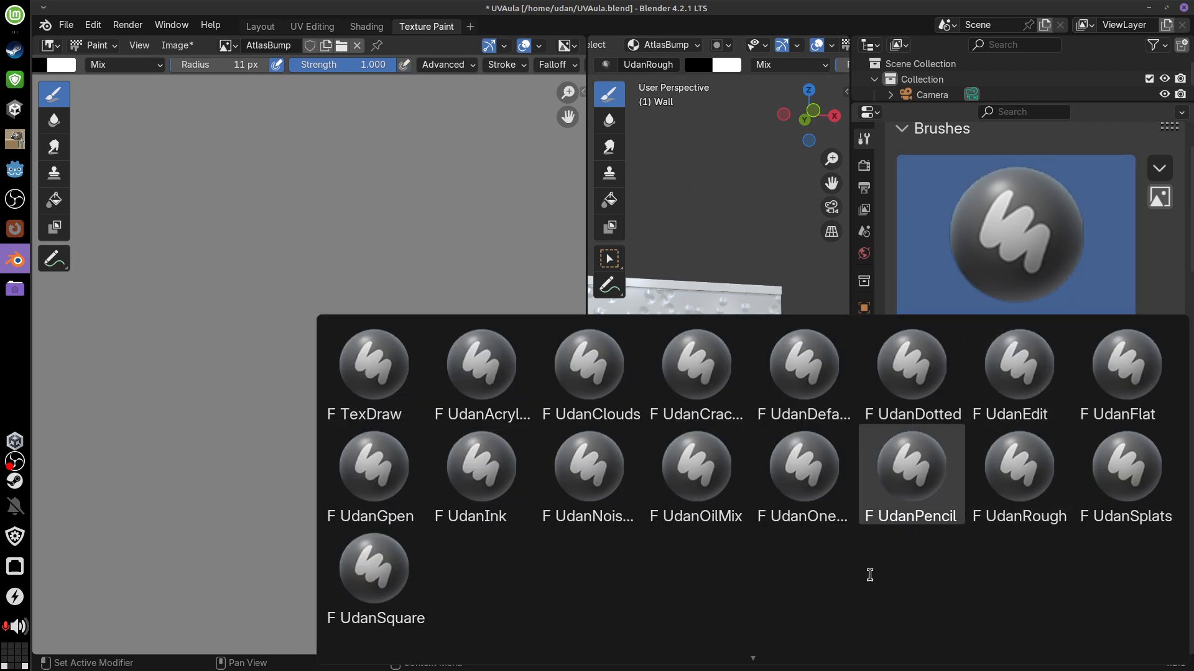
left_click(609, 469)
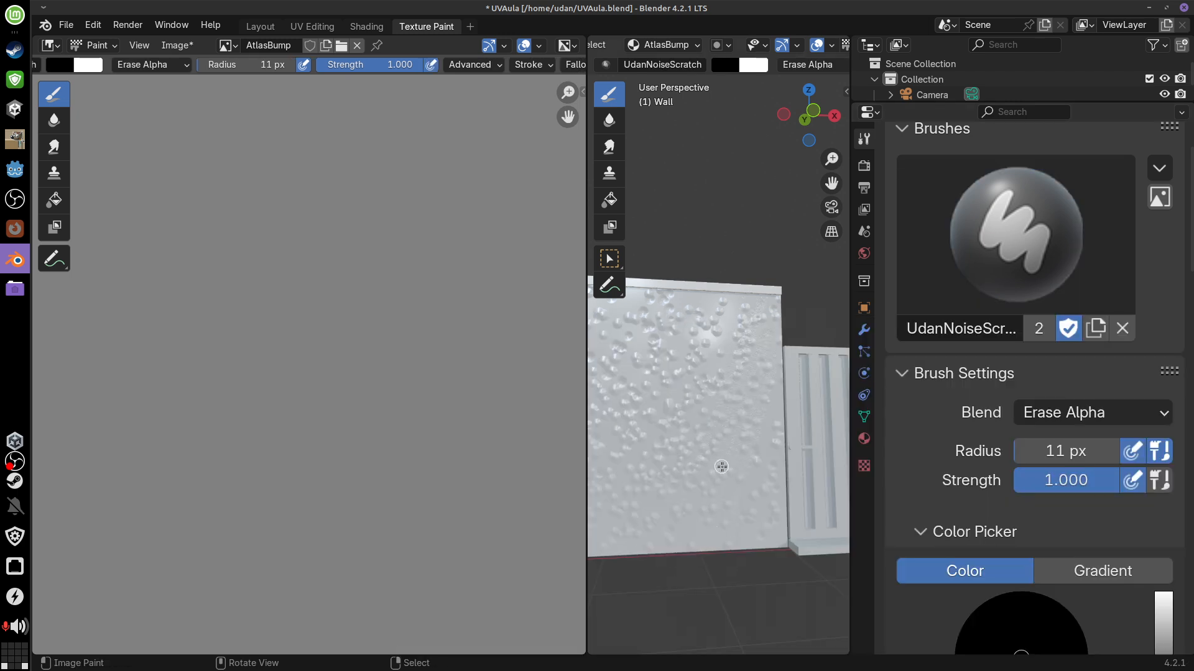
key("f")
left_click(758, 488)
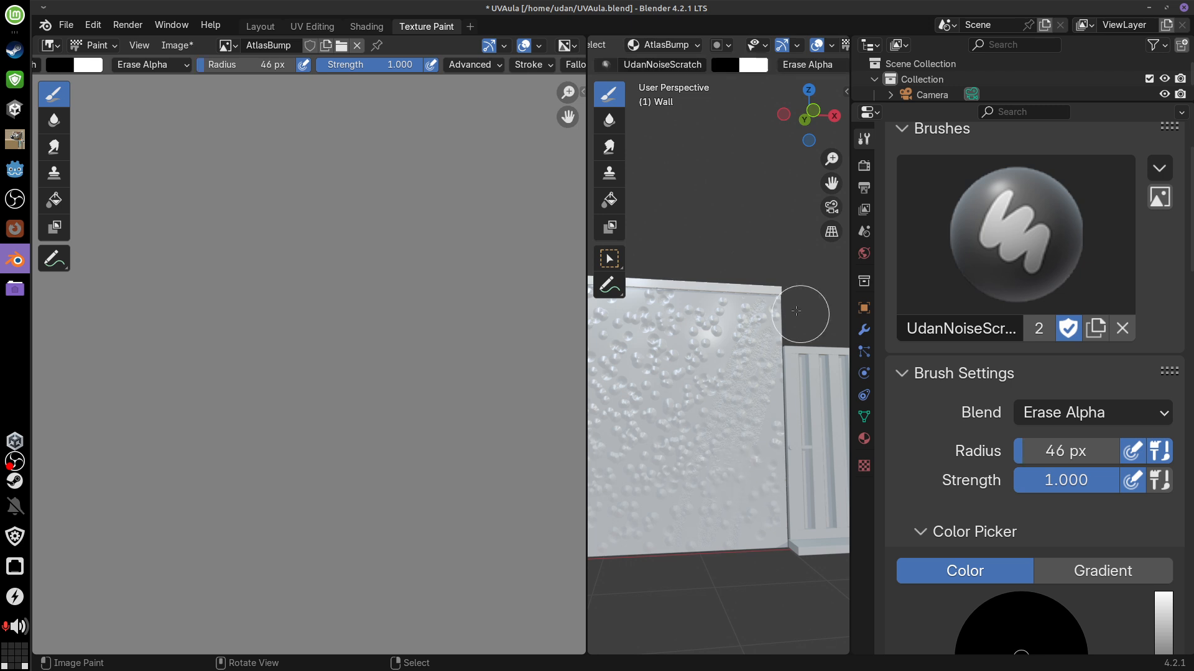
Swap the brush colours to white and paint noise scratches over the dotted bumps on the wall
middle_click_drag(734, 310, 736, 521, "ctrl")
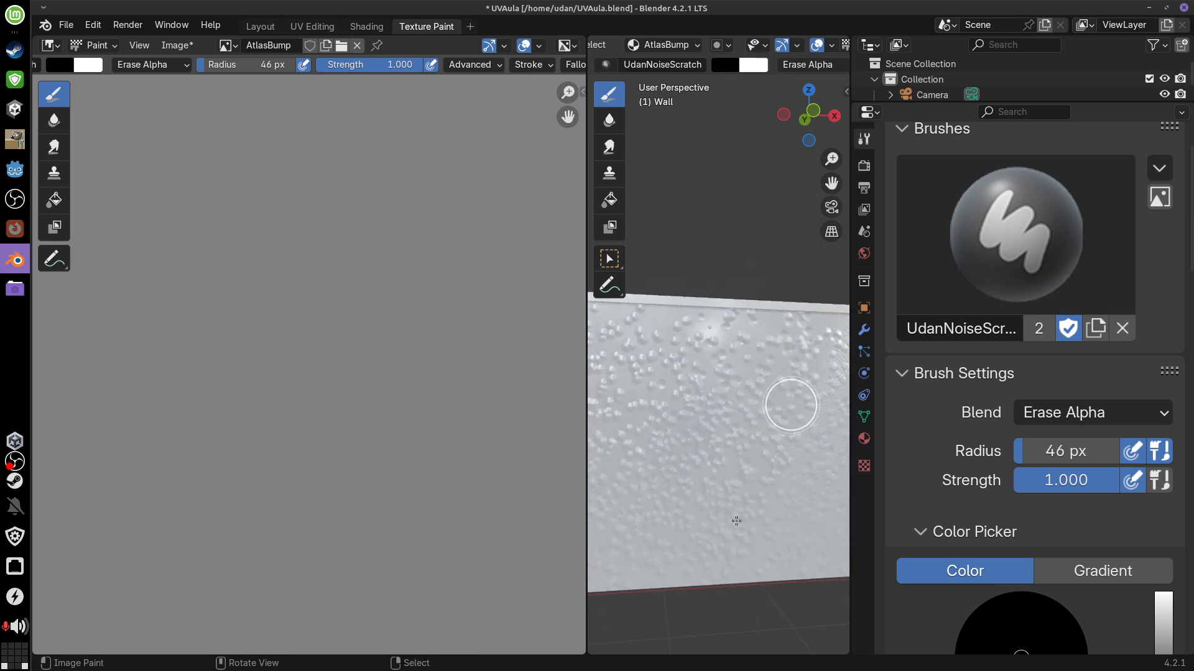
middle_click_drag(650, 590, 787, 491, "shift")
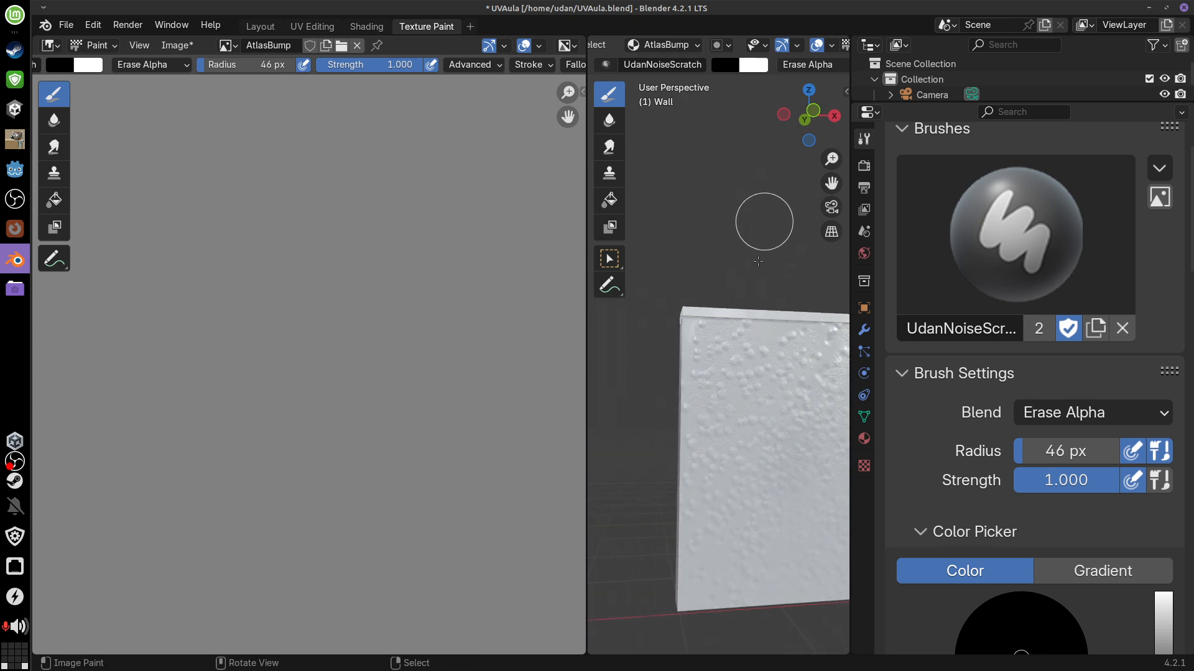
key("x")
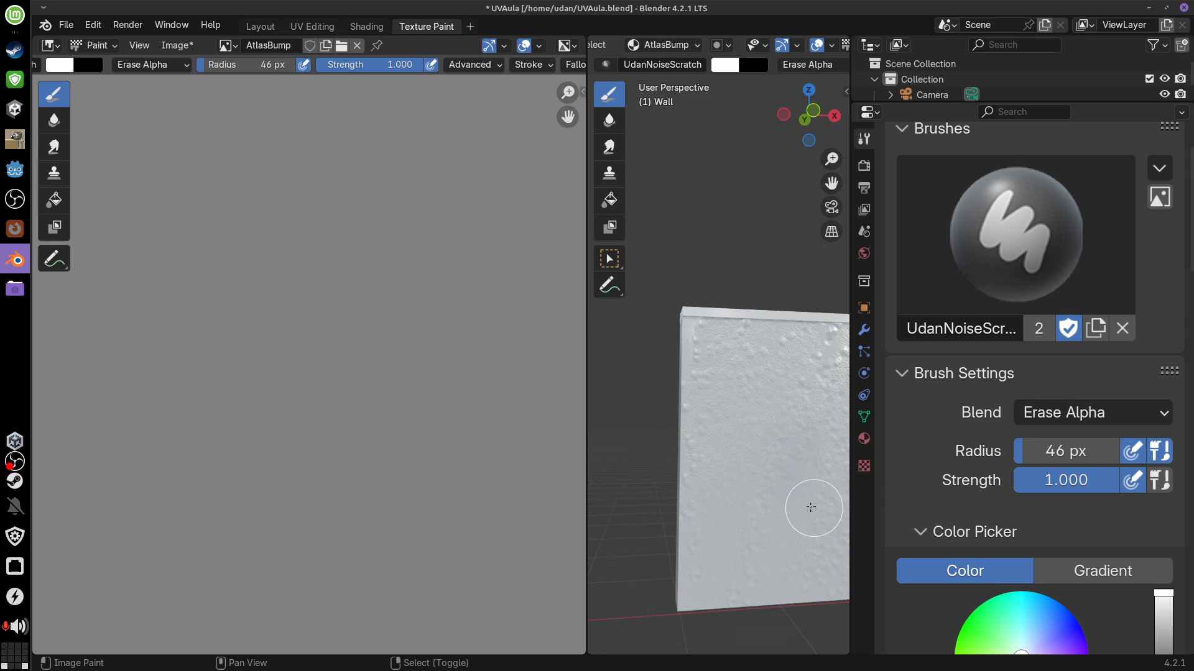
mouse_move(810, 507)
middle_mouse_down("shift")
mouse_move(762, 456)
mouse_move(784, 464)
mouse_move(794, 448)
mouse_move(773, 461)
mouse_move(805, 418)
mouse_move(789, 408)
middle_mouse_up("shift")
scroll(781, 464, "up", 7)
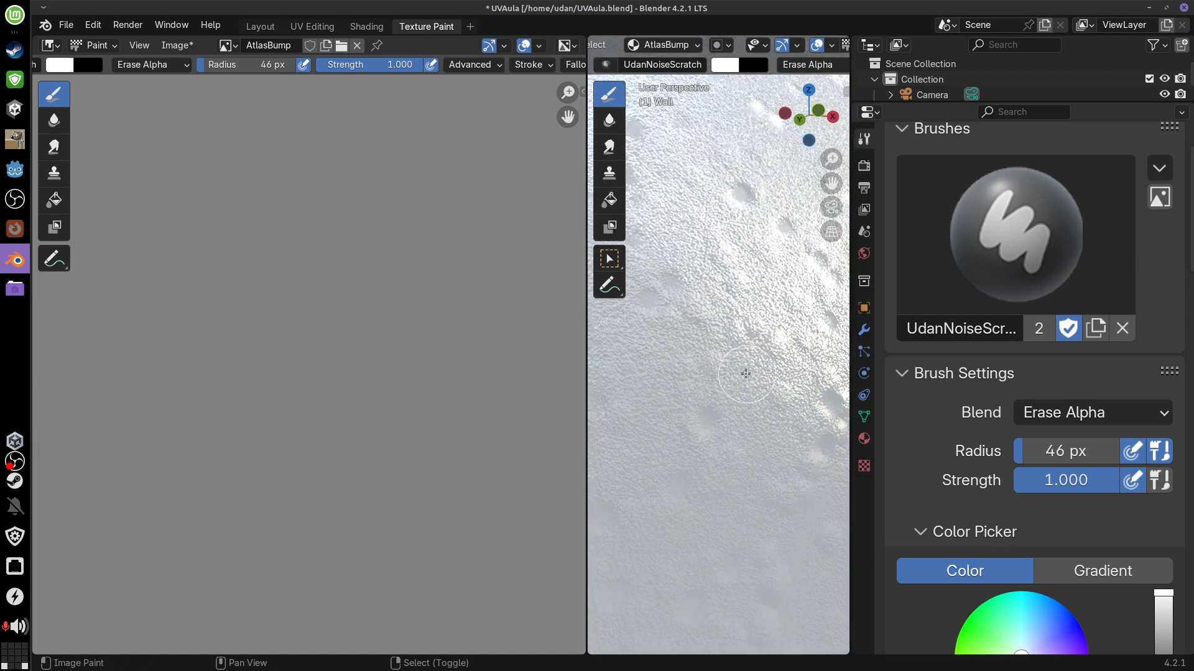
Cover the remaining bumps across the wall with white UdanNoiseScratch strokes, checking the relief from several angles
mouse_move(745, 374)
middle_mouse_down()
mouse_move(789, 405)
mouse_move(812, 452)
mouse_move(804, 419)
mouse_move(754, 566)
middle_mouse_up()
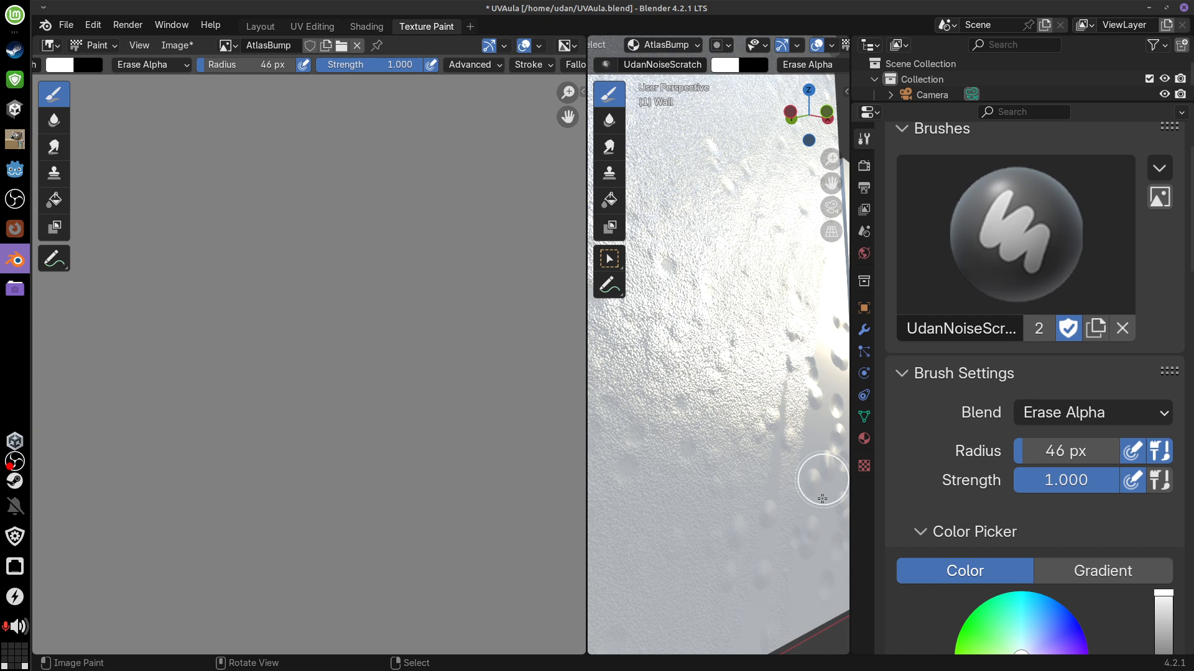
middle_click_drag(809, 493, 782, 524)
middle_click_drag(808, 435, 731, 323)
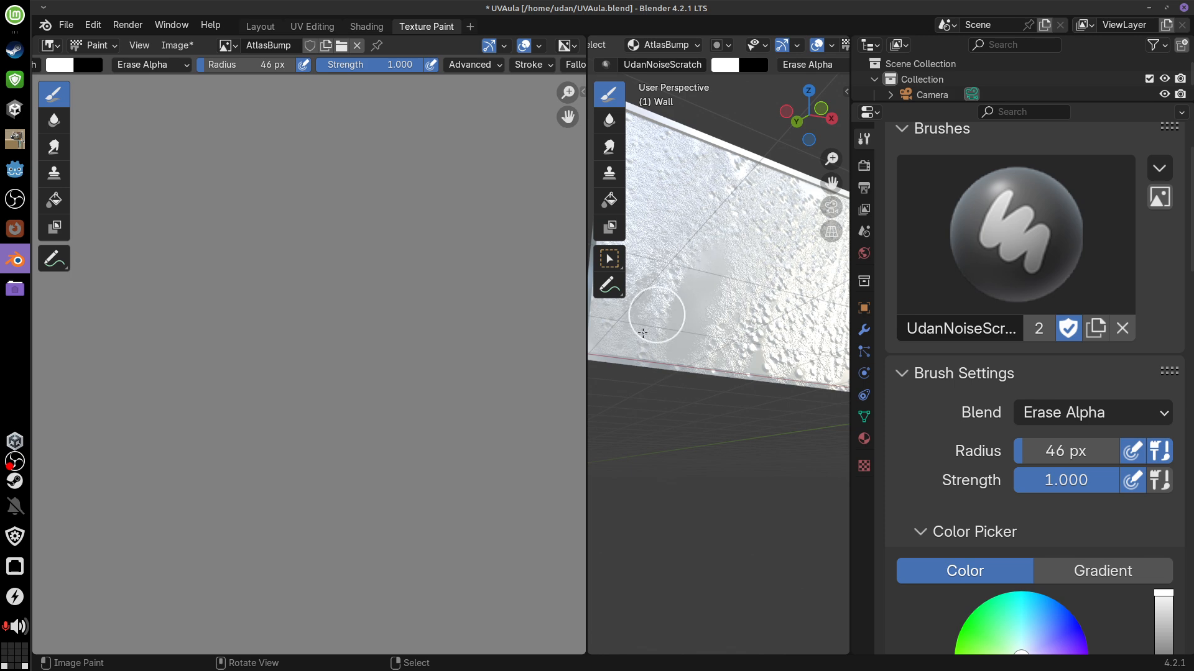
middle_click_drag(720, 252, 774, 299)
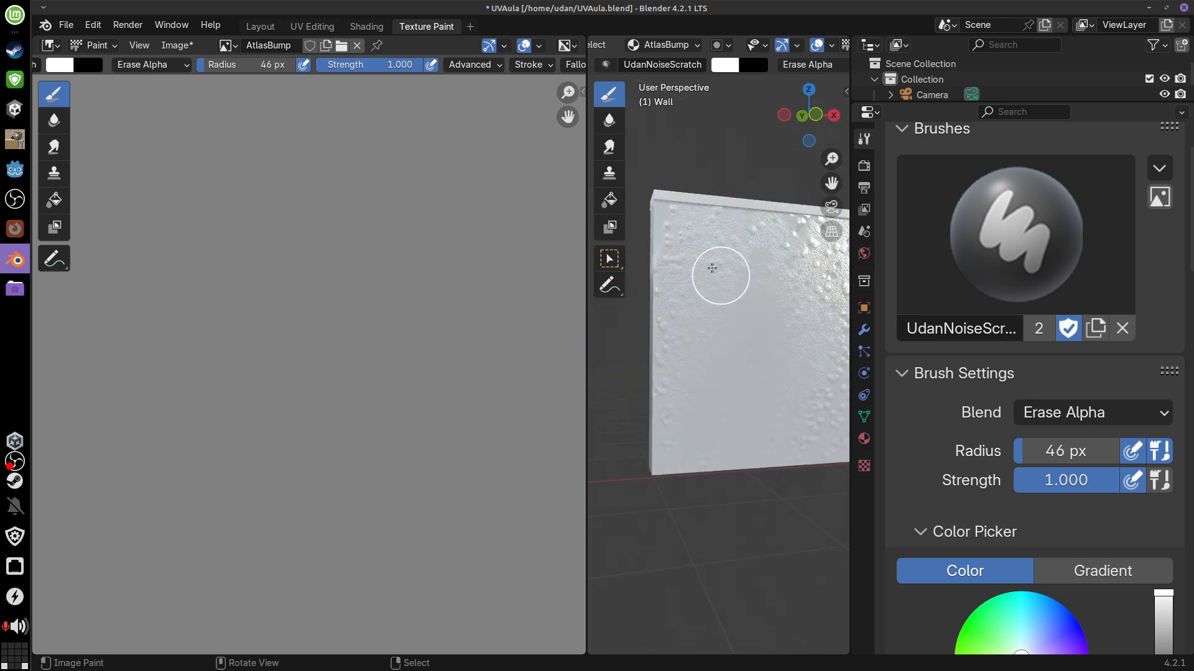
middle_click_drag(780, 402, 769, 304)
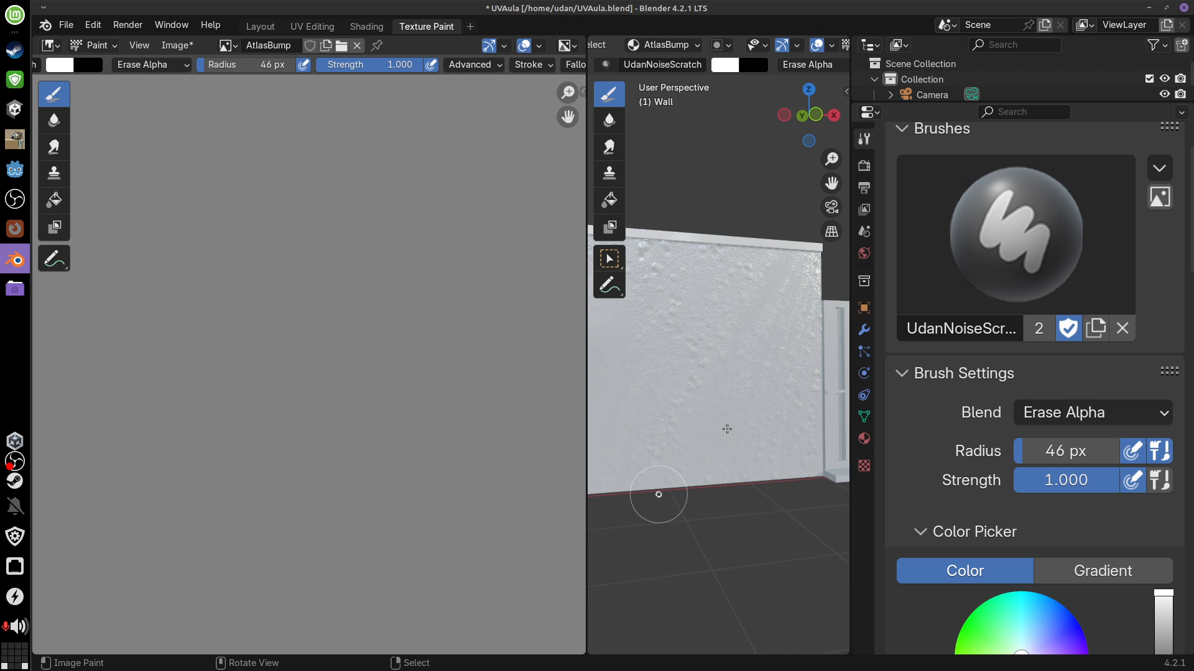
middle_click_drag(726, 429, 812, 456)
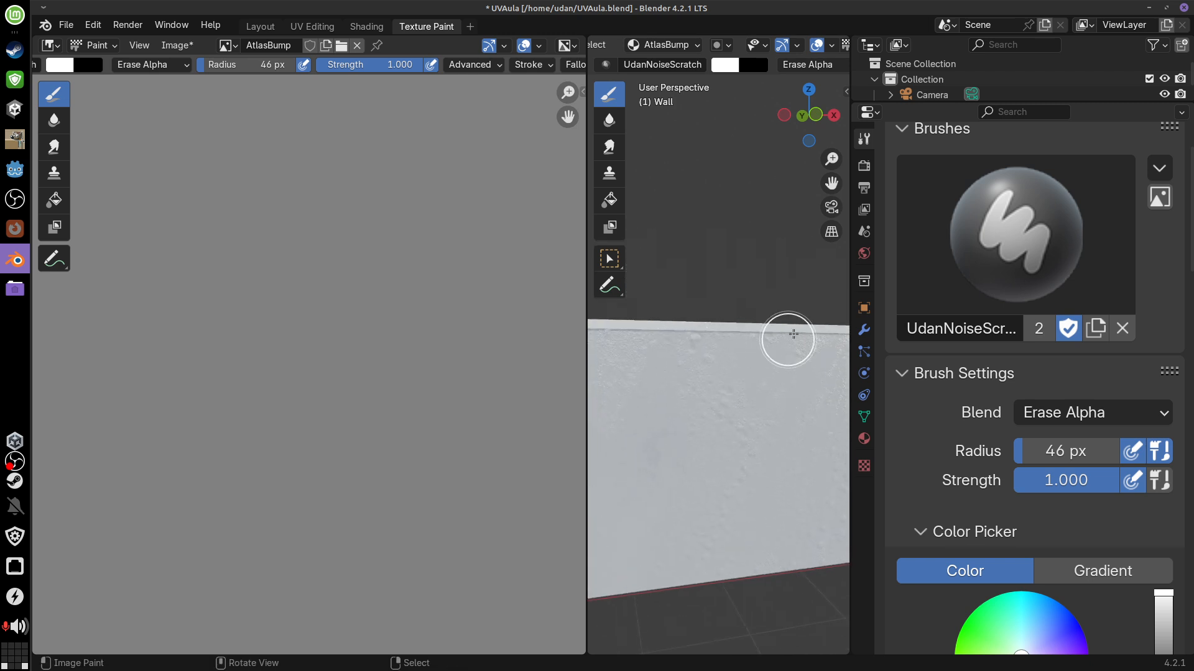
middle_click_drag(772, 484, 830, 429)
middle_click_drag(741, 431, 804, 389)
scroll(776, 392, "up", 7)
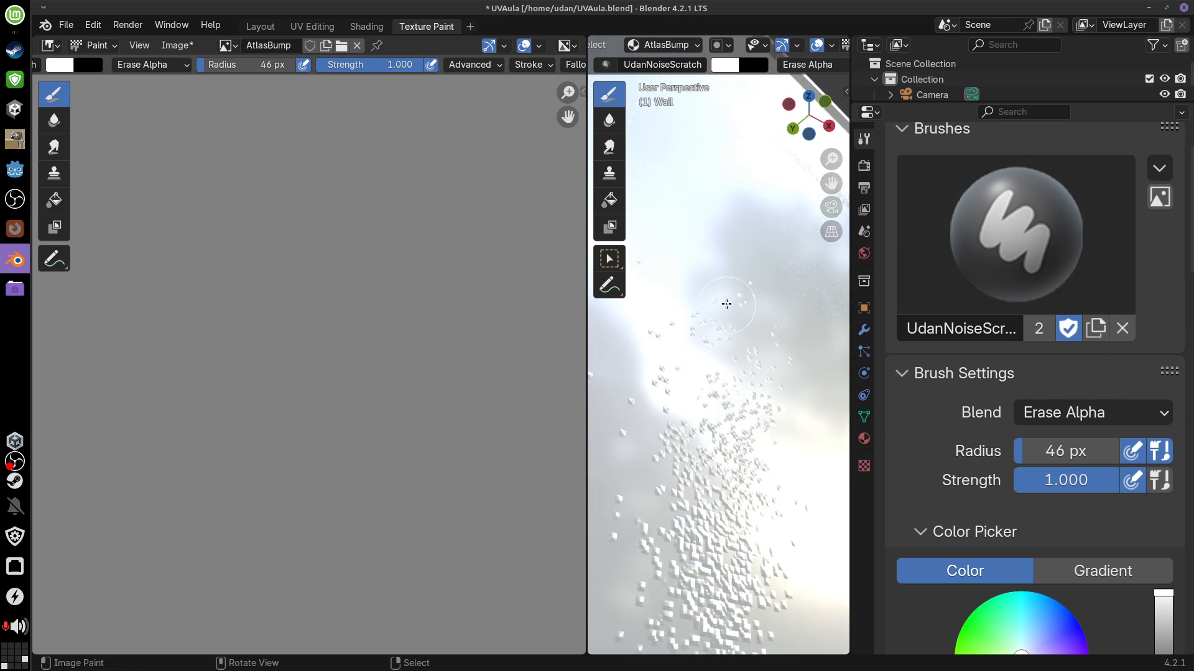
Swap the brush colours back to black and paint more noise scratches on the wall
key("x")
middle_click_drag(760, 215, 736, 336)
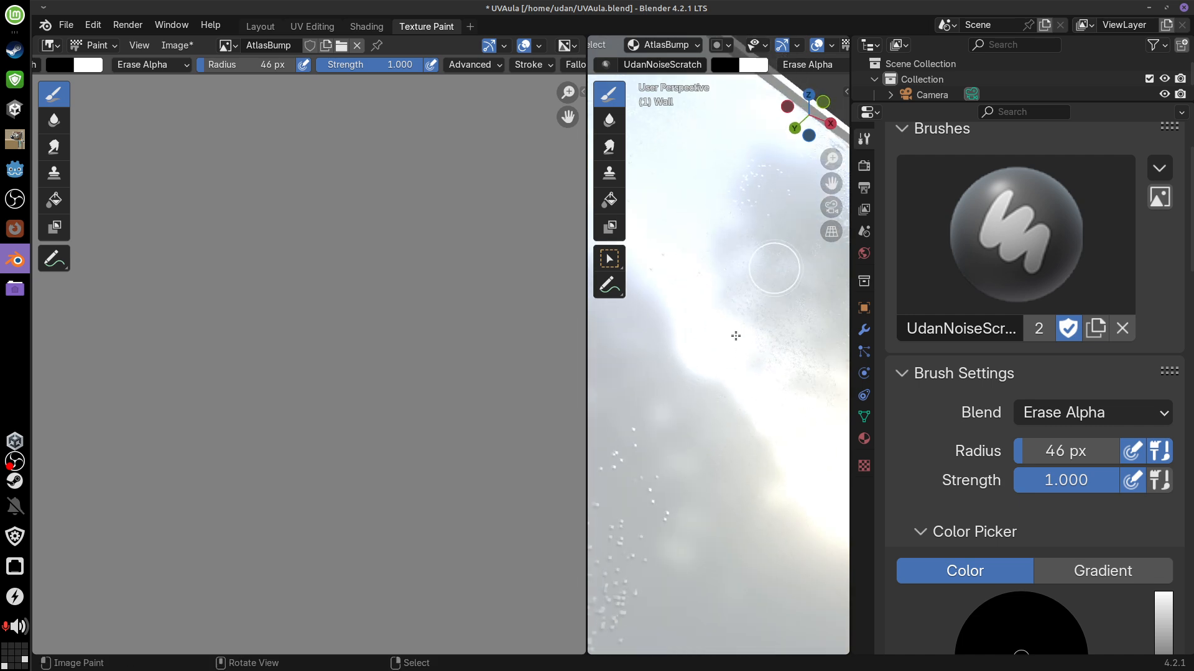
scroll(762, 403, "down", 5)
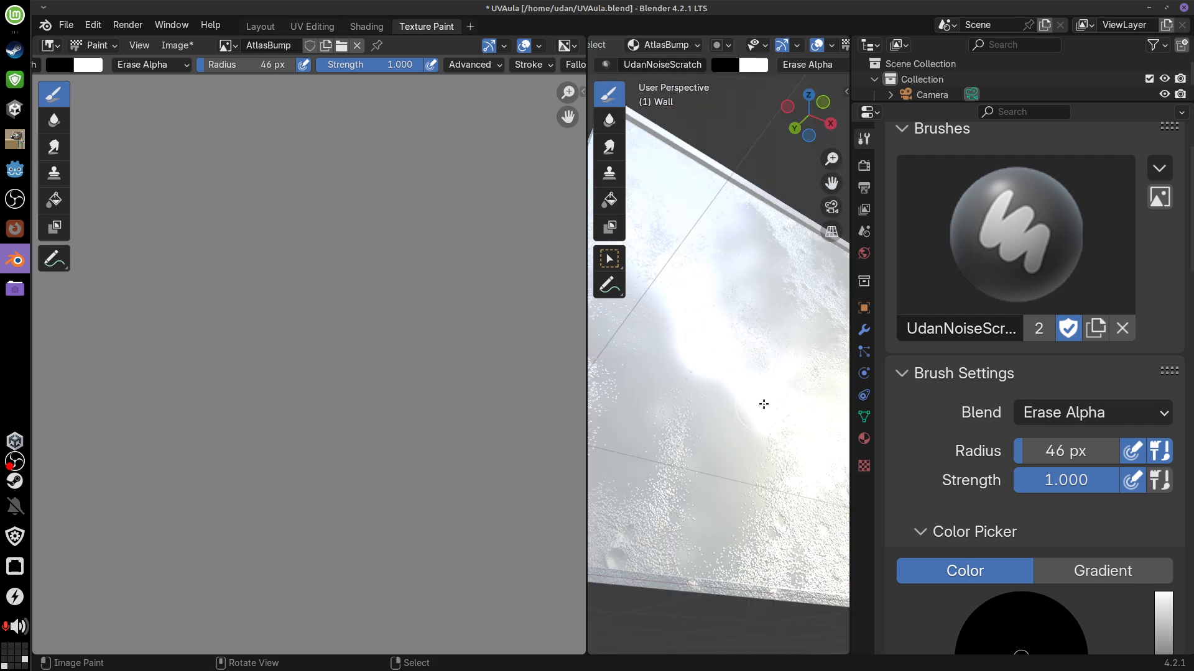
mouse_move(763, 405)
middle_mouse_down()
mouse_move(734, 428)
mouse_move(810, 402)
mouse_move(814, 388)
middle_mouse_up()
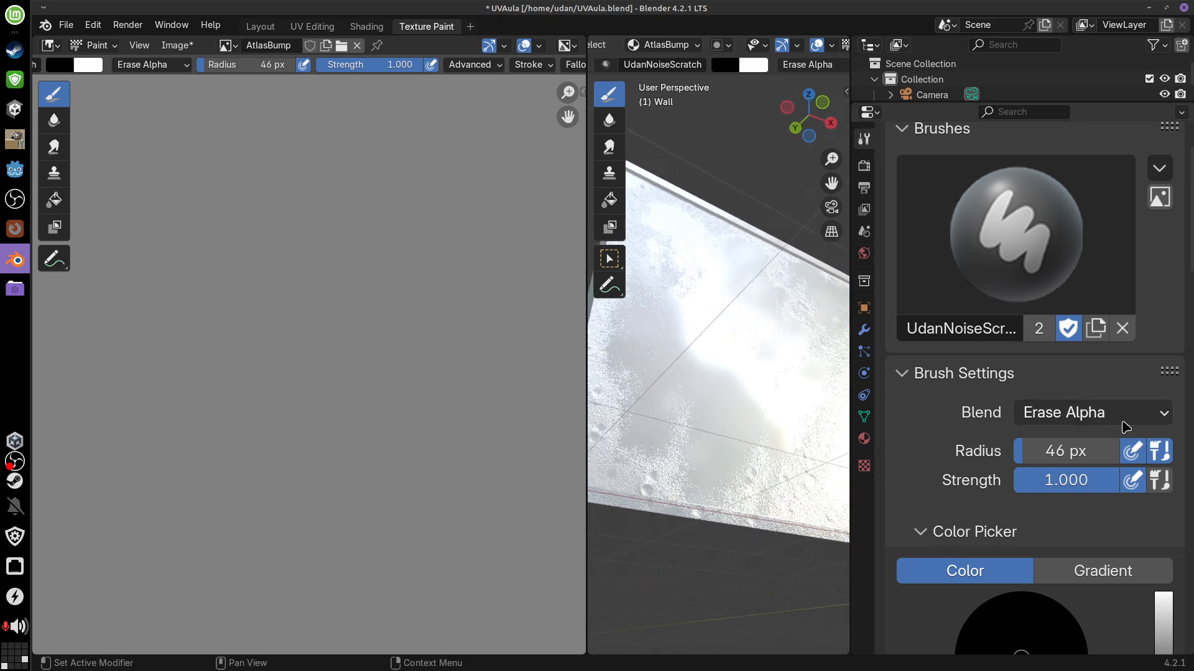
Try the UdanPencil and TexDraw brushes, swapping the TexDraw colours to dark red for a small test mark on the wall
left_click(1106, 287)
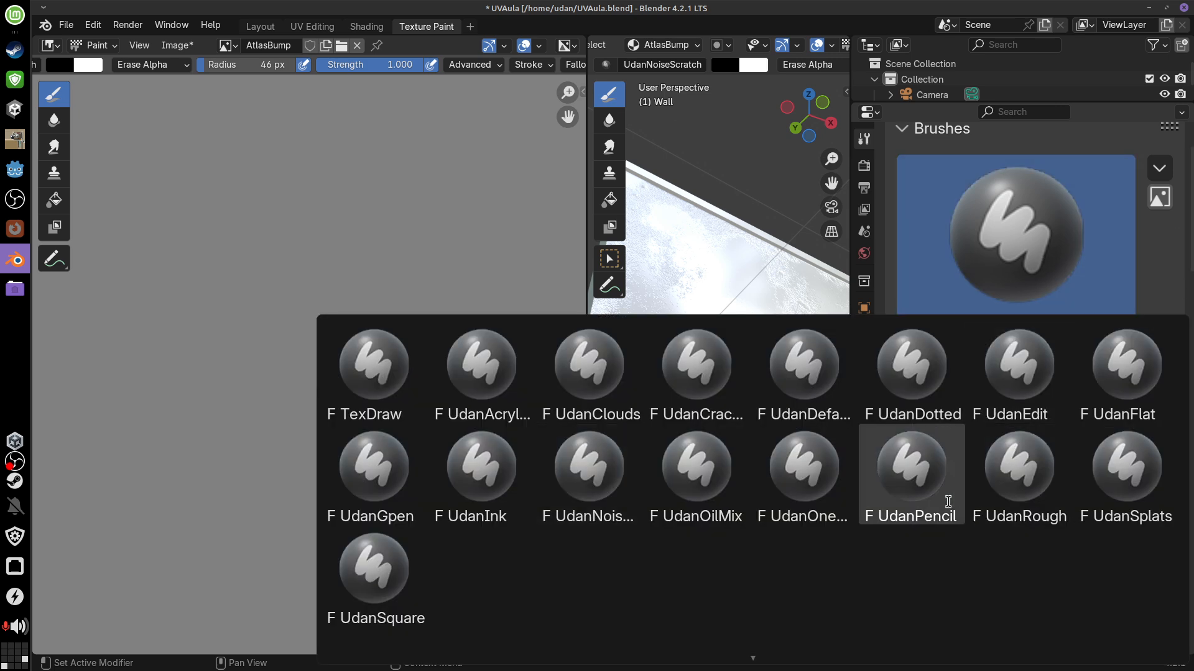
left_click(905, 488)
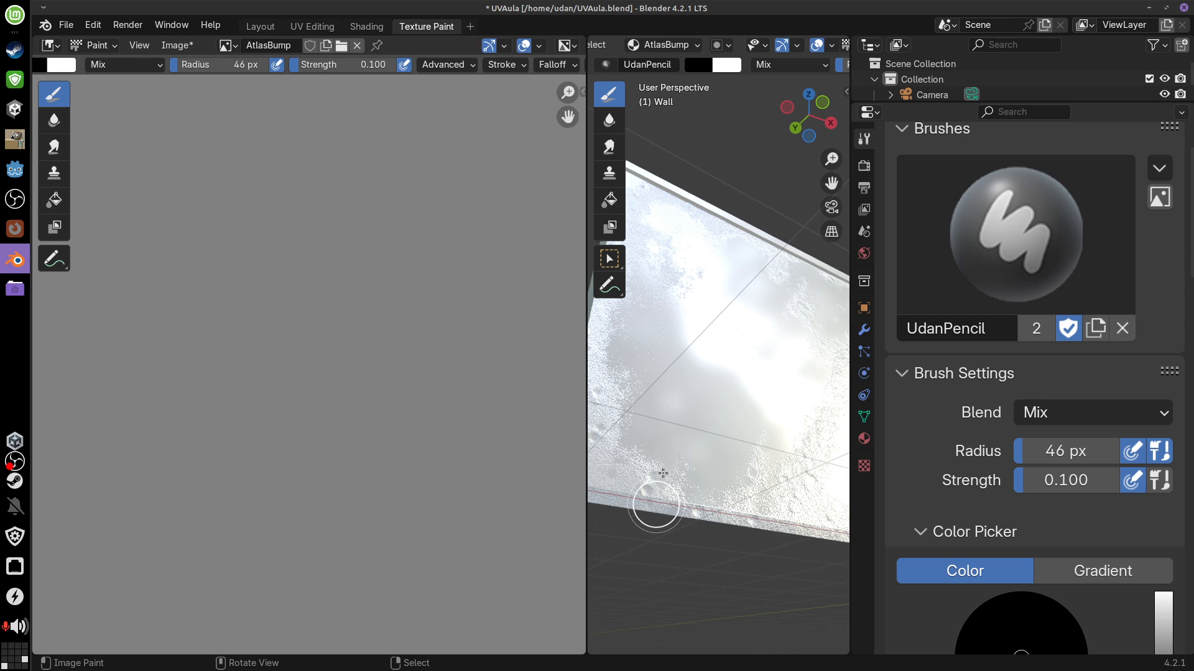
left_click(1062, 252)
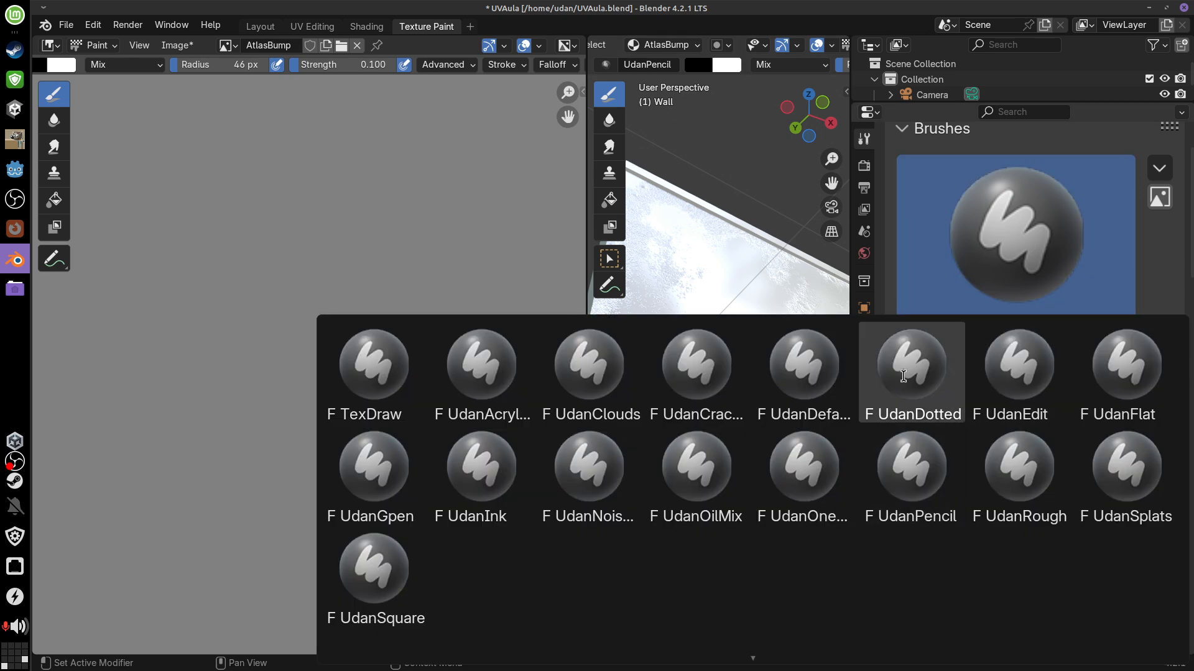
left_click(373, 355)
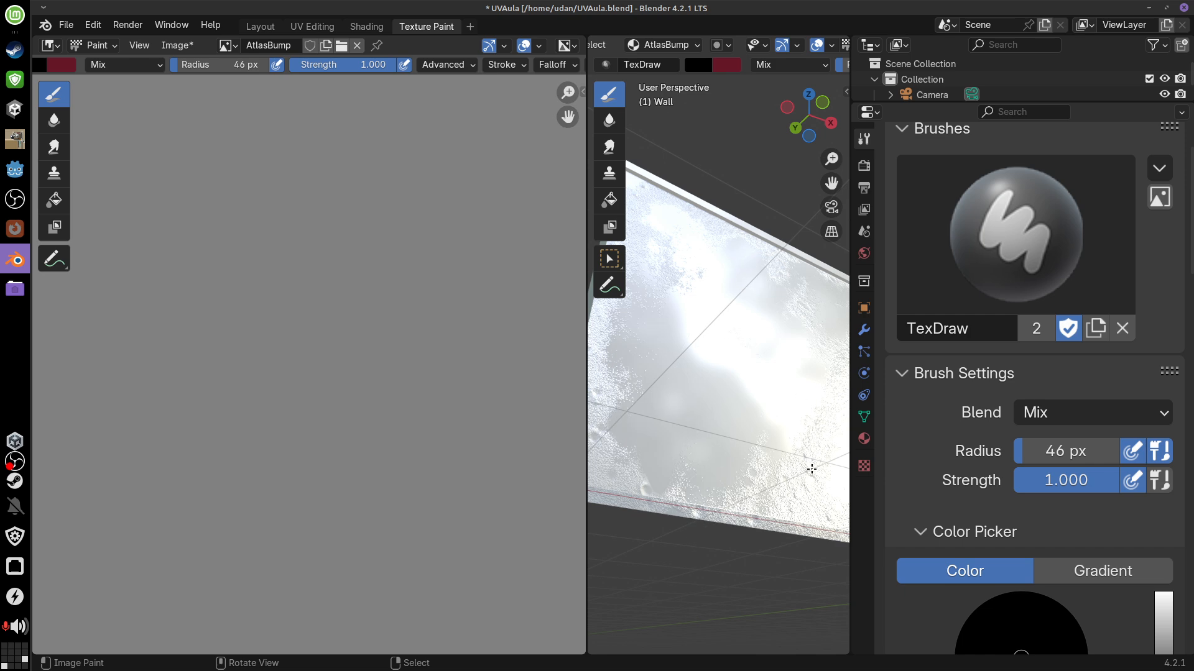
middle_click_drag(811, 469, 762, 471)
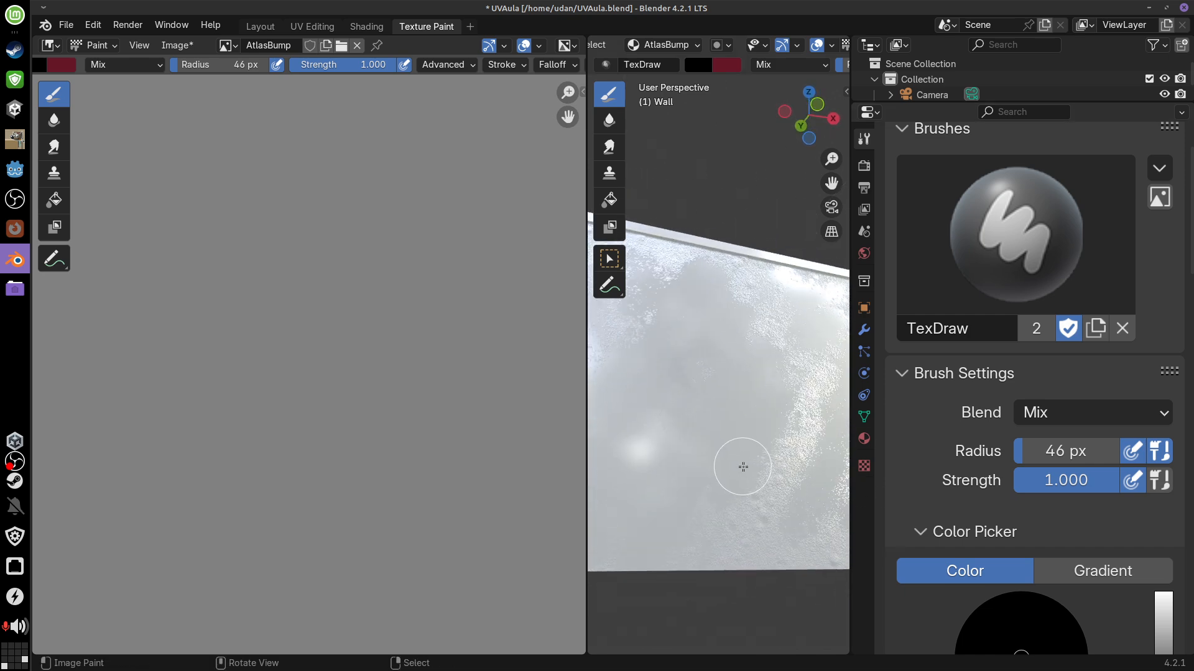
key("x")
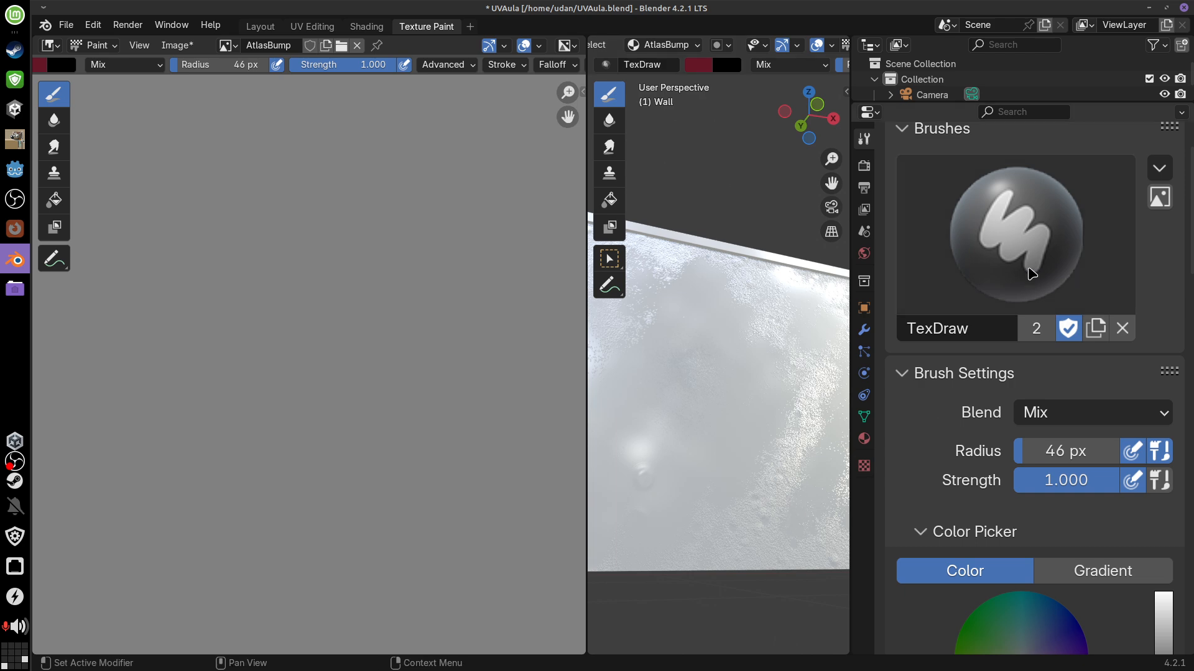
Choose the UdanCracked brush and review its texture mask and colour settings
left_click(1020, 249)
left_click(702, 370)
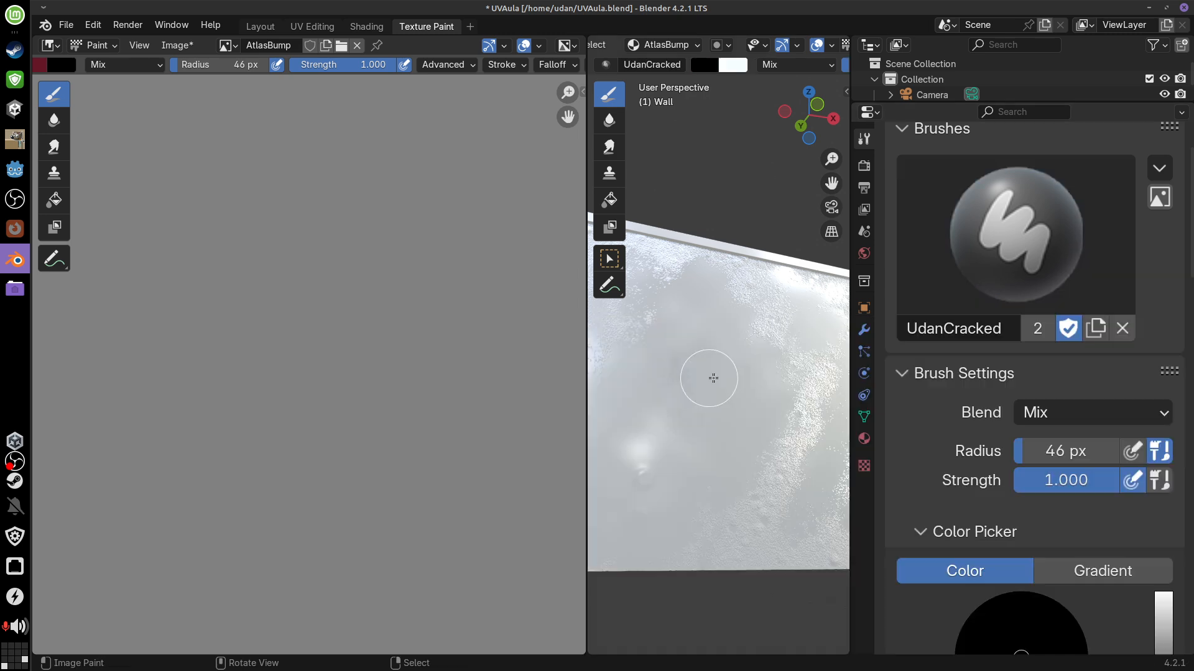
left_click(997, 308)
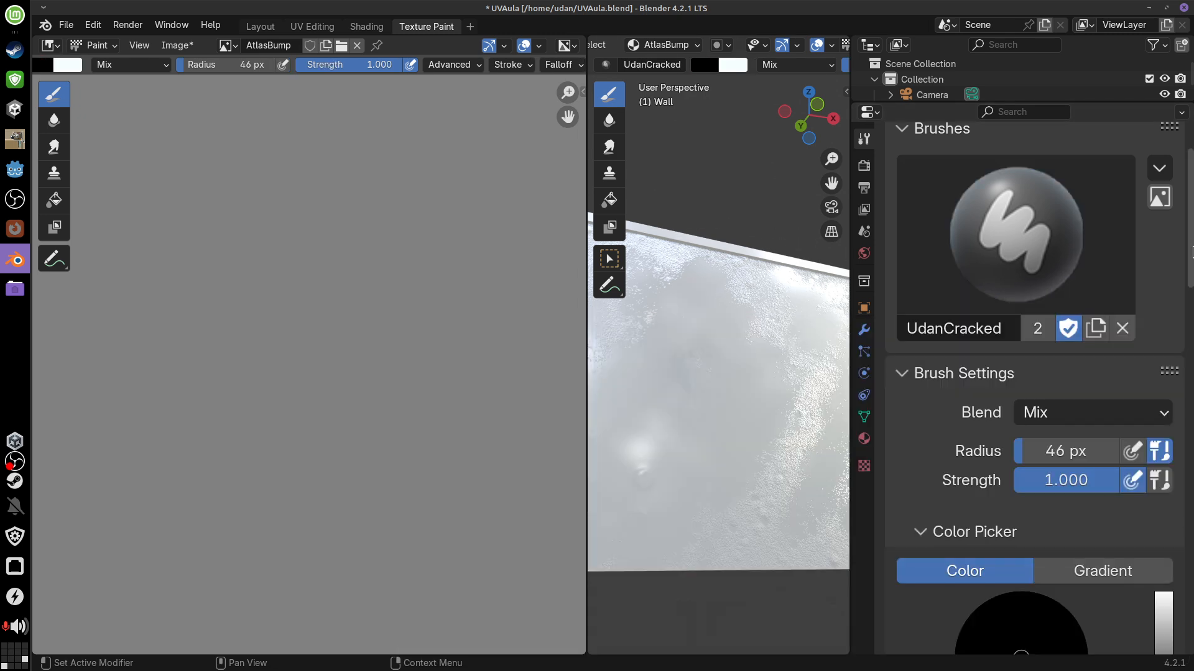
mouse_move(1193, 251)
left_mouse_down()
mouse_move(1191, 462)
mouse_move(1191, 442)
left_mouse_up()
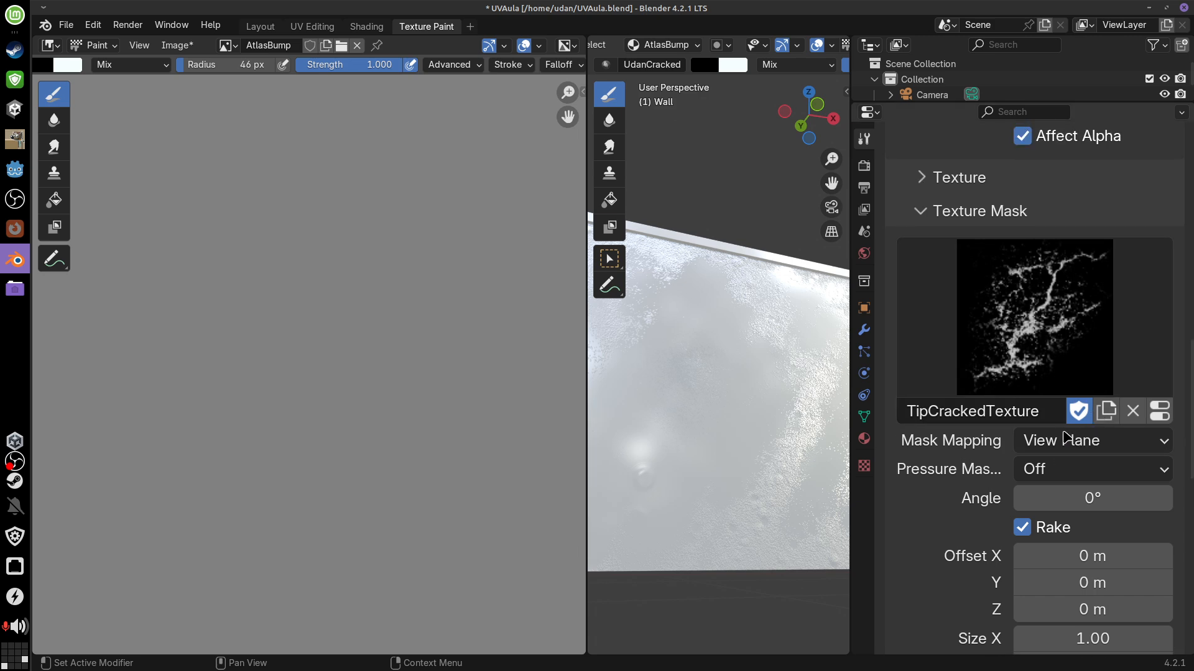
middle_click_drag(772, 462, 802, 461)
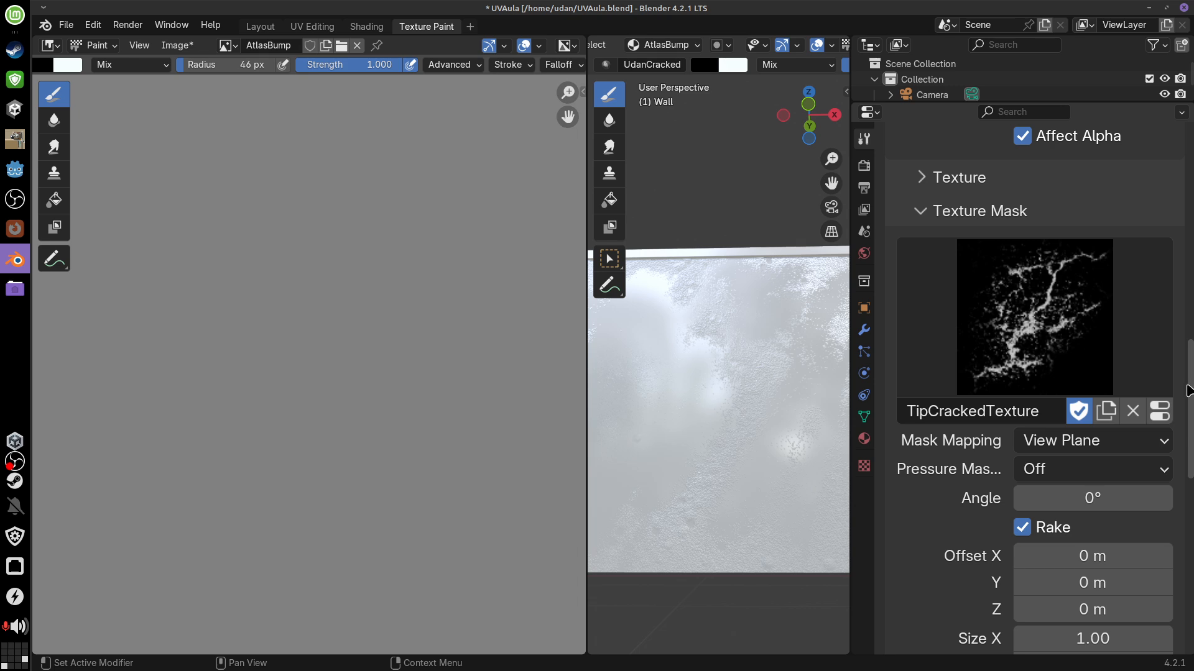
left_click_drag(1189, 390, 1188, 282)
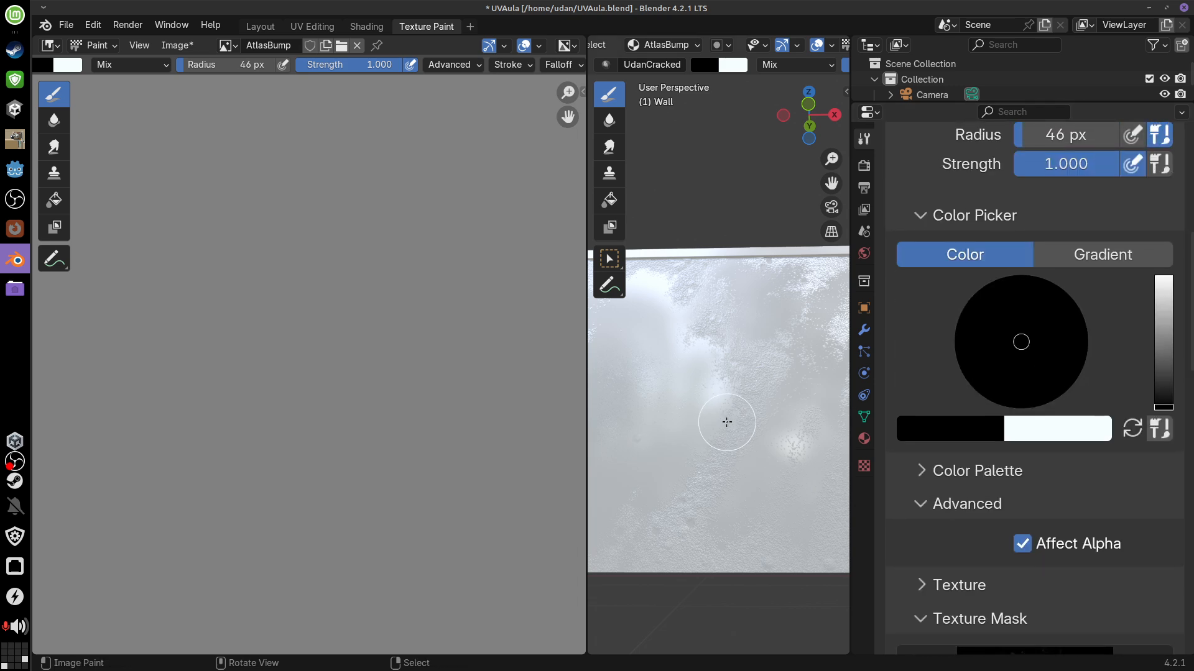
middle_click_drag(727, 422, 749, 412)
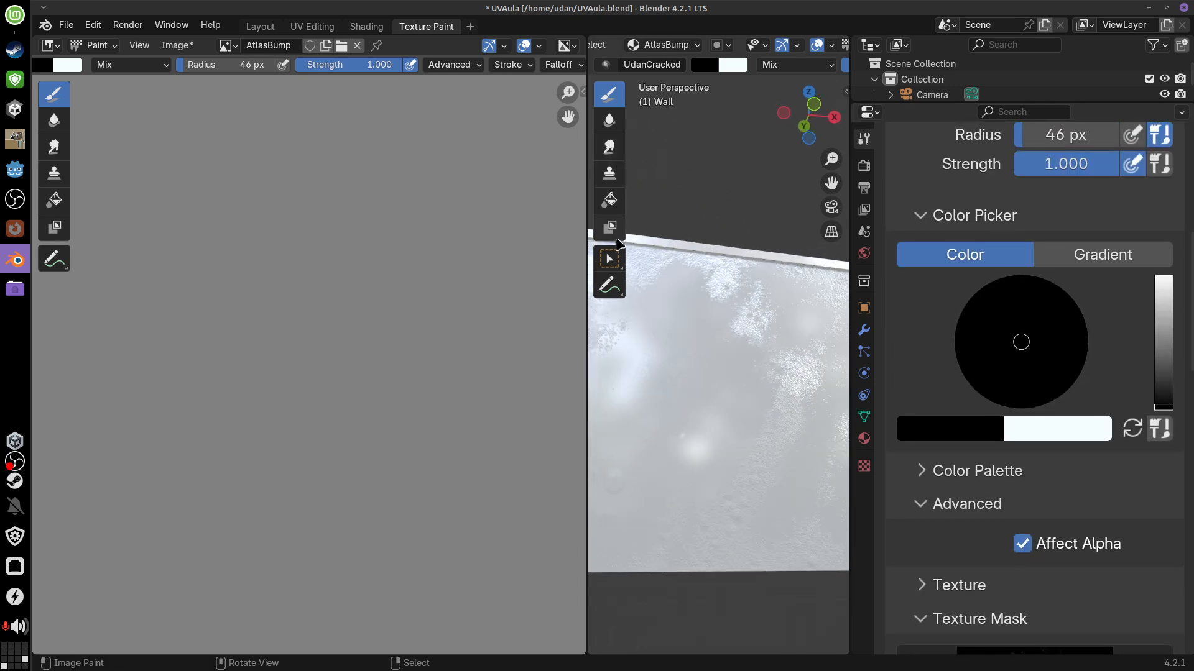
Fill the wall's bump texture with neutral grey and return to the UdanCracked drawing brush
left_click(611, 200)
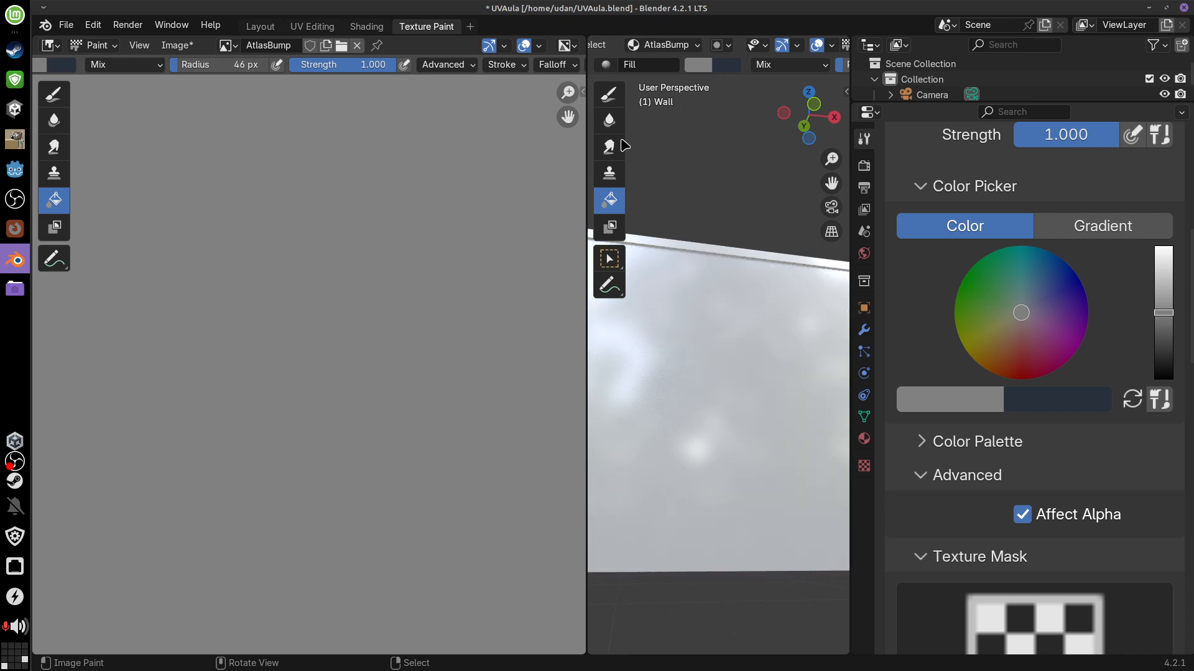
left_click(609, 95)
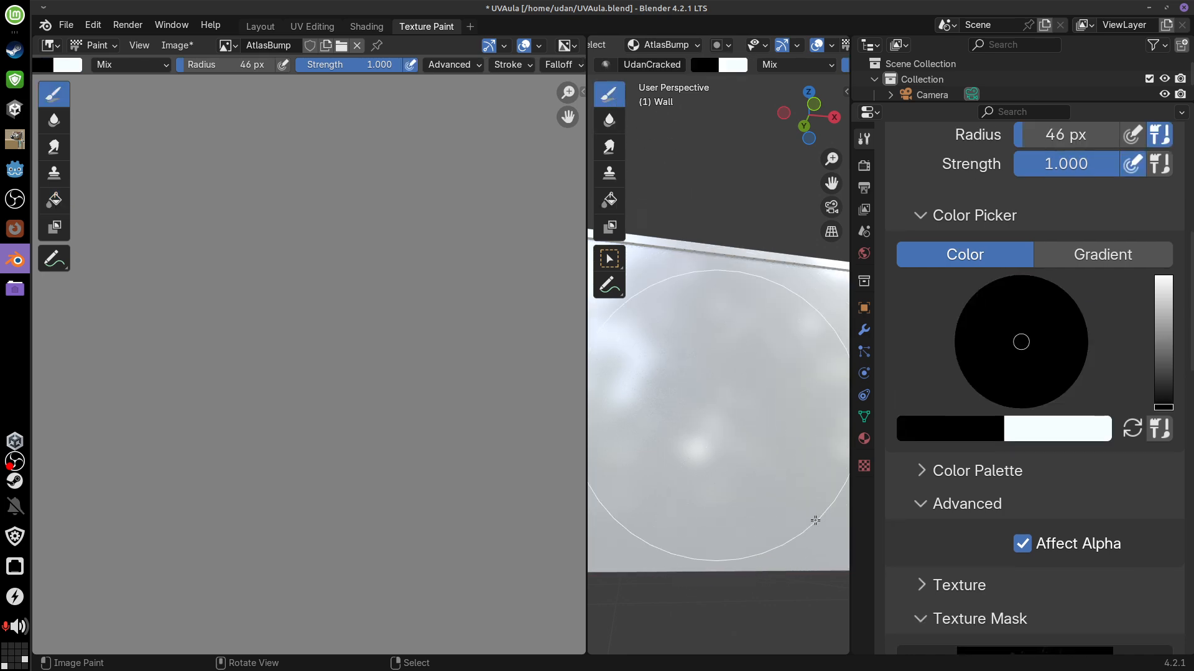
mouse_move(804, 514)
middle_mouse_down()
mouse_move(827, 441)
mouse_move(833, 498)
mouse_move(808, 523)
mouse_move(785, 519)
middle_mouse_up()
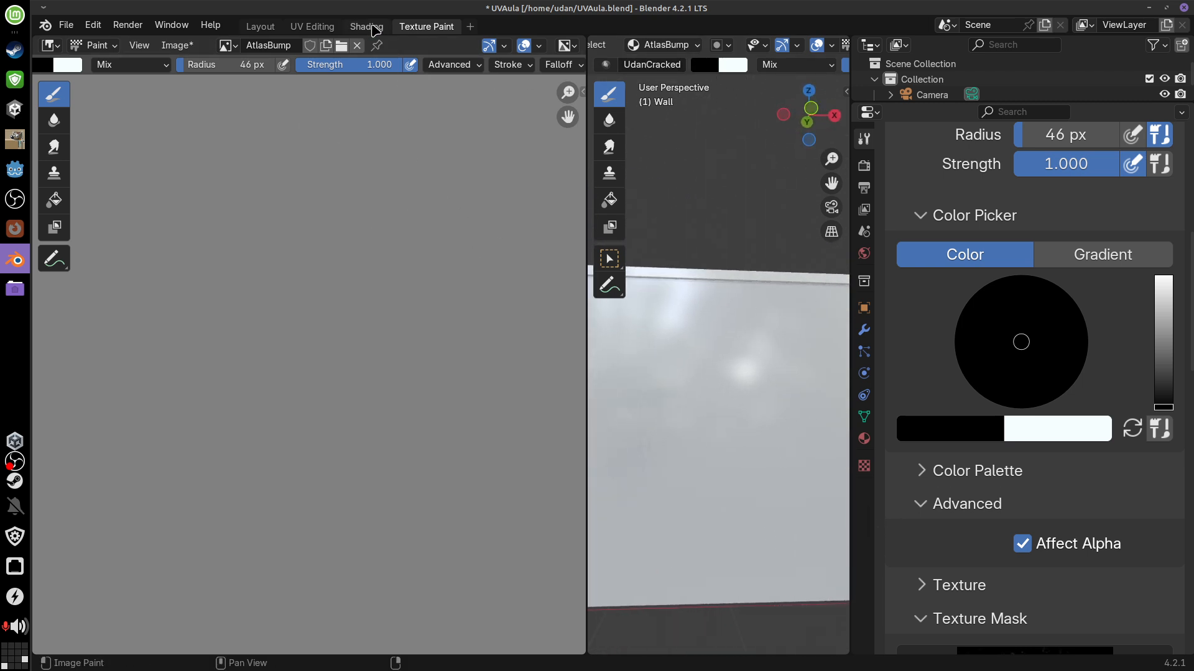
Inspect the wall and its bump nodes in the Shading workspace, and return to Texture Paint
left_click(368, 27)
left_click_drag(663, 513, 880, 517)
middle_click_drag(781, 252, 701, 266)
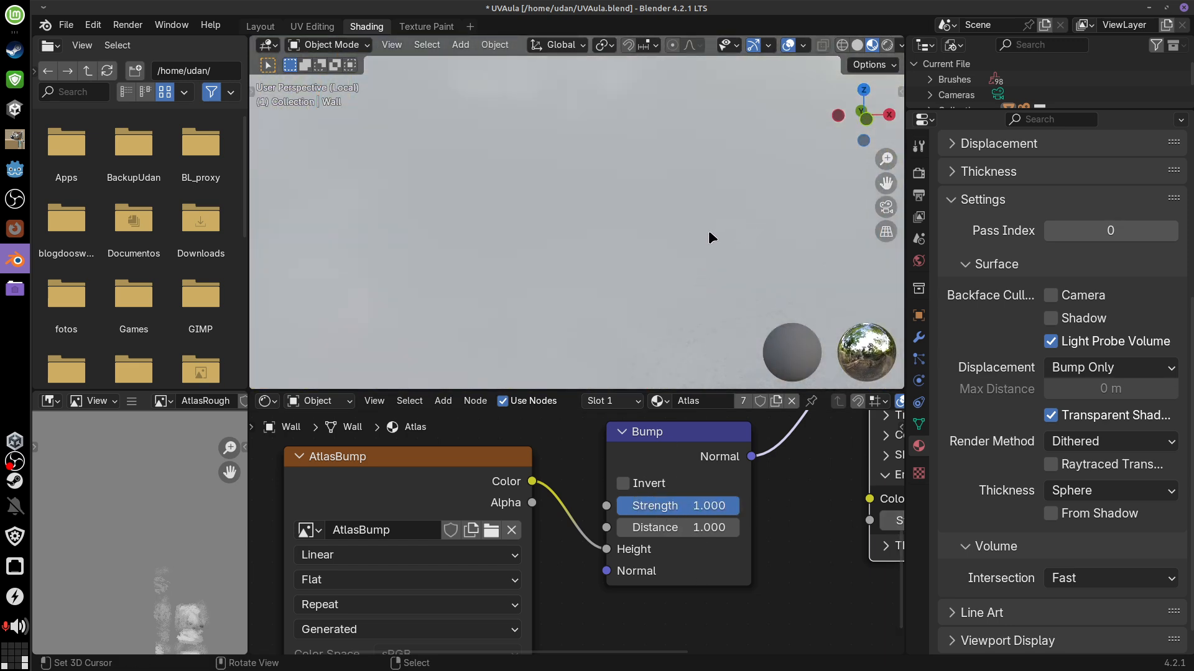
scroll(706, 242, "down", 4)
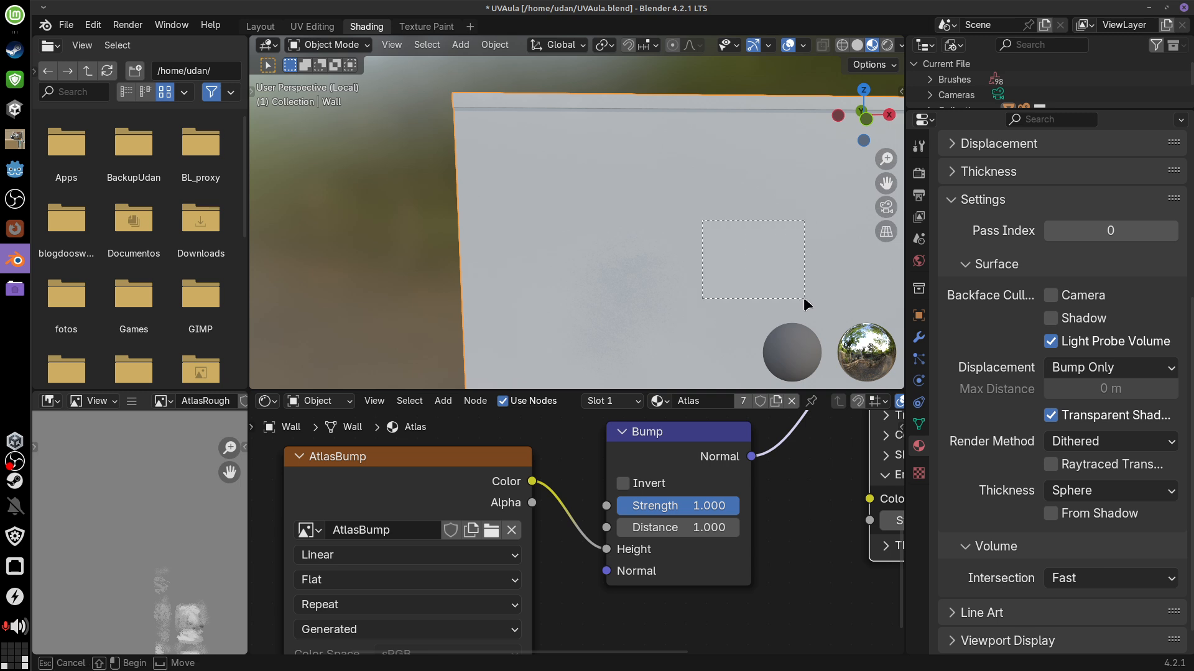
left_click(426, 26)
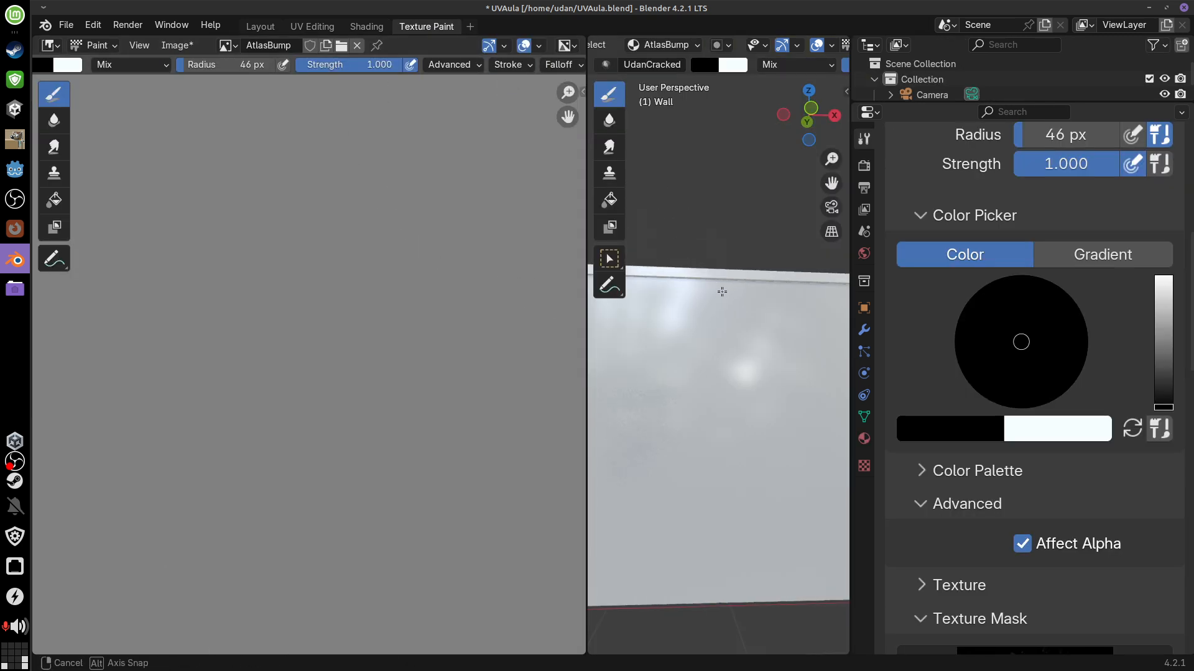
Swap the UdanCracked brush colours to make white the primary colour and try strokes across the wall
middle_click_drag(790, 466, 854, 488)
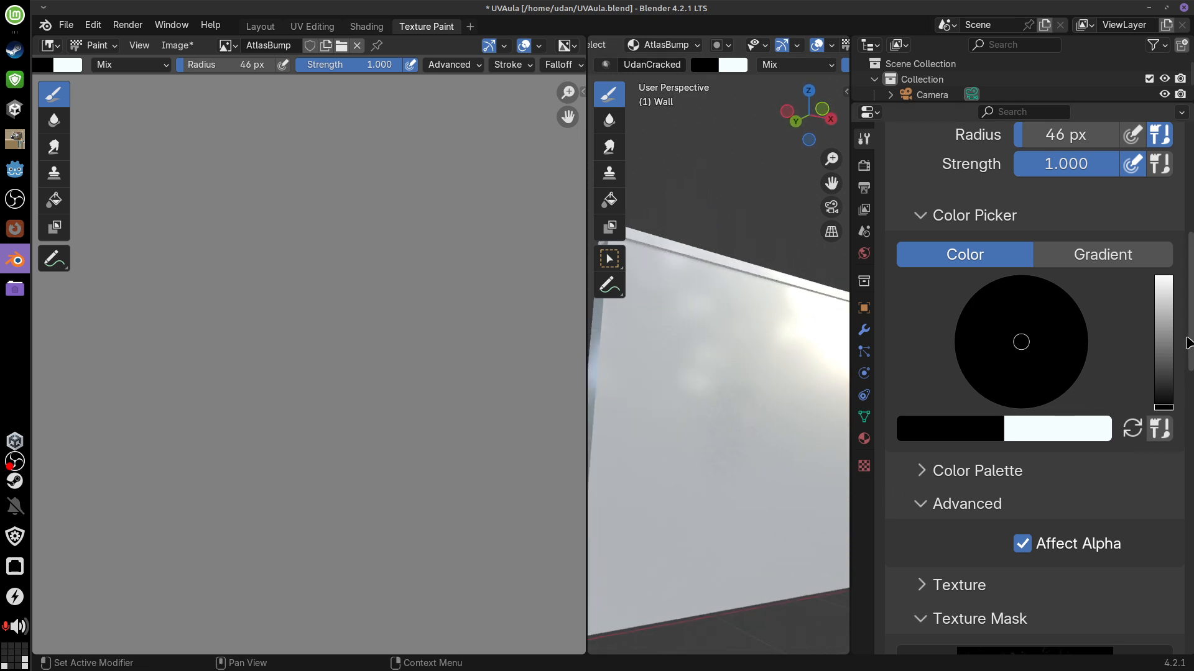
scroll(1178, 342, "down", 4)
scroll(1132, 342, "up", 2)
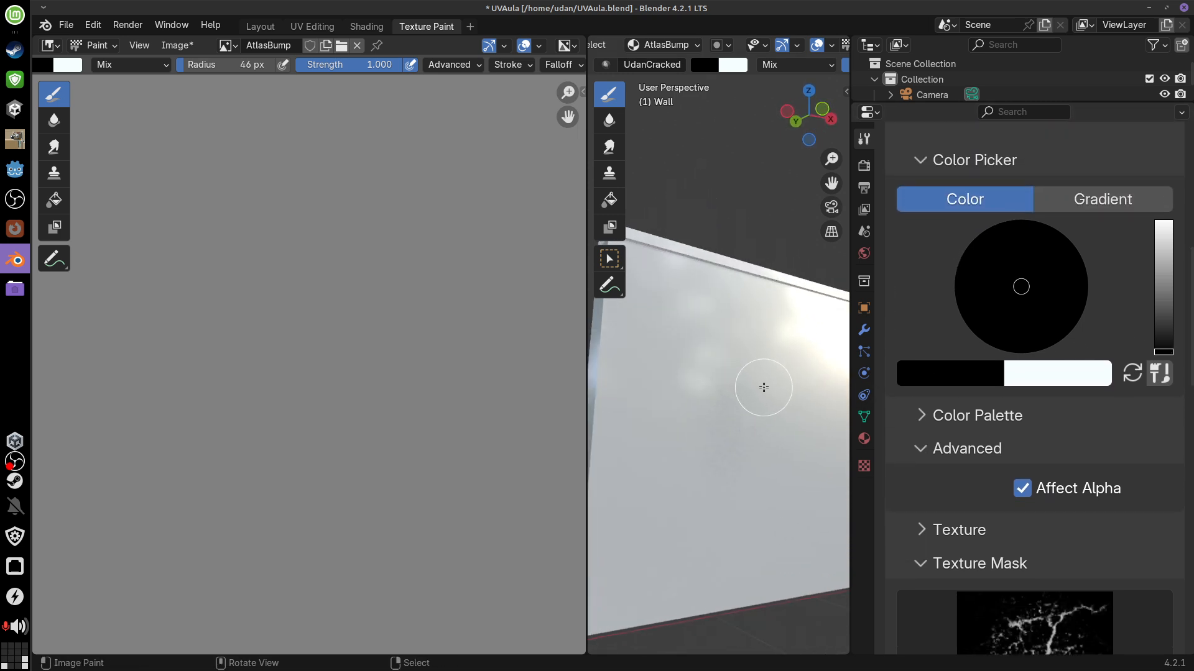
key("x")
left_click_drag(780, 482, 781, 495)
middle_click_drag(720, 428, 748, 455)
left_click_drag(734, 346, 787, 491)
middle_click_drag(787, 491, 805, 515)
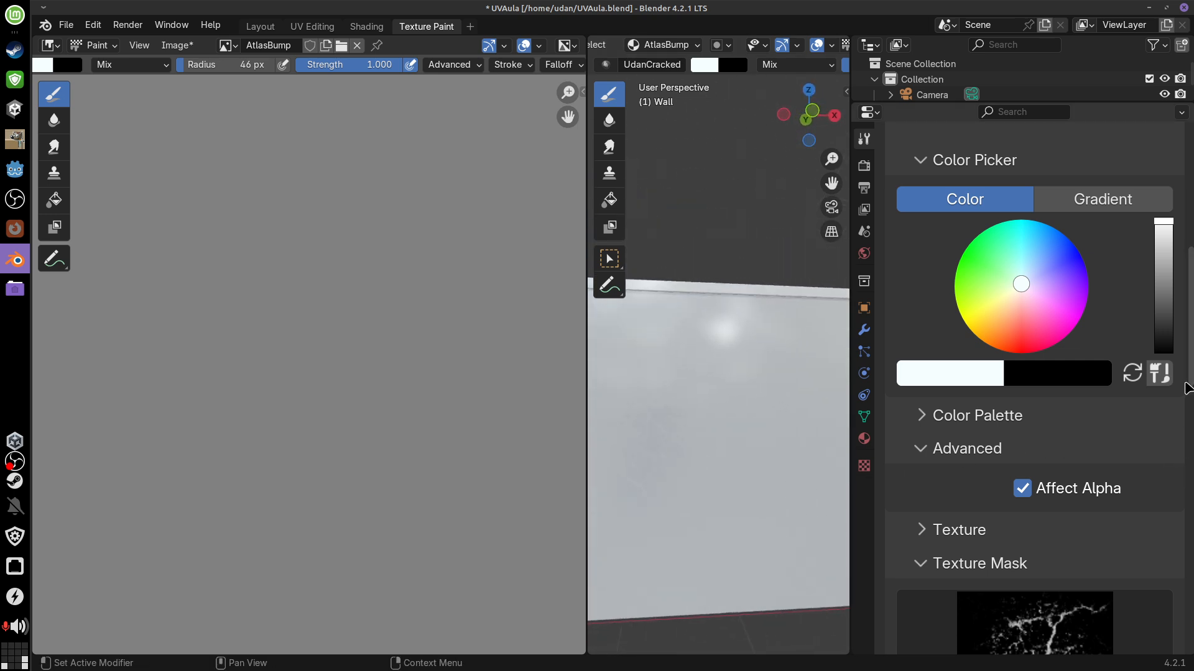
Review the UdanCracked brush's mask mapping settings and change its mask texture to the TipDotted one
scroll(1187, 388, "down", 10)
scroll(1188, 390, "up", 5)
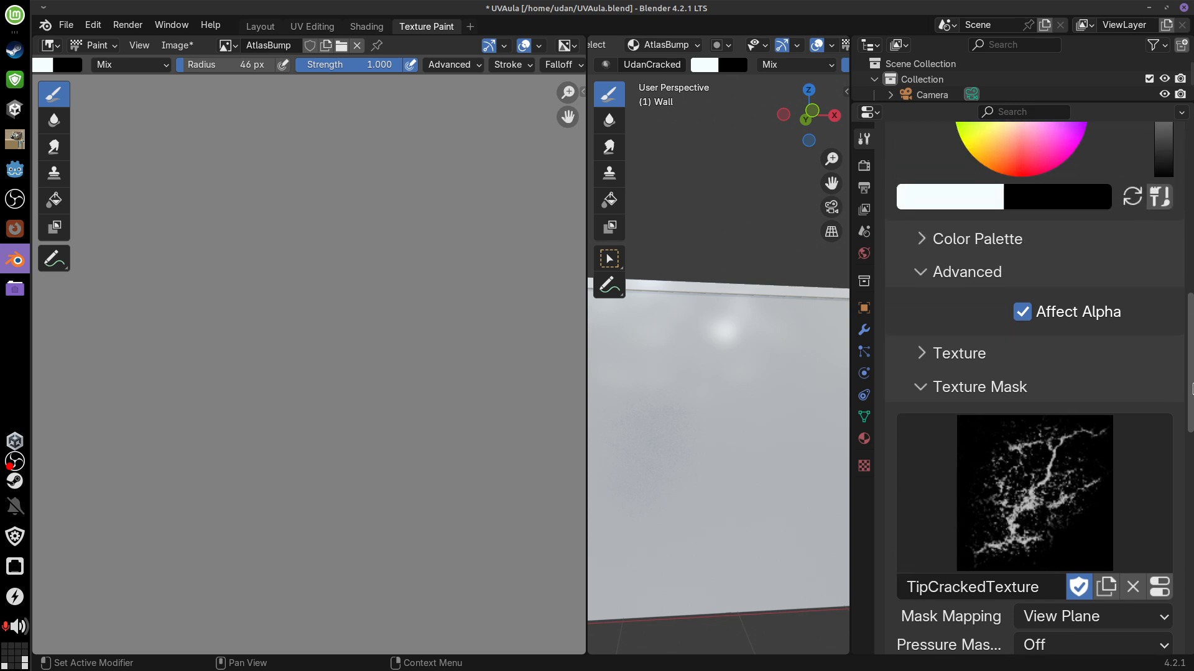
left_click_drag(1192, 389, 1187, 457)
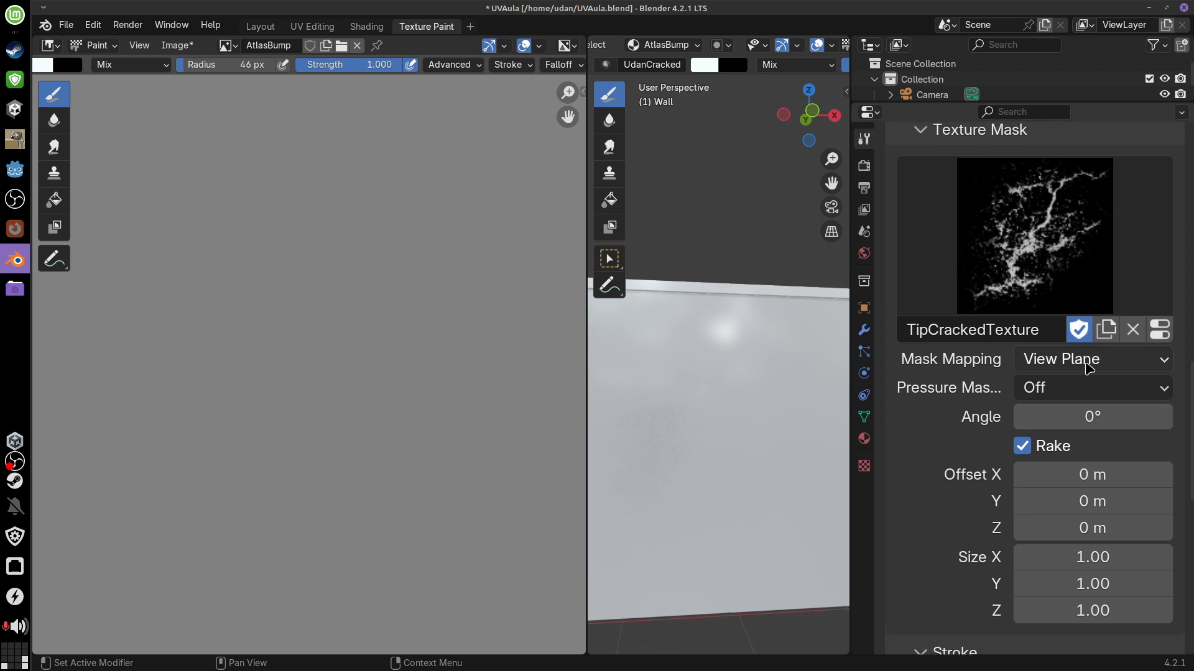
left_click(1095, 362)
mouse_move(1190, 380)
left_mouse_down()
mouse_move(1188, 466)
mouse_move(1188, 197)
left_mouse_up()
left_click(1017, 541)
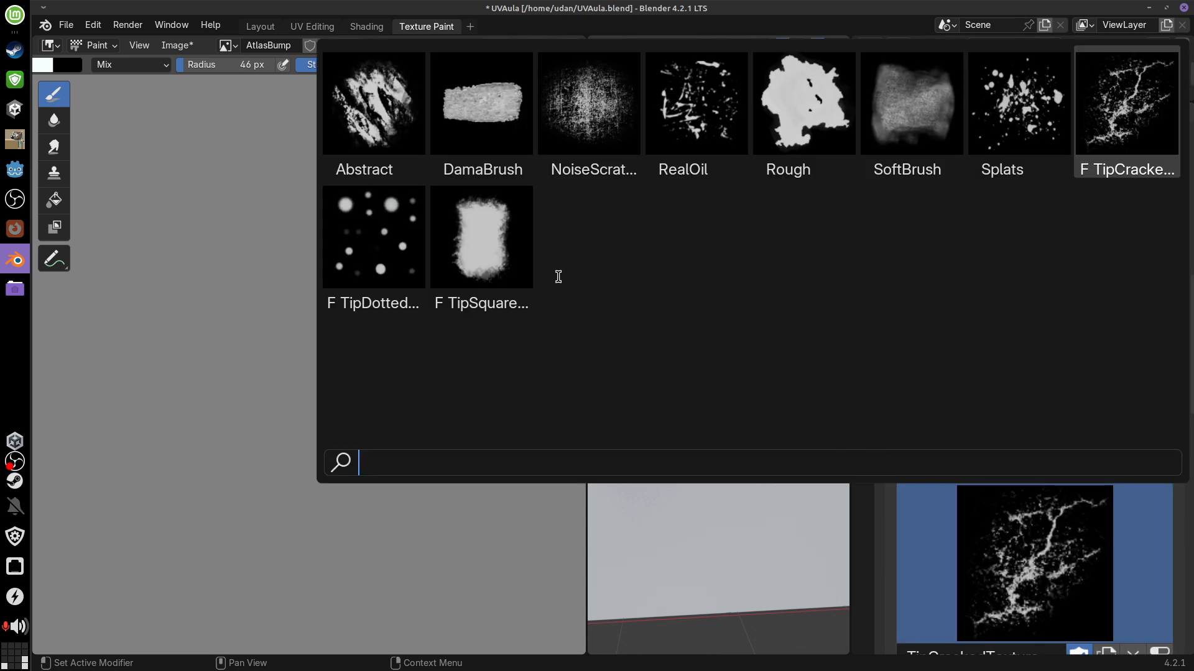
left_click(373, 255)
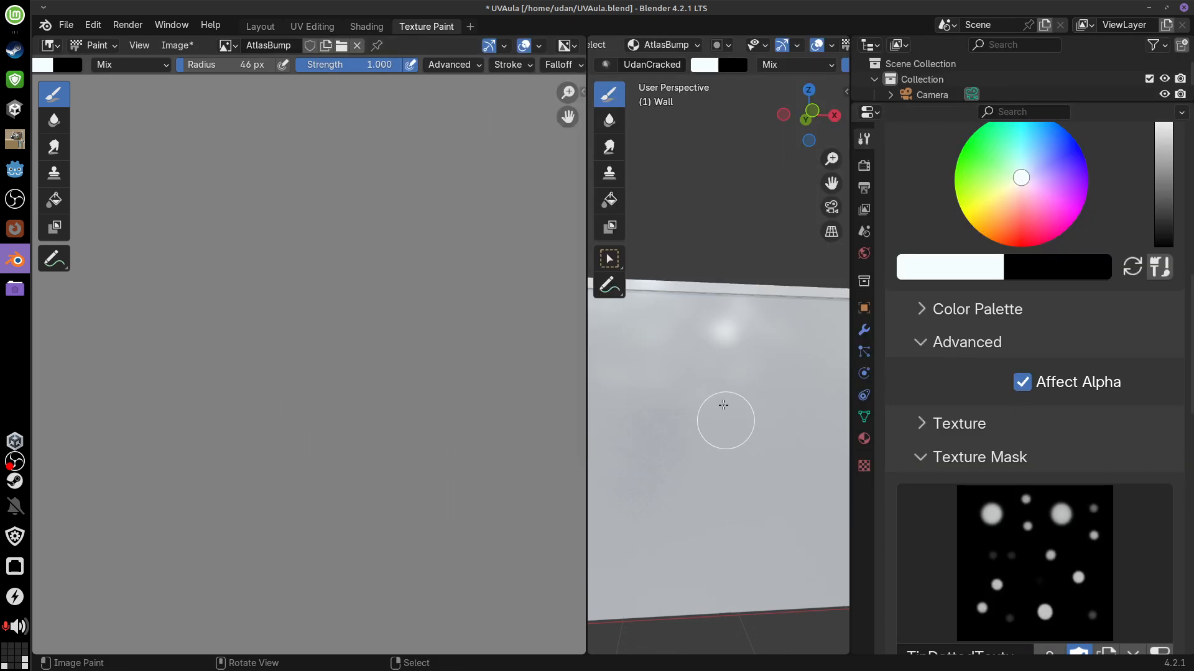
Choose the UdanAcrylicJitter brush and set its primary colour to white
left_click_drag(1188, 381, 1188, 186)
left_click(1016, 305)
left_click(476, 429)
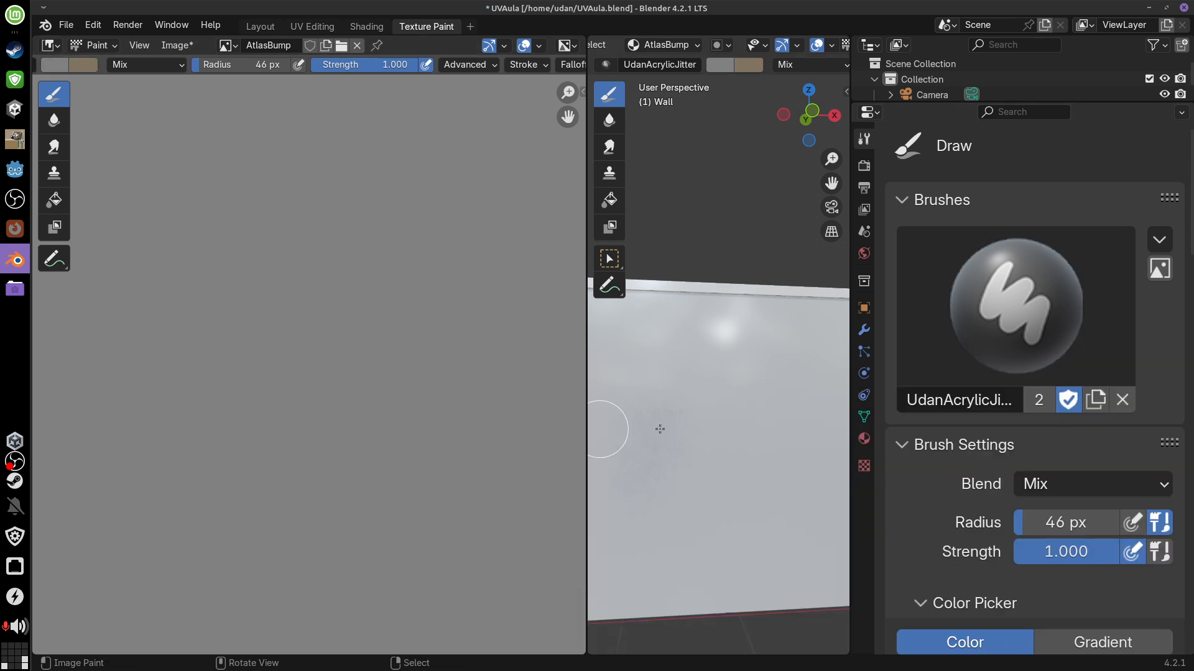
middle_click_drag(755, 486, 841, 403)
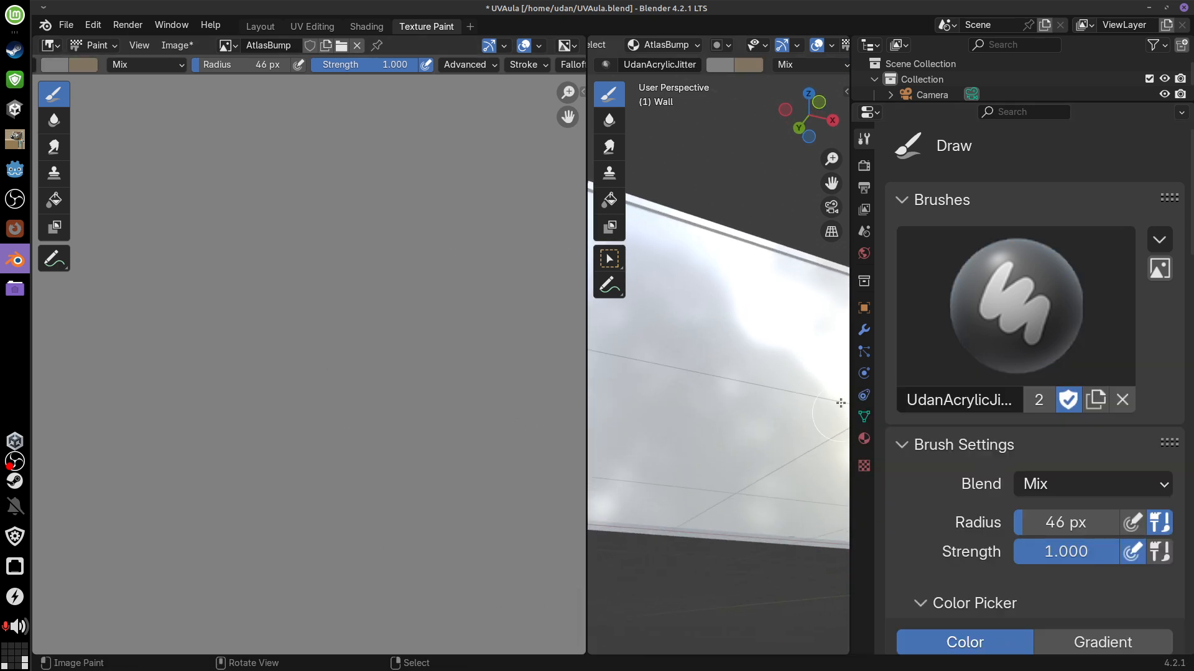
left_click(721, 65)
left_click(868, 91)
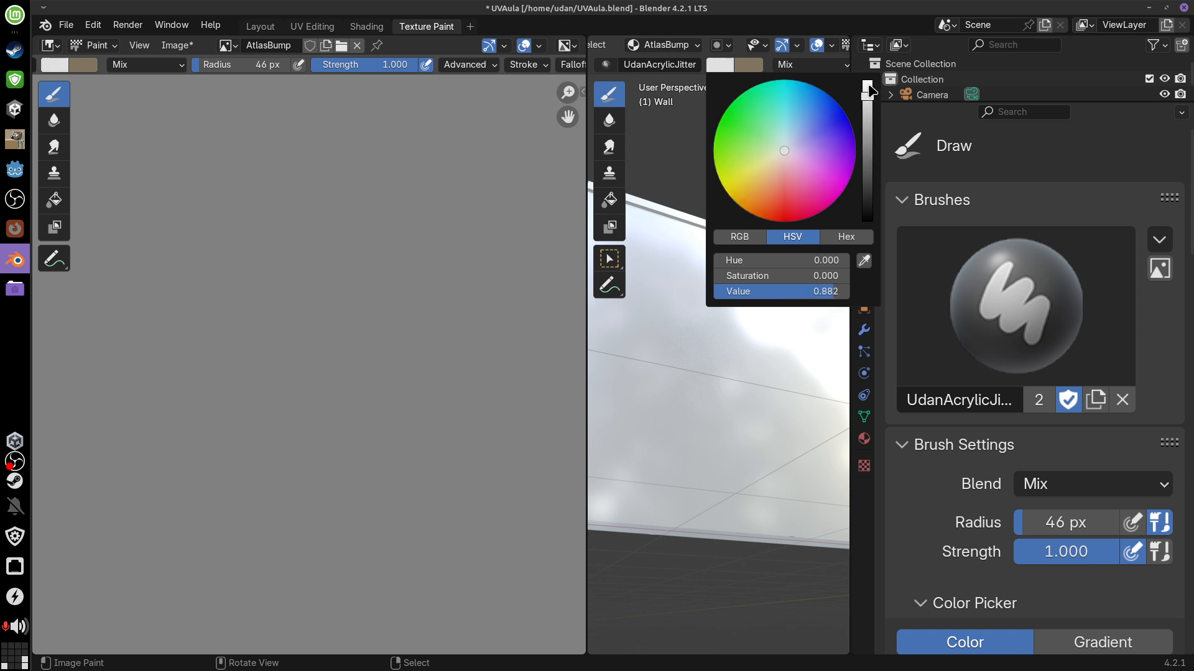
Paint small white test marks on the upper part of the wall and check their relief
left_click_drag(703, 467, 785, 271)
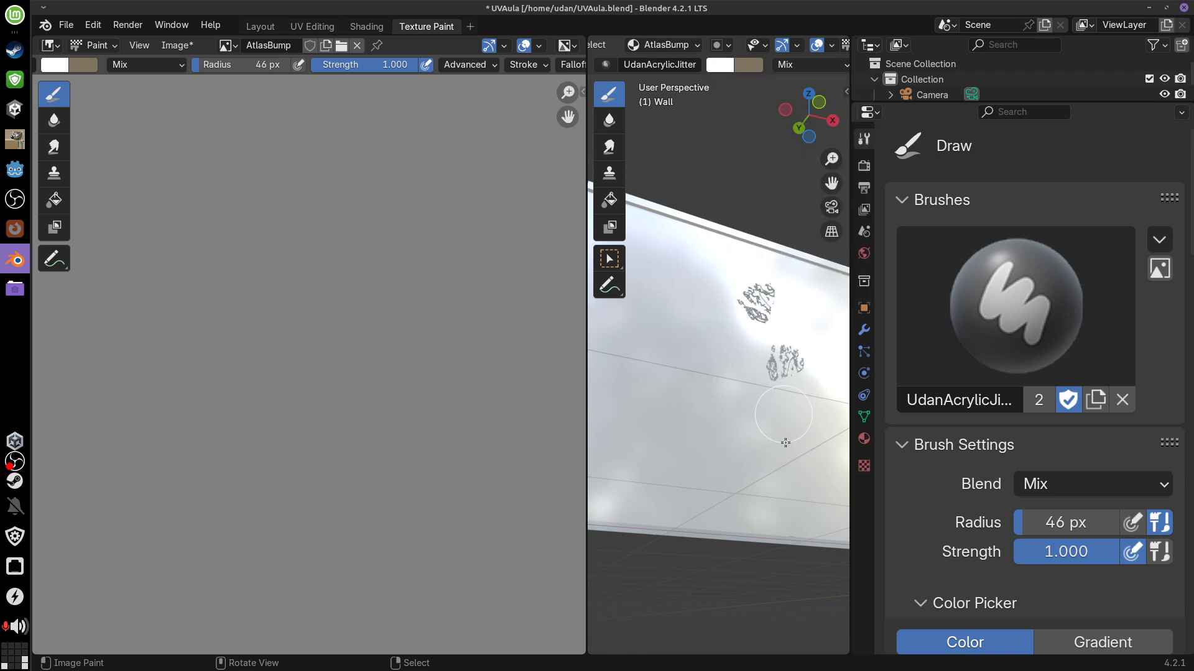
middle_click_drag(846, 524, 777, 334)
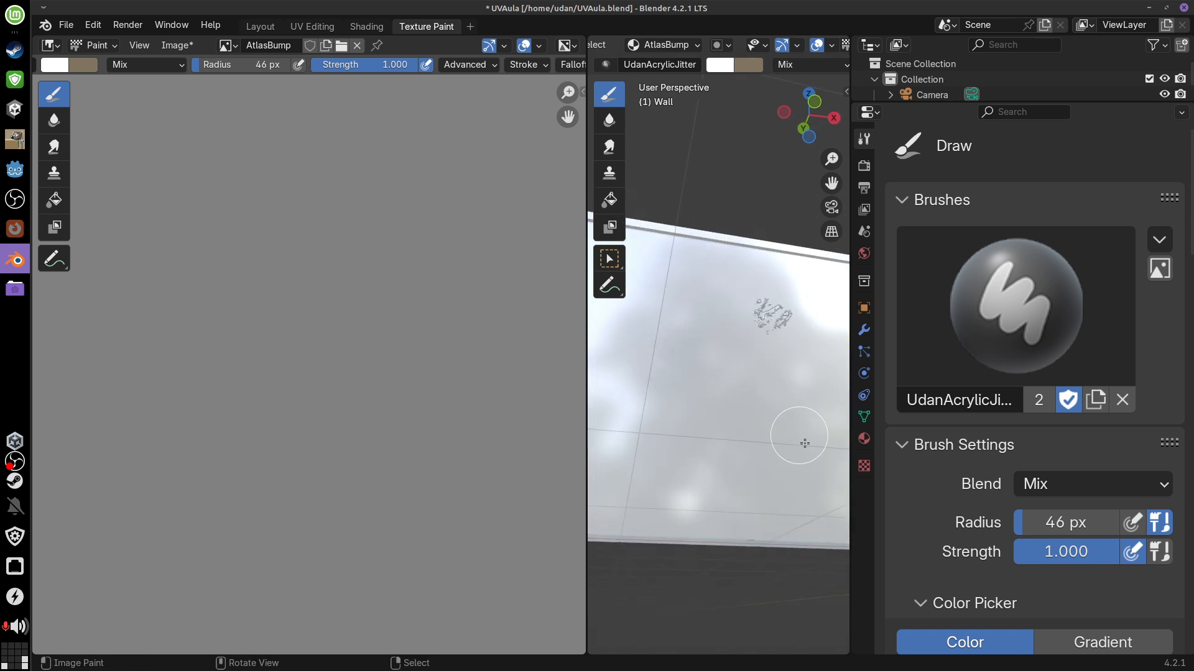
middle_click_drag(805, 443, 762, 388)
Enlarge the brush radius to 247 px and paint large white relief strokes over the wall
key("f")
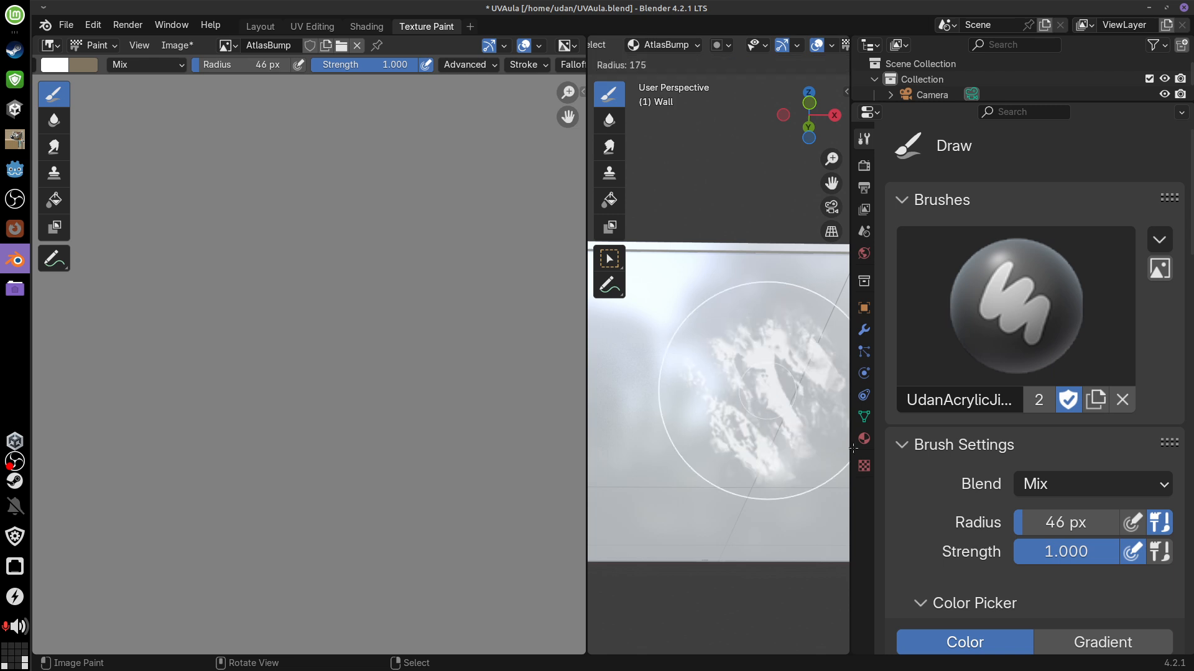
left_click(893, 487)
left_click(768, 404)
mouse_move(810, 497)
middle_mouse_down()
mouse_move(742, 414)
mouse_move(819, 435)
mouse_move(754, 456)
mouse_move(788, 442)
mouse_move(796, 382)
middle_mouse_up()
left_click_drag(796, 383, 778, 480)
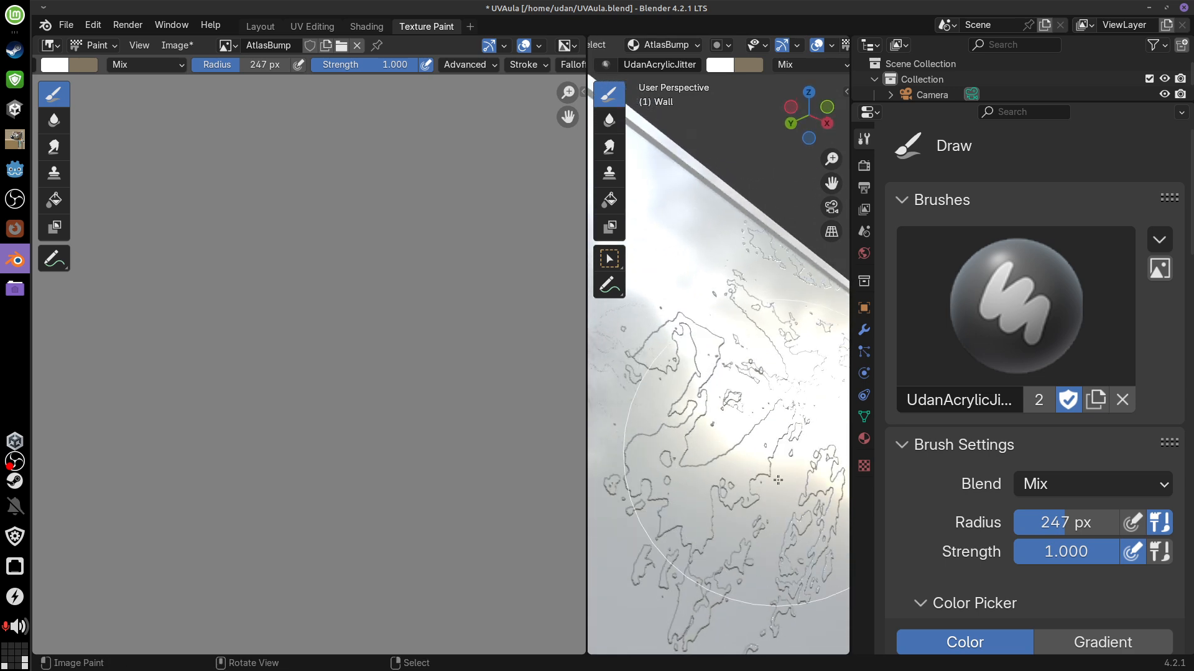
middle_click_drag(764, 510, 759, 364)
mouse_move(763, 479)
middle_mouse_down()
mouse_move(791, 405)
mouse_move(772, 409)
mouse_move(658, 191)
middle_mouse_up()
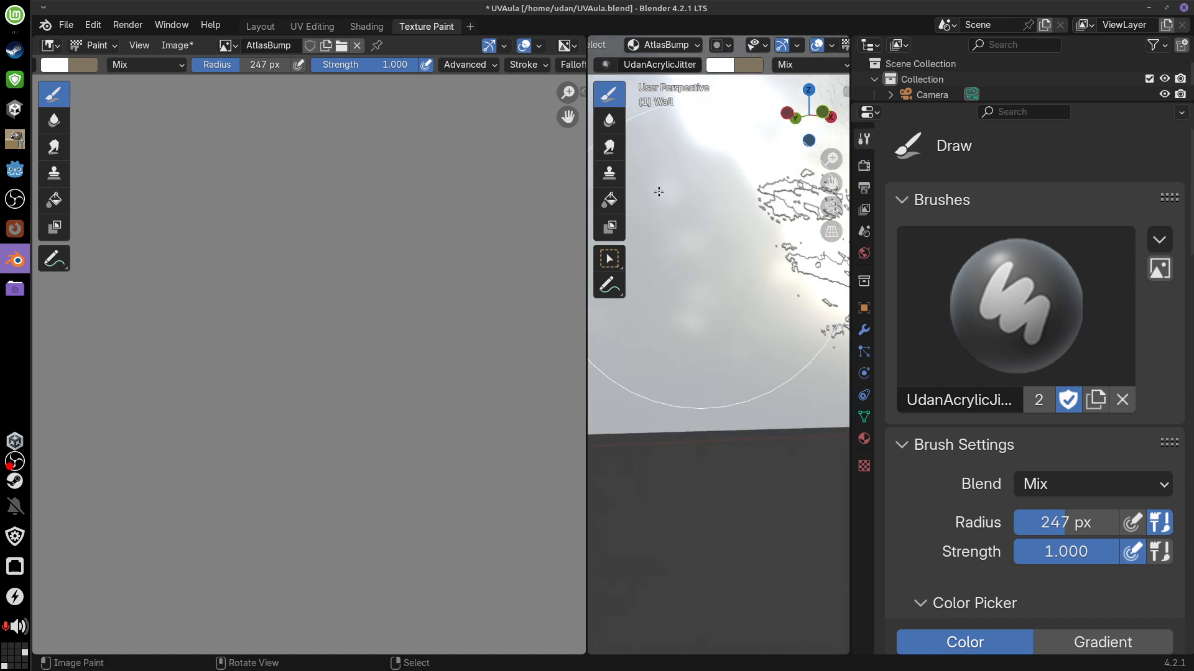
Set the Bump node's strength to 0.3 in the Shading workspace and check the relief on the wall
left_click(382, 28)
middle_click_drag(756, 307, 808, 156)
left_click_drag(736, 508, 643, 525)
middle_click_drag(805, 267, 721, 348)
double_click(721, 504)
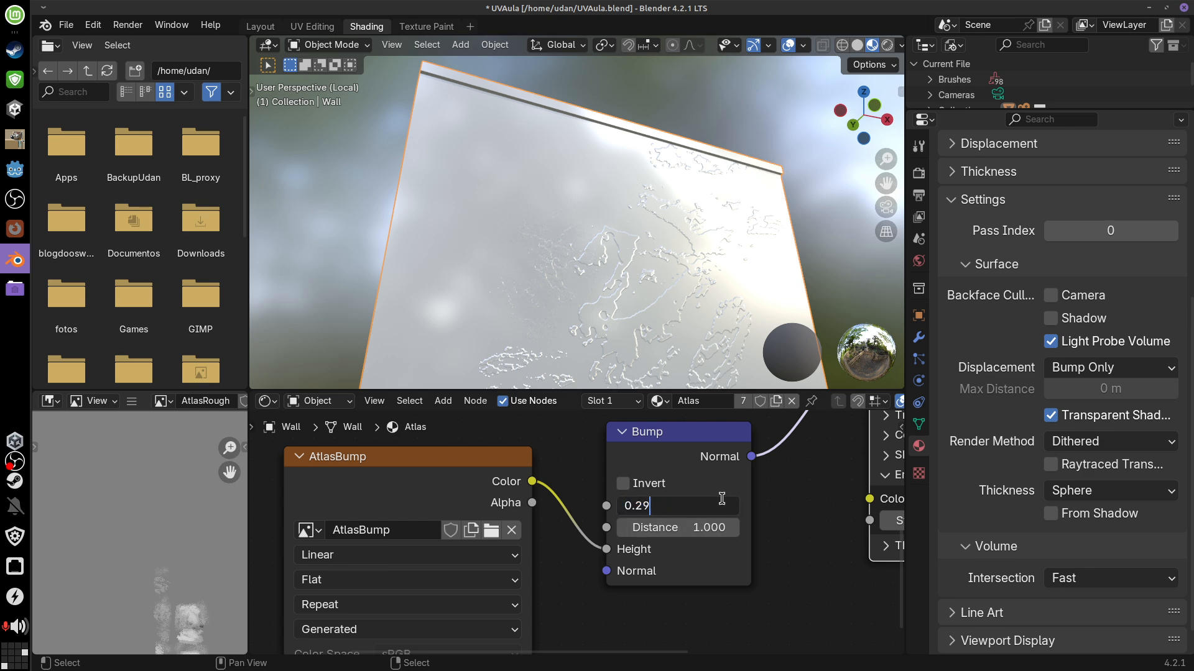
type("0.3")
key("Return")
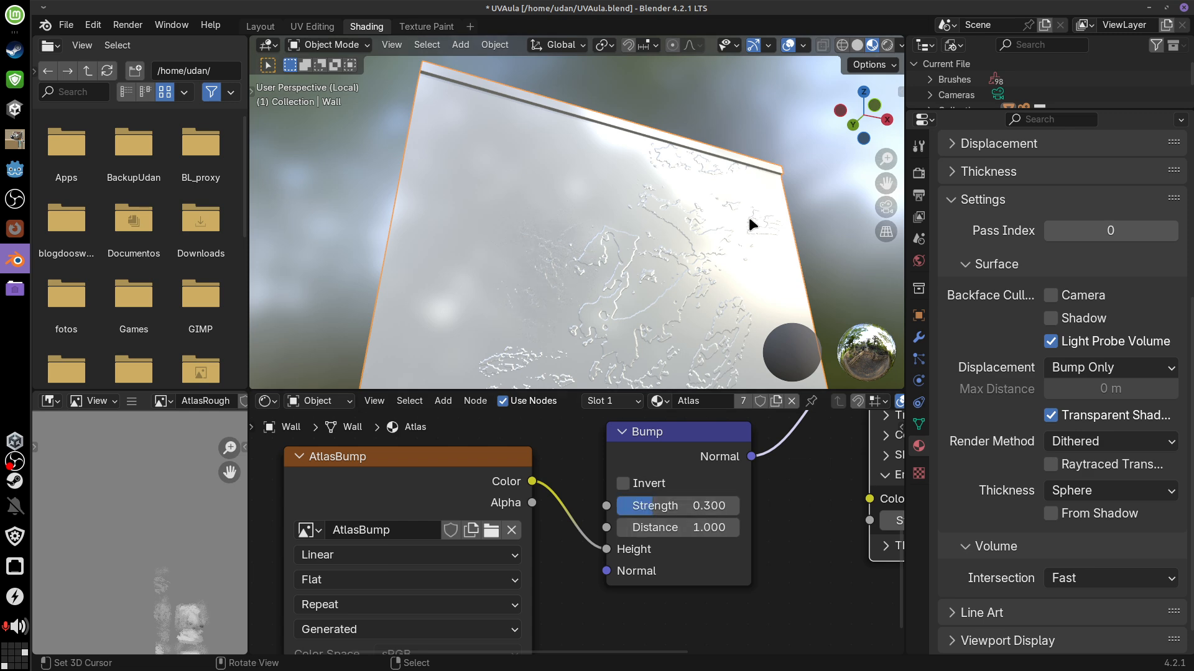
mouse_move(748, 214)
middle_mouse_down()
mouse_move(789, 207)
mouse_move(771, 184)
mouse_move(765, 262)
mouse_move(754, 229)
middle_mouse_up()
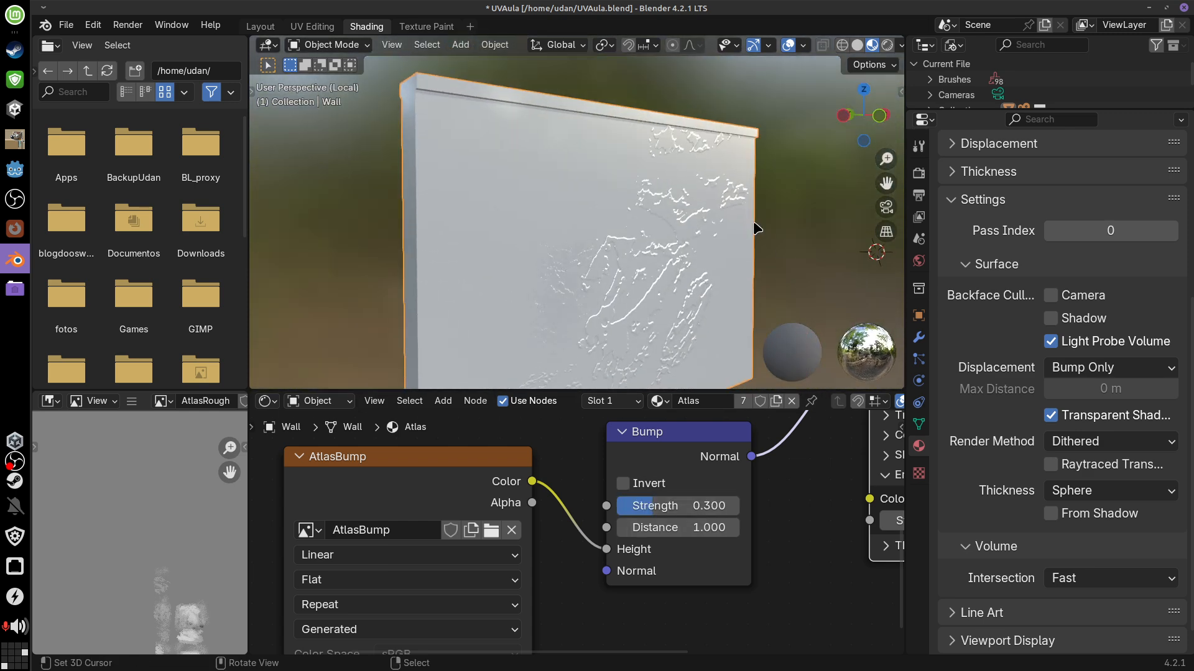
Return to the Texture Paint workspace and set the UdanAcrylicJitter brush's primary colour to black
left_click(439, 24)
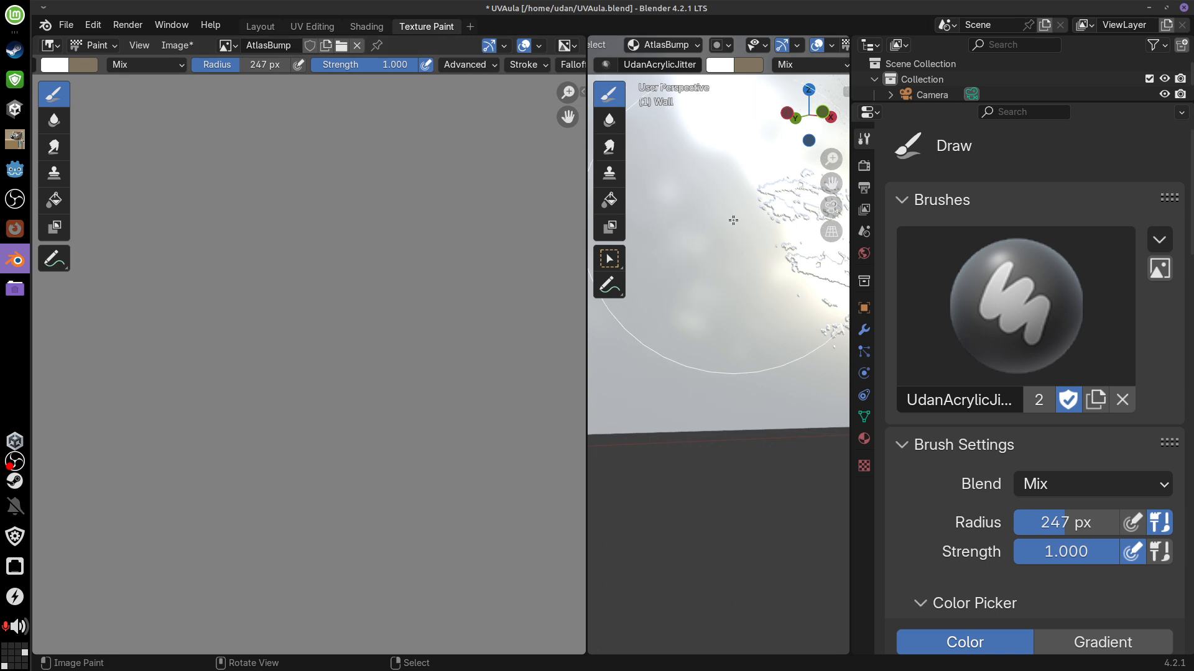
left_click(722, 66)
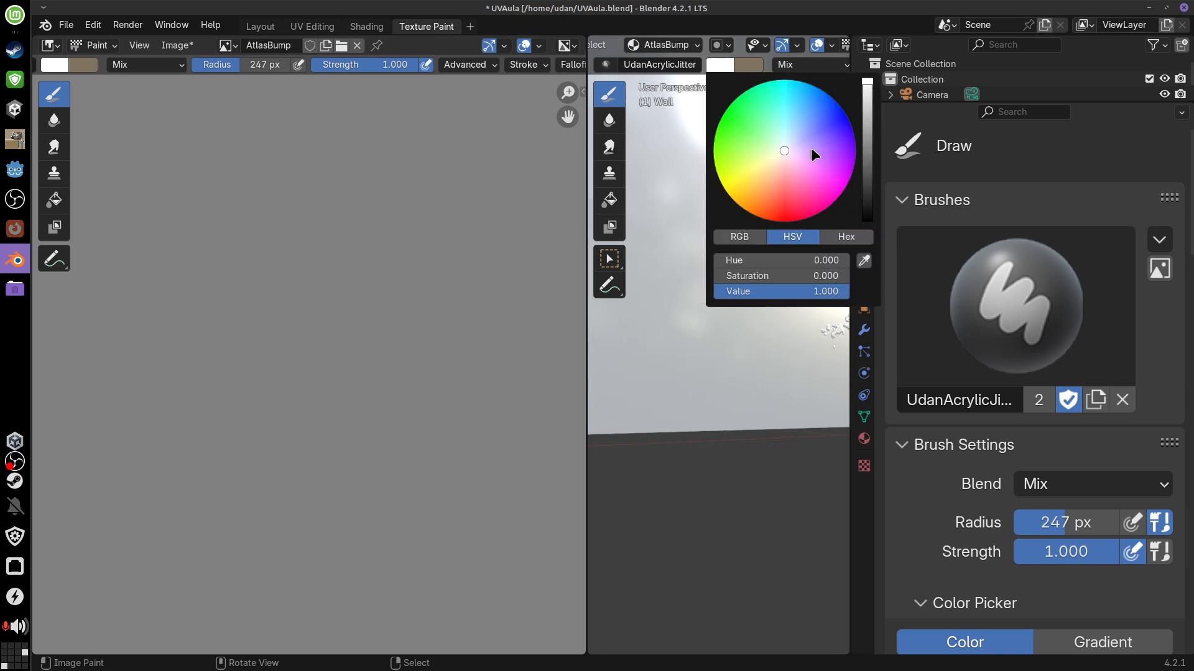
left_click_drag(862, 143, 861, 249)
Paint black relief strokes over the wall's front face and around its corner onto the narrow side
mouse_move(779, 415)
middle_mouse_down()
mouse_move(806, 391)
mouse_move(791, 403)
middle_mouse_up()
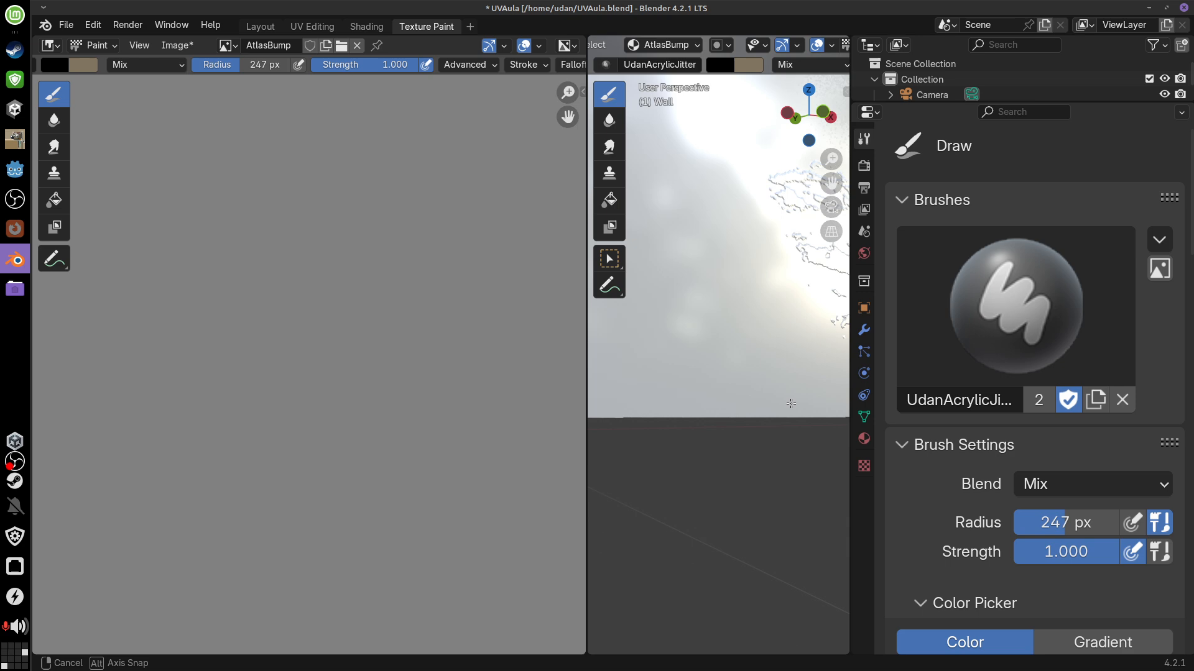
middle_click_drag(761, 361, 771, 435)
mouse_move(808, 211)
middle_mouse_down("shift")
mouse_move(782, 359)
mouse_move(750, 438)
middle_mouse_up("shift")
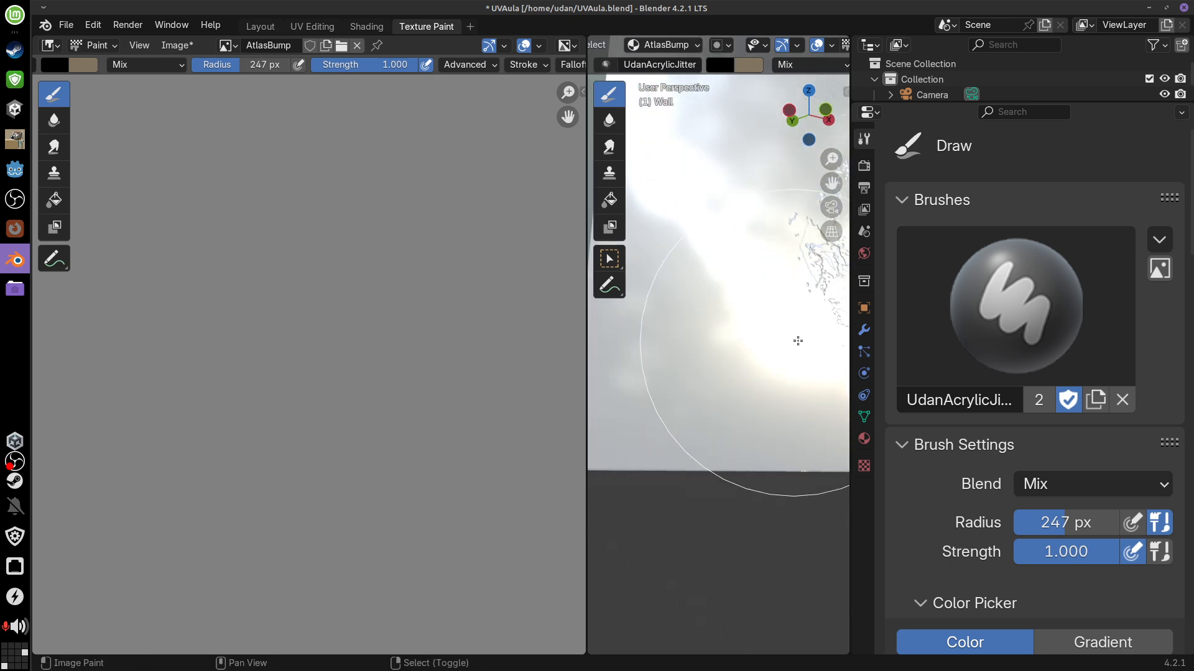
middle_click_drag(797, 339, 743, 429, "shift")
scroll(800, 409, "up", 3)
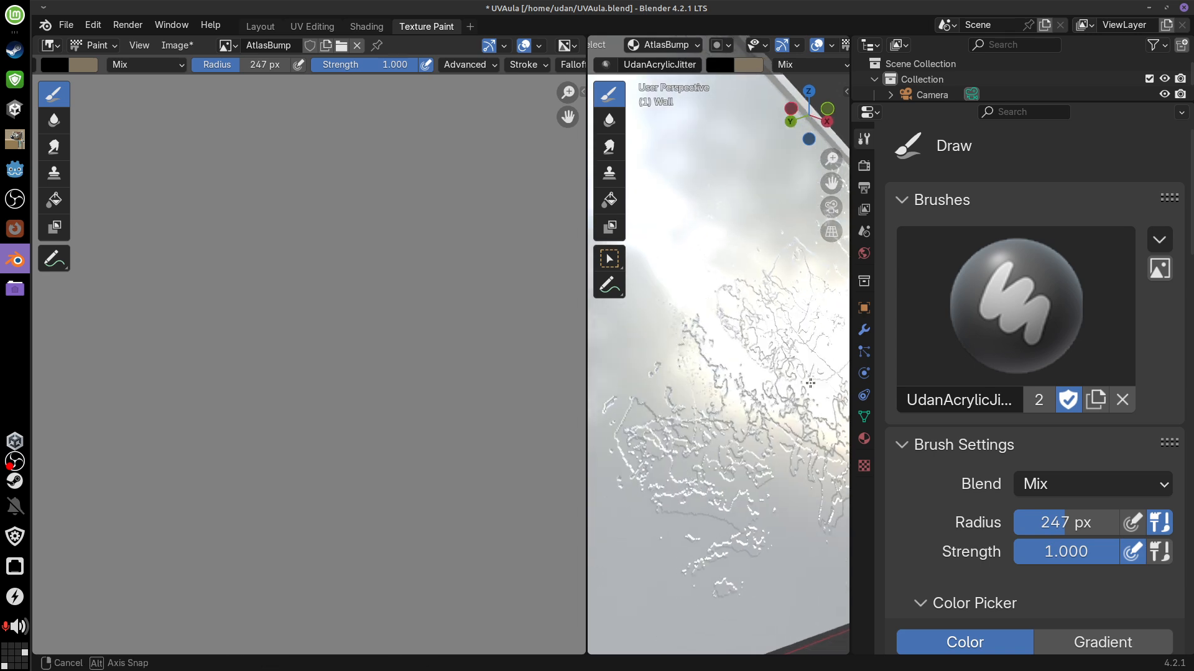
middle_click_drag(694, 386, 804, 407, "shift")
mouse_move(761, 432)
left_mouse_down()
mouse_move(715, 427)
mouse_move(696, 352)
left_mouse_up()
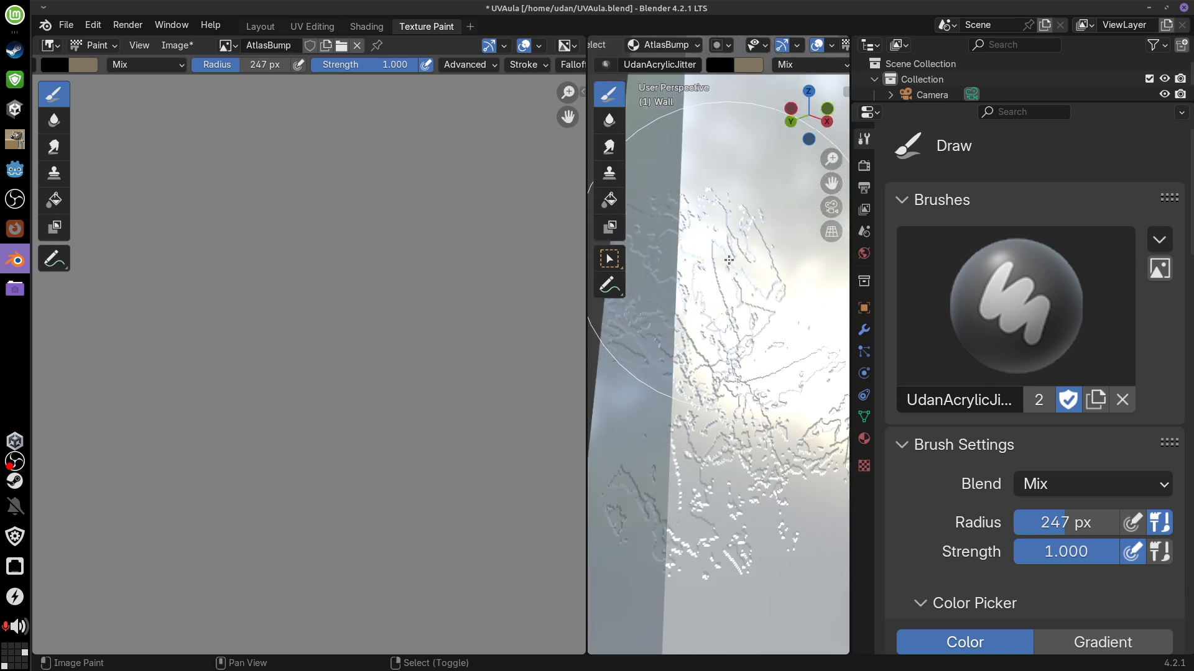
middle_click_drag(727, 258, 698, 360, "shift")
left_click_drag(698, 359, 709, 320)
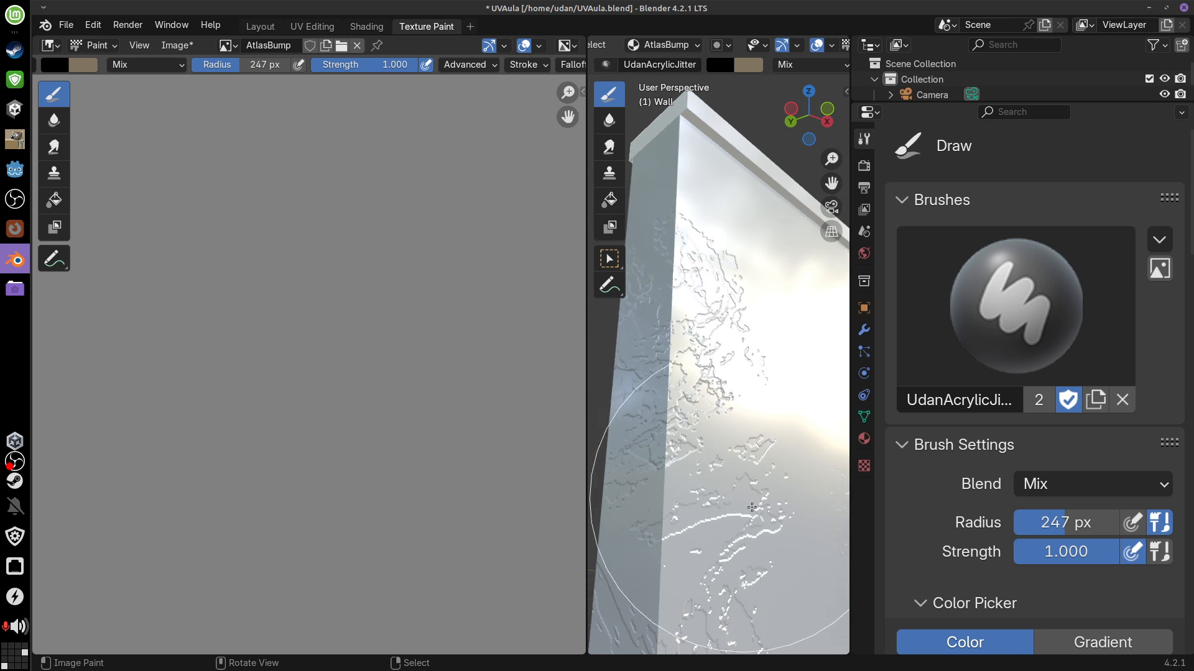
mouse_move(715, 455)
middle_mouse_down()
mouse_move(735, 469)
mouse_move(740, 399)
middle_mouse_up()
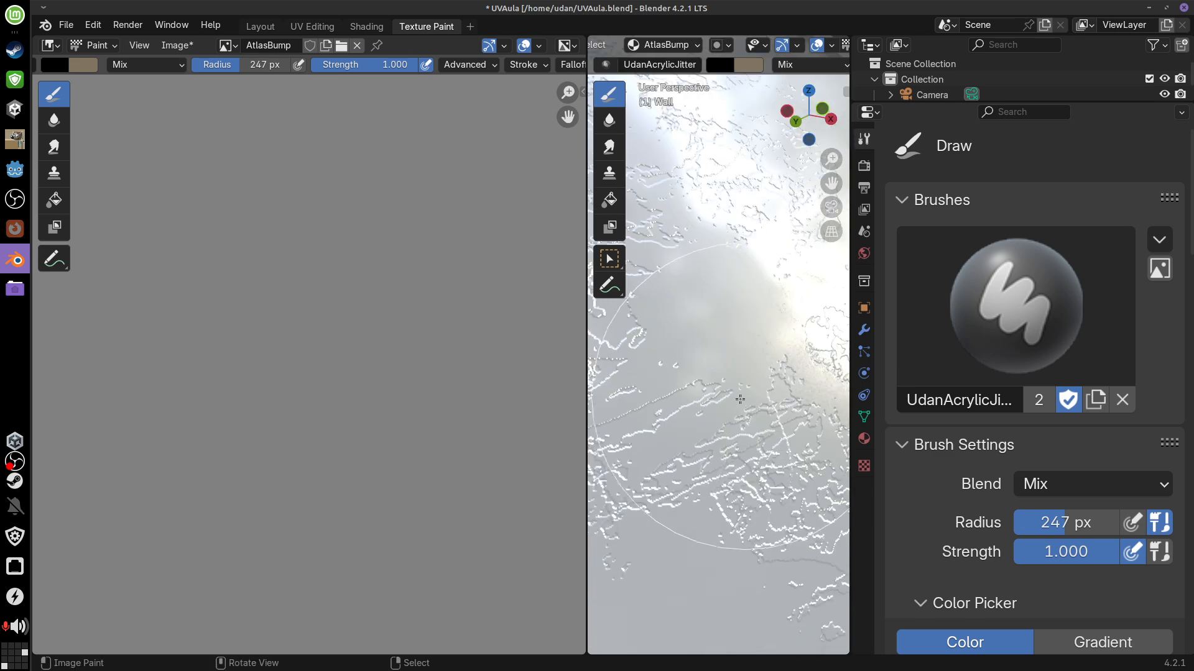
Cover the remaining smooth areas of the wall's front face with overlapping black relief strokes
middle_click_drag(754, 553, 751, 339, "shift")
mouse_move(750, 348)
left_mouse_down()
mouse_move(752, 413)
mouse_move(719, 449)
left_mouse_up()
middle_click_drag(721, 460, 786, 453)
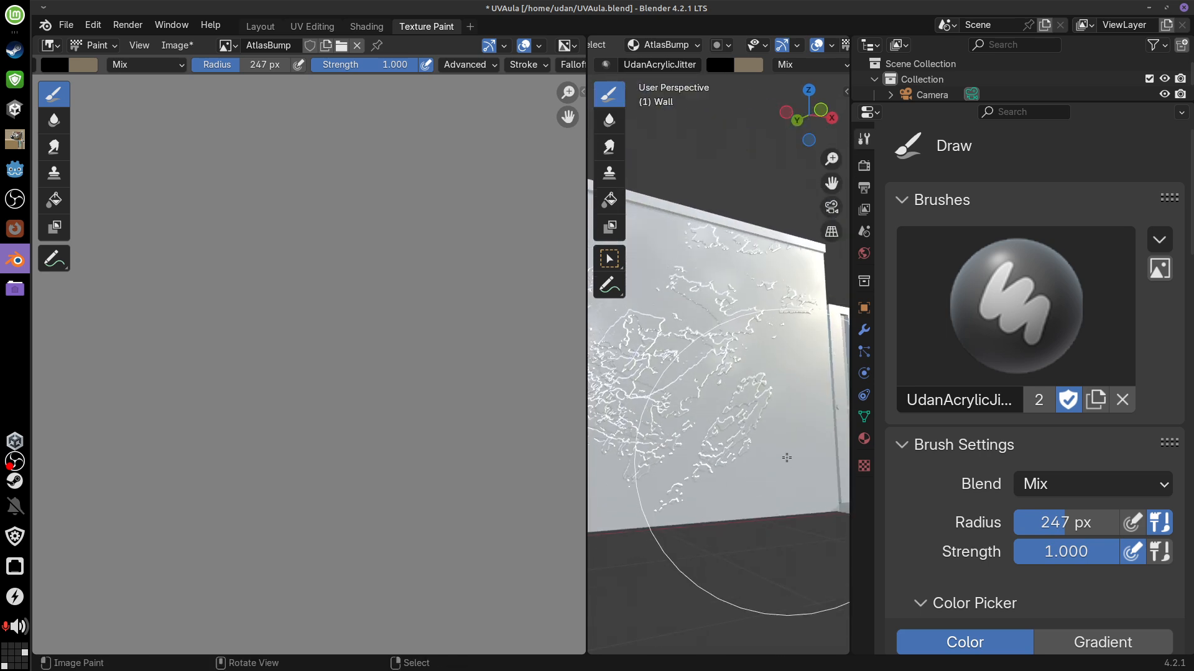
left_click_drag(783, 422, 764, 500)
middle_click_drag(750, 505, 820, 519, "shift")
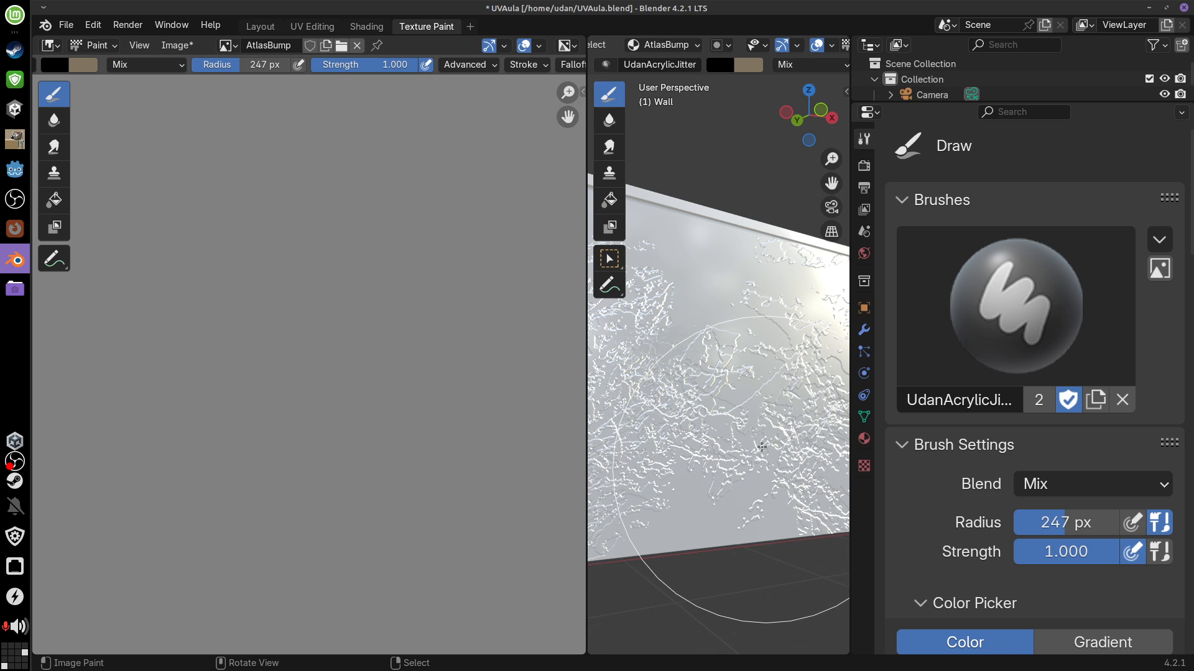
middle_click_drag(746, 373, 802, 446)
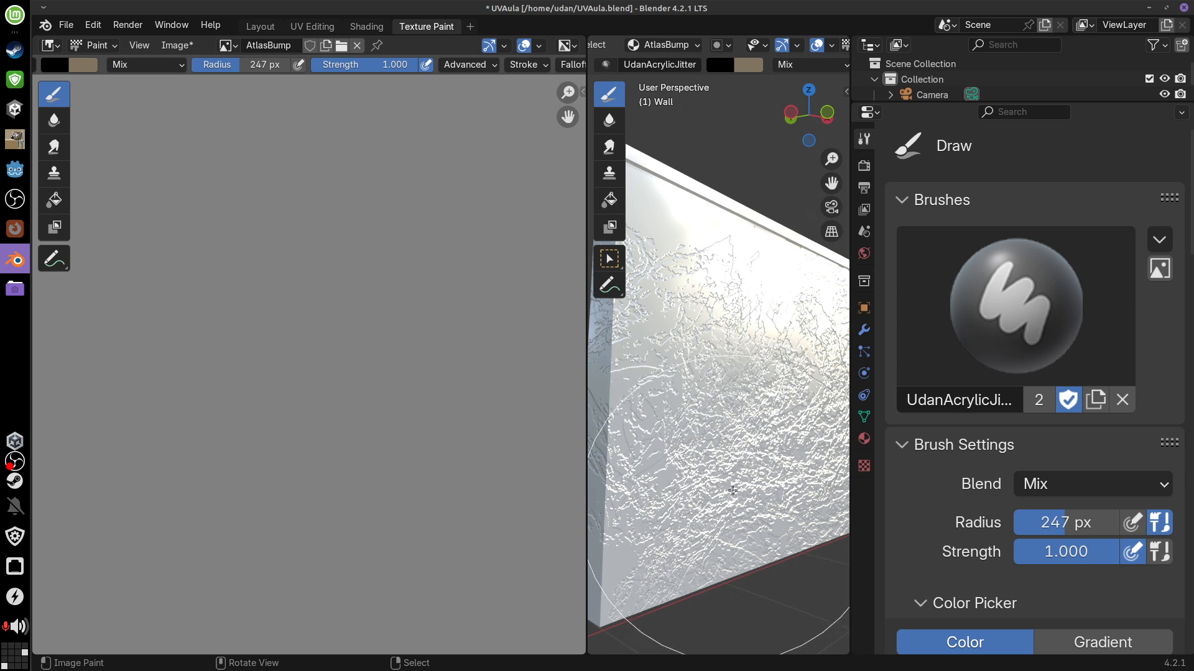
middle_click_drag(757, 245, 774, 348)
Lower the Bump node's strength to about 0.126 in the Shading workspace
left_click(367, 26)
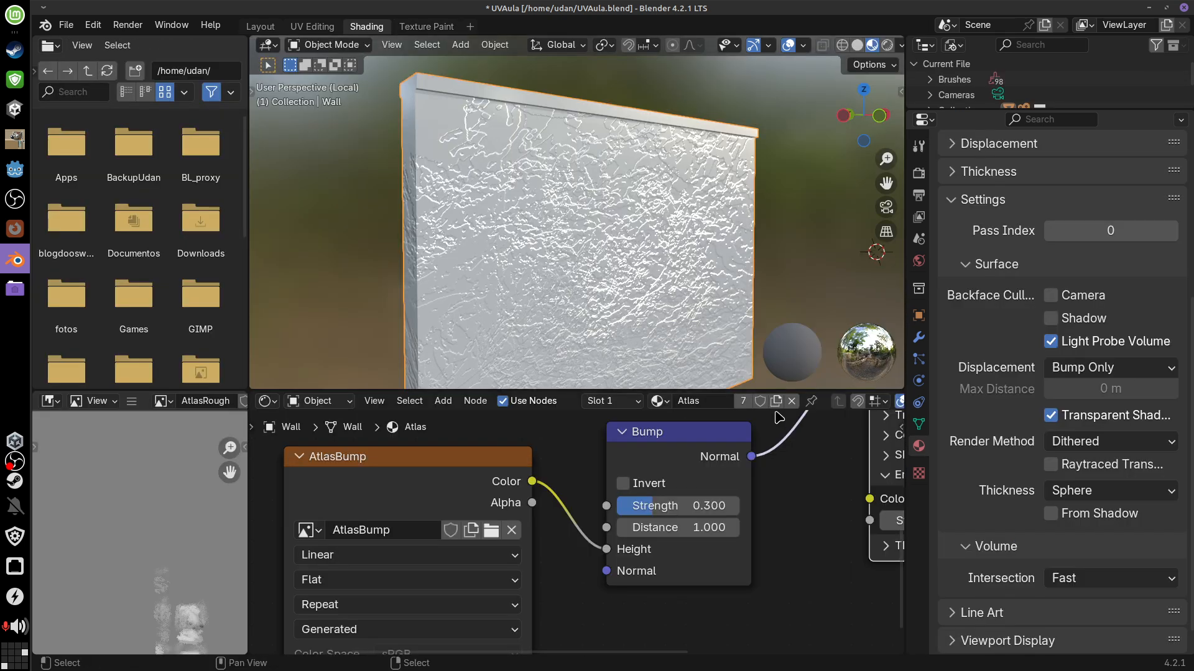
middle_click_drag(769, 285, 769, 294)
left_click_drag(653, 513, 619, 513)
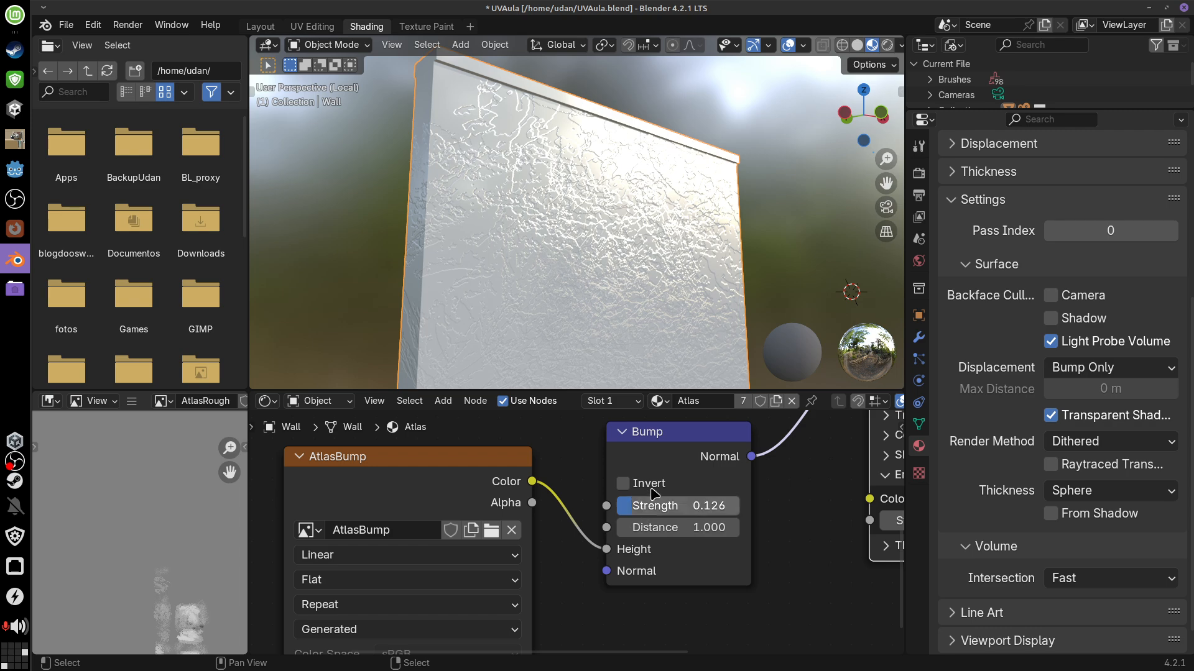
mouse_move(714, 264)
middle_mouse_down()
mouse_move(751, 215)
mouse_move(728, 258)
middle_mouse_up()
Connect the Multiply node's output to the Principled BSDF's Base Color and inspect the coloured wall
middle_click_drag(783, 563, 788, 488)
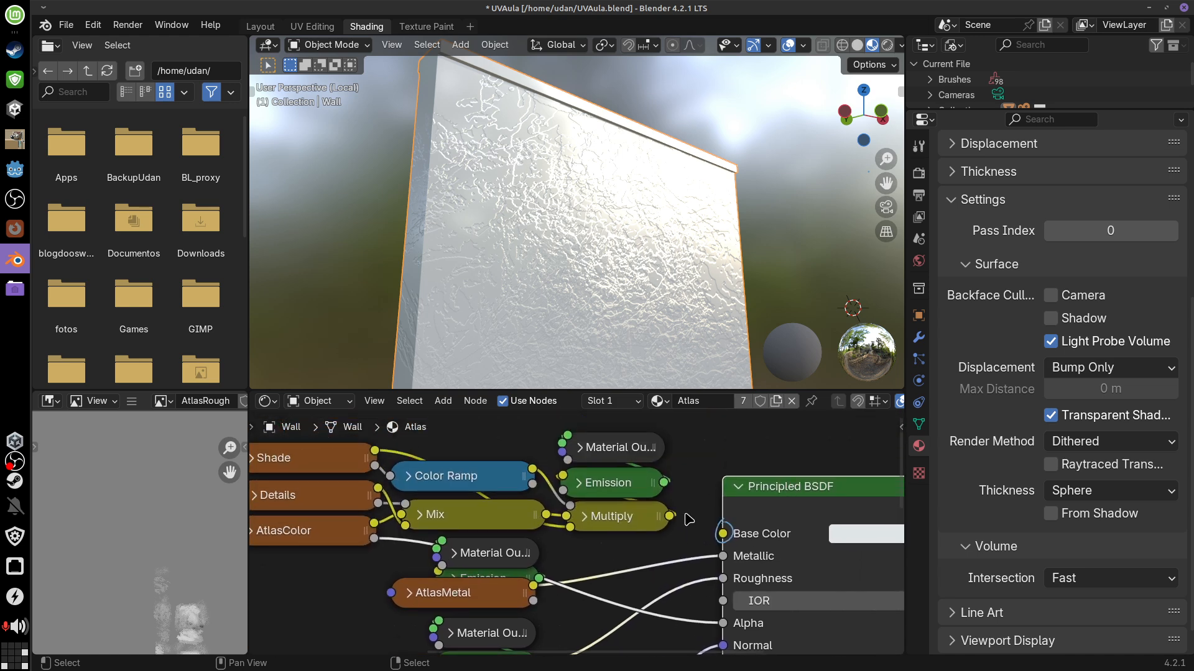
left_click_drag(671, 520, 774, 367)
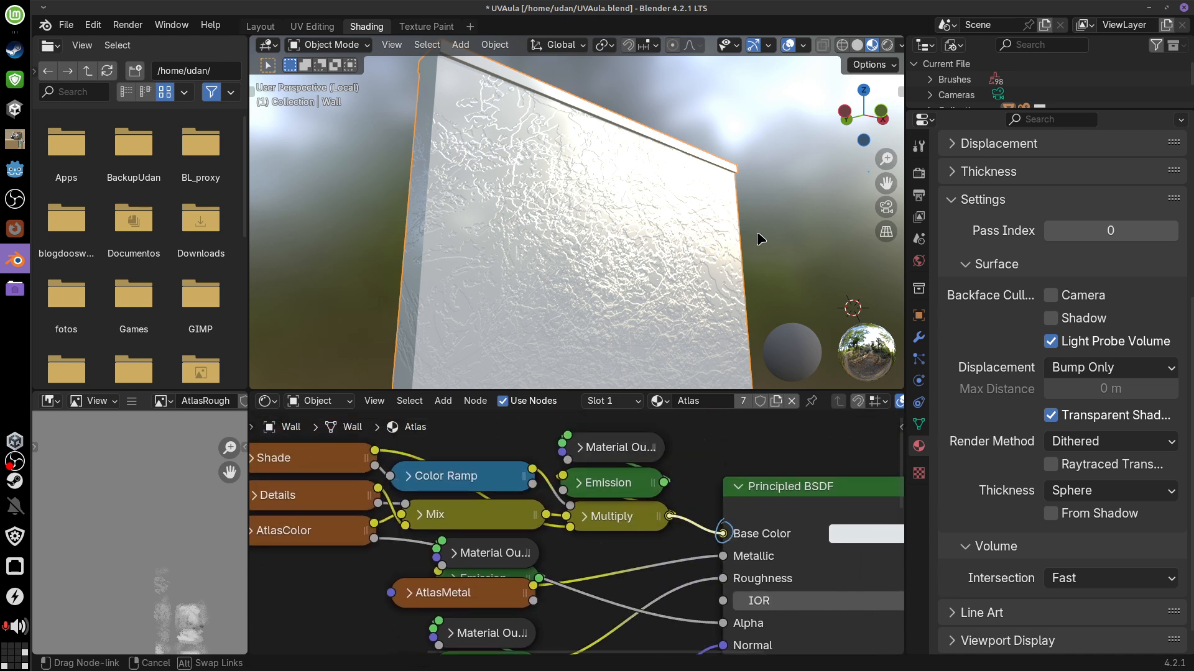
left_click_drag(760, 235, 765, 228)
middle_click_drag(764, 229, 774, 257)
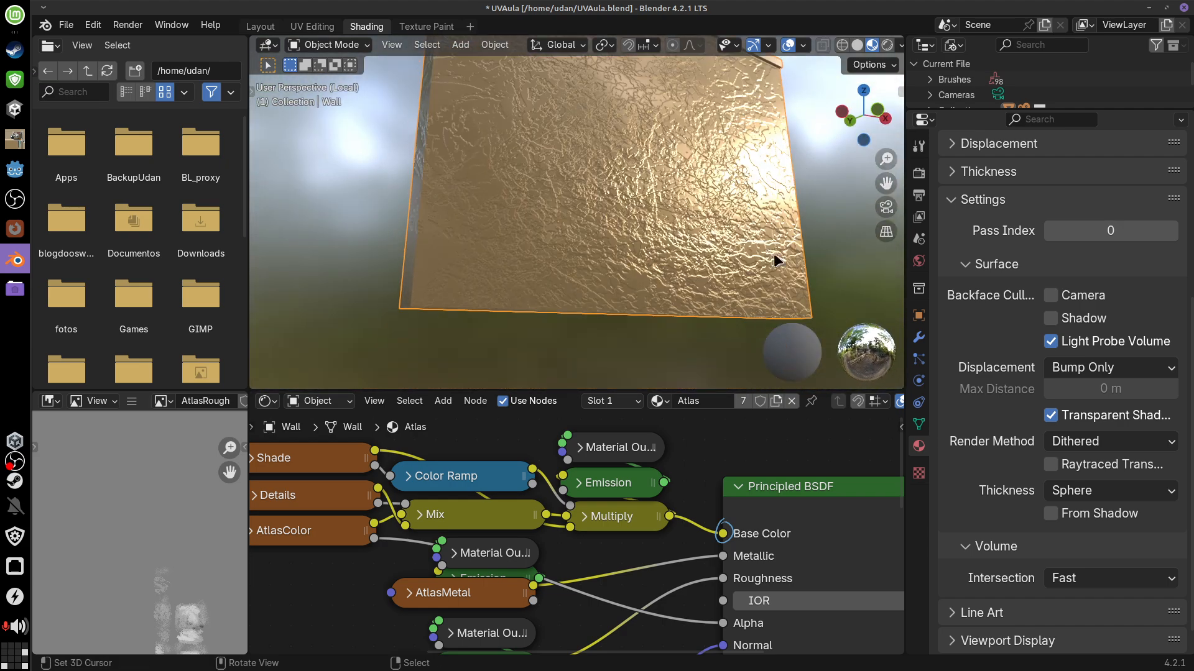
scroll(777, 570, "down", 5)
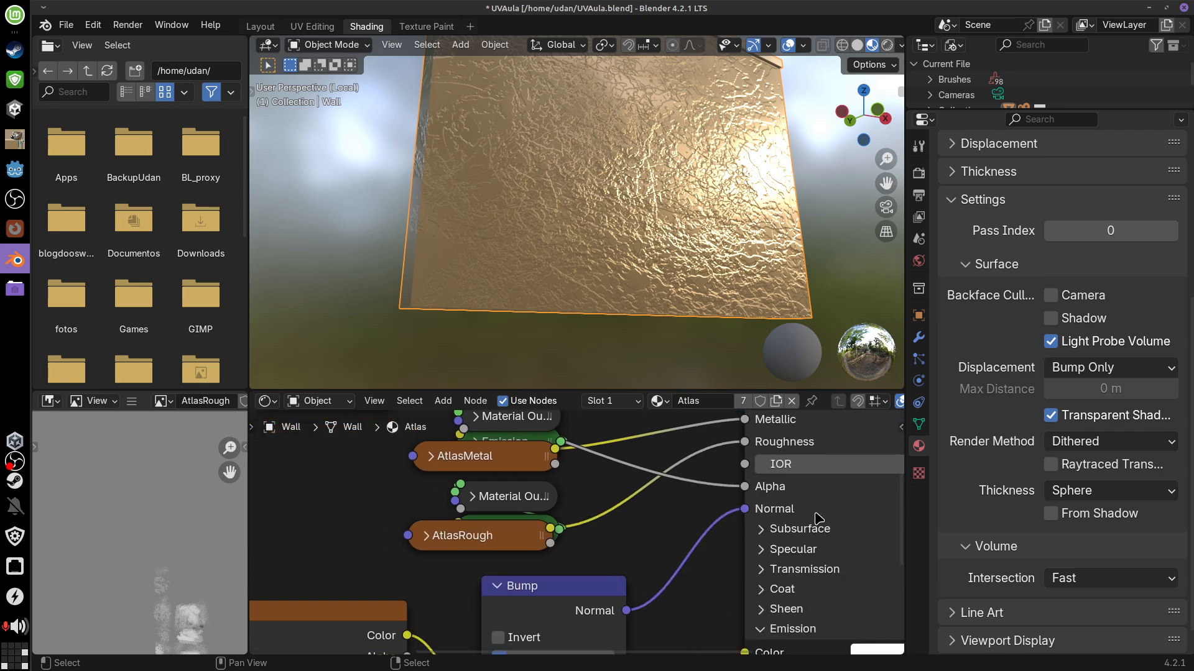
Collapse the Bump node and move it closer to the Principled BSDF node
middle_click_drag(818, 519, 779, 547)
middle_click_drag(778, 236, 787, 209)
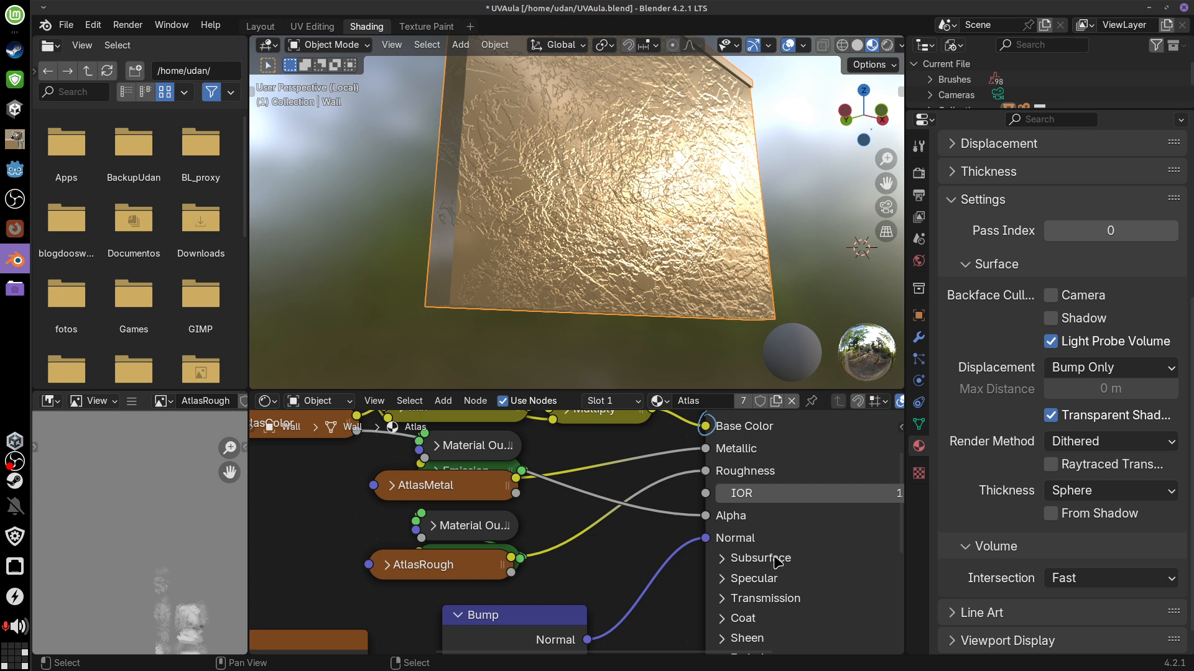
middle_click_drag(777, 562, 798, 501)
left_click(491, 500)
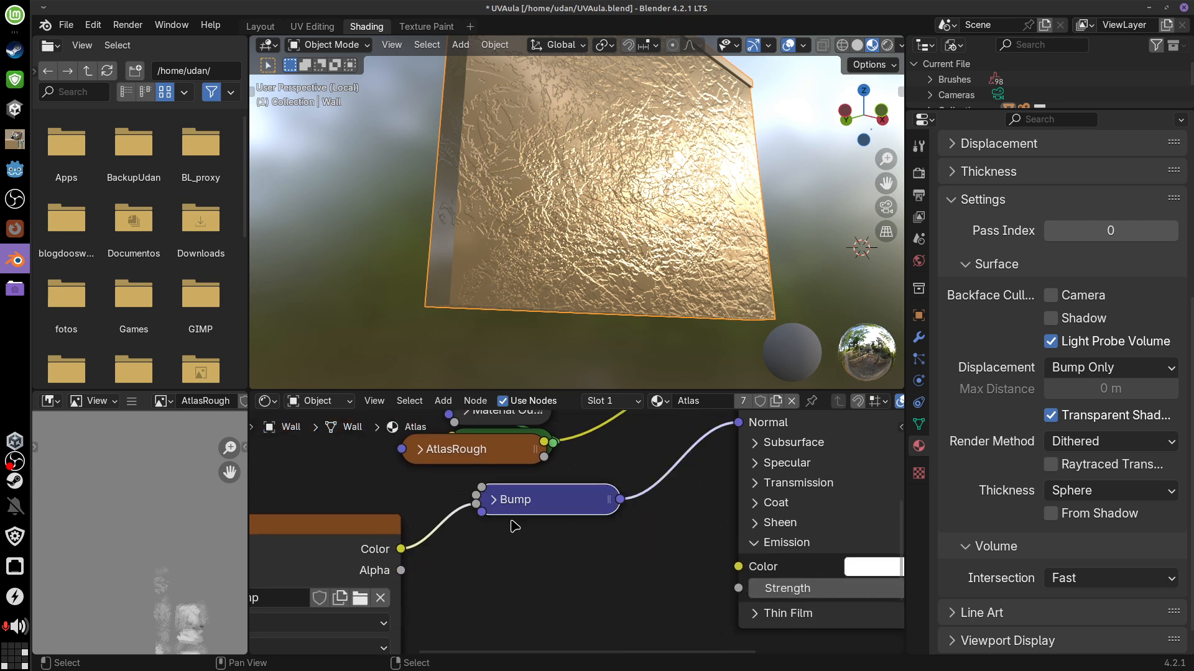
middle_click_drag(665, 548, 680, 599)
left_click_drag(625, 548, 728, 516)
middle_click_drag(526, 608, 654, 540)
Collapse and narrow the AtlasBump texture node, placing it below AtlasRough beside the Bump node
left_click(309, 505)
left_click_drag(430, 514, 593, 489)
left_click_drag(693, 481, 618, 485)
middle_click_drag(744, 547, 610, 623)
mouse_move(630, 526)
left_mouse_down()
mouse_move(626, 537)
mouse_move(636, 503)
left_mouse_up()
middle_click_drag(830, 432, 689, 643)
middle_click_drag(749, 563, 781, 449)
middle_click_drag(836, 589, 833, 440)
middle_click_drag(839, 526, 850, 538)
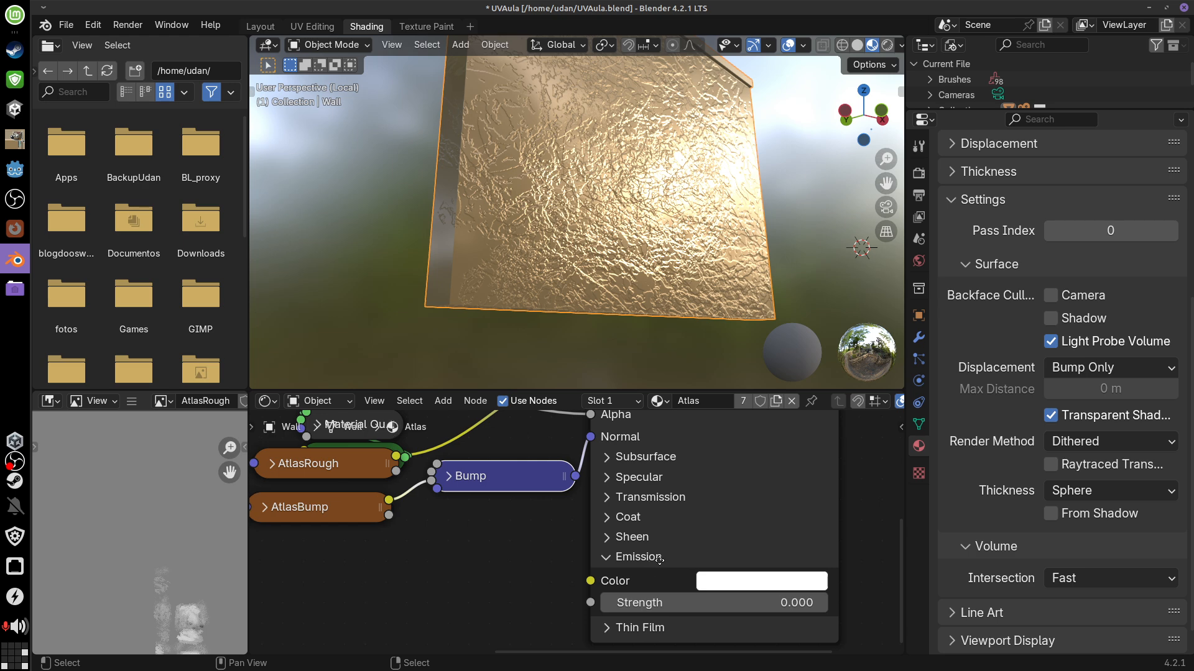
middle_click_drag(706, 592, 761, 571)
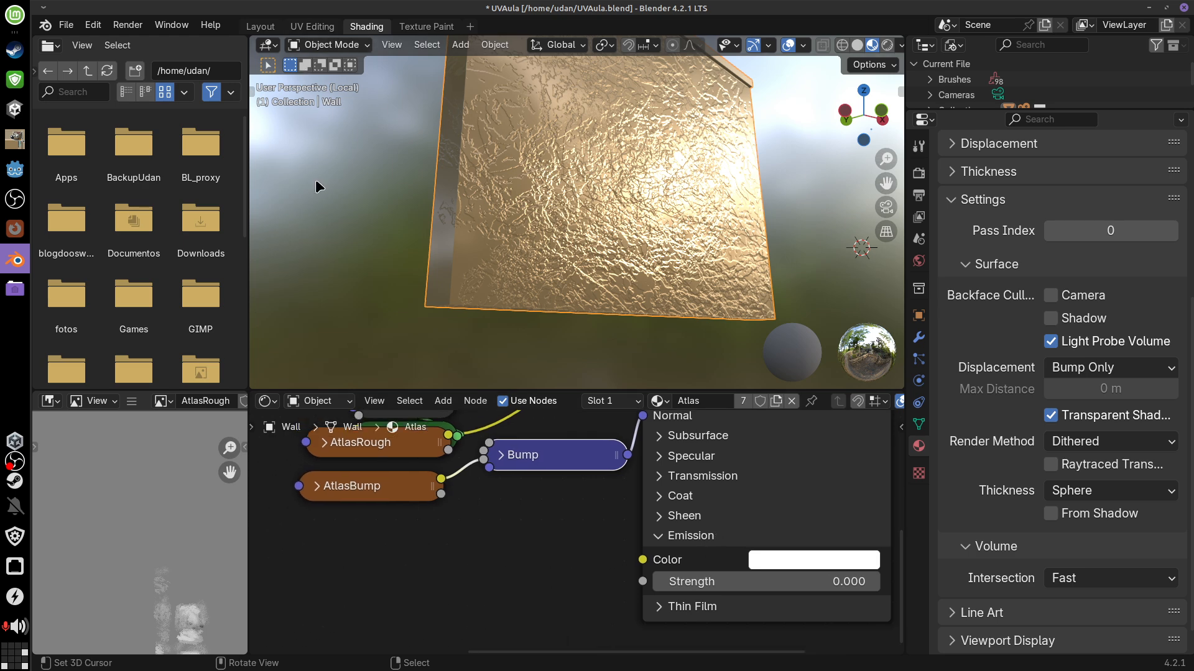
Exit the wall's local view and select the light pole in the full scene
middle_click_drag(786, 288, 785, 280)
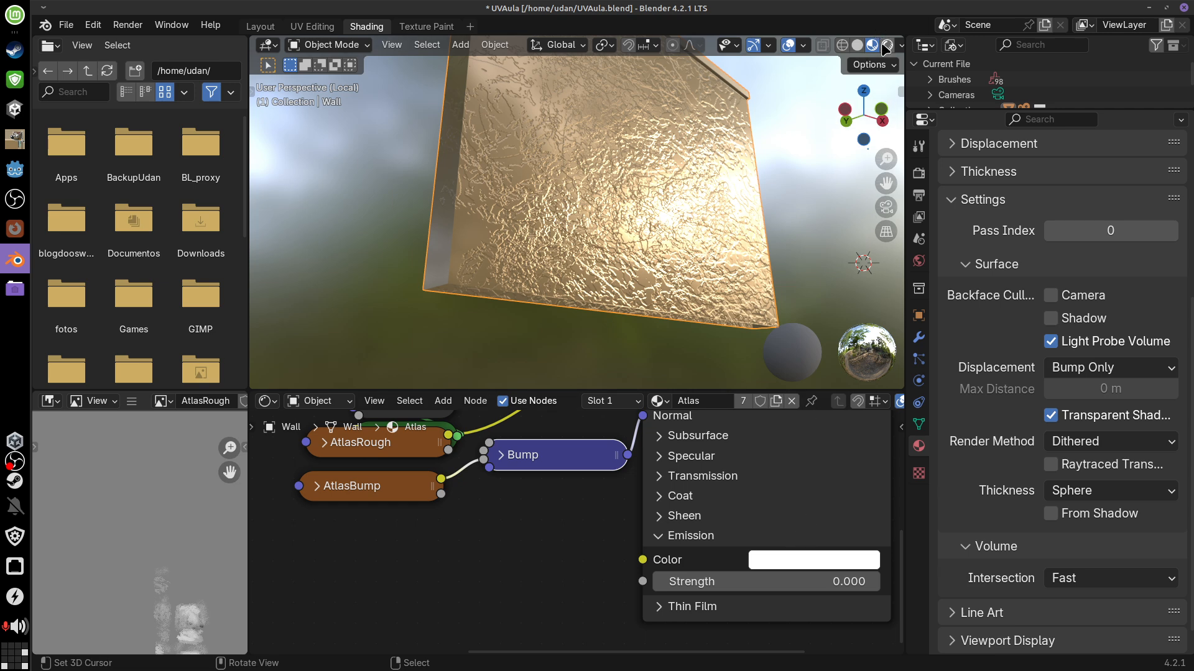
key("KP_Divide")
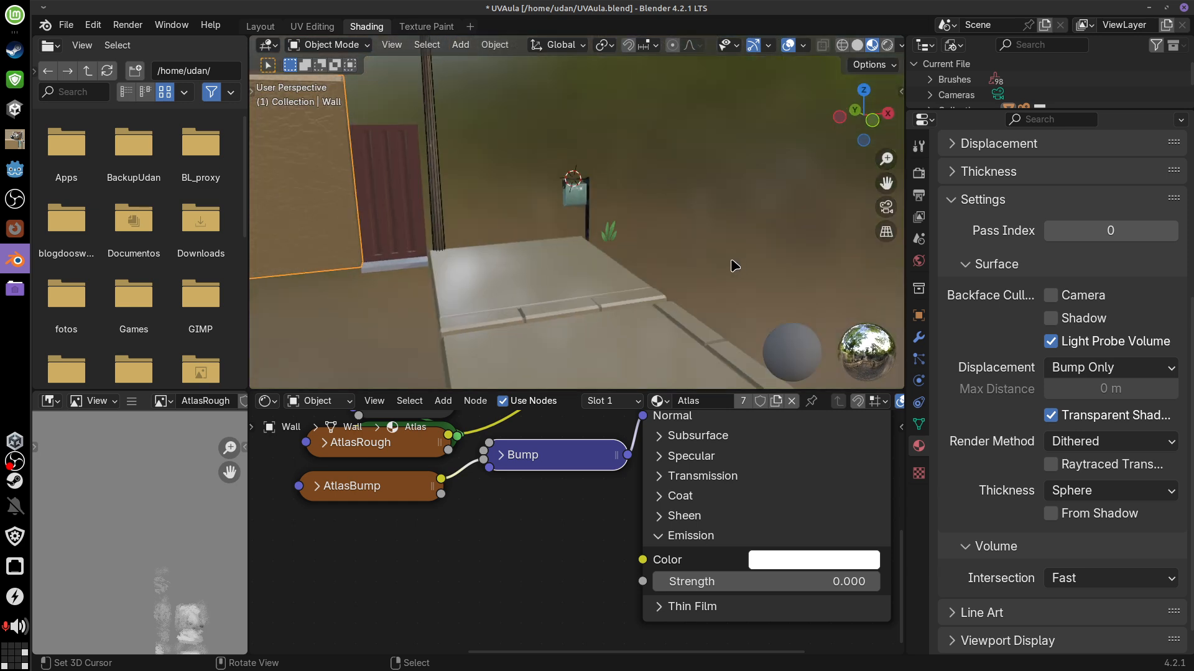
left_click(544, 238)
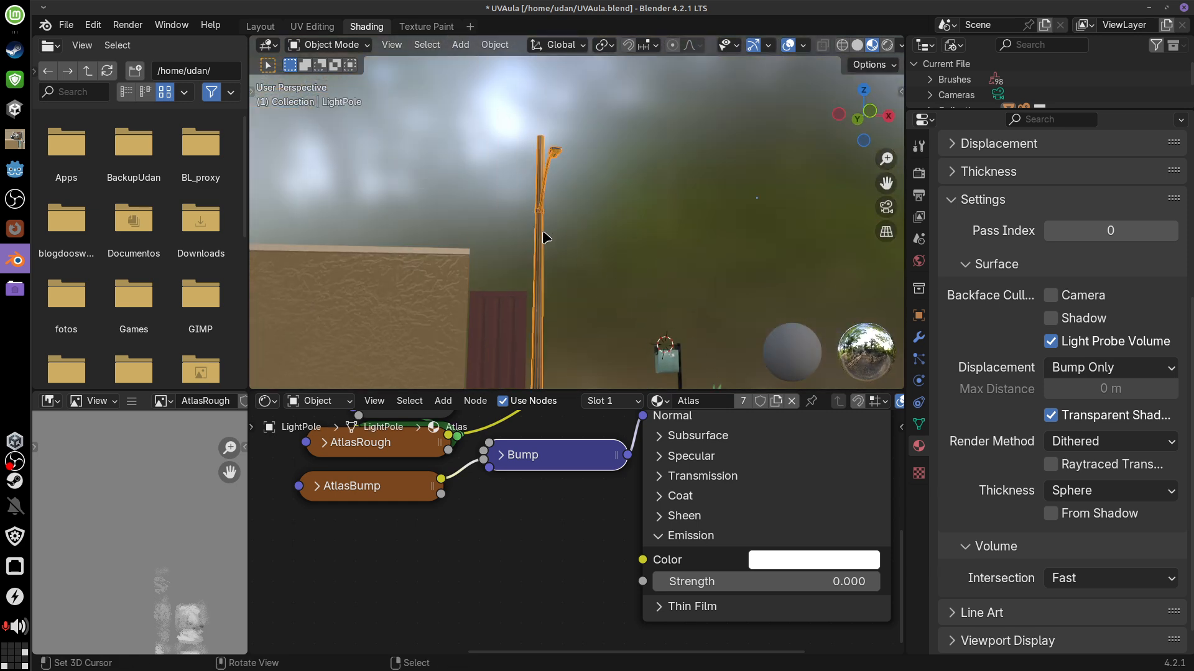
left_click(919, 315)
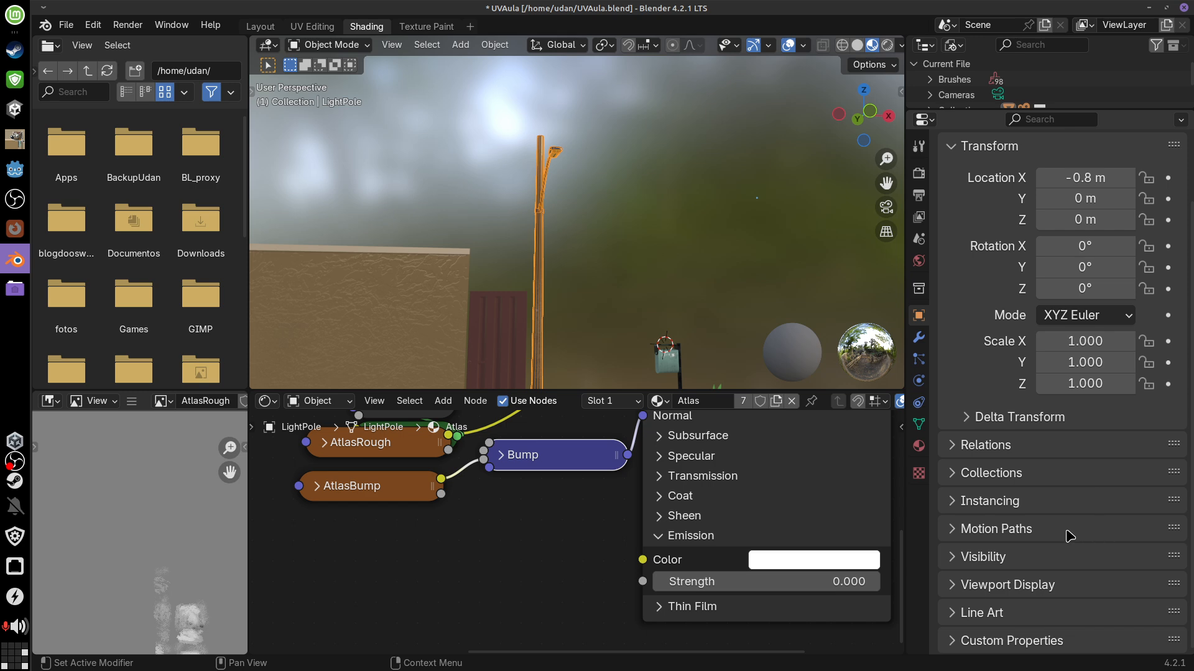
left_click(1063, 558)
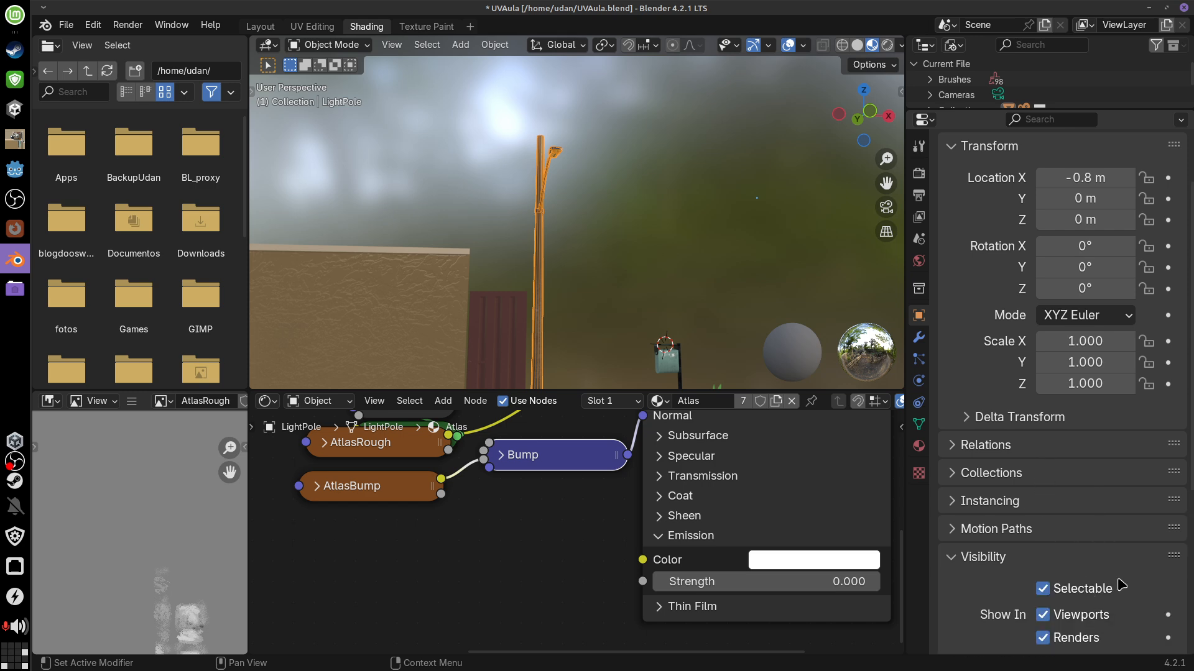
left_click(1051, 557)
left_click(1065, 585)
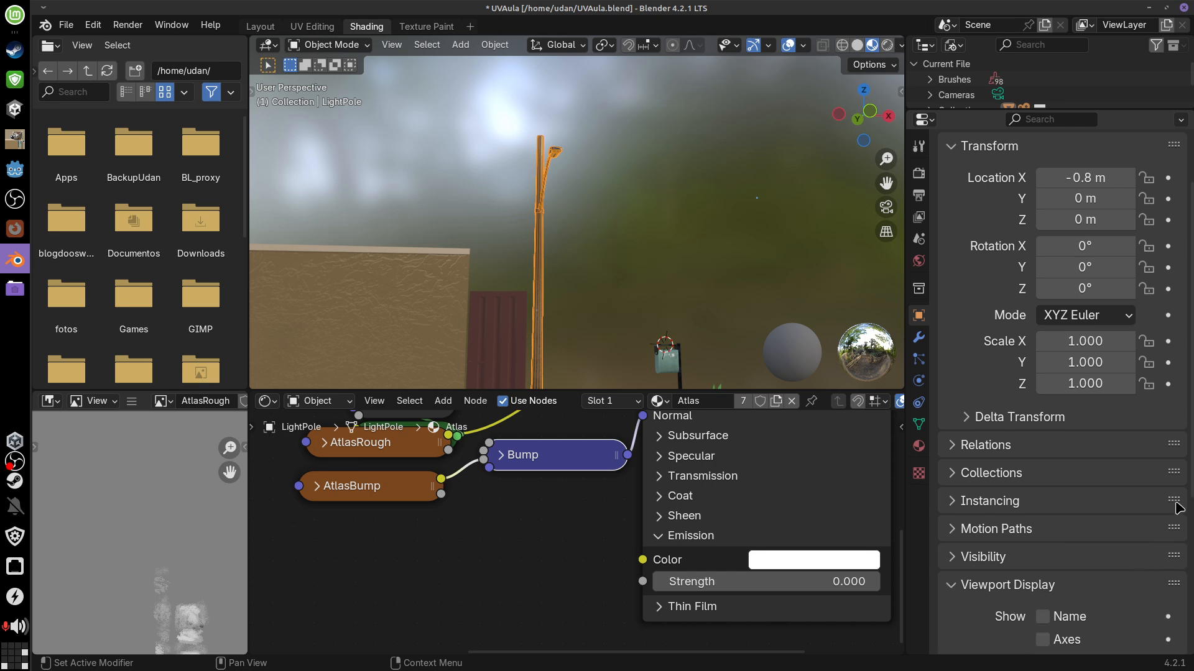
scroll(1090, 564, "down", 4)
left_click(1082, 550)
Inspect the light pole's lamp head and its yellow lens up close, briefly checking the mesh in Edit Mode
middle_click_drag(730, 265, 713, 238)
scroll(712, 237, "up", 6)
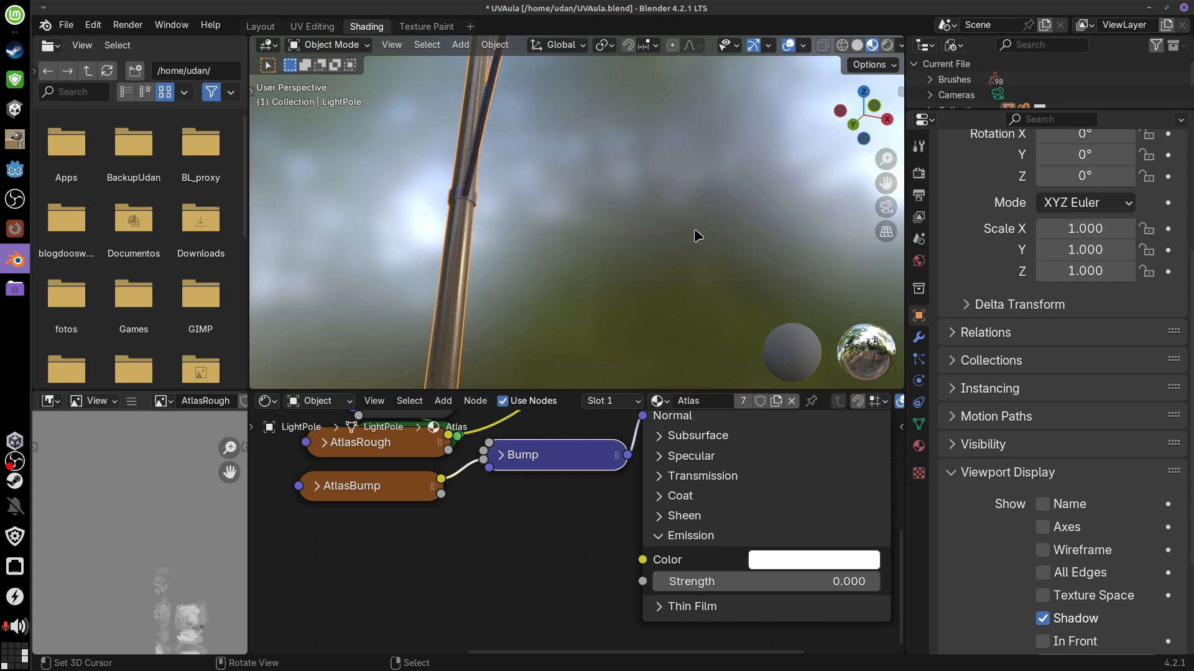
middle_click_drag(661, 149, 746, 363, "shift")
middle_click_drag(699, 272, 703, 197)
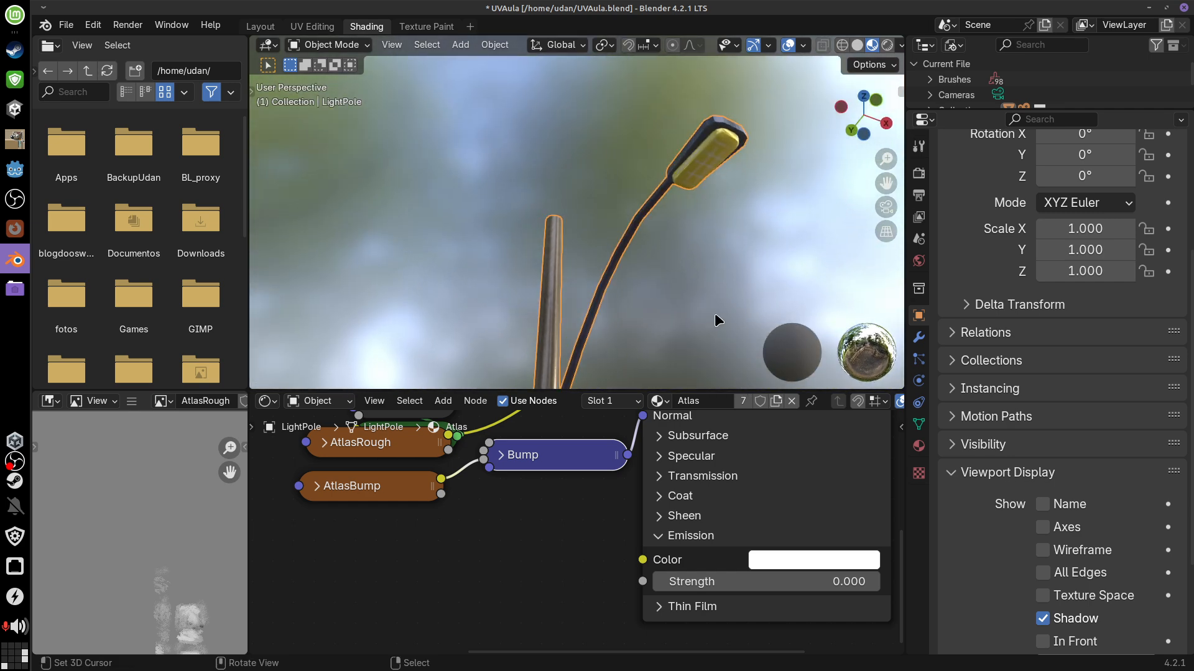
key("Tab")
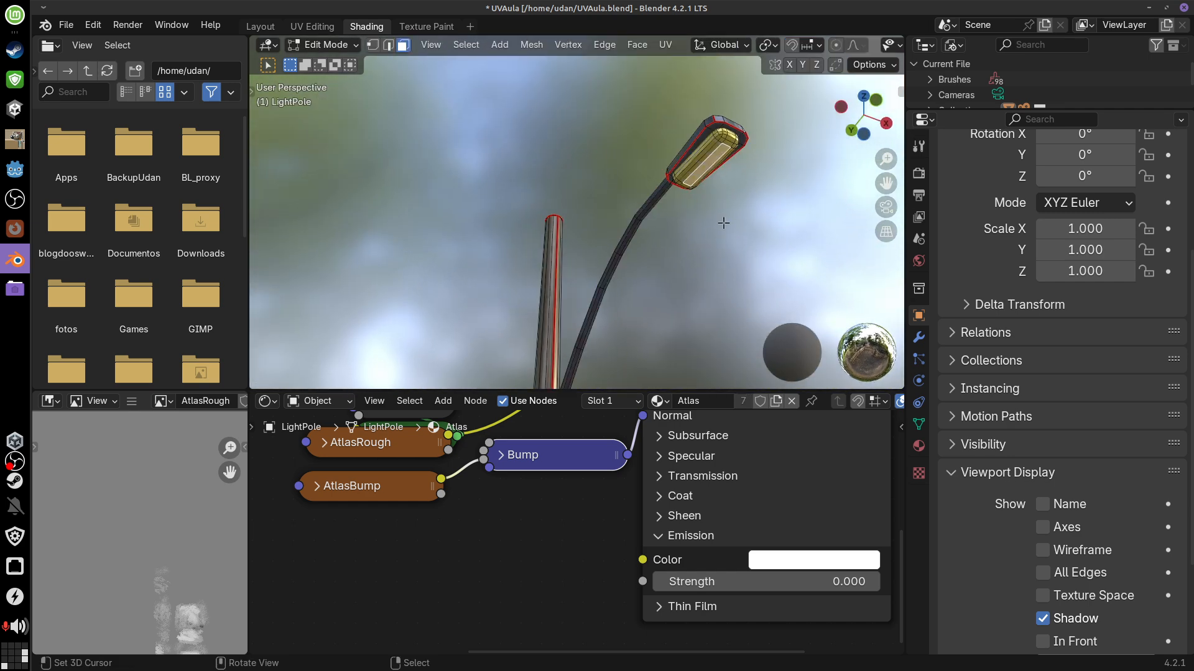
key("Tab")
mouse_move(721, 238)
middle_mouse_down()
mouse_move(765, 245)
mouse_move(759, 261)
mouse_move(778, 273)
mouse_move(752, 249)
middle_mouse_up()
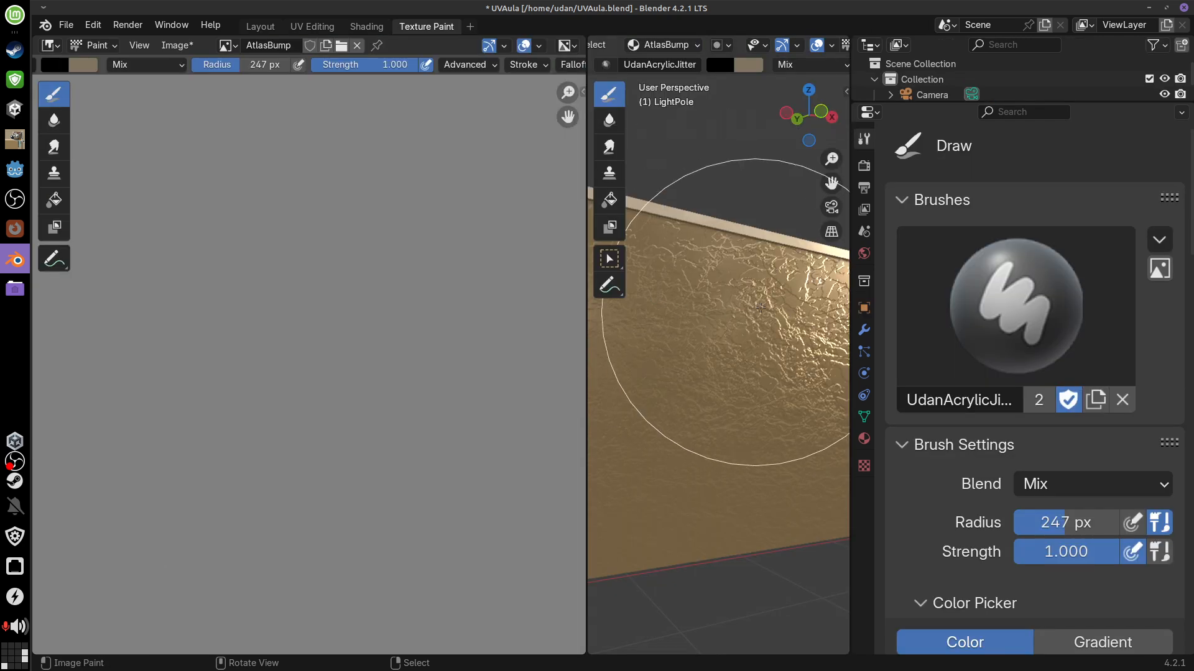
Isolate the light pole in local view in the Texture Paint workspace and frame its lamp head
left_click(434, 27)
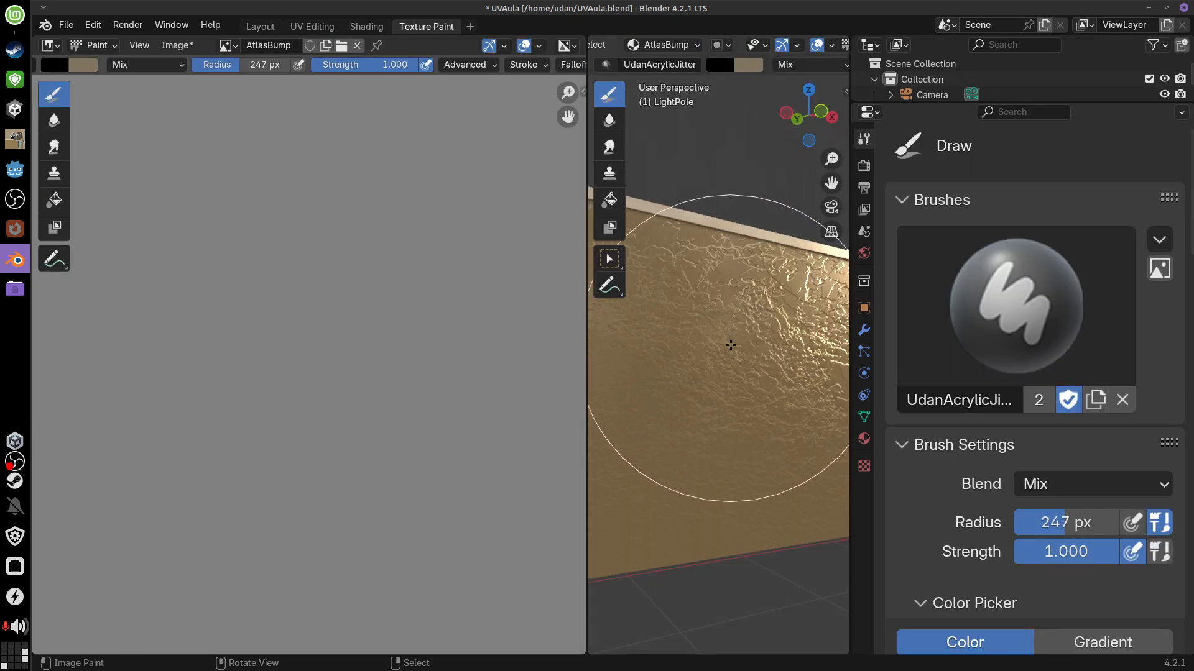
key("KP_Divide")
key("KP_Divide")
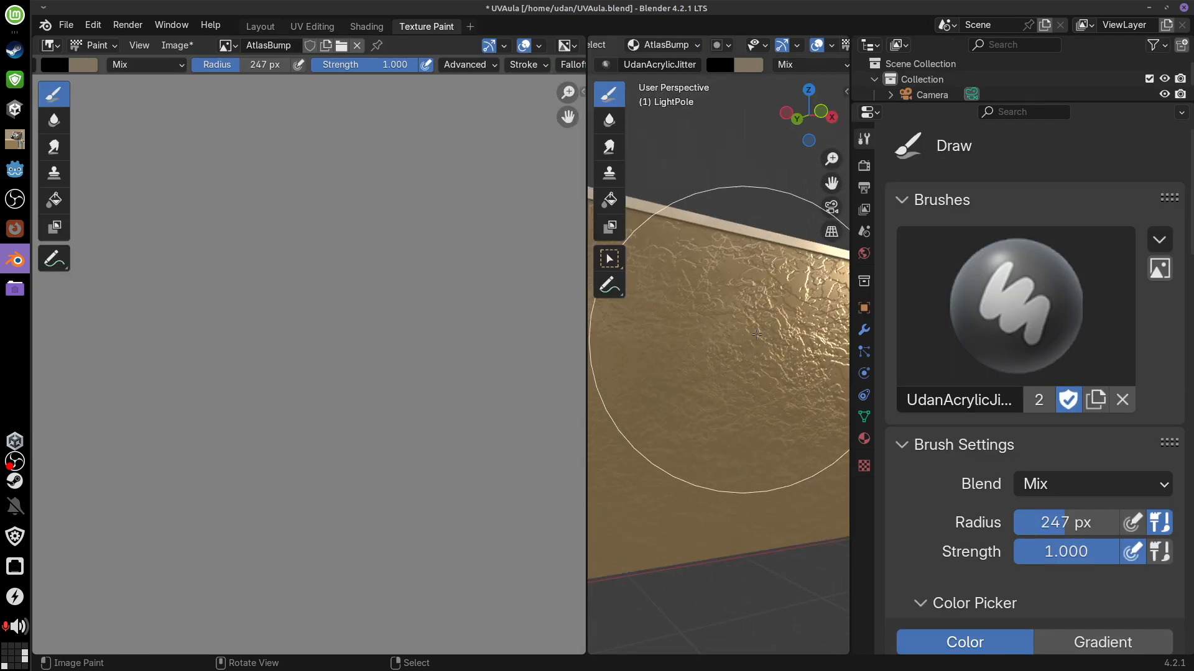
mouse_move(777, 320)
middle_mouse_down()
mouse_move(747, 286)
mouse_move(700, 385)
mouse_move(721, 236)
mouse_move(744, 392)
mouse_move(745, 368)
middle_mouse_up()
key("KP_Divide")
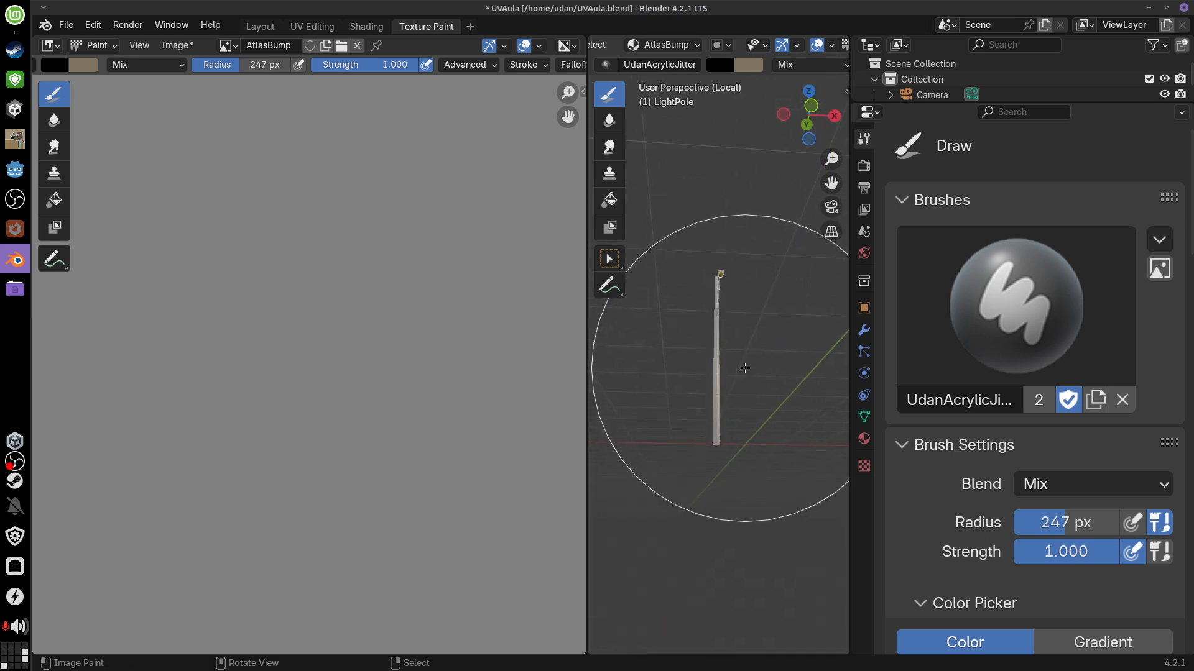
scroll(745, 364, "up", 7)
mouse_move(746, 252)
middle_mouse_down("shift")
mouse_move(744, 358)
mouse_move(725, 380)
mouse_move(792, 375)
mouse_move(749, 441)
mouse_move(790, 446)
middle_mouse_up("shift")
scroll(725, 379, "up", 4)
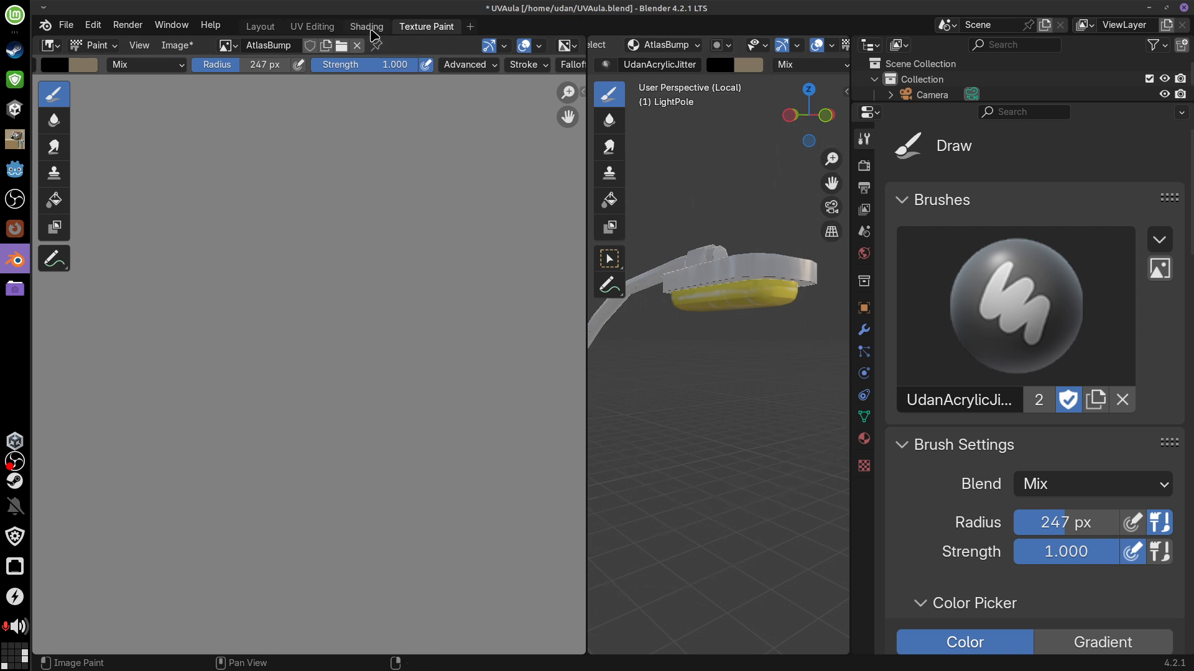
Add an Image Texture node feeding the Principled BSDF's Emission Color in the Shading workspace's Atlas material
left_click(367, 27)
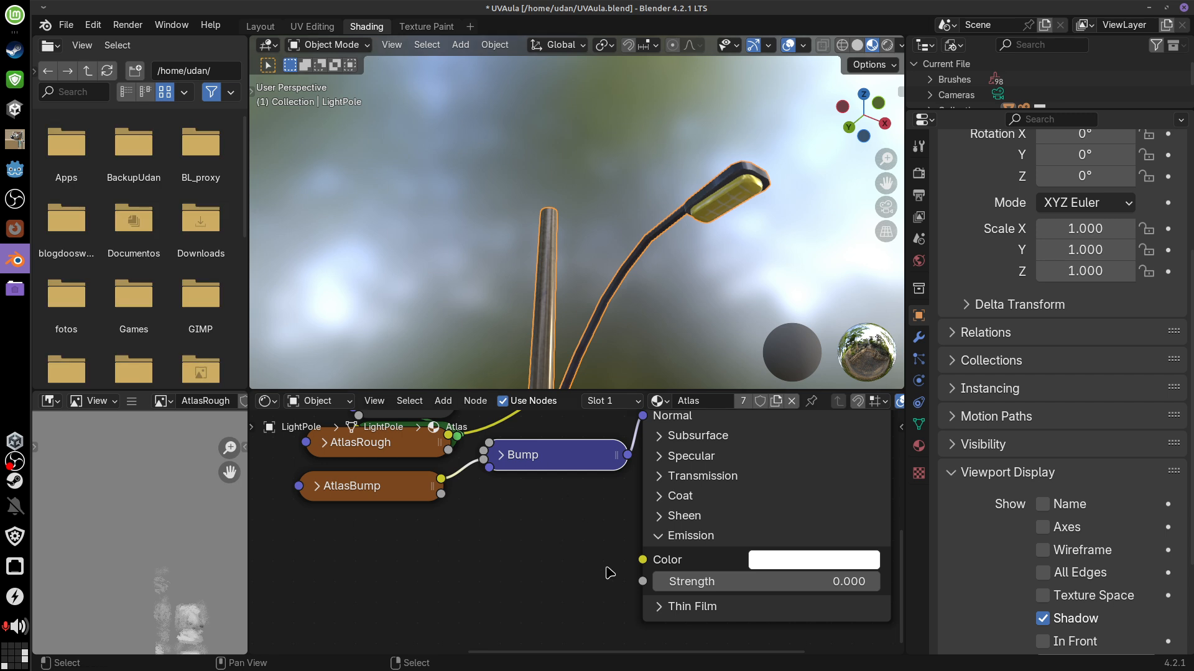
middle_click_drag(586, 538, 706, 528)
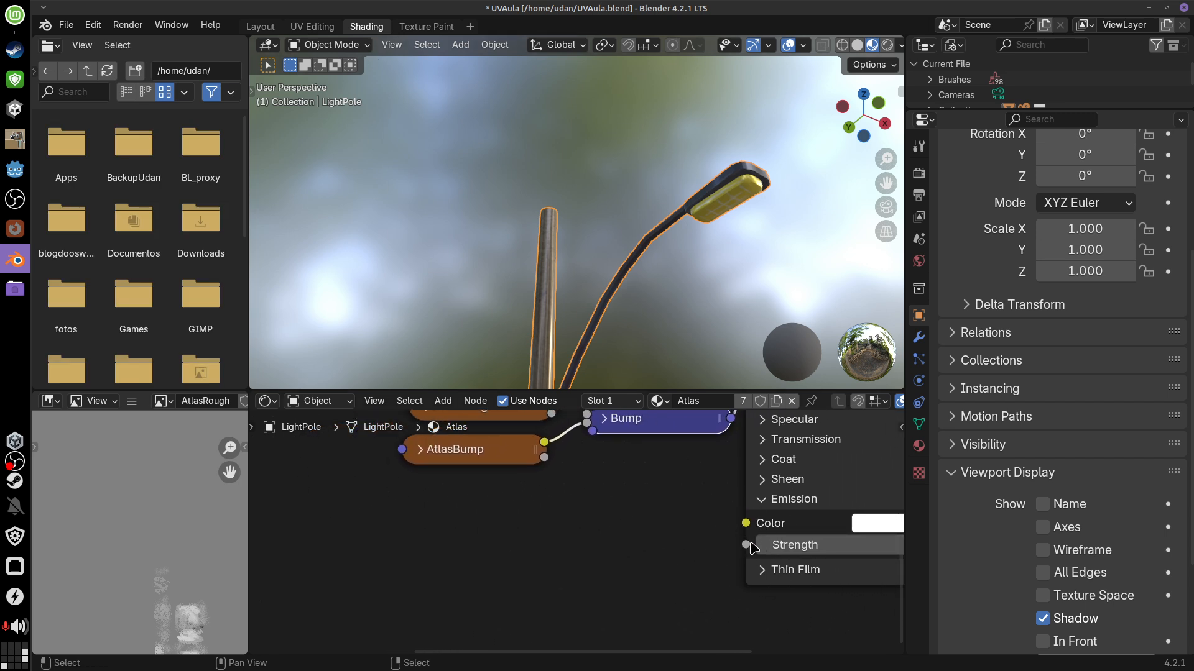
left_click_drag(746, 523, 574, 532)
type("im")
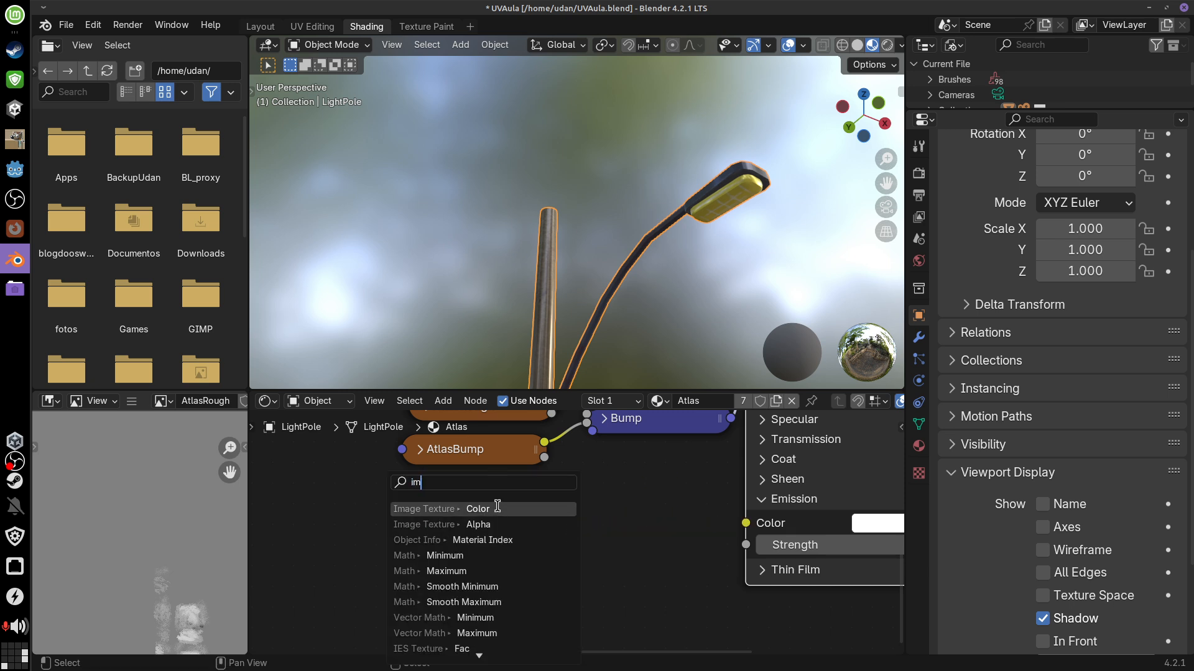
key("Return")
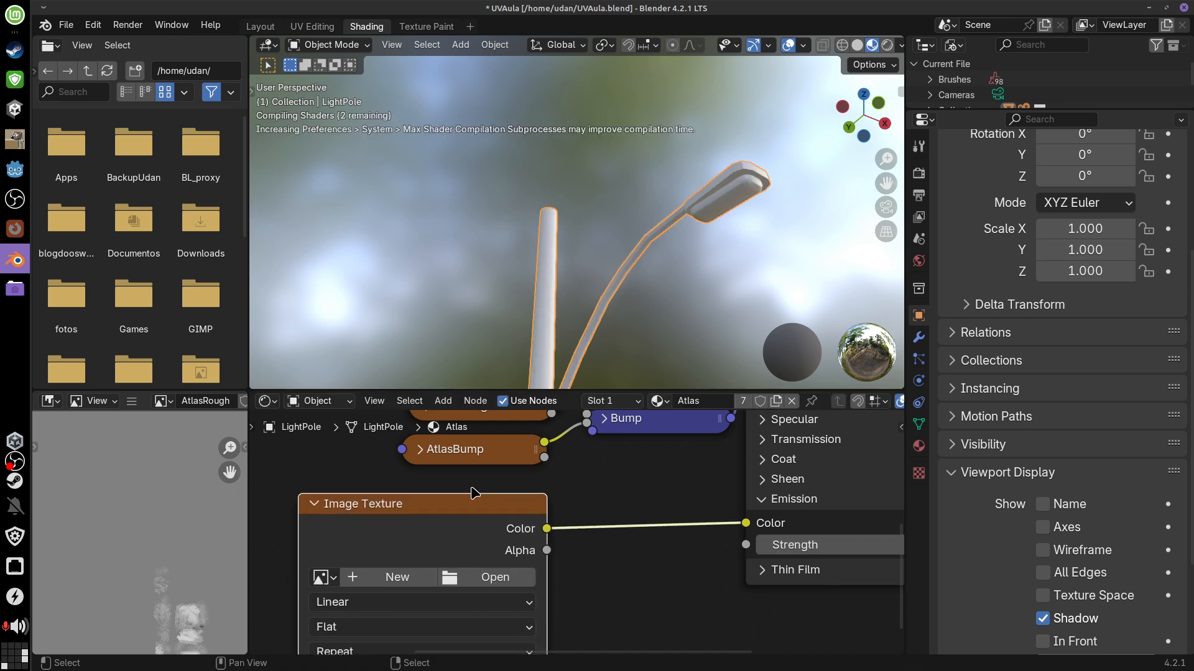
left_click(581, 468)
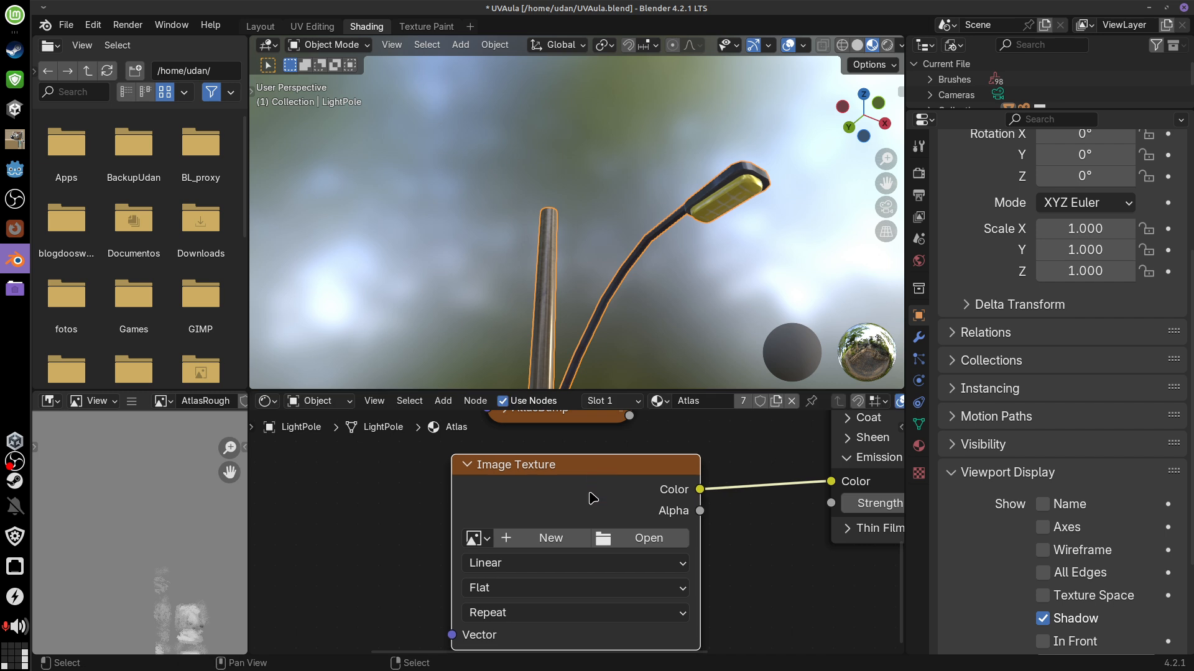
Create a new black image named AtlasEmit in the emission Image Texture node
left_click(560, 538)
left_click(566, 544)
key("Return")
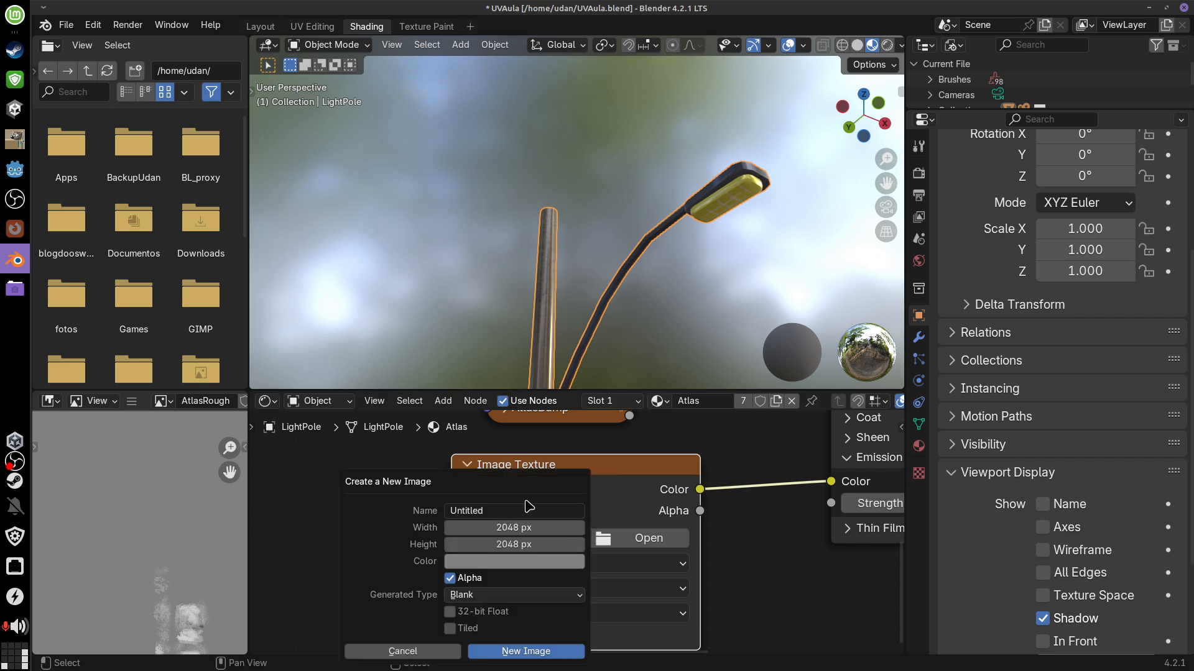
left_click(497, 507)
key("BackSpace")
type("AtlasEmit")
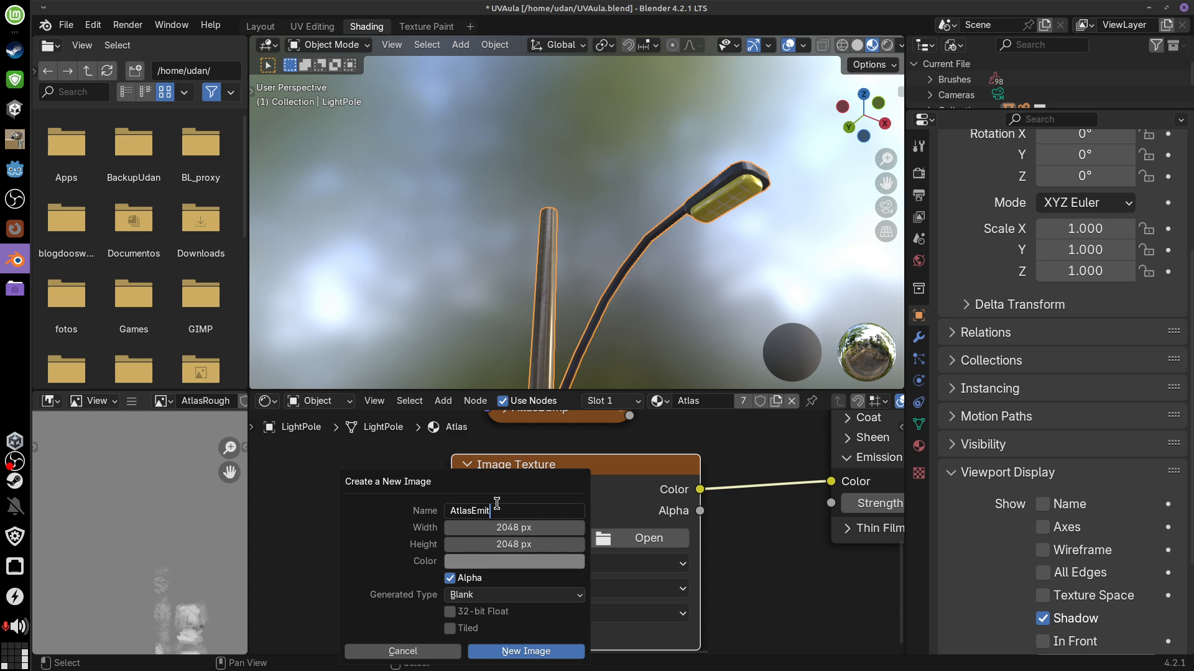
left_click(534, 568)
left_click_drag(612, 401, 609, 485)
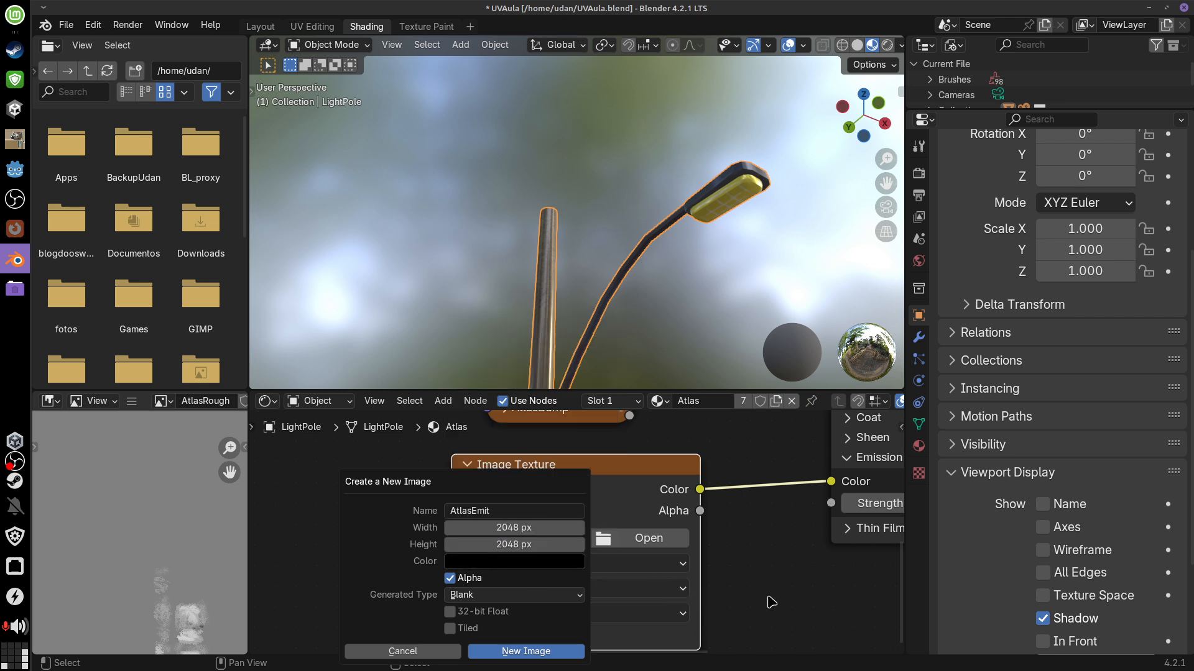
left_click(541, 656)
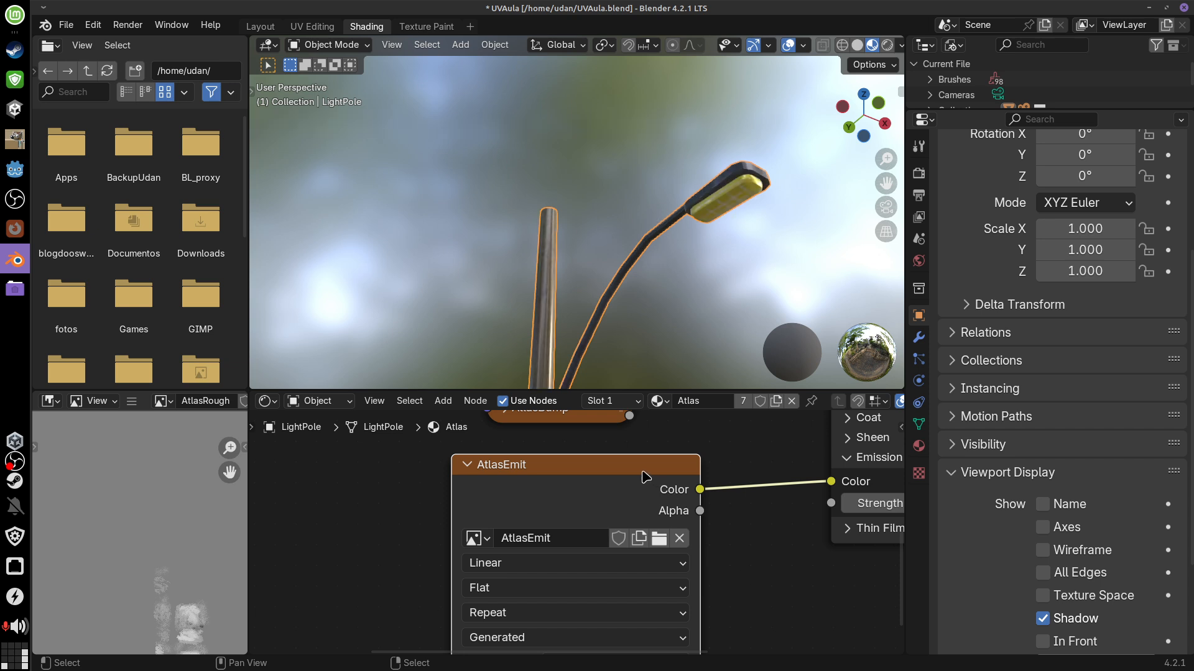
Collapse and narrow the AtlasEmit node and position it below the AtlasBump node
left_click(469, 466)
left_click_drag(615, 472, 617, 490)
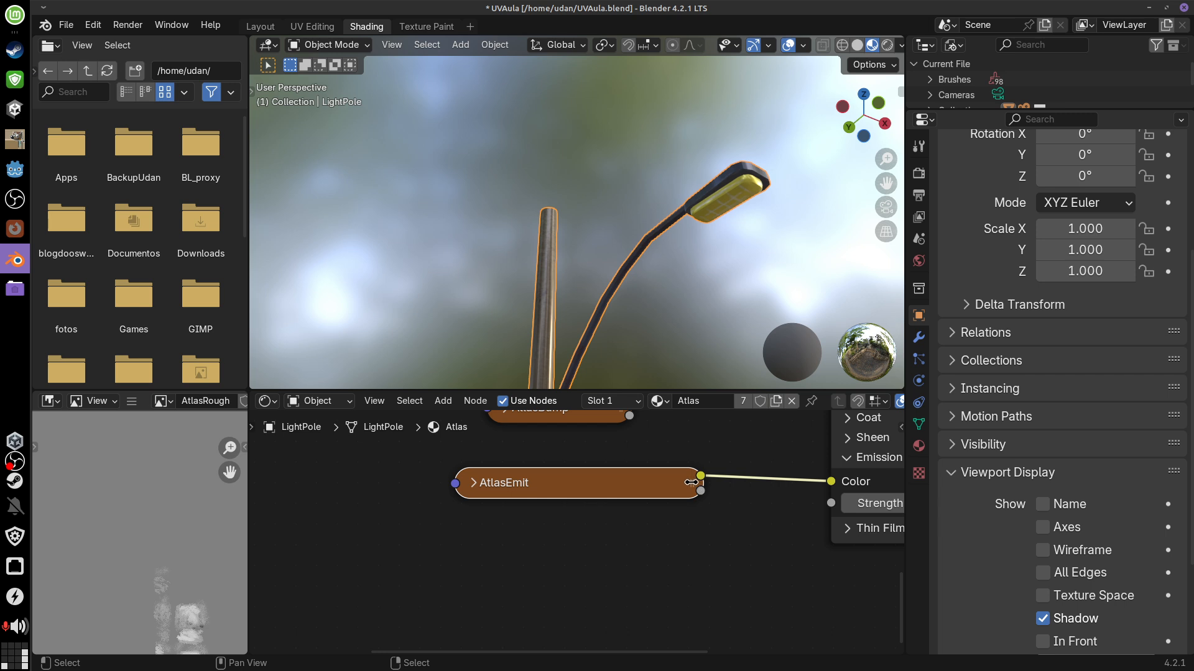
left_click_drag(690, 483, 559, 491)
left_click_drag(544, 501, 587, 499)
In the Texture Paint workspace, set the UdanAcrylicJitter brush to bright orange and try a stroke on the lamp's yellow lens
left_click(426, 26)
middle_click_drag(713, 553, 706, 359)
left_click(723, 65)
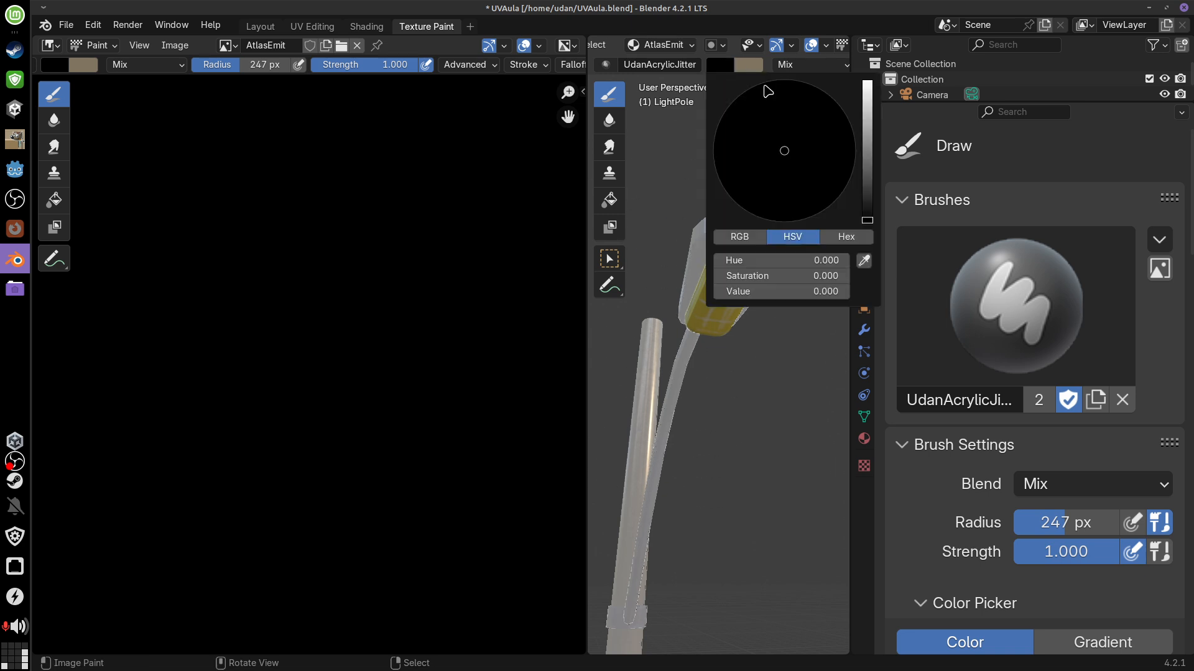
left_click_drag(874, 181, 869, 80)
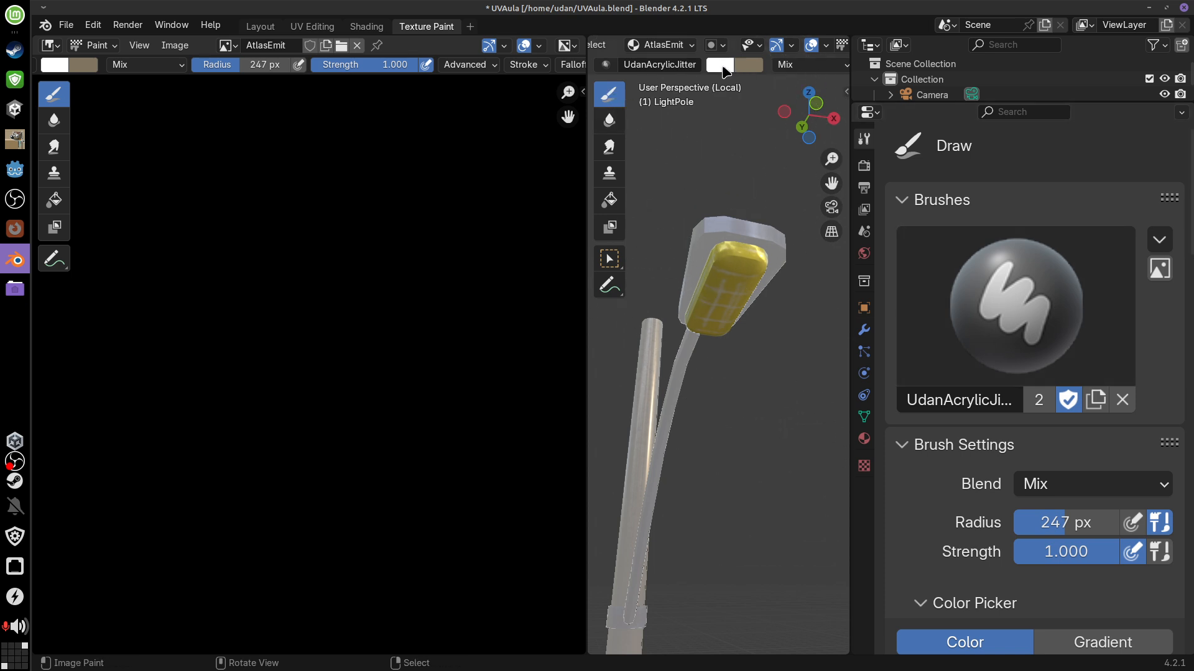
left_click(723, 66)
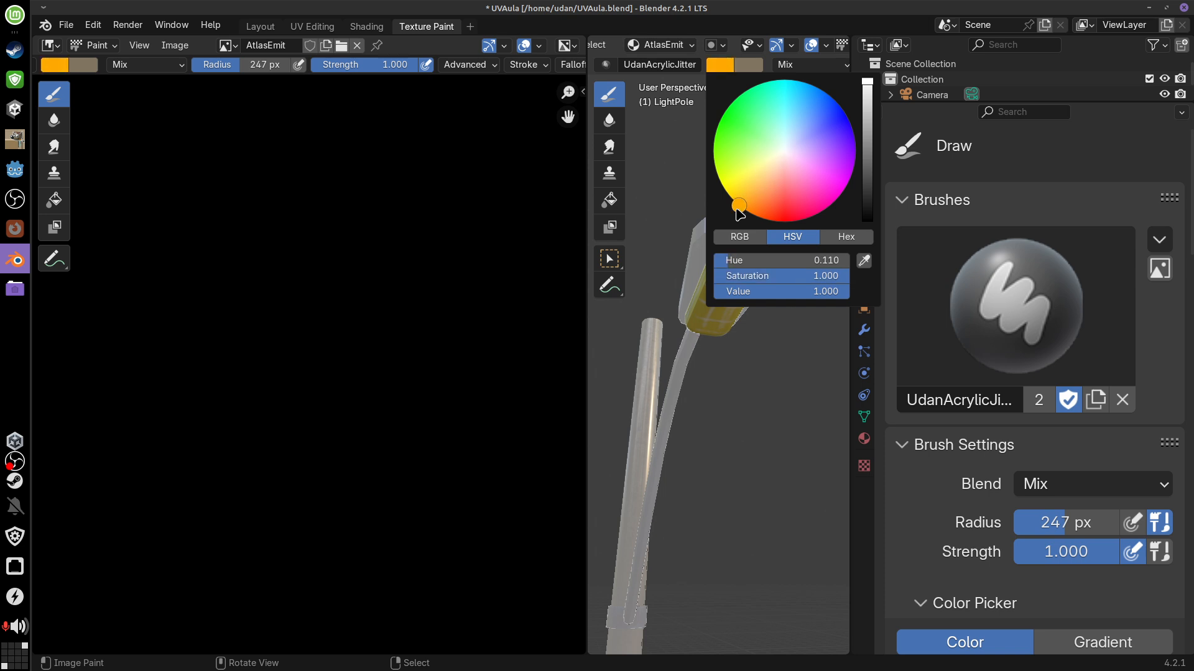
middle_click_drag(758, 357, 743, 286)
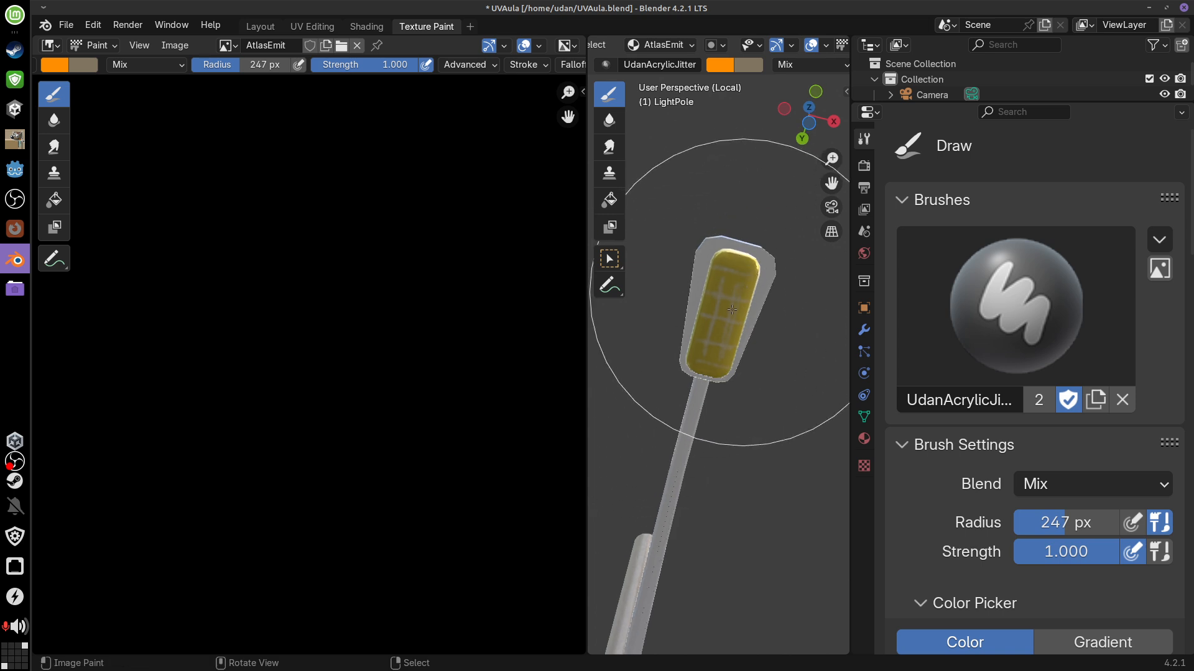
left_click_drag(732, 310, 784, 414)
Switch to the TexDraw brush and set its colour to a light yellow-orange at full brightness
left_click(1080, 371)
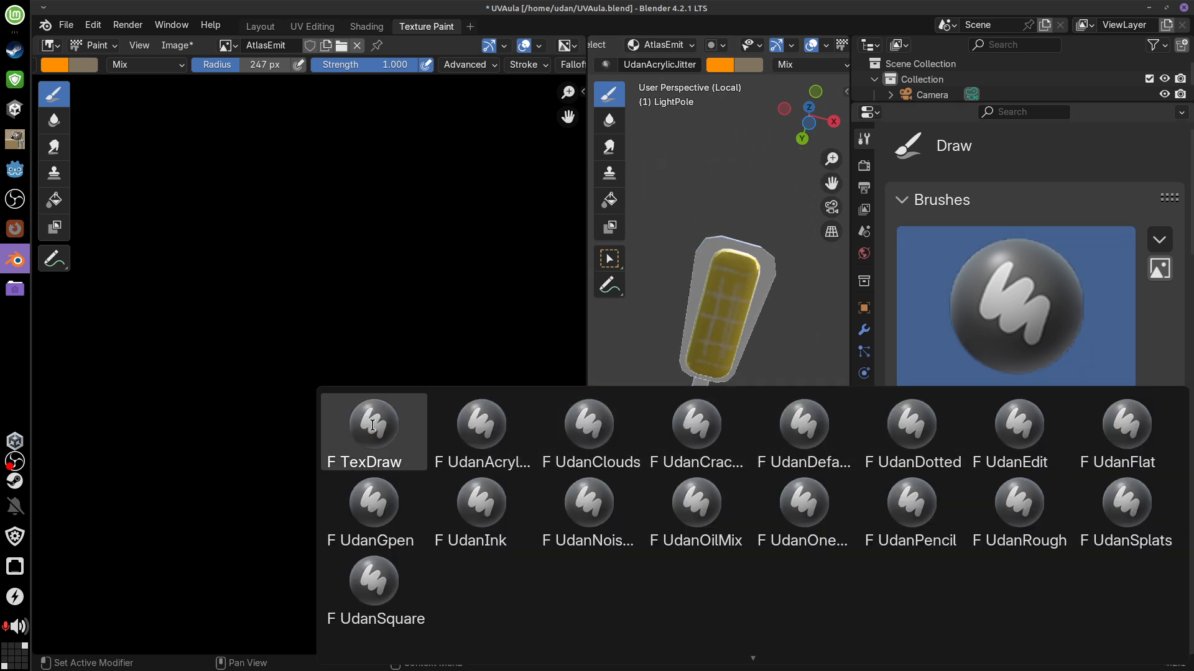
left_click(373, 433)
left_click(702, 66)
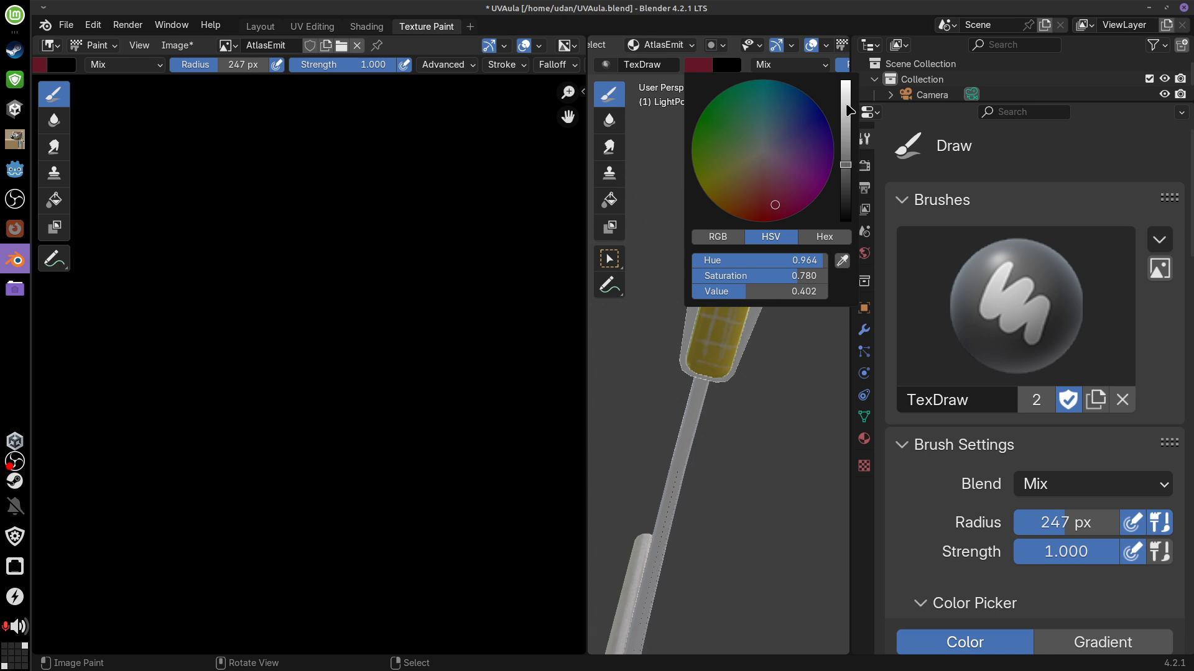
left_click_drag(844, 138, 845, 58)
left_click_drag(777, 190, 730, 194)
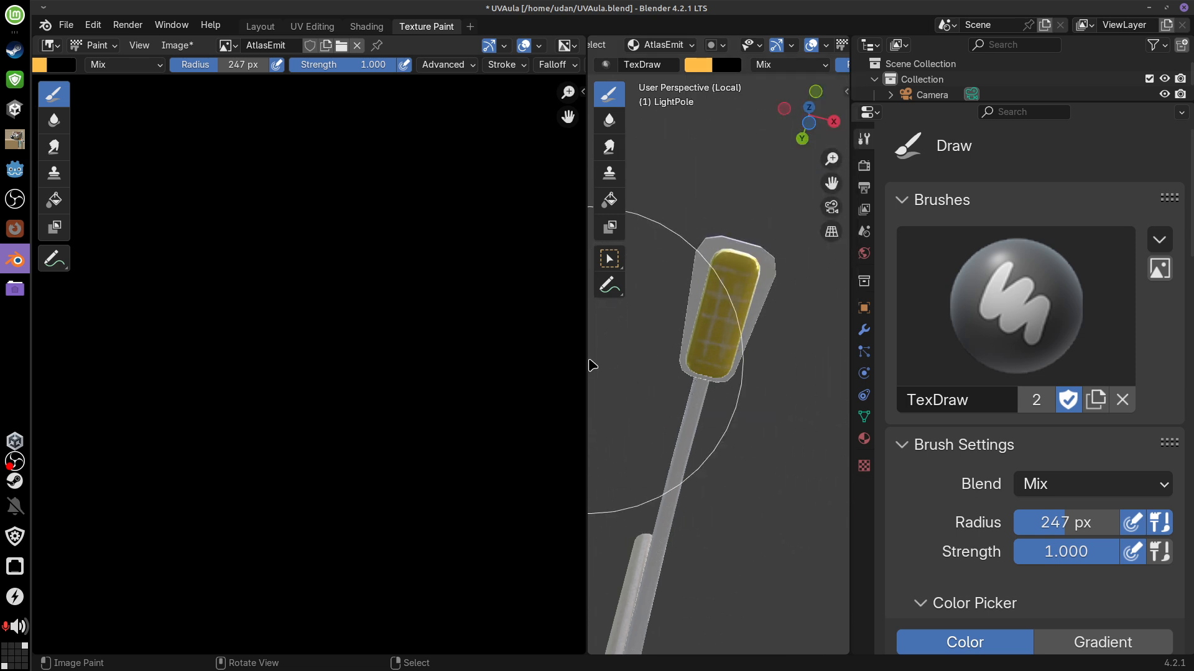
Widen the 3D viewport and bring the LightPole's UV layout into view in the image editor
left_click_drag(586, 359, 496, 359)
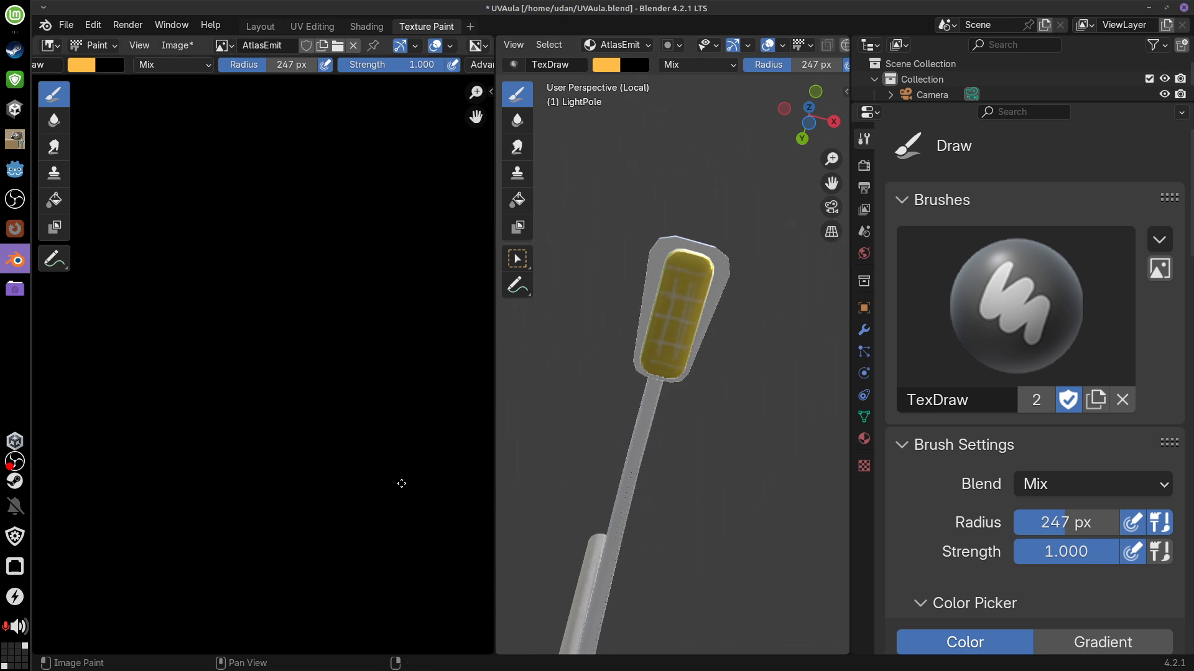
scroll(332, 319, "down", 6)
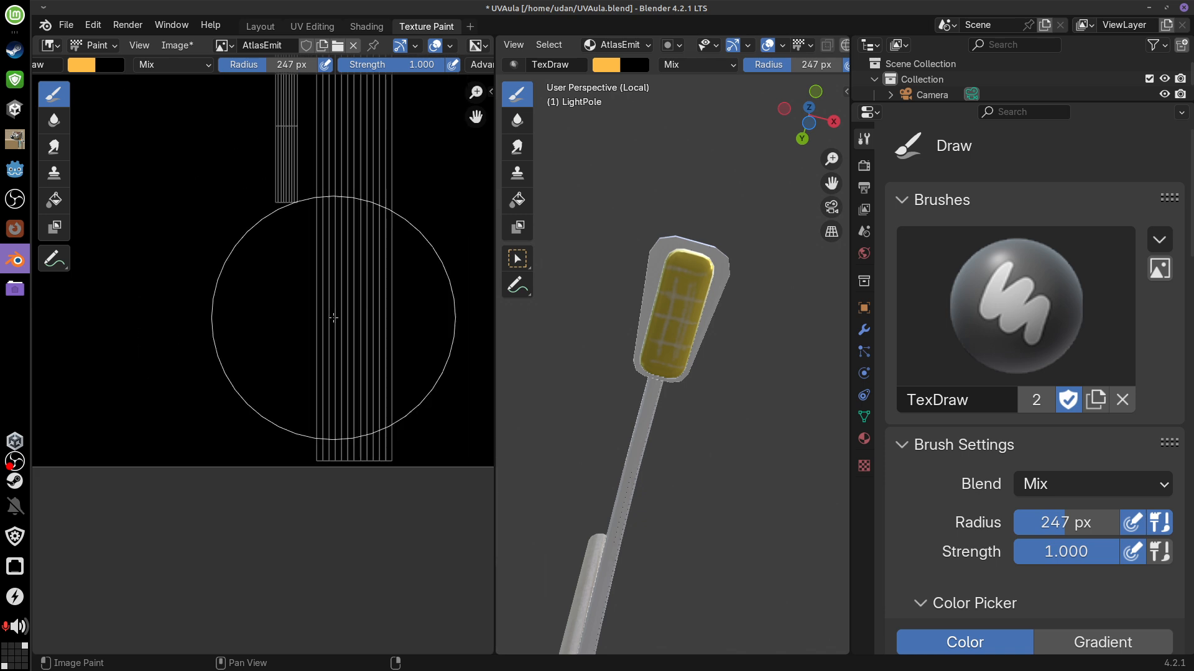
middle_click_drag(262, 299, 273, 455)
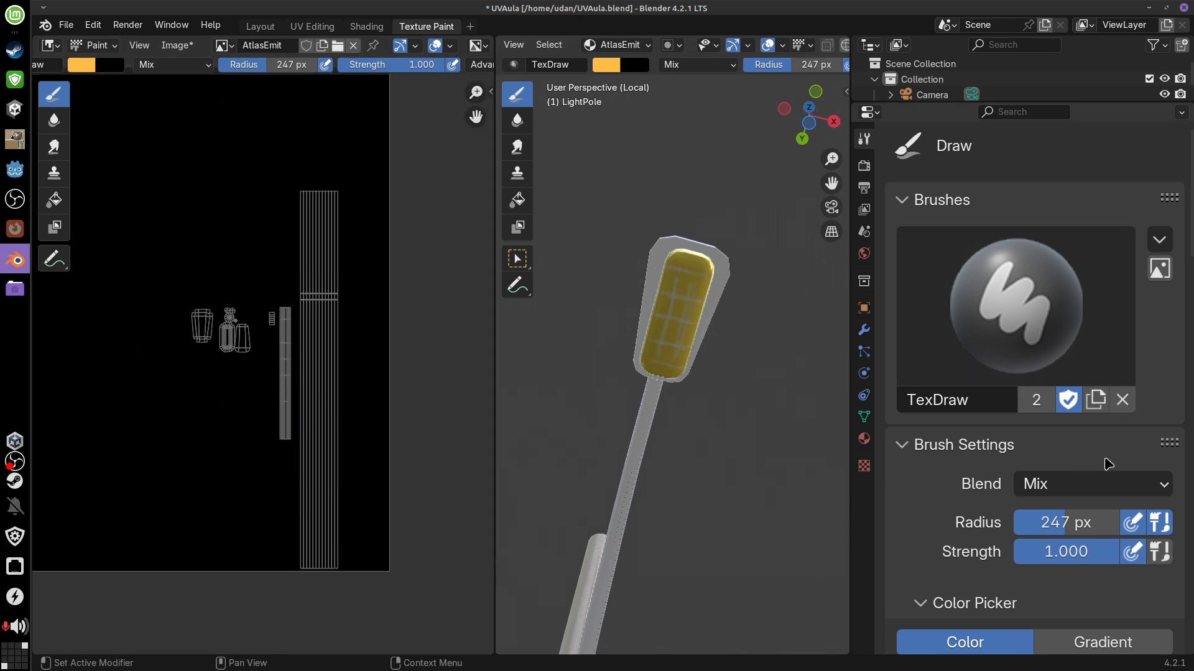
scroll(802, 66, "down", 5)
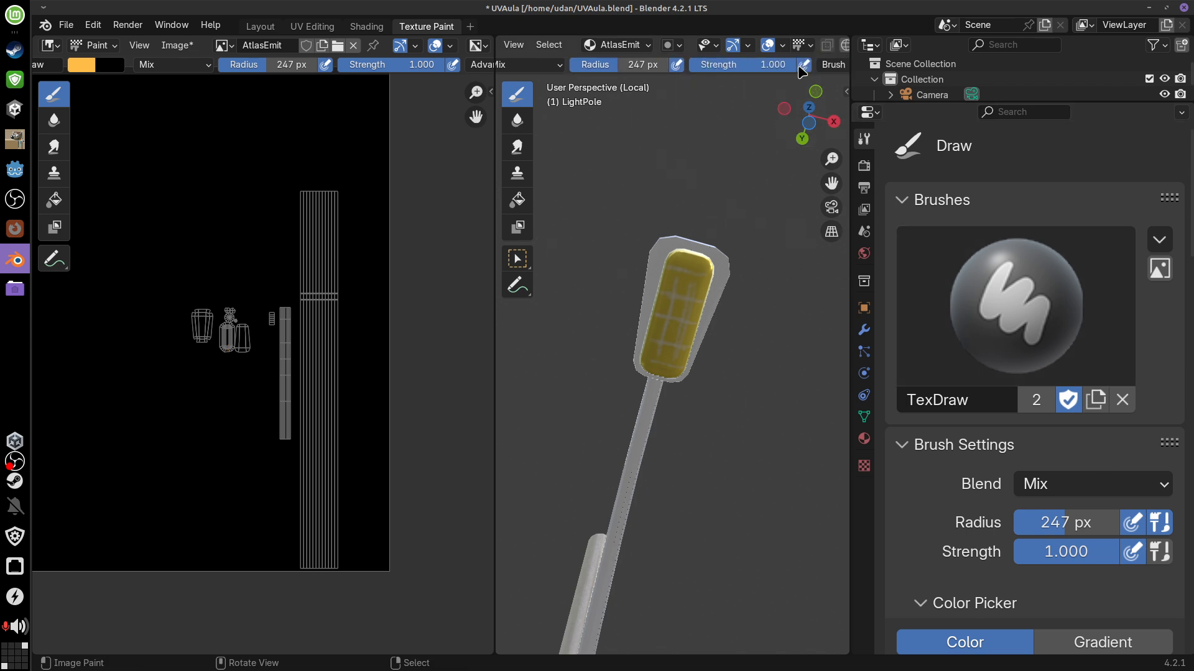
middle_click_drag(661, 97, 687, 96)
middle_click_drag(726, 289, 712, 277)
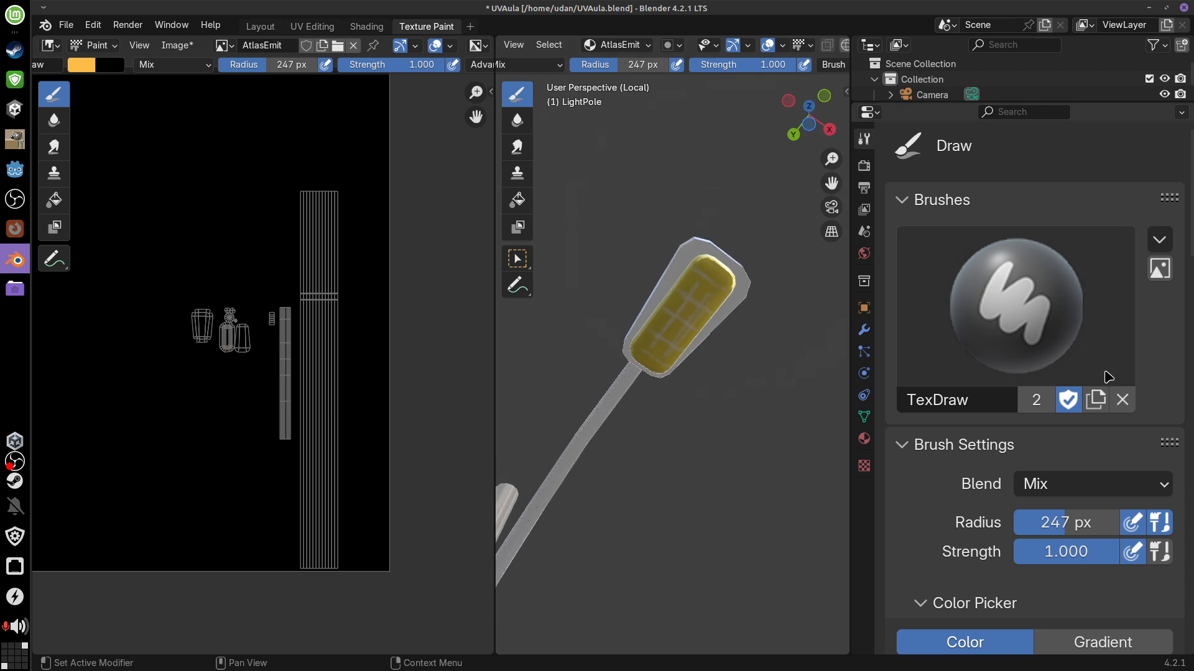
Set the TexDraw brush's stroke spacing to 10% and its jitter to 0
mouse_move(1190, 251)
left_mouse_down()
mouse_move(1176, 497)
mouse_move(1180, 431)
left_mouse_up()
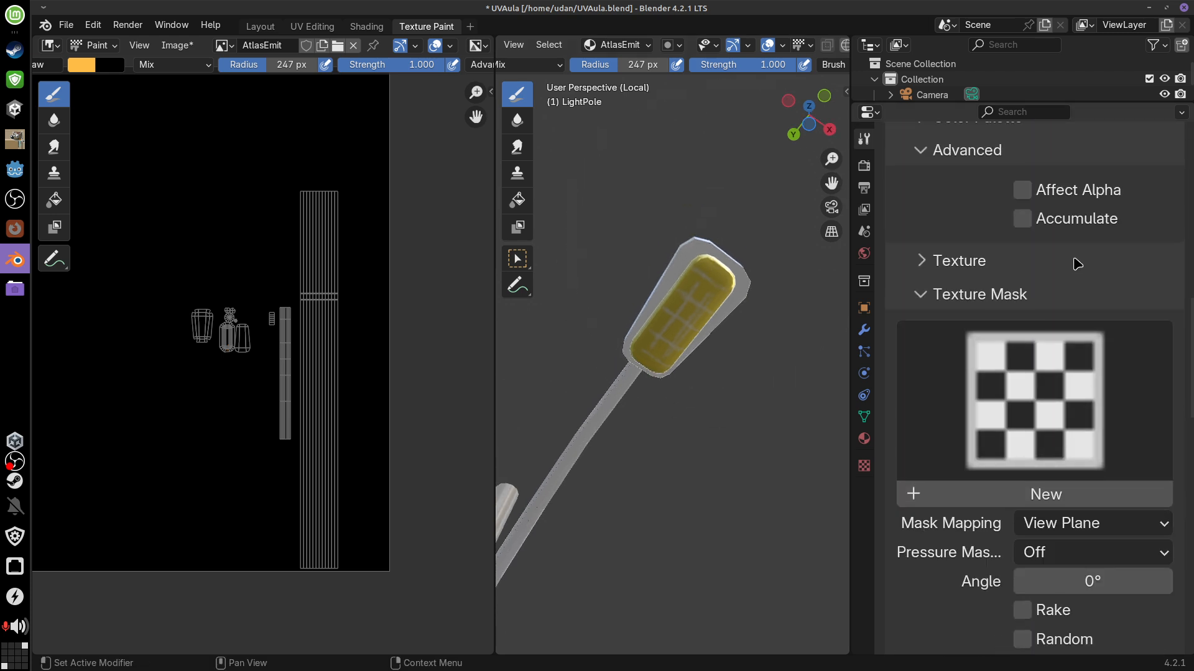
left_click_drag(1191, 311, 1188, 463)
left_click_drag(1082, 425, 1073, 426)
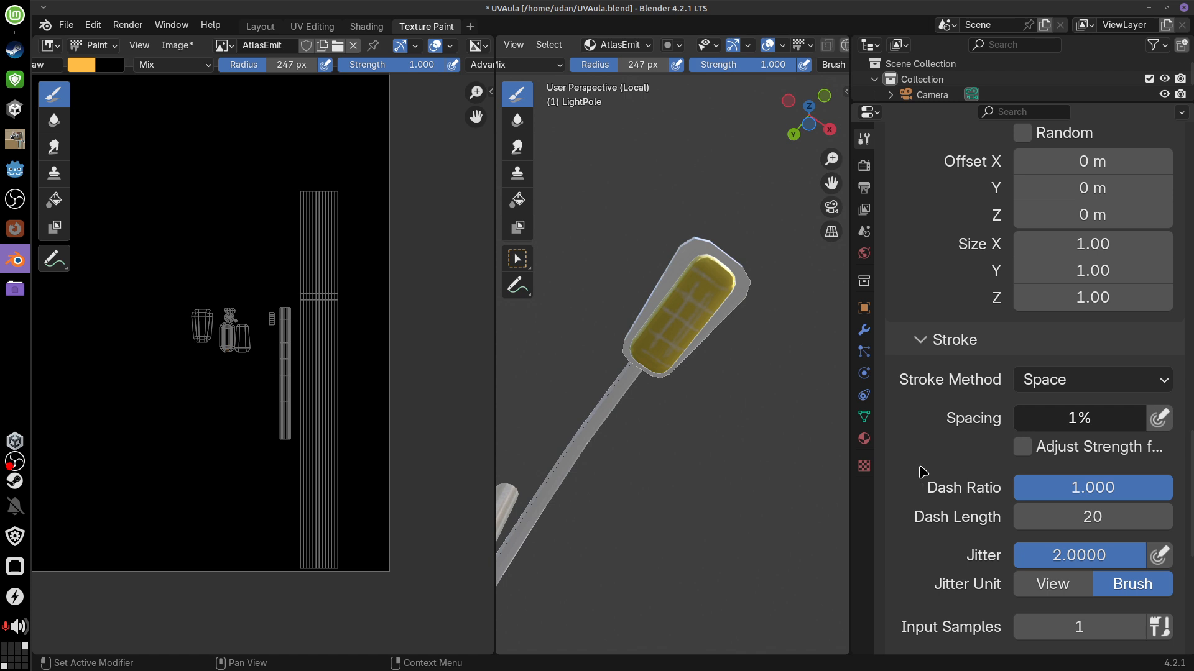
left_click(1076, 429)
type("10")
key("Return")
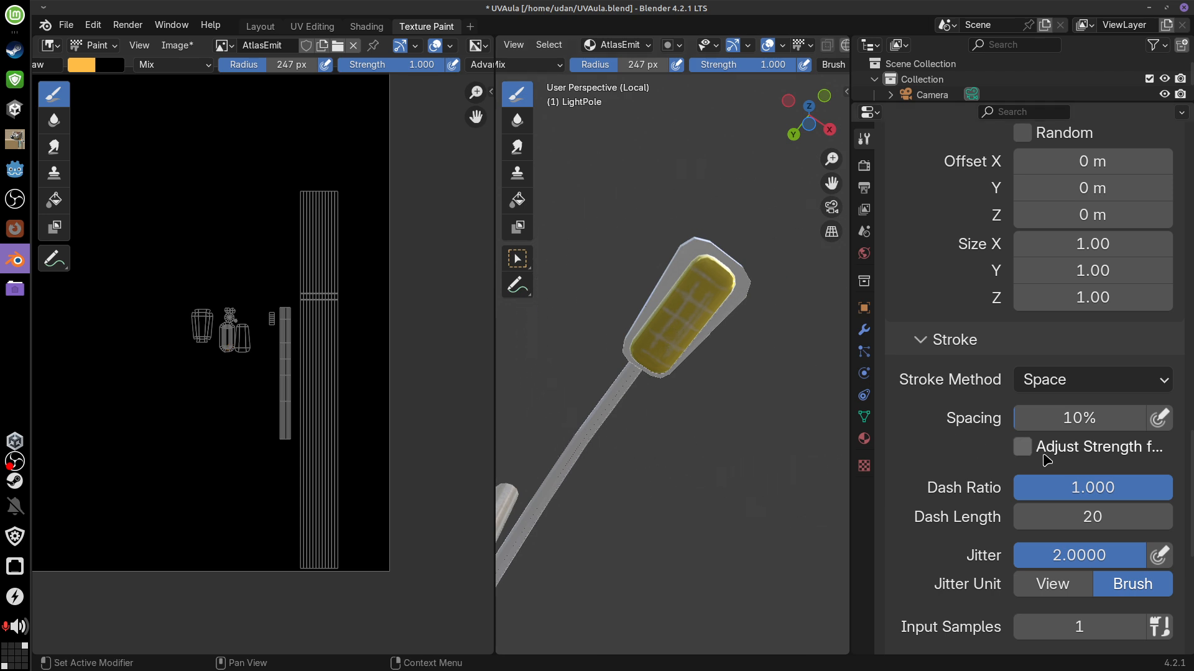
left_click_drag(1135, 558, 1016, 557)
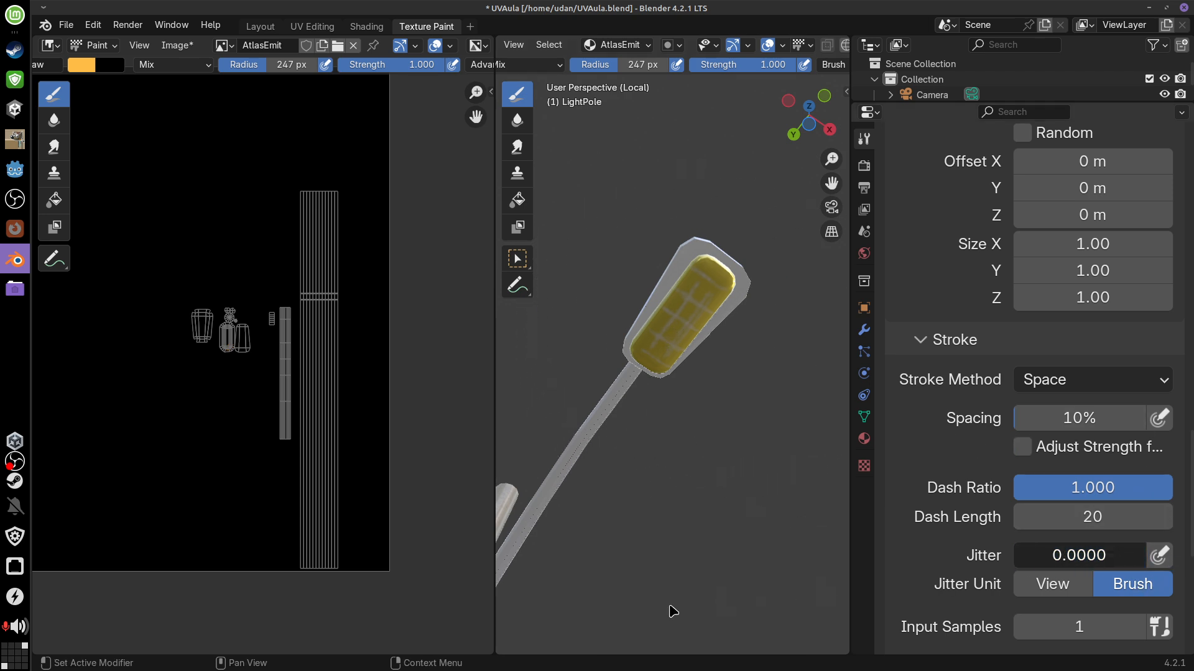
Try a light-orange stroke on the lamp's lens and clear the AtlasEmit texture by filling it with black
middle_click_drag(677, 356, 728, 317)
scroll(728, 317, "up", 3)
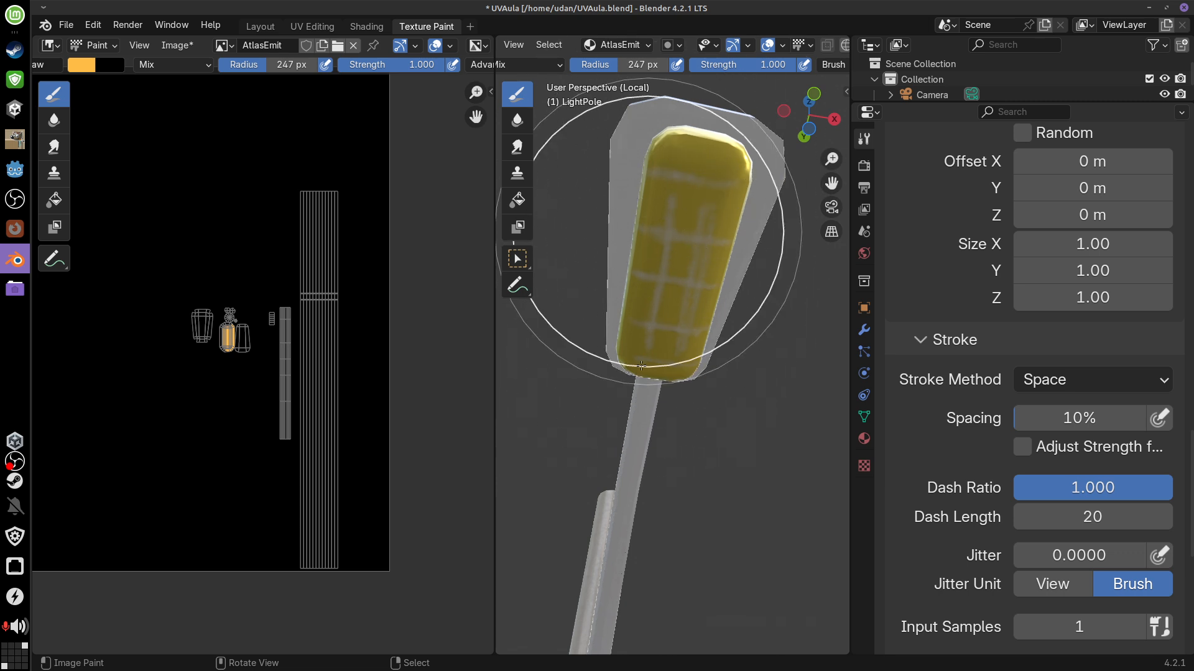
left_click(517, 200)
scroll(656, 50, "up", 3)
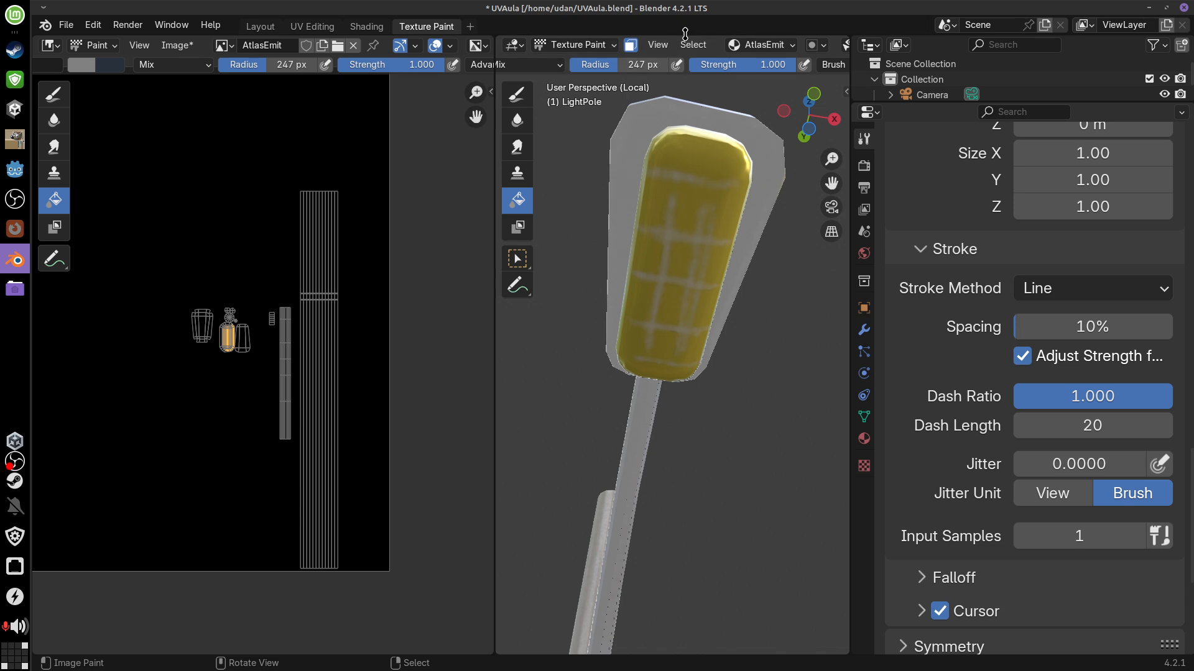
scroll(684, 64, "up", 5)
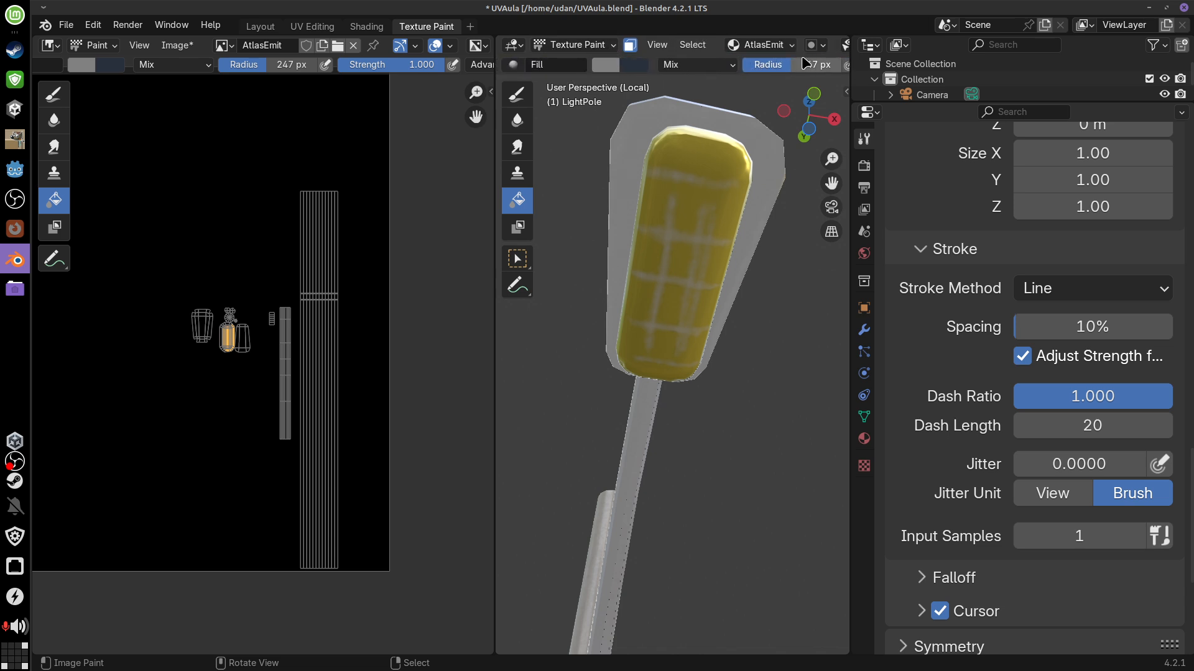
left_click(603, 66)
left_click_drag(751, 147, 753, 286)
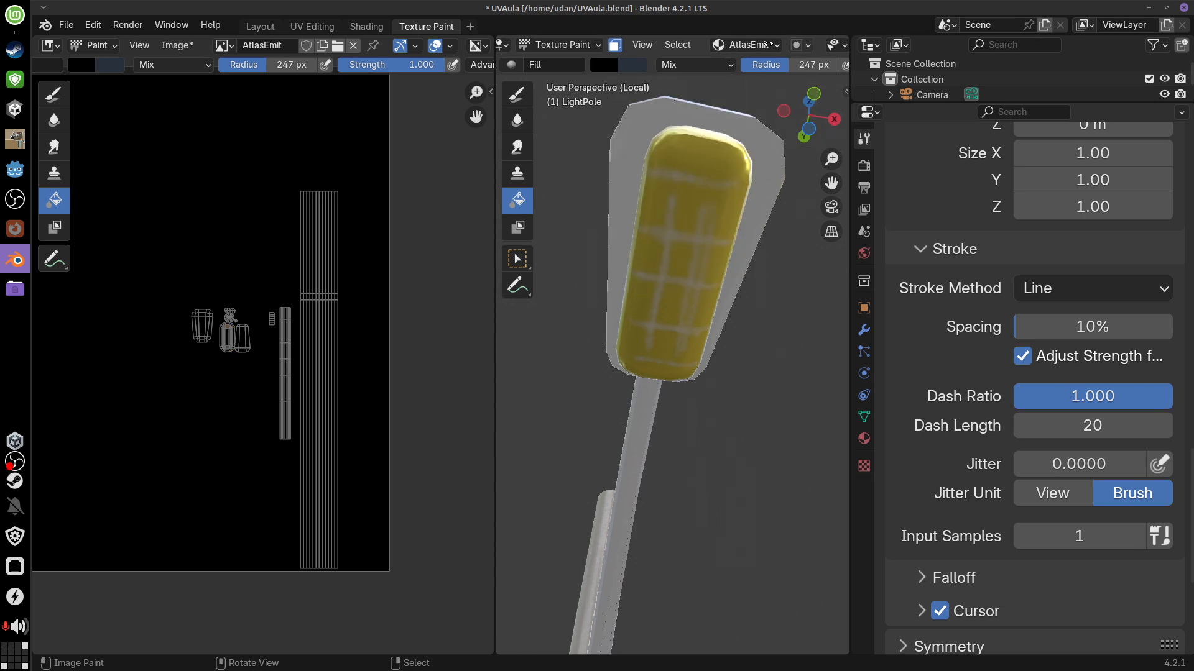
middle_click_drag(768, 45, 563, 57)
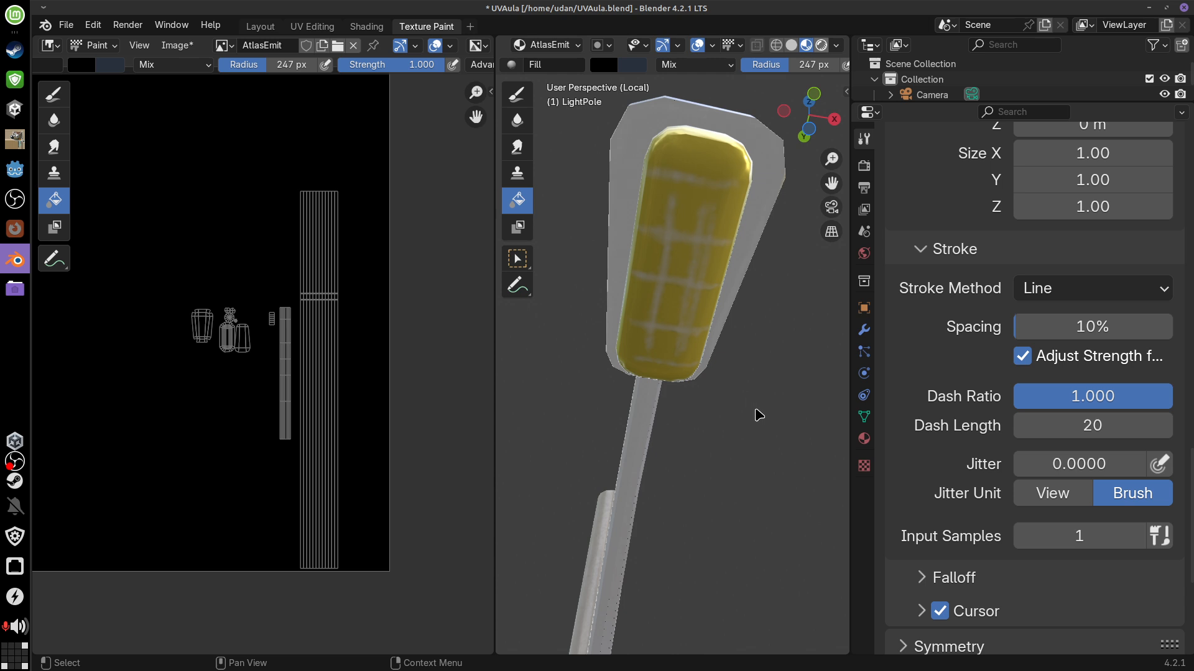
Paint the whole lamp lens light yellow-orange with the Draw brush in Solid shading, and return the viewport to Rendered shading
left_click(521, 100)
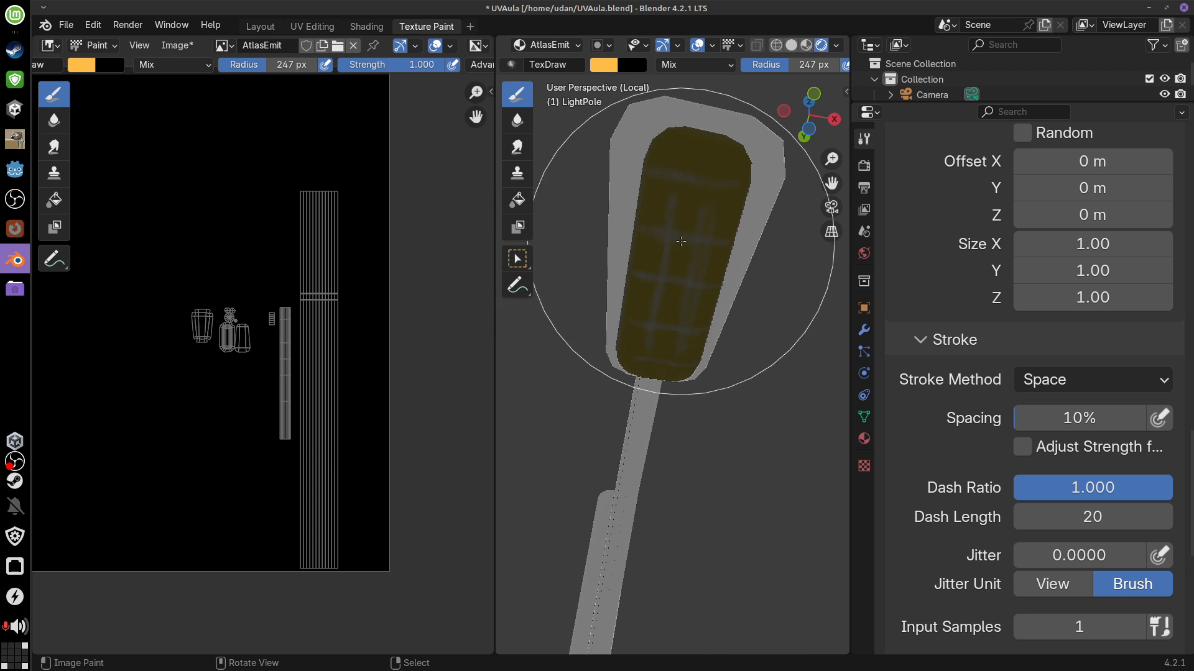
left_click(792, 47)
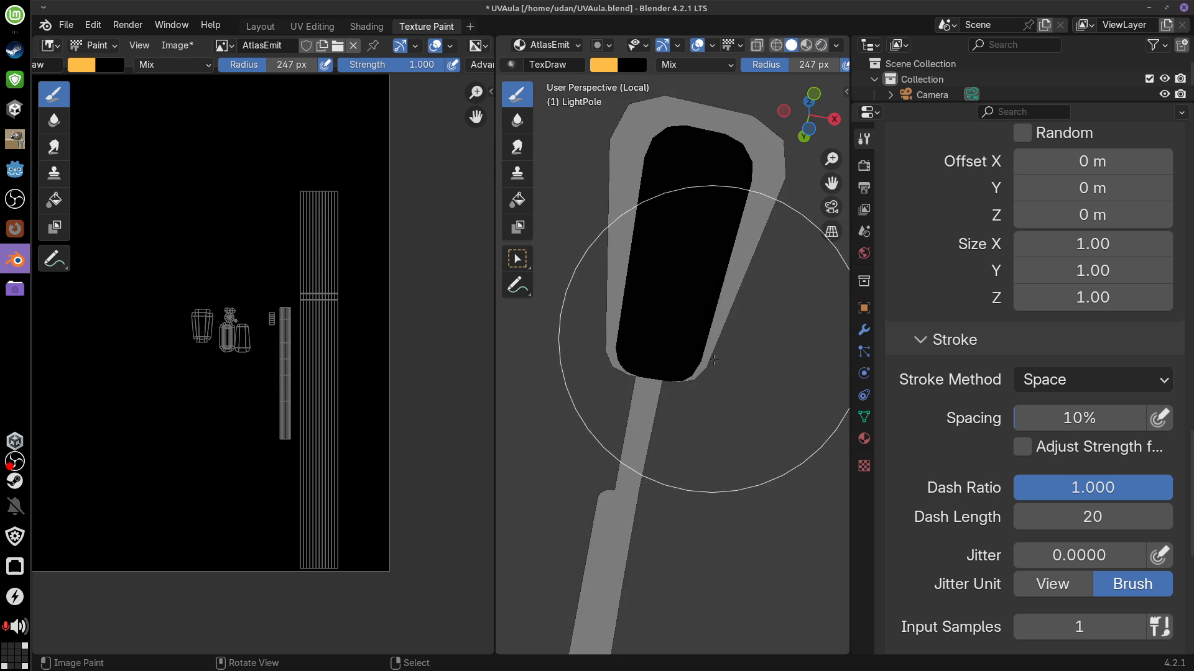
mouse_move(706, 171)
left_mouse_down()
mouse_move(678, 298)
mouse_move(745, 183)
mouse_move(640, 253)
mouse_move(688, 232)
mouse_move(677, 400)
left_mouse_up()
middle_click_drag(677, 400, 739, 240)
mouse_move(614, 393)
left_mouse_down()
mouse_move(647, 412)
mouse_move(675, 399)
left_mouse_up()
middle_click_drag(715, 264, 687, 351)
left_click(821, 46)
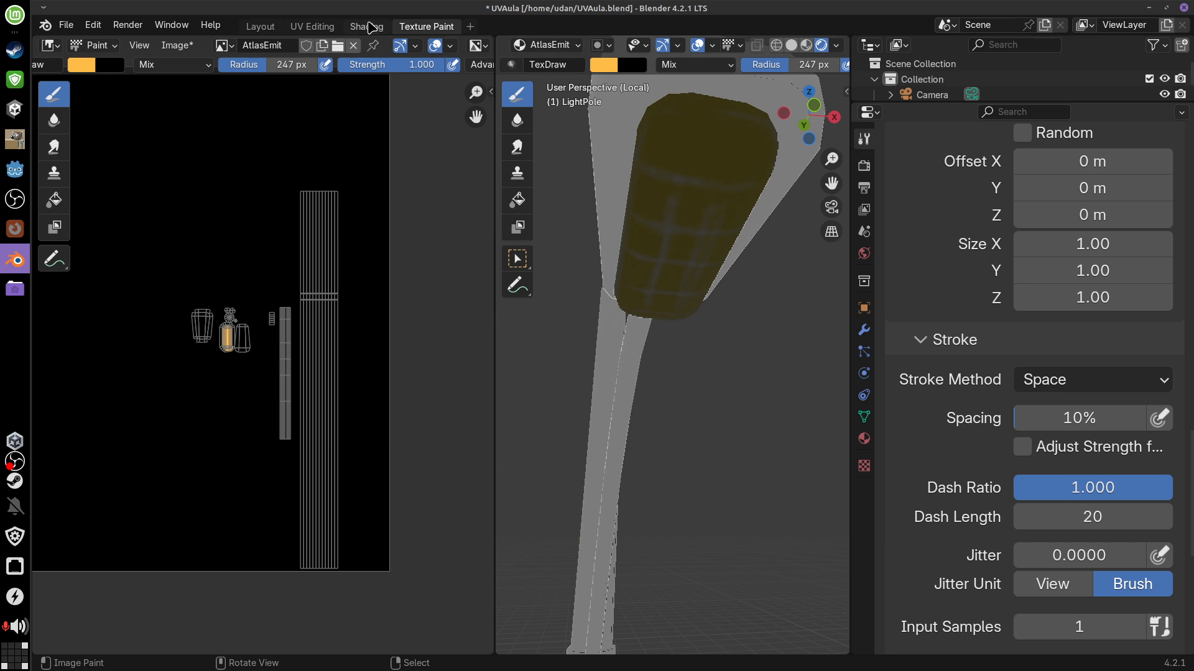
In the Shading workspace, set the Atlas material's Emission Strength to 1 and move the AtlasEmit node slightly closer to the shader
left_click(367, 26)
middle_click_drag(748, 557, 564, 545)
middle_click_drag(811, 591, 777, 604)
middle_click_drag(746, 226, 738, 228)
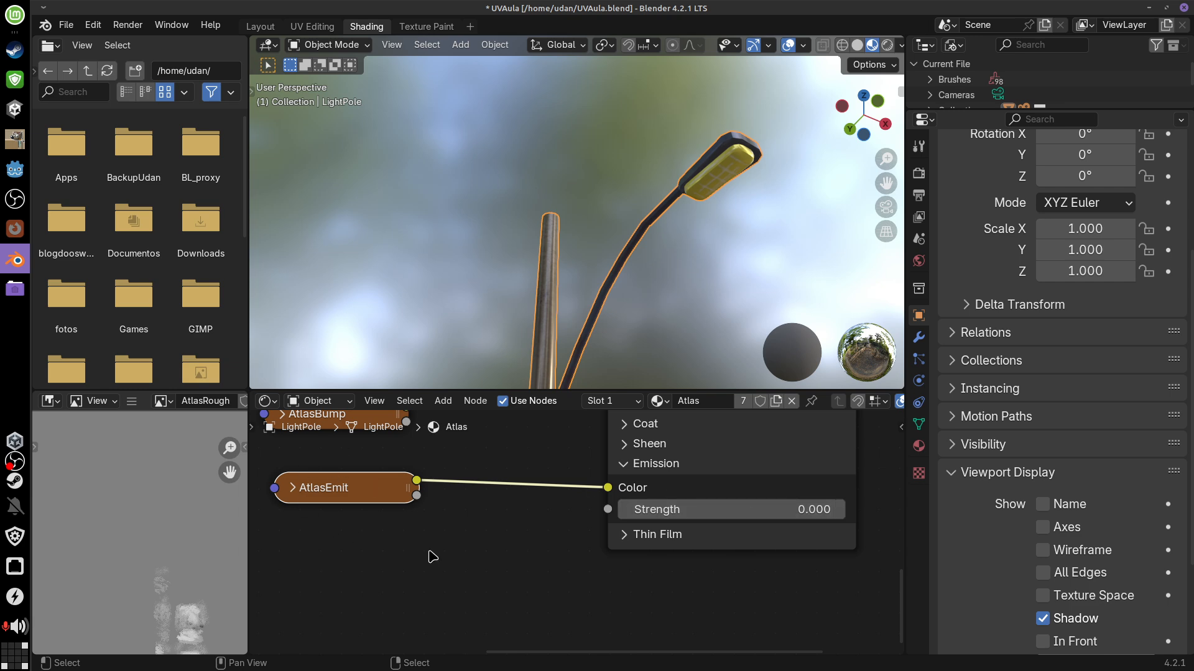
left_click(827, 511)
type("1")
key("Return")
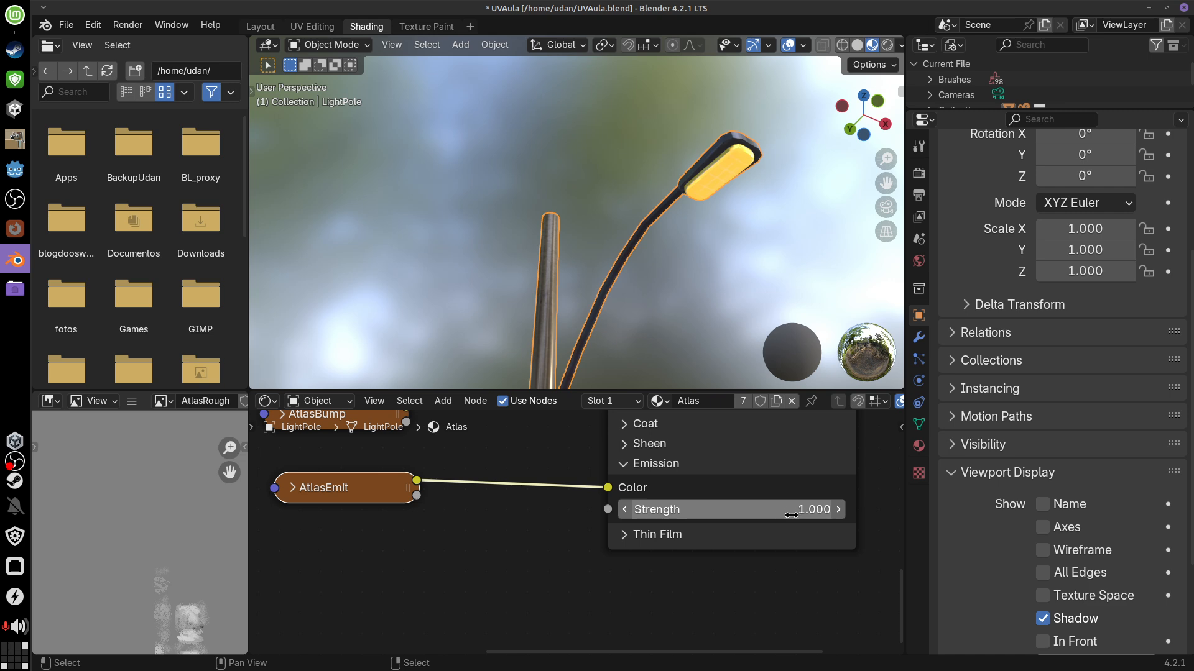
left_click_drag(608, 509, 545, 544)
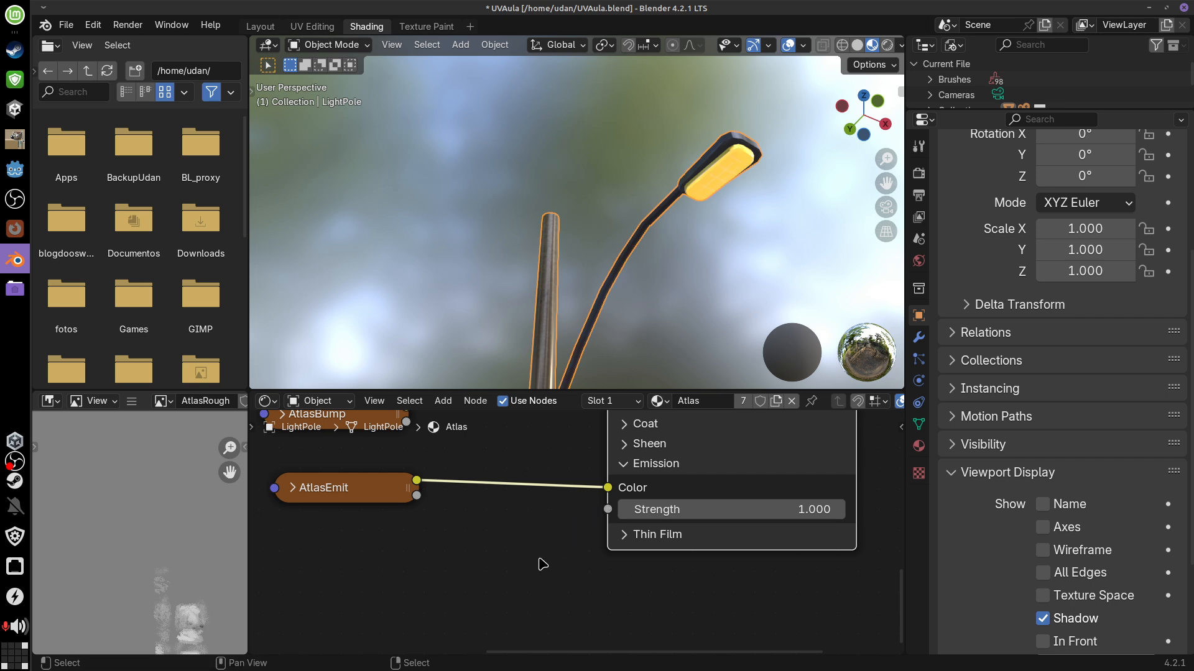
left_click_drag(350, 475, 406, 503)
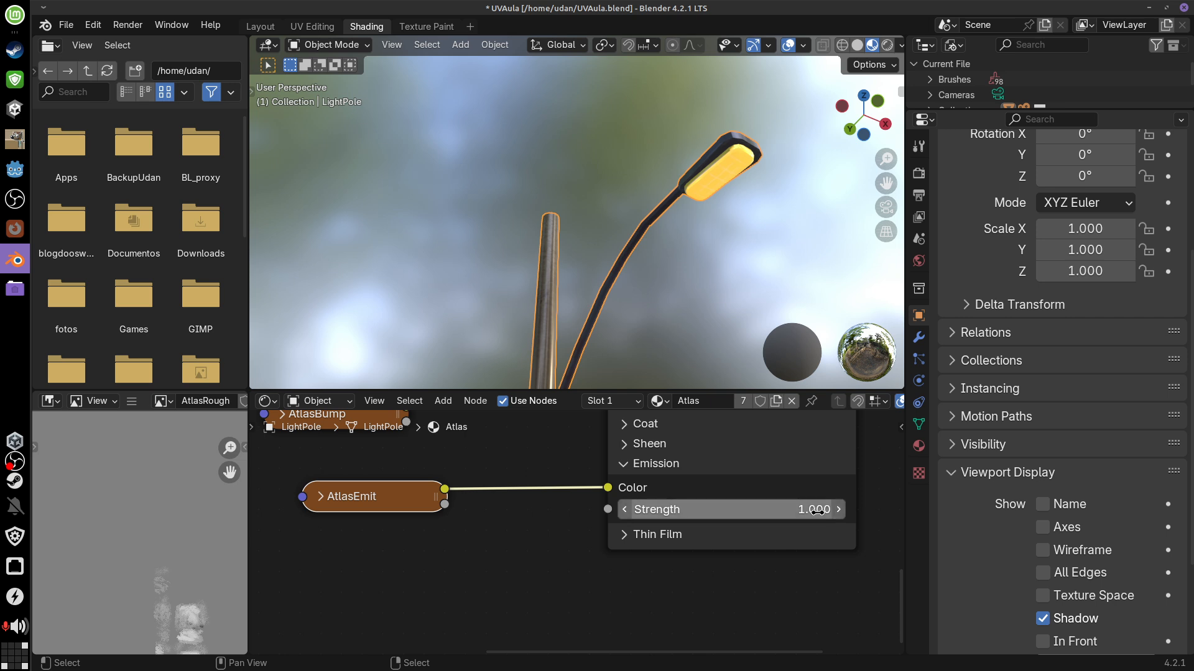
In the Texture Paint workspace, darken the brush colour to brown and paint over the lens to dim its glow
left_click(446, 27)
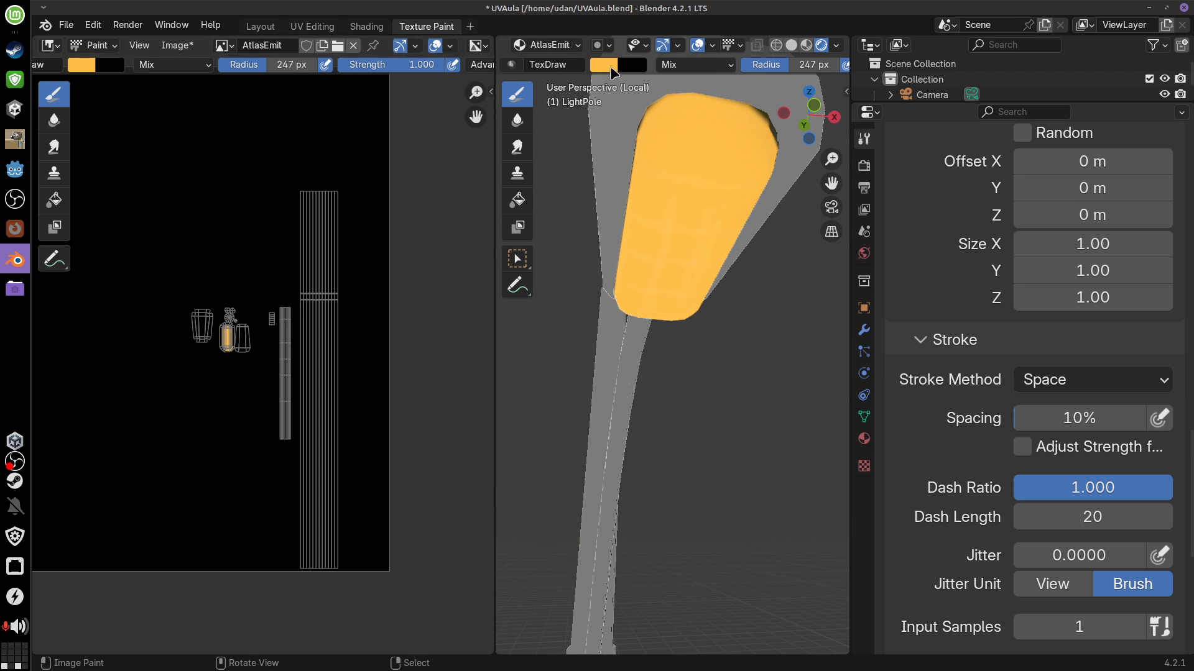
left_click(606, 64)
left_click_drag(751, 83, 751, 142)
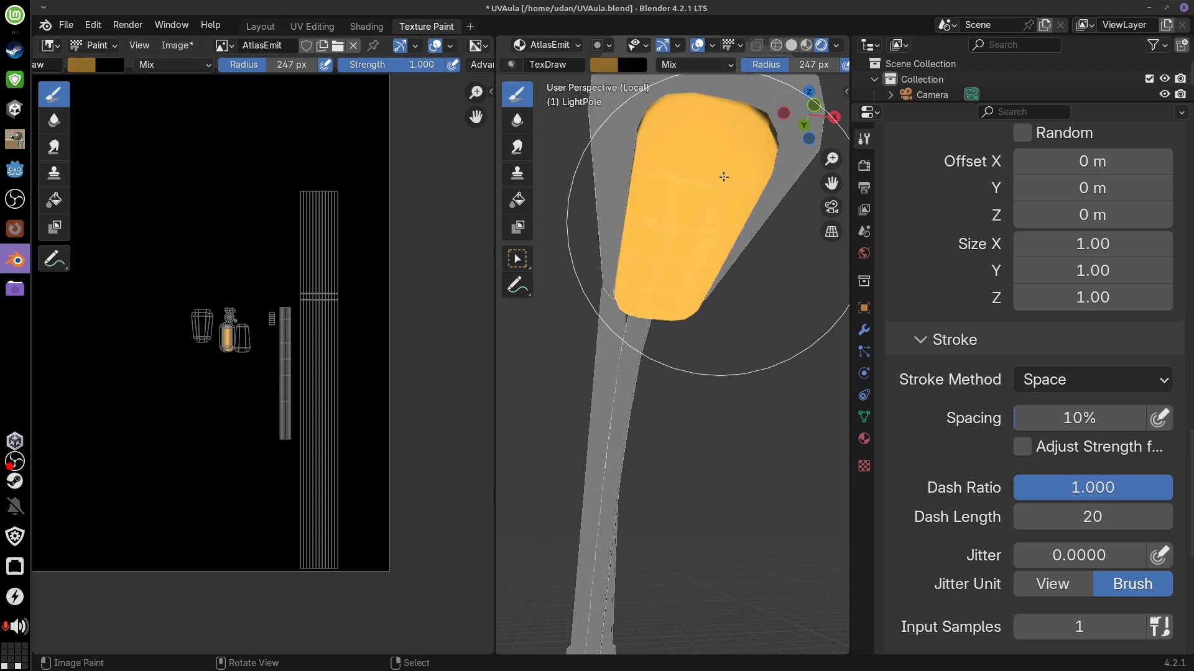
mouse_move(715, 186)
left_mouse_down()
mouse_move(687, 115)
mouse_move(746, 203)
mouse_move(693, 125)
left_mouse_up()
left_click_drag(606, 65, 608, 68)
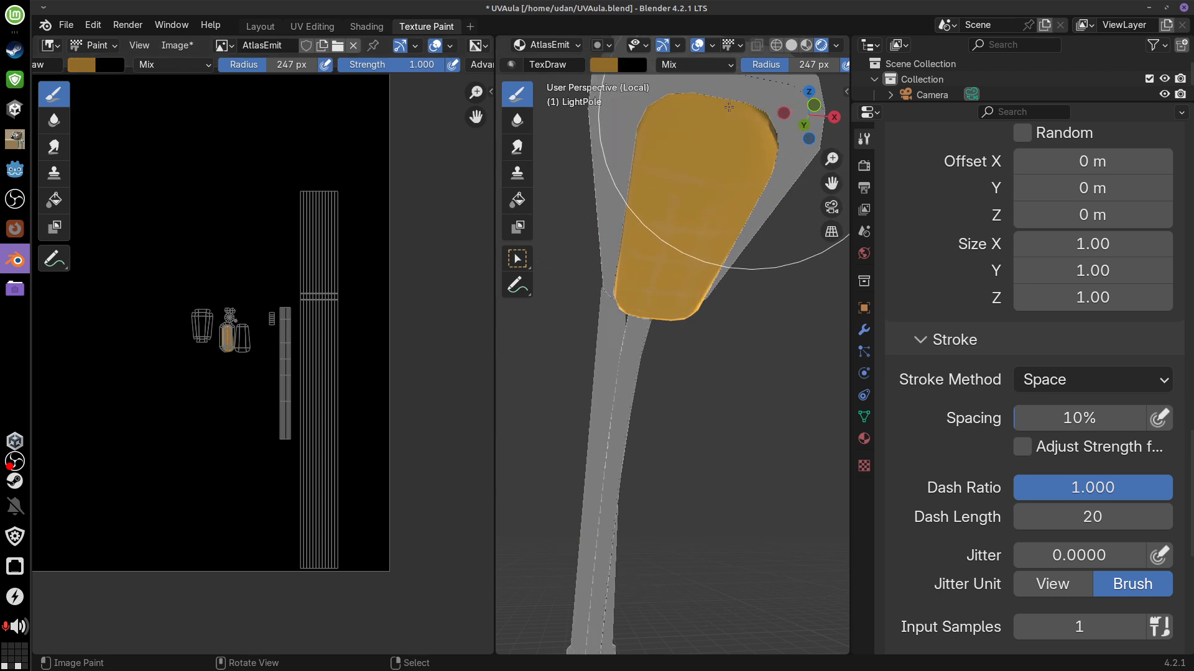
Set the brush colour to black, paint out the lens's emission, and compare it in Material Preview and Rendered shading
left_click(604, 64)
left_click_drag(751, 142, 751, 248)
mouse_move(684, 329)
left_mouse_down()
mouse_move(663, 261)
mouse_move(759, 98)
mouse_move(726, 207)
left_mouse_up()
middle_click_drag(727, 207, 595, 173)
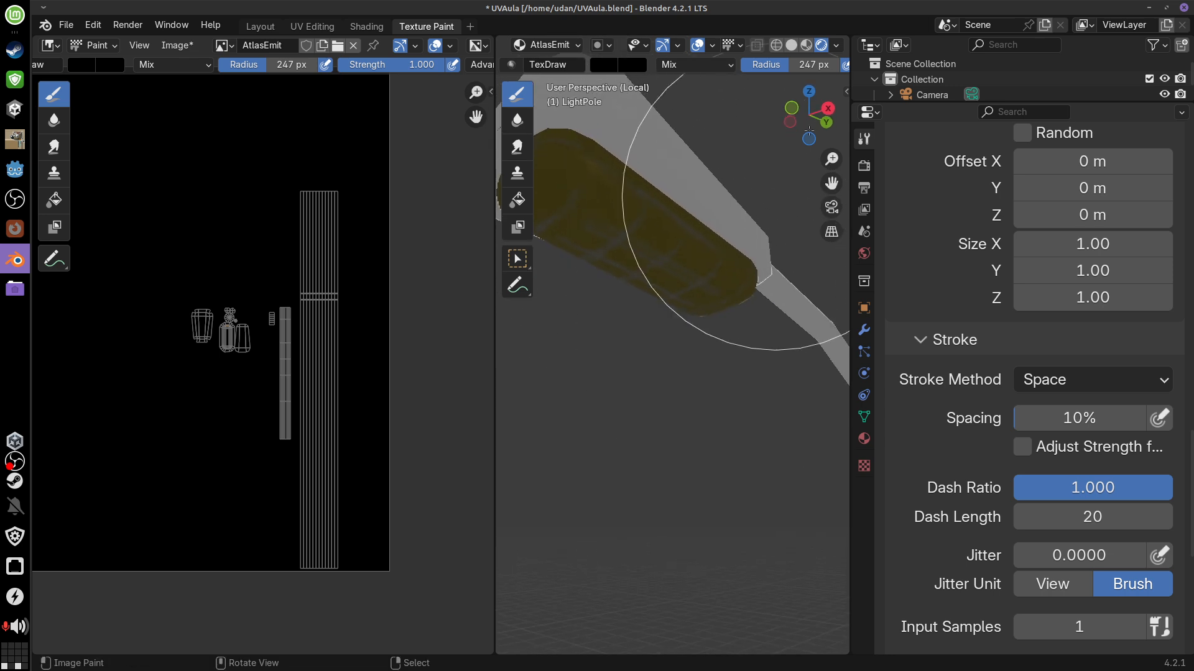
left_click(806, 45)
middle_click_drag(711, 325, 724, 301)
left_click(821, 45)
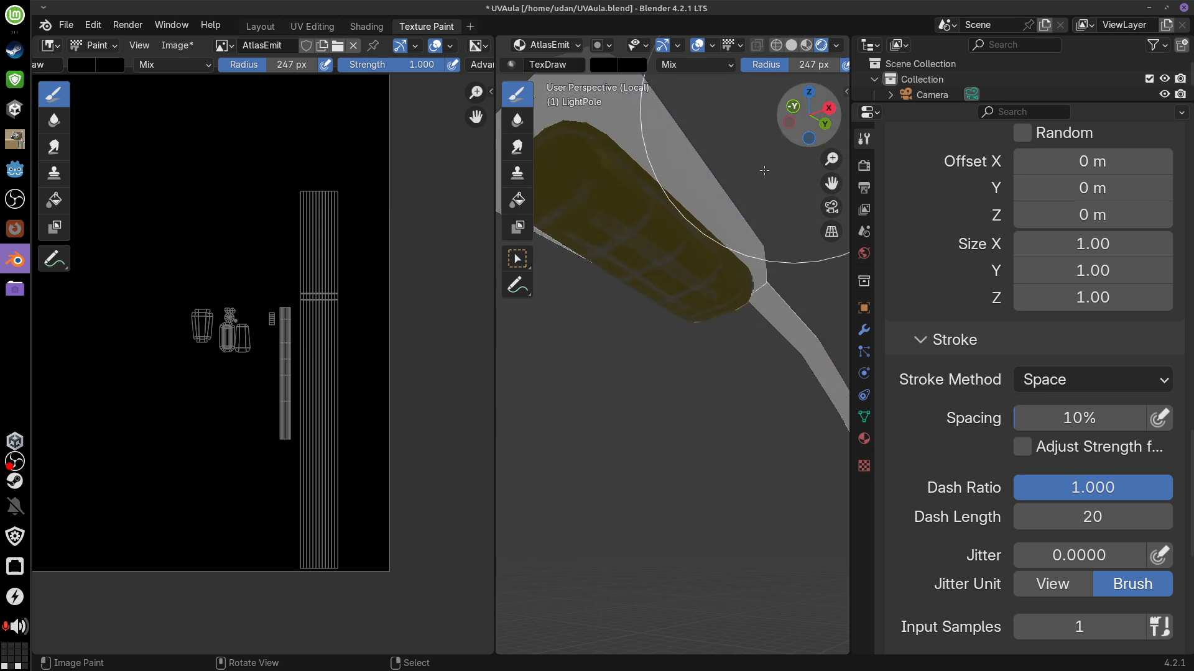
middle_click_drag(705, 243, 730, 225)
Set the brush to a deeper orange at full brightness and repaint the whole lamp lens
left_click(629, 64)
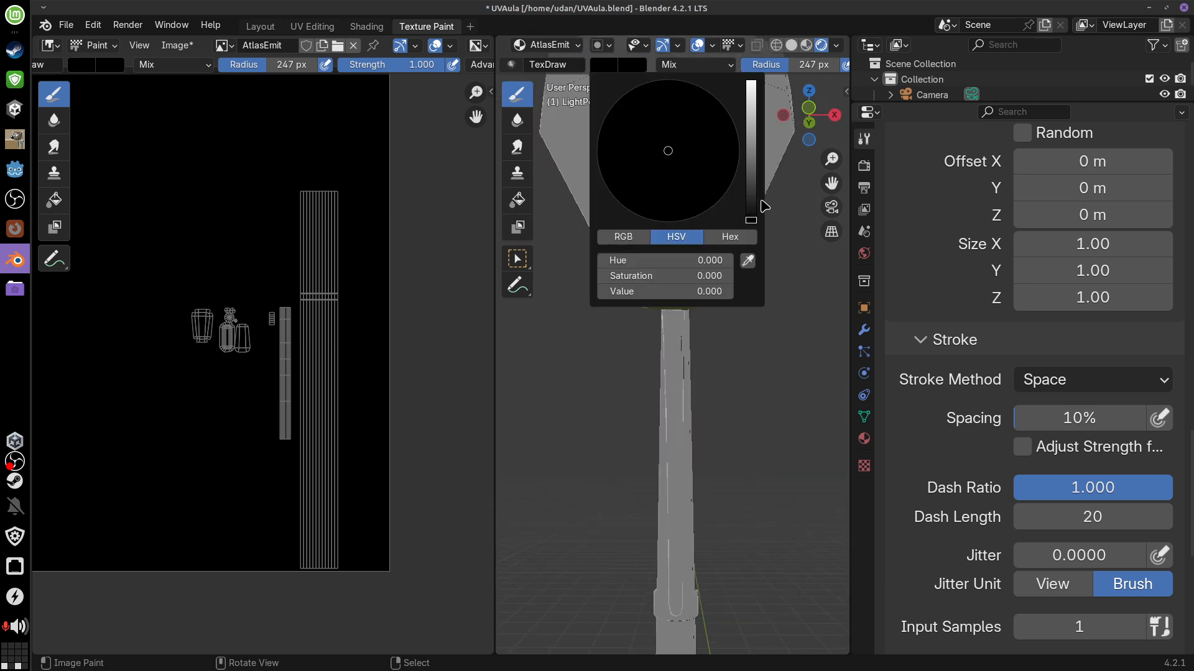
left_click_drag(761, 200, 749, 82)
mouse_move(660, 170)
left_mouse_down()
mouse_move(625, 212)
mouse_move(643, 197)
left_mouse_up()
mouse_move(725, 339)
middle_mouse_down()
mouse_move(775, 288)
mouse_move(749, 268)
middle_mouse_up()
mouse_move(667, 185)
left_mouse_down()
mouse_move(681, 167)
mouse_move(711, 225)
mouse_move(683, 320)
left_mouse_up()
middle_click_drag(687, 327, 697, 240)
mouse_move(694, 261)
left_mouse_down()
mouse_move(628, 460)
mouse_move(702, 396)
mouse_move(688, 341)
left_mouse_up()
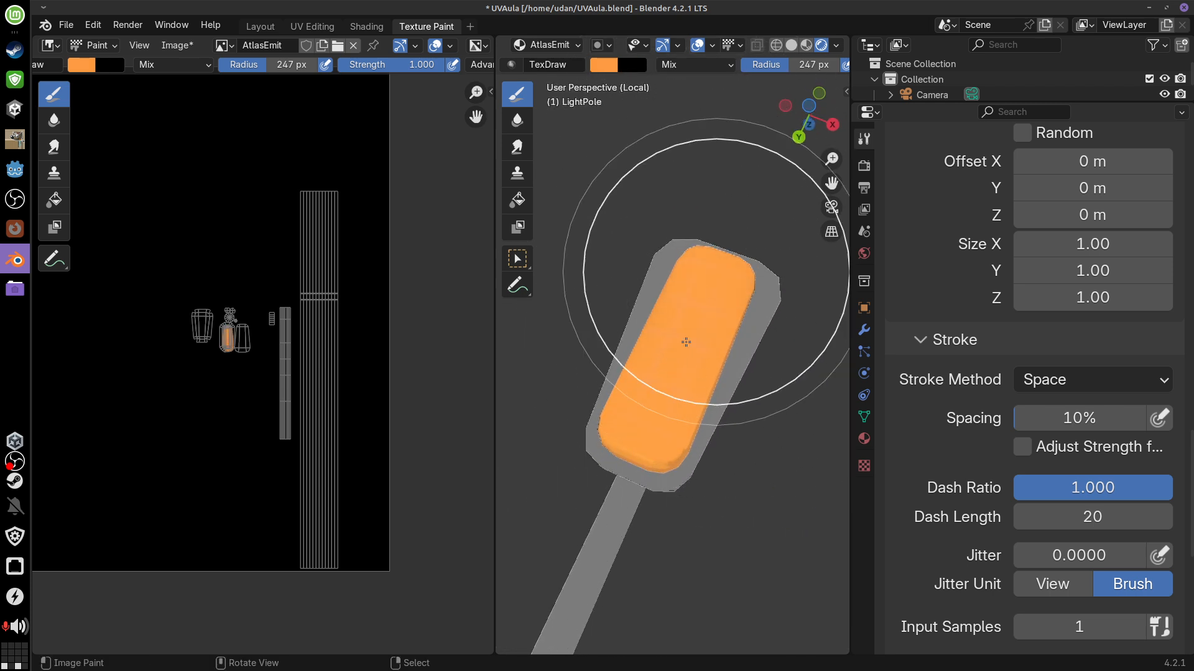
Examine the whole street lamp and its orange glowing lens from a distance and up close
mouse_move(688, 342)
middle_mouse_down()
mouse_move(632, 256)
mouse_move(669, 241)
mouse_move(688, 248)
mouse_move(653, 133)
mouse_move(666, 214)
mouse_move(893, 263)
middle_mouse_up()
key("KP_0")
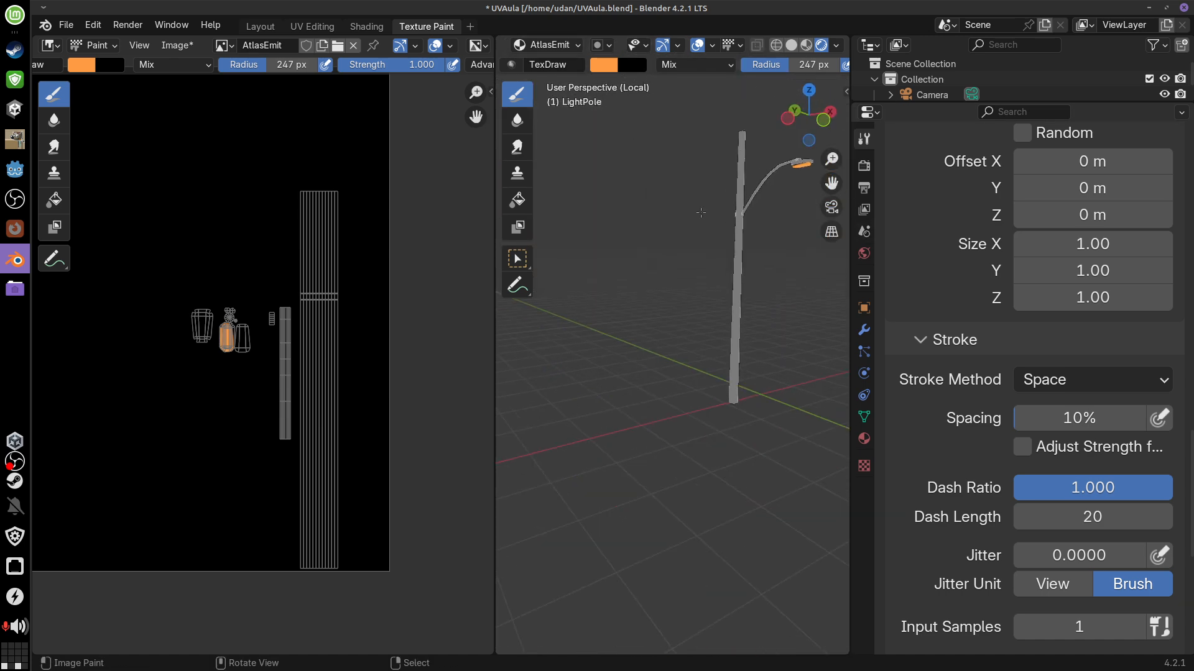
mouse_move(695, 279)
middle_mouse_down()
mouse_move(776, 252)
mouse_move(659, 311)
mouse_move(672, 342)
mouse_move(757, 360)
mouse_move(713, 330)
middle_mouse_up()
scroll(673, 354, "up", 6)
middle_click_drag(713, 330, 869, 385, "shift")
middle_click_drag(814, 378, 833, 417, "shift")
scroll(808, 418, "down", 2)
middle_click_drag(761, 360, 742, 319, "shift")
scroll(736, 326, "up", 1)
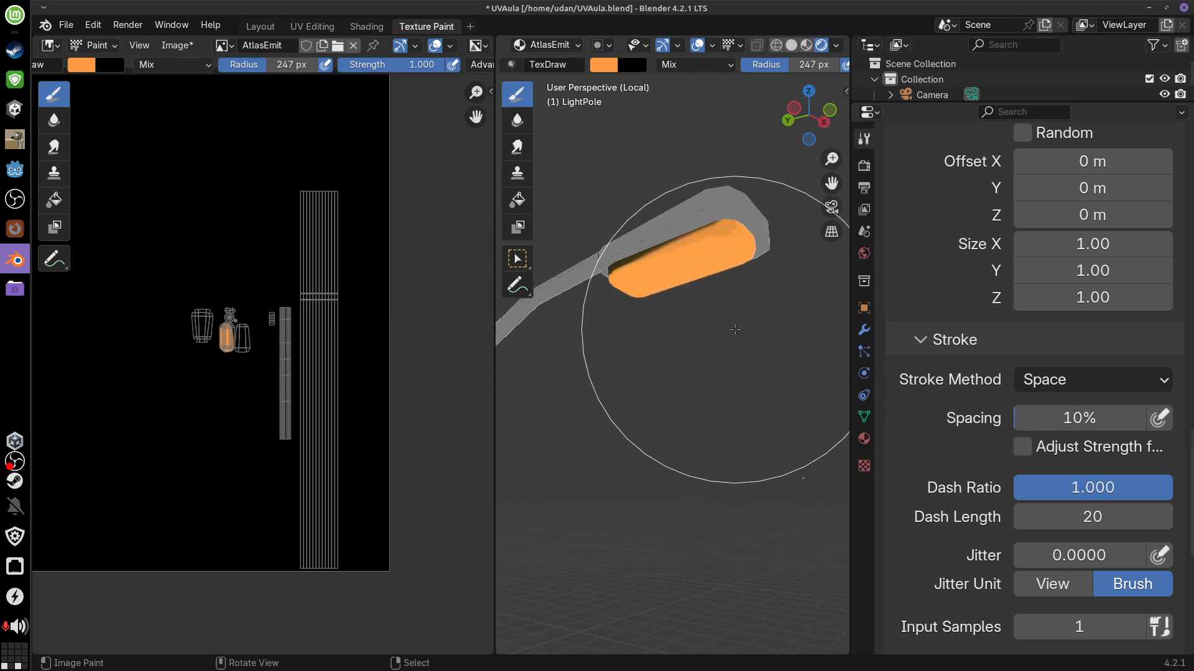
middle_click_drag(728, 330, 694, 308)
Enter Edit Mode on the LightPole and frame the selected lens face in the viewport
key("Tab")
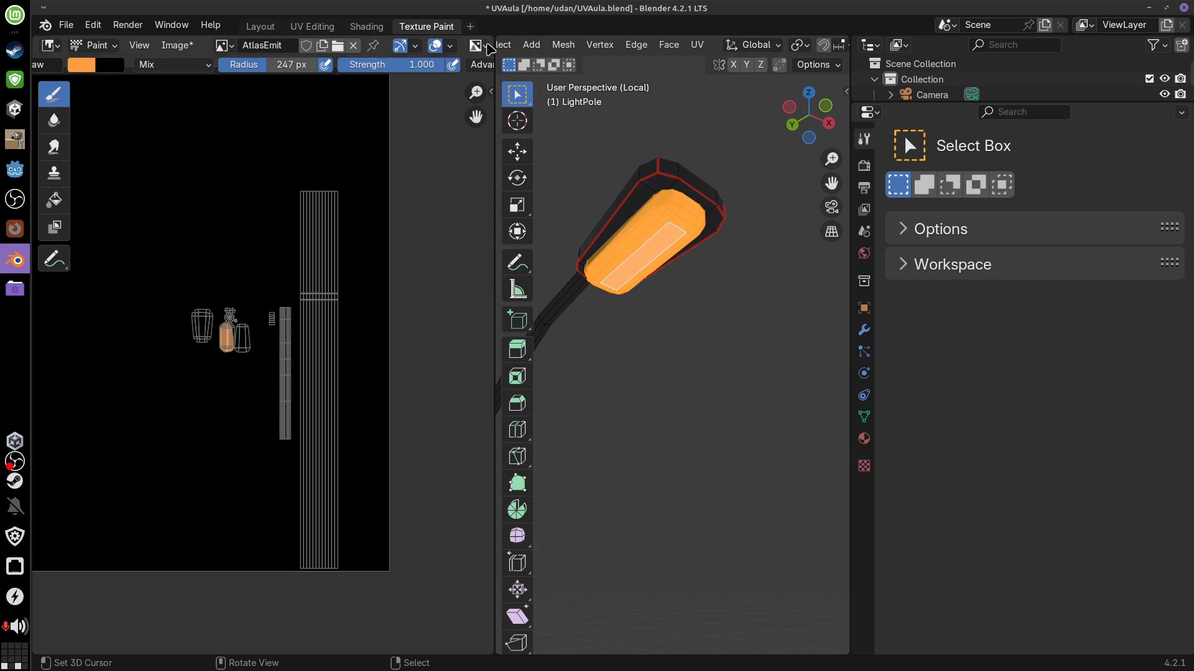
scroll(491, 49, "down", 6)
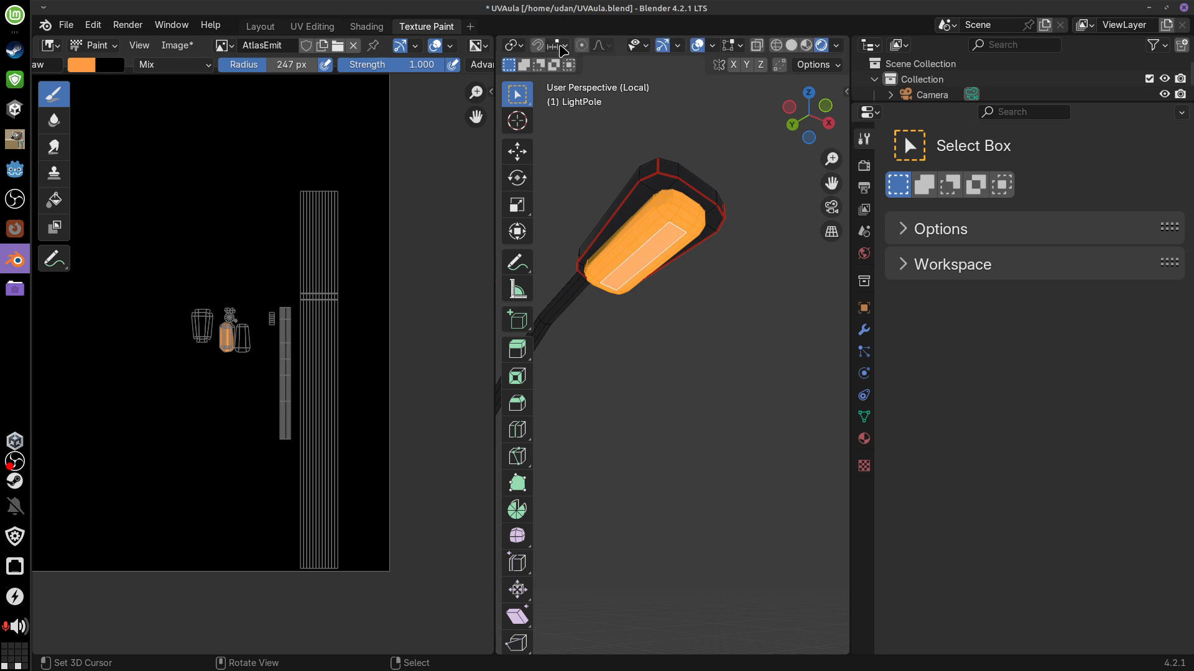
scroll(561, 49, "up", 6)
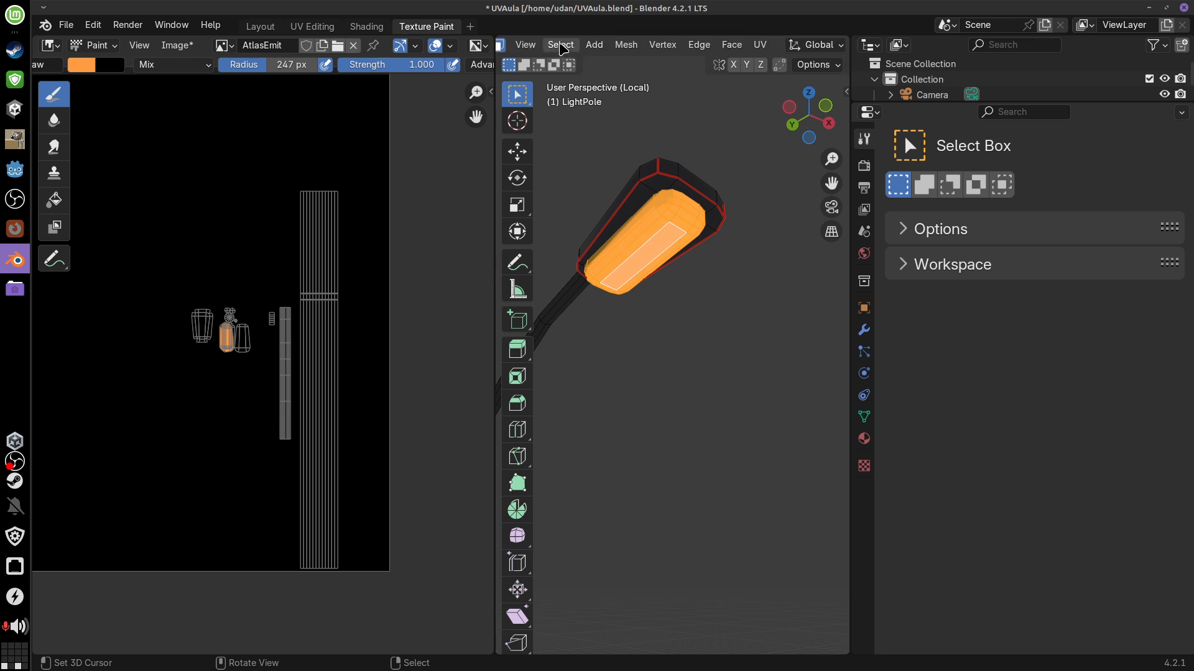
left_click(525, 45)
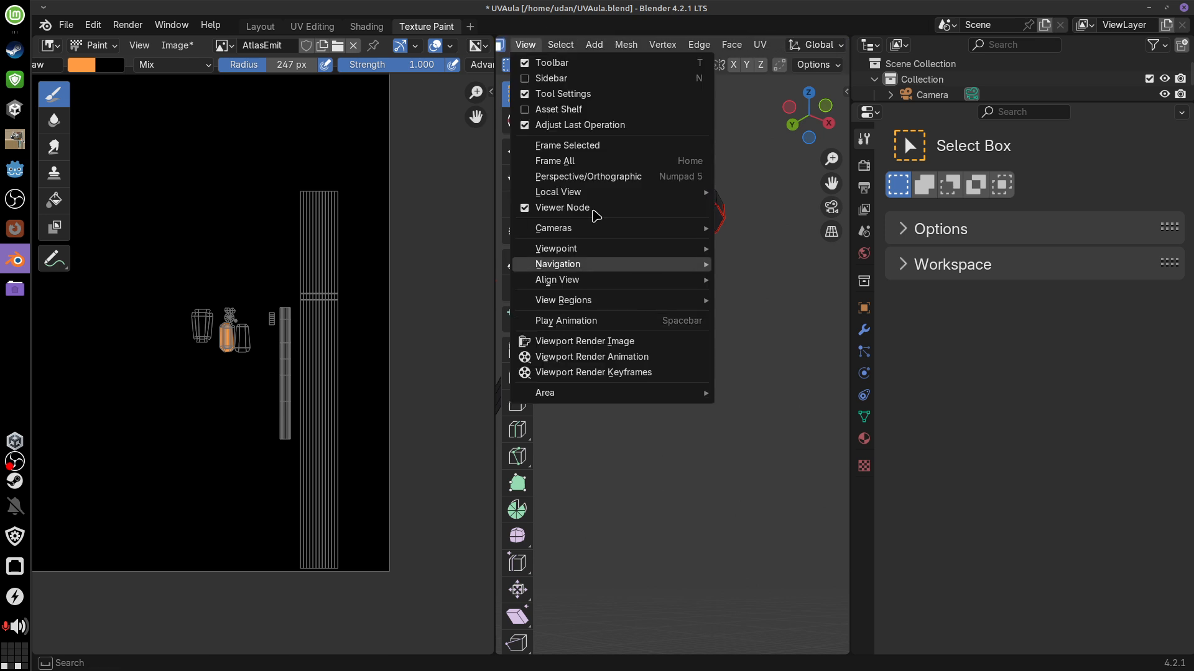
left_click(567, 146)
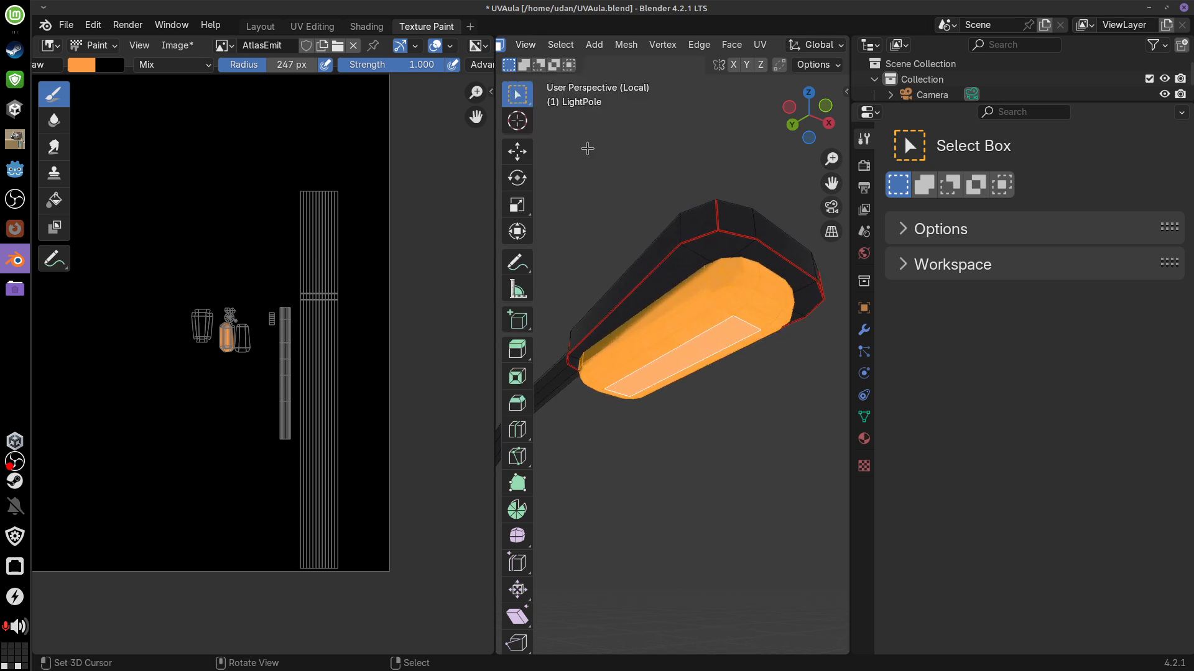
Return the LightPole to Texture Paint and repaint the lamp lens in a yellower orange with hue 0.105 and saturation 0.834
mouse_move(726, 382)
middle_mouse_down()
mouse_move(720, 400)
mouse_move(749, 411)
mouse_move(735, 381)
mouse_move(706, 373)
mouse_move(652, 280)
mouse_move(653, 314)
mouse_move(707, 309)
mouse_move(721, 336)
mouse_move(740, 317)
mouse_move(765, 329)
mouse_move(790, 303)
middle_mouse_up()
key("Tab")
left_click(609, 65)
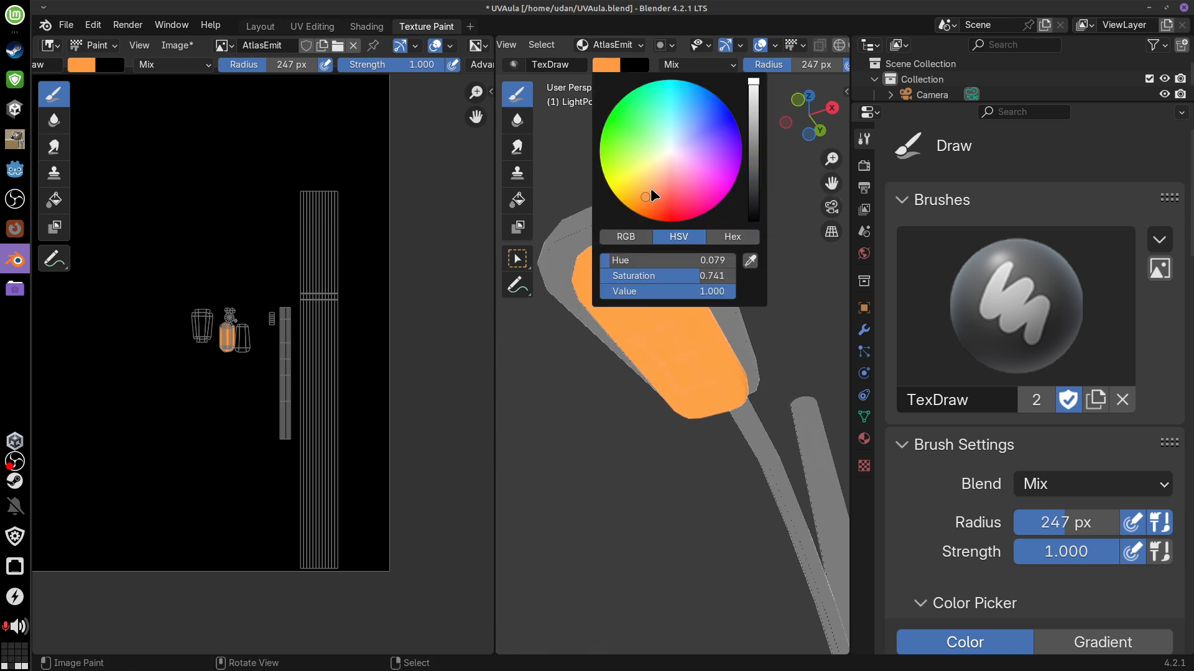
middle_click_drag(646, 311, 665, 304)
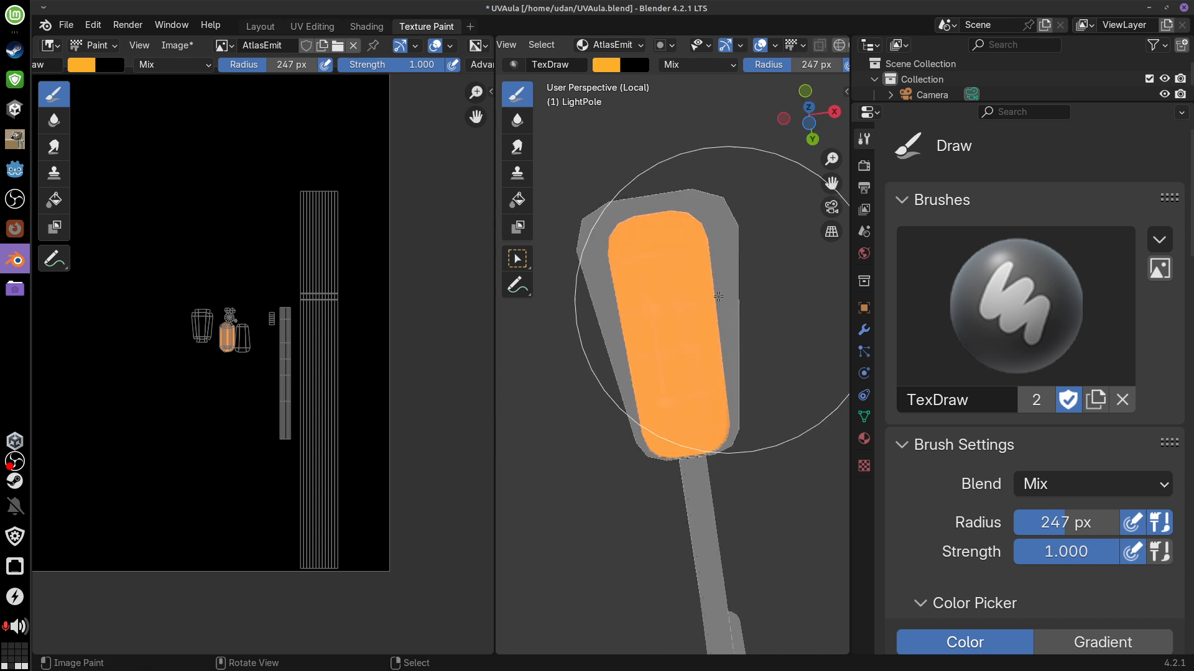
Set the brush to a lighter yellow-orange, paint the middle of the lens, and reduce the brush radius to 102 px
left_click(607, 65)
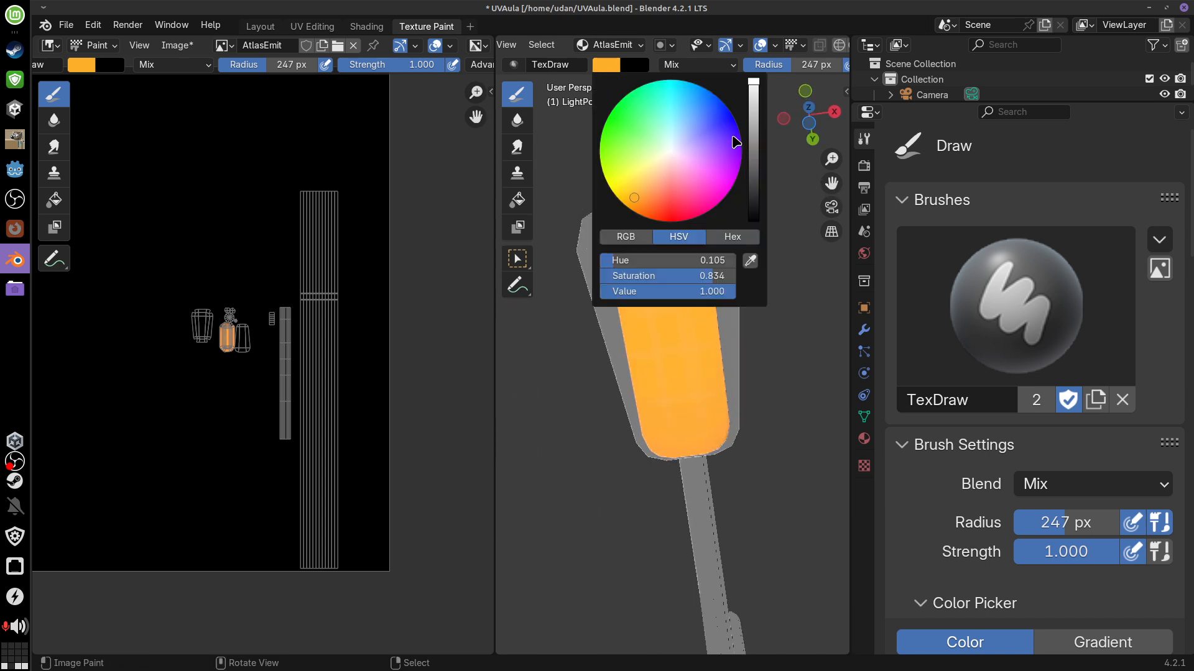
left_click_drag(636, 193, 643, 183)
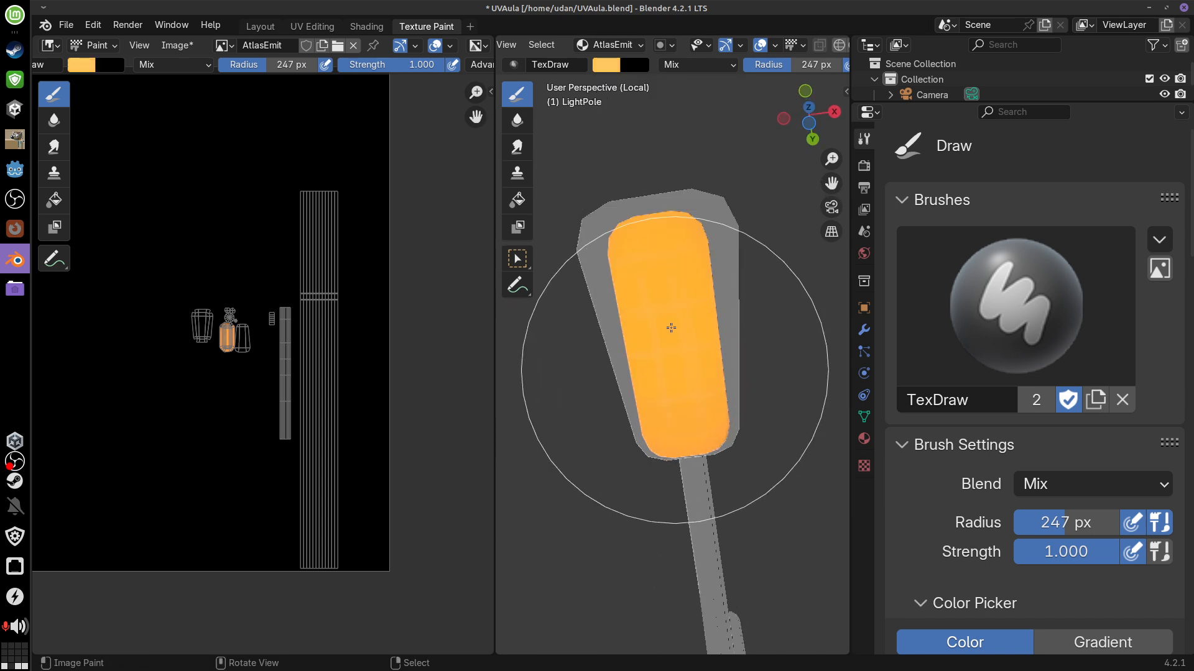
left_click_drag(671, 330, 664, 289)
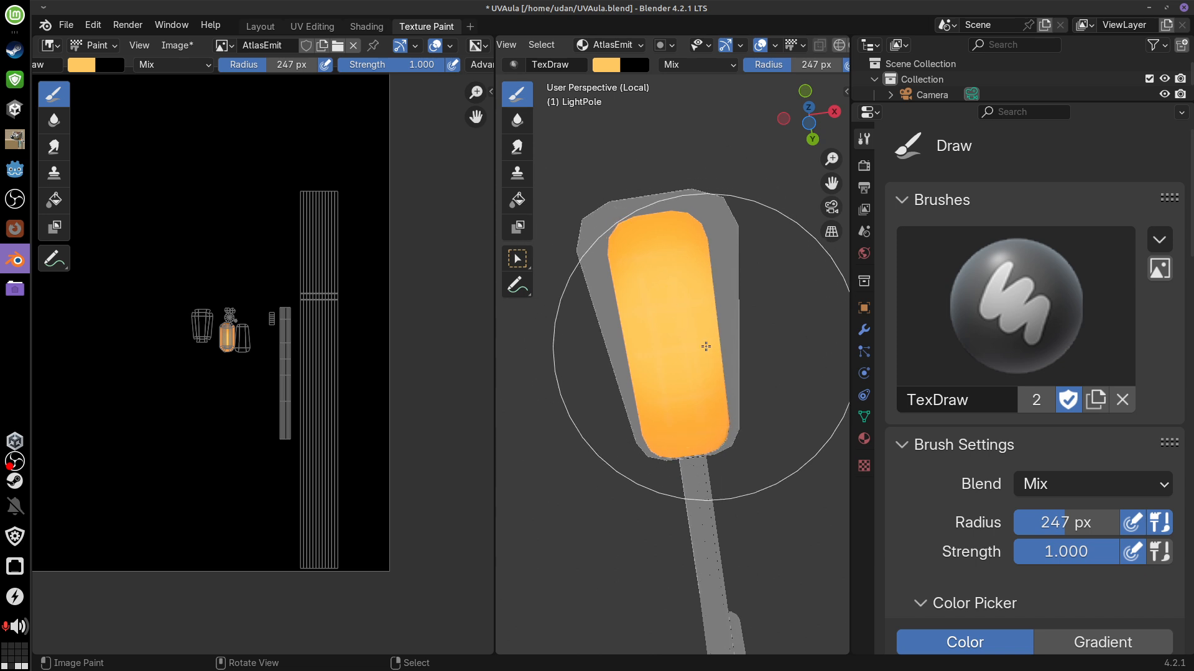
key("f")
left_click(636, 375)
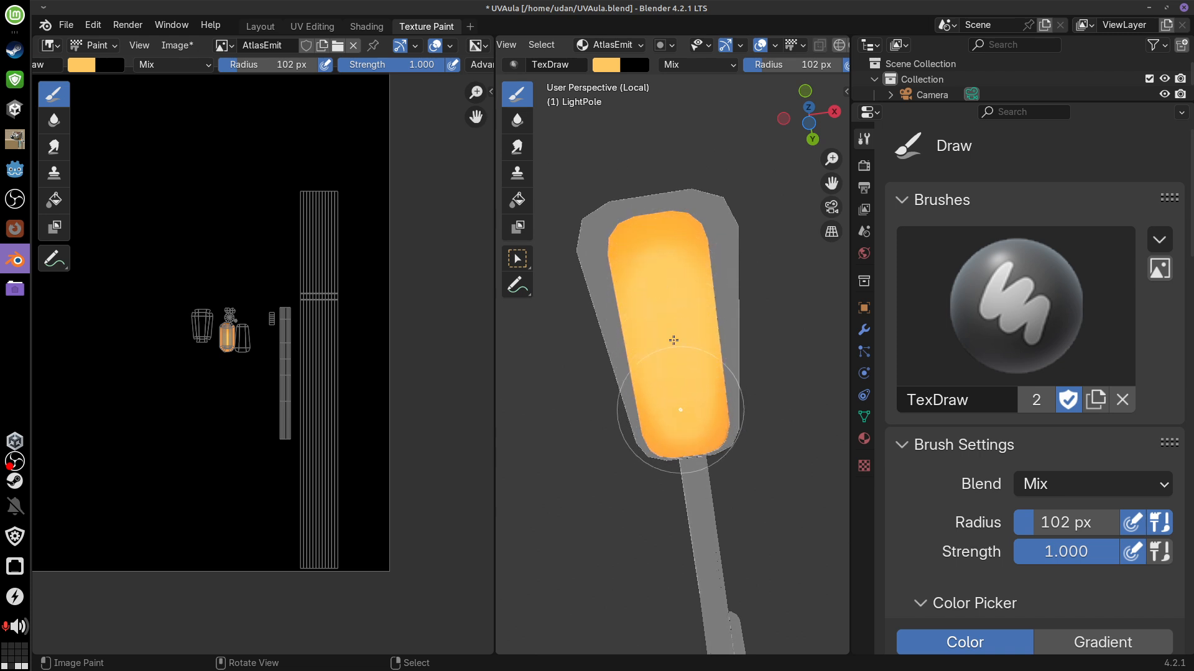
Paint a pale cream core along the lens with hue 0.120, saturation 0.198 and a 58 px brush
left_click(609, 65)
left_click_drag(646, 180, 662, 161)
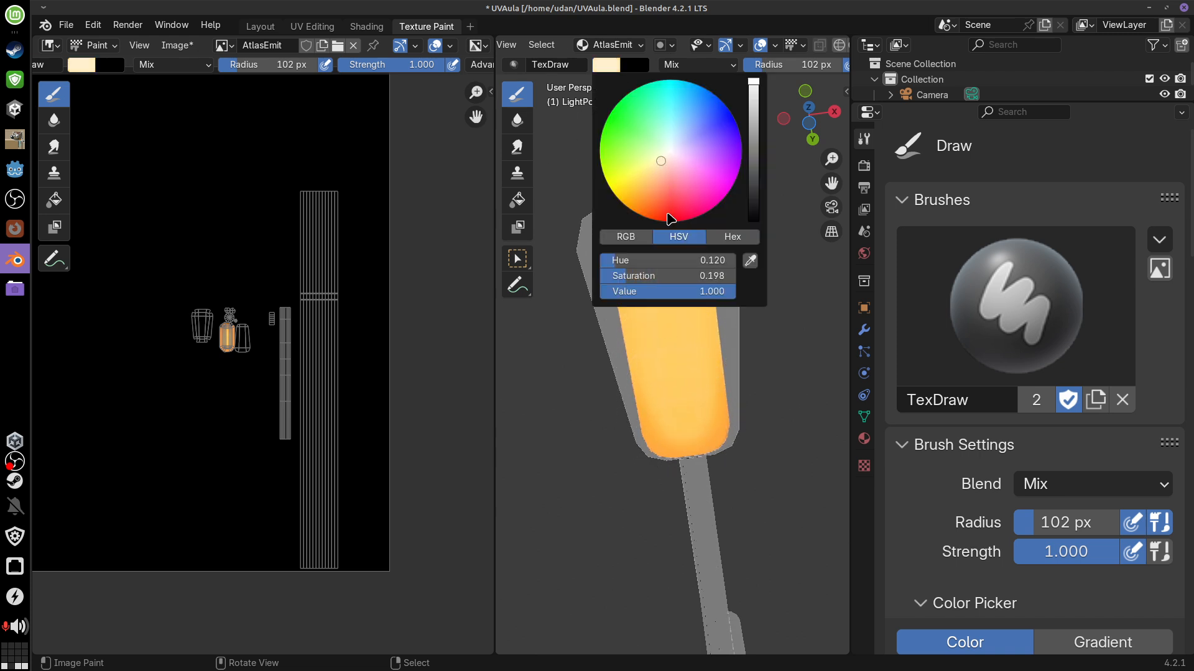
key("f")
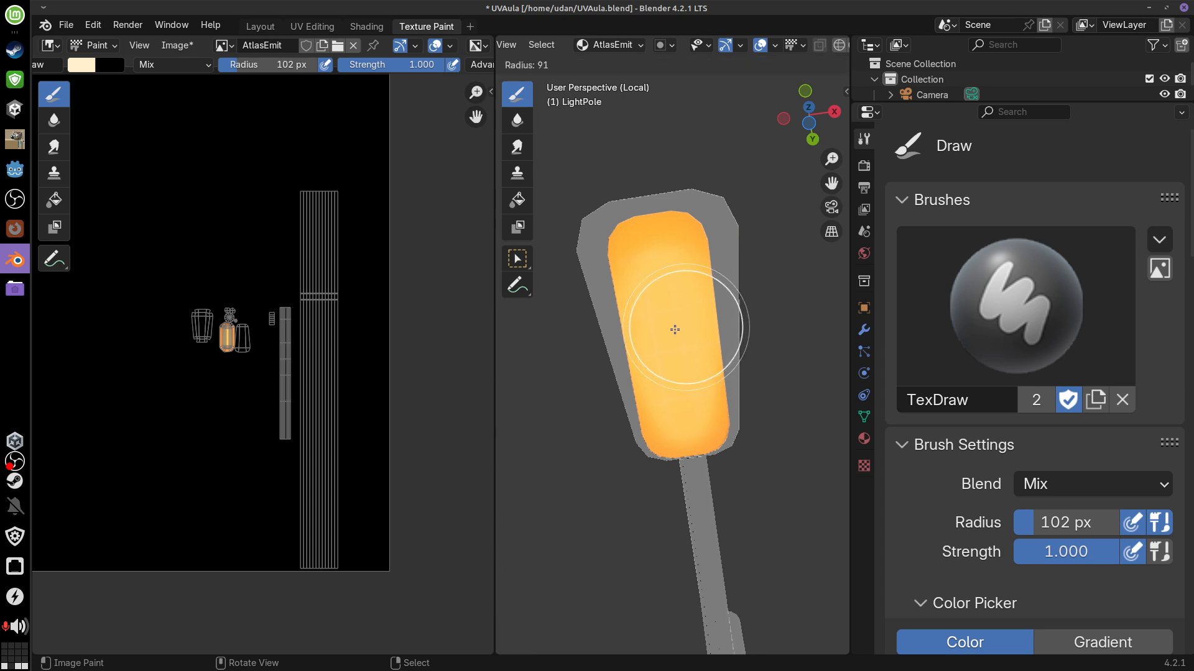
left_click(661, 333)
mouse_move(659, 276)
left_mouse_down()
mouse_move(669, 398)
mouse_move(663, 326)
left_mouse_up()
left_click_drag(687, 406, 669, 255)
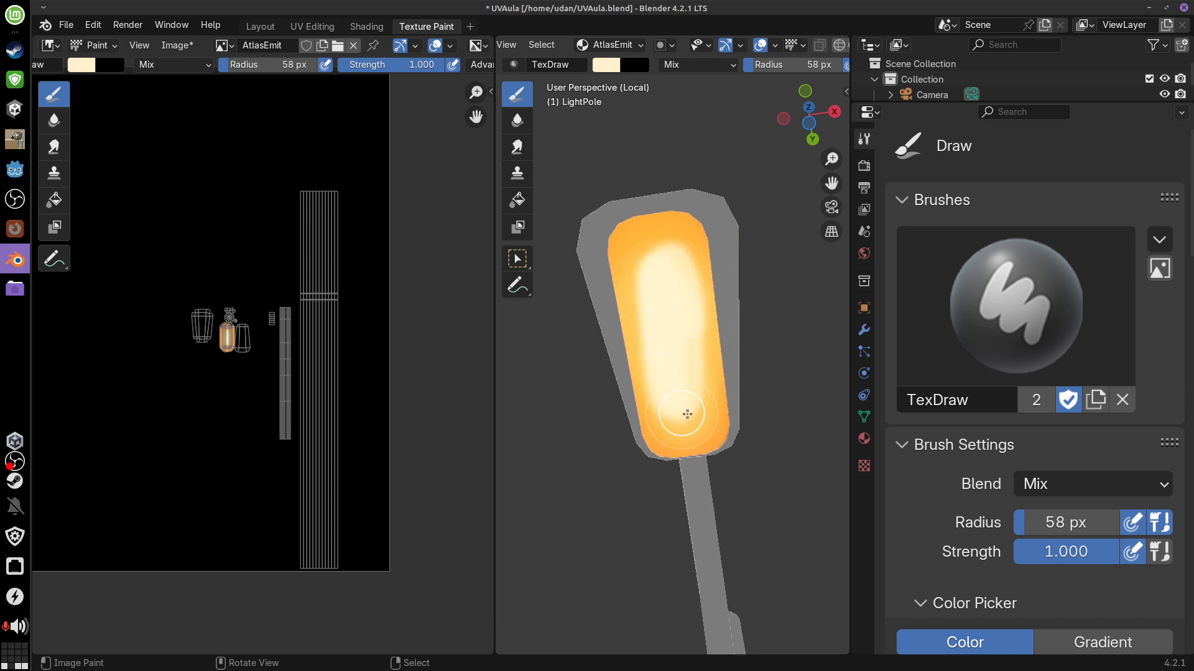
left_click_drag(687, 414, 678, 436)
Blend the cream core into the lens using the Draw brush at hue 0.111, saturation 0.564 and strength 0.609
left_click(516, 121)
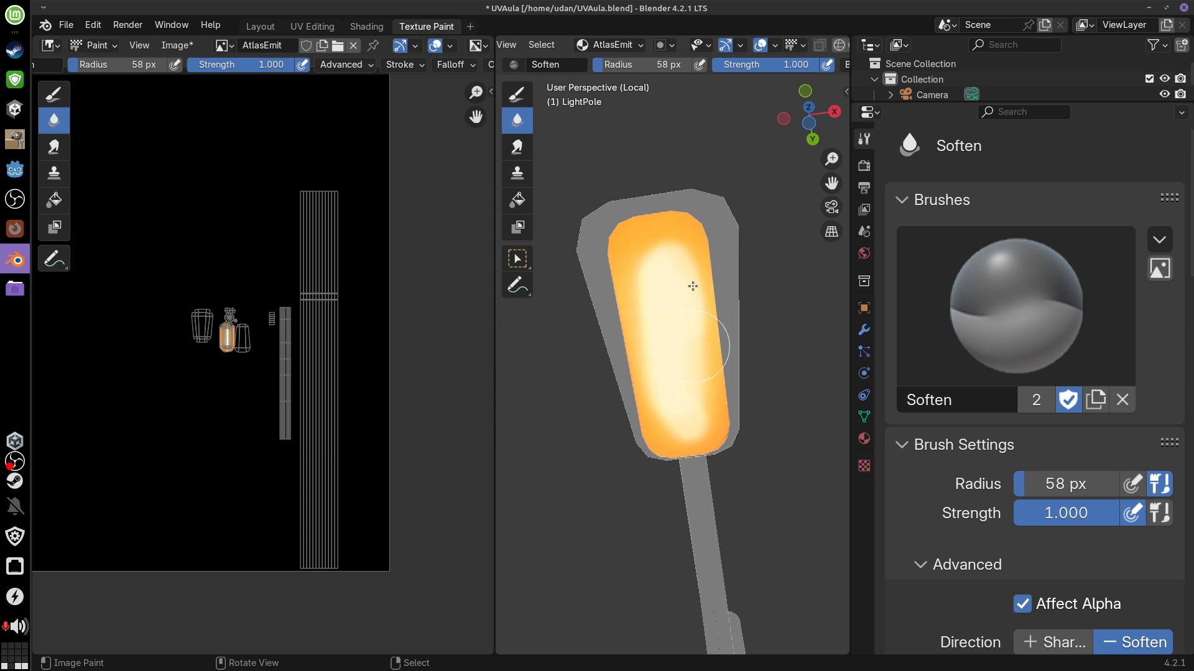
left_click(516, 94)
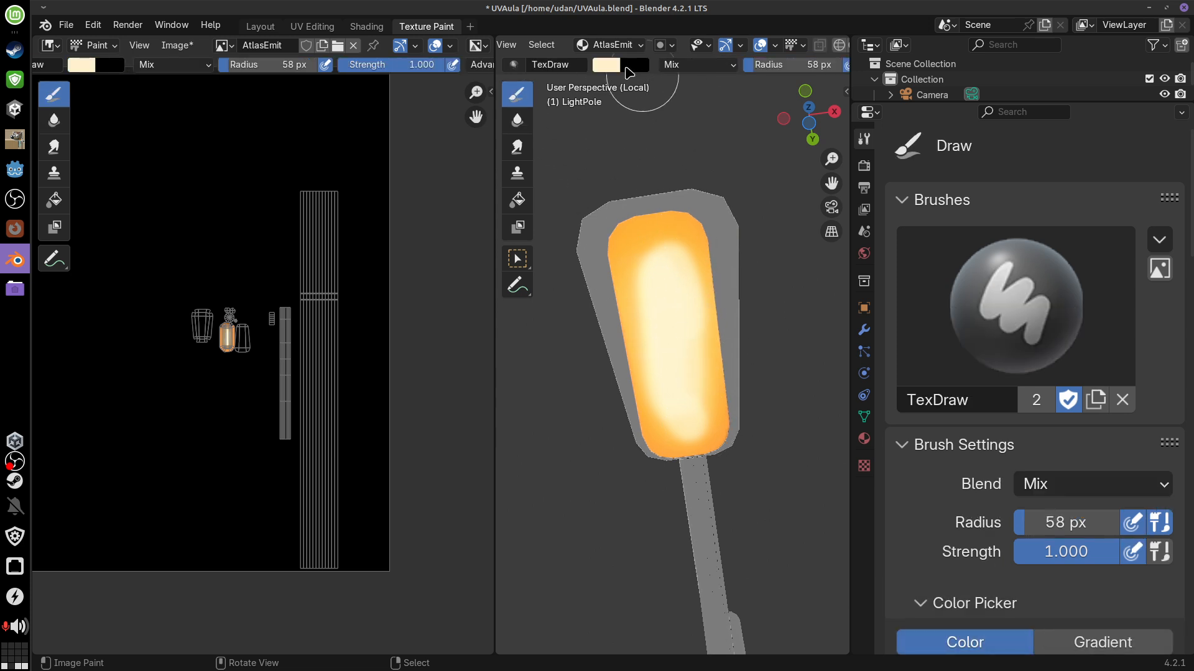
left_click(629, 72)
left_click_drag(651, 167, 643, 180)
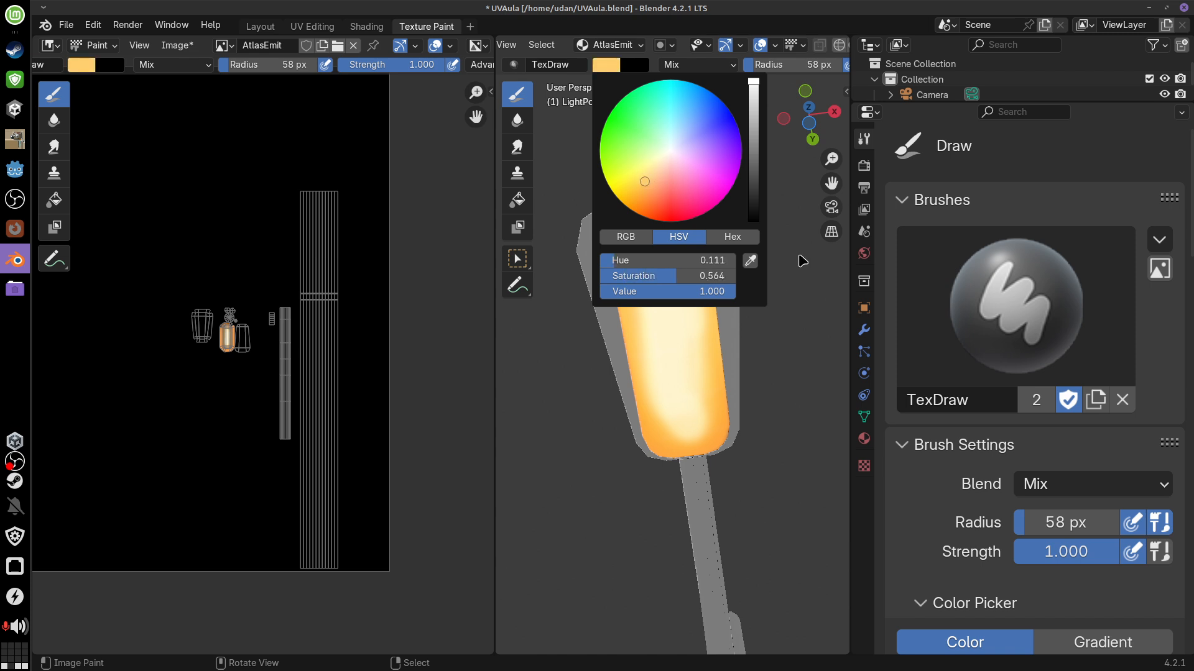
left_click_drag(814, 68, 765, 79)
mouse_move(671, 274)
left_mouse_down()
mouse_move(661, 367)
mouse_move(660, 312)
mouse_move(699, 413)
mouse_move(680, 418)
mouse_move(666, 261)
mouse_move(706, 391)
mouse_move(702, 280)
left_mouse_up()
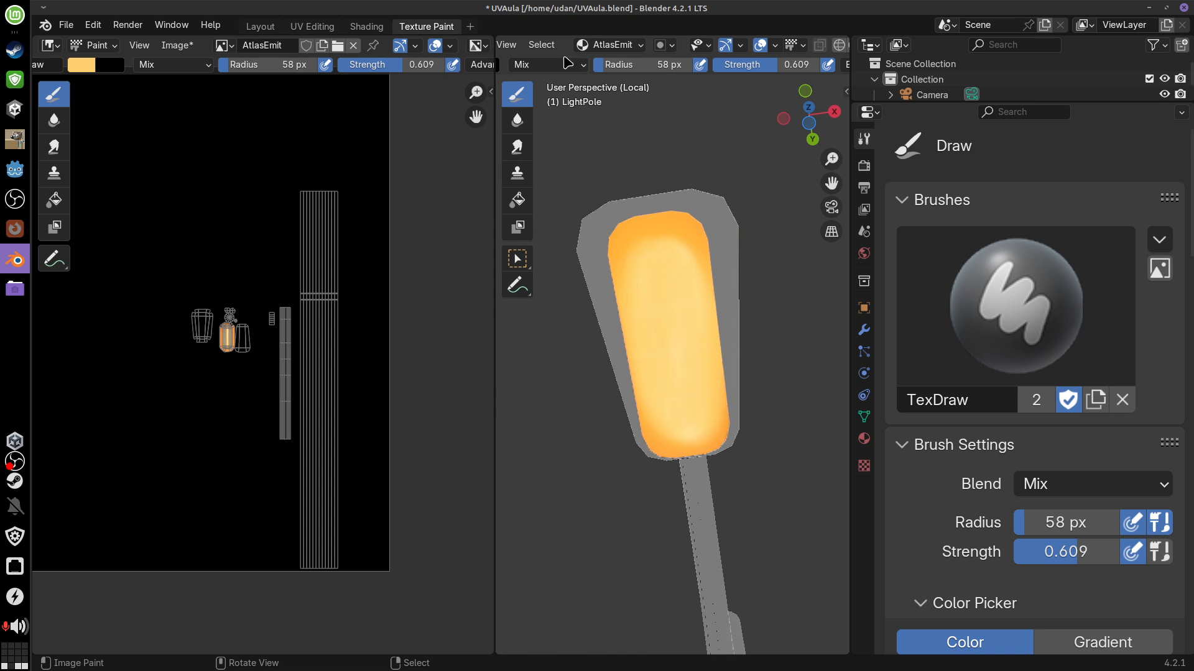
Show the street lamp in Rendered shading in the Shading workspace and set the viewport Compositor to Always
mouse_move(735, 327)
middle_mouse_down()
mouse_move(714, 448)
mouse_move(786, 474)
mouse_move(827, 441)
middle_mouse_up()
scroll(735, 447, "down", 5)
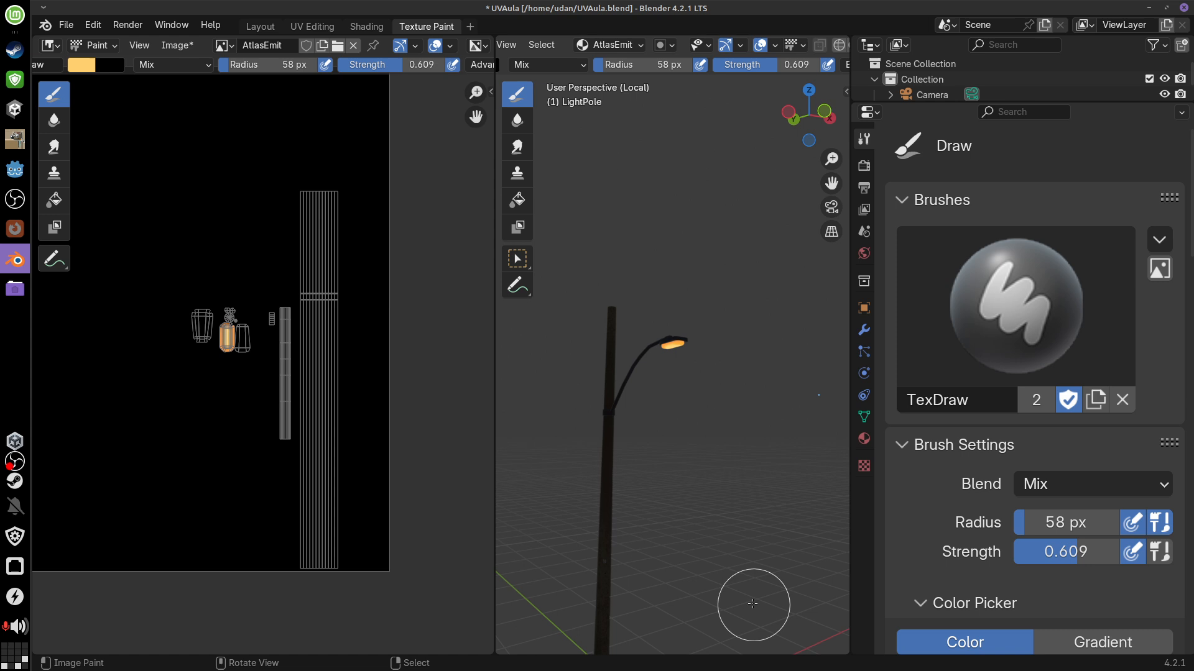
scroll(755, 584, "up", 6)
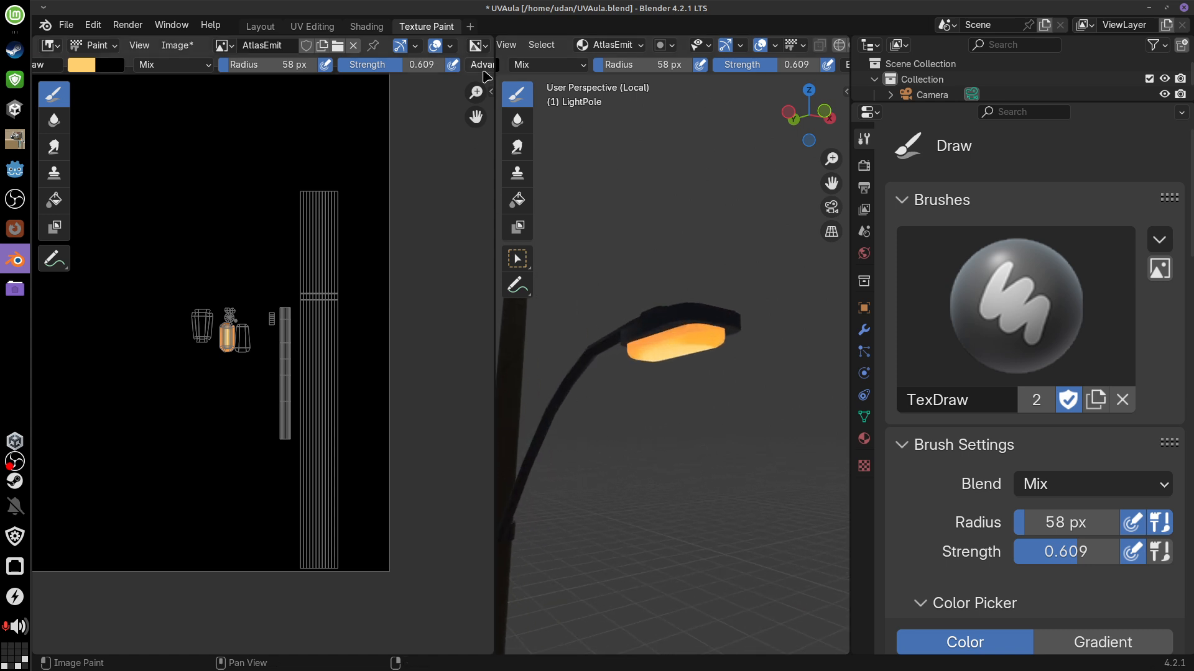
left_click(268, 29)
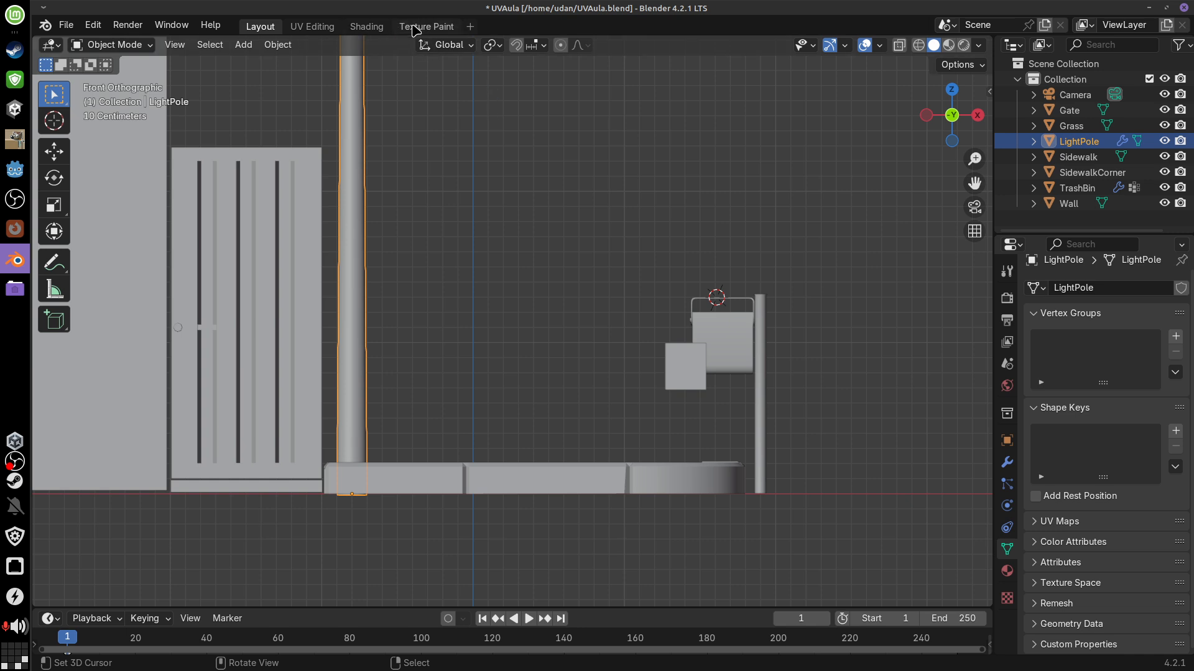
left_click(366, 27)
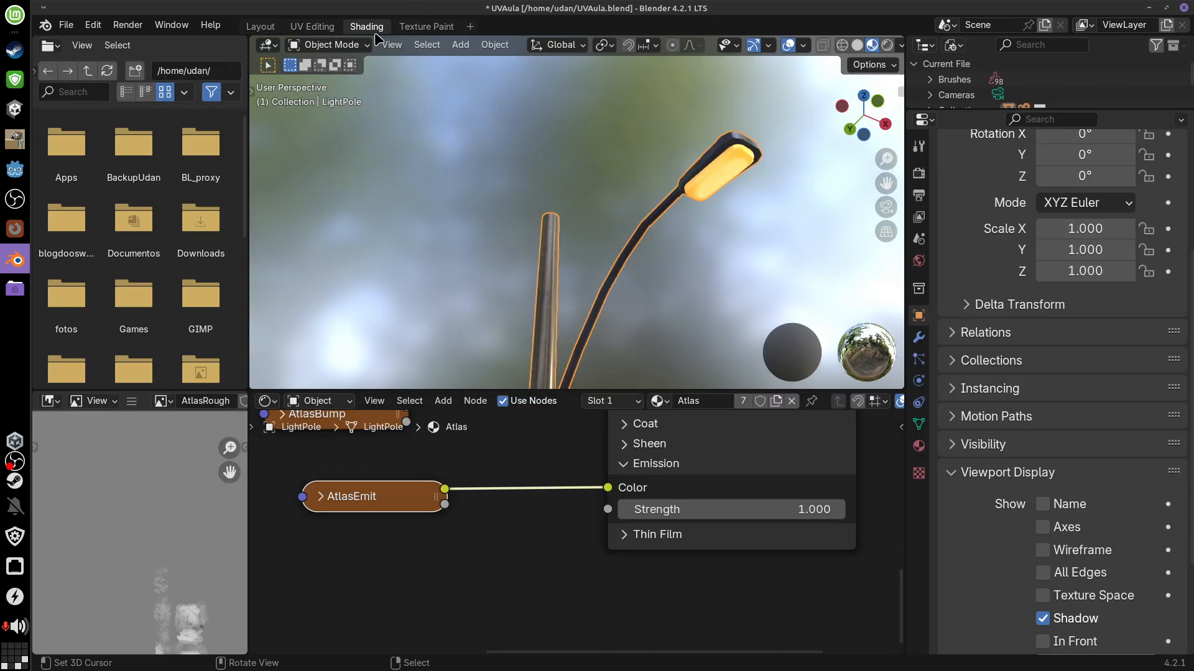
left_click(888, 46)
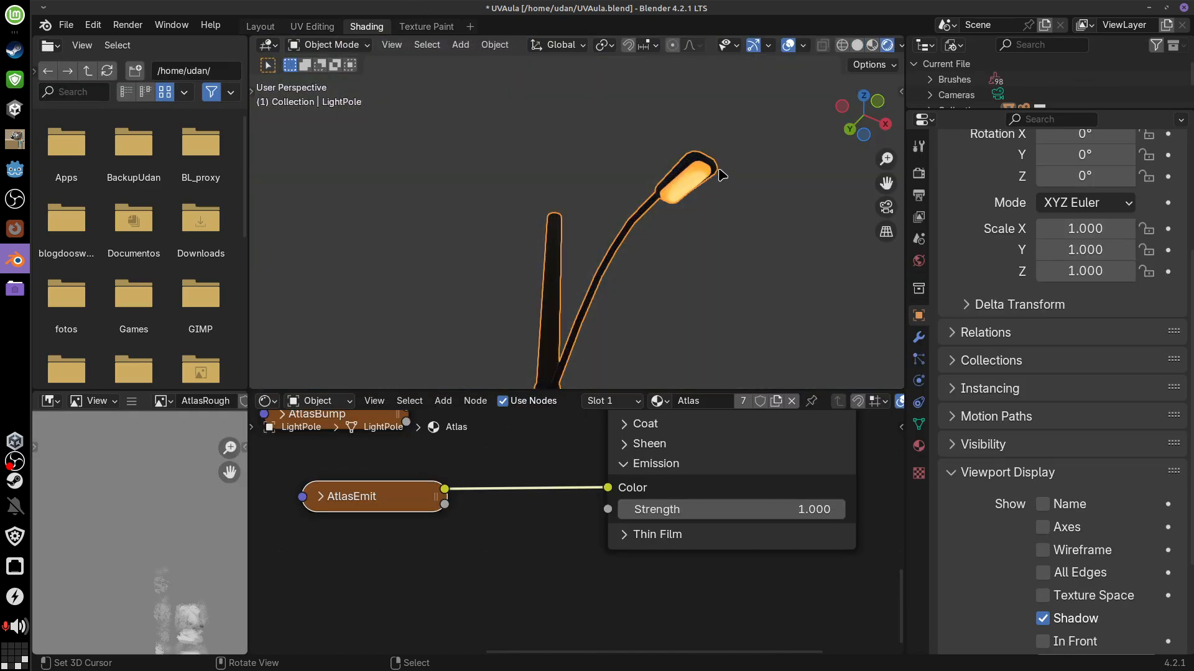
left_click(901, 45)
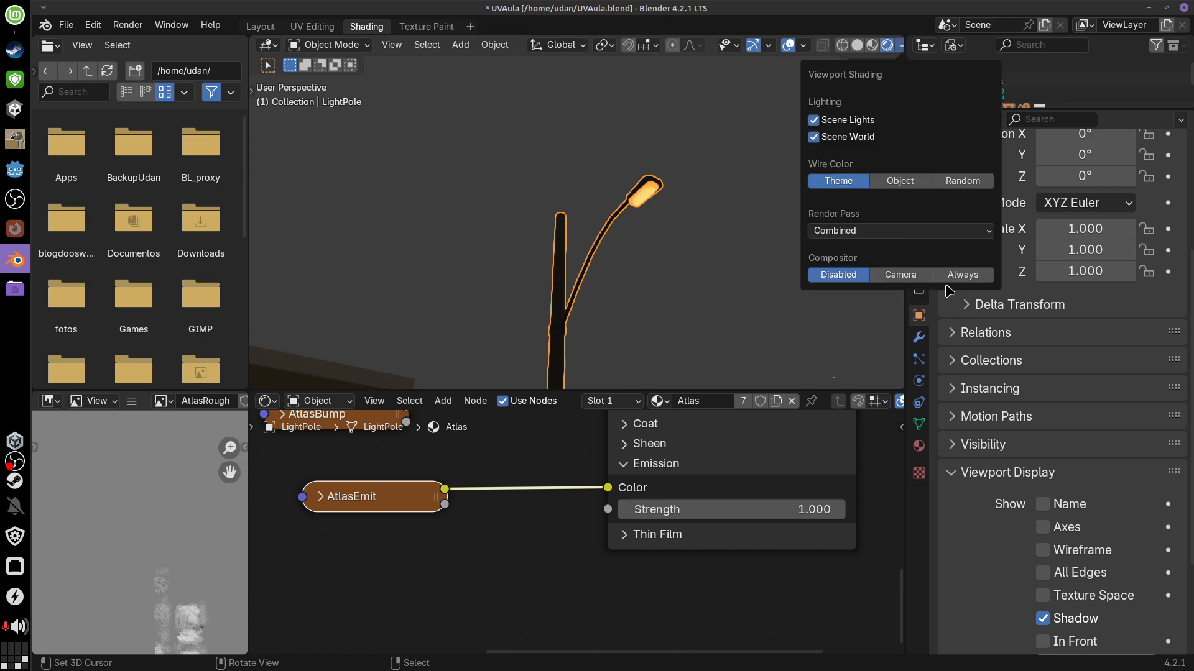
left_click(962, 276)
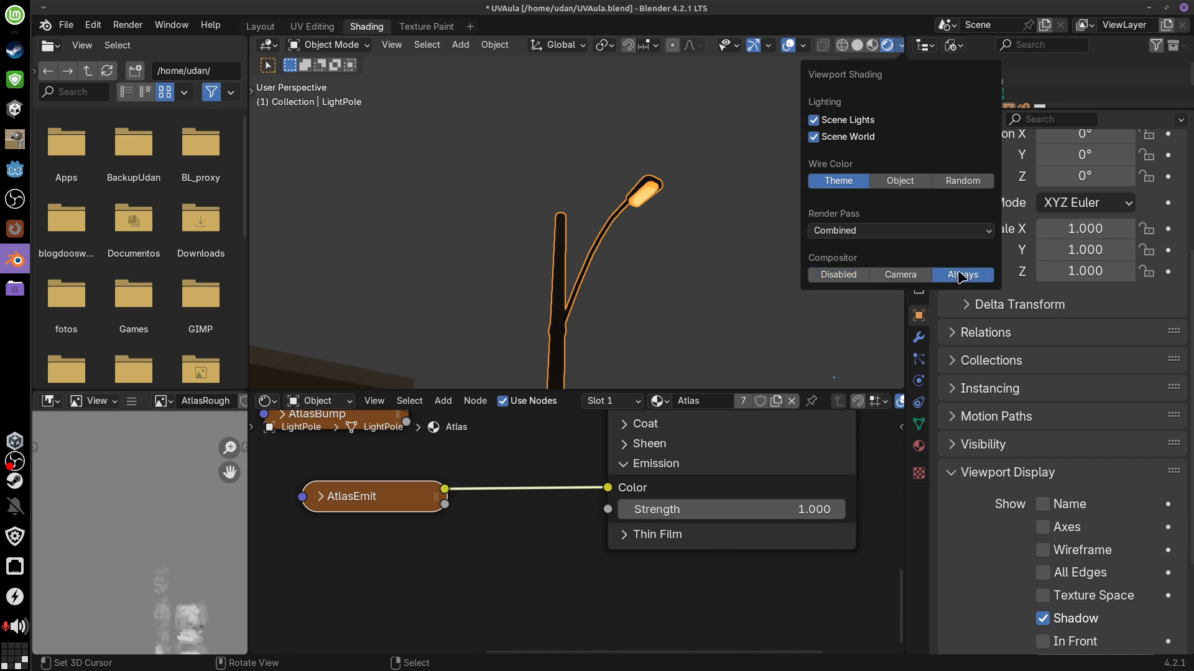
Add a Compositing workspace and enable Use Nodes for the scene
left_click(467, 27)
mouse_move(486, 60)
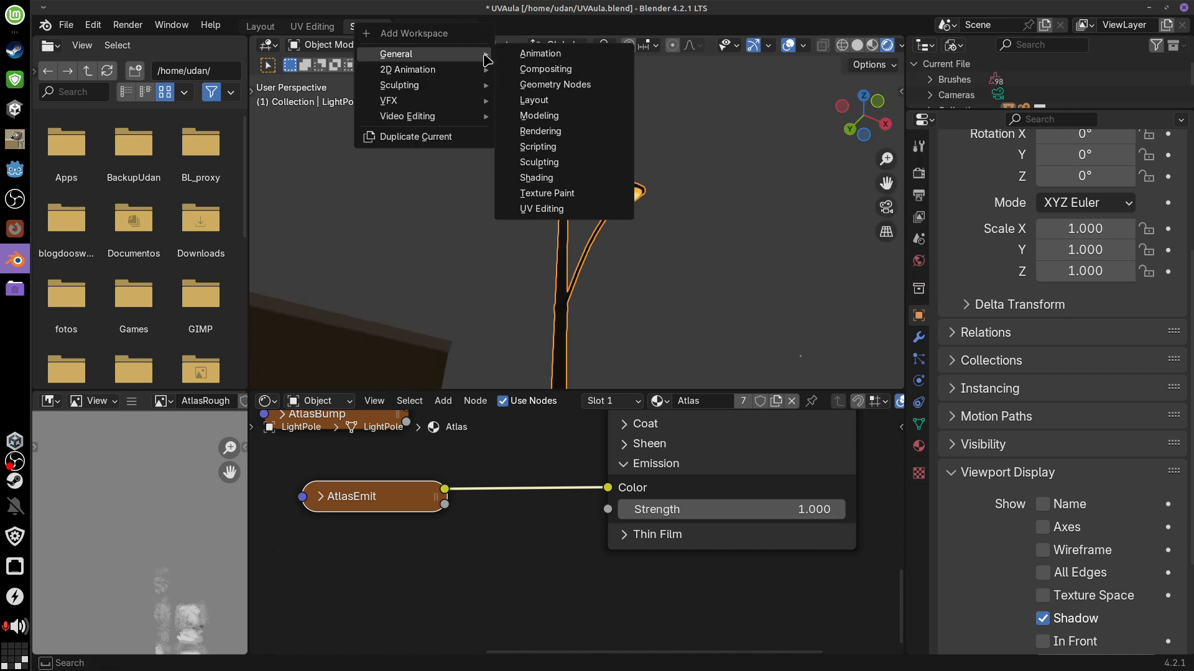
left_click(527, 70)
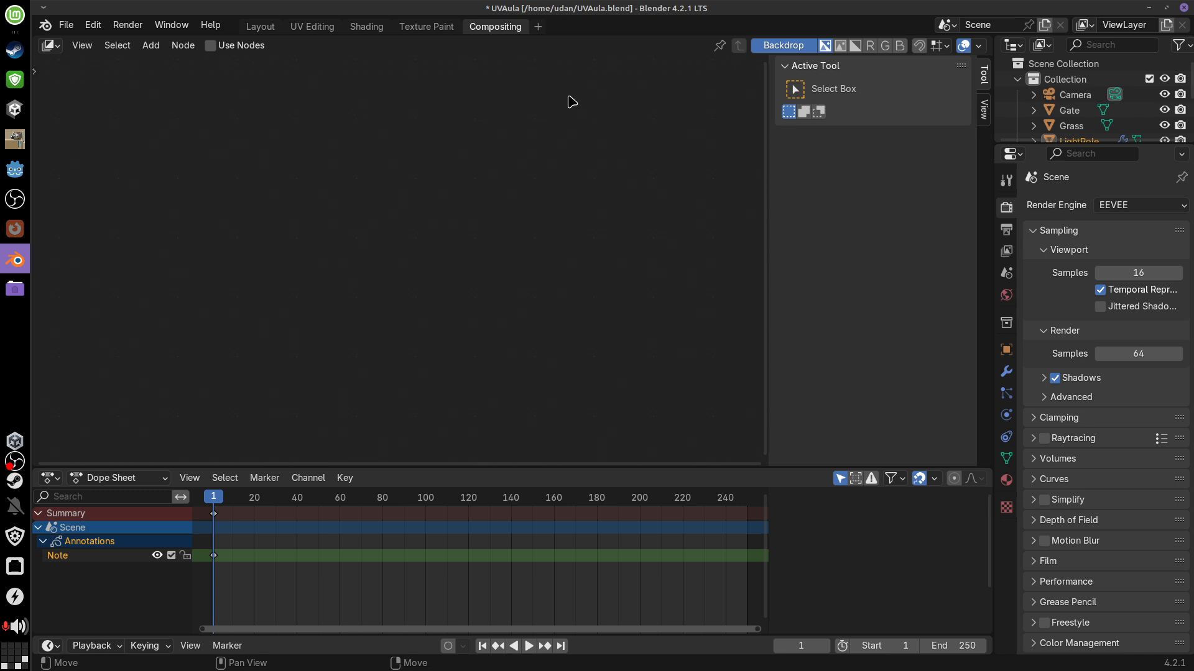
left_click(211, 46)
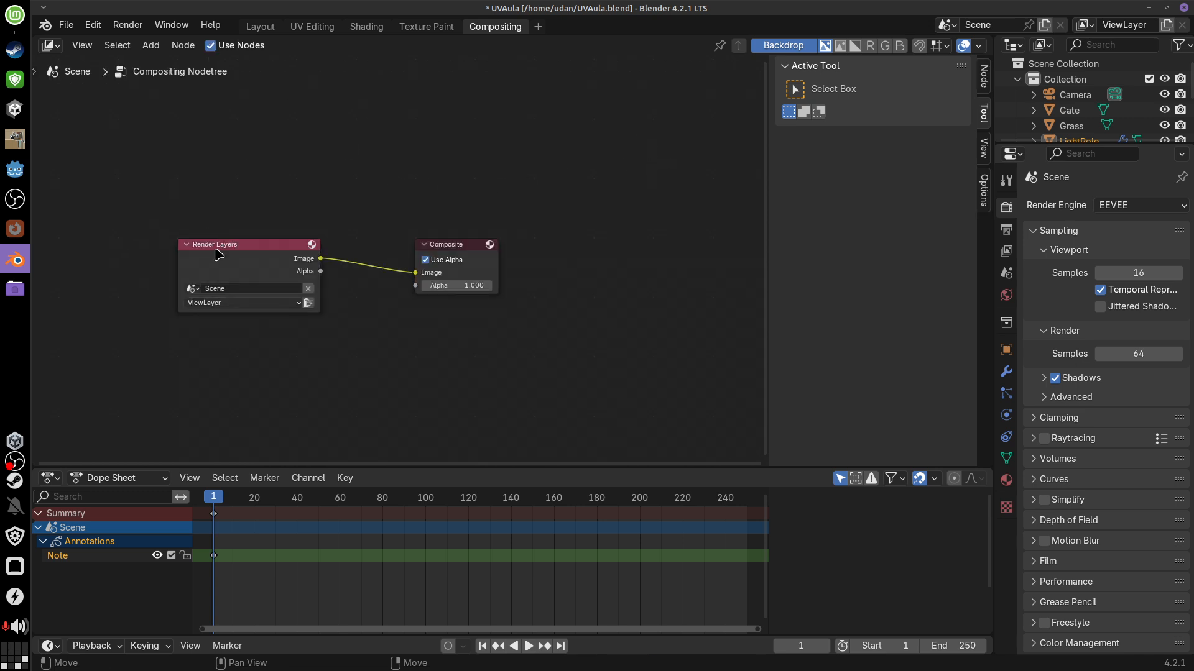
Spread the Render Layers and Composite nodes apart and insert a Glare node on the Image link between them
left_click_drag(218, 246, 137, 230)
left_click_drag(441, 248, 595, 274)
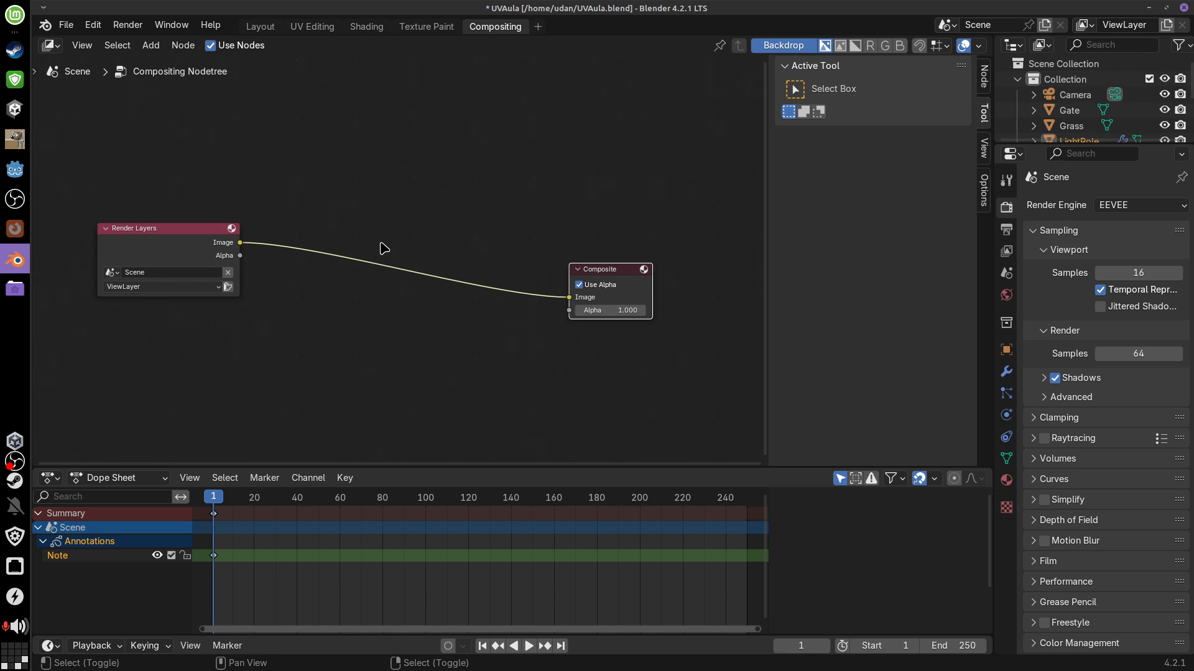
key("shift+a")
mouse_move(359, 315)
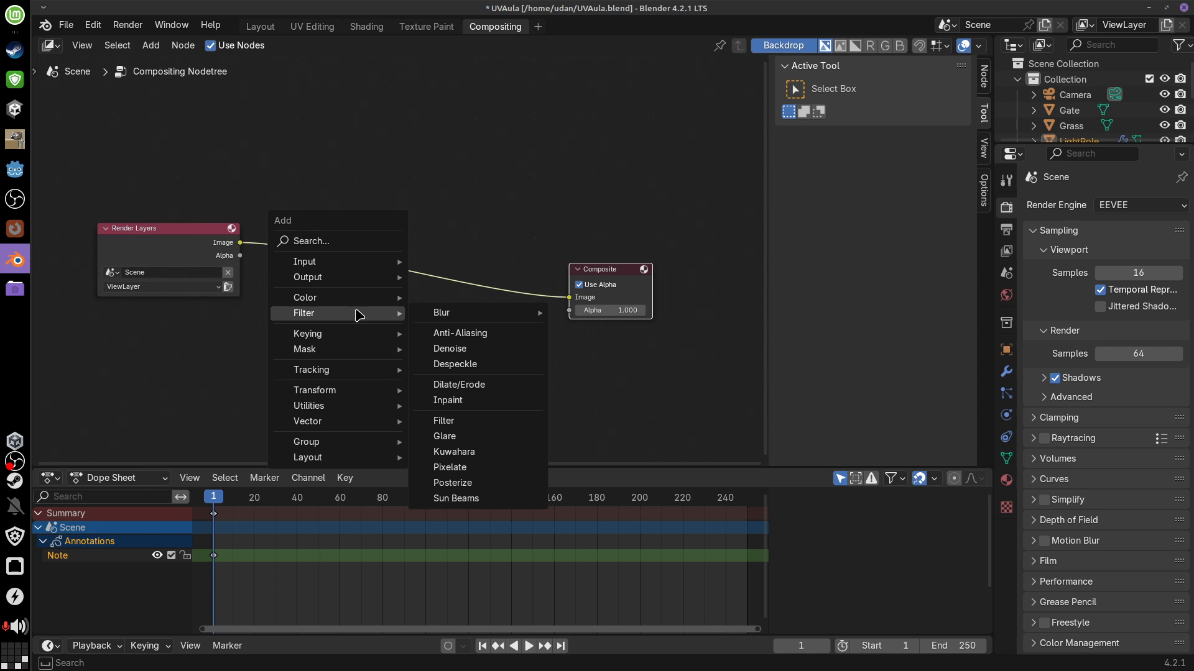
left_click(330, 241)
type("b")
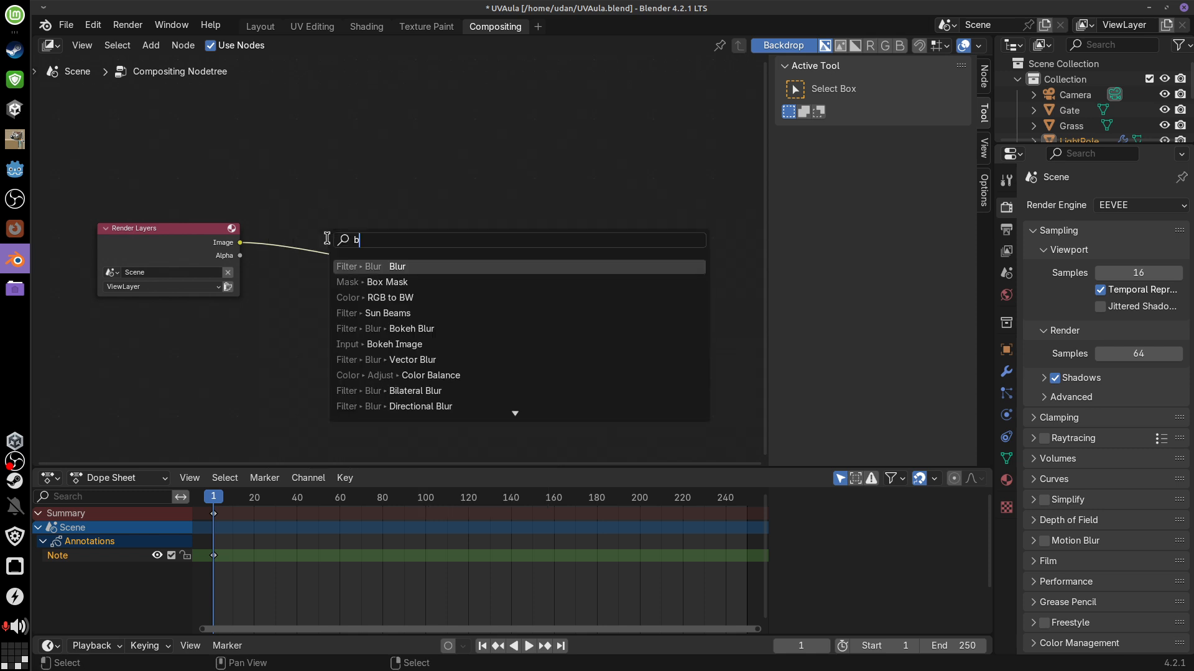
type("loo")
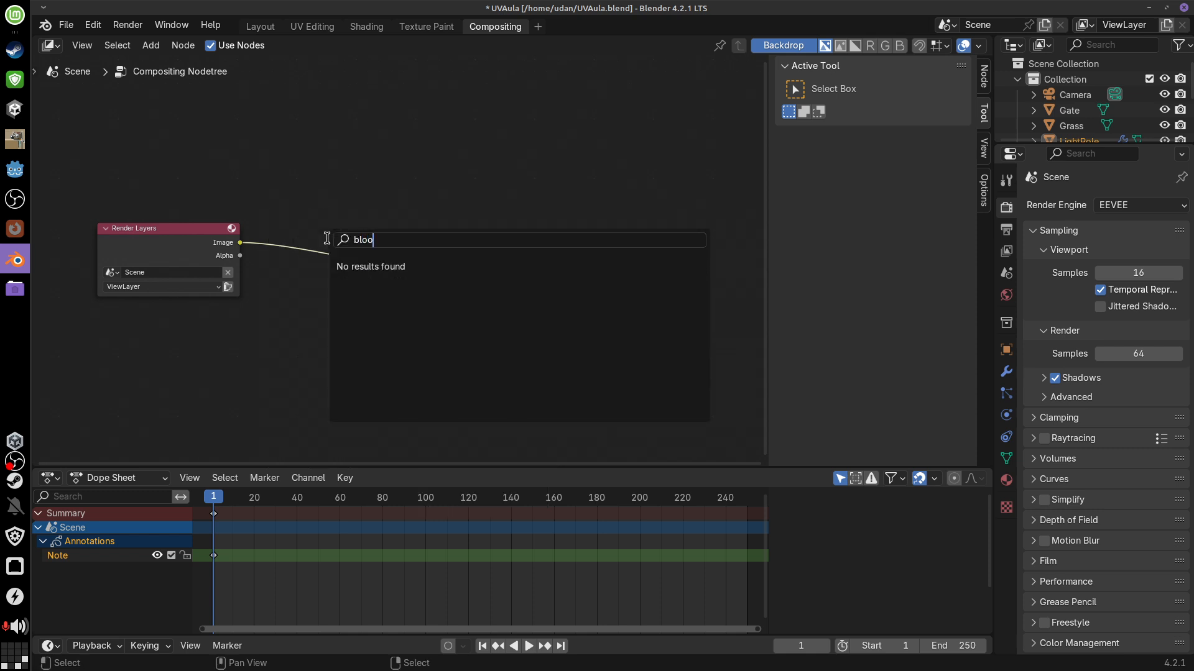
key("BackSpace")
key("BackSpace")
key("BackSpace")
key("BackSpace")
type("glo")
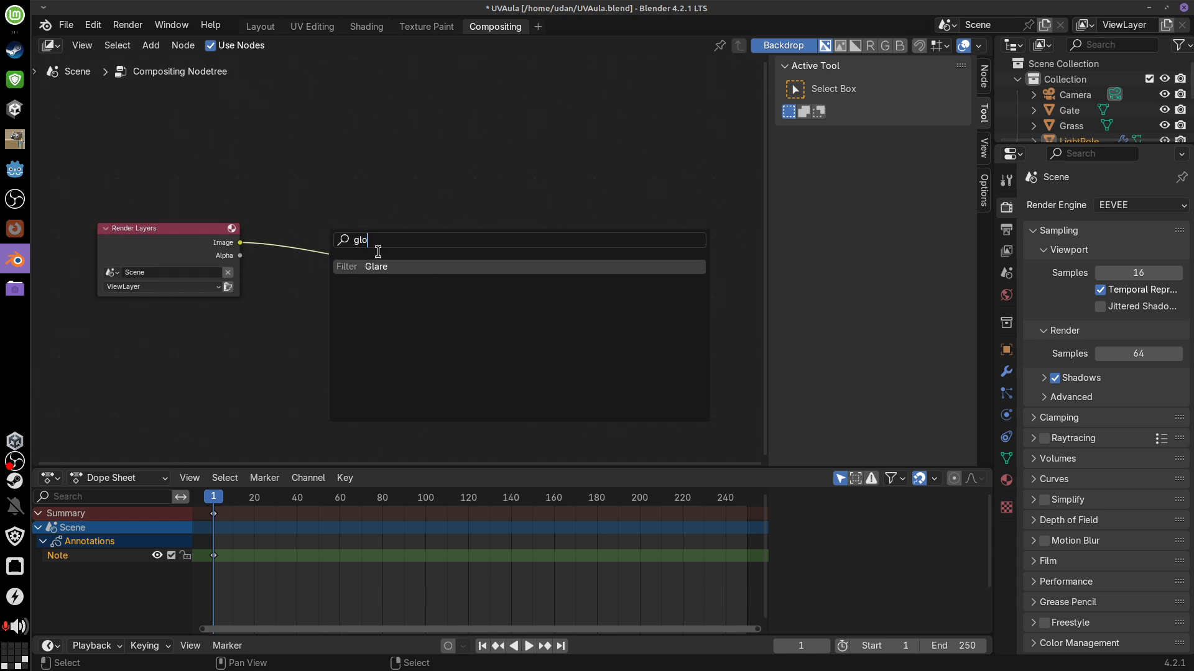
key("Return")
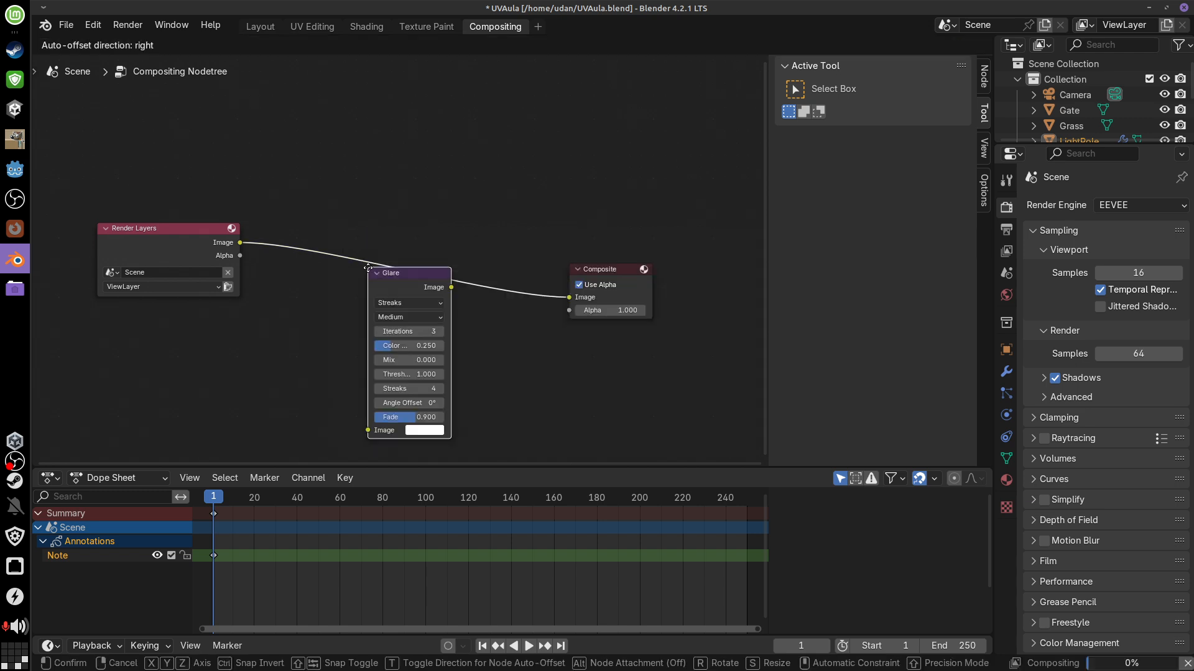
left_click(375, 223)
Set the Glare node's type to Bloom
left_click(424, 252)
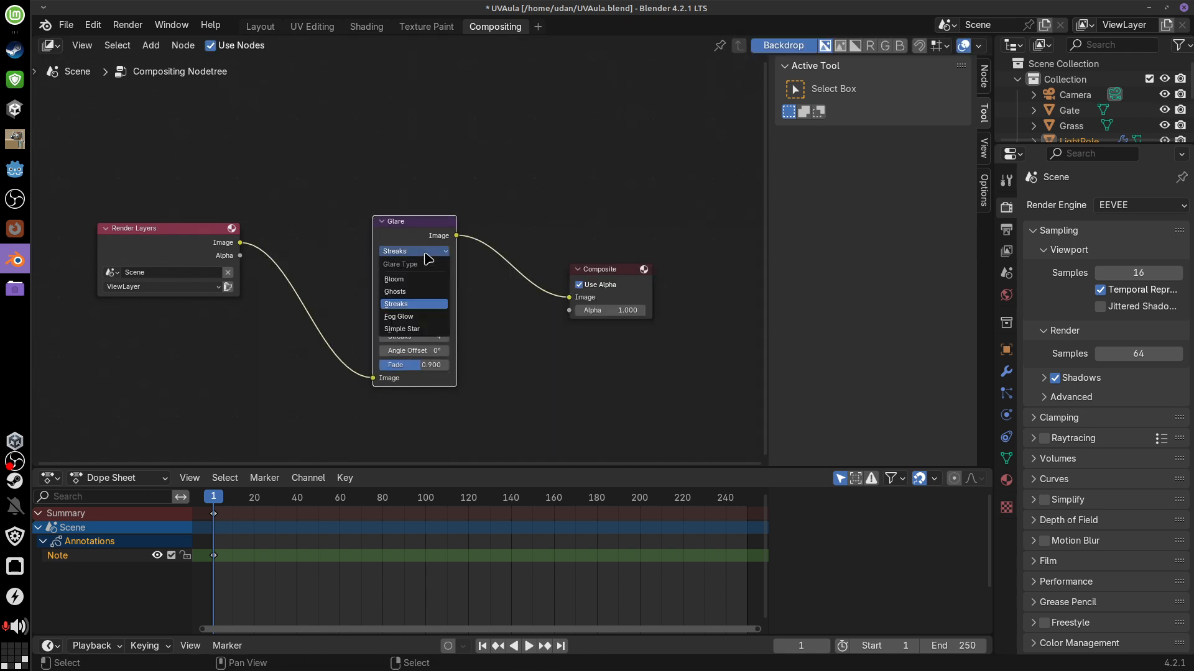
left_click(393, 279)
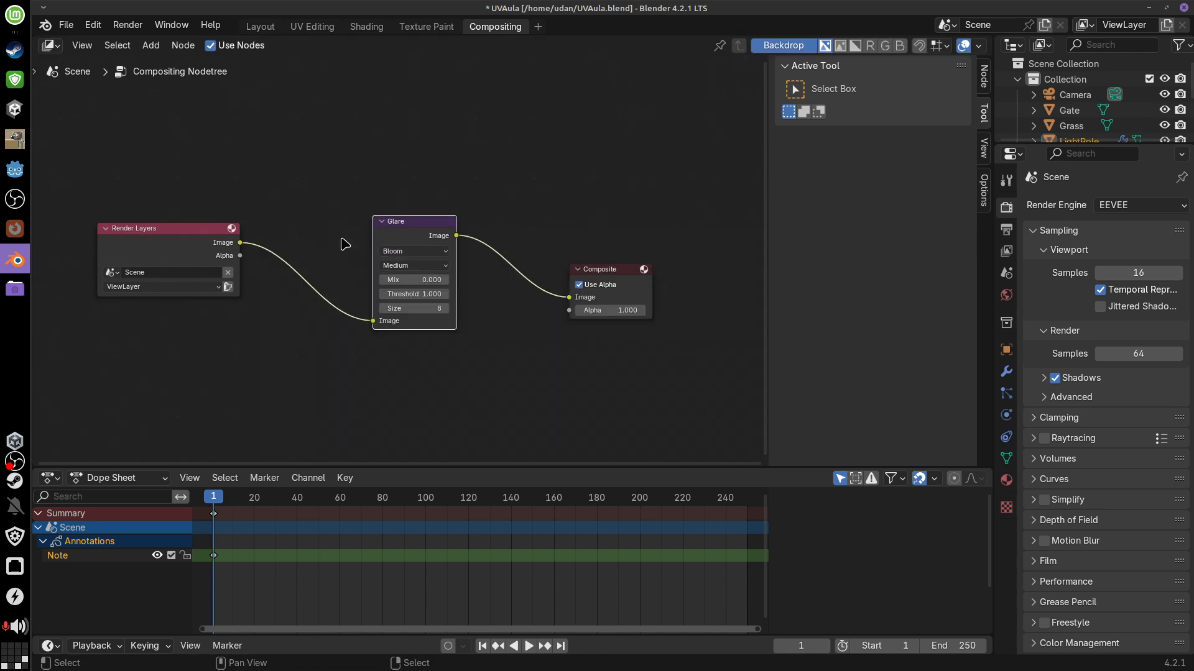
scroll(342, 243, "up", 2)
scroll(342, 242, "down", 1)
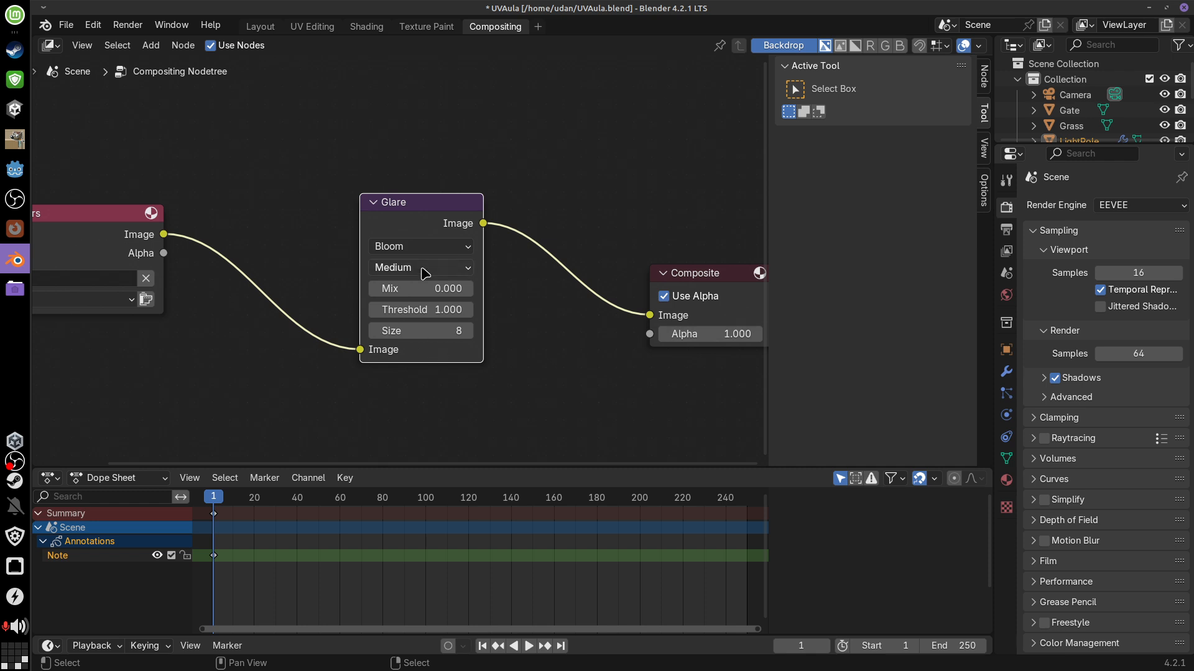
Return to the Shading workspace and turn off the viewport overlays to view the lamp's bloom
left_click(367, 26)
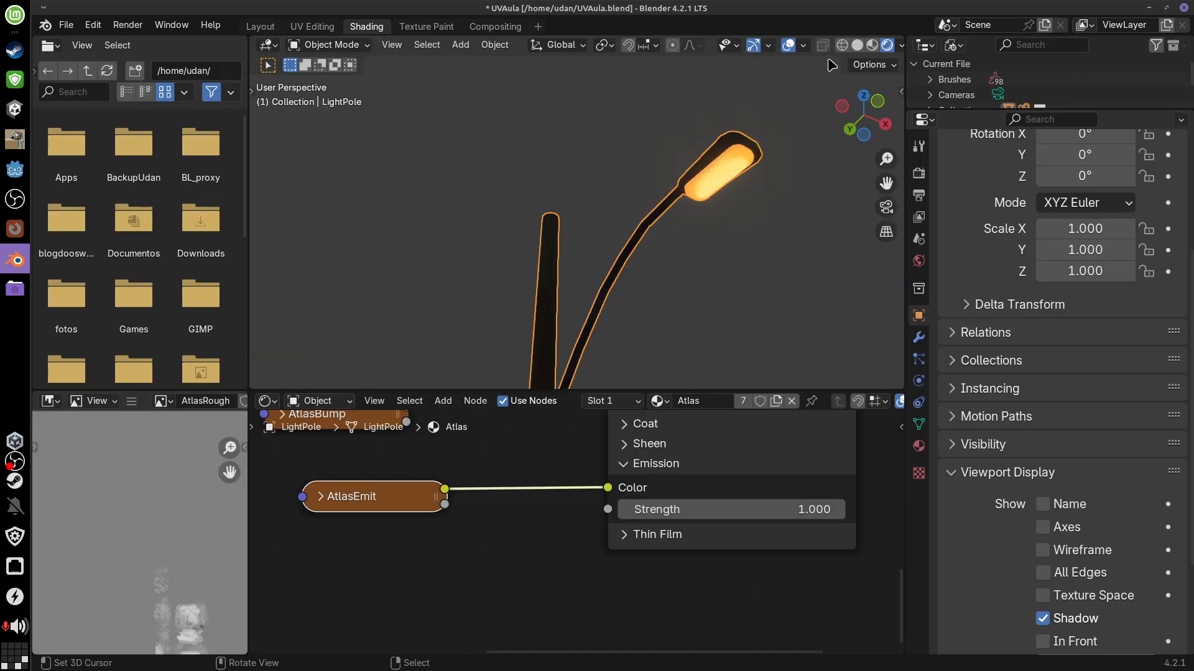
left_click(788, 46)
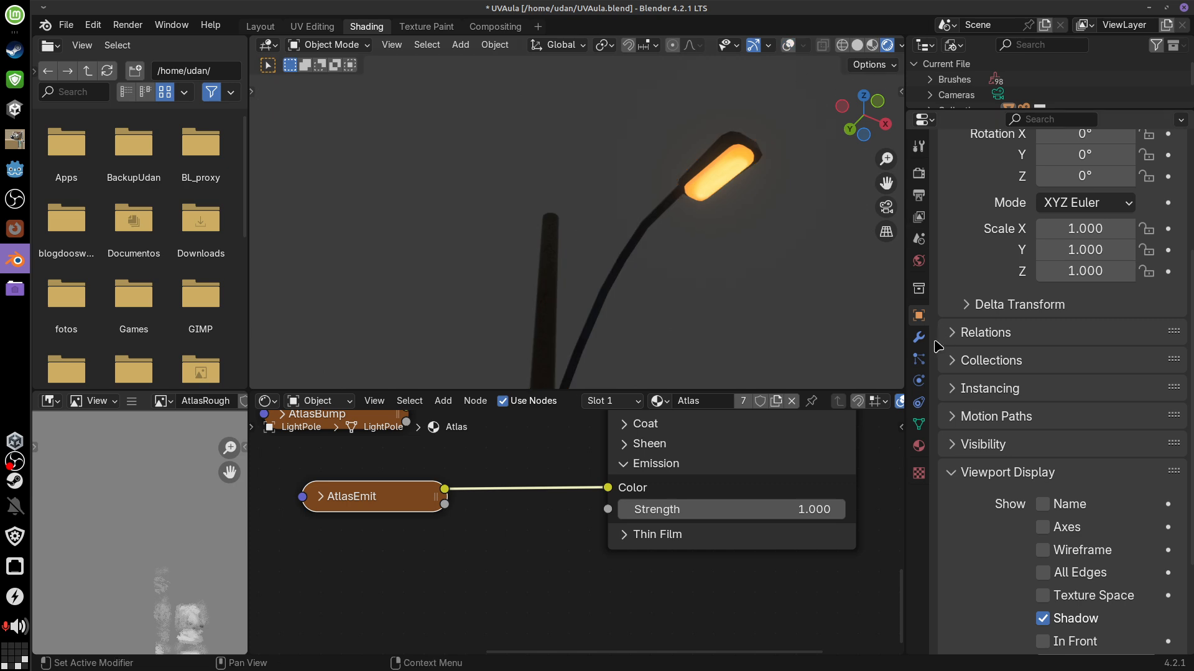
mouse_move(644, 225)
middle_mouse_down()
mouse_move(647, 235)
mouse_move(632, 227)
middle_mouse_up()
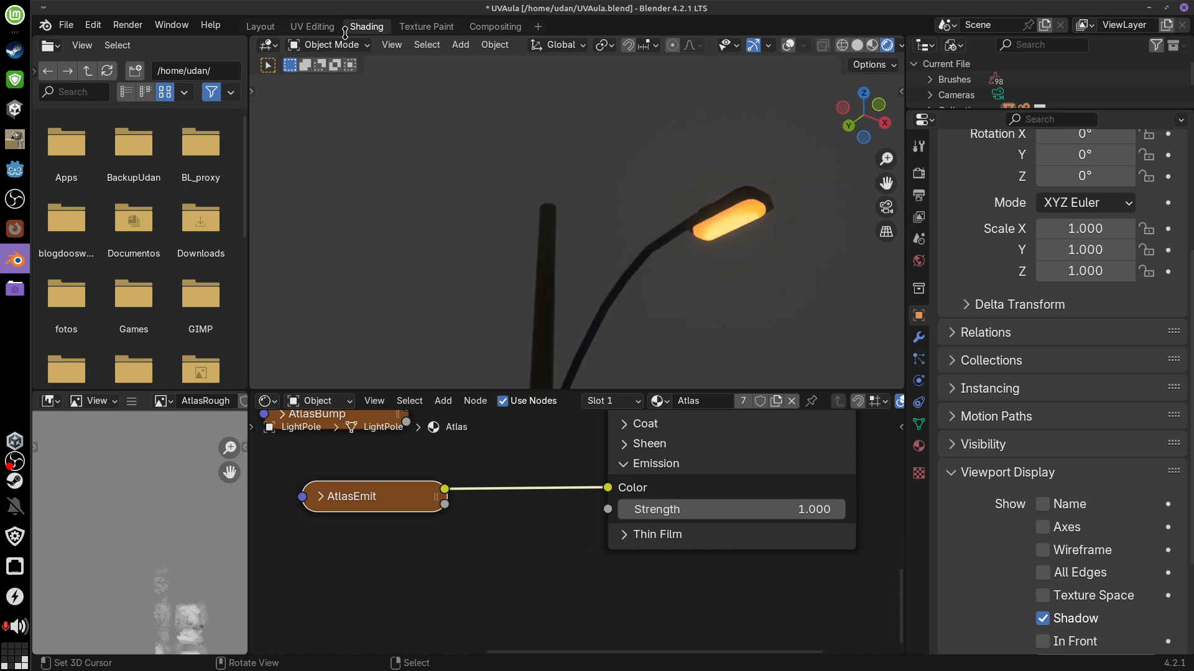
Set the Glare node's Mix to 1 in the Compositing workspace and inspect the lamp from below in the Shading workspace
left_click(494, 26)
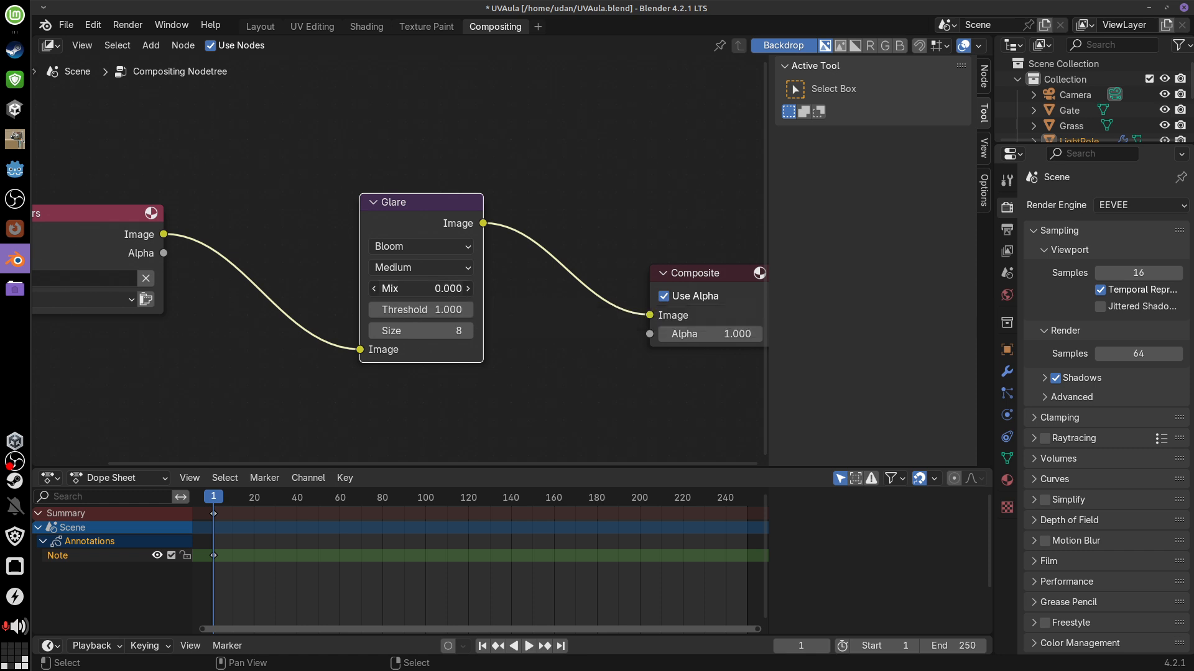
left_click(435, 288)
left_click(463, 329)
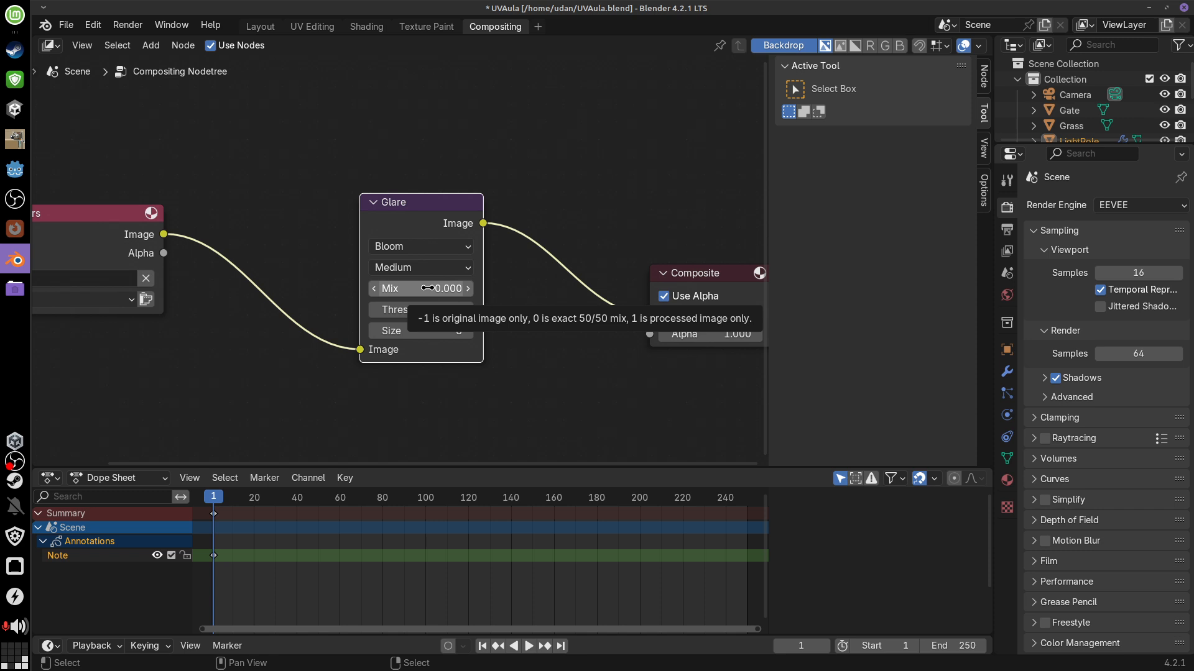
left_click(437, 287)
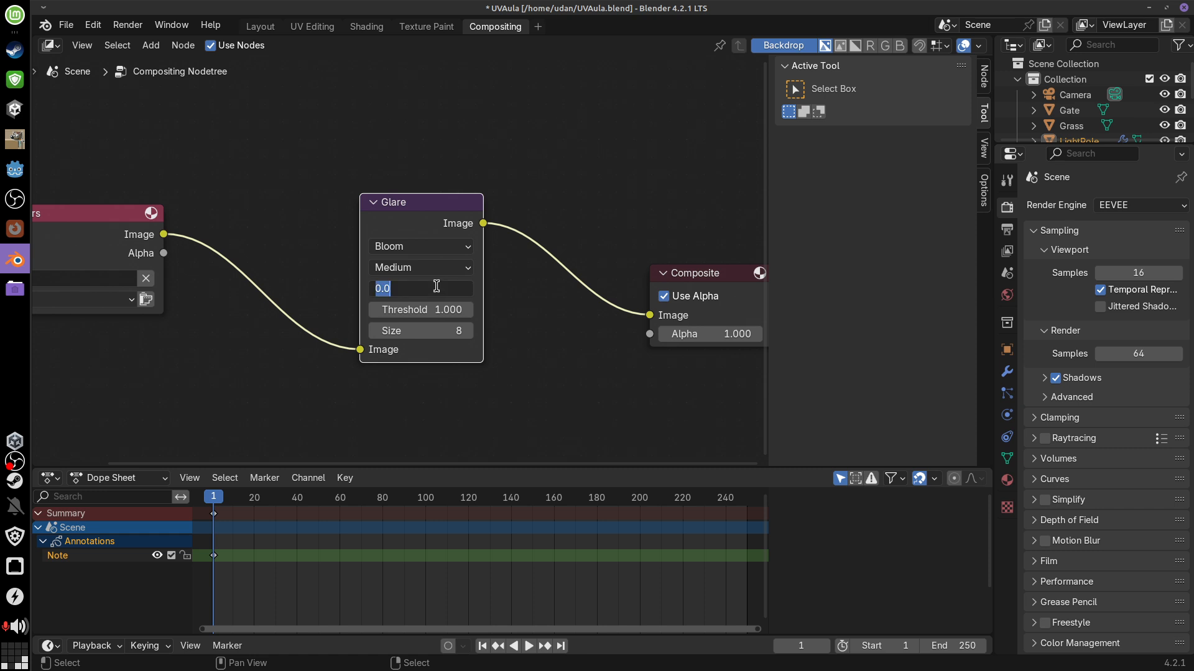
key("Return")
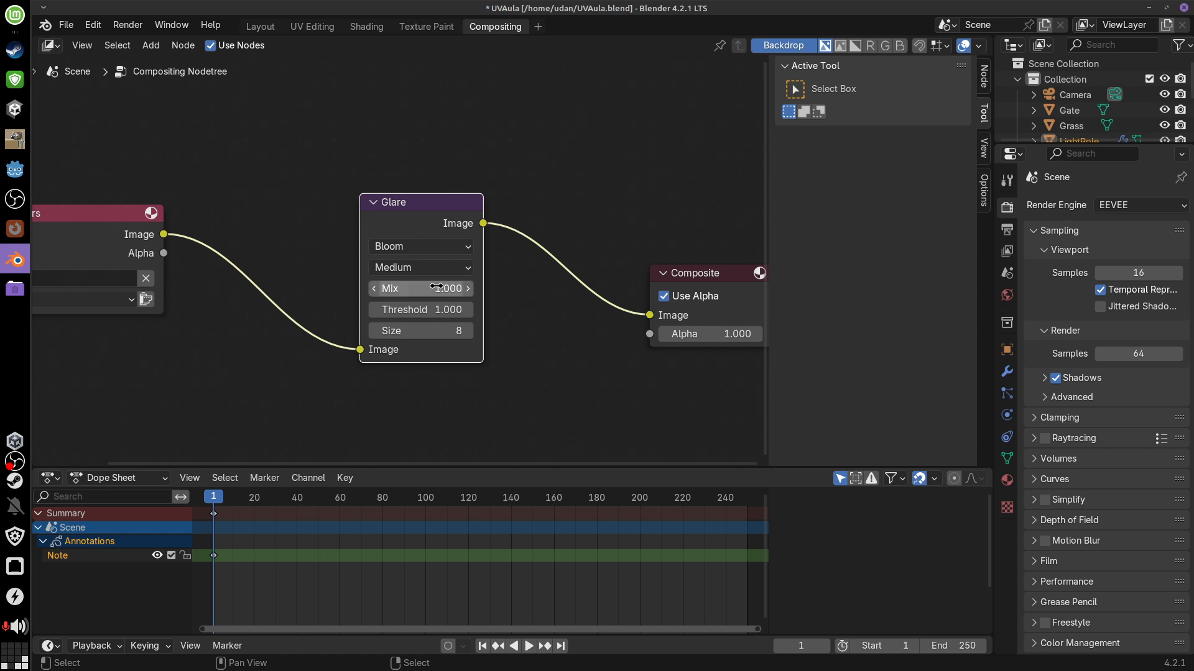
left_click(417, 27)
left_click(367, 28)
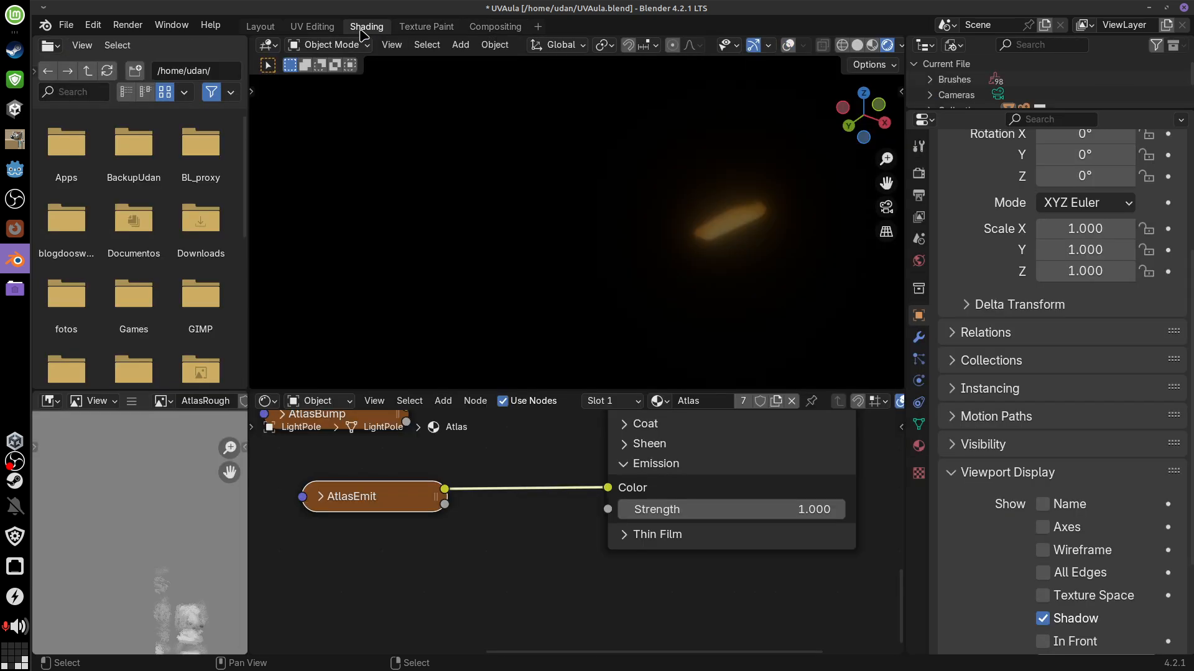
middle_click_drag(692, 257, 634, 274)
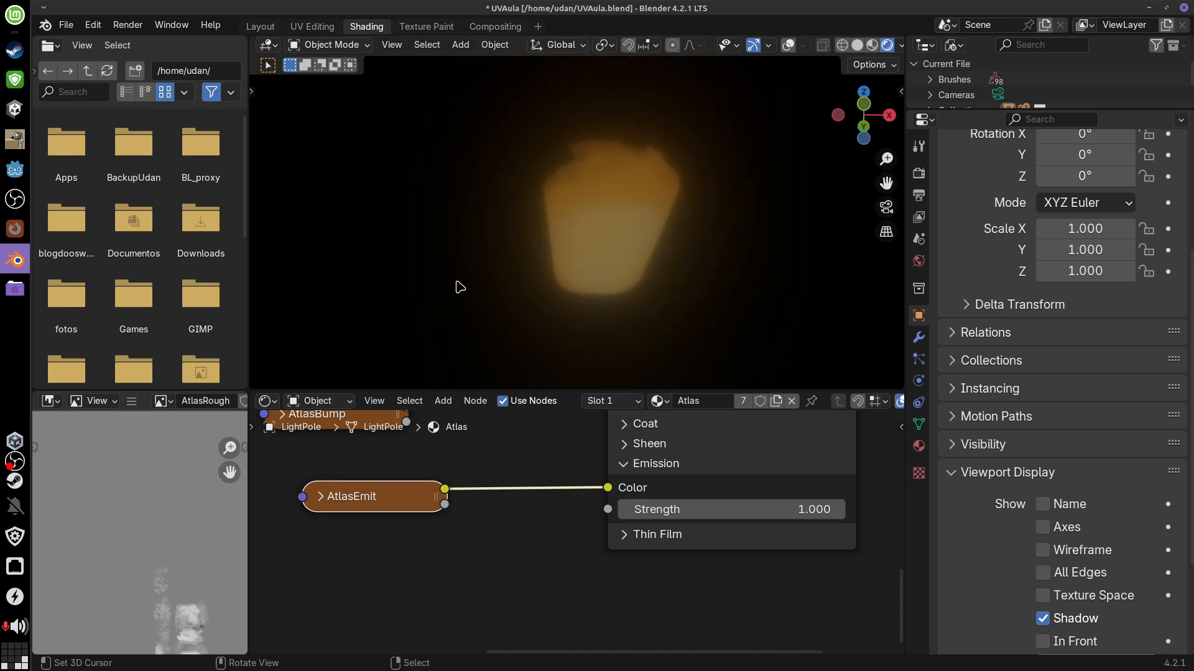
Change the Shading workspace's node area from the Shader Editor to the Compositor and bring the Glare node into view
left_click(266, 402)
left_click(266, 401)
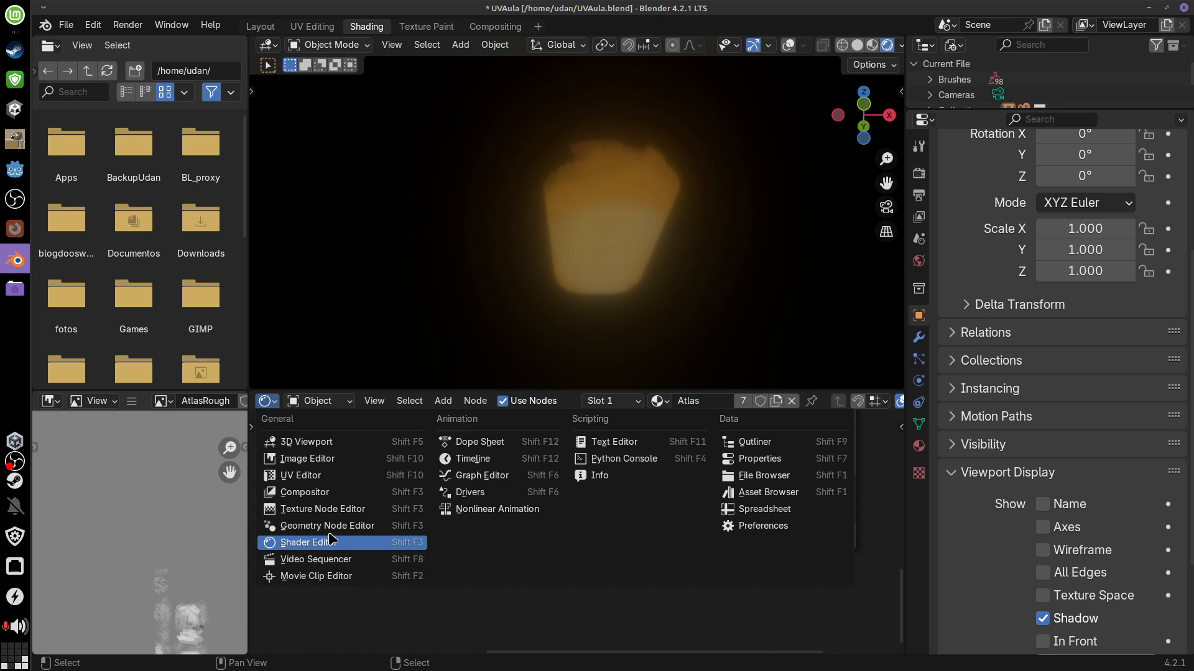
left_click(311, 493)
scroll(424, 505, "down", 9)
middle_click_drag(488, 565, 348, 653)
scroll(558, 568, "up", 3)
scroll(558, 569, "up", 2)
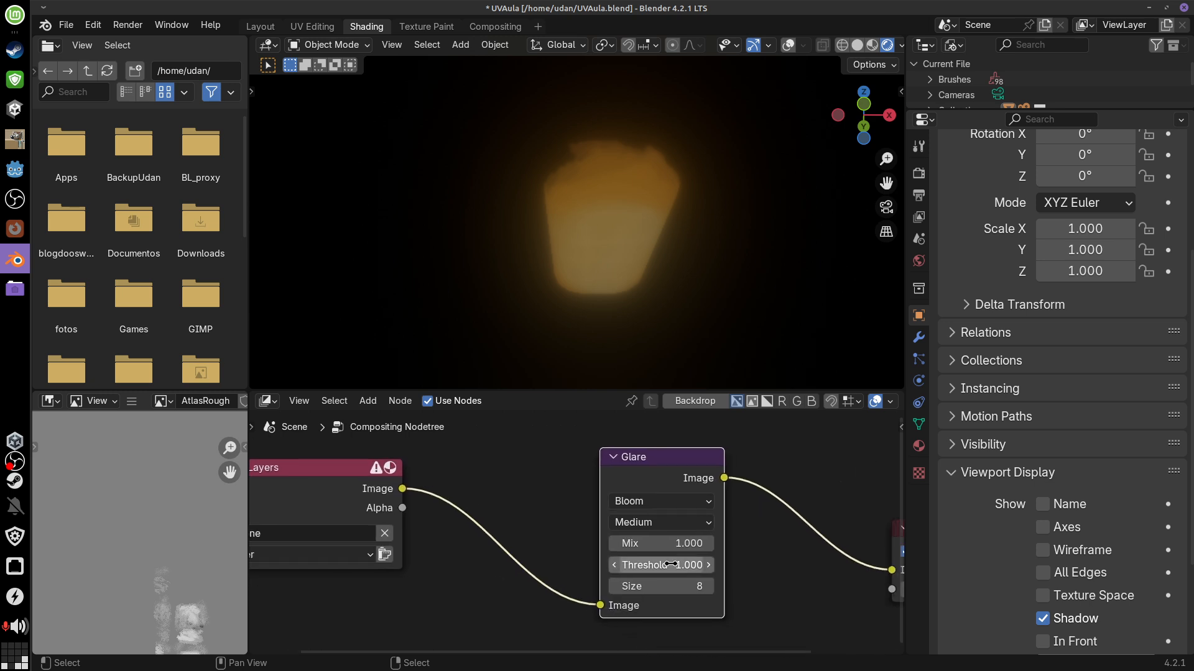
Set the Glare node's Mix to 0 and lower its Threshold to 0.180 for a stronger lamp glow
left_click(678, 544)
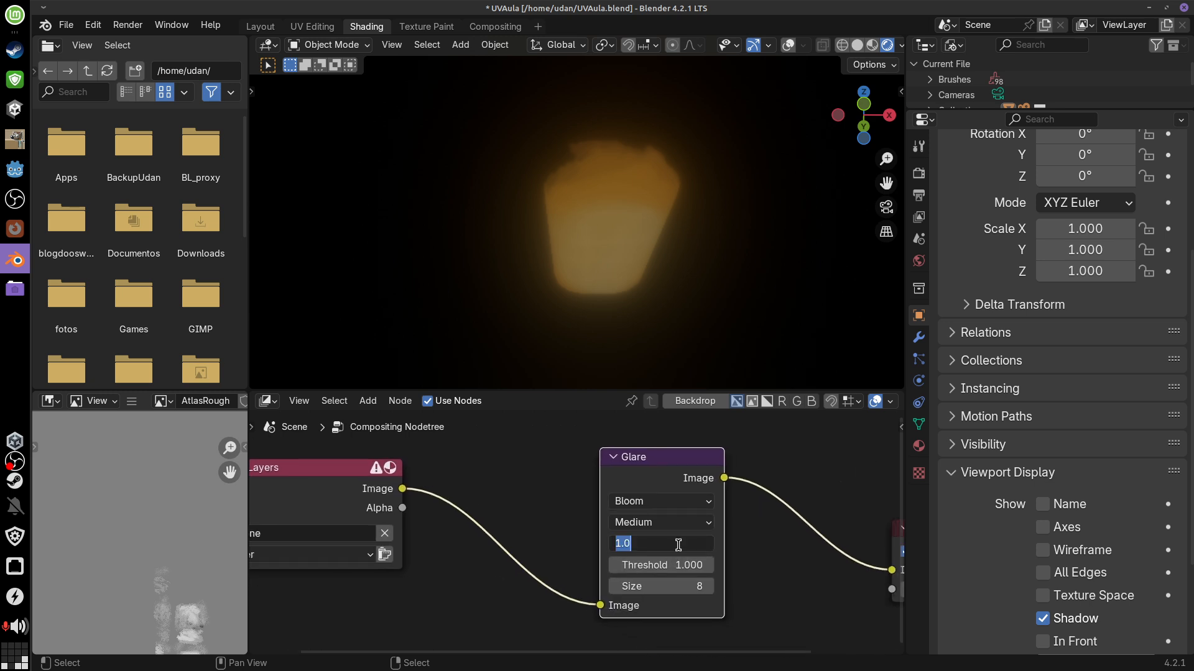
type("0")
key("Return")
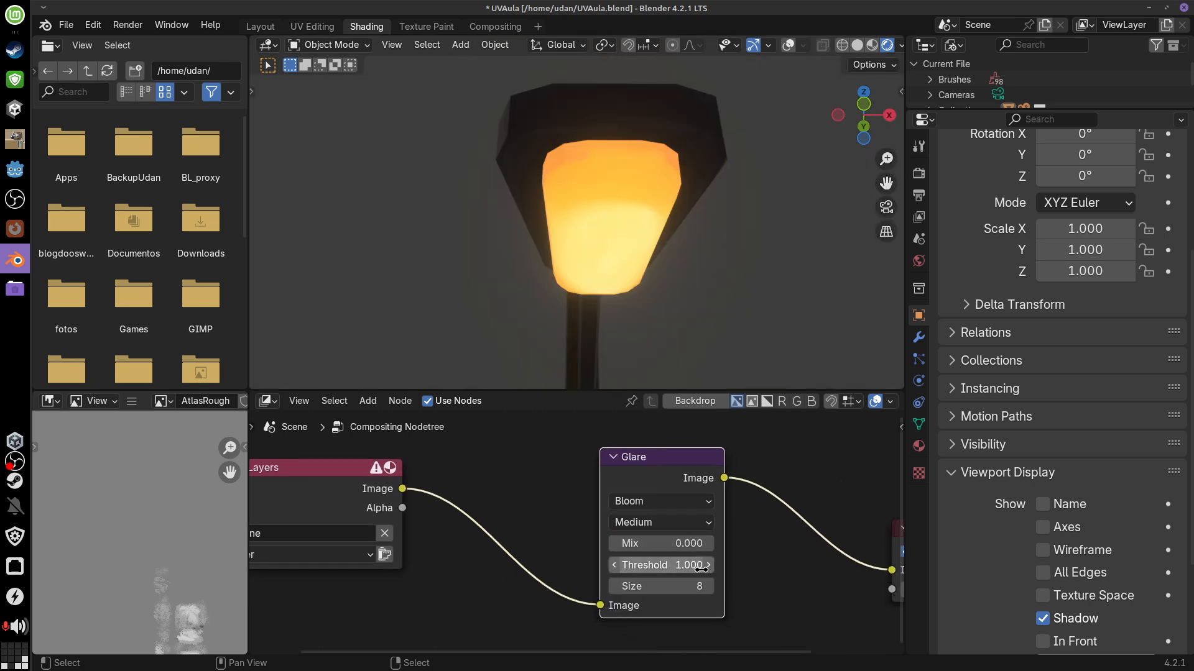
left_click_drag(678, 566, 648, 565)
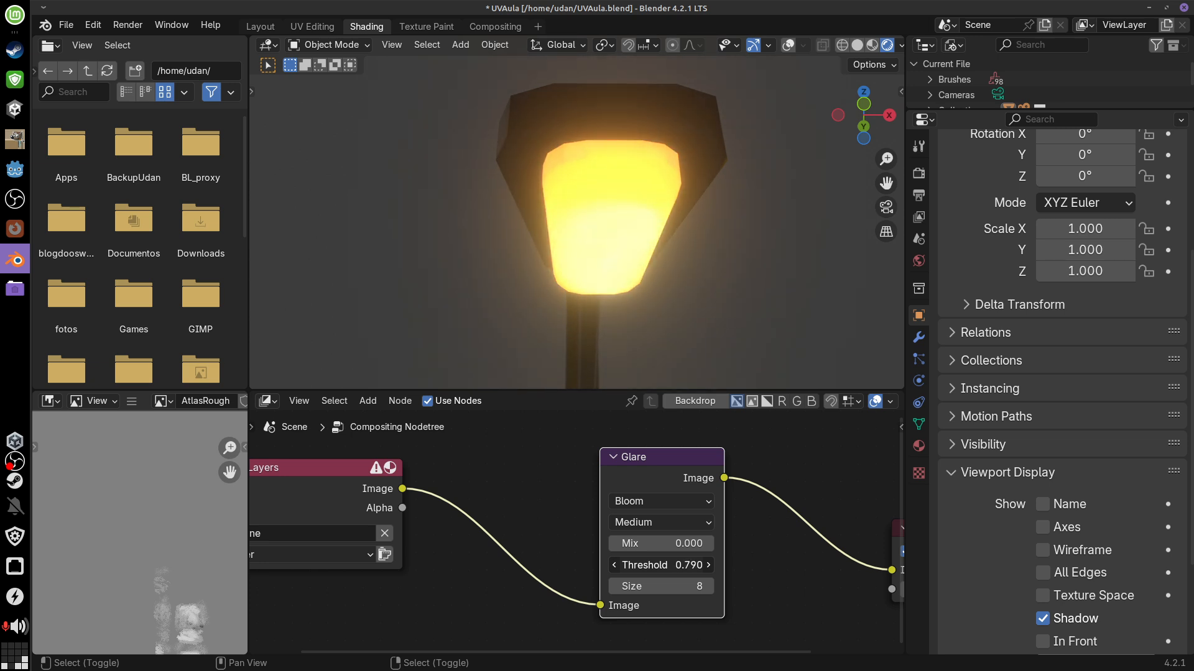
scroll(645, 338, "down", 10)
middle_click_drag(644, 339, 735, 357)
left_click_drag(659, 565, 624, 565)
scroll(673, 318, "down", 3)
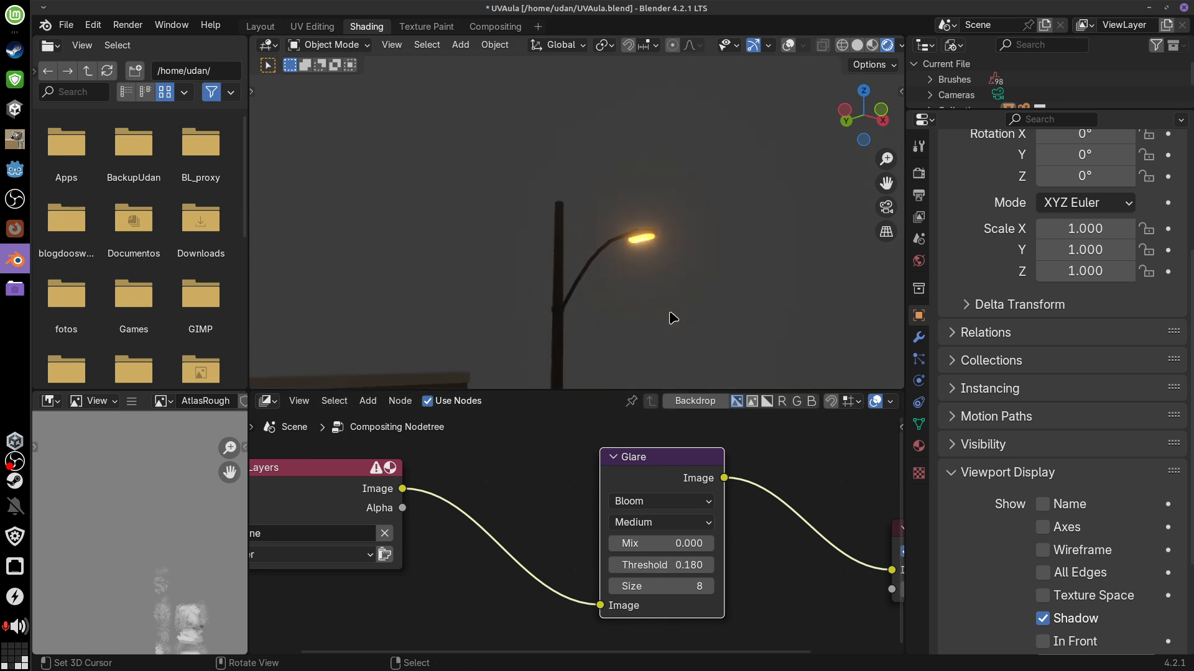
Move the Render Layers, Glare and Composite nodes closer together in the compositing node tree
left_click_drag(329, 469, 444, 506)
left_click_drag(679, 462, 648, 463)
middle_click_drag(742, 475, 637, 471)
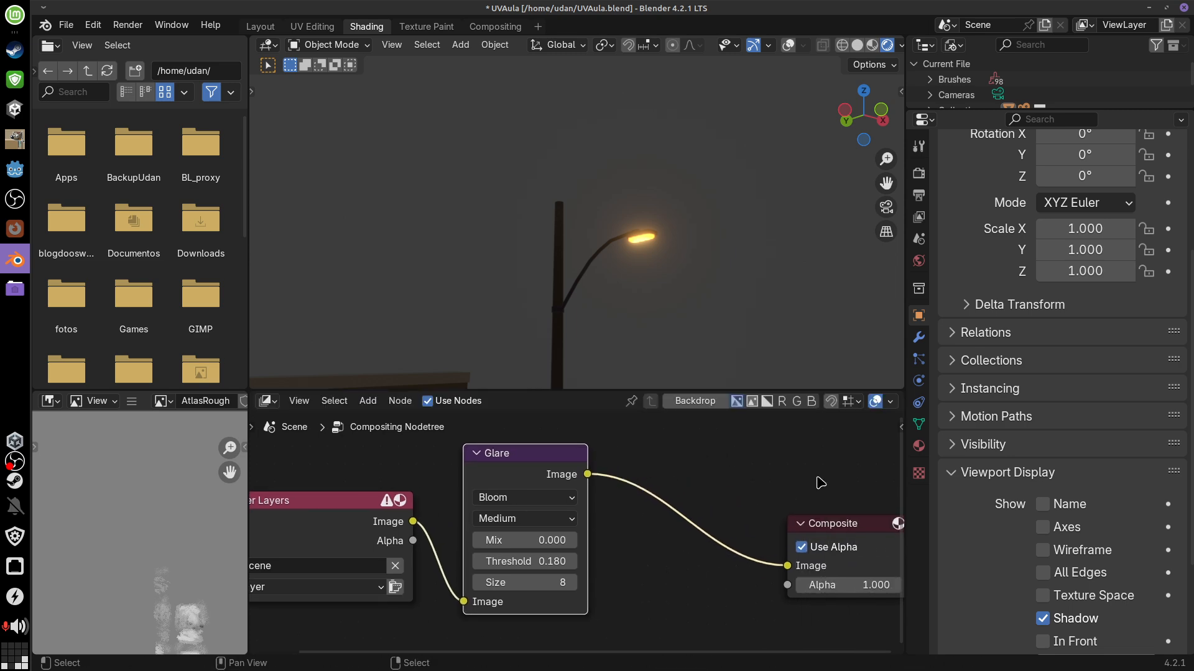
left_click_drag(842, 535, 744, 518)
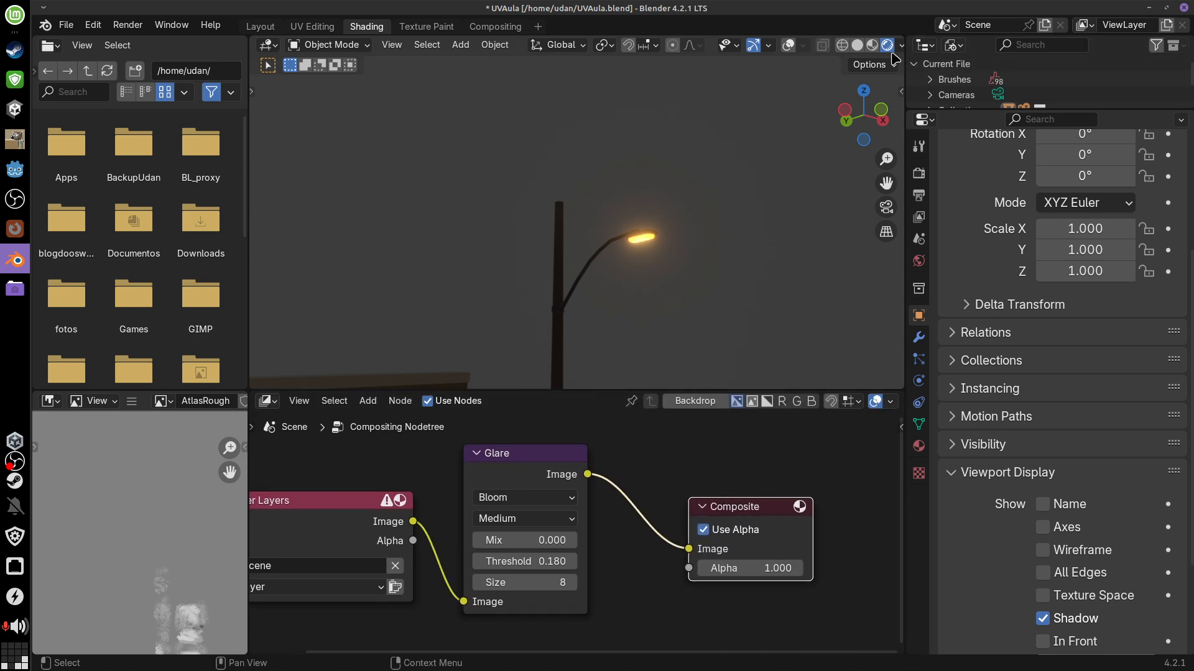
Compare the bloom on the street scene in Material Preview and Rendered shading from several angles
left_click(873, 45)
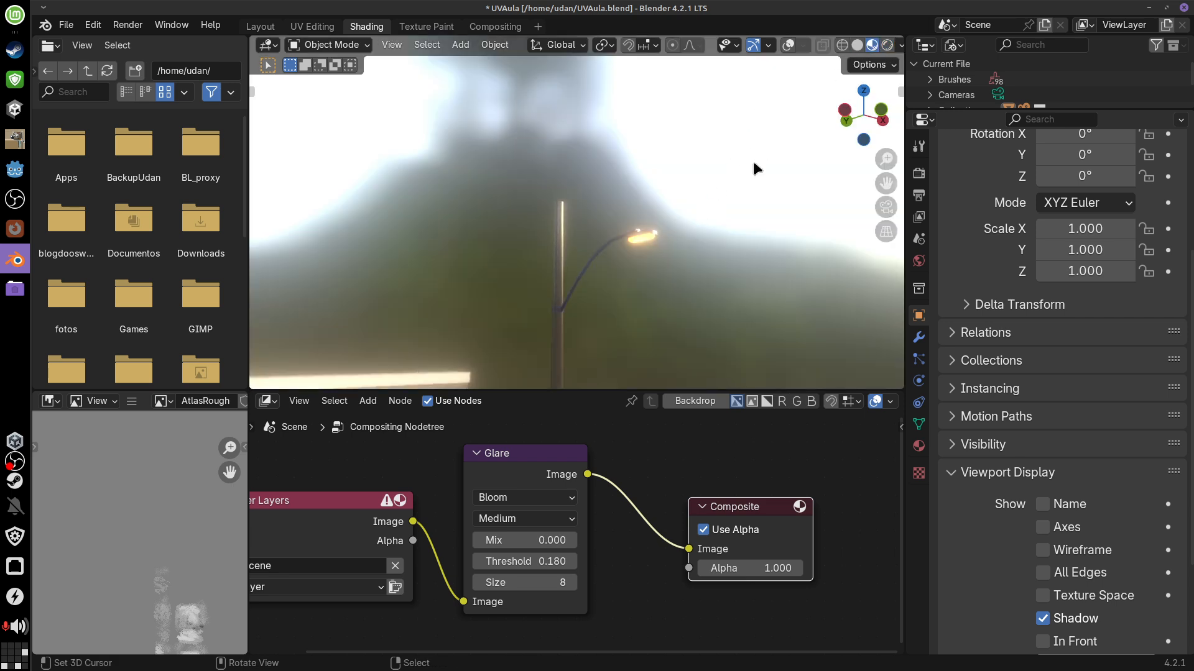
middle_click_drag(752, 161, 473, 242)
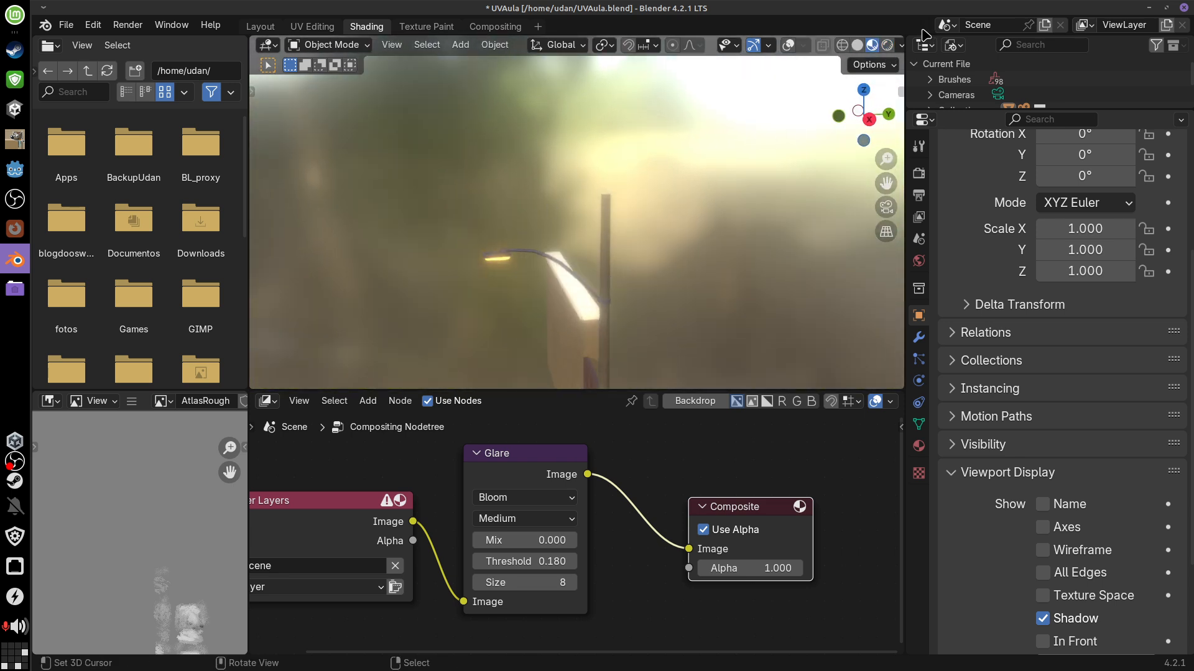
left_click(857, 45)
left_click(887, 45)
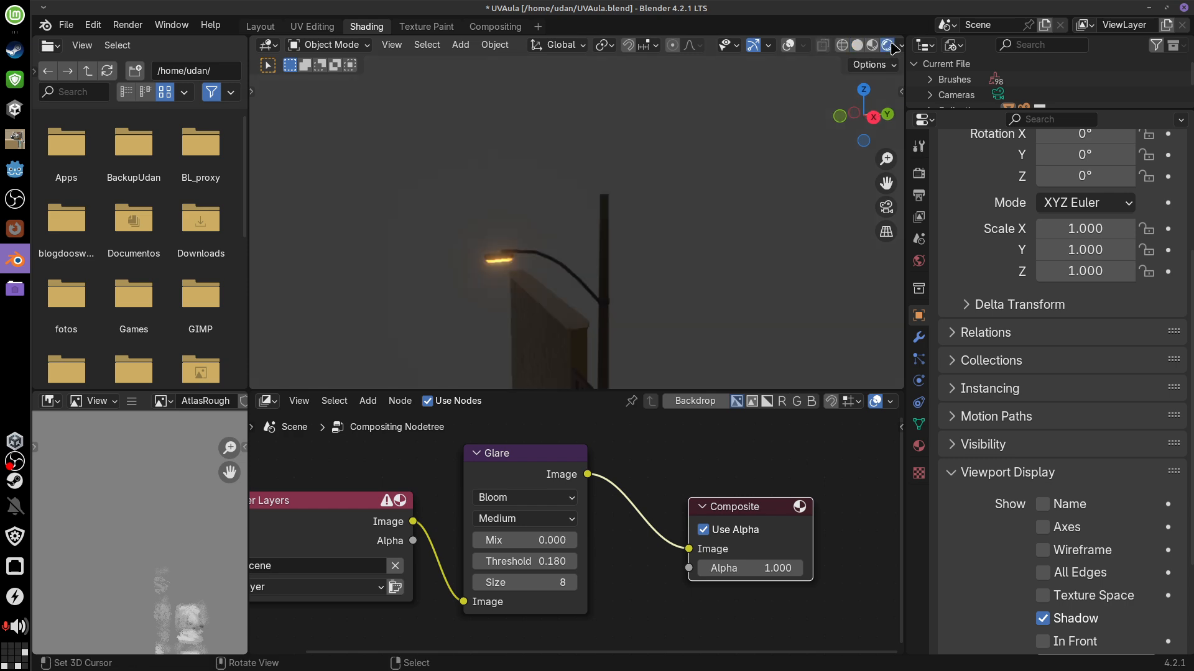
mouse_move(737, 162)
middle_mouse_down()
mouse_move(733, 200)
mouse_move(765, 210)
mouse_move(842, 181)
mouse_move(724, 271)
middle_mouse_up()
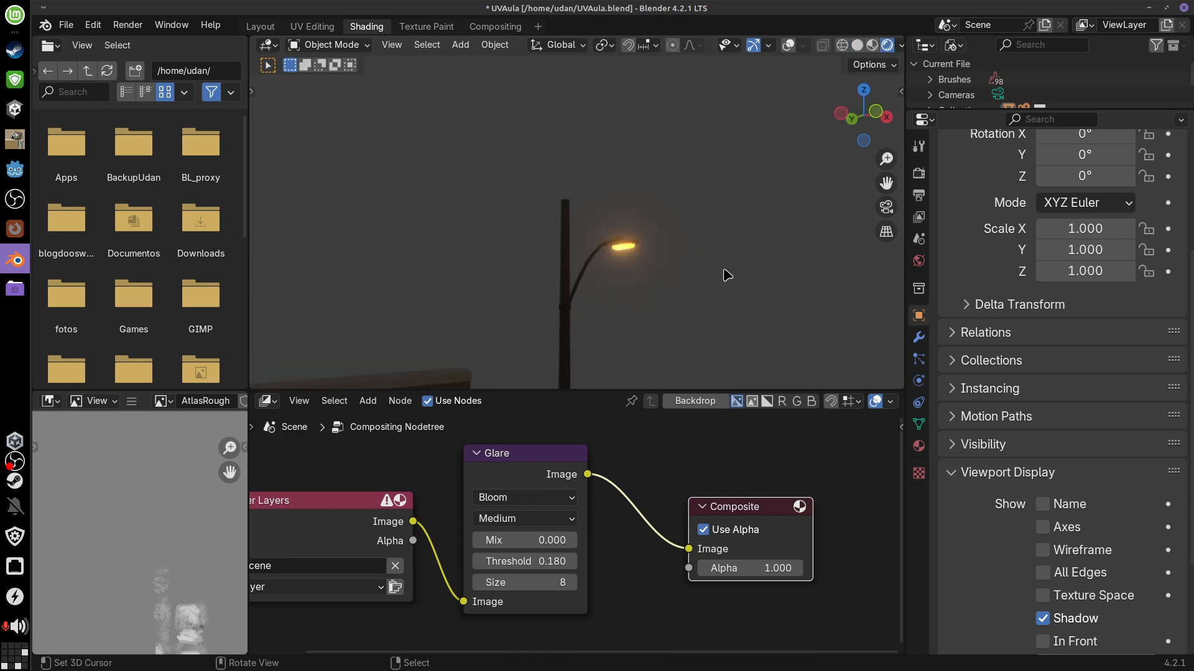
scroll(697, 297, "down", 6)
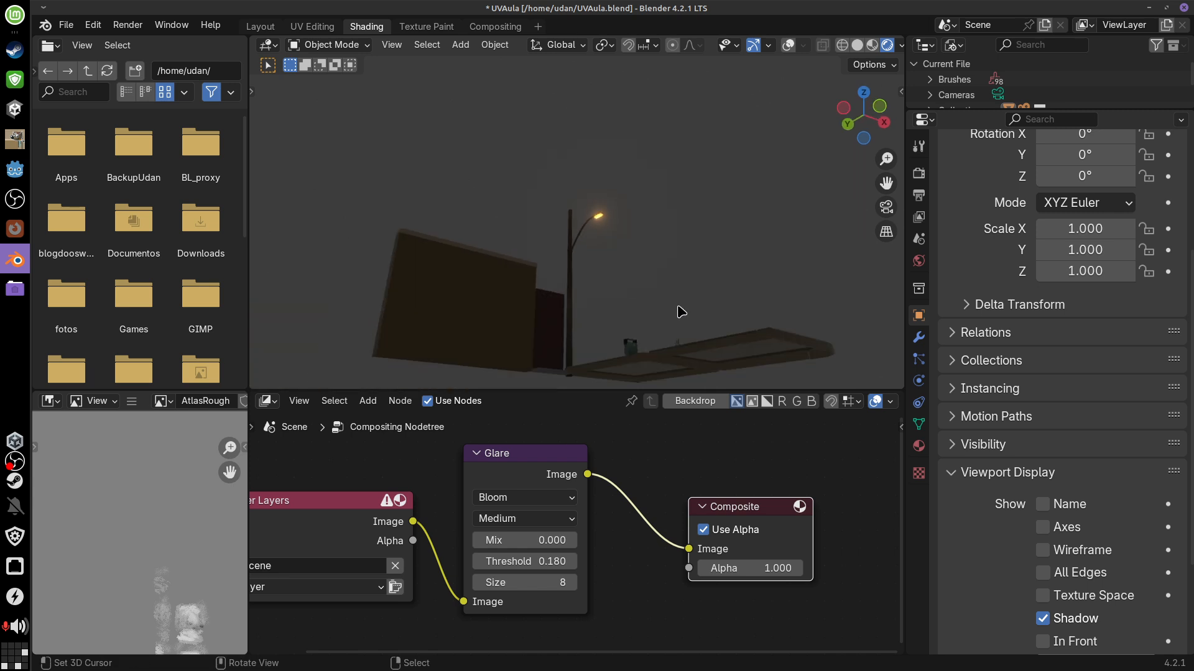
middle_click_drag(683, 255, 640, 270)
scroll(557, 221, "up", 8)
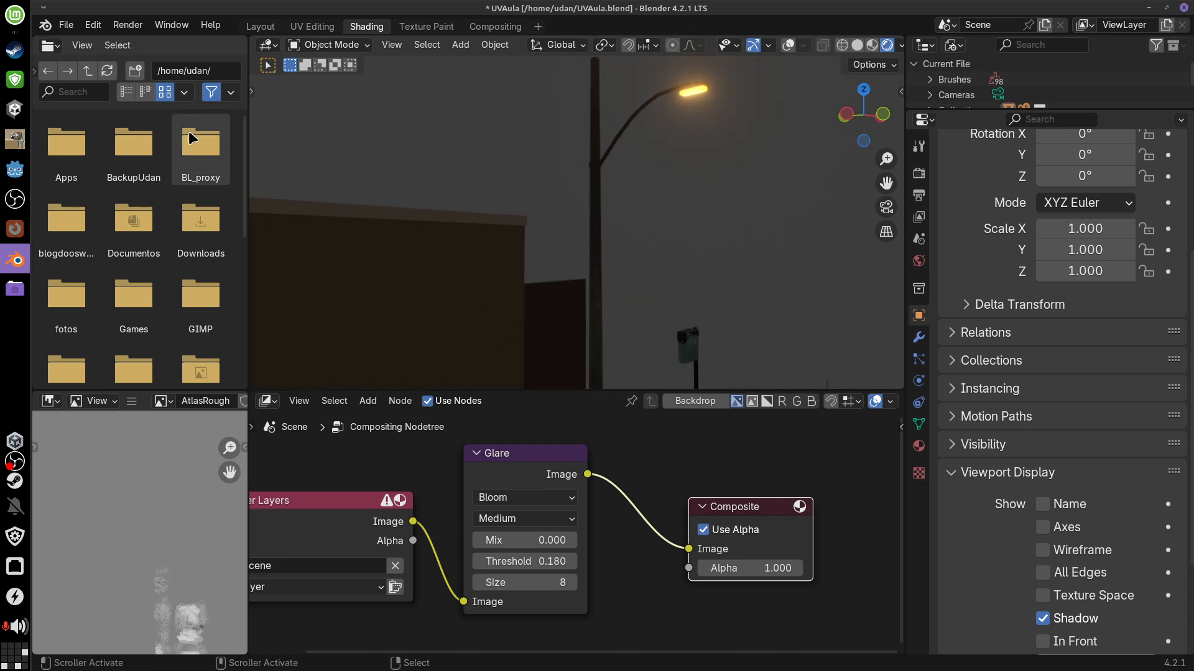
Change the Shading workspace's node area back to the Shader Editor and frame the whole Atlas material node tree
left_click(417, 26)
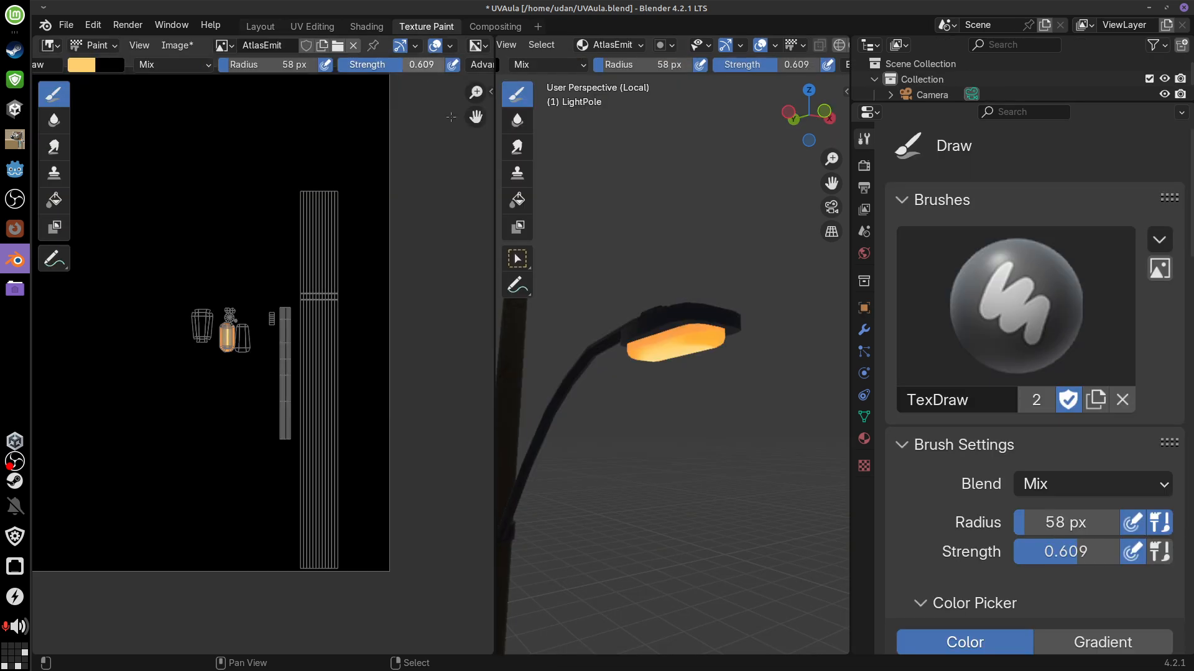
left_click(368, 26)
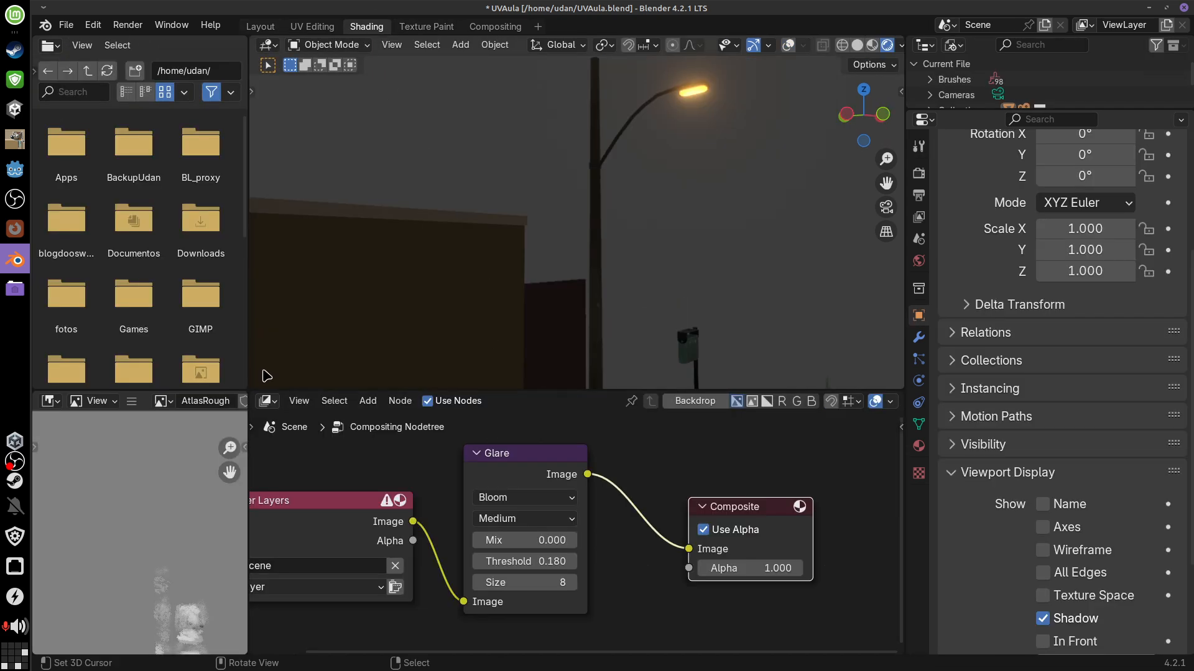
left_click(266, 401)
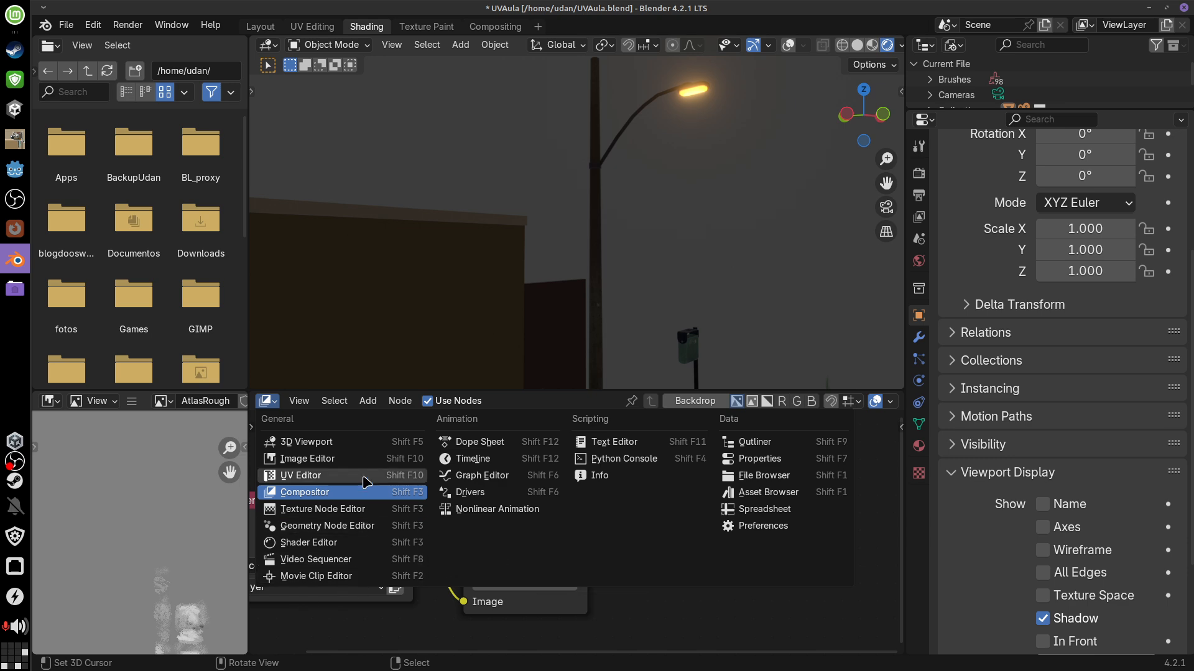
left_click(348, 542)
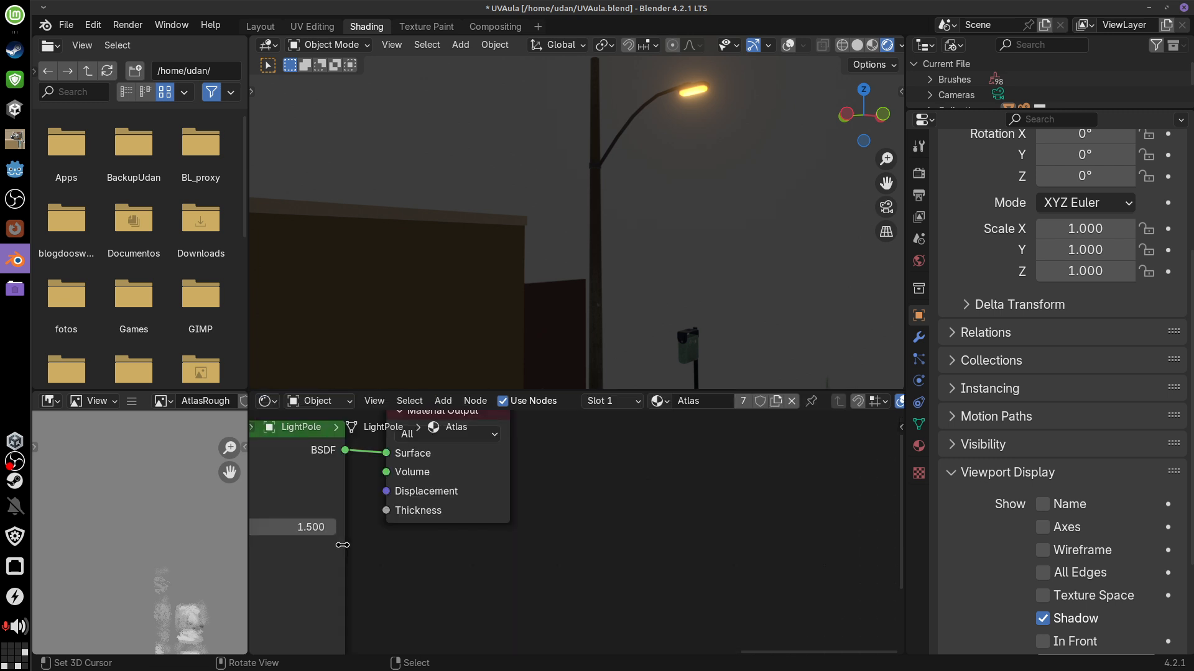
scroll(709, 553, "up", 4)
scroll(709, 553, "down", 3)
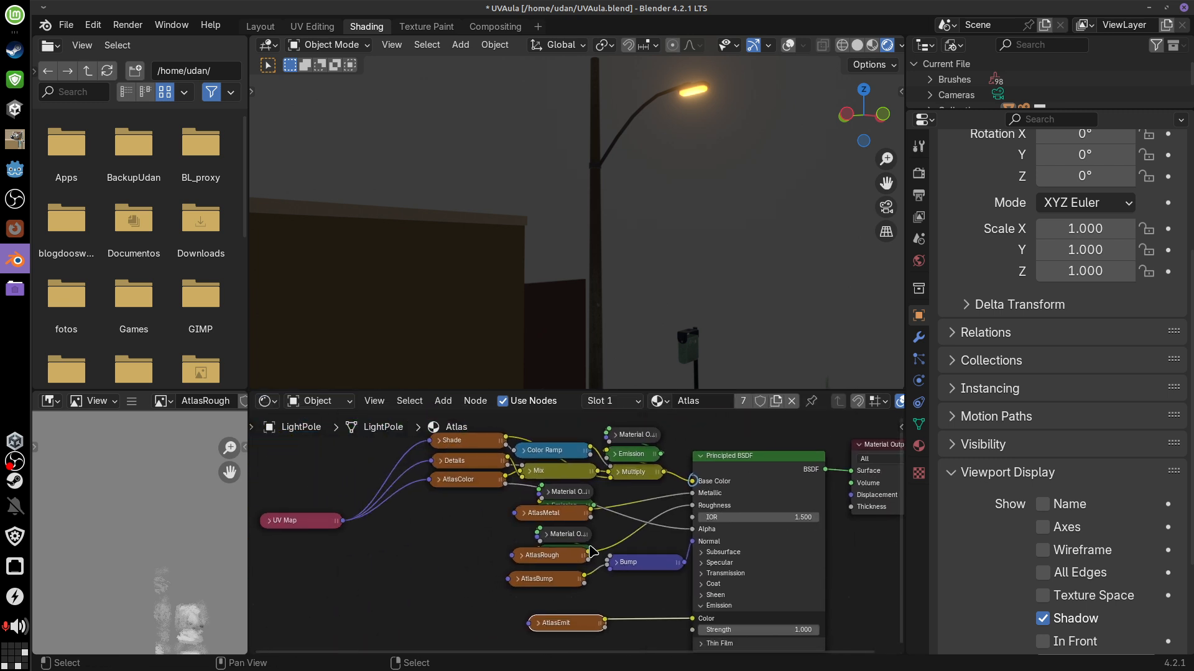
Maximize the Shader Editor and rearrange the AtlasMetal, AtlasRough, AtlasBump and AtlasEmit nodes, leaving room around AtlasEmit
left_click_drag(555, 625, 535, 613)
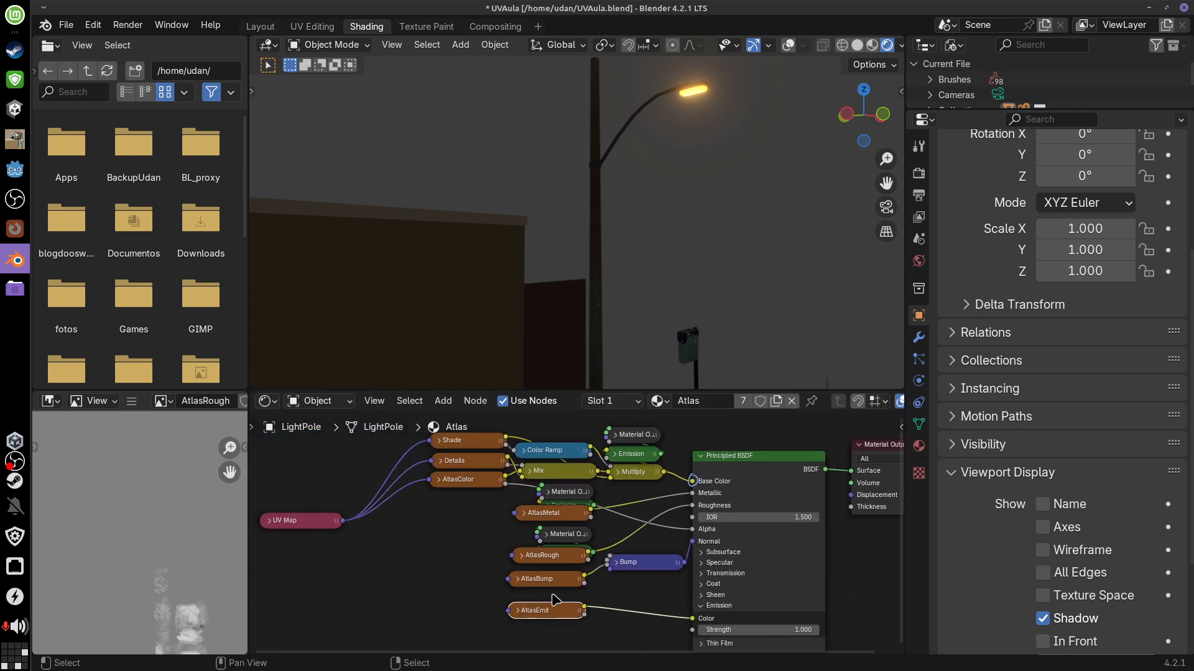
key("ctrl+space")
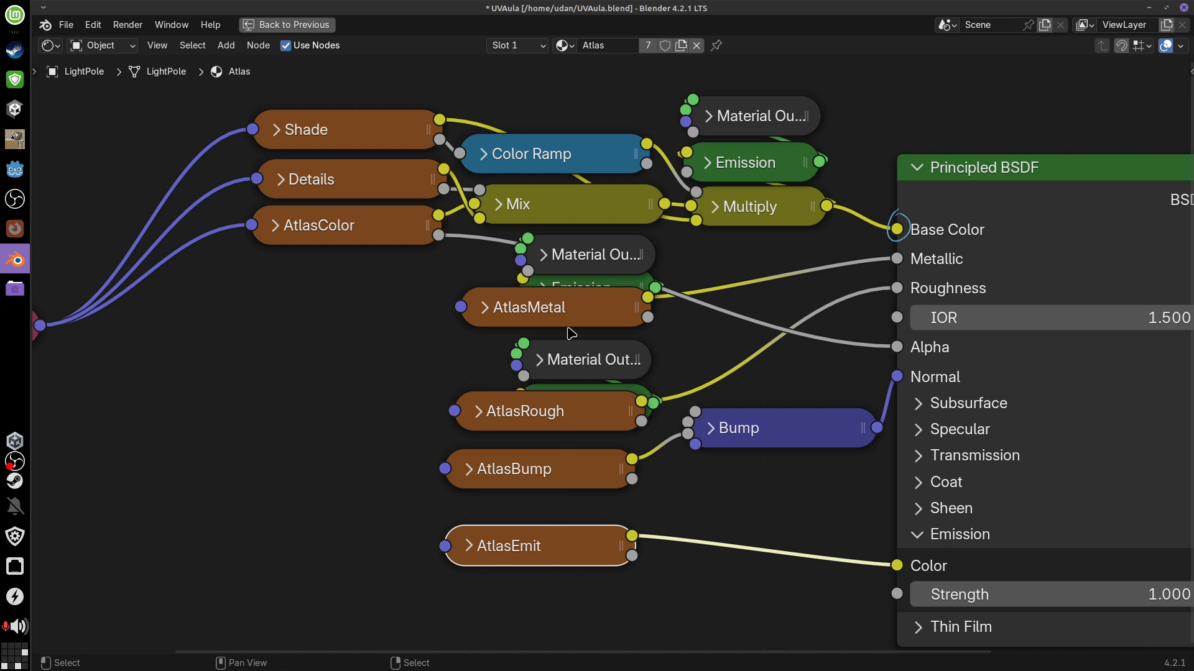
left_click_drag(563, 321, 559, 332)
left_click_drag(542, 533, 543, 562)
left_click_drag(582, 396, 591, 383)
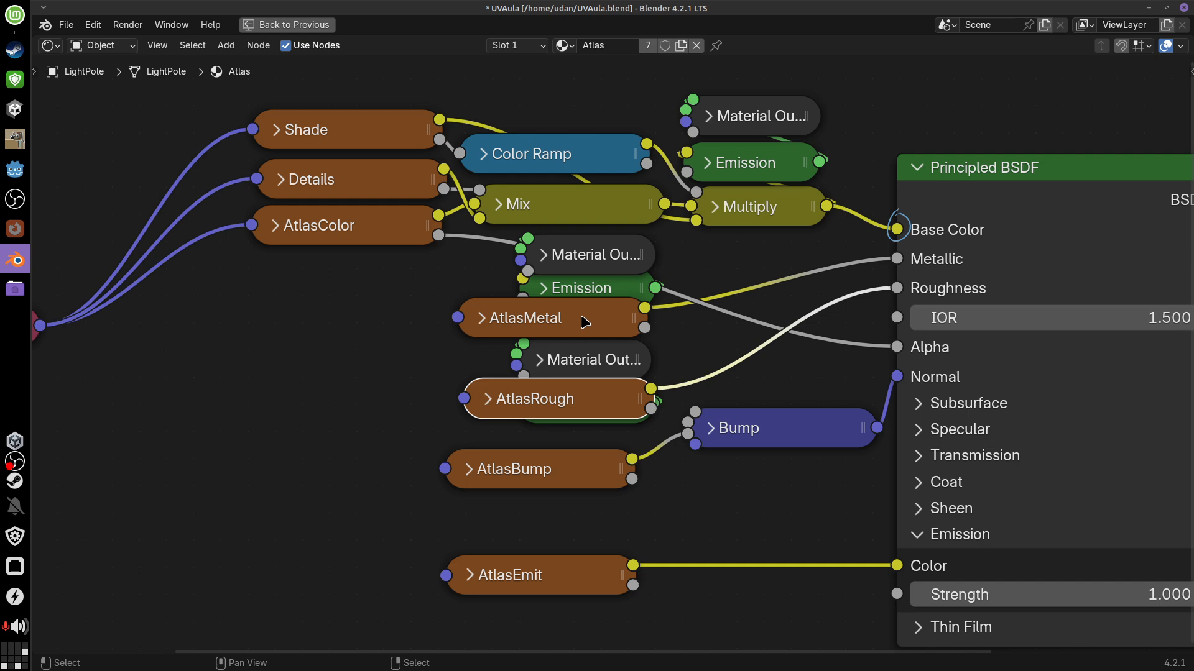
left_click_drag(582, 317, 588, 311)
left_click(544, 404)
left_click_drag(544, 405, 543, 409)
left_click_drag(529, 475, 537, 466)
left_click(582, 328)
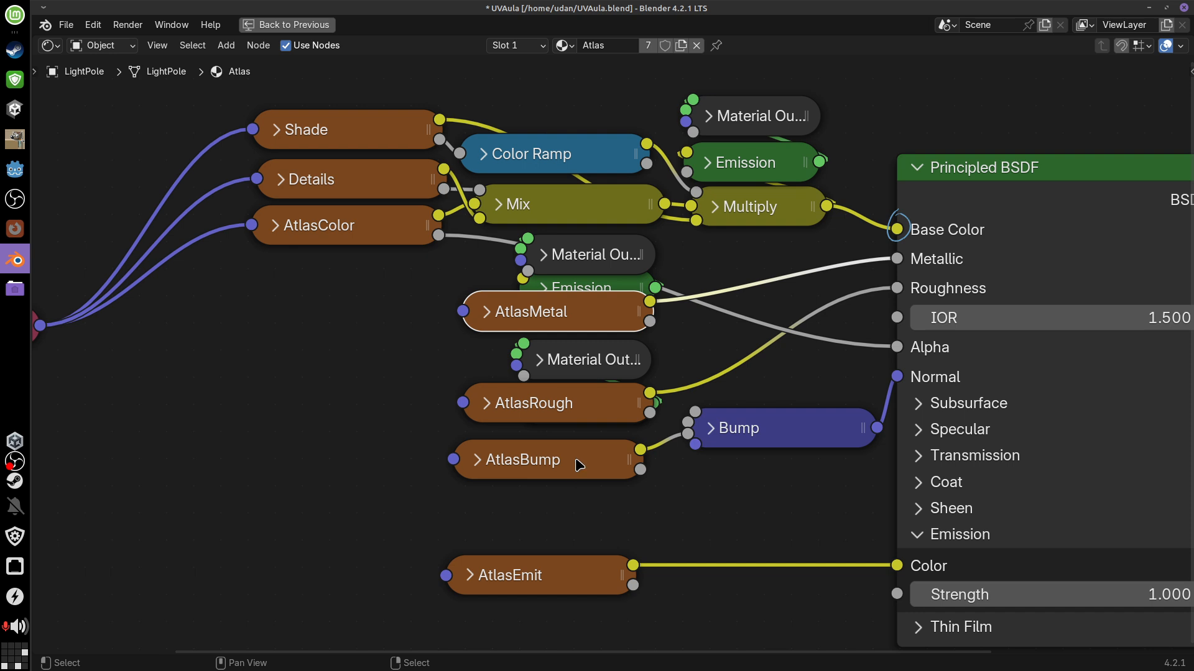
Duplicate the Material Output and Emission nodes beside AtlasMetal and place the copies in the empty area left of AtlasBump
left_click(549, 360)
left_click(536, 361)
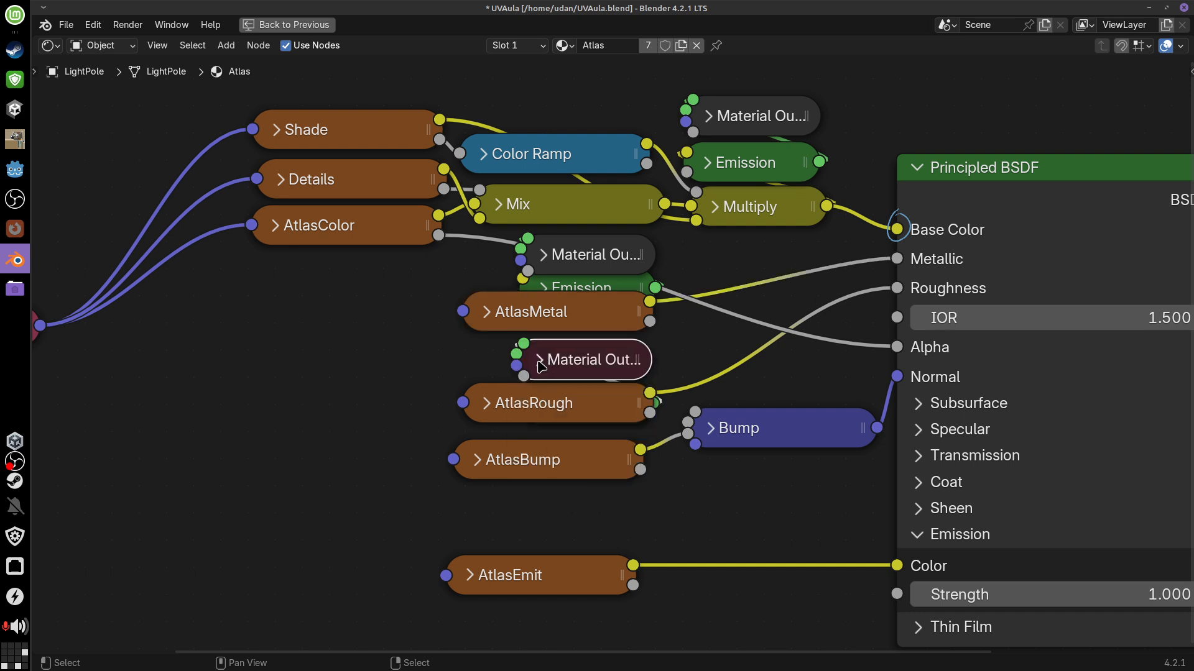
left_click(578, 294)
left_click(572, 255, "shift")
key("shift+d")
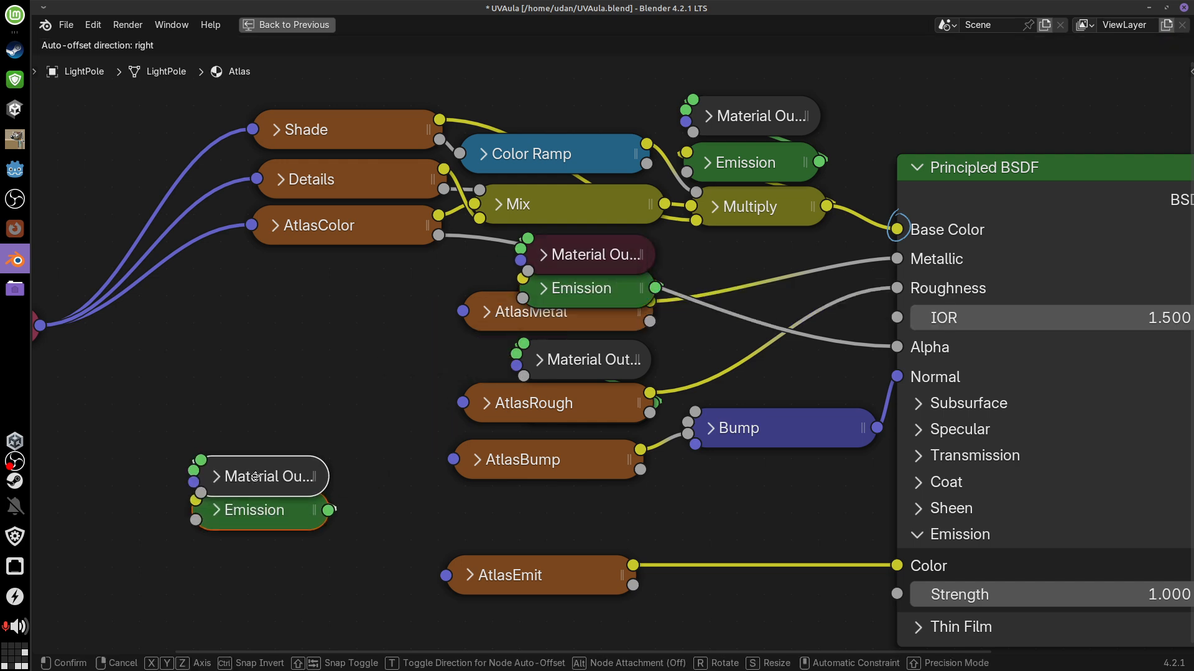
left_click(265, 485)
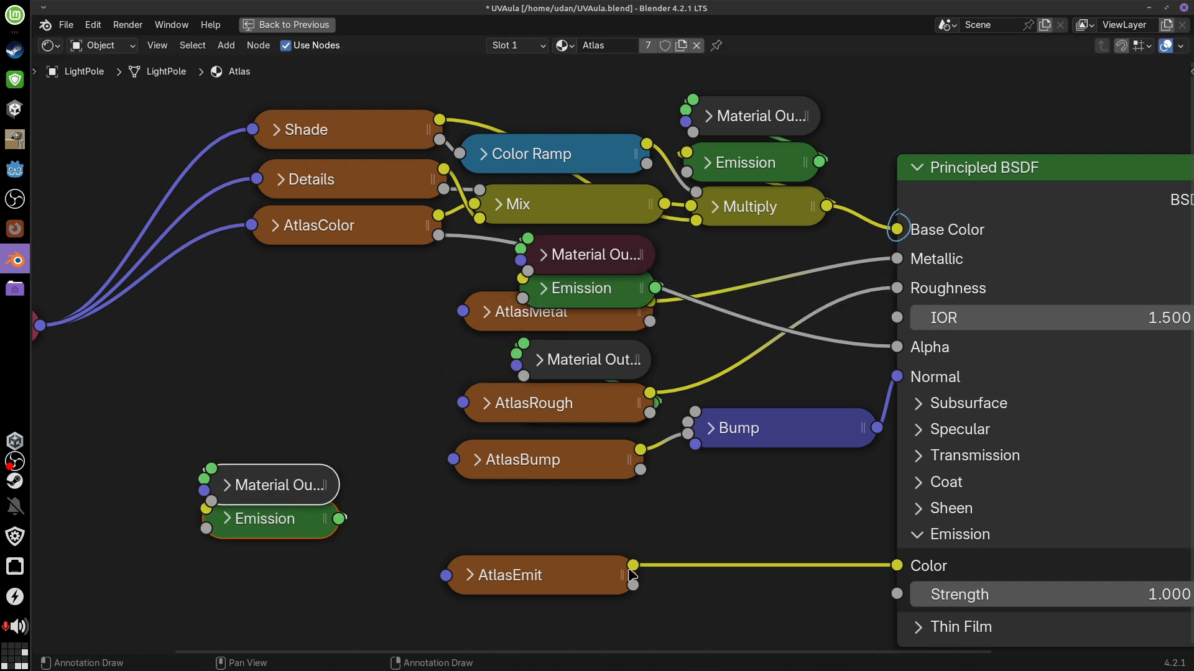
Link AtlasEmit's Color to the duplicated Emission node and tuck the Emission and Material Output pair behind AtlasEmit
left_click_drag(632, 565, 557, 559)
left_click(264, 491)
left_click(272, 522, "shift")
mouse_move(512, 589)
left_mouse_down()
mouse_move(497, 587)
mouse_move(507, 582)
left_mouse_up()
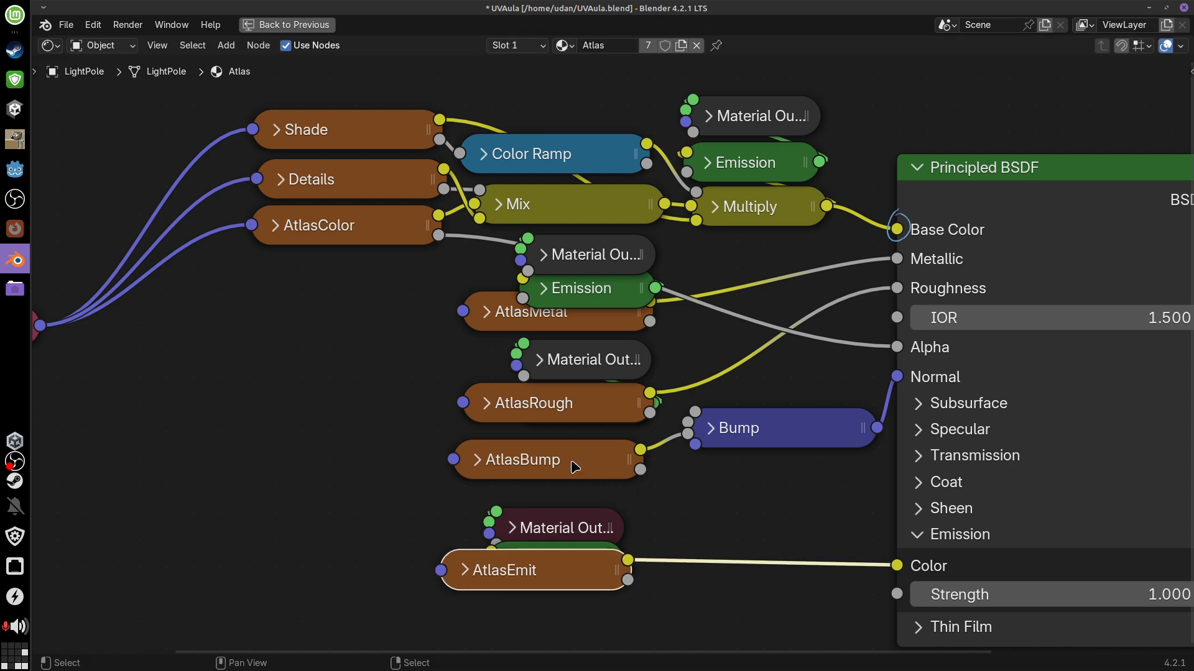
Move AtlasBump slightly down, duplicate AtlasEmit's Material Output and Emission pair beside it, and link AtlasBump's Color to the new Emission node
left_click_drag(553, 467, 558, 482)
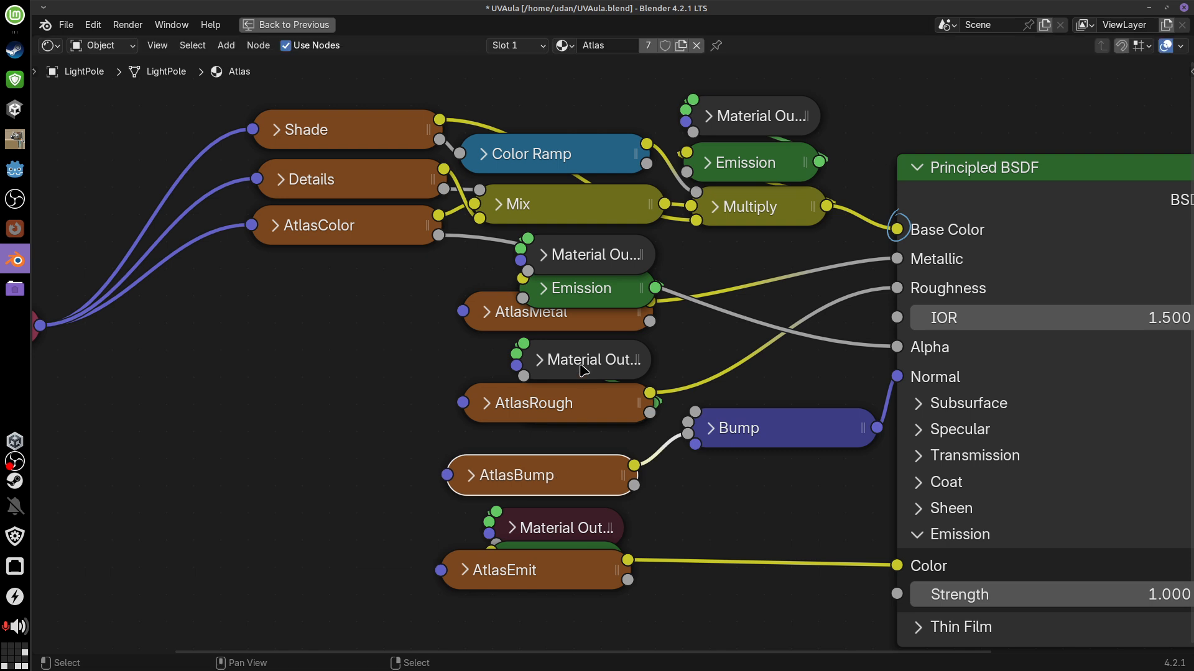
left_click(540, 549)
left_click(537, 532, "shift")
left_click_drag(537, 532, 318, 434)
left_click_drag(634, 467, 261, 463)
Move the duplicated Material Output and Emission pair onto AtlasBump and tuck it behind that node, keeping AtlasBump collapsed
left_click(331, 441)
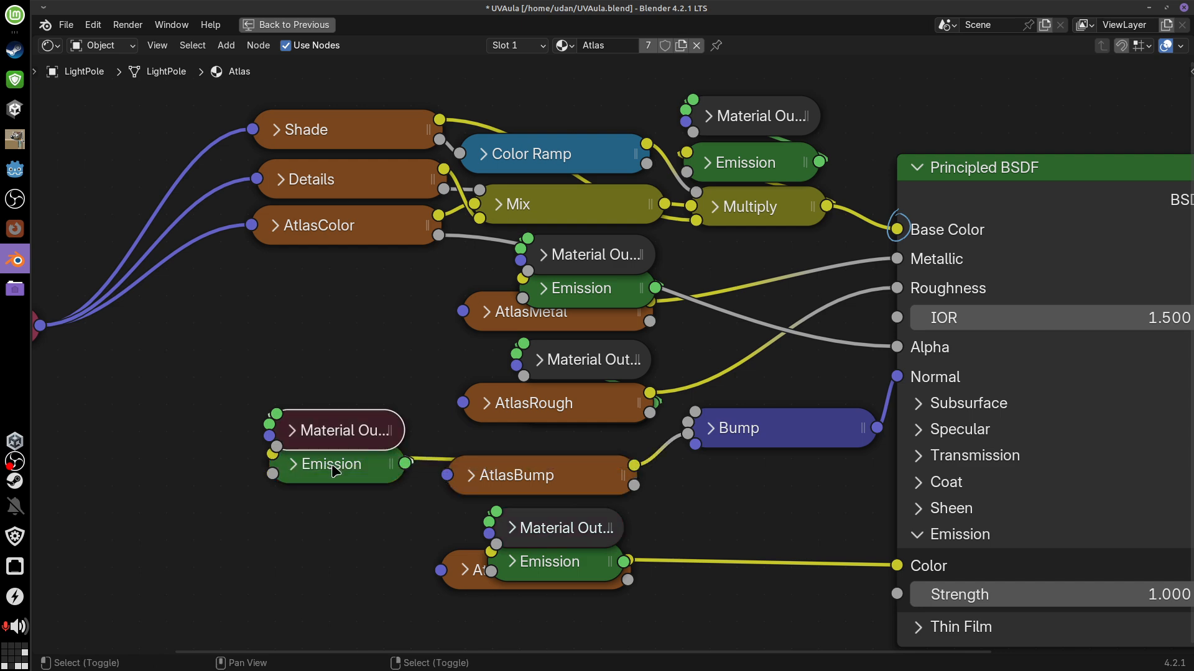
left_click(337, 464, "shift")
left_click_drag(336, 464, 565, 473)
left_click(477, 486)
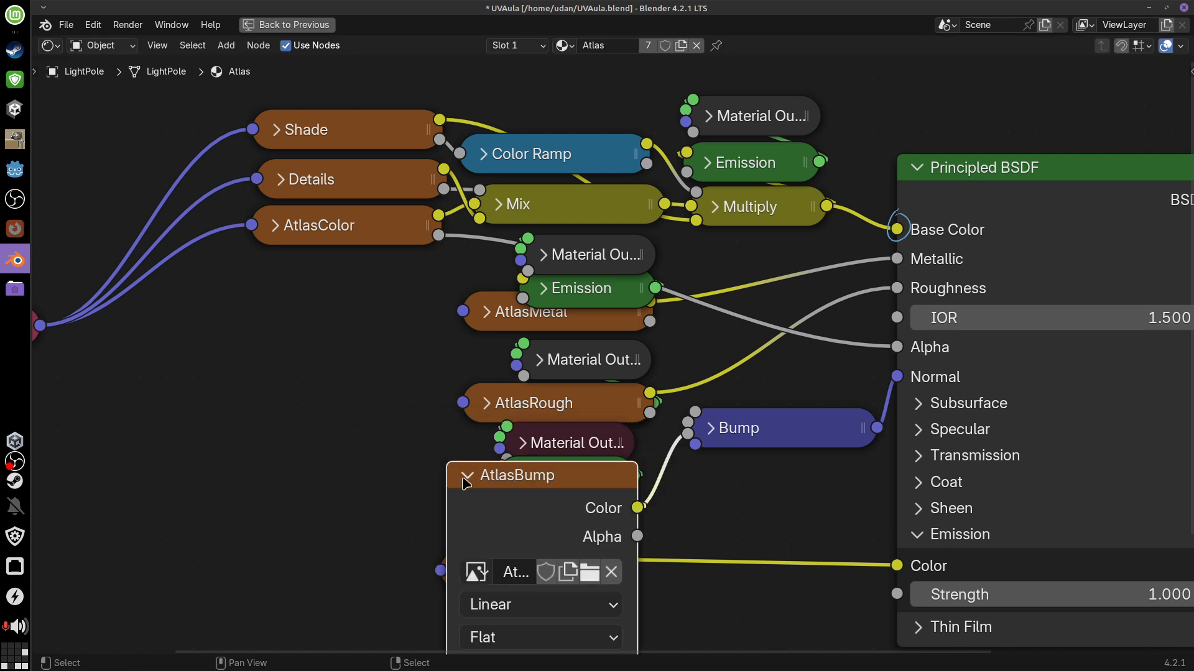
left_click(466, 477)
Restore the Shading workspace's multi-area layout and disable the compositor in the 3D viewport
key("ctrl+space")
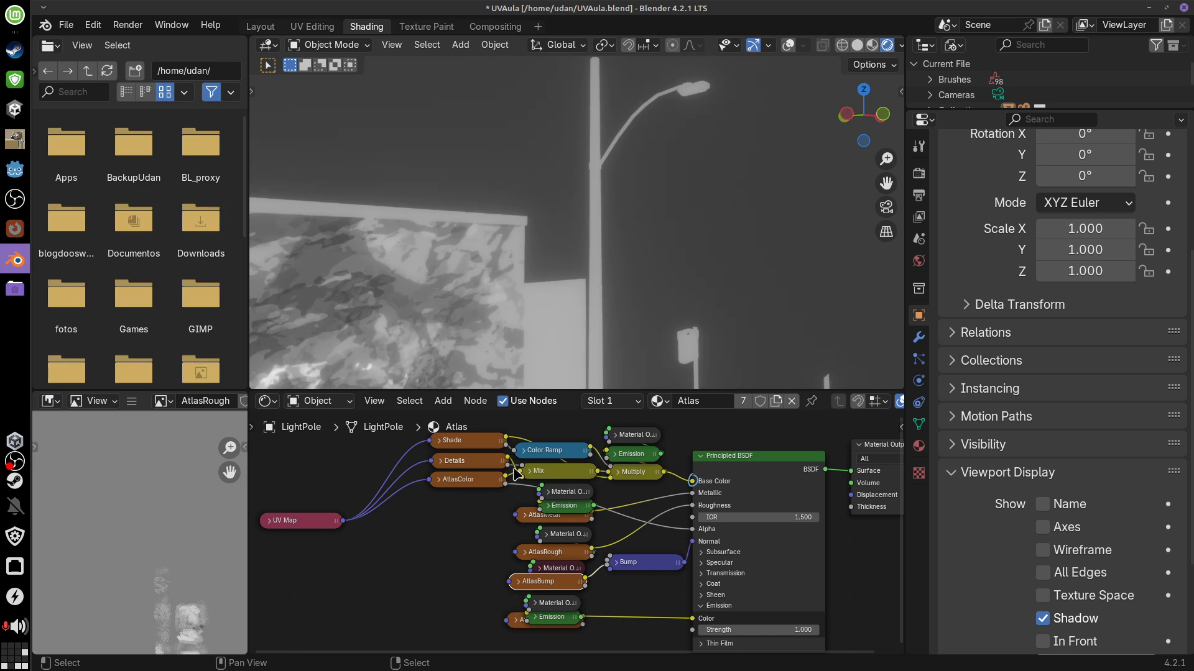
scroll(559, 322, "down", 2)
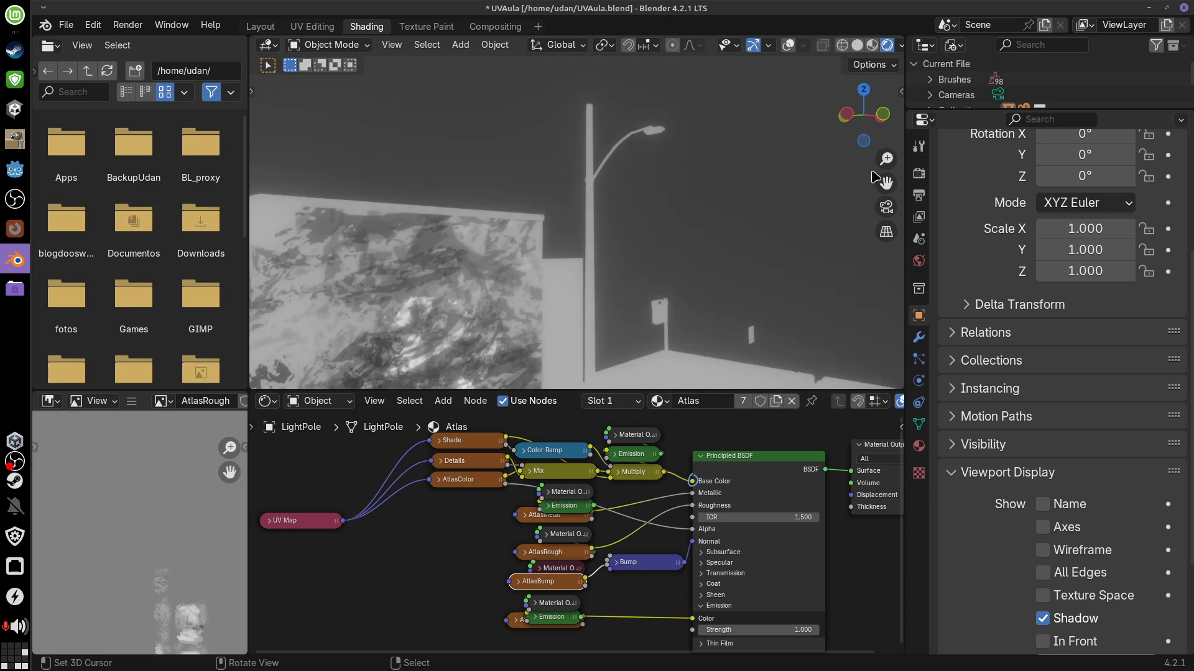
left_click(901, 45)
left_click(841, 274)
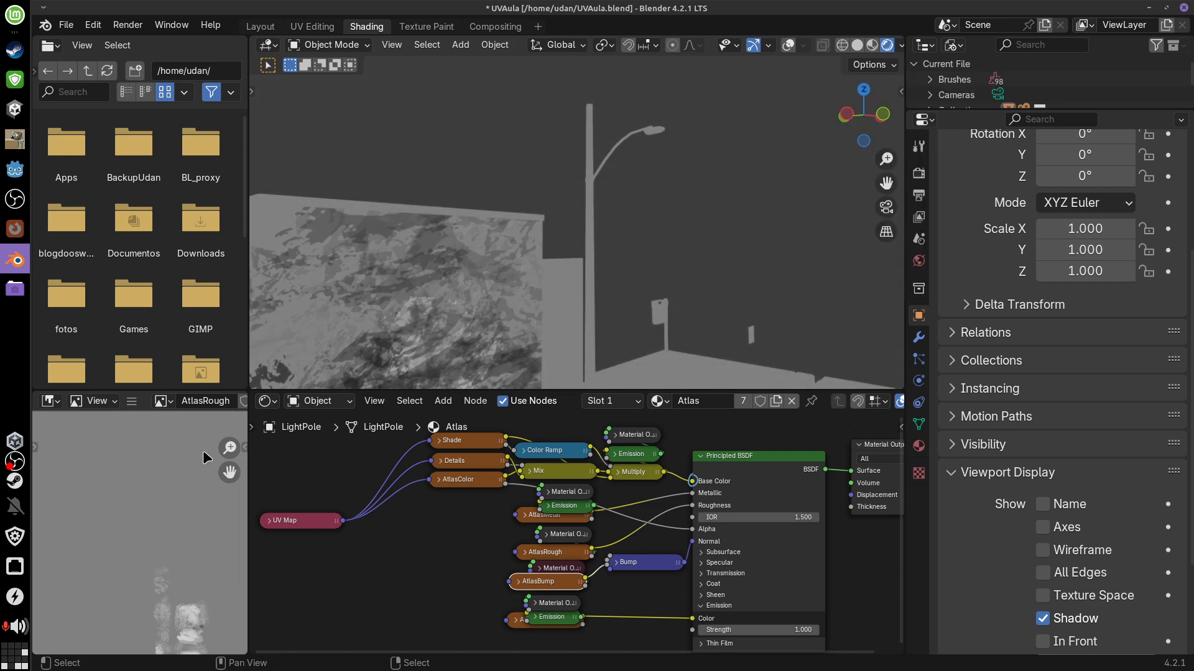
Preview the AtlasEmit, AtlasBump and AtlasRough textures on the scene by activating each one's Material Output in turn
scroll(541, 547, "up", 1)
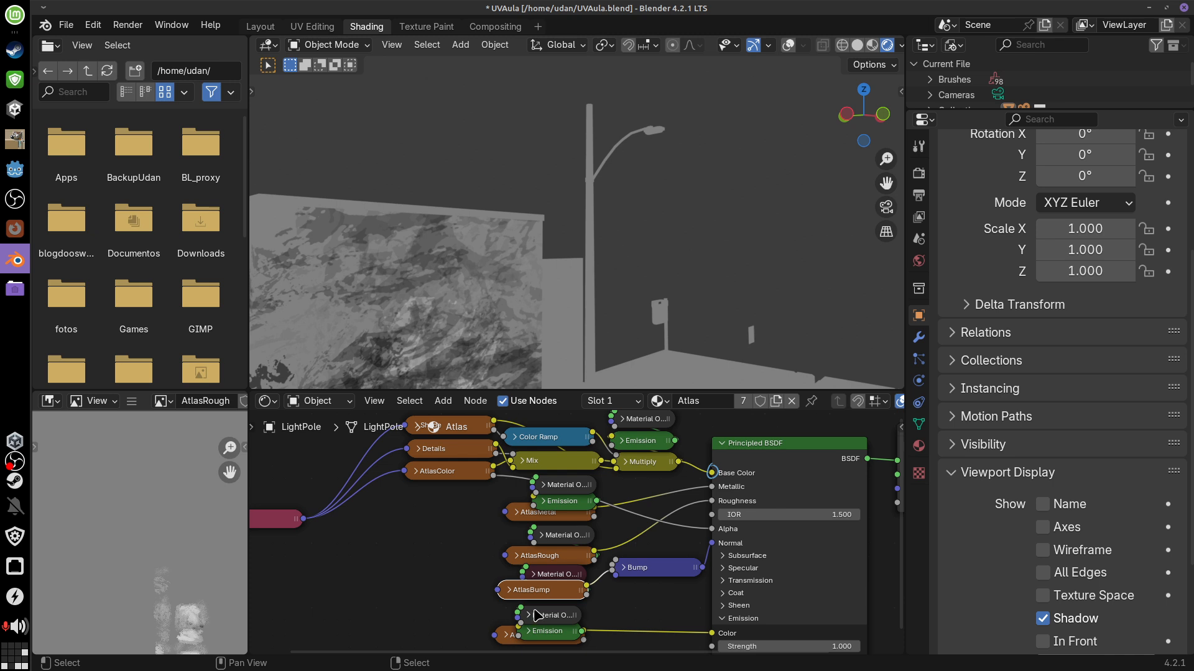
middle_click_drag(534, 612, 608, 541)
scroll(612, 538, "up", 4)
left_click(563, 588)
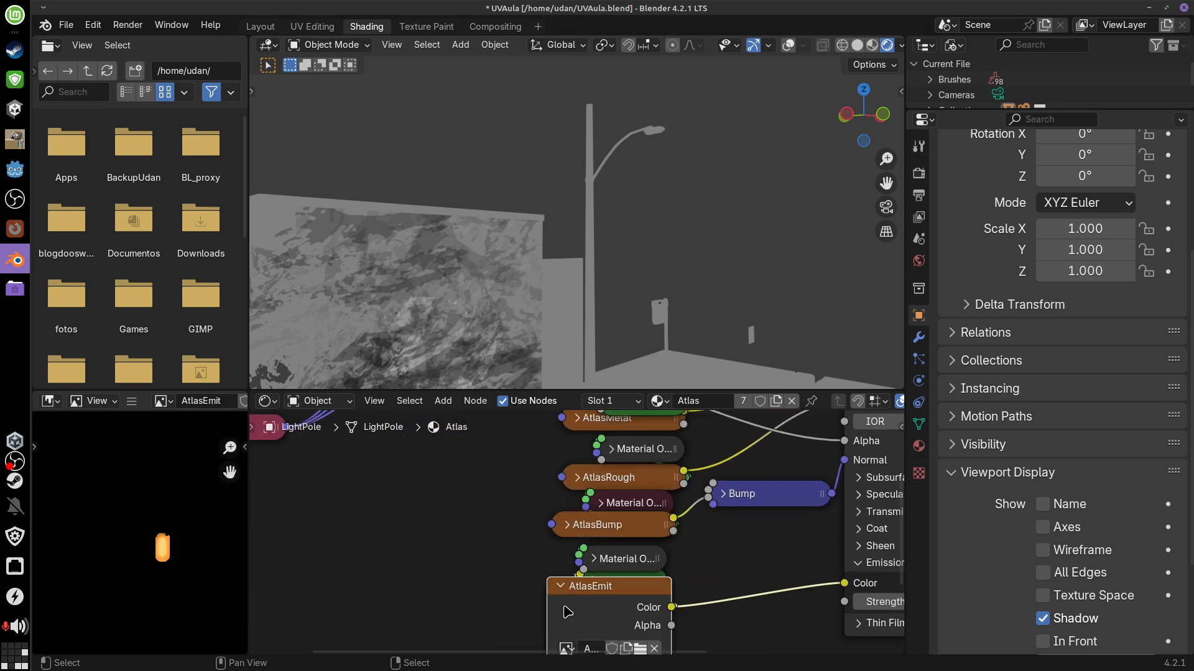
left_click(561, 588)
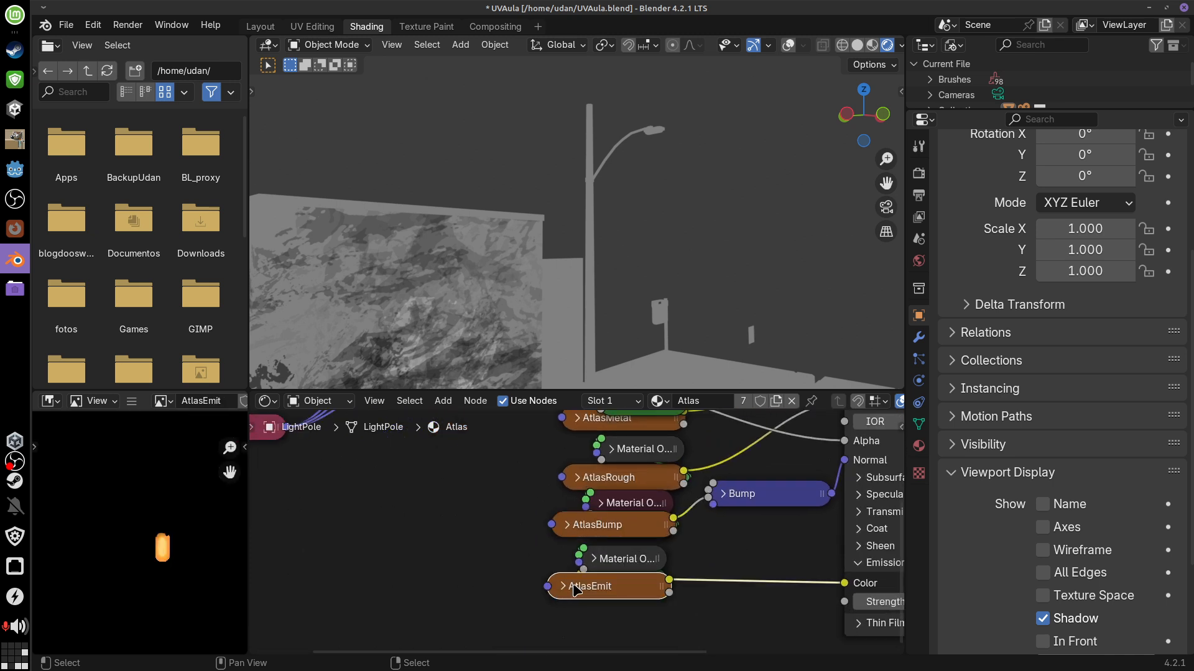
left_click(613, 551)
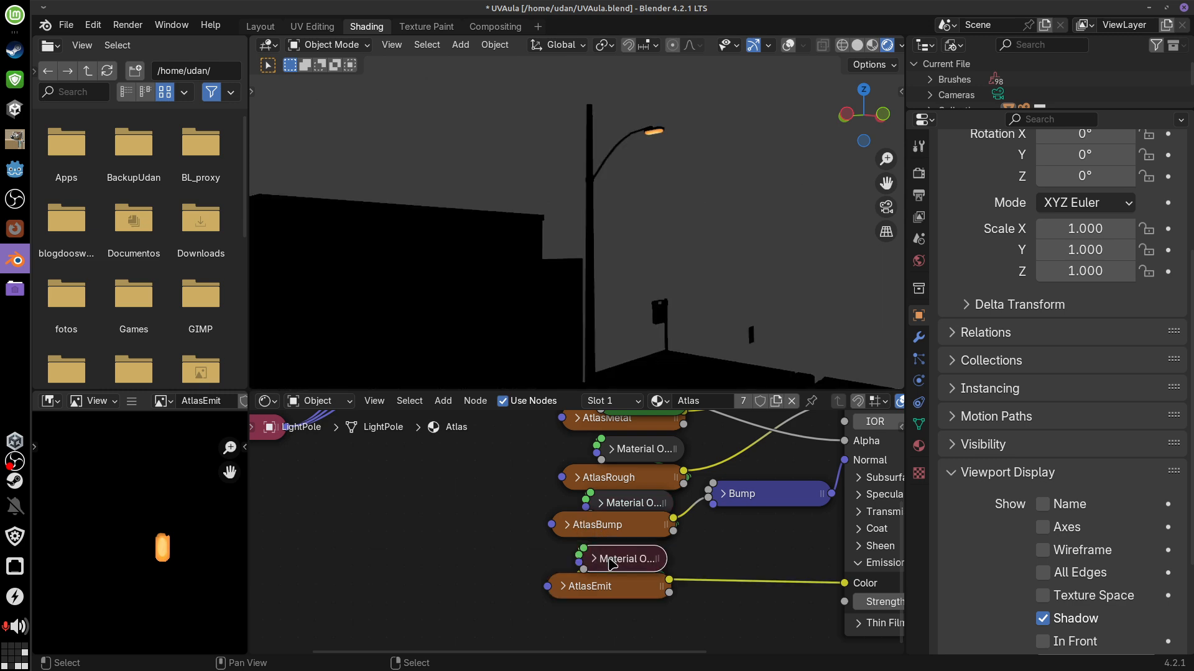
left_click(639, 507)
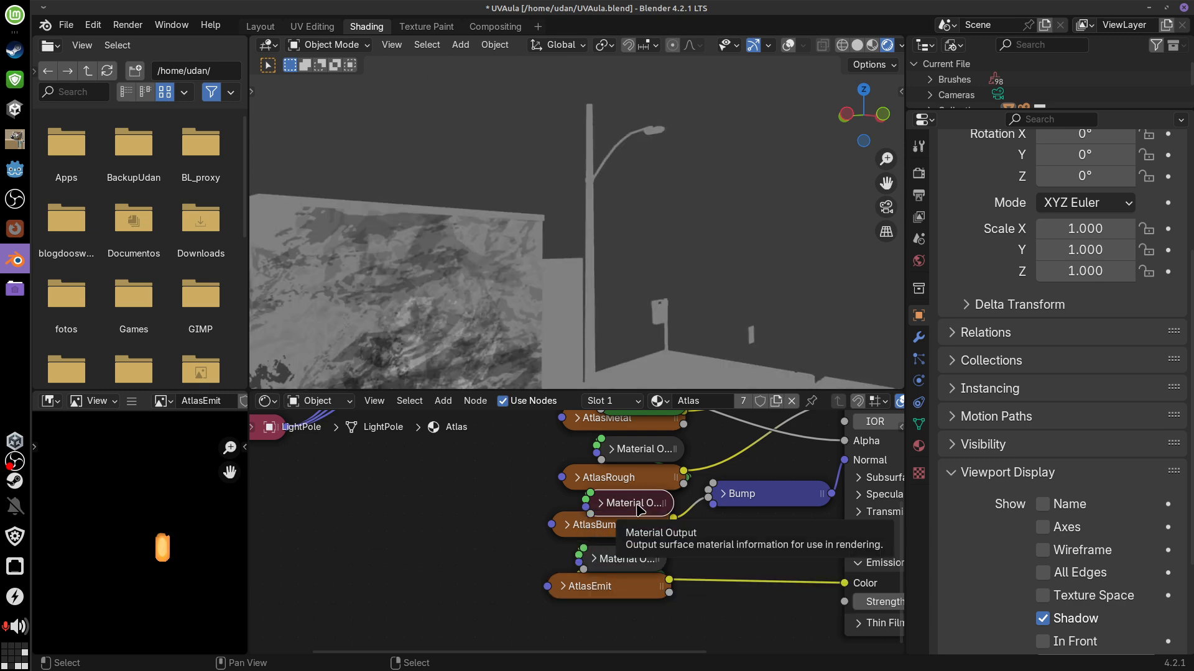
left_click(646, 450)
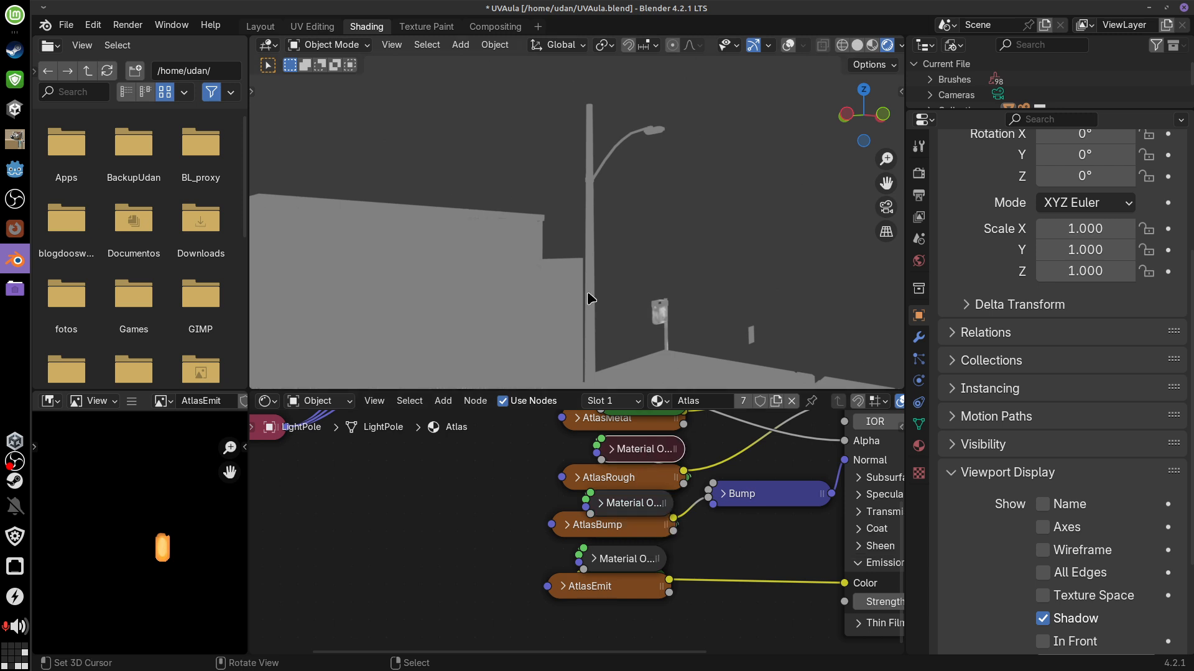
Preview the AtlasMetal texture on the whole scene by activating the Material Output beside that node
scroll(586, 291, "down", 4)
scroll(612, 522, "up", 3)
middle_click_drag(636, 429, 608, 513)
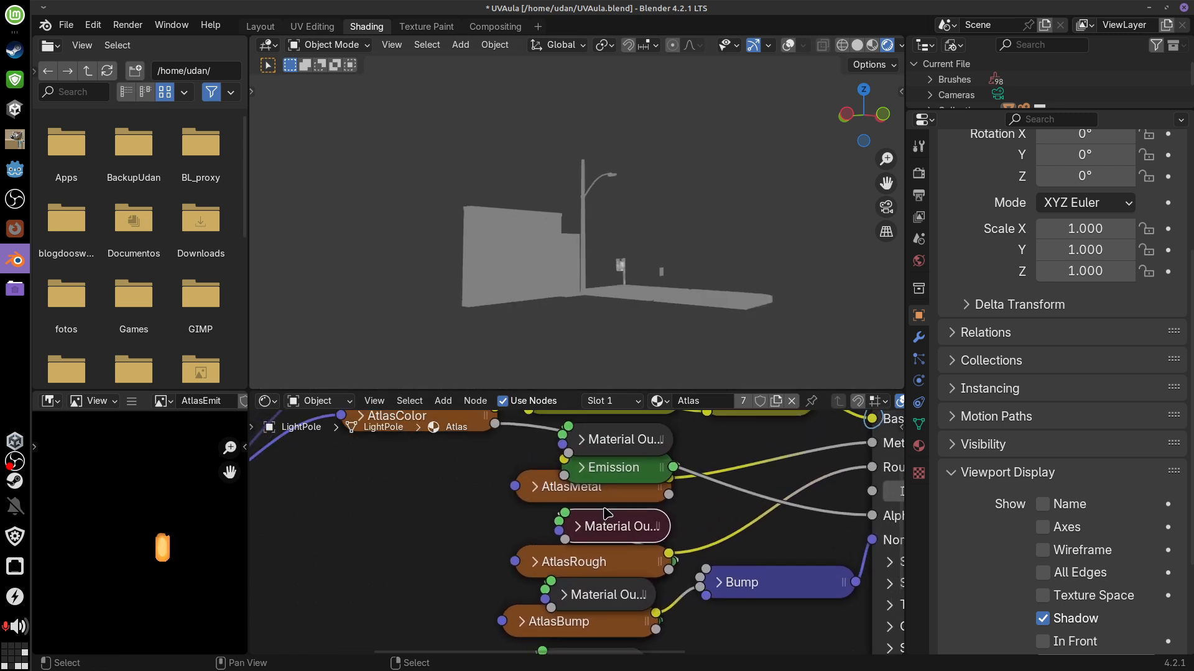
left_click(571, 496)
left_click(622, 439)
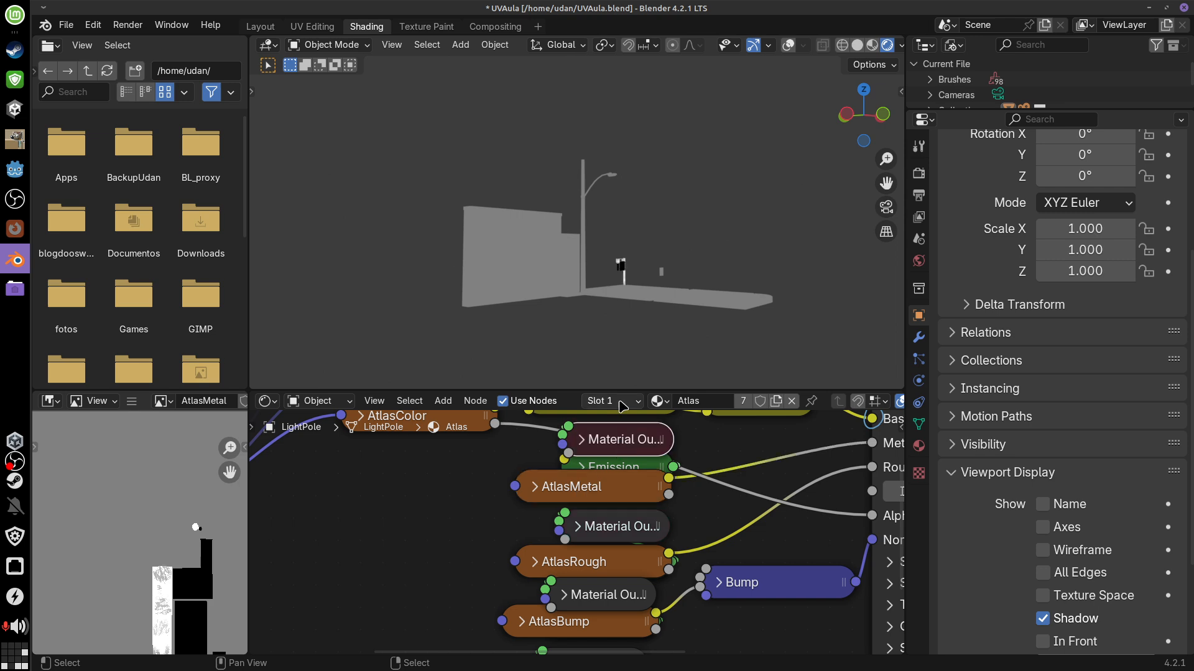
Activate the Material Output above the Multiply node to show the combined base colour on the scene
scroll(632, 285, "up", 3)
scroll(670, 309, "down", 2)
middle_click_drag(592, 496, 573, 573)
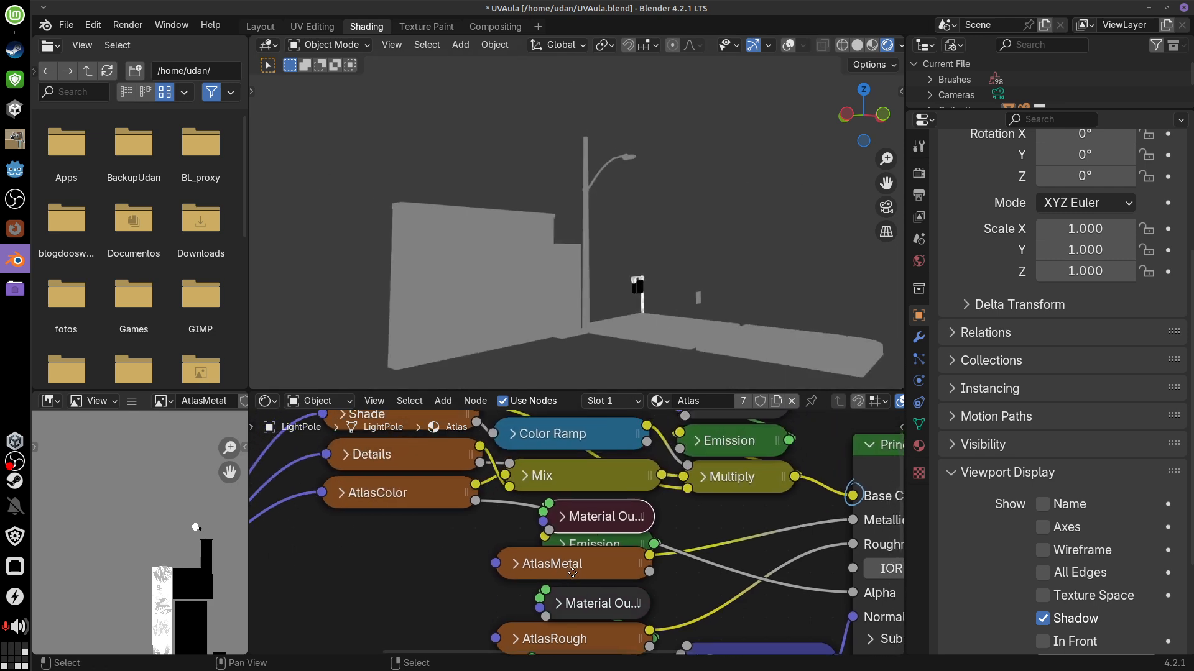
middle_click_drag(713, 456, 657, 557)
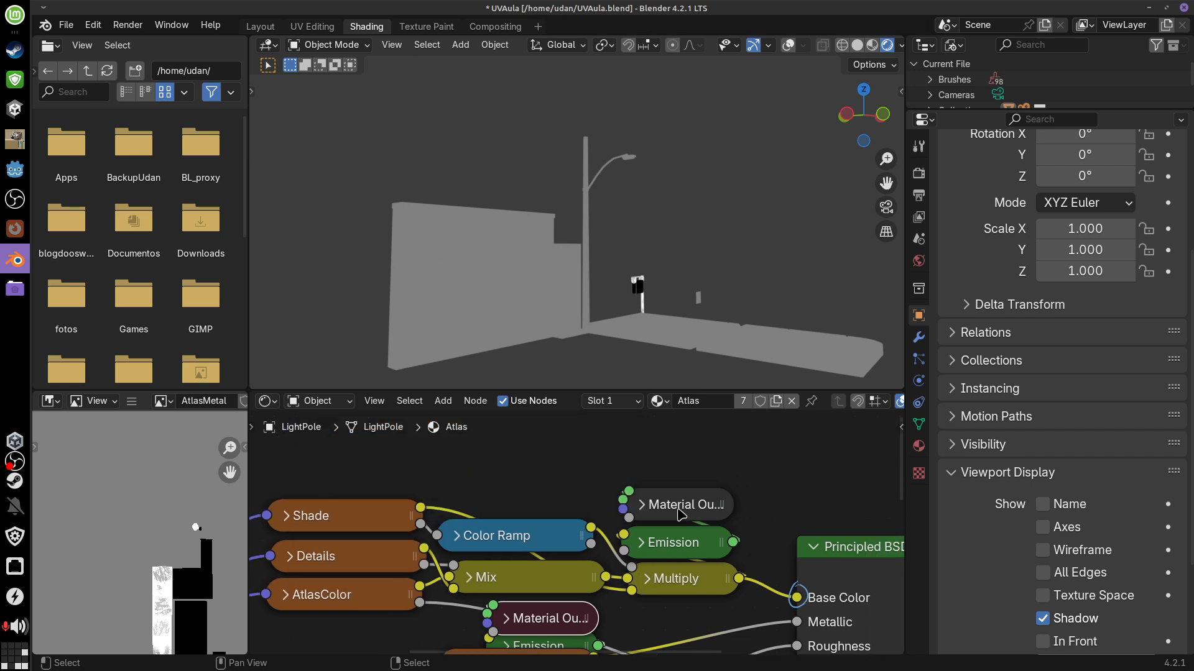
left_click(682, 506)
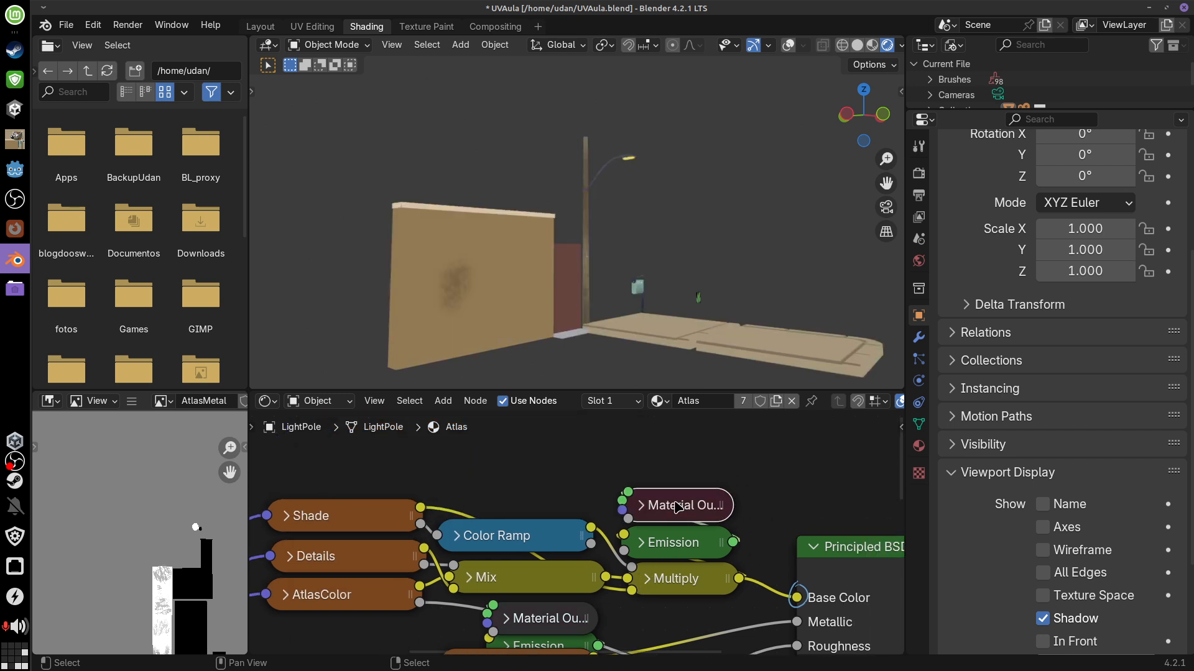
scroll(588, 534, "down", 3)
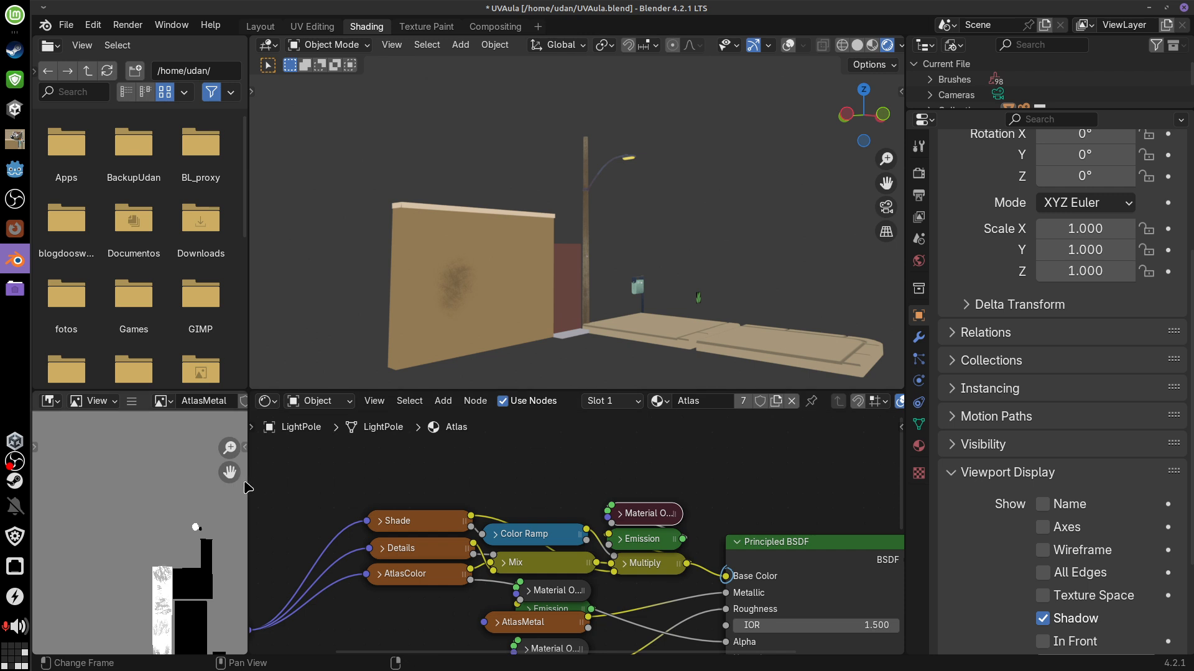
Widen the Image Editor area in the Shading workspace and switch to the Texture Paint workspace
left_click_drag(250, 481, 316, 481)
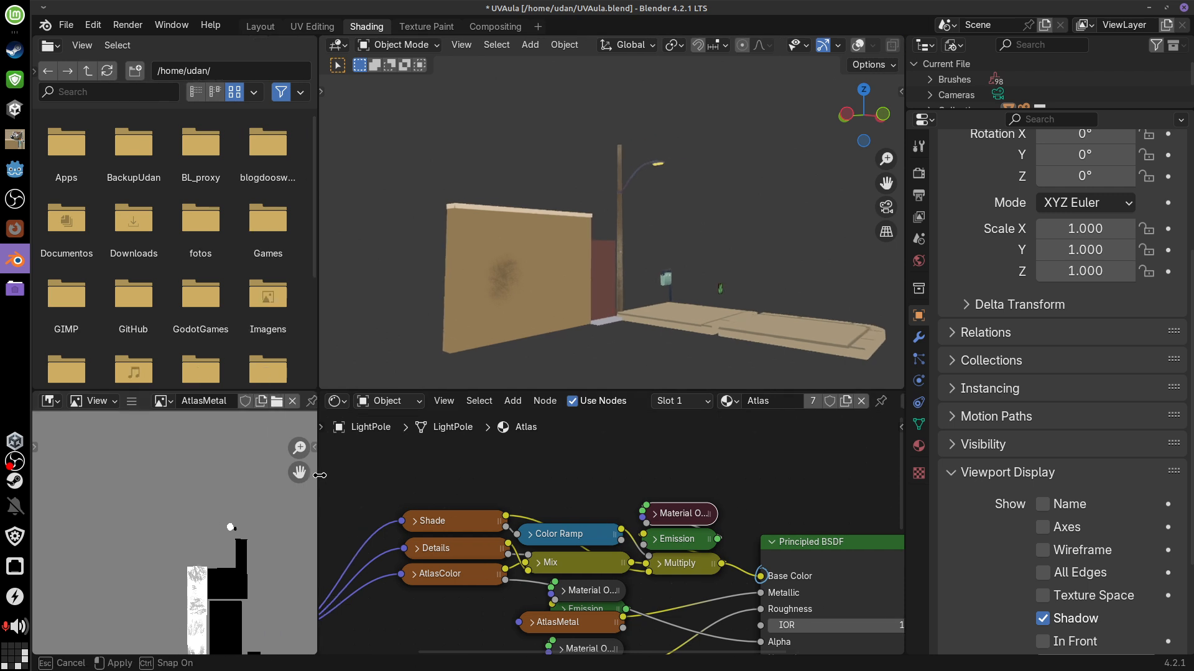
left_click(132, 401)
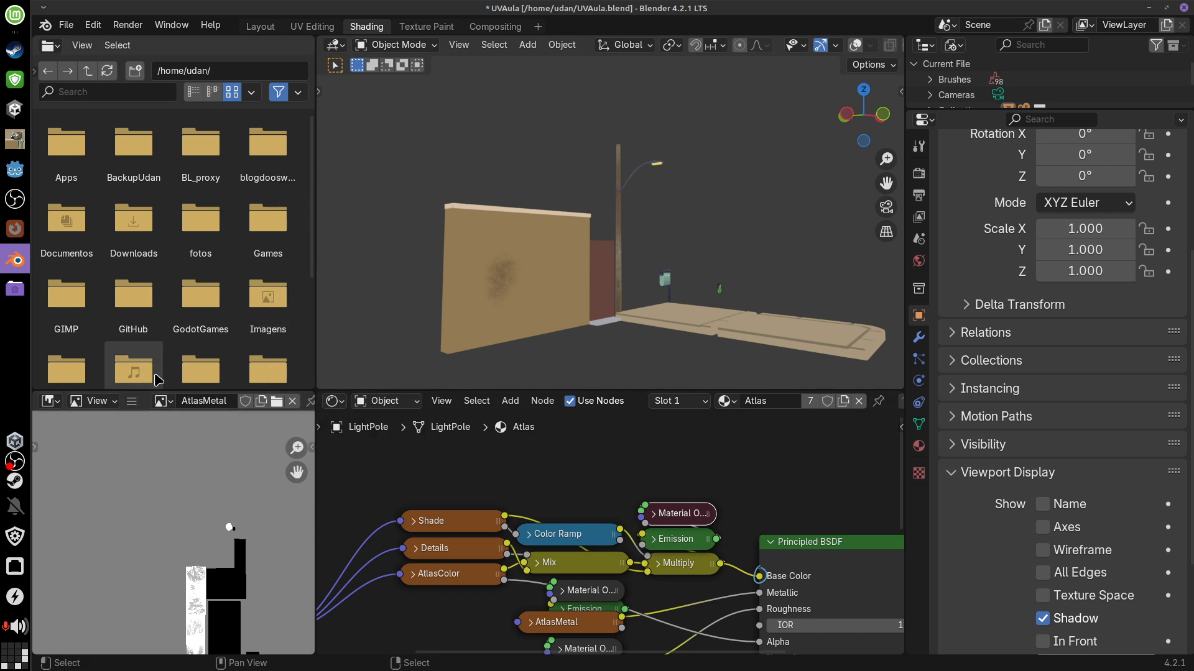
left_click(478, 26)
left_click(428, 26)
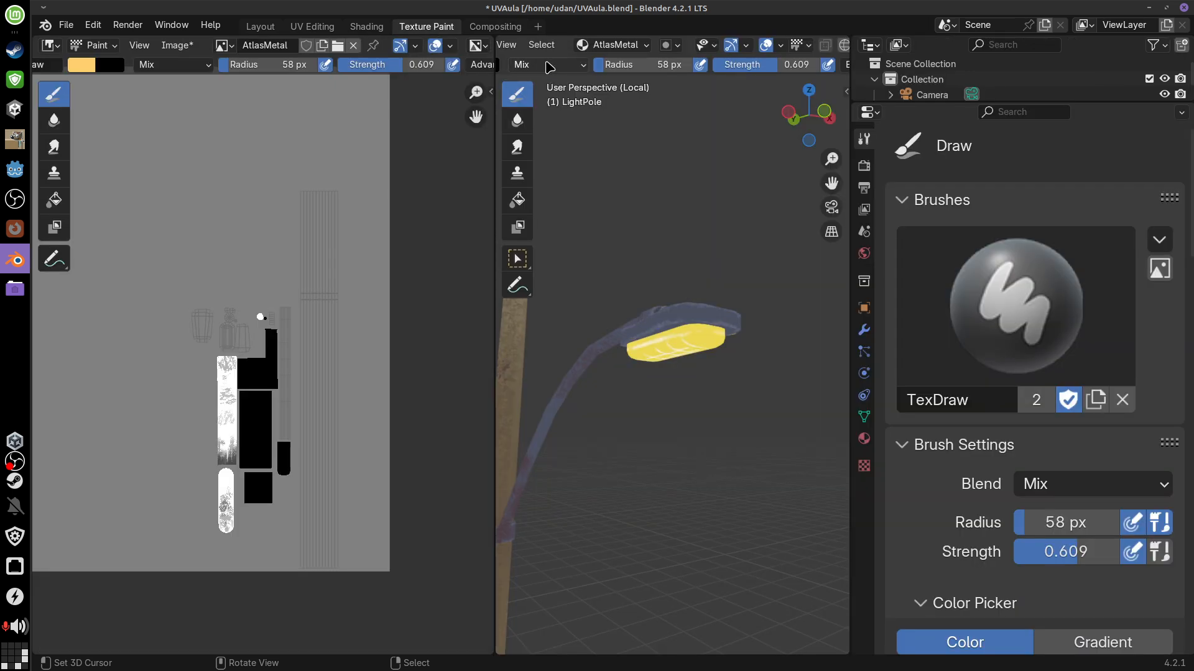
Save all of the Atlas material's images from the texture slot settings
left_click(618, 45)
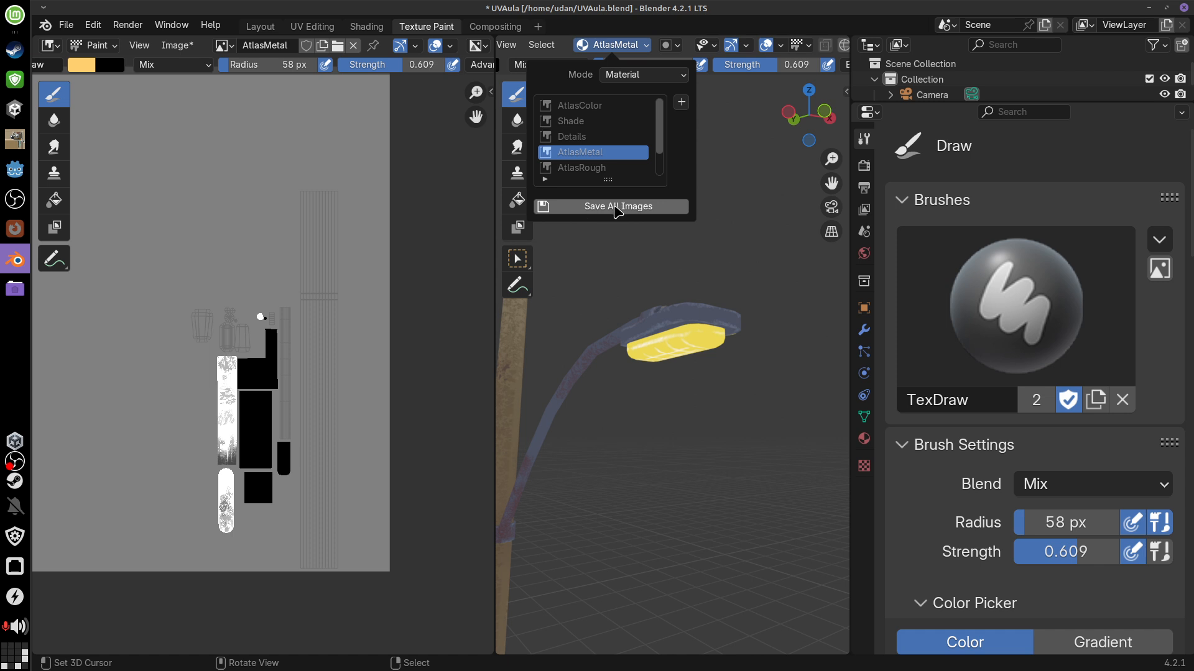
left_click(627, 47)
left_click(620, 207)
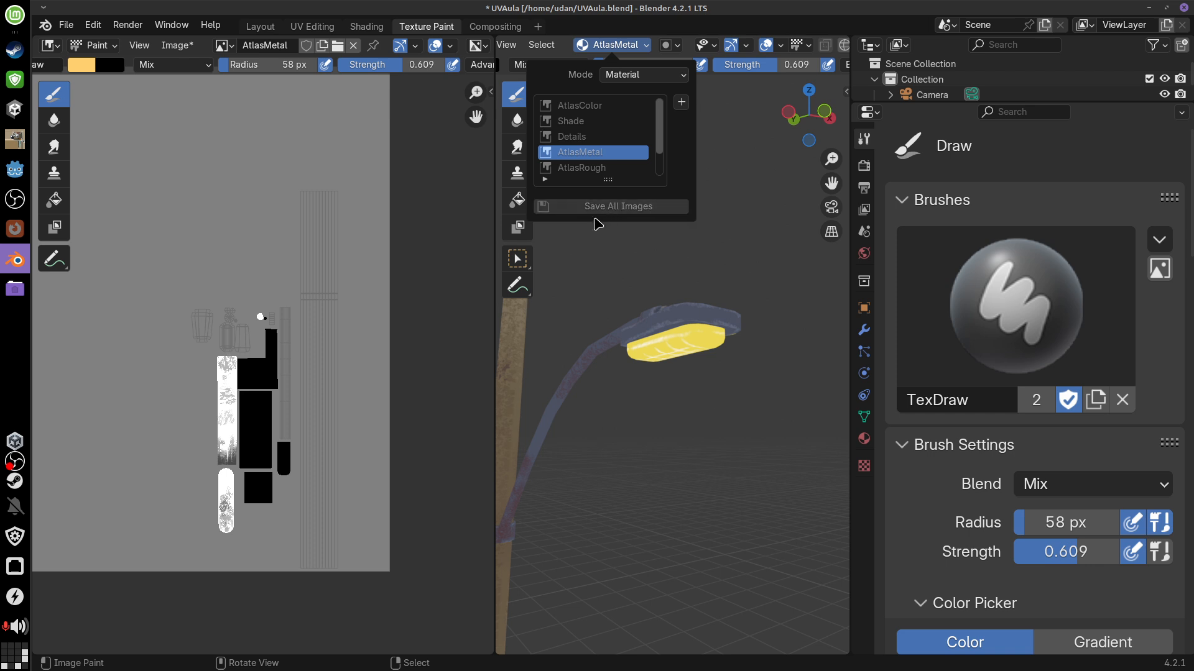
left_click(218, 46)
left_click(221, 46)
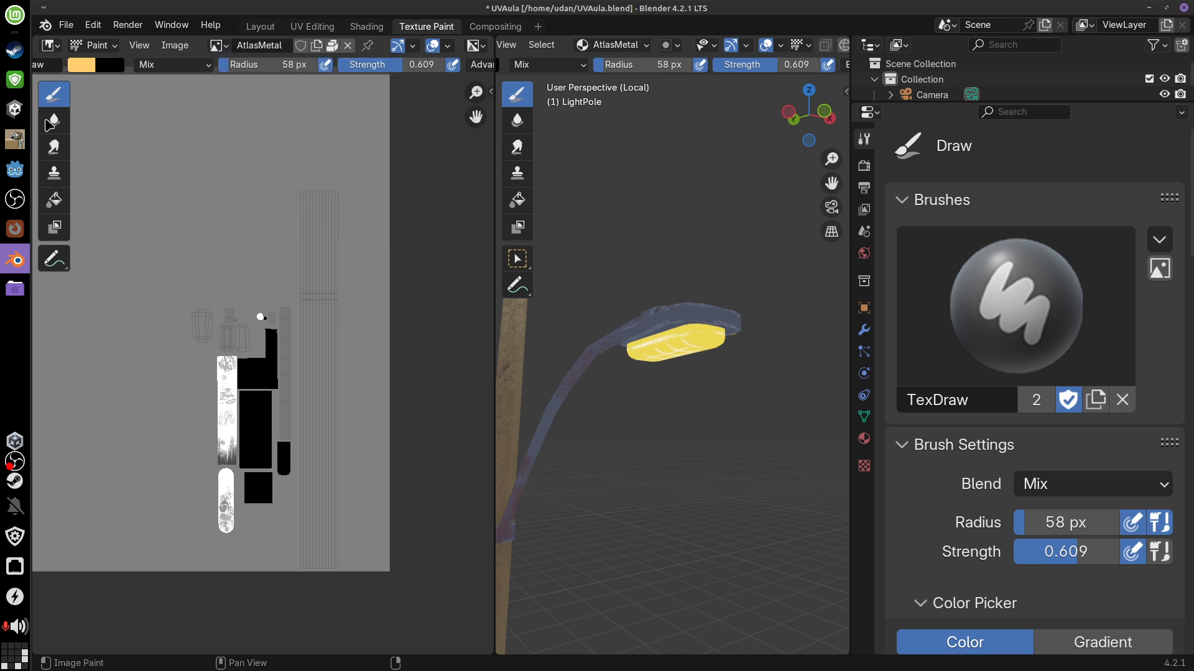
Look in the home folder with the Thunar file manager for the saved texture files and close it again
left_click(15, 14)
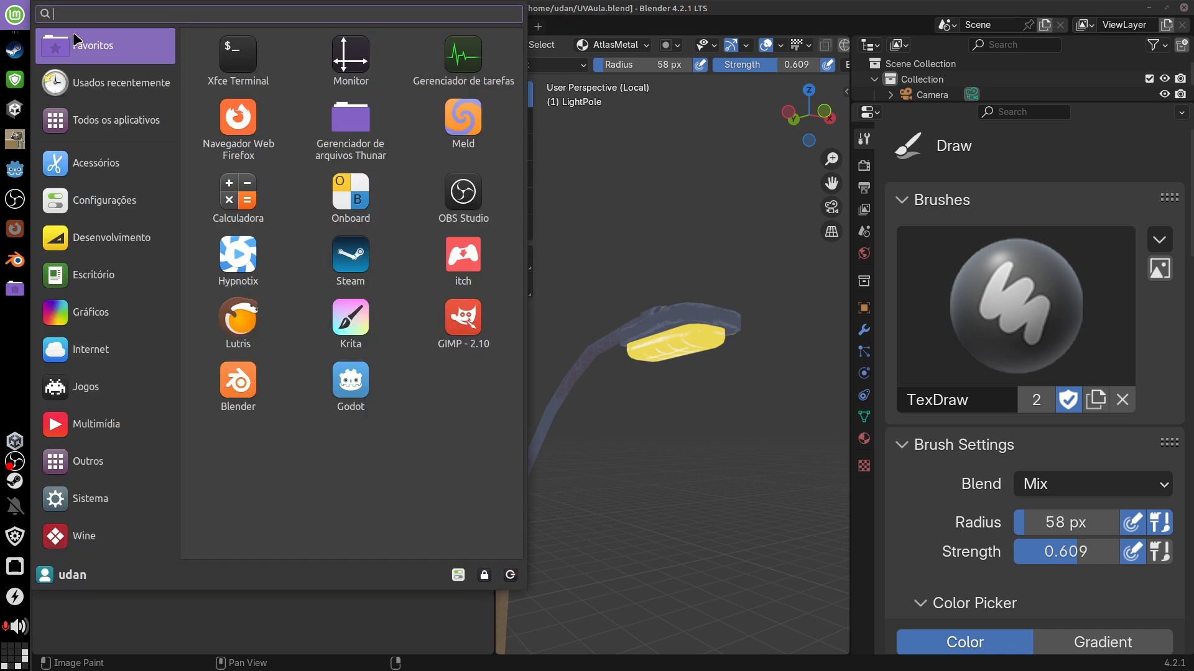
left_click(350, 134)
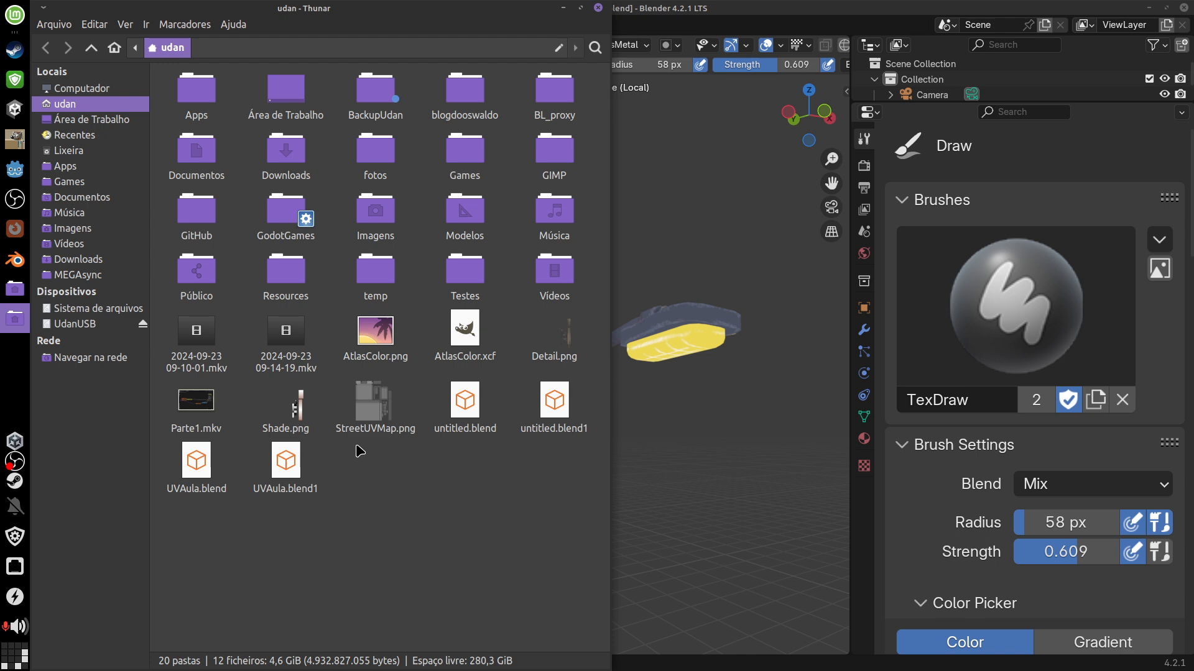
left_click(598, 8)
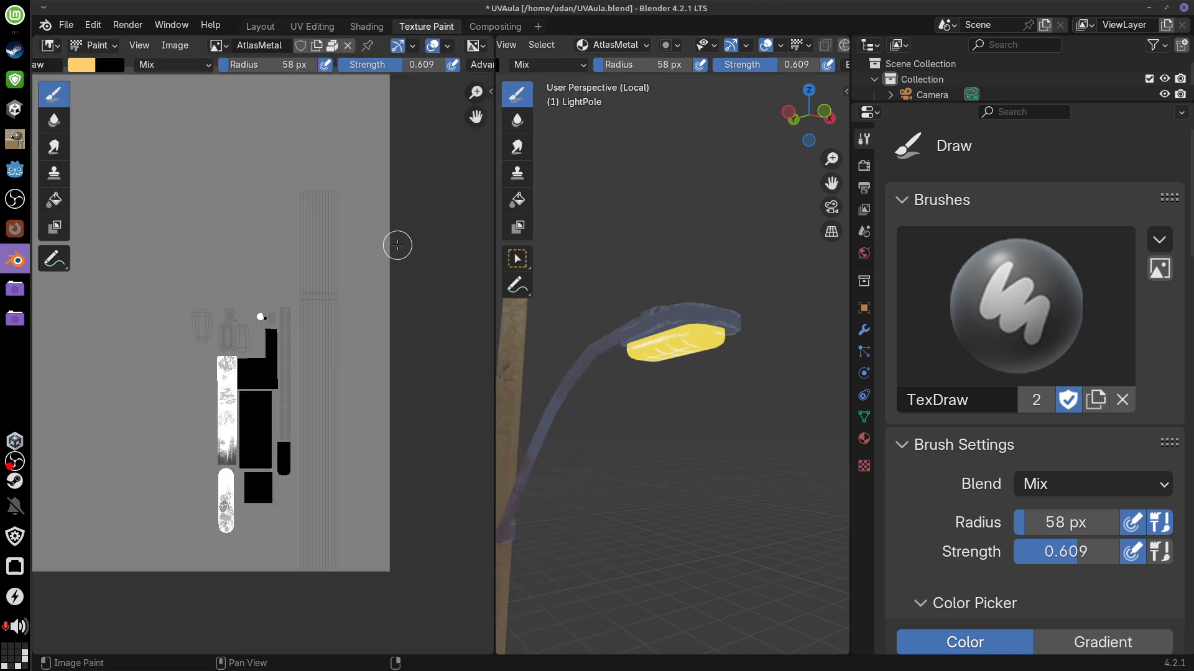
Save the AtlasMetal image to the home folder as AtlasMetal.png
middle_click_drag(401, 247, 431, 265)
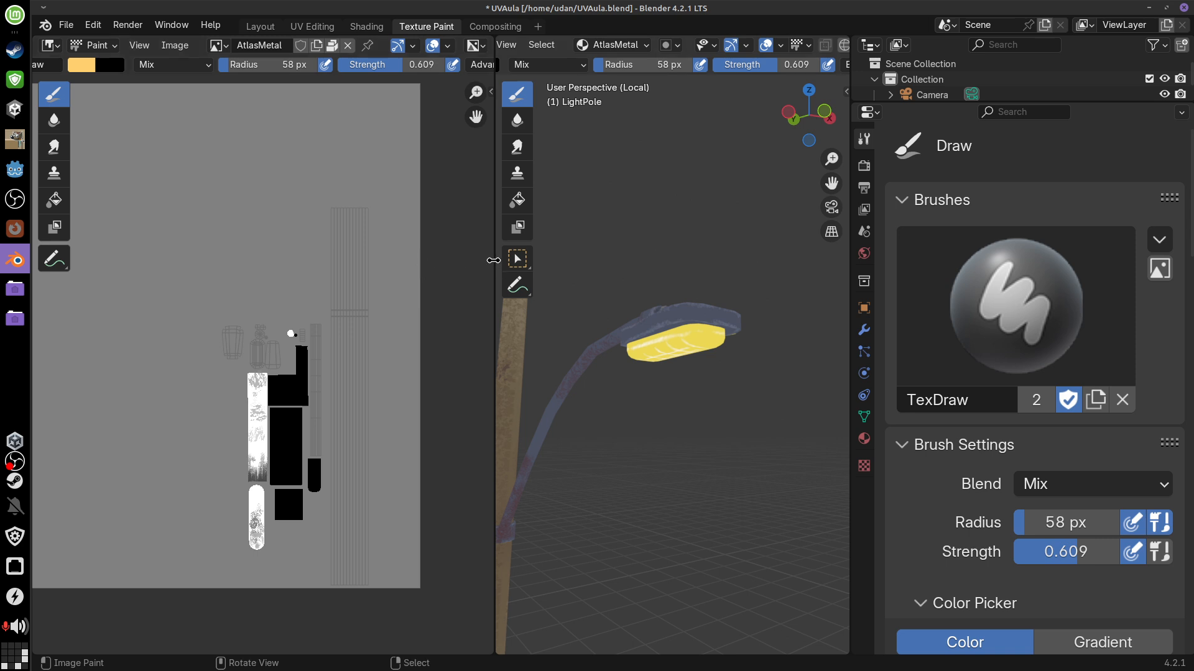
left_click(174, 45)
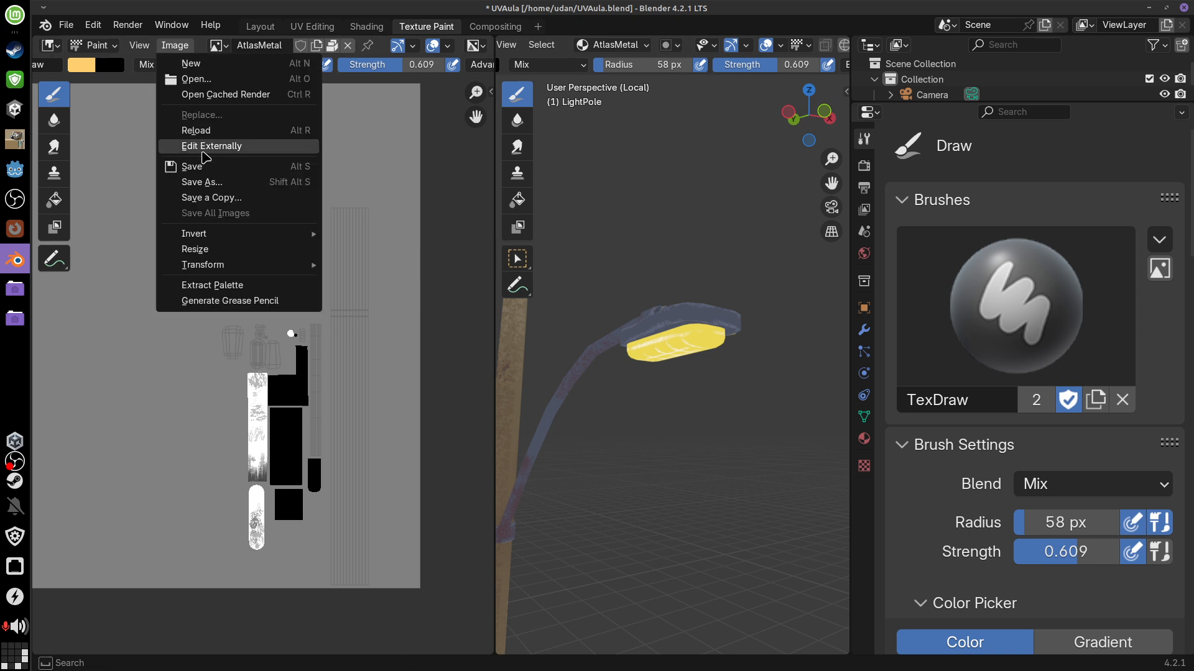
left_click(209, 188)
scroll(698, 421, "down", 3)
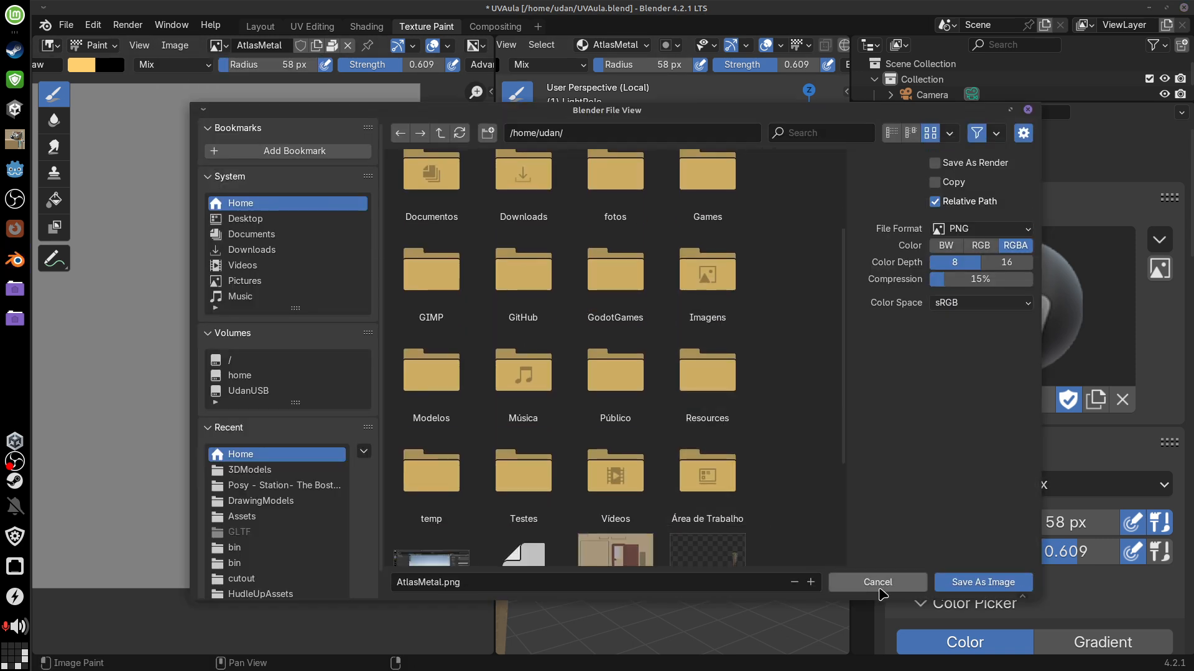
left_click(940, 582)
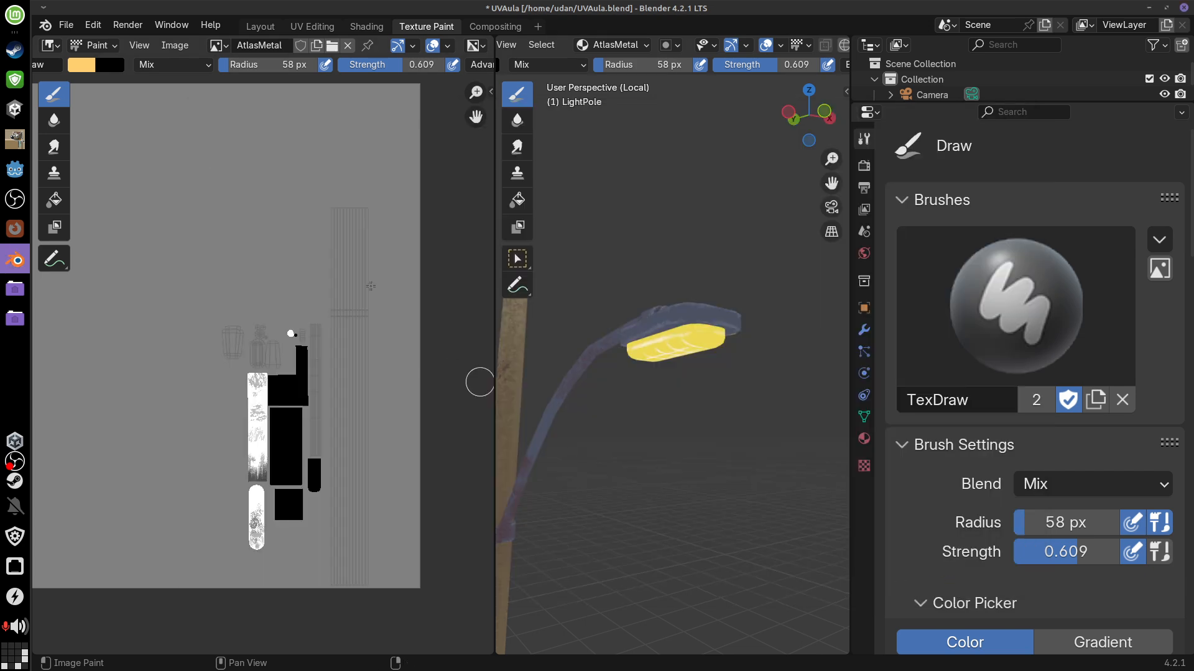
Show the AtlasRough image in the Image Editor and save it to the home folder as AtlasRough.png
left_click(215, 42)
left_click(247, 144)
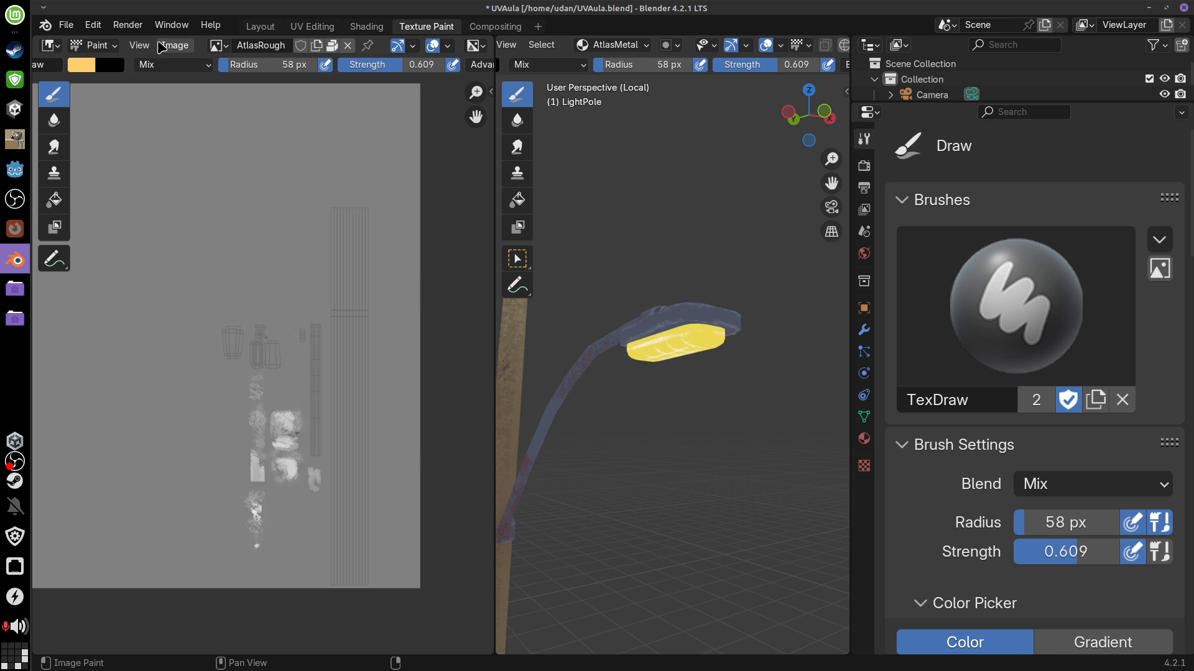
left_click(174, 45)
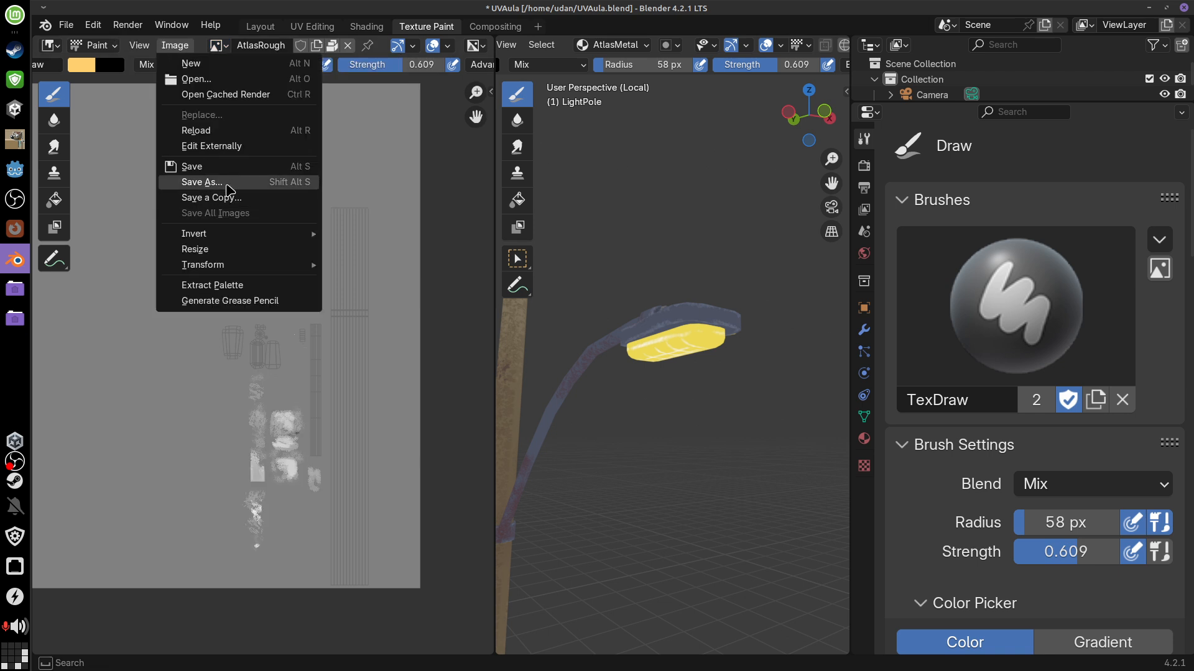
left_click(227, 183)
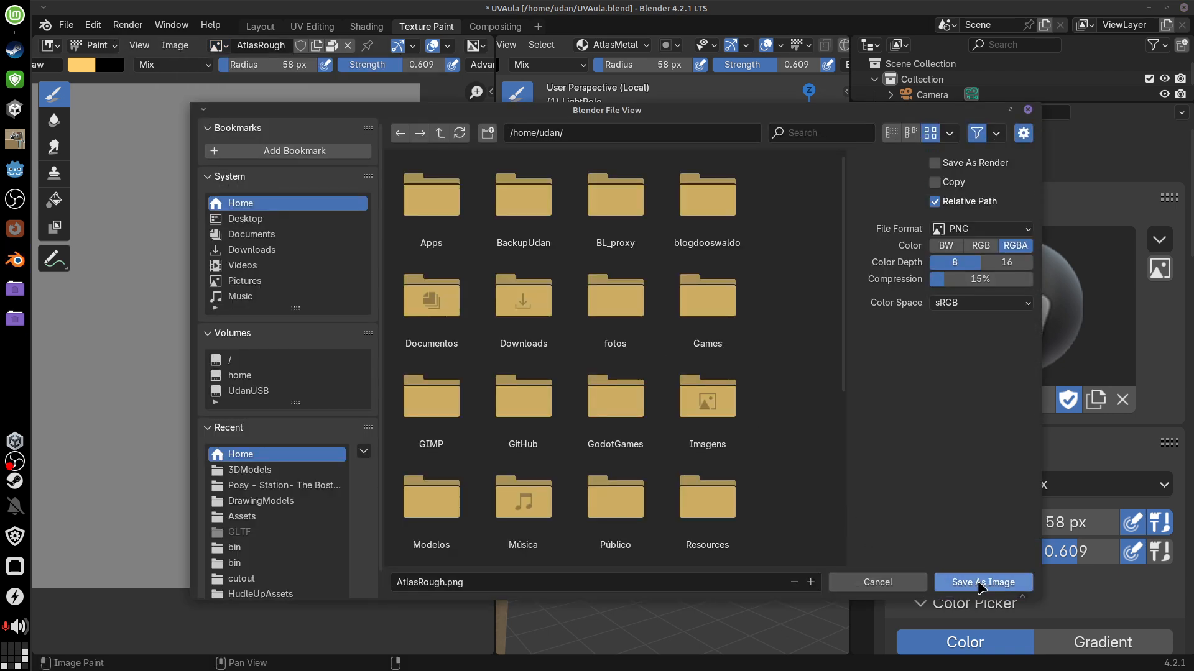
left_click(983, 582)
Show the AtlasEmit image in the Image Editor and save it to the home folder as AtlasEmit.png
left_click(218, 46)
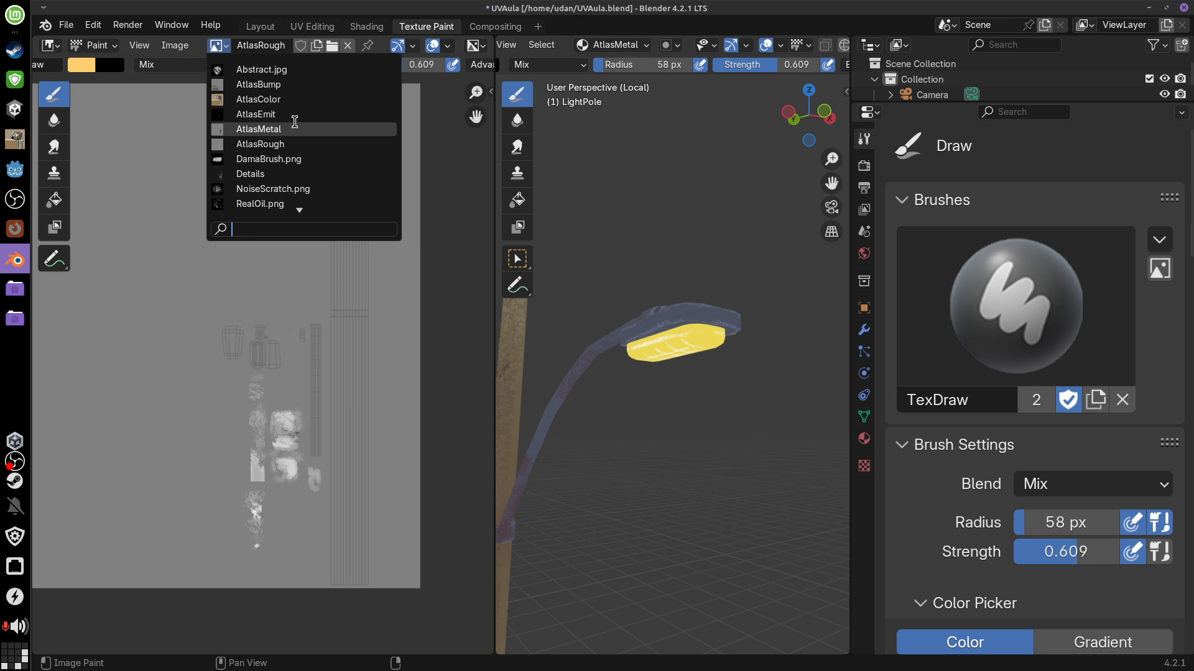
left_click(293, 115)
left_click(174, 46)
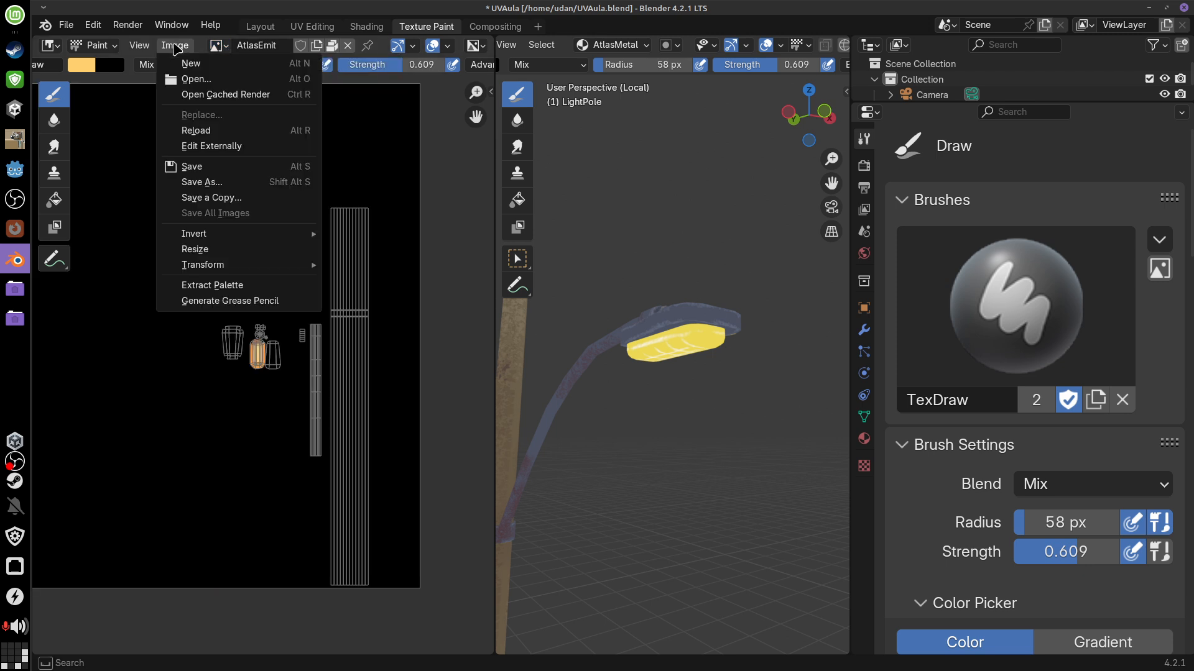
left_click(187, 167)
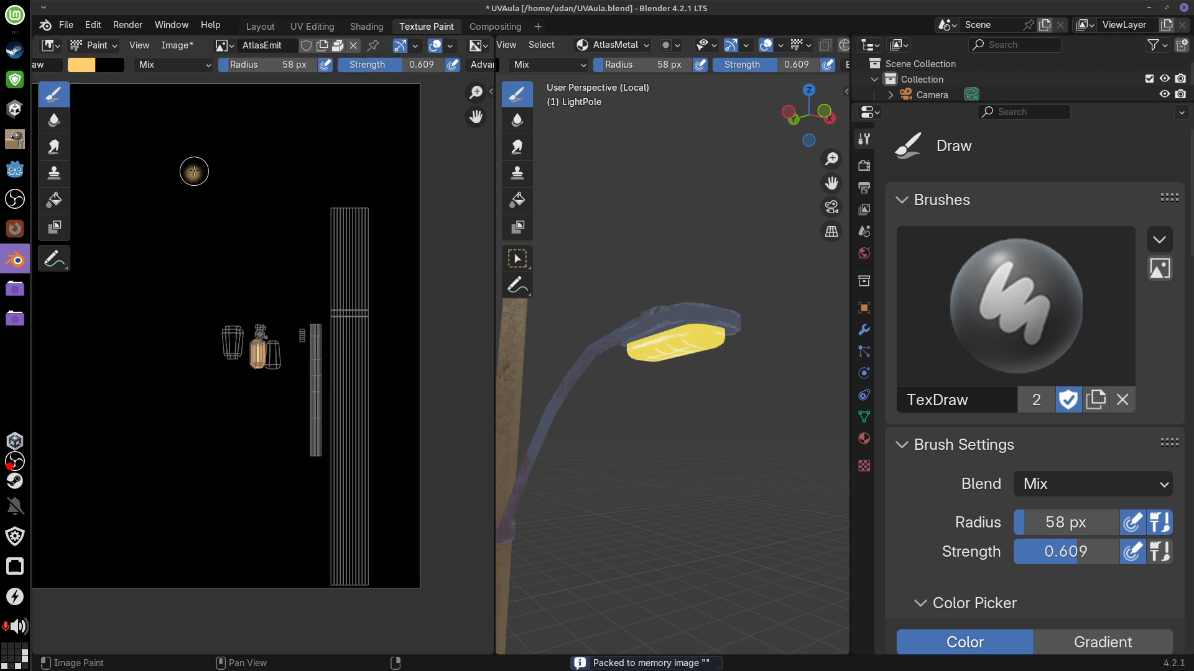
key("ctrl+z")
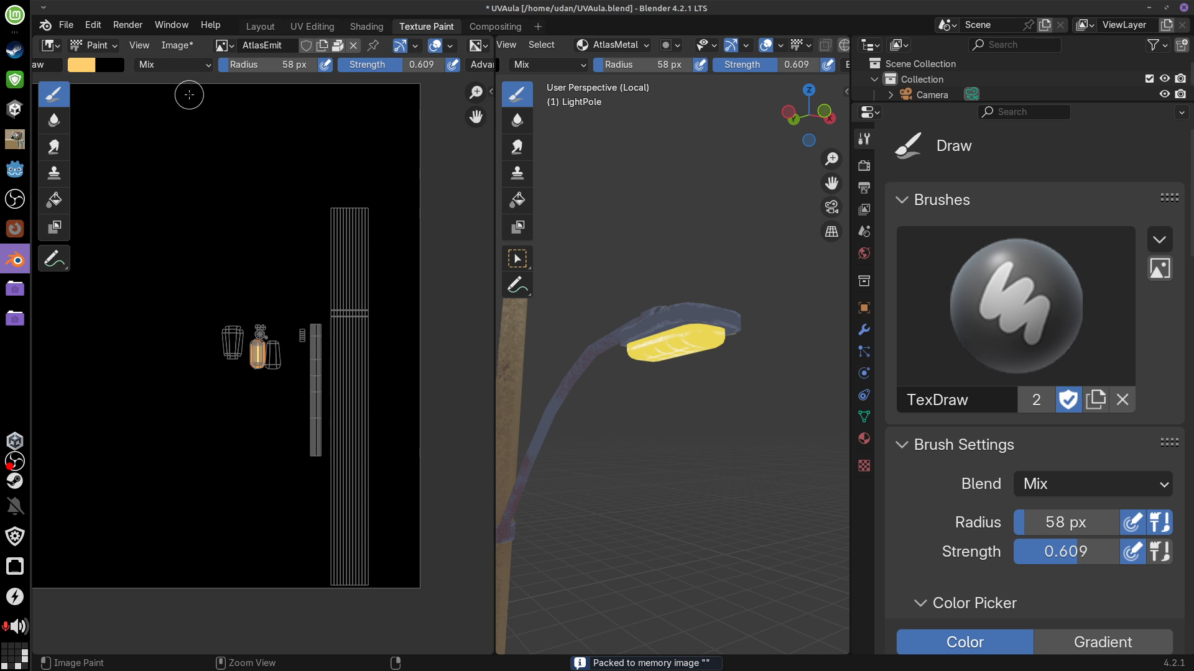
left_click(177, 46)
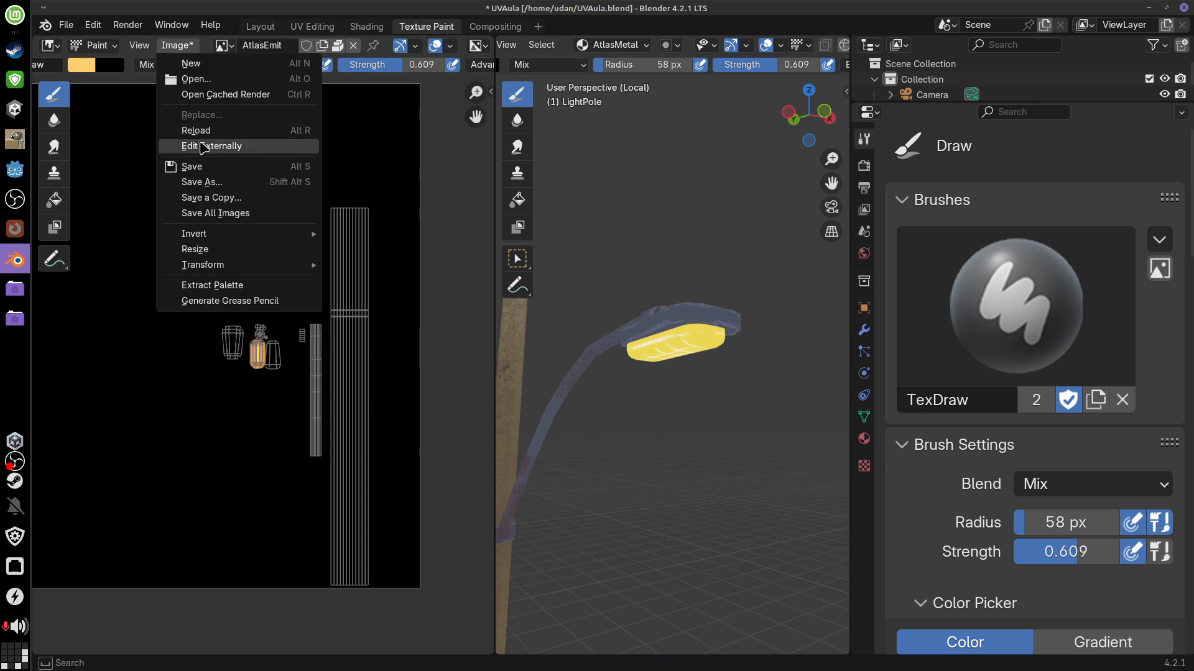
left_click(202, 183)
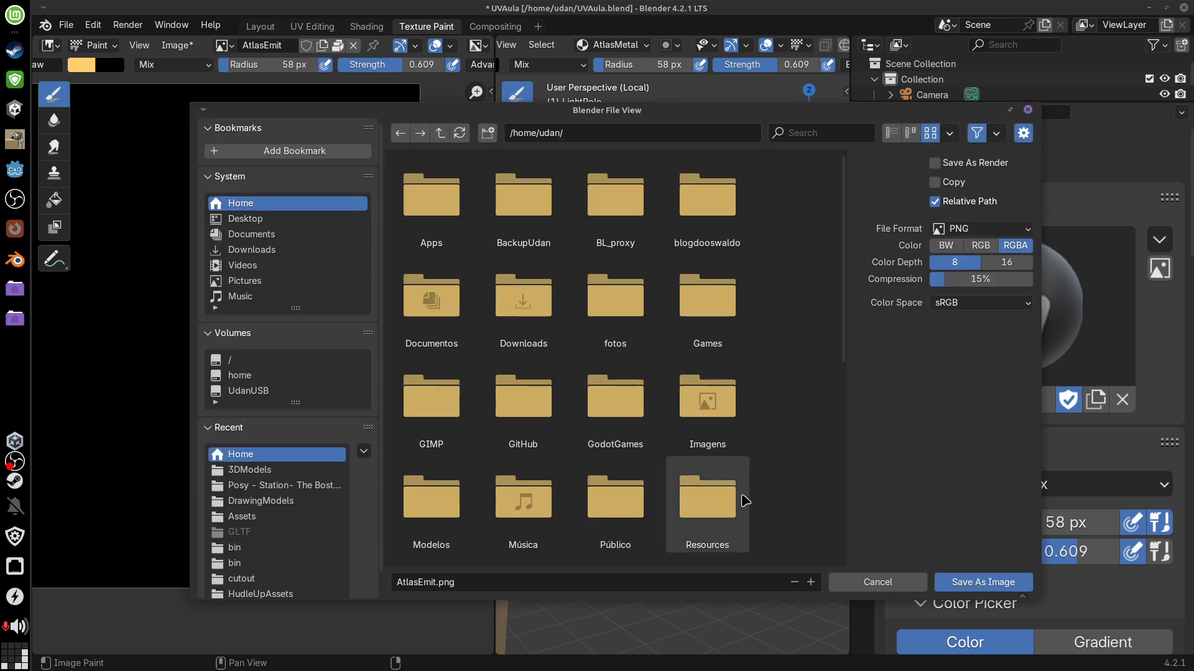
left_click(981, 582)
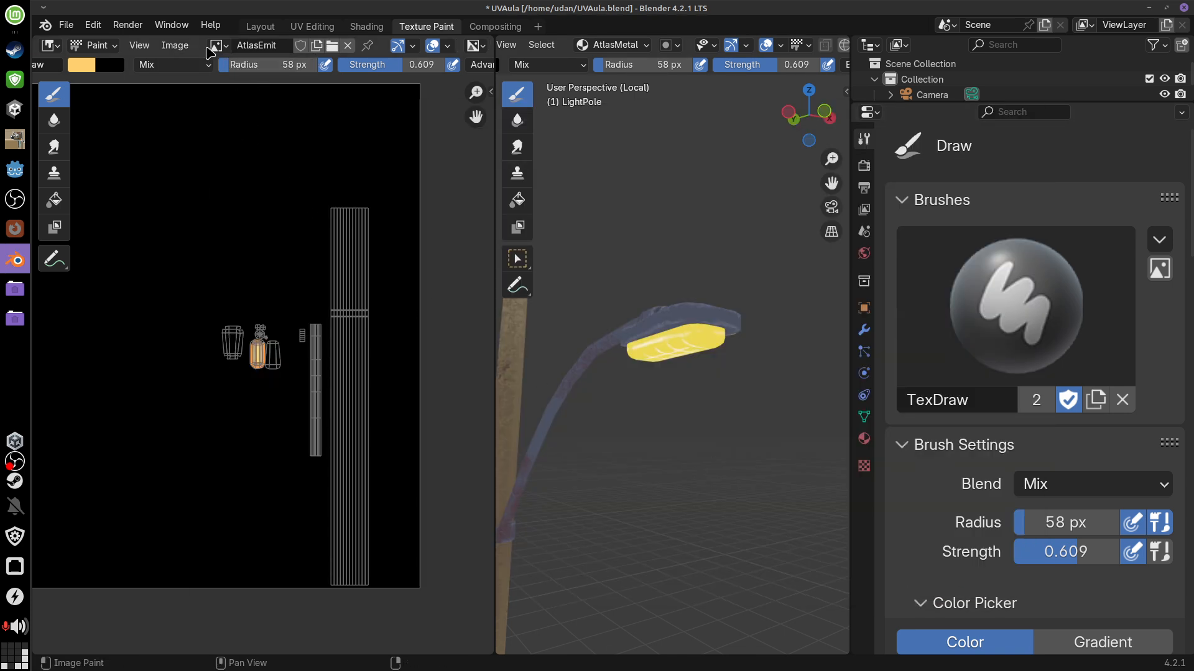
left_click(176, 46)
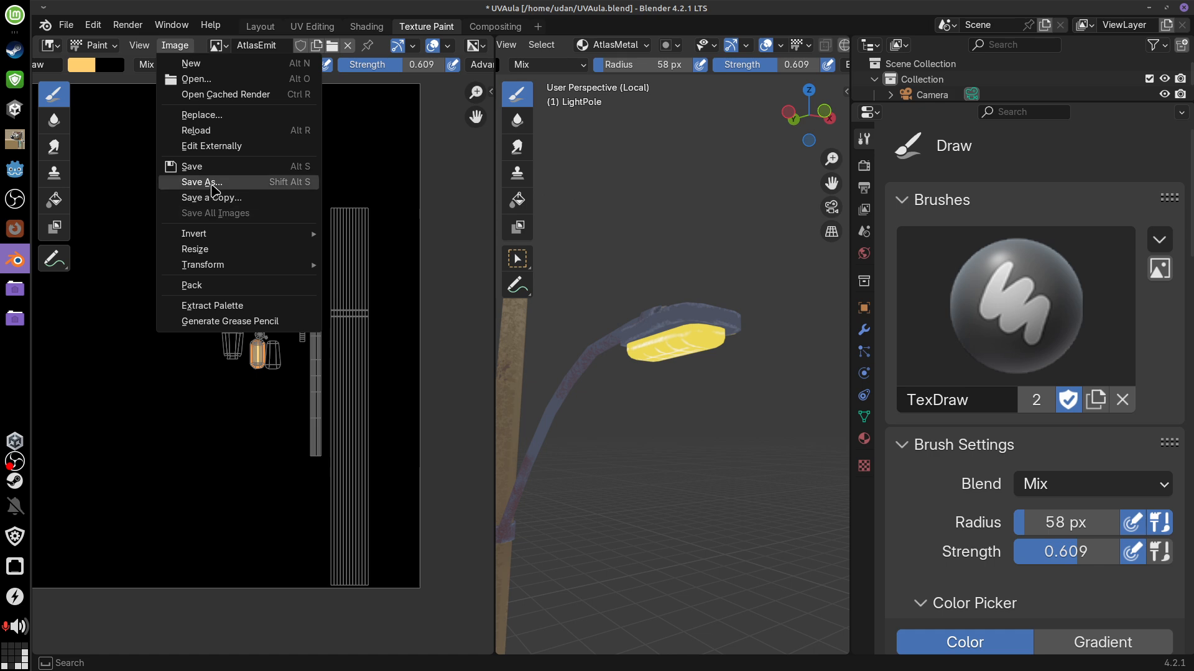
left_click(176, 45)
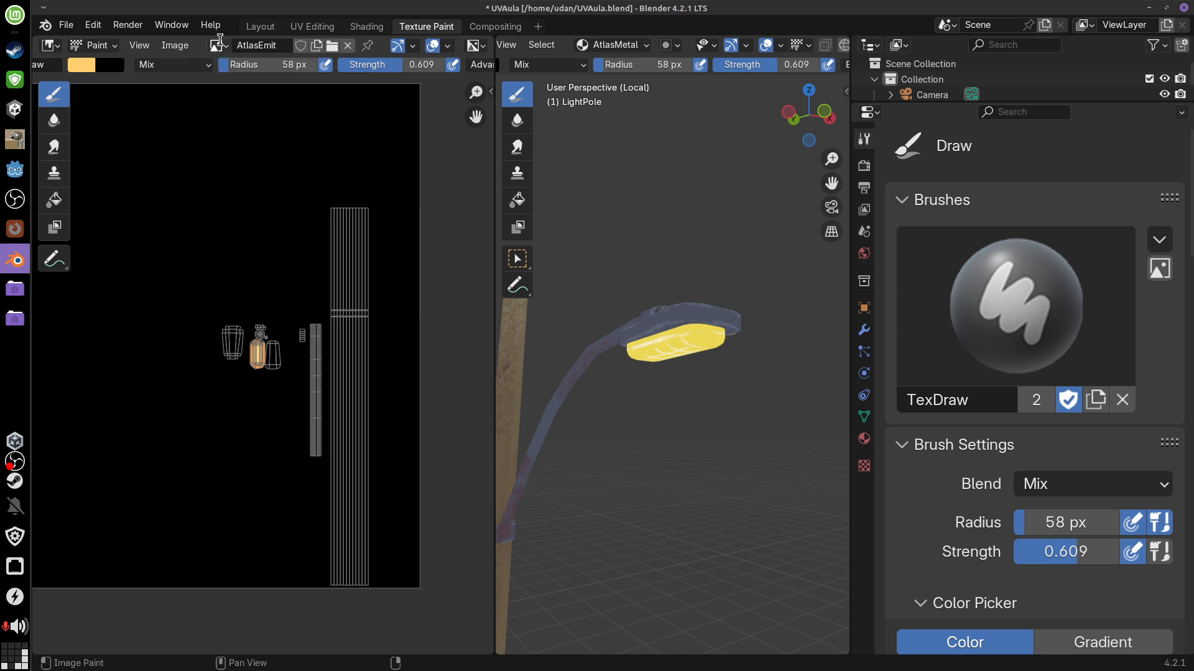
Show the AtlasColor image in the Image Editor and save it to its existing file
left_click(218, 45)
left_click(282, 100)
left_click(174, 46)
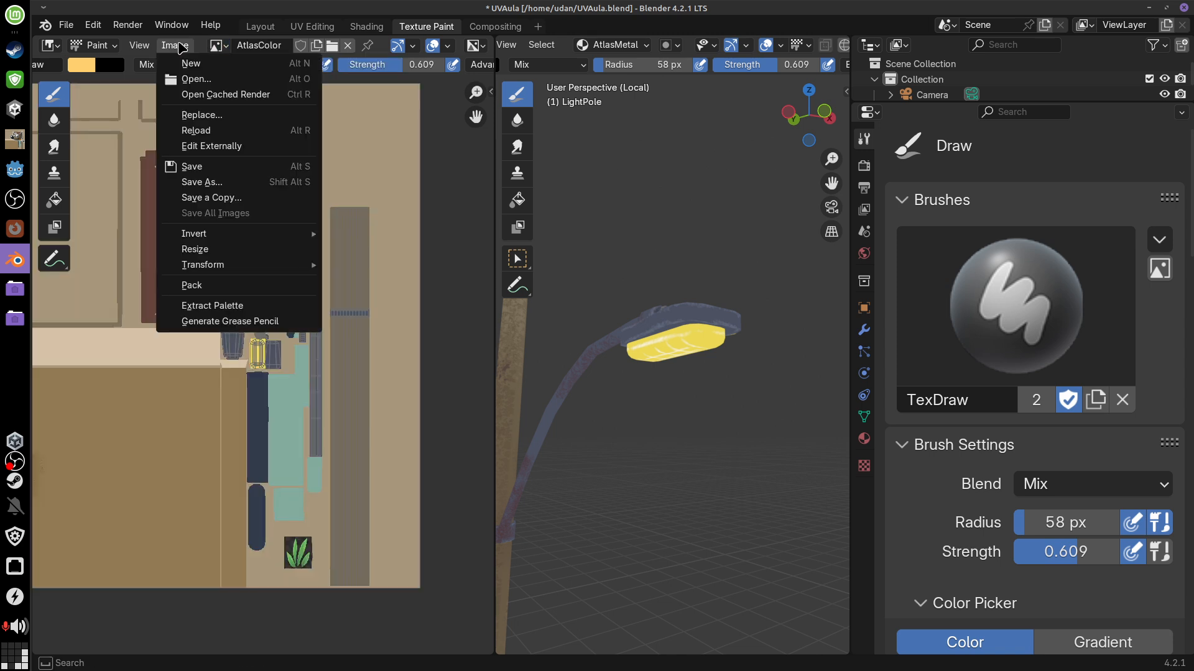
left_click(197, 167)
Show the AtlasBump image in the Image Editor and save it to the home folder as AtlasBump.png
left_click(218, 45)
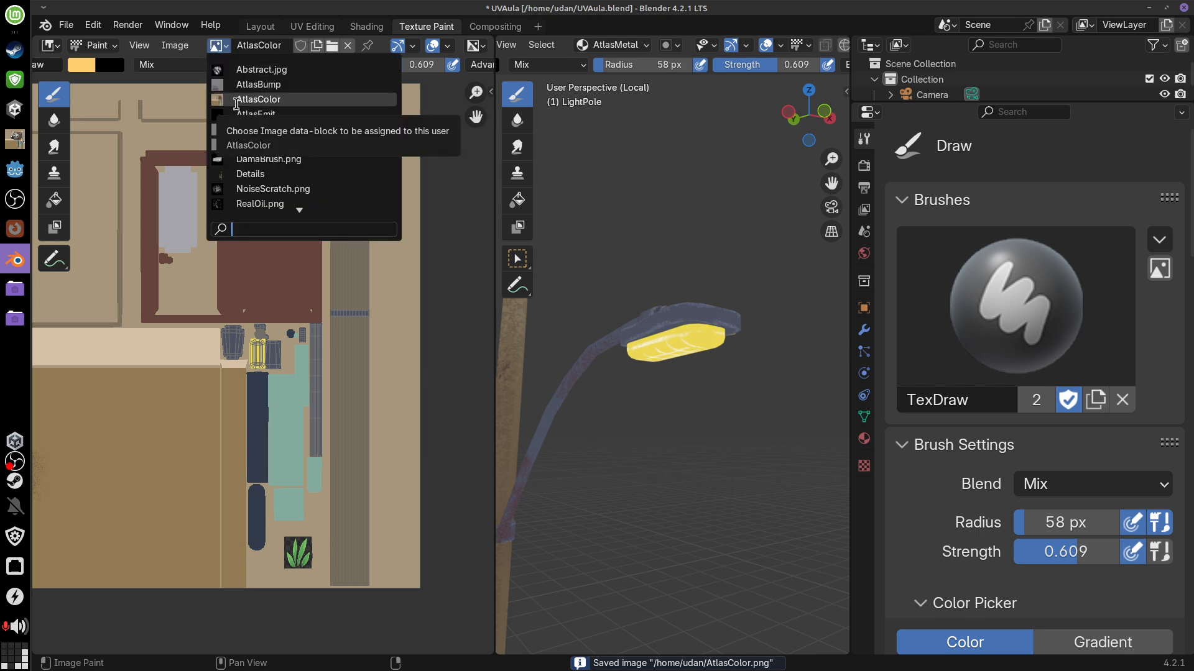
left_click(258, 85)
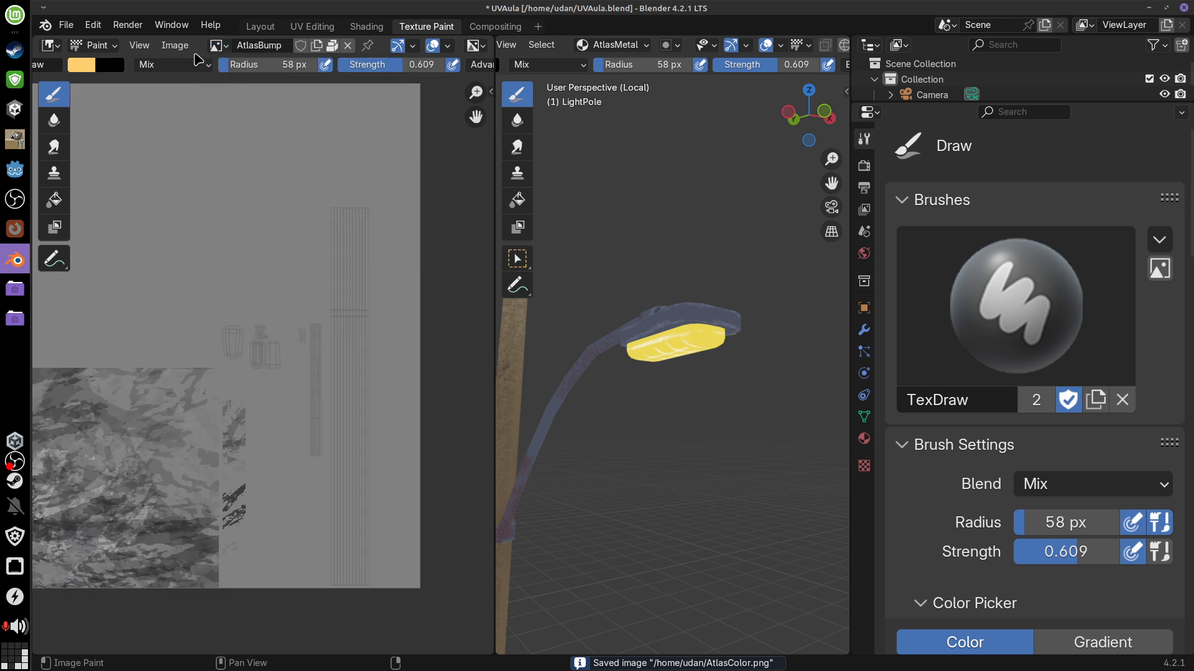
left_click(175, 45)
left_click(201, 182)
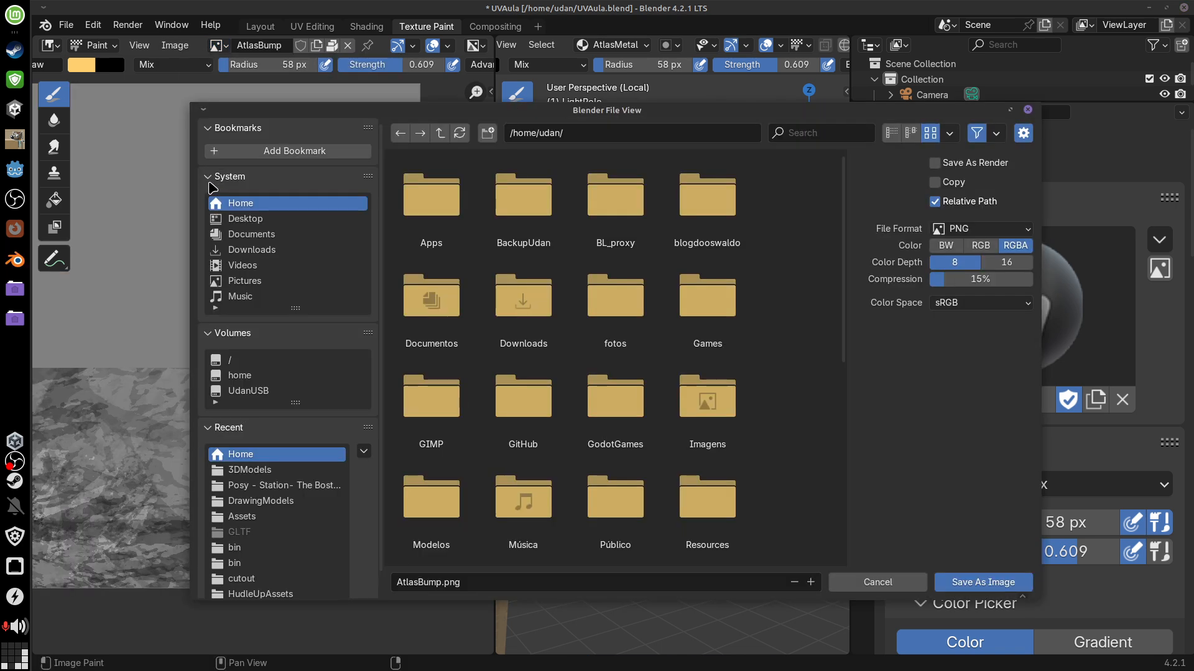
left_click(961, 583)
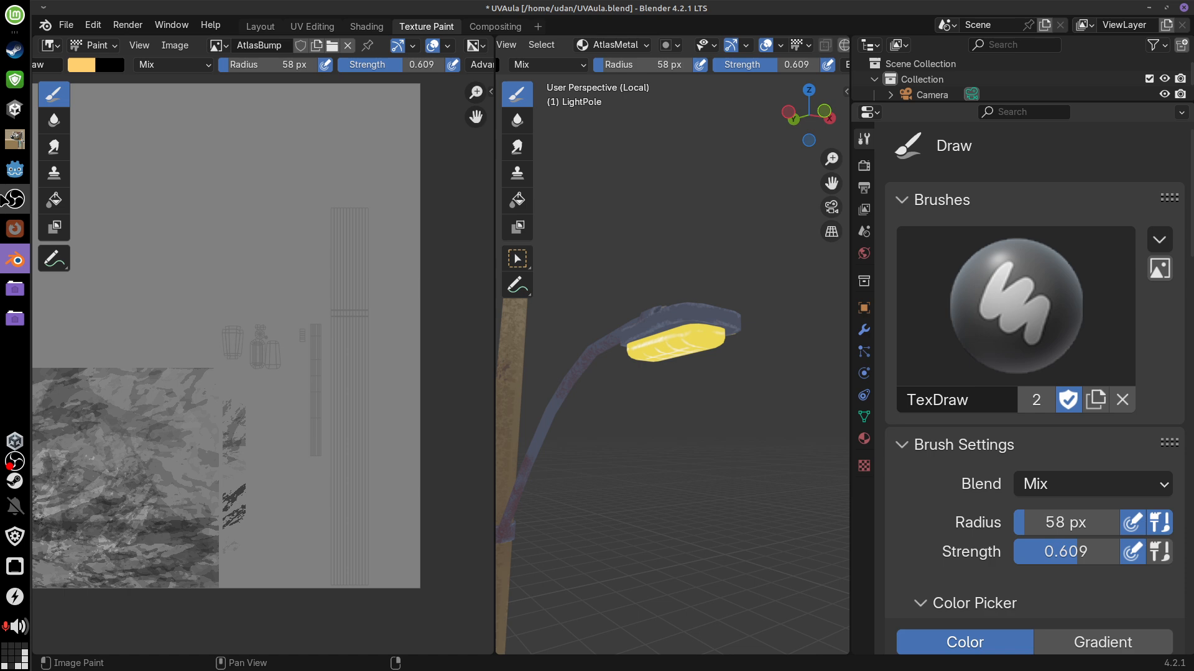
Look through the saved atlas PNG files from the home folder in the image viewer, starting with AtlasBump.png, and return to Blender
left_click(15, 293)
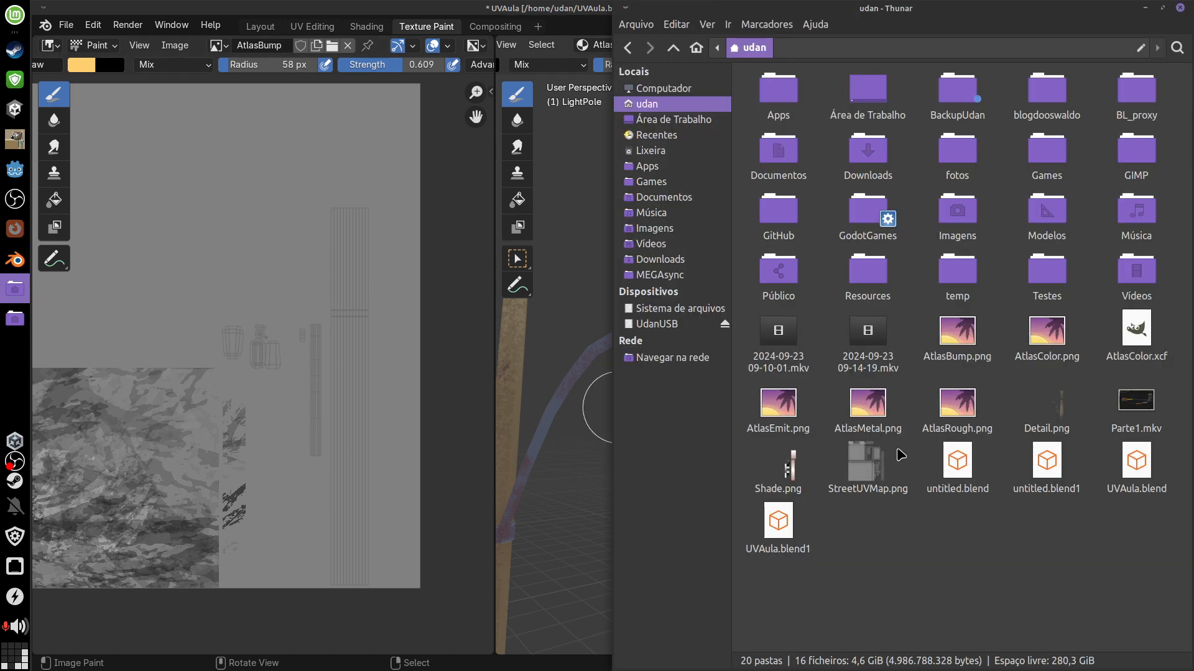
double_click(968, 343)
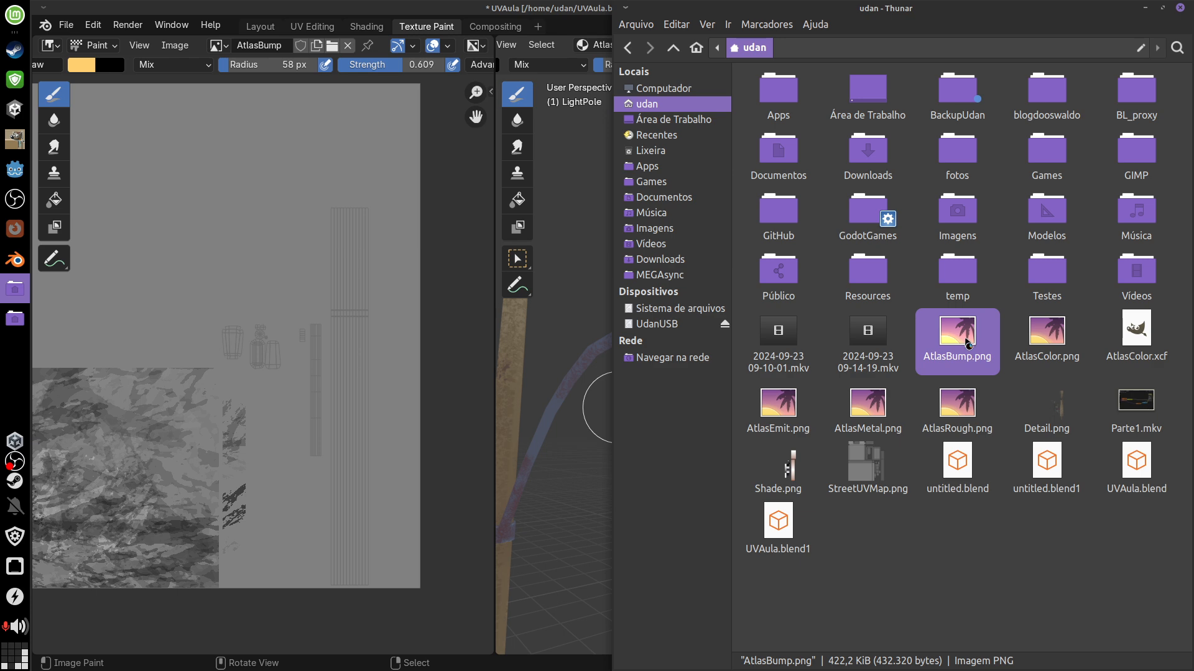
key("Right")
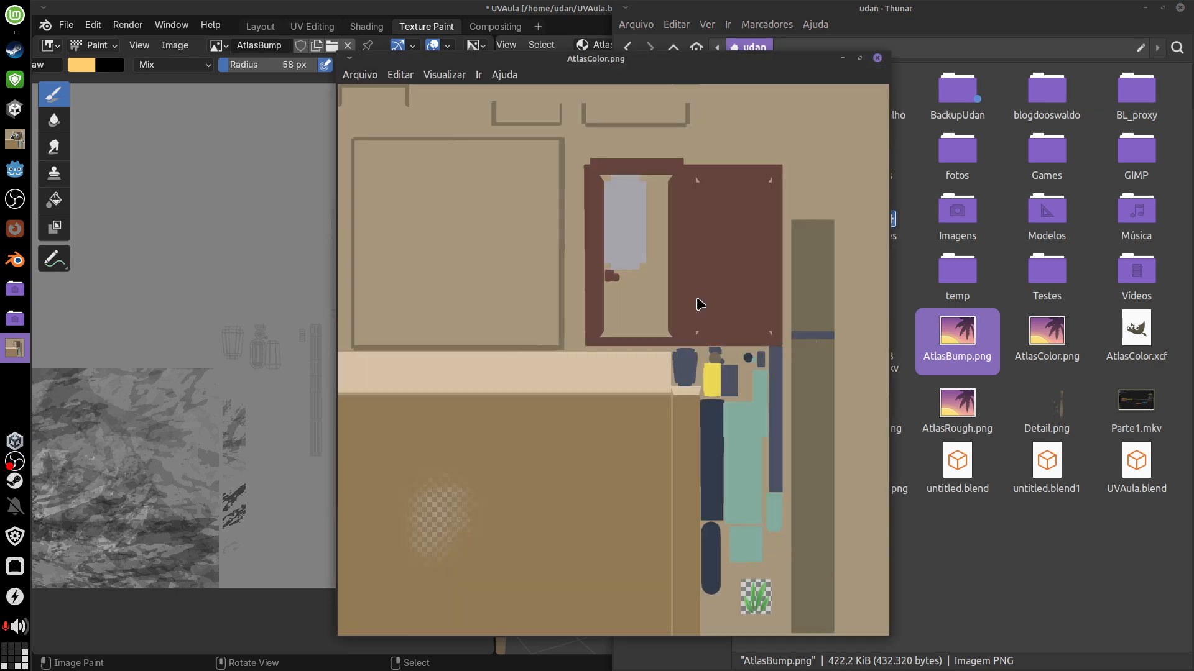
key("Right")
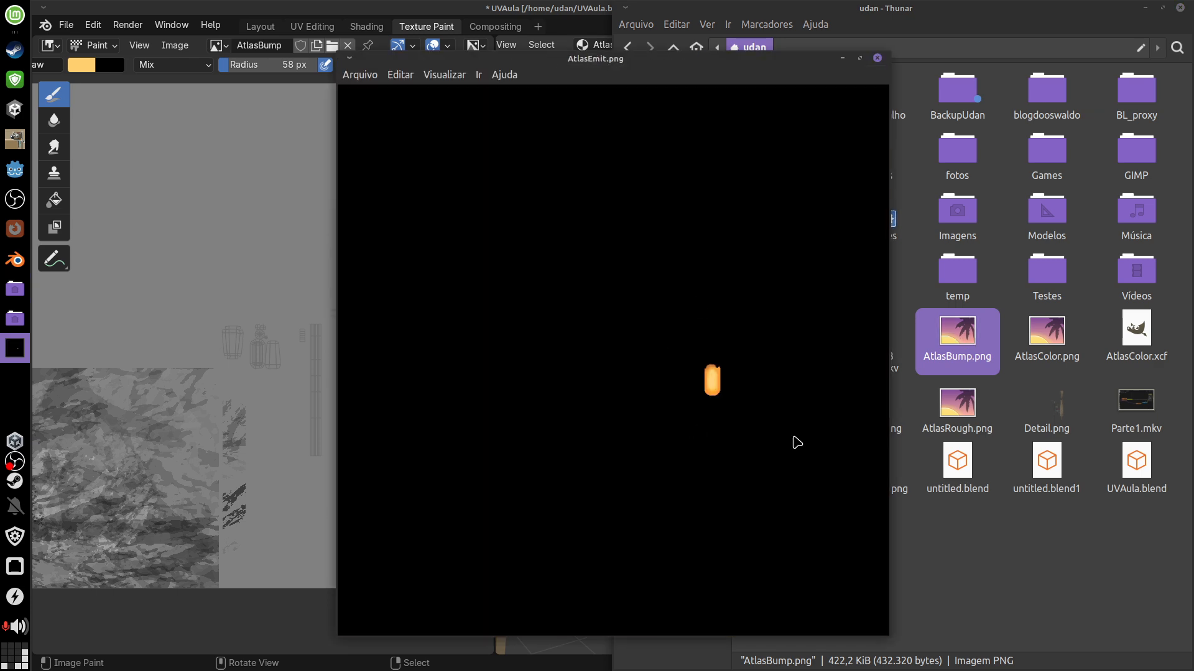
key("Right")
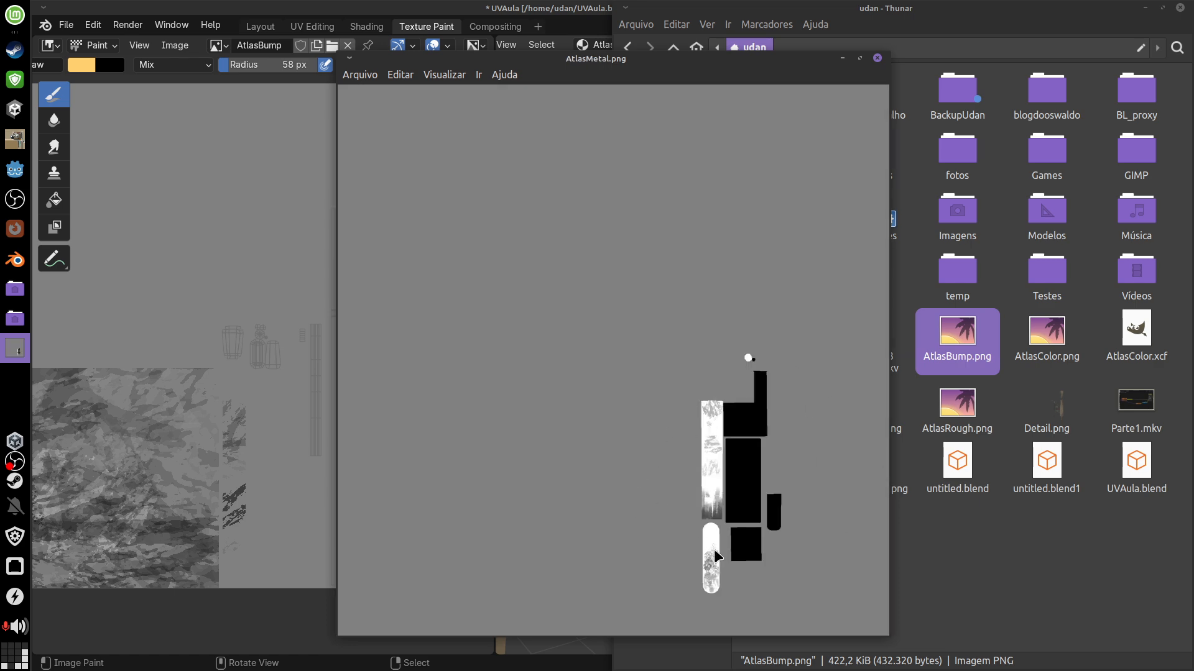
key("Right")
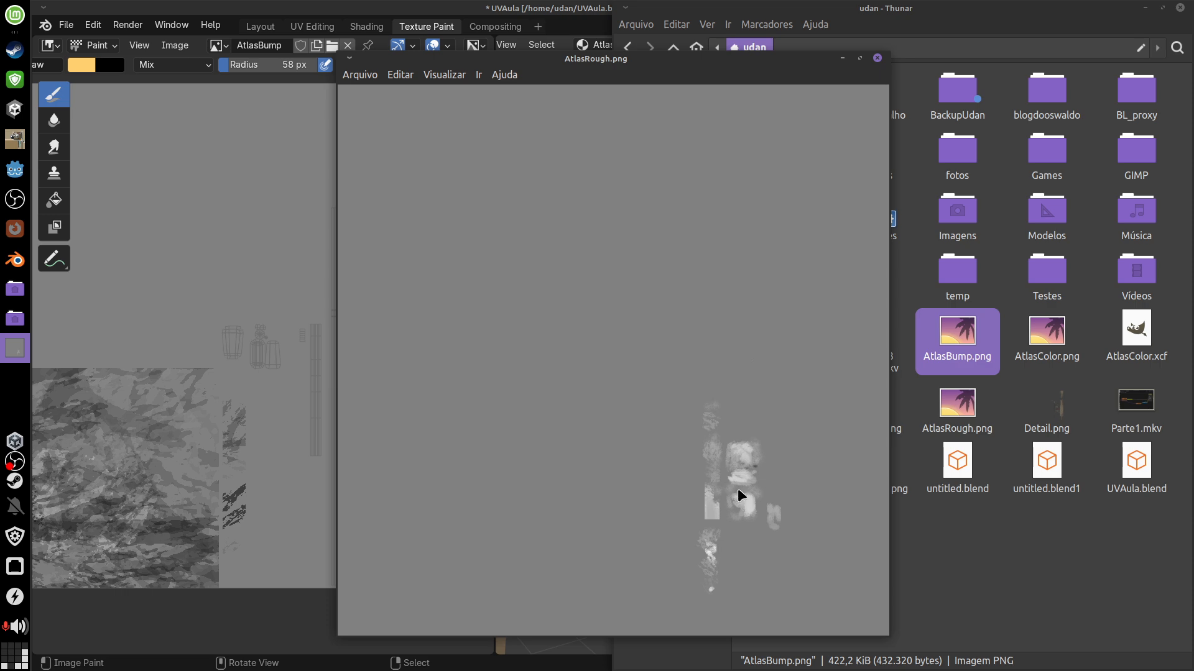
key("Right")
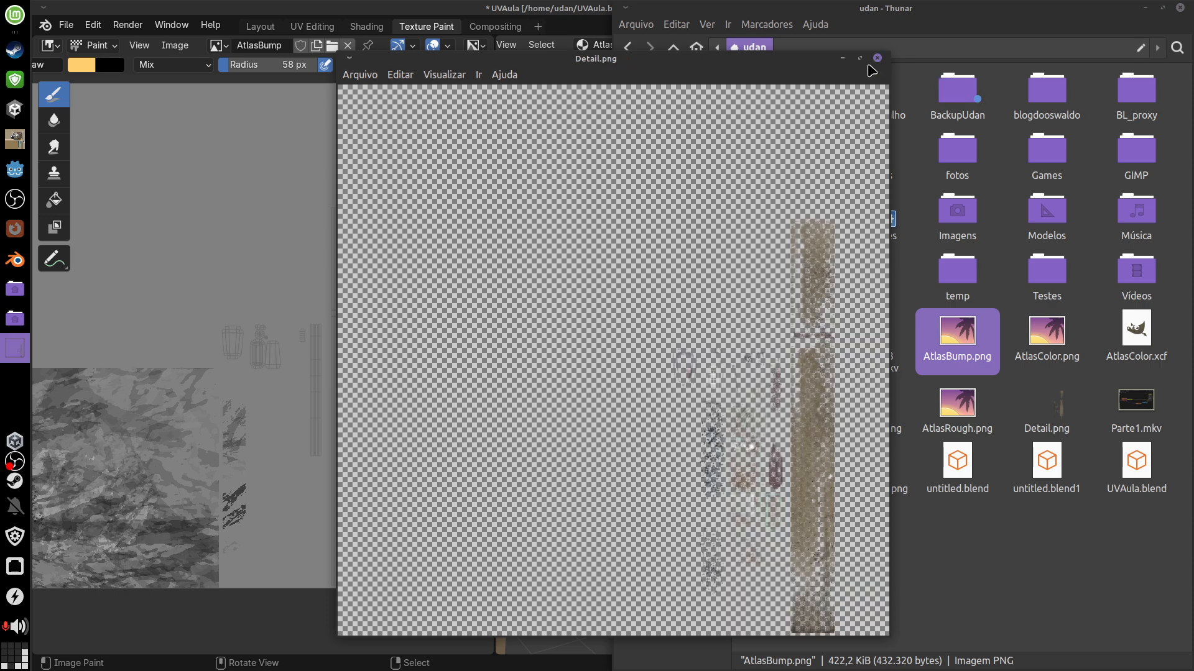
left_click(877, 58)
left_click(354, 7)
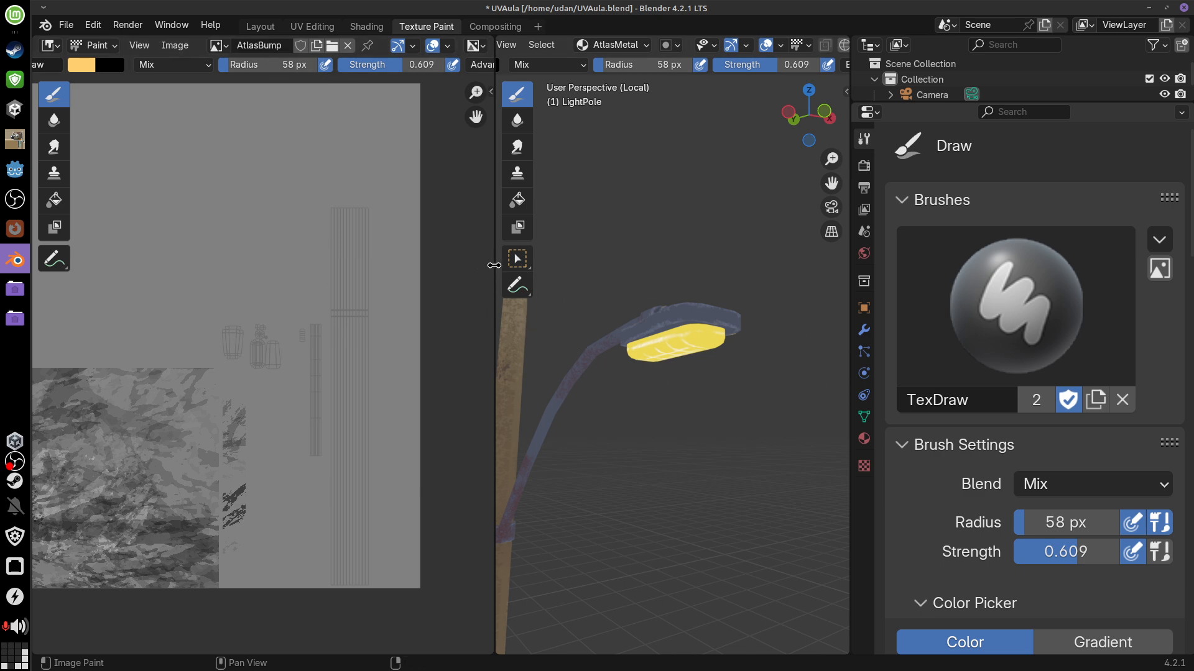
Widen the Image Editor and pack all external resources into the blend file
mouse_move(496, 264)
left_mouse_down()
mouse_move(444, 265)
mouse_move(514, 267)
left_mouse_up()
middle_click_drag(371, 261, 481, 284)
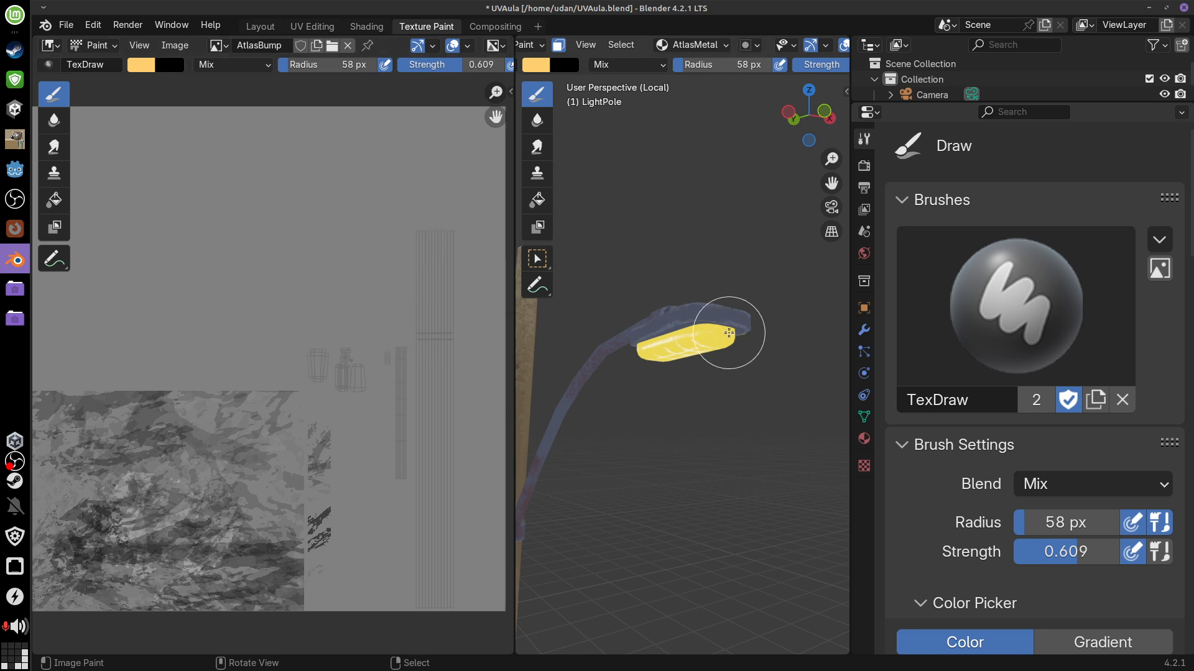
left_click(66, 25)
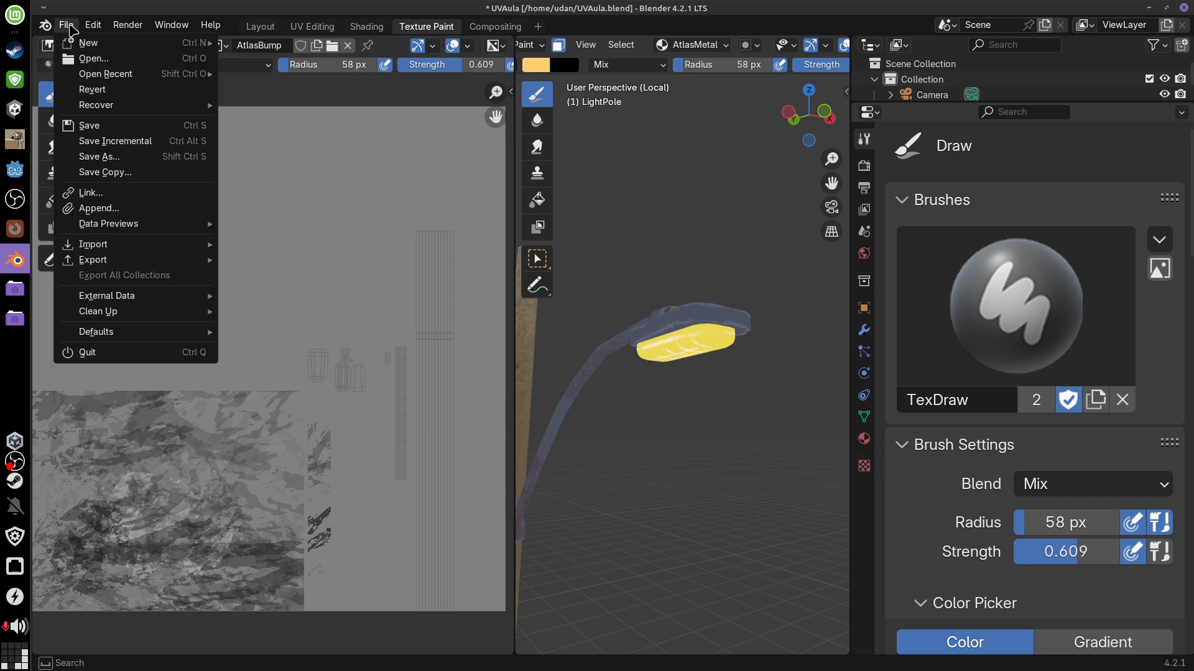
mouse_move(89, 299)
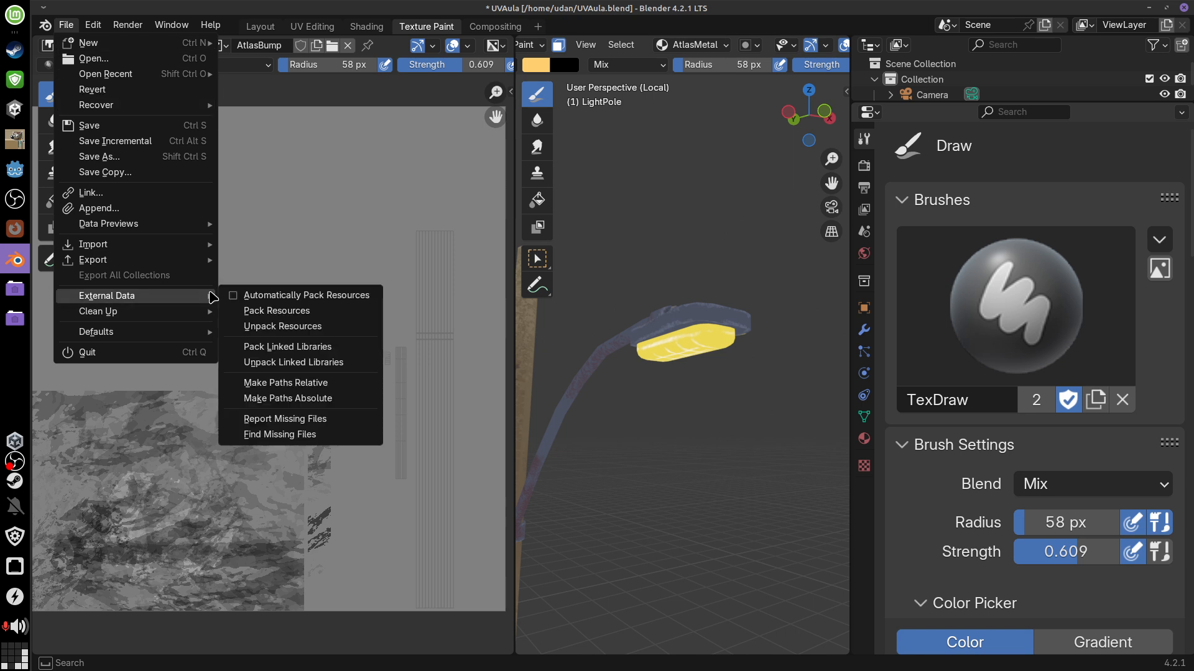
left_click(275, 312)
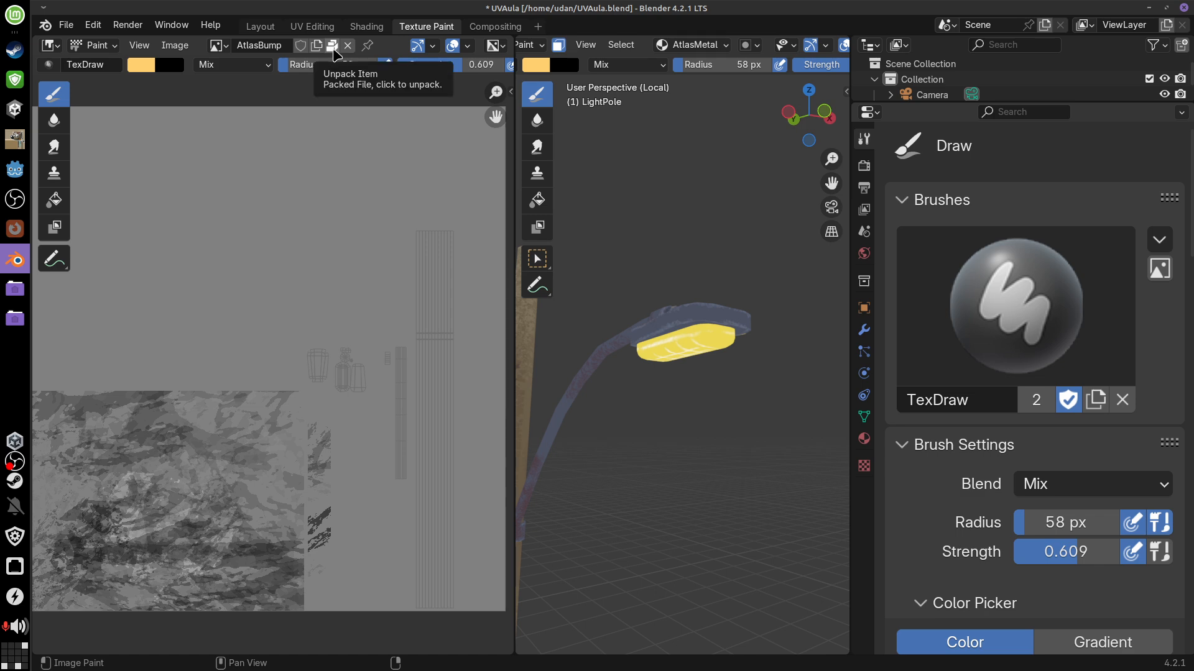
Check the packed status of the AtlasColor and AtlasMetal images in the Image Editor
left_click(225, 50)
left_click(251, 92)
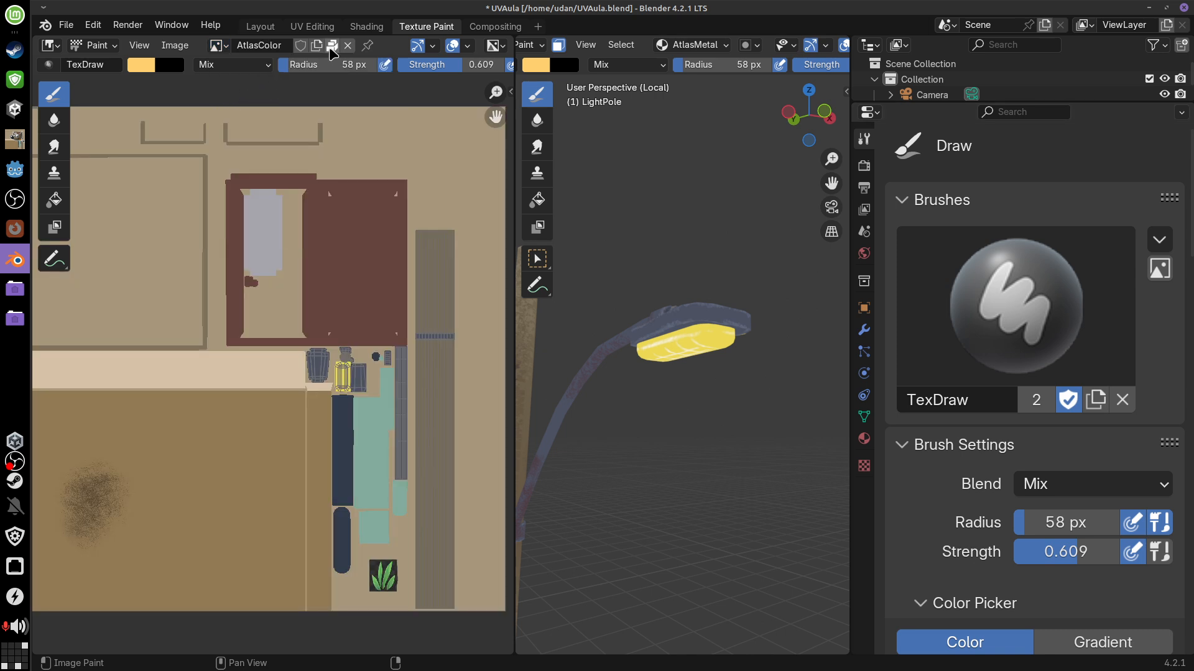
left_click(219, 46)
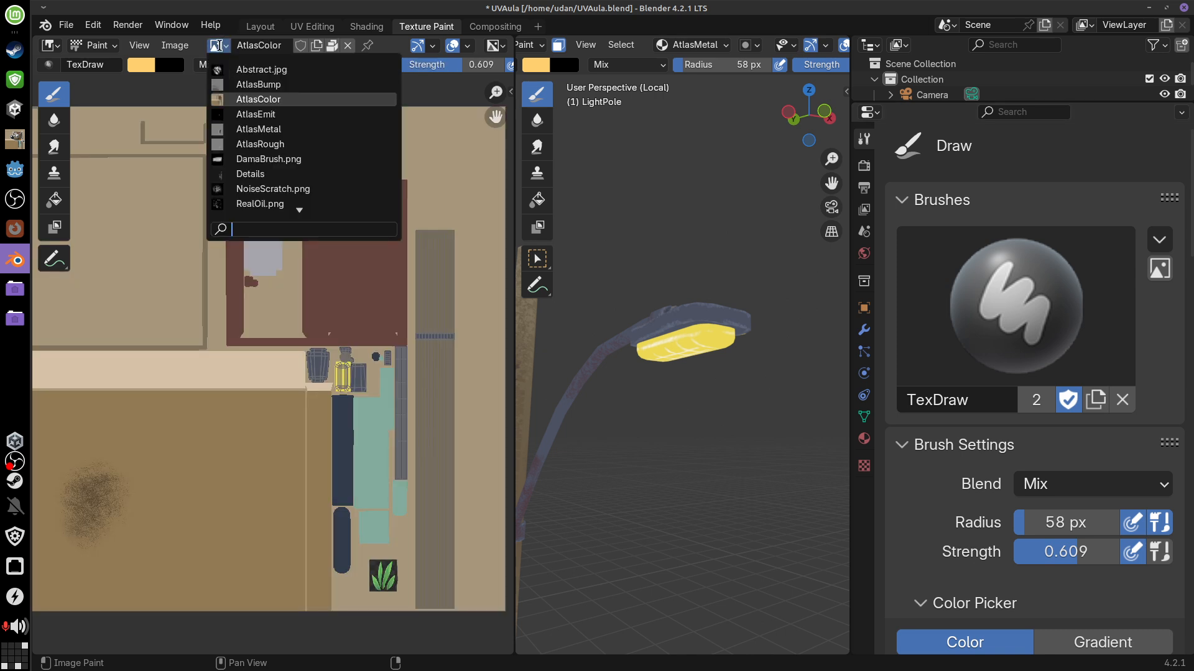
left_click(238, 129)
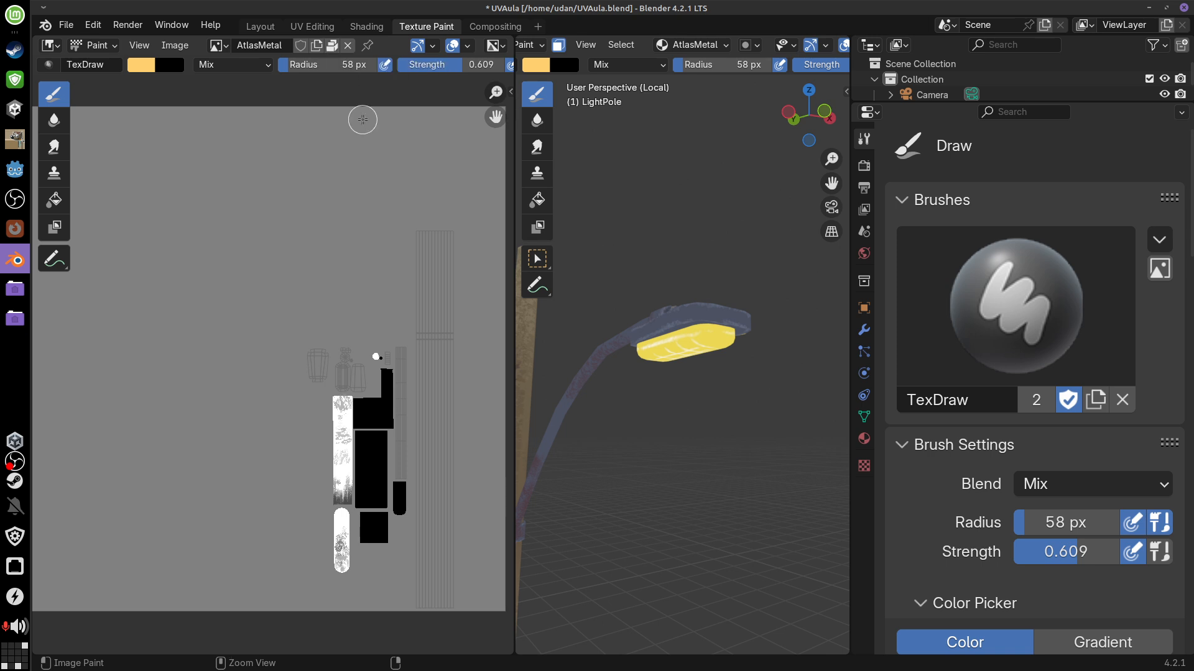
Undo the resource packing and pack all external resources into the blend file again
key("ctrl+z")
key("ctrl+shift+z")
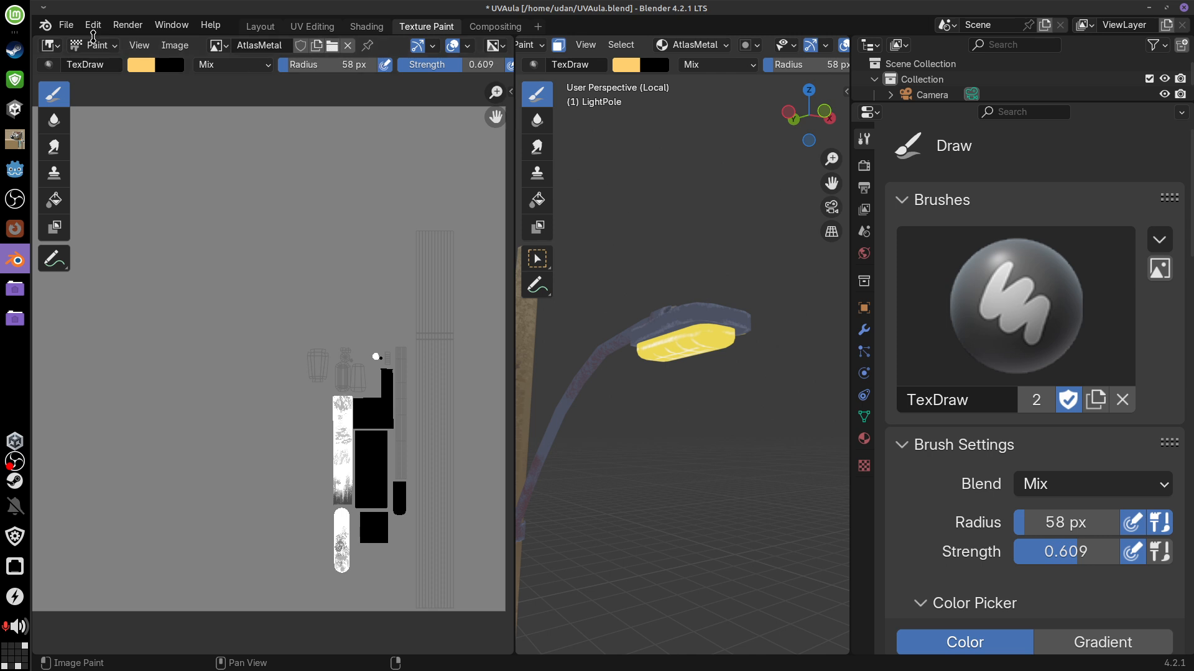
left_click(65, 25)
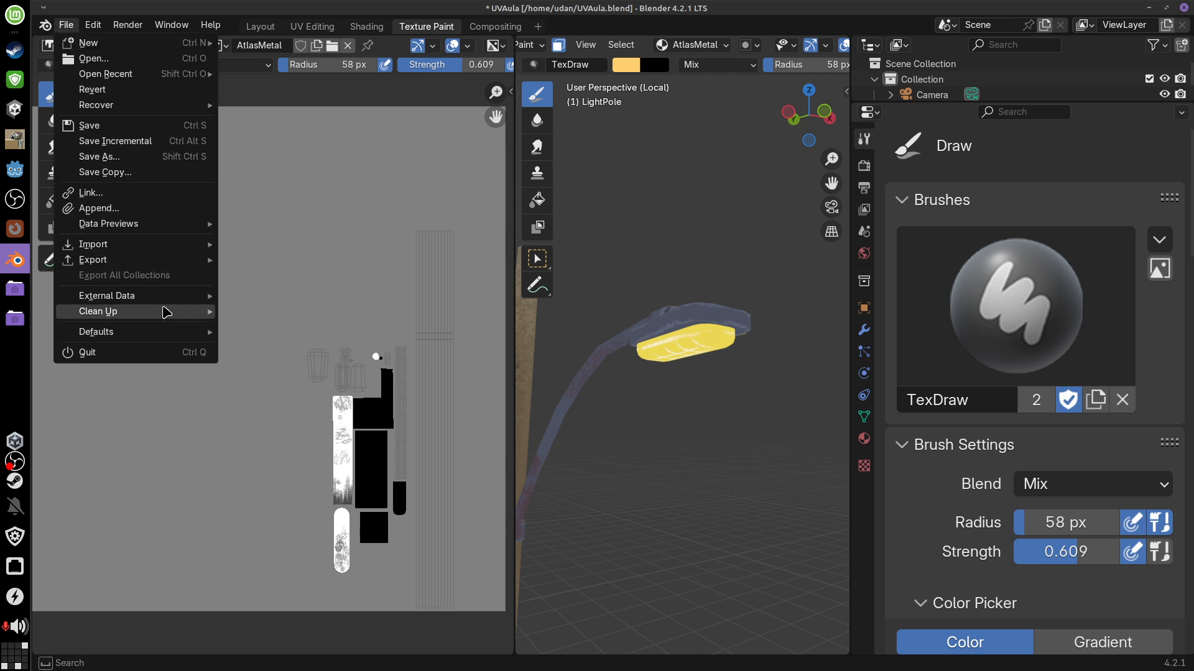
mouse_move(166, 297)
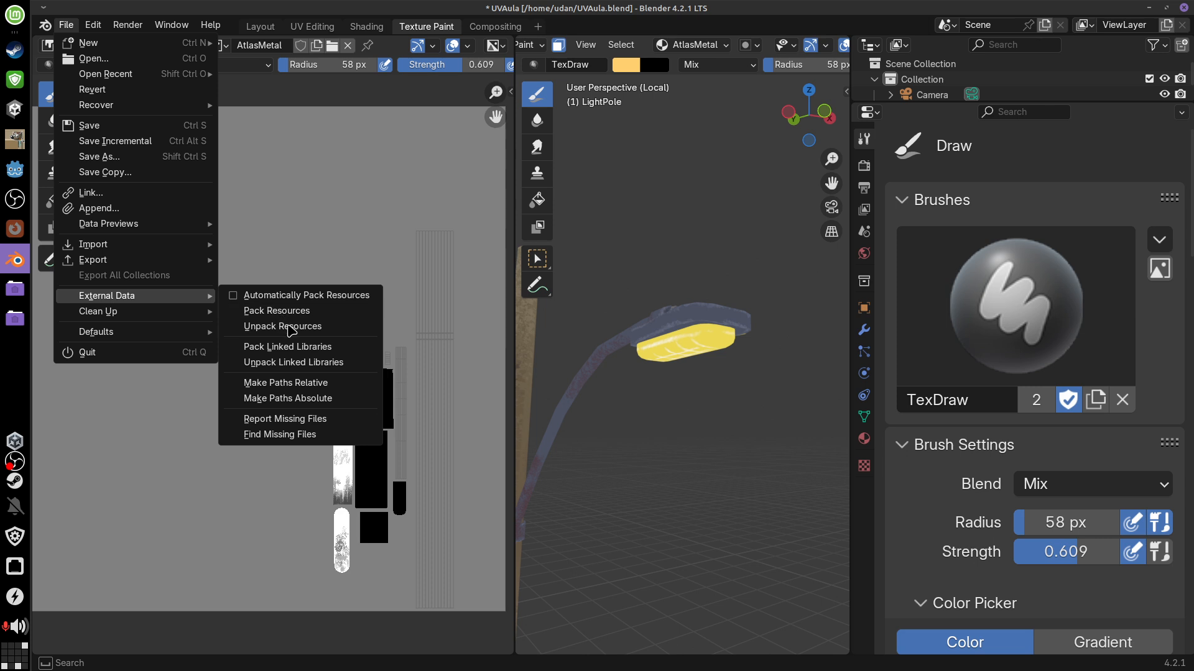
left_click(318, 311)
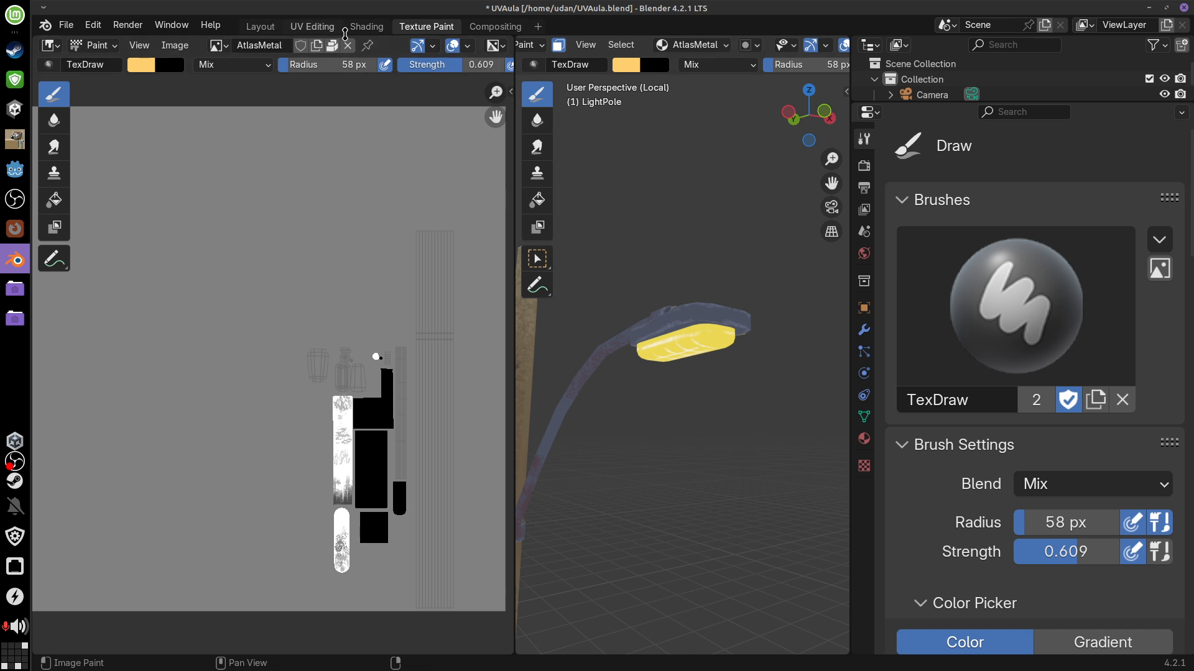
In the Shading workspace, connect the UV Map node to the AtlasMetal, AtlasRough, AtlasBump and AtlasEmit texture nodes
left_click(366, 27)
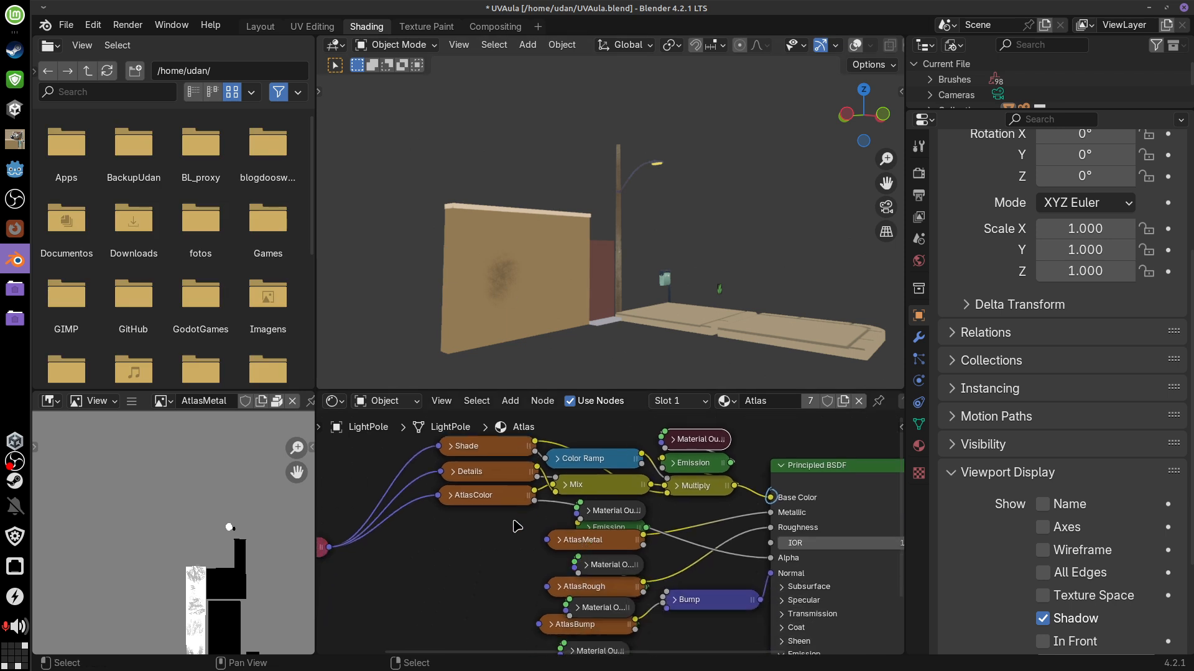
key("ctrl+space")
scroll(487, 484, "down", 4)
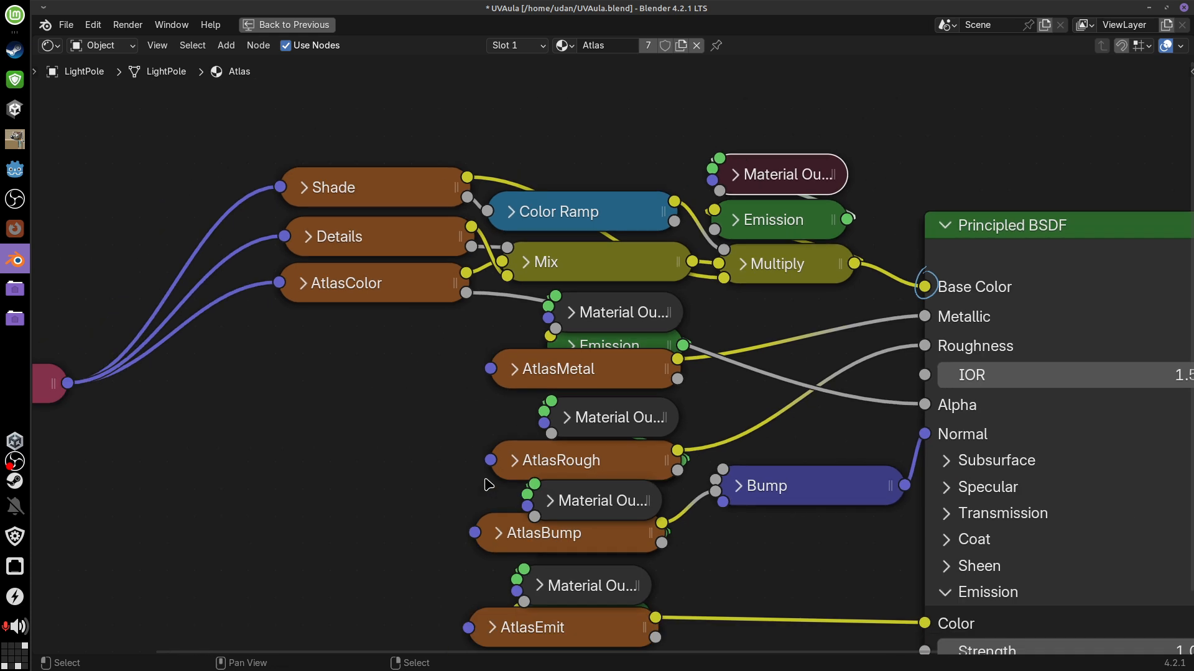
middle_click_drag(465, 466, 449, 443)
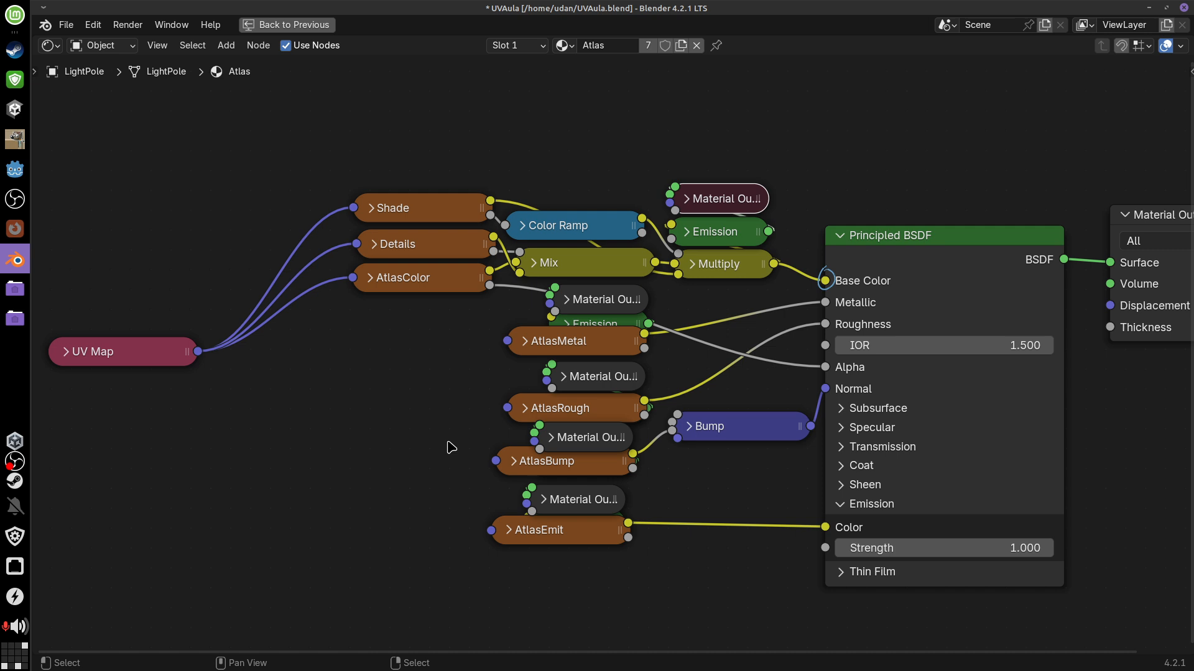
left_click_drag(122, 361, 508, 340)
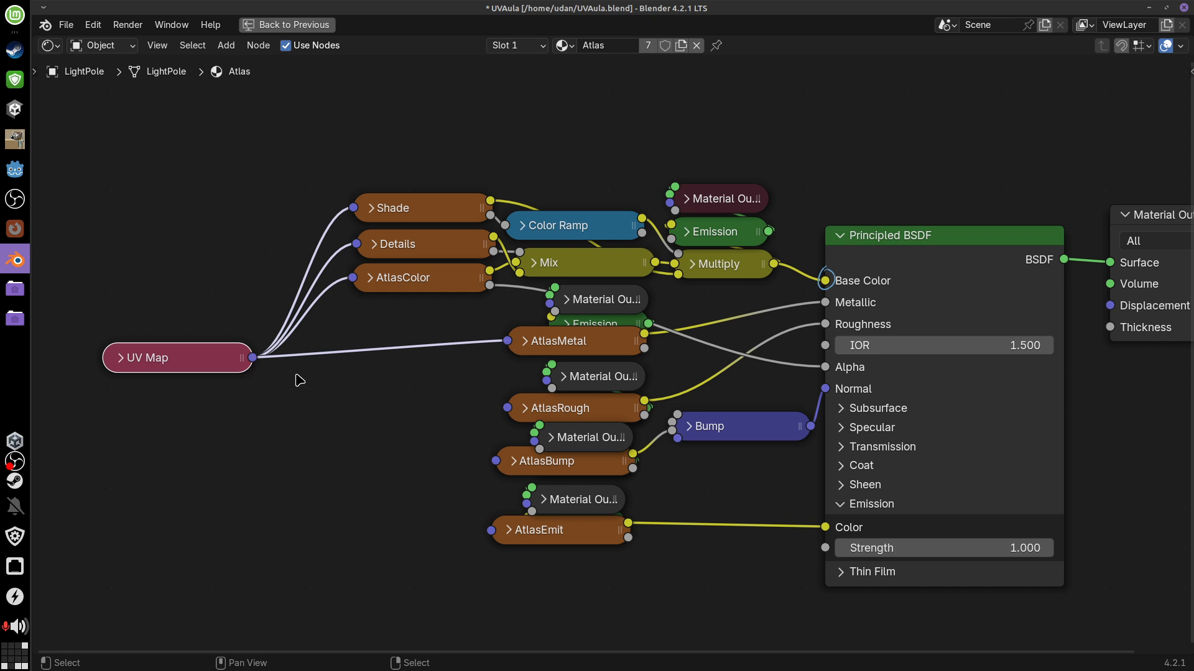
left_click_drag(253, 357, 508, 407)
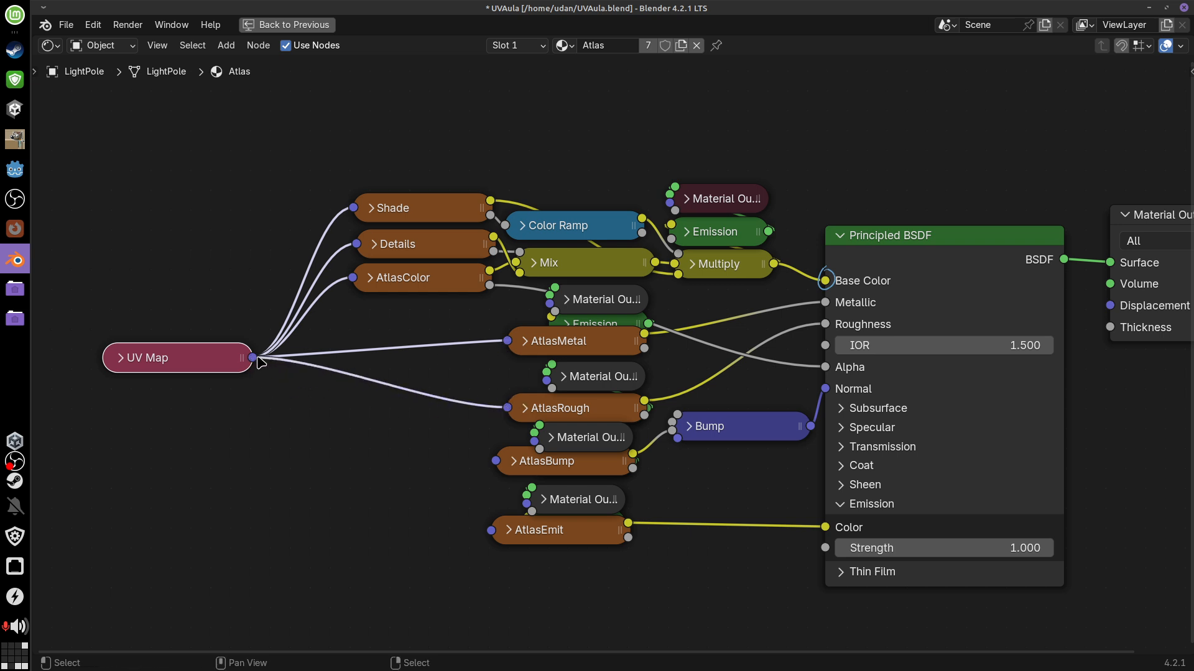
left_click_drag(252, 357, 501, 465)
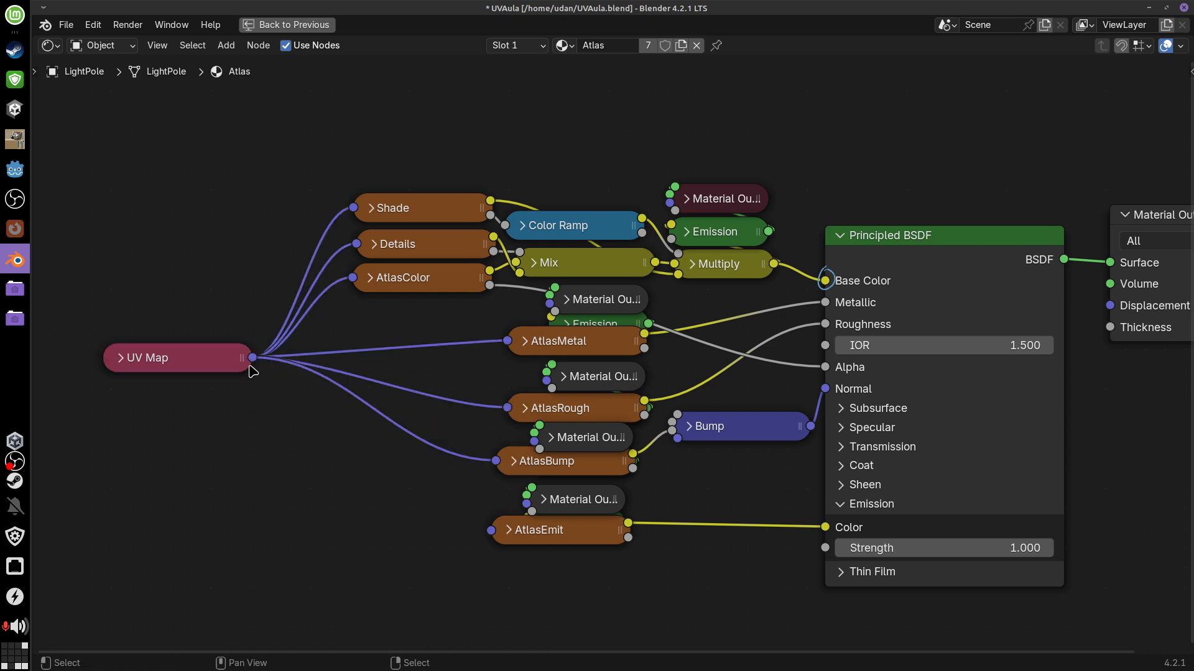
left_click_drag(253, 357, 575, 561)
Spread out the AtlasEmit and AtlasBump nodes with their preview Emission and Material Output nodes, and lower the AtlasRough node
left_click_drag(592, 511, 575, 594)
left_click_drag(582, 551, 583, 563)
left_click_drag(583, 476, 582, 499)
left_click_drag(569, 567, 571, 630)
left_click_drag(595, 526, 595, 545)
left_click_drag(590, 495, 589, 511)
left_click_drag(585, 464, 582, 455)
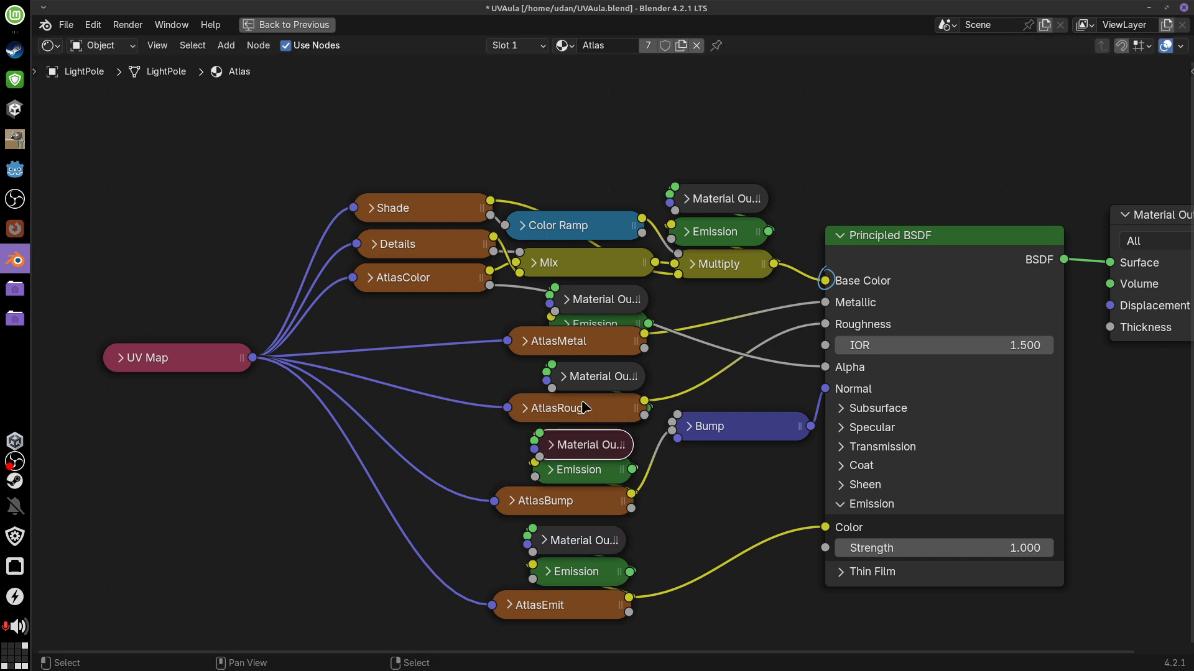
left_click_drag(590, 403, 591, 420)
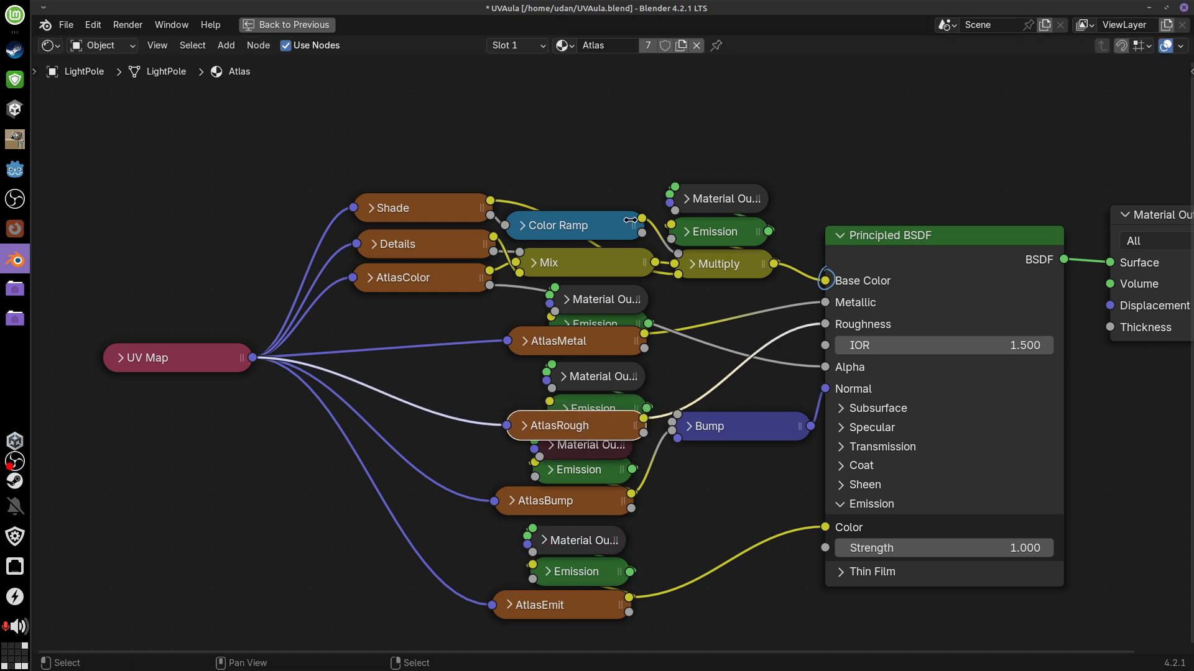
Move the Multiply node with its preview pair and the Color Ramp, Shade, Details, AtlasColor and Mix nodes upward to space out the color branch
left_click_drag(700, 167, 740, 234)
left_click_drag(577, 224, 572, 172)
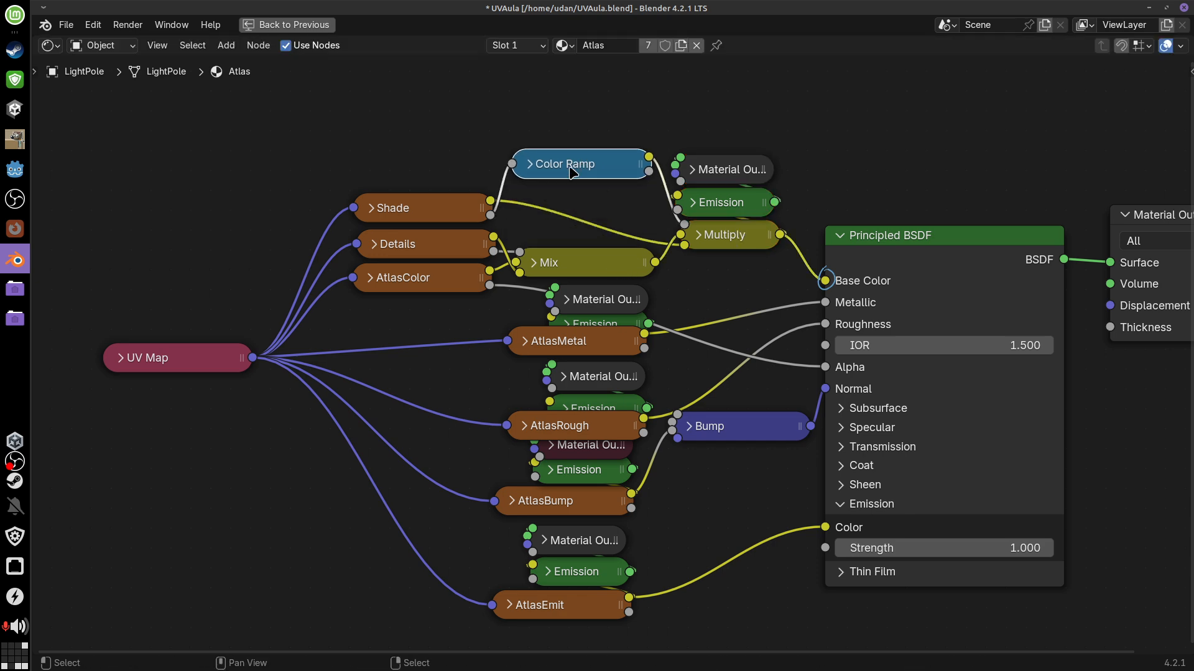
left_click_drag(470, 216, 477, 161)
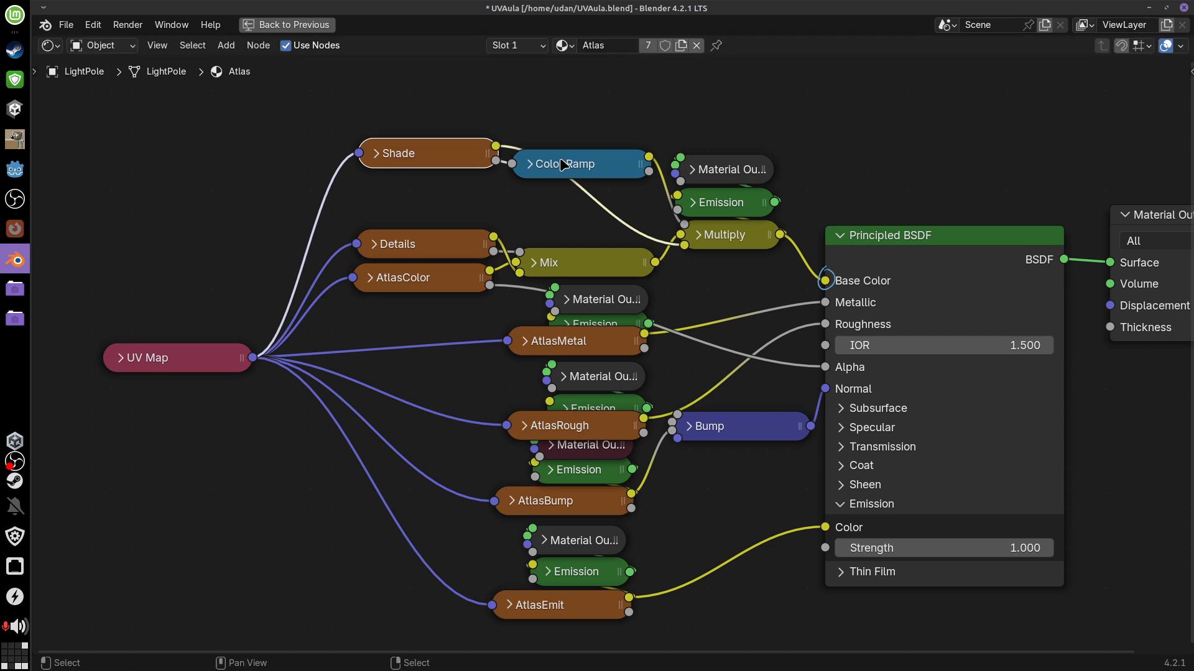
left_click_drag(575, 164, 584, 131)
left_click_drag(431, 255, 437, 213)
left_click_drag(417, 273, 417, 244)
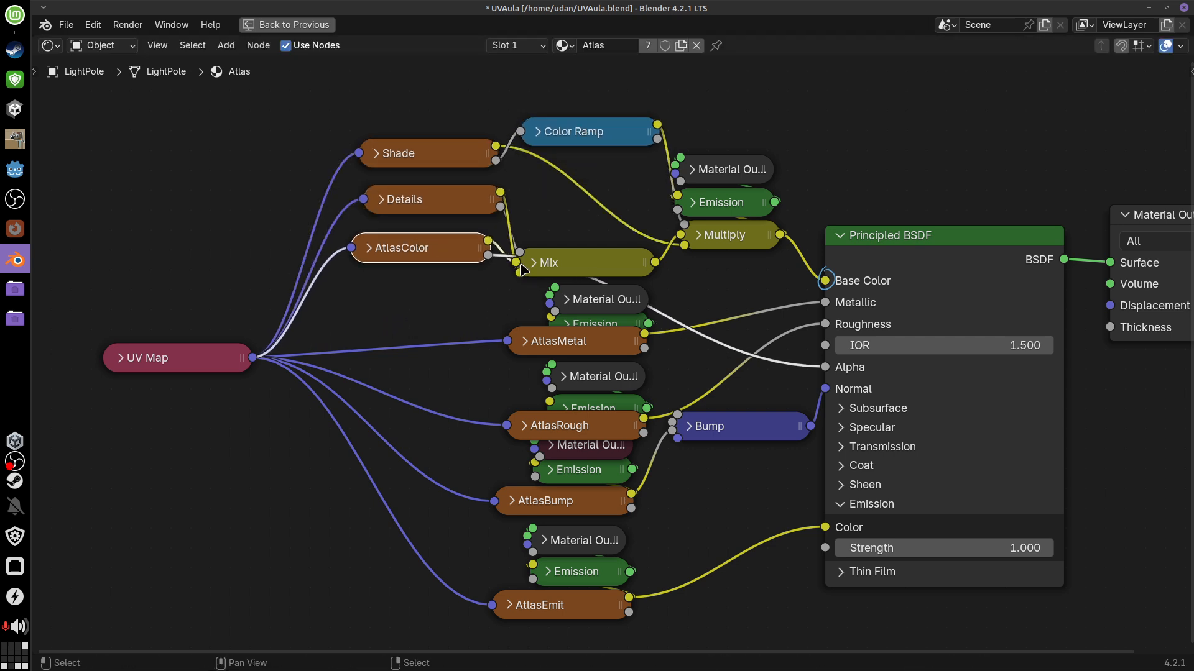
left_click_drag(548, 258, 558, 201)
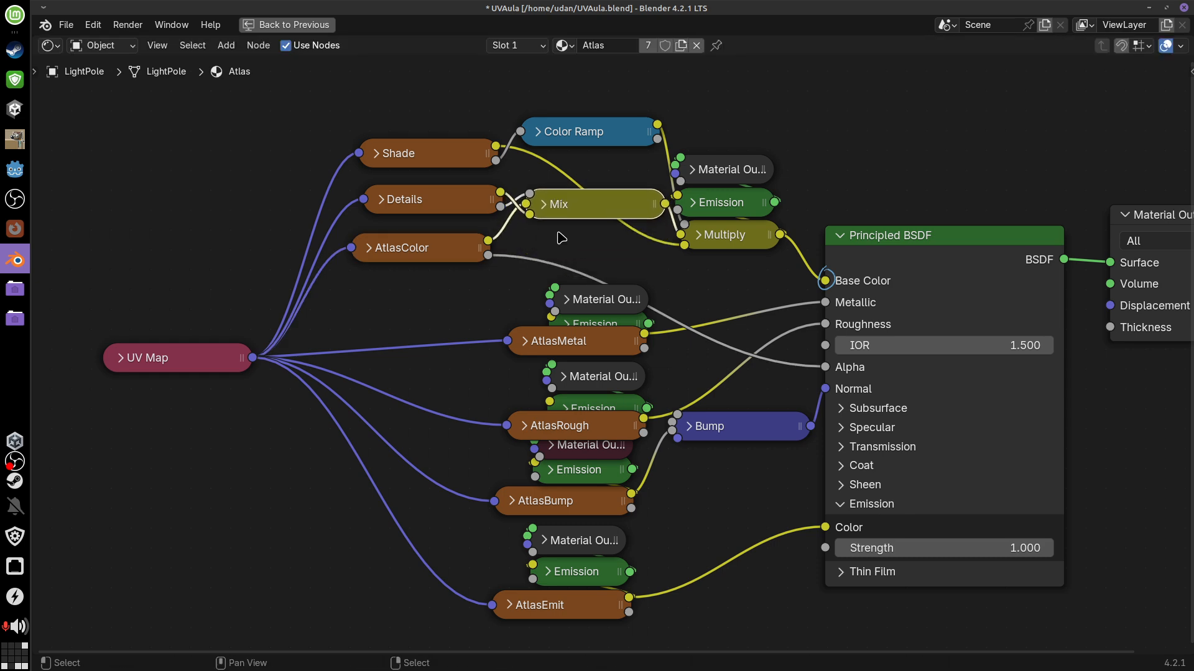
Arrange the preview Emission and Material Output nodes above AtlasMetal, AtlasRough and AtlasBump without overlaps, and align the Bump node with AtlasBump
left_click_drag(599, 298, 597, 253)
left_click(569, 319)
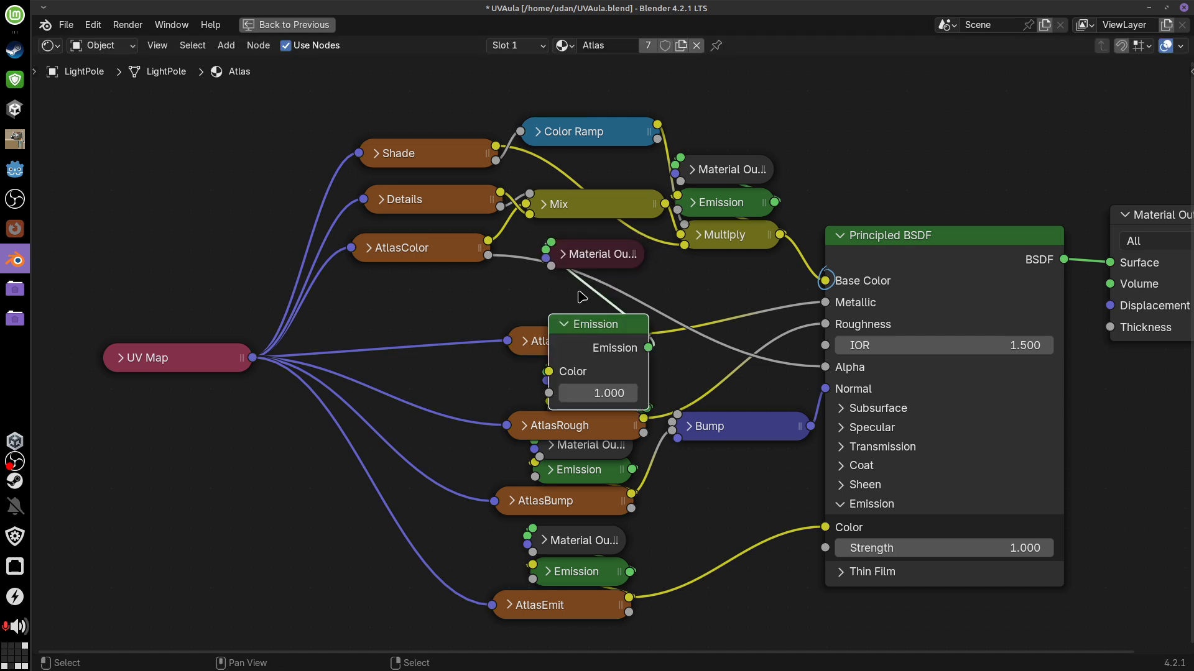
left_click(558, 326)
mouse_move(585, 326)
left_mouse_down()
mouse_move(595, 284)
mouse_move(570, 335)
mouse_move(574, 313)
left_mouse_up()
left_click_drag(588, 377, 589, 357)
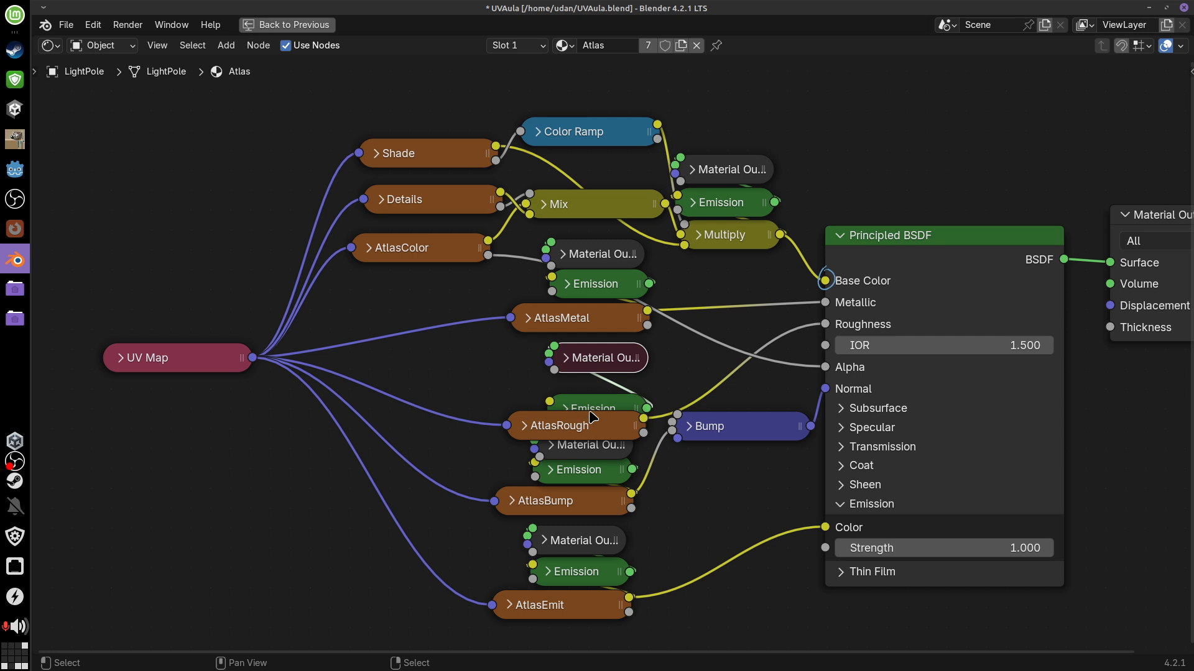
left_click_drag(594, 408, 594, 395)
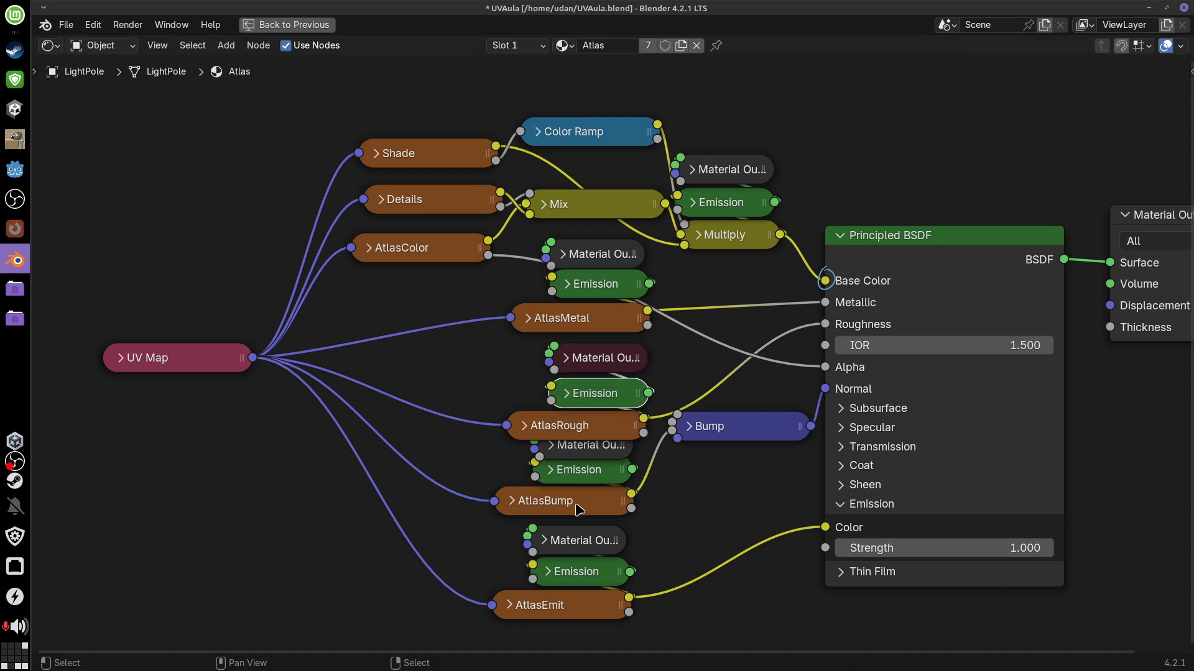
left_click_drag(719, 436, 709, 480)
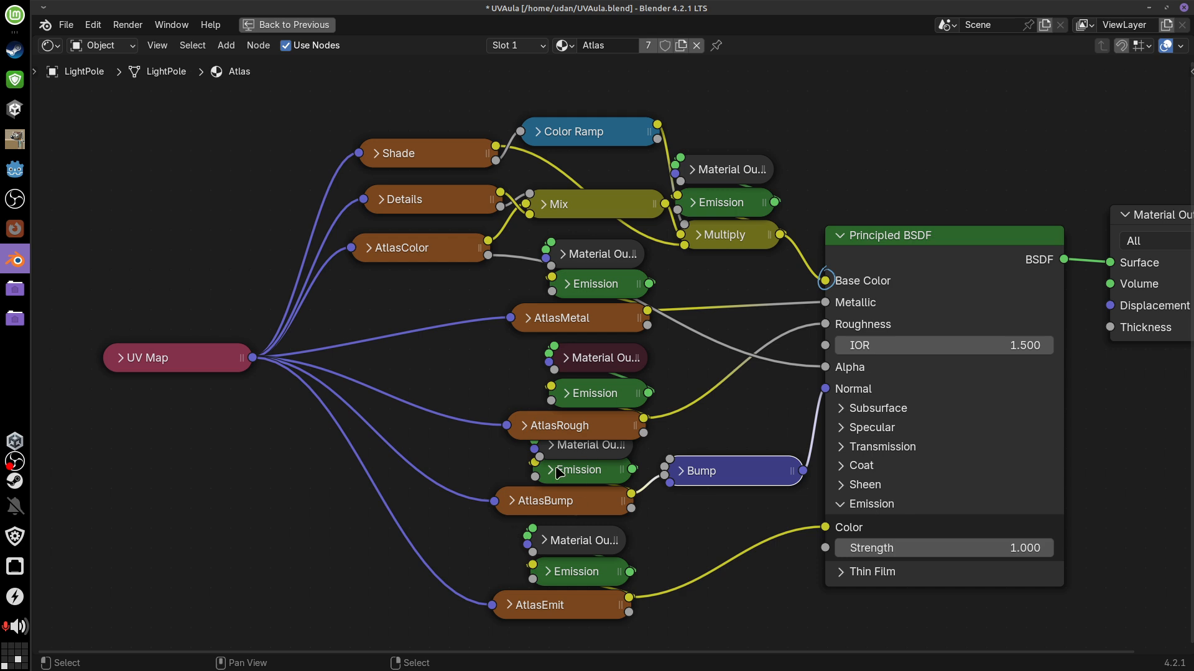
left_click_drag(559, 446, 559, 452)
left_click_drag(572, 512, 583, 490)
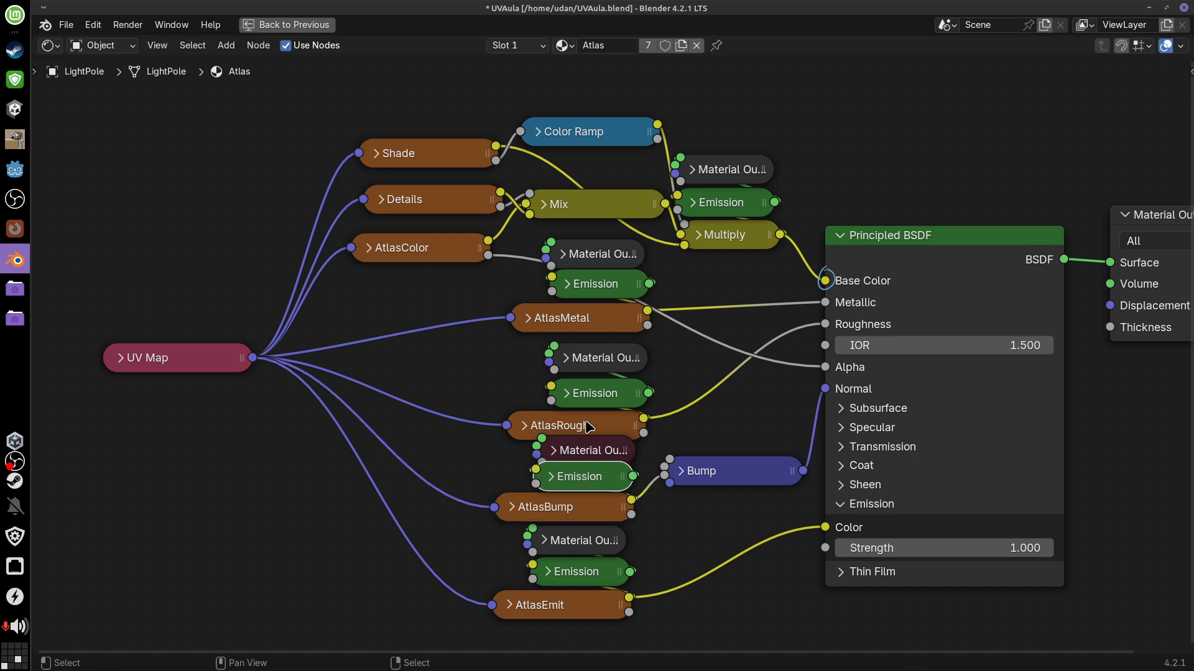
Activate the preview Material Output nodes of the color, metal, roughness and bump branches in turn
left_click(726, 177)
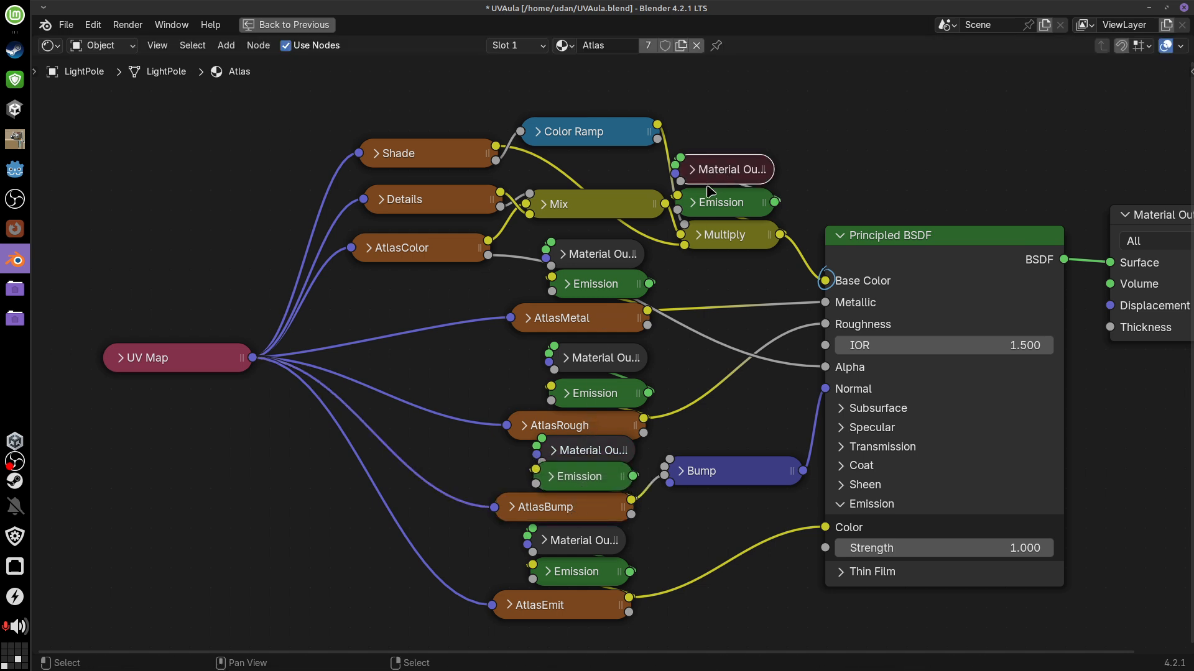
left_click(601, 268)
left_click(591, 367)
left_click(585, 457)
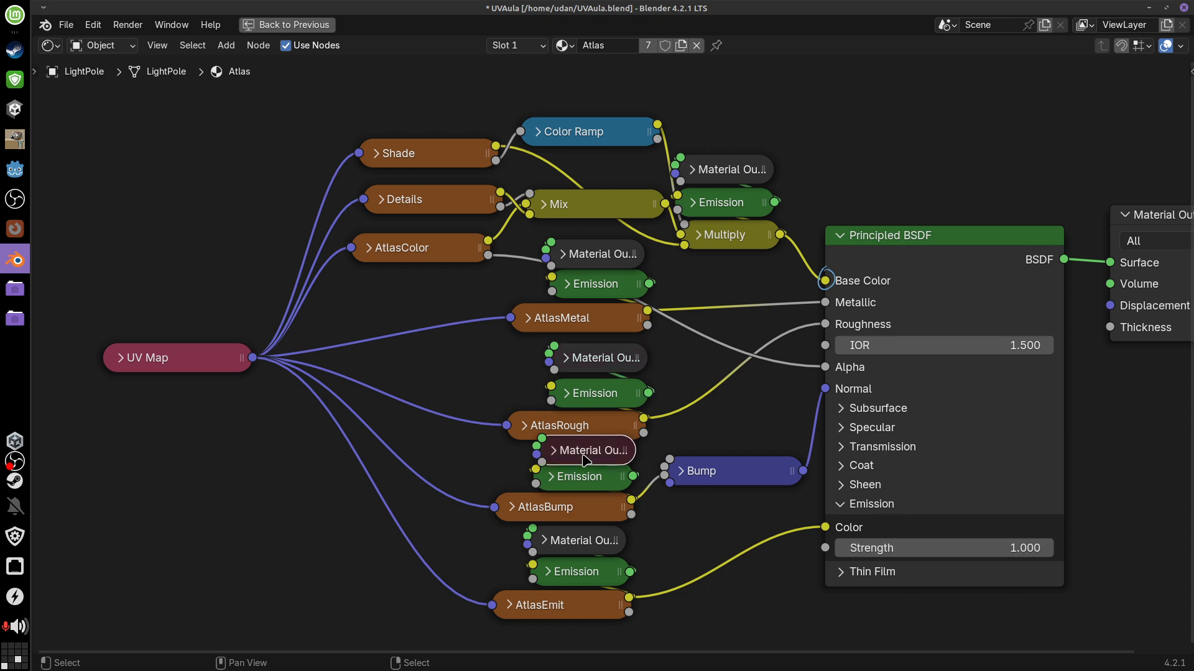
left_click(596, 361)
Delete the preview Emission and Material Output pairs of the metal, roughness, bump and emission textures, and undo the deletion
left_click(598, 261)
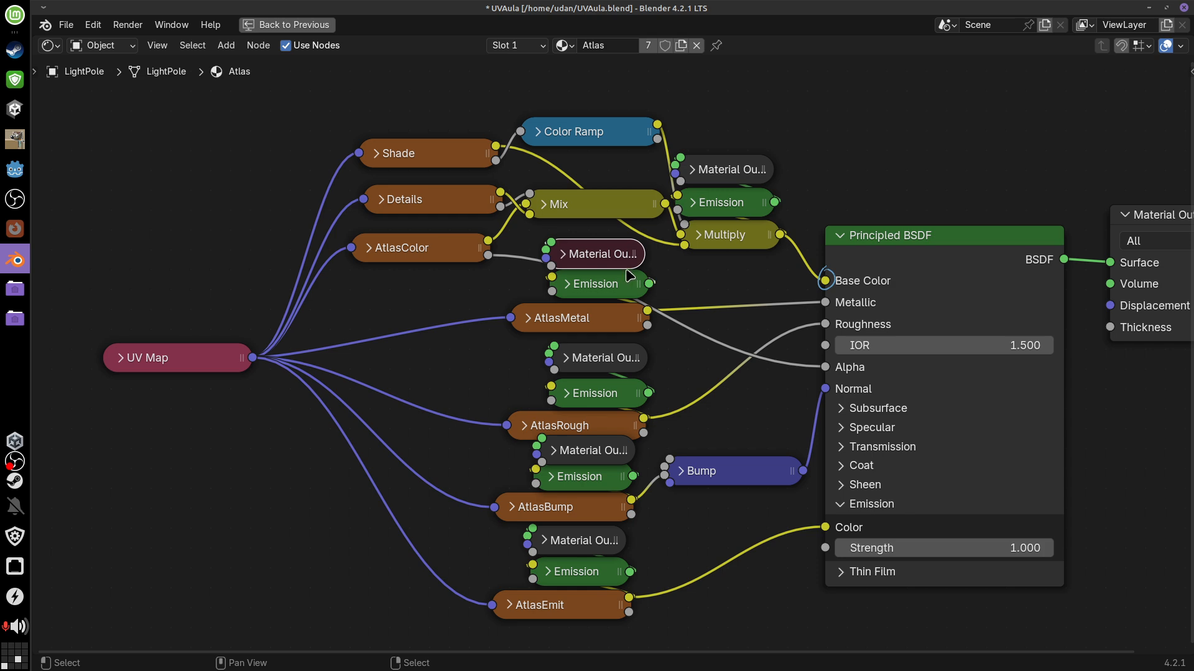
left_click(598, 296, "shift")
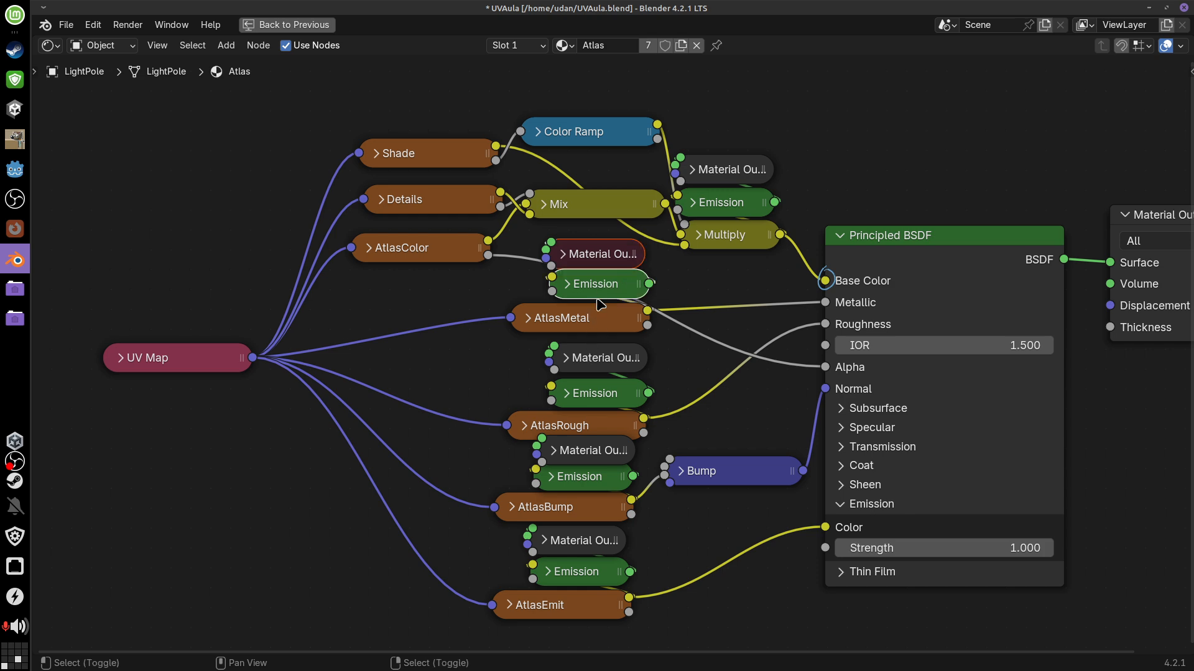
left_click(595, 368, "shift")
left_click(592, 392, "shift")
left_click(576, 458, "shift")
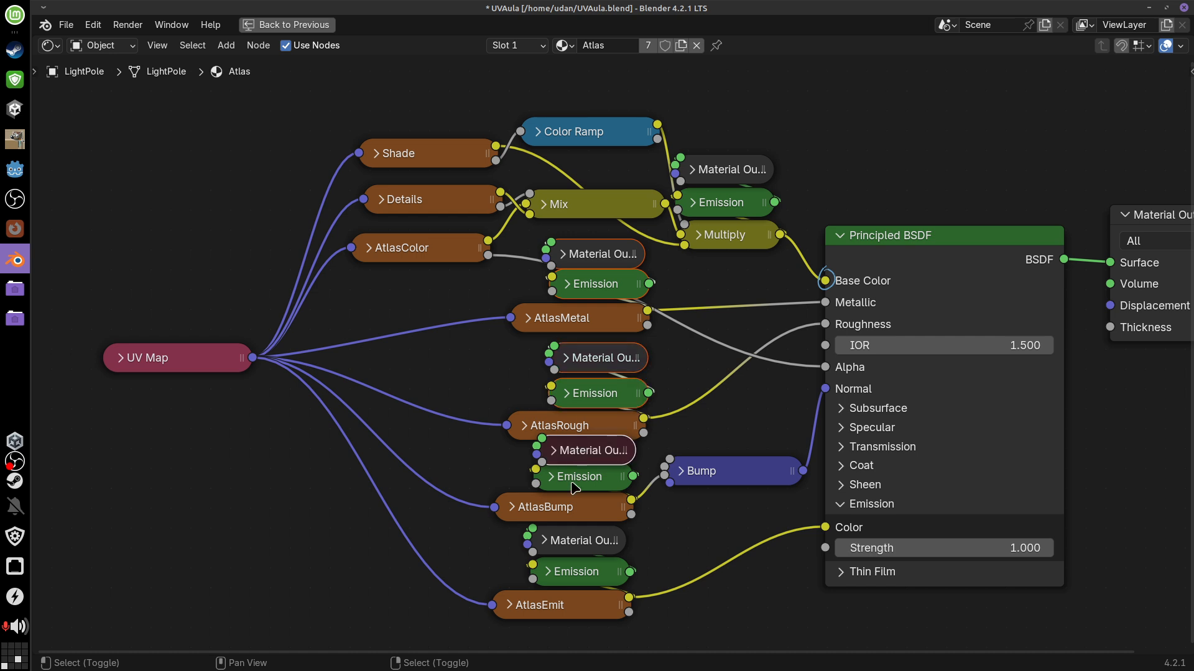
left_click(575, 484, "shift")
left_click(560, 554, "shift")
left_click(561, 573, "shift")
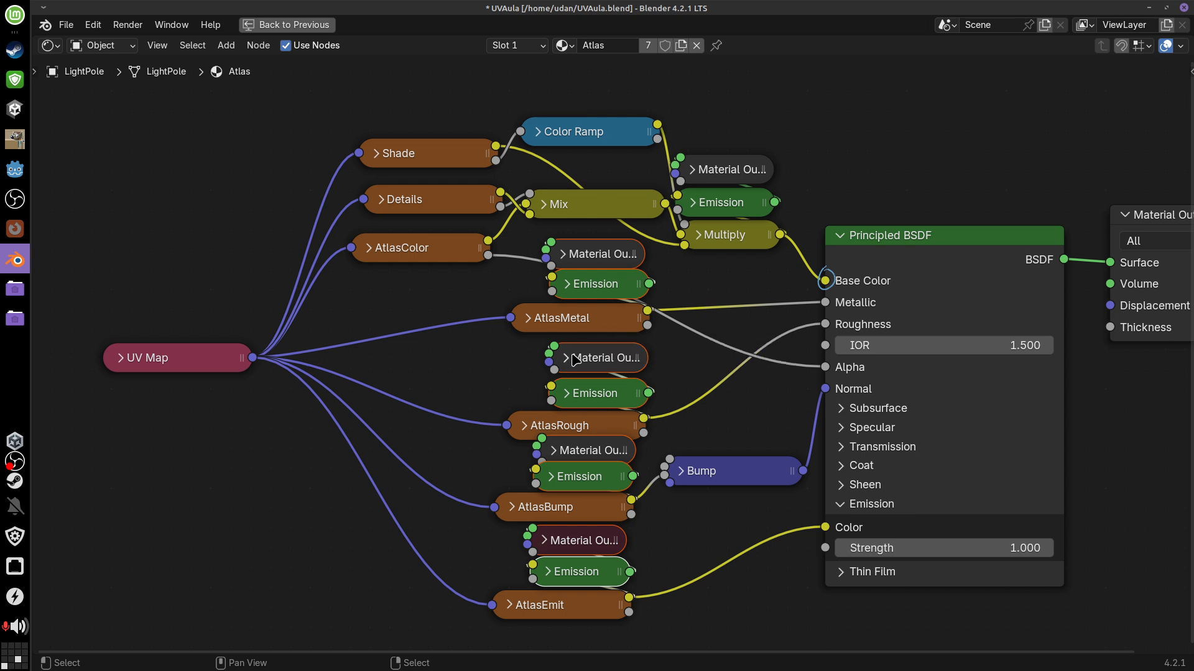
key("Delete")
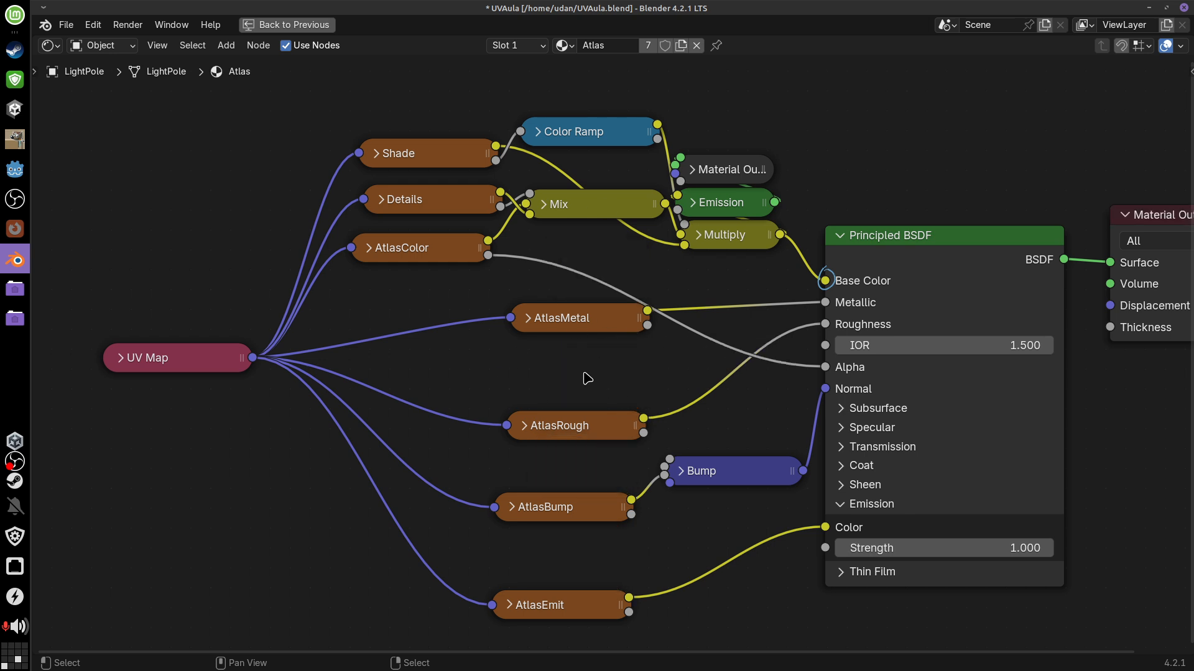
key("ctrl+z")
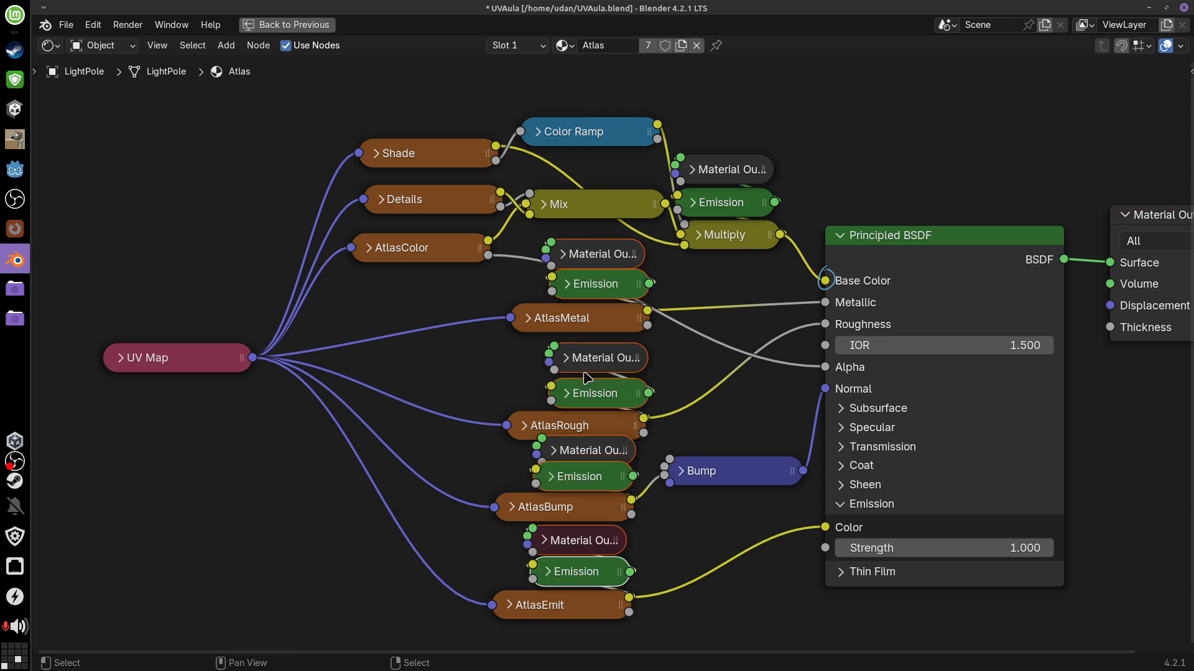
Restore the full Shading layout and preview the emission, bump, roughness and metal textures on the scene through their Material Output nodes
key("ctrl+space")
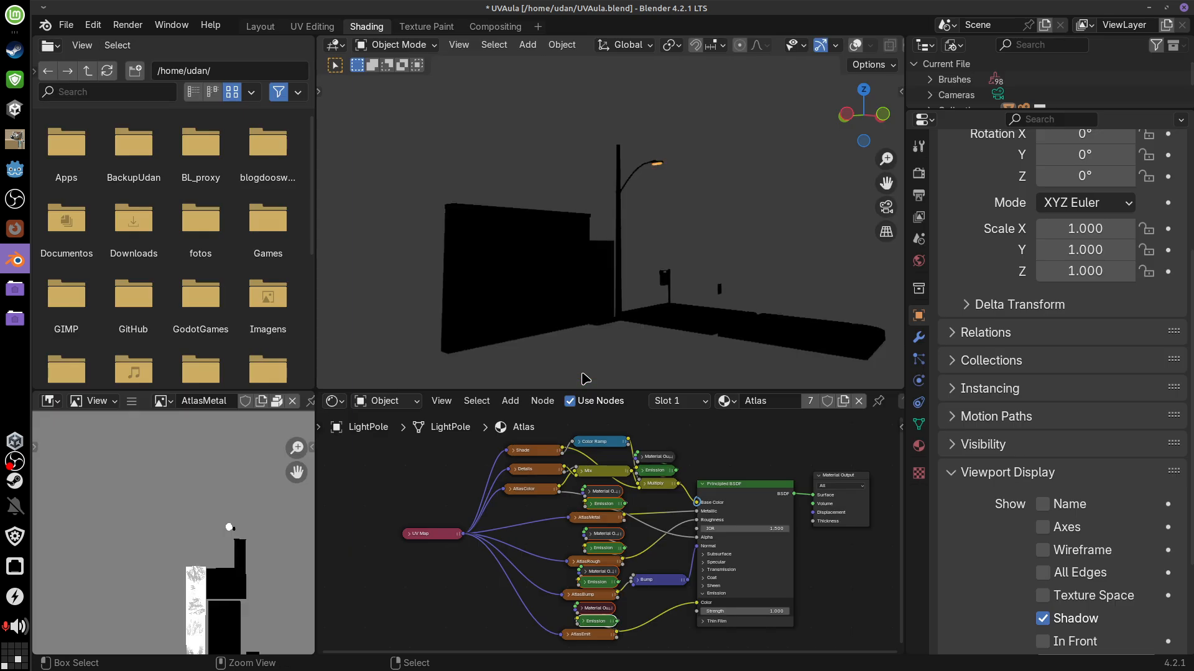
left_click(586, 608)
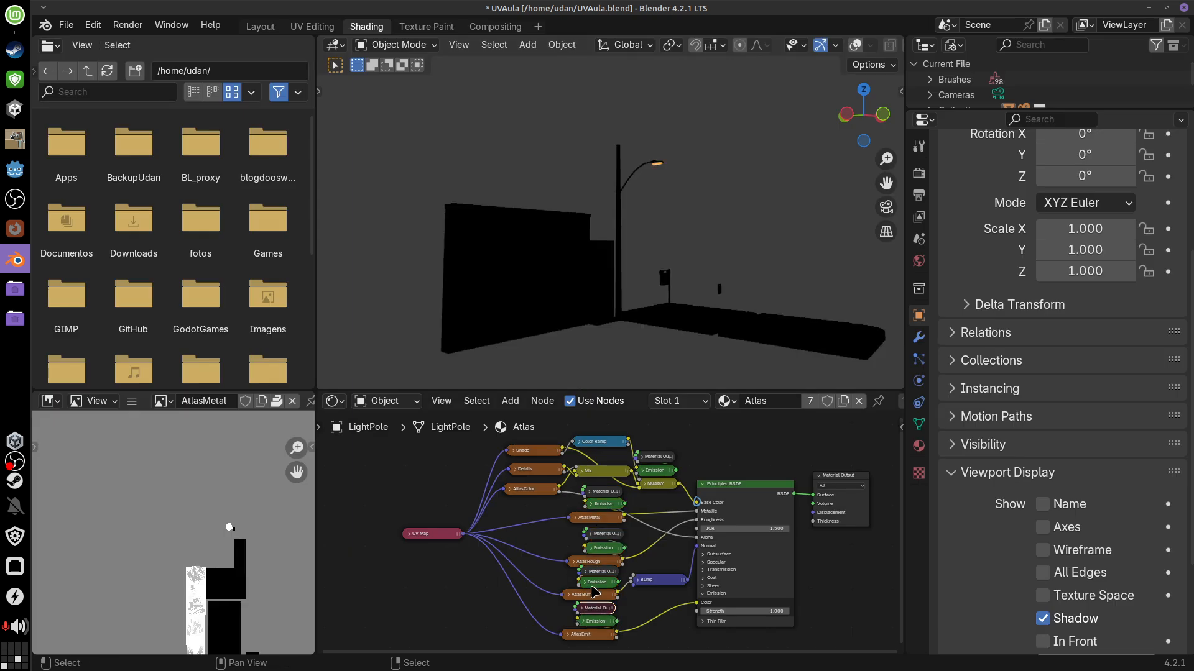
left_click(595, 573)
left_click(602, 535)
left_click(605, 491)
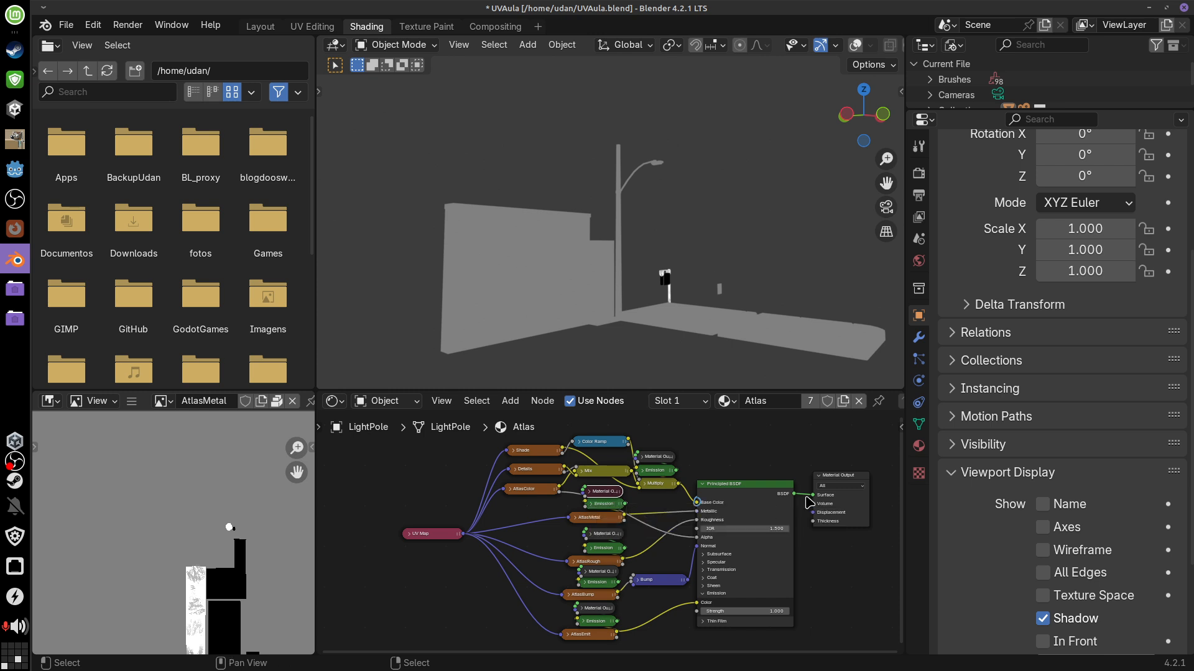
Activate the Material Output connected to the Principled BSDF and set the viewport shading to Material Preview
left_click(840, 485)
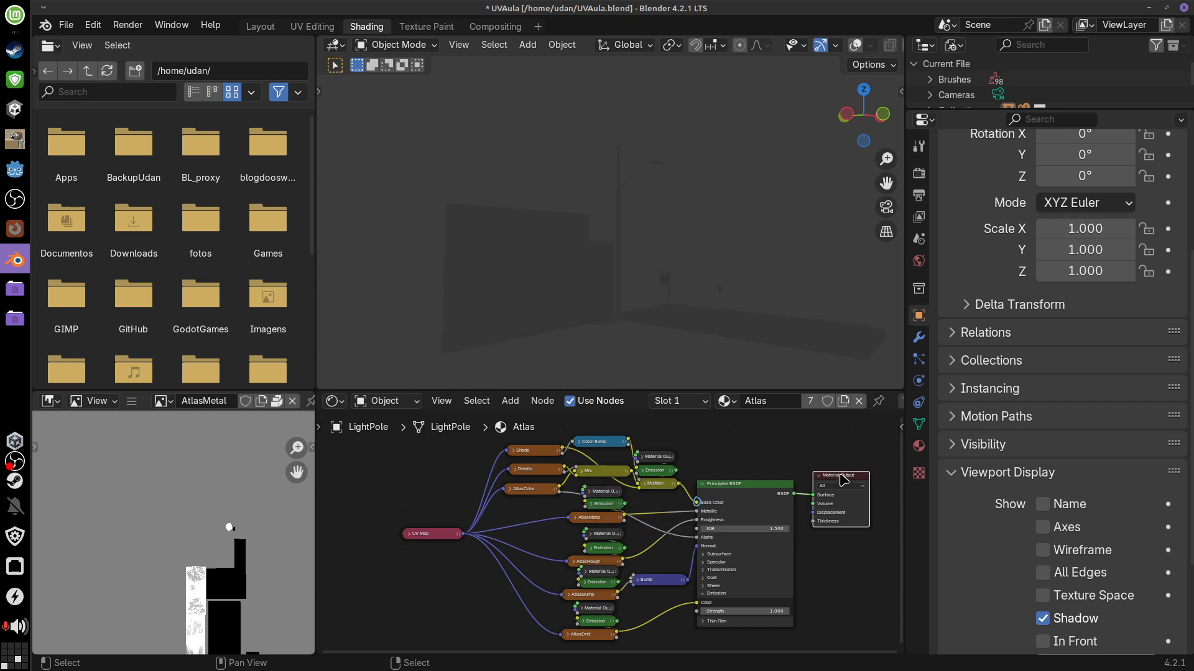
scroll(876, 45, "down", 3)
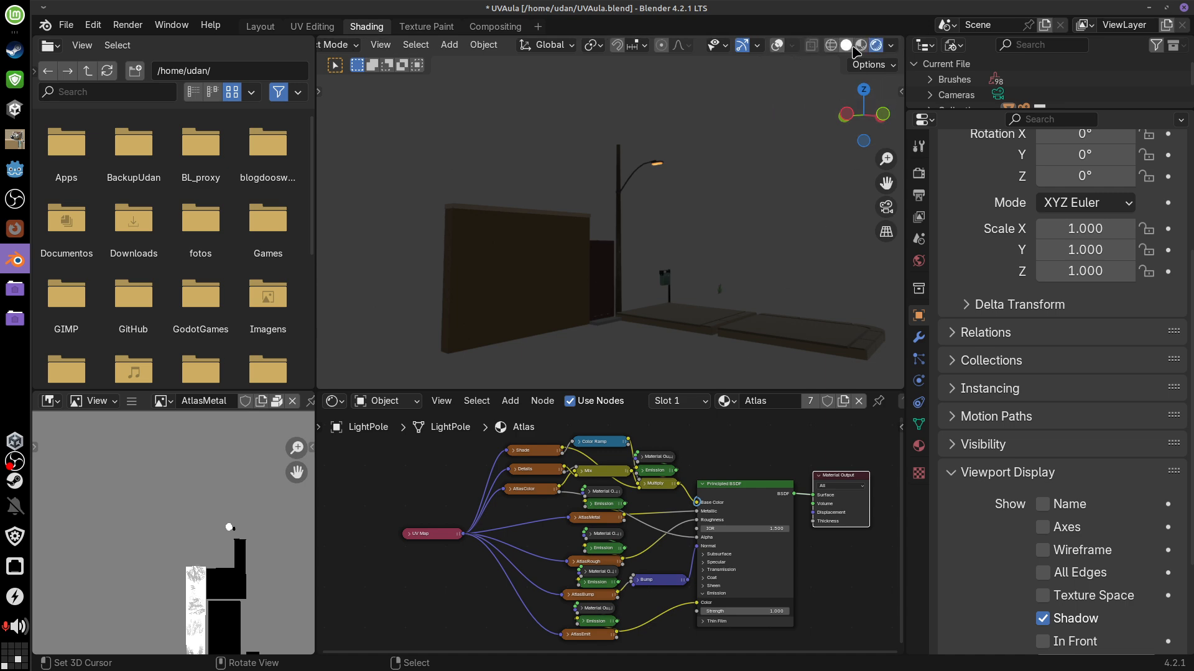
left_click(860, 46)
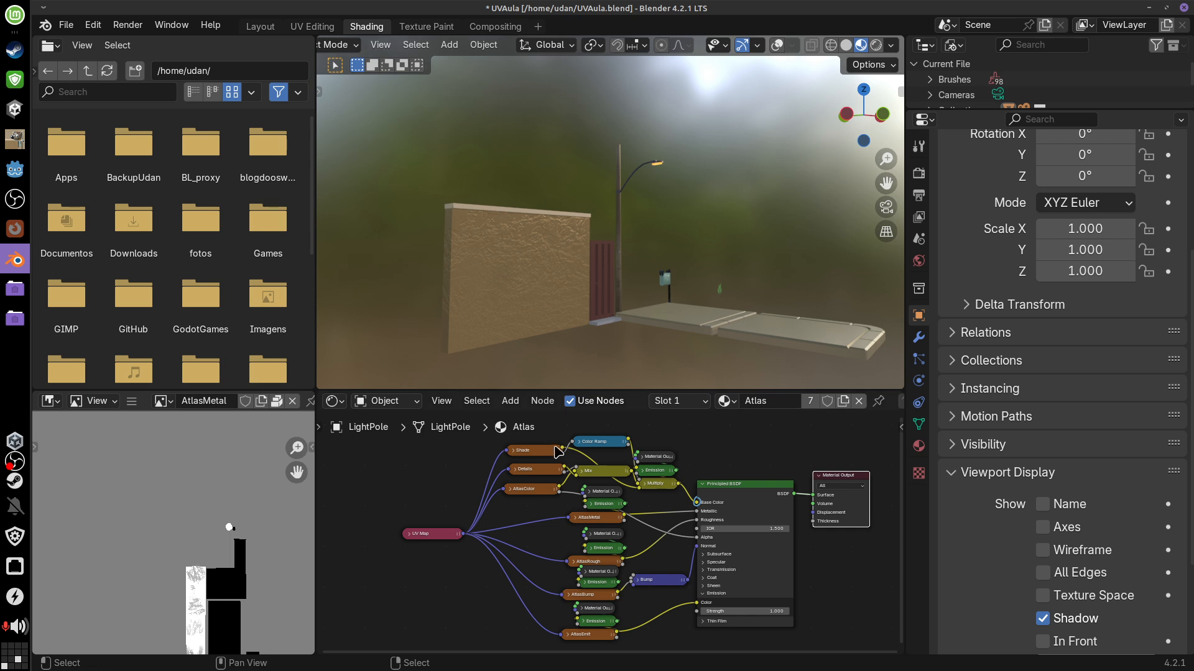
Maximize the Shader Editor showing the Atlas material's node tree
key("ctrl+space")
scroll(550, 422, "up", 2)
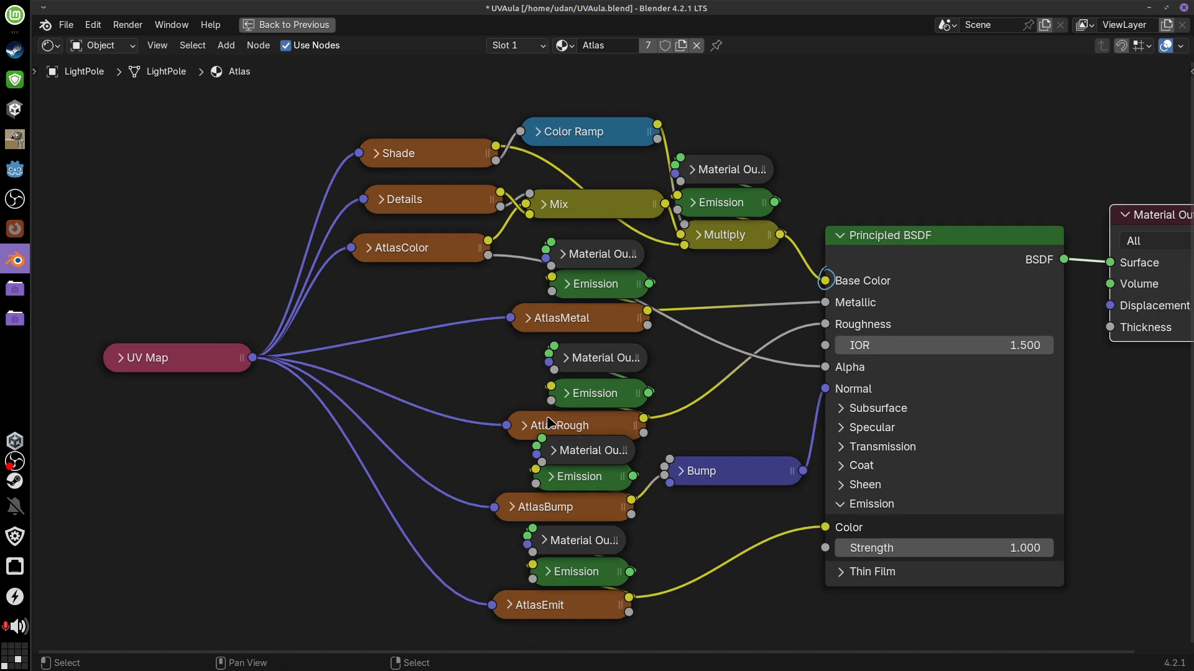
middle_click_drag(547, 415, 528, 401)
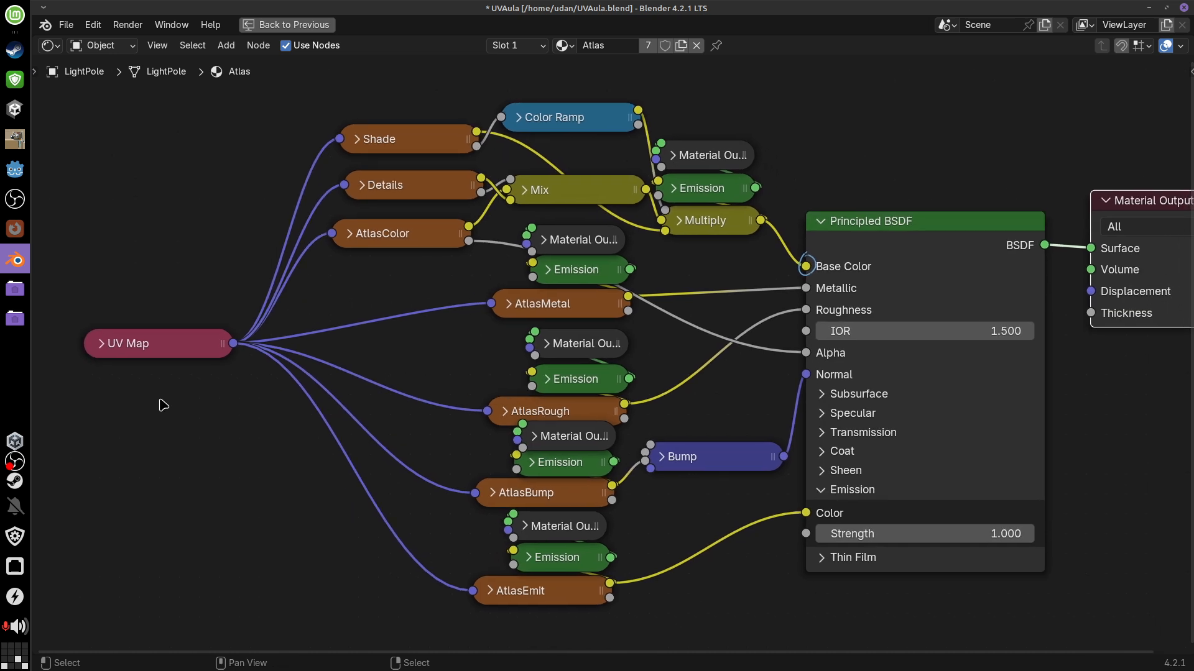